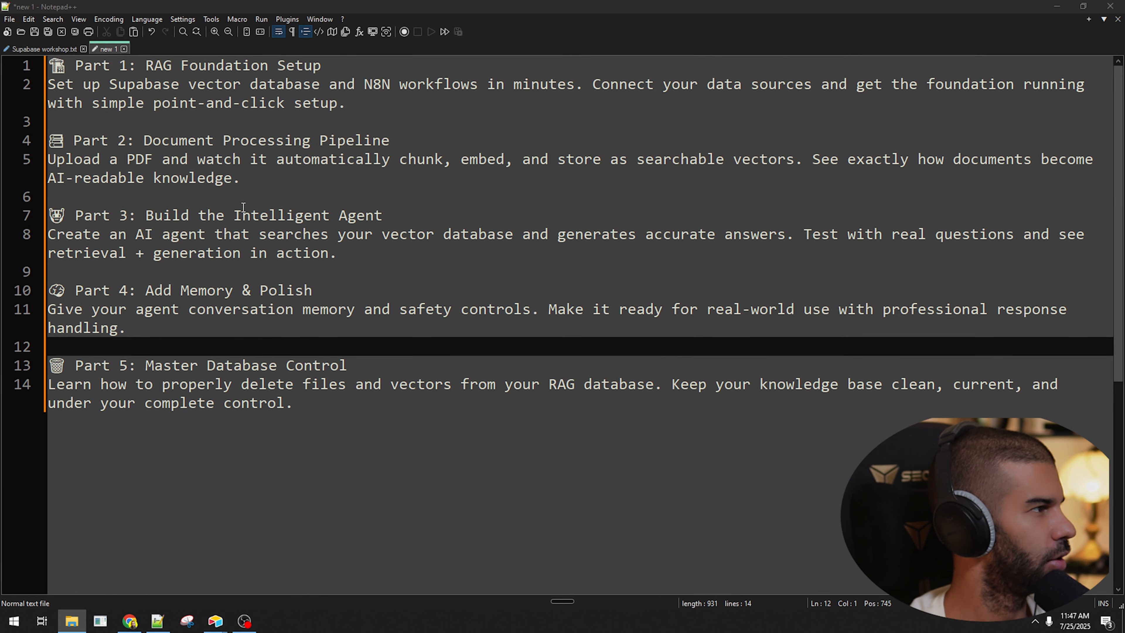
Highlight the key phrases in the Part 1 and Part 2 outline descriptions.
drag(82, 84, 592, 84)
drag(672, 85, 917, 84)
scroll(917, 87, up, 2)
drag(327, 110, 591, 110)
drag(126, 154, 411, 154)
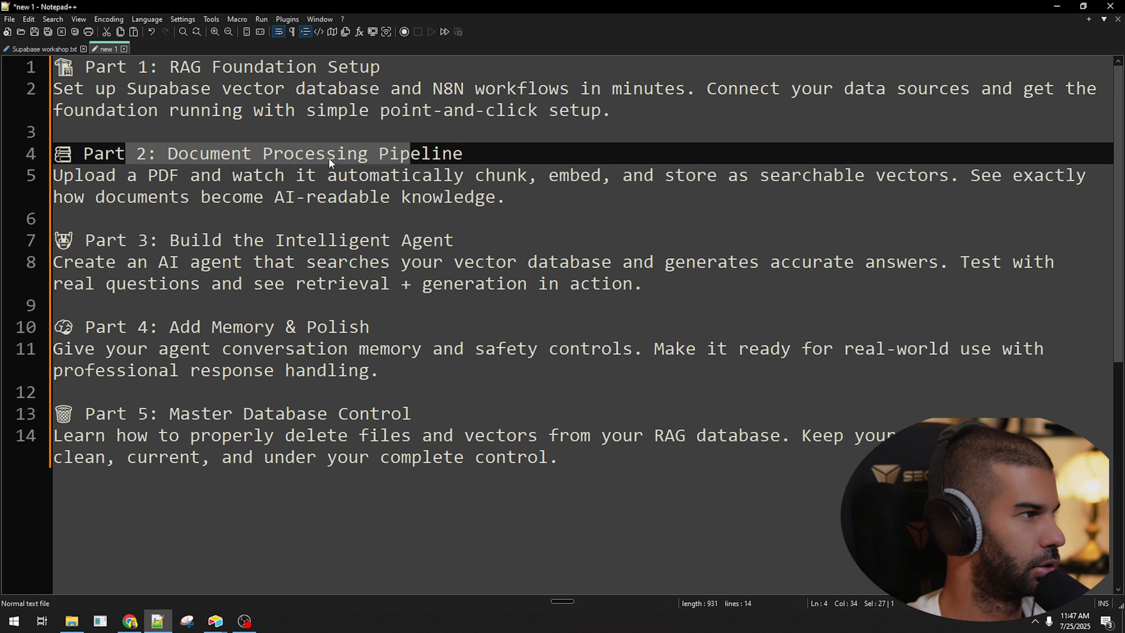
click(253, 153)
drag(95, 175, 200, 176)
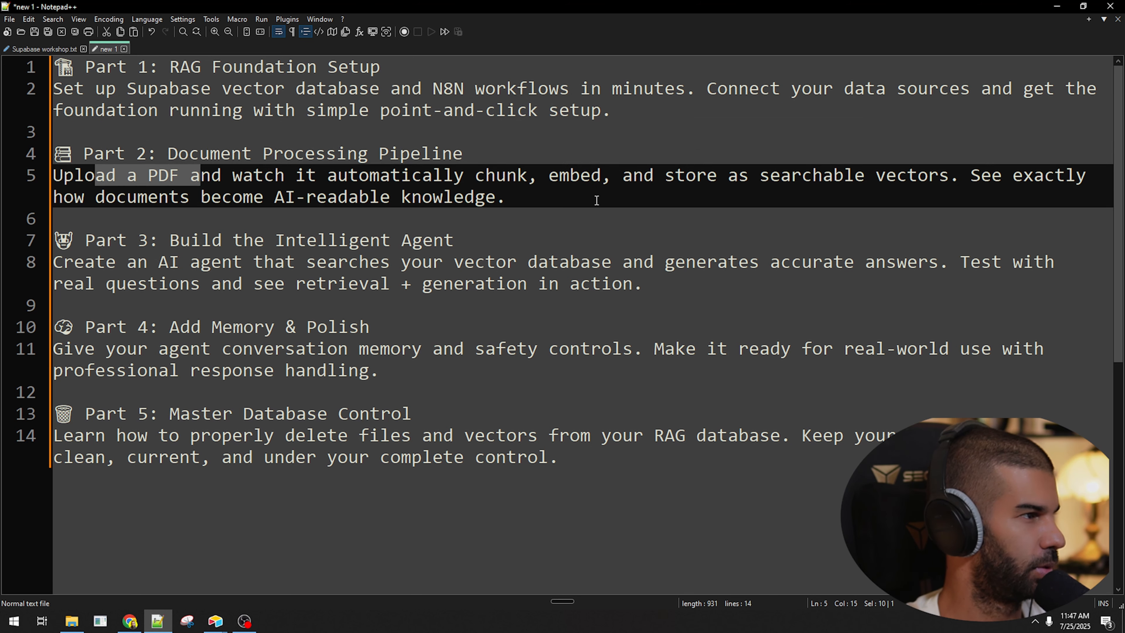
drag(327, 175, 559, 177)
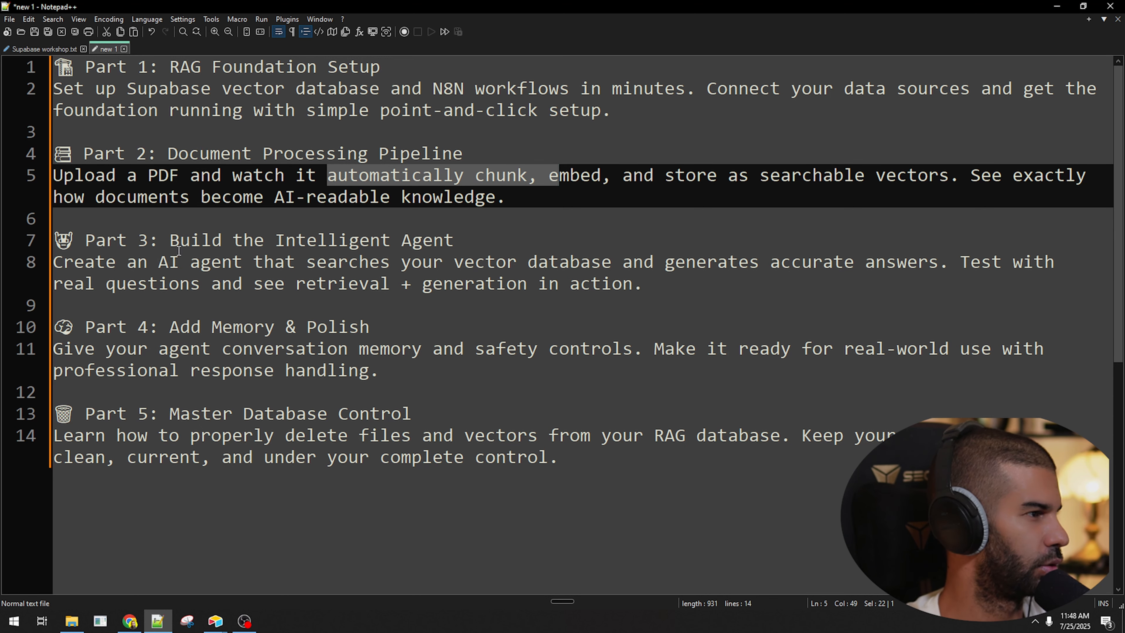
Highlight the Part 3, Part 4 and Part 5 titles and description phrases.
drag(149, 240, 482, 238)
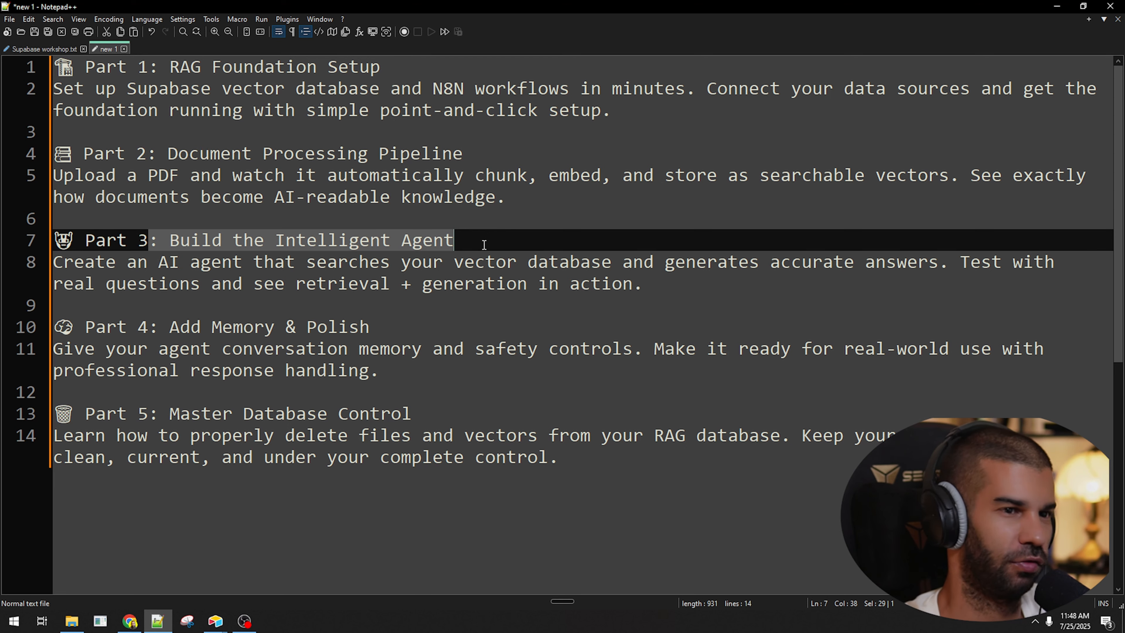
drag(106, 280, 612, 284)
click(433, 284)
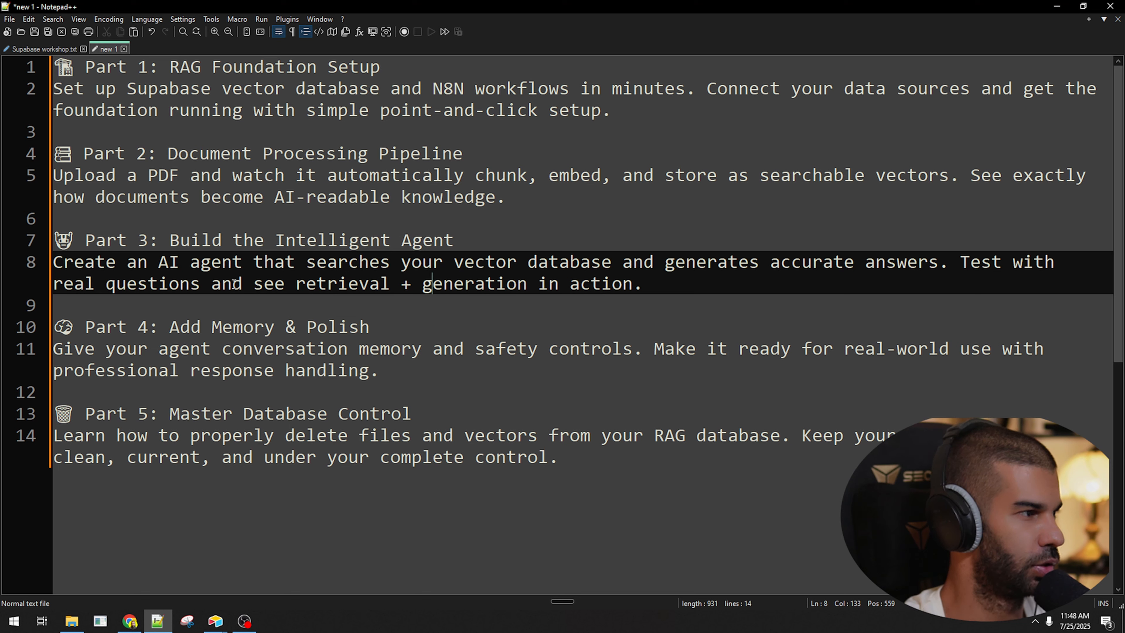
drag(234, 284, 632, 279)
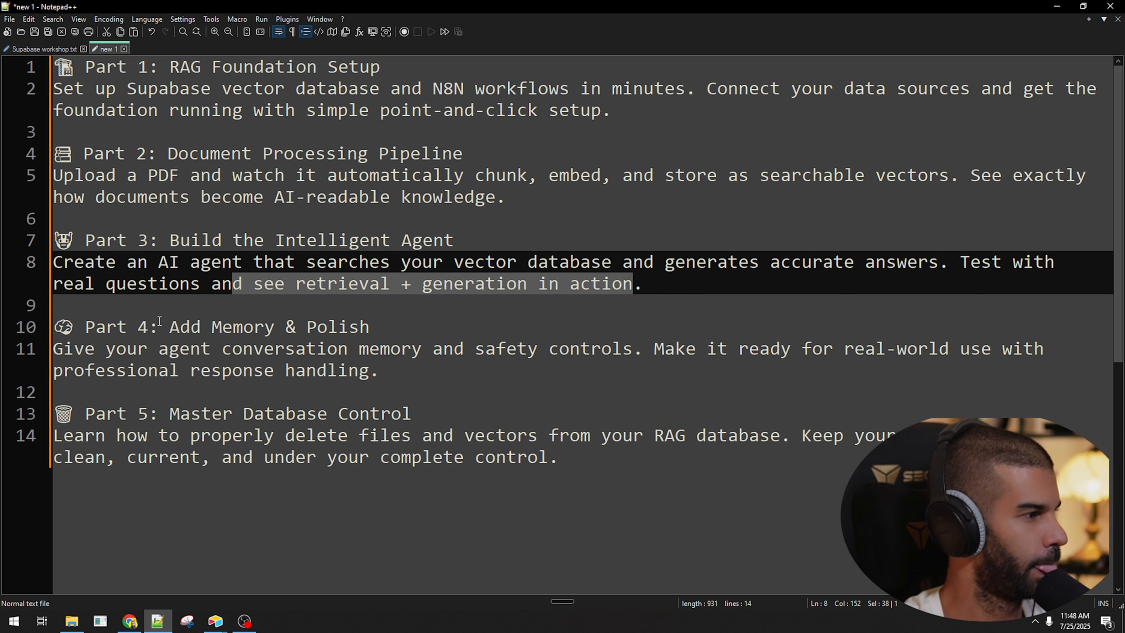
drag(159, 321, 387, 319)
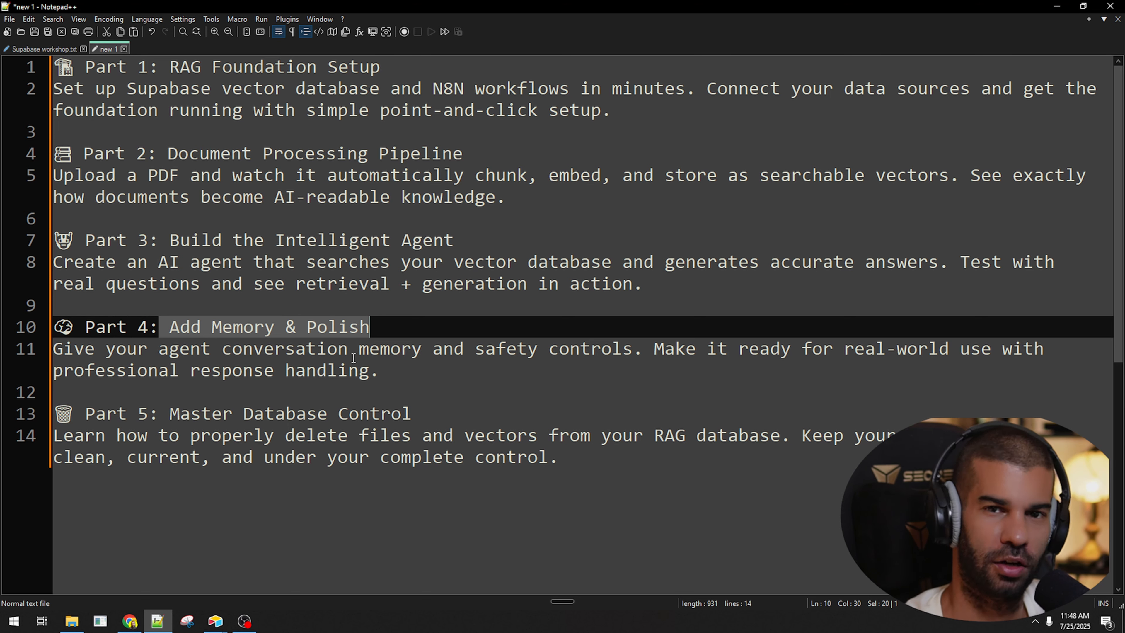
scroll(202, 377, down, 1)
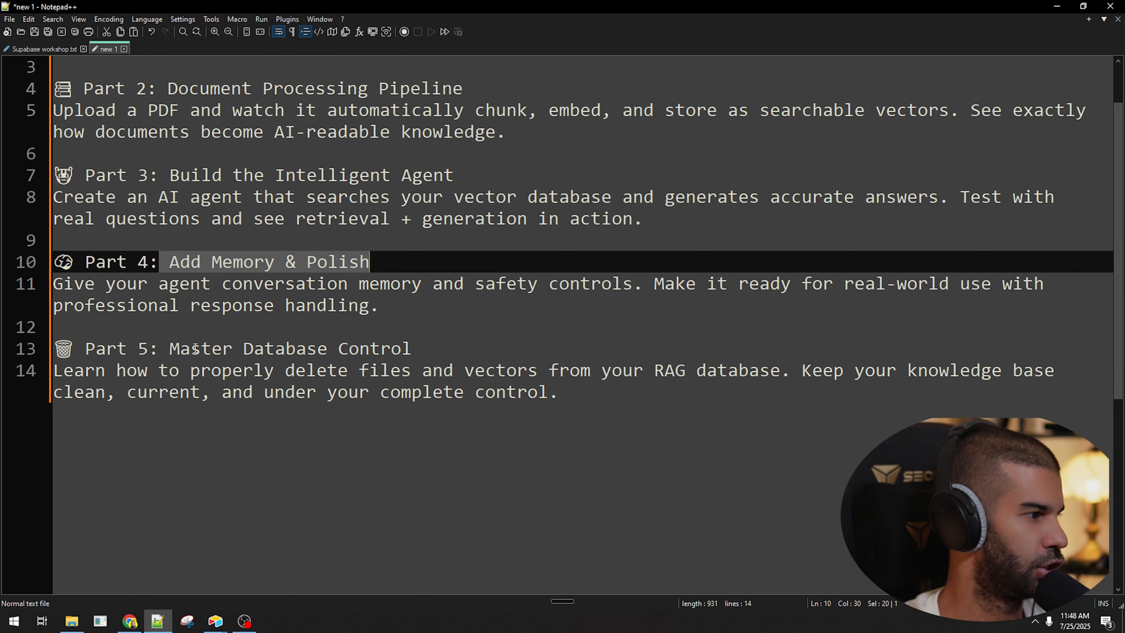
click(204, 334)
drag(277, 370, 432, 370)
scroll(660, 384, up, 1)
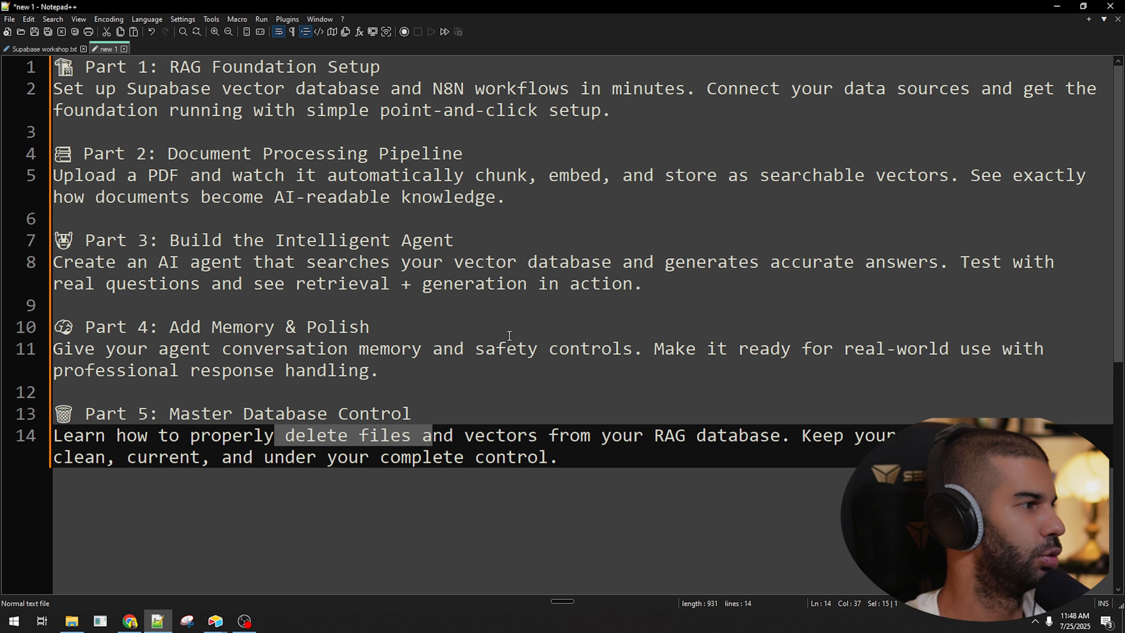
Add the line 'Part 6: Shortlisting database results to ONLY choose the best ones' after Part 5.
click(602, 493)
key(Return)
key(Return)
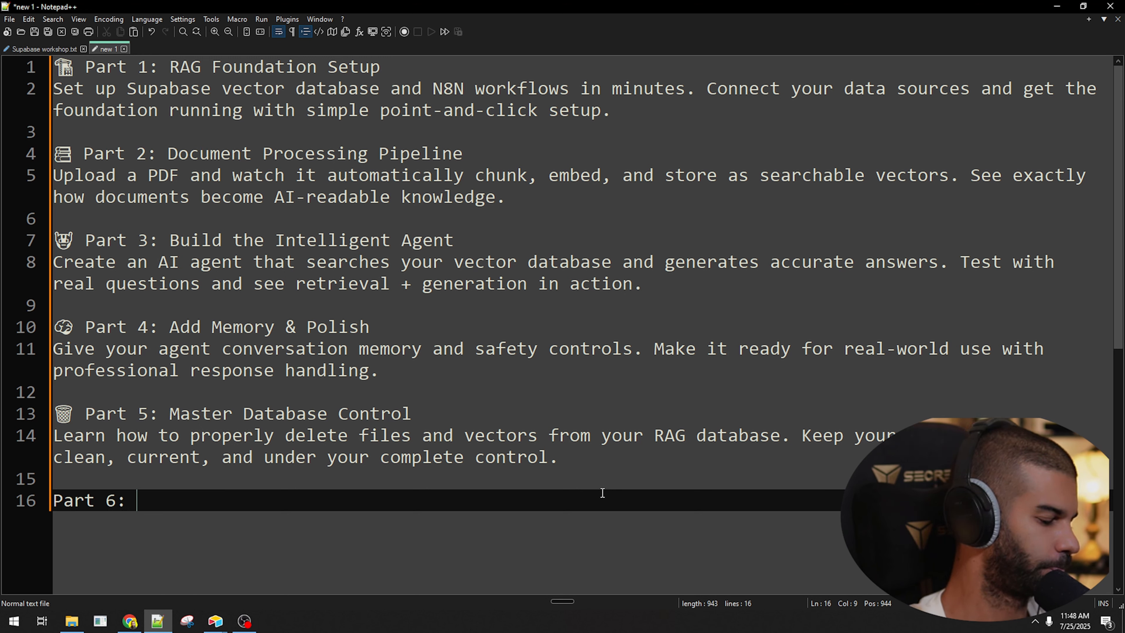
text(Part 6: Shortlisting )
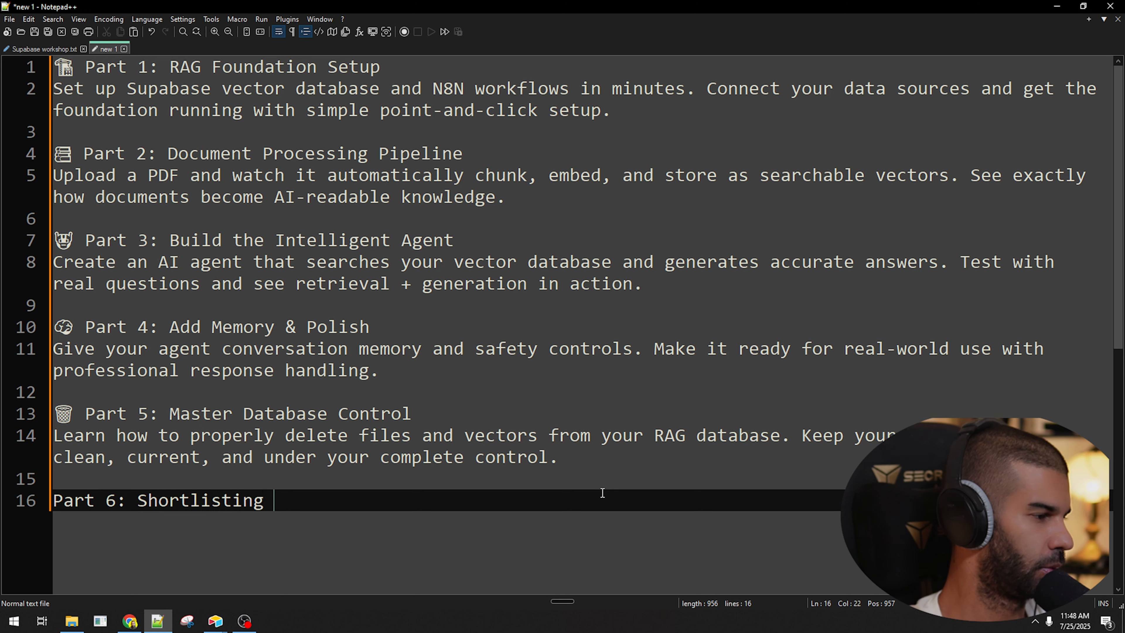
text(database results to)
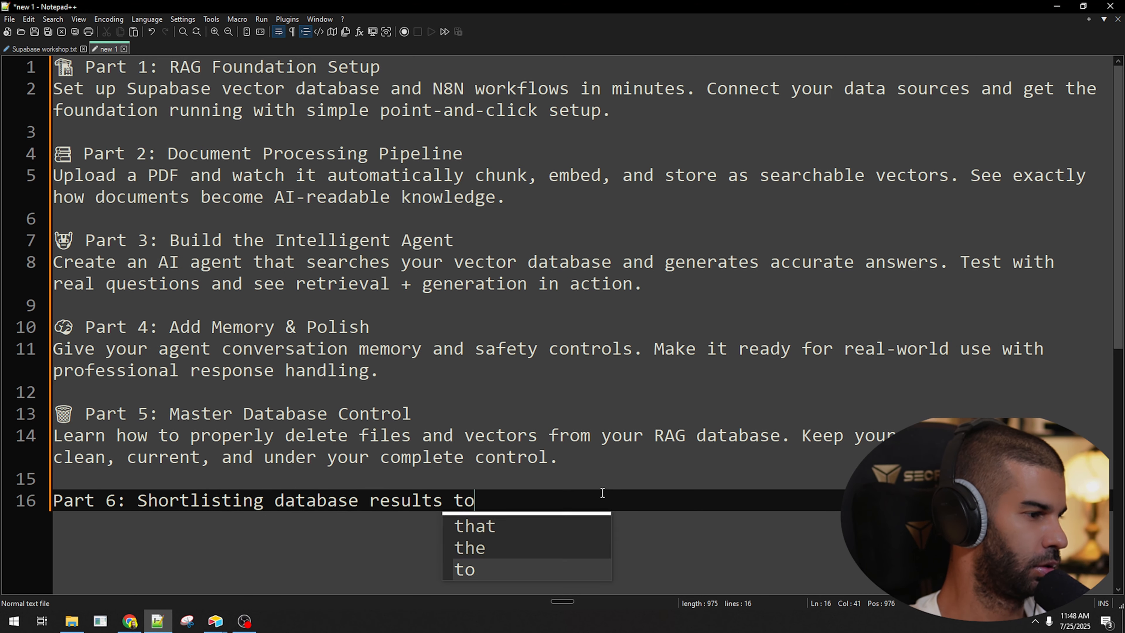
text( ONLY choose the best o)
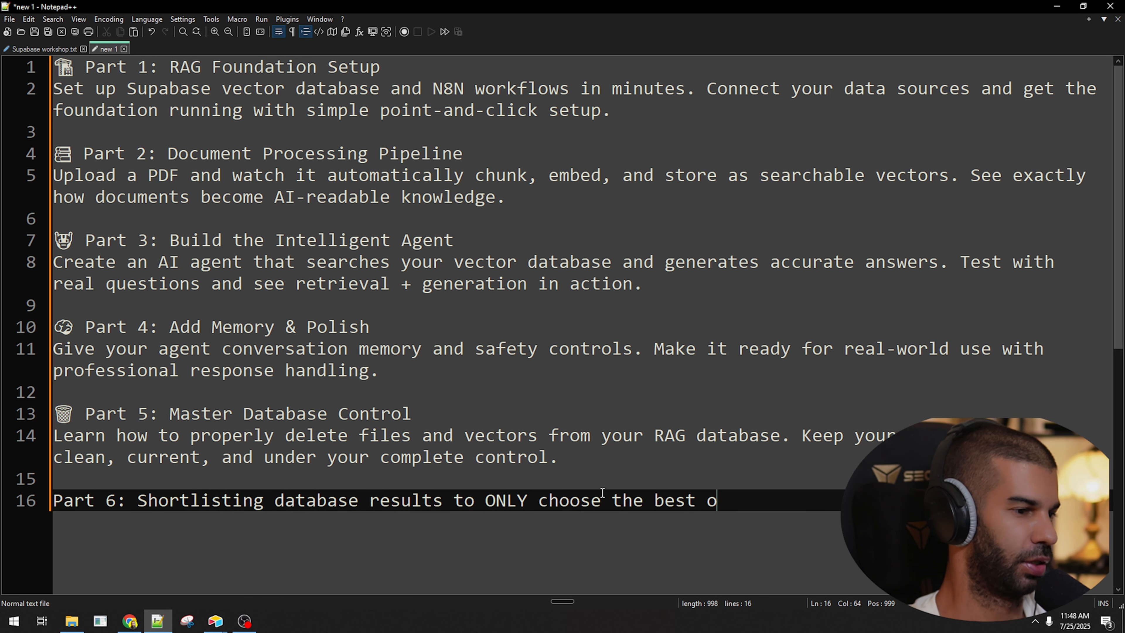
text(nes.)
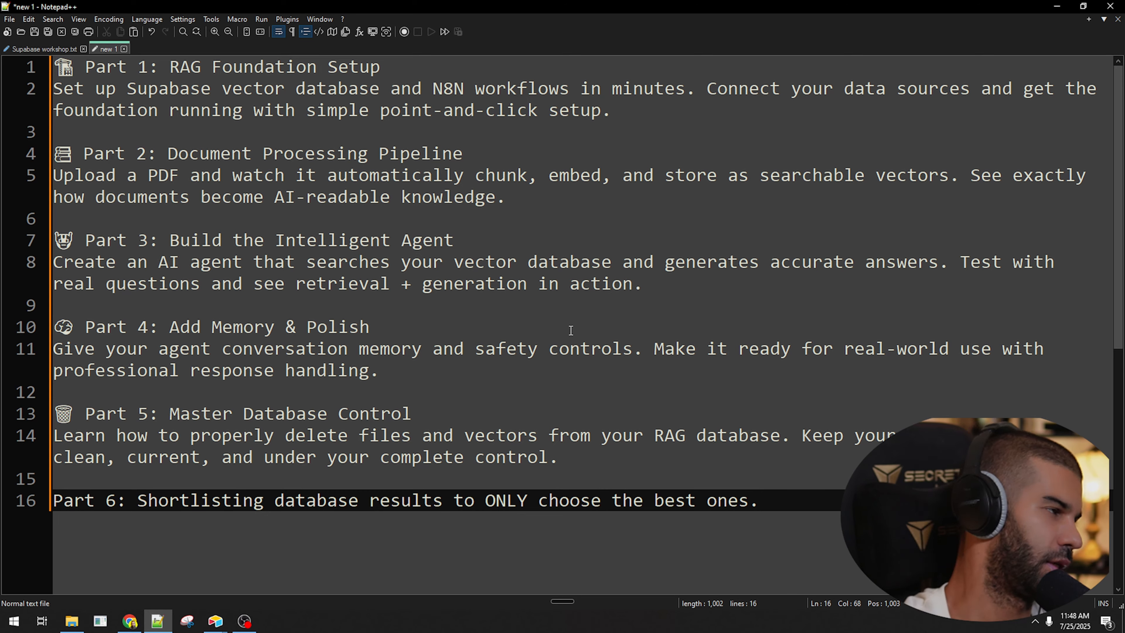
Confirm the Supabase account through the Confirm Email Address link in the Gmail message.
drag(451, 6, 0, 283)
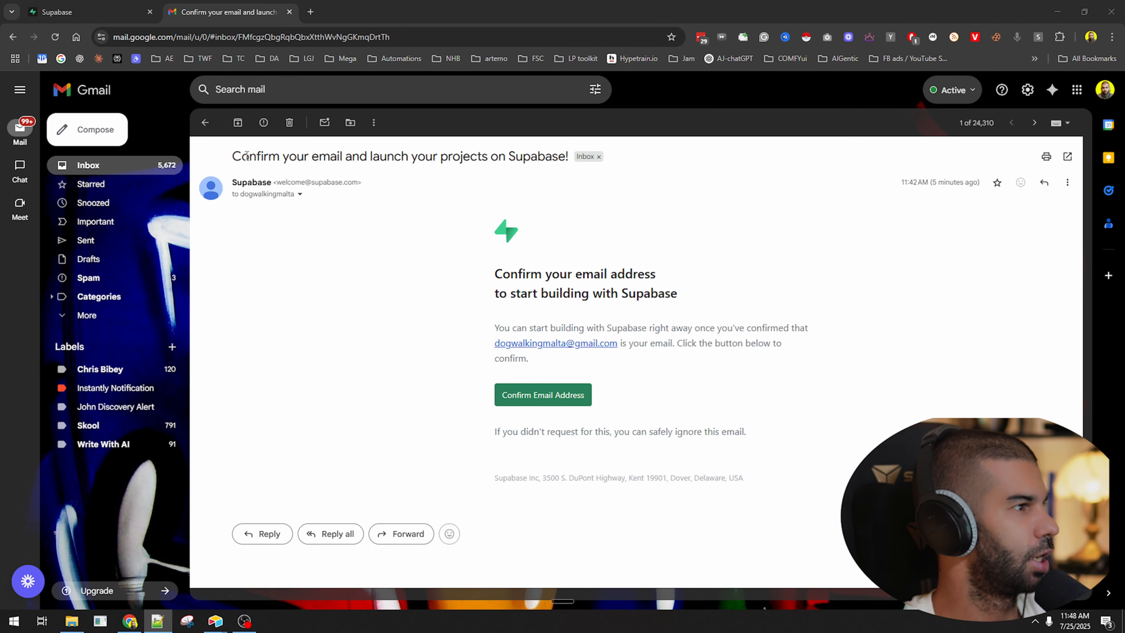
drag(247, 156, 570, 195)
drag(980, 182, 855, 192)
click(102, 6)
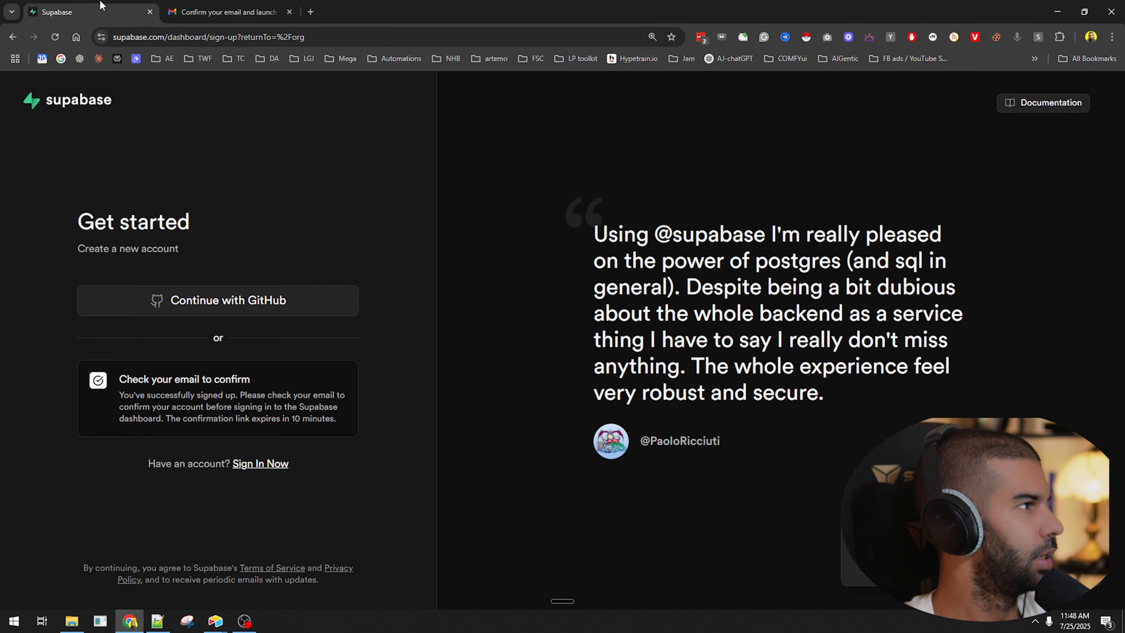
click(224, 12)
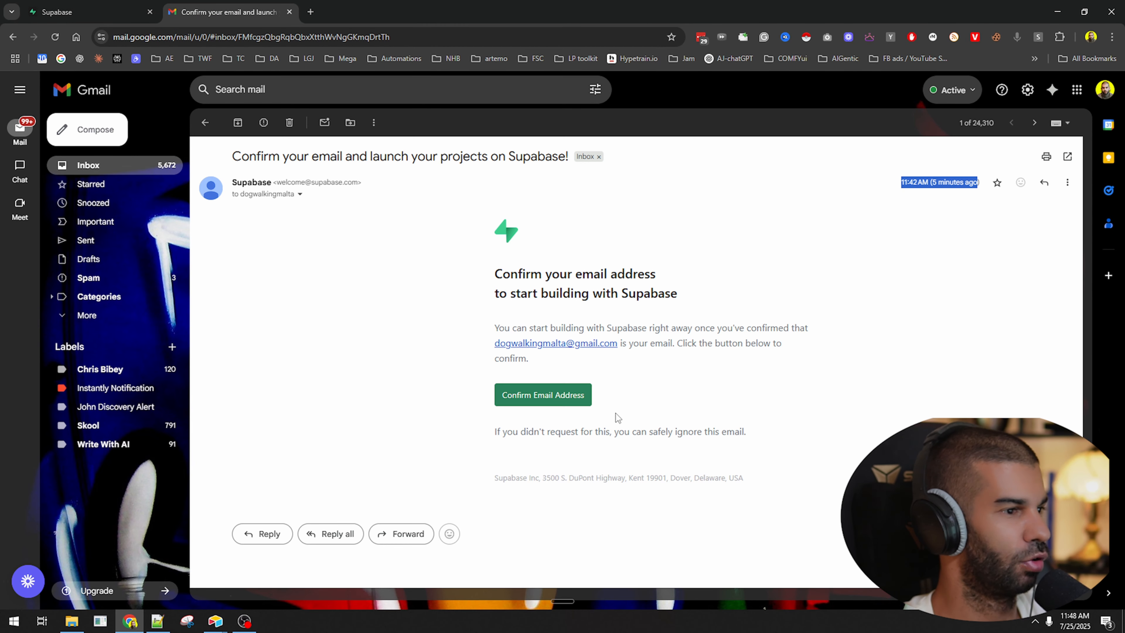
click(574, 397)
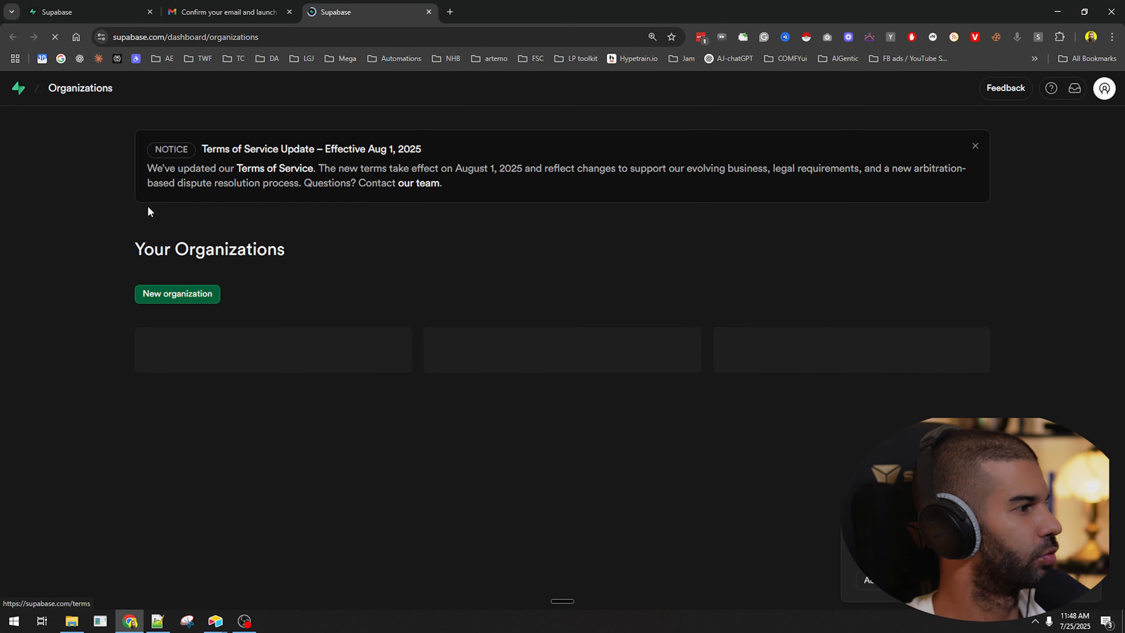
Create a personal free-plan Supabase organization under the user's name.
click(157, 297)
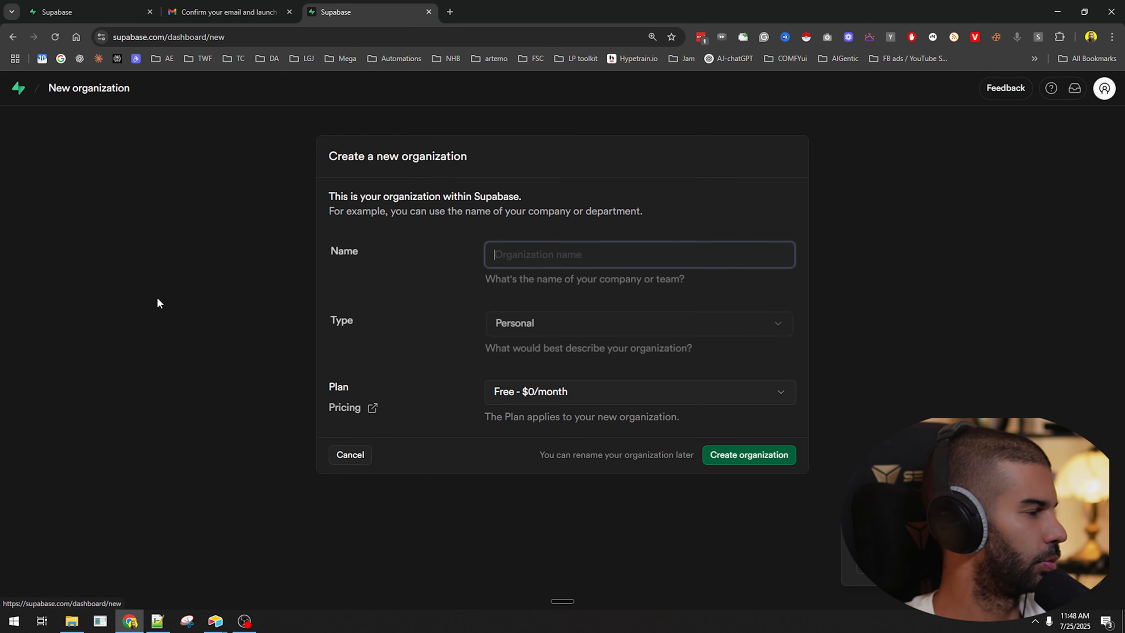
text(kevin)
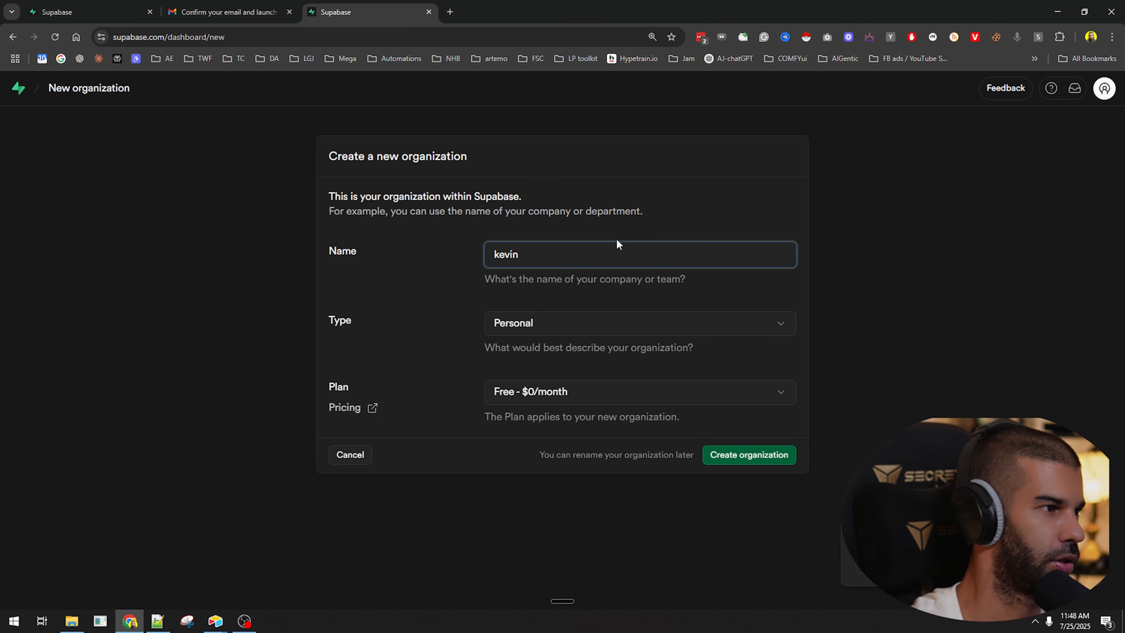
click(711, 459)
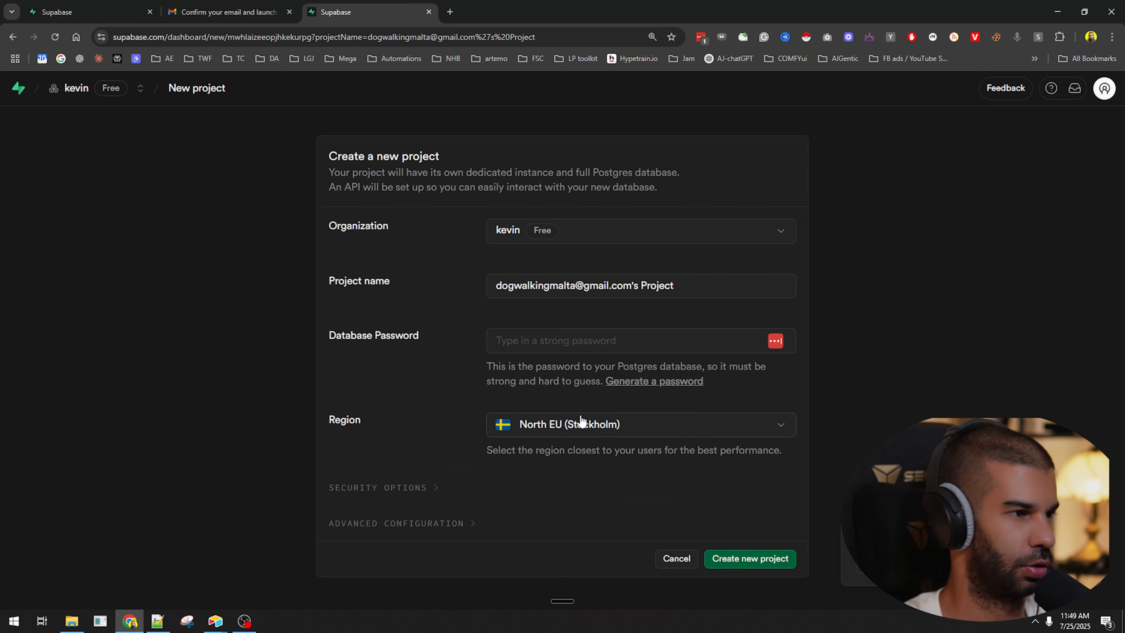
Paste a strong database password and create the project in North EU (Stockholm).
click(665, 330)
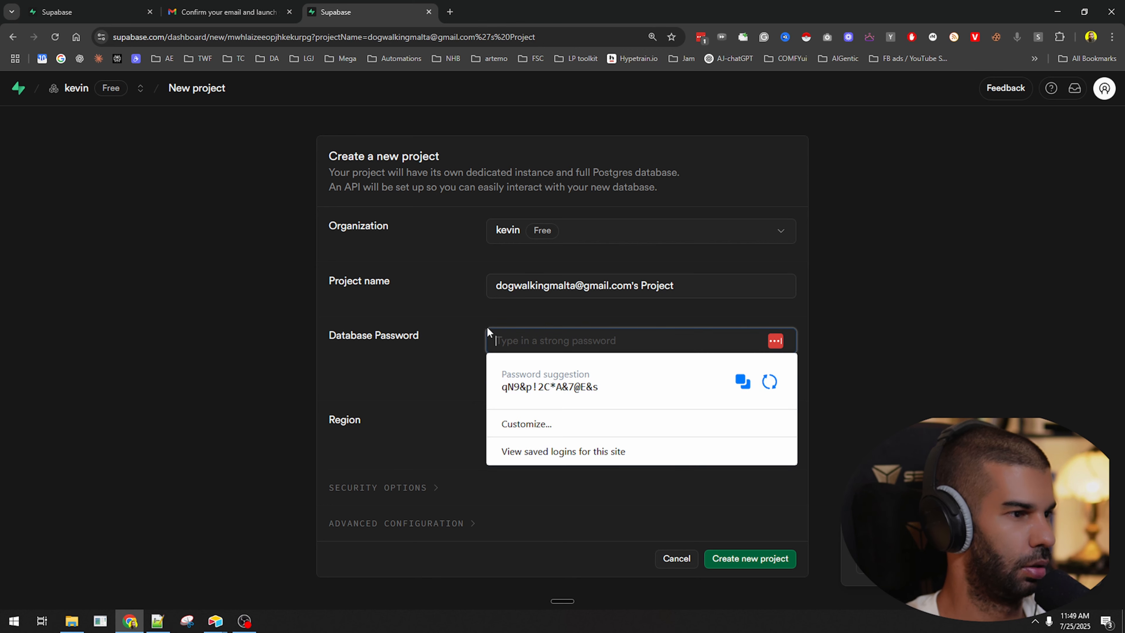
click(908, 364)
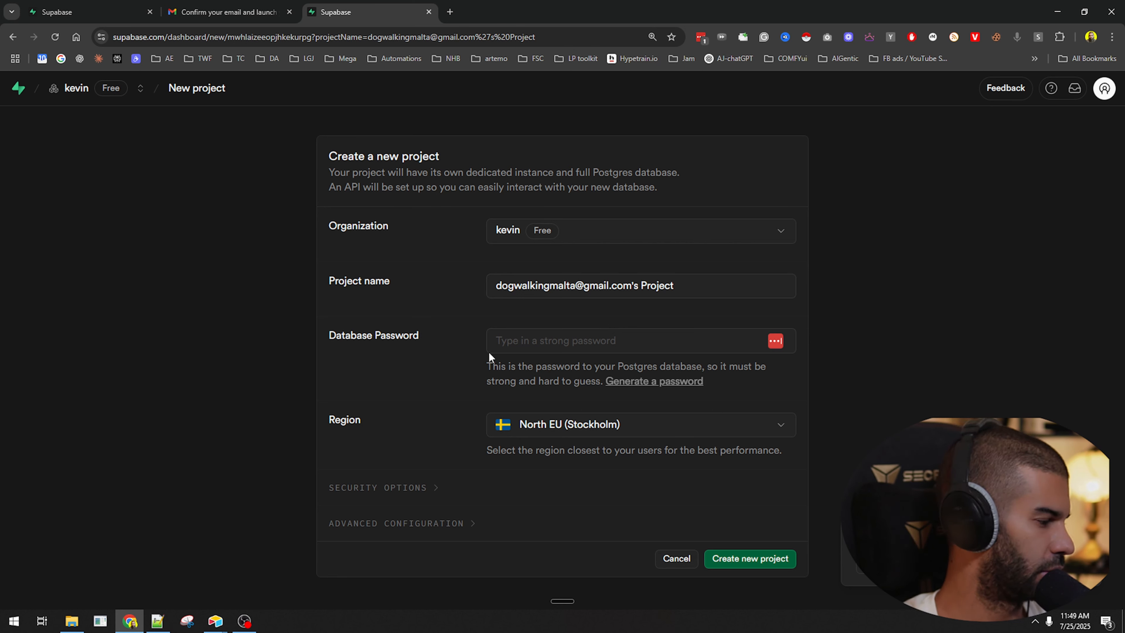
click(630, 337)
key(ctrl+v)
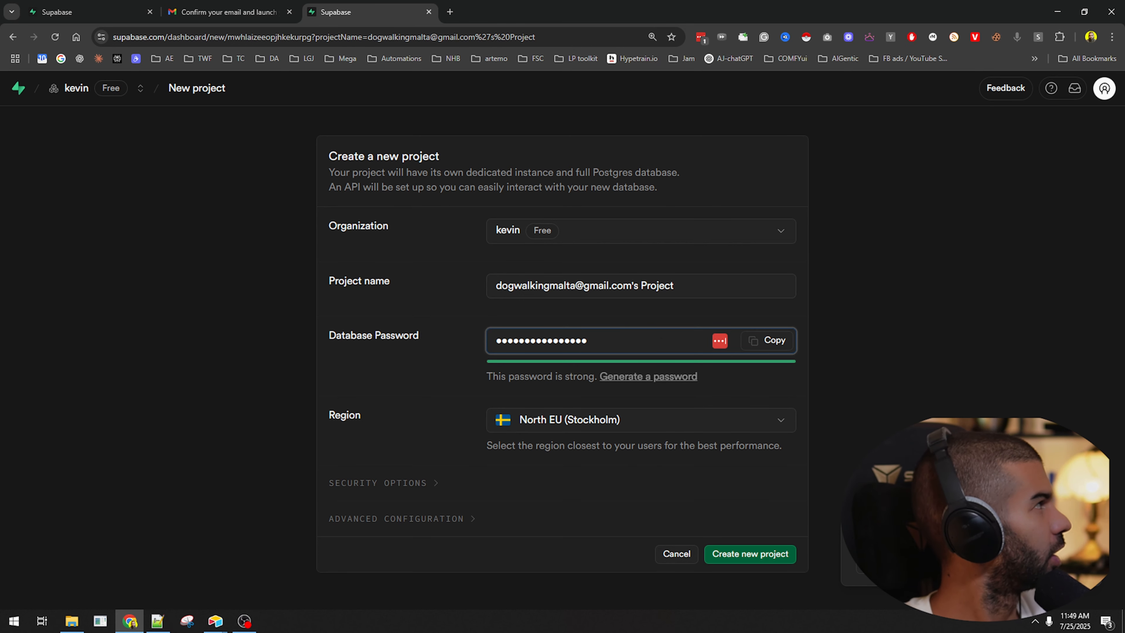
key(alt+Tab)
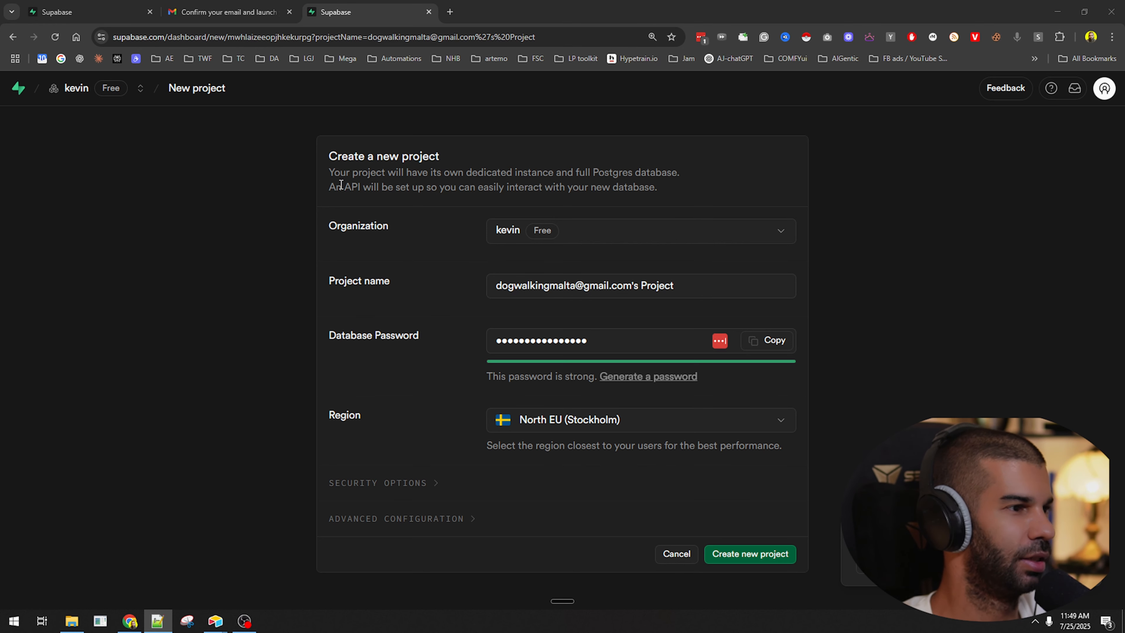
drag(359, 173, 678, 172)
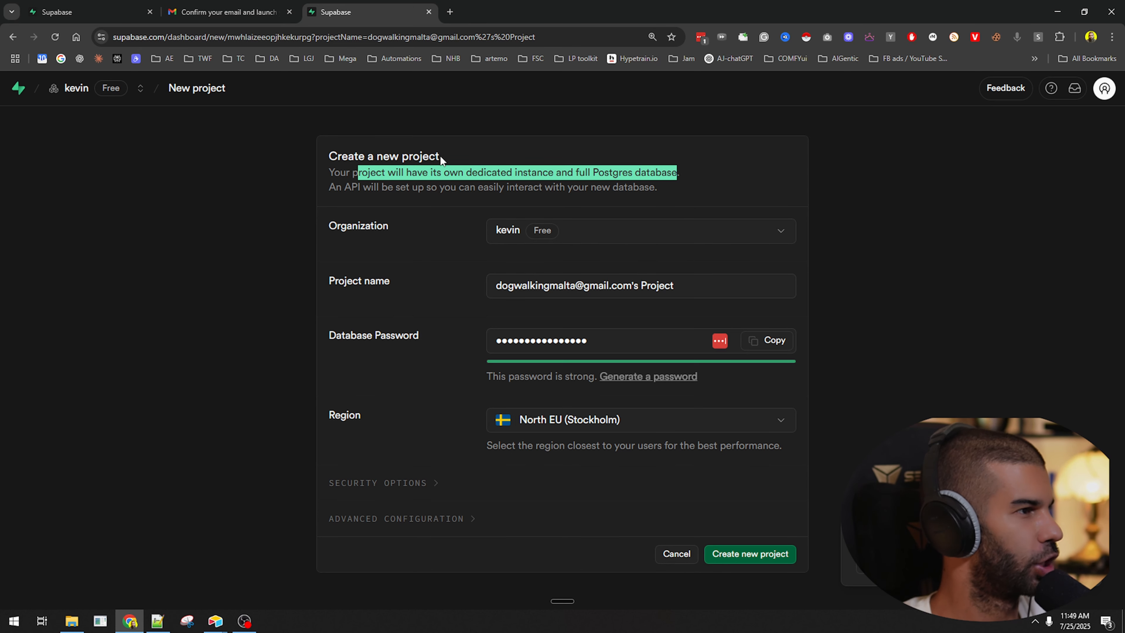
drag(436, 157, 329, 156)
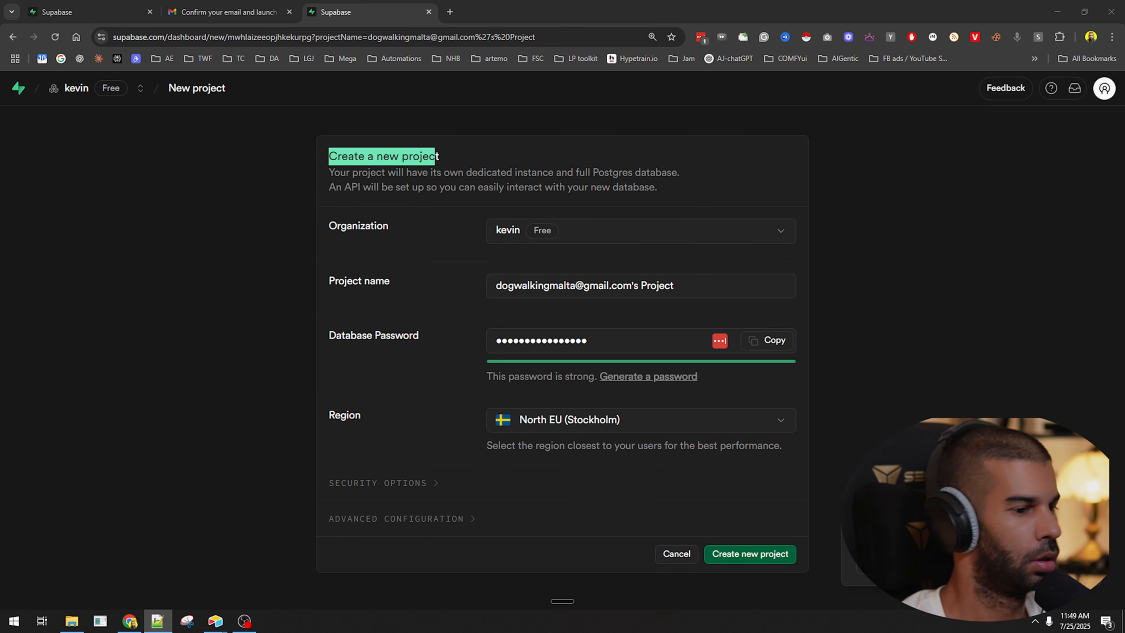
click(778, 556)
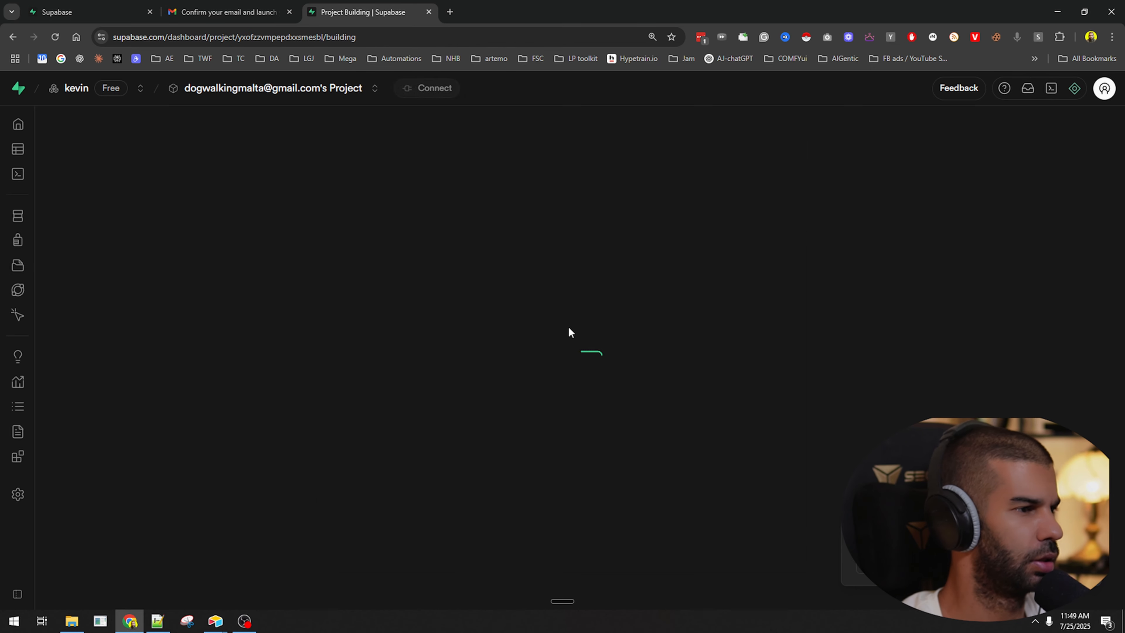
Check the built project in the projects list and empty database schema, then return to its overview.
scroll(535, 319, down, 7)
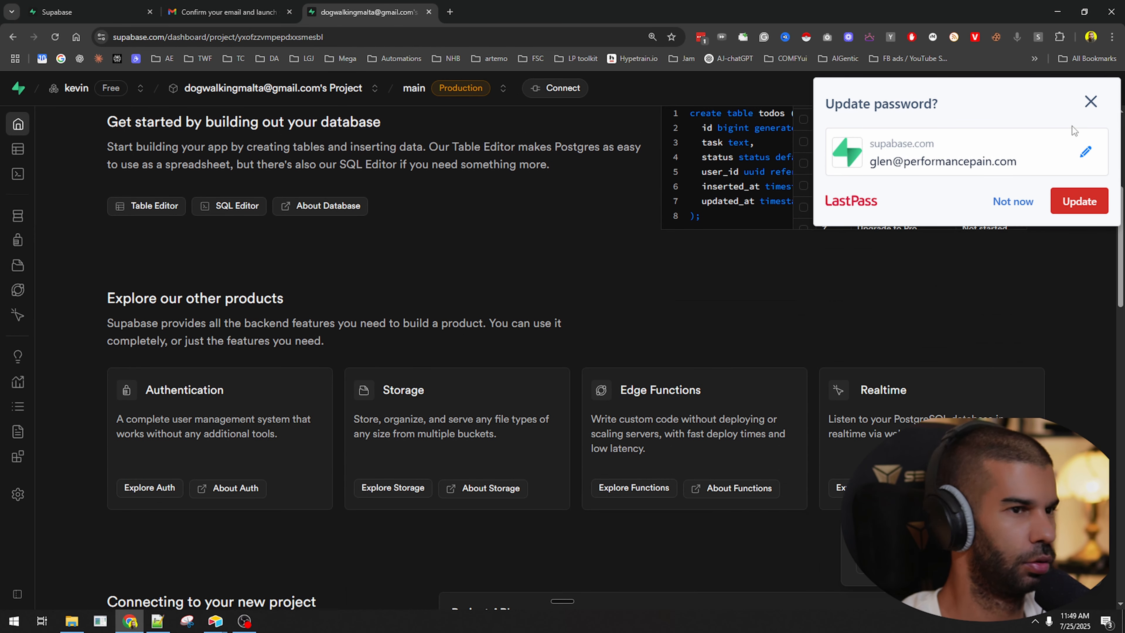
scroll(560, 293, up, 5)
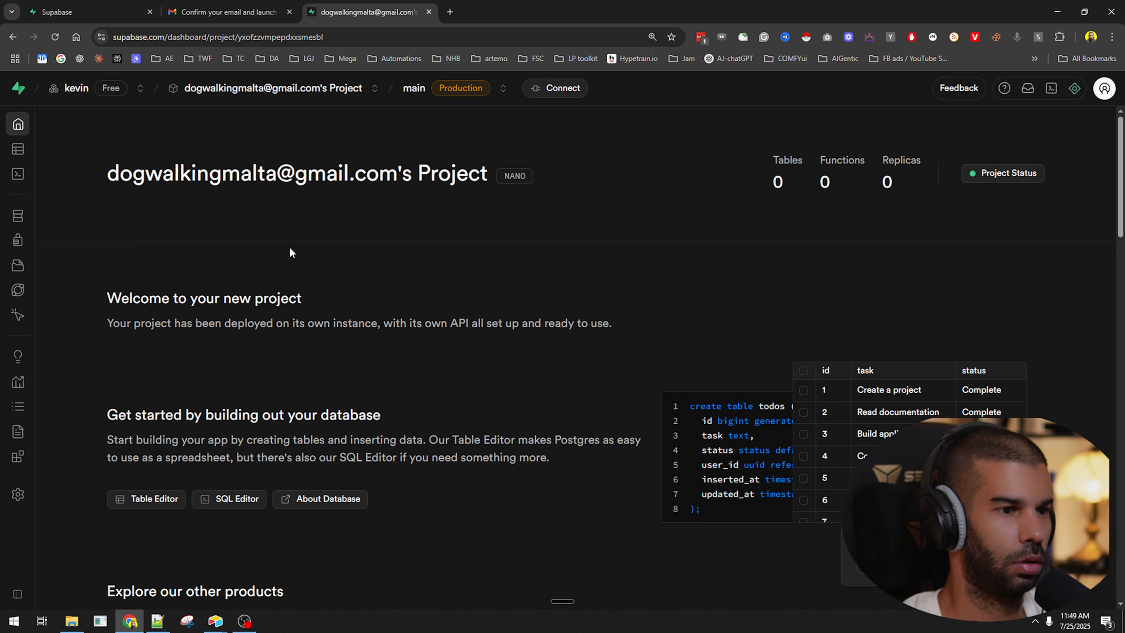
click(20, 89)
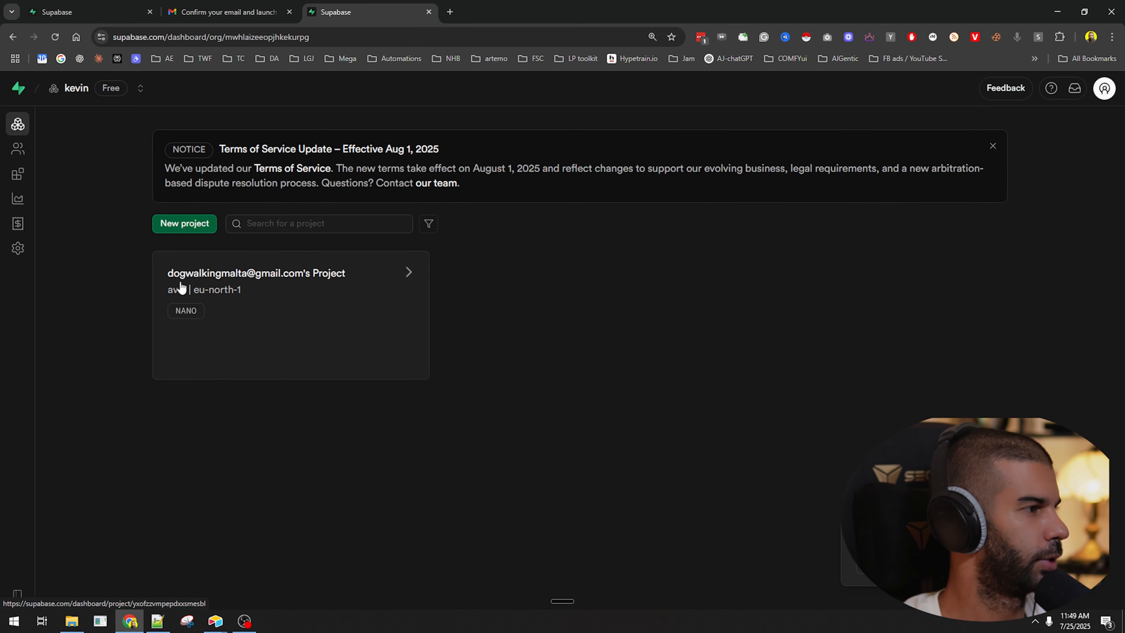
click(290, 277)
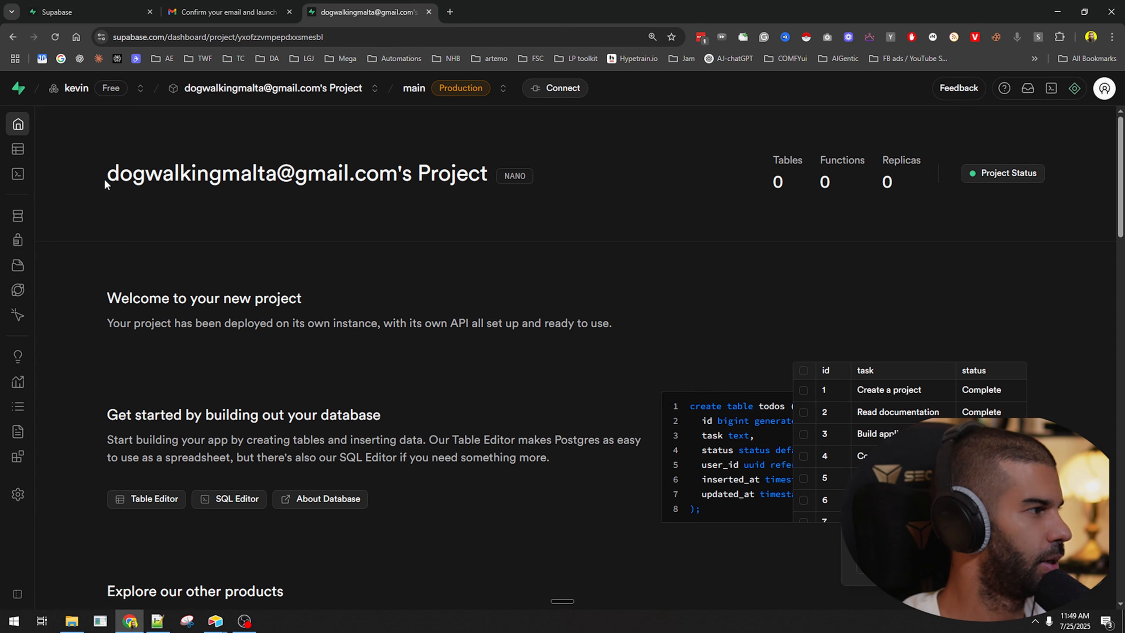
click(55, 225)
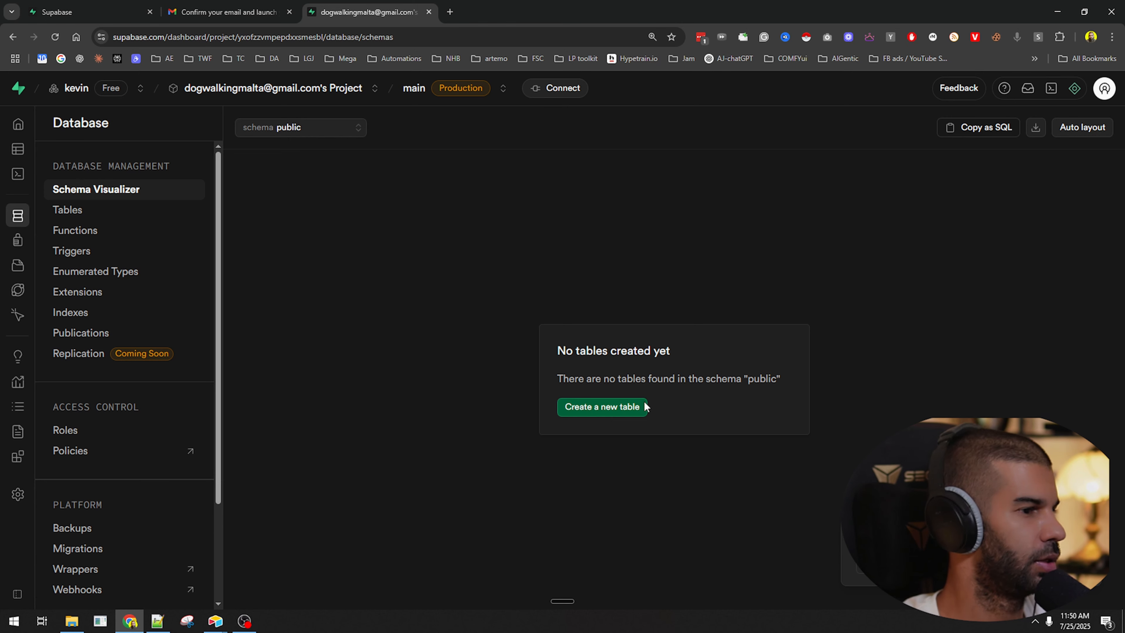
click(18, 124)
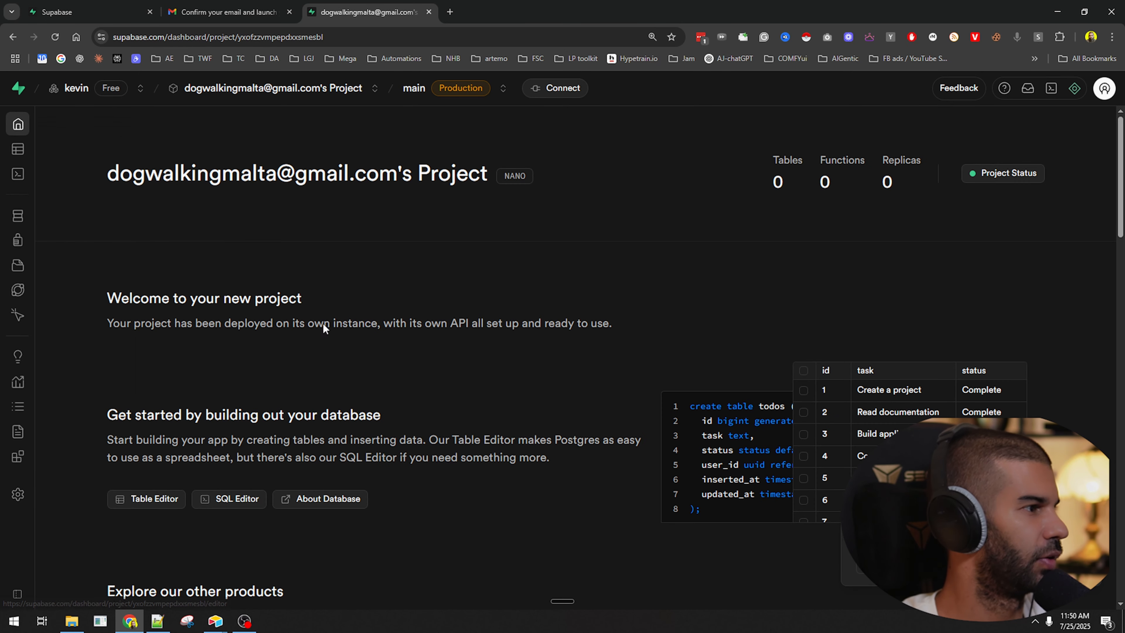
scroll(322, 327, down, 3)
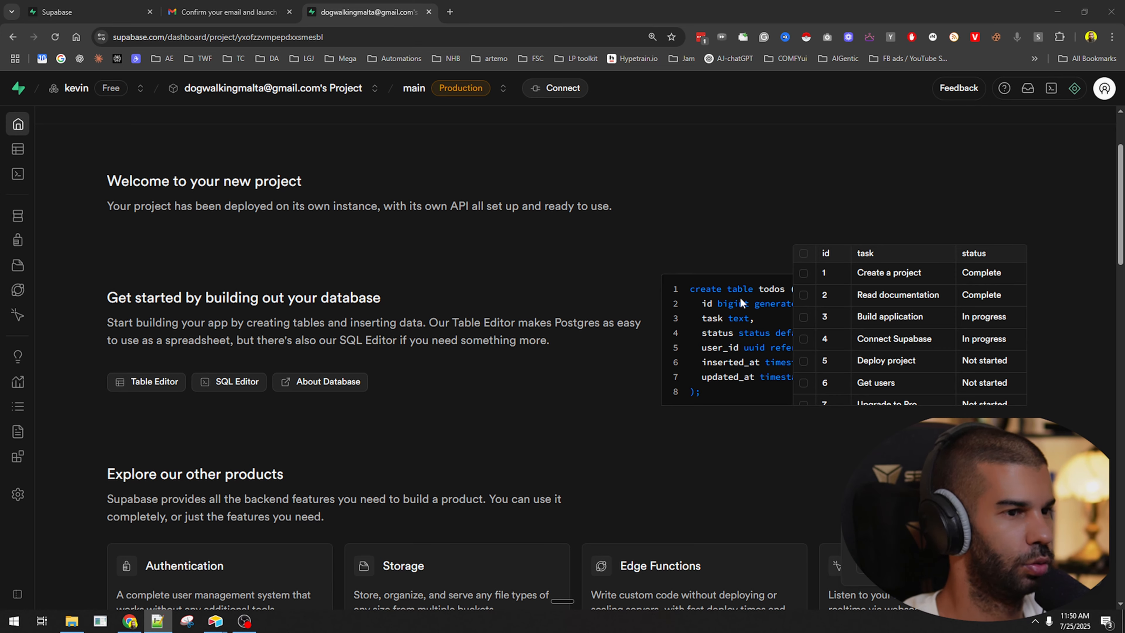
scroll(531, 300, down, 3)
scroll(328, 302, up, 3)
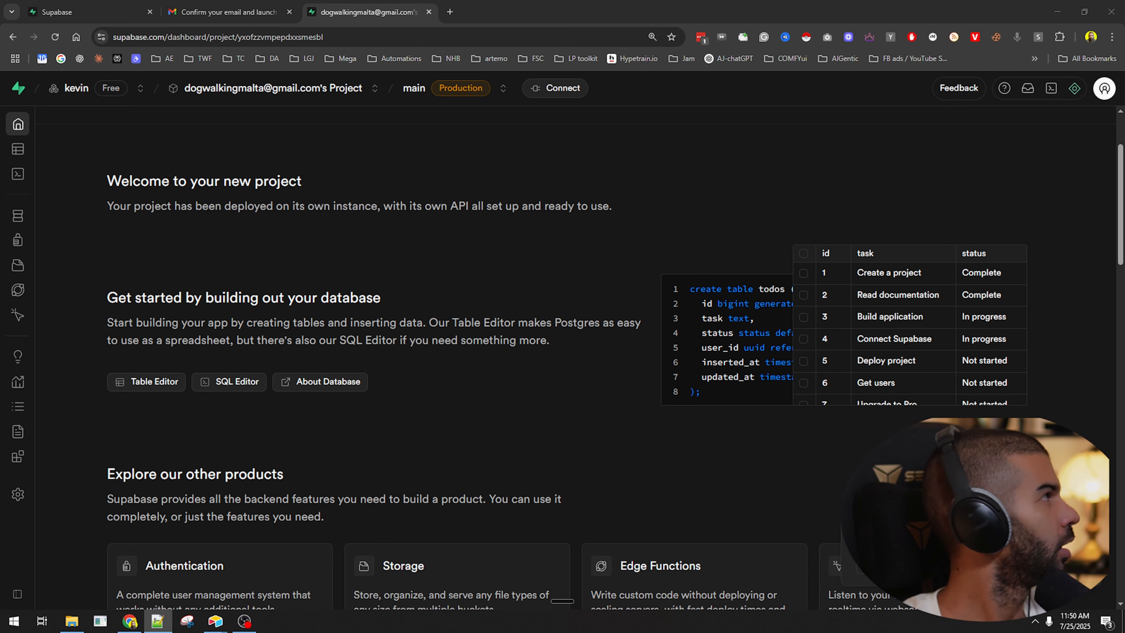
drag(0, 487, 511, 57)
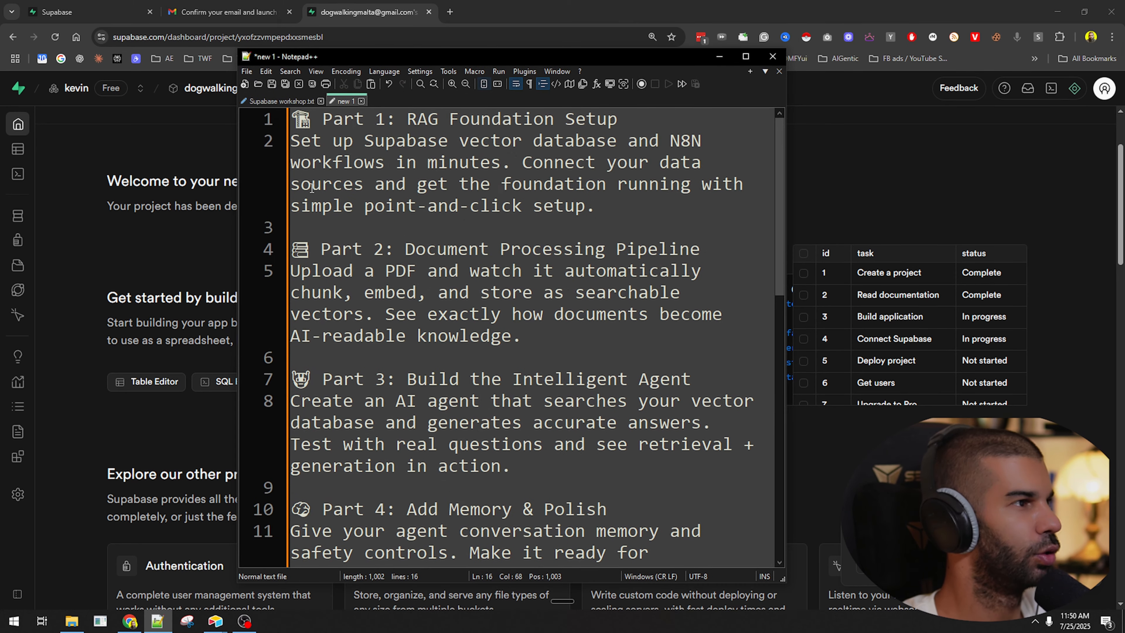
Highlight the Part 1 setup description in the notes, then move the notes window off screen.
drag(343, 140, 629, 206)
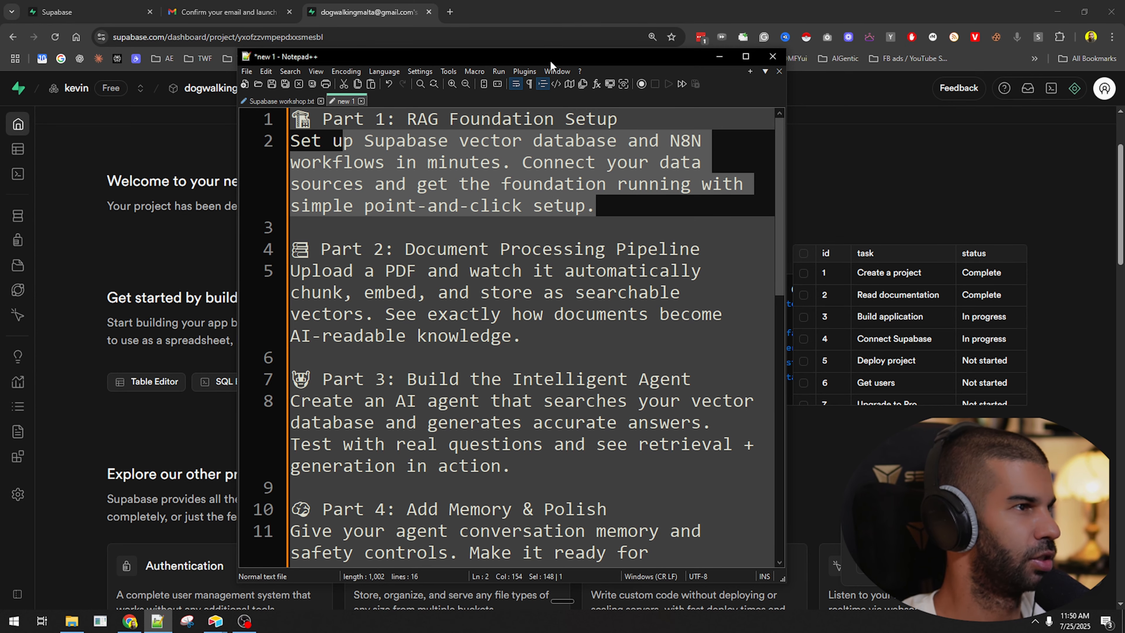
drag(551, 60, 0, 288)
Go to n8n in a new browser tab, closing the extra blank tab.
click(450, 11)
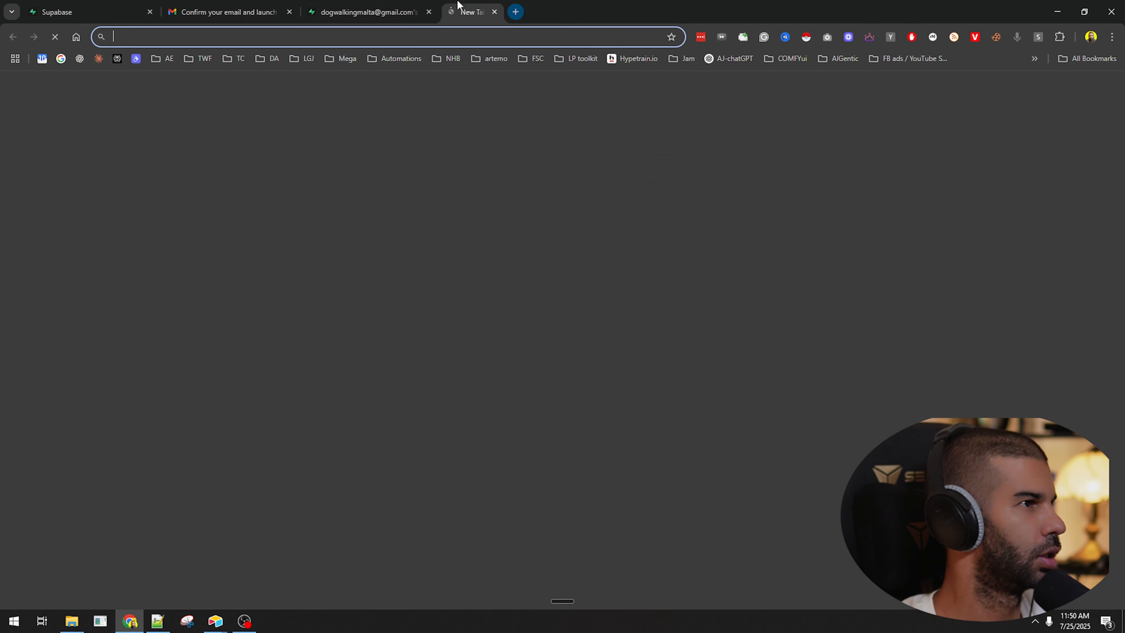
key(ctrl+t)
text(n8n)
key(Return)
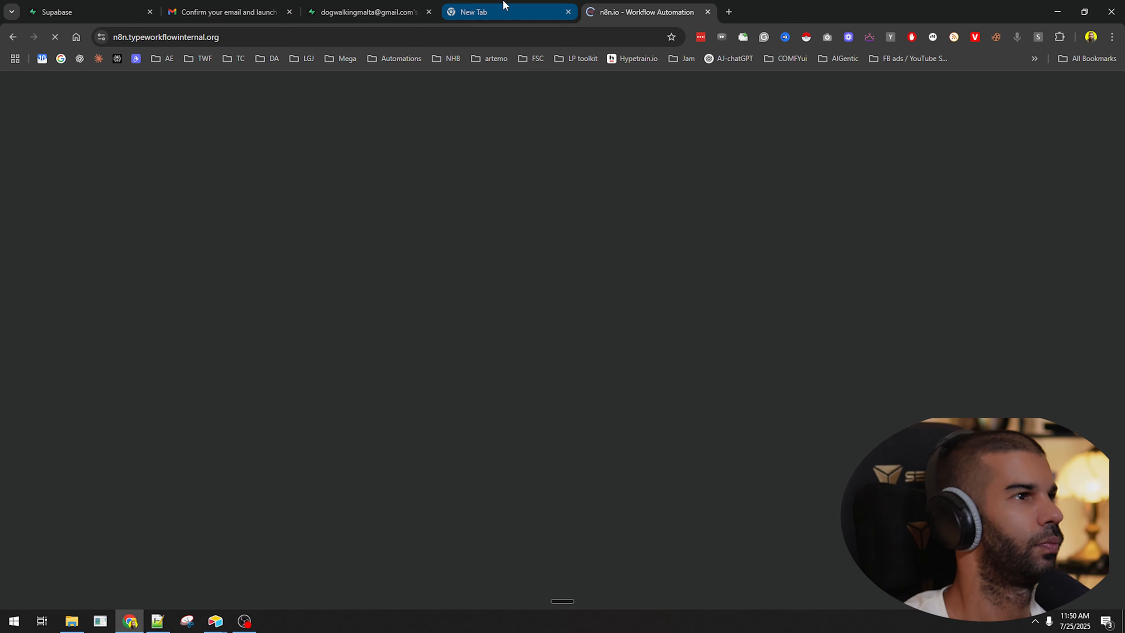
click(506, 6)
key(ctrl+w)
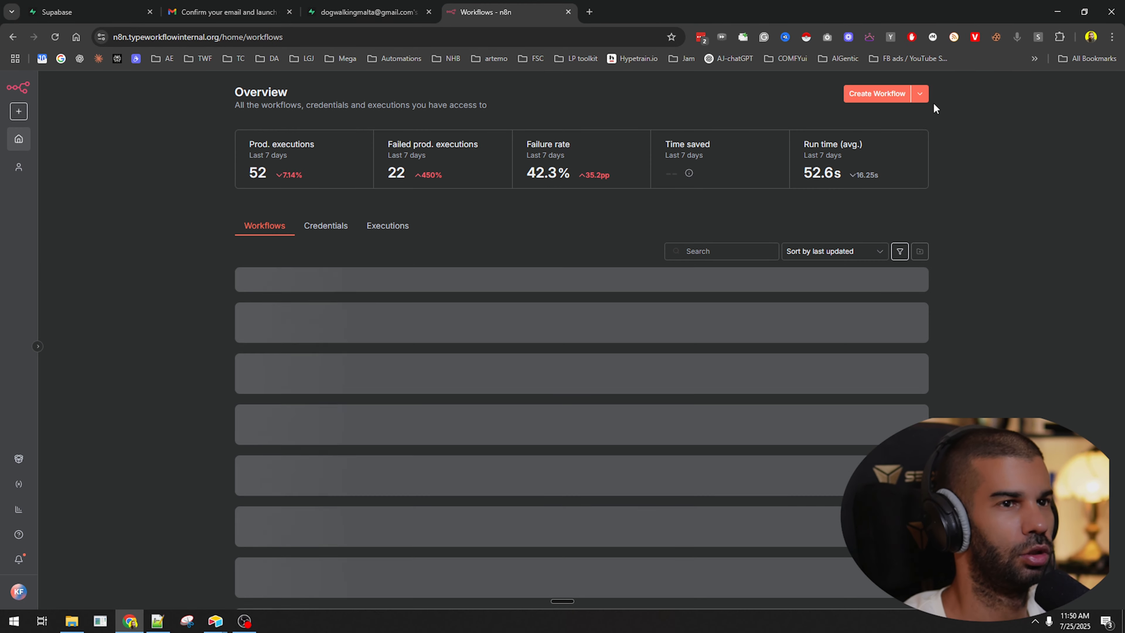
Create a workflow named 'youtube n8n supabase video' starting with a manual trigger.
click(884, 93)
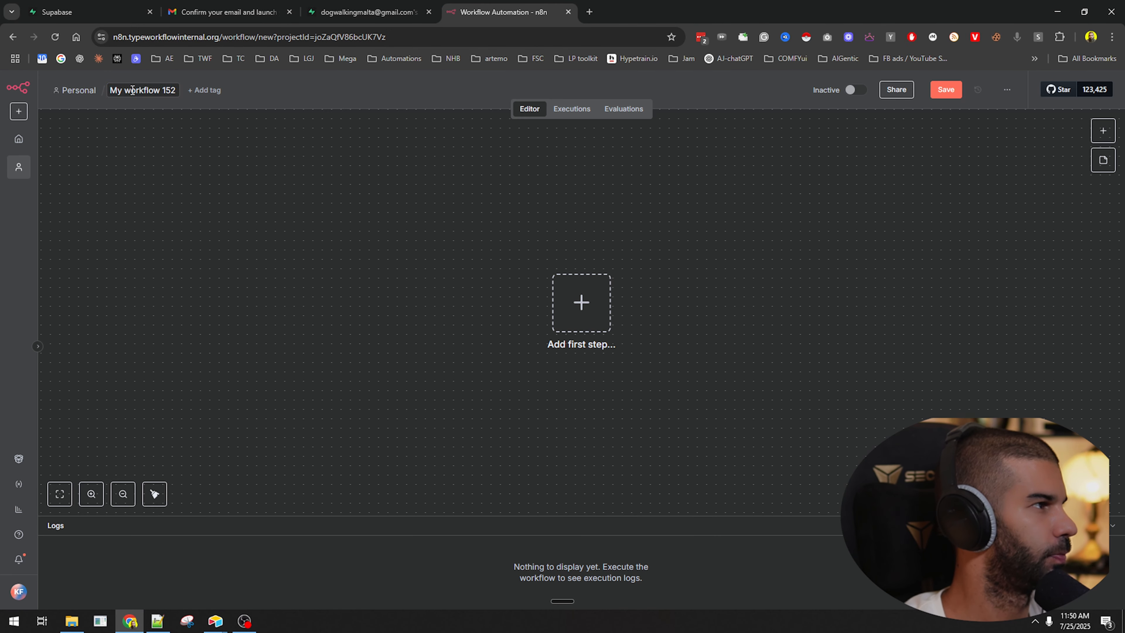
click(133, 91)
text(youtube n8)
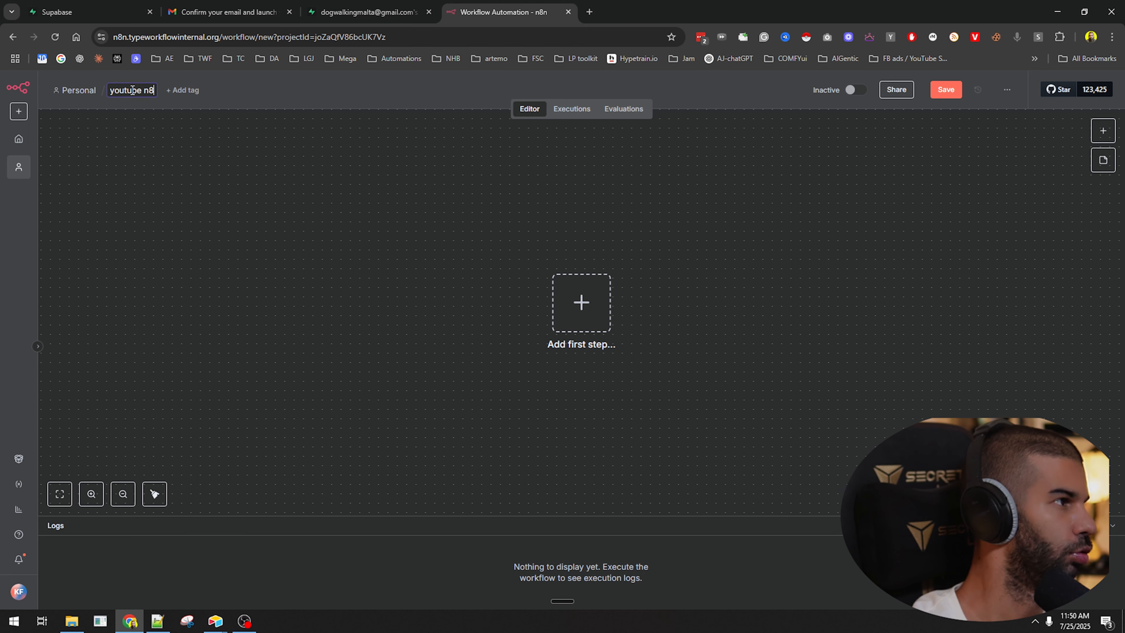
text(n supabase )
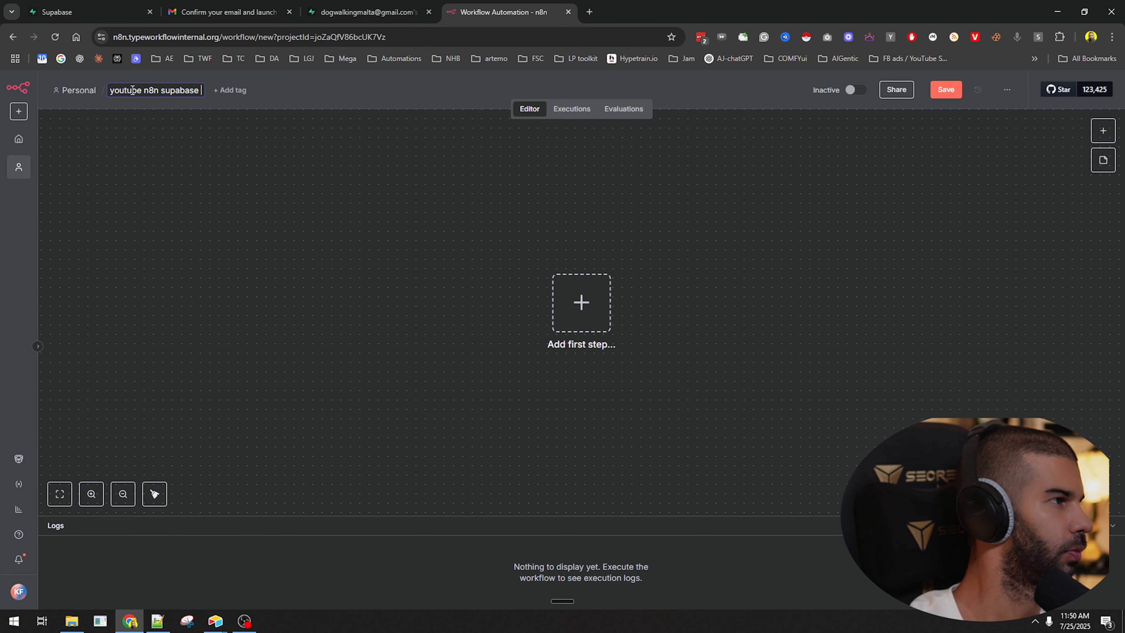
text(video)
key(Return)
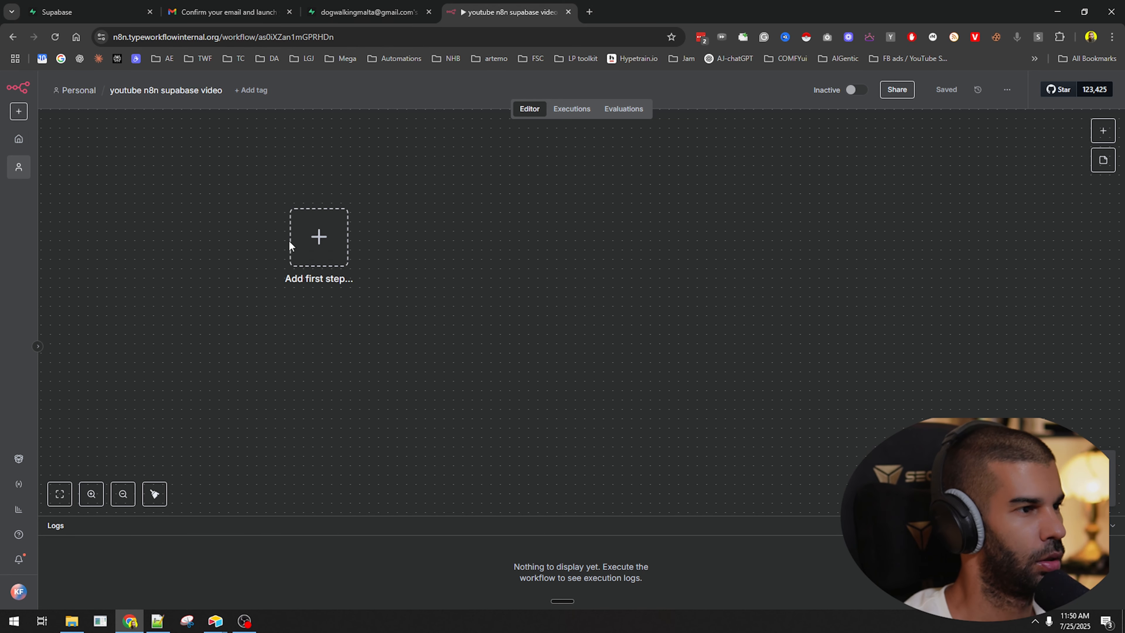
click(307, 243)
click(981, 231)
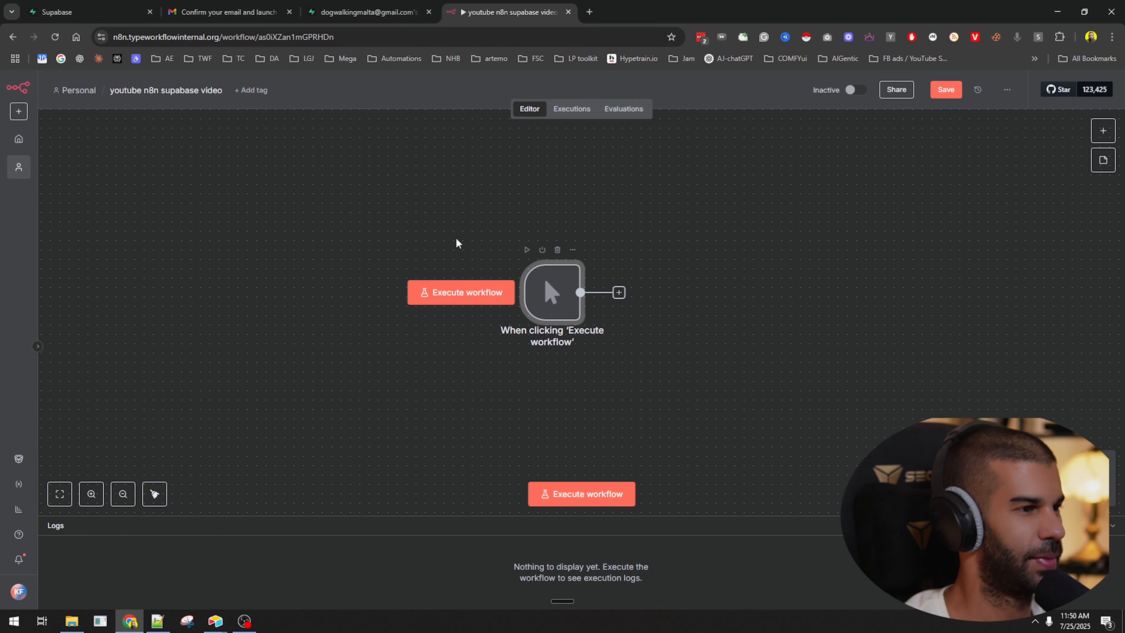
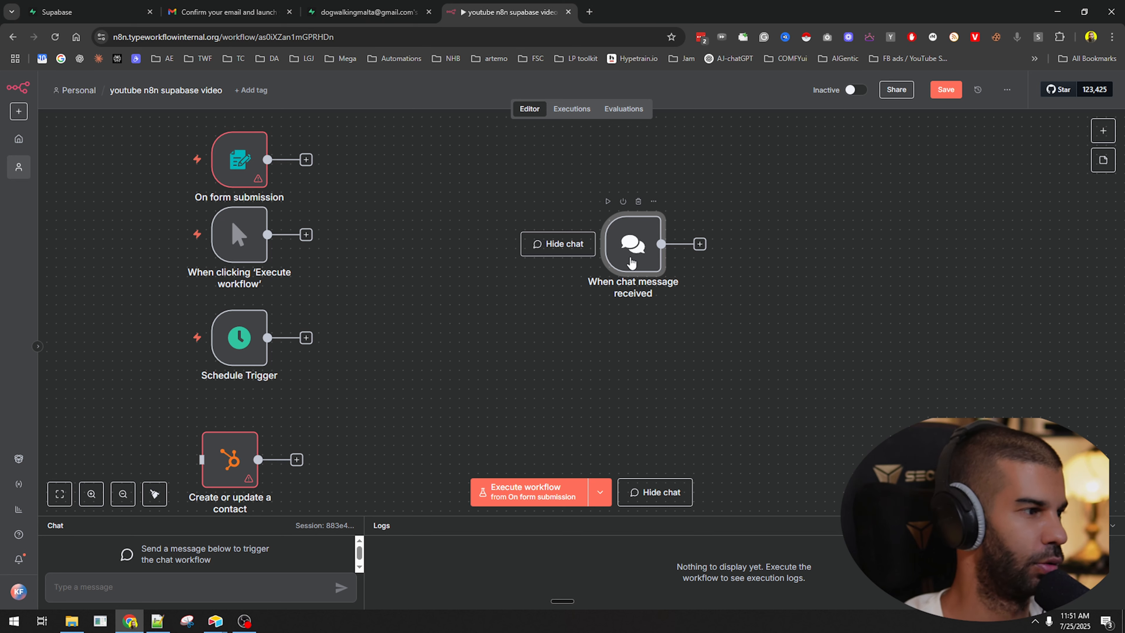
Delete the chat message trigger and Schedule Trigger nodes from the canvas.
drag(630, 258, 574, 299)
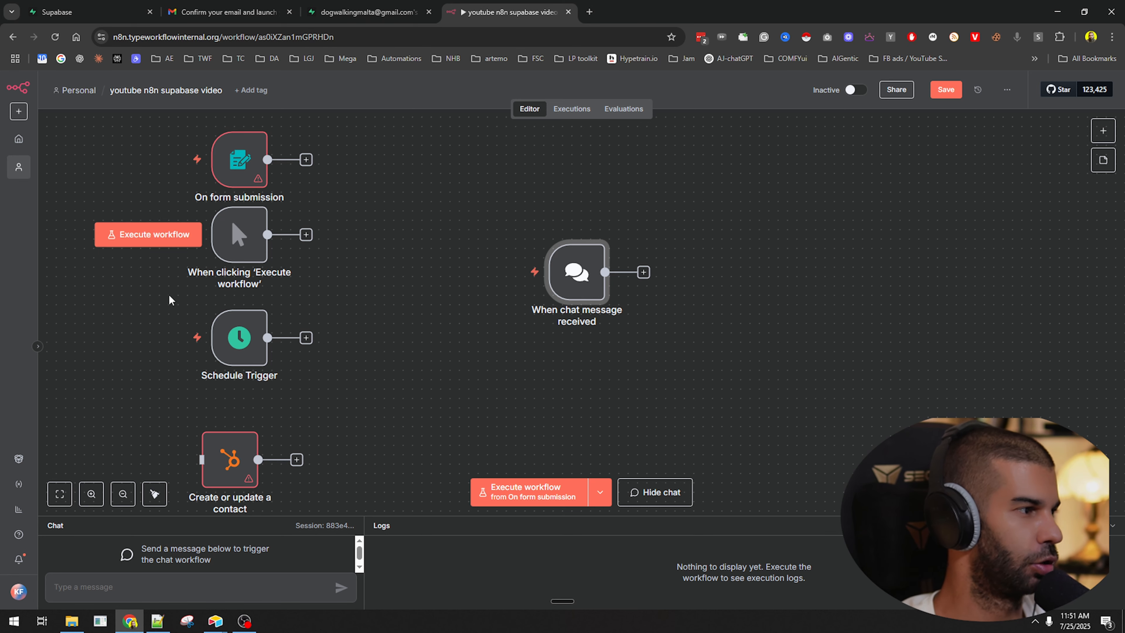
drag(168, 300, 171, 353)
drag(237, 315, 406, 372)
drag(510, 176, 565, 345)
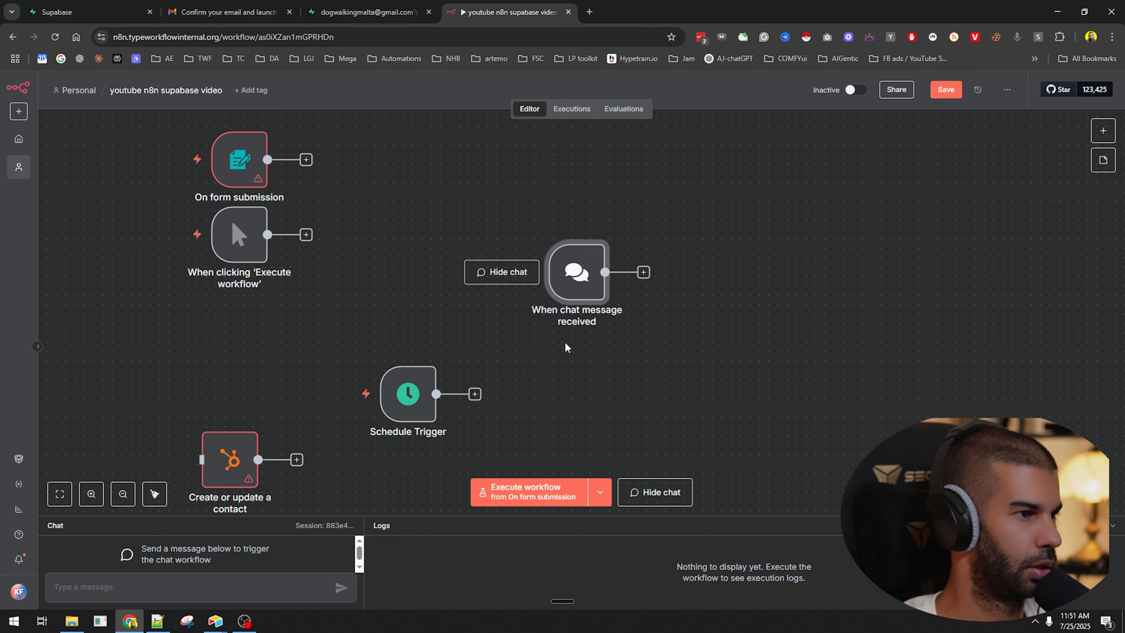
key(Delete)
drag(364, 297, 566, 494)
key(Delete)
Delete the On form submission node and reposition the remaining manual trigger.
drag(337, 391, 257, 446)
drag(248, 164, 531, 346)
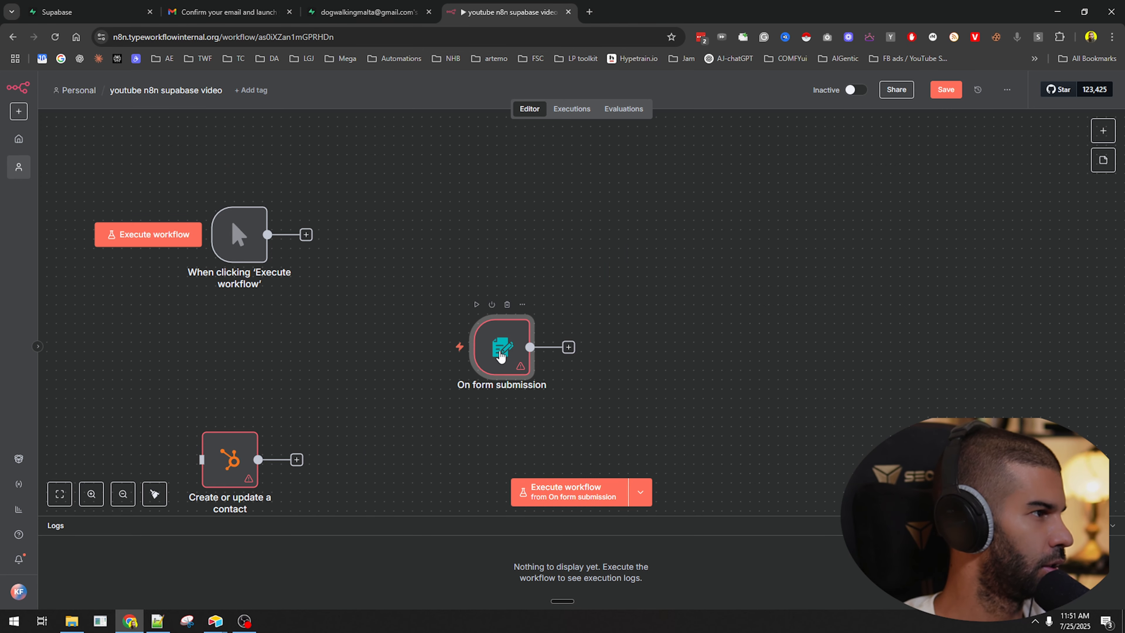
key(Delete)
key(Delete)
scroll(228, 300, up, 5)
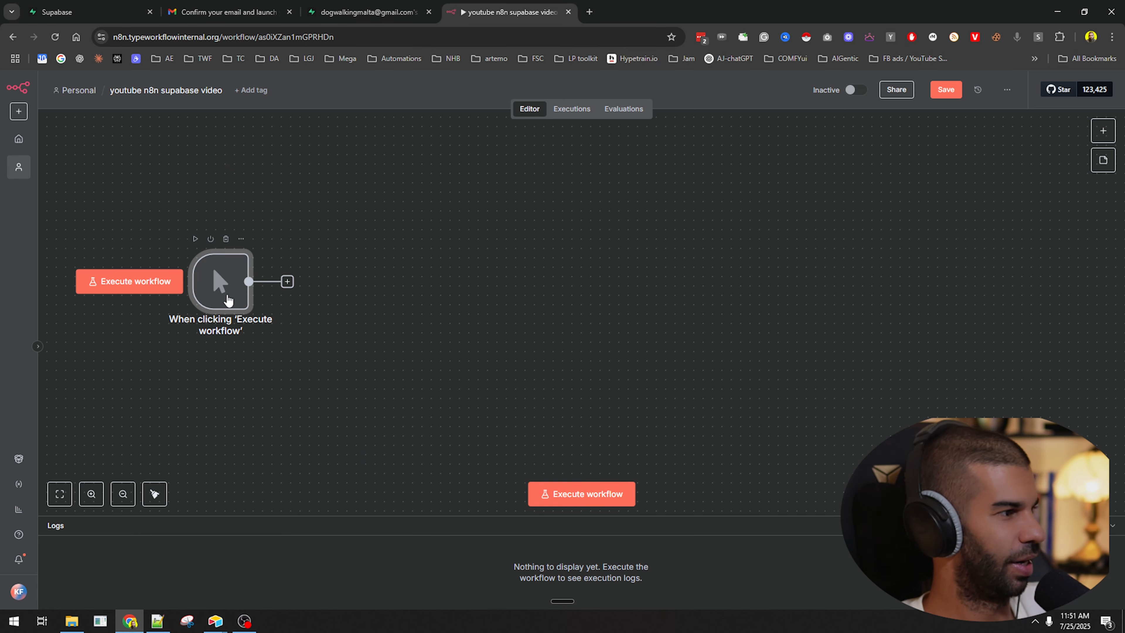
scroll(228, 301, down, 3)
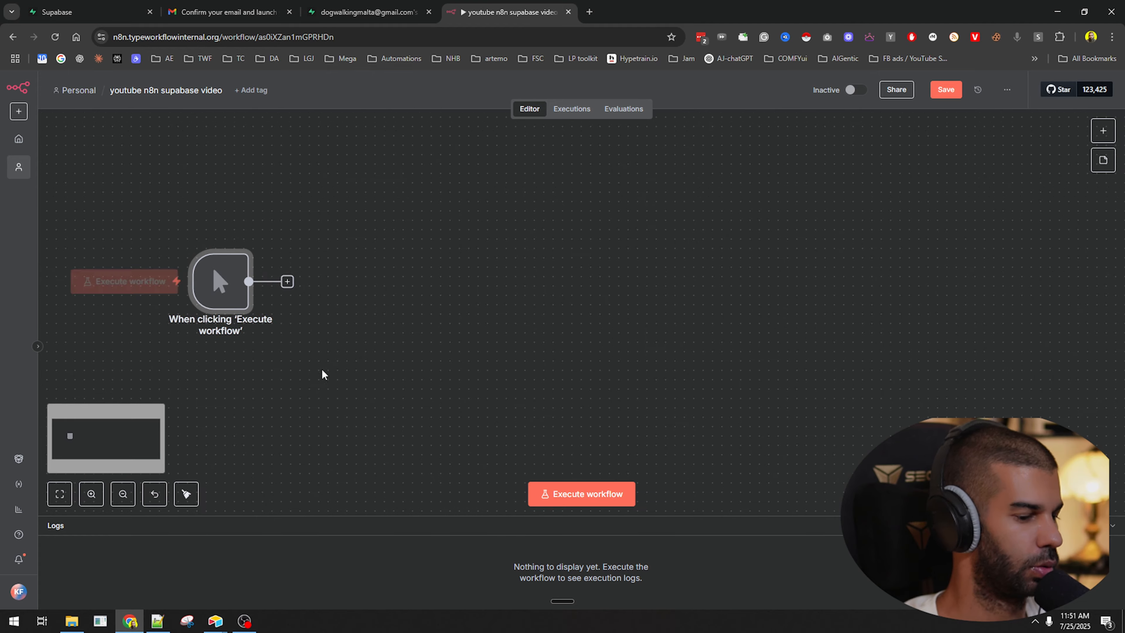
mouse_move(218, 247)
mouse_down()
mouse_move(263, 312)
mouse_move(222, 241)
mouse_up()
Add a Supabase Vector Store node after the trigger set to add documents to the vector store.
click(358, 302)
click(288, 236)
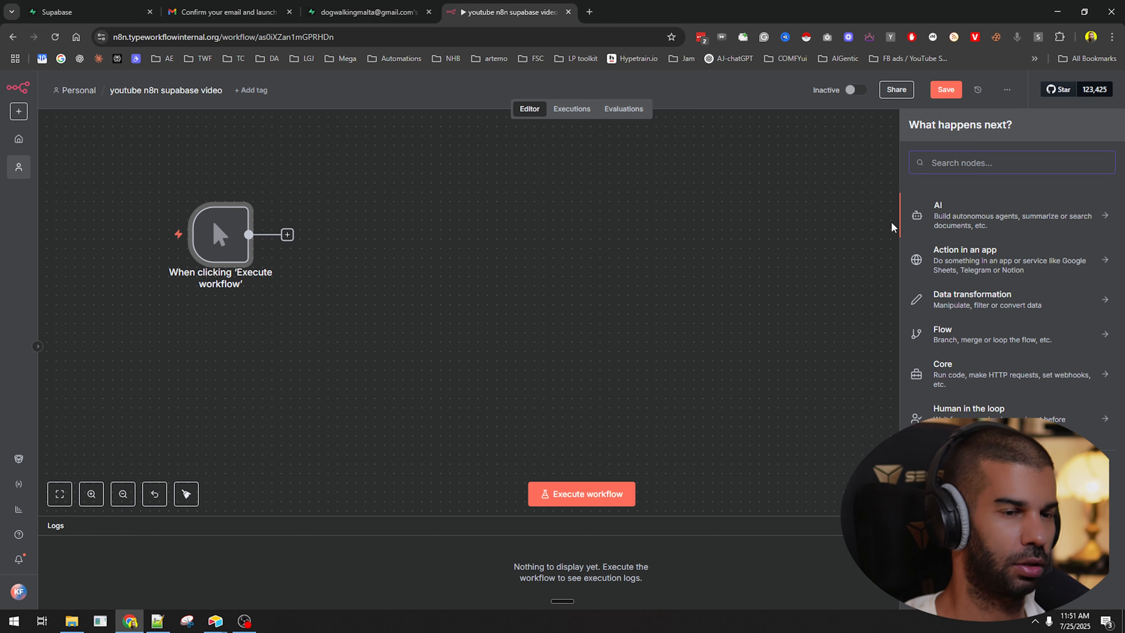
text(SUPABASE)
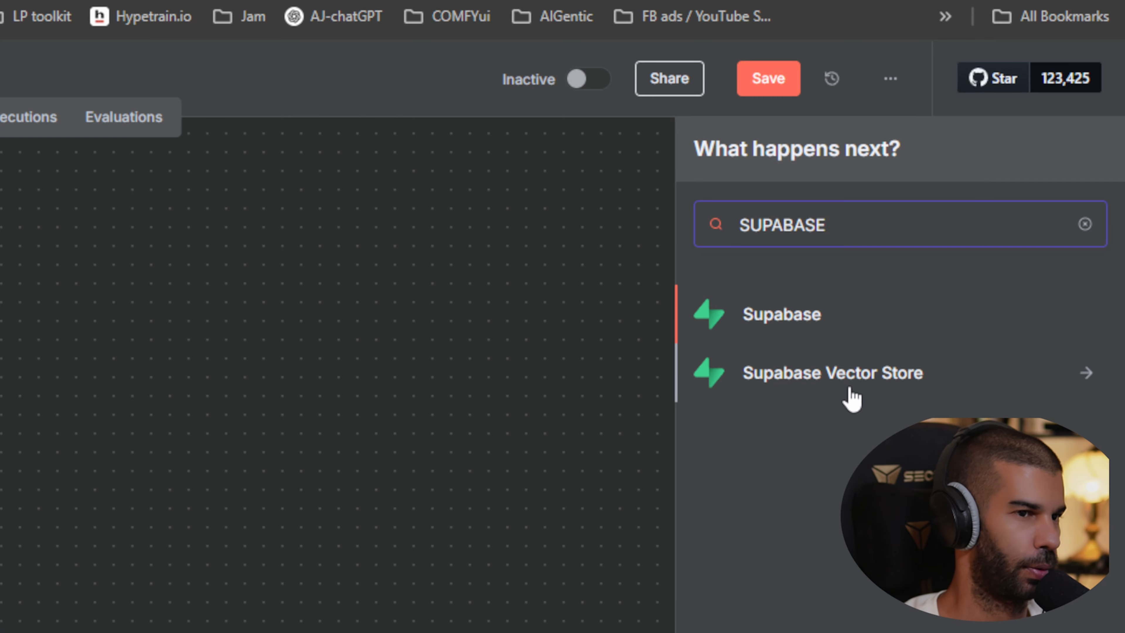
click(793, 393)
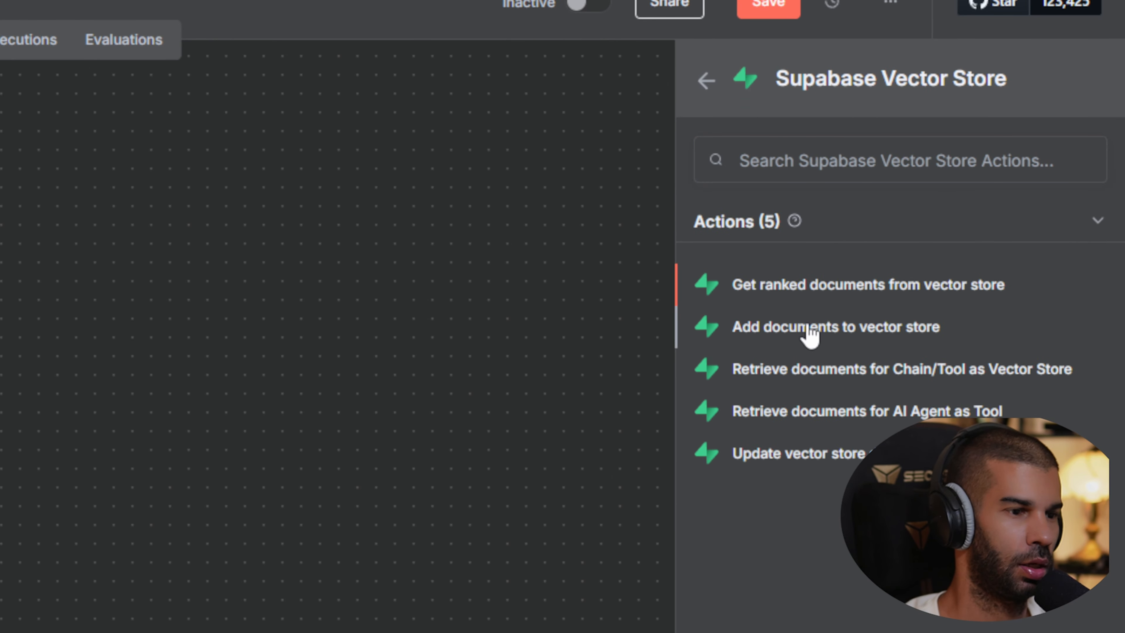
click(810, 330)
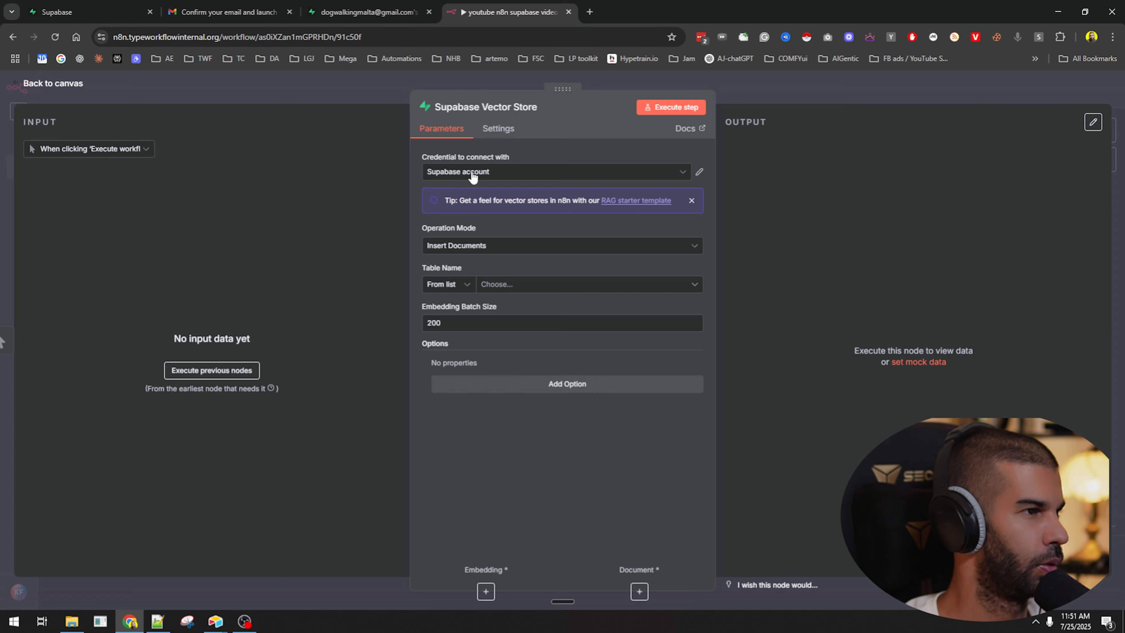
Create a new Supabase credential named YOUTUBE_TEST and focus its Host field.
click(472, 175)
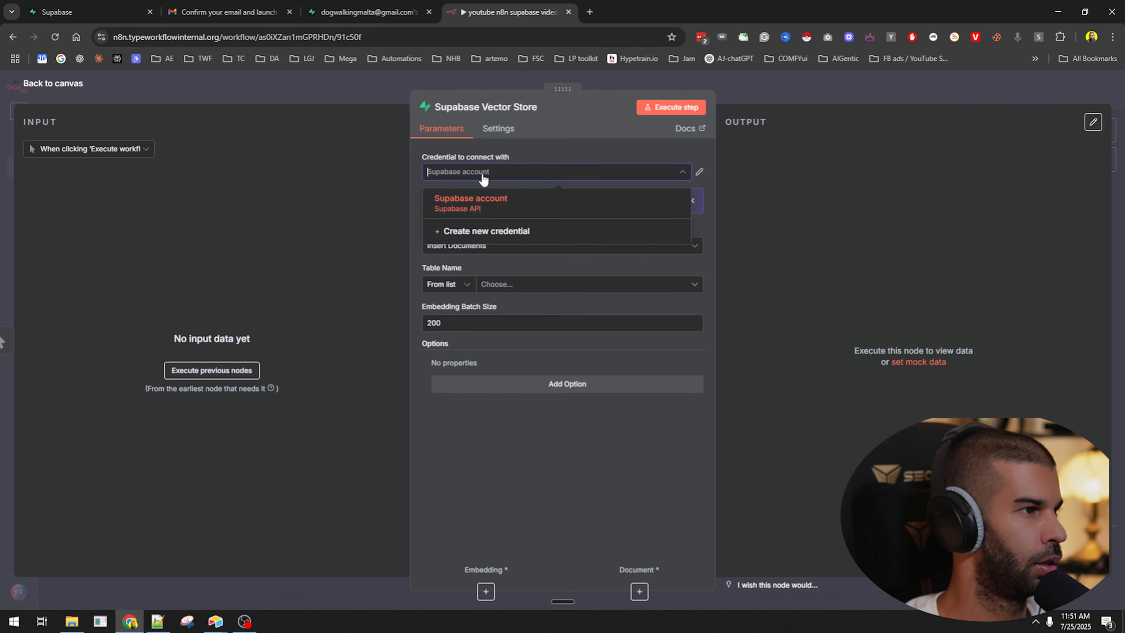
click(605, 232)
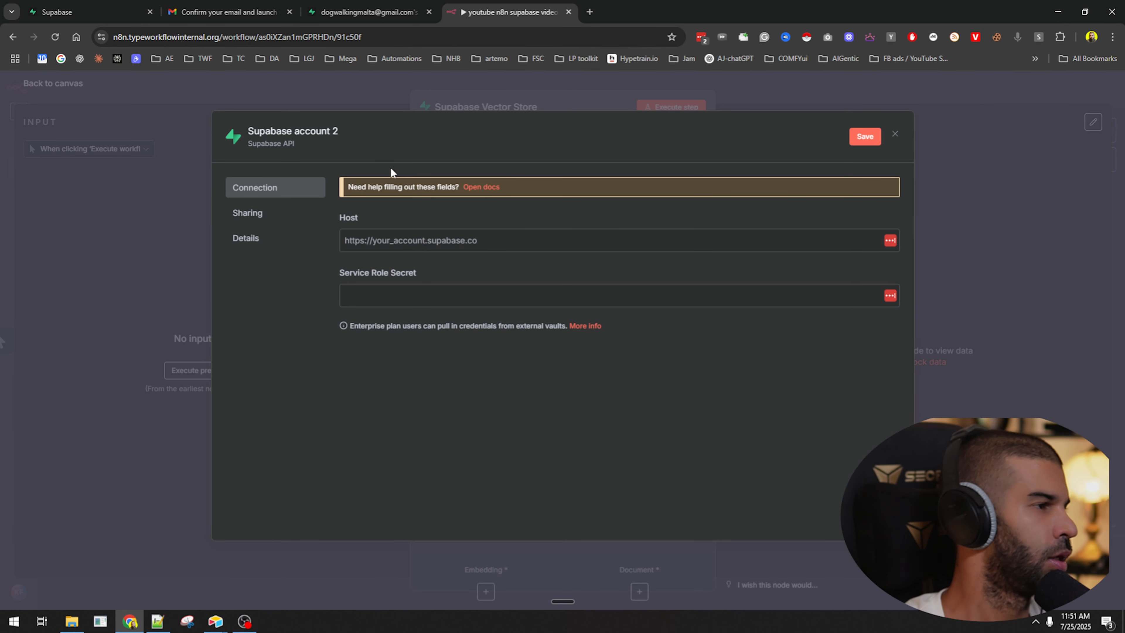
text(YOUTUBE_TEST)
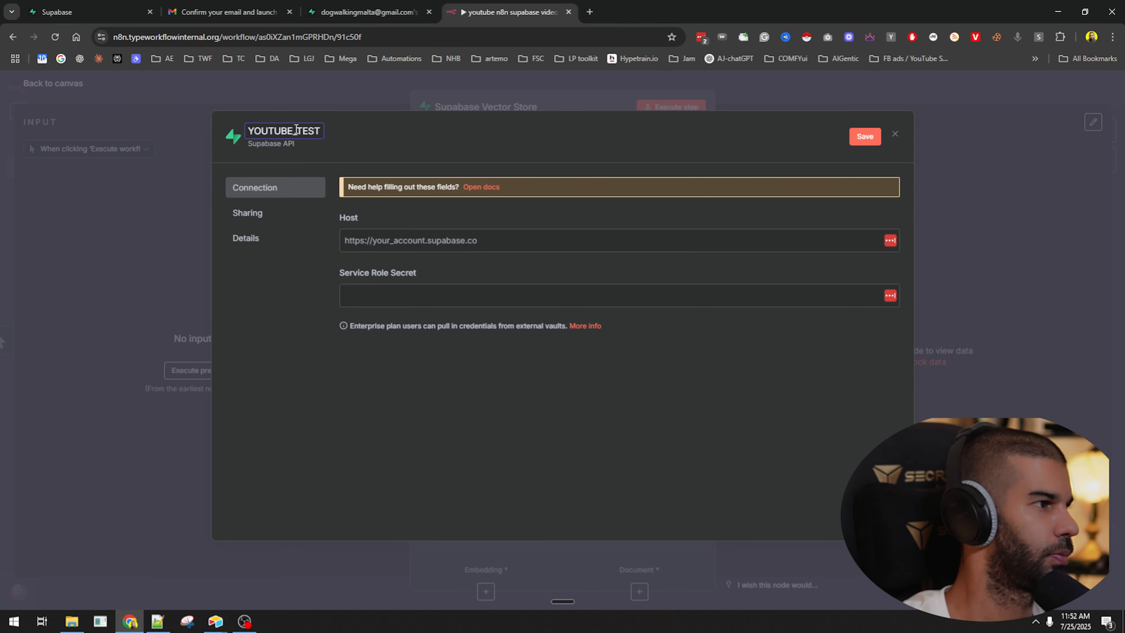
click(359, 240)
click(313, 277)
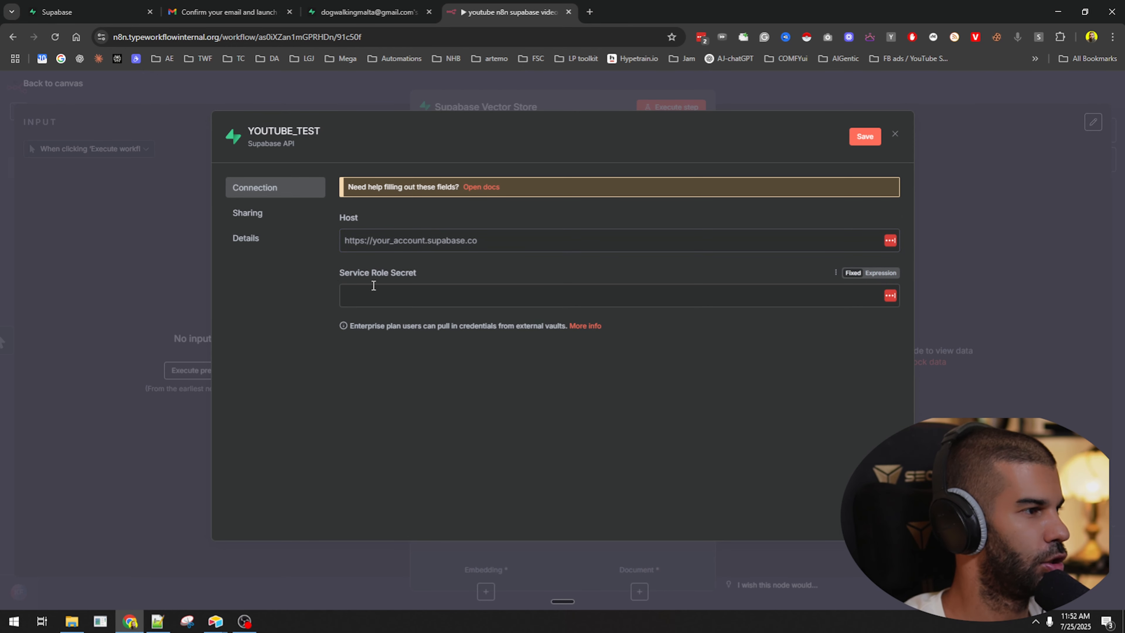
Close the leftover Supabase sign-up tab and return to the project tab.
click(77, 7)
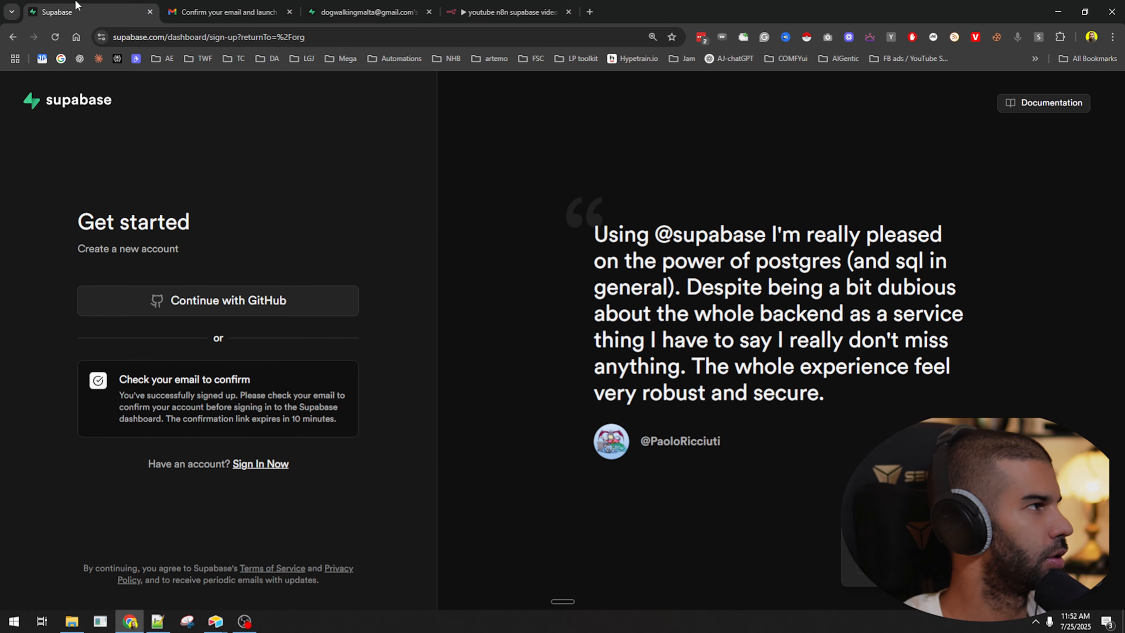
click(318, 5)
click(109, 4)
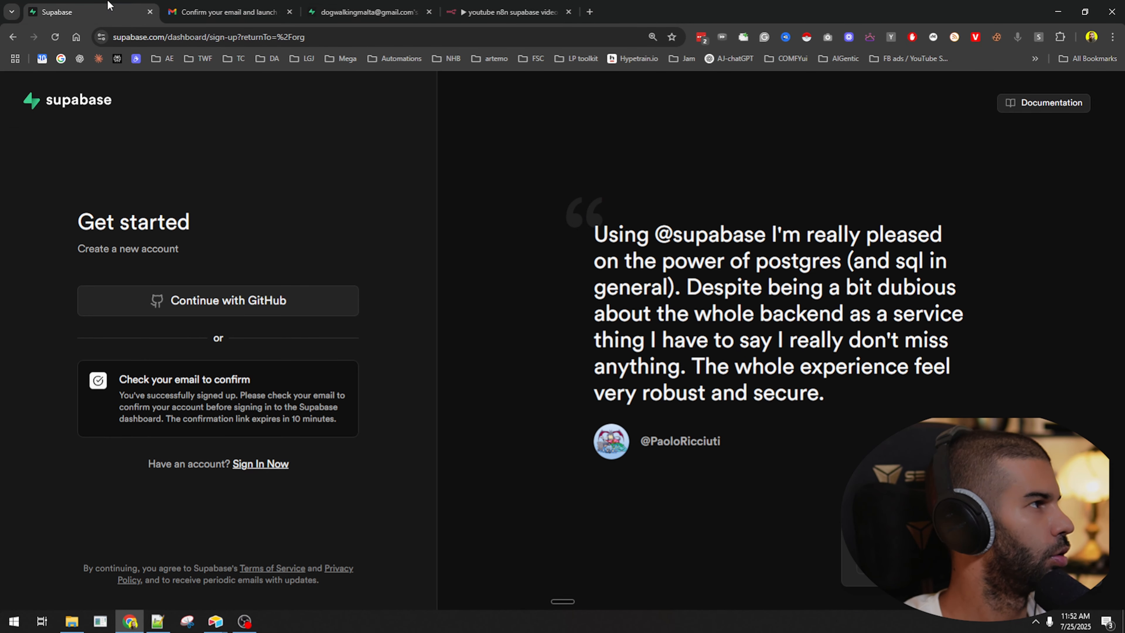
click(149, 12)
click(252, 5)
Look through the Supabase project's Database settings under Project Settings.
mouse_move(27, 392)
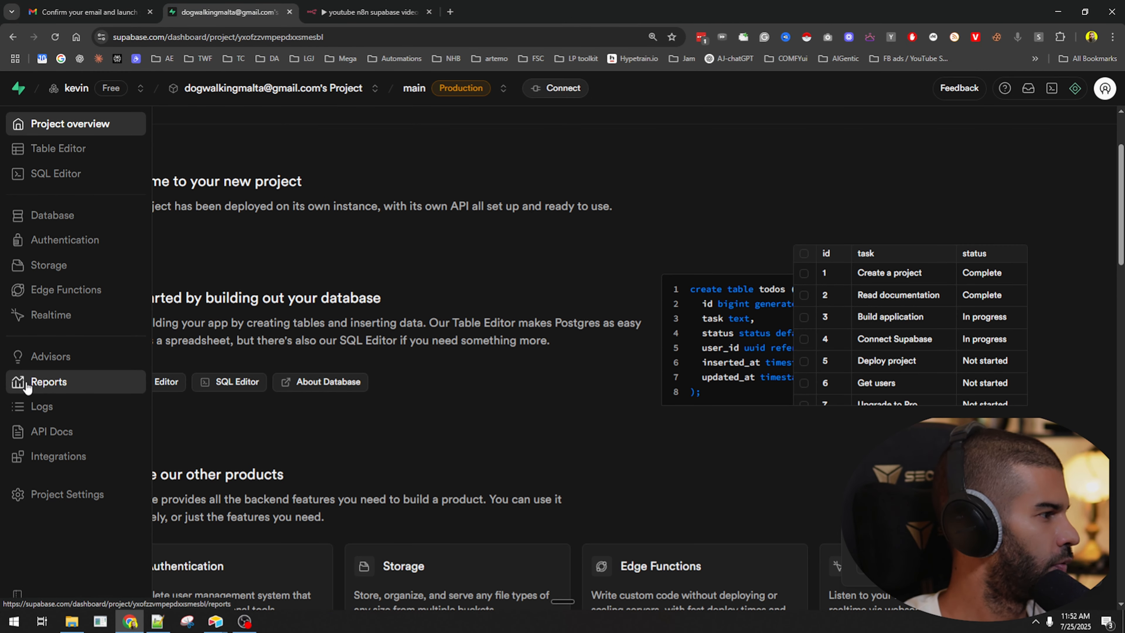
click(63, 495)
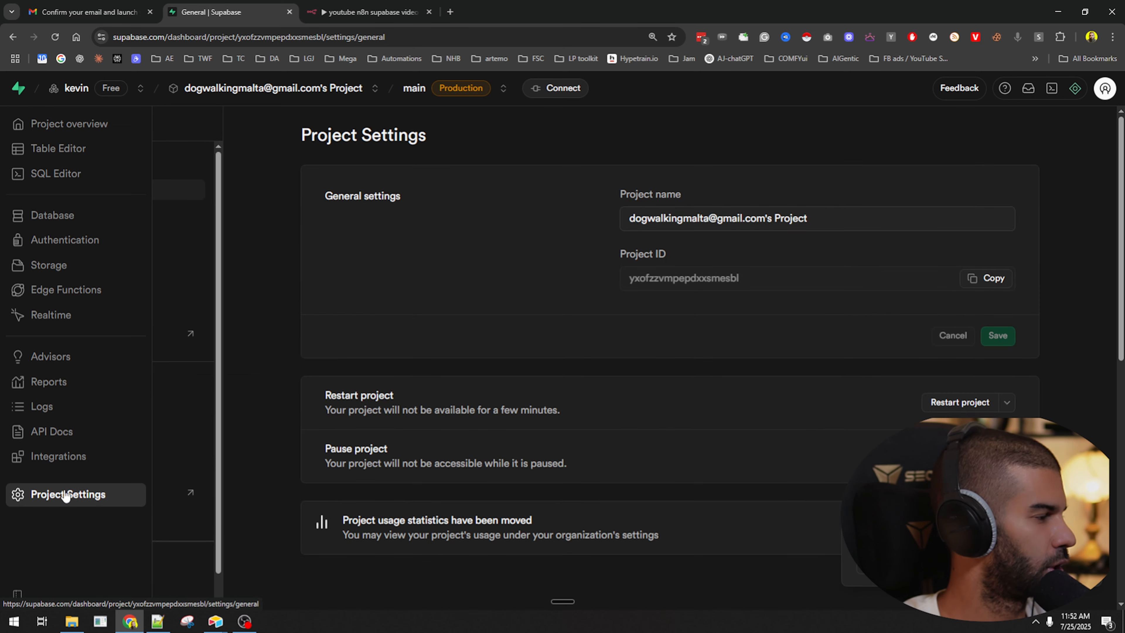
scroll(306, 233, down, 5)
scroll(305, 233, down, 6)
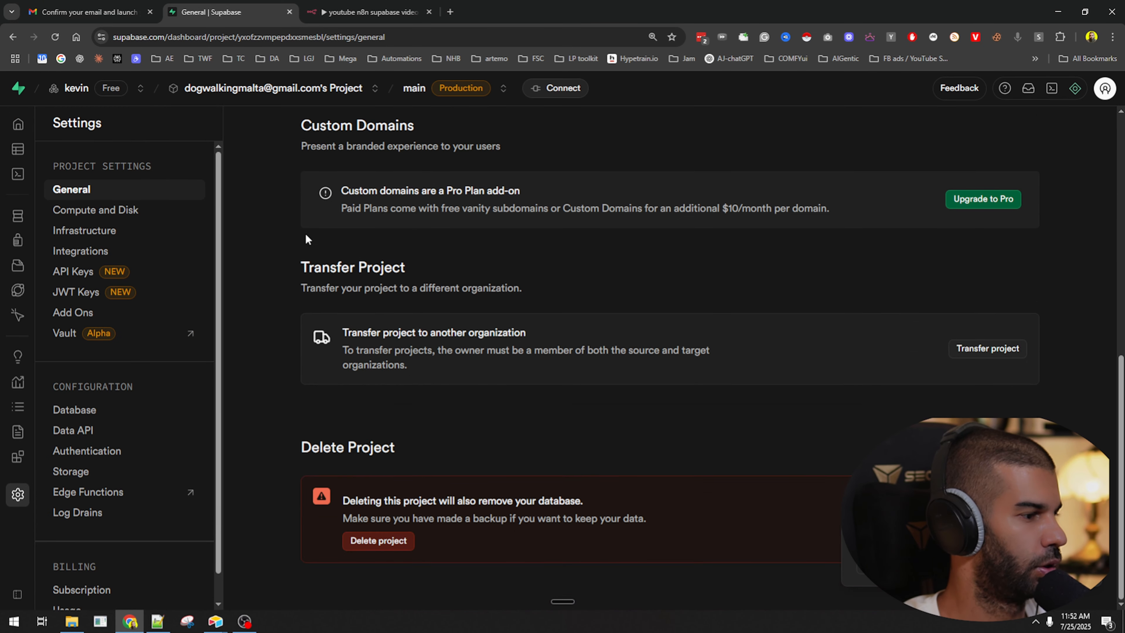
scroll(346, 395, up, 5)
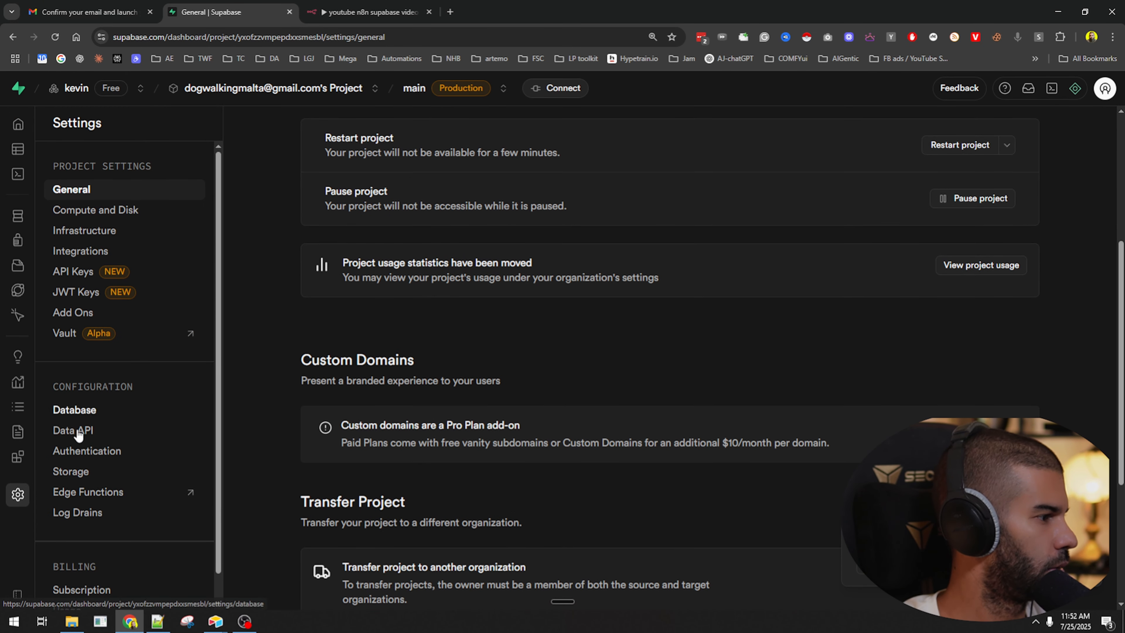
scroll(111, 528, down, 1)
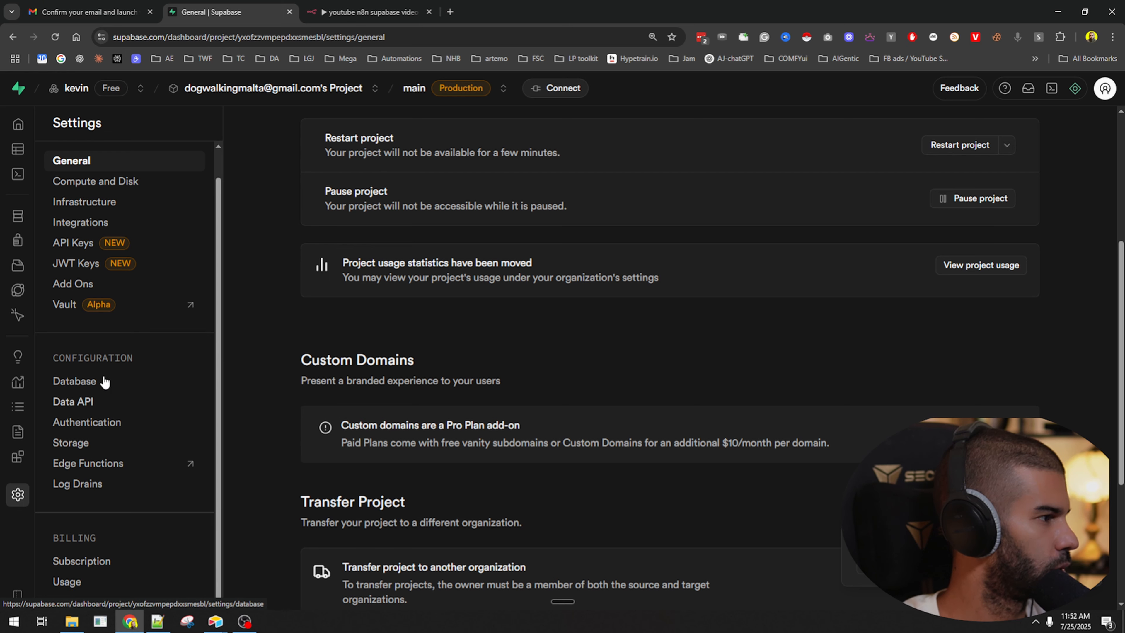
scroll(100, 332, up, 1)
click(87, 407)
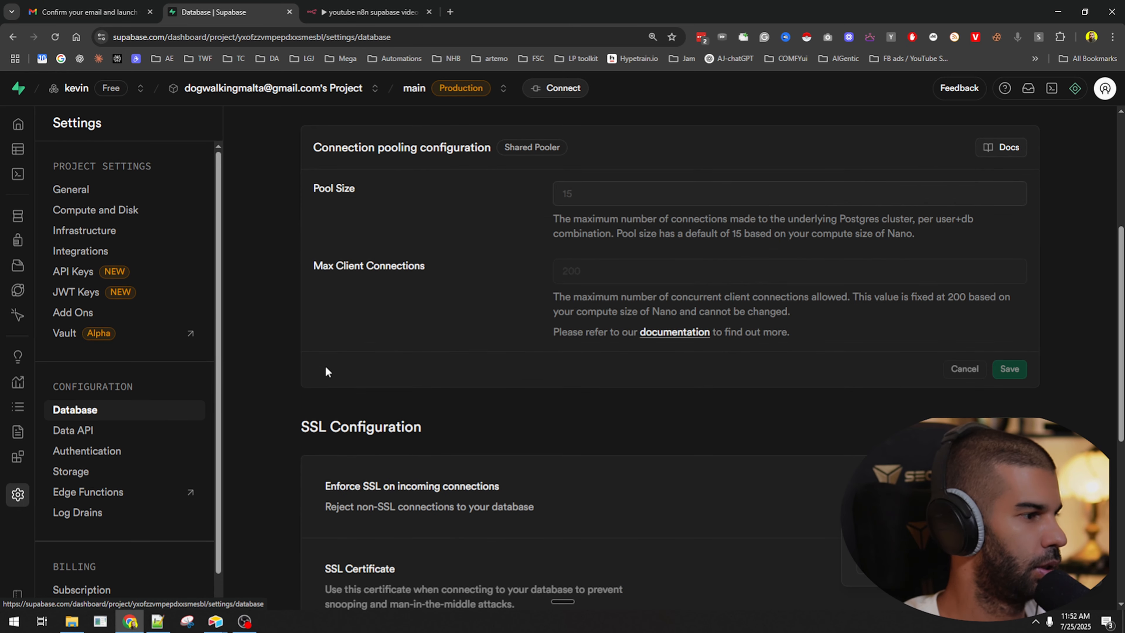
scroll(308, 213, down, 7)
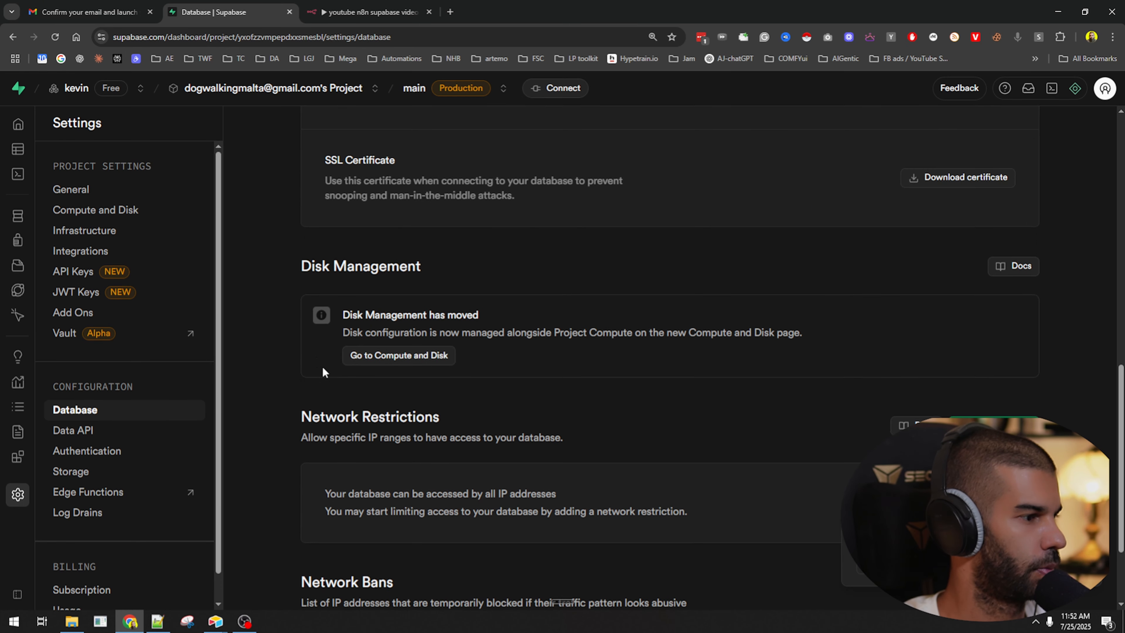
scroll(323, 372, up, 9)
scroll(325, 337, up, 3)
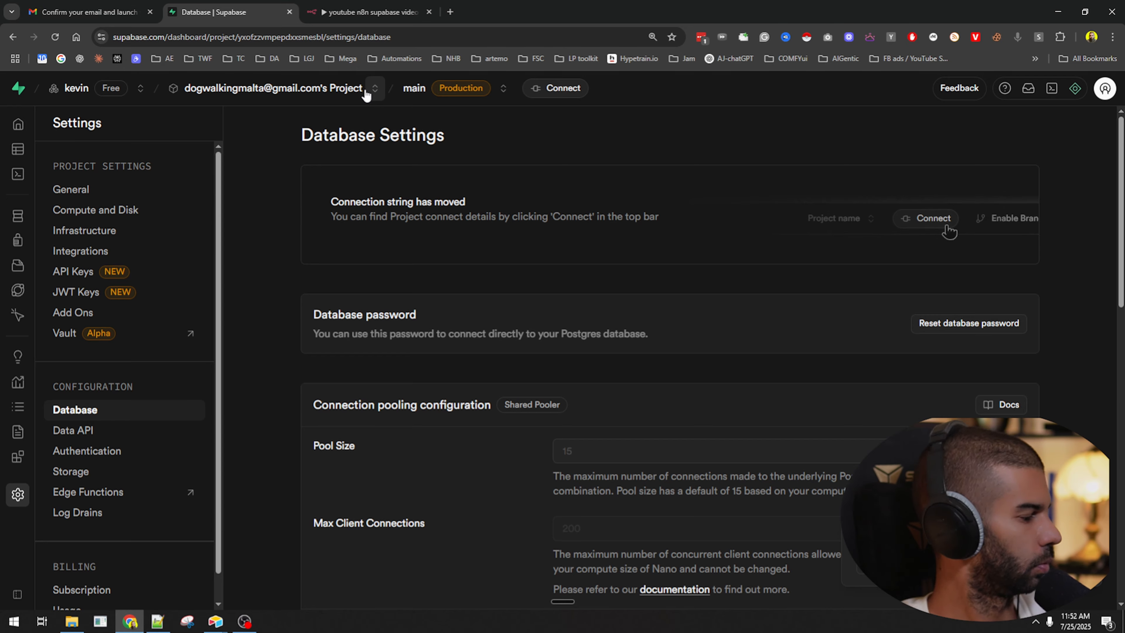
key(ctrl+Tab)
Review the n8n Supabase credential docs about the API key, project URL and Host.
click(478, 186)
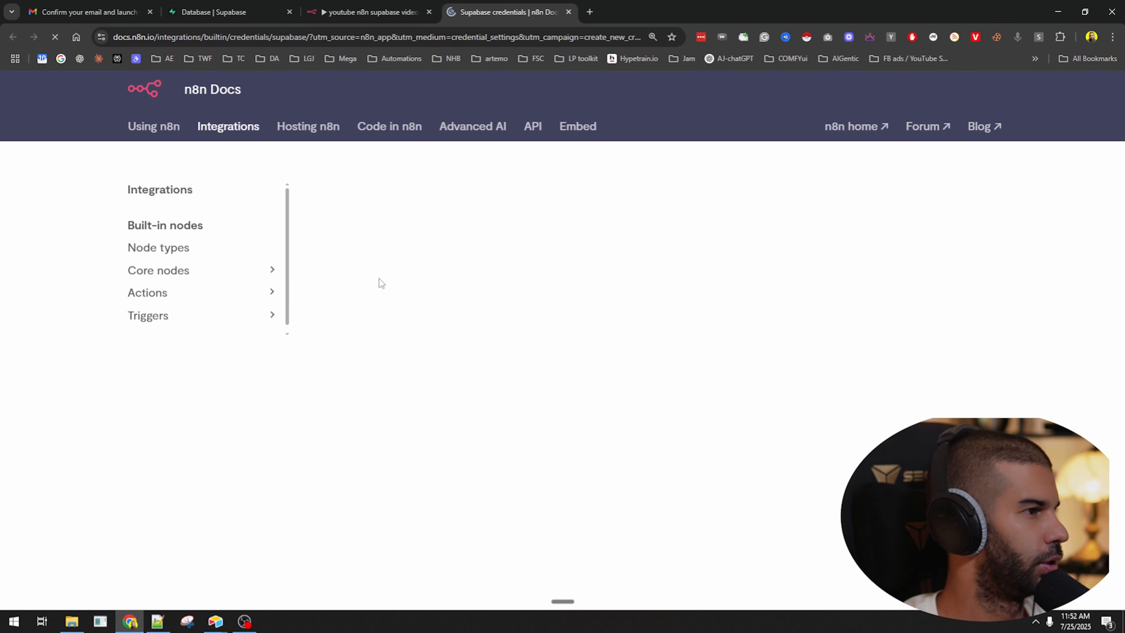
scroll(461, 315, down, 10)
scroll(461, 316, down, 3)
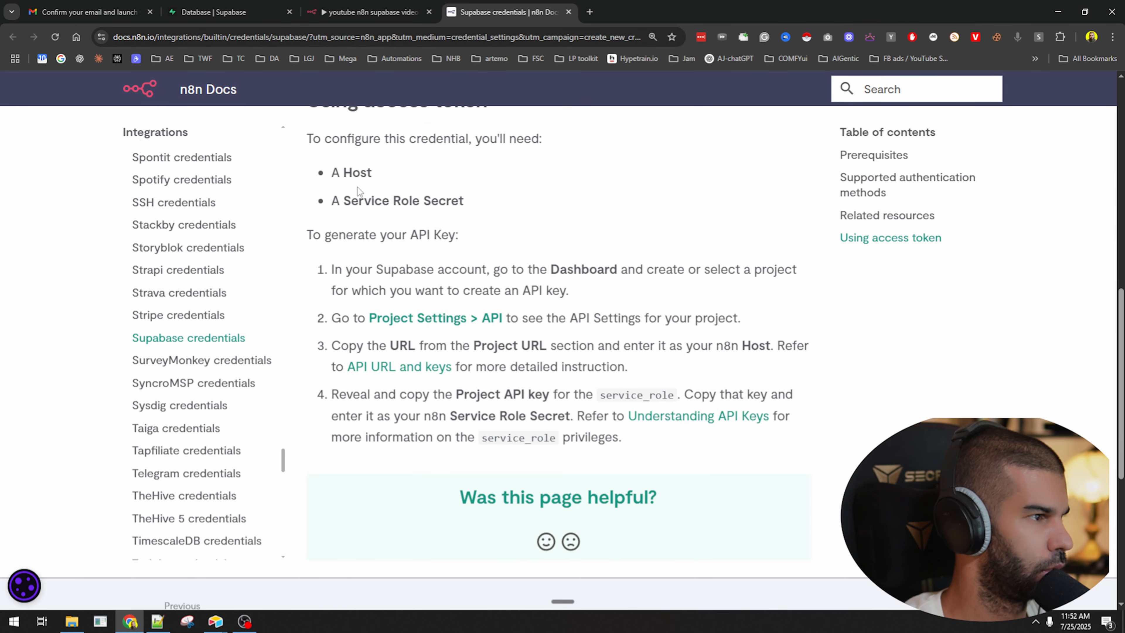
drag(433, 235, 346, 235)
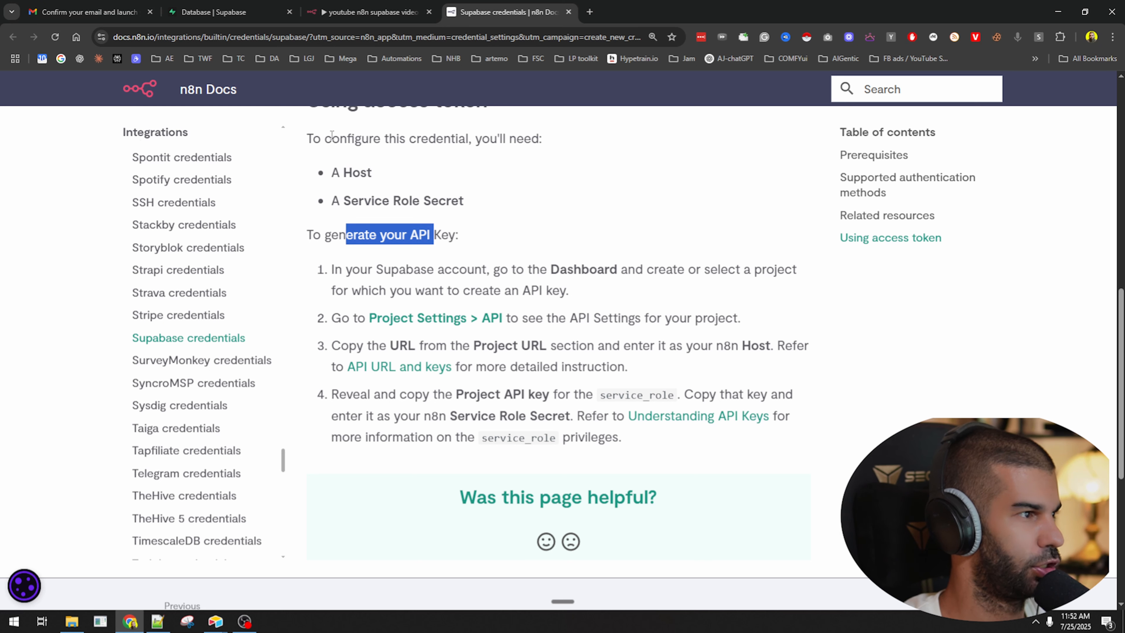
drag(408, 346, 577, 345)
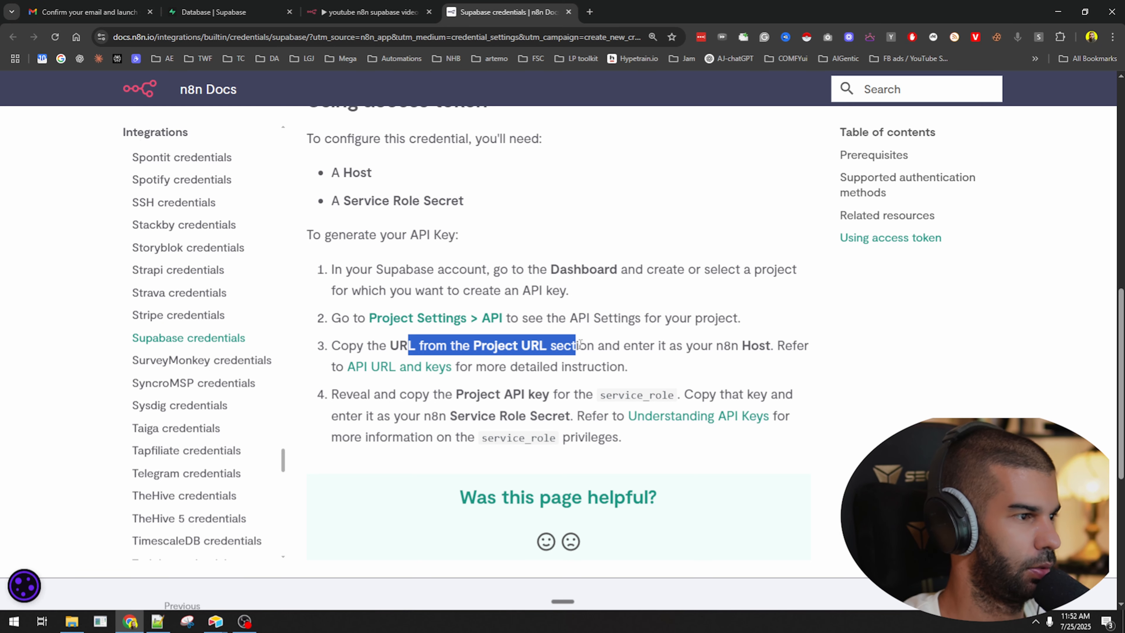
click(610, 358)
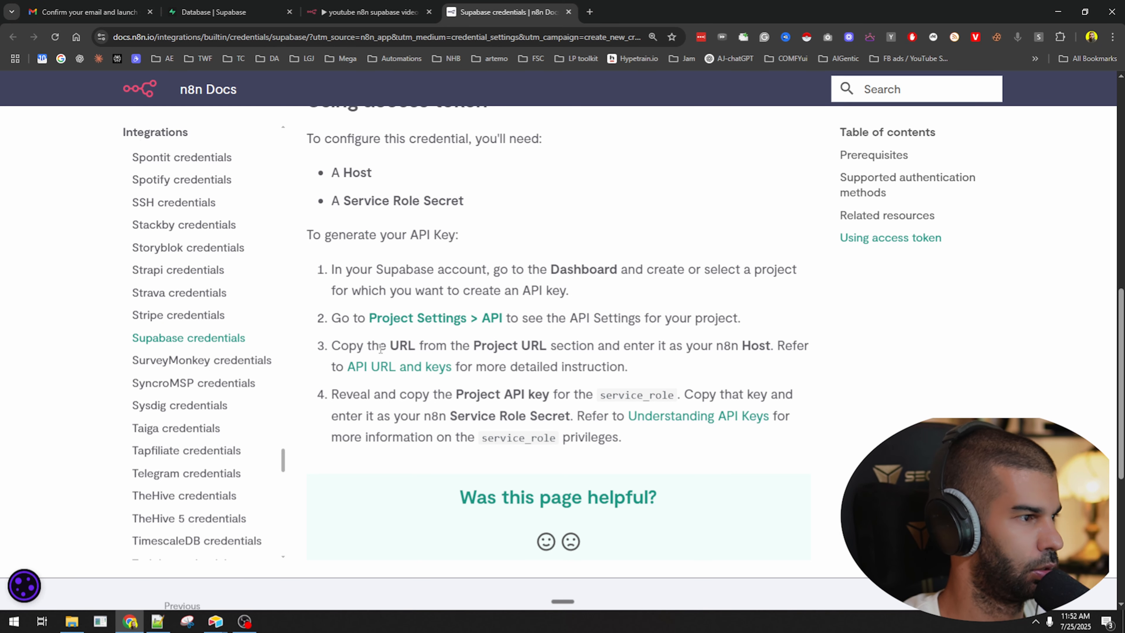
drag(379, 345, 579, 349)
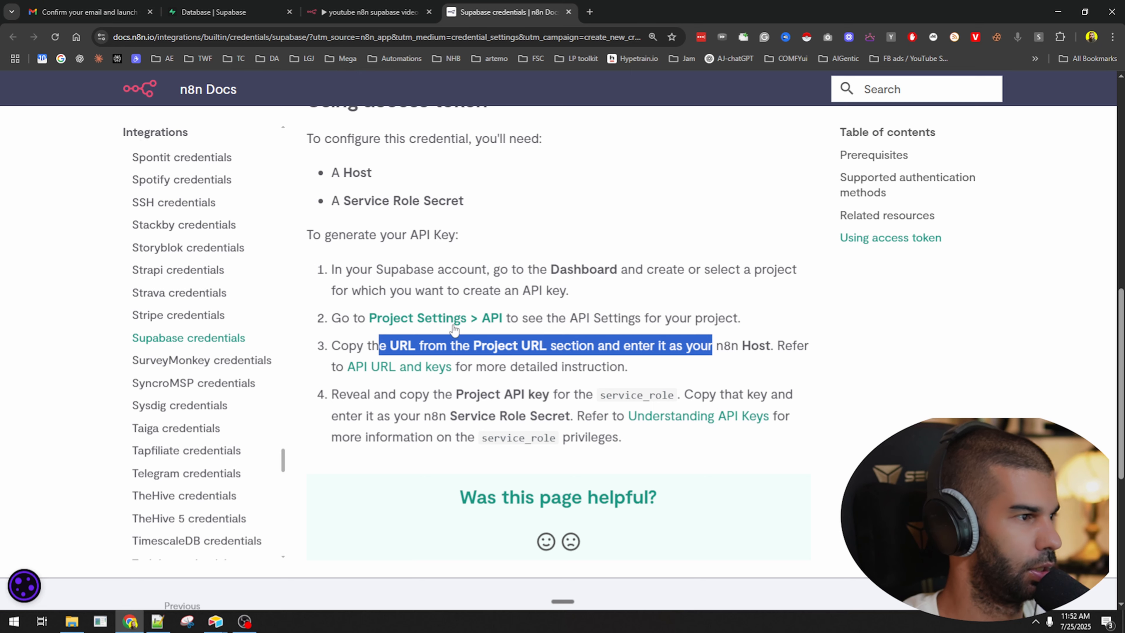
Open the Supabase Project Settings > API page in a new tab.
middle_click(413, 327)
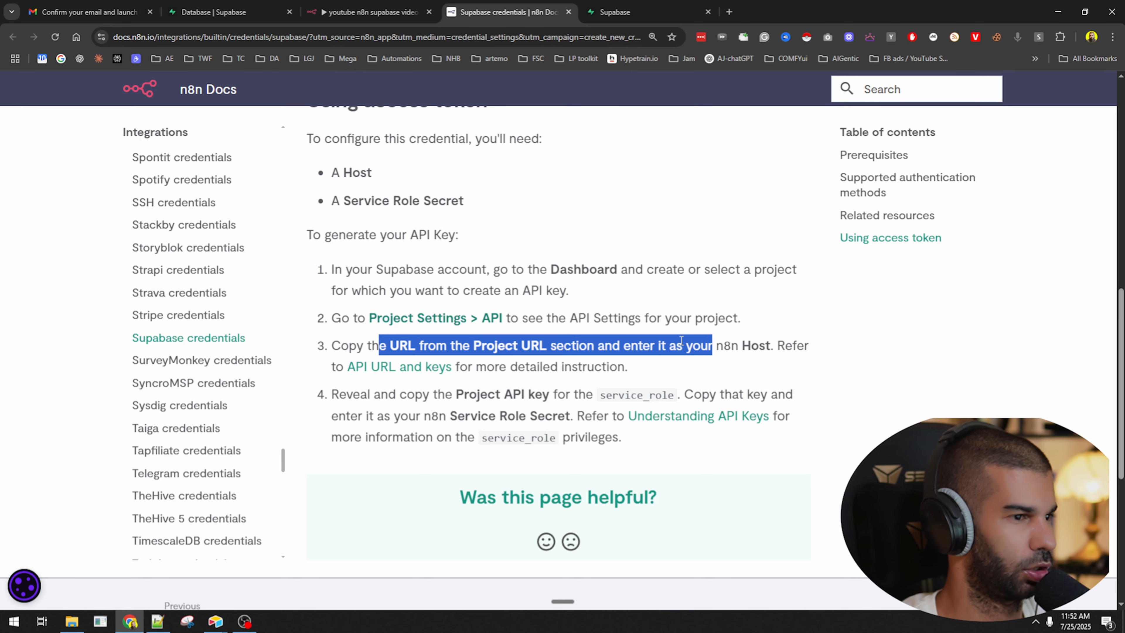
click(749, 351)
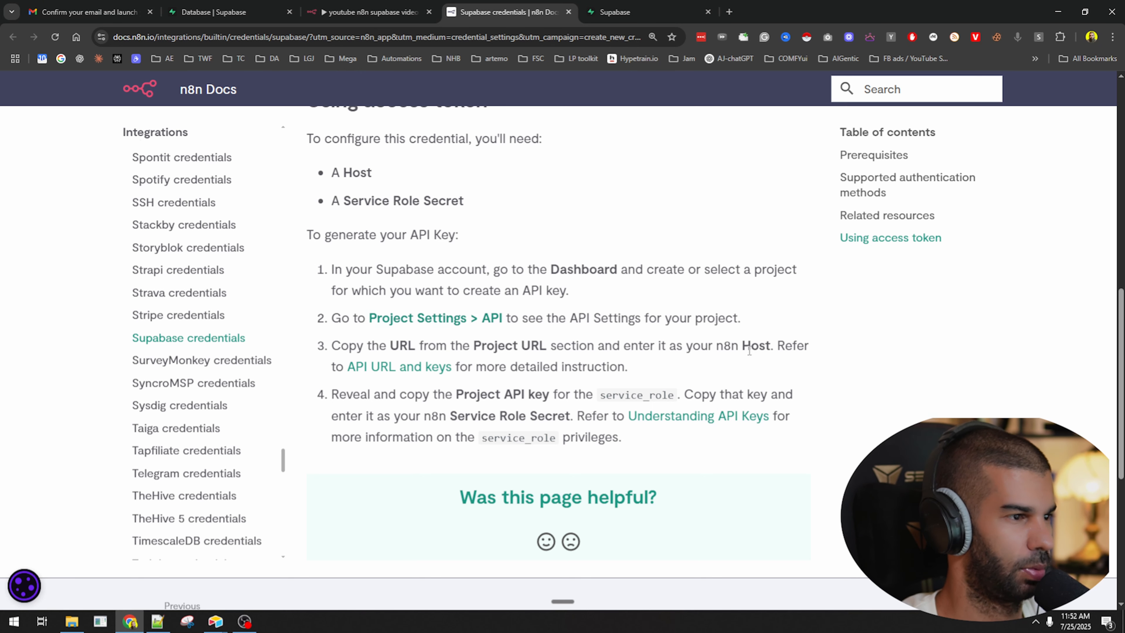
click(615, 12)
Copy the Supabase Project URL and paste it as the credential's Host.
click(272, 298)
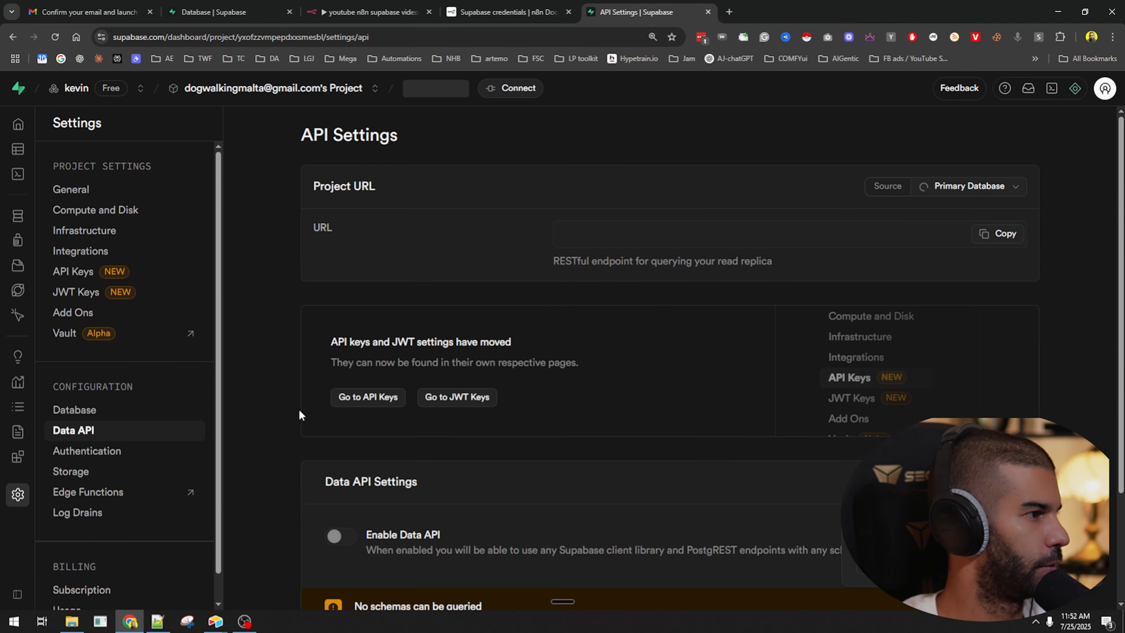
scroll(265, 194, down, 3)
scroll(264, 193, down, 4)
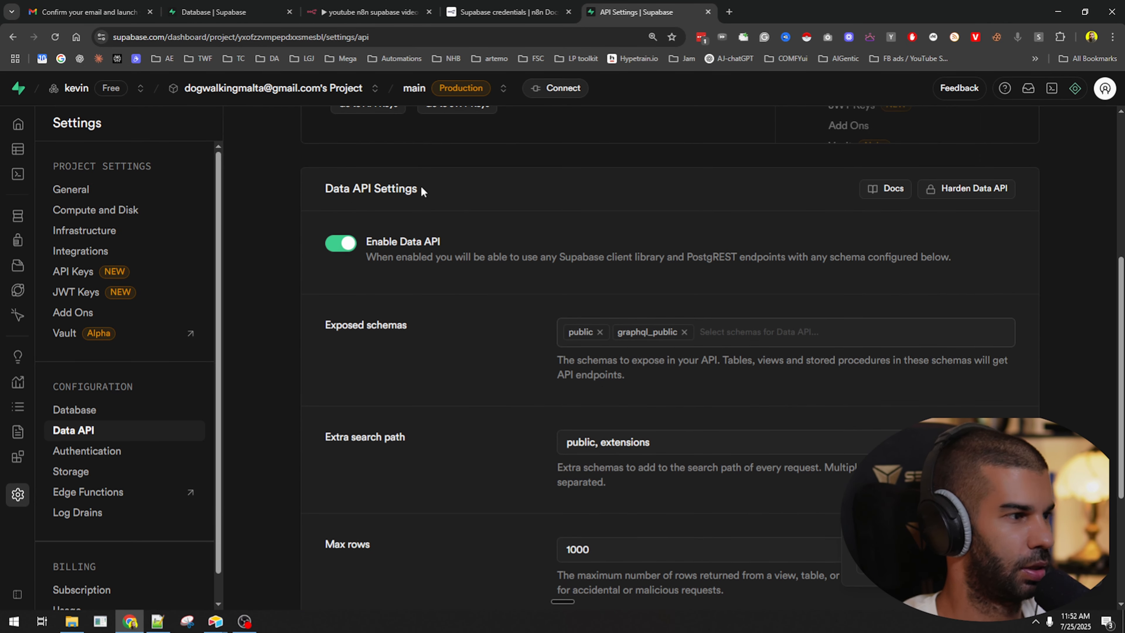
scroll(422, 197, down, 5)
scroll(425, 275, up, 11)
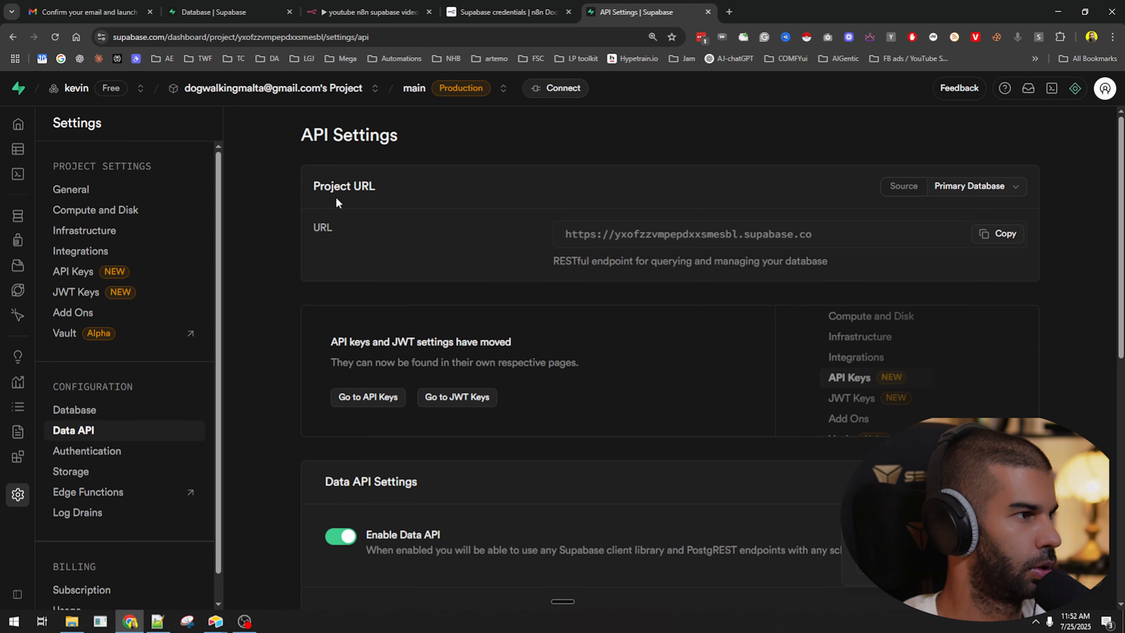
click(993, 234)
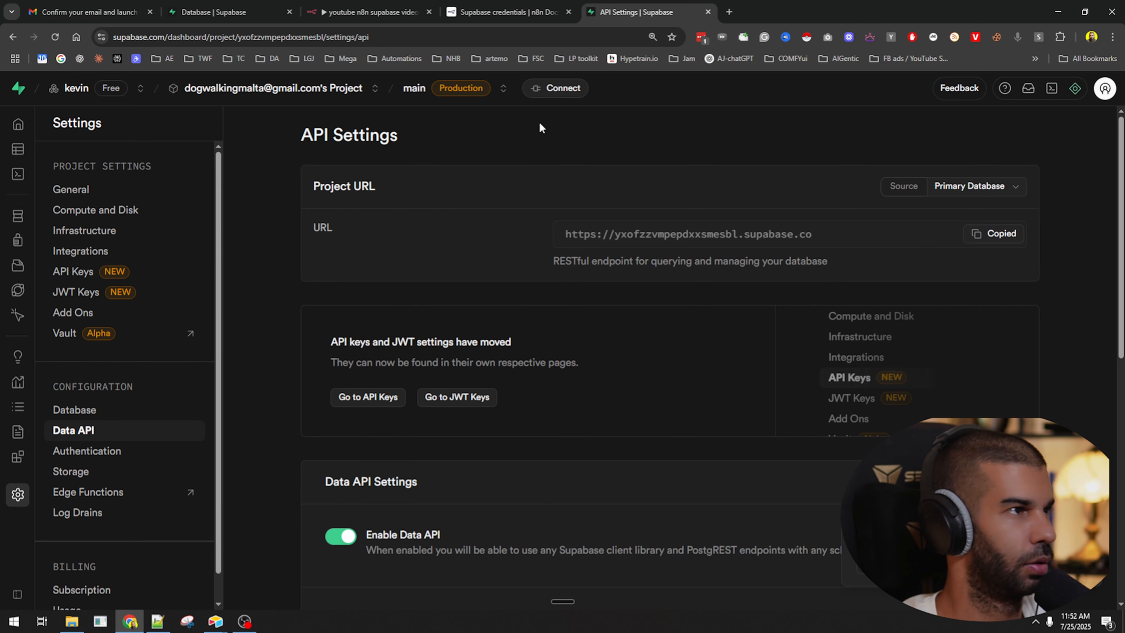
click(371, 12)
click(404, 240)
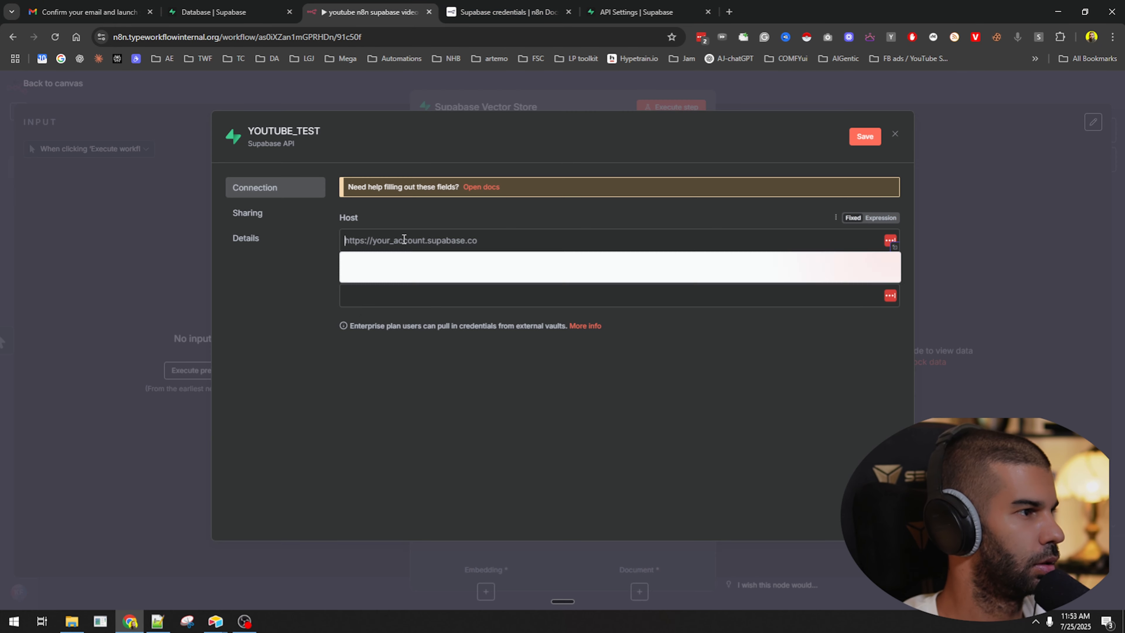
key(ctrl+v)
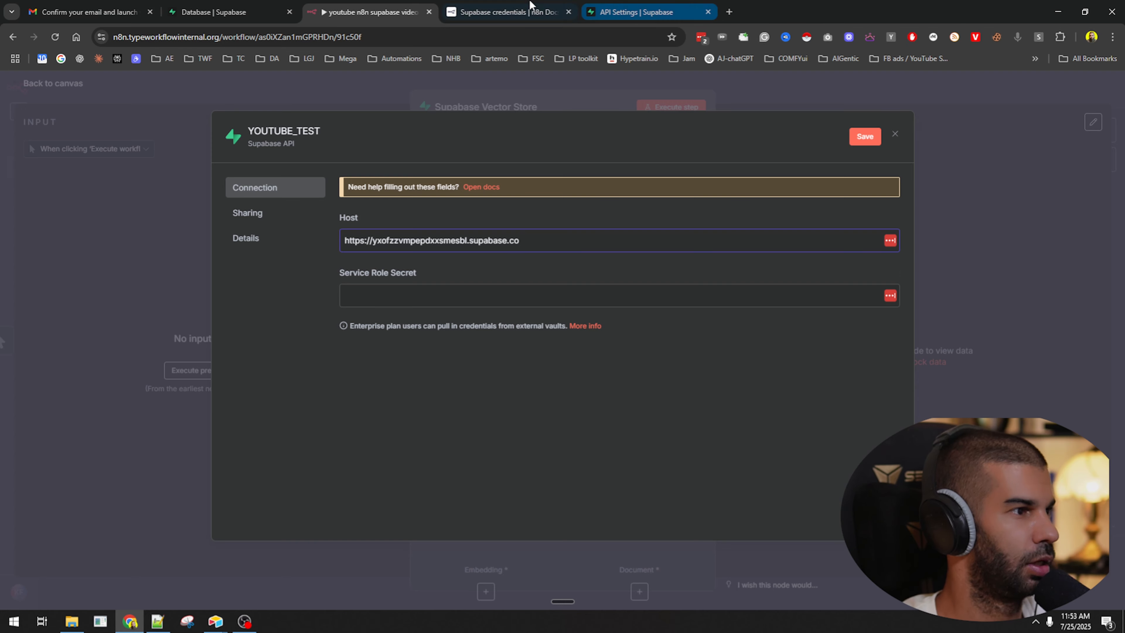
Paste the Supabase service_role key into the credential's Service Role Secret field.
click(530, 7)
scroll(412, 328, up, 3)
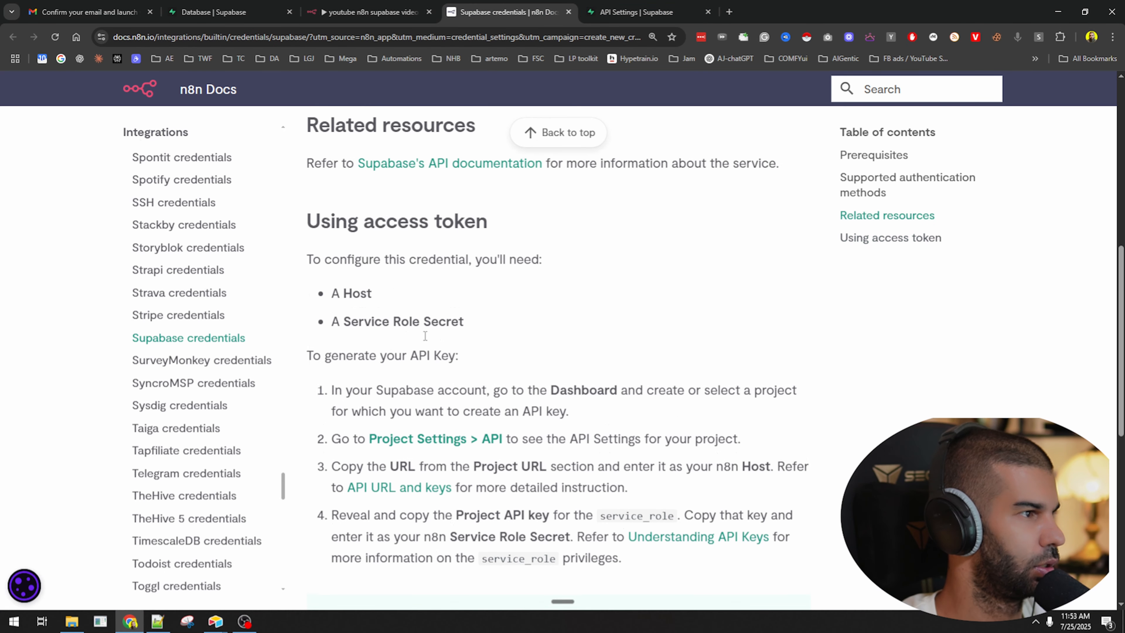
drag(344, 374, 420, 374)
scroll(388, 375, down, 5)
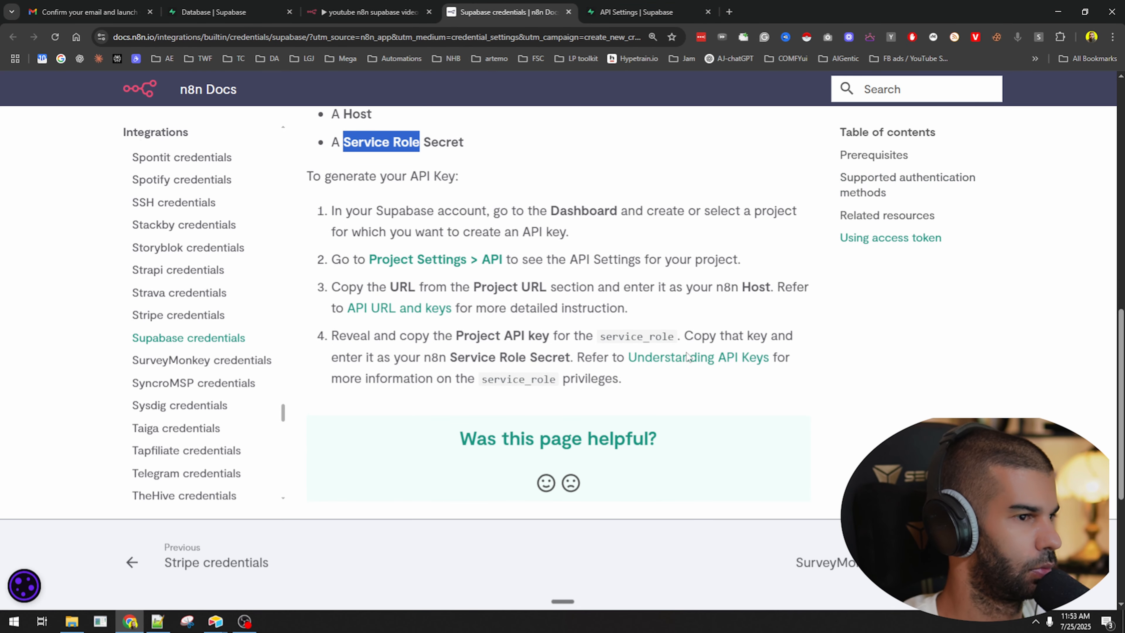
drag(361, 338, 662, 337)
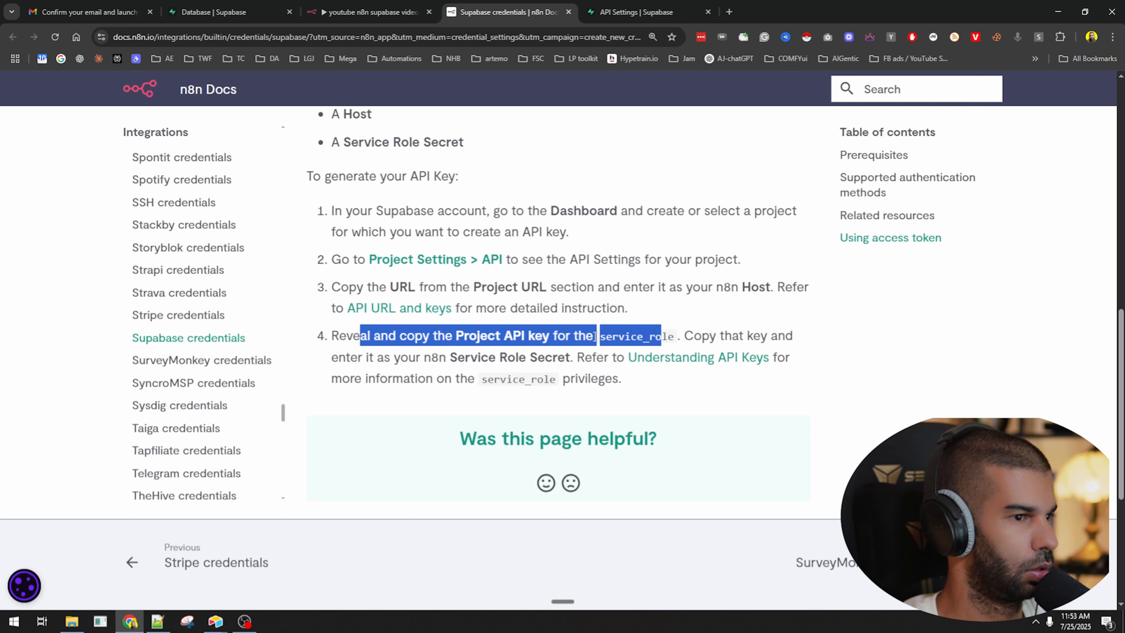
click(360, 350)
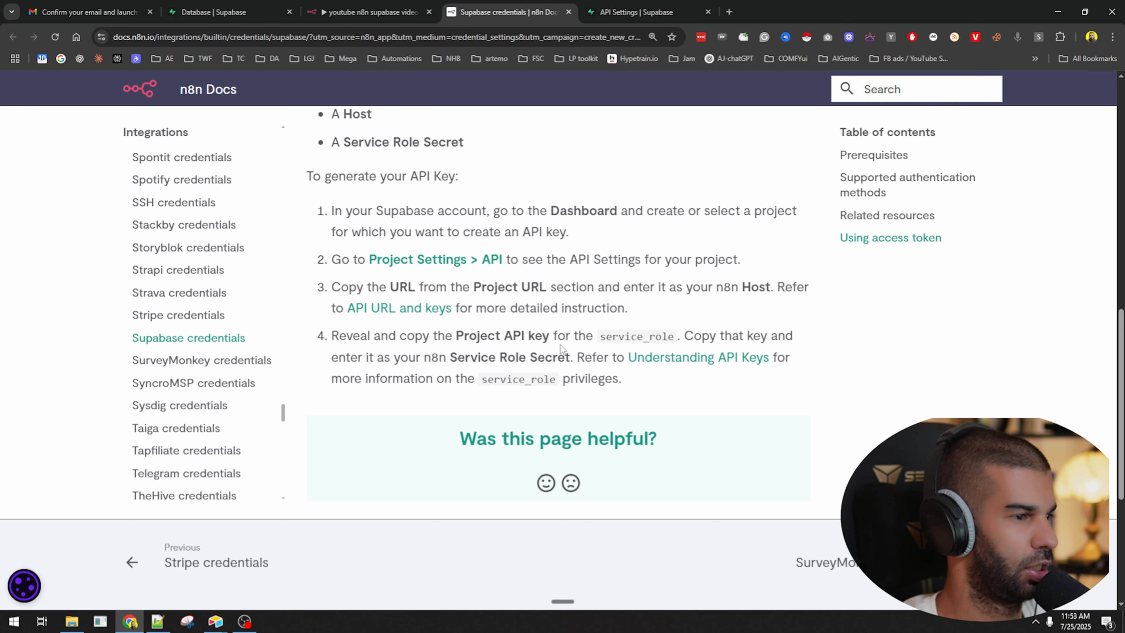
key(ctrl+Tab)
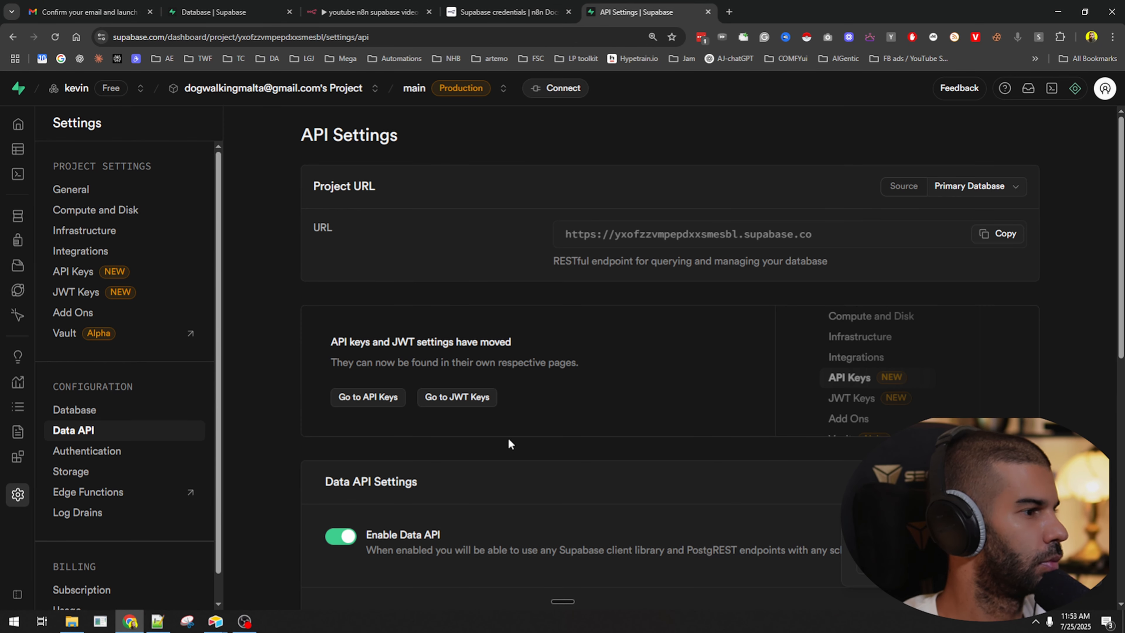
click(367, 398)
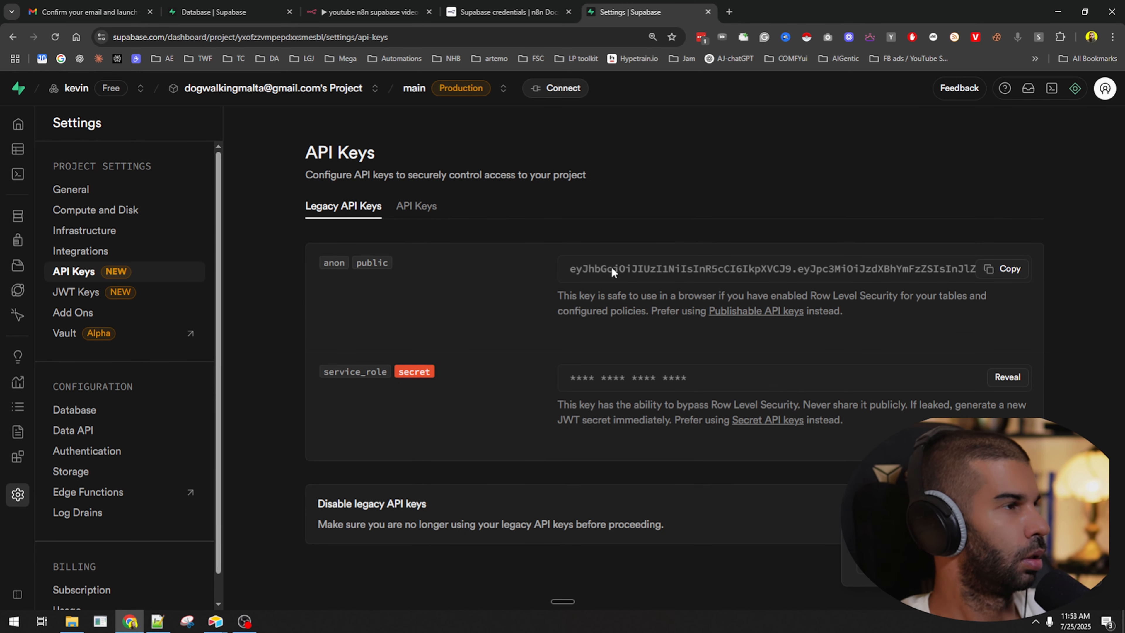
click(381, 12)
click(421, 292)
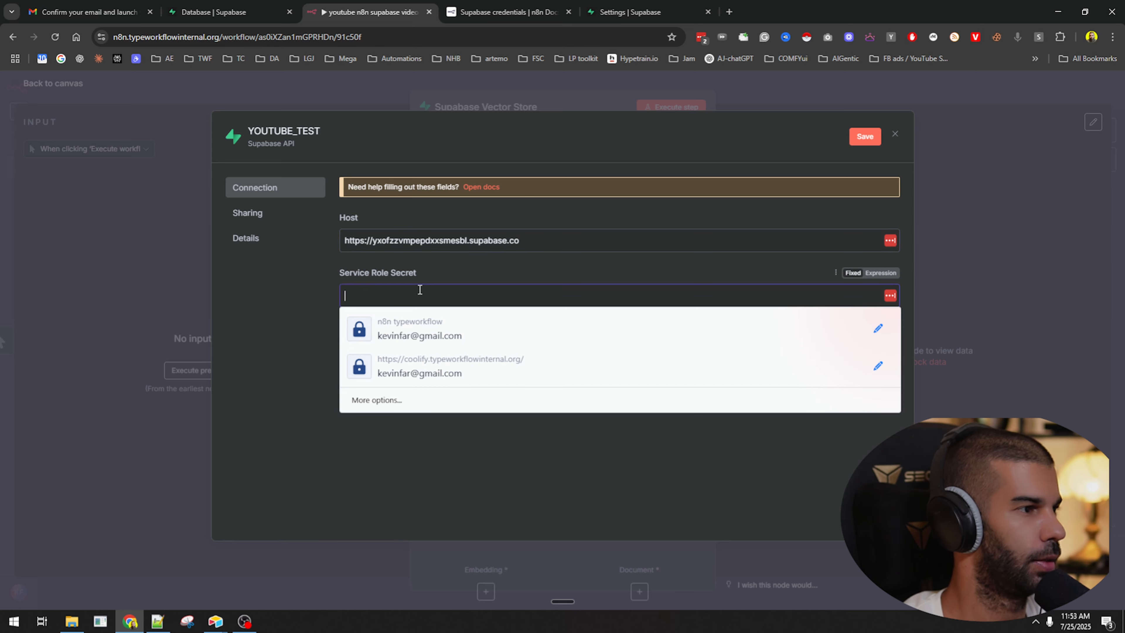
key(ctrl+v)
Save and test the YOUTUBE_TEST credential, then check the node's table list, which is empty.
click(867, 138)
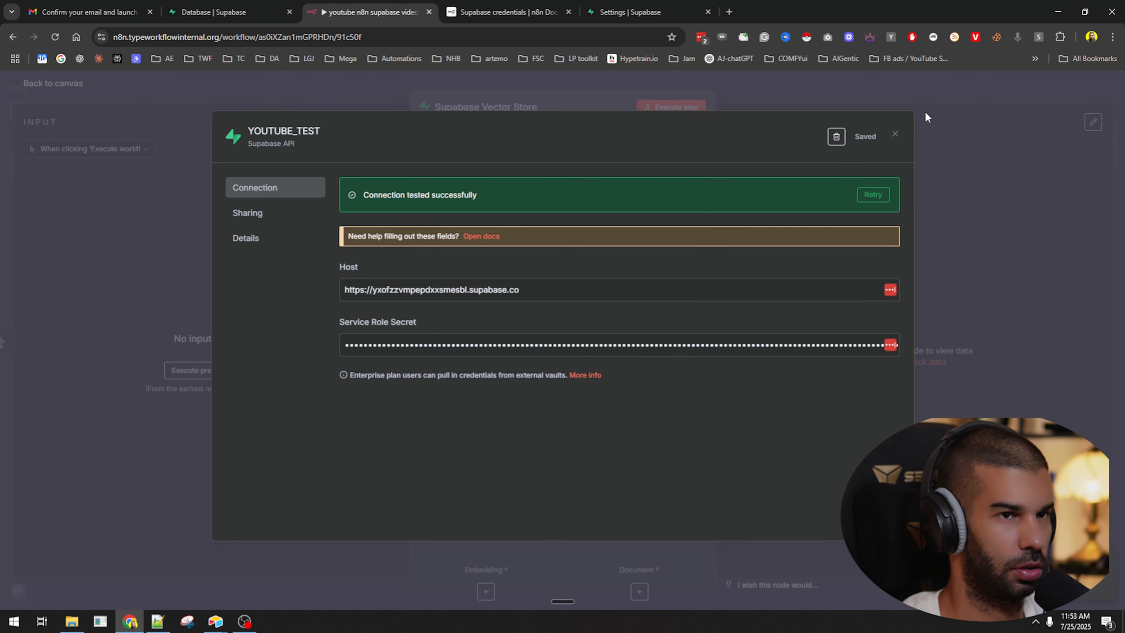
click(967, 85)
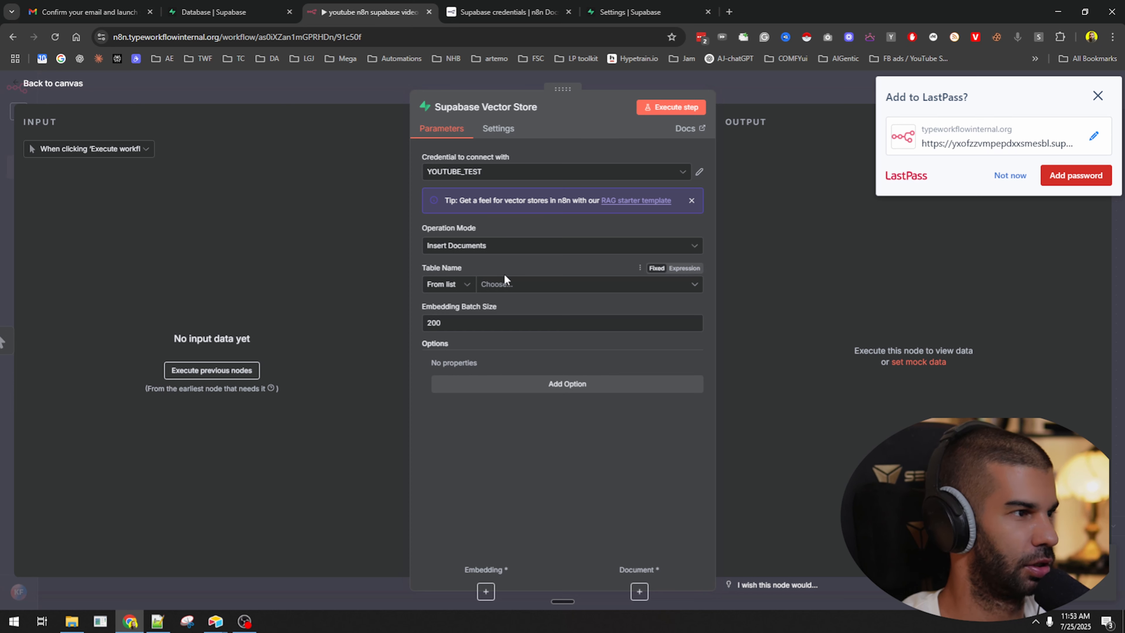
click(496, 286)
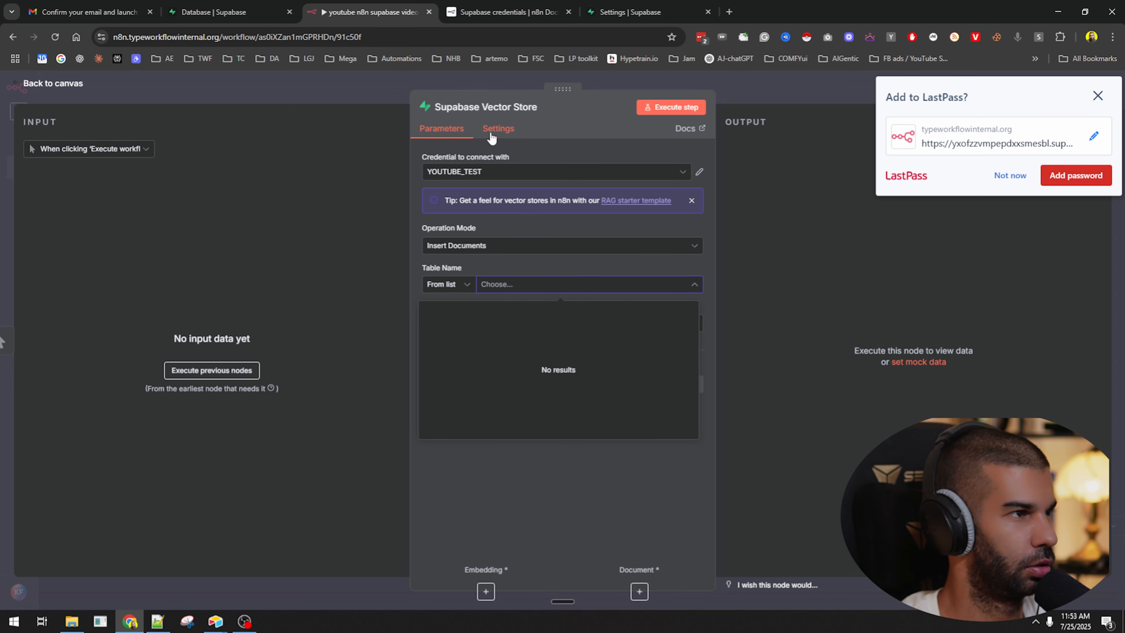
click(558, 141)
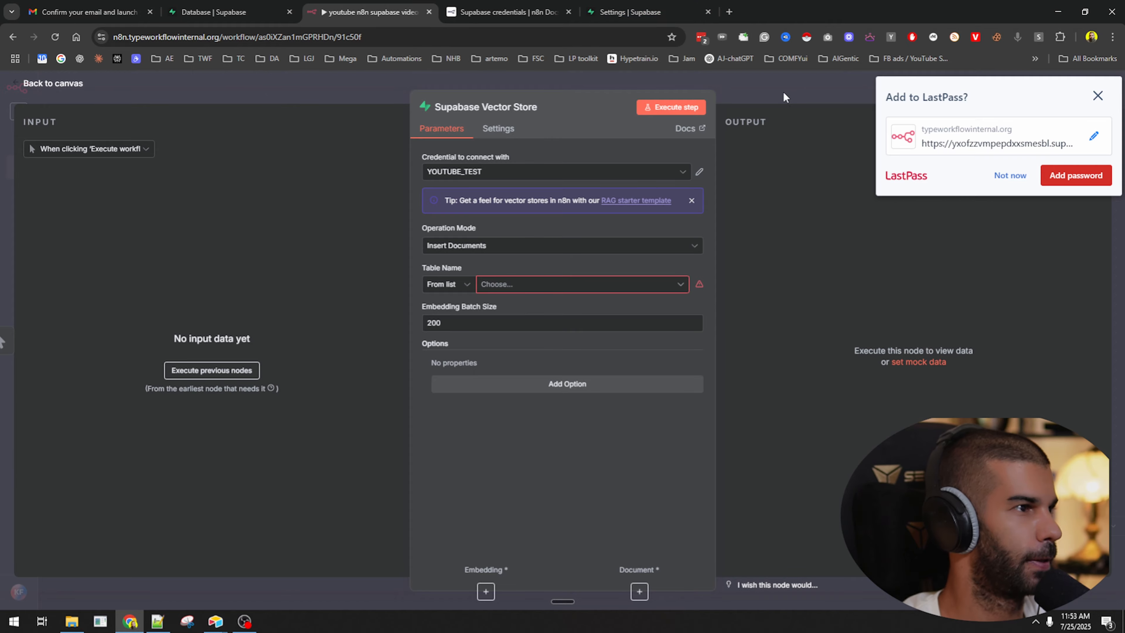
key(Escape)
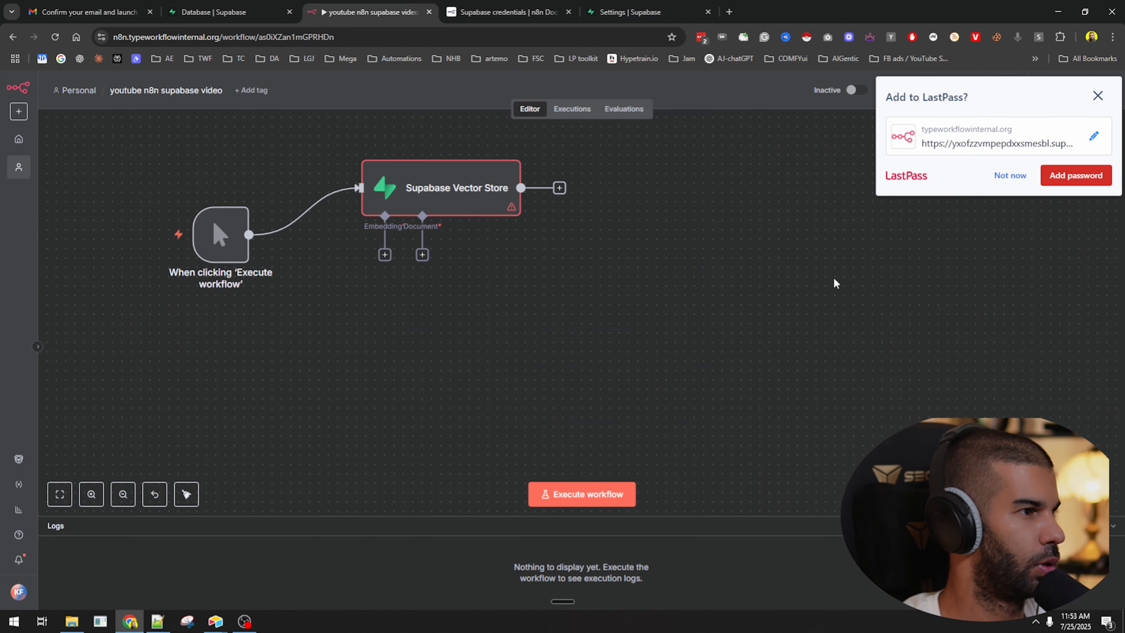
Add an AI Agent node from the AI category to the workflow.
click(1097, 96)
key(Tab)
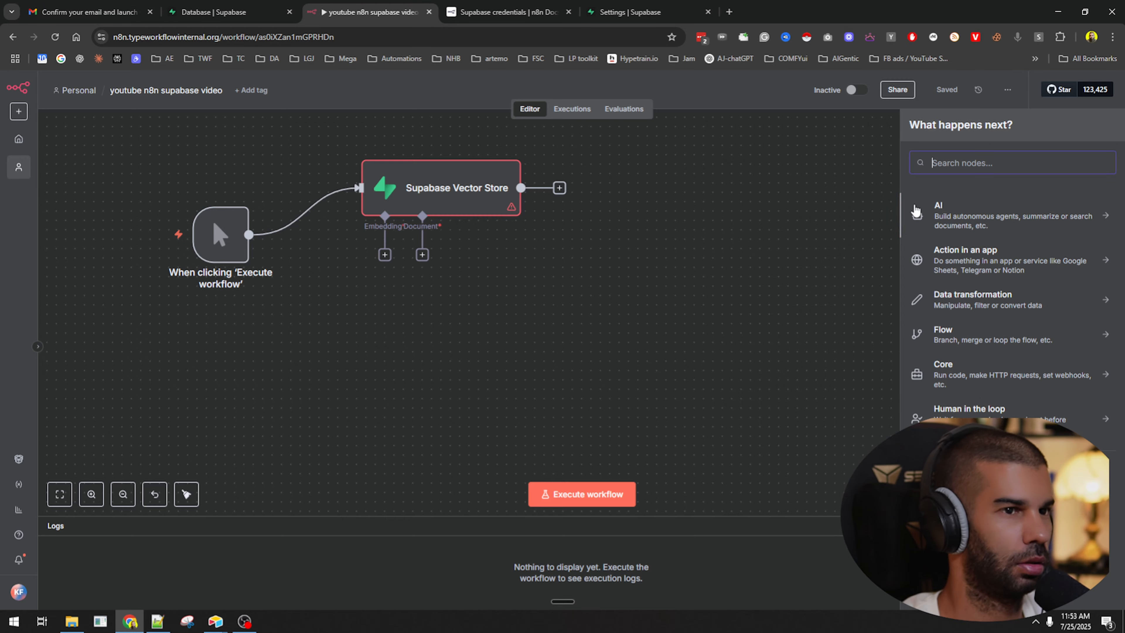
click(1014, 217)
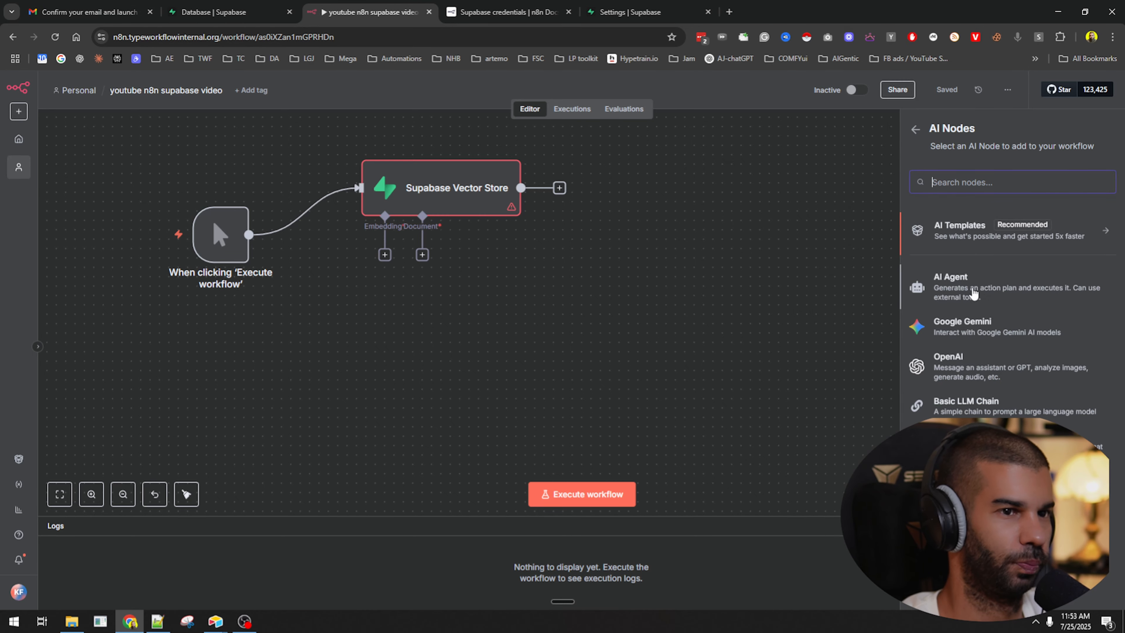
click(950, 284)
key(Escape)
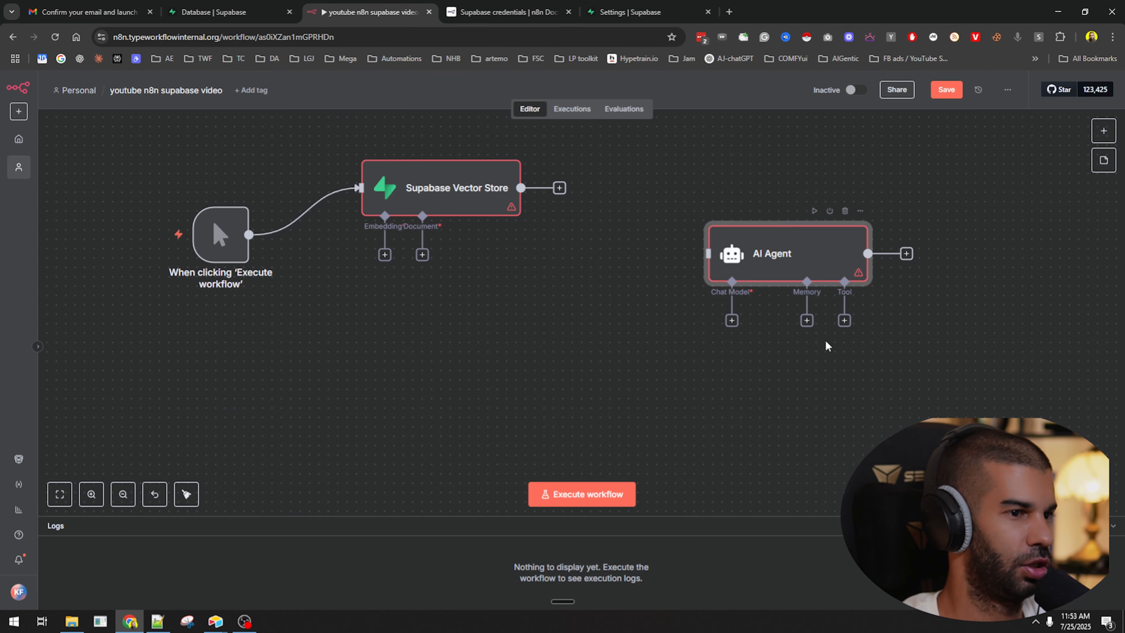
Search the AI Agent's tools for 'supabase', then return to the credentials docs.
click(844, 321)
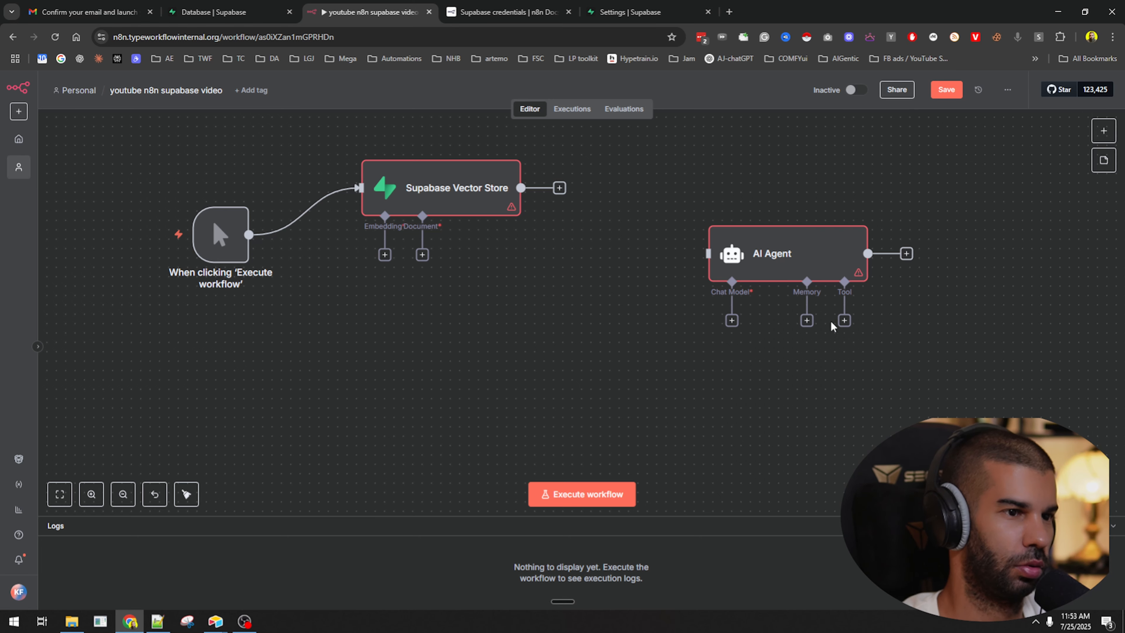
text(supabase)
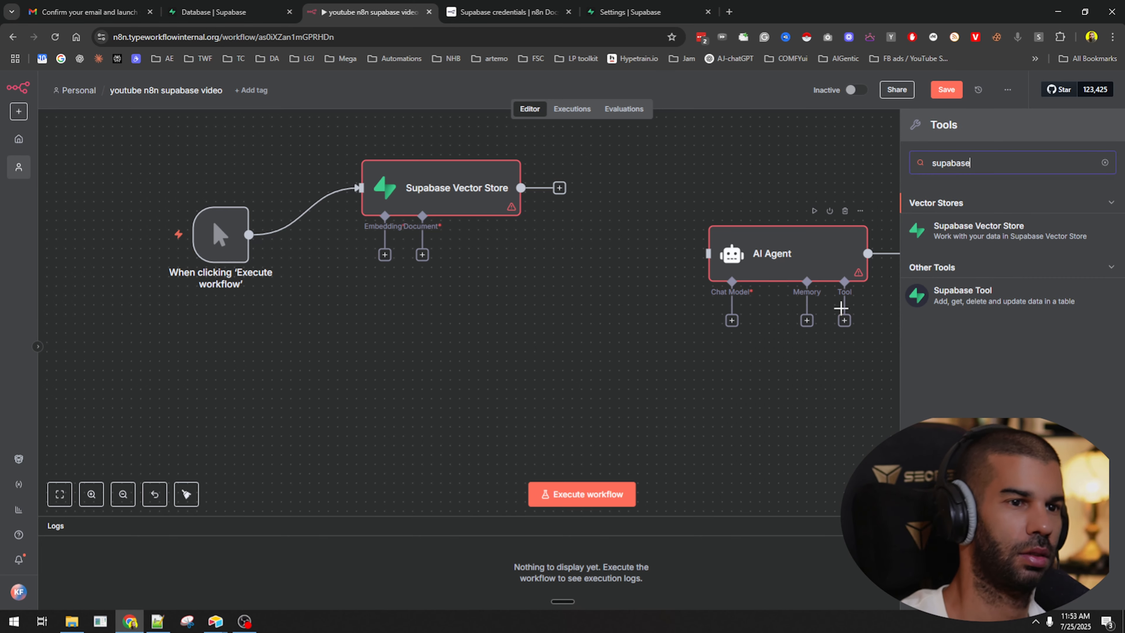
click(509, 12)
Read the Supabase Vector Store node docs' operation modes, then switch to Supabase API keys.
scroll(415, 397, down, 5)
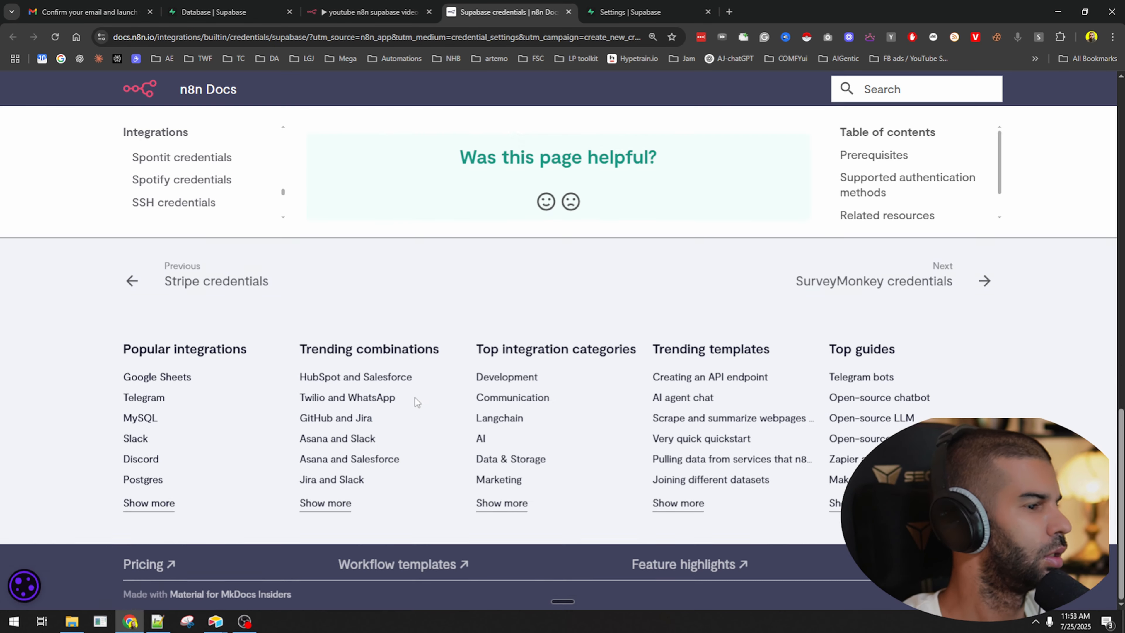
scroll(399, 266, up, 10)
scroll(381, 249, up, 2)
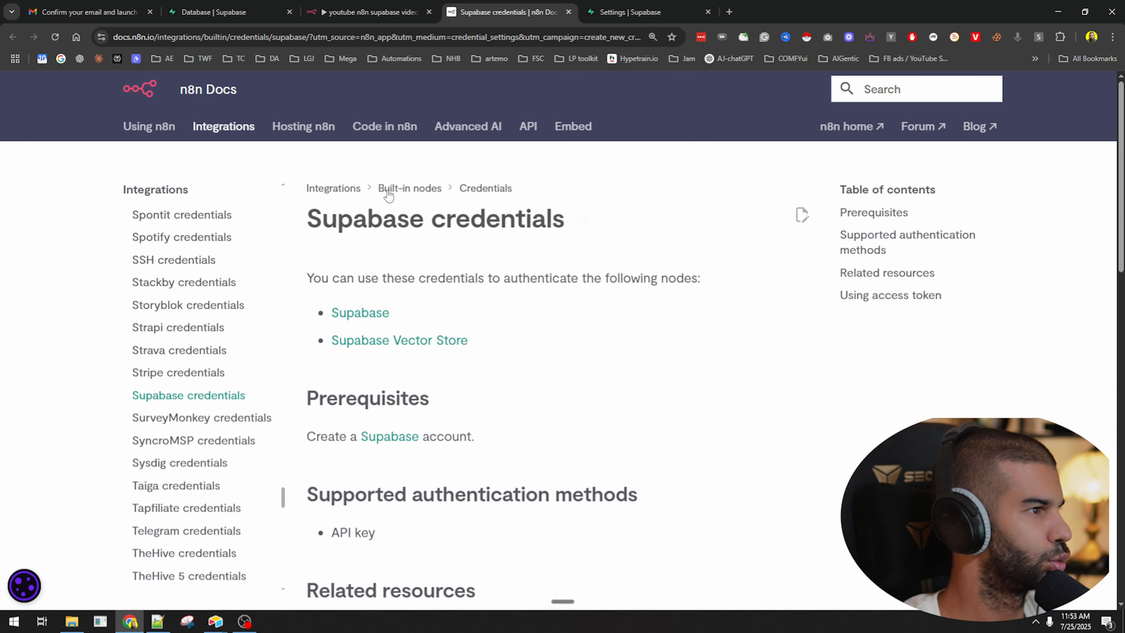
click(368, 340)
scroll(368, 344, down, 15)
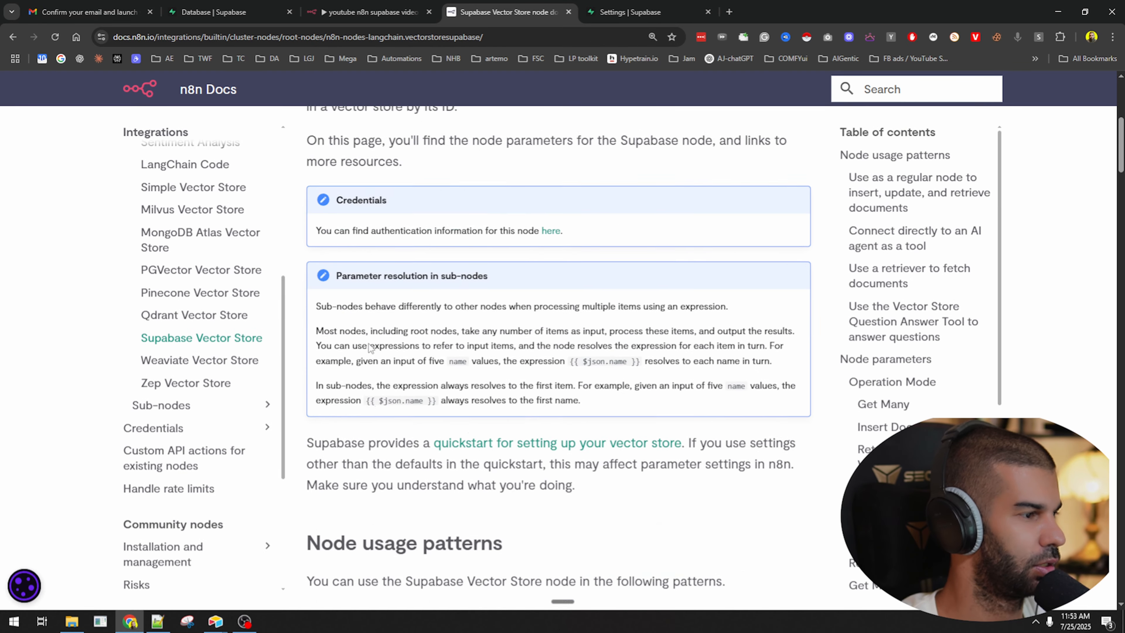
scroll(368, 343, down, 20)
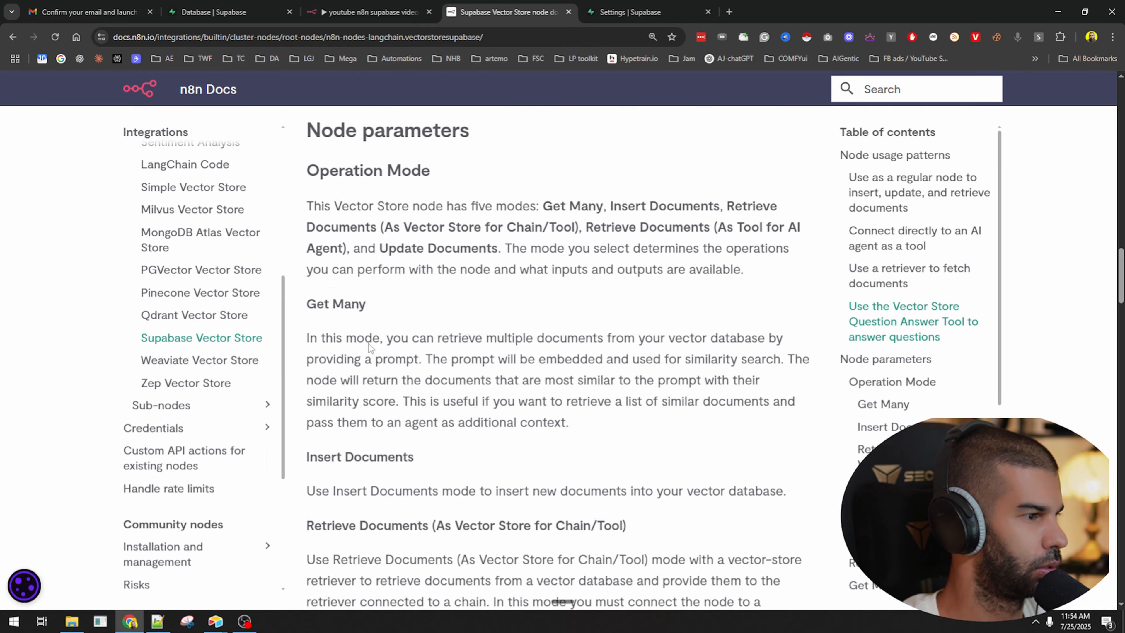
scroll(371, 348, down, 20)
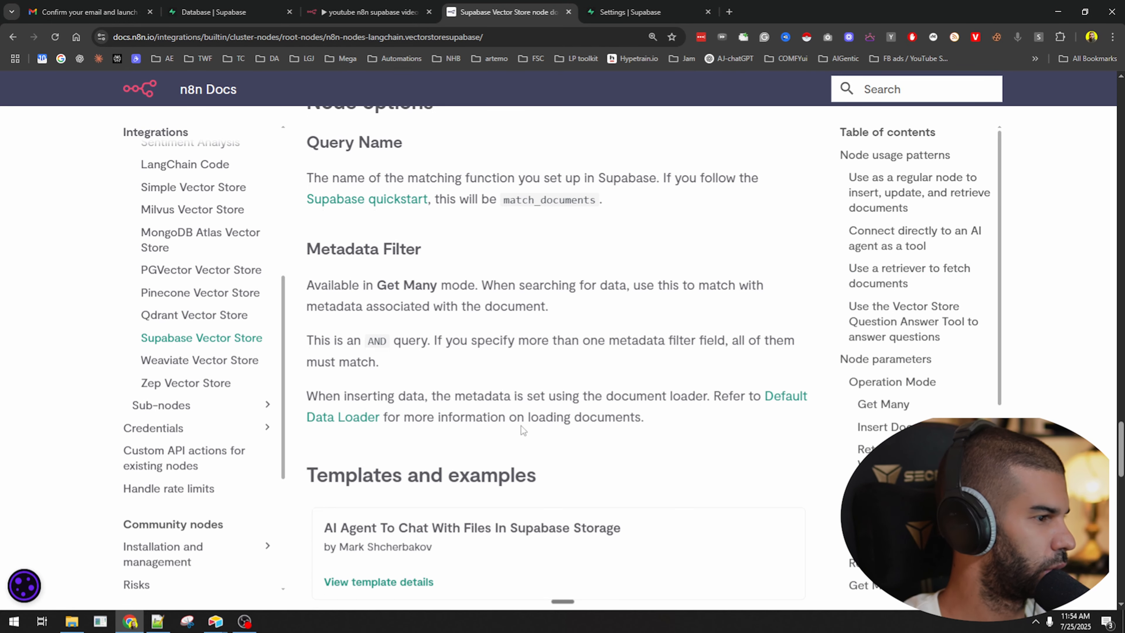
scroll(420, 327, down, 5)
click(629, 12)
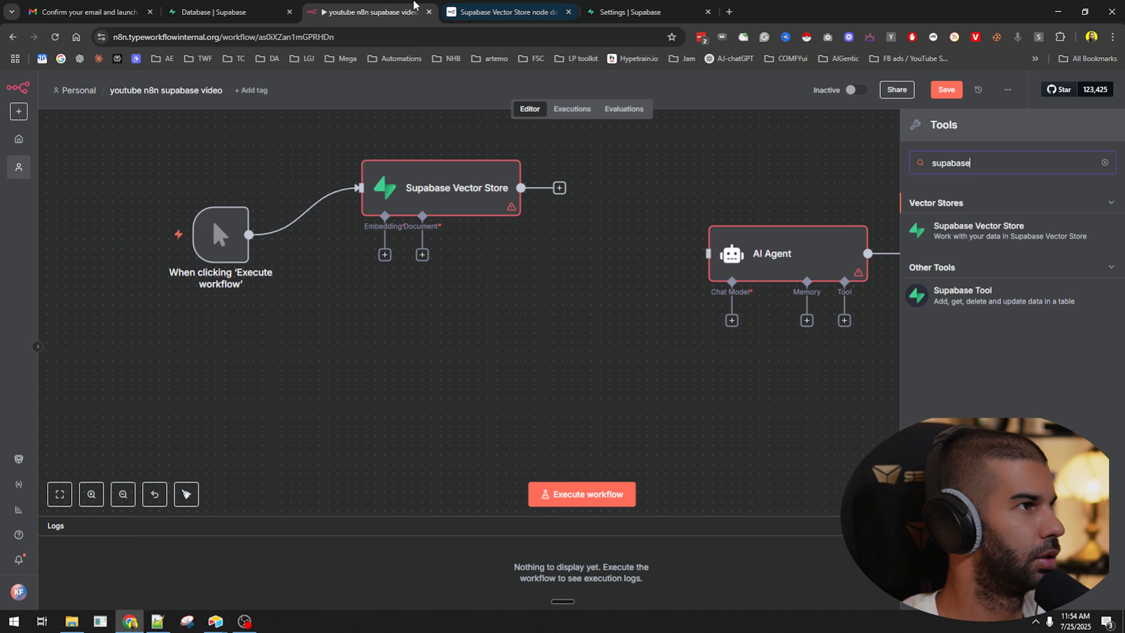
Check the empty Supabase database tables list, then go back to the n8n workflow.
click(413, 9)
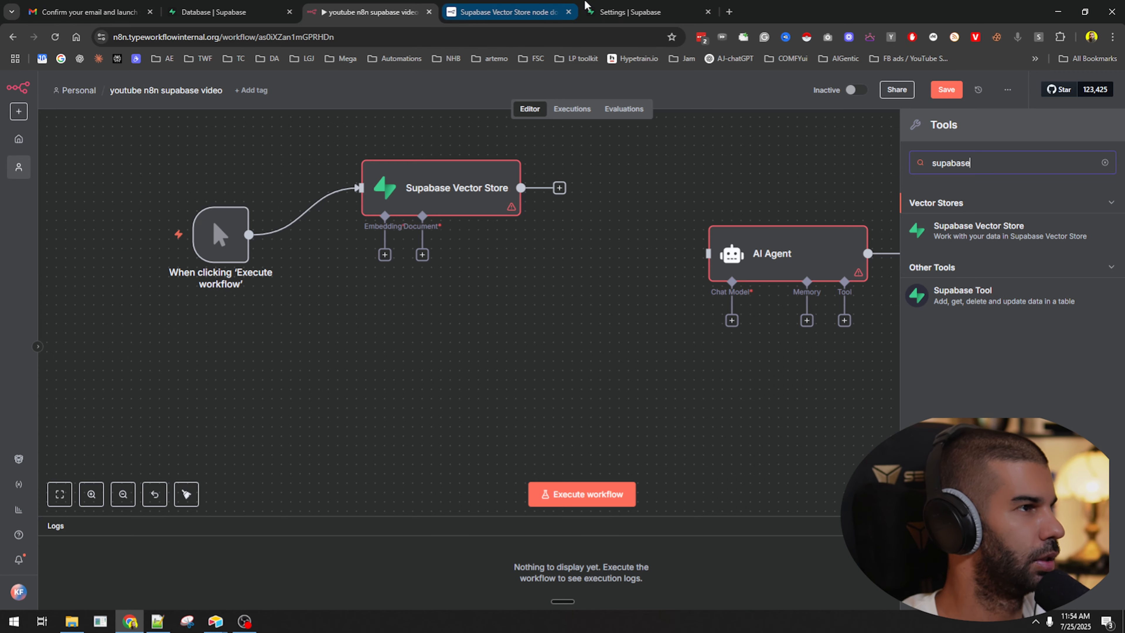
click(606, 10)
mouse_move(16, 243)
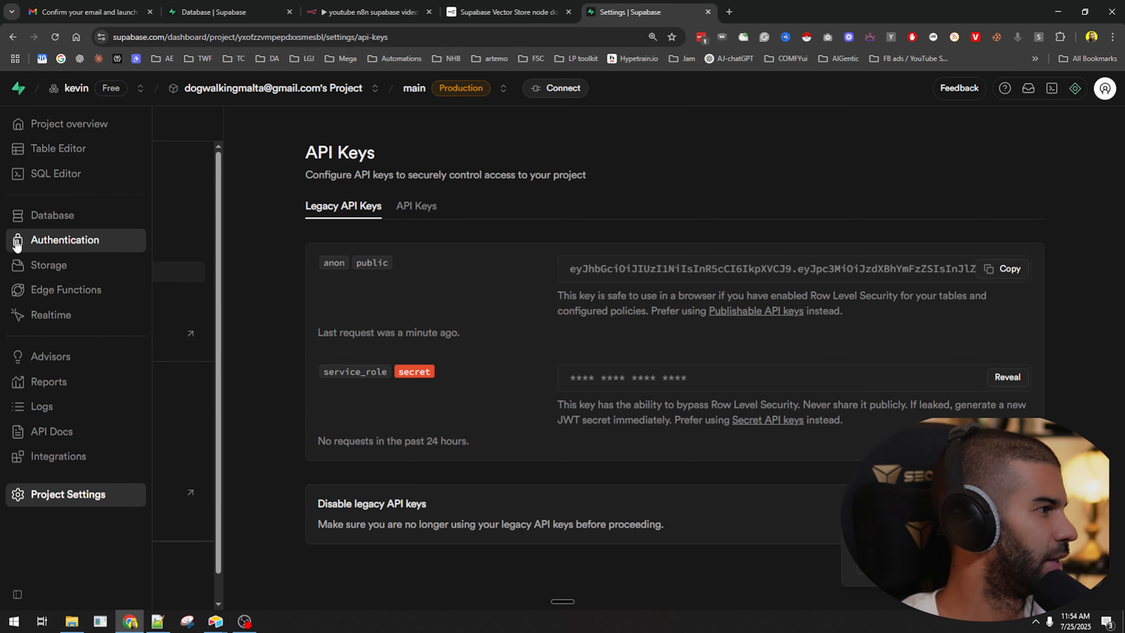
click(39, 217)
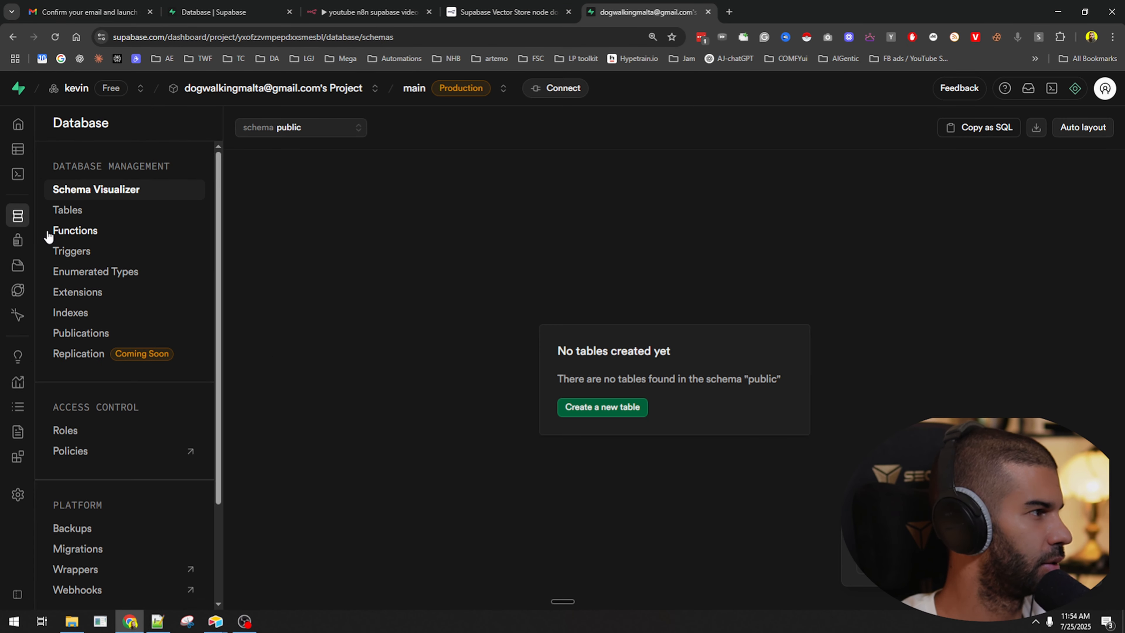
click(104, 212)
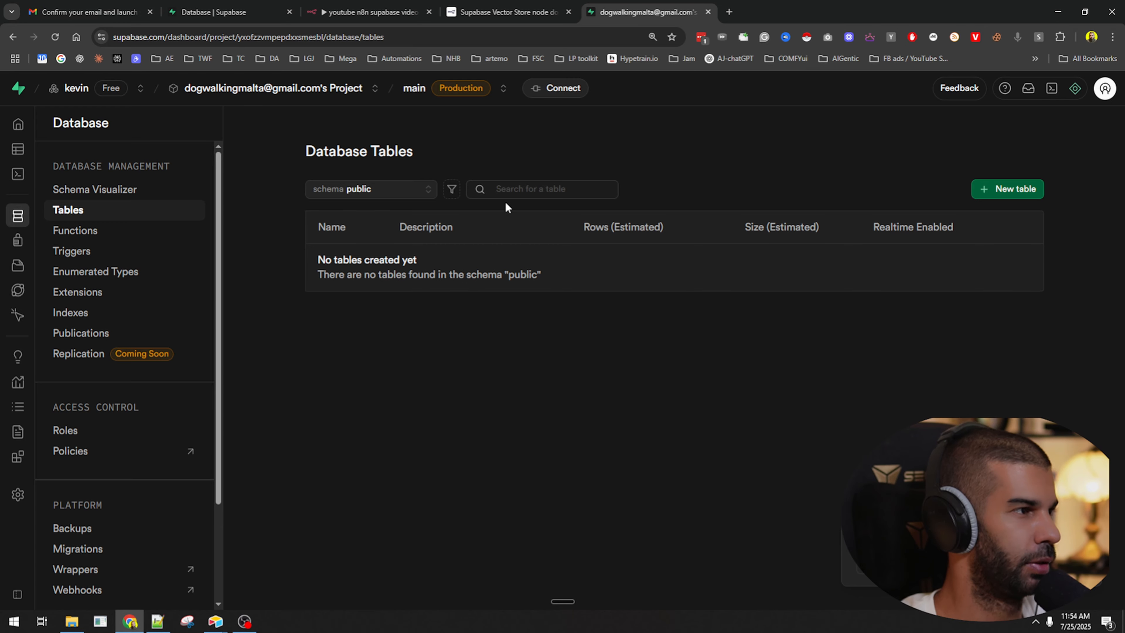
click(505, 12)
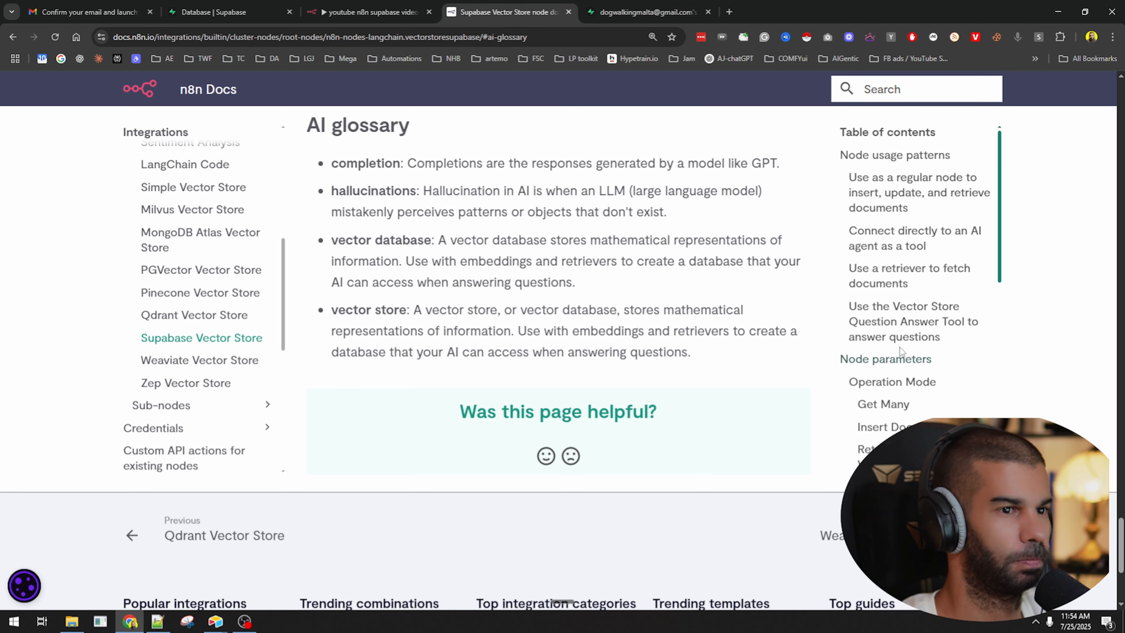
scroll(900, 347, up, 10)
click(235, 12)
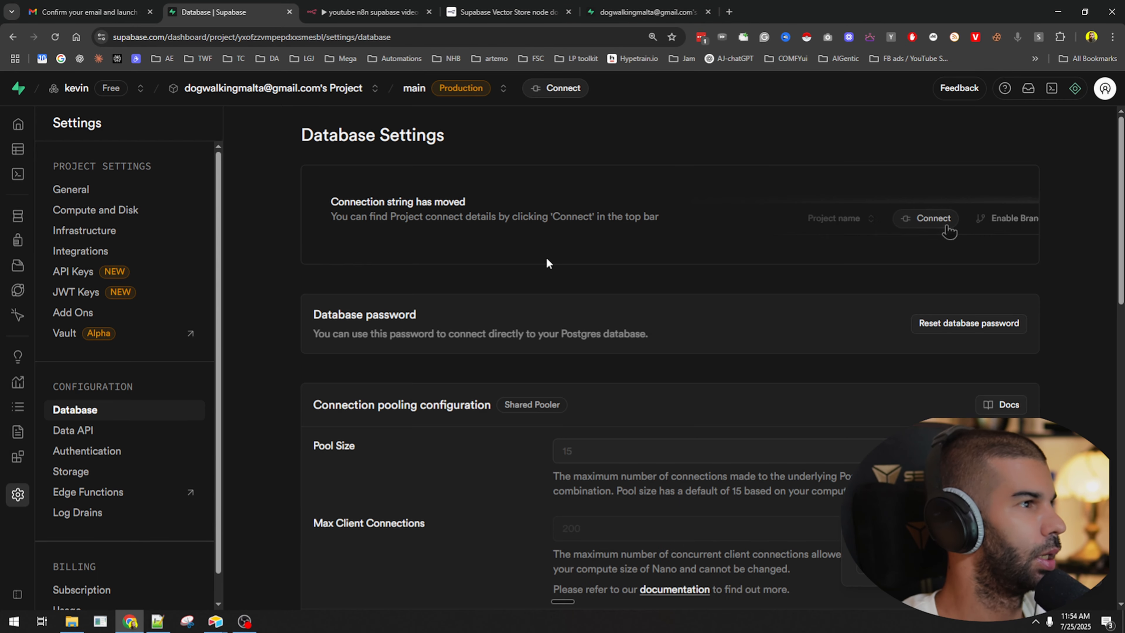
click(420, 13)
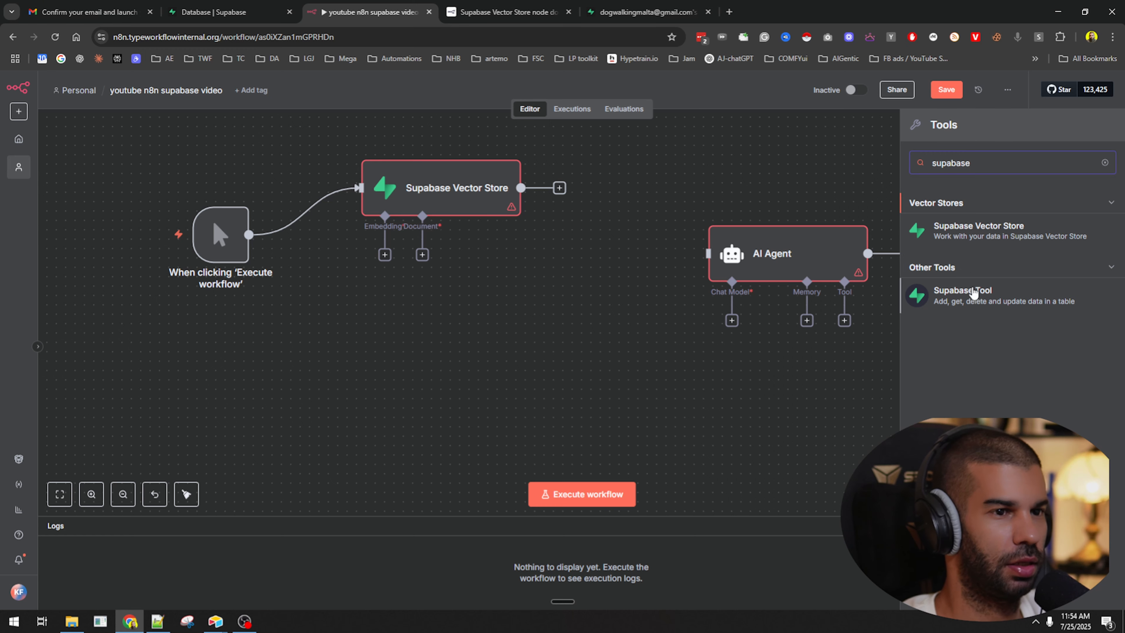
Add the Supabase Vector Store tool for the AI Agent, briefly viewing the RAG starter template.
click(960, 243)
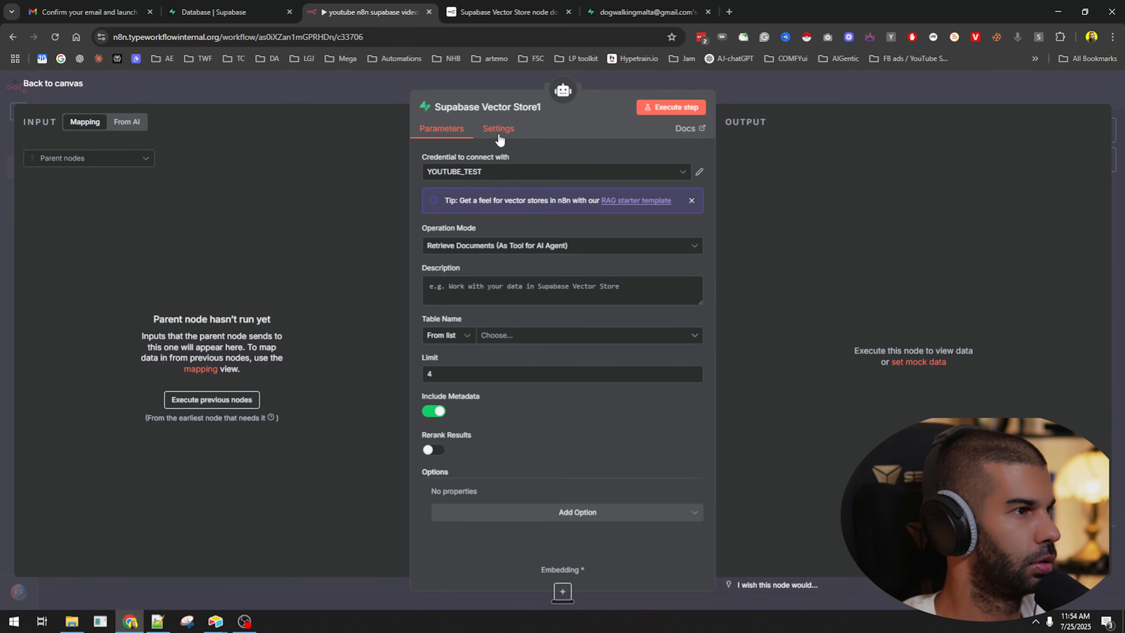
click(637, 201)
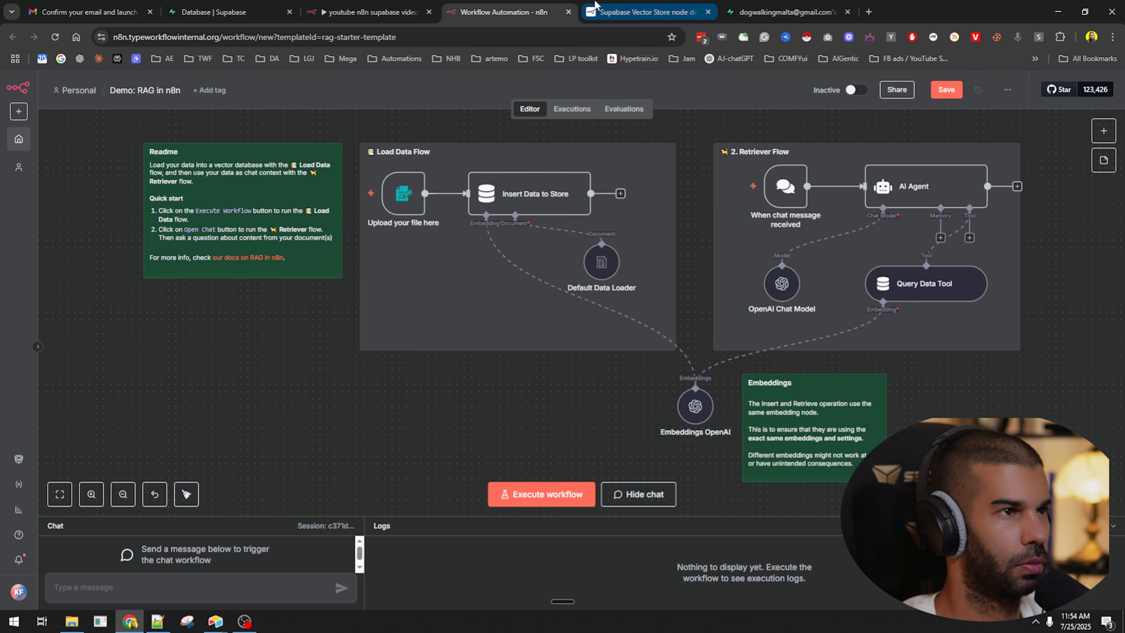
click(569, 12)
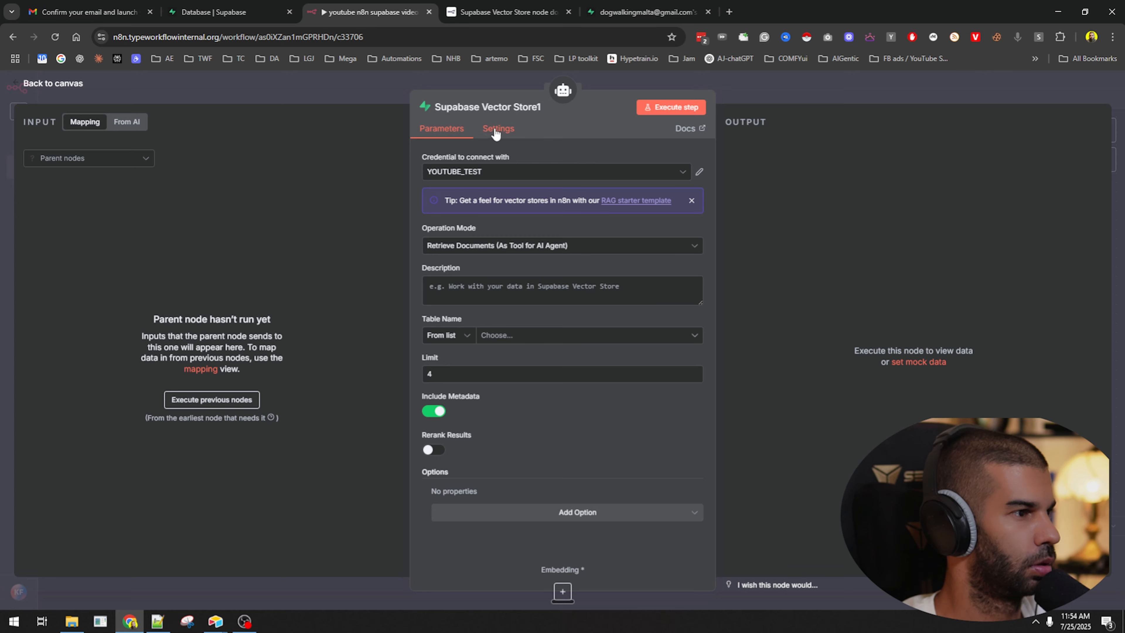
Search Google in a new tab for 'n8n supabase create vector database'.
key(ctrl+t)
text(n8n )
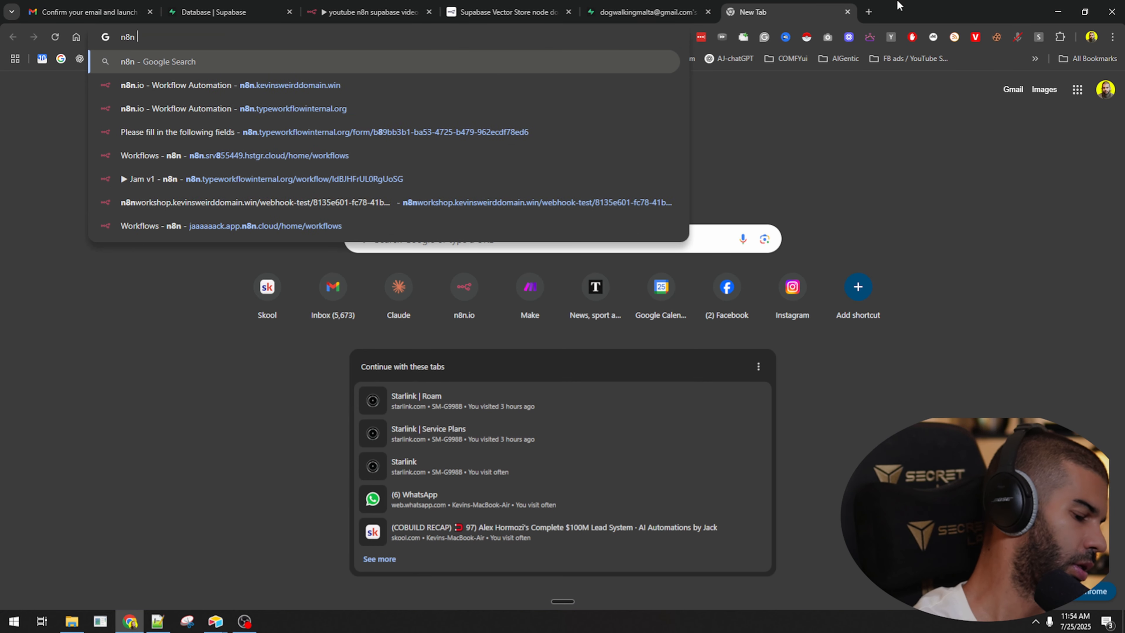
text(supabase create v)
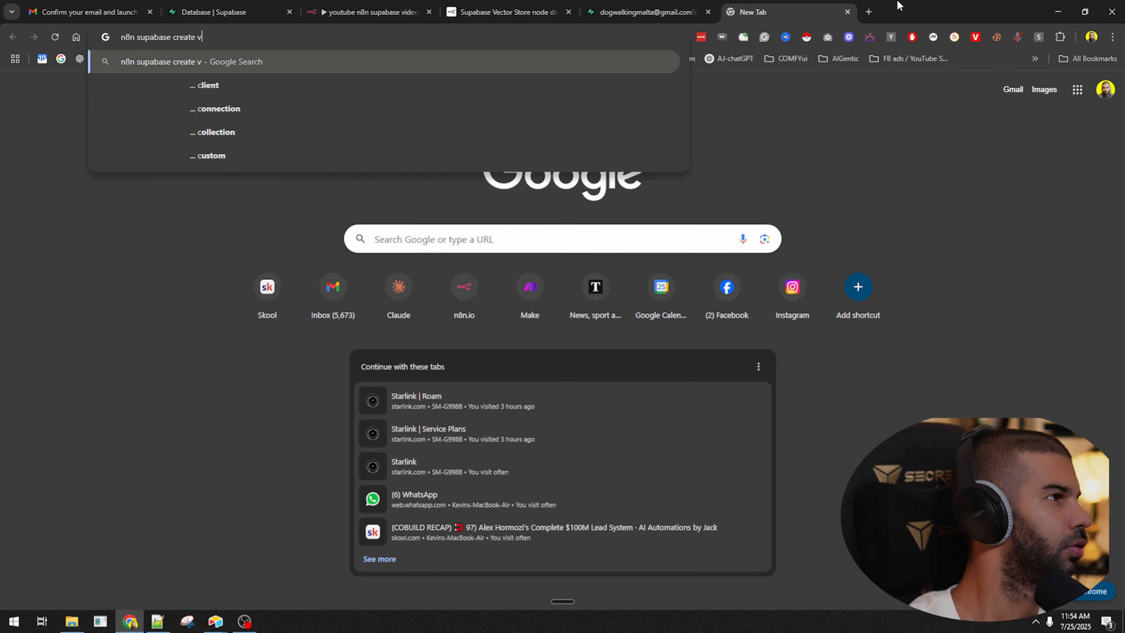
text(ector database)
key(Return)
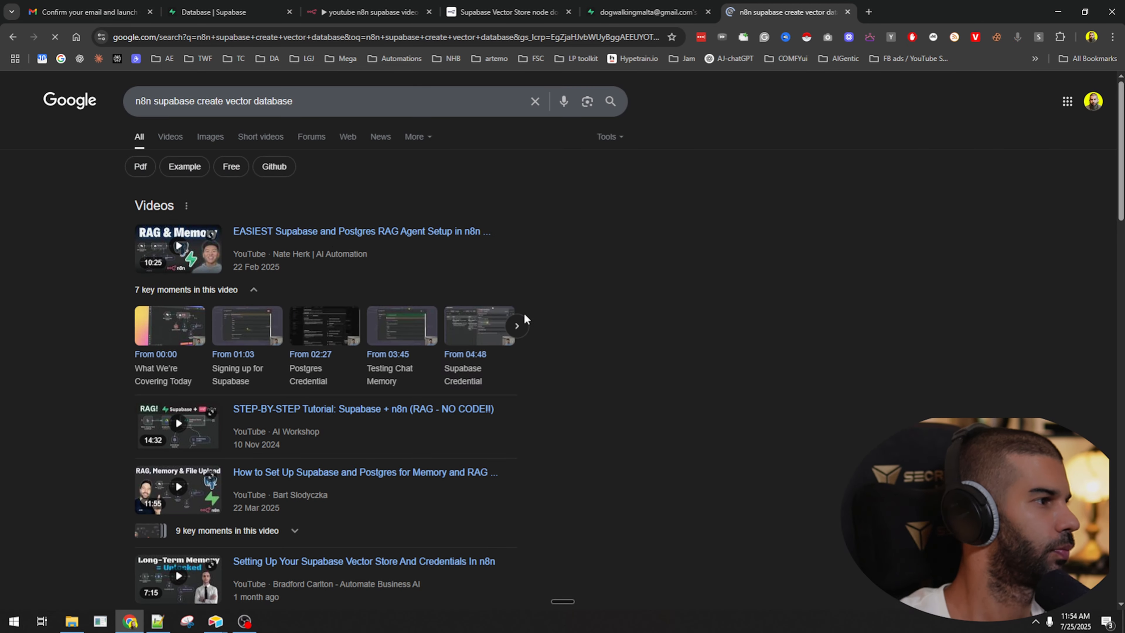
scroll(445, 382, down, 10)
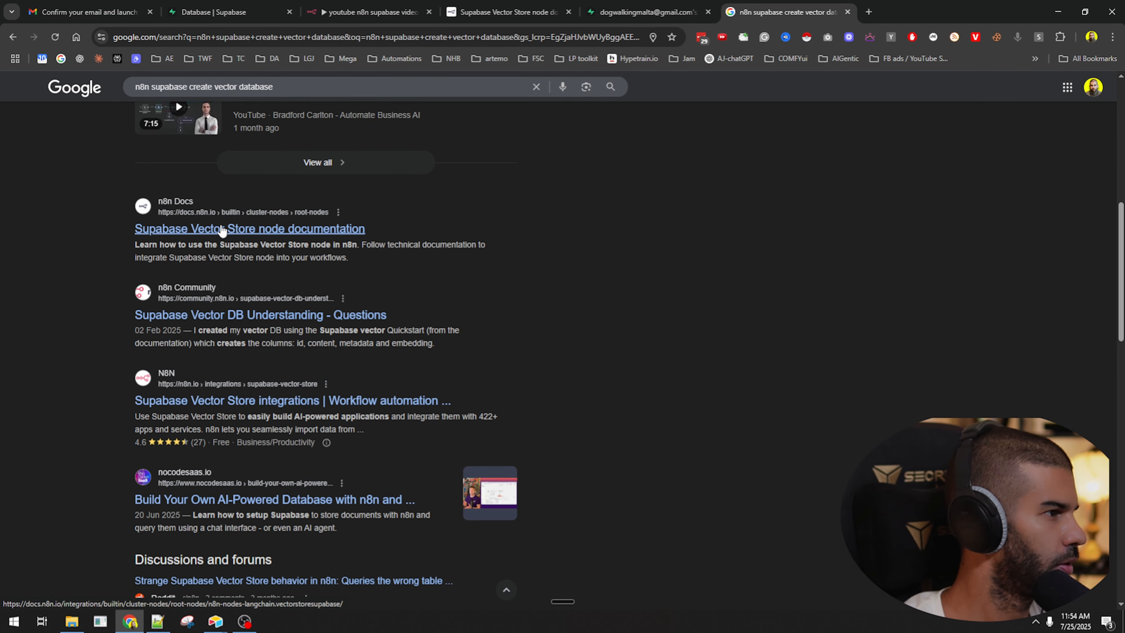
Open the n8n Docs Supabase Vector Store node page and scroll through its usage patterns and parameters.
click(212, 235)
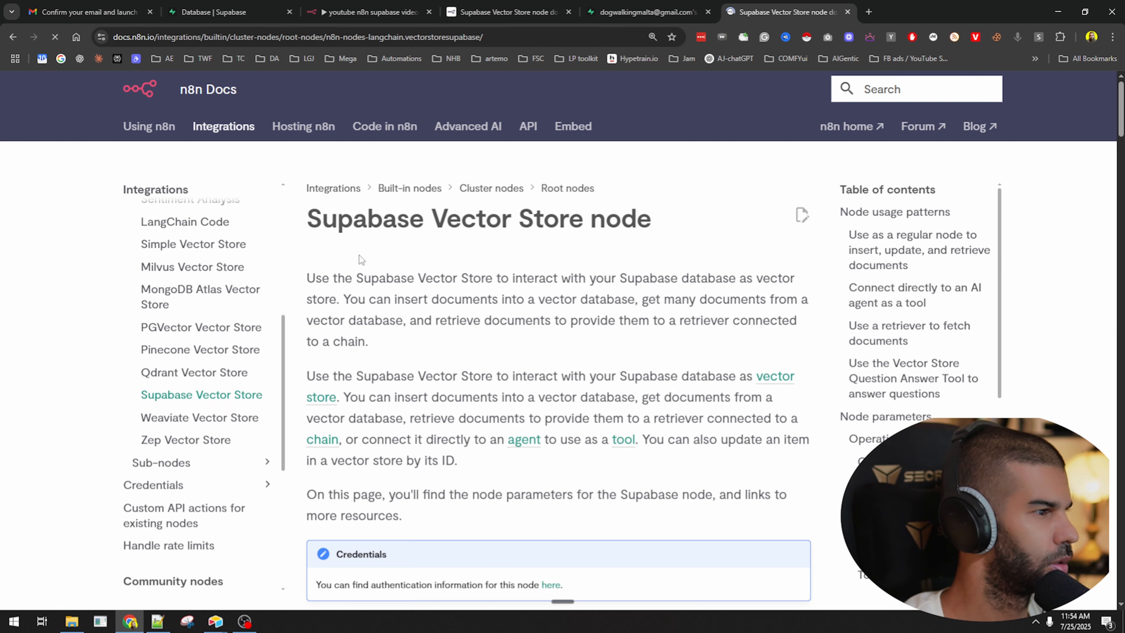
scroll(405, 280, down, 12)
scroll(405, 279, down, 20)
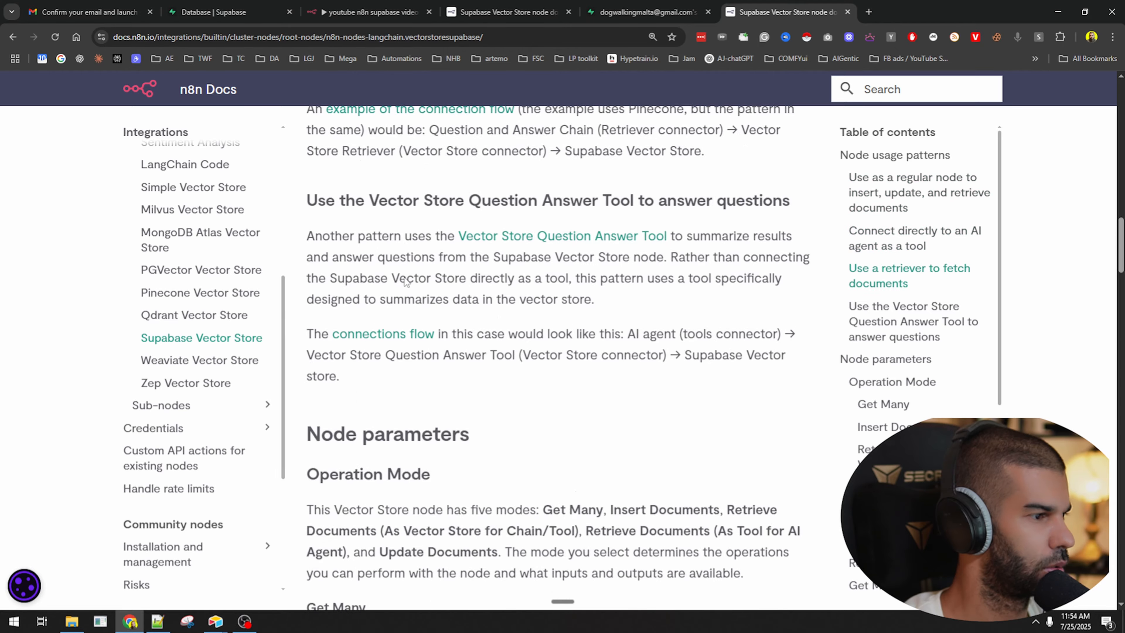
scroll(407, 282, down, 20)
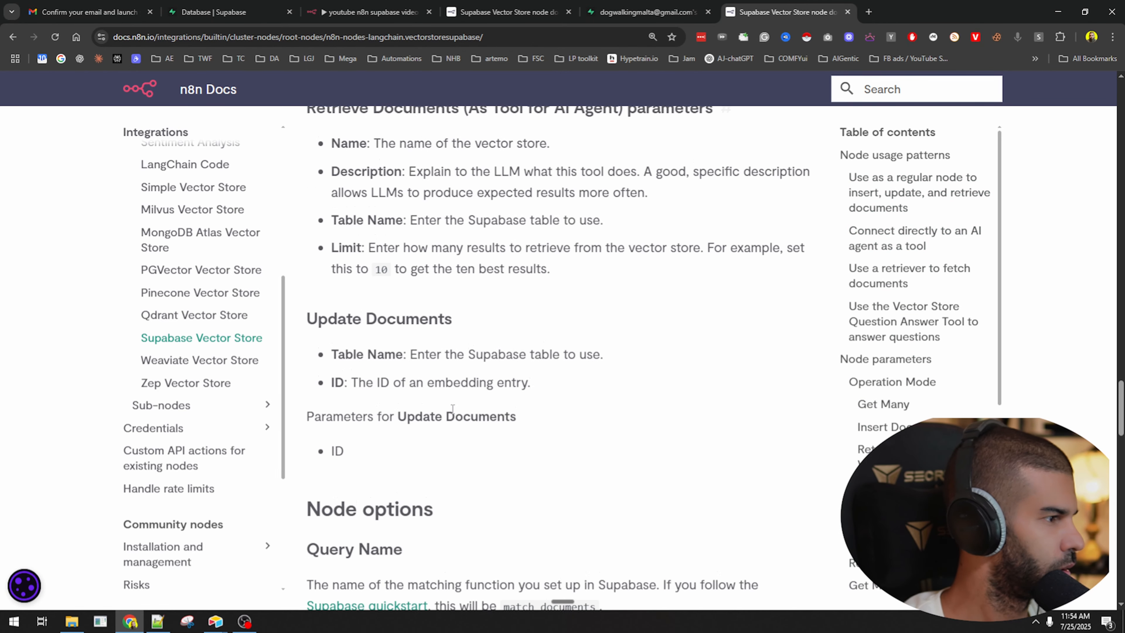
scroll(493, 476, down, 10)
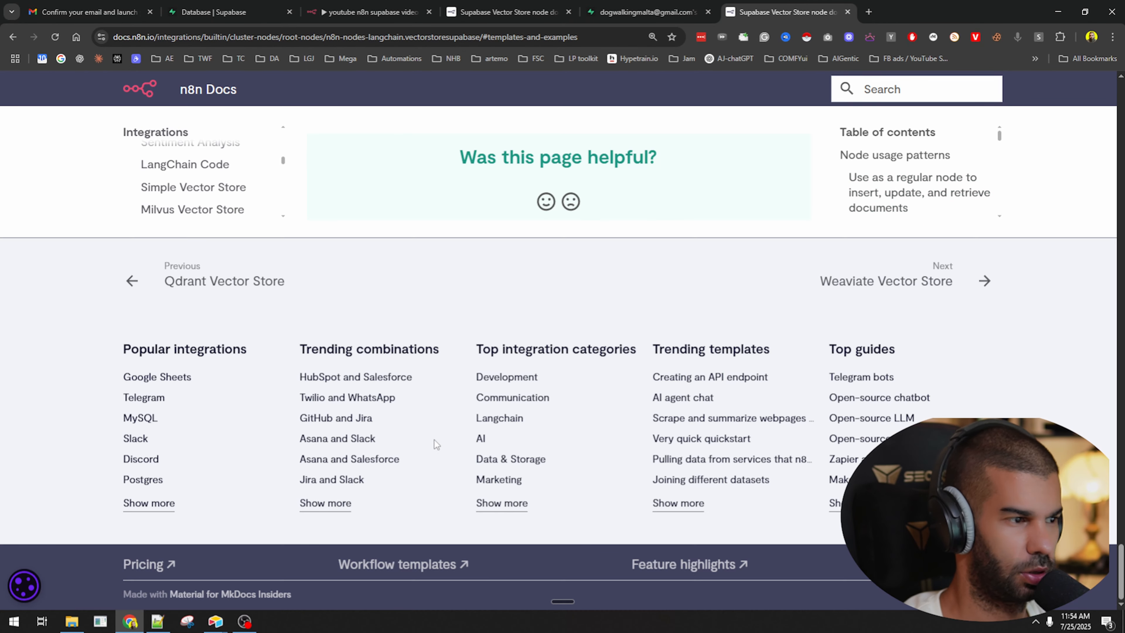
scroll(444, 449, up, 15)
scroll(444, 449, up, 20)
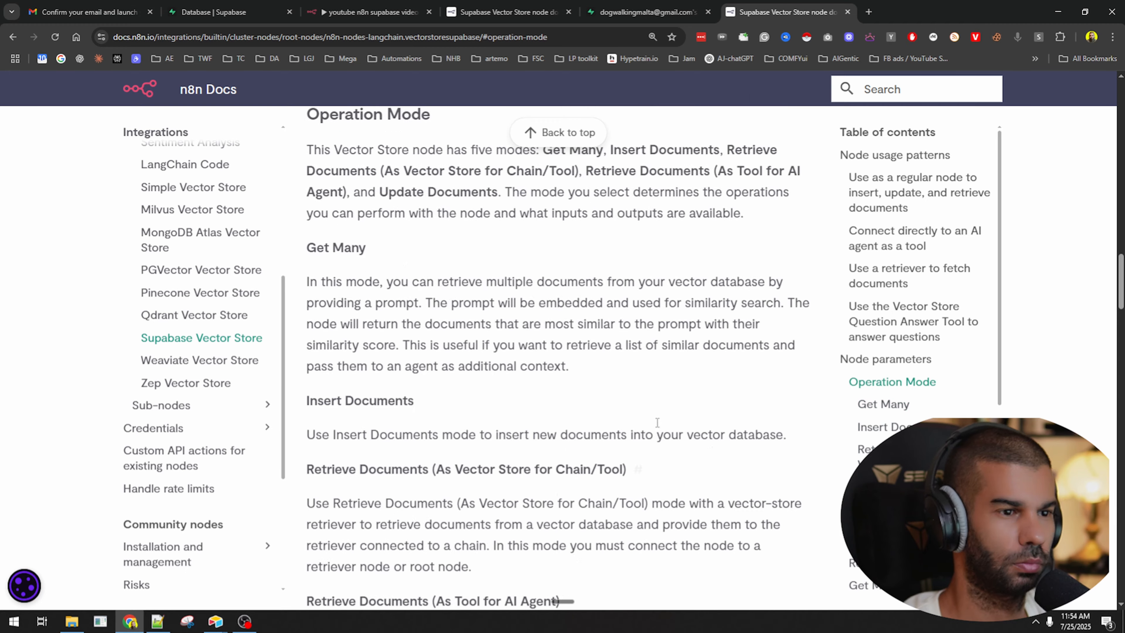
scroll(578, 434, up, 1)
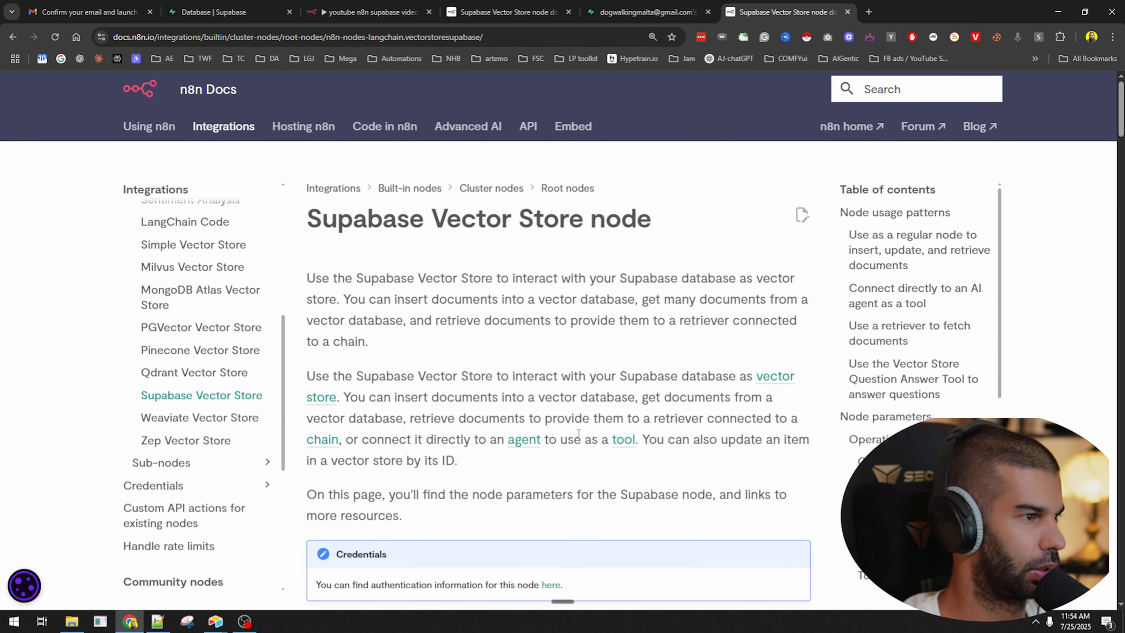
scroll(578, 434, down, 4)
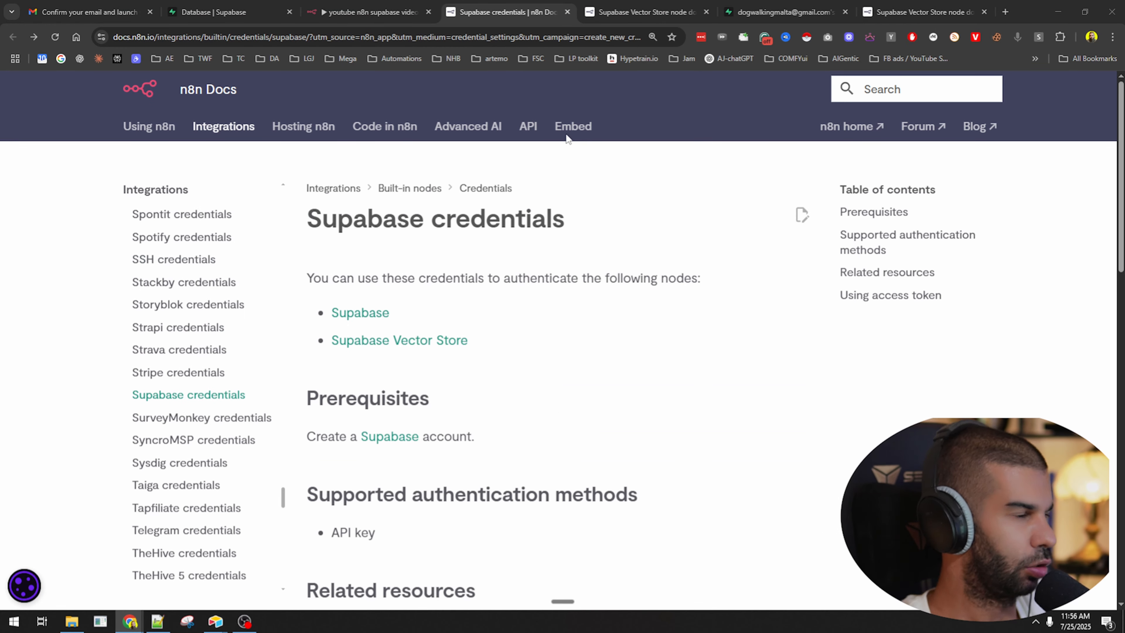
scroll(378, 212, down, 1)
Close the Supabase credential dialog and review the Supabase credentials documentation.
click(385, 6)
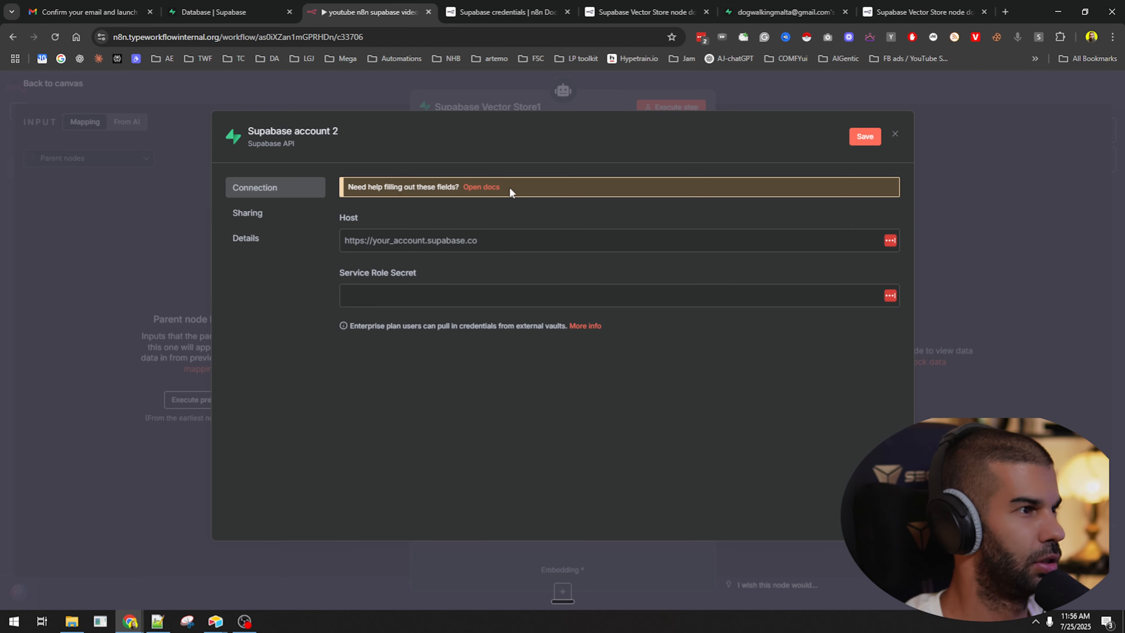
click(992, 159)
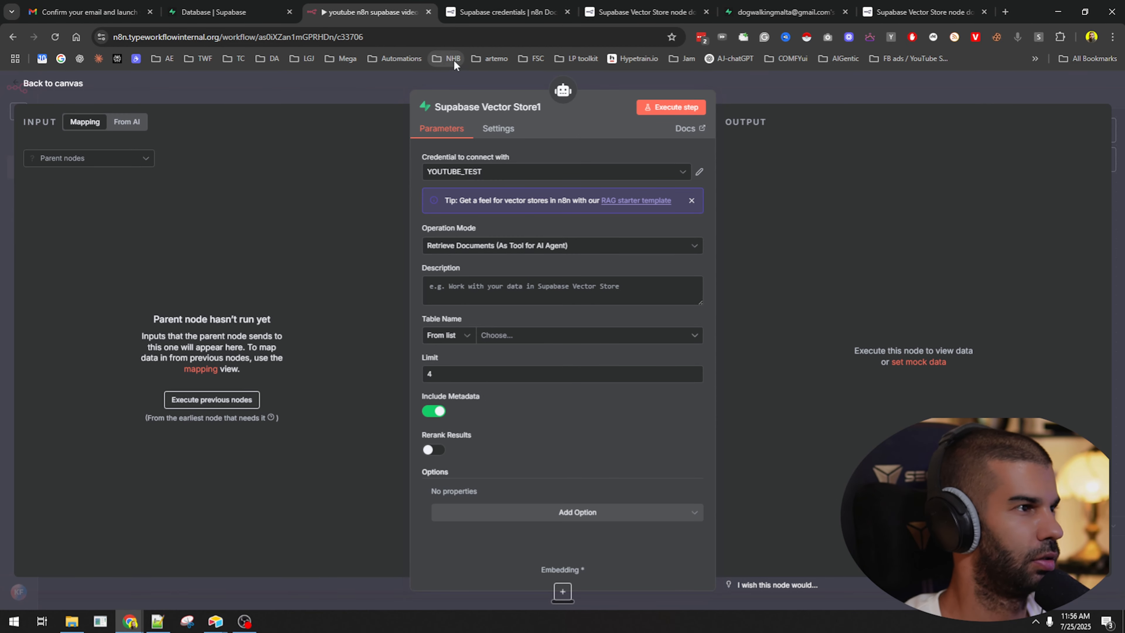
key(ctrl+Tab)
scroll(443, 222, down, 5)
scroll(424, 241, up, 4)
scroll(425, 241, up, 1)
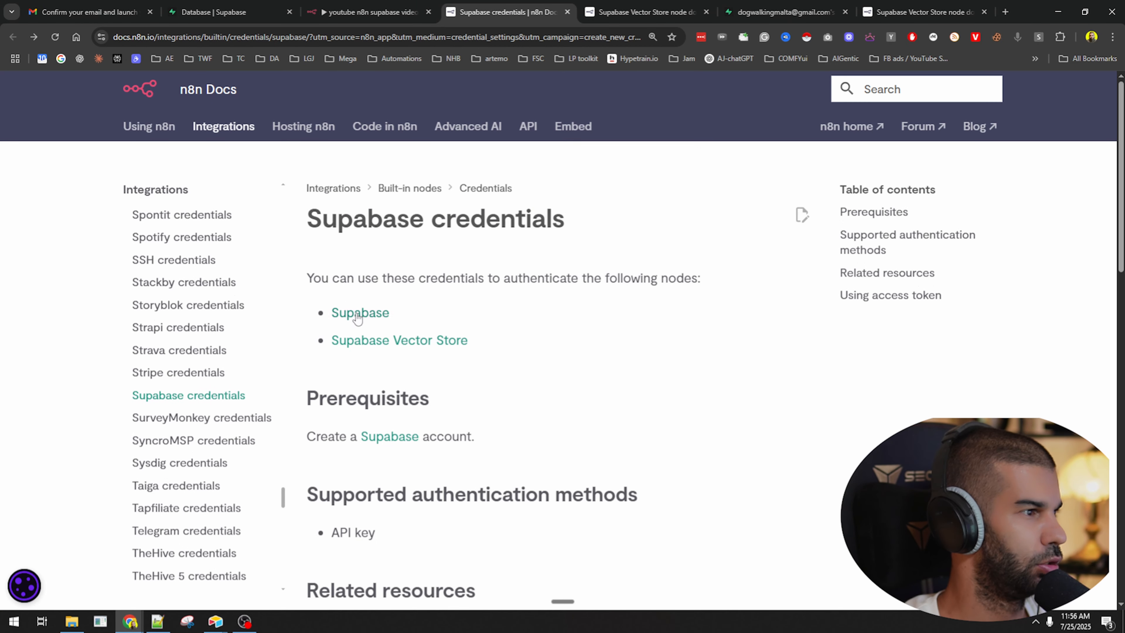
Return to the Supabase Vector Store node docs and find its note linking Supabase's vector store quickstart.
click(368, 339)
scroll(541, 428, down, 5)
scroll(541, 428, down, 4)
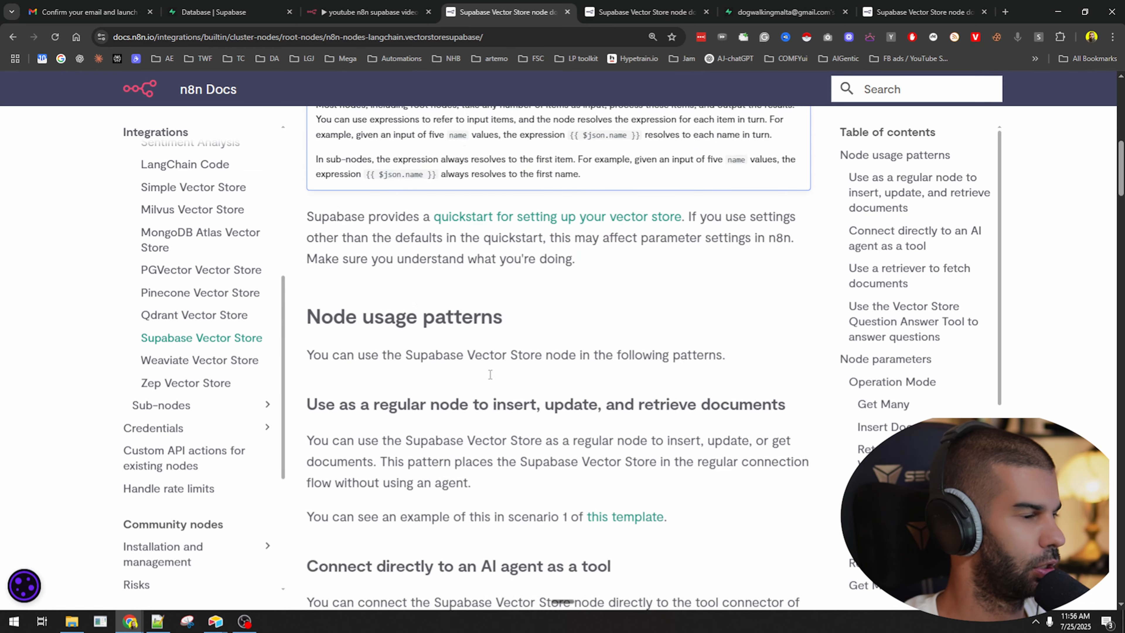
scroll(540, 354, up, 2)
drag(330, 328, 380, 328)
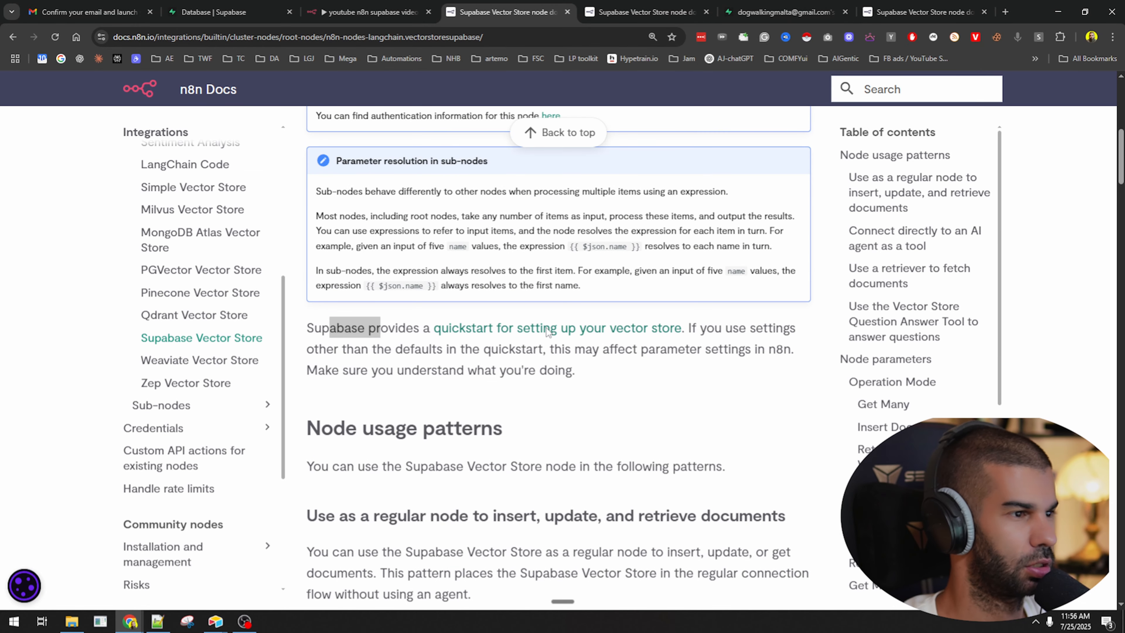
Read the table-setup SQL in Supabase's LangChain quickstart, then check the project's still-empty table list.
click(548, 331)
scroll(455, 262, down, 2)
scroll(455, 260, down, 3)
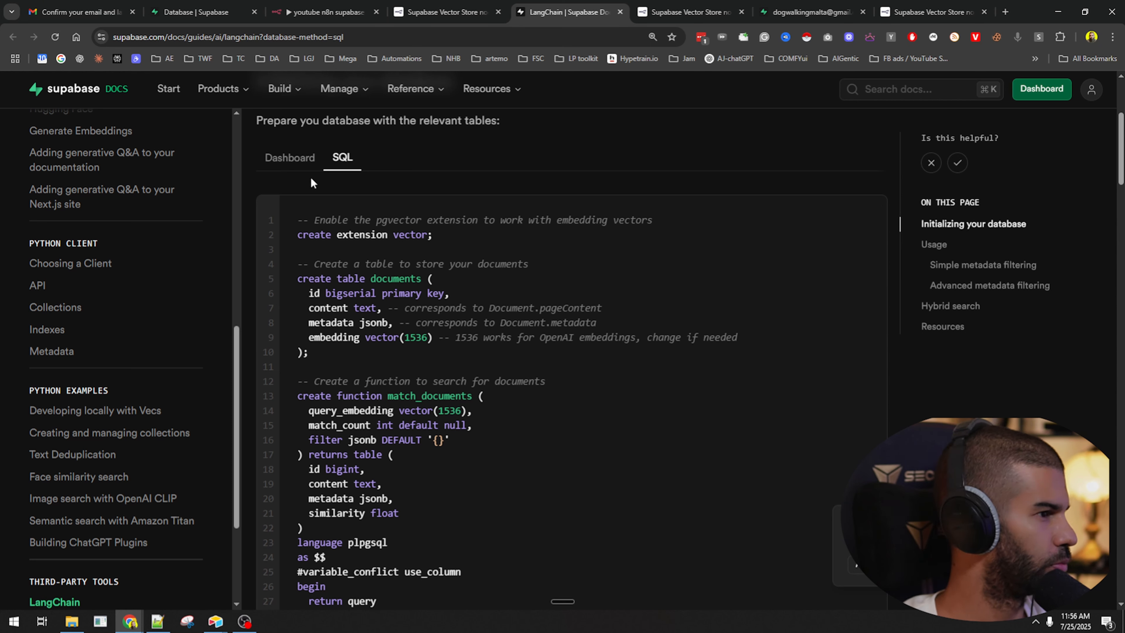
scroll(323, 186, up, 3)
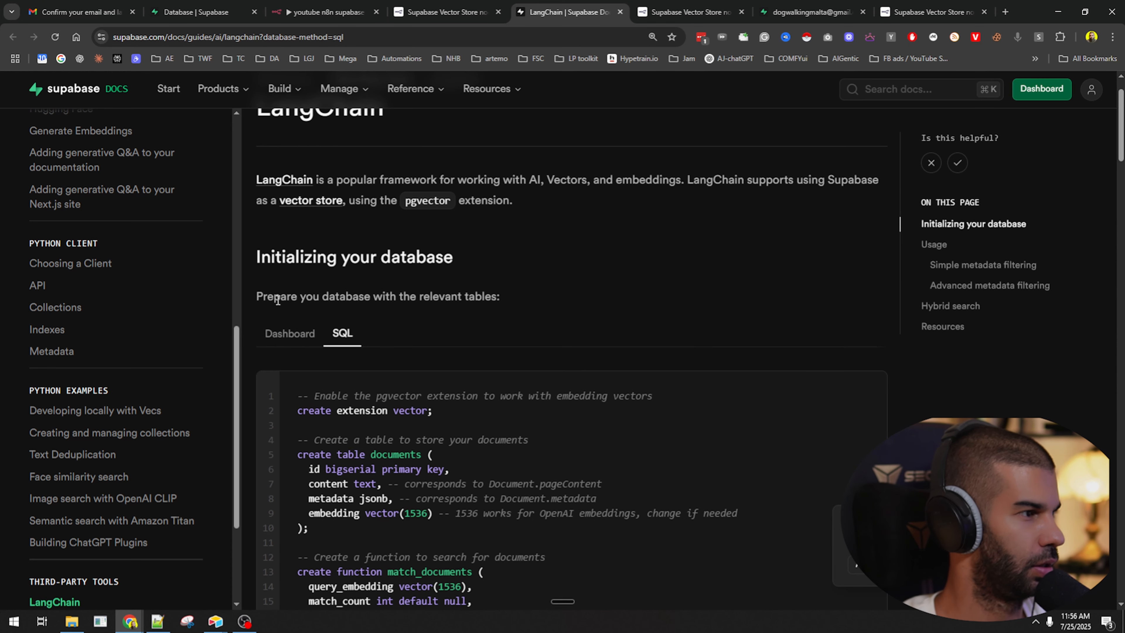
drag(273, 296, 465, 297)
scroll(491, 332, down, 3)
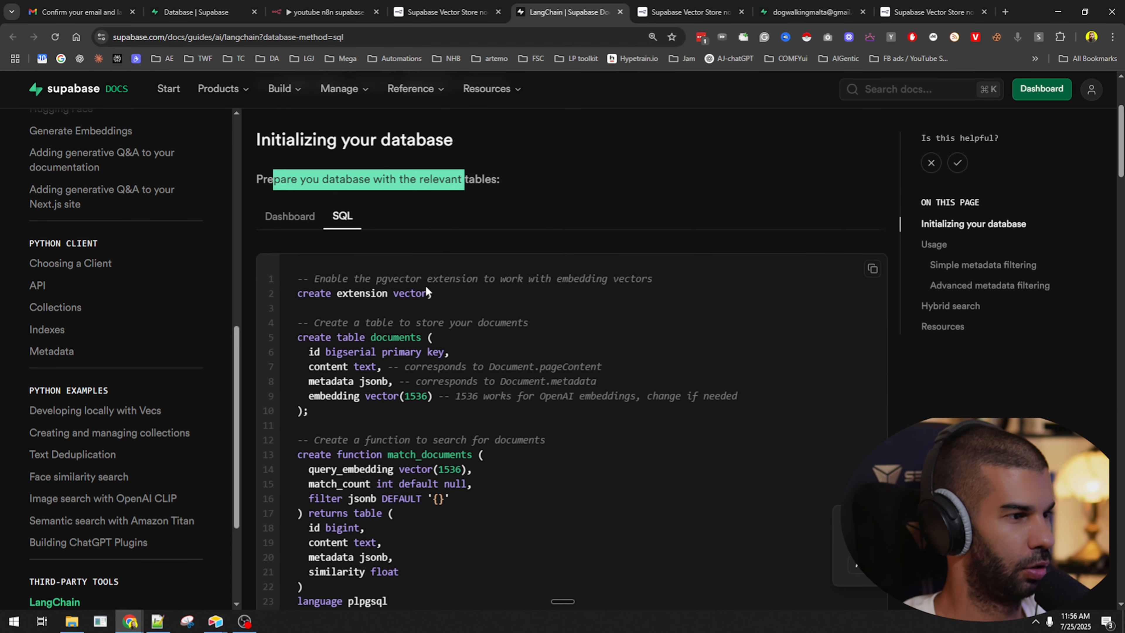
click(811, 12)
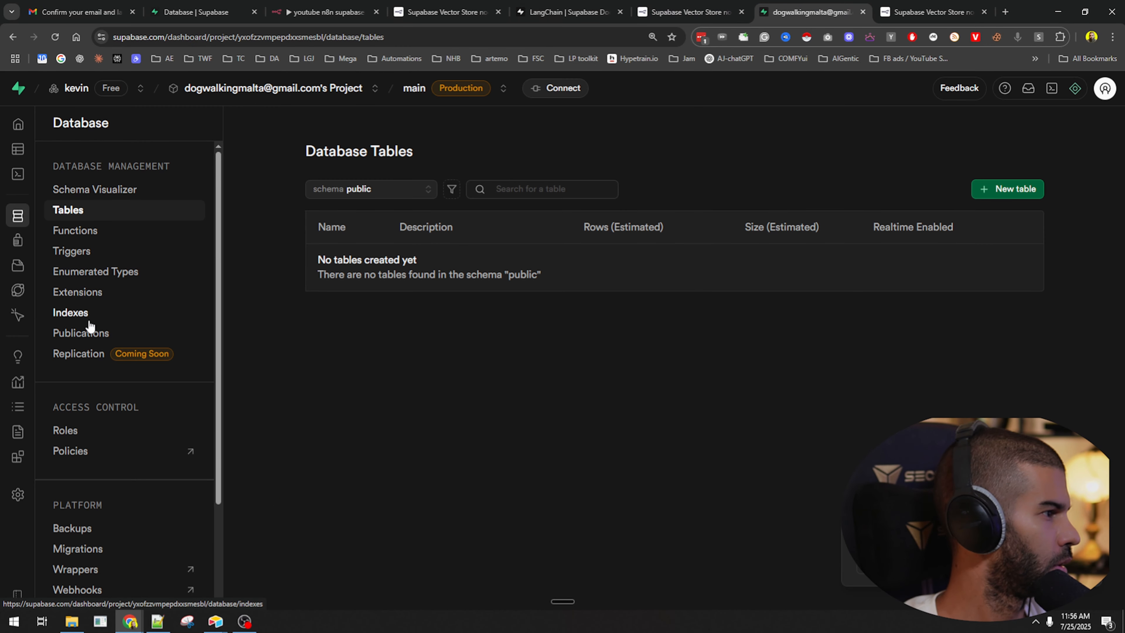
Paste and run the vector-store setup SQL in a new snippet, then confirm the 4-column documents table exists.
click(45, 174)
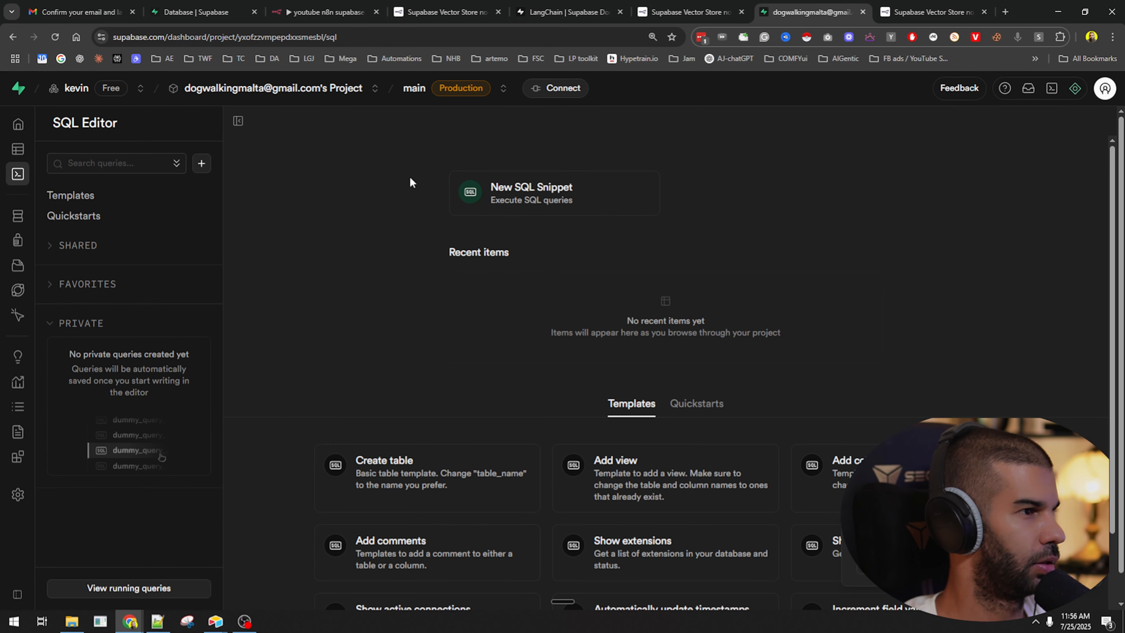
click(509, 200)
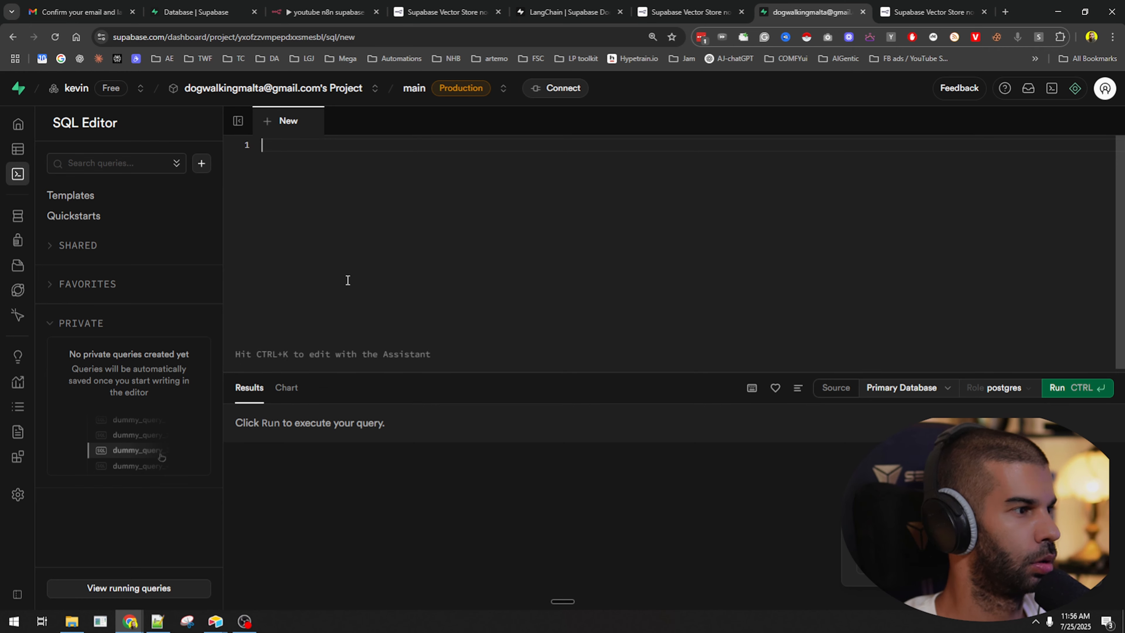
key(ctrl+v)
click(1061, 389)
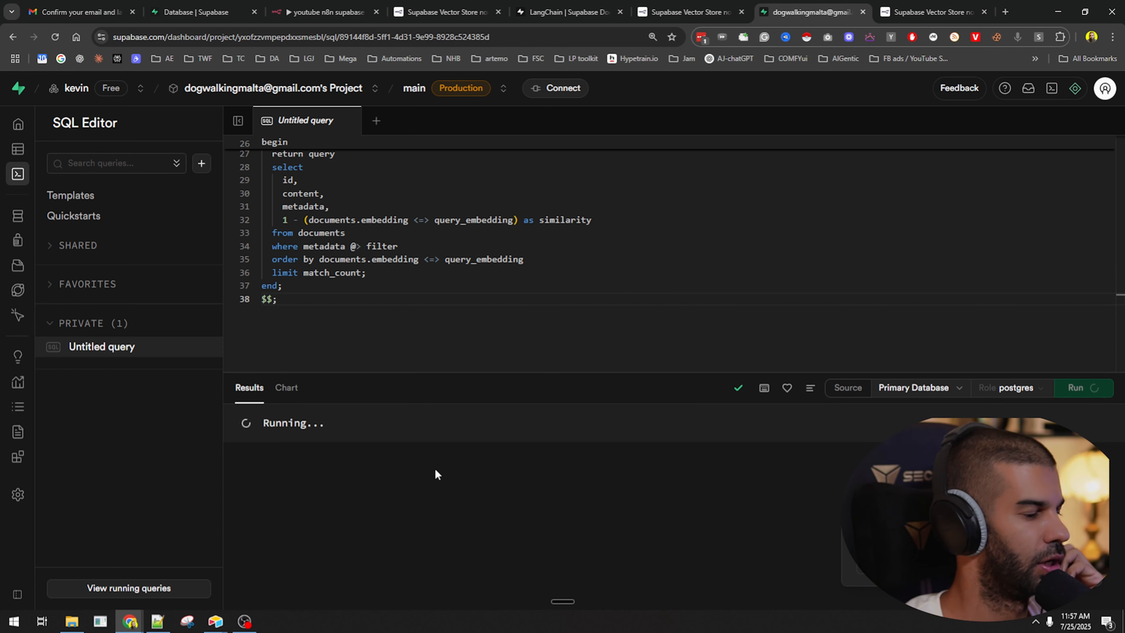
drag(260, 410, 489, 446)
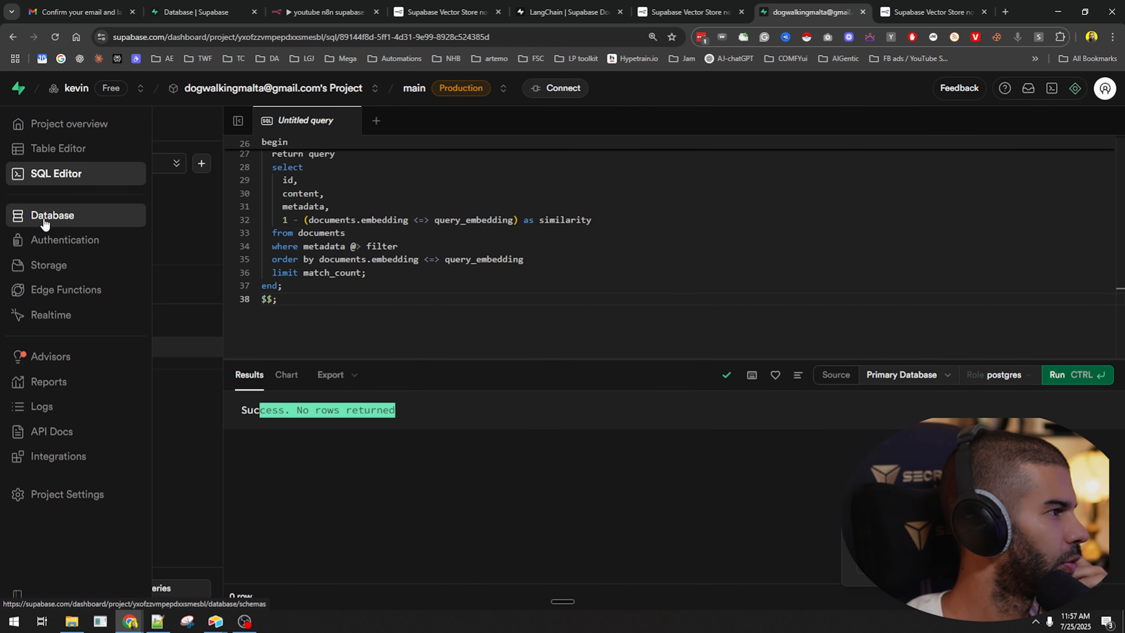
click(44, 215)
click(137, 211)
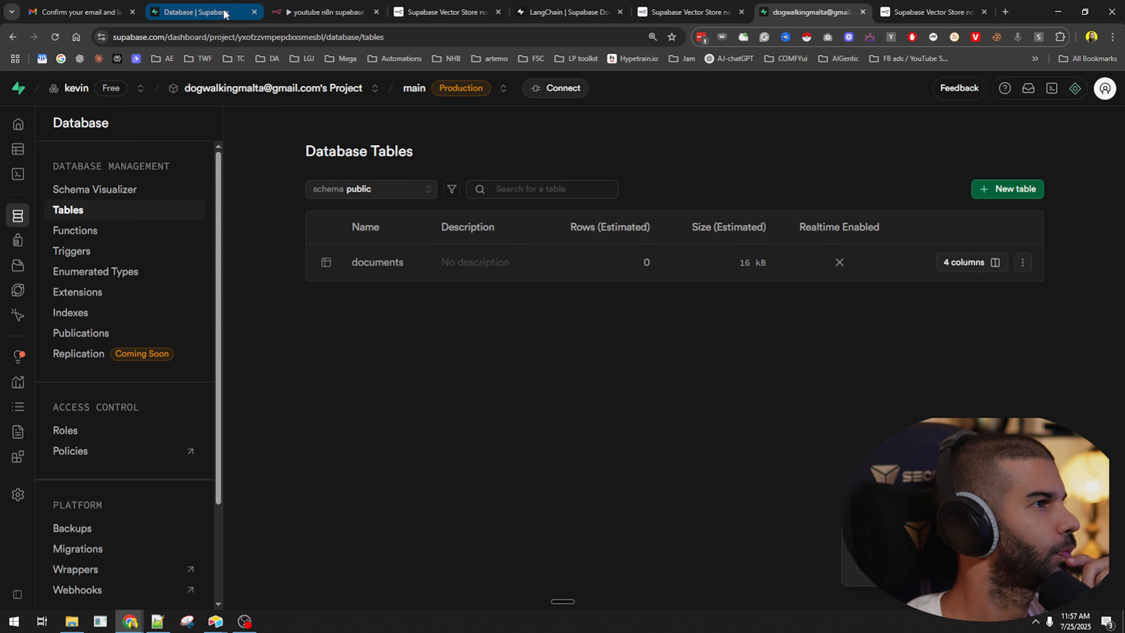
Set Supabase Vector Store1's Table Name to documents, cross-checking the Supabase table list.
click(325, 12)
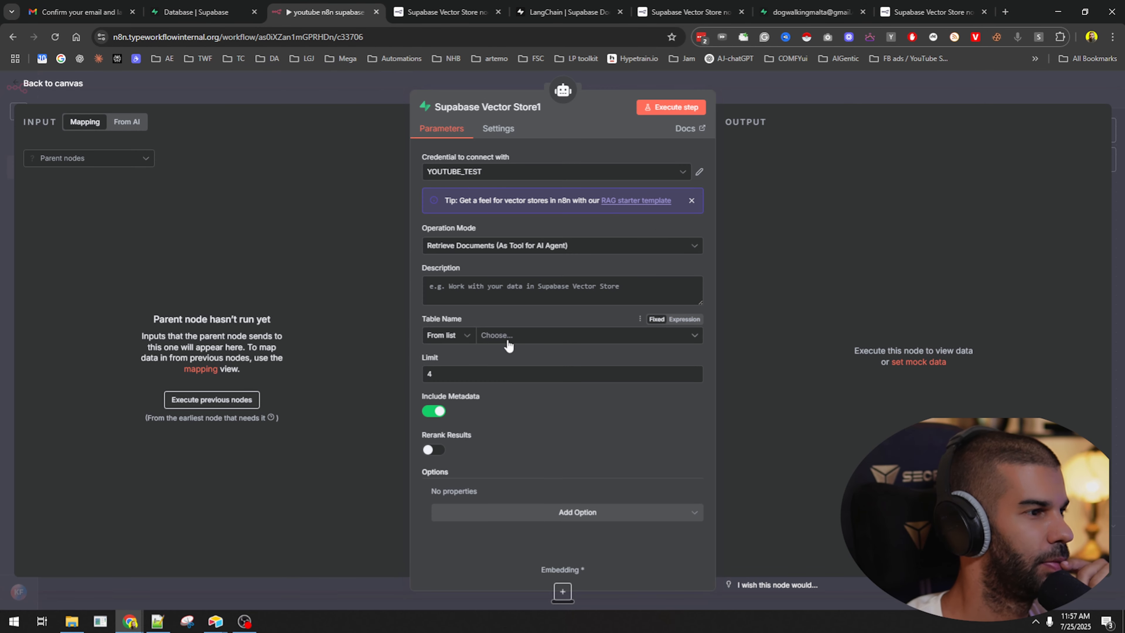
right_click(585, 335)
click(516, 338)
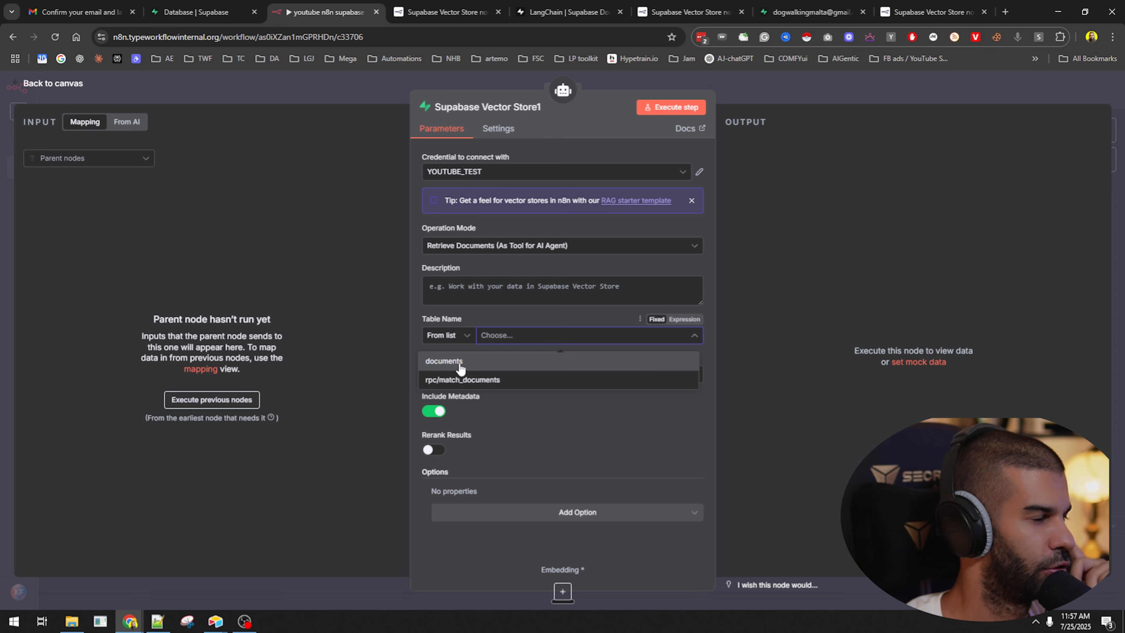
click(459, 362)
right_click(521, 332)
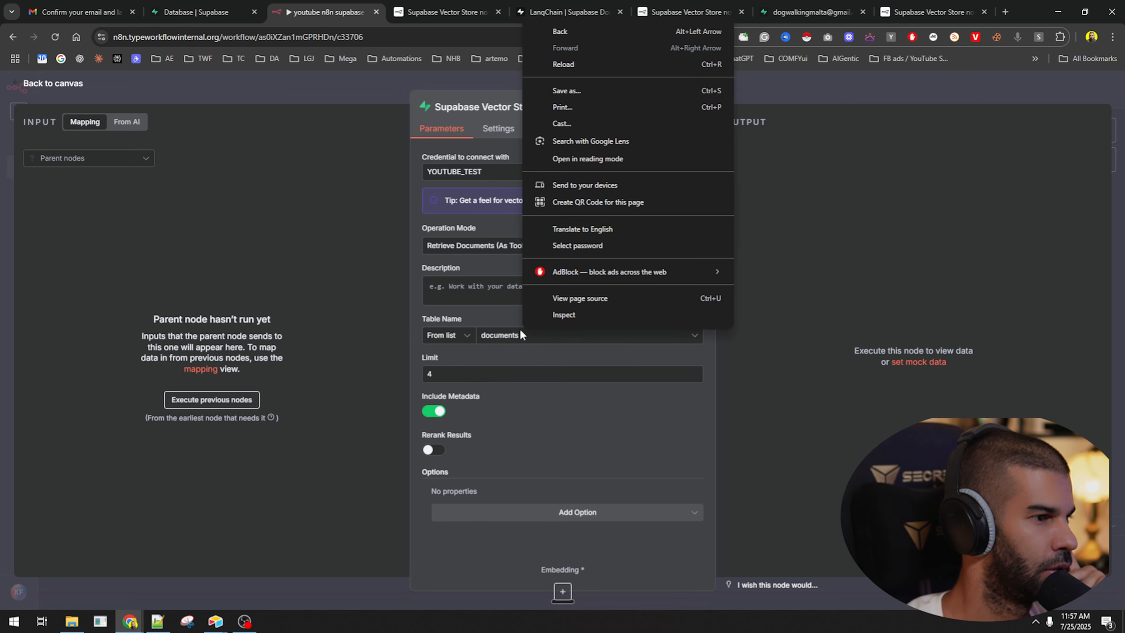
click(521, 335)
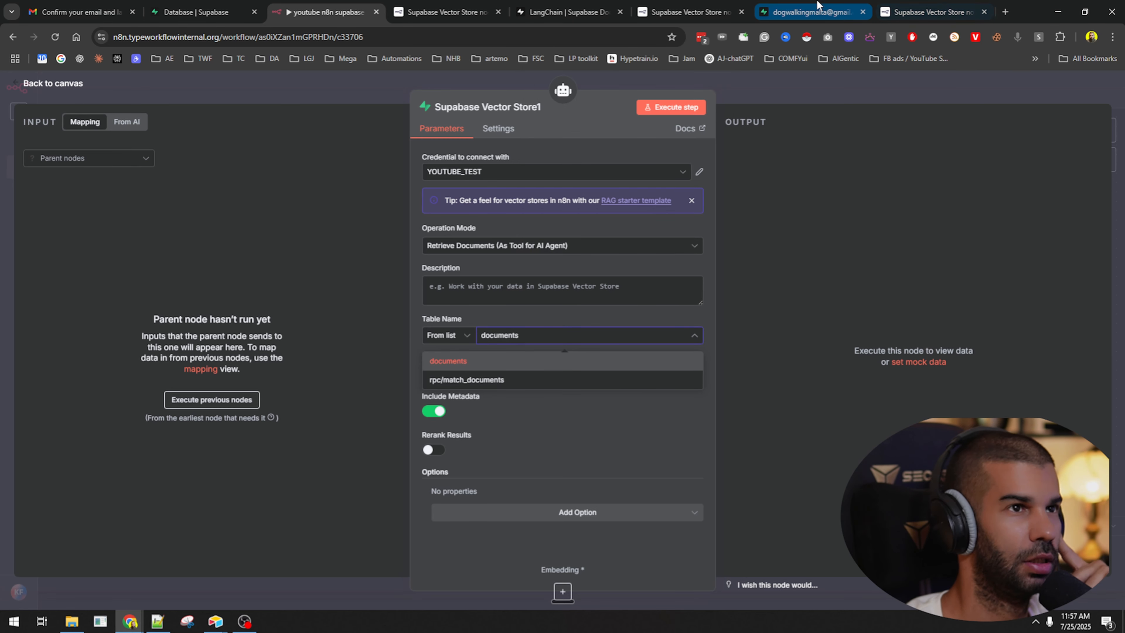
click(778, 8)
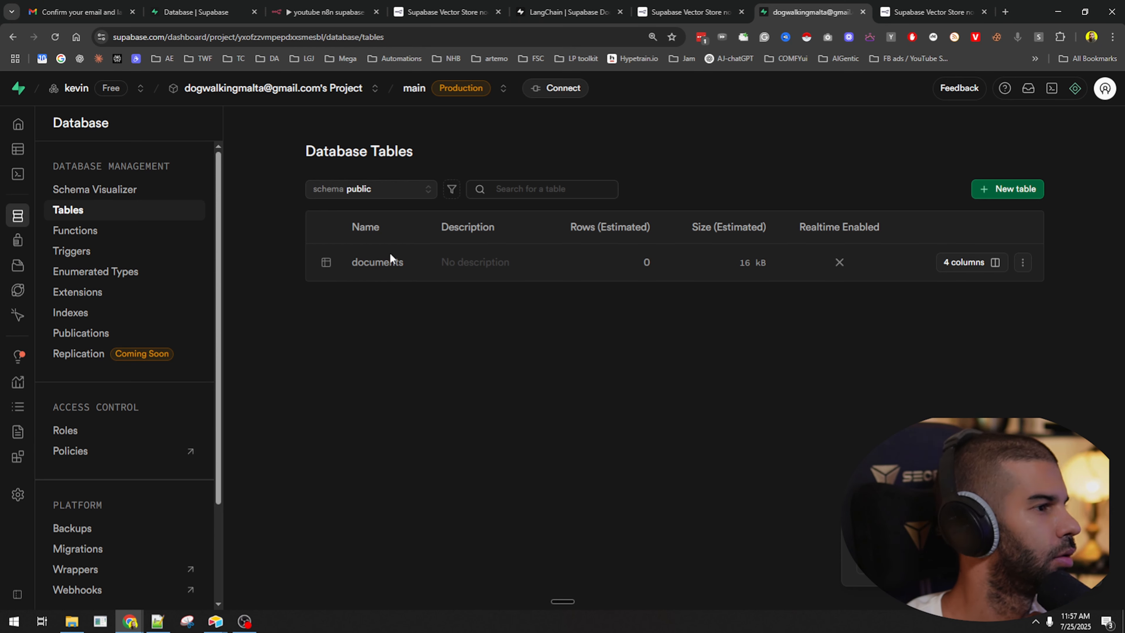
click(199, 12)
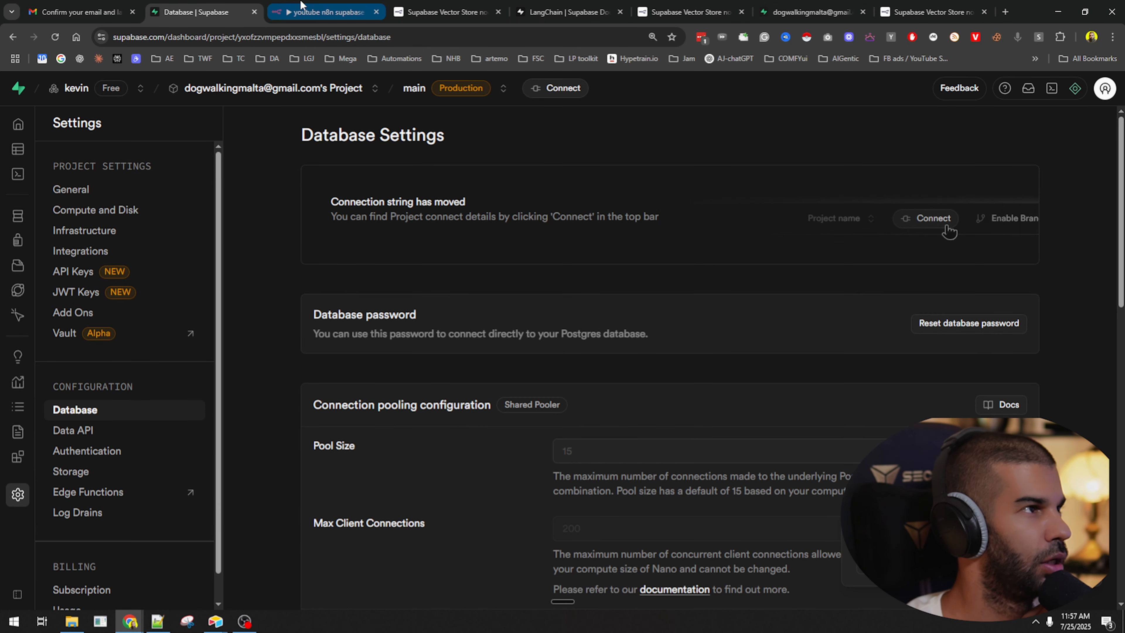
click(328, 12)
Add the Query Name option with value match_documents to the node.
click(513, 511)
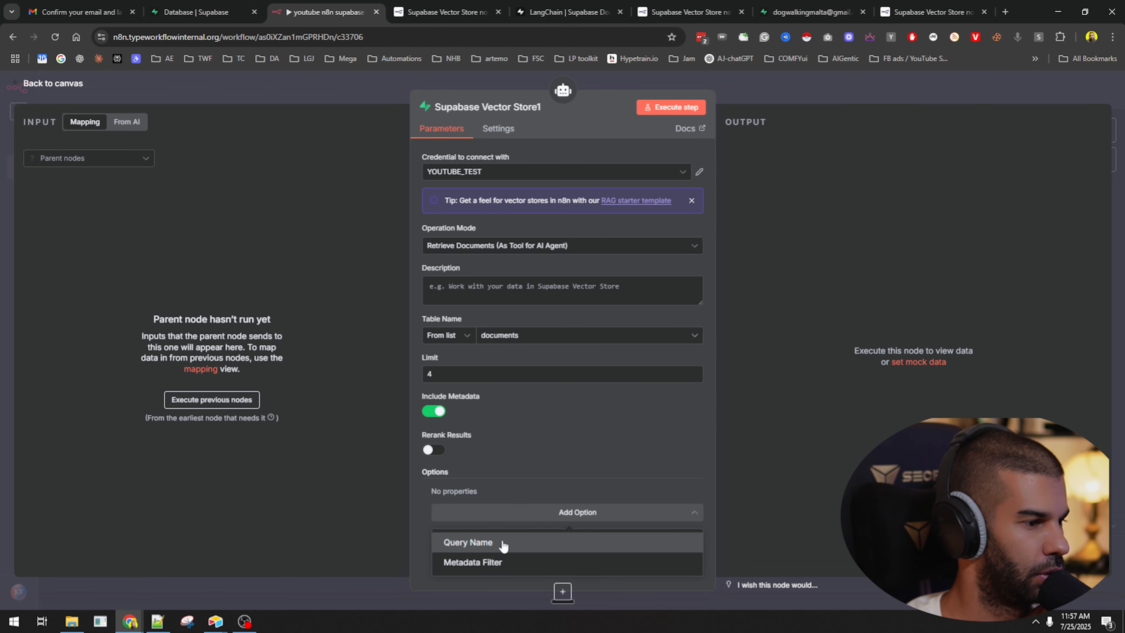
click(502, 609)
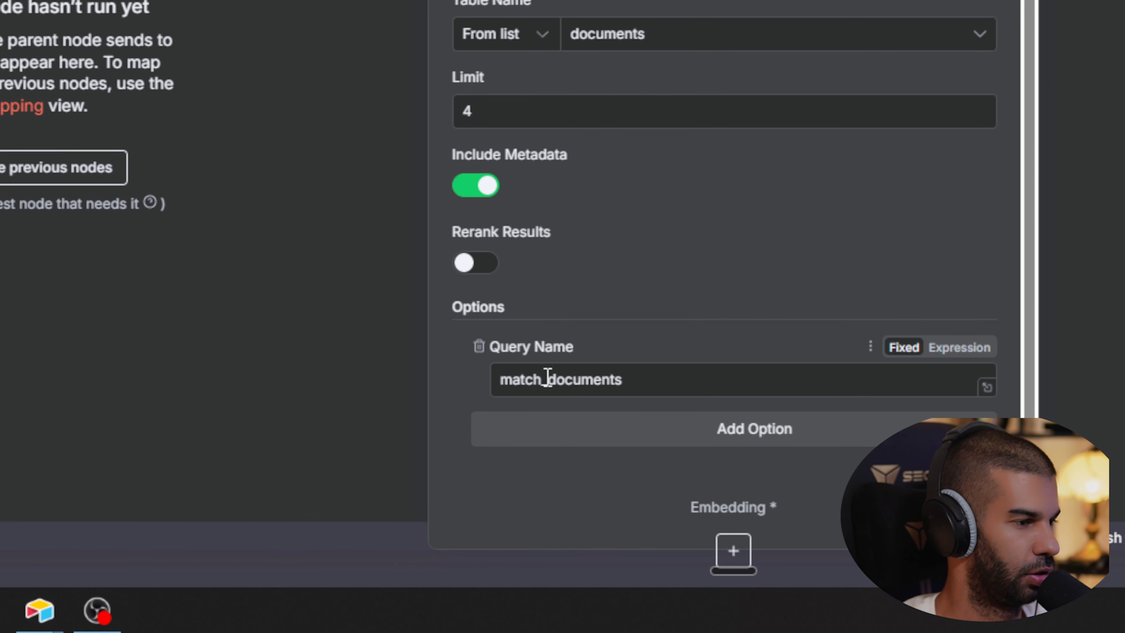
drag(548, 378, 743, 378)
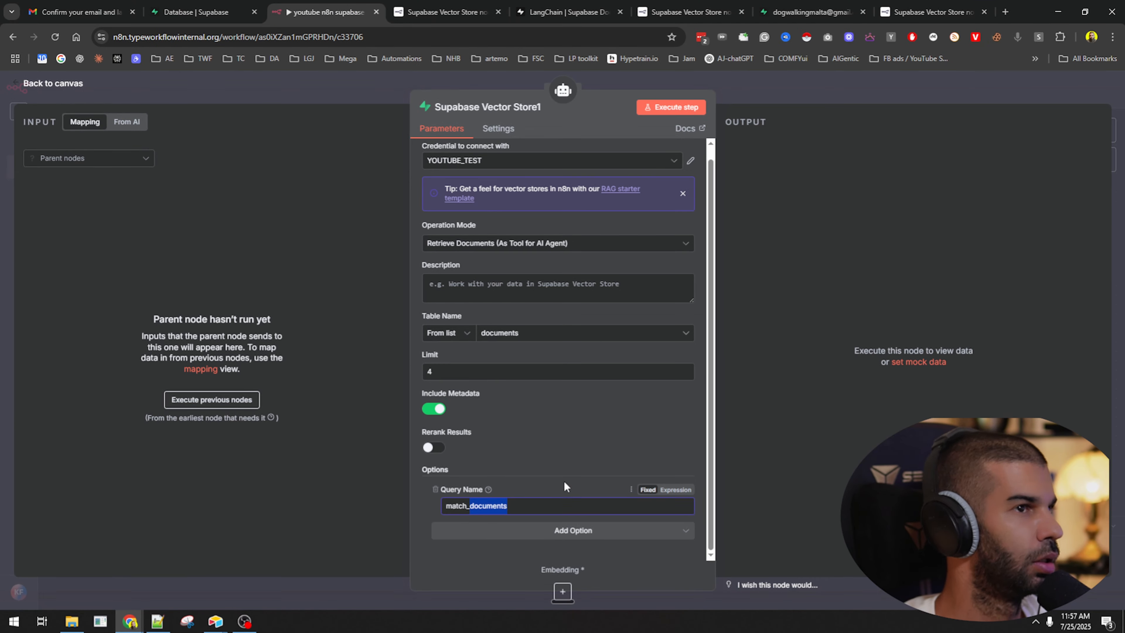
click(736, 330)
click(456, 6)
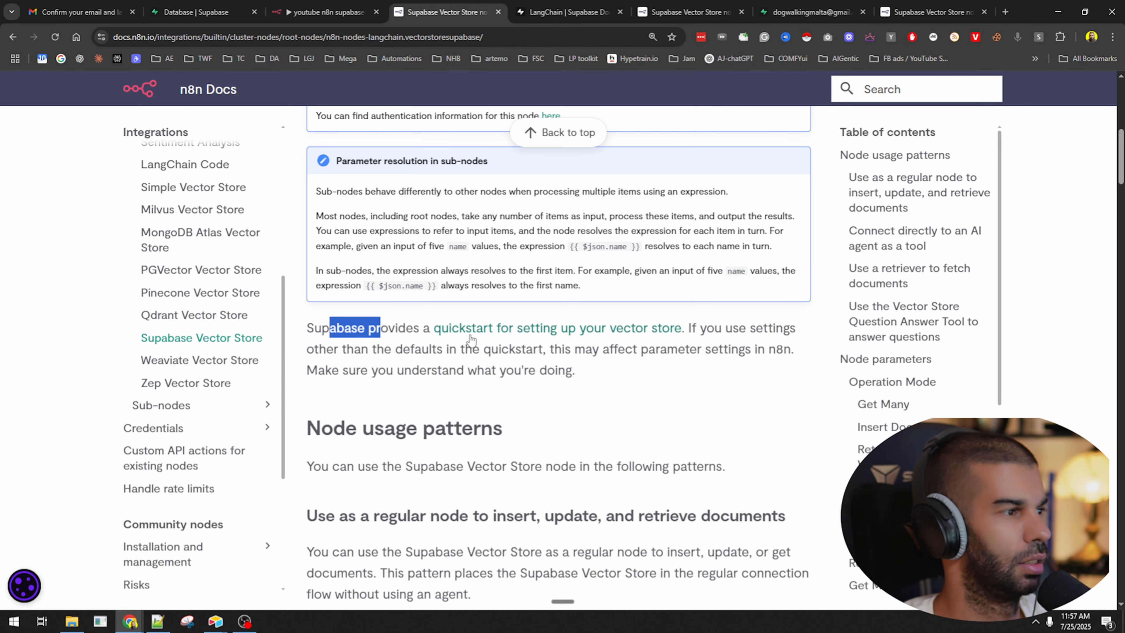
Locate the documents table name and match_documents function in the LangChain setup SQL.
key(ctrl+Tab)
scroll(337, 223, down, 1)
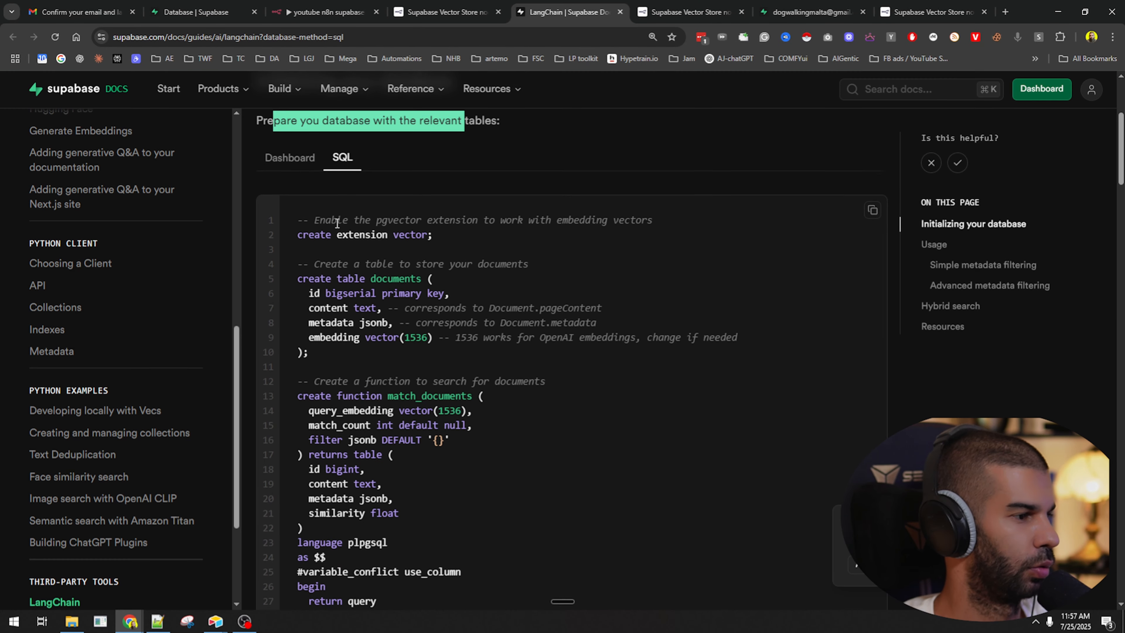
drag(376, 279, 428, 283)
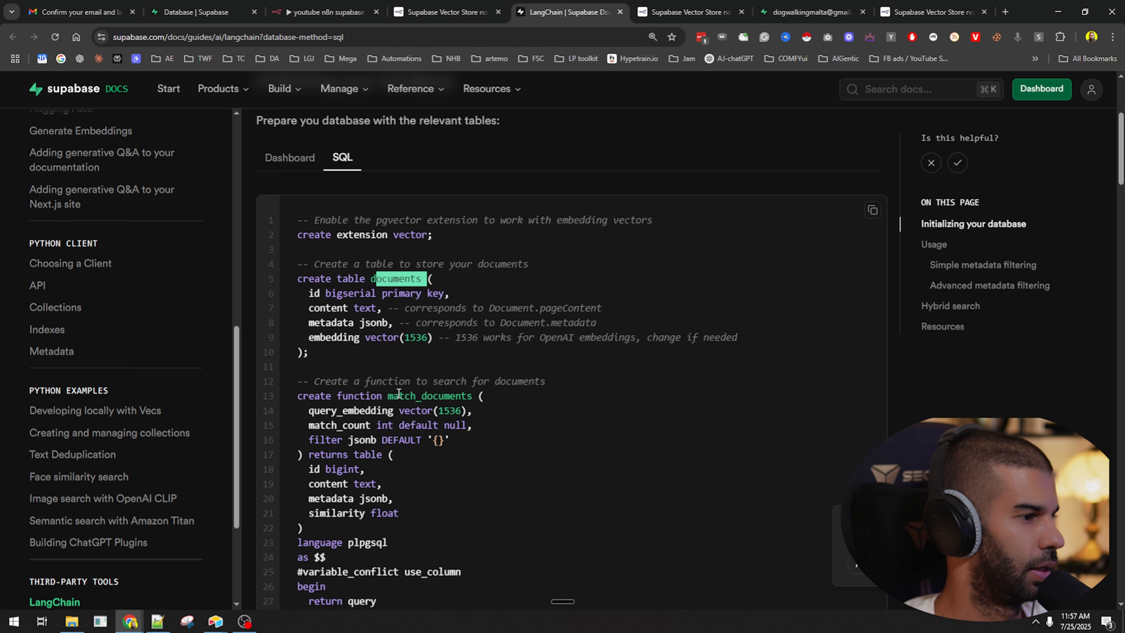
drag(399, 393, 466, 392)
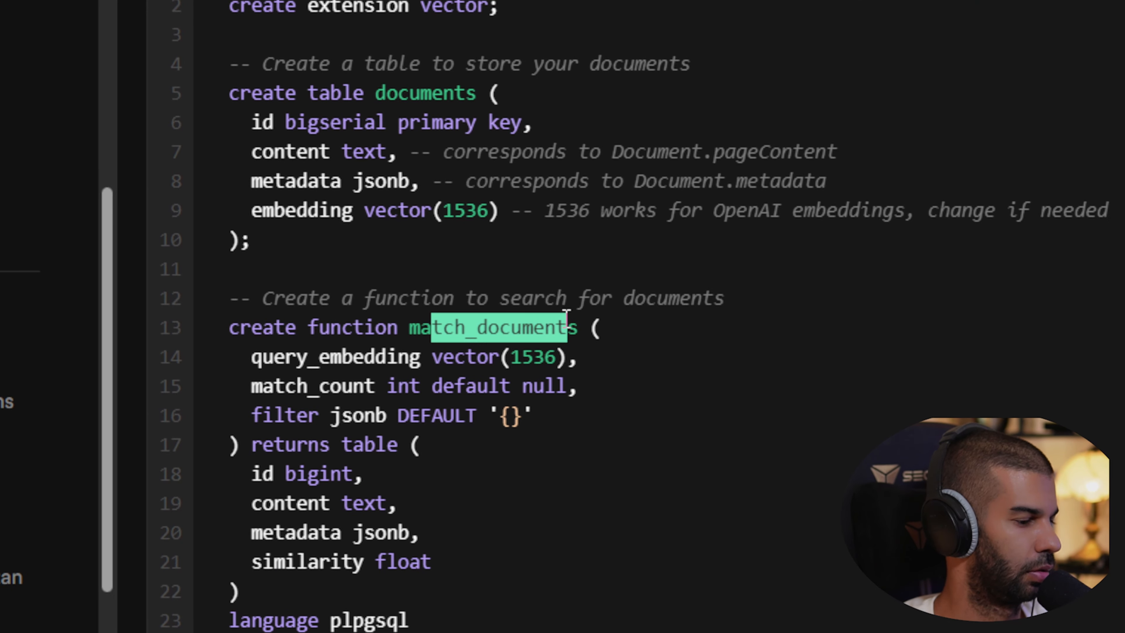
double_click(389, 278)
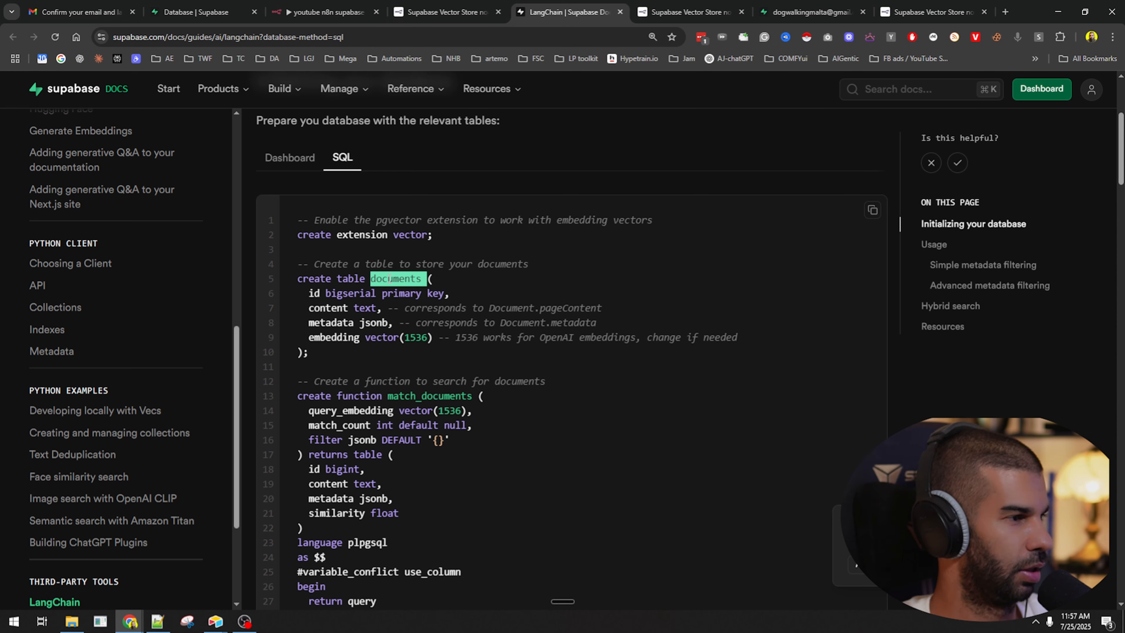
Search the page for 'documents' to confirm the names, then return to the n8n node editor.
key(ctrl+f)
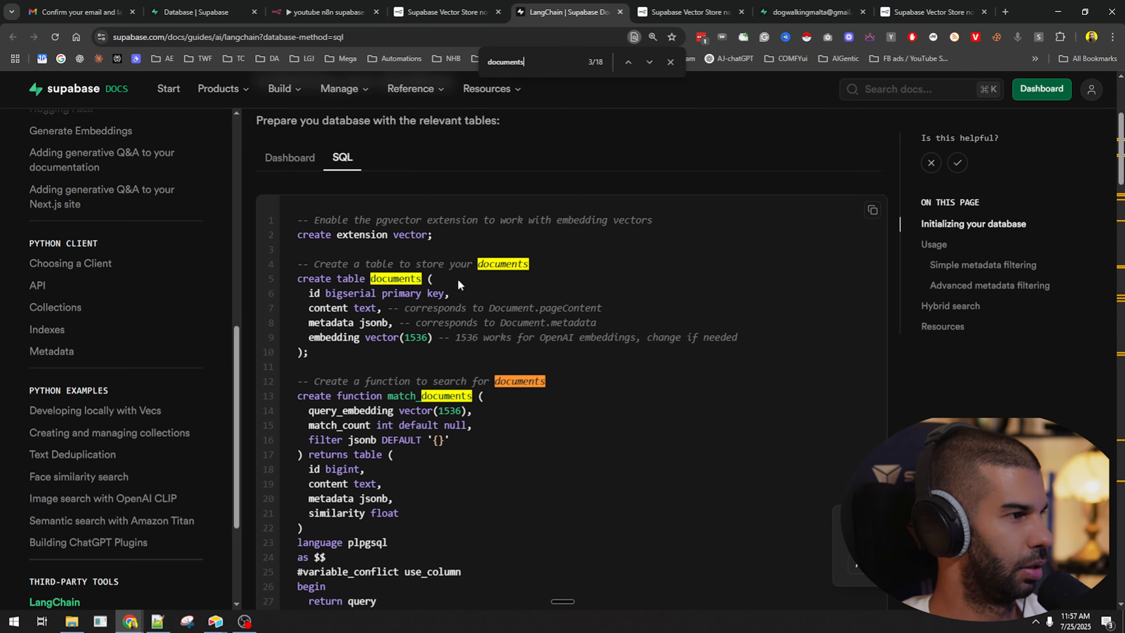
scroll(402, 367, down, 8)
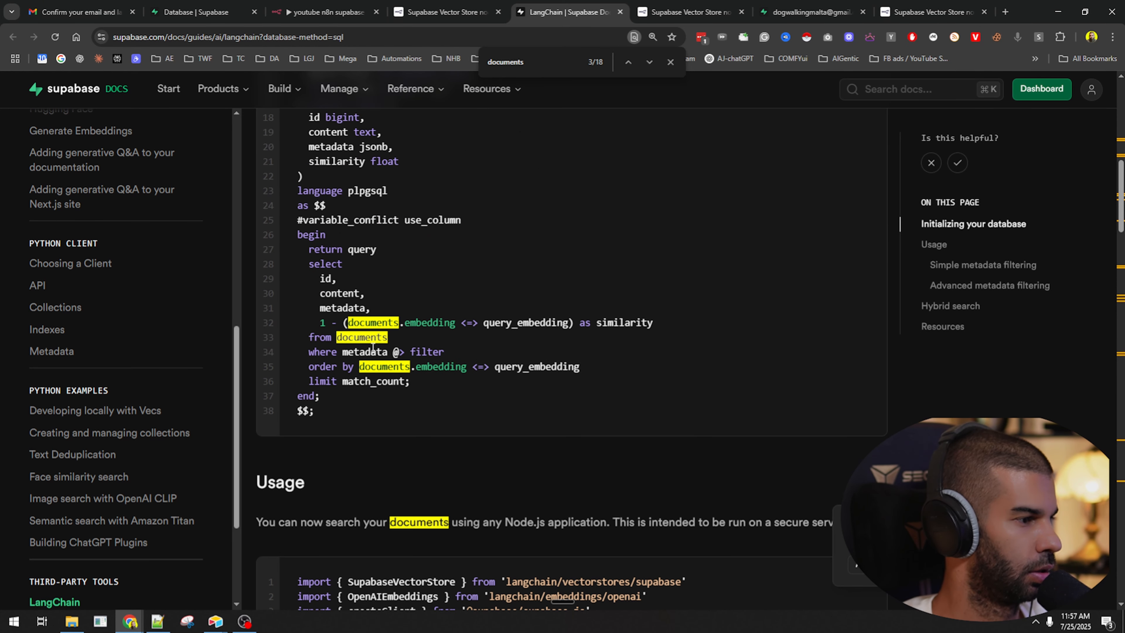
scroll(369, 368, down, 4)
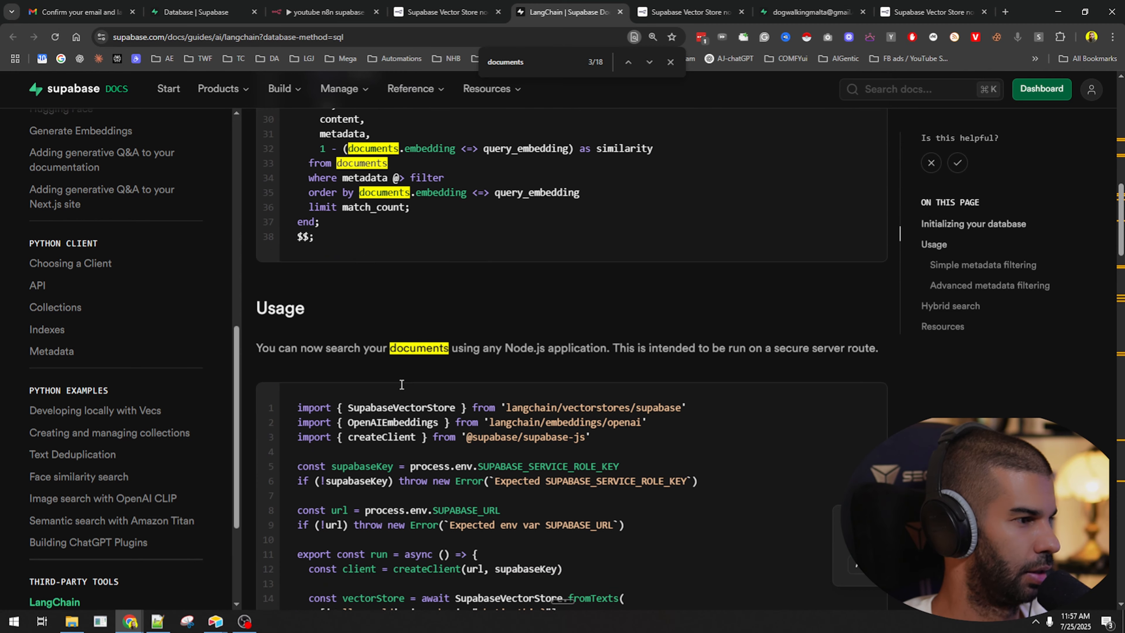
scroll(414, 372, up, 10)
scroll(420, 253, up, 3)
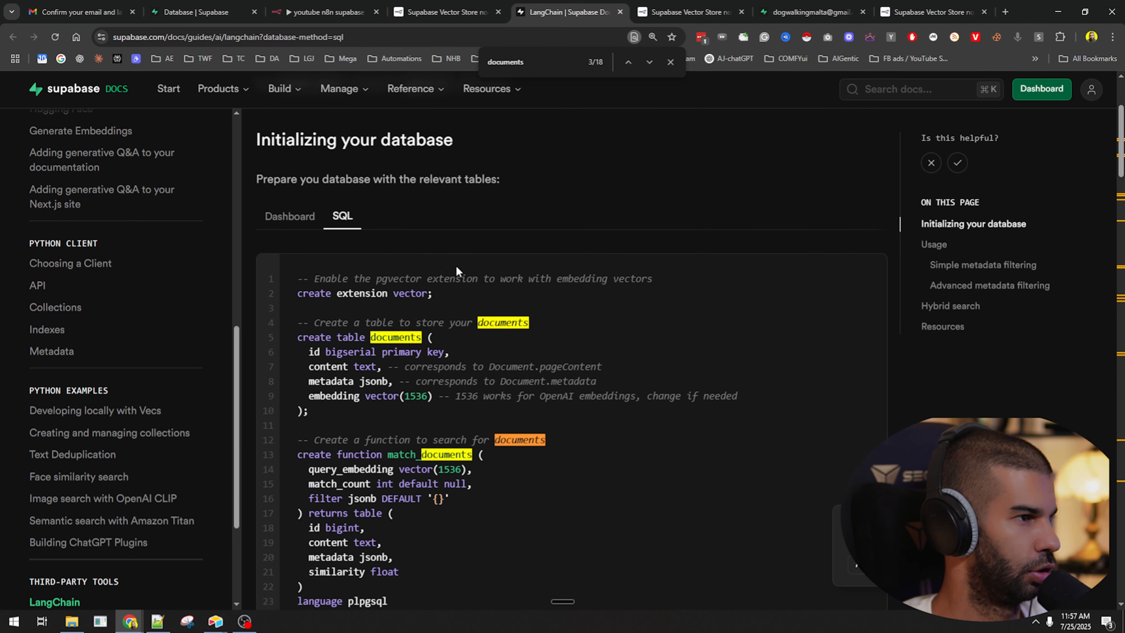
drag(388, 458, 464, 459)
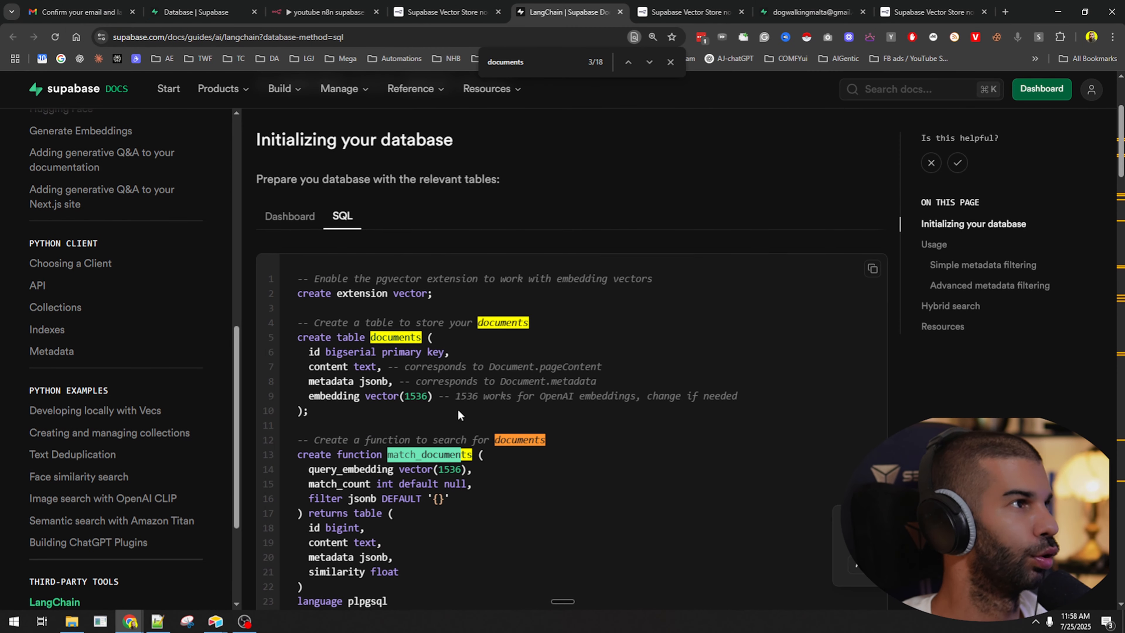
click(233, 5)
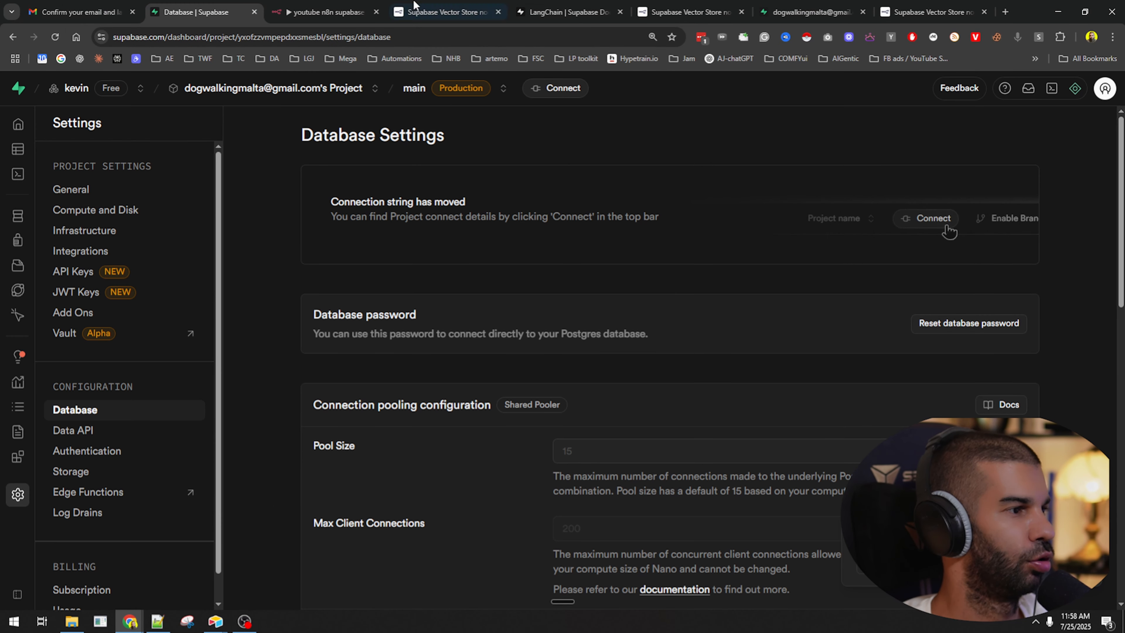
click(345, 6)
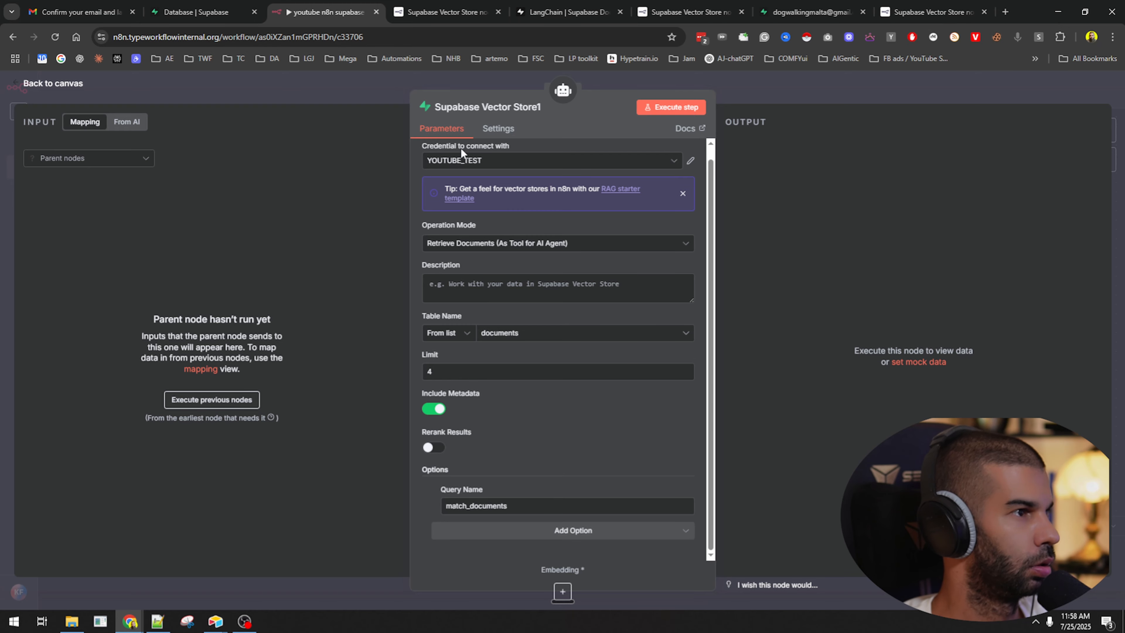
Switch the Supabase Vector Store node's Operation Mode to Insert Documents.
click(463, 244)
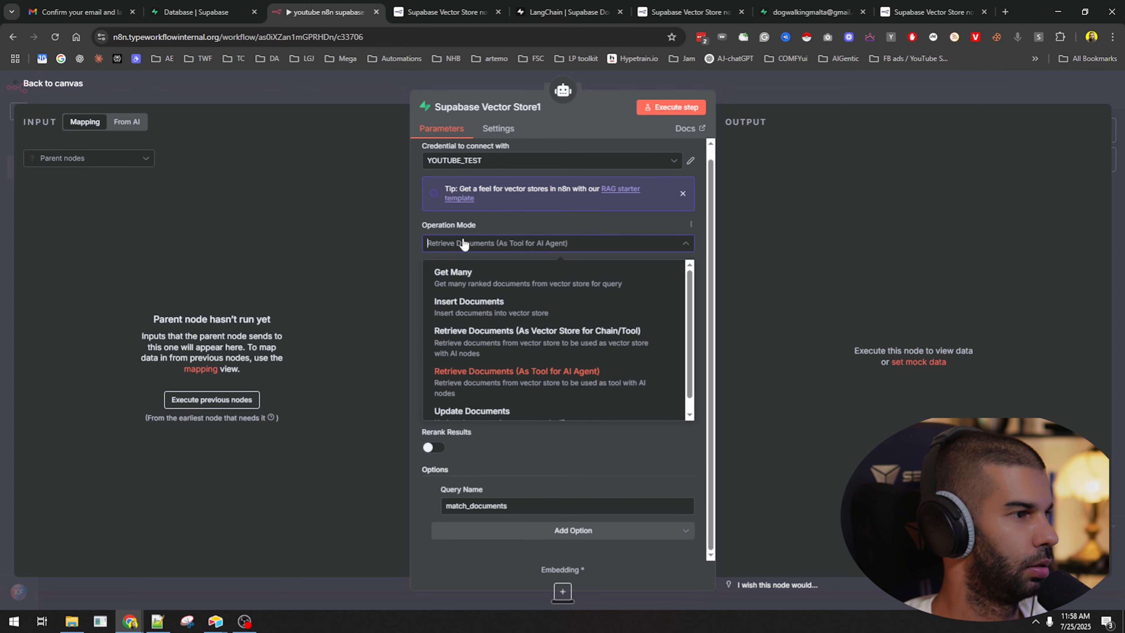
click(485, 312)
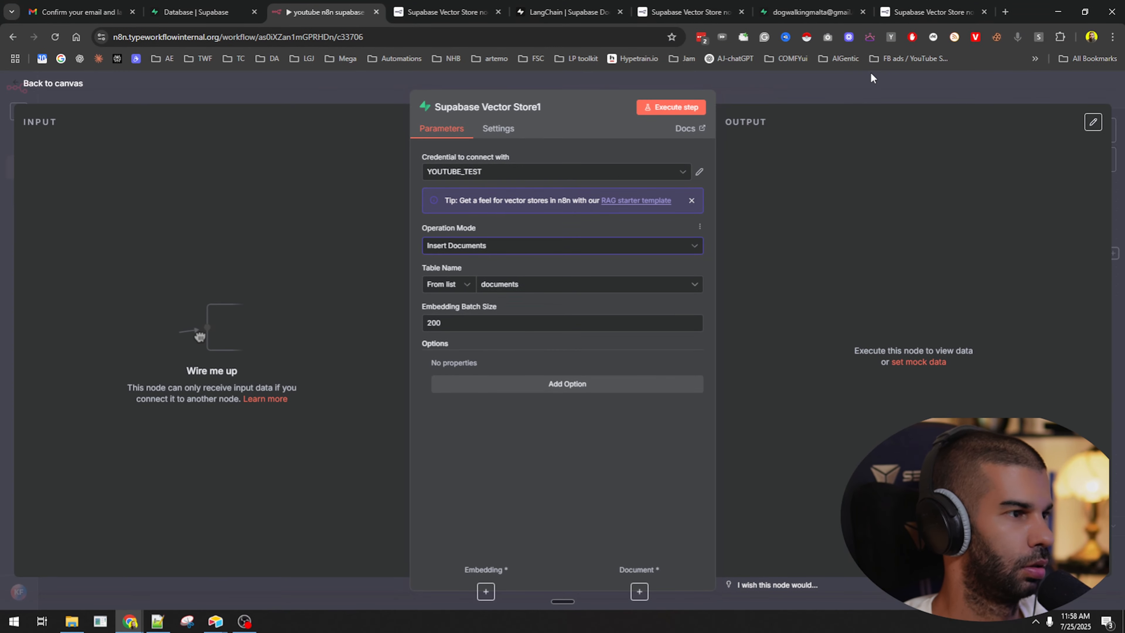
click(871, 78)
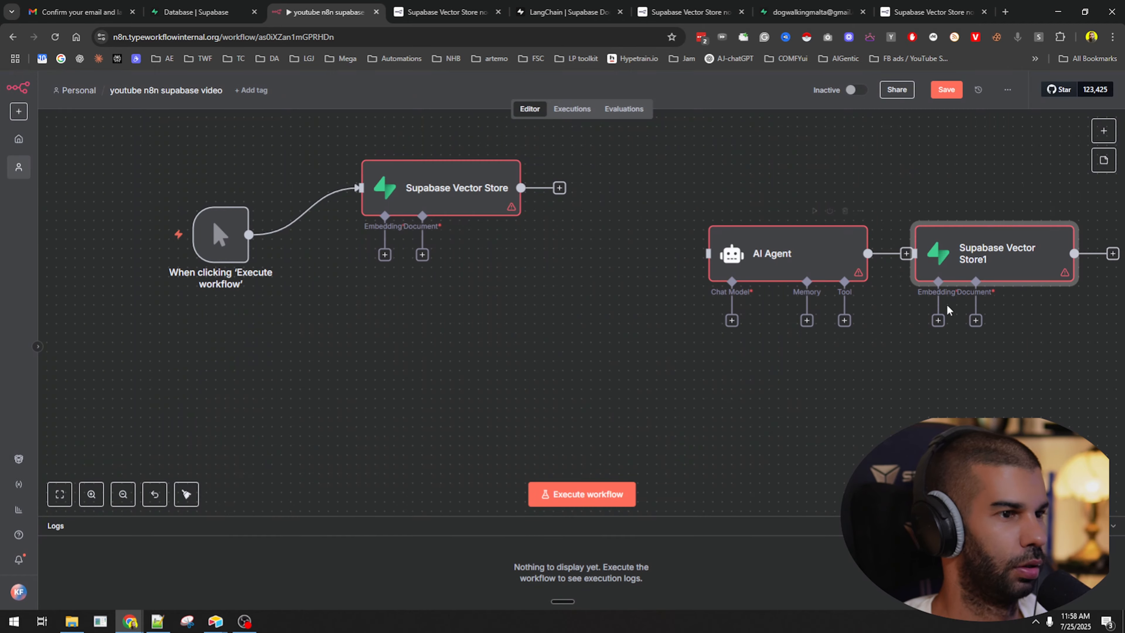
Delete the AI Agent and Supabase Vector Store1 nodes from the canvas.
drag(759, 256, 634, 299)
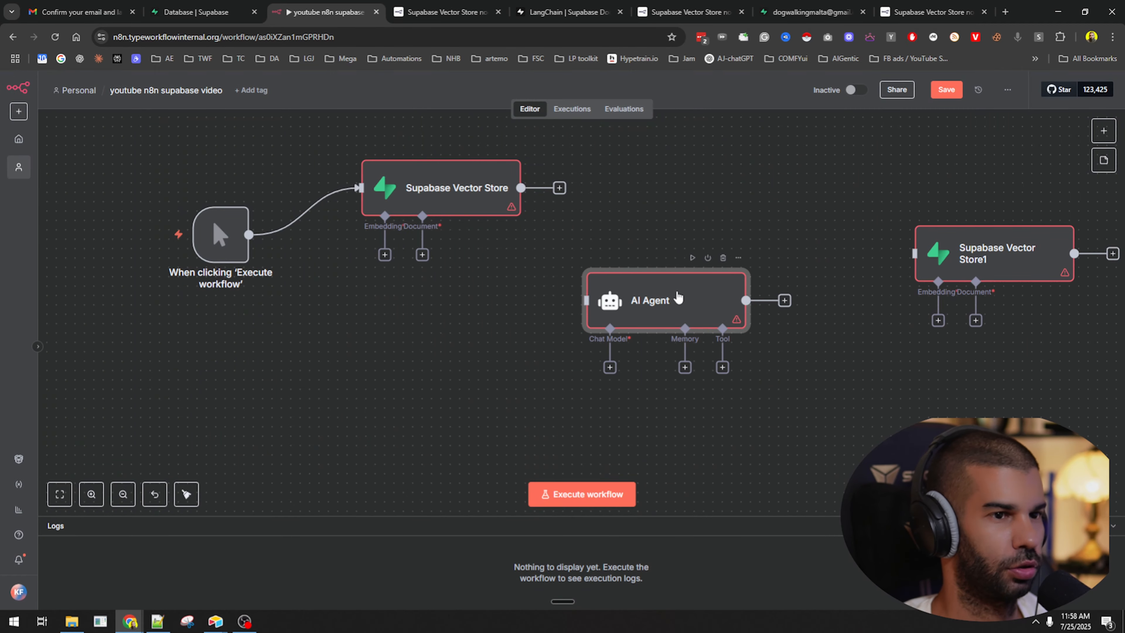
click(723, 258)
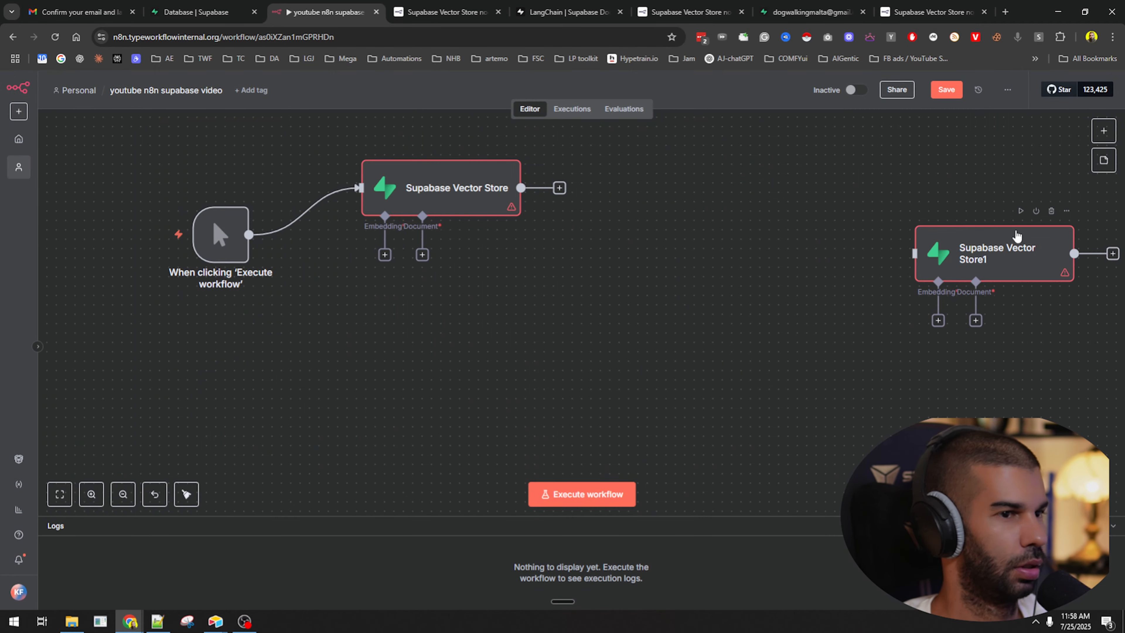
click(1052, 212)
Set the remaining vector store's Table Name to documents and add Query Name match_documents.
double_click(458, 186)
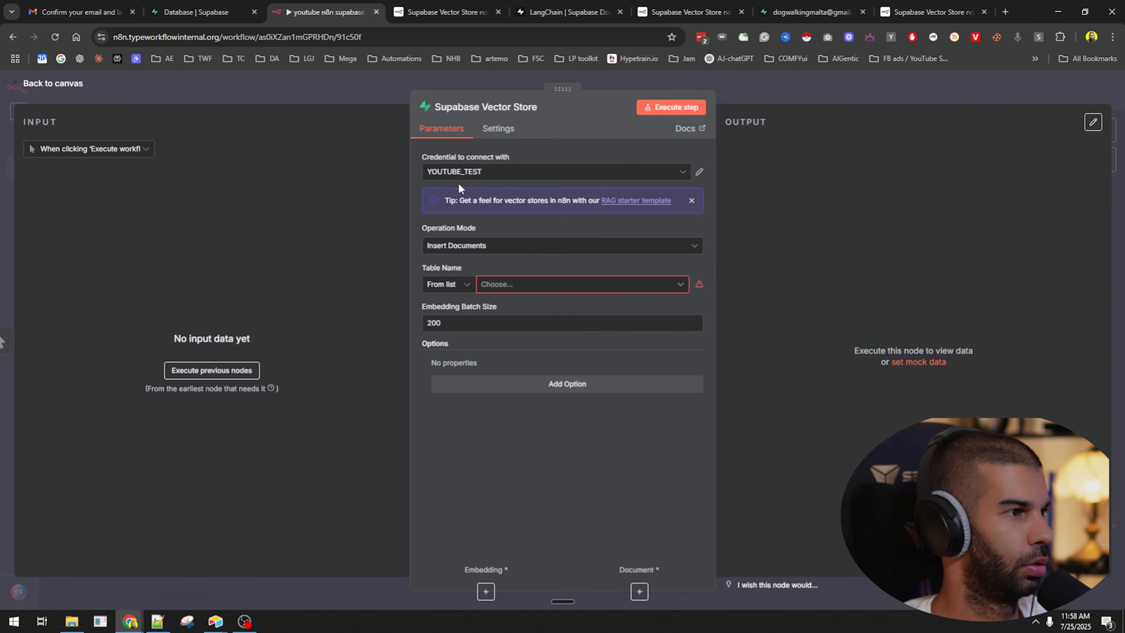
click(510, 288)
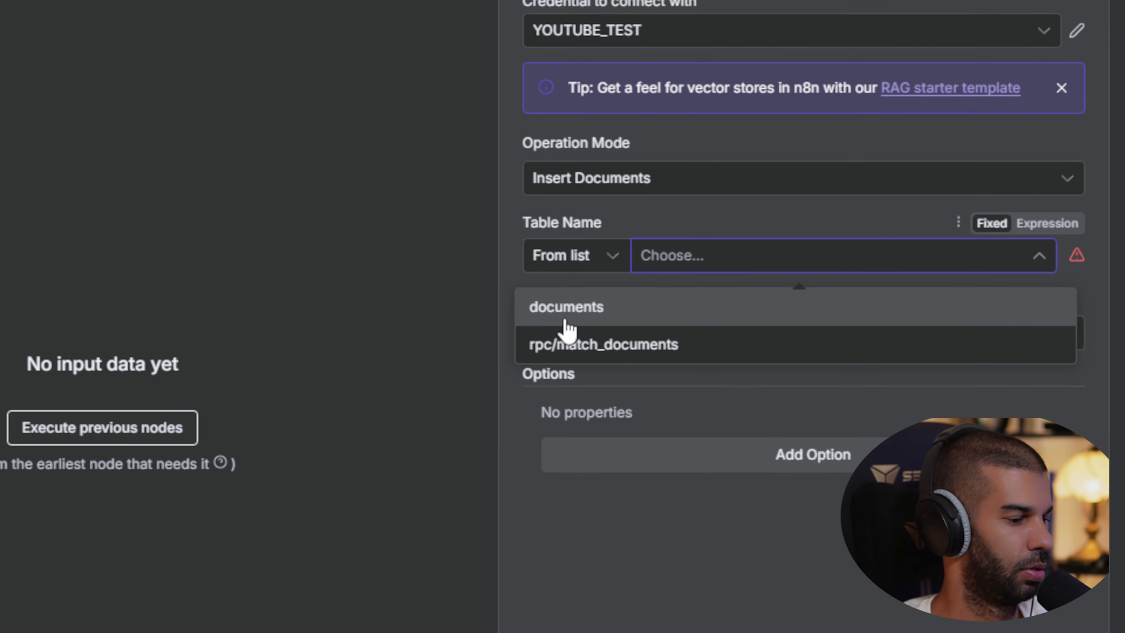
click(566, 321)
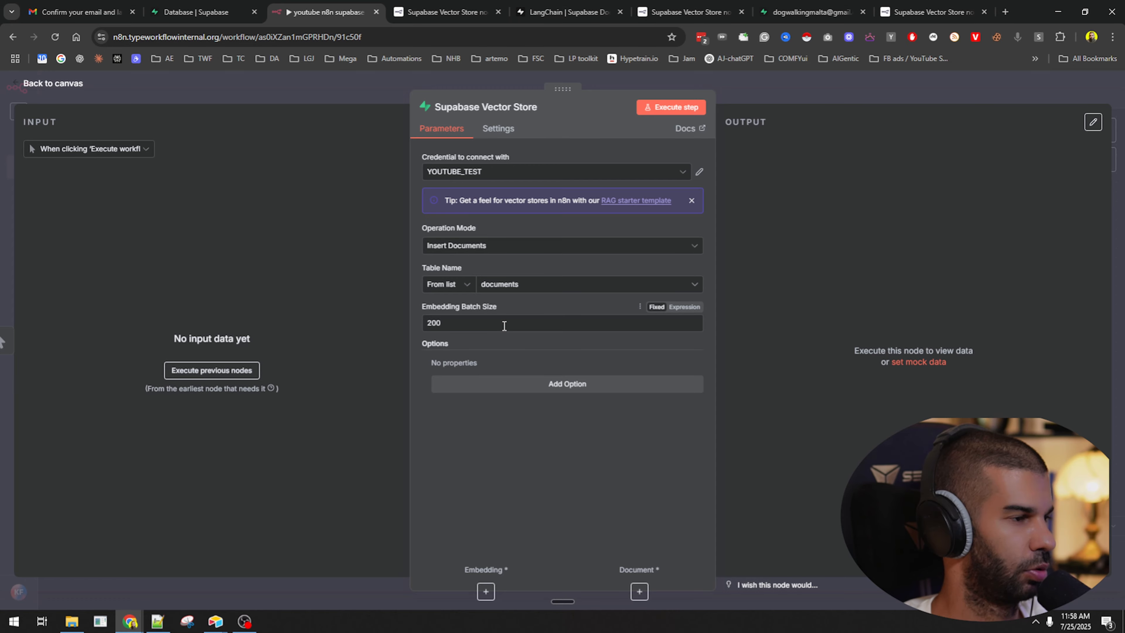
click(510, 385)
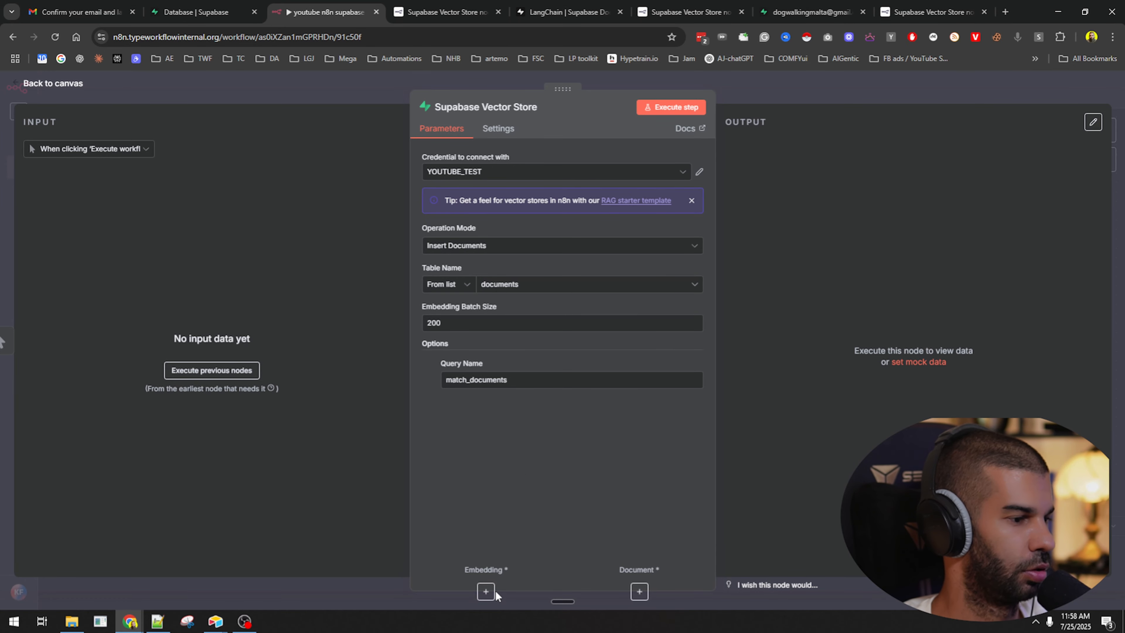
Attach an Embeddings OpenAI model and add its Dimensions option, leaving the size unset.
click(486, 591)
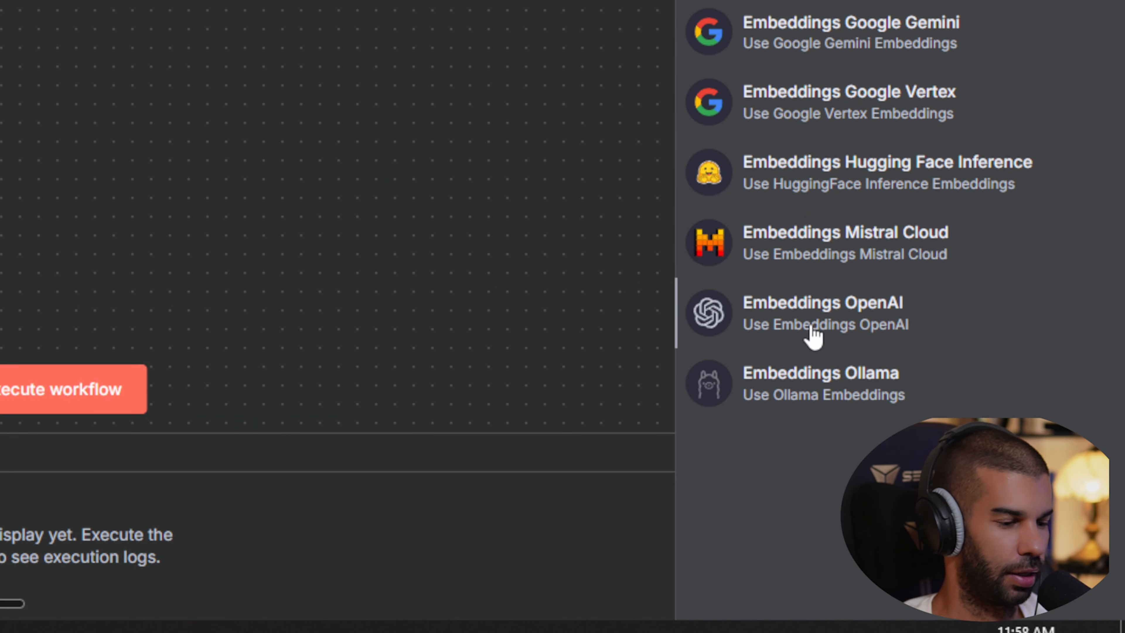
click(814, 330)
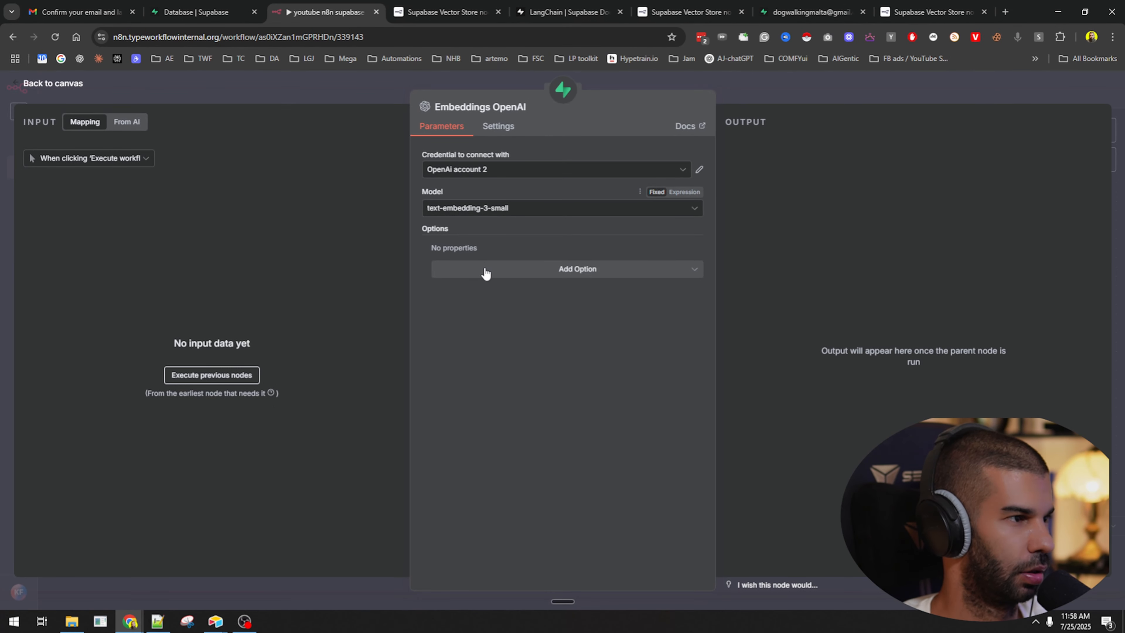
click(568, 435)
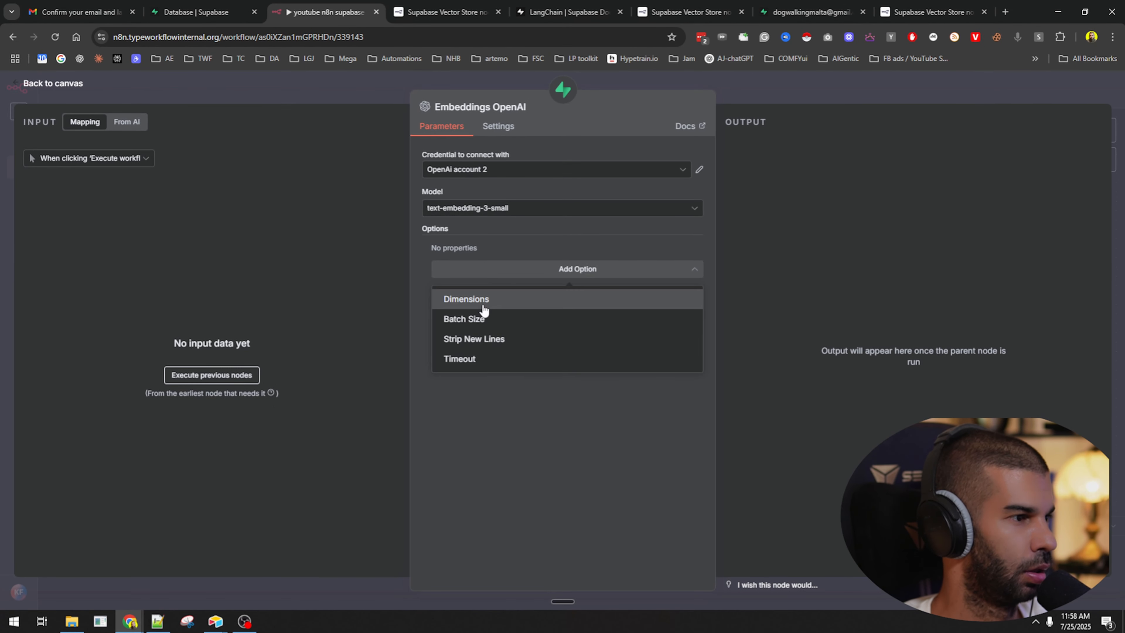
click(466, 301)
click(482, 268)
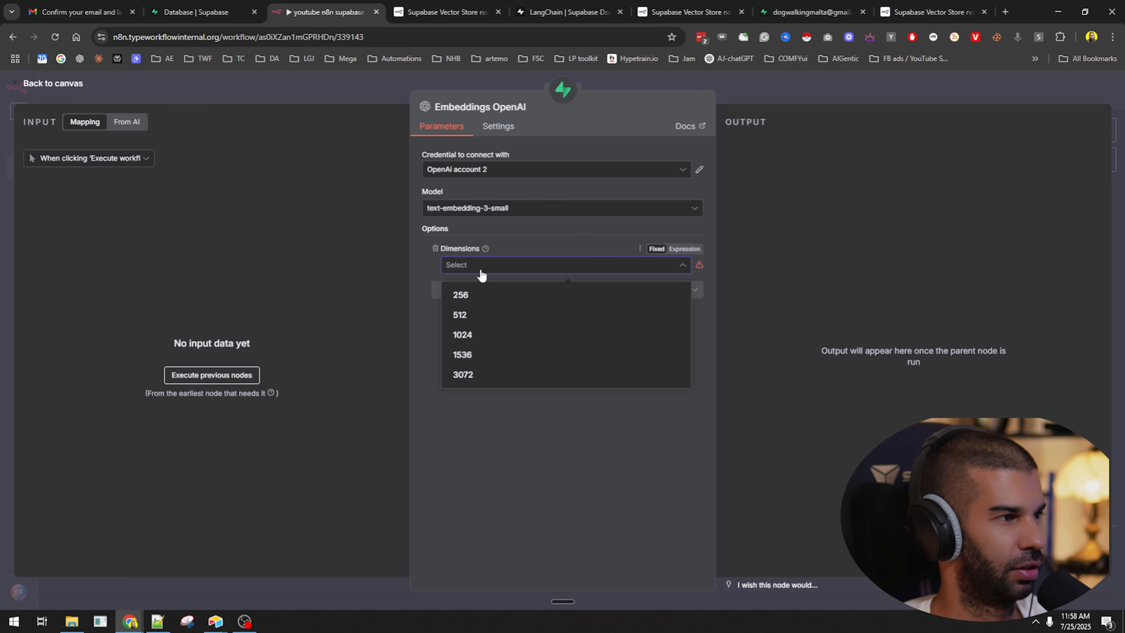
click(555, 247)
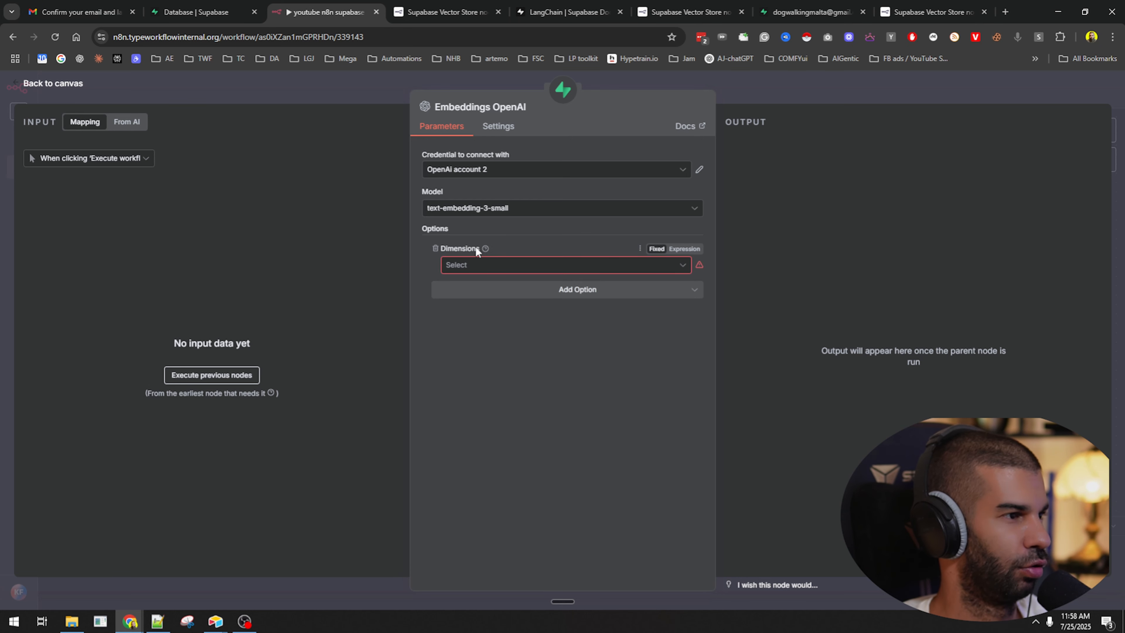
mouse_move(485, 248)
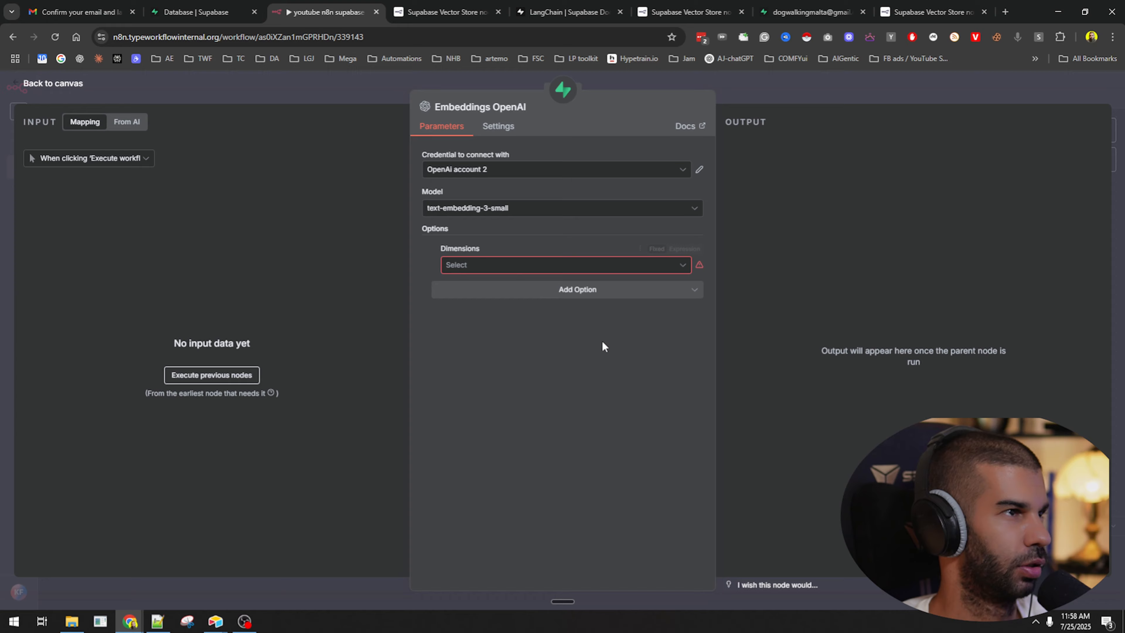
Find vector(1536) in the LangChain setup SQL, then reopen n8n's Dimensions size list.
click(420, 6)
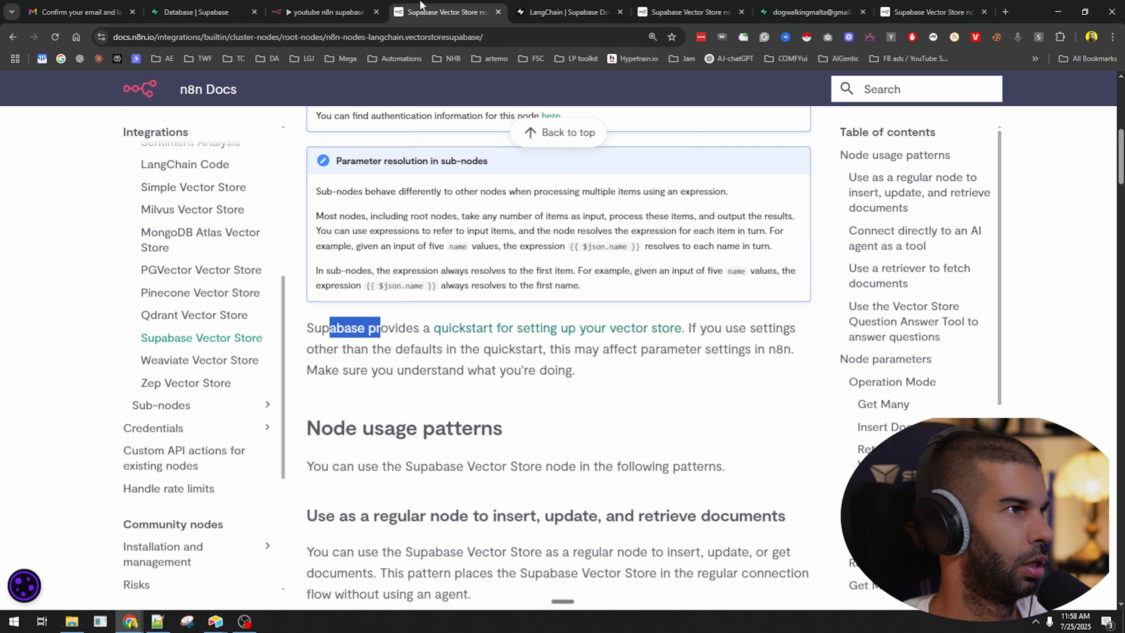
scroll(523, 287, up, 8)
scroll(488, 266, down, 16)
click(547, 18)
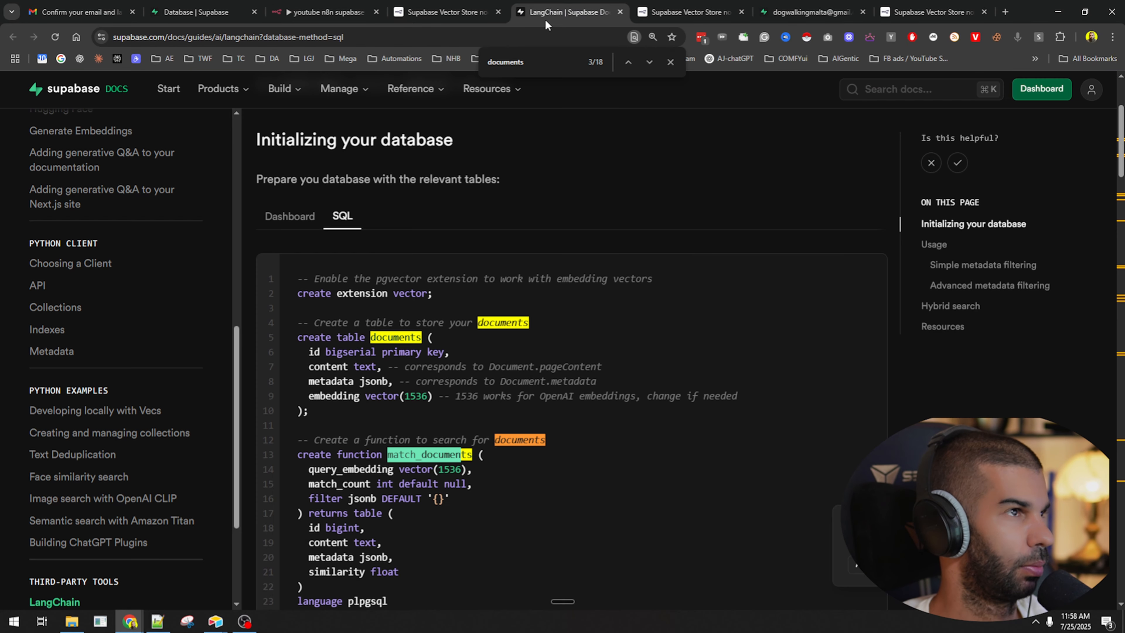
scroll(275, 203, down, 2)
scroll(269, 201, down, 3)
scroll(487, 248, down, 1)
scroll(493, 247, up, 1)
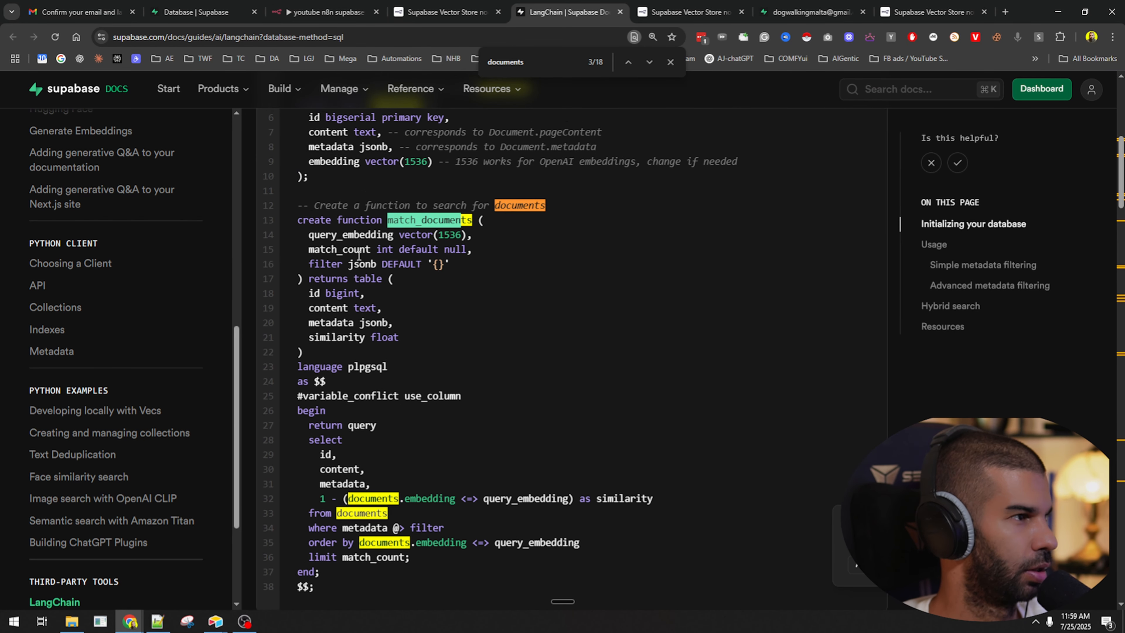
drag(475, 235, 450, 235)
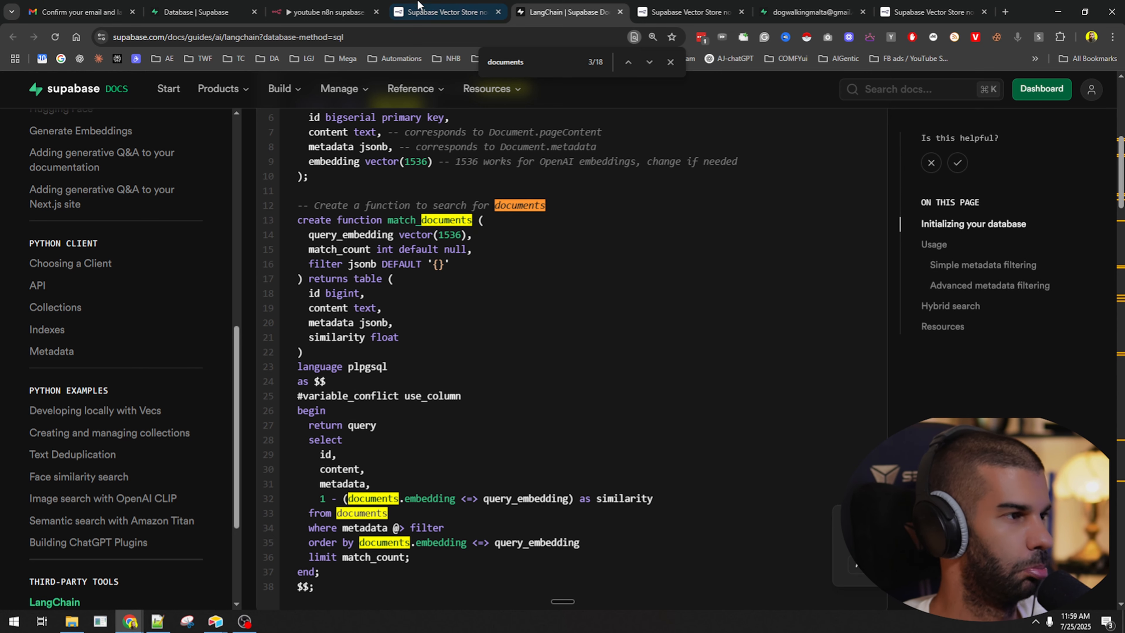
click(448, 12)
click(326, 12)
click(487, 265)
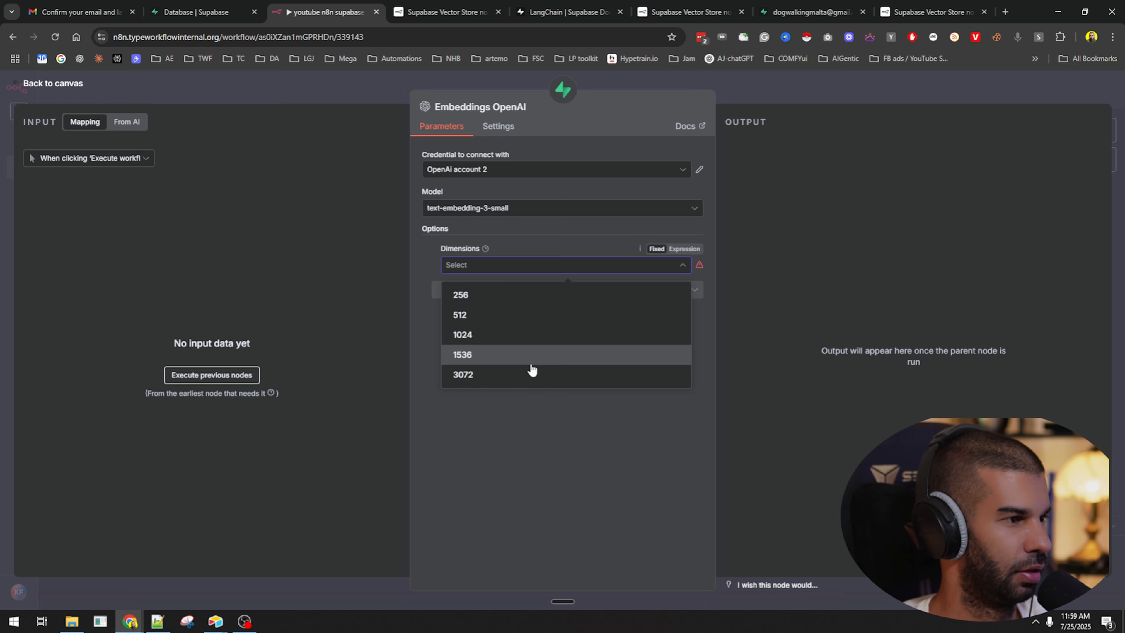
Remove the unset Dimensions option from Embeddings OpenAI and return to the canvas.
click(526, 430)
click(491, 267)
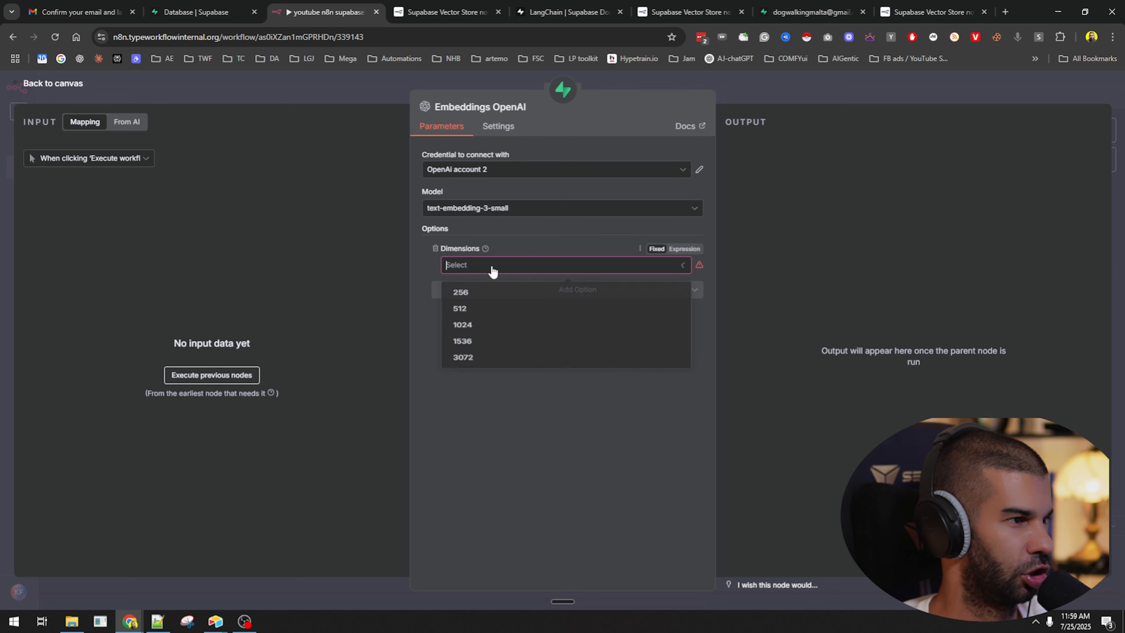
click(531, 410)
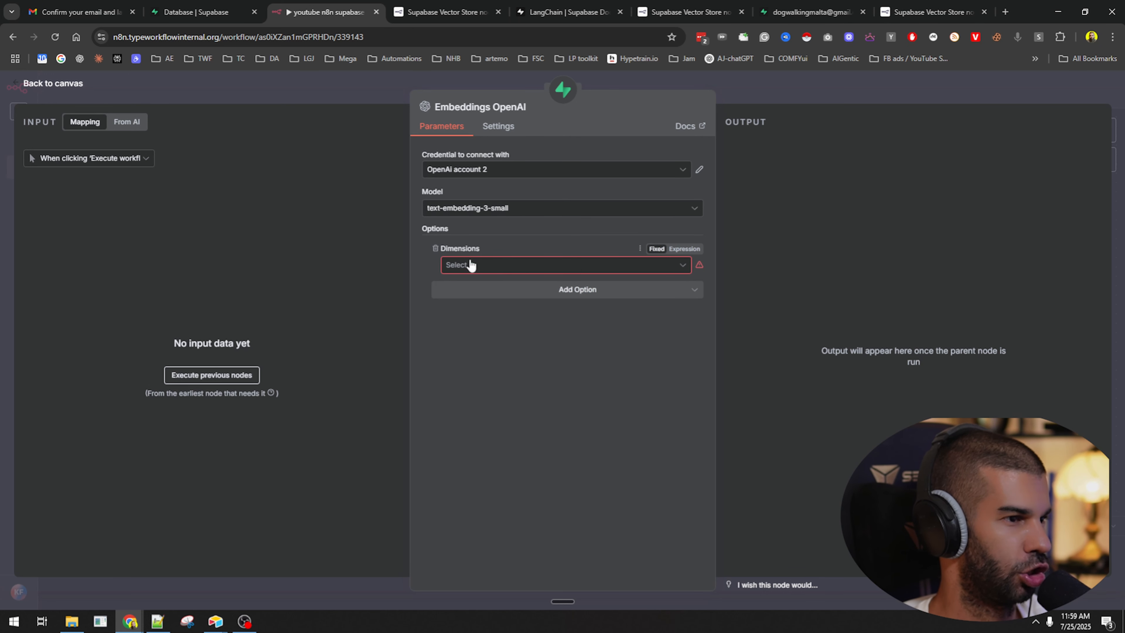
click(436, 249)
click(898, 91)
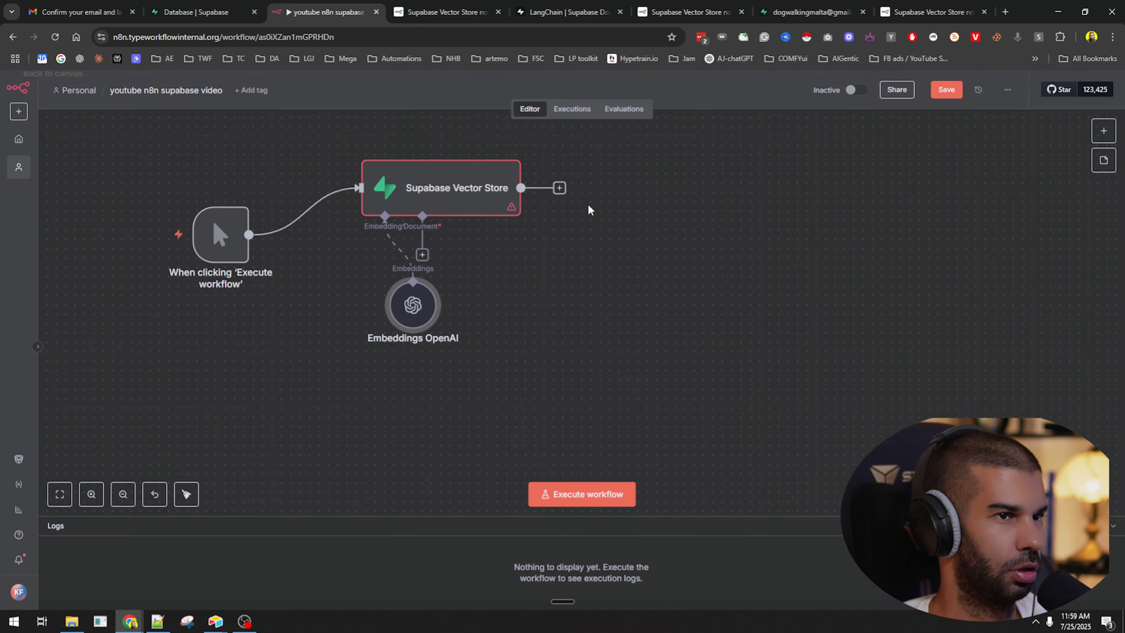
Rearrange the canvas, placing Embeddings OpenAI beneath the Supabase Vector Store.
drag(392, 311, 260, 329)
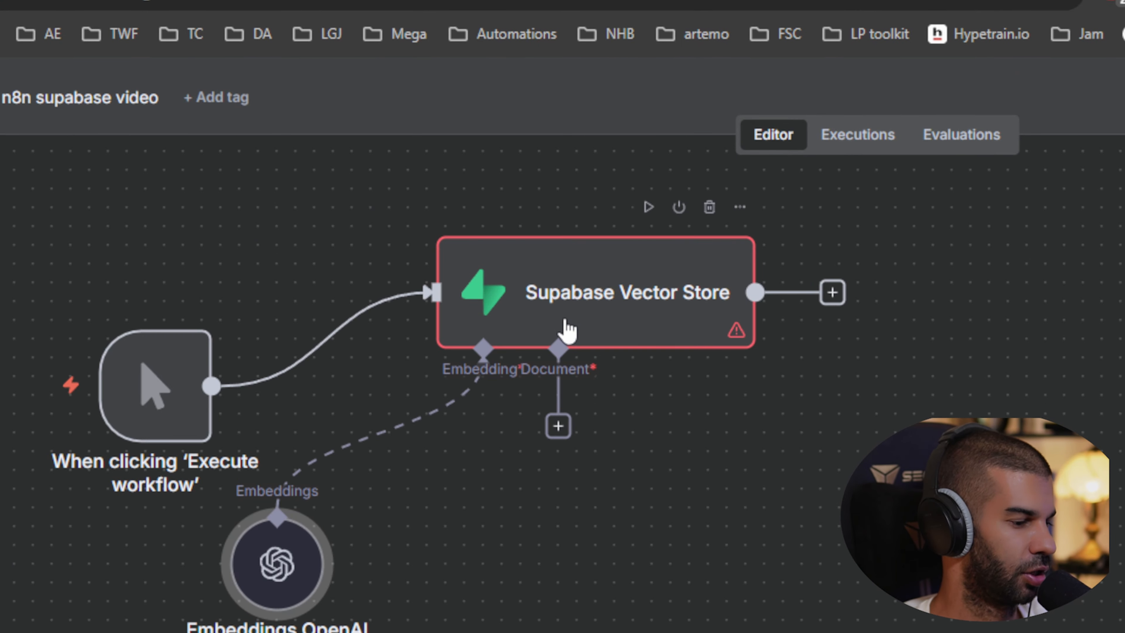
click(551, 417)
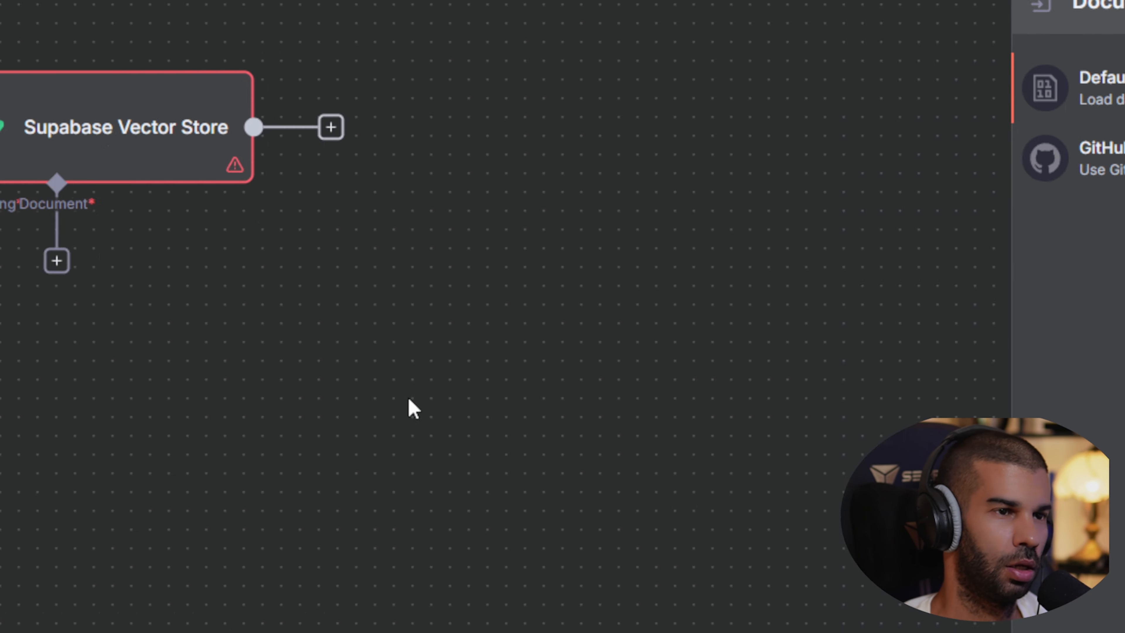
click(75, 579)
mouse_move(559, 286)
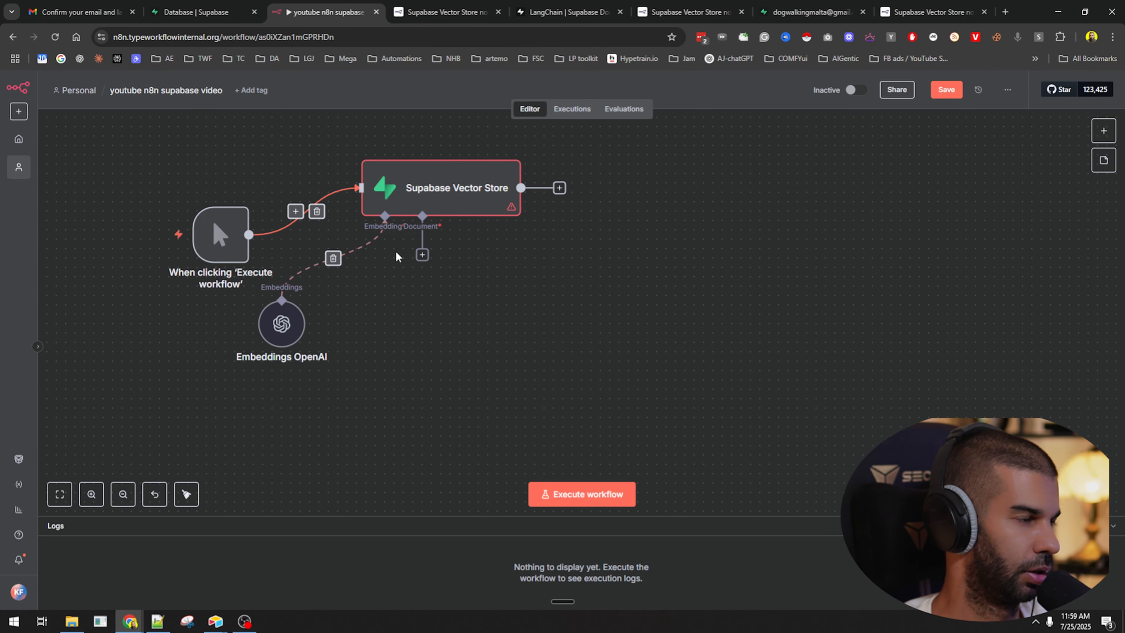
drag(427, 189, 549, 225)
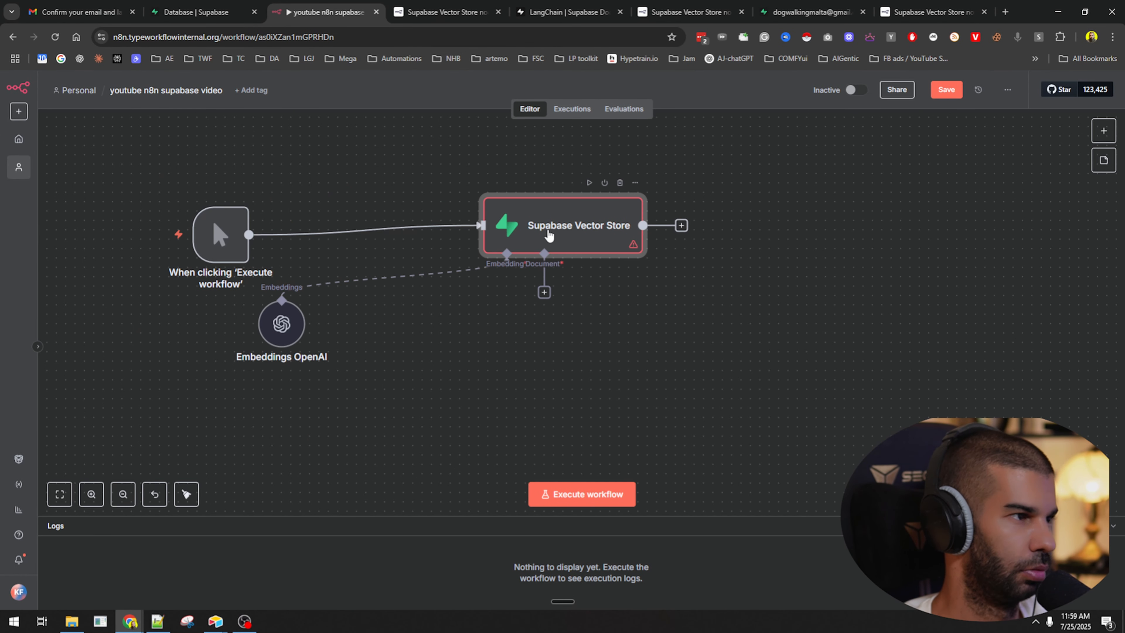
drag(295, 337, 472, 384)
Go to Google Drive in a new browser tab.
key(ctrl+t)
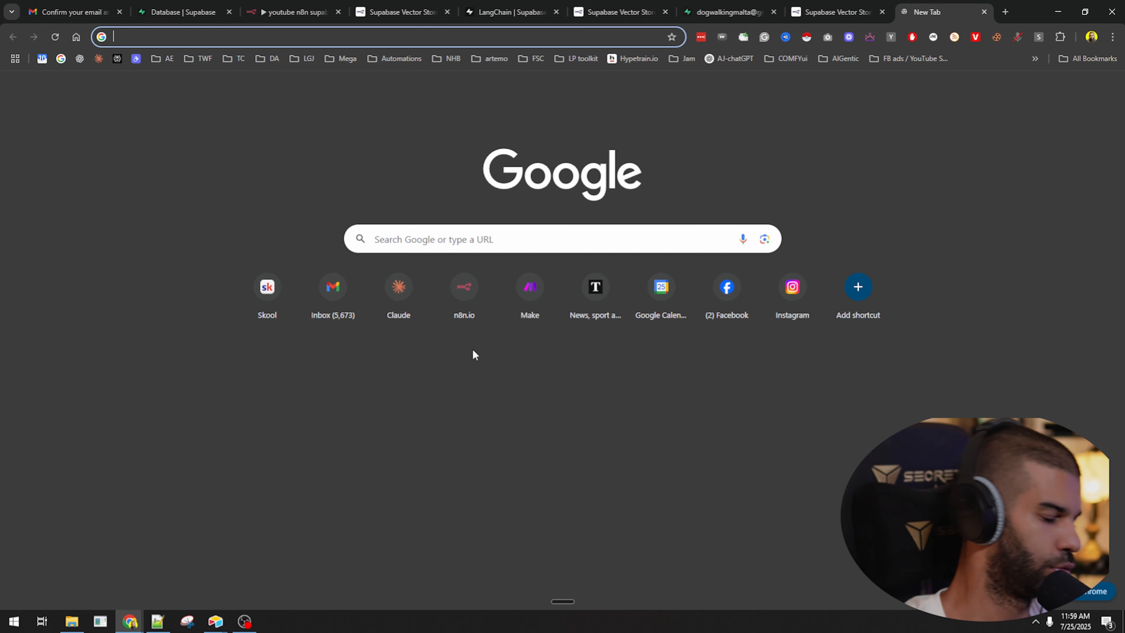
text(dri)
key(Return)
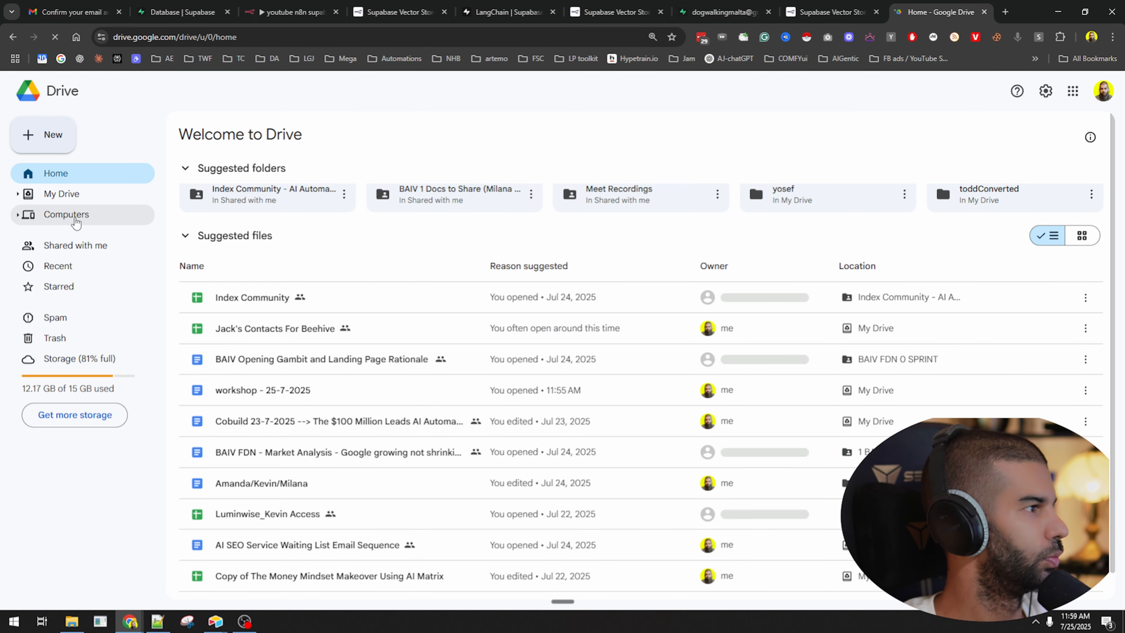
Create the youtube_supabase_test folder in My Drive and open it.
click(49, 144)
click(62, 132)
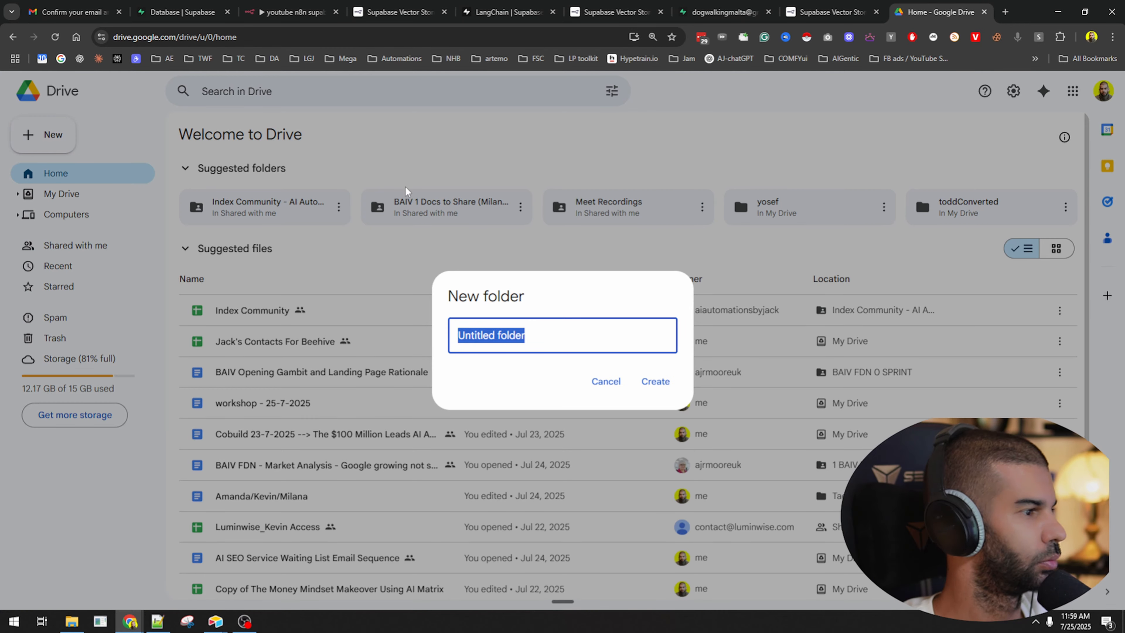
text(youtube_supabase)
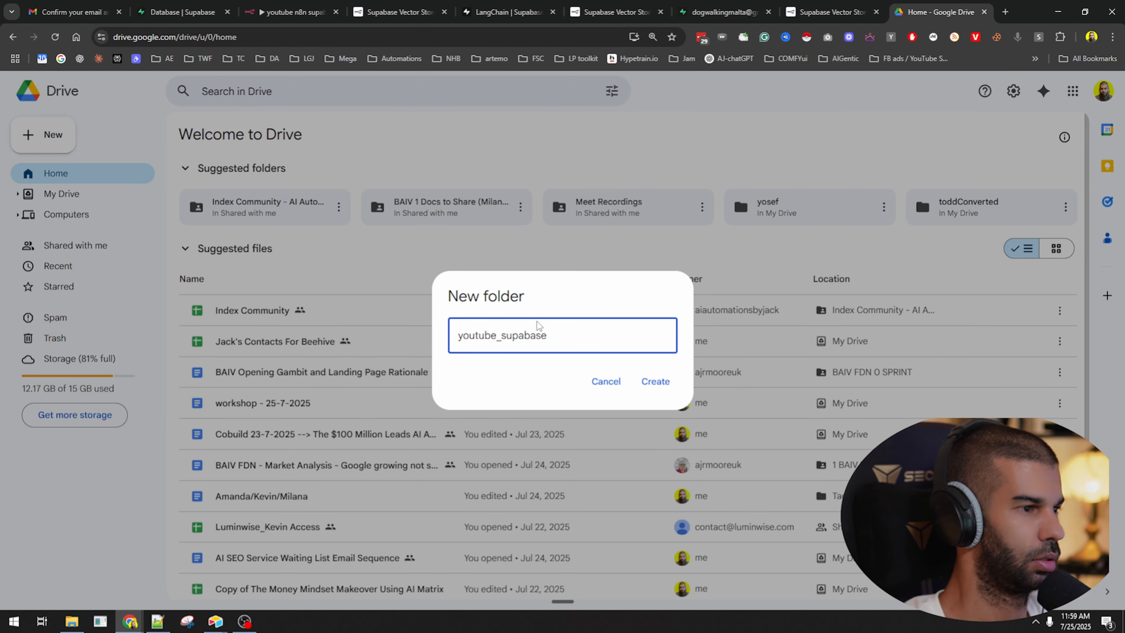
key(Return)
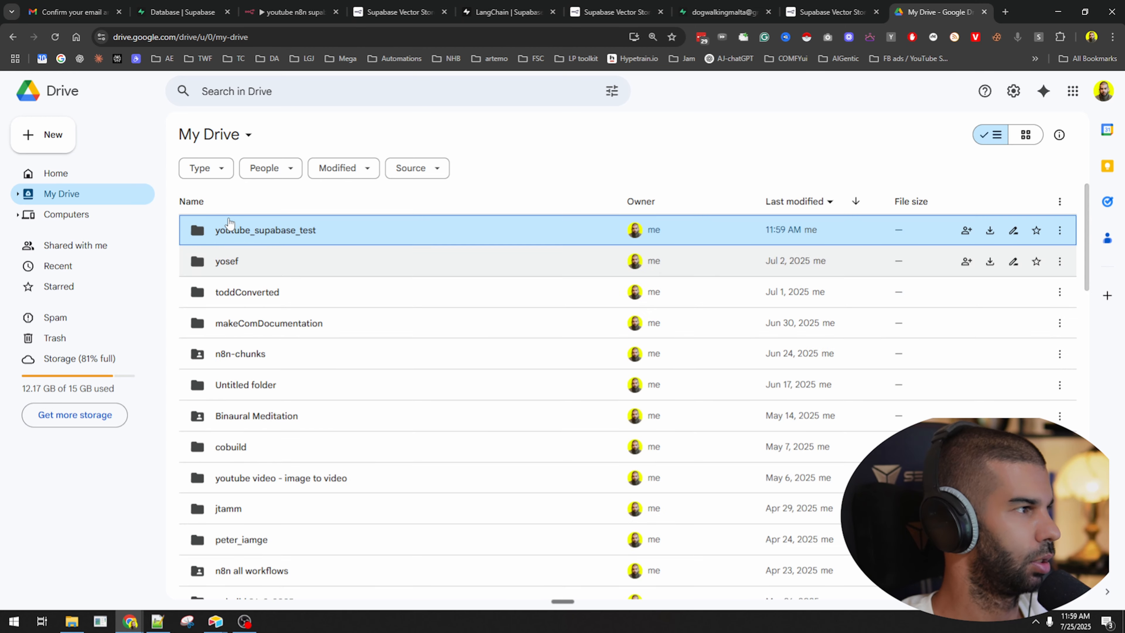
double_click(229, 227)
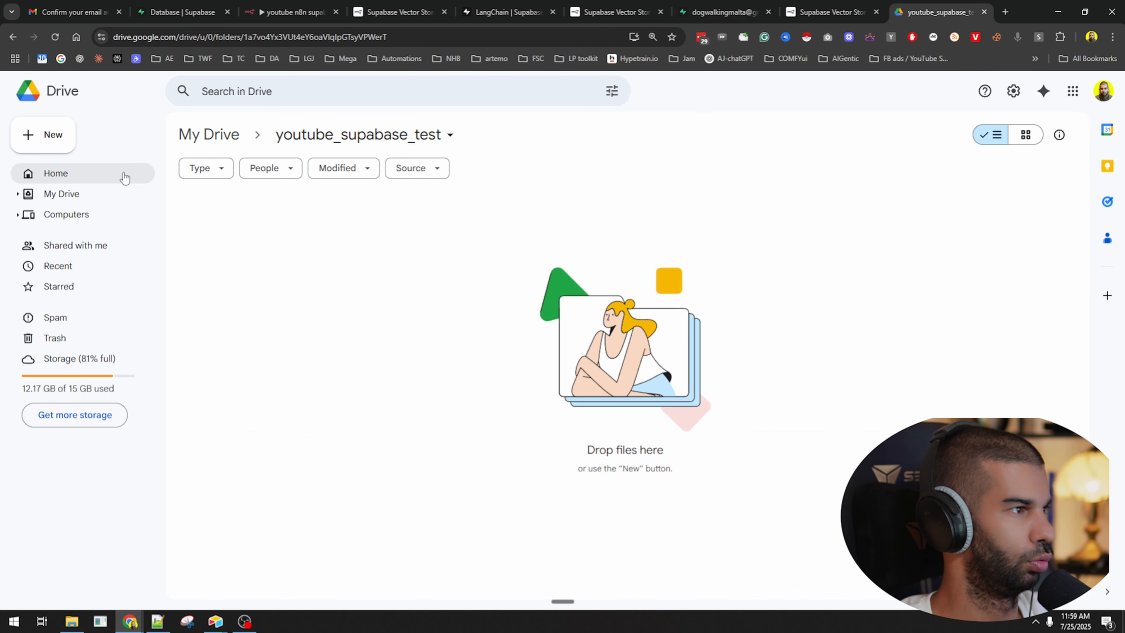
click(51, 138)
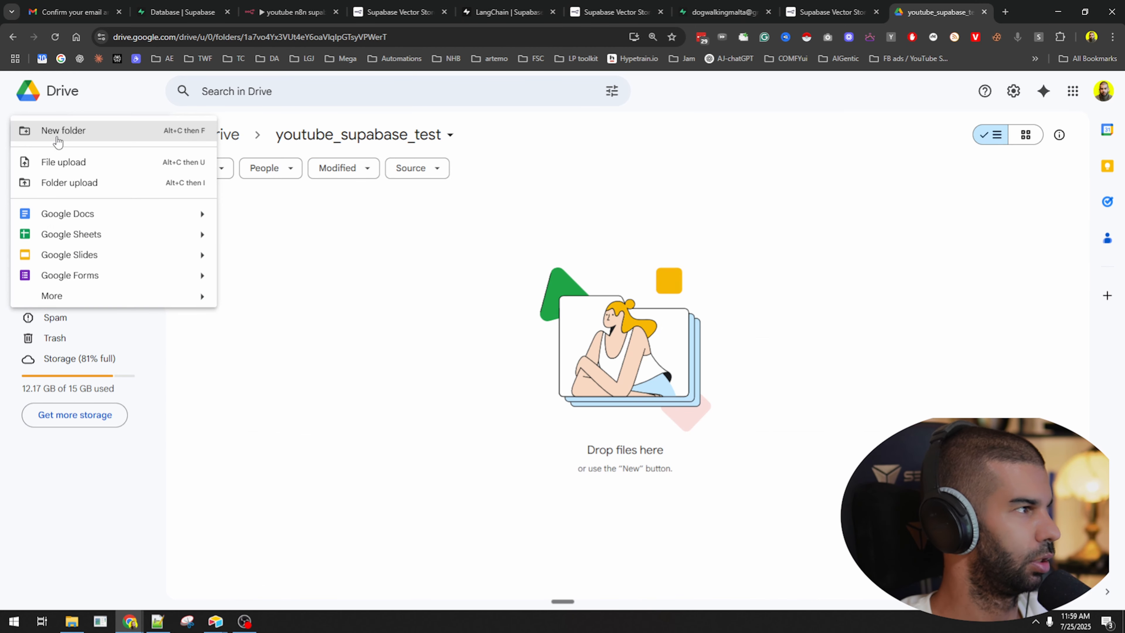
Add the new folders toAdd, added and delete one after another in youtube_supabase_test.
click(81, 142)
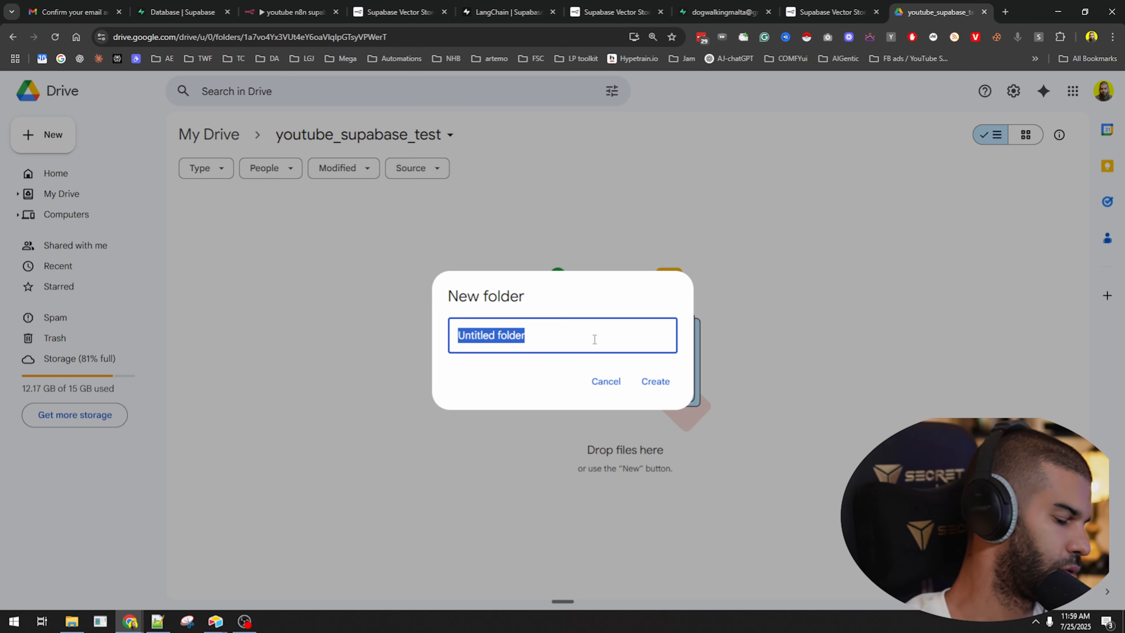
text(toAdd)
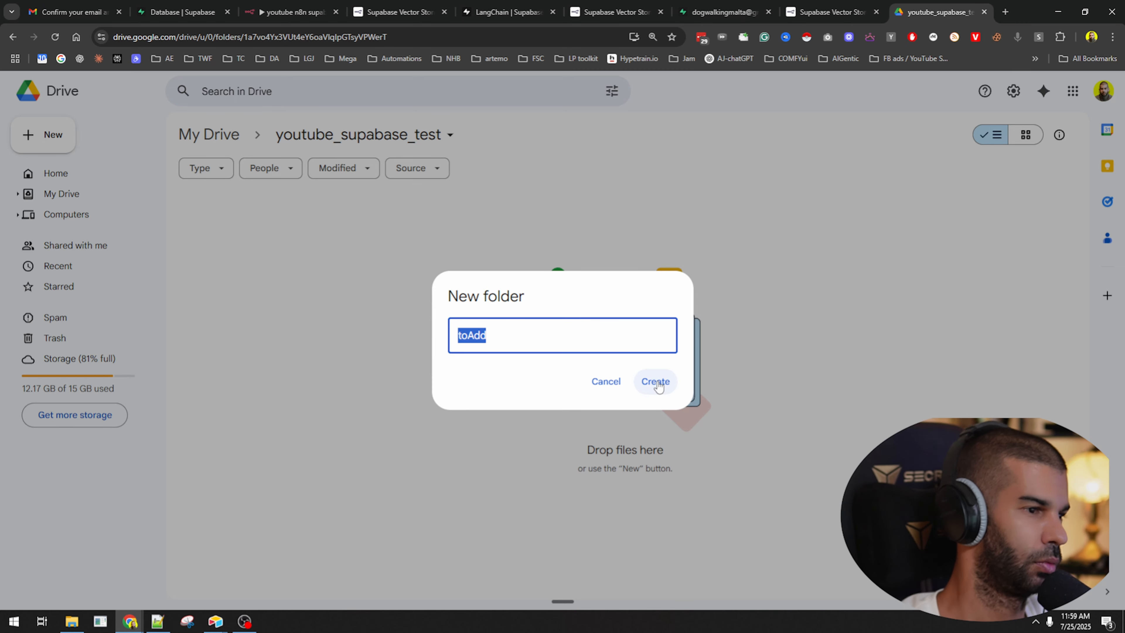
click(655, 382)
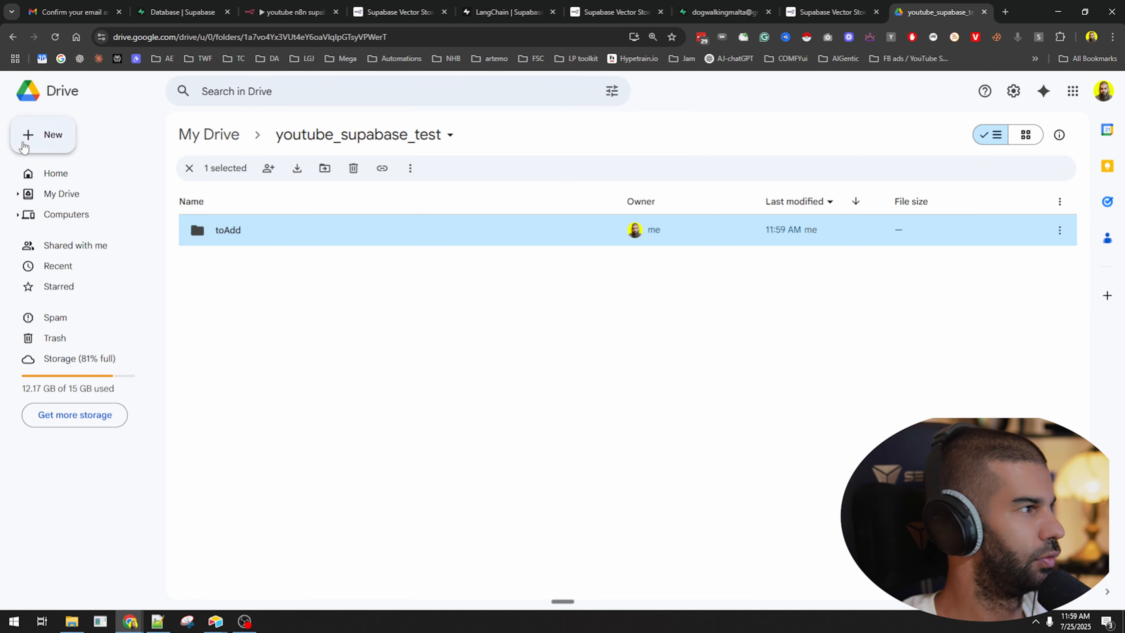
click(44, 134)
click(88, 134)
text(added)
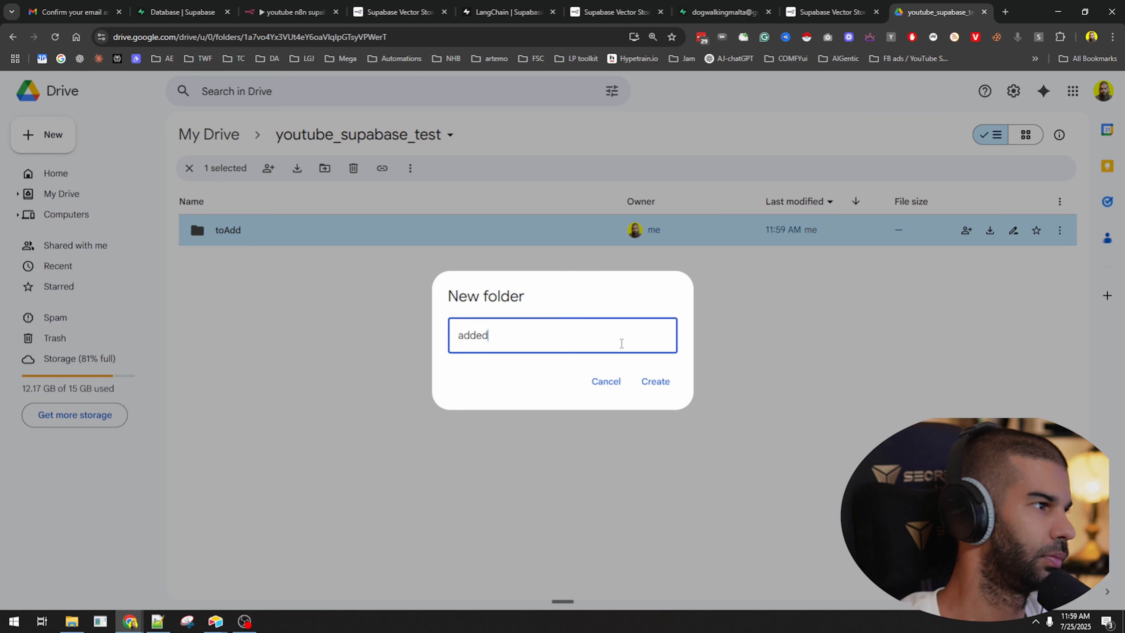
click(655, 382)
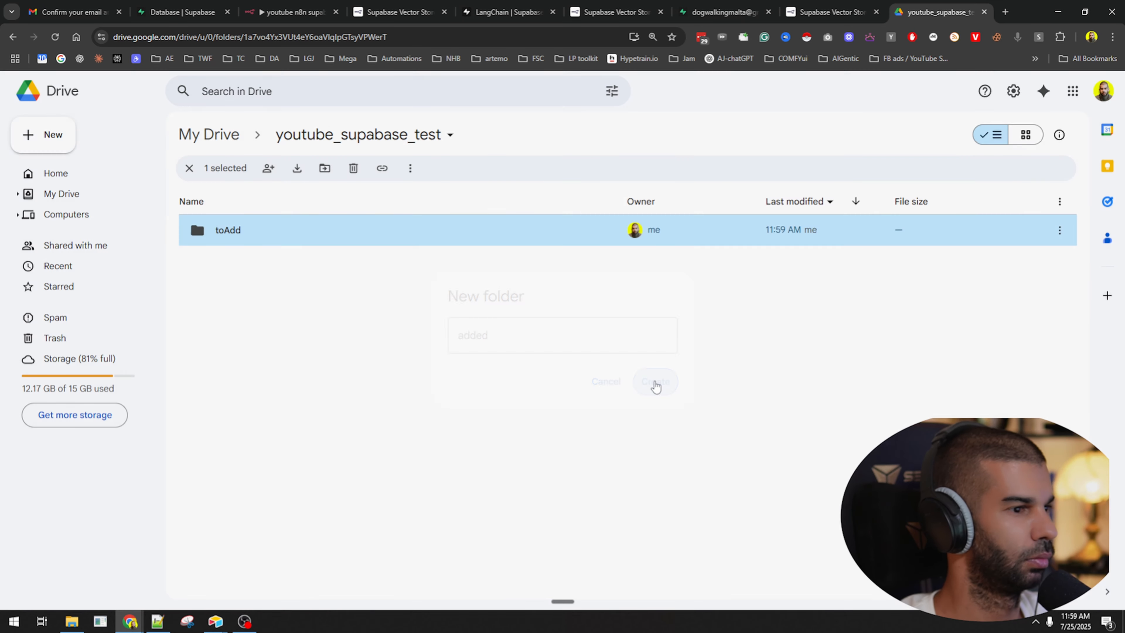
click(67, 137)
click(91, 138)
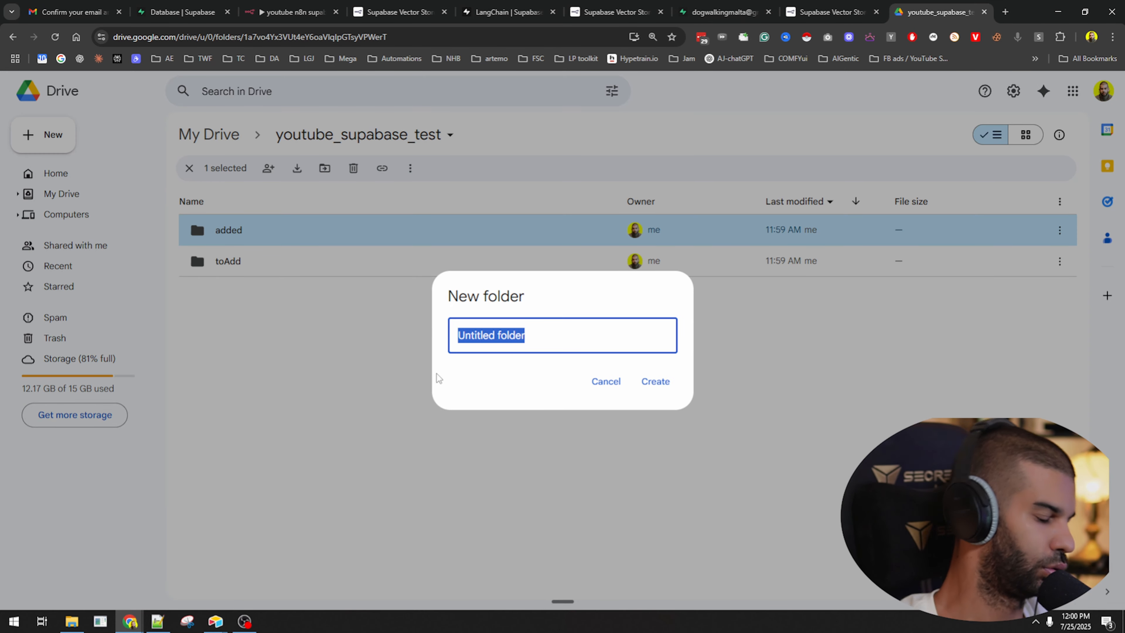
text(delete)
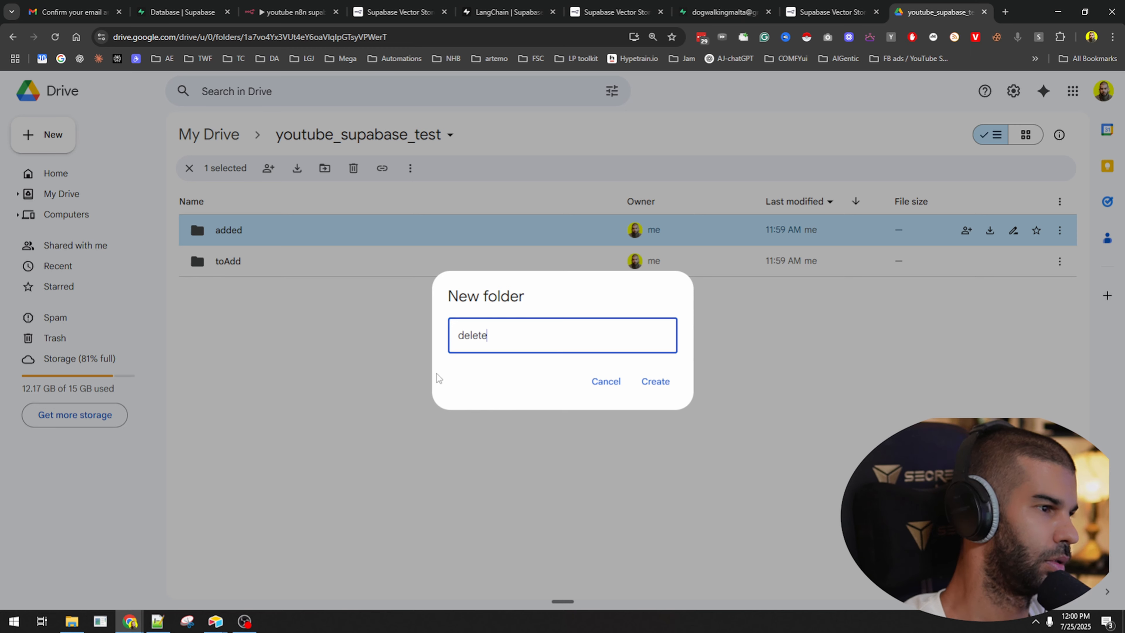
click(655, 381)
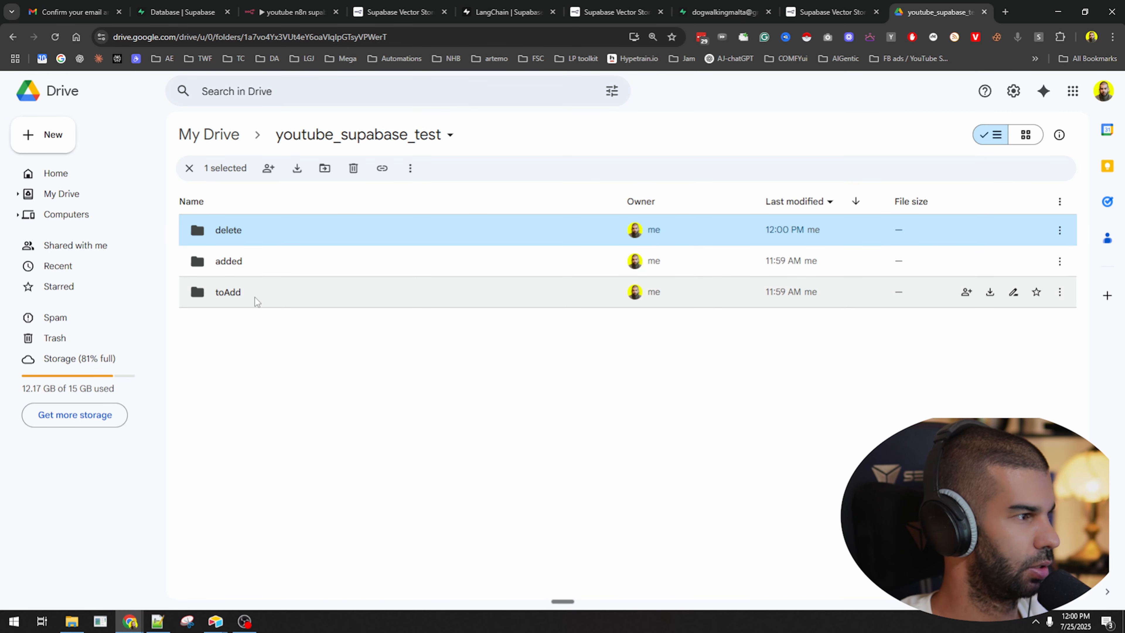
Prefix the folders with 1-, 2- and 3- so they read 1-toAdd, 2-added, 3-delete.
click(244, 294)
key(n)
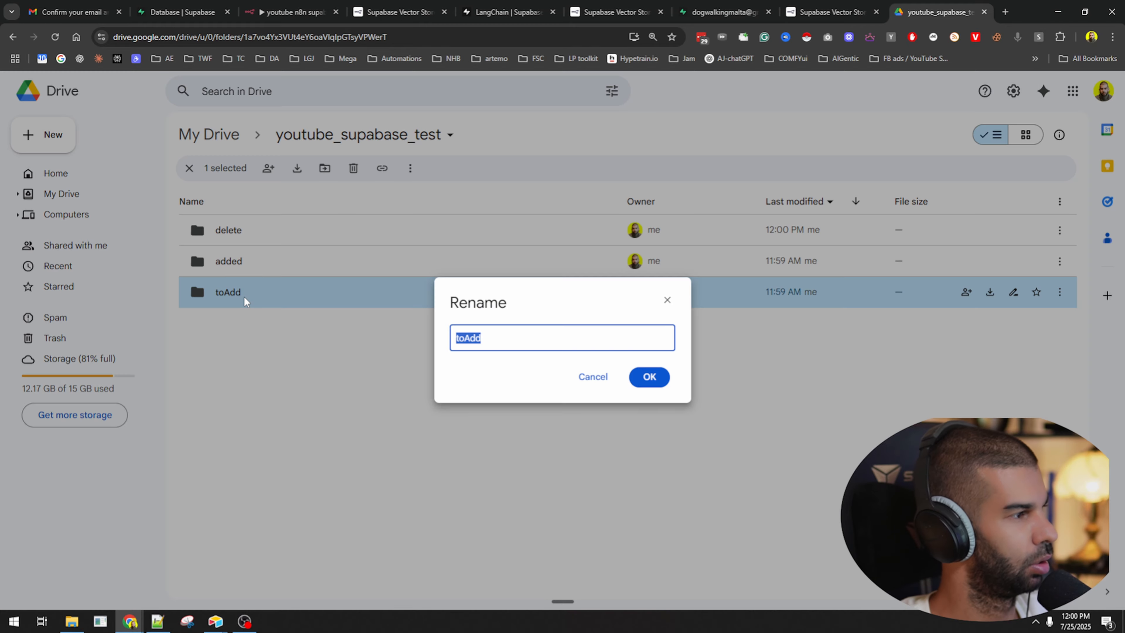
key(Home)
text(1-)
key(Return)
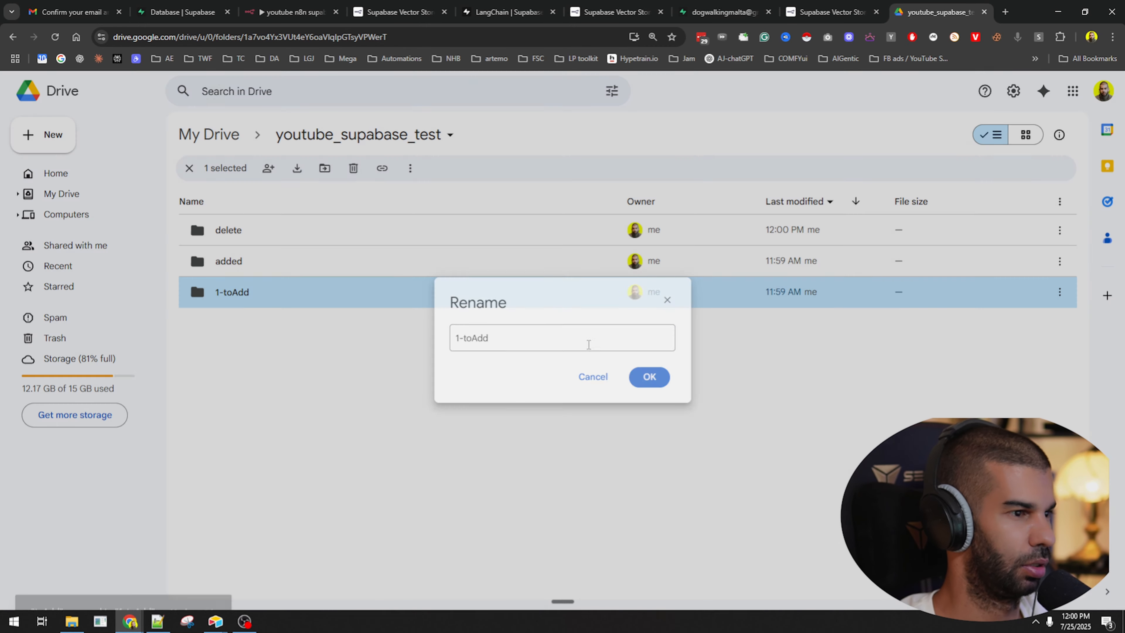
click(288, 266)
key(n)
key(Home)
text(2-)
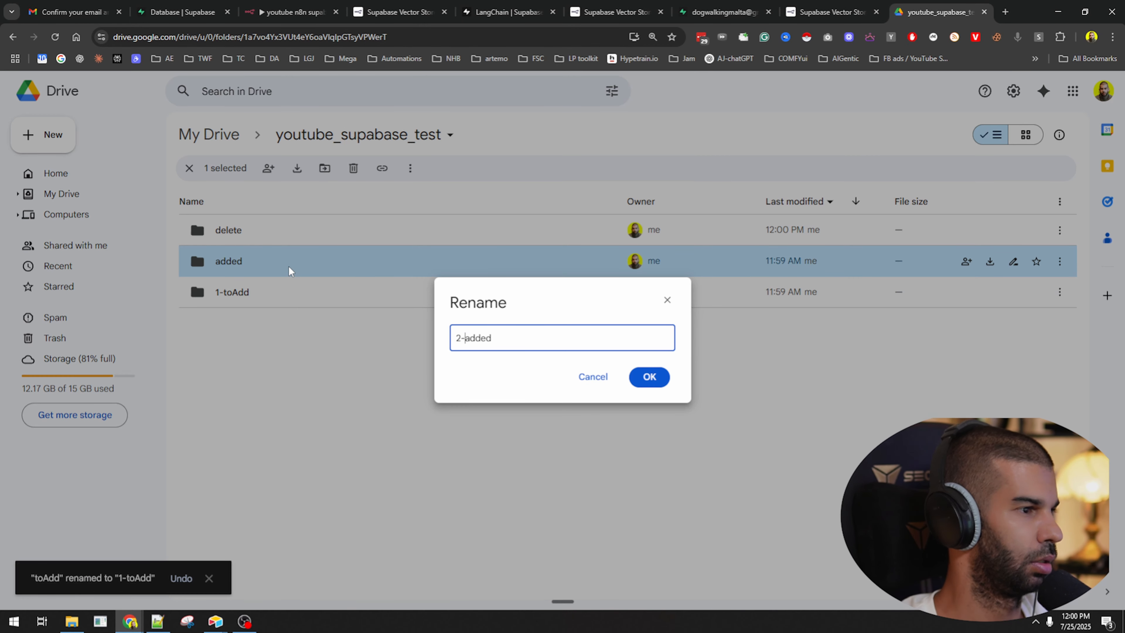
click(645, 375)
click(325, 222)
key(n)
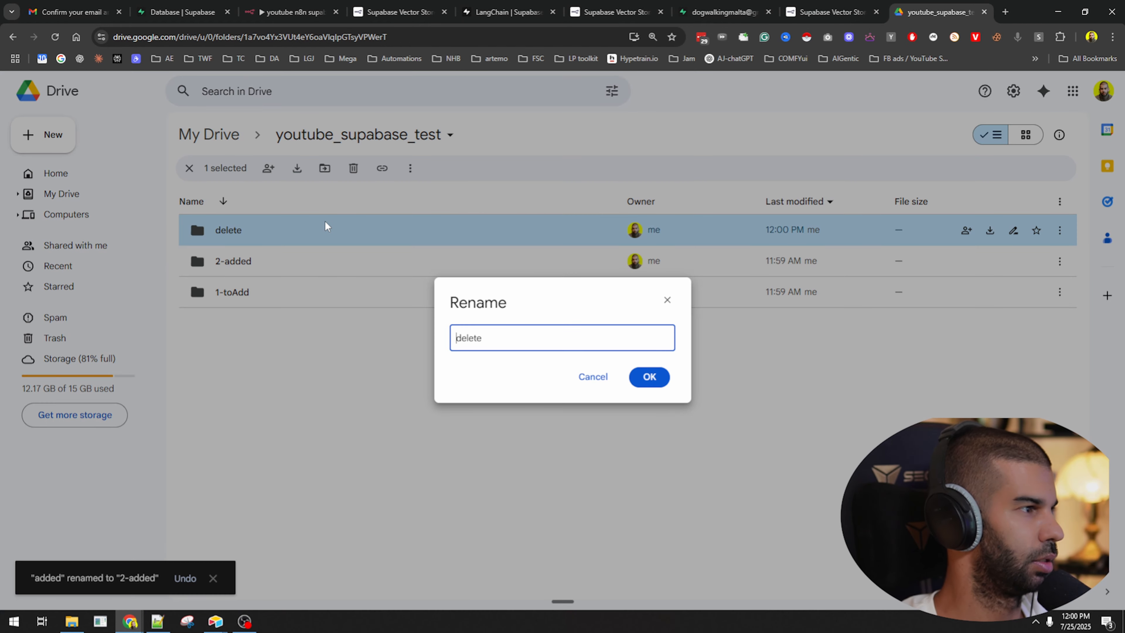
key(Home)
text(3-)
click(648, 377)
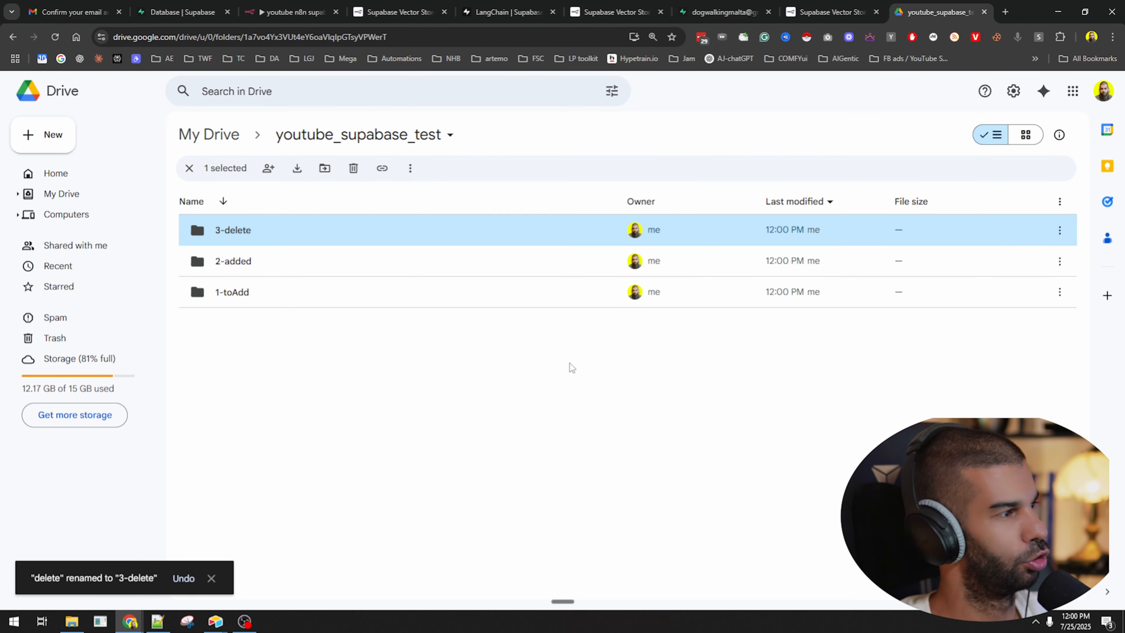
Point out the 1-toAdd, 2-added and 3-delete folders in turn to show the ordered layout.
click(485, 379)
click(319, 297)
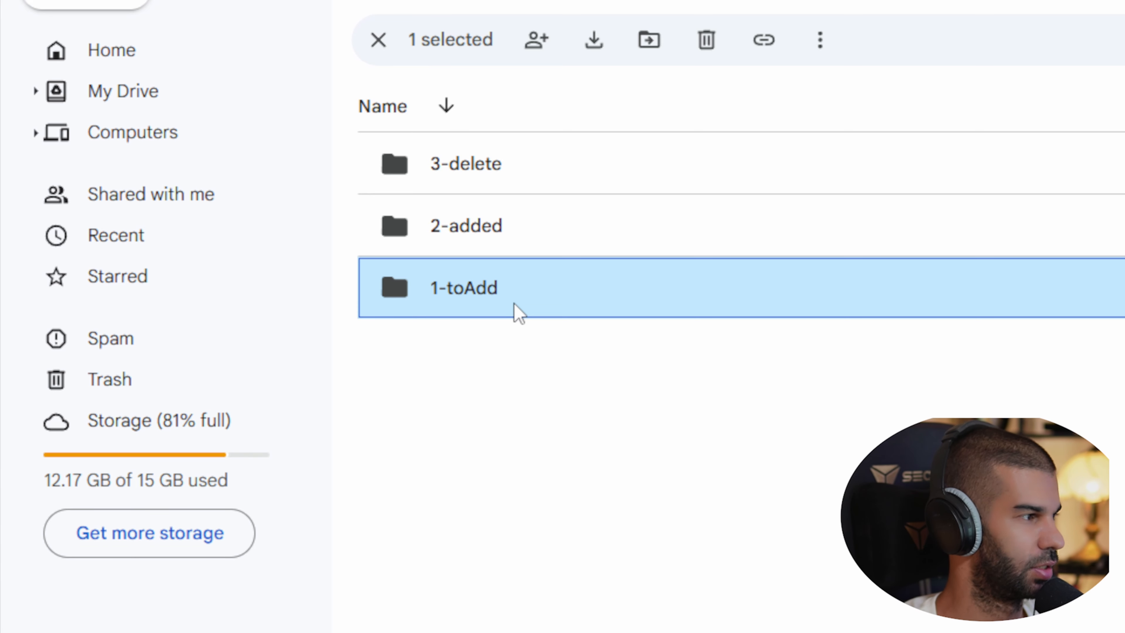
click(502, 230)
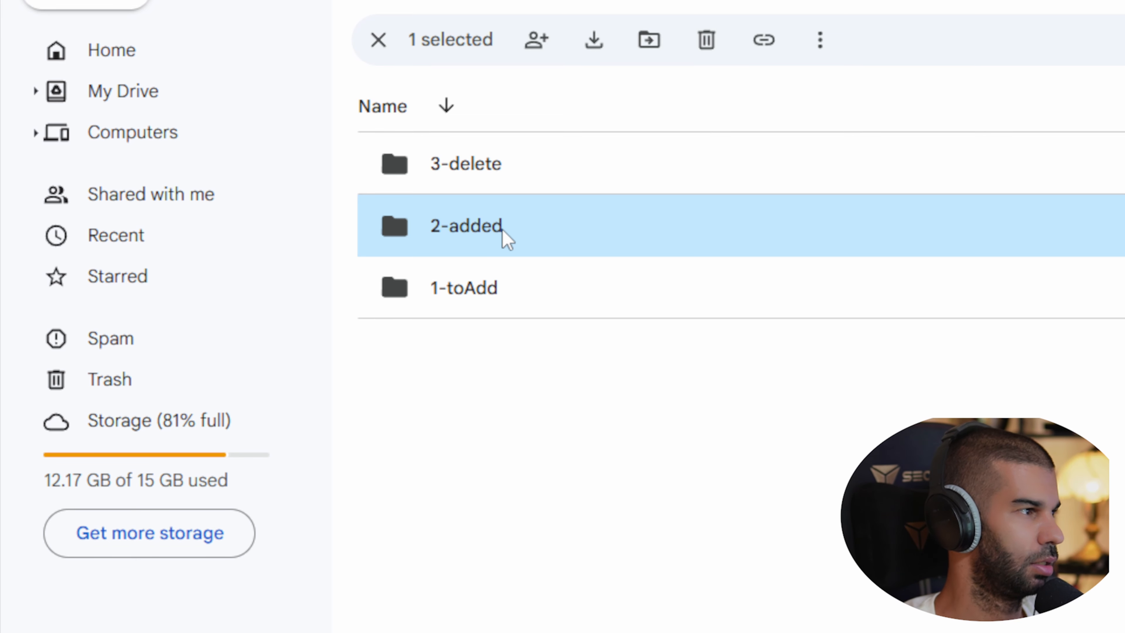
click(463, 174)
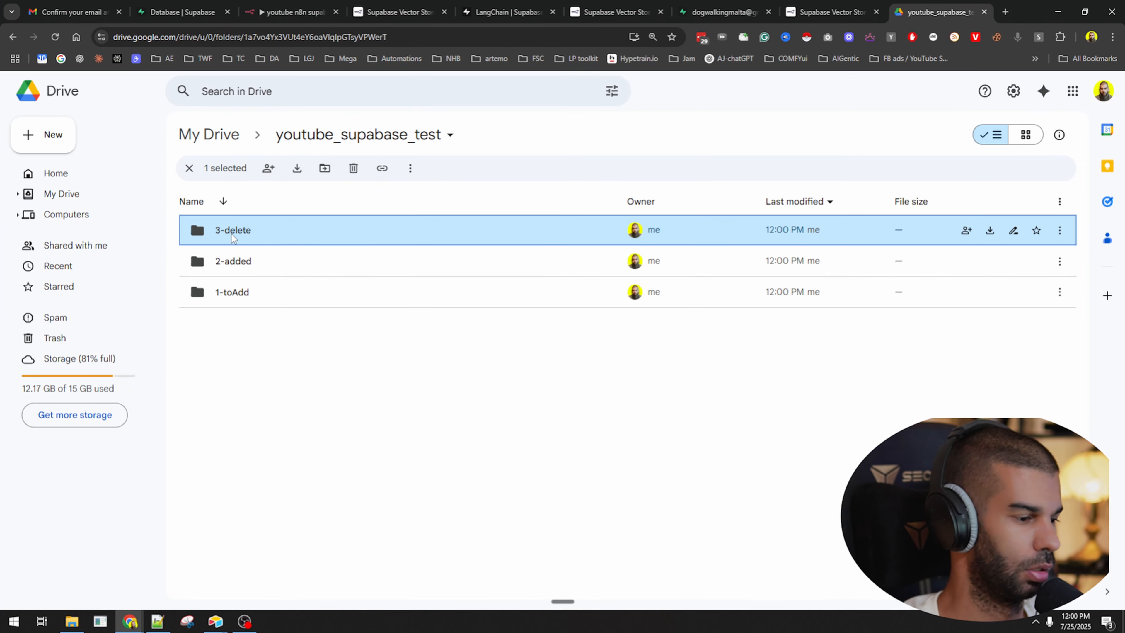
click(379, 462)
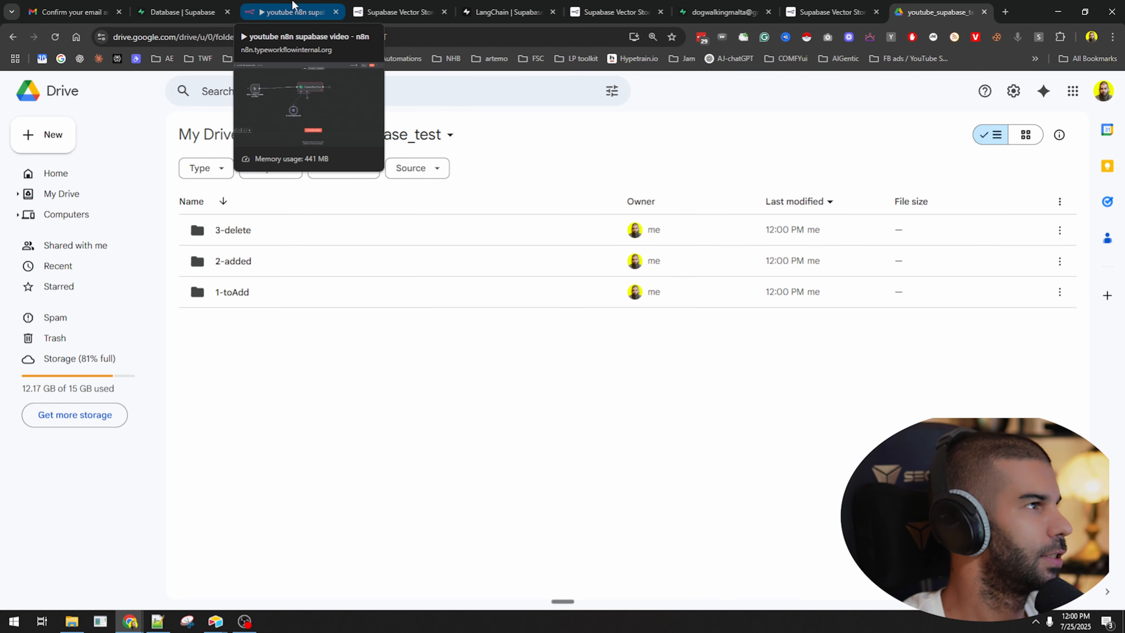
Move the manual trigger and Supabase Vector Store nodes up and left to make room.
click(273, 4)
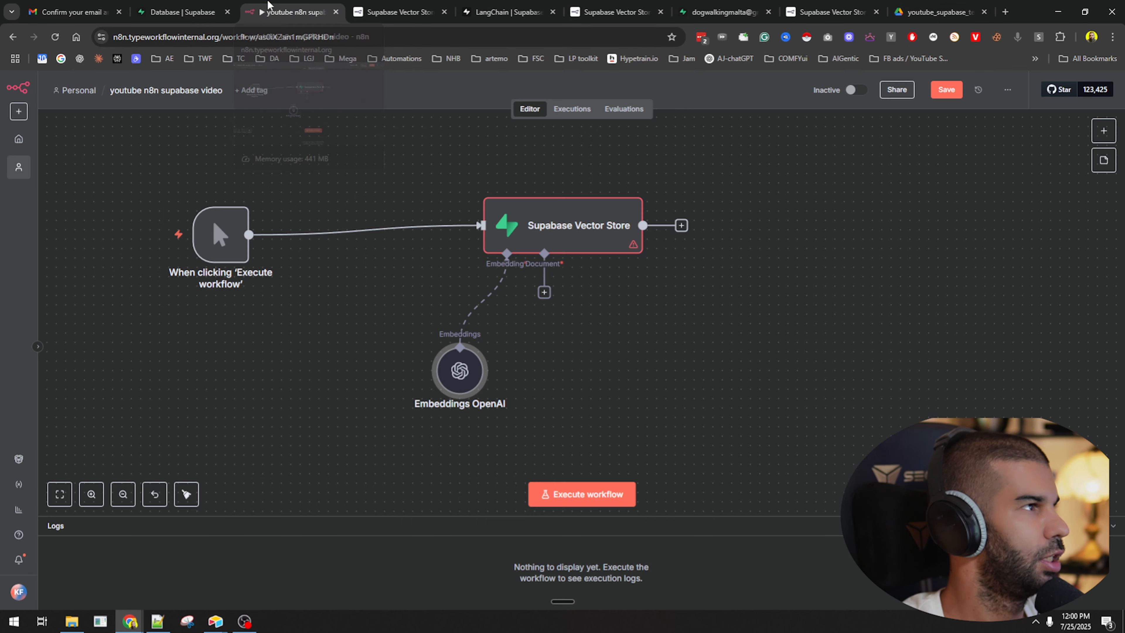
drag(228, 305, 189, 268)
drag(513, 245, 475, 227)
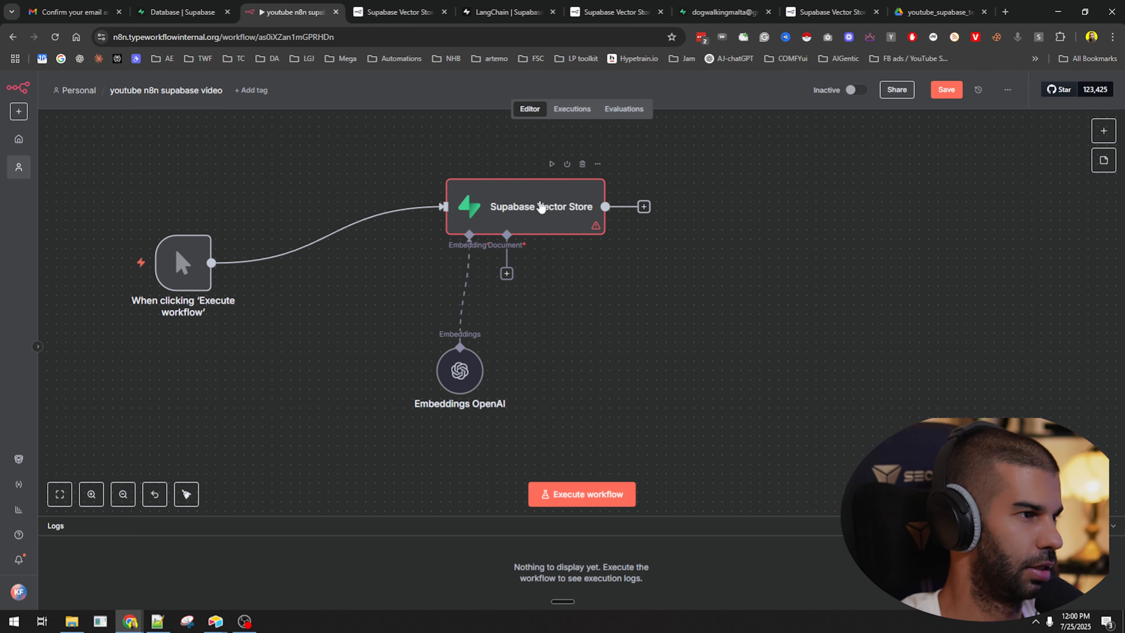
Insert an Edit Fields (Set) node between the trigger and vector store and add a field.
click(319, 235)
text(set)
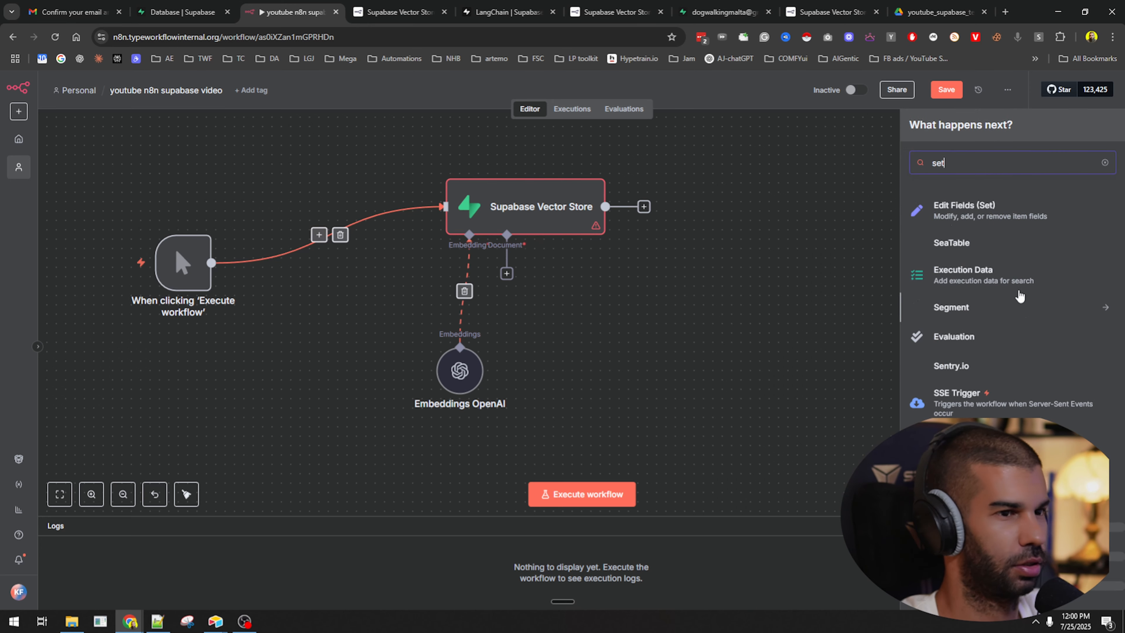
key(Return)
click(564, 258)
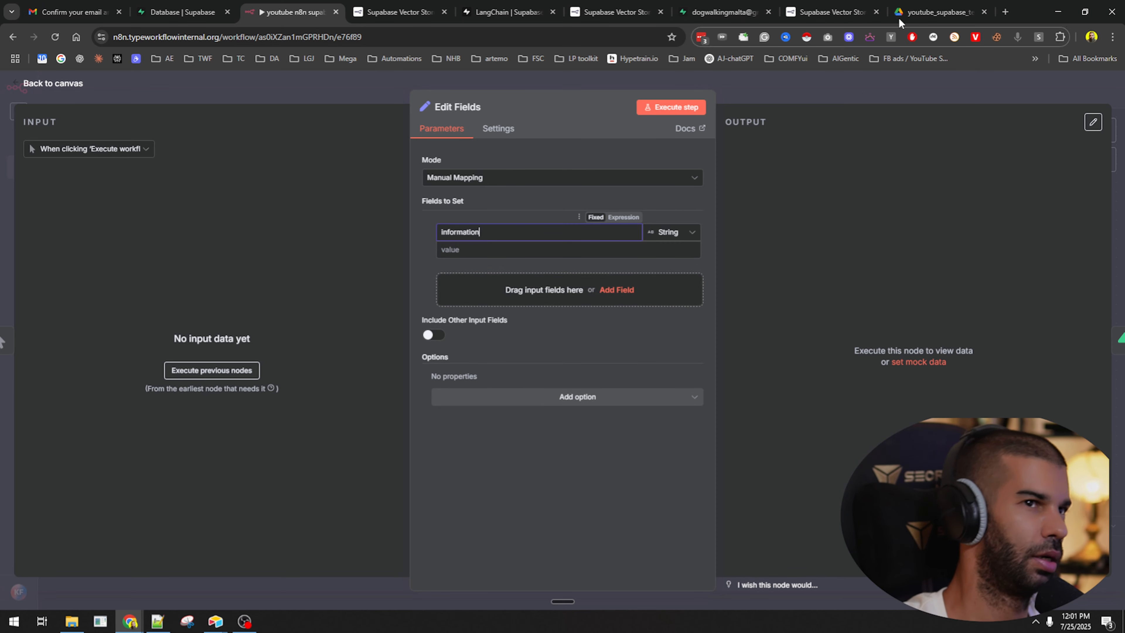
click(1006, 12)
Go to Claude and send the prompt 'Create a quick article about dog training.'.
text(c)
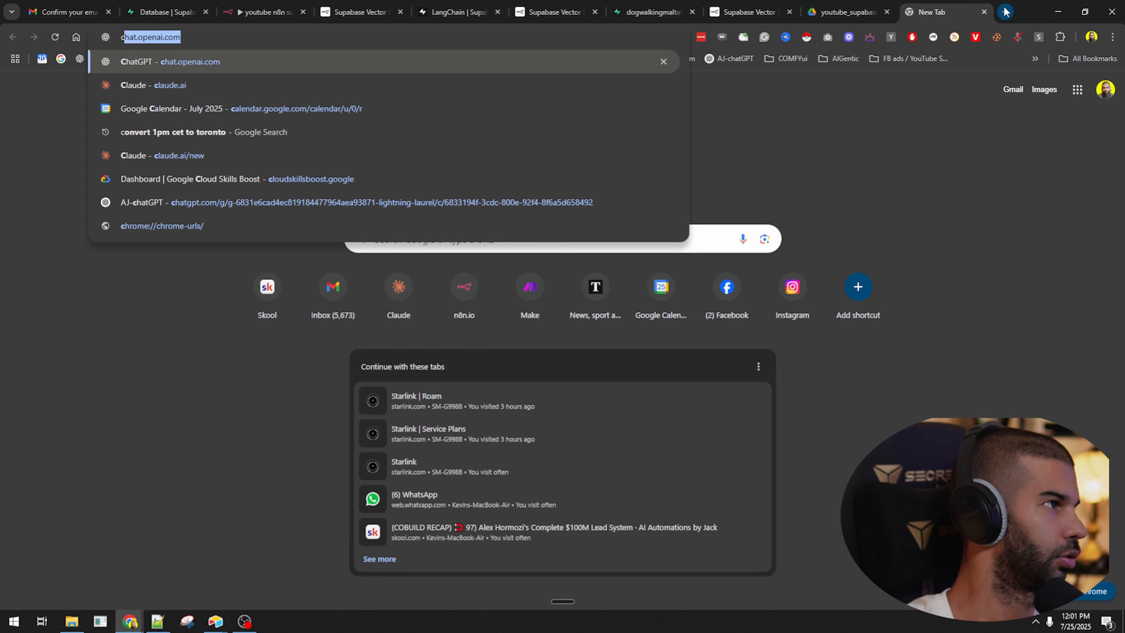
text(la)
key(Return)
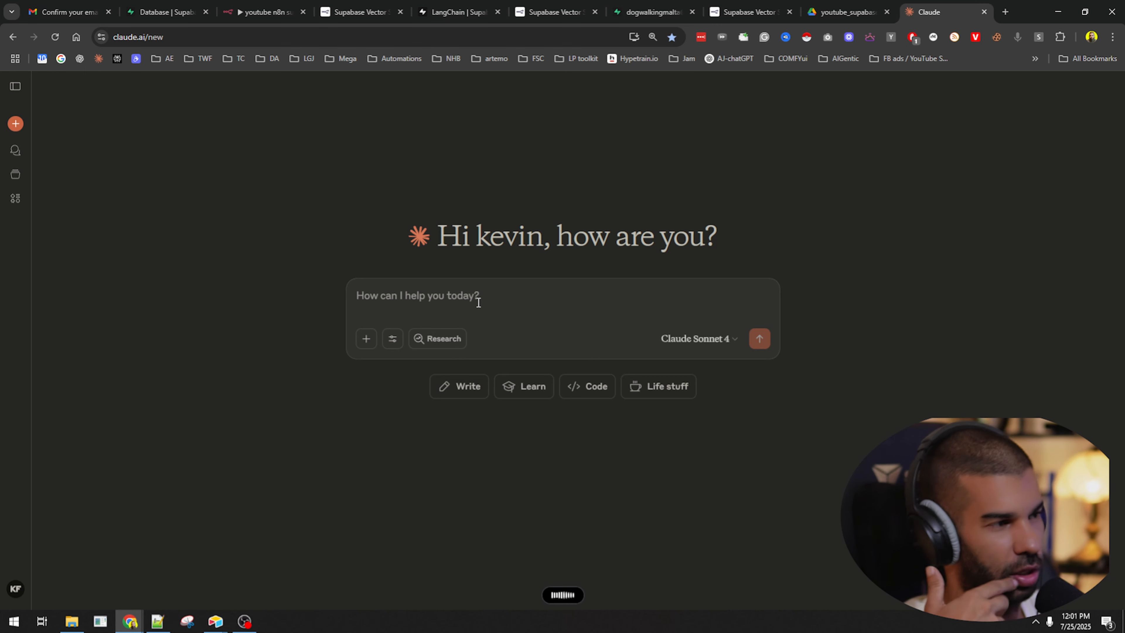
click(479, 303)
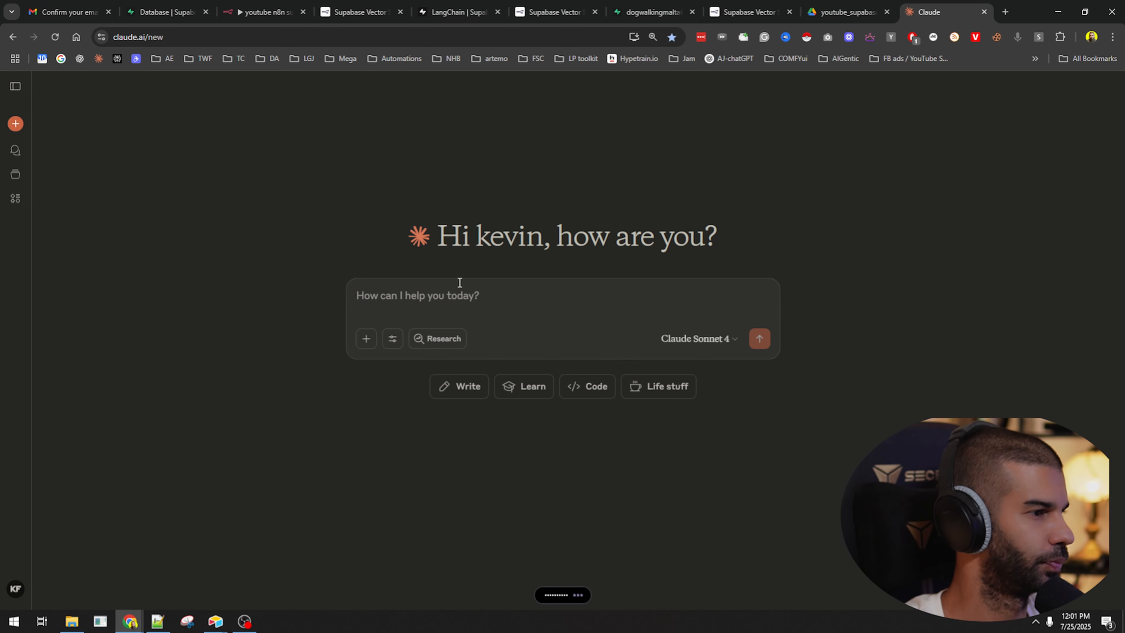
key(Return)
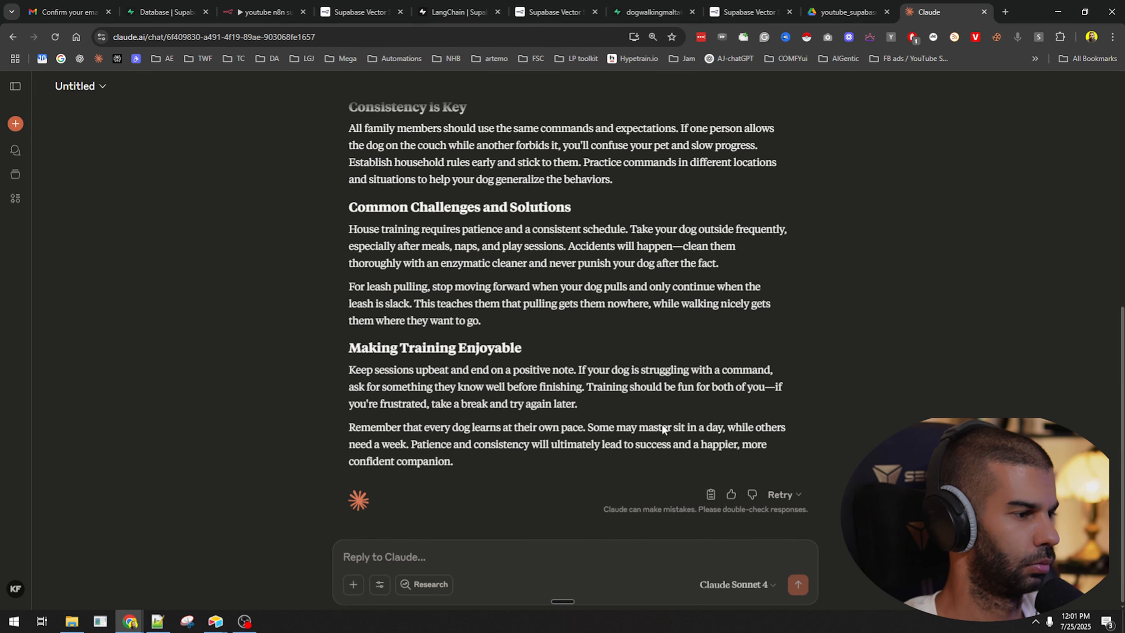
Paste Claude's dog training article into the information value and run the Edit Fields step.
click(711, 494)
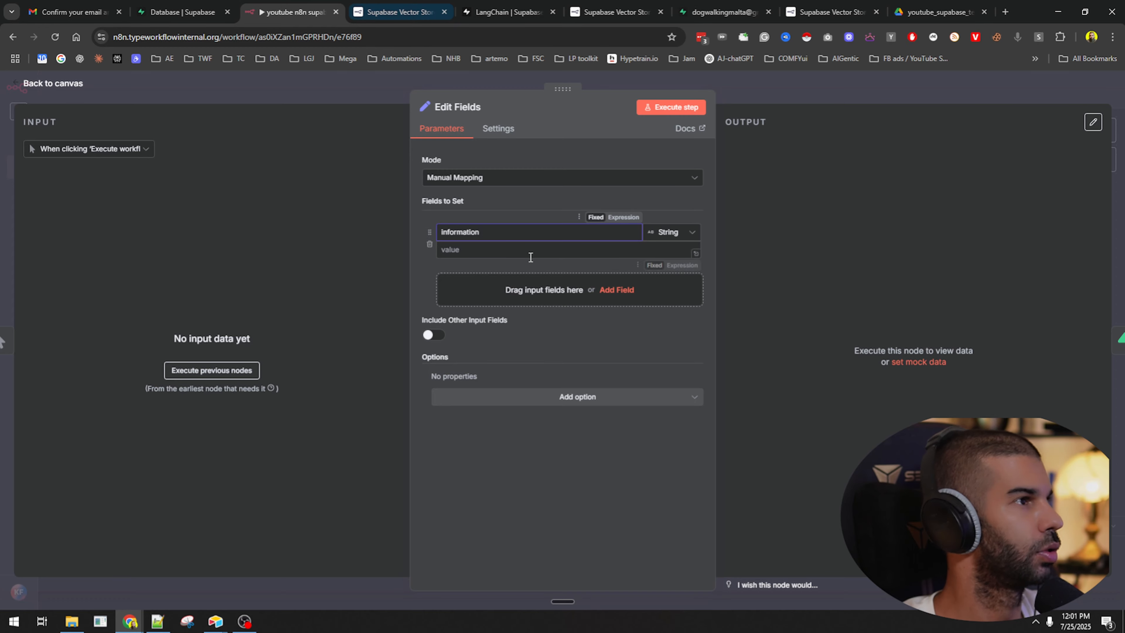
click(530, 248)
key(ctrl+v)
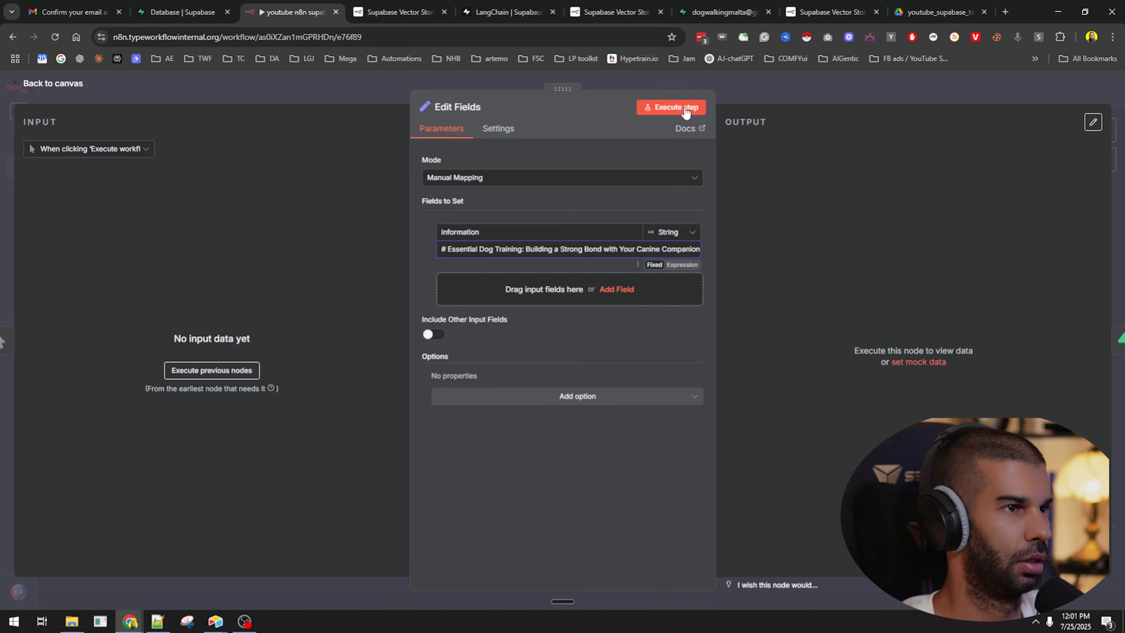
click(682, 107)
scroll(890, 190, down, 2)
scroll(900, 260, up, 2)
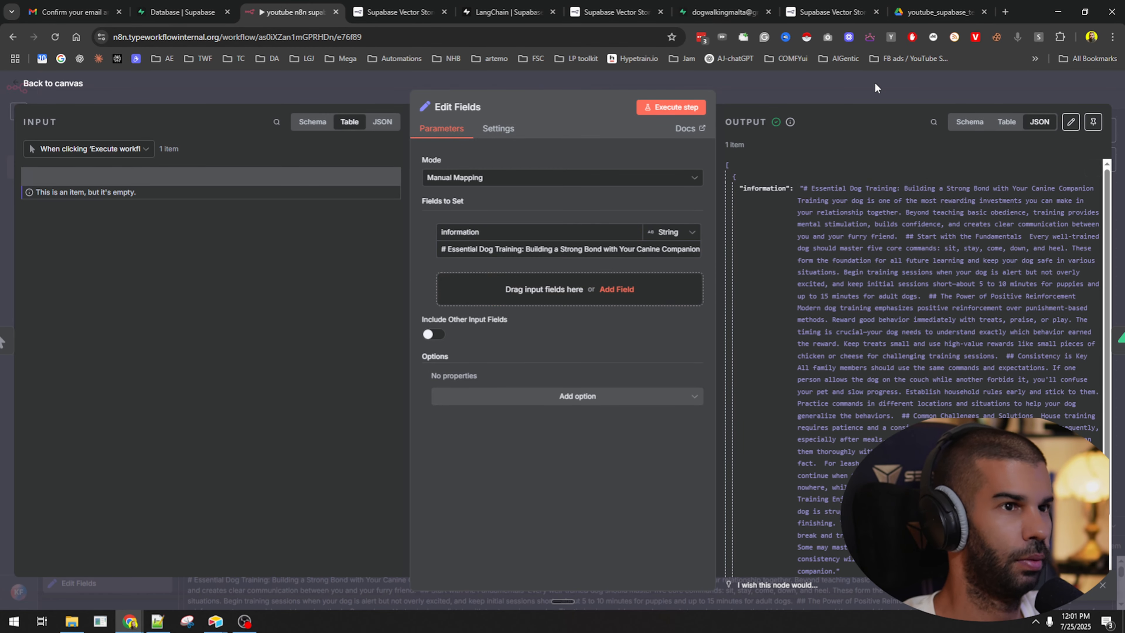
Close the editor, reposition the Supabase Vector Store node and add a document loader to it.
click(875, 84)
drag(593, 221, 471, 200)
click(507, 254)
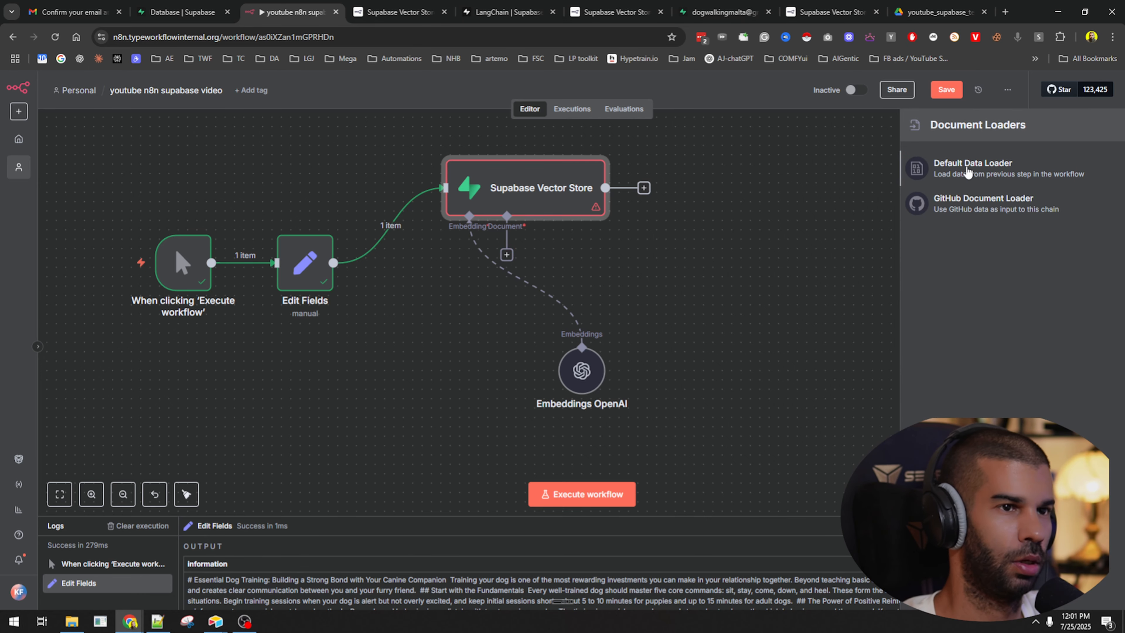
Add a Default Data Loader with JSON as its type of data.
click(973, 169)
click(463, 203)
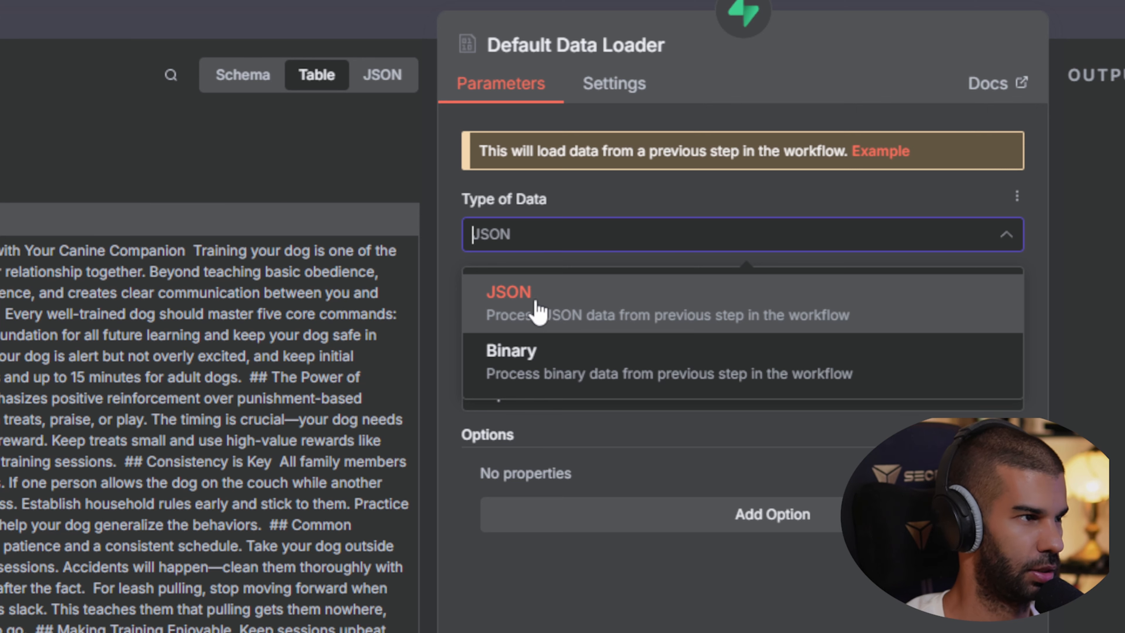
click(543, 304)
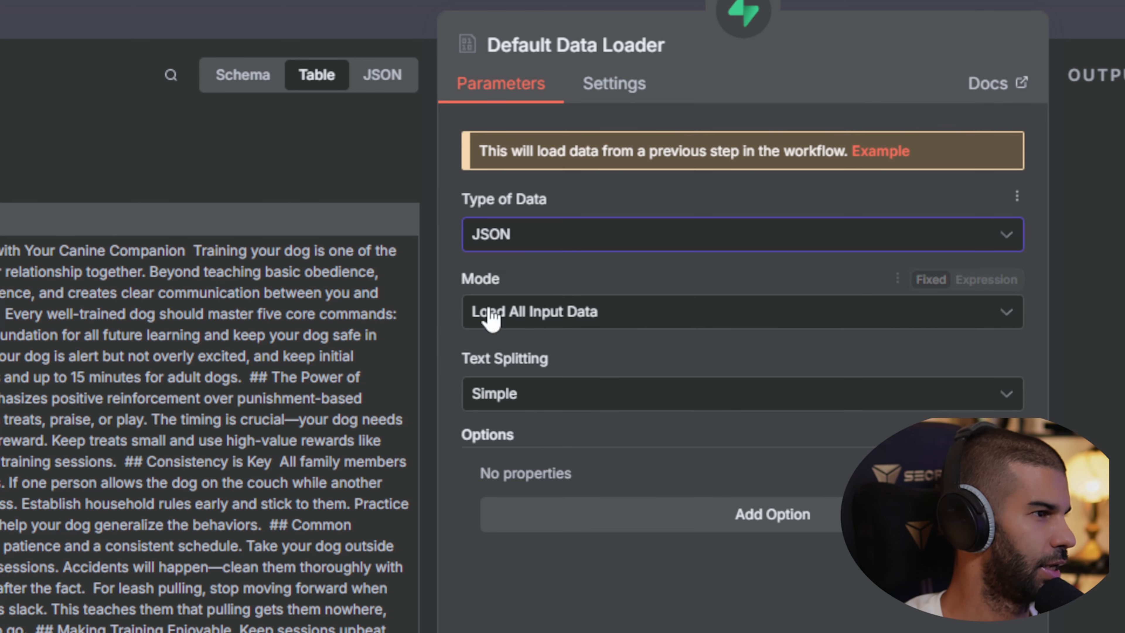
click(498, 239)
click(527, 302)
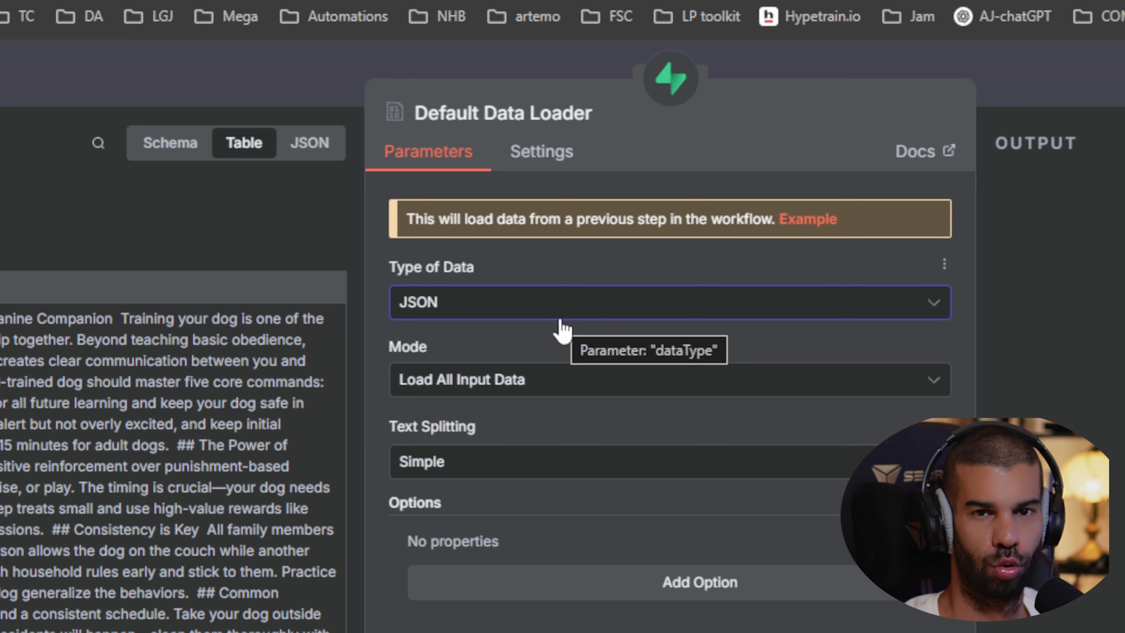
click(528, 313)
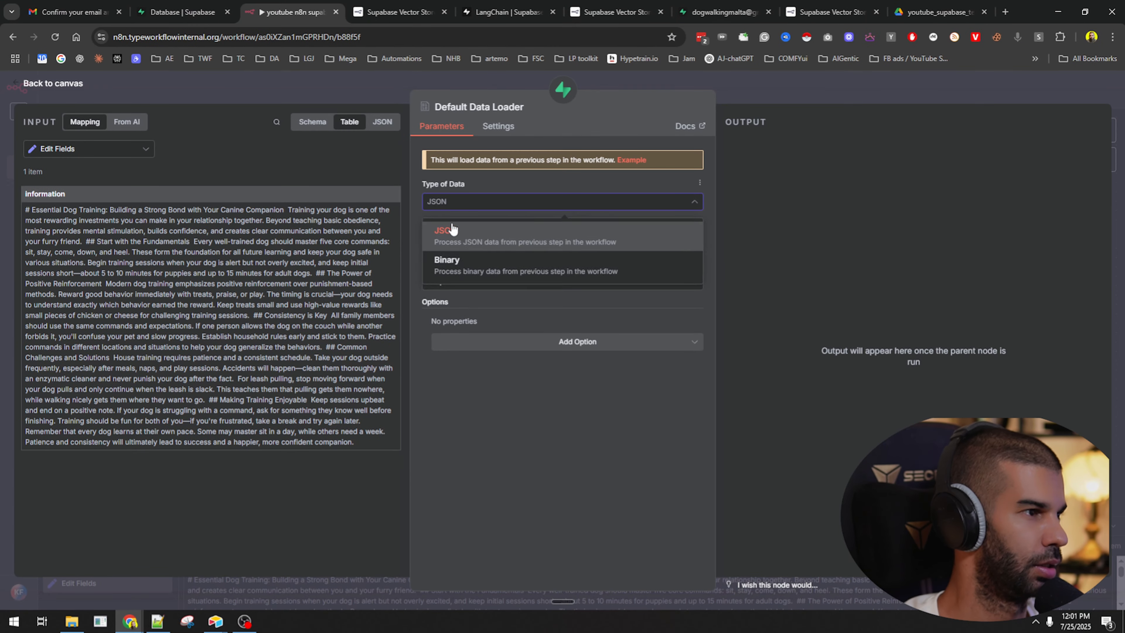
click(438, 359)
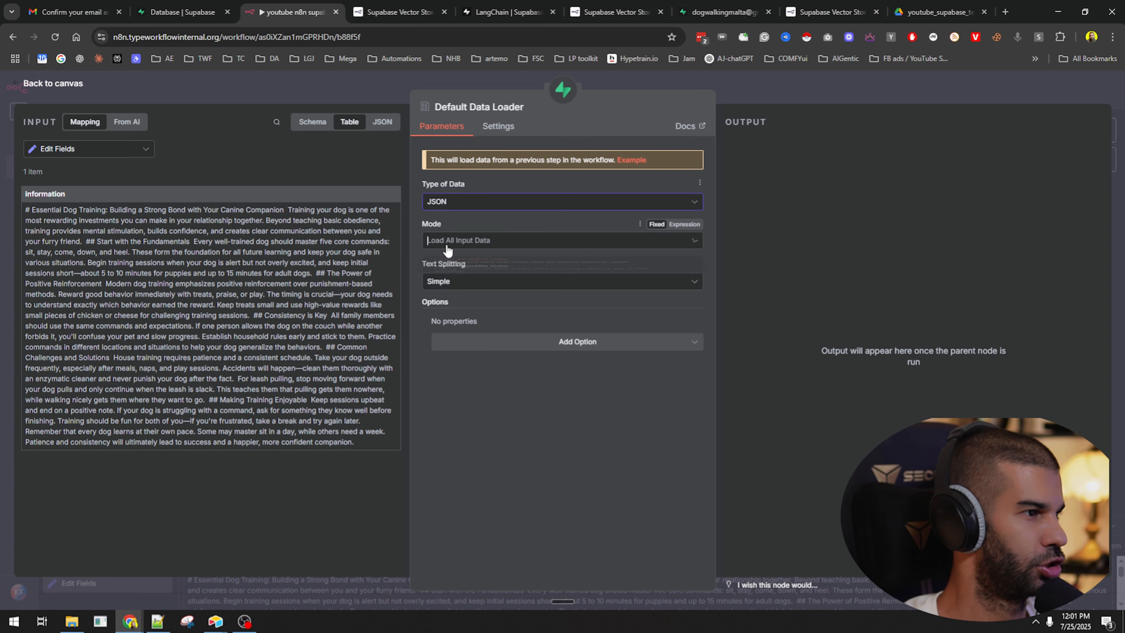
Load specific data mapped from the information field, keeping Simple text splitting.
click(449, 293)
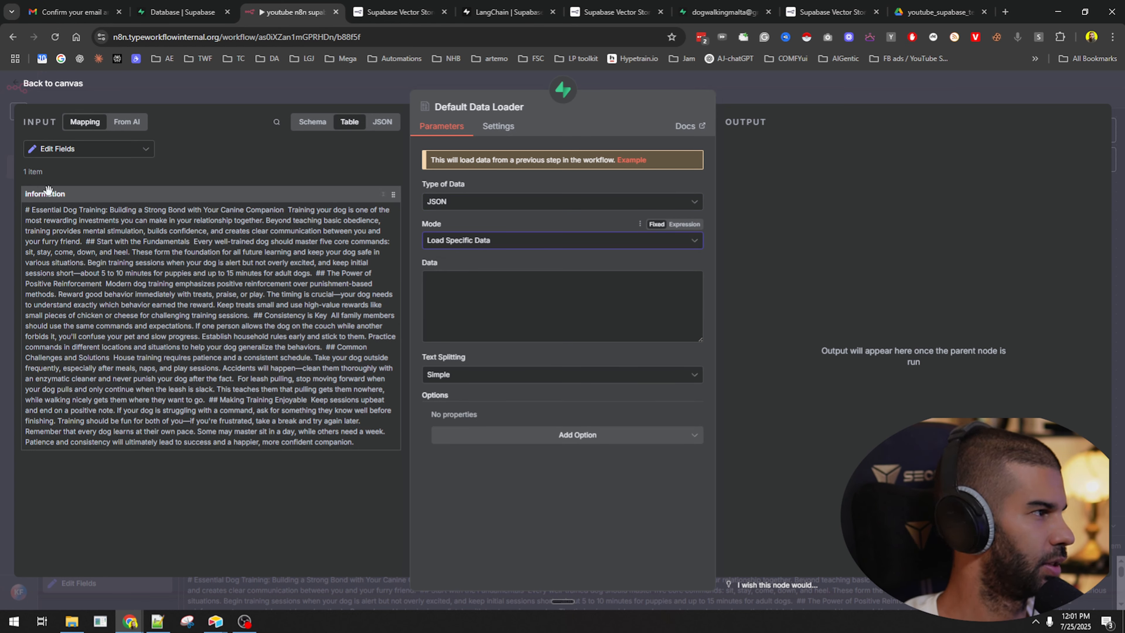
drag(48, 190, 519, 320)
click(486, 358)
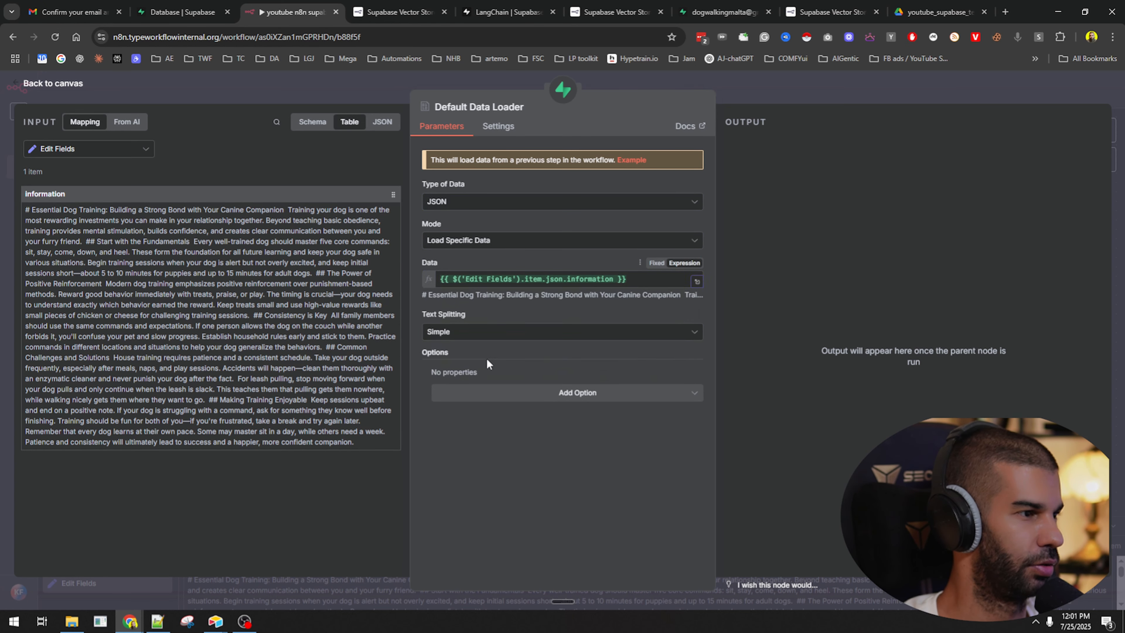
click(454, 331)
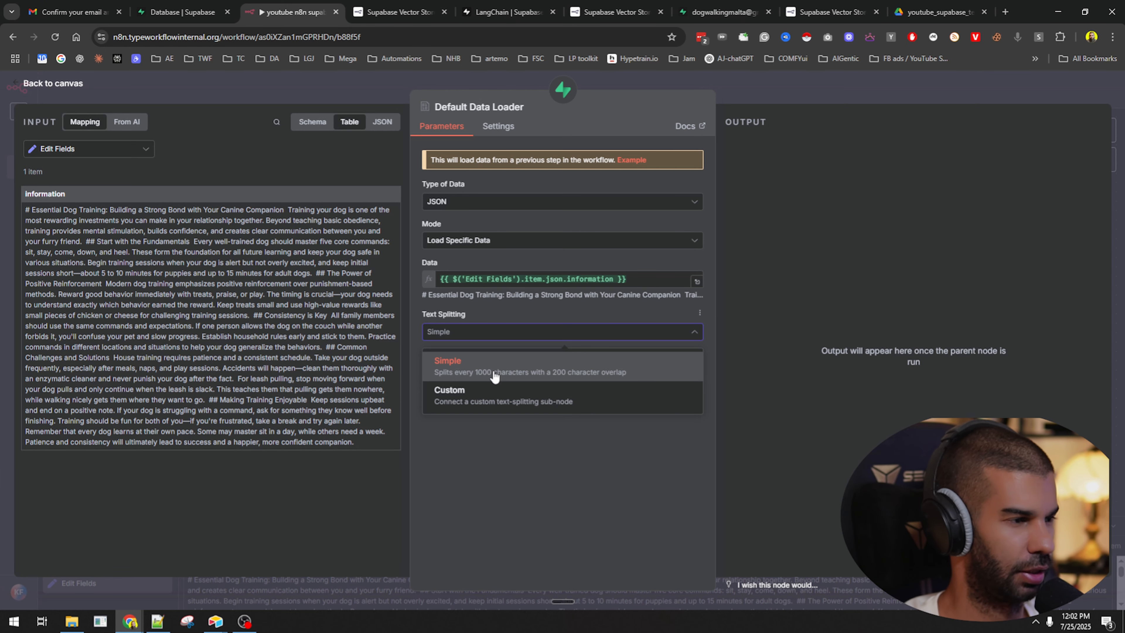
click(495, 377)
click(504, 399)
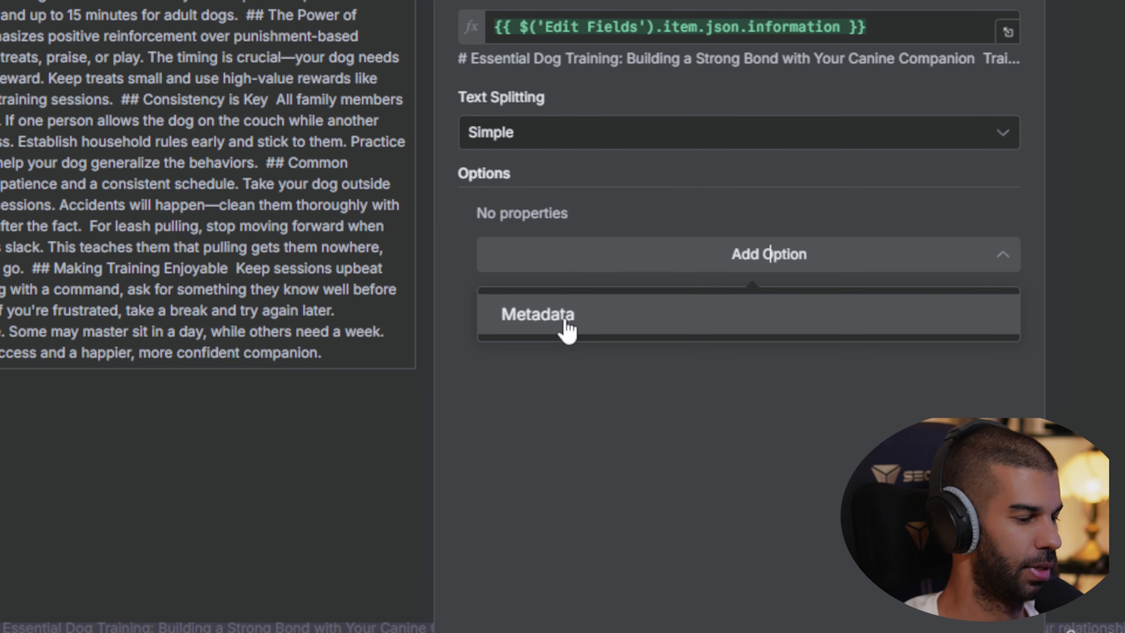
Add a metadata property topic = dogs to the Default Data Loader and return to the canvas.
click(567, 329)
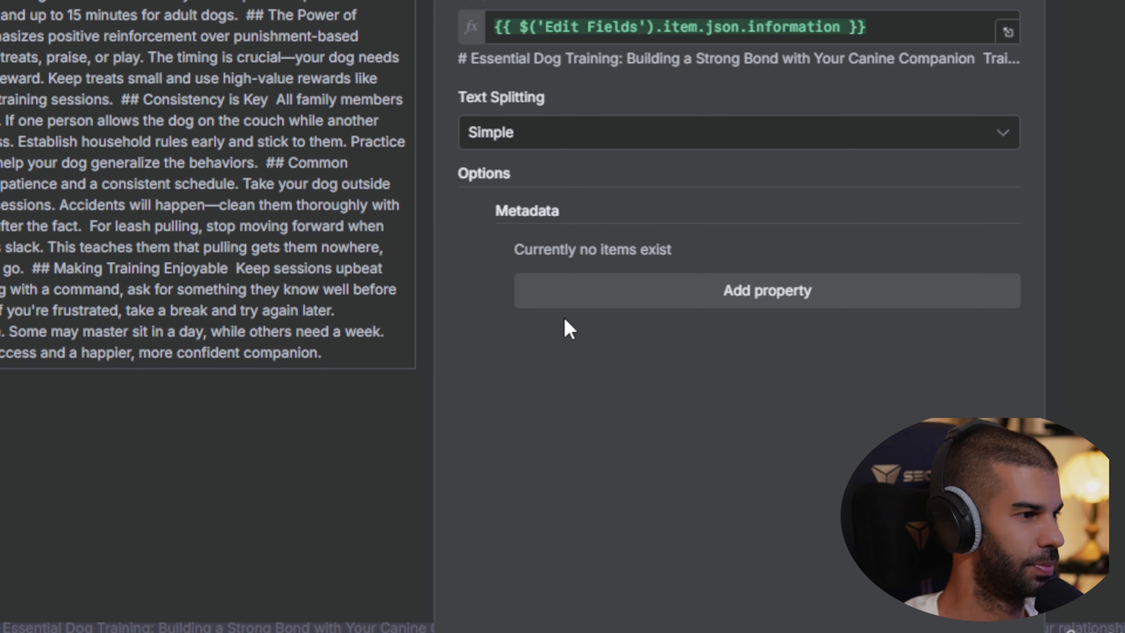
click(577, 289)
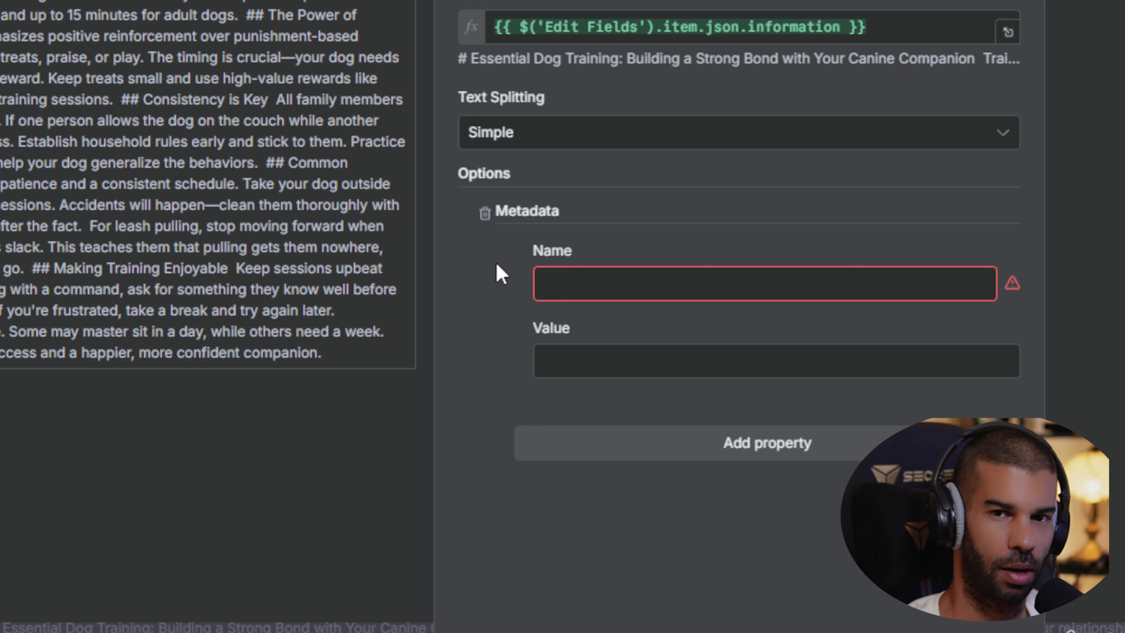
click(622, 276)
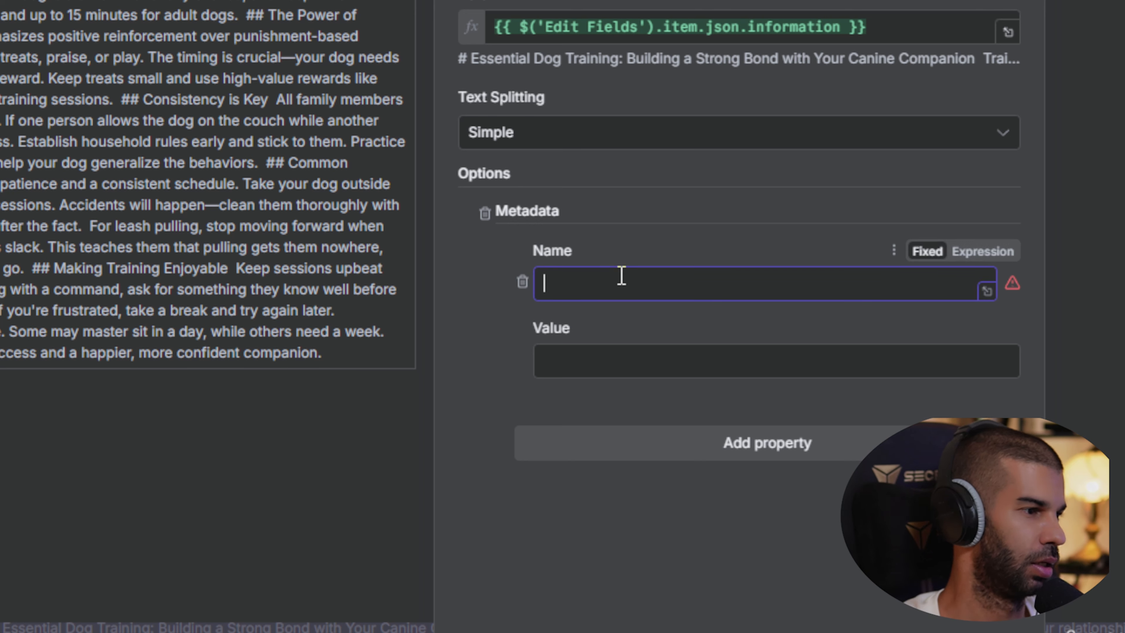
text(topic)
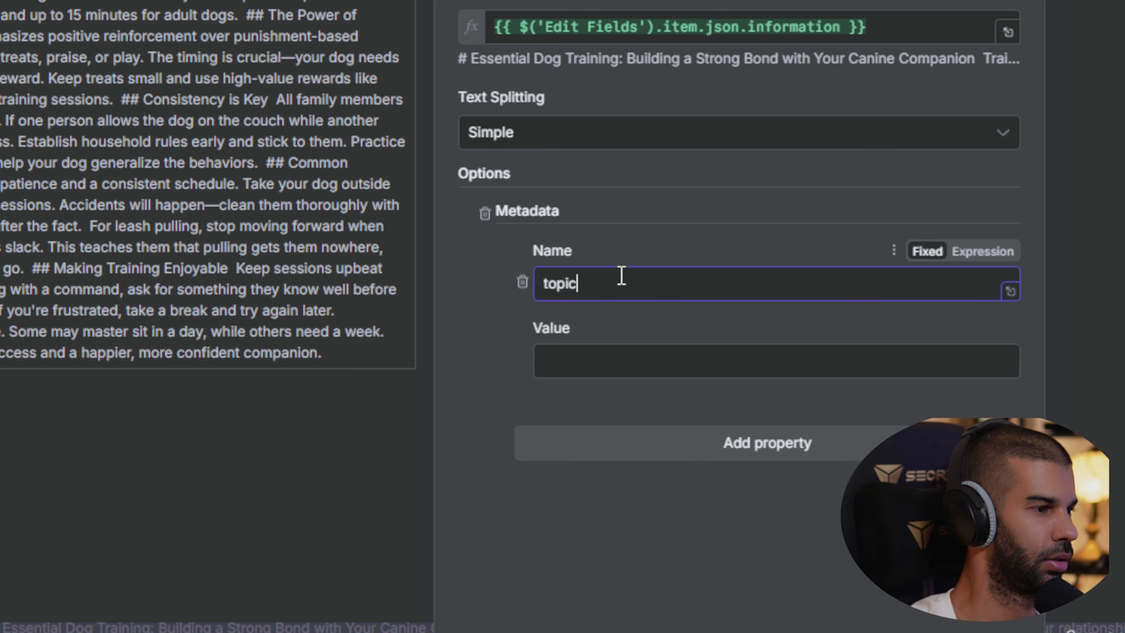
text(dogs)
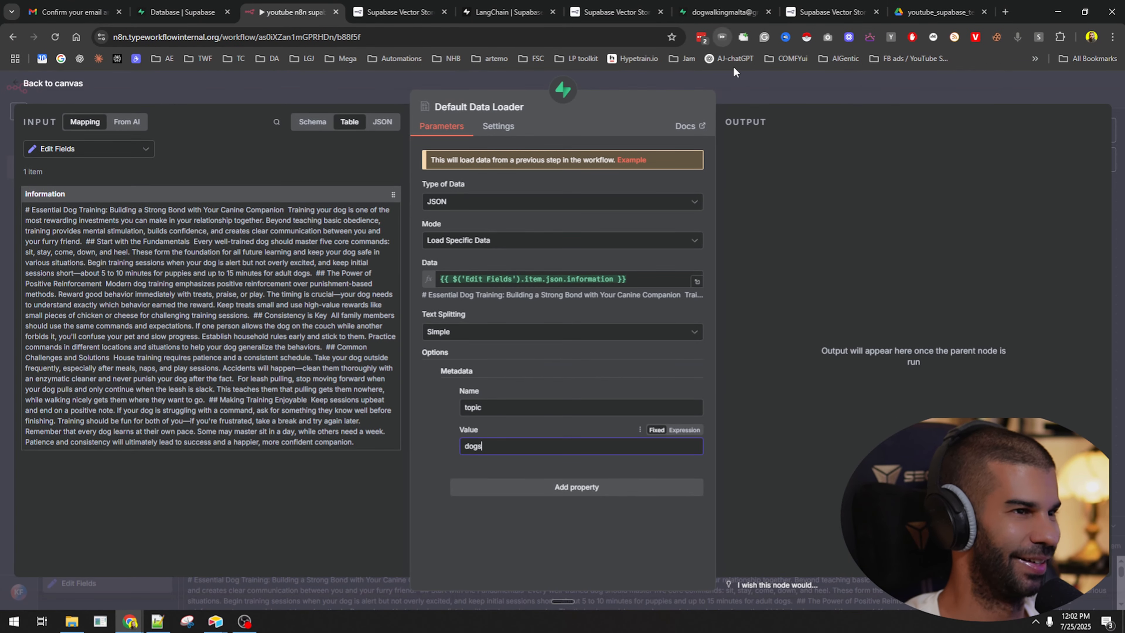
click(733, 69)
Save and run the workflow, then place Embeddings OpenAI under its connector and save again.
click(949, 89)
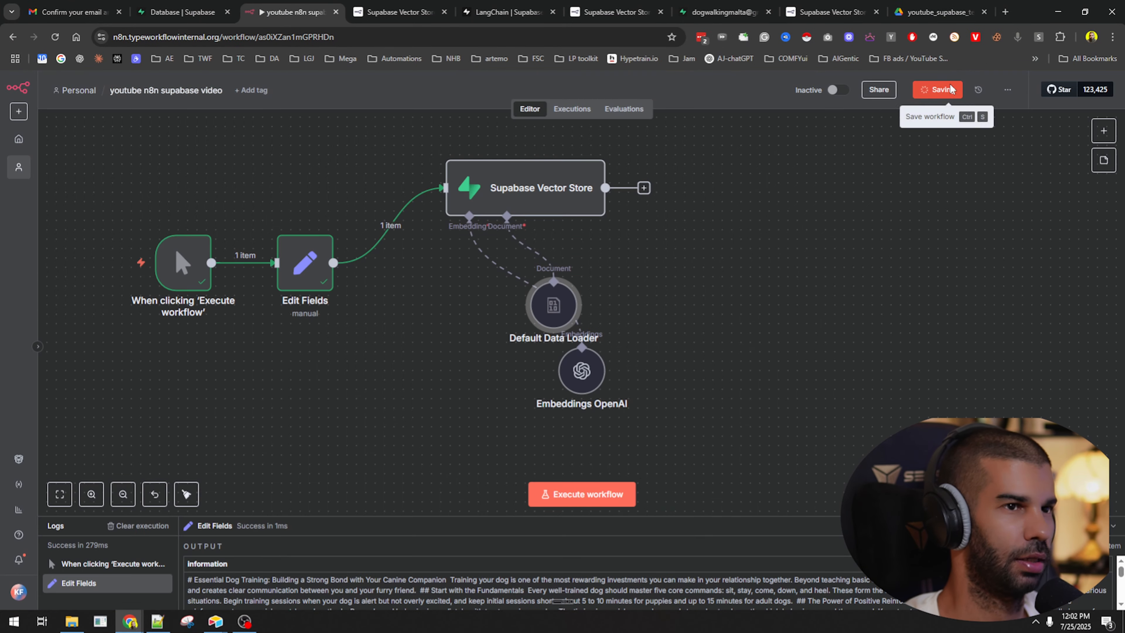
click(581, 494)
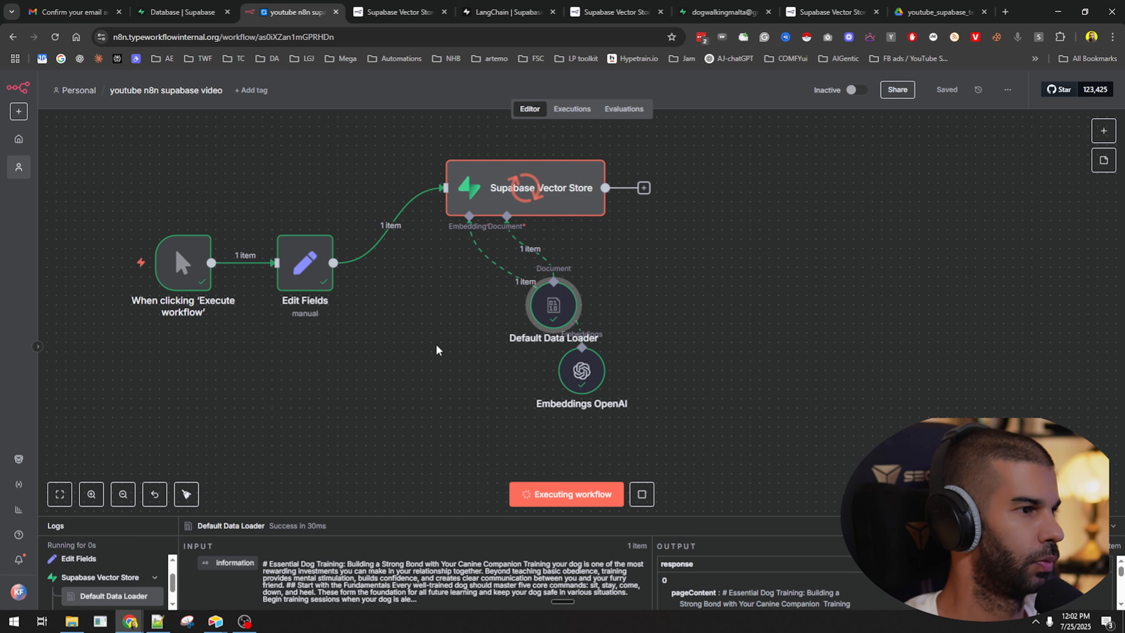
drag(594, 376, 621, 367)
drag(407, 374, 657, 306)
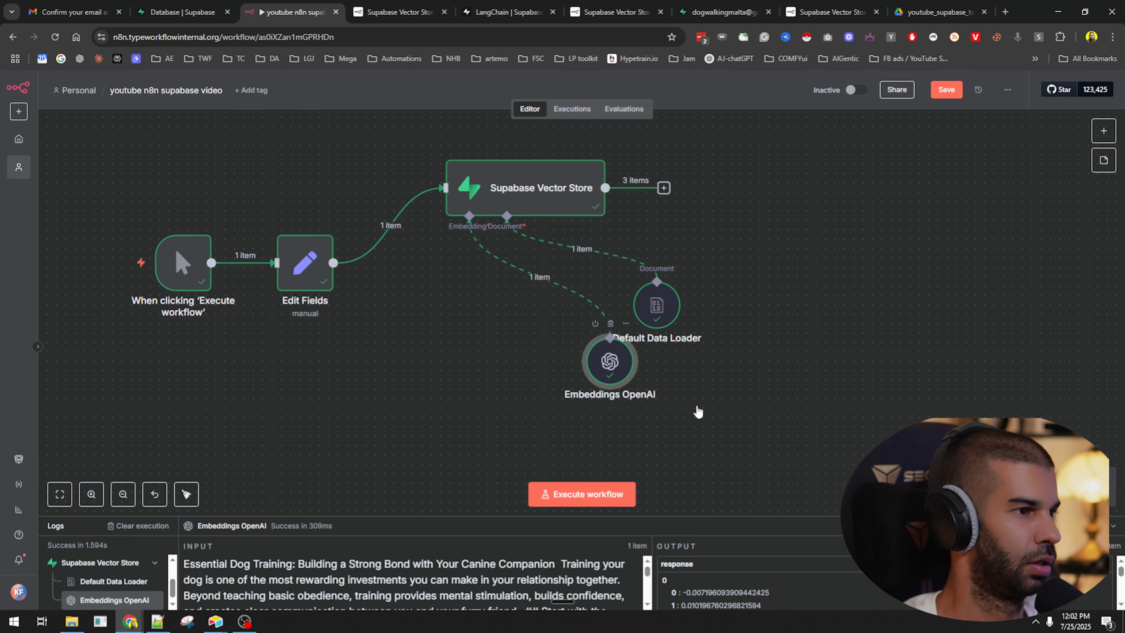
key(ctrl+z)
key(ctrl+s)
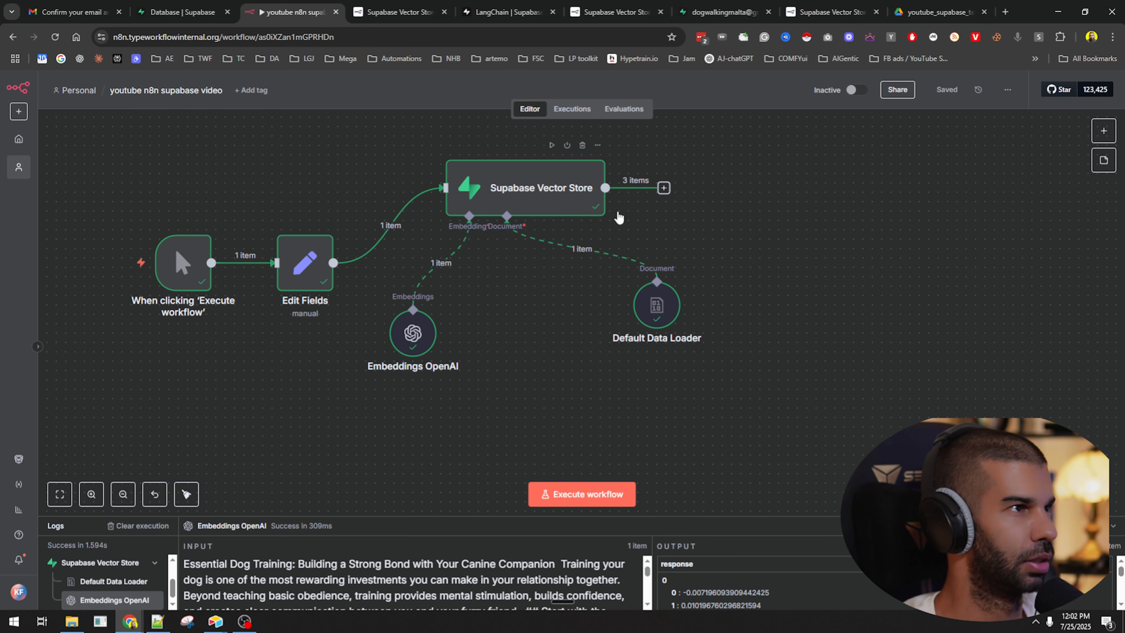
Close the LangChain and Supabase Vector Store reference tabs.
click(552, 12)
click(521, 12)
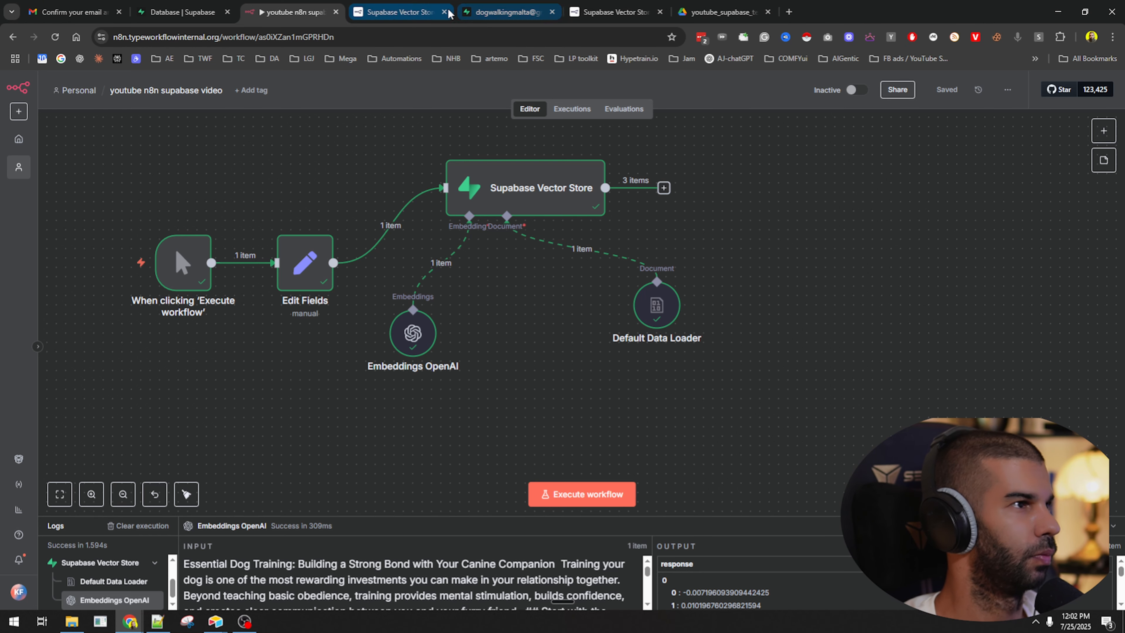
click(444, 12)
Open the Supabase documents table and widen the metadata column to show topic dogs.
click(412, 12)
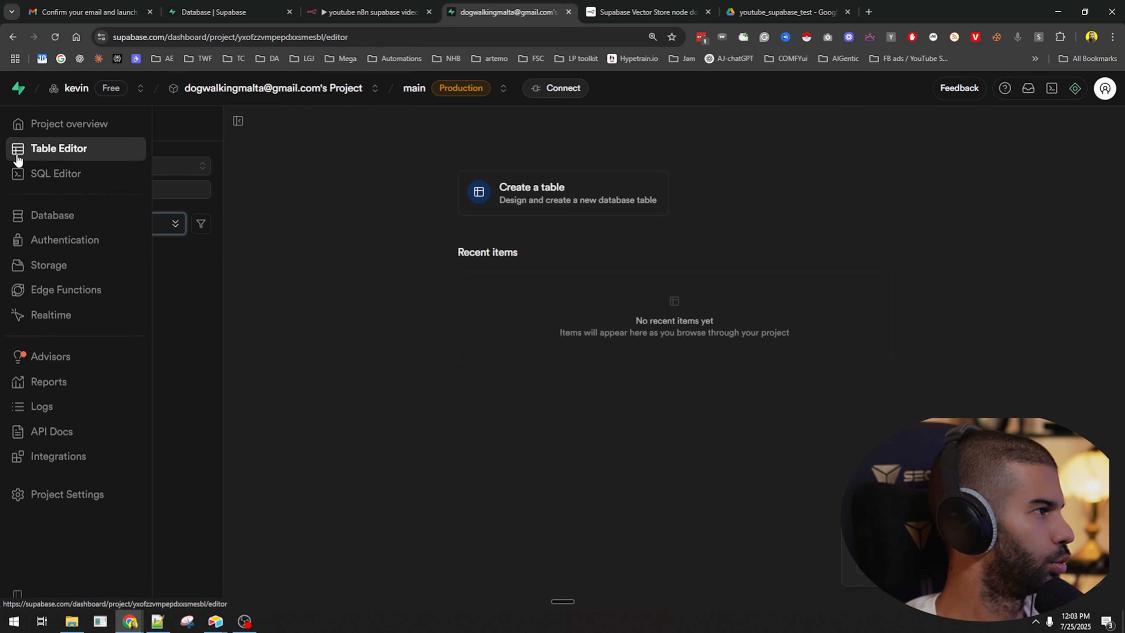
click(104, 250)
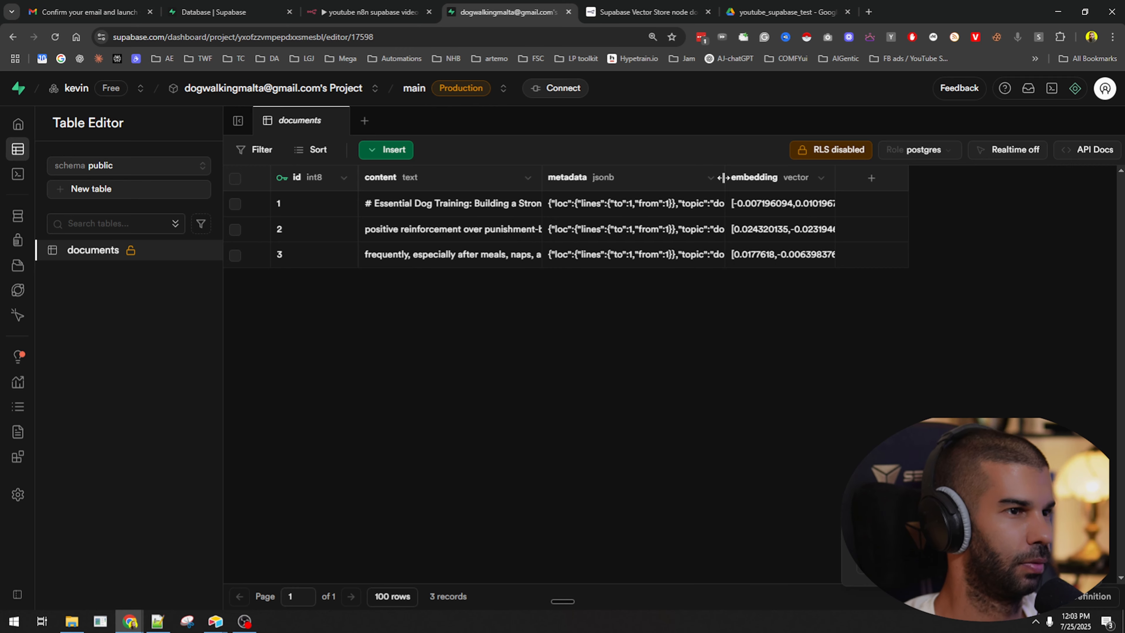
drag(724, 177, 963, 178)
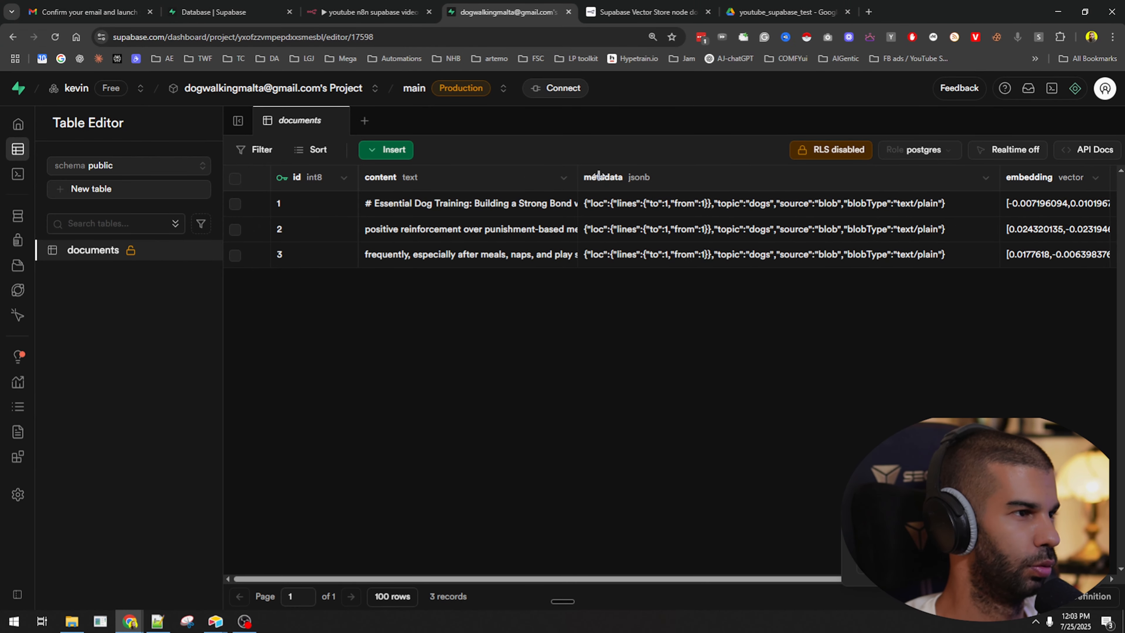
Expand the content cells of rows 1 and 2 to read their full chunks.
double_click(528, 203)
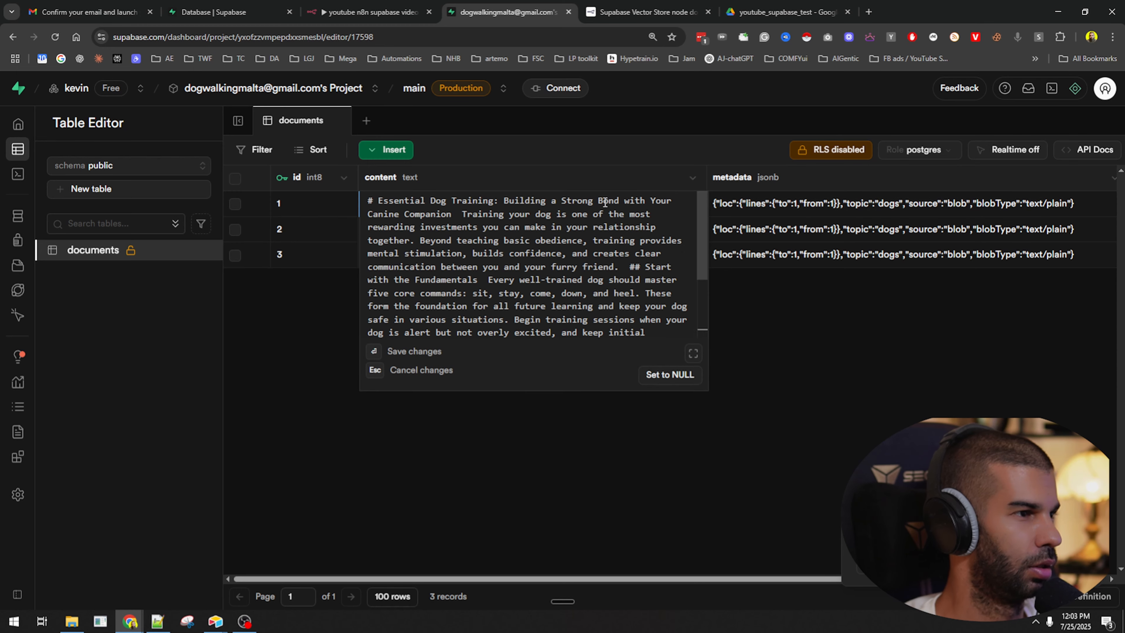
scroll(572, 261, down, 2)
scroll(431, 241, up, 2)
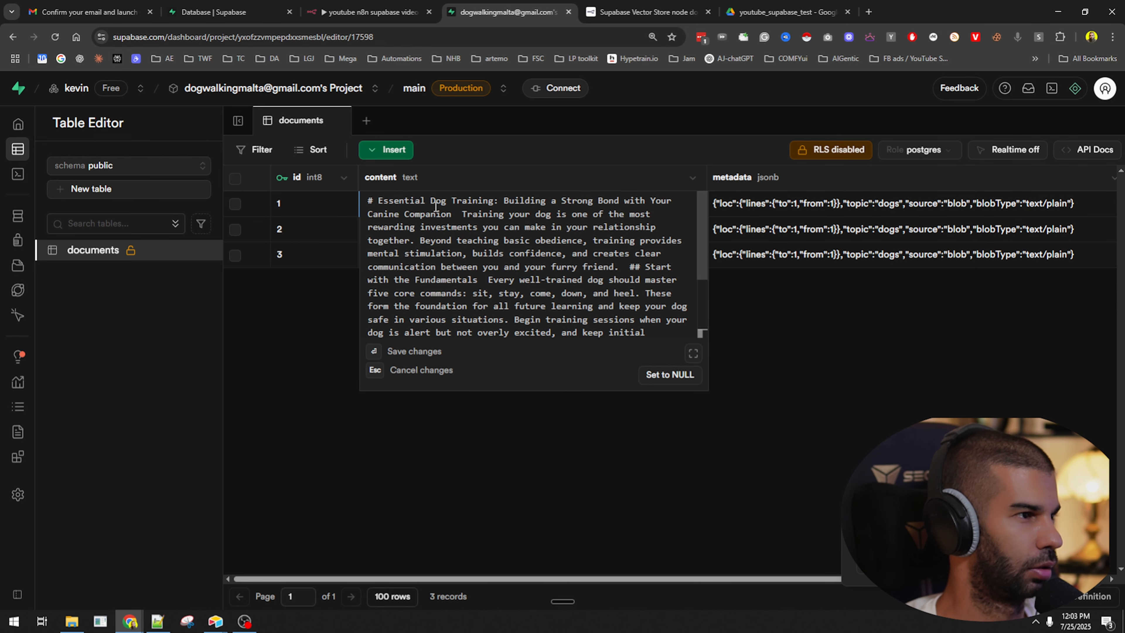
scroll(530, 279, down, 2)
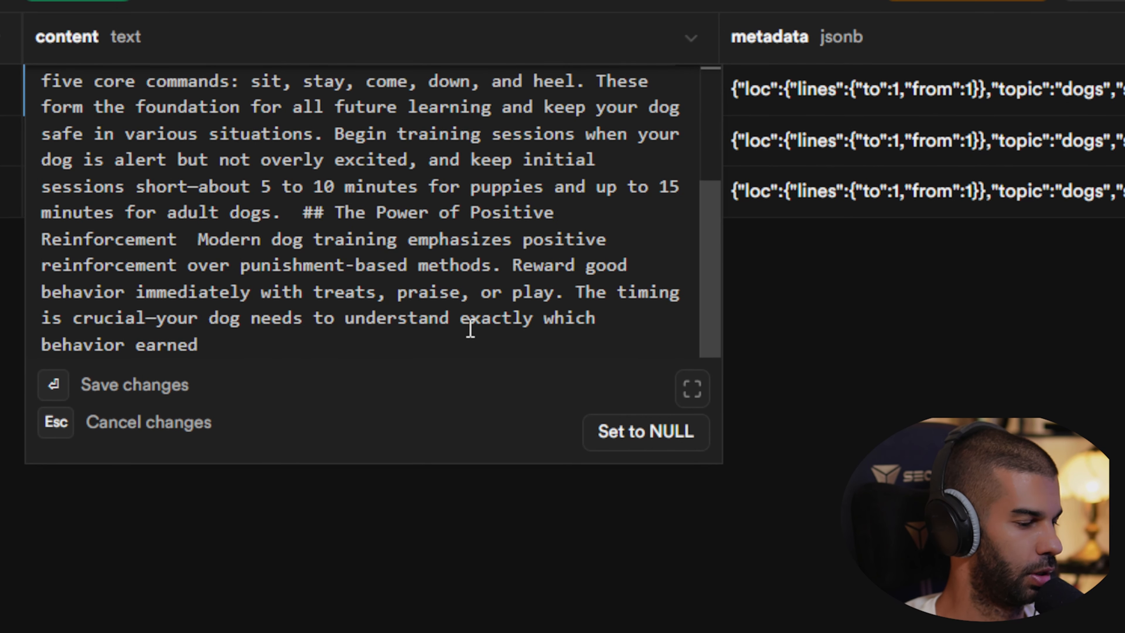
click(794, 329)
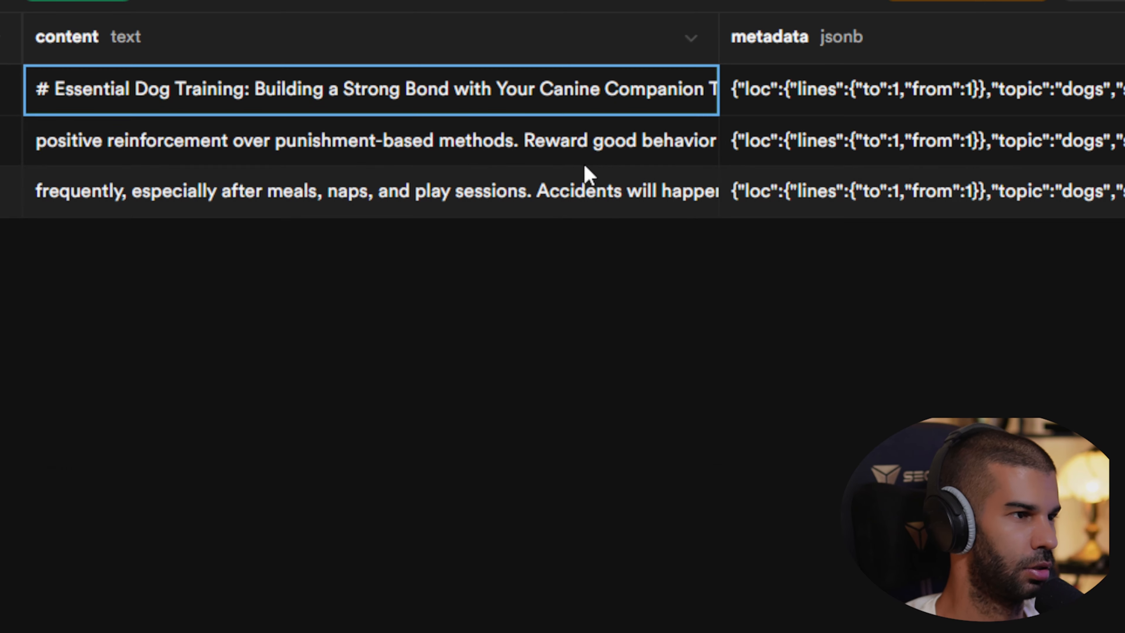
double_click(396, 158)
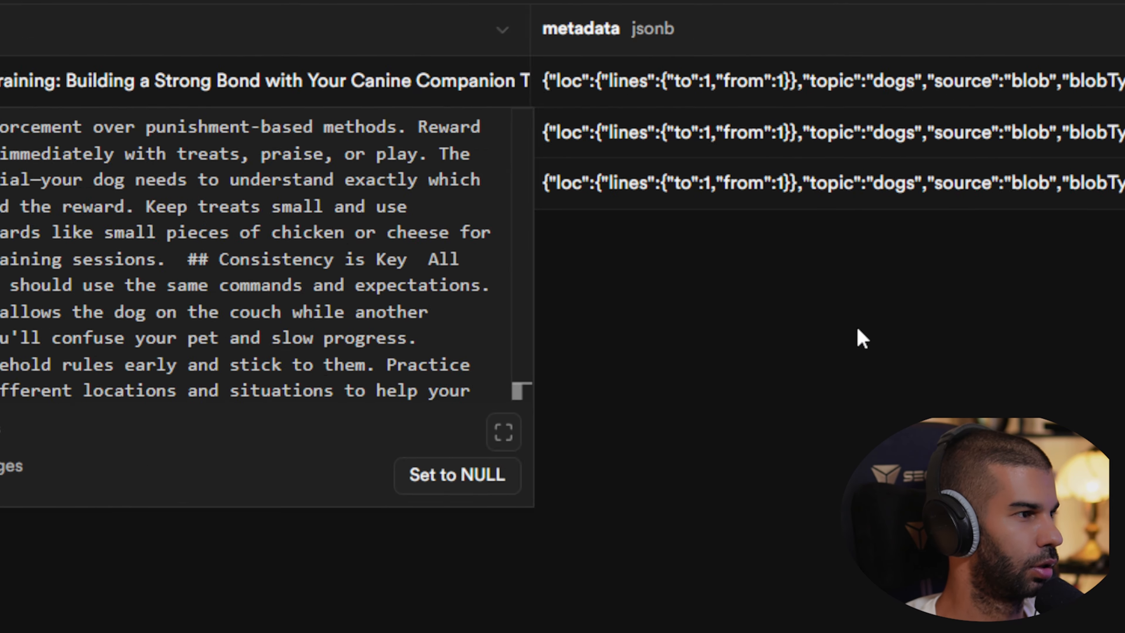
click(1041, 334)
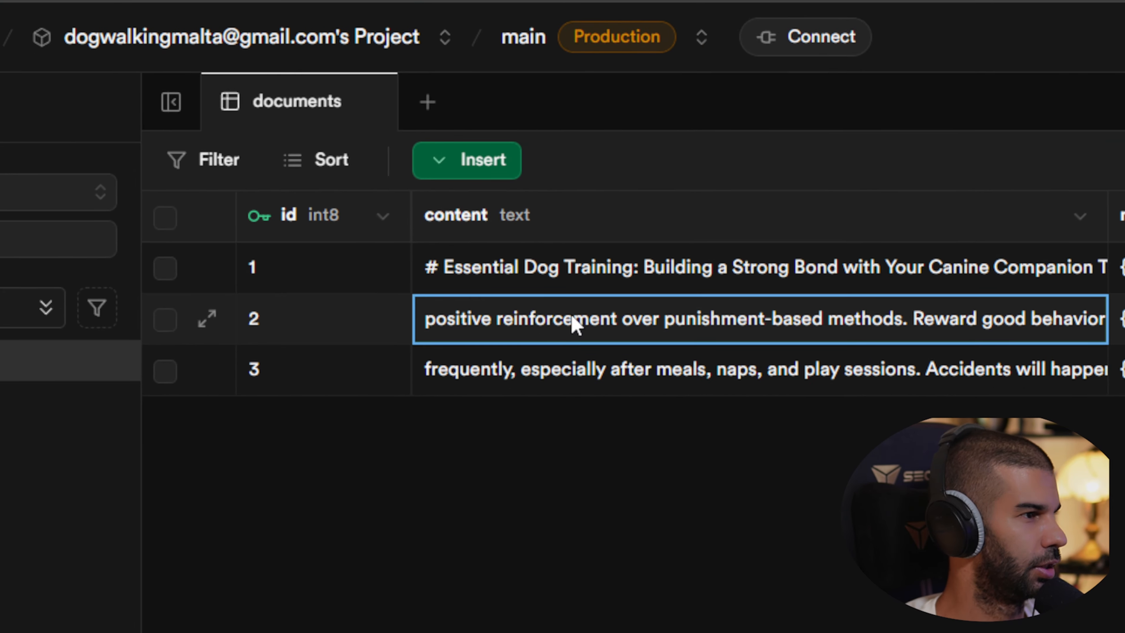
double_click(572, 324)
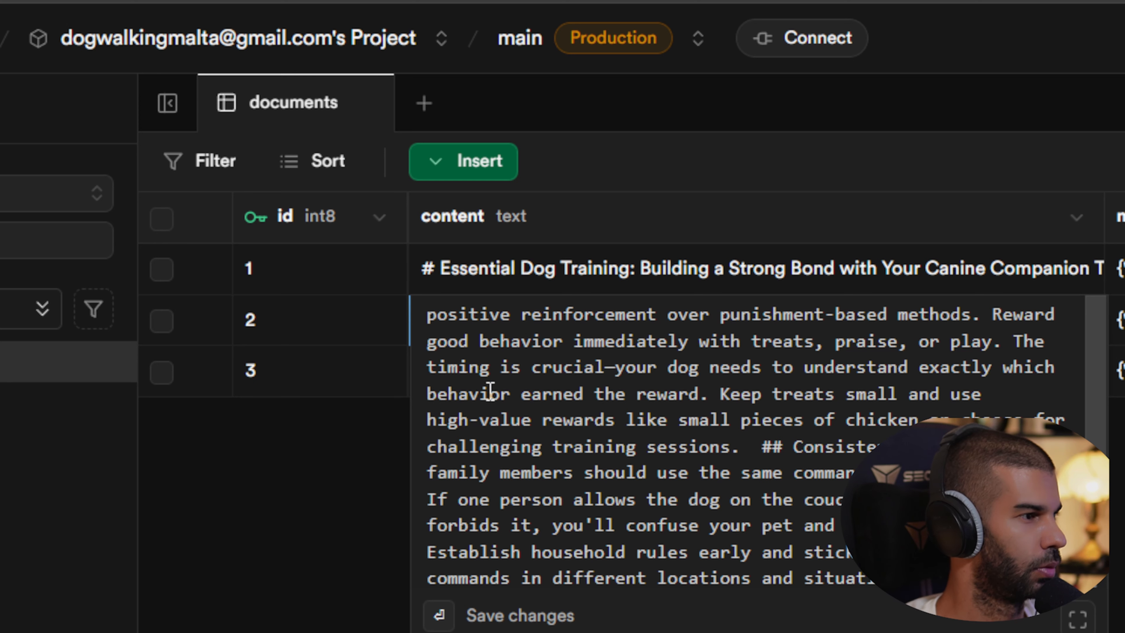
scroll(629, 371, down, 5)
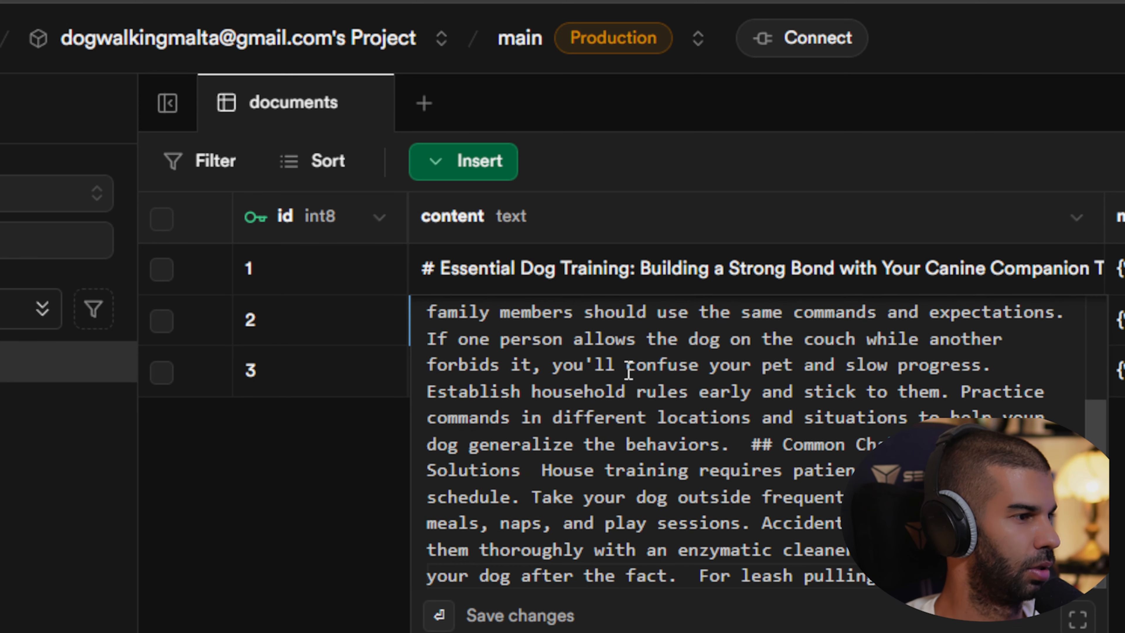
scroll(594, 436, up, 5)
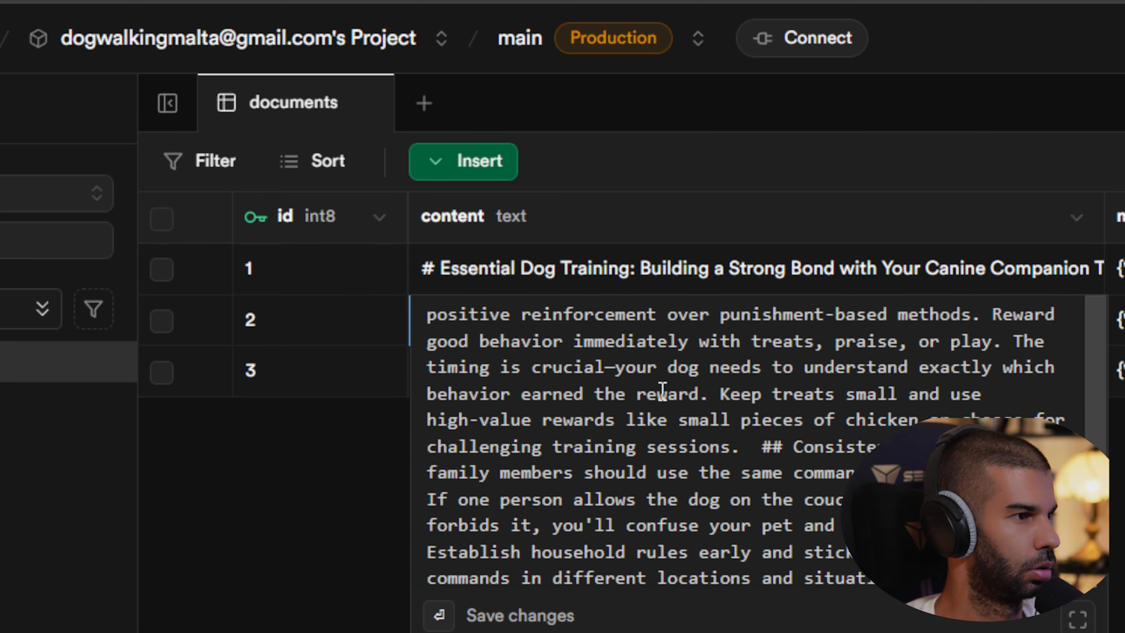
Highlight the overlapping text between the ends and starts of rows 1, 2 and 3.
drag(656, 373, 660, 396)
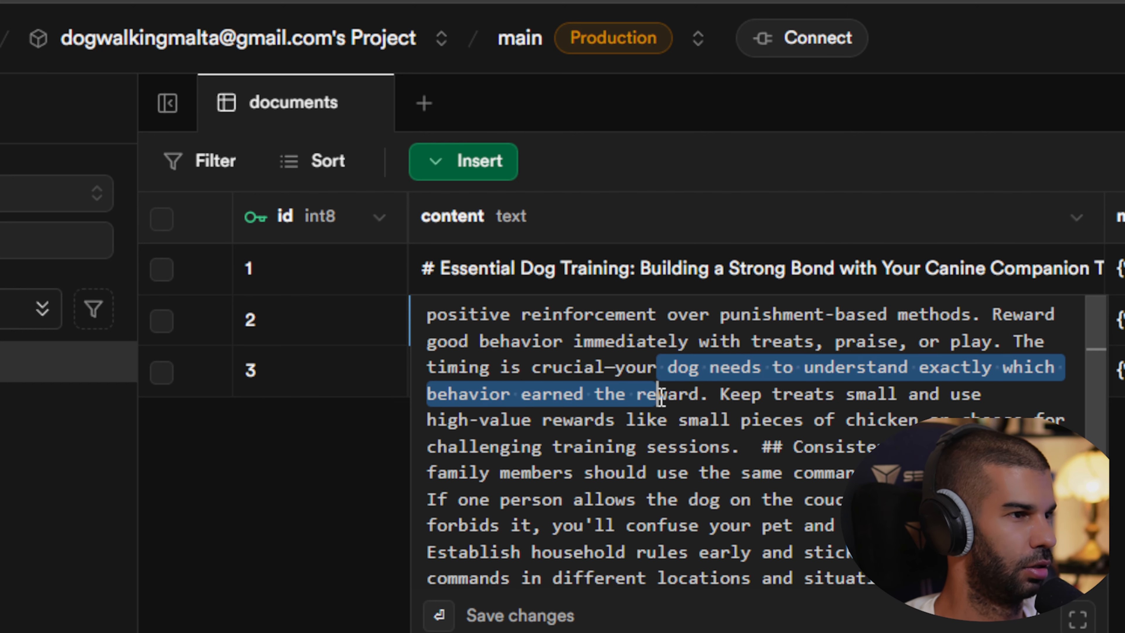
double_click(856, 276)
scroll(813, 395, down, 3)
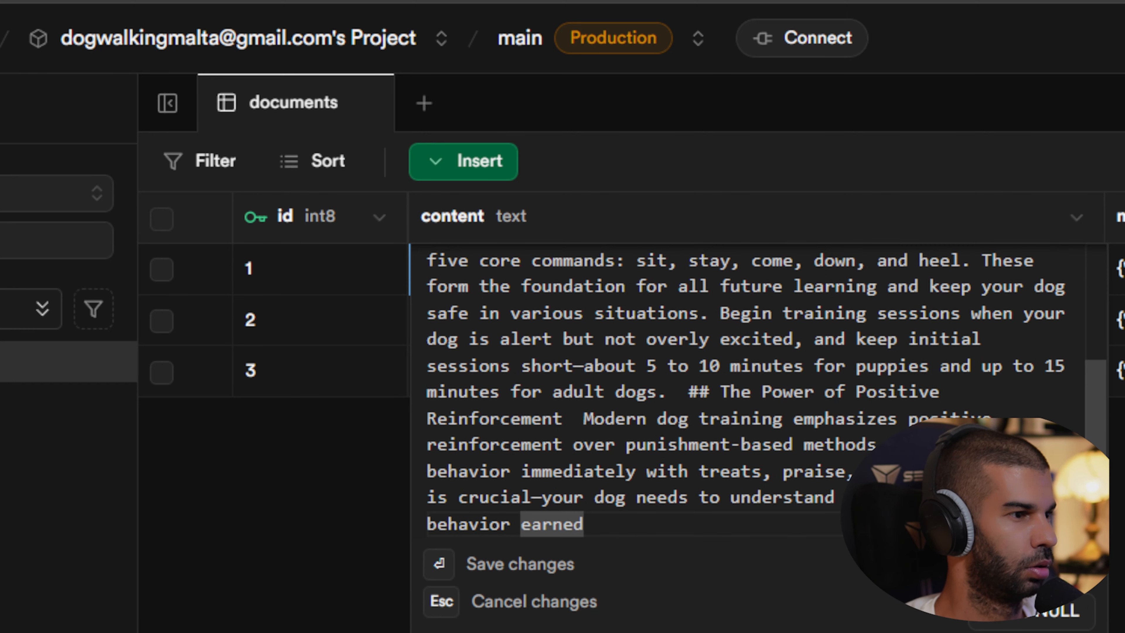
drag(647, 472, 756, 549)
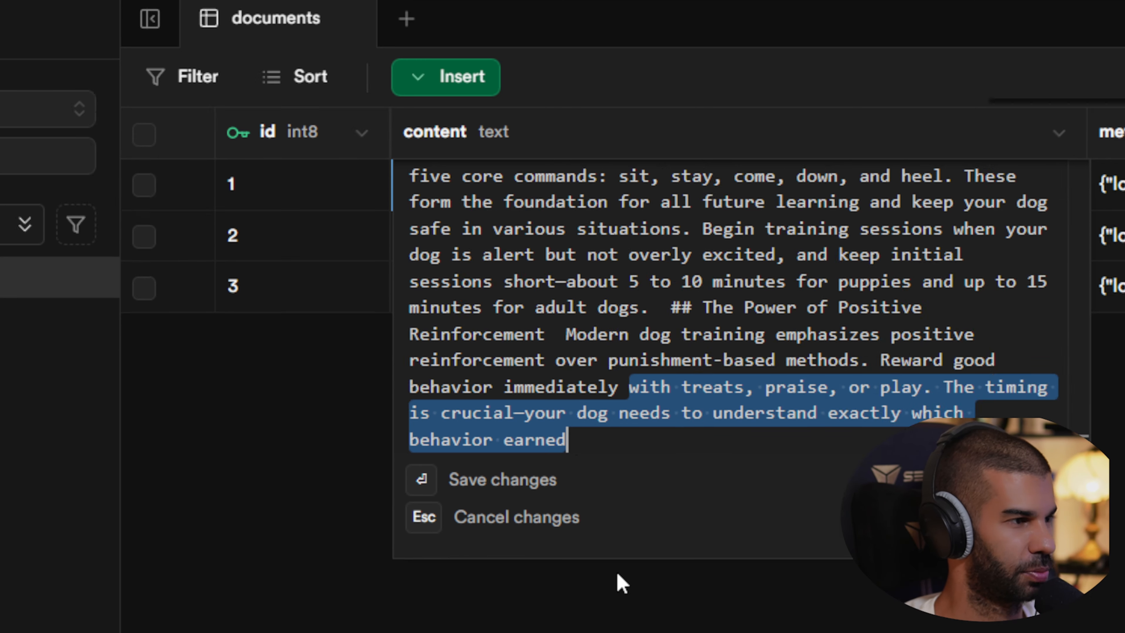
key(Escape)
double_click(553, 268)
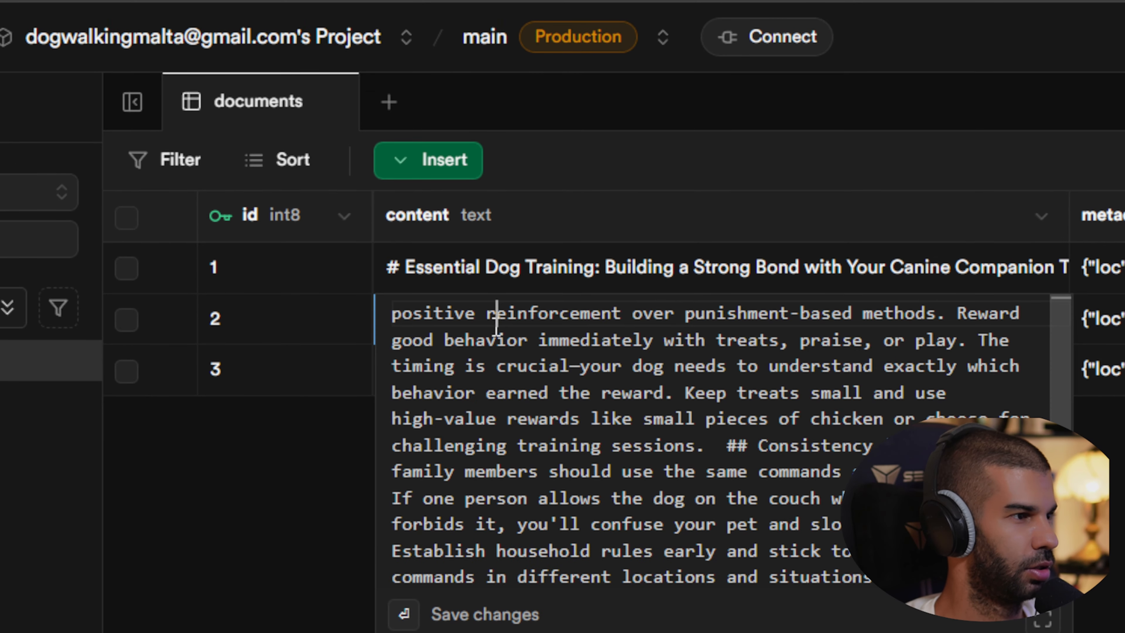
drag(496, 317, 385, 305)
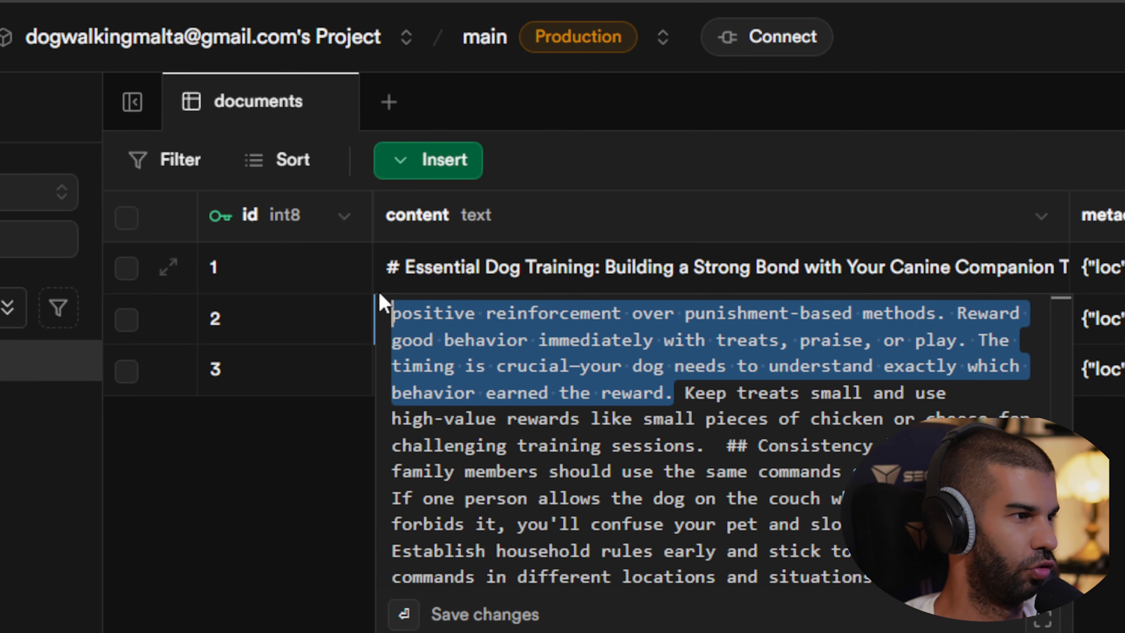
scroll(807, 483, down, 3)
drag(655, 574, 880, 574)
click(887, 377)
double_click(755, 383)
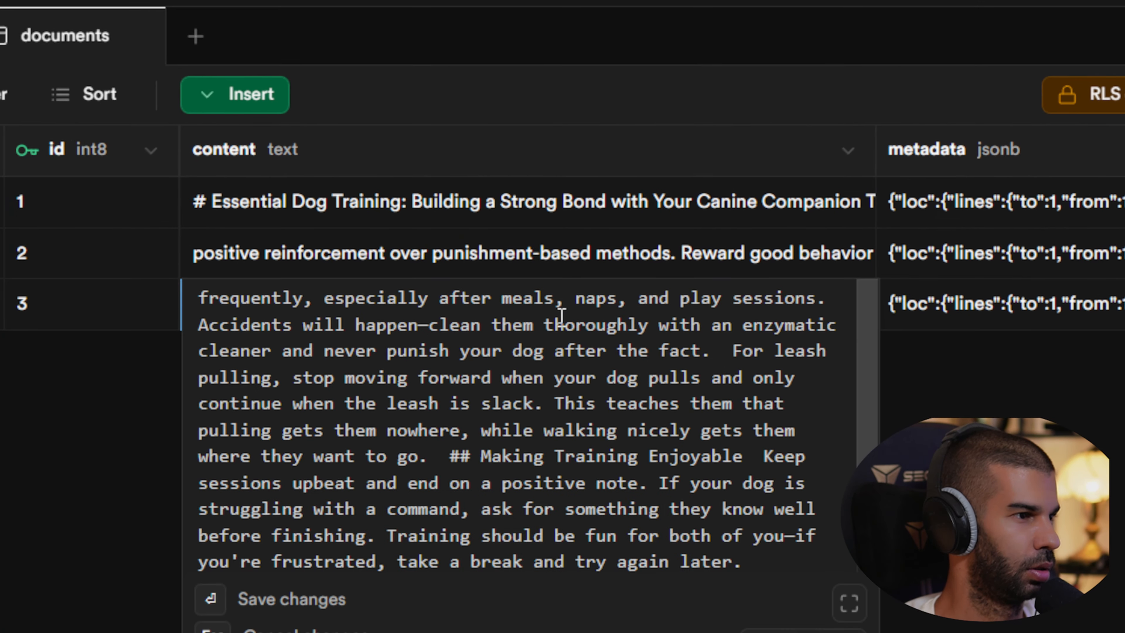
drag(739, 345, 161, 276)
click(343, 382)
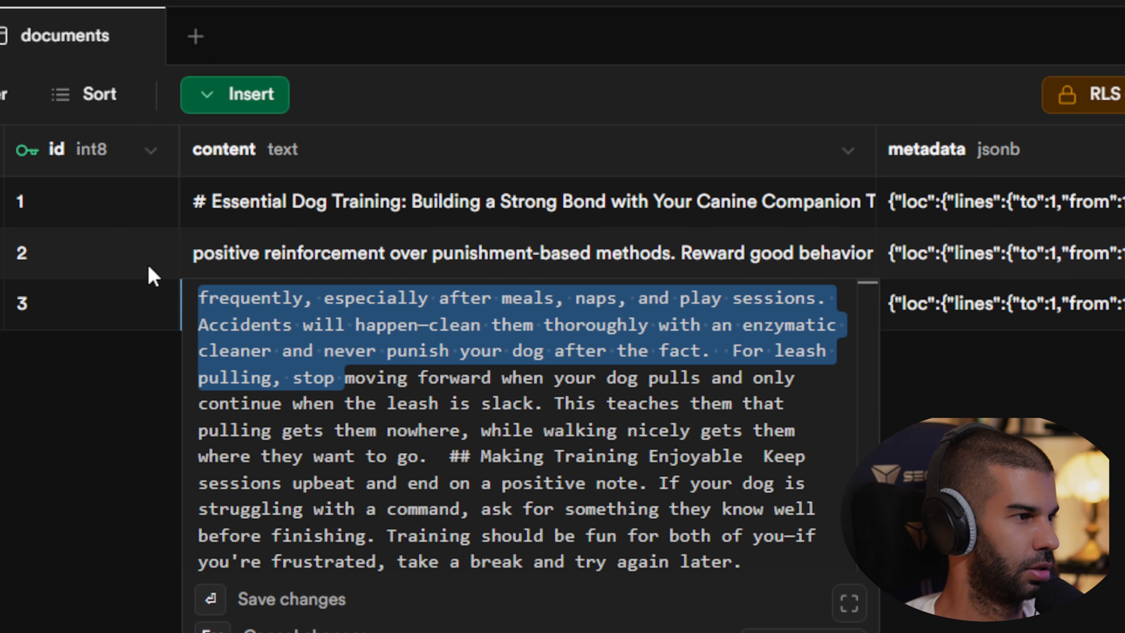
click(165, 398)
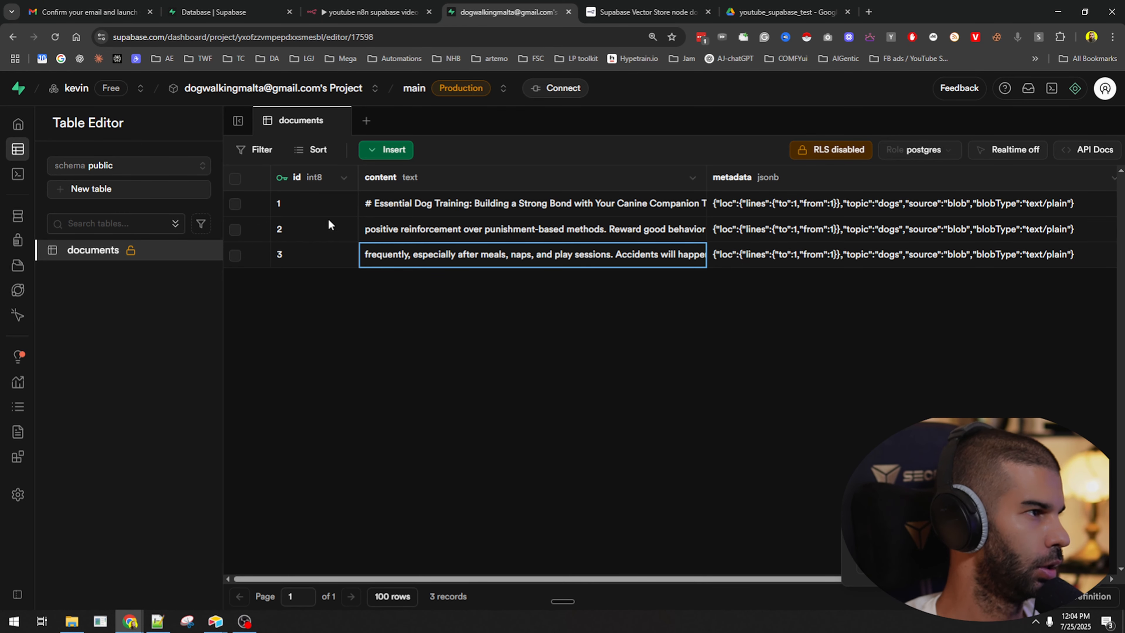
In n8n, move the trigger and Edit Fields nodes up to line up with the Supabase node.
key(ctrl+shift+Tab)
drag(310, 259, 315, 200)
drag(190, 259, 159, 198)
drag(319, 210, 328, 200)
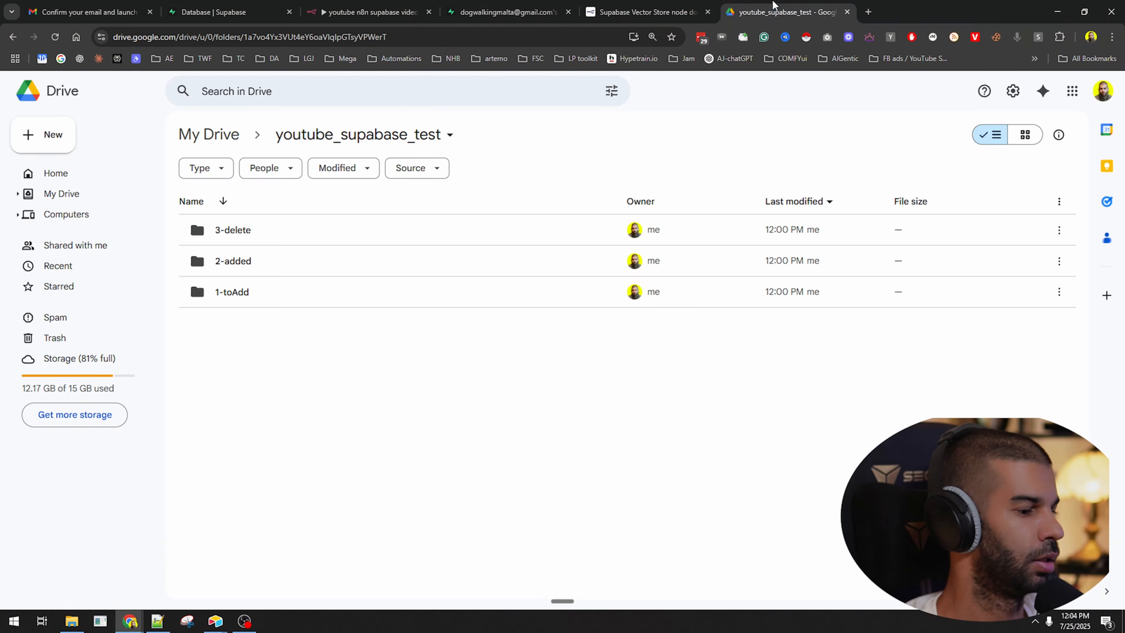
Delete the Part 1 heading and description from the Notepad++ workshop outline.
click(156, 621)
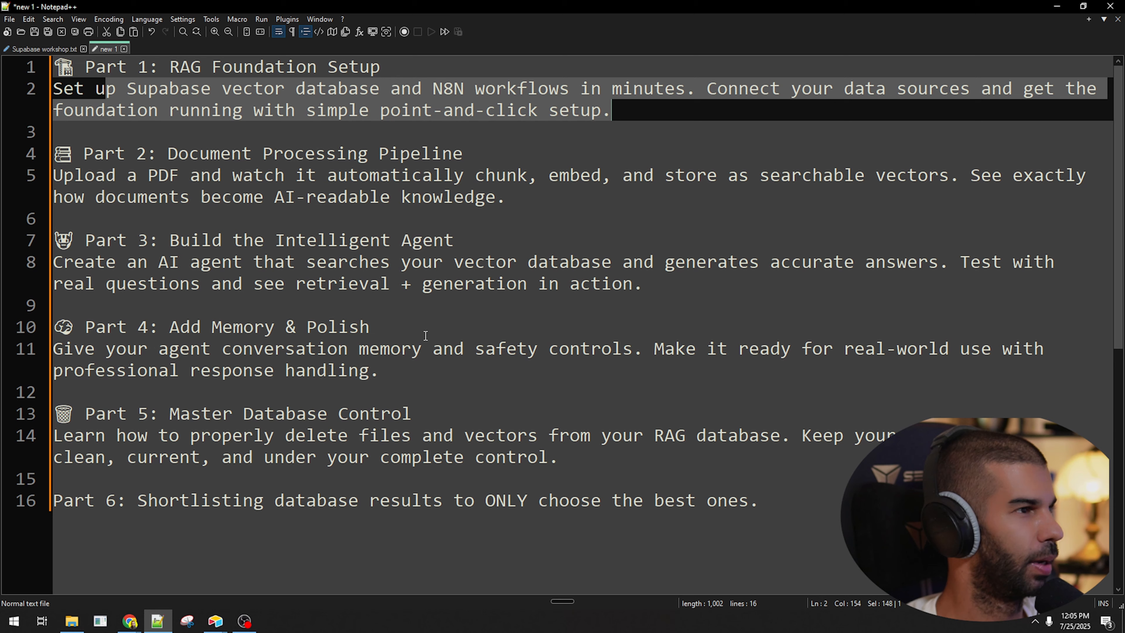
click(195, 154)
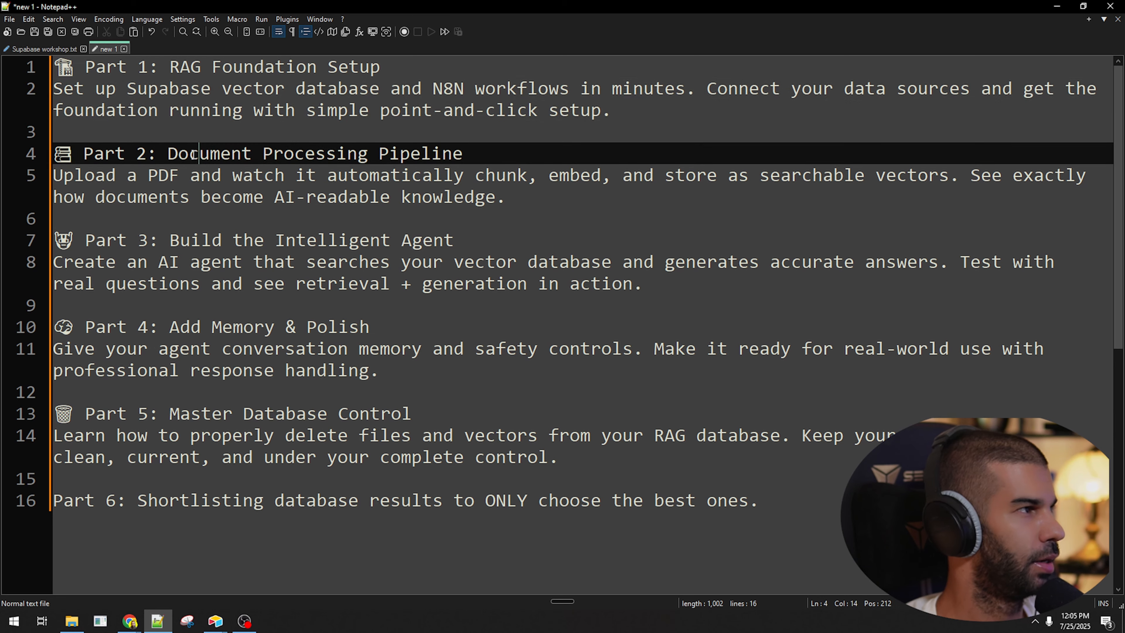
drag(76, 87, 351, 88)
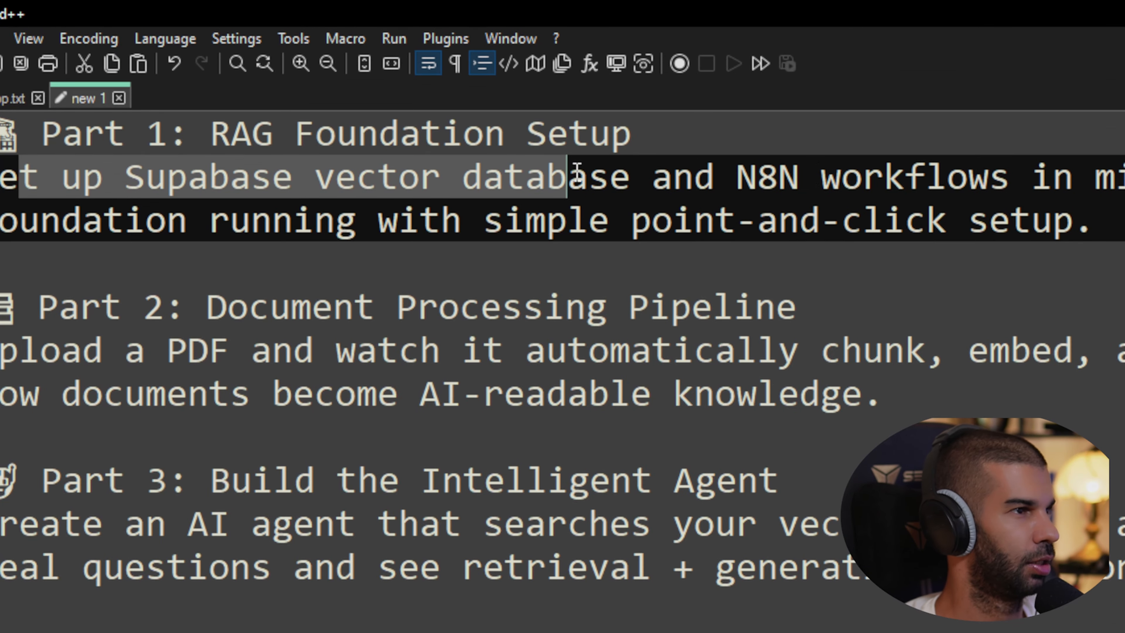
click(486, 87)
drag(842, 174, 1051, 180)
drag(420, 180, 841, 179)
drag(230, 218, 1, 65)
key(Delete)
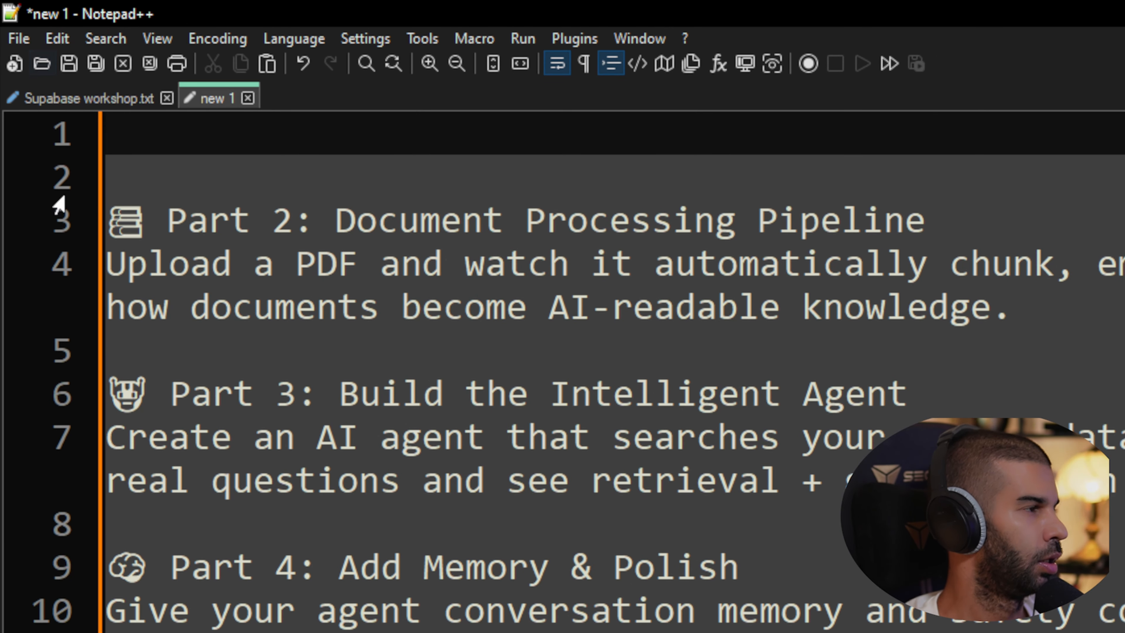
Review the Part 2 description, highlighting the chunk, embed and store wording and the word PDF.
click(184, 265)
drag(183, 265, 372, 270)
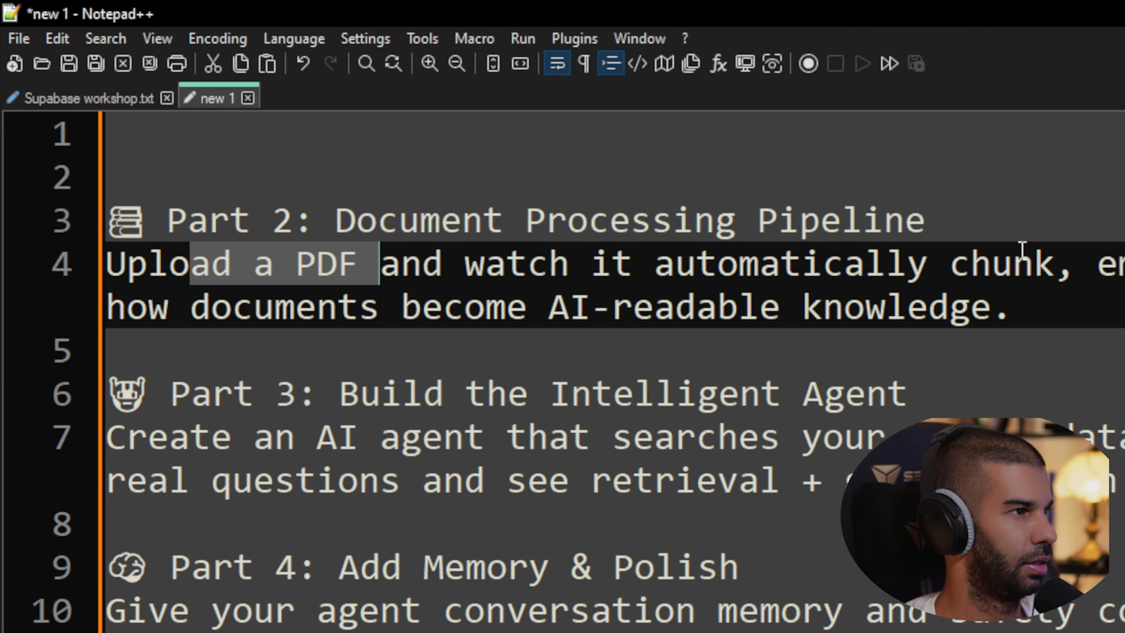
drag(1070, 265, 613, 265)
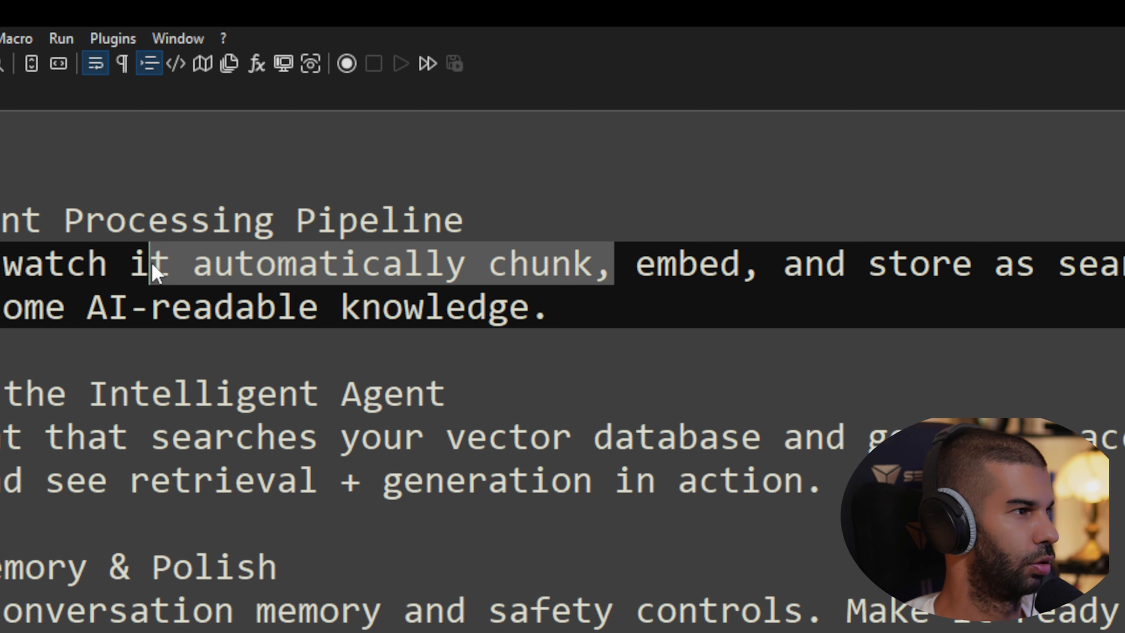
click(471, 279)
drag(194, 265, 1018, 265)
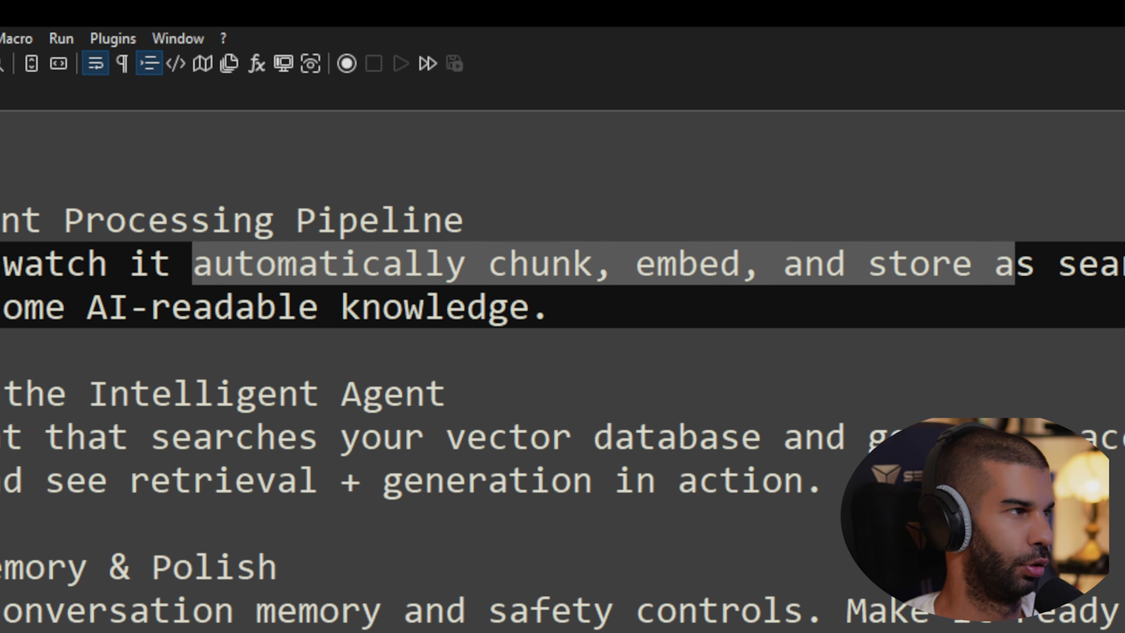
click(407, 266)
drag(192, 265, 1101, 265)
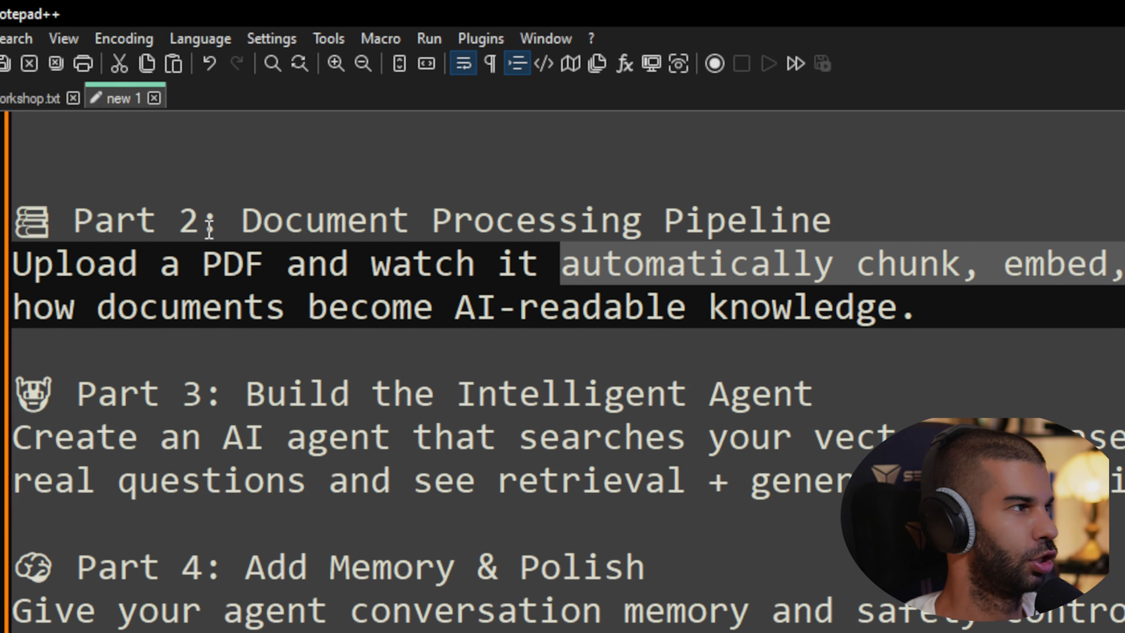
click(310, 270)
double_click(309, 271)
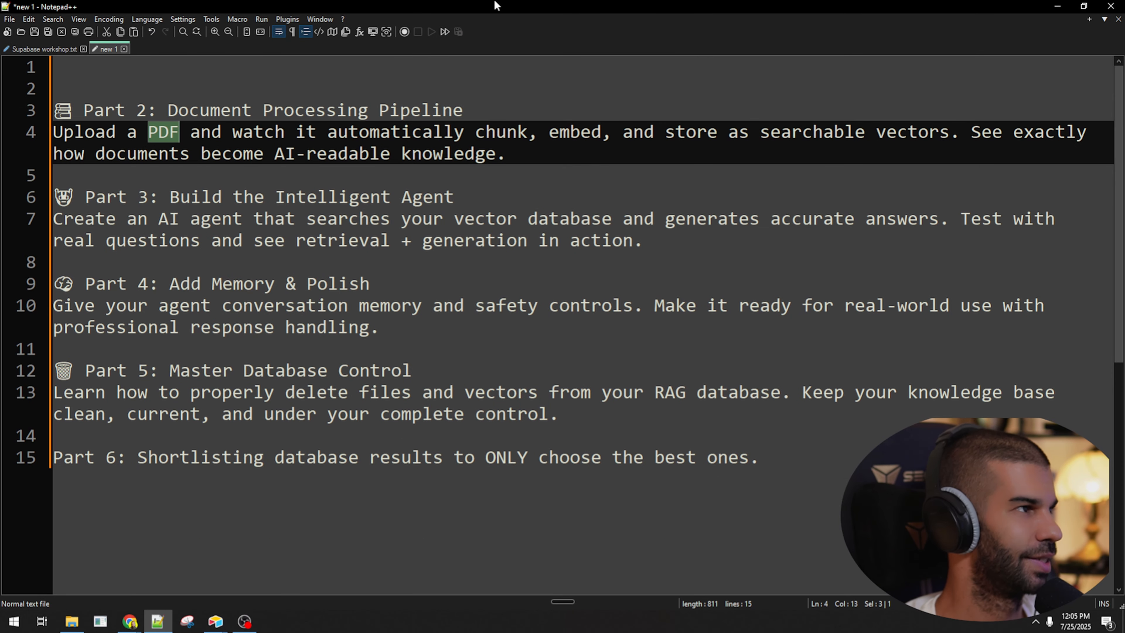
Move Notepad++ aside and inspect the Edit Fields node in the n8n workflow.
drag(496, 6, 0, 133)
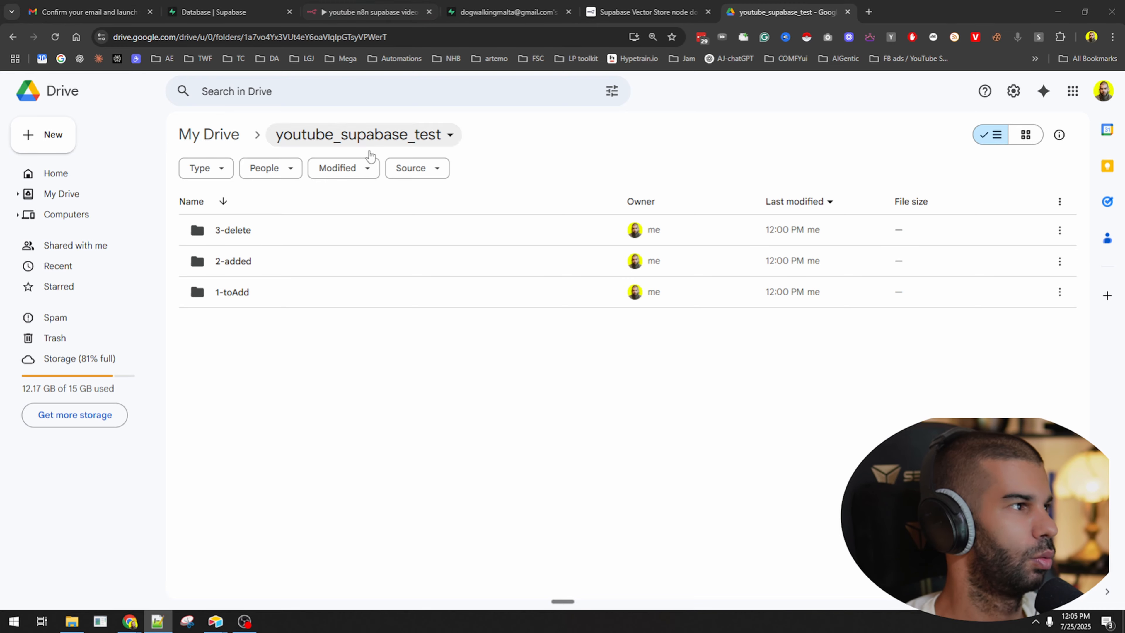
click(347, 6)
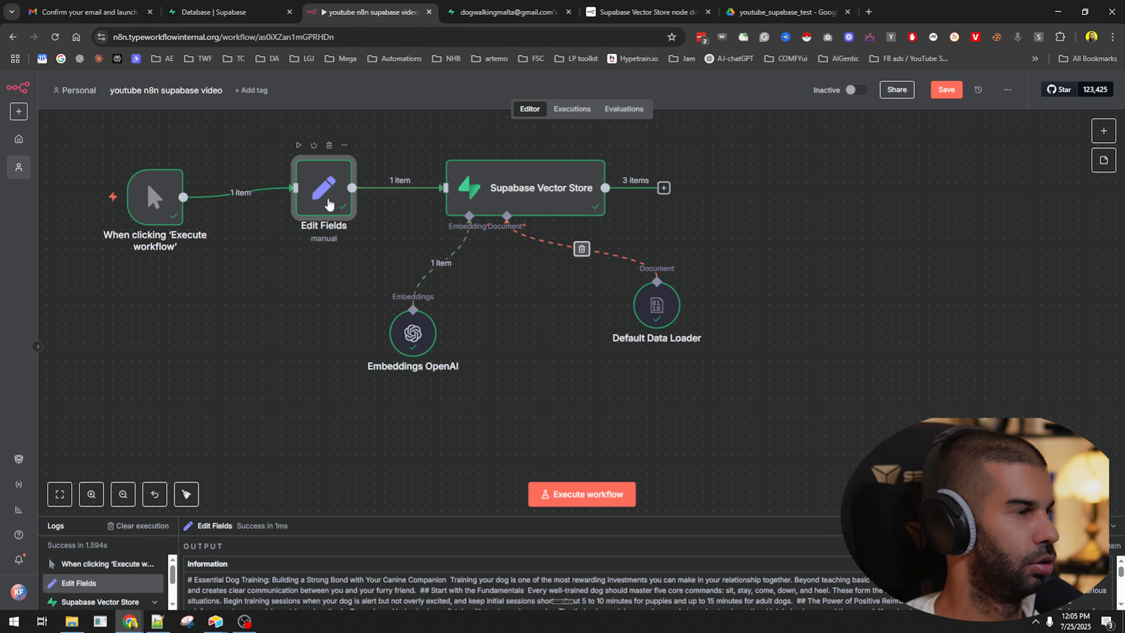
double_click(323, 191)
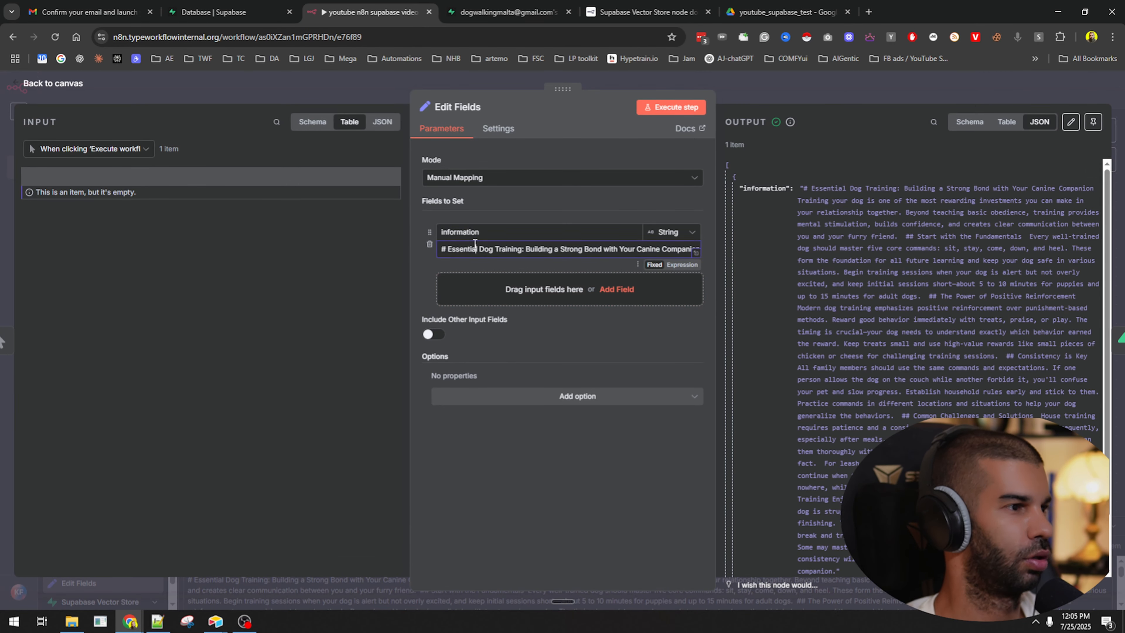
click(833, 101)
Create a new Google Doc with docs.new and paste the dog training article into it.
key(ctrl+t)
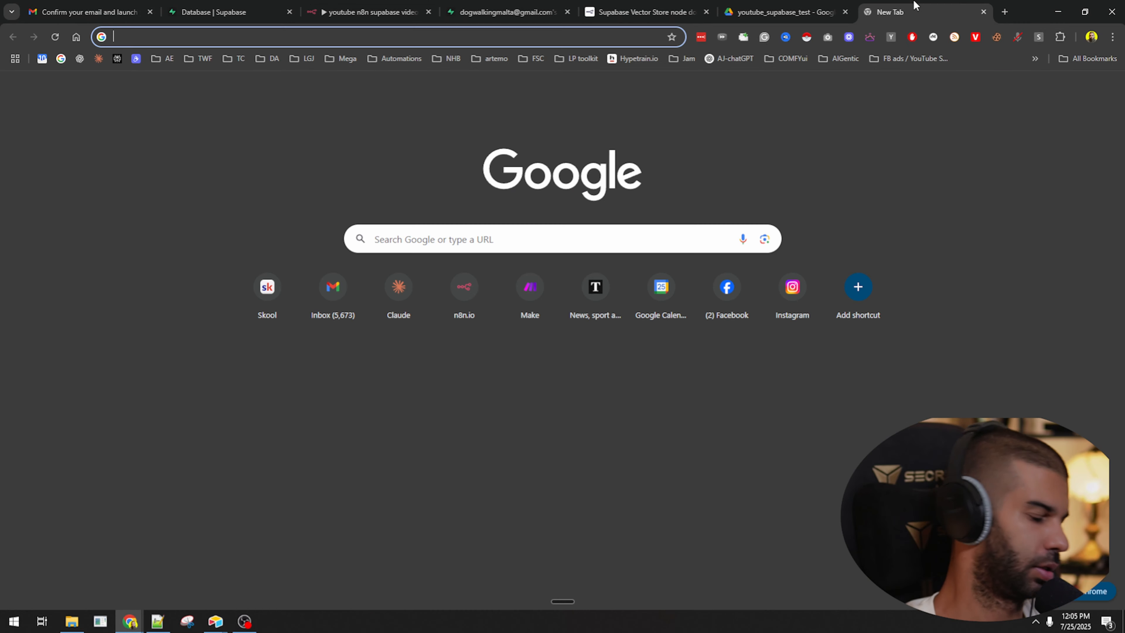
text(docs.)
key(Return)
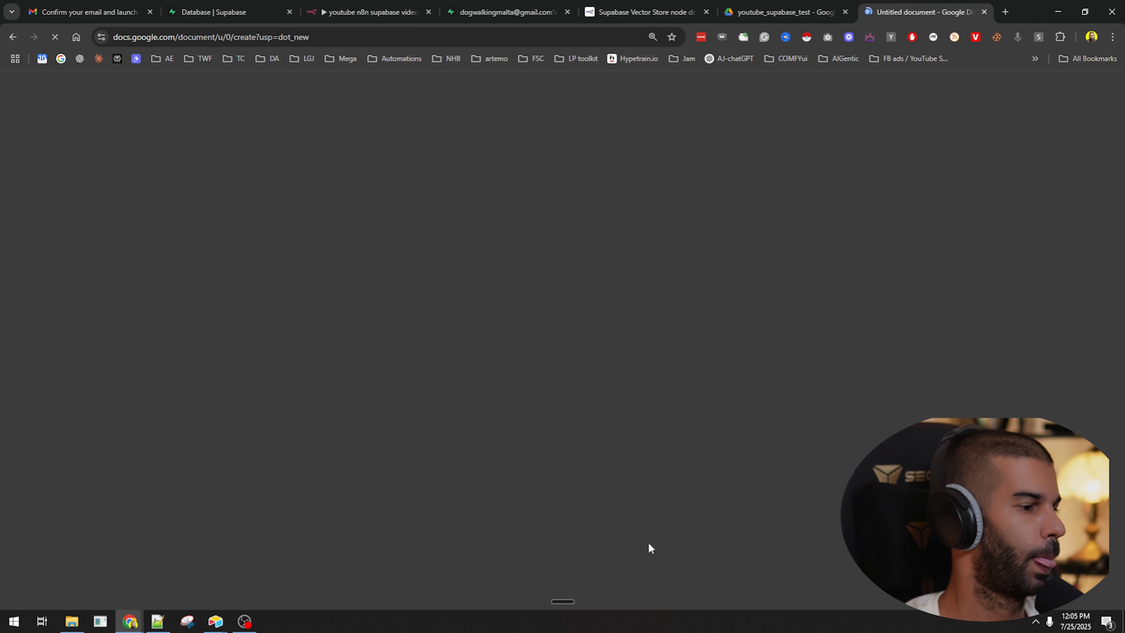
key(ctrl+v)
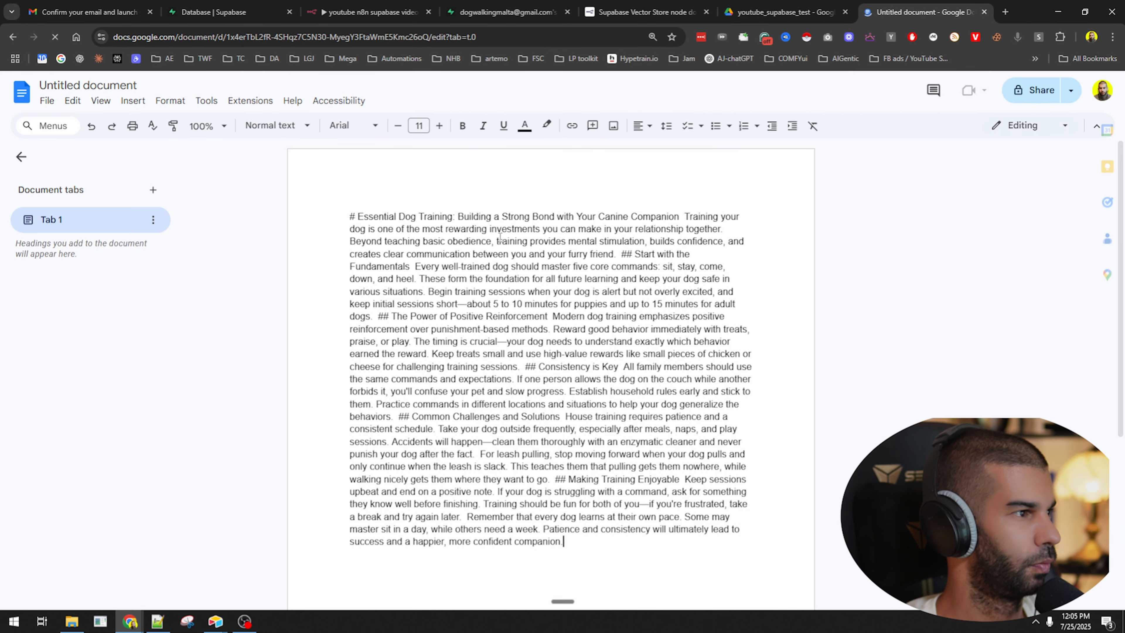
Replace the sample text in markdowntohtml.com's Enter Markdown box with the dog training article.
key(ctrl+t)
text(mark)
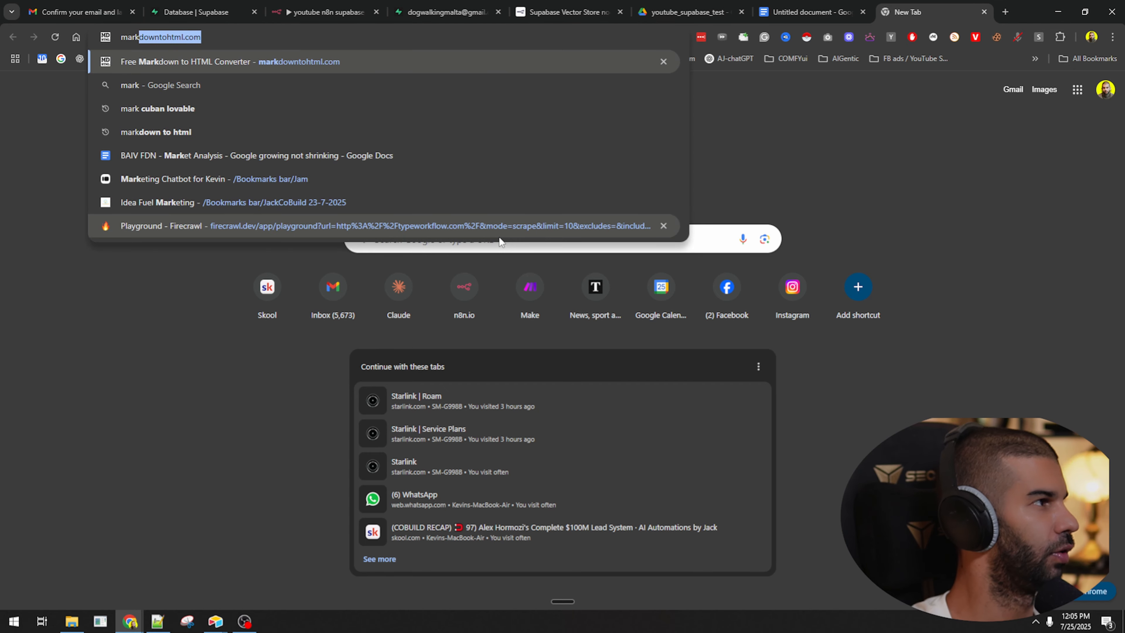
key(Return)
click(360, 339)
key(ctrl+a)
text(v)
click(613, 366)
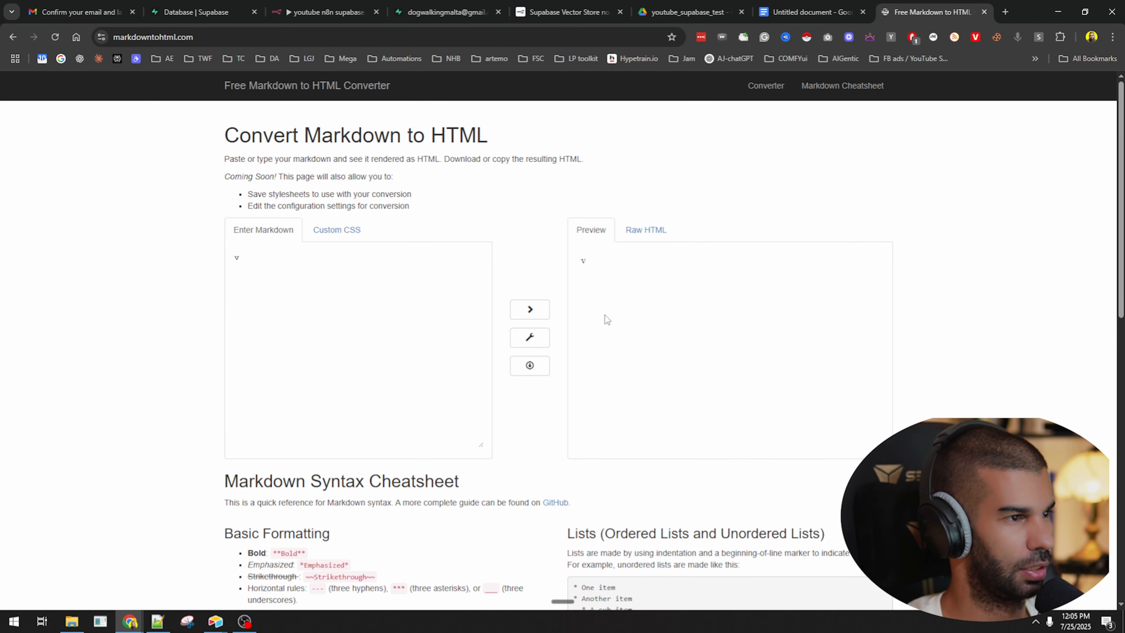
key(ctrl+a)
click(361, 328)
key(ctrl+a)
key(ctrl+v)
Put the article heading on its own line, before the word Training, in the markdown input.
triple_click(661, 327)
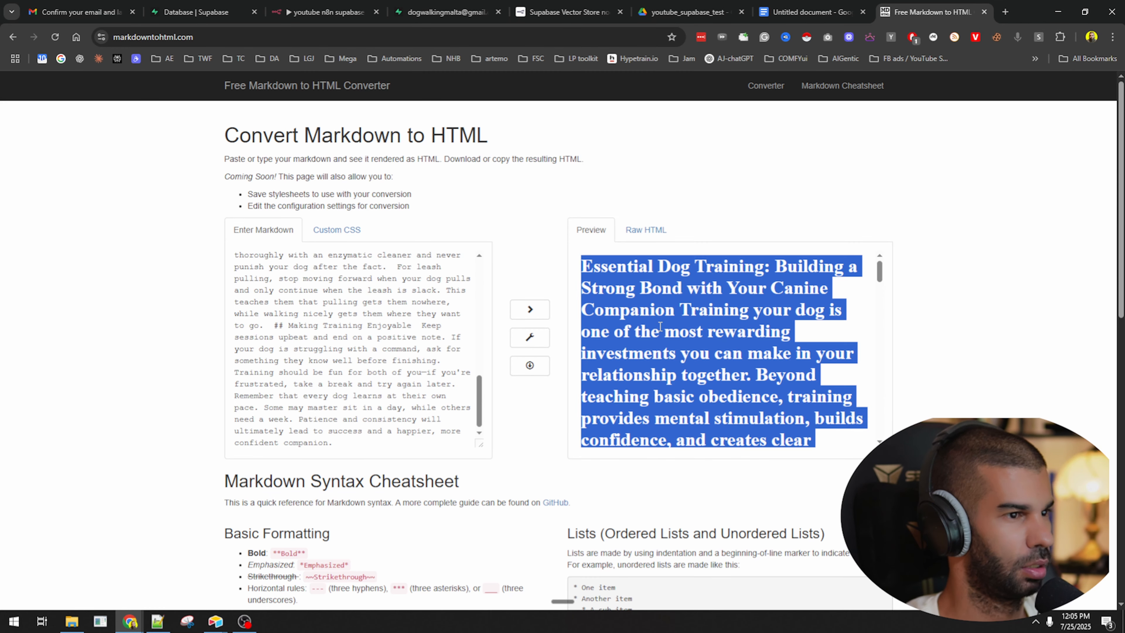
click(350, 285)
scroll(330, 271, up, 15)
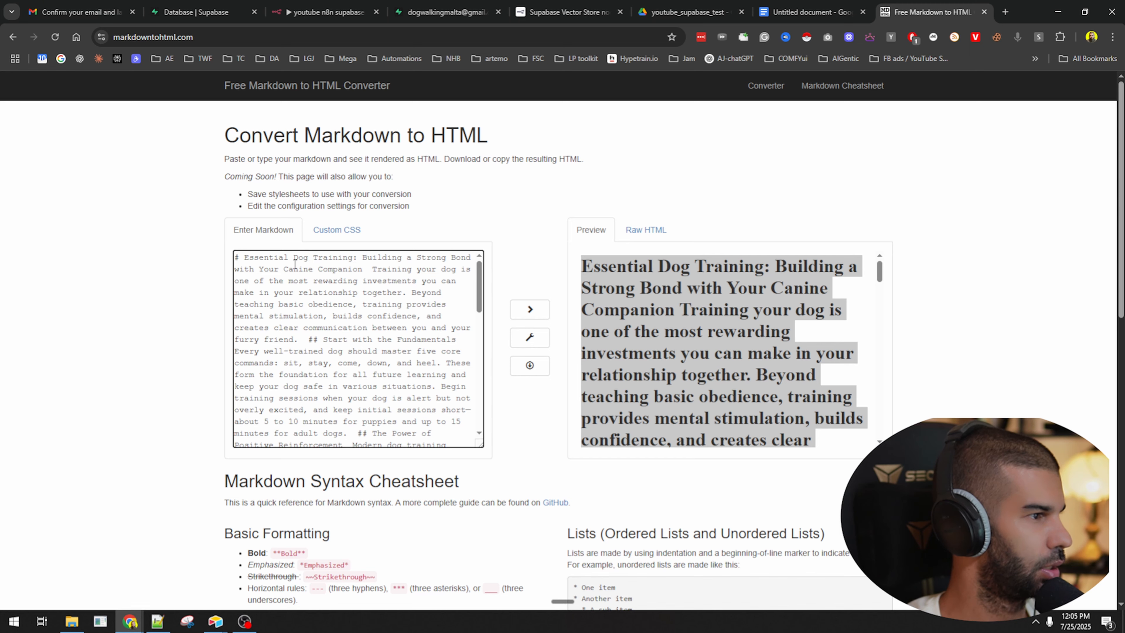
click(371, 269)
key(Return)
scroll(665, 351, down, 7)
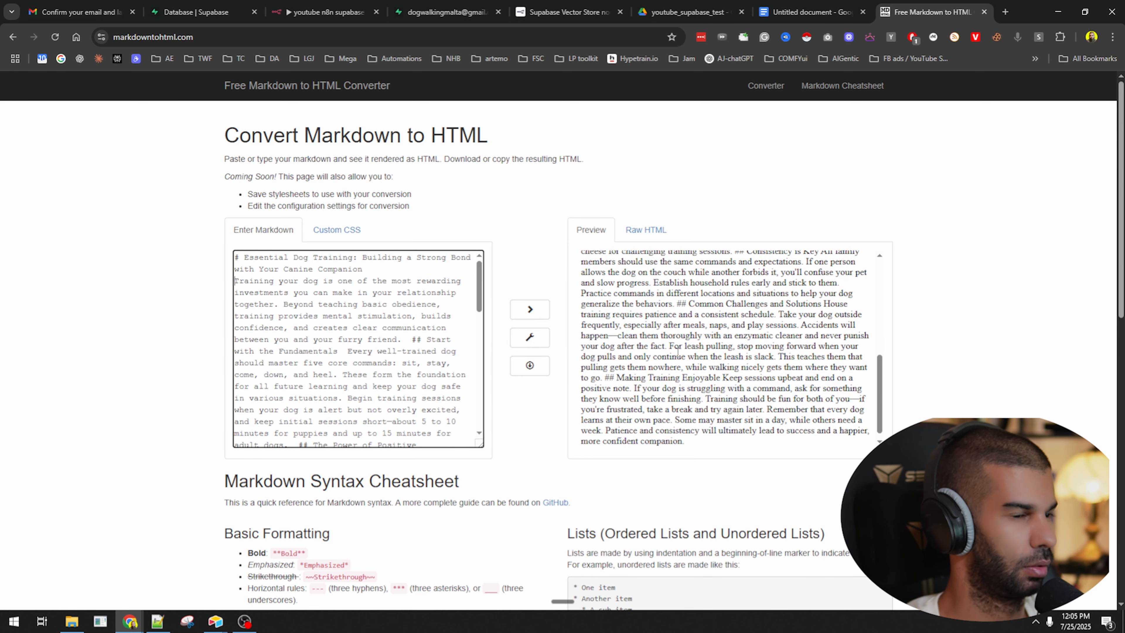
scroll(664, 350, up, 7)
Copy Claude's formatted reply from the Dog Training Fundamentals chat.
click(1005, 12)
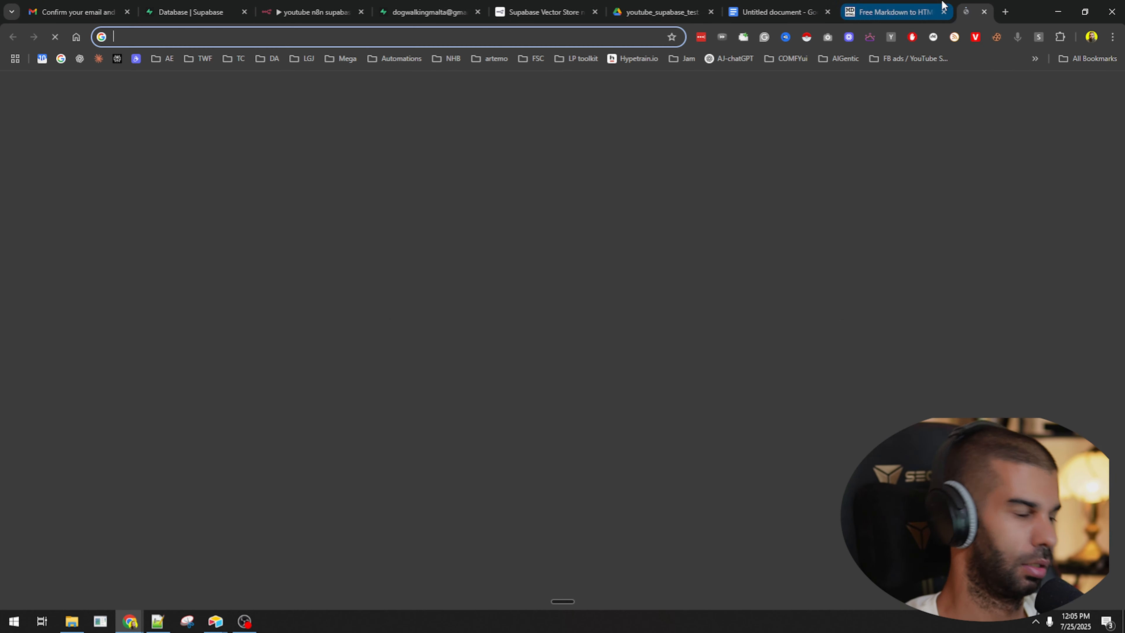
text(claude)
key(Return)
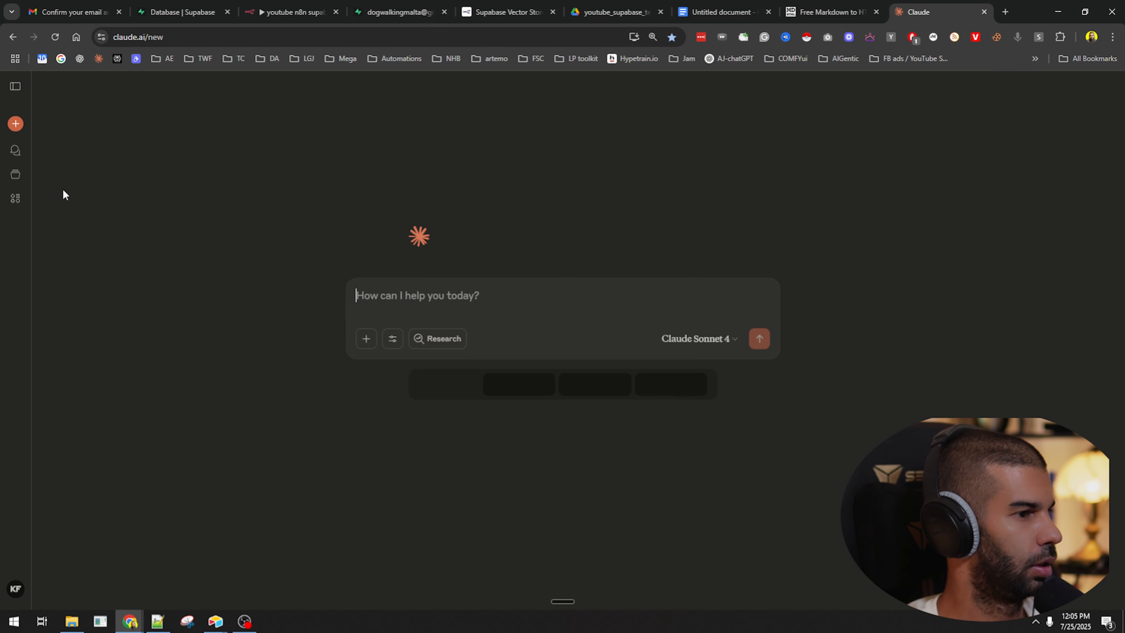
click(15, 150)
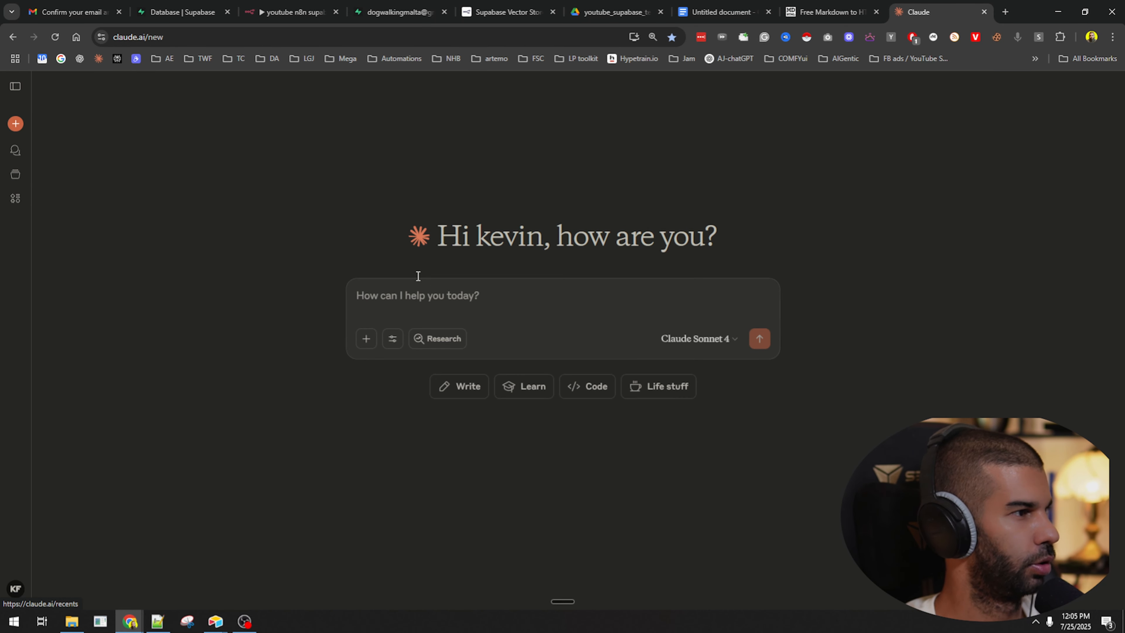
click(402, 238)
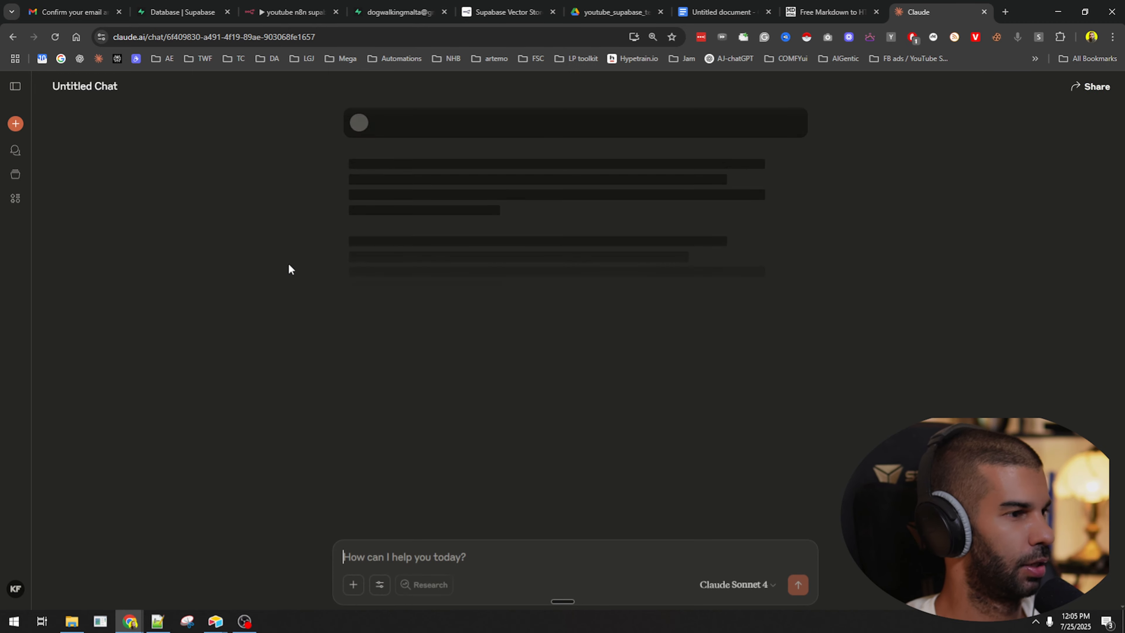
click(709, 493)
Replace the Untitled document's plain text with the formatted dog training article.
click(722, 12)
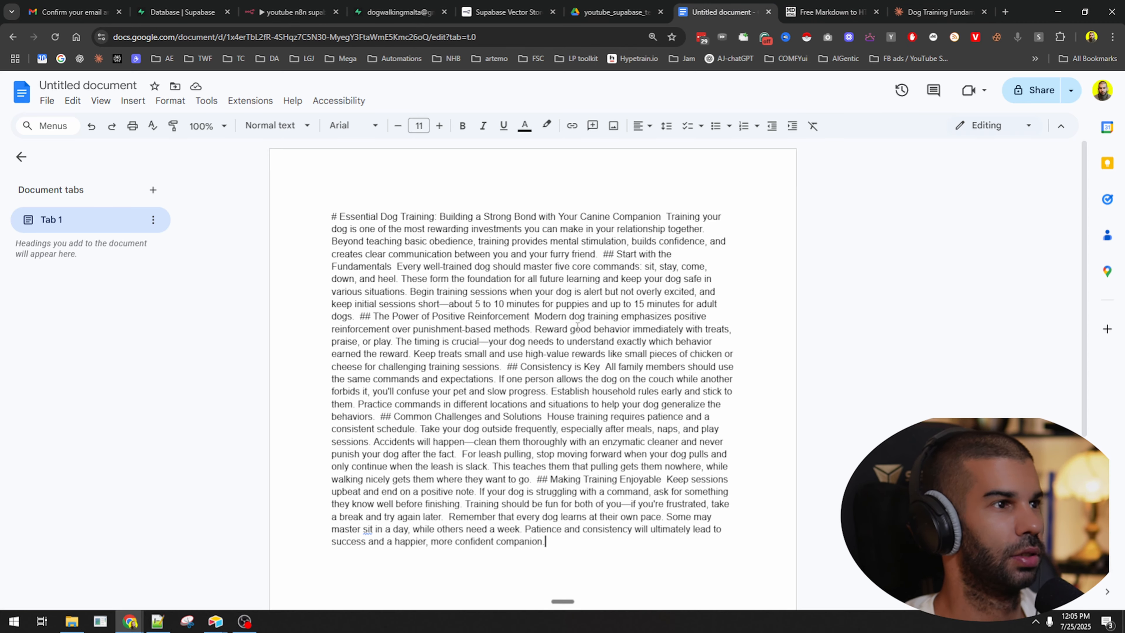
key(ctrl+a)
key(ctrl+v)
scroll(575, 332, up, 6)
Dictate and send Claude a request for a similar article about cats.
click(928, 13)
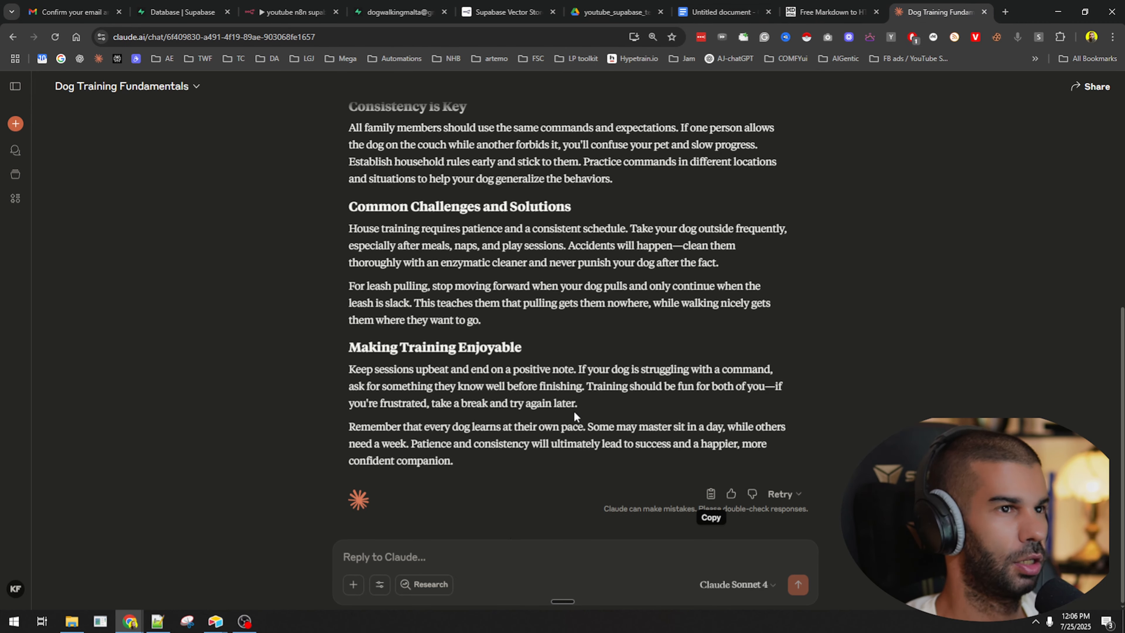
click(446, 565)
key(ctrl+super)
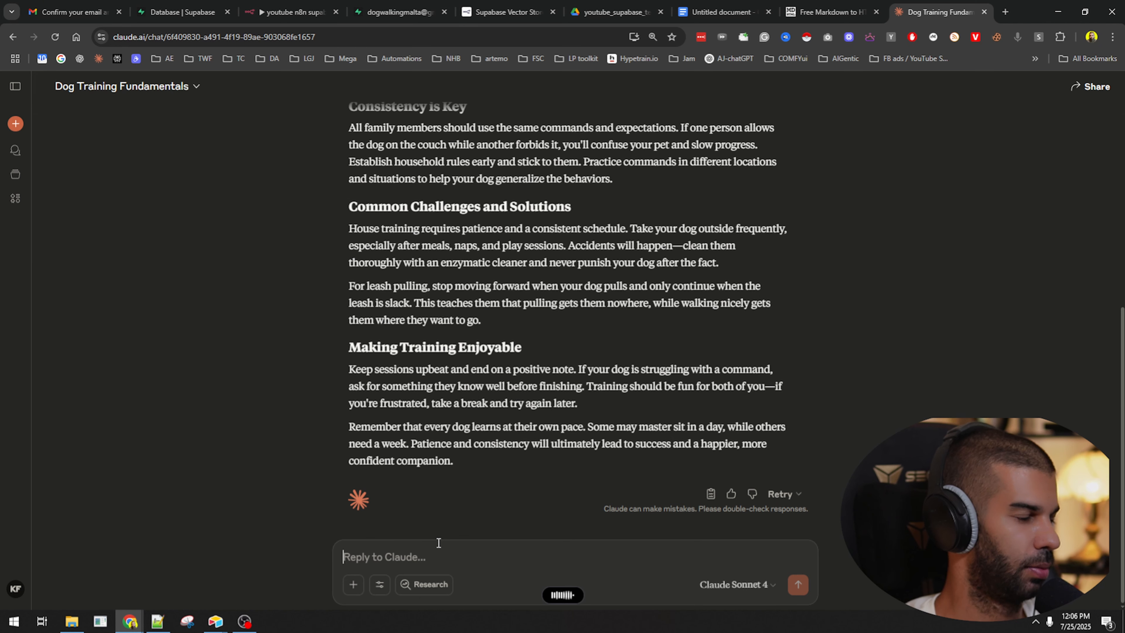
key(Return)
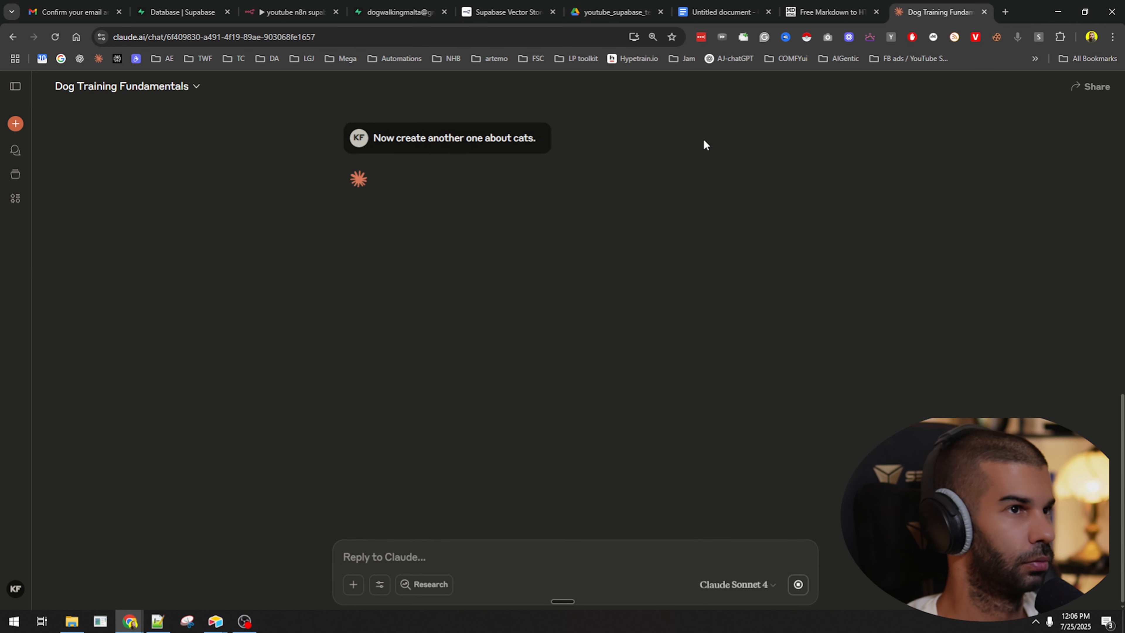
click(722, 12)
Title the Google Doc 'dog training manual' and go back to Claude's cat article.
click(78, 86)
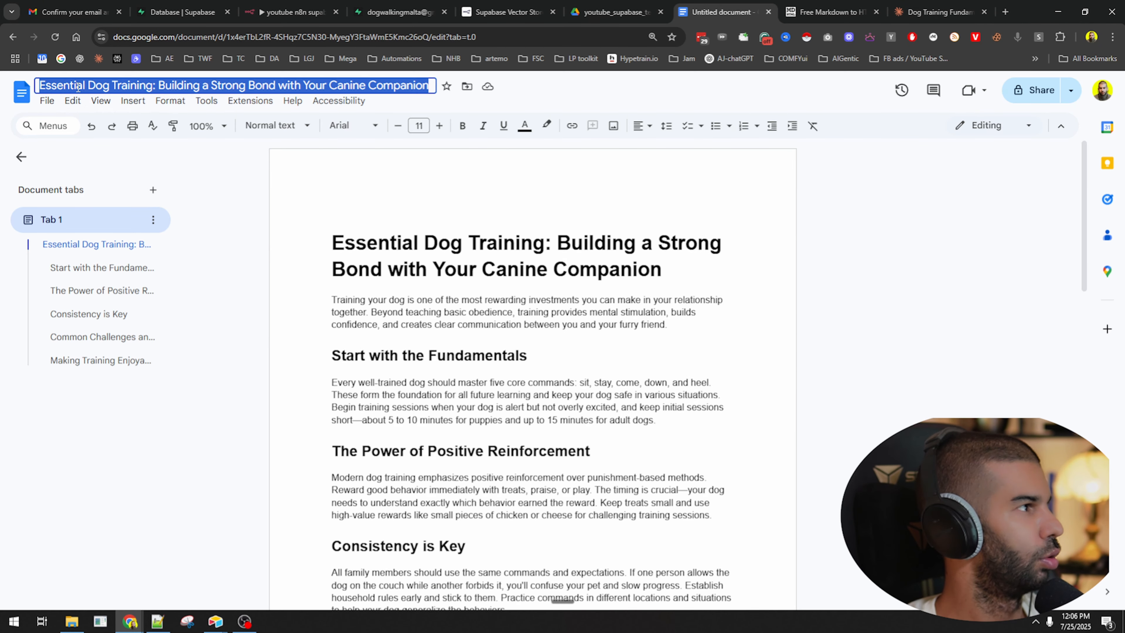
text(dog trai)
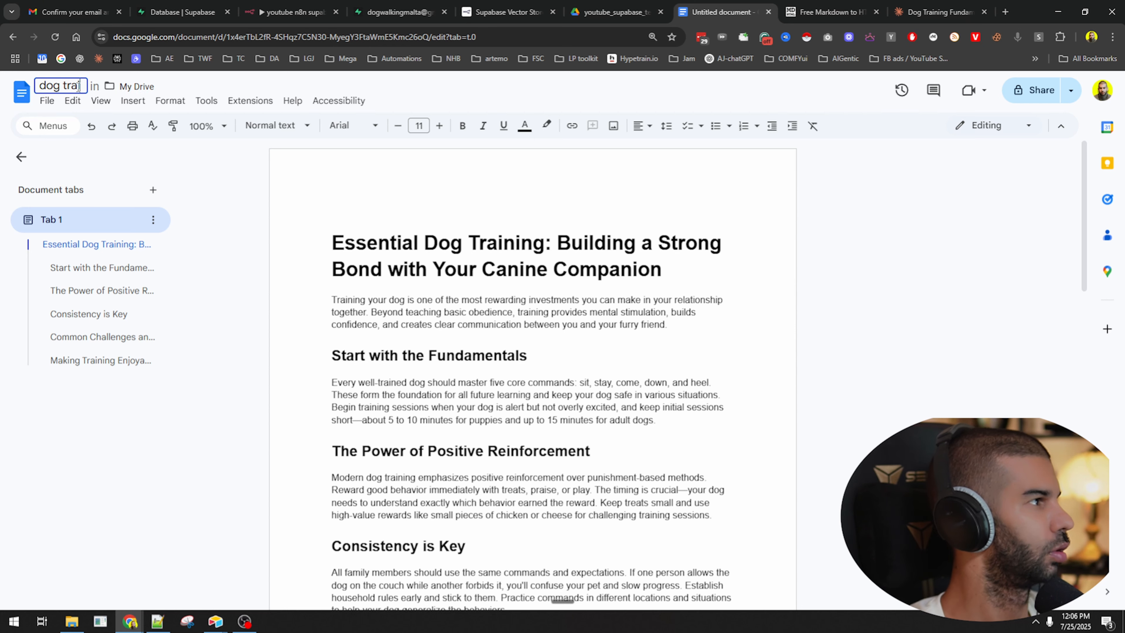
text(ning manual)
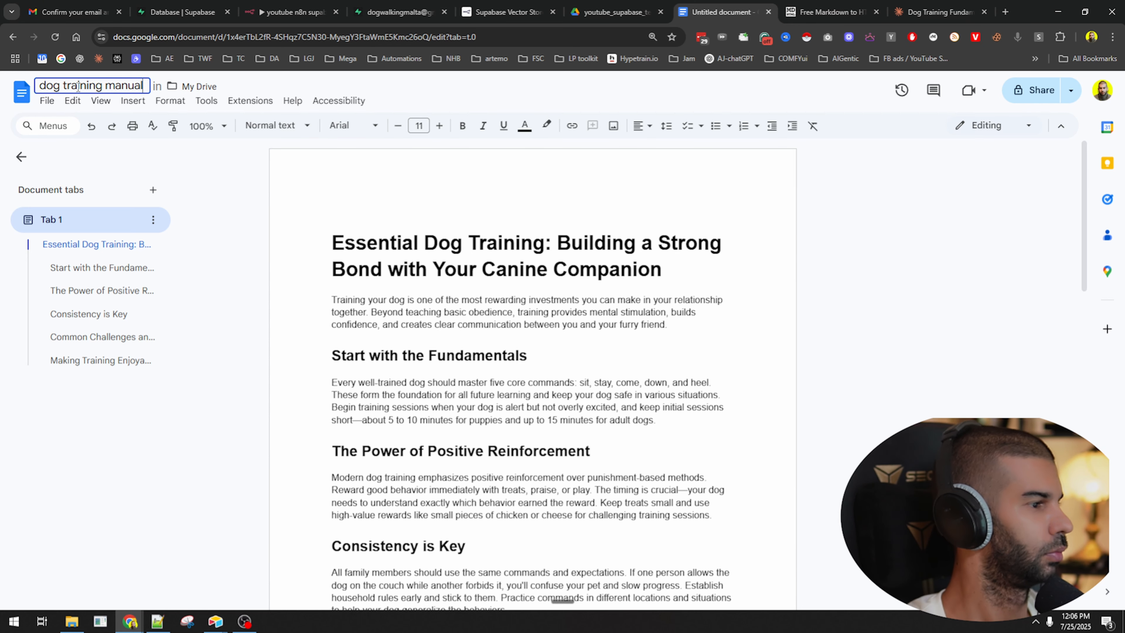
click(449, 392)
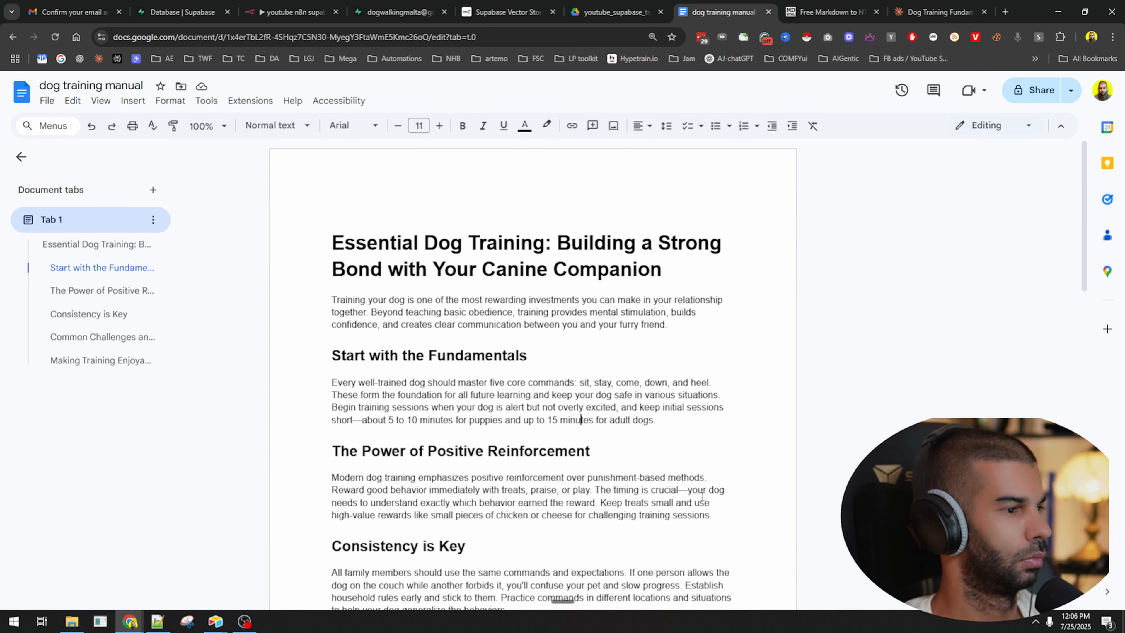
click(941, 8)
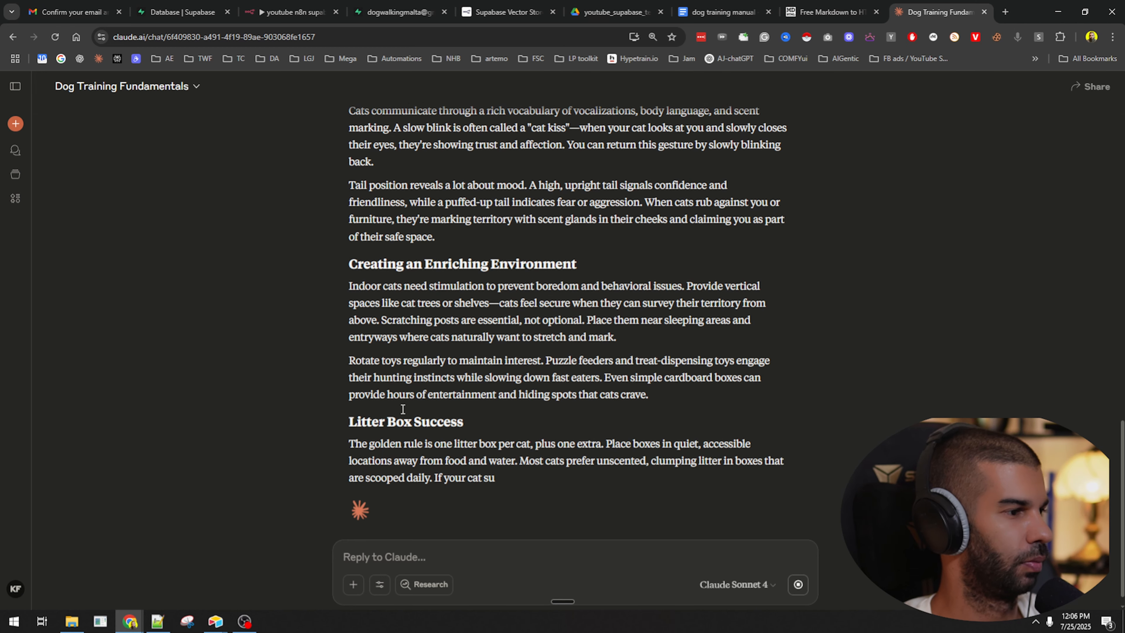
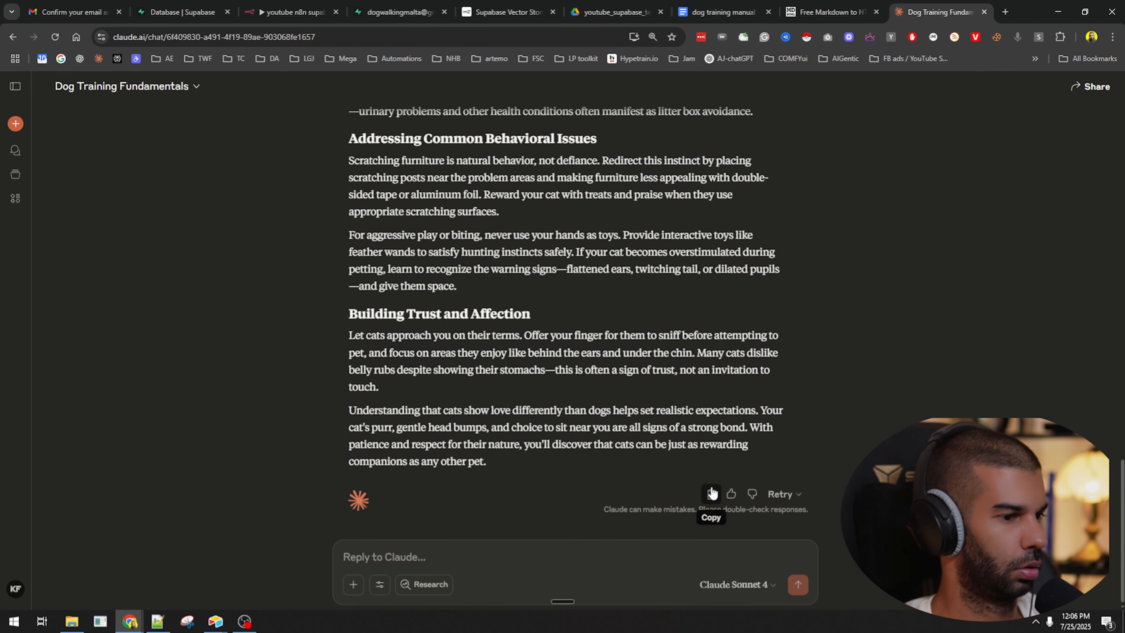
Paste the cat article into a new Google Doc titled 'cat training'.
click(722, 12)
click(48, 100)
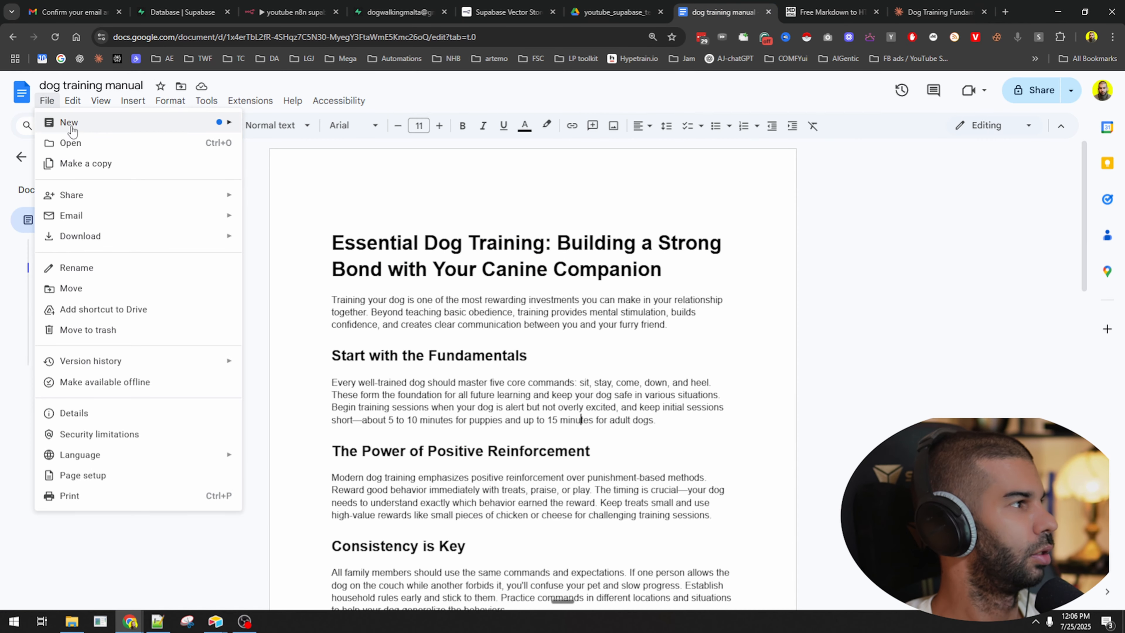
mouse_move(71, 120)
click(284, 123)
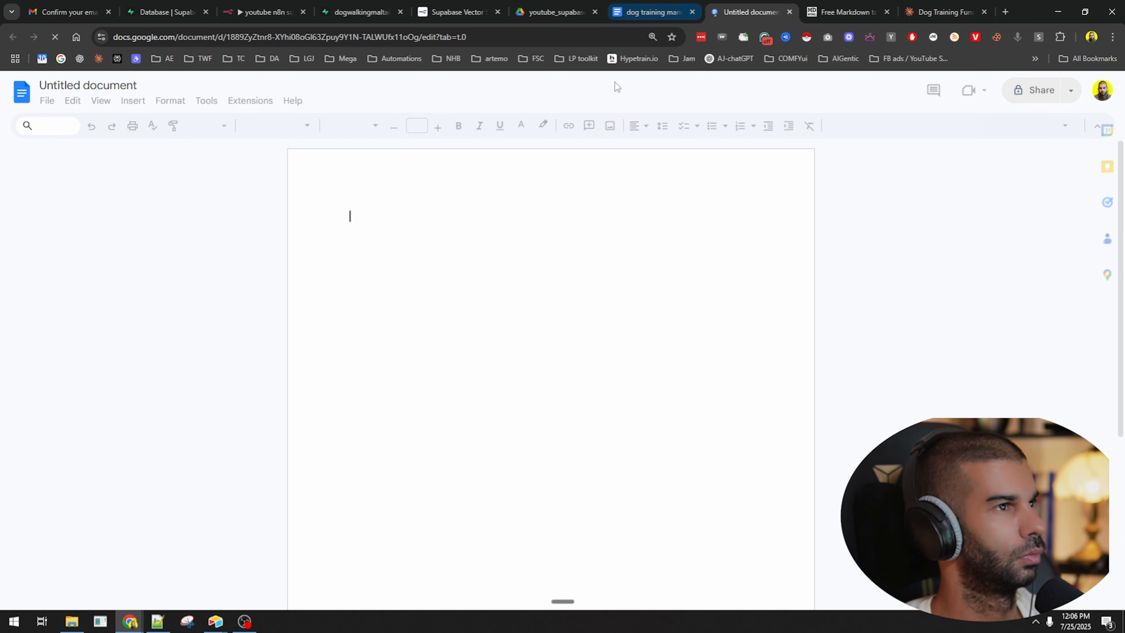
key(ctrl+v)
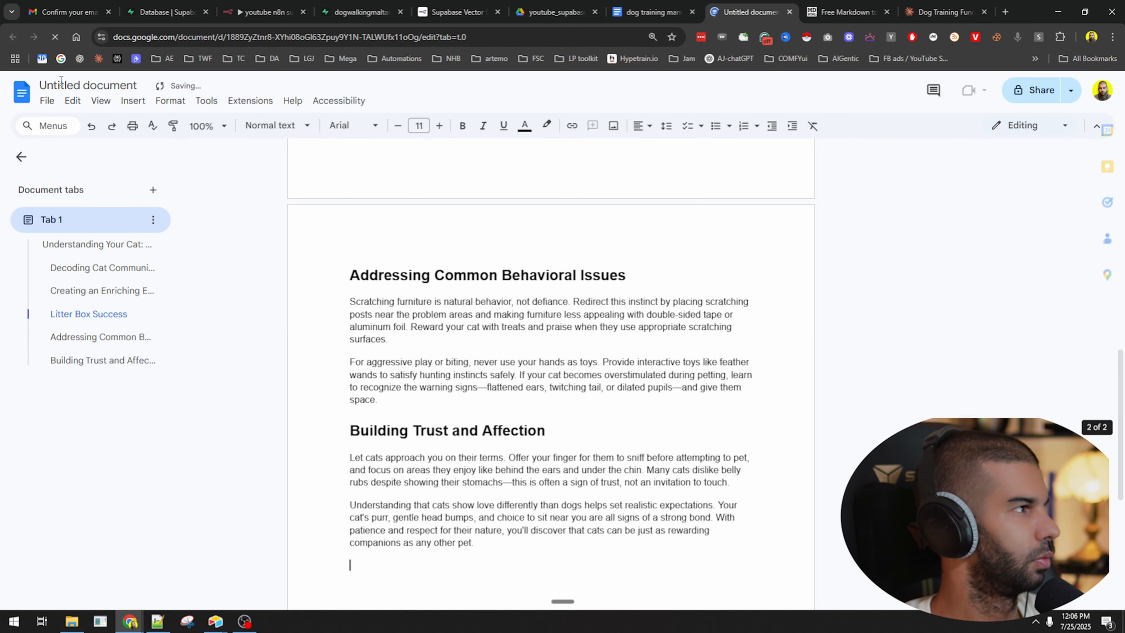
click(133, 85)
text(cat training)
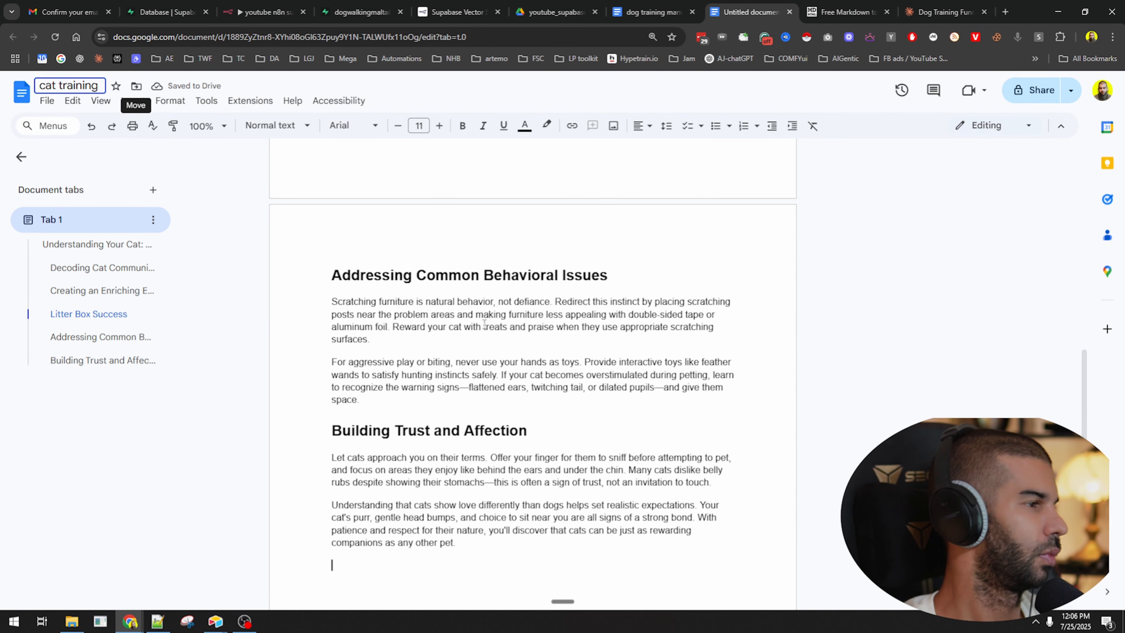
key(Return)
Download the dog training manual as a PDF, then select the 1-toAdd folder in Drive.
click(47, 101)
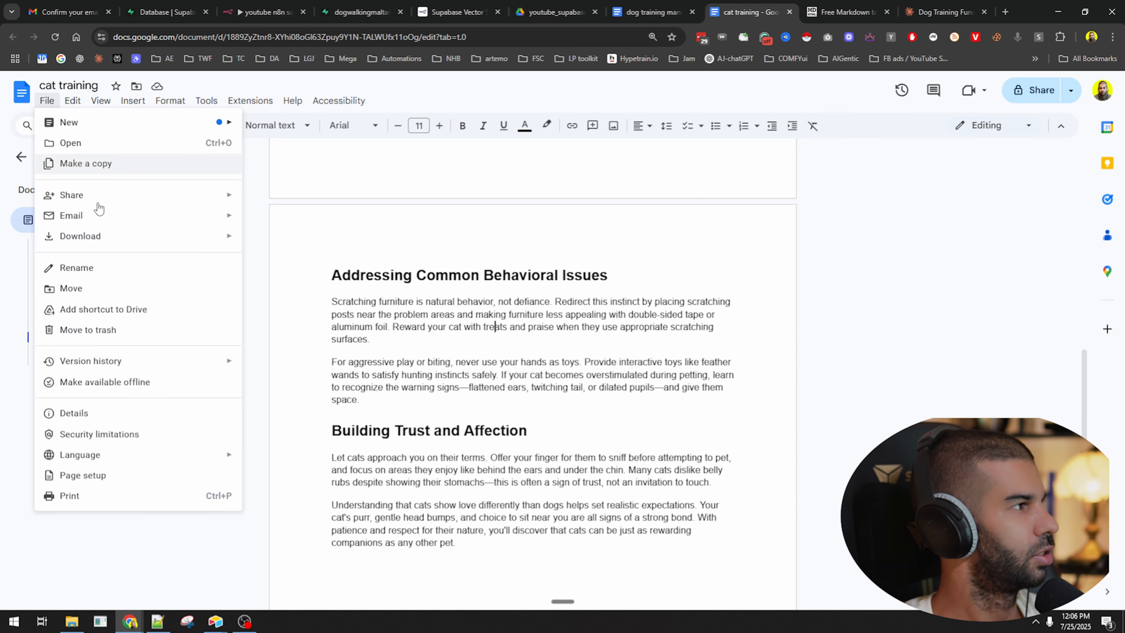
mouse_move(231, 237)
click(654, 12)
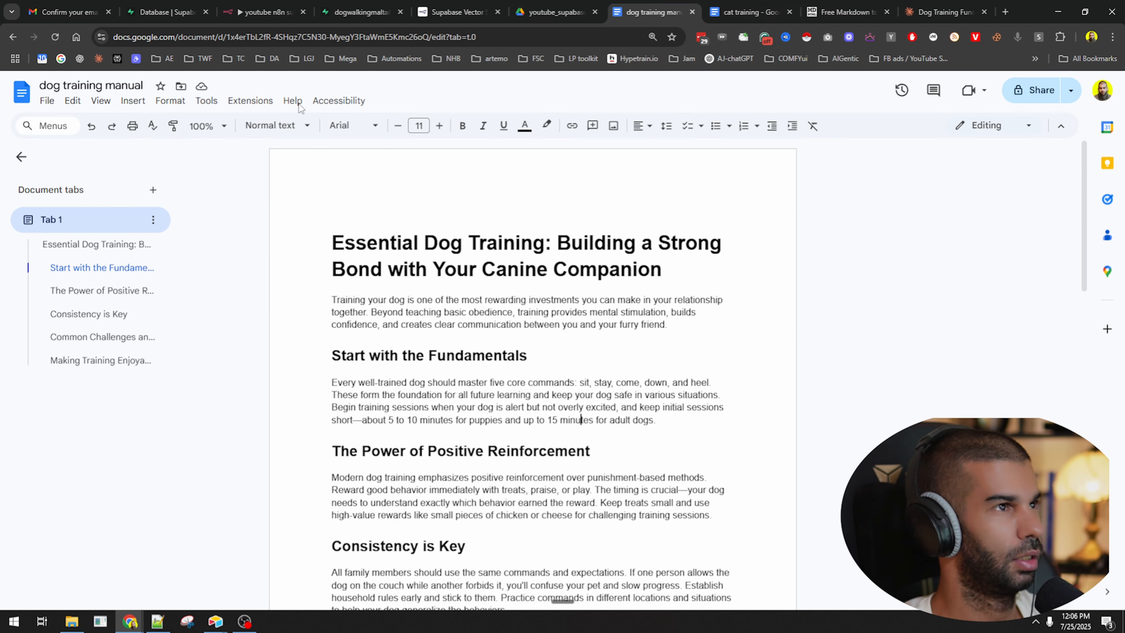
click(47, 101)
mouse_move(133, 236)
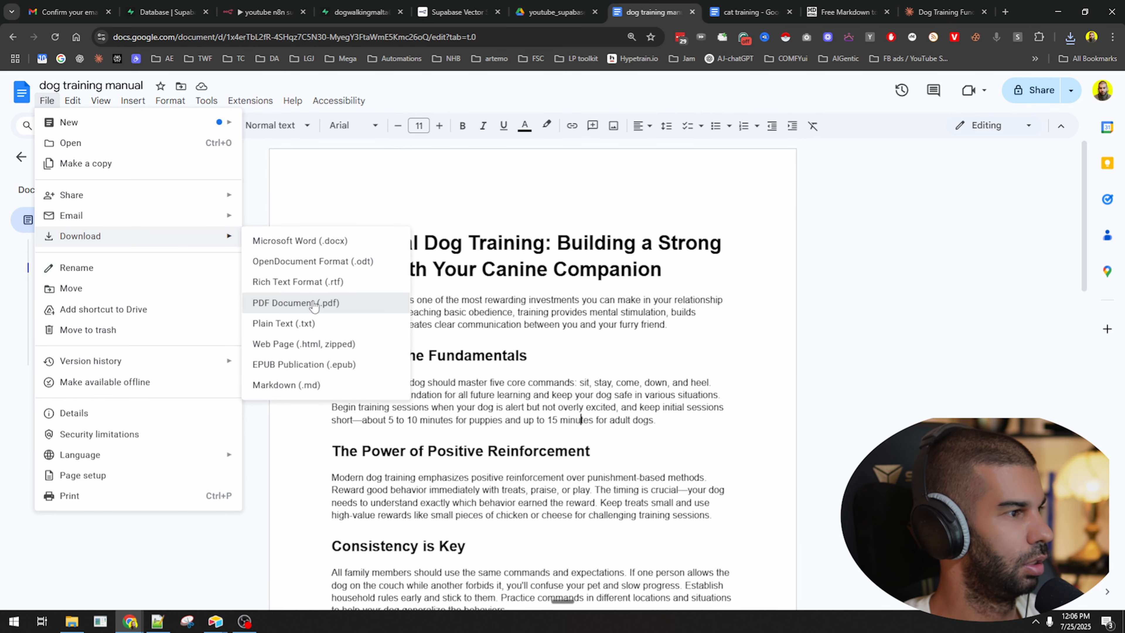
click(296, 303)
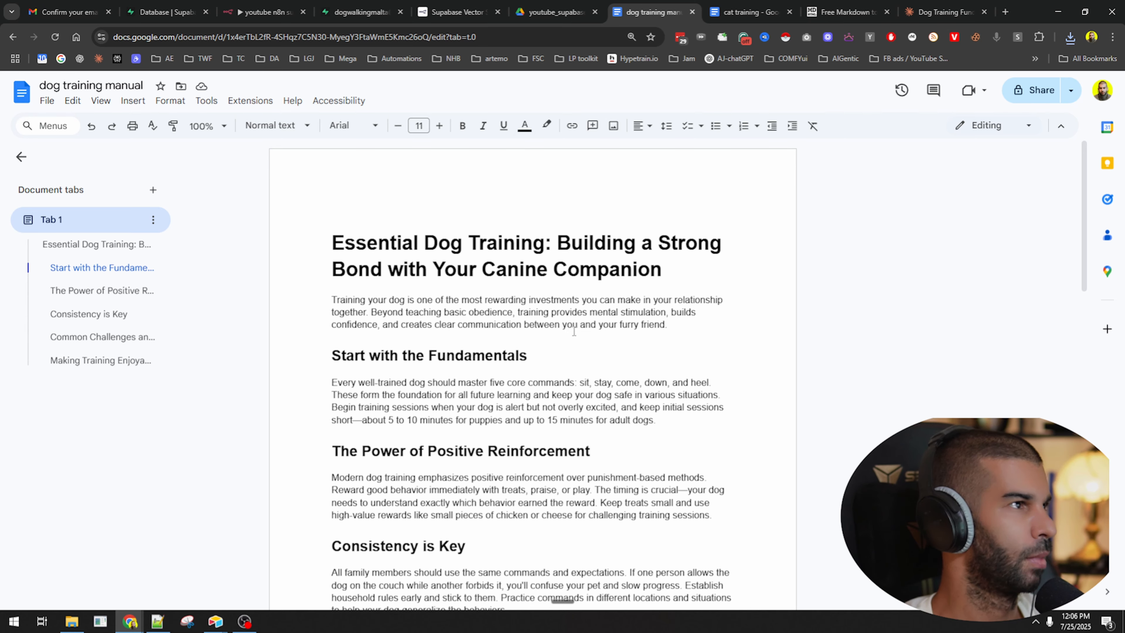
click(556, 12)
click(281, 294)
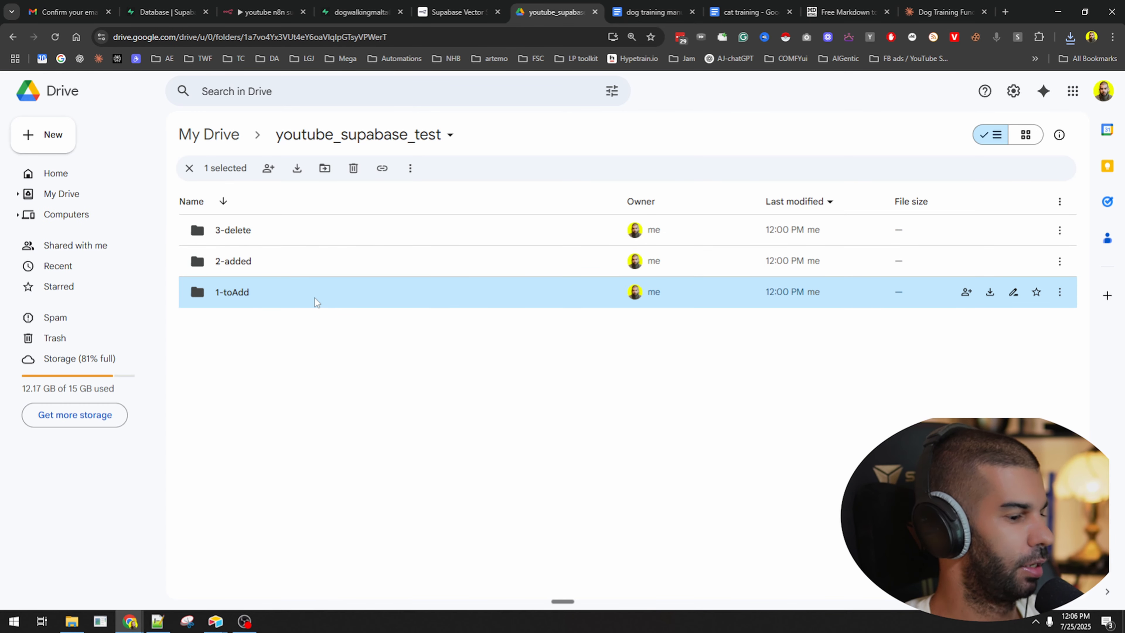
Reposition and reconnect the manual trigger to Edit Fields, and remove the Edit Fields→Supabase link.
click(265, 12)
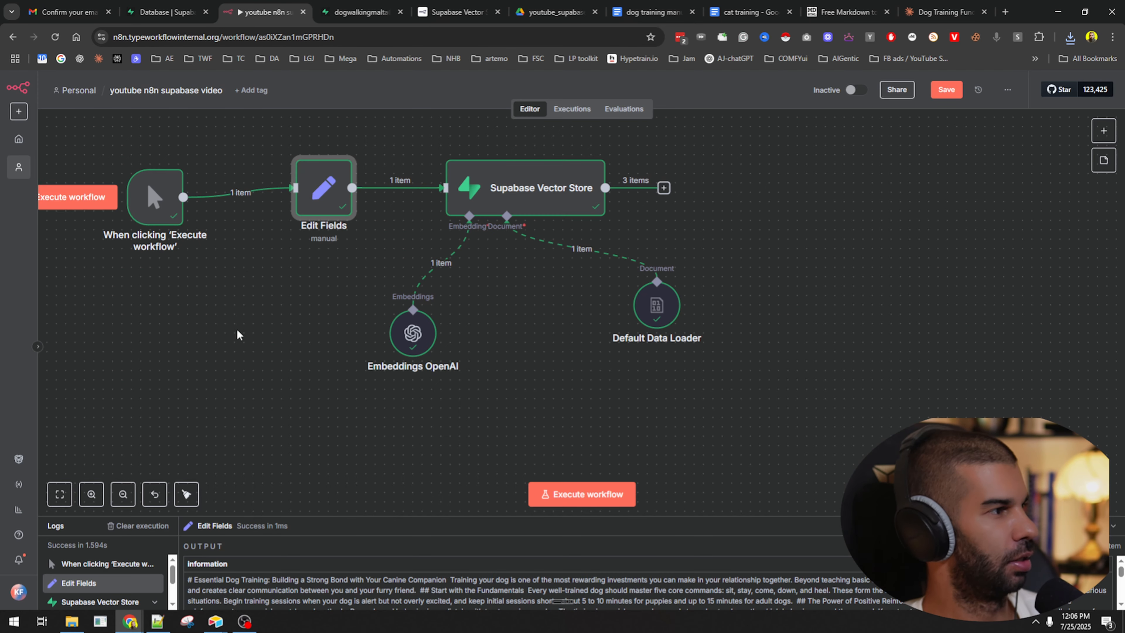
drag(260, 341, 508, 411)
drag(384, 262, 276, 350)
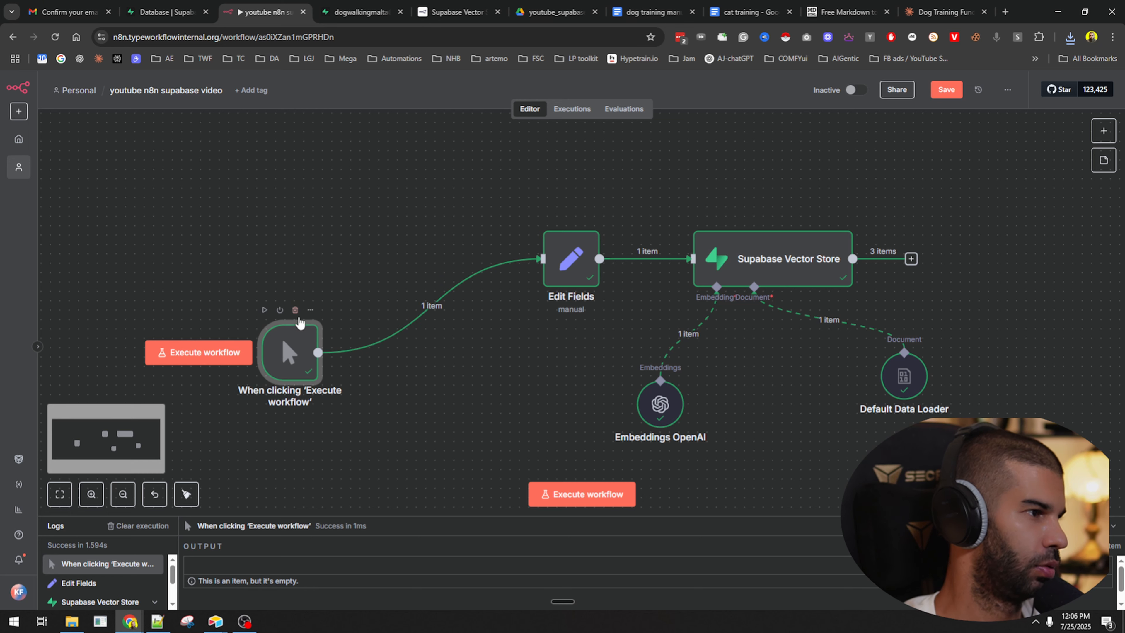
click(442, 306)
mouse_move(288, 346)
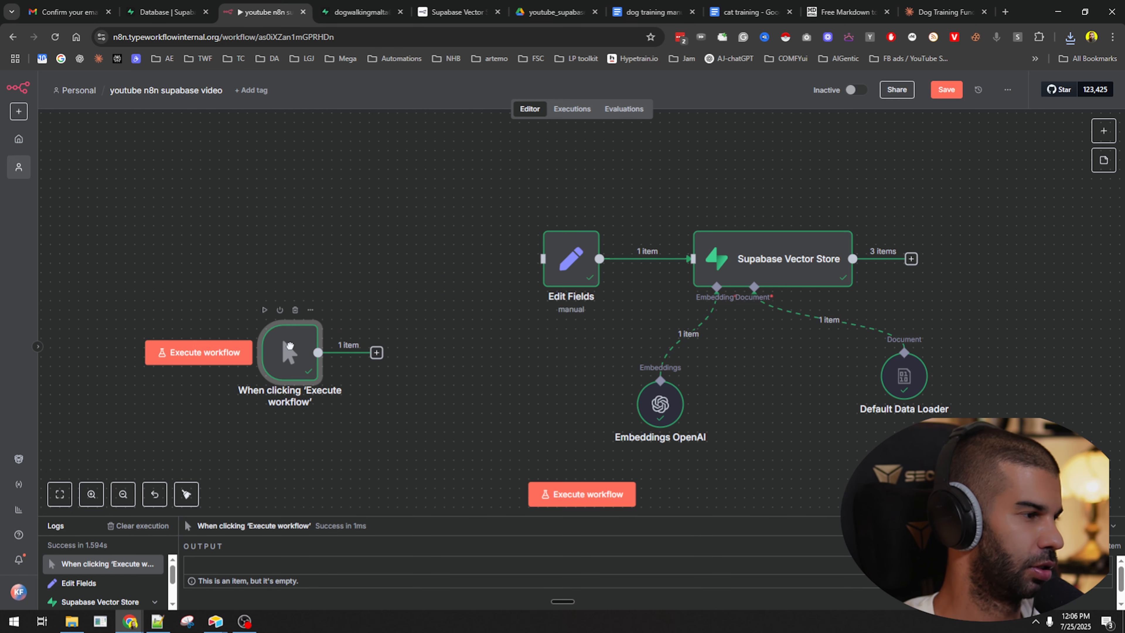
drag(318, 353, 398, 354)
click(577, 307)
Add a Google Drive 'On changes involving a specific folder' trigger node.
scroll(322, 233, up, 3)
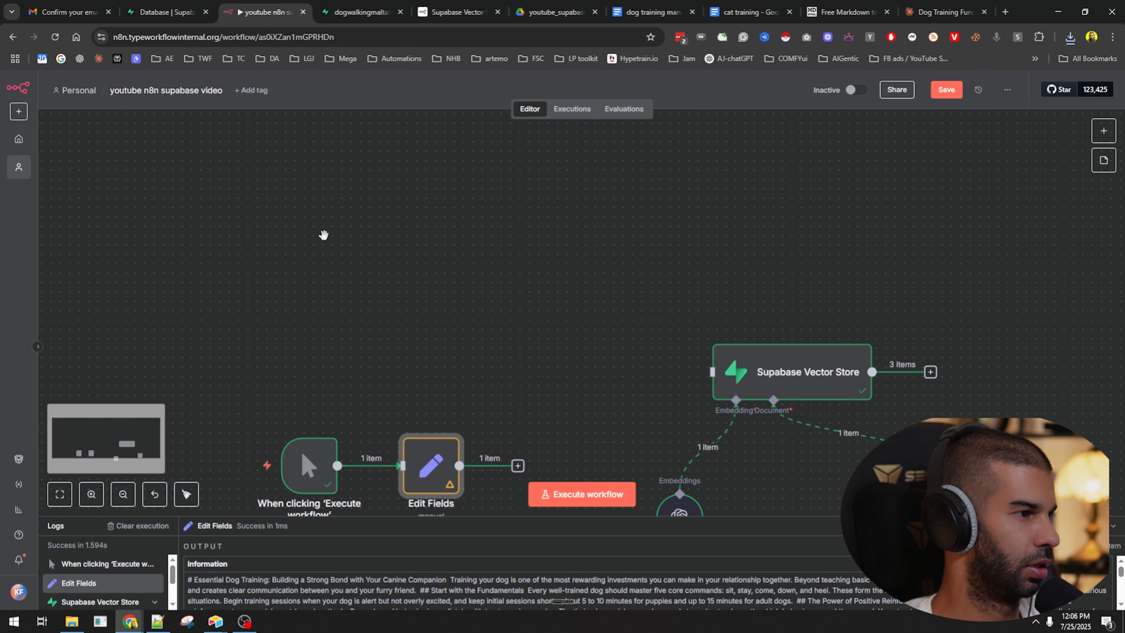
click(1104, 131)
text(drive)
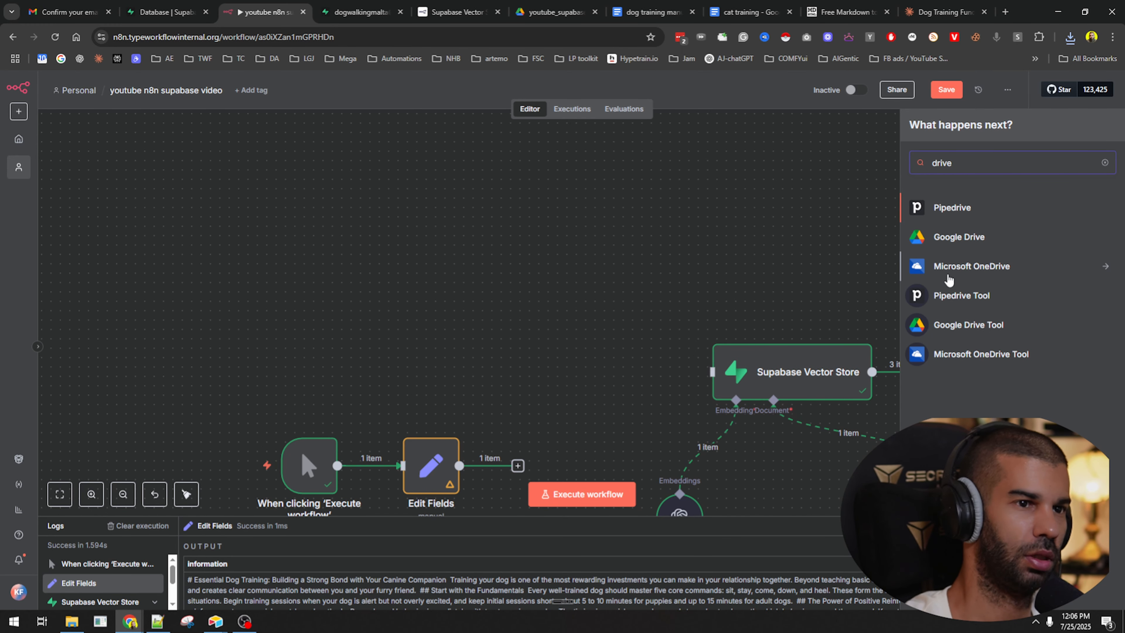
click(959, 237)
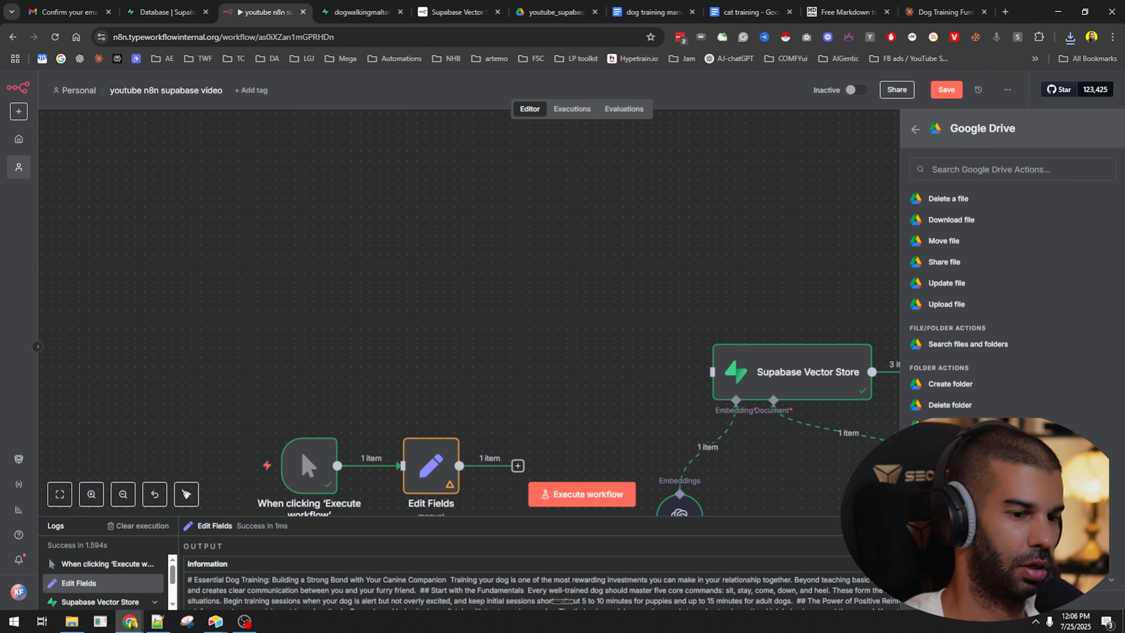
scroll(1012, 288, down, 1)
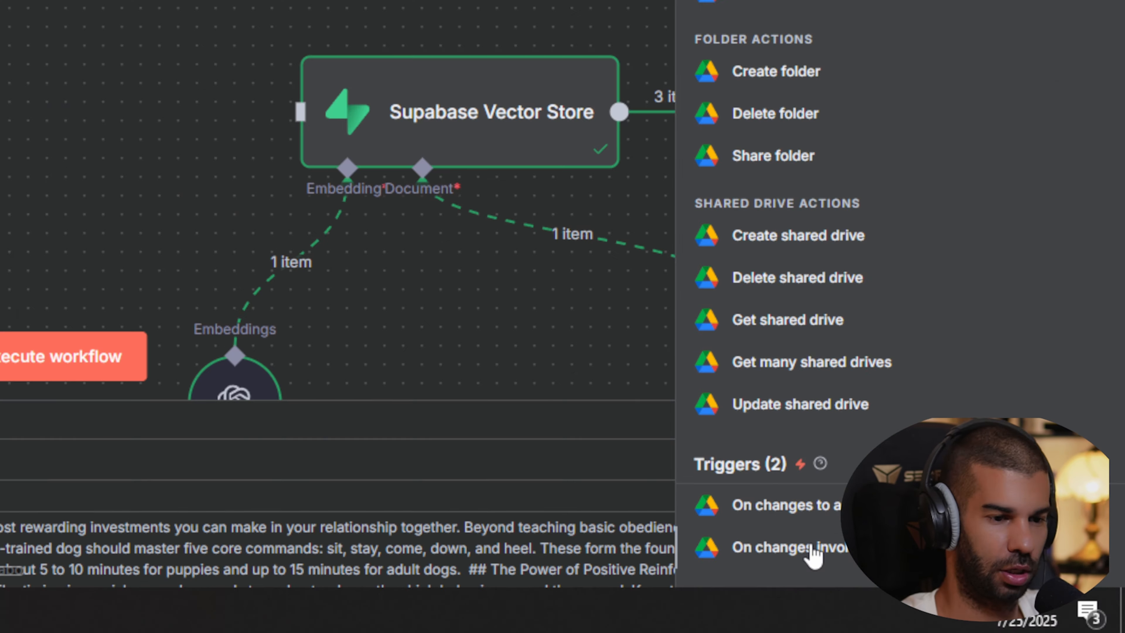
click(776, 557)
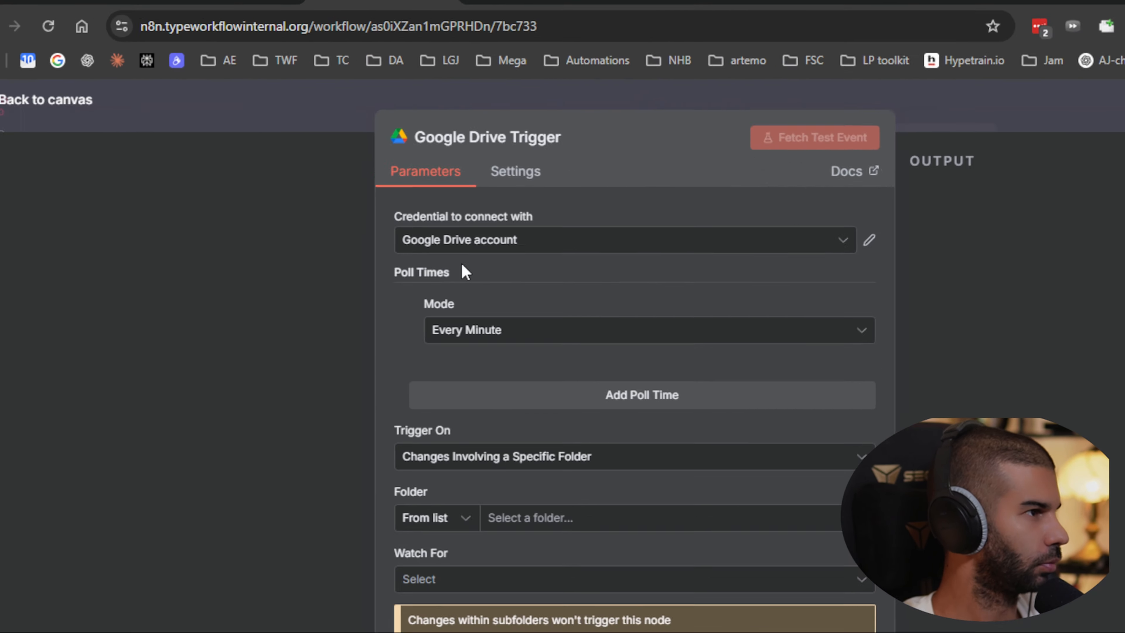
Keep the Google Drive credential, poll Every Minute, and trigger on Changes Involving a Specific Folder.
click(317, 176)
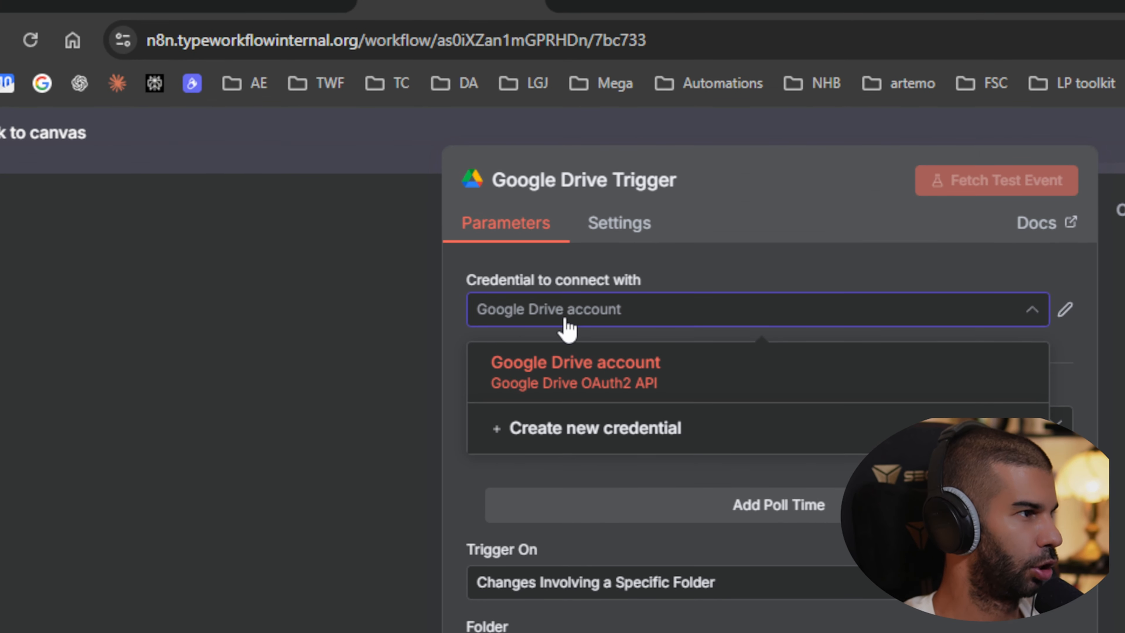
click(567, 321)
click(568, 425)
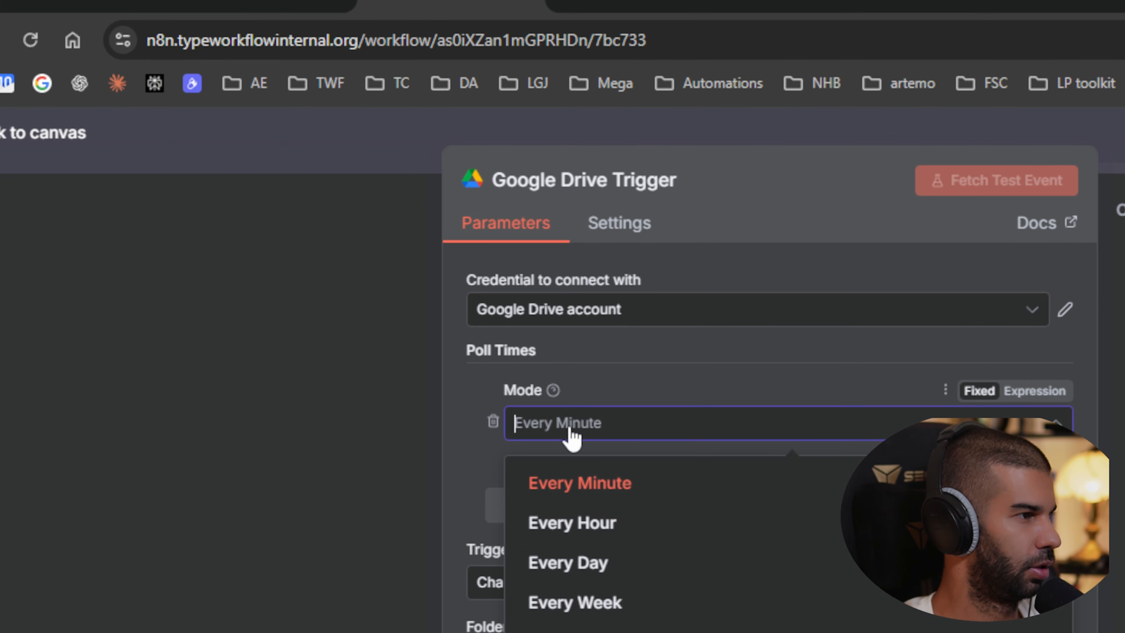
click(585, 488)
click(596, 429)
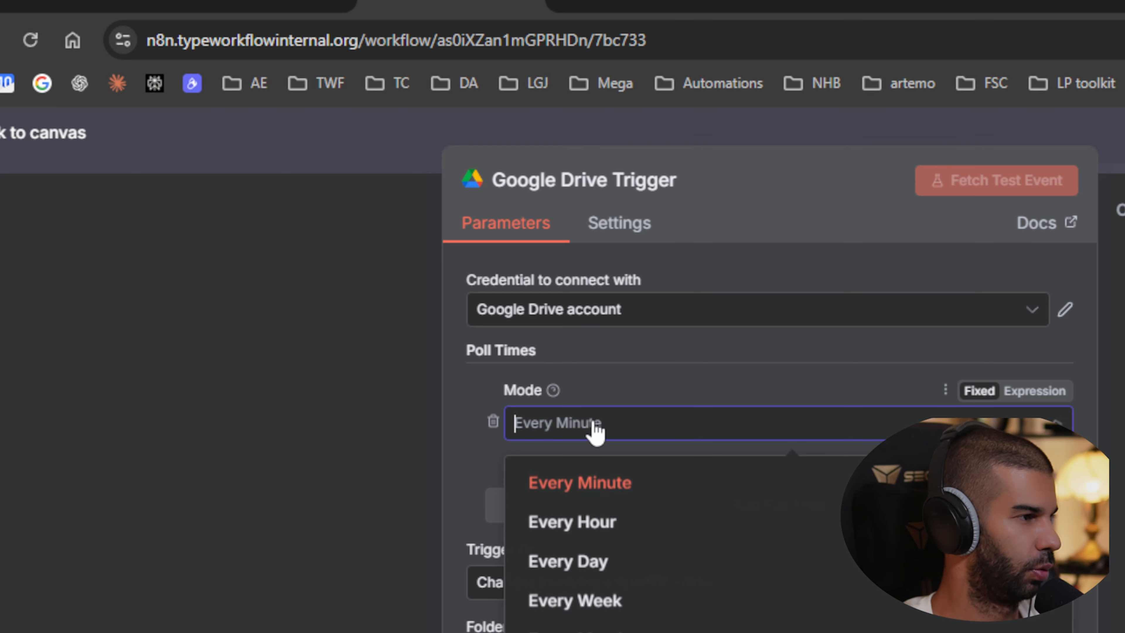
click(609, 492)
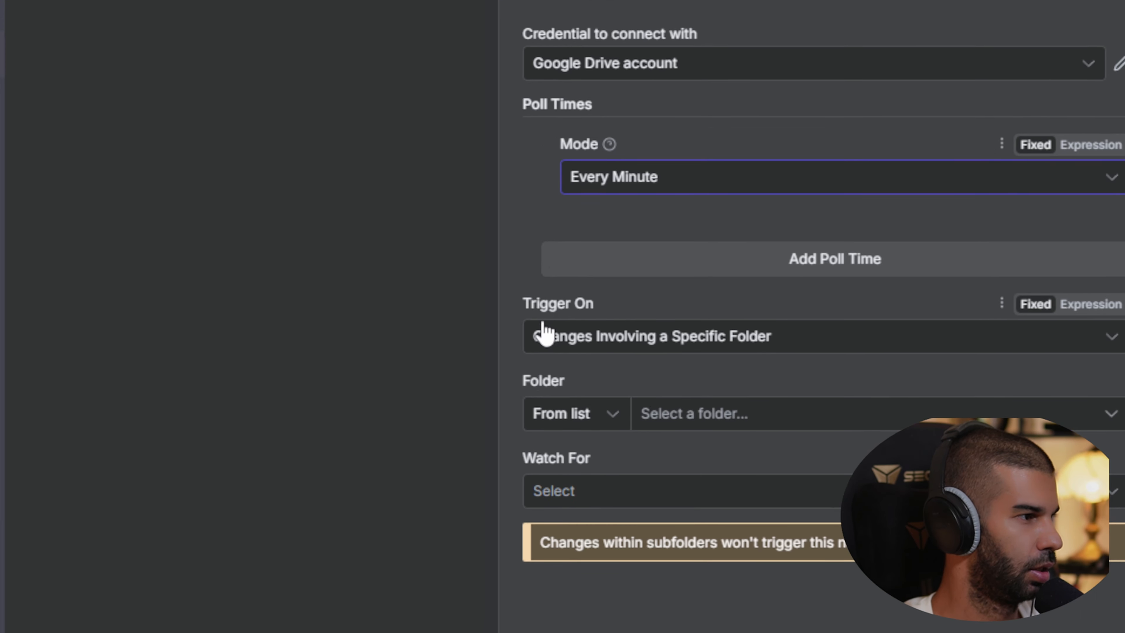
click(546, 335)
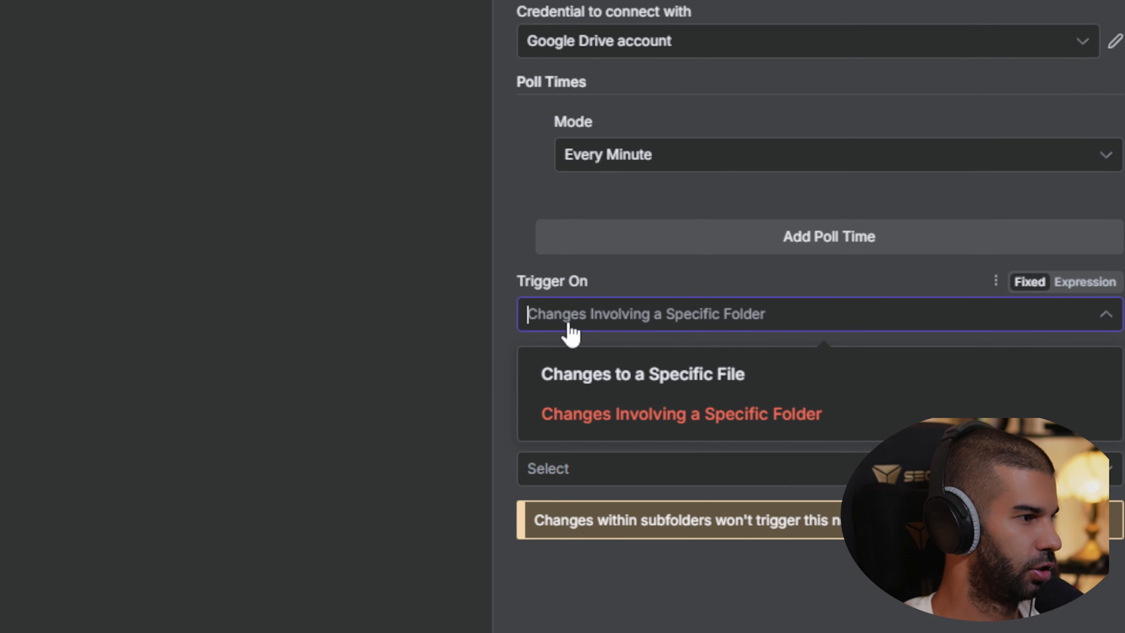
click(569, 326)
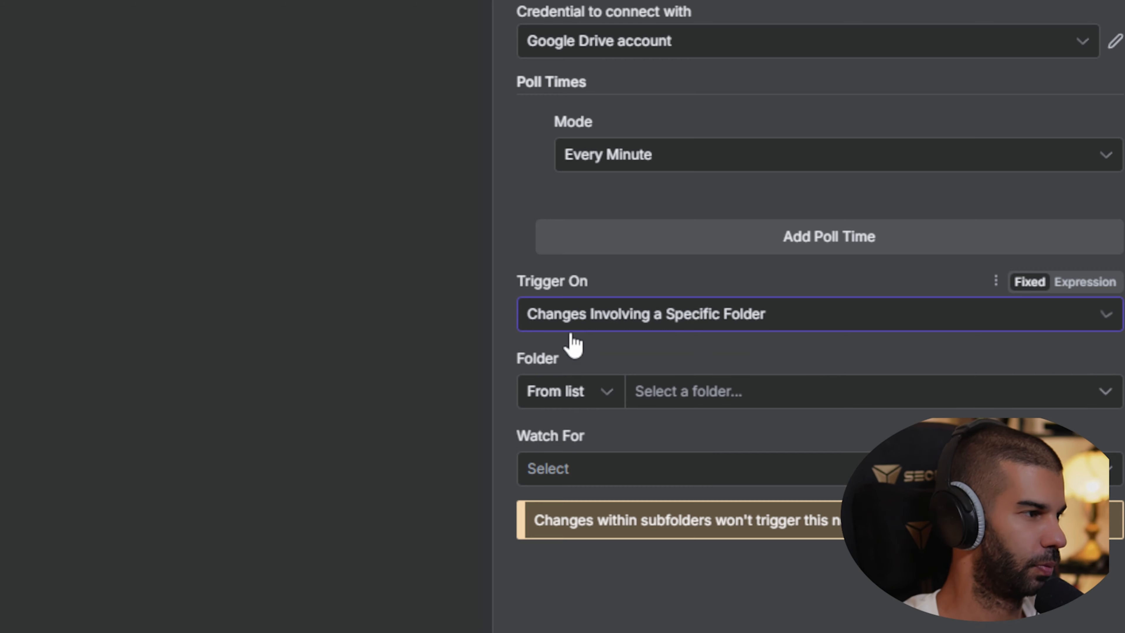
Set the folder to By ID and copy the folder ID from the Drive URL.
click(576, 401)
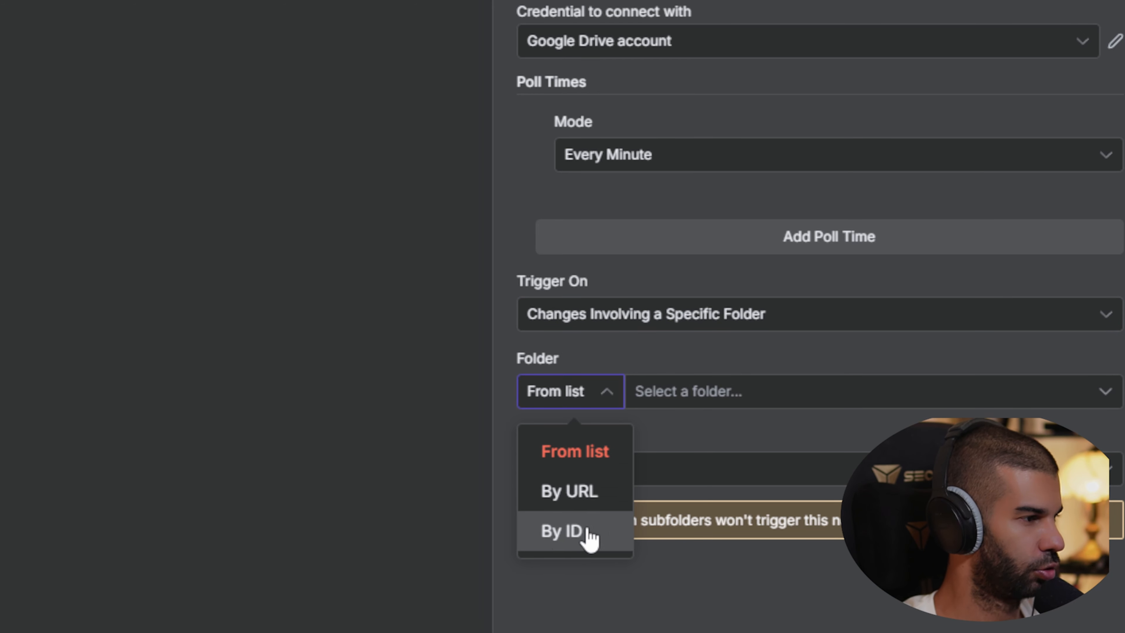
click(576, 535)
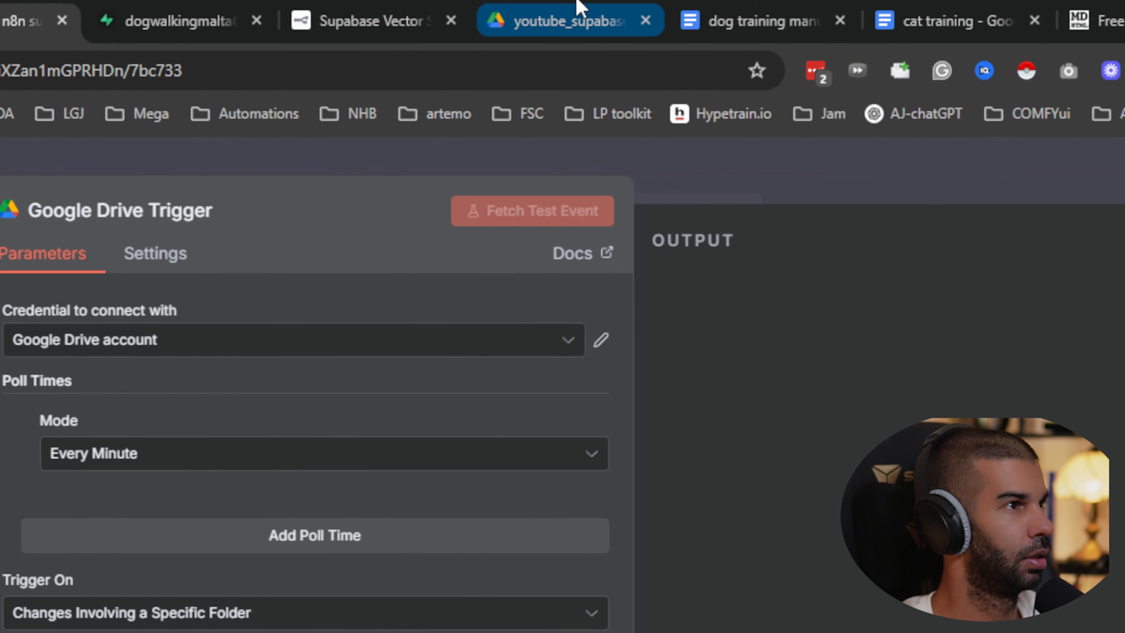
click(571, 9)
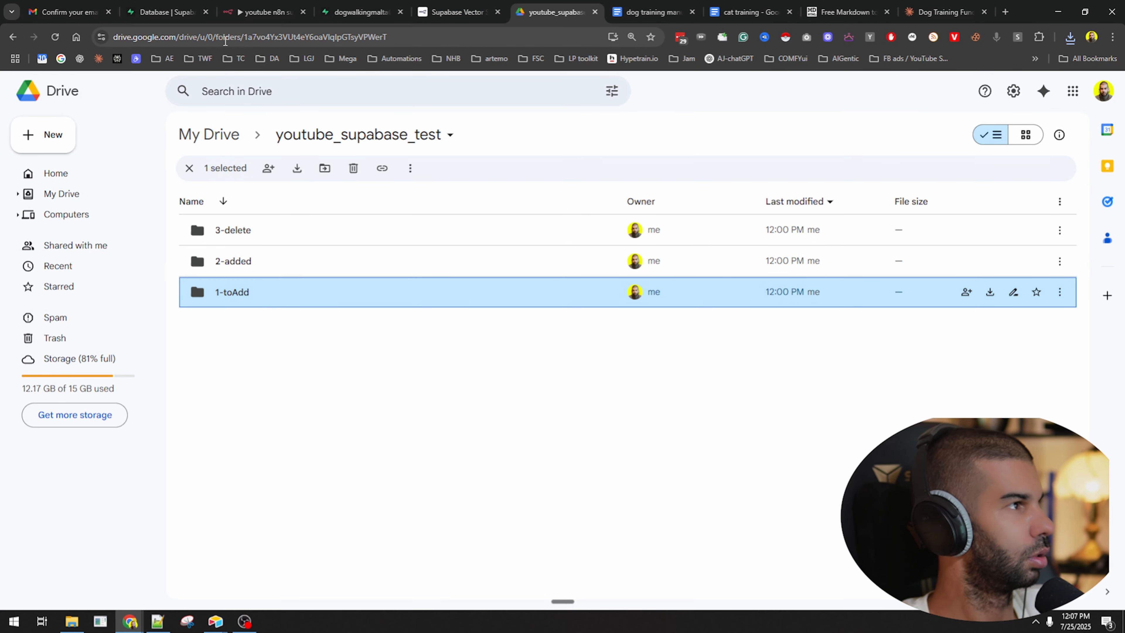
drag(244, 40, 388, 39)
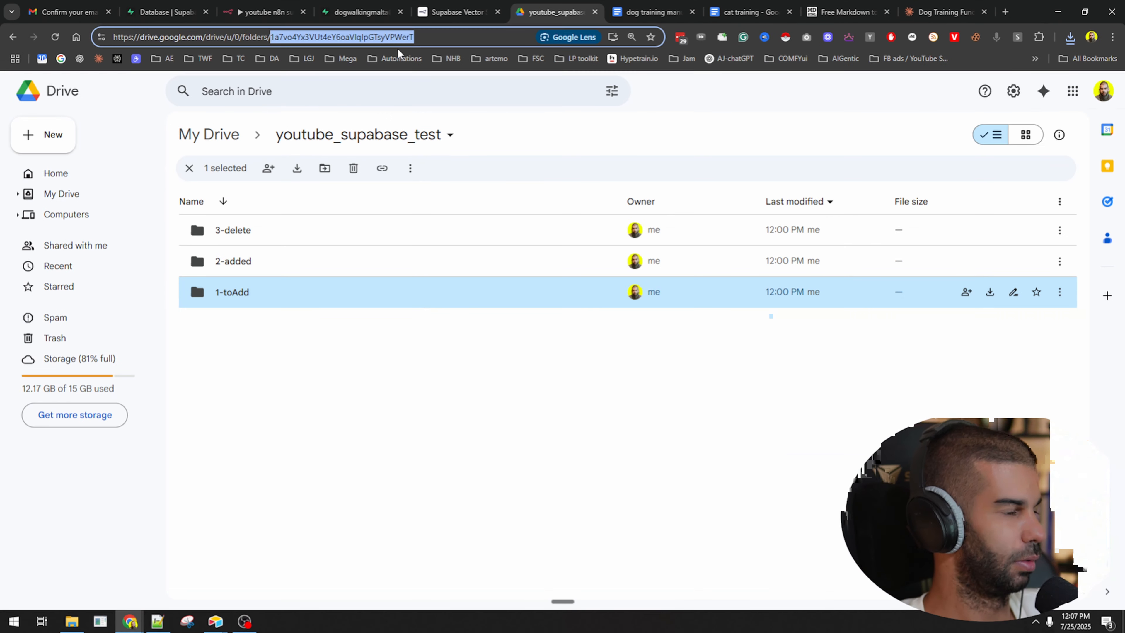
click(246, 5)
Paste the folder ID and set Watch For to File Created.
click(341, 346)
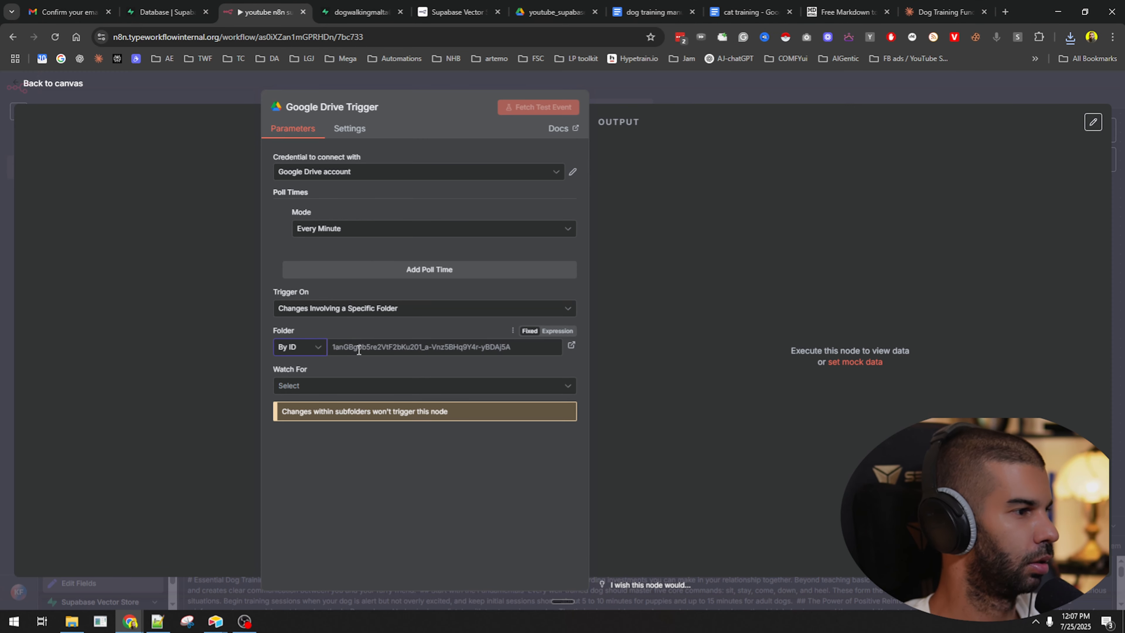
click(336, 386)
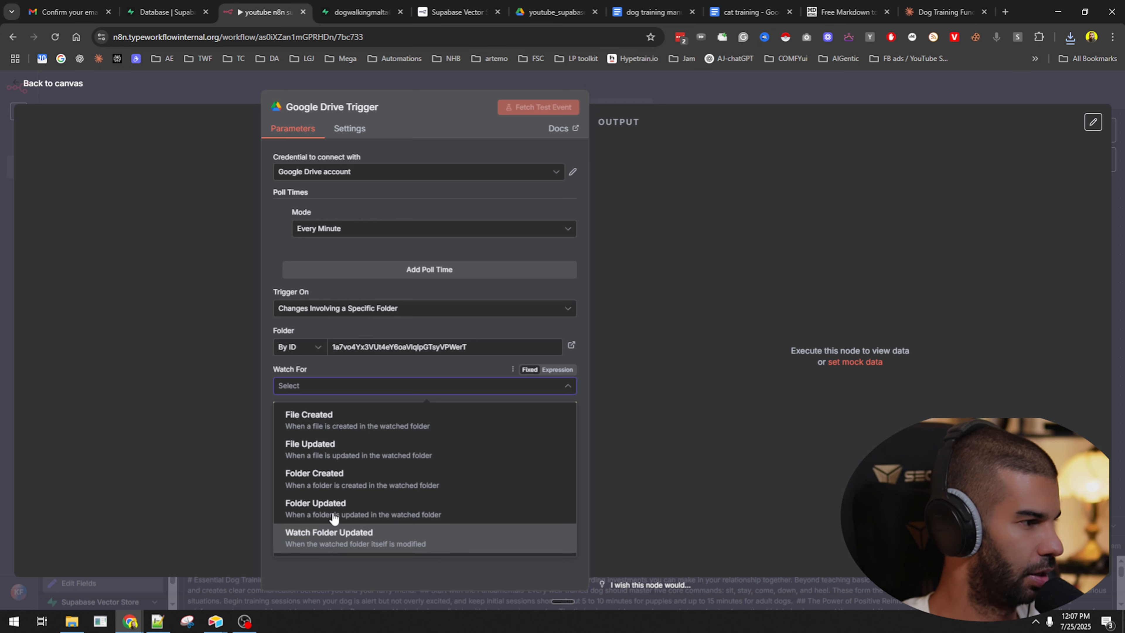
click(337, 382)
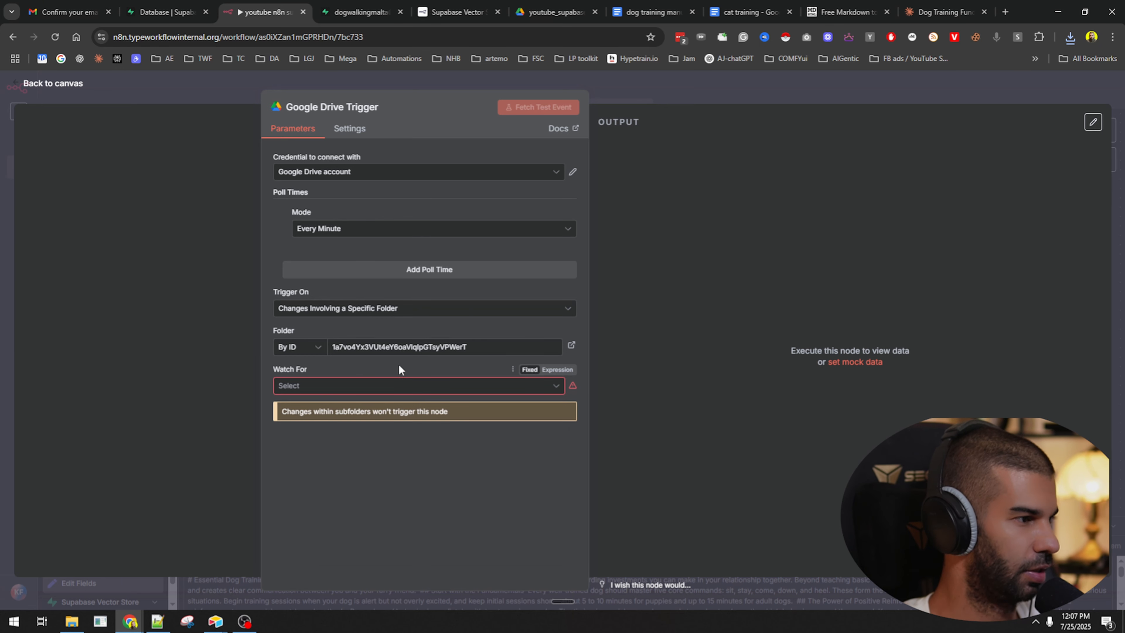
click(307, 390)
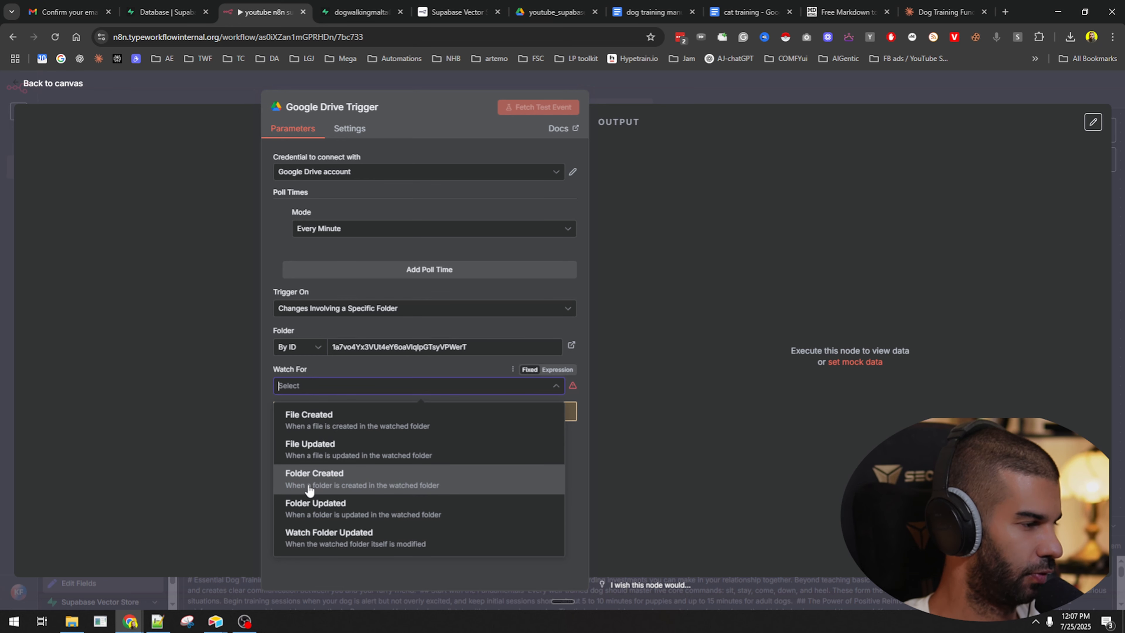
click(297, 422)
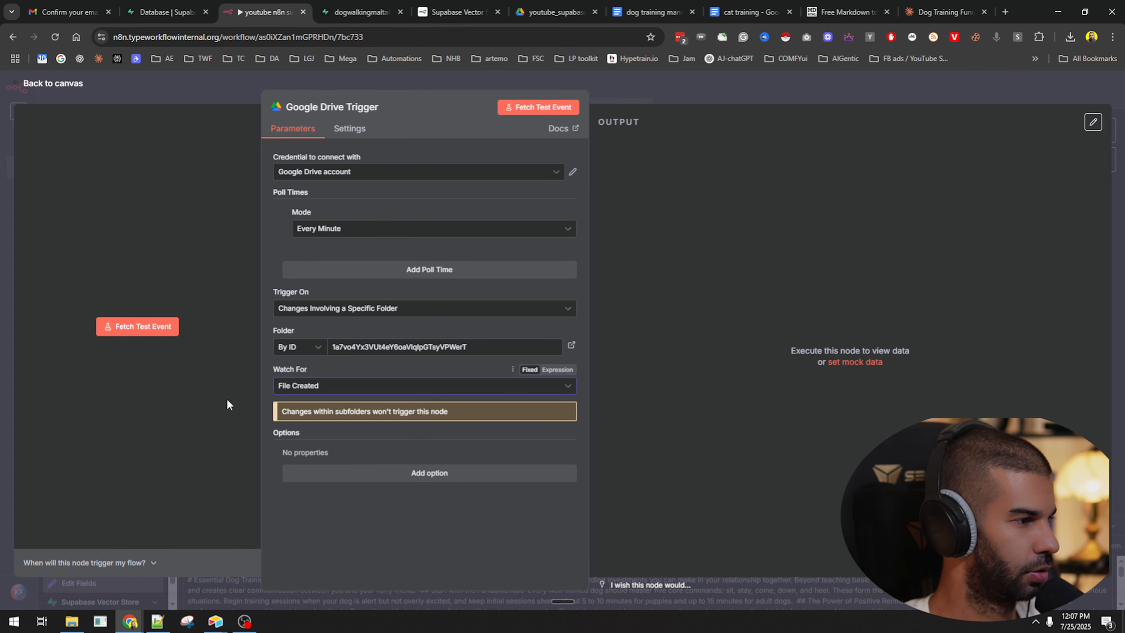
Fetch a test event, which returns no data.
click(133, 326)
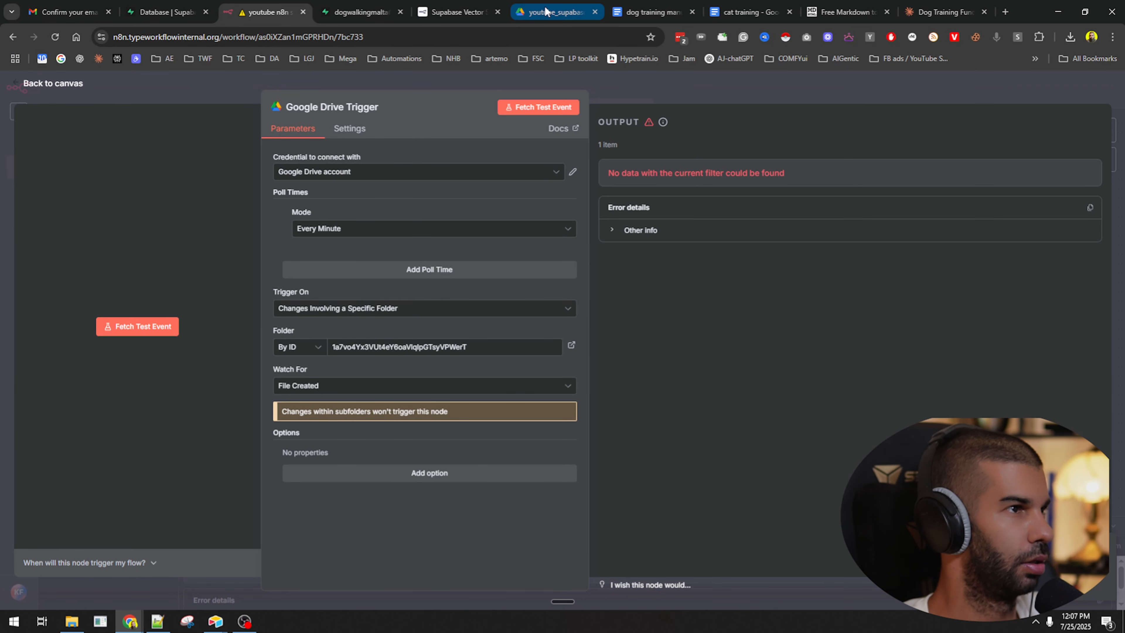
click(72, 621)
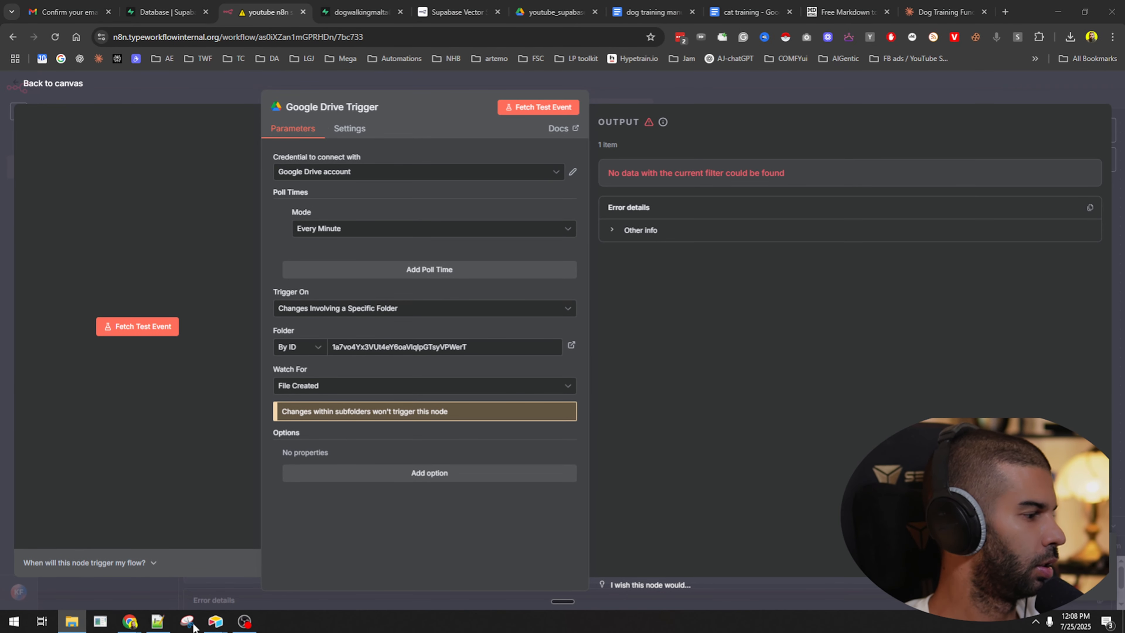
Upload dog training manual.pdf from File Explorer into the 1-toAdd Drive folder, then return to n8n.
click(522, 7)
key(Return)
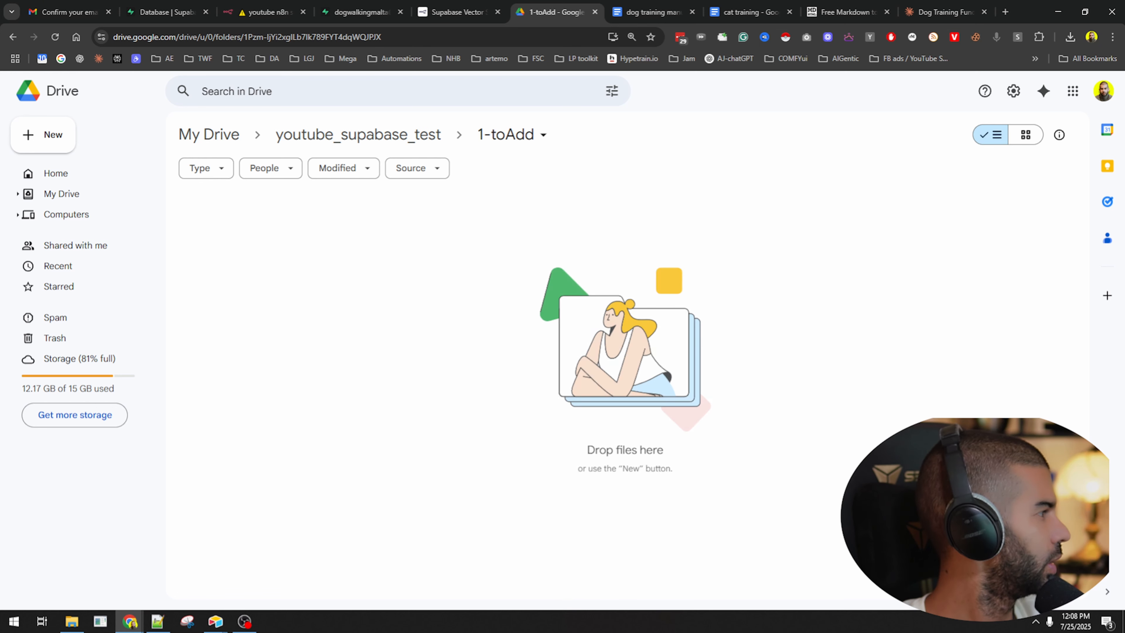
key(alt+Tab)
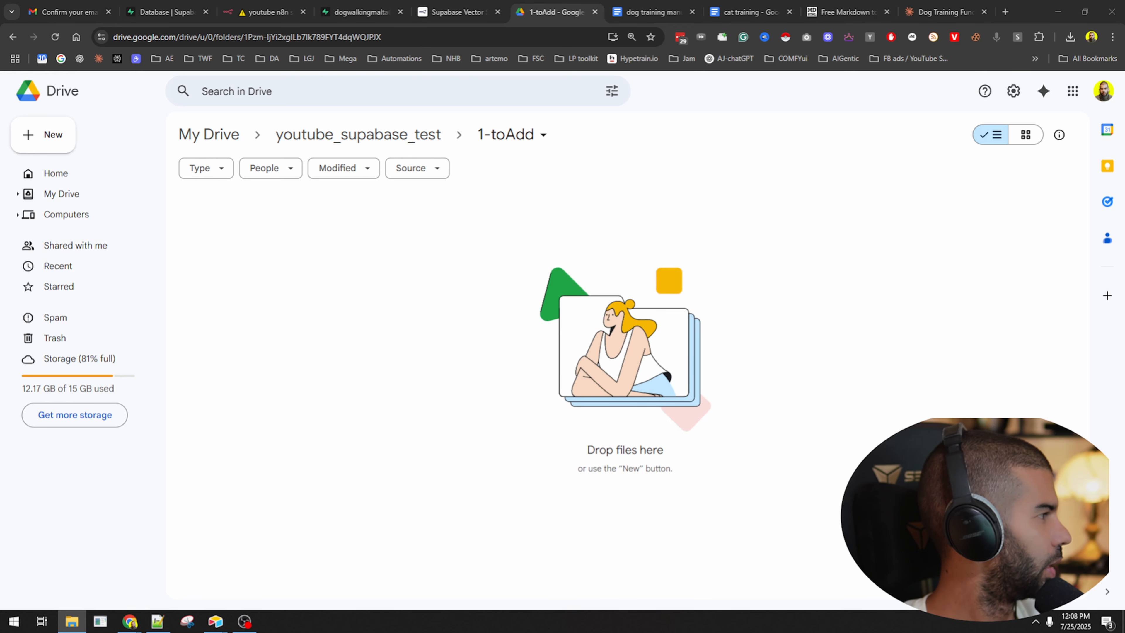
drag(0, 345, 546, 411)
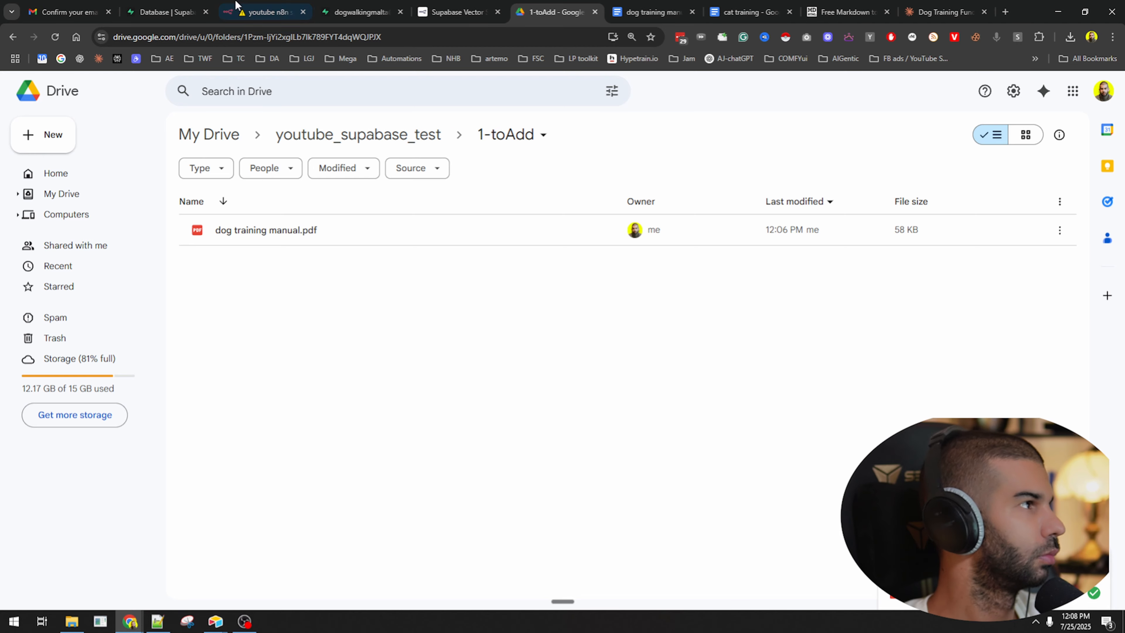
click(193, 15)
click(268, 12)
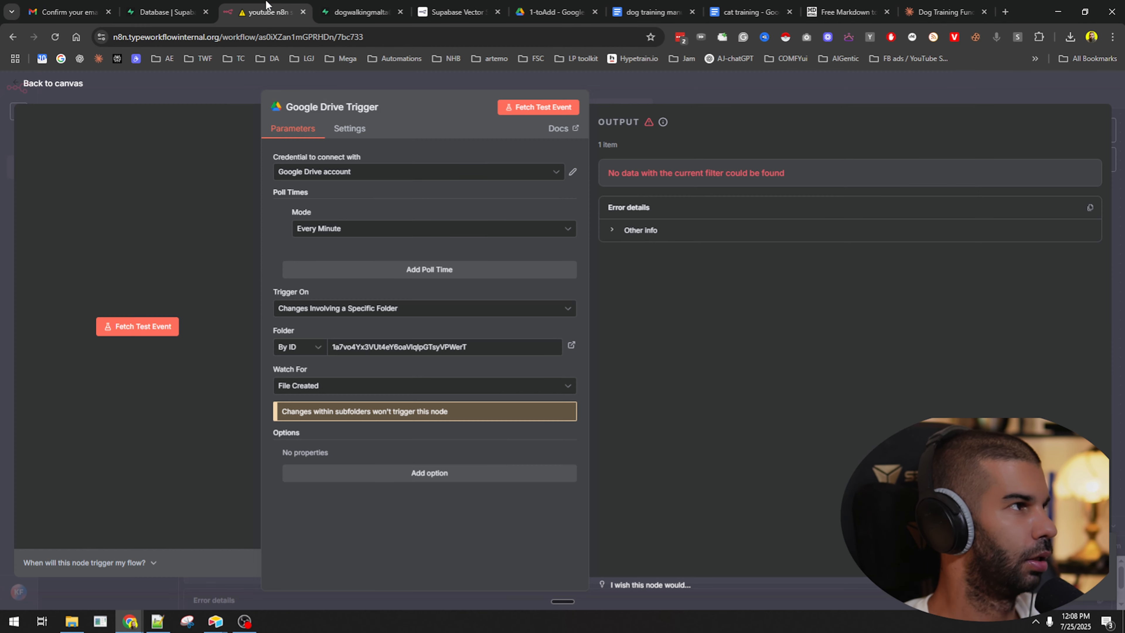
Re-run the test fetch and switch Watch For to File Updated, still getting no data.
click(533, 108)
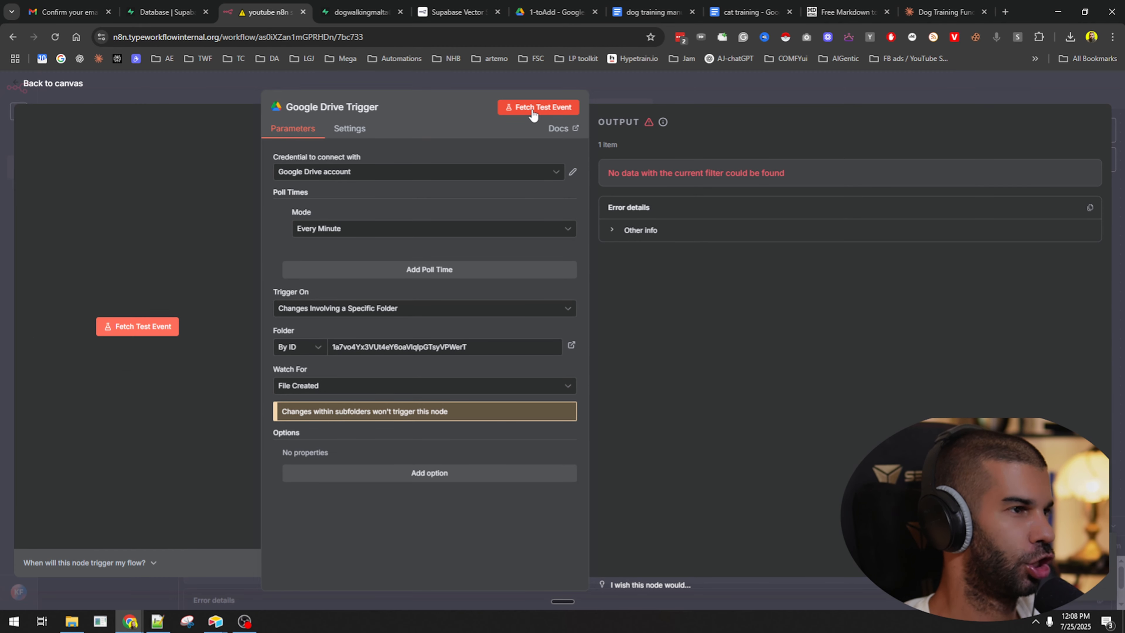
click(532, 110)
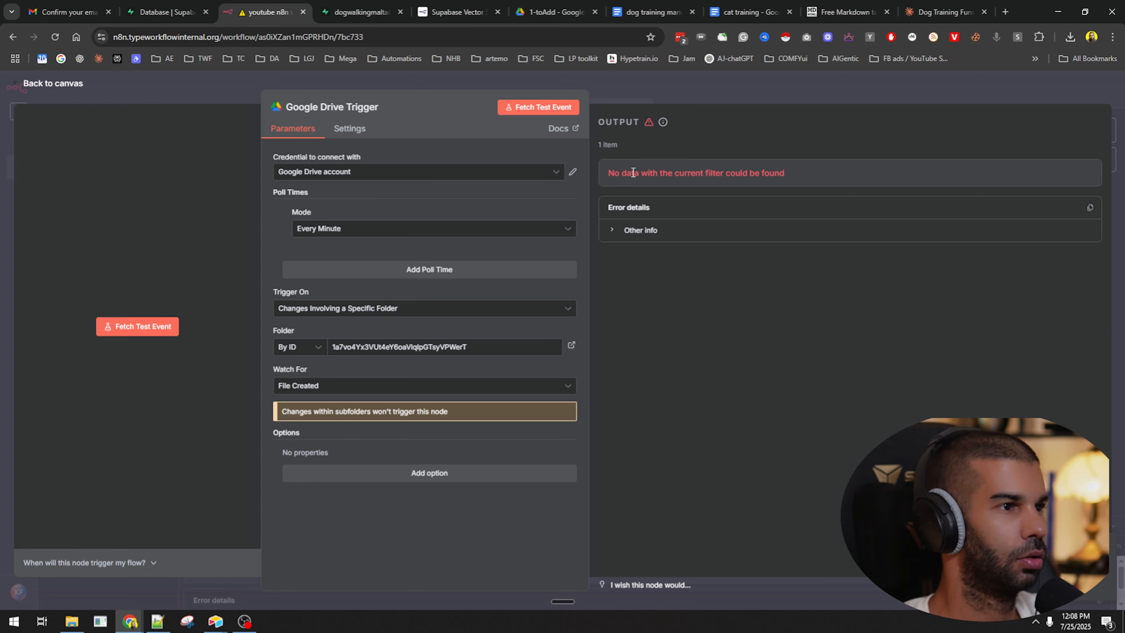
drag(631, 173, 785, 170)
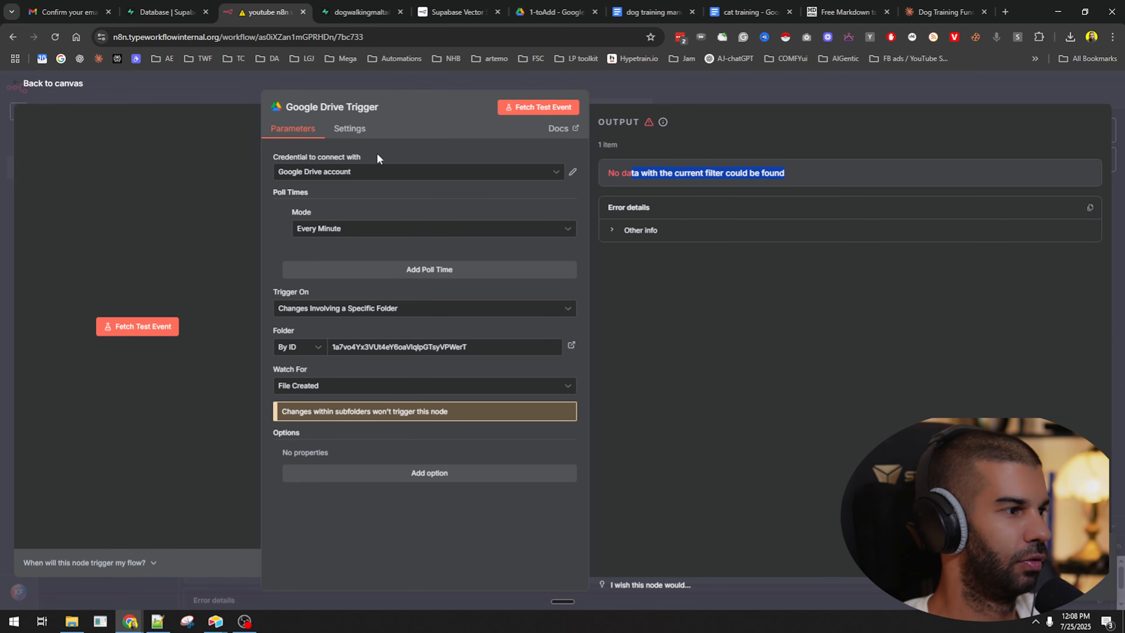
click(540, 114)
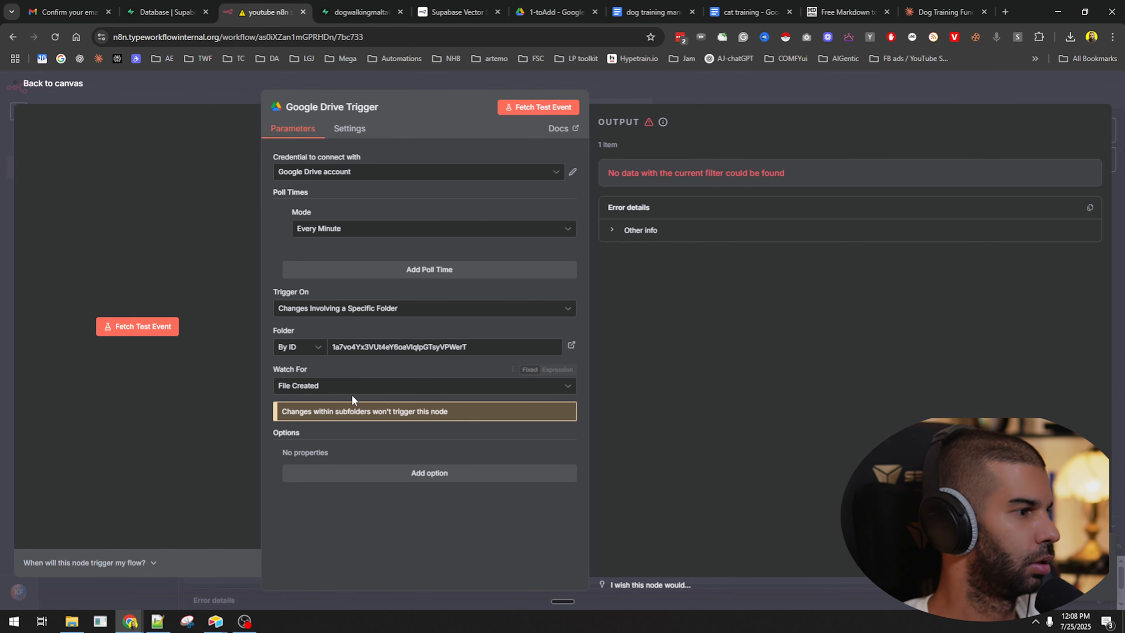
click(348, 393)
click(340, 450)
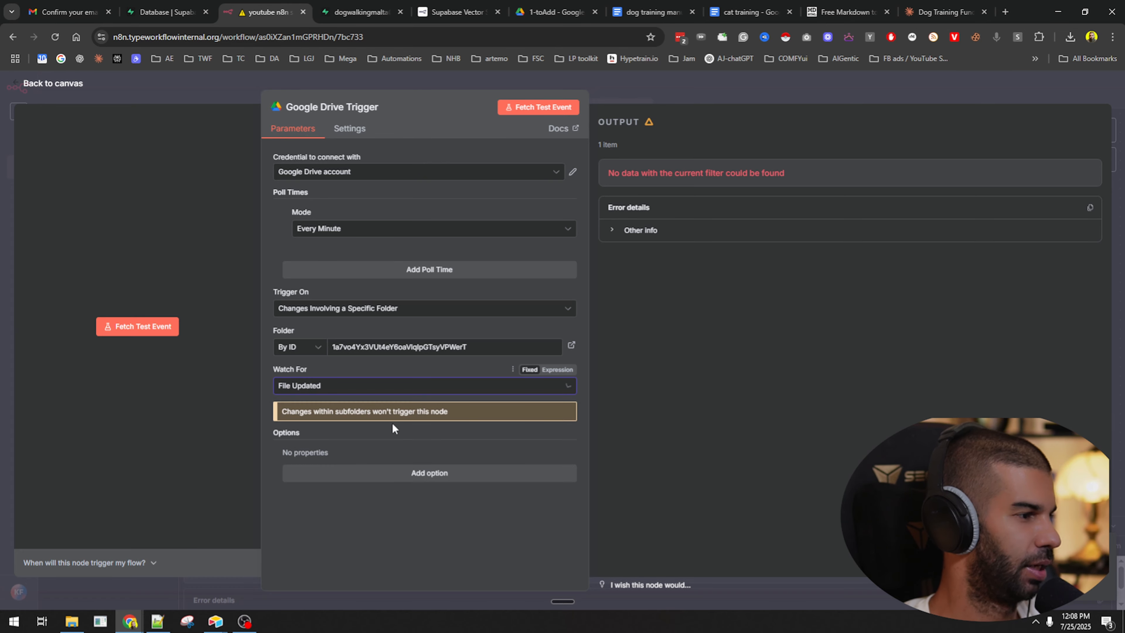
click(550, 107)
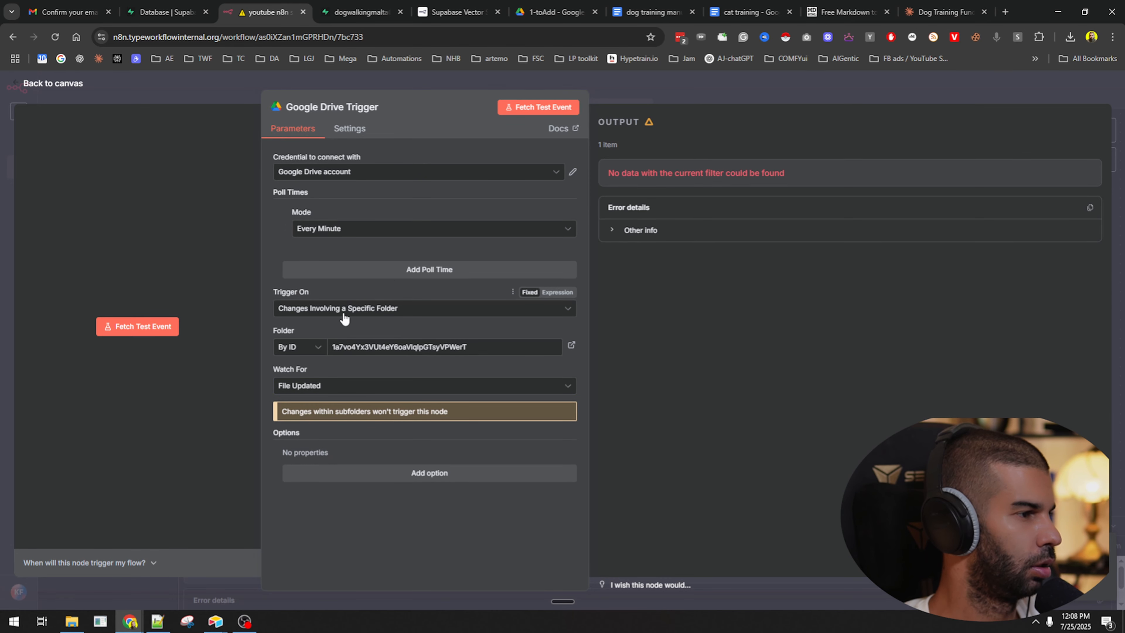
click(543, 108)
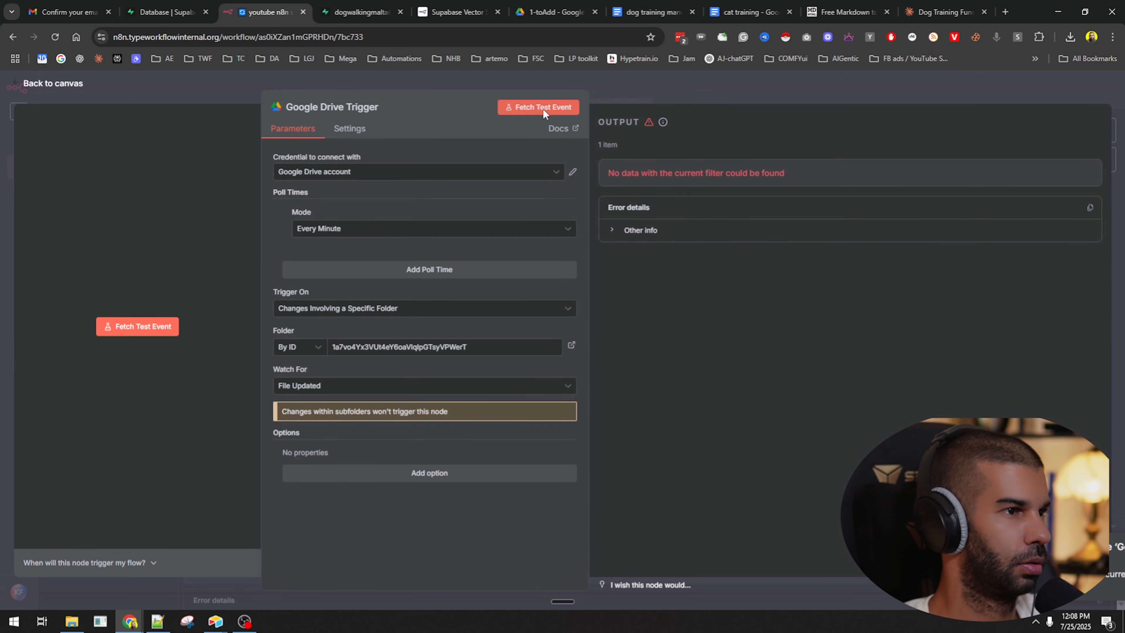
Replace the Folder By ID value with the 1-toAdd folder's ID from the Drive URL.
click(526, 6)
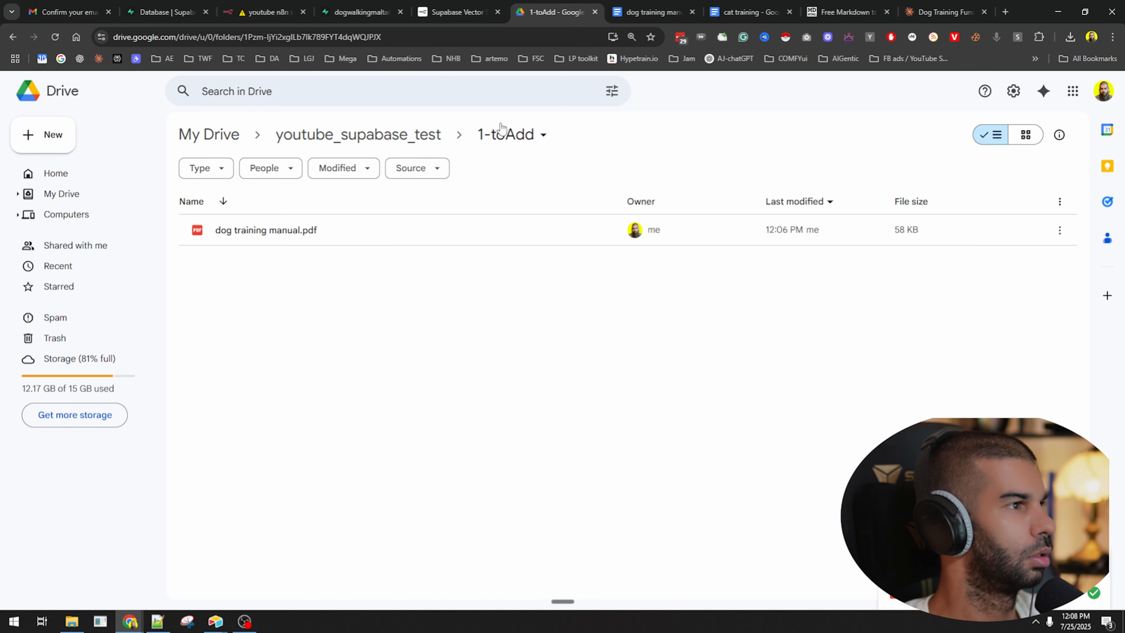
drag(243, 36, 382, 37)
key(ctrl+c)
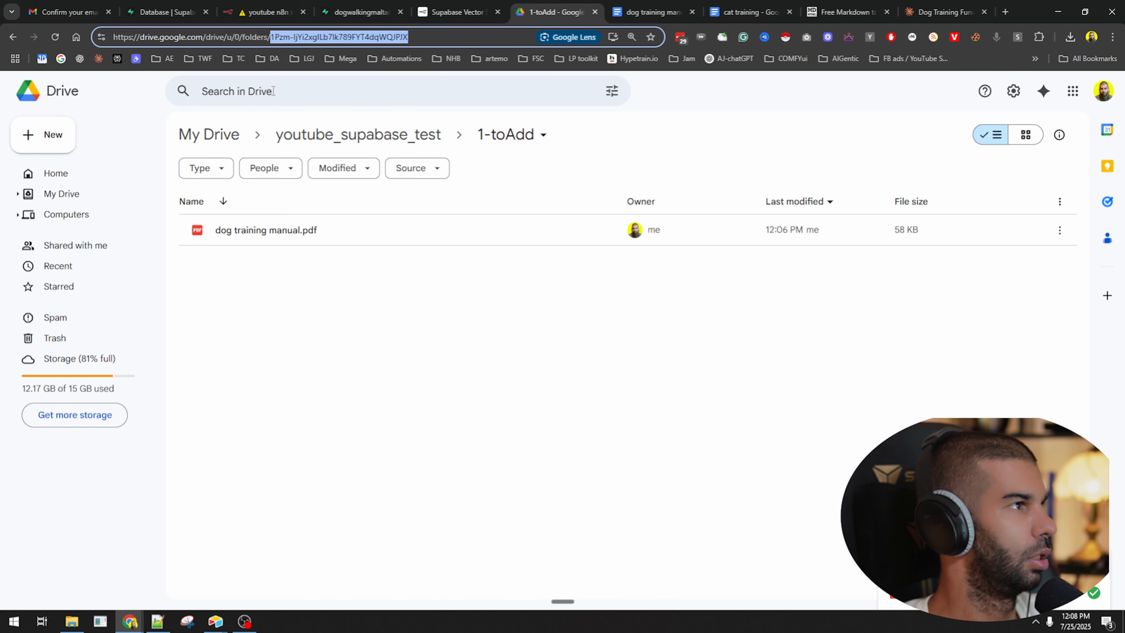
click(266, 13)
triple_click(376, 345)
key(ctrl+v)
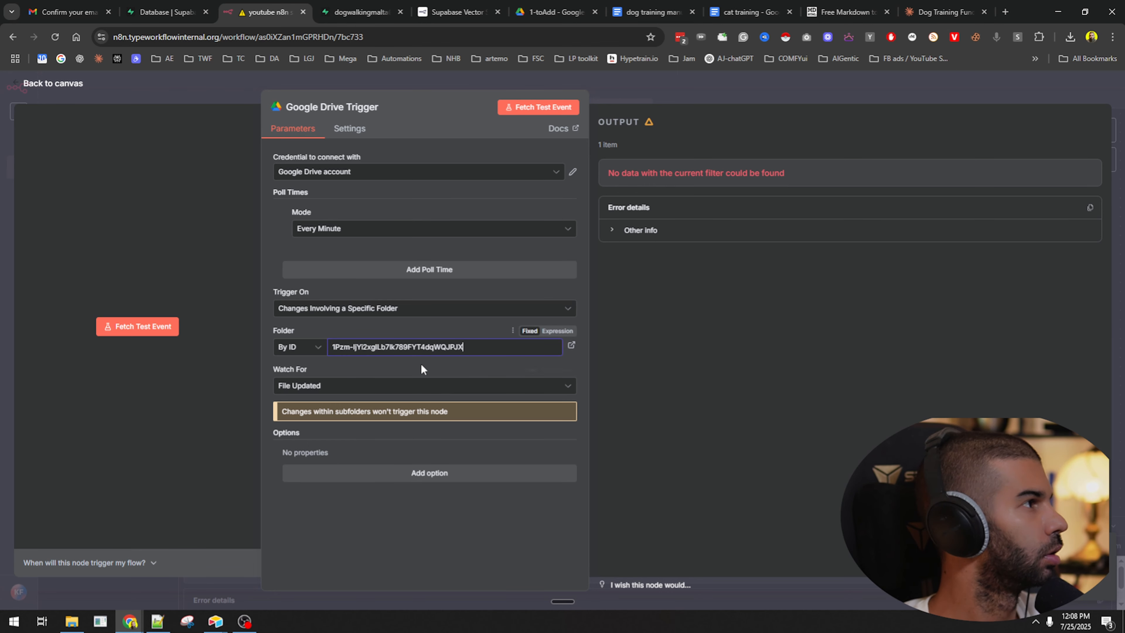
Set Watch For back to File Created and fetch a test event.
click(313, 388)
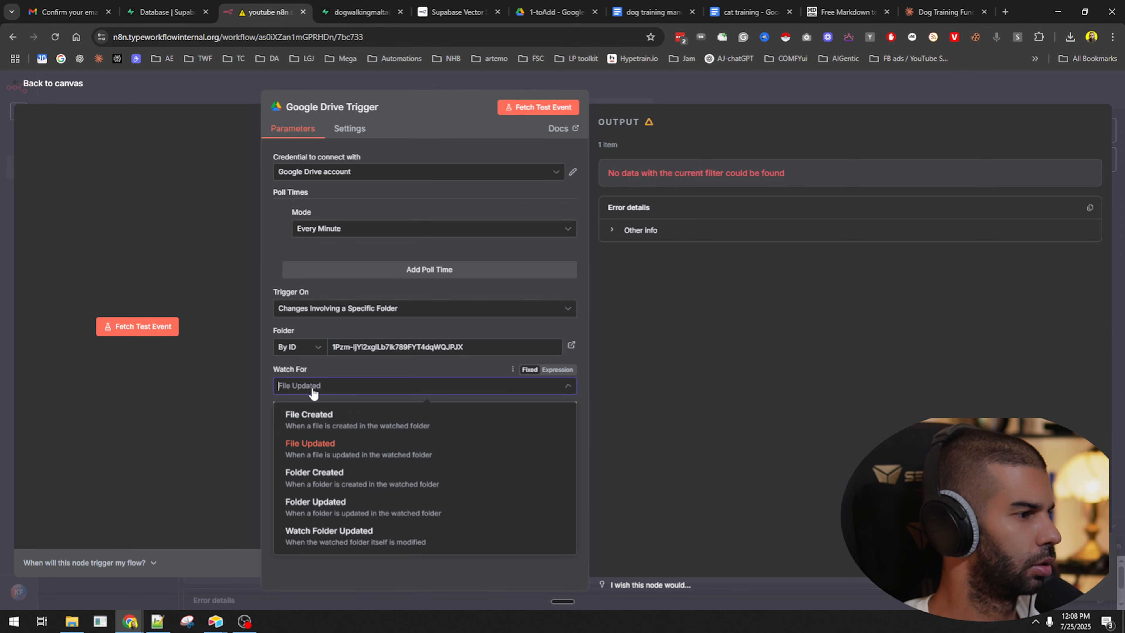
click(315, 415)
click(554, 107)
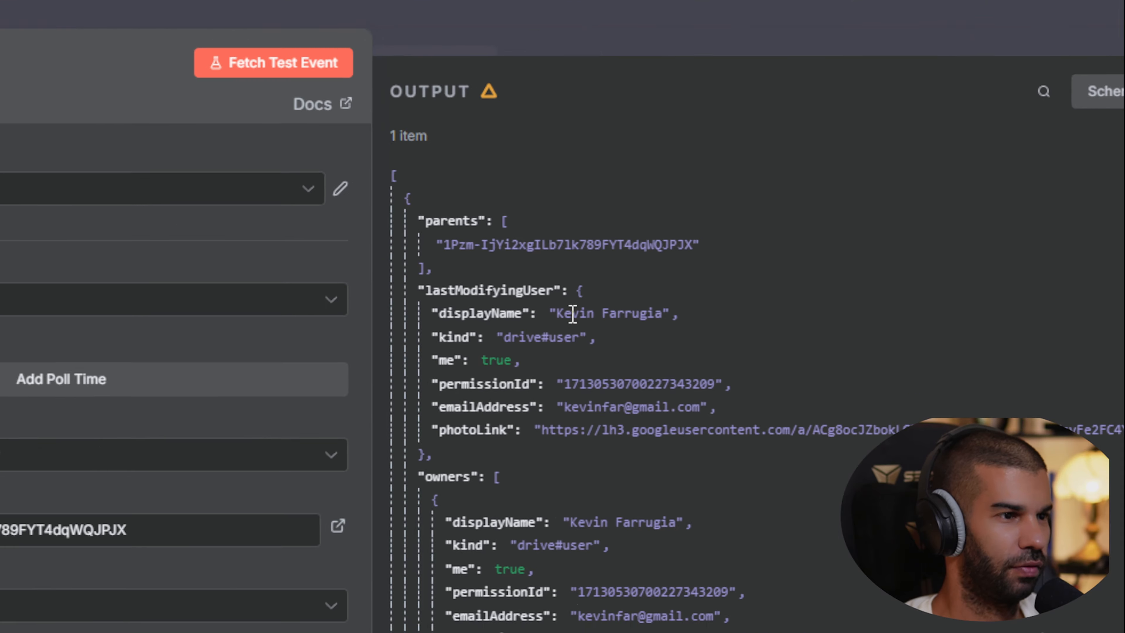
Inspect the returned dog training manual.pdf name and id, then return to the canvas.
scroll(446, 443, down, 10)
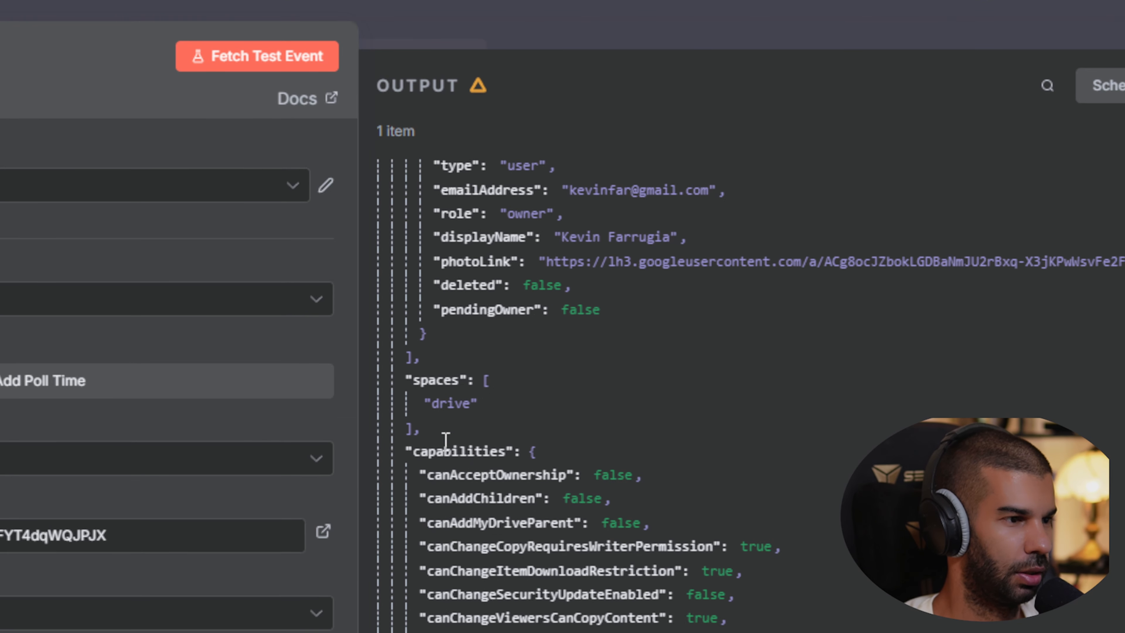
scroll(449, 455, down, 1)
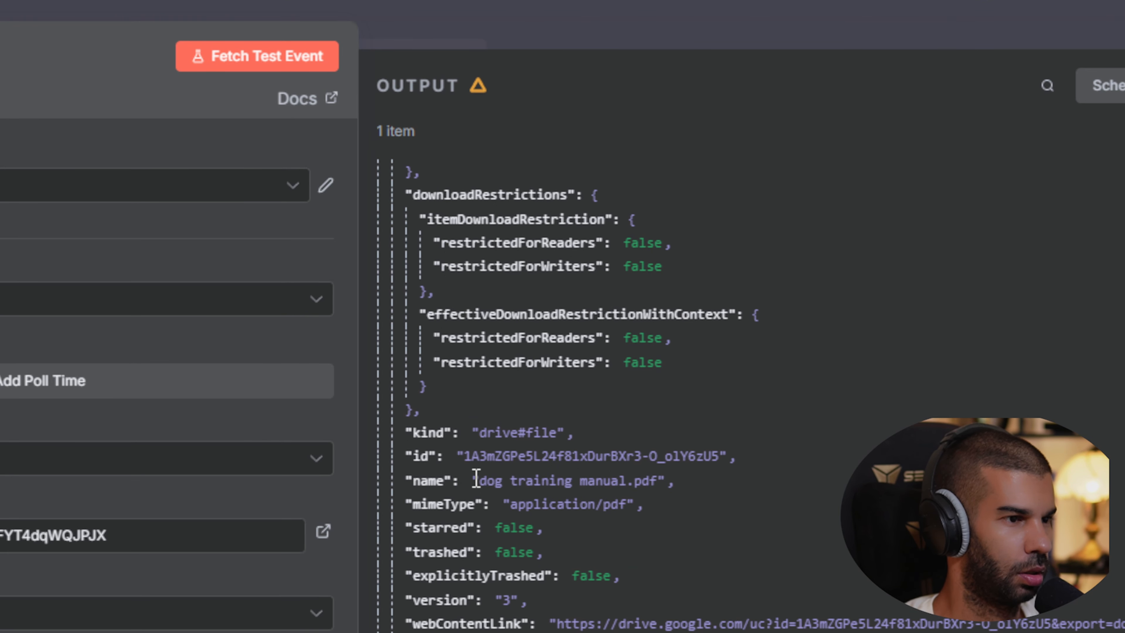
drag(553, 482, 710, 485)
scroll(713, 485, down, 10)
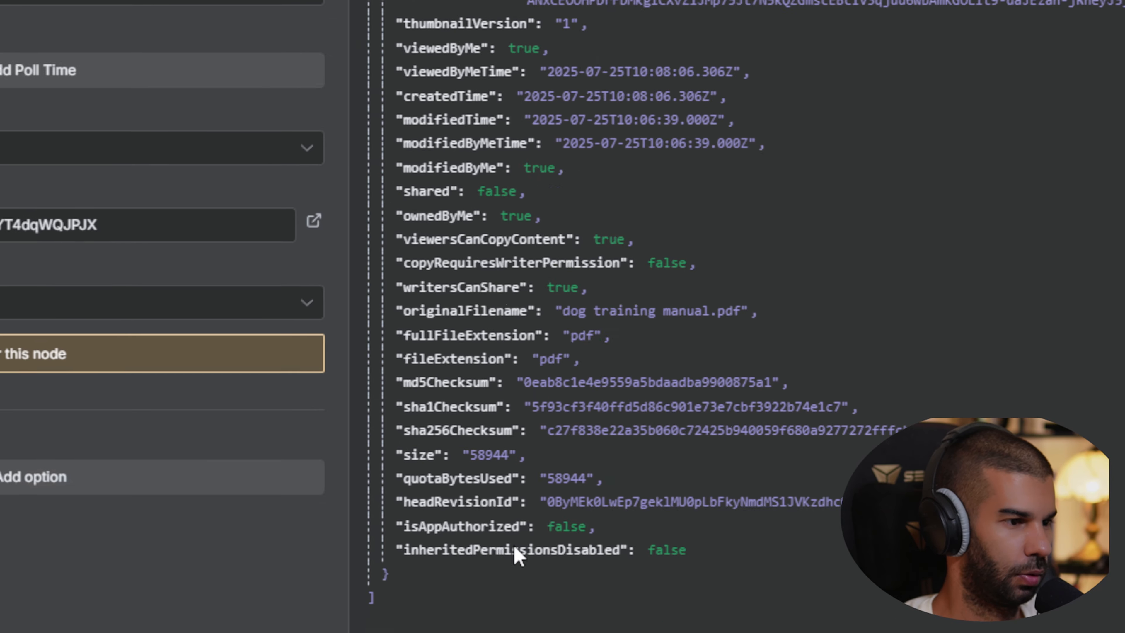
scroll(513, 334, up, 15)
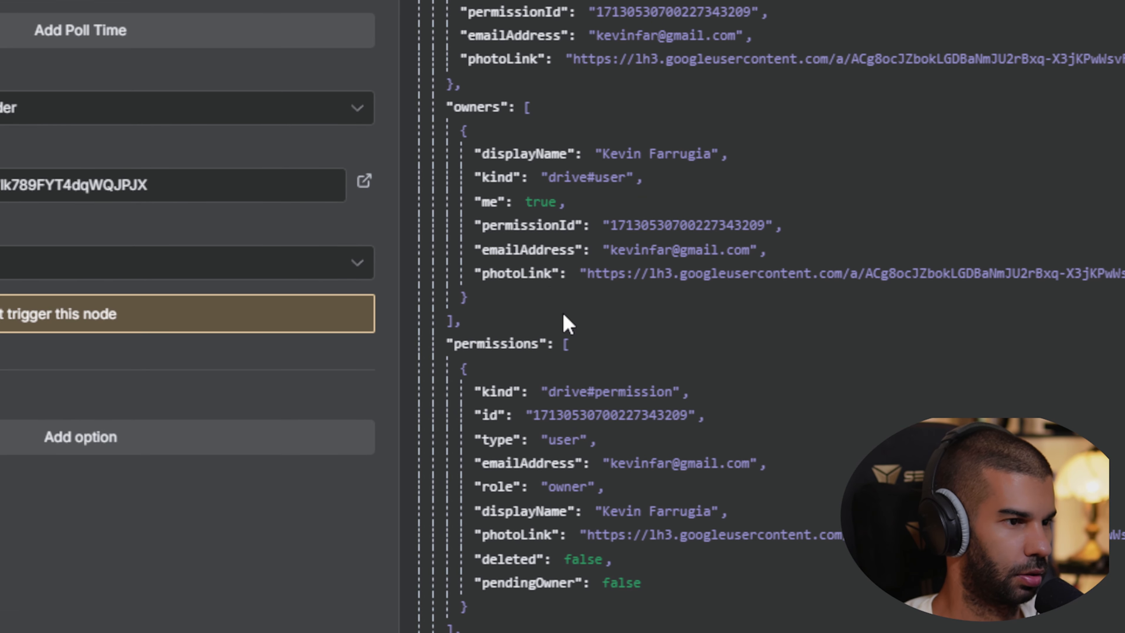
scroll(554, 106, down, 15)
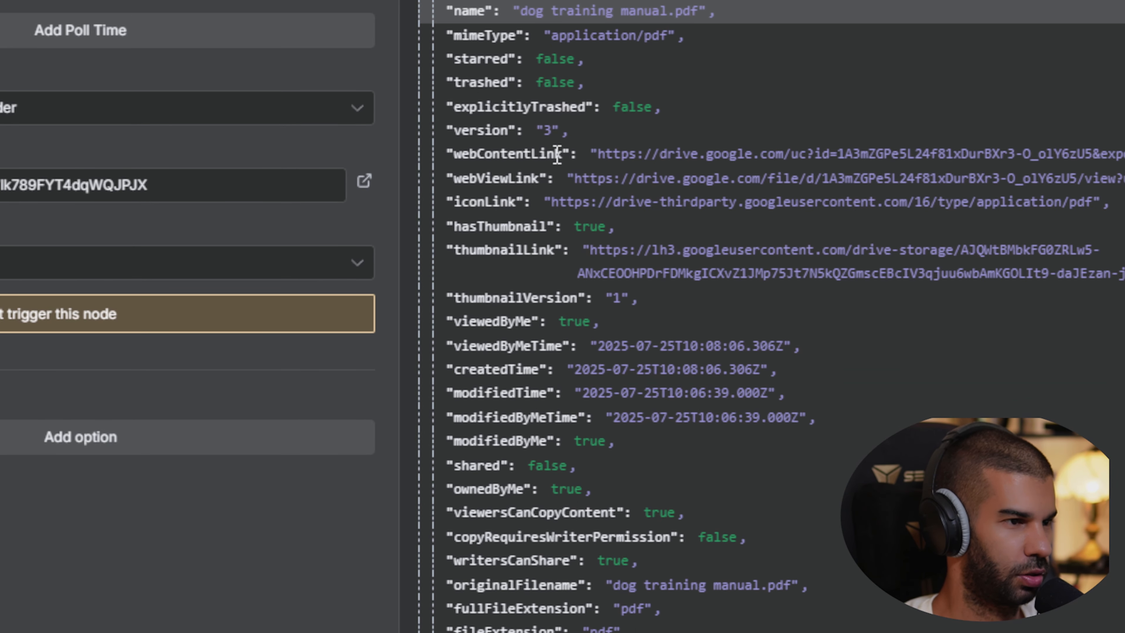
scroll(522, 201, up, 3)
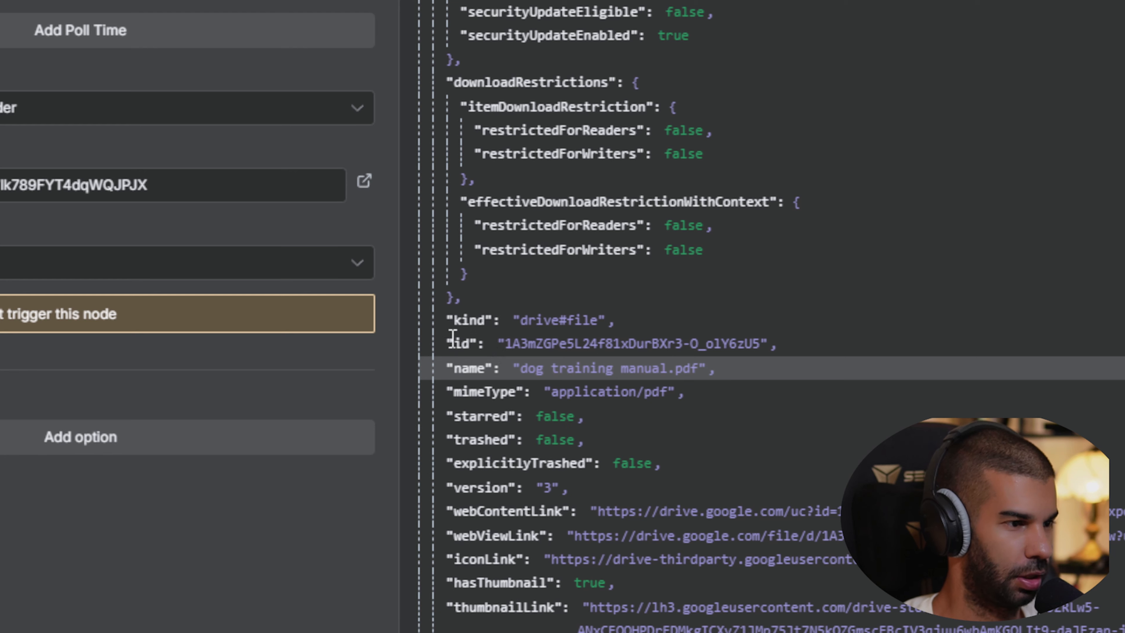
drag(451, 338, 793, 346)
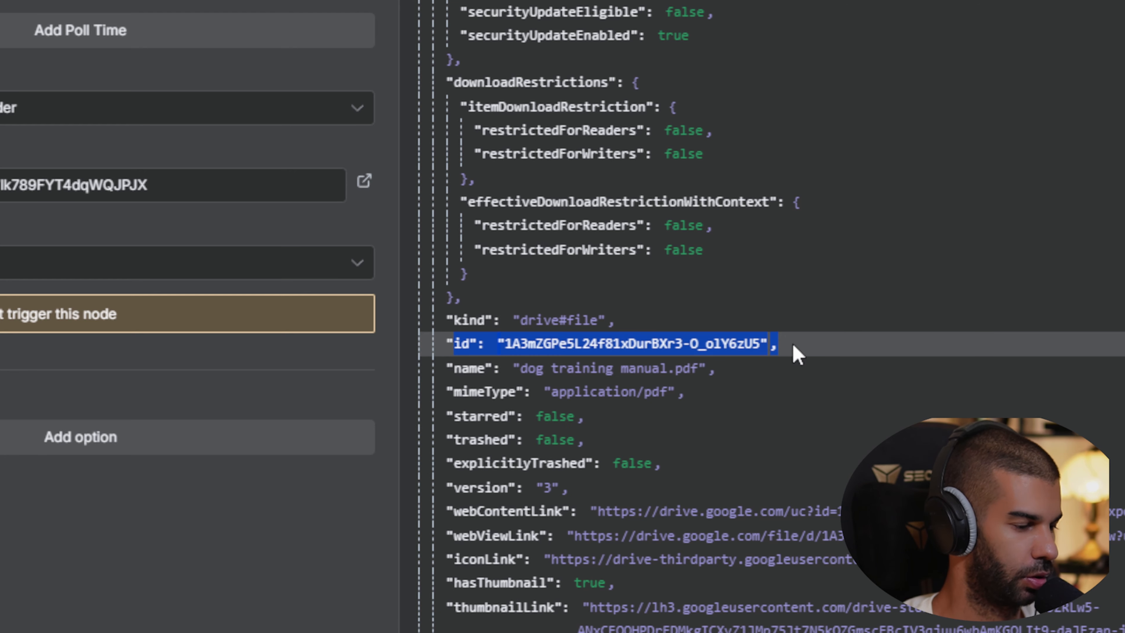
scroll(793, 353, down, 5)
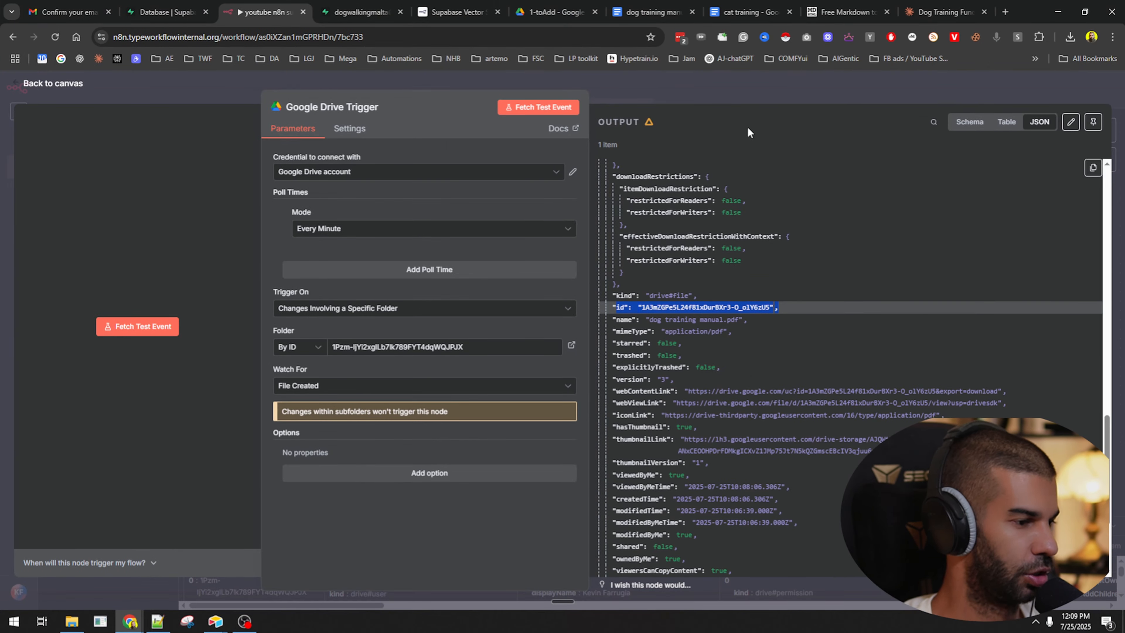
click(728, 98)
drag(342, 273, 303, 244)
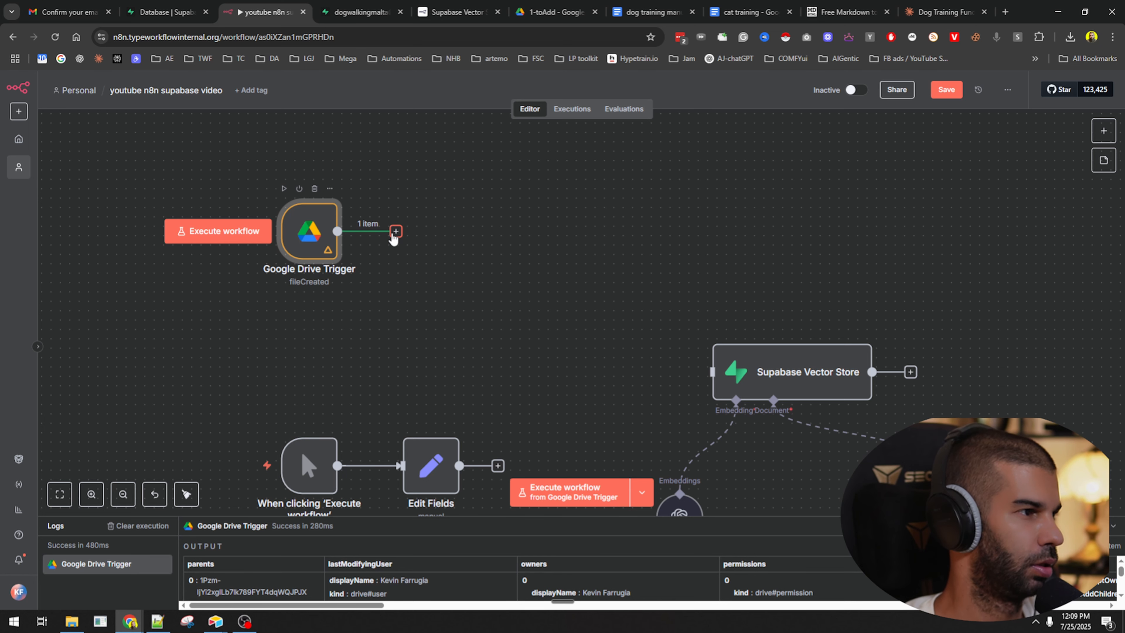
Add a Google Drive Download file node using the trigger's id as File By ID.
click(395, 231)
text(drive)
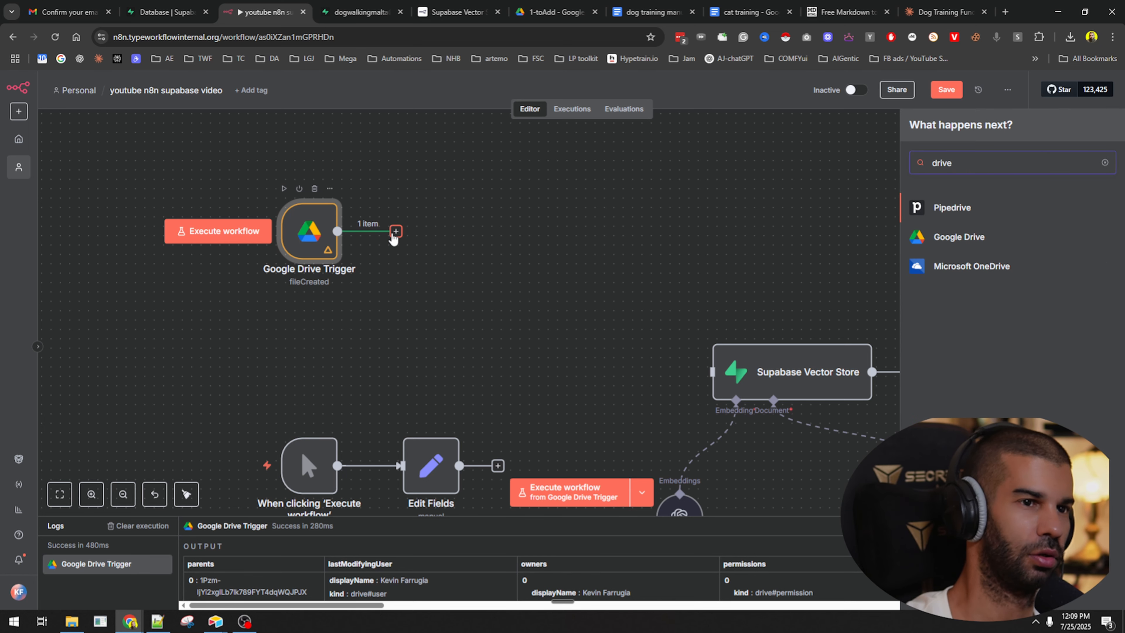
key(Down)
key(Return)
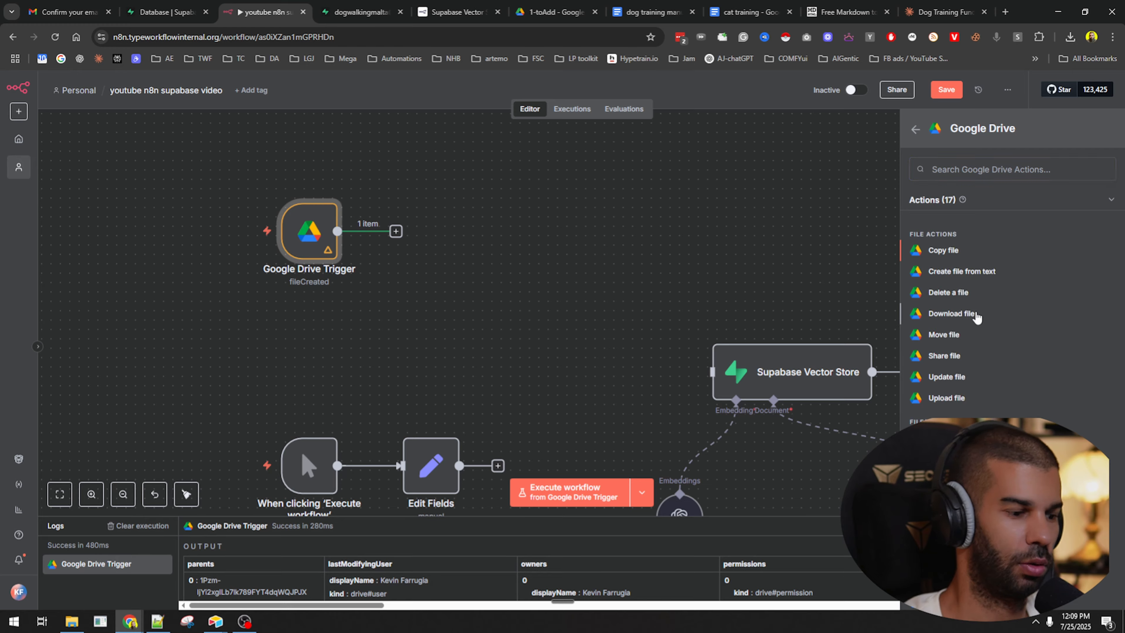
click(951, 313)
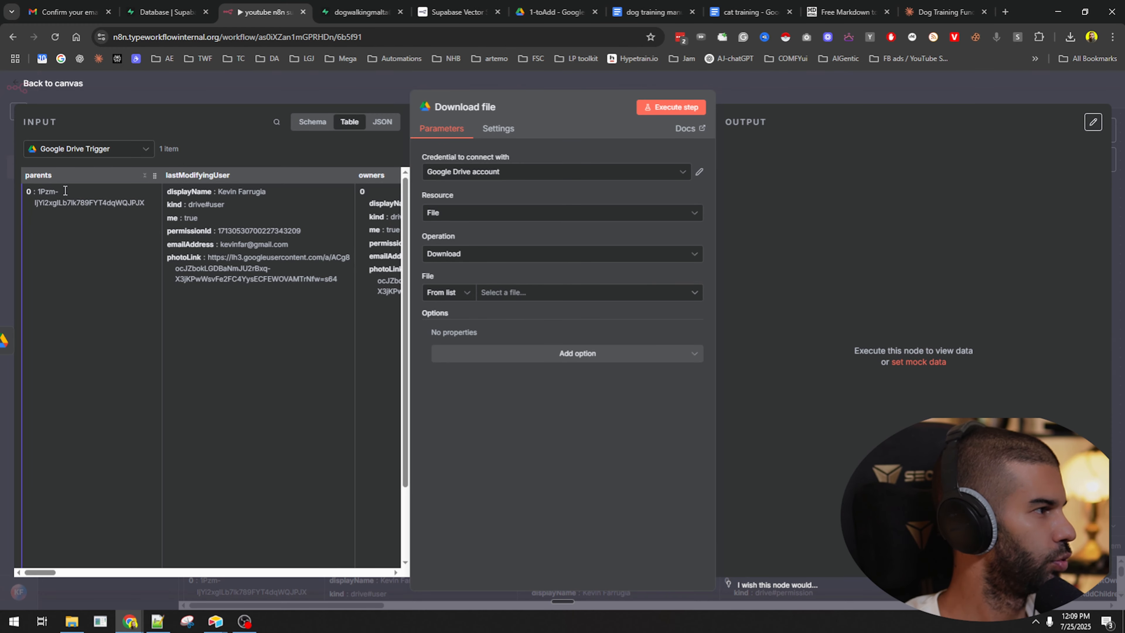
click(382, 122)
scroll(122, 325, down, 10)
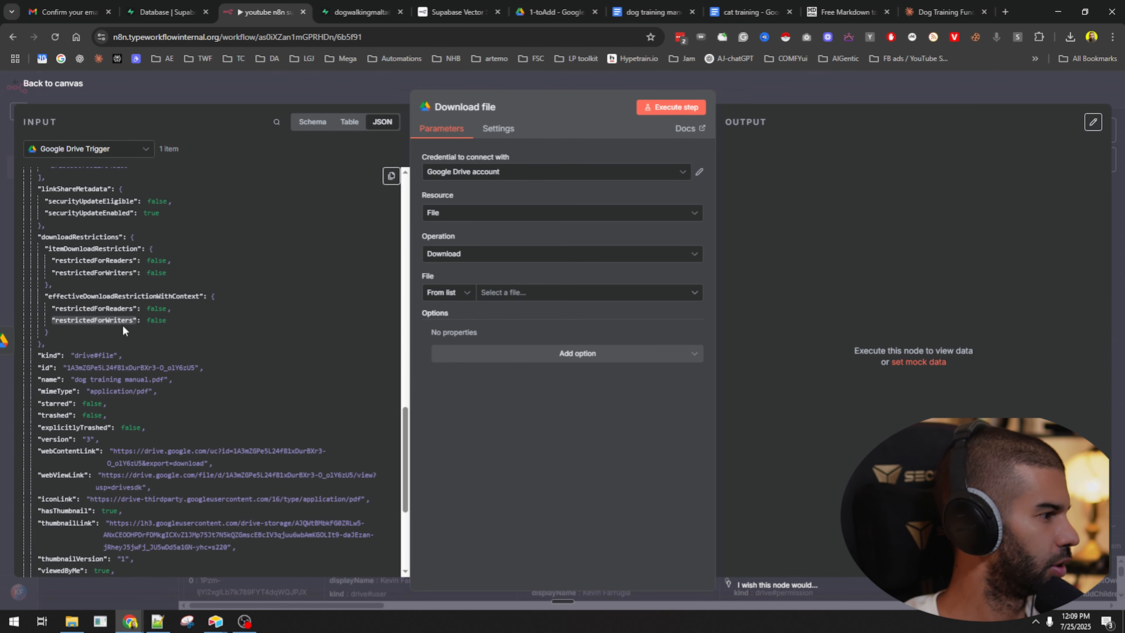
drag(42, 315, 511, 300)
Execute the step and open the downloaded dog training manual.pdf to verify it.
click(655, 109)
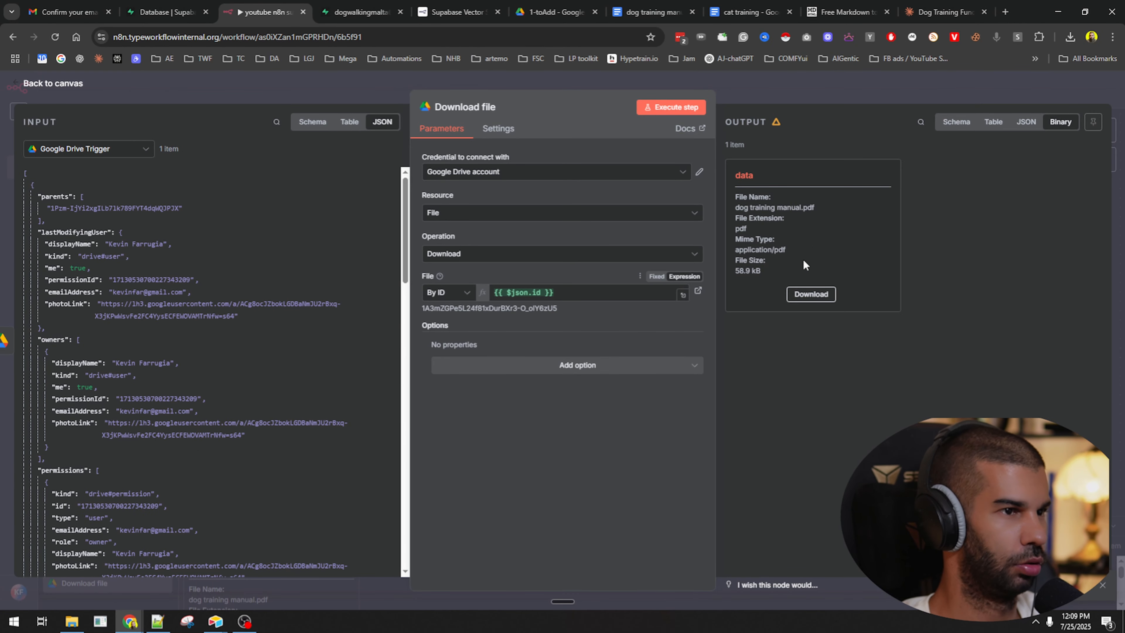
click(809, 294)
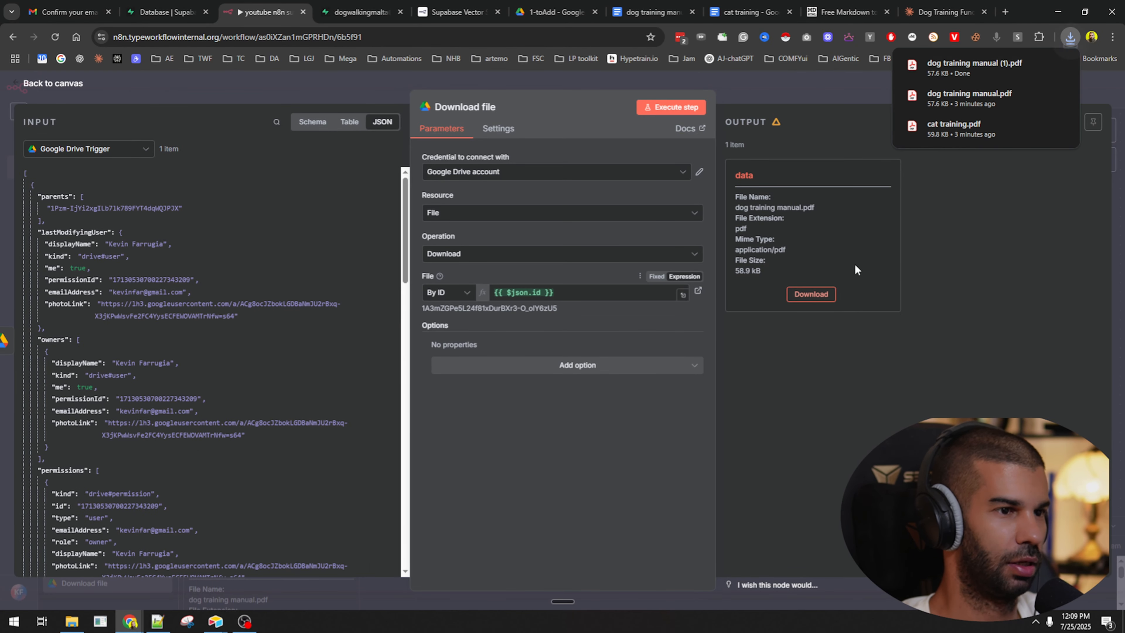
click(935, 73)
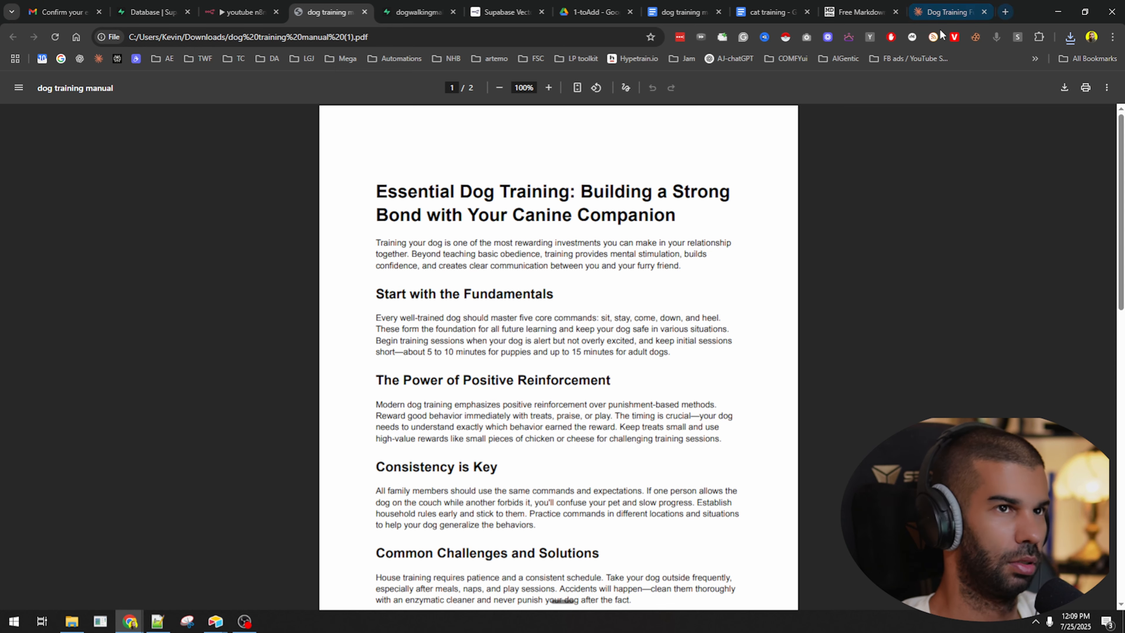
click(365, 12)
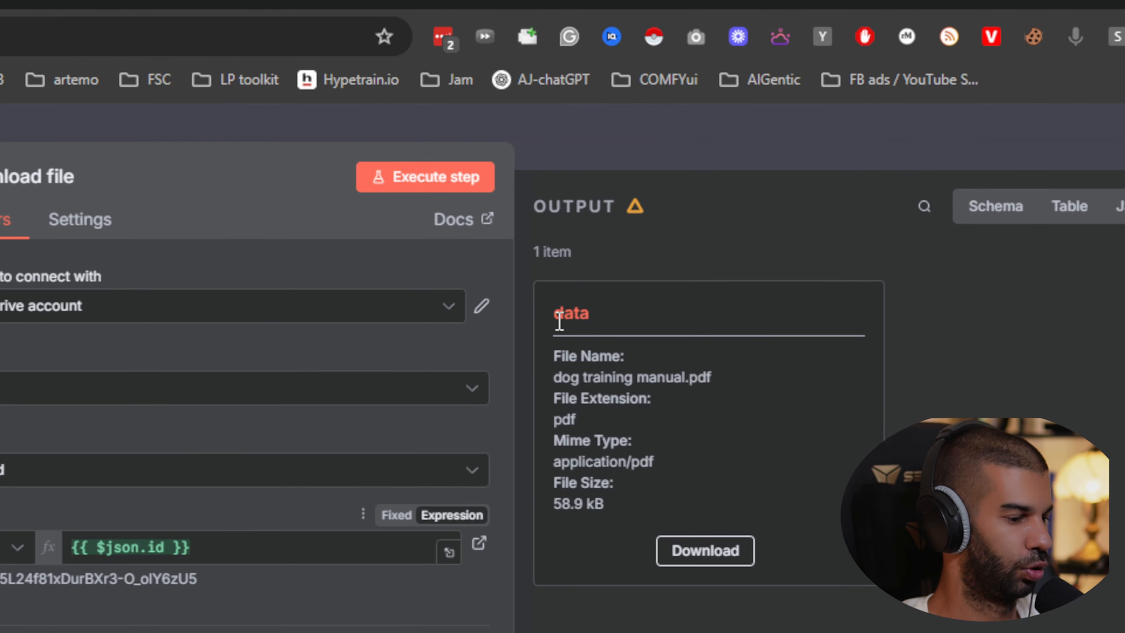
drag(736, 177, 770, 177)
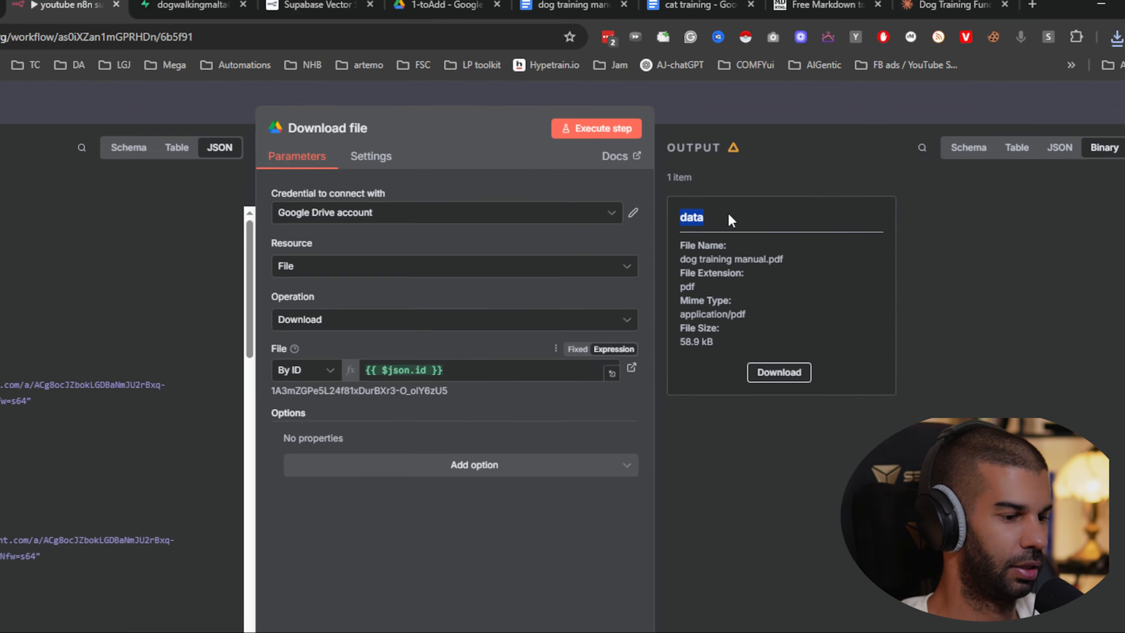
click(751, 139)
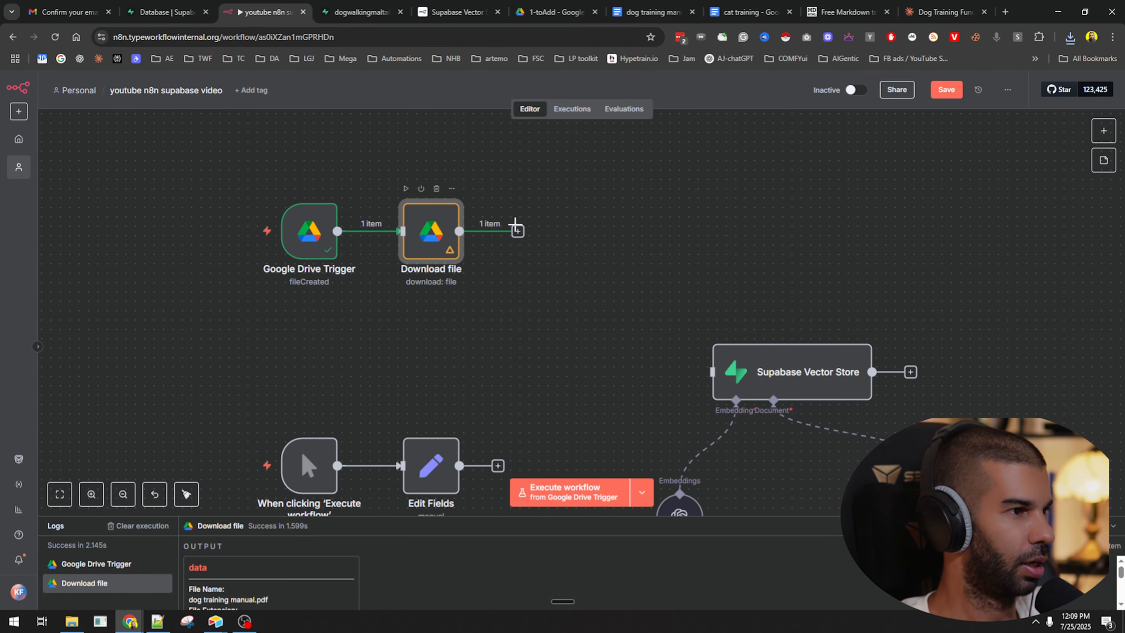
Connect Download file to Supabase Vector Store, arrange its sub-nodes, and save the workflow.
drag(516, 231, 712, 371)
drag(793, 372, 680, 212)
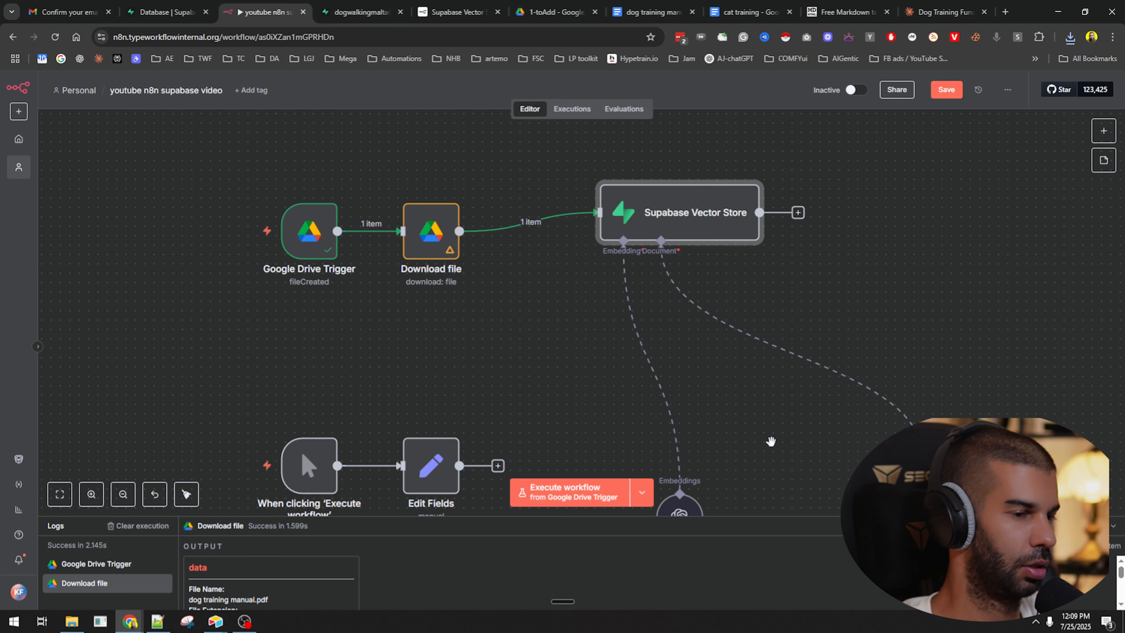
drag(792, 455, 744, 323)
drag(628, 377, 518, 216)
drag(869, 360, 646, 225)
drag(653, 316, 680, 450)
key(ctrl+s)
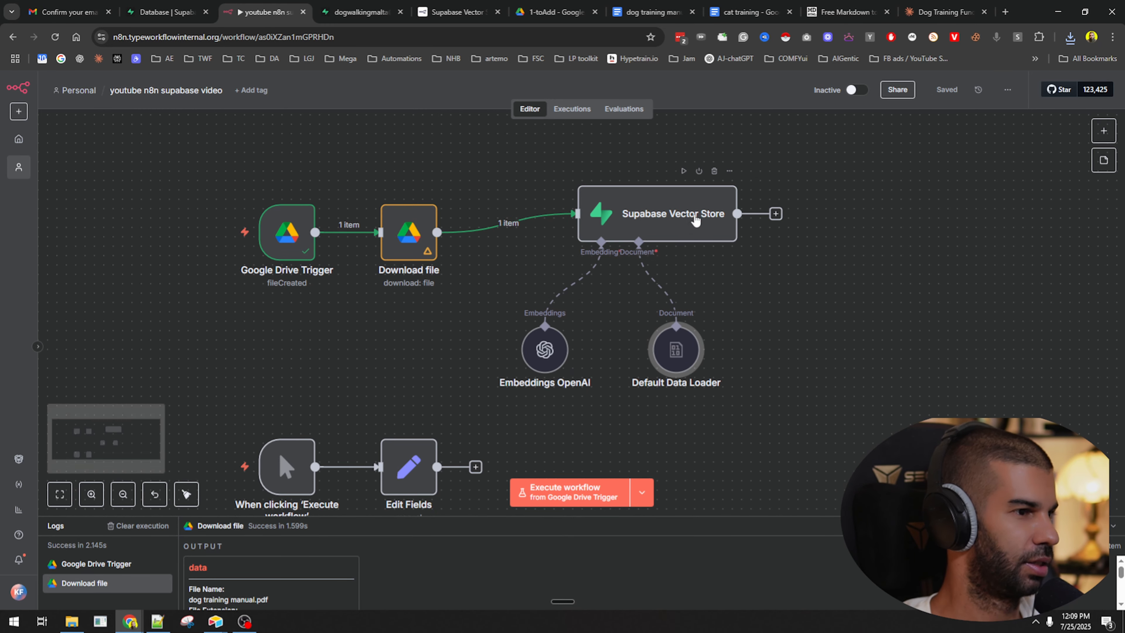
Set the Default Data Loader to Binary, Load All Input Data, with automatic mime-type detection.
double_click(676, 353)
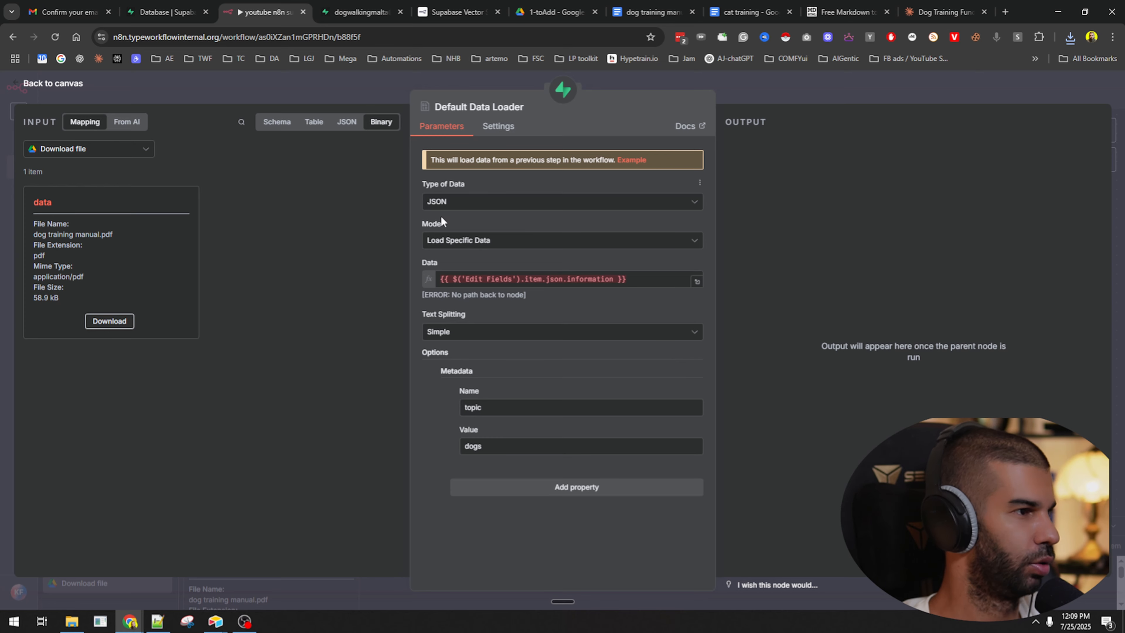
click(460, 209)
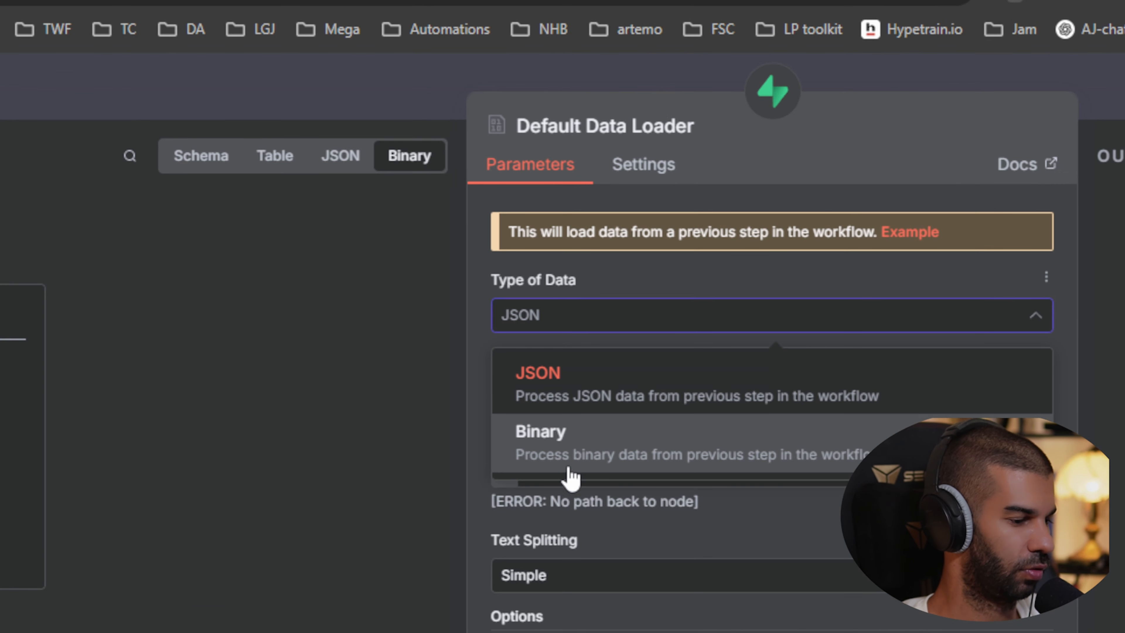
click(460, 277)
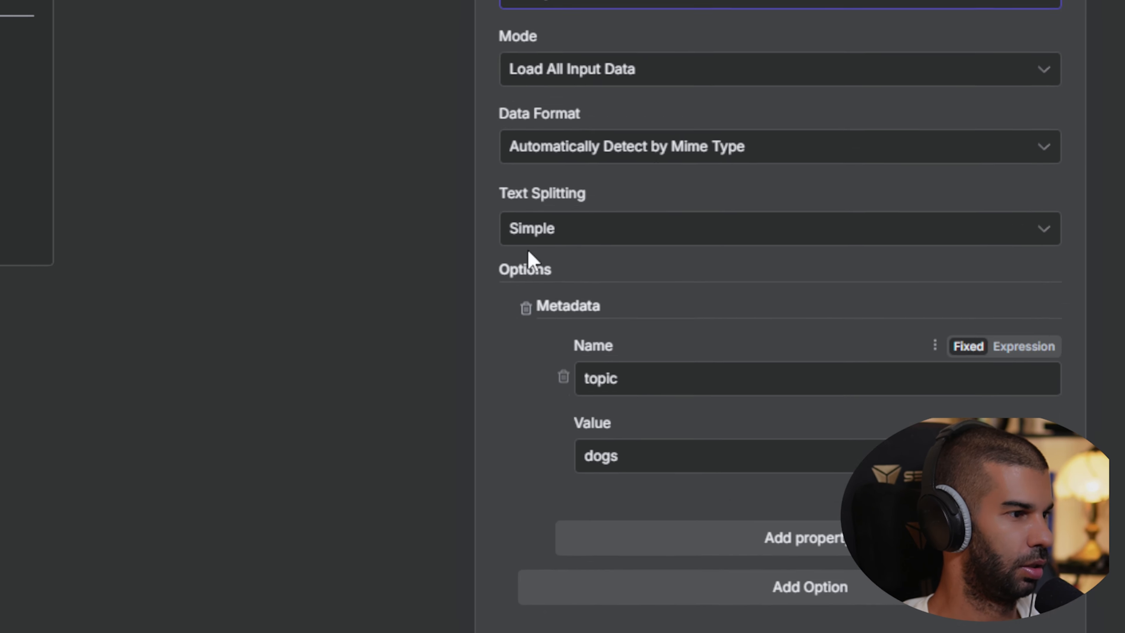
click(571, 330)
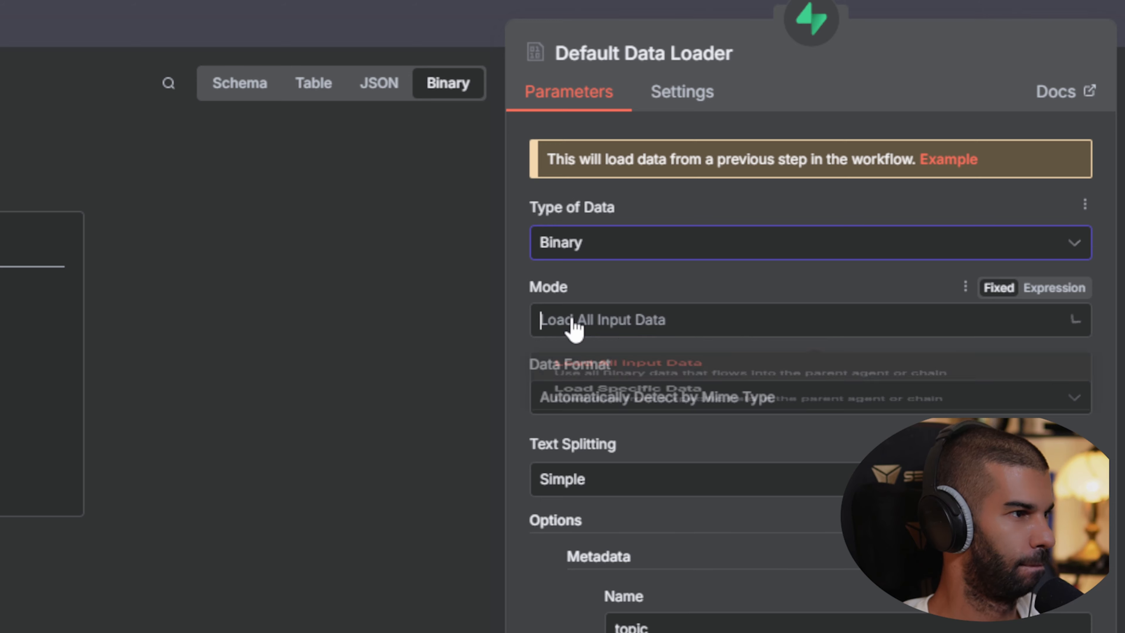
click(604, 465)
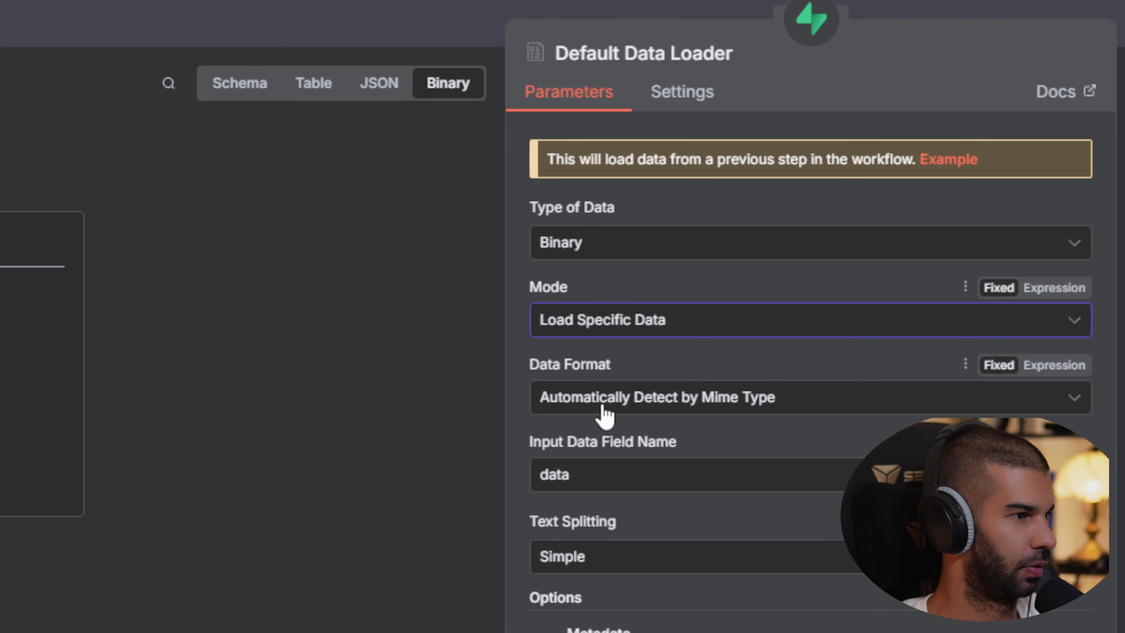
click(571, 334)
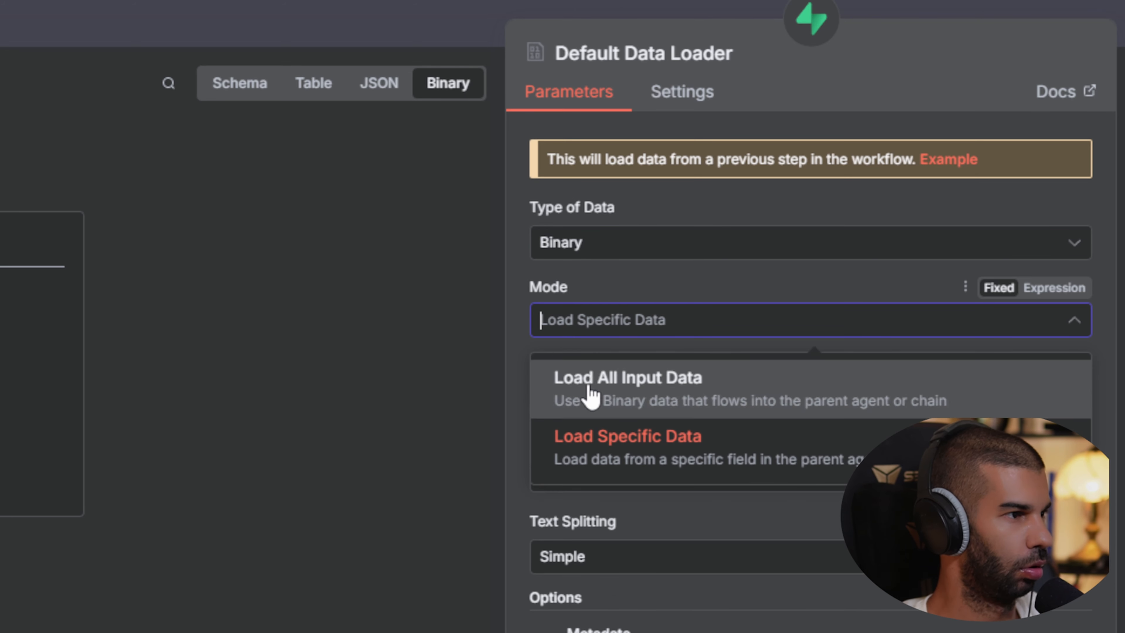
click(587, 390)
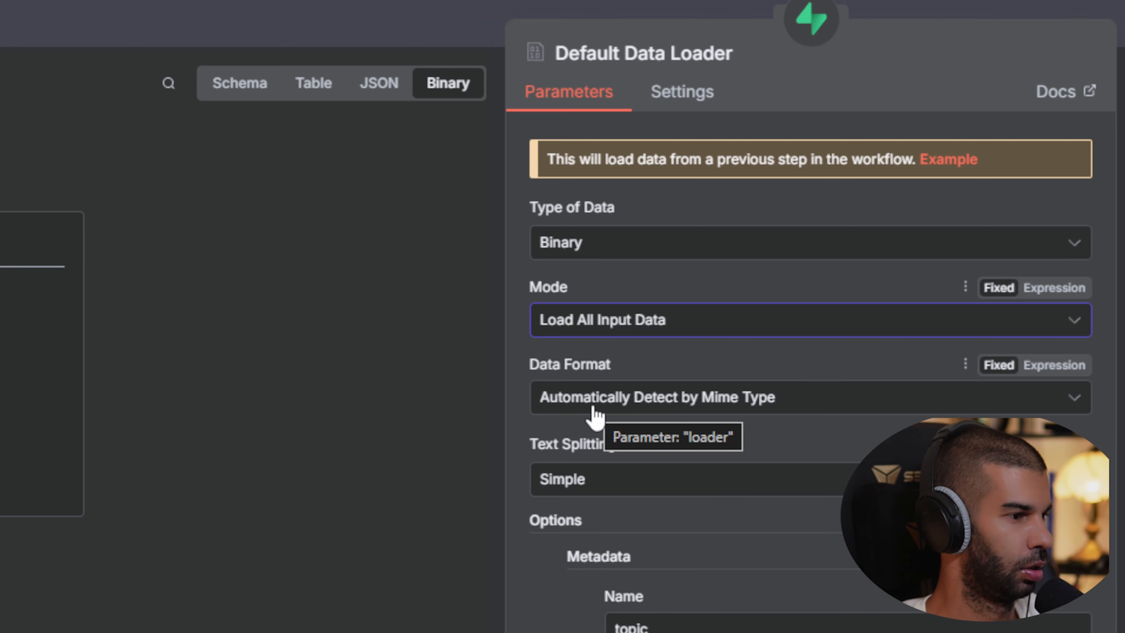
click(739, 401)
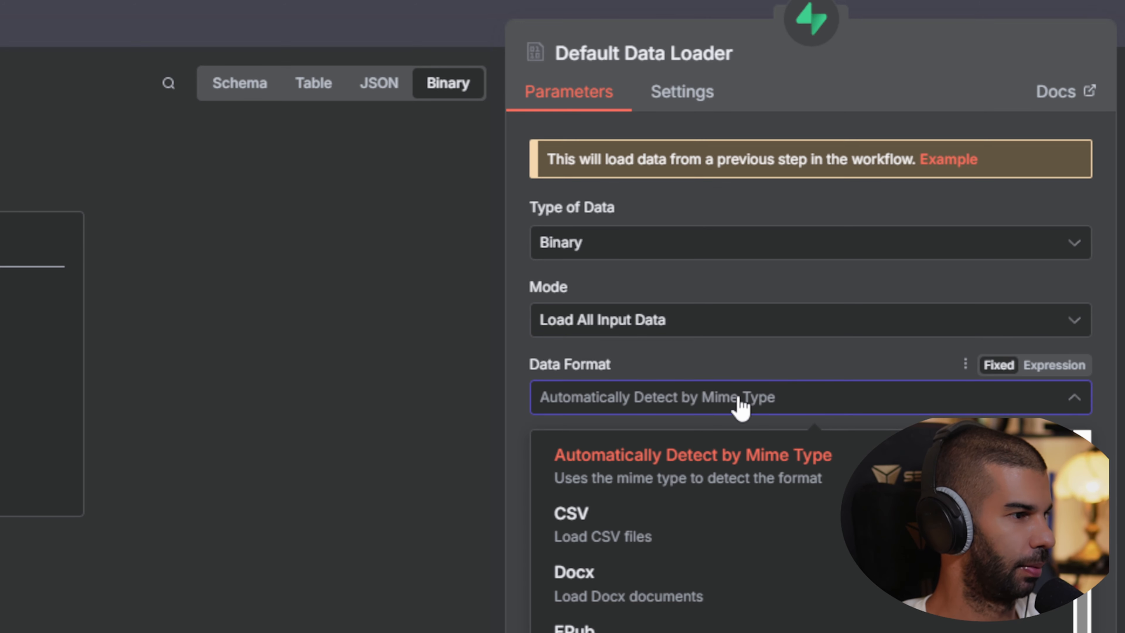
scroll(683, 545, down, 2)
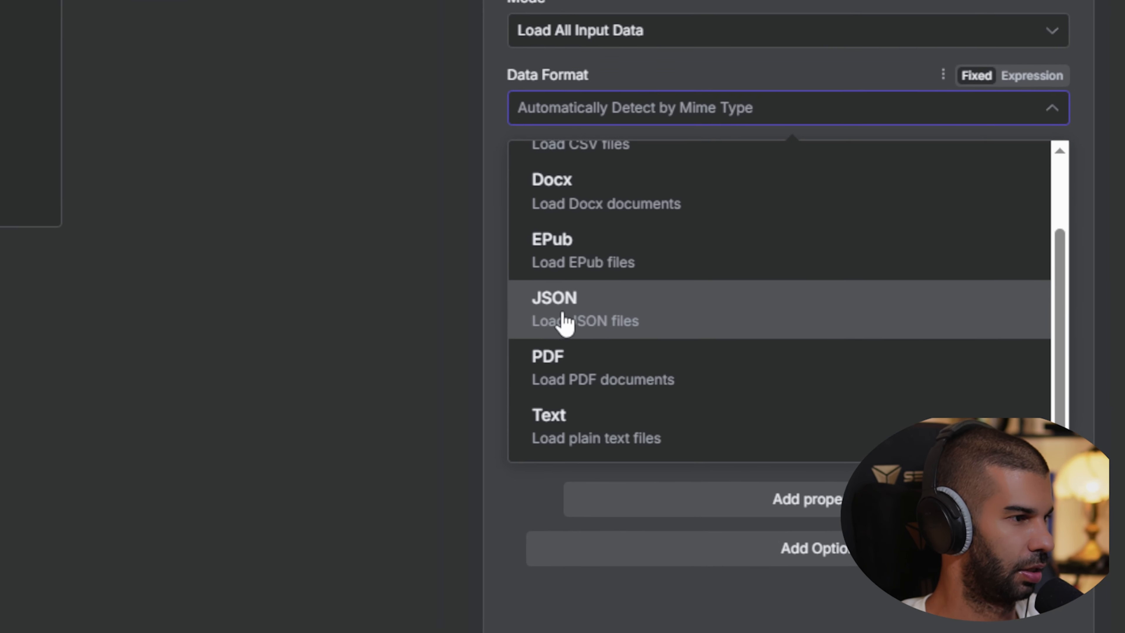
scroll(565, 322, up, 2)
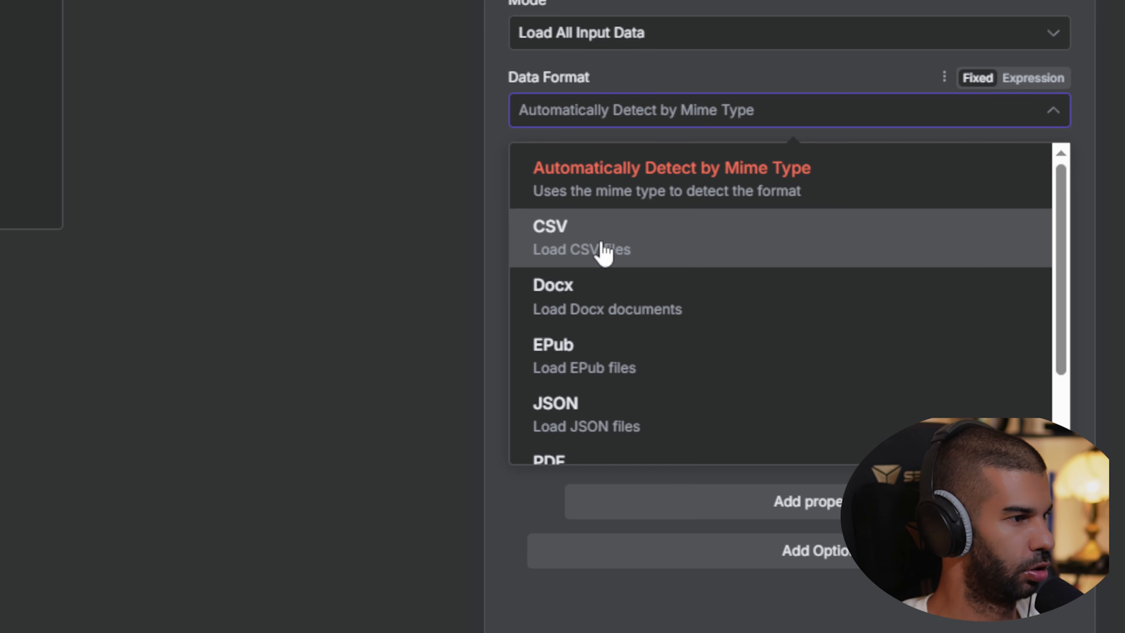
scroll(591, 235, down, 2)
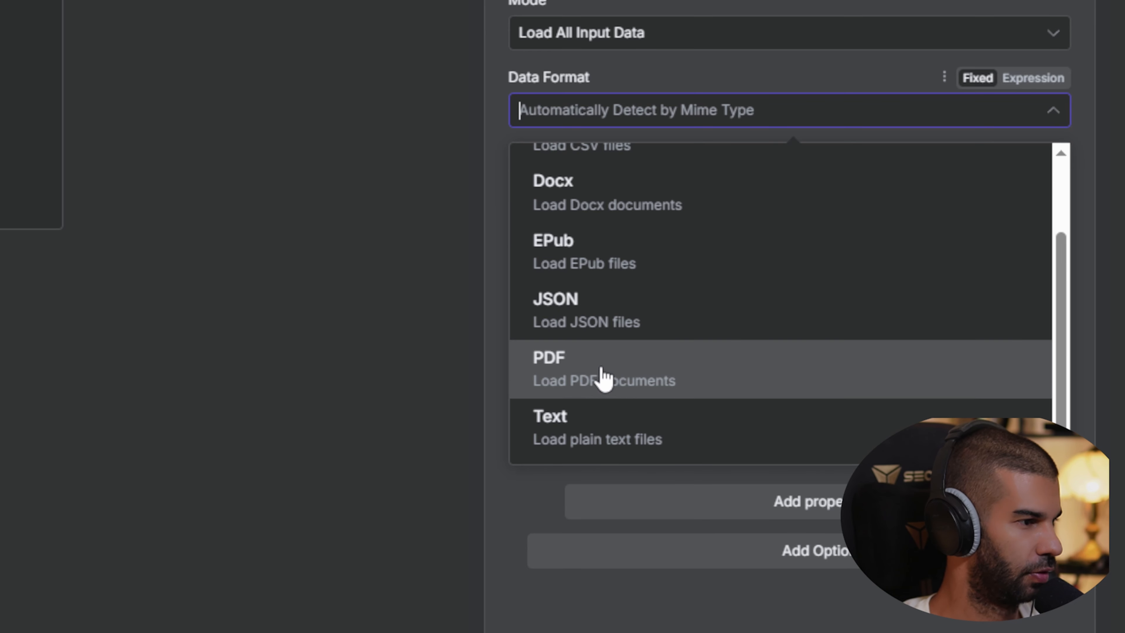
scroll(583, 275, up, 2)
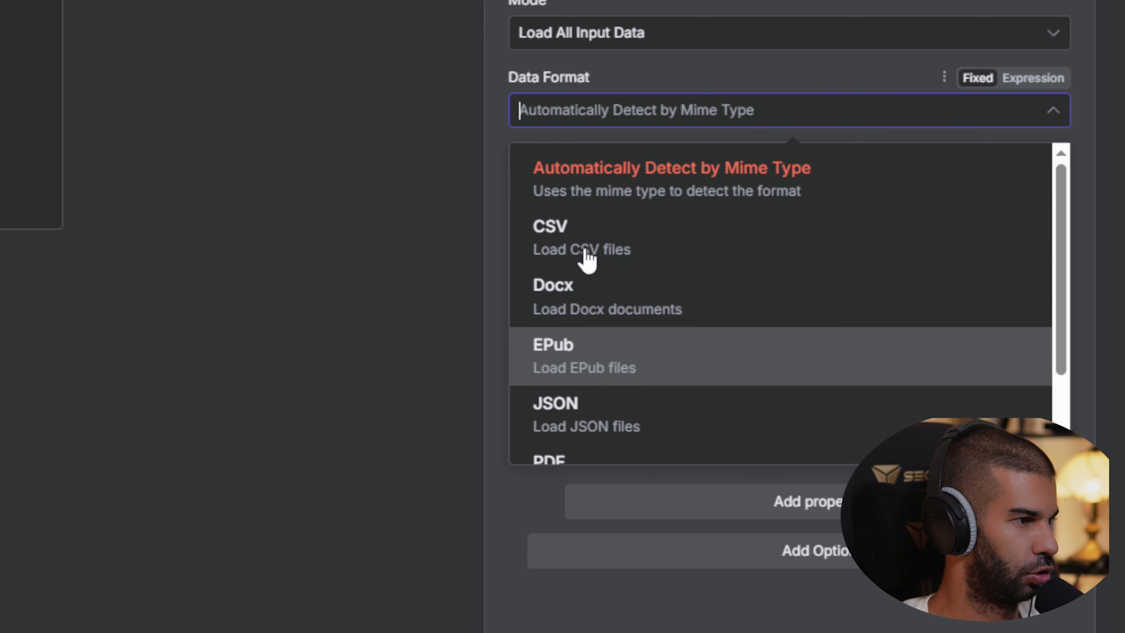
click(593, 119)
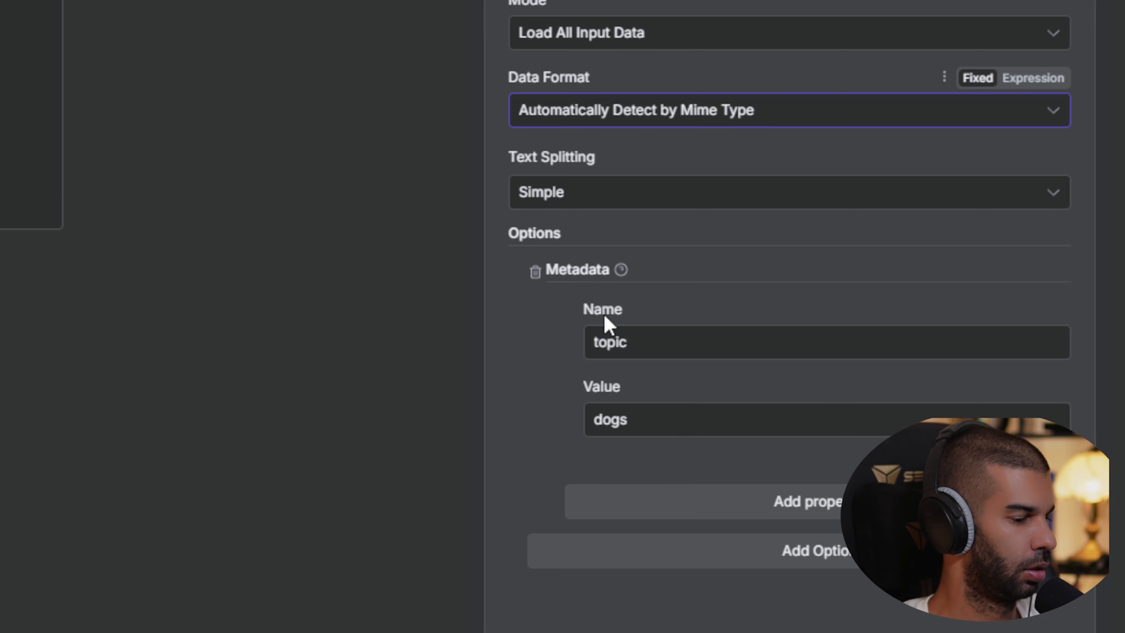
Replace the 'dogs' topic value with an expression mapping the downloaded file name.
drag(632, 419, 555, 414)
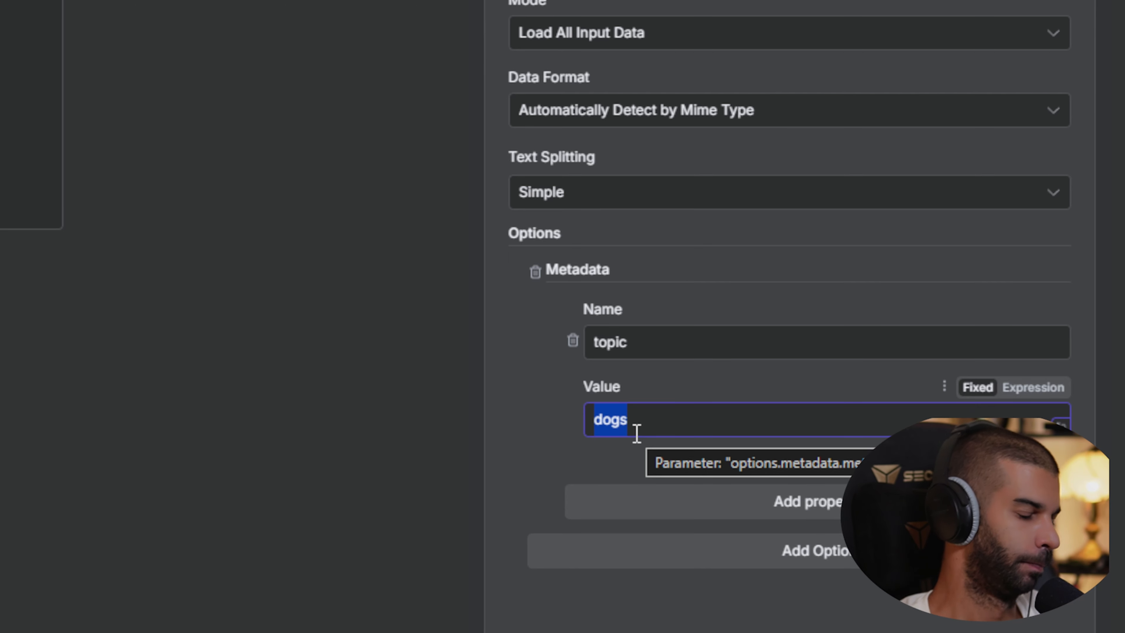
key(BackSpace)
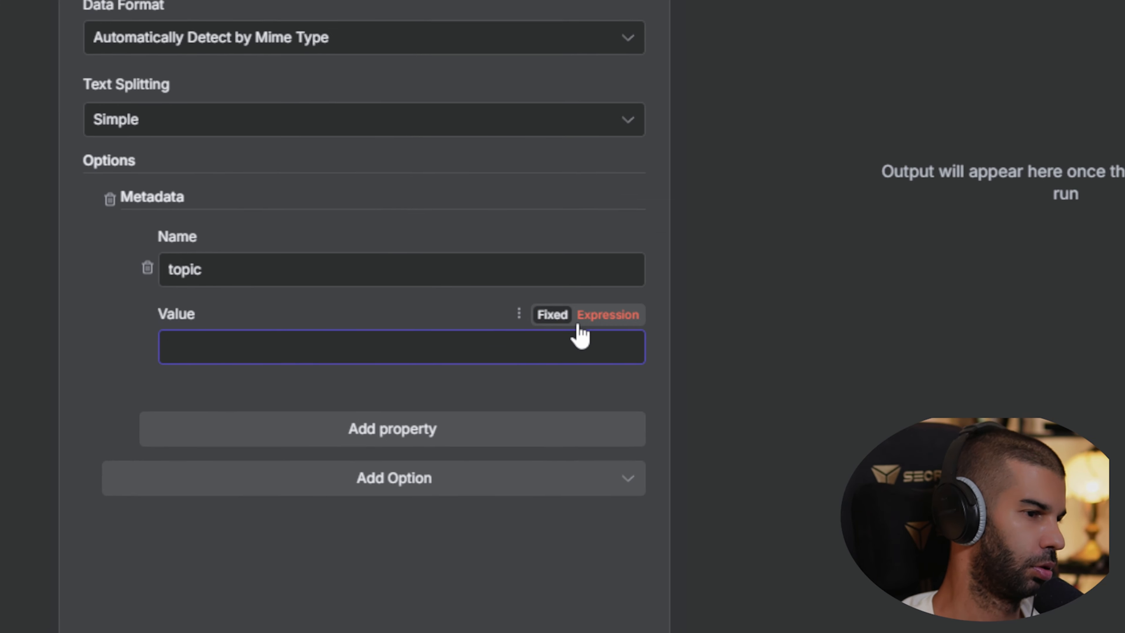
click(580, 320)
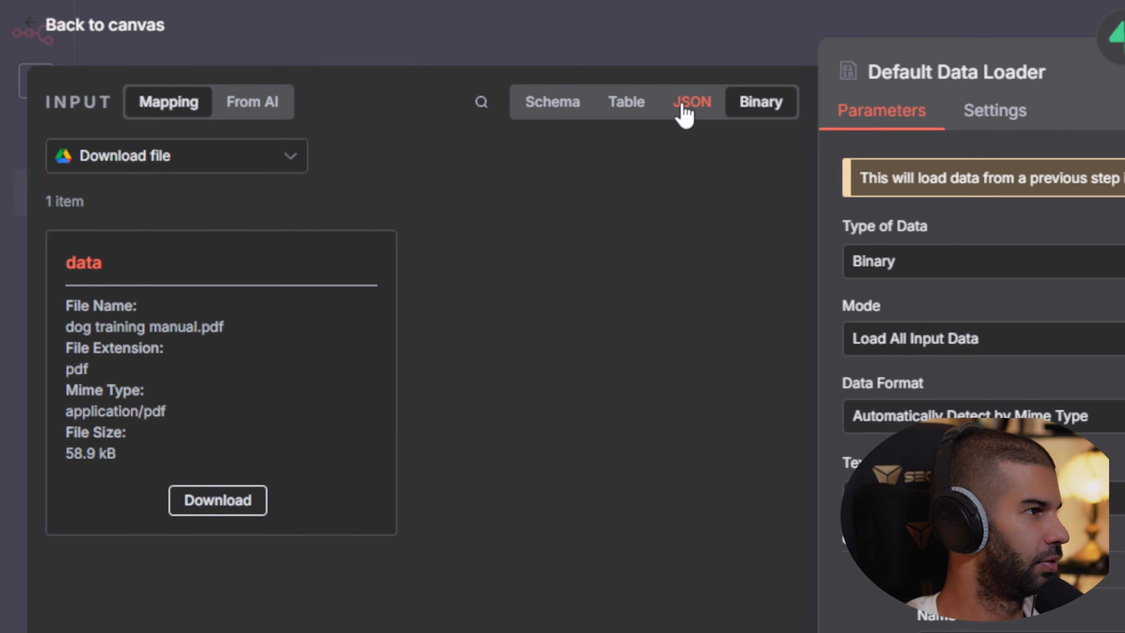
click(683, 111)
scroll(162, 459, down, 15)
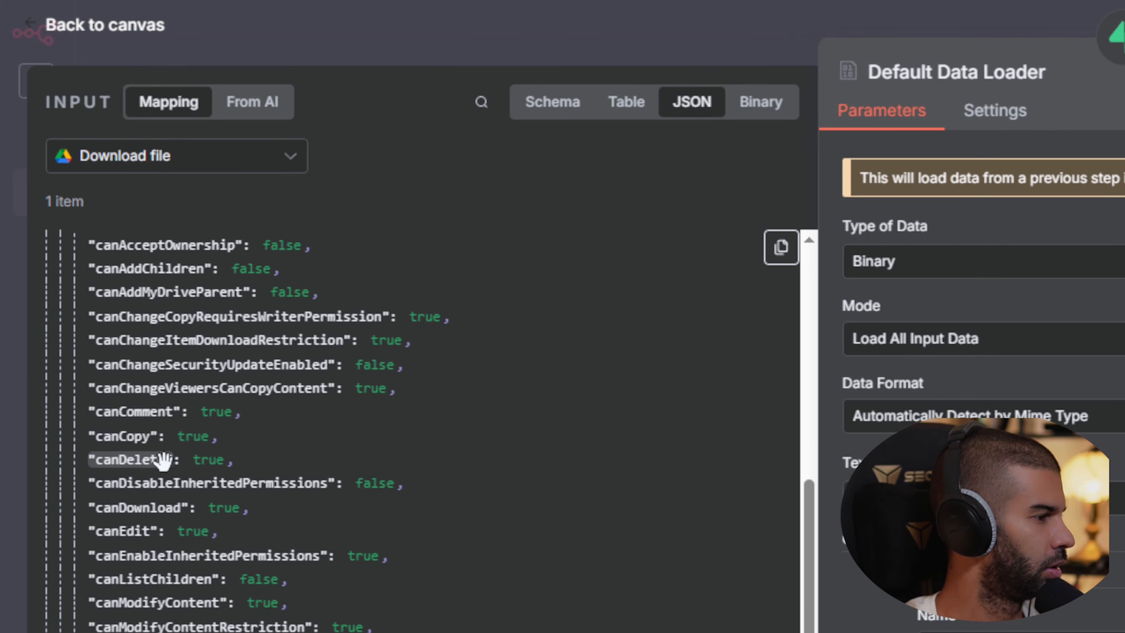
scroll(183, 323, down, 15)
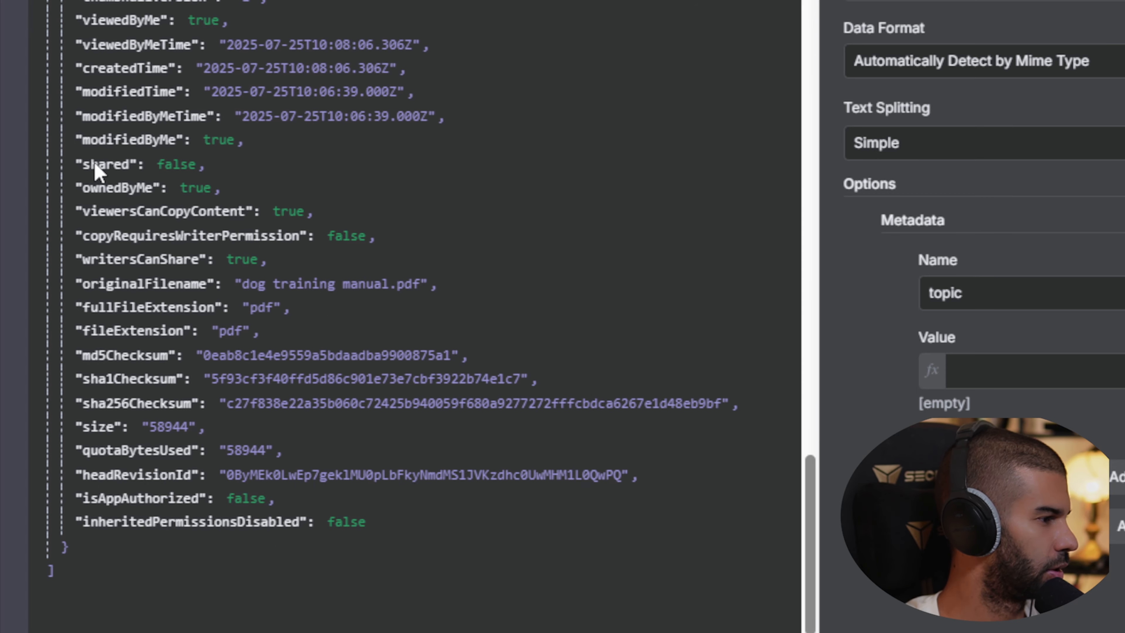
scroll(94, 162, up, 9)
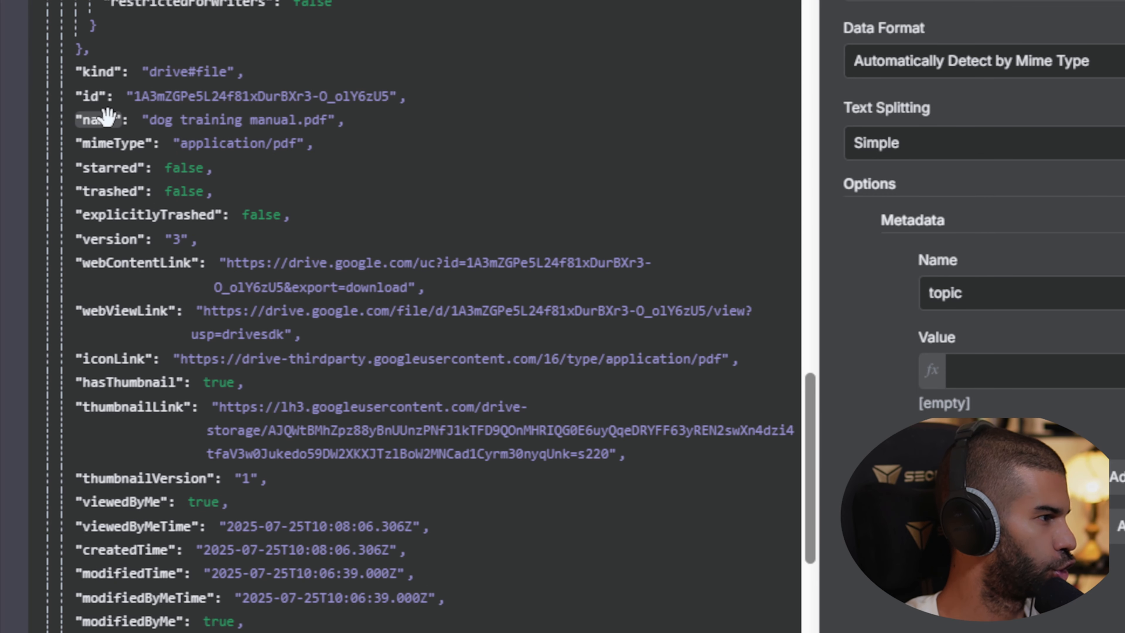
drag(101, 120, 1034, 369)
drag(641, 346, 642, 348)
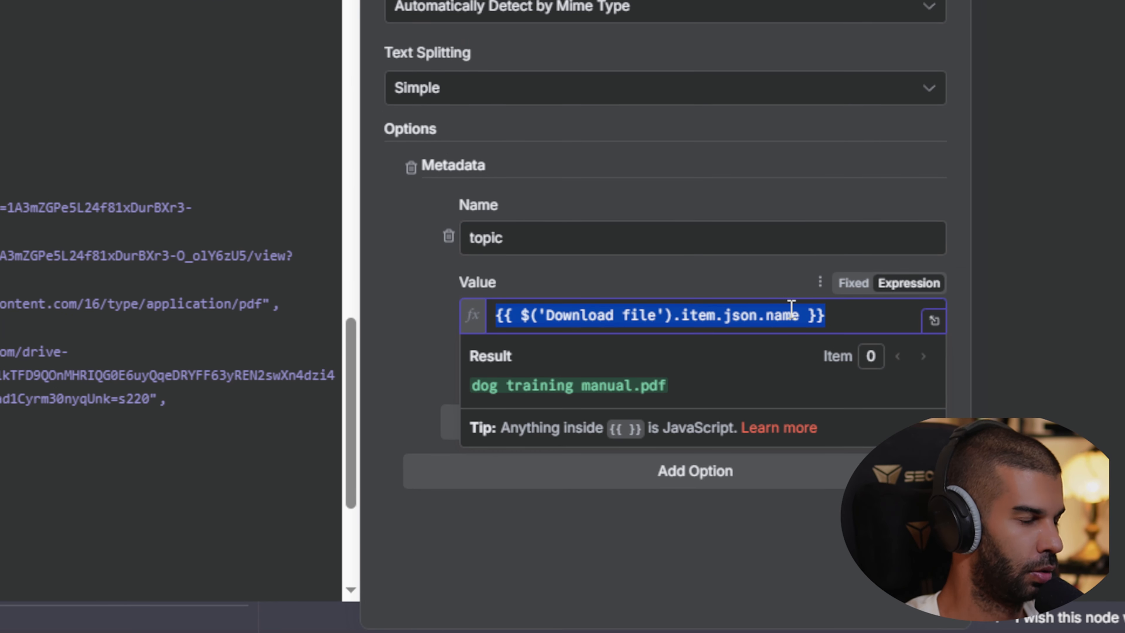
click(869, 352)
Append .split(' ').first() to the expression so the topic resolves to 'dog'.
text(.split)
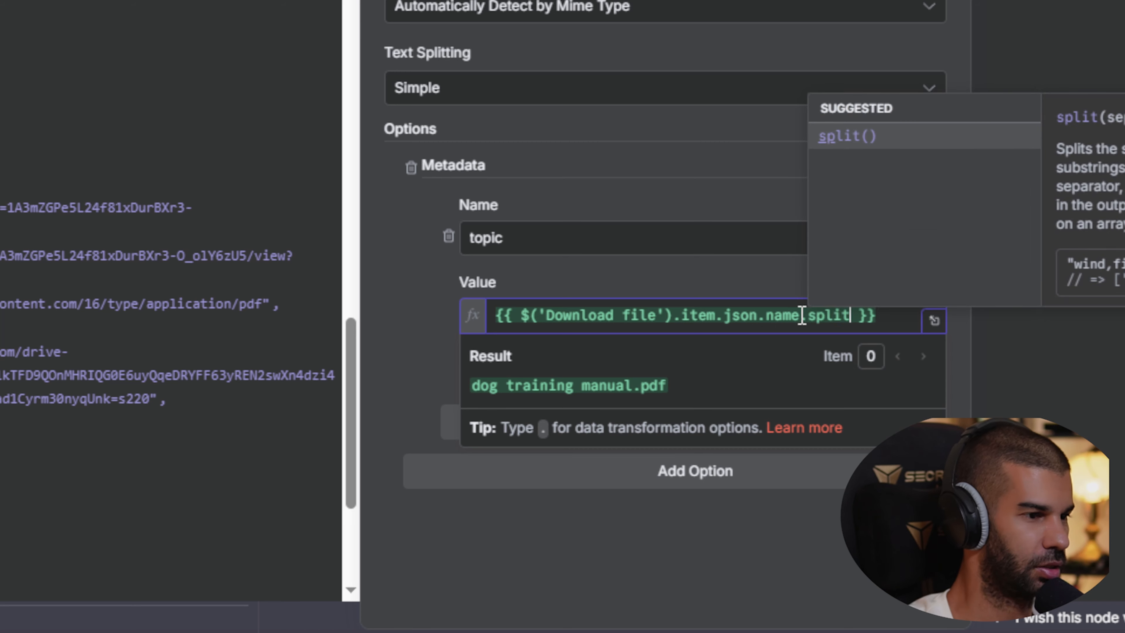
text(())
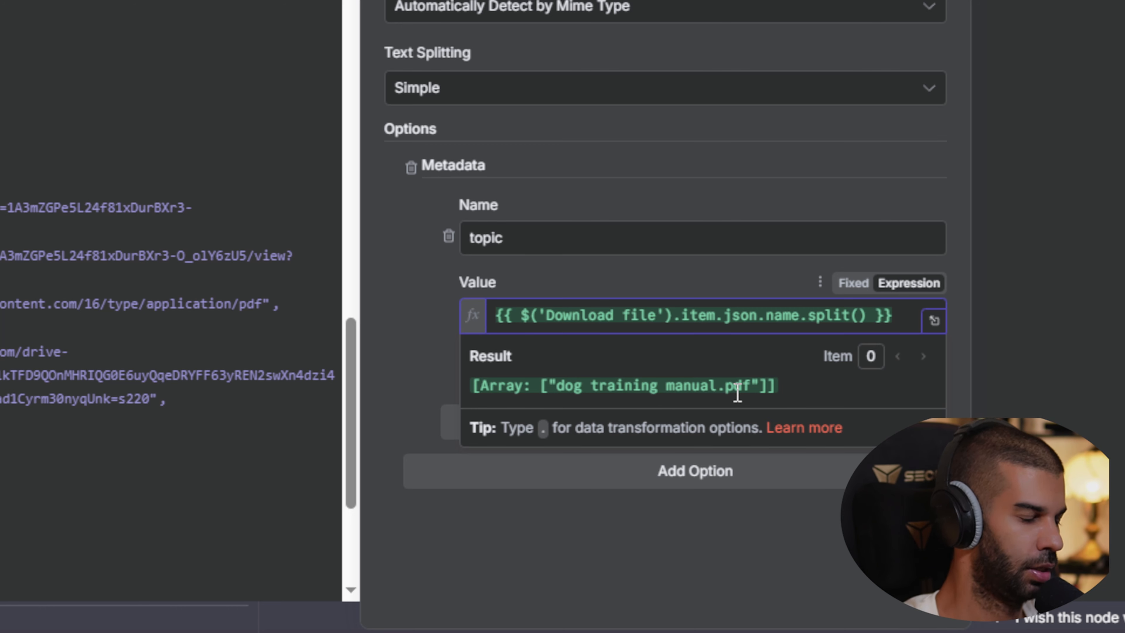
text(.fi)
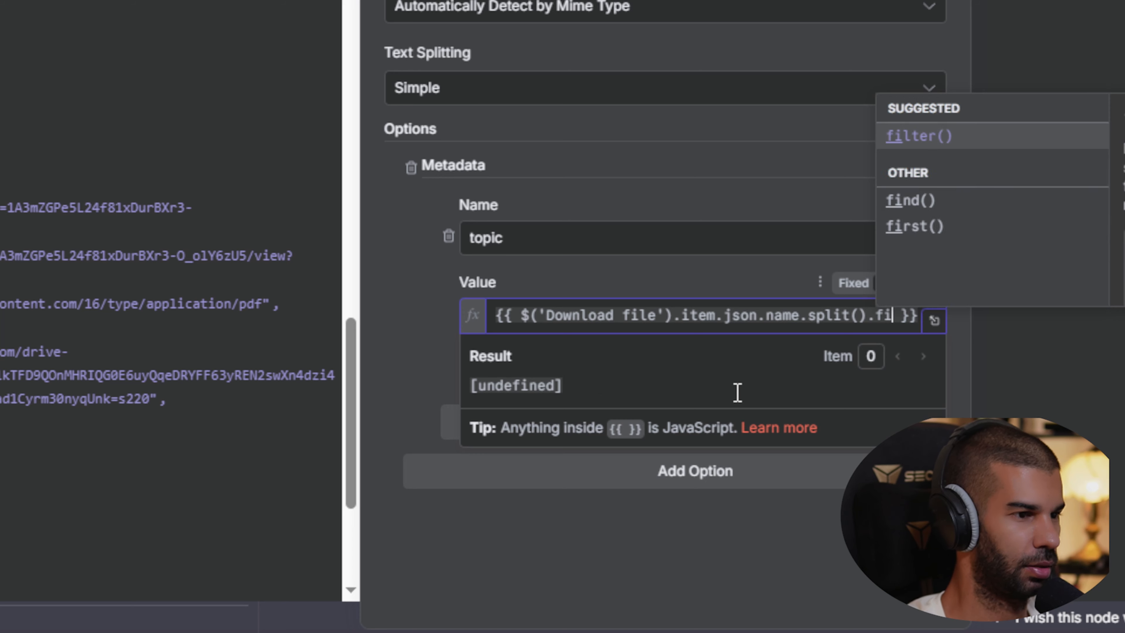
key(Return)
key(BackSpace)
key(BackSpace)
key(BackSpace)
key(BackSpace)
key(BackSpace)
key(BackSpace)
text(r)
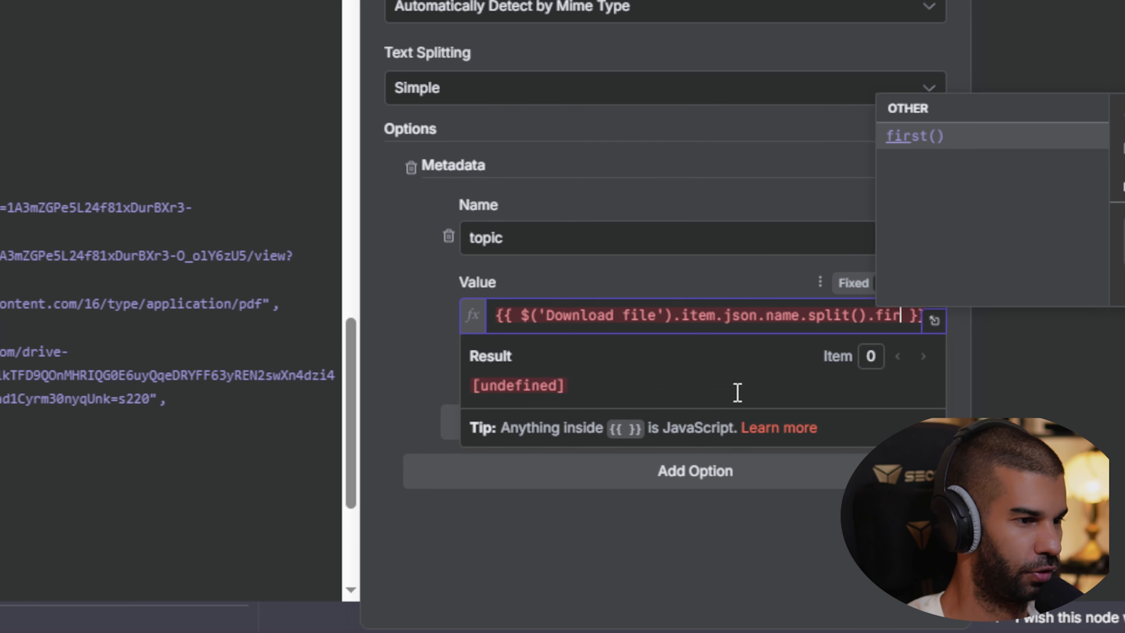
key(Return)
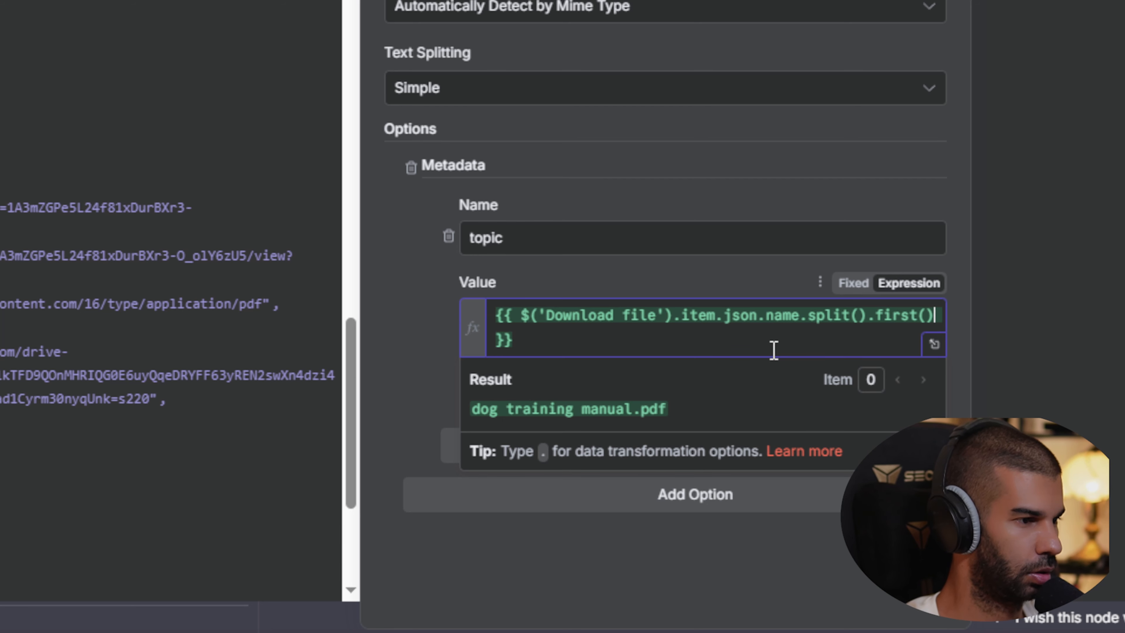
key(BackSpace)
key(BackSpace)
key(BackSpace)
key(BackSpace)
key(BackSpace)
key(BackSpace)
key(BackSpace)
key(BackSpace)
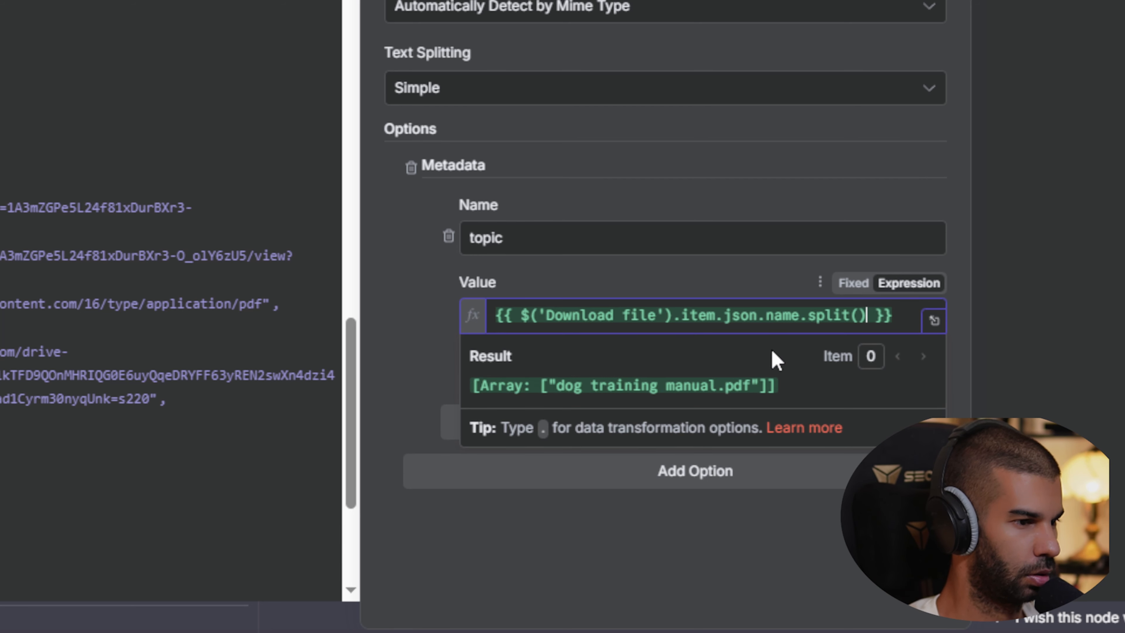
text(')
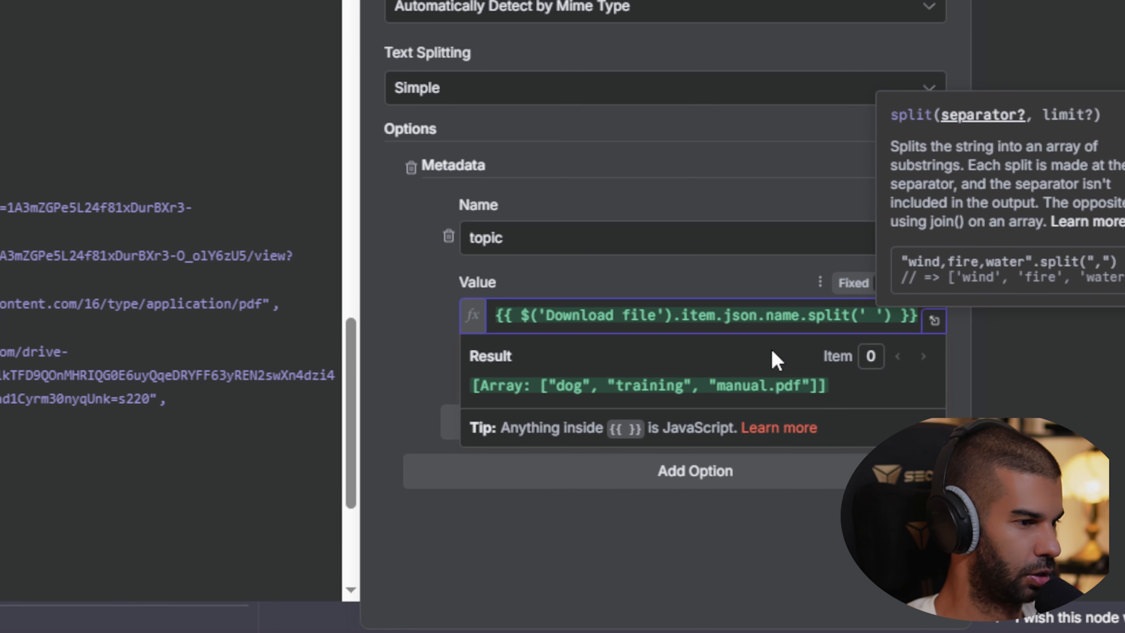
key(Right)
key(Right)
text(.fi)
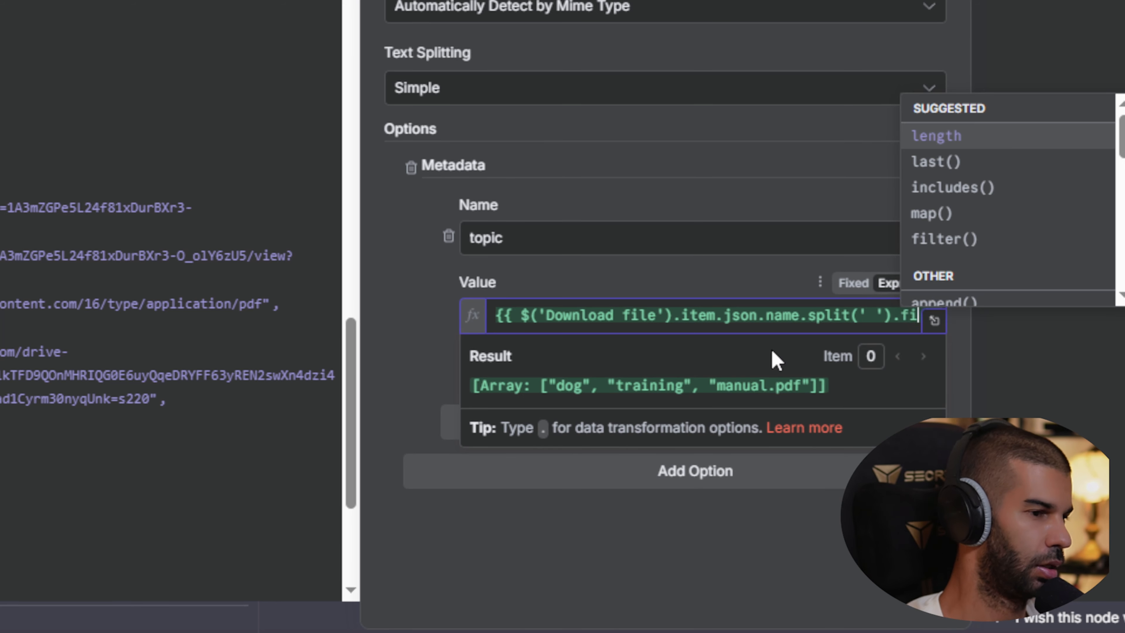
text(rst())
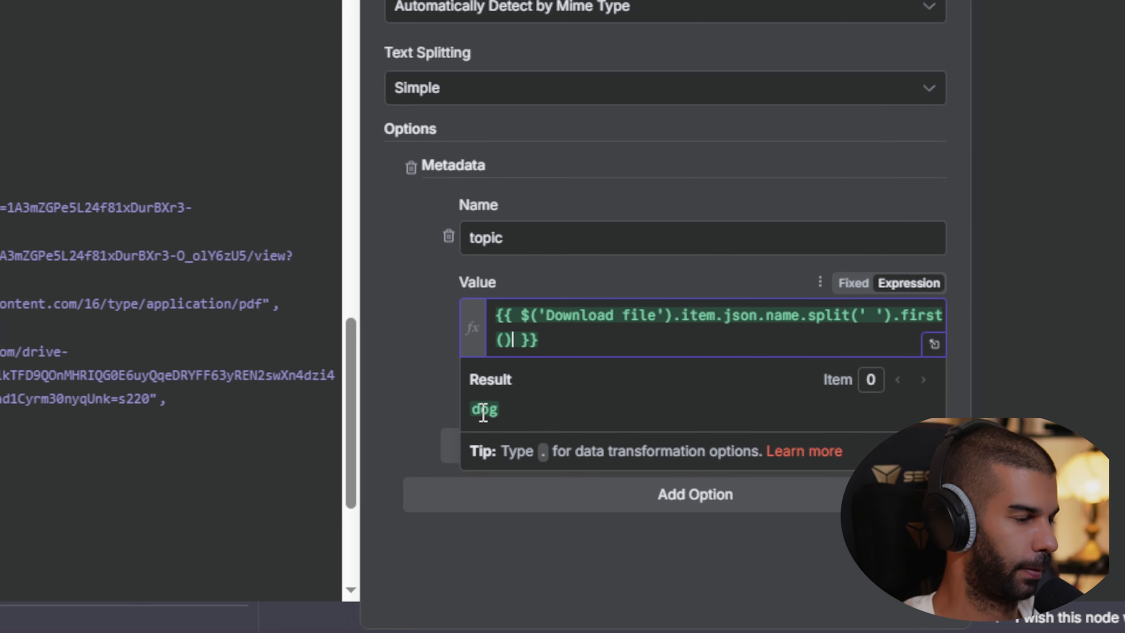
click(410, 371)
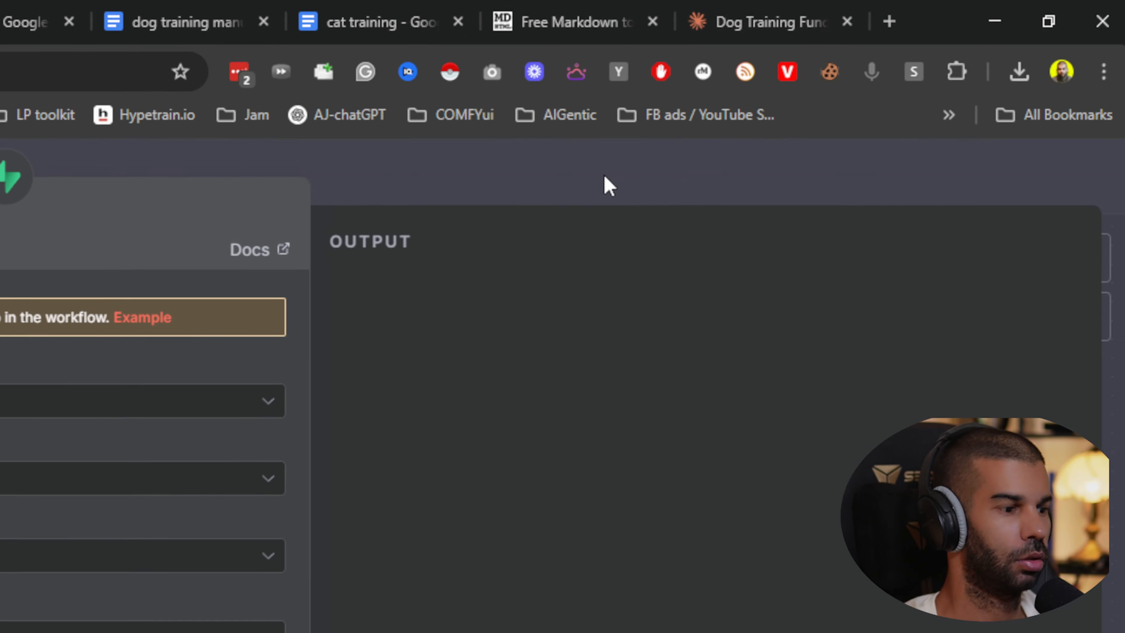
Save and execute the workflow, loading four dog training manual chunks into Supabase's documents table.
click(604, 177)
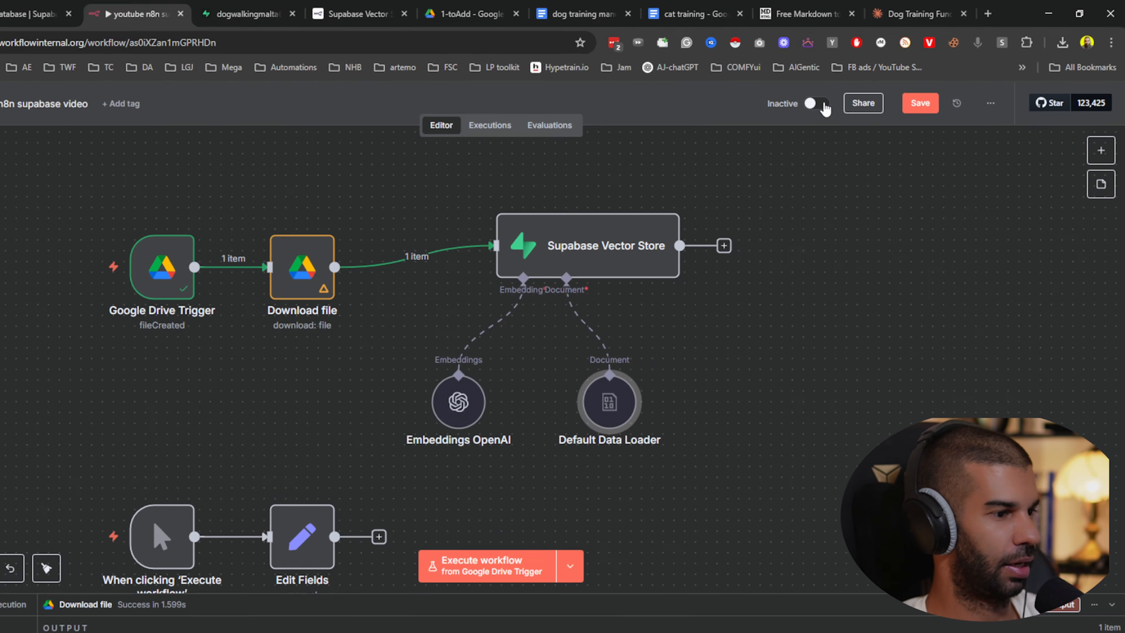
key(ctrl+s)
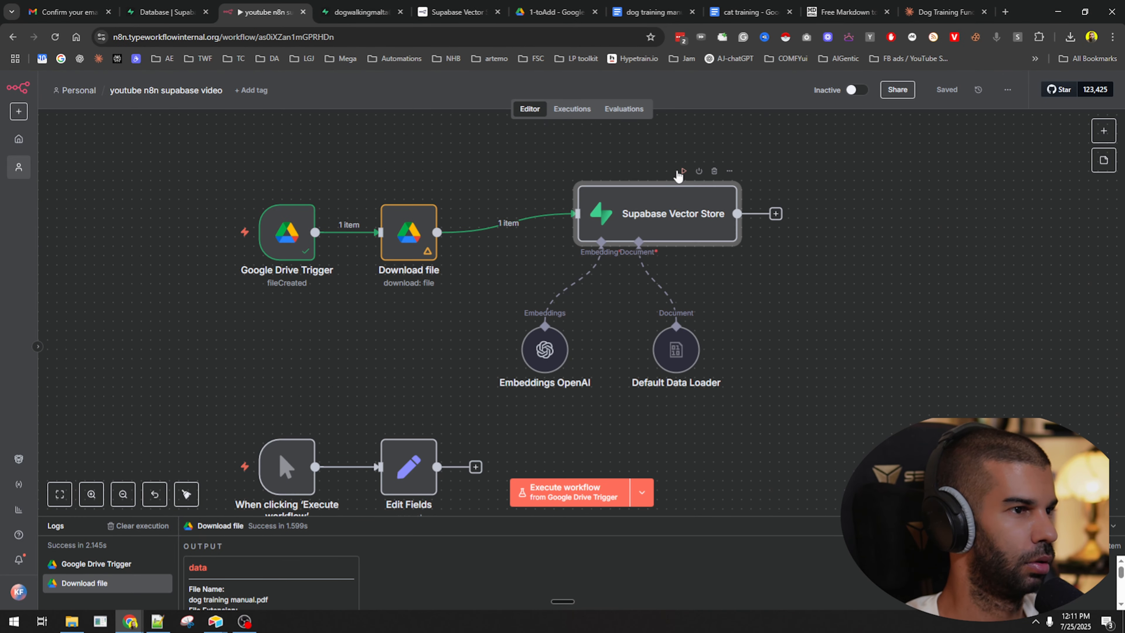
click(684, 171)
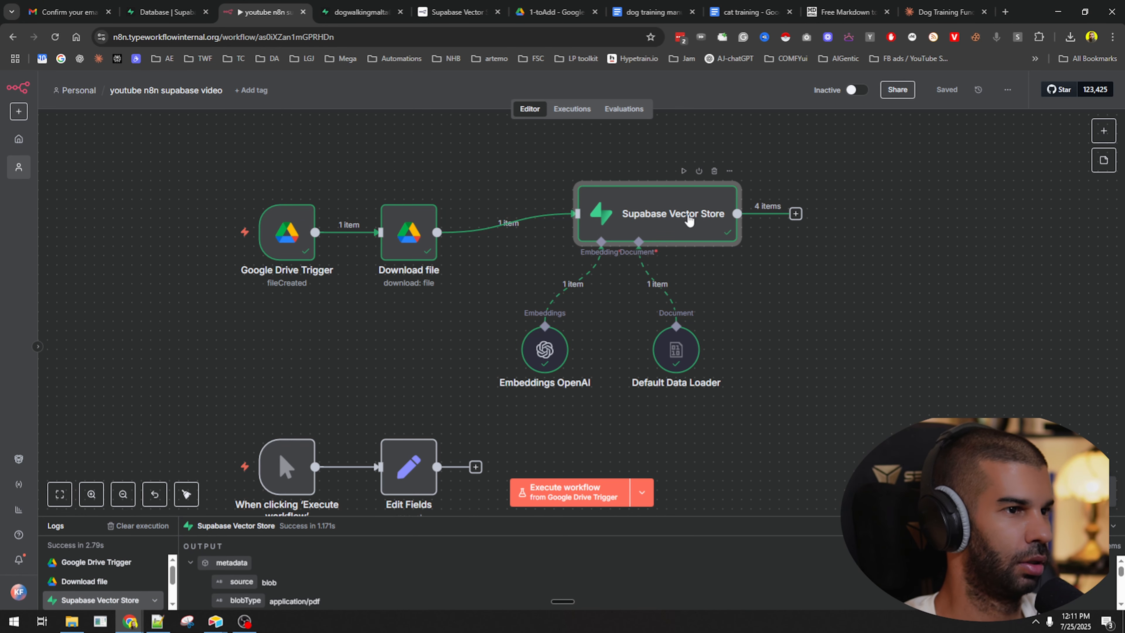
click(361, 12)
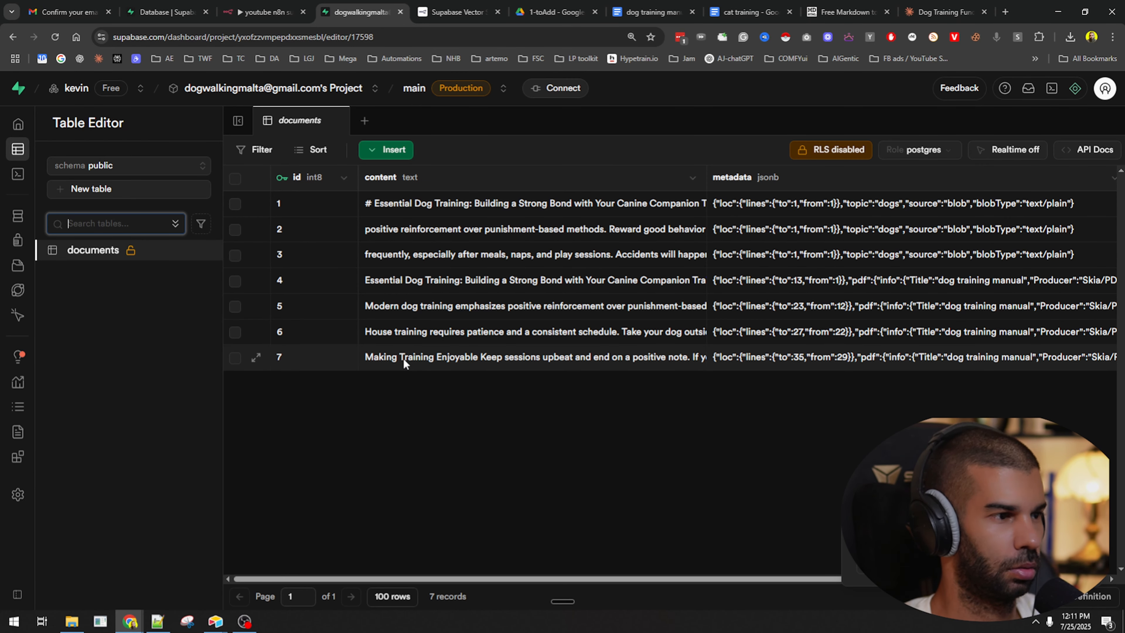
click(456, 359)
click(440, 332)
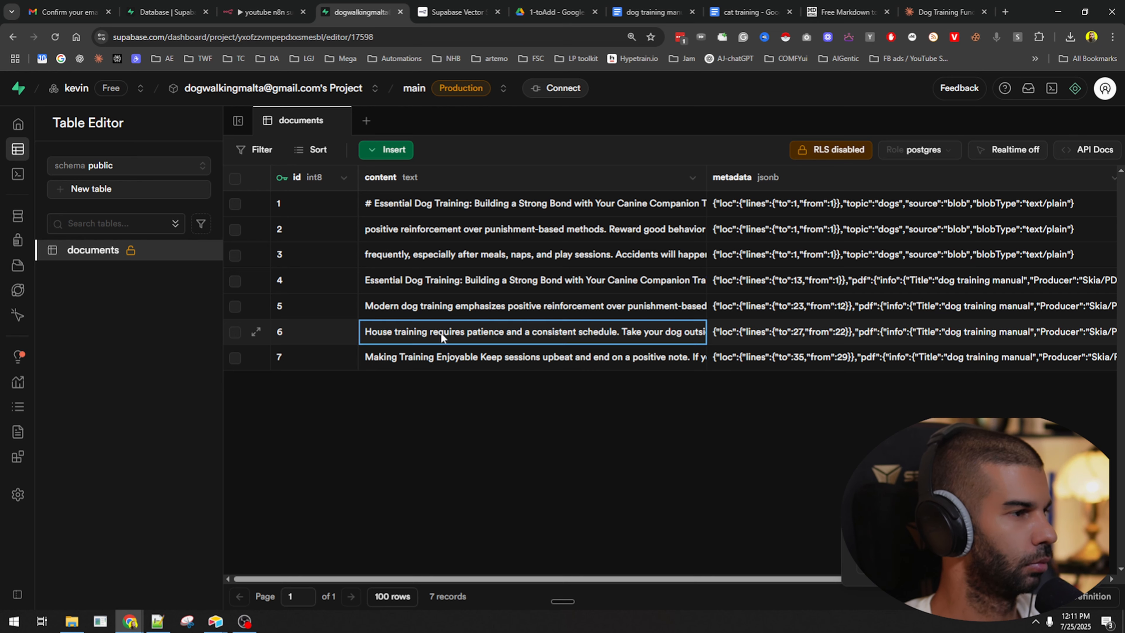
click(445, 305)
click(554, 280)
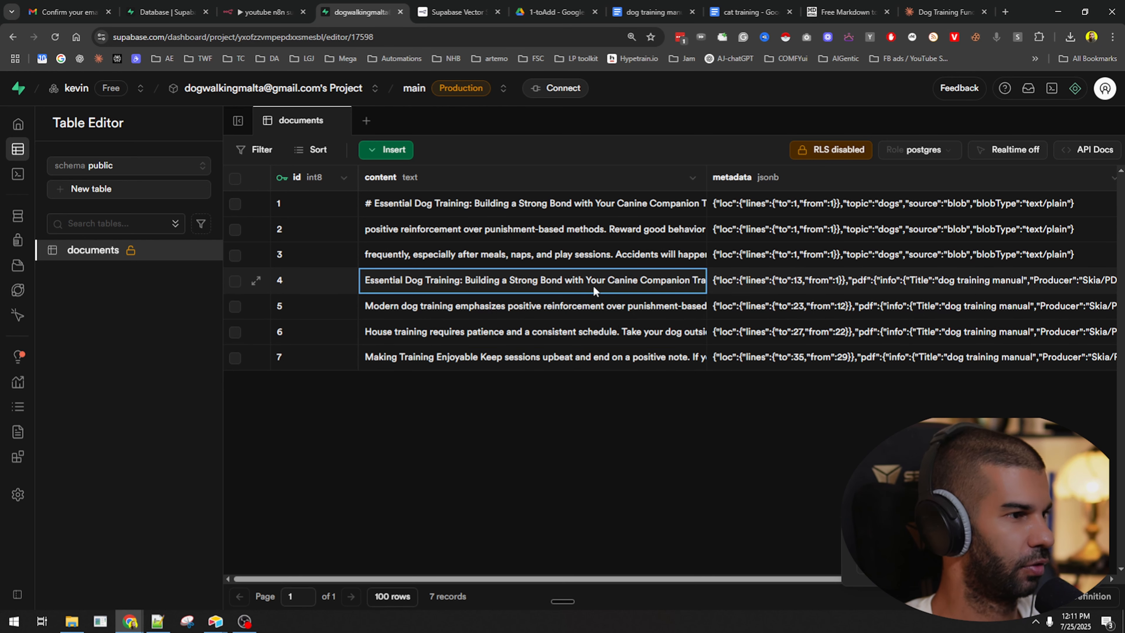
click(410, 203)
click(415, 280)
click(419, 305)
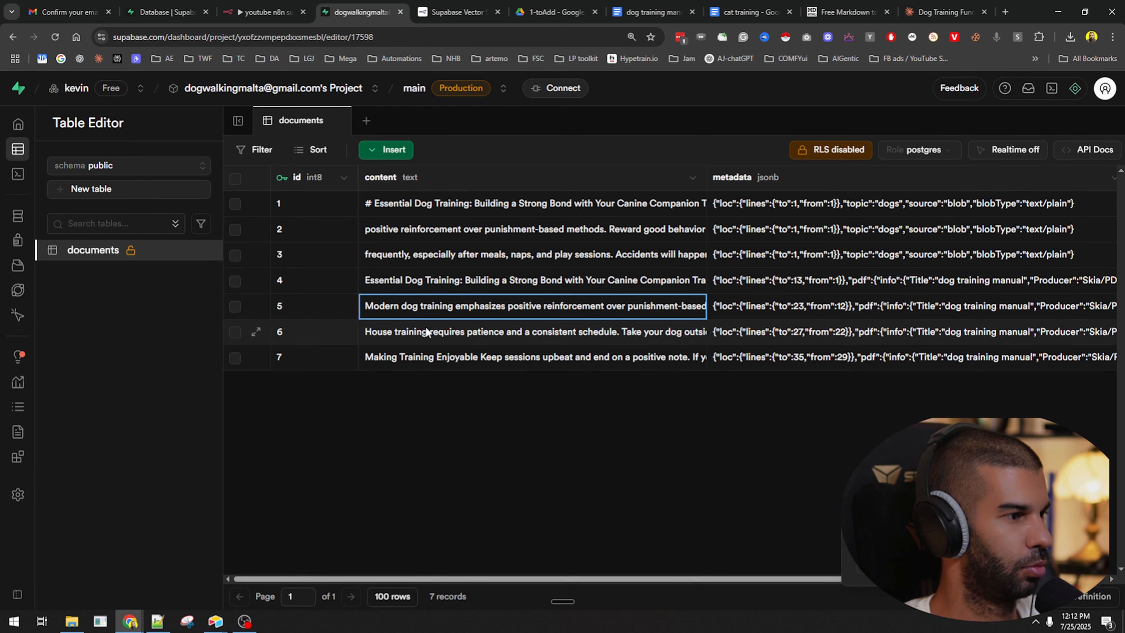
click(456, 355)
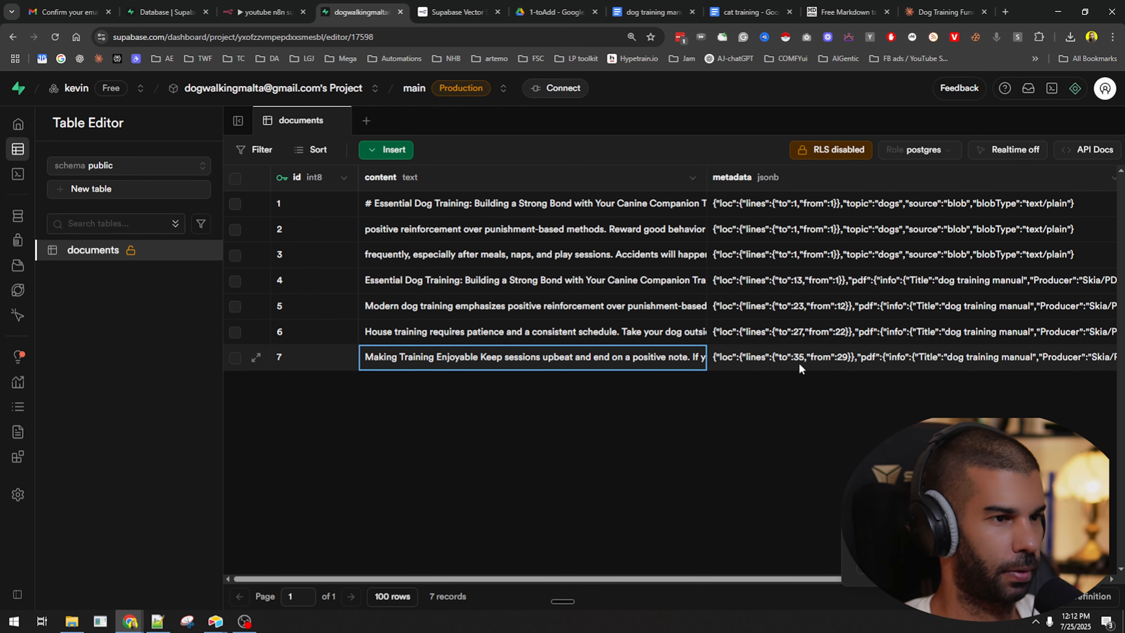
click(811, 252)
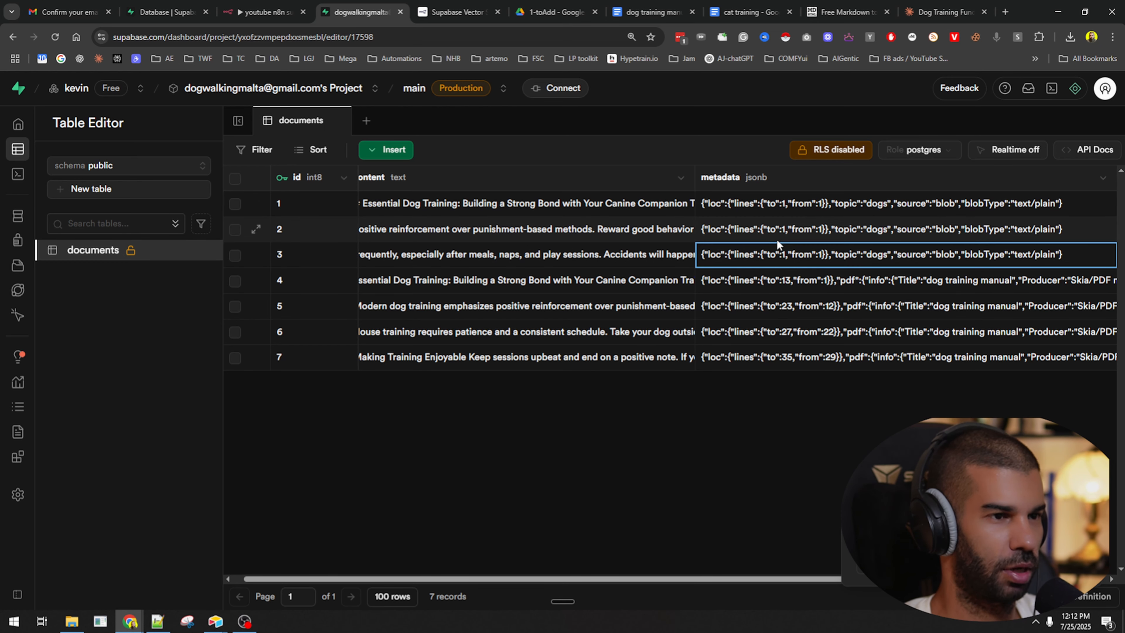
scroll(822, 264, right, 5)
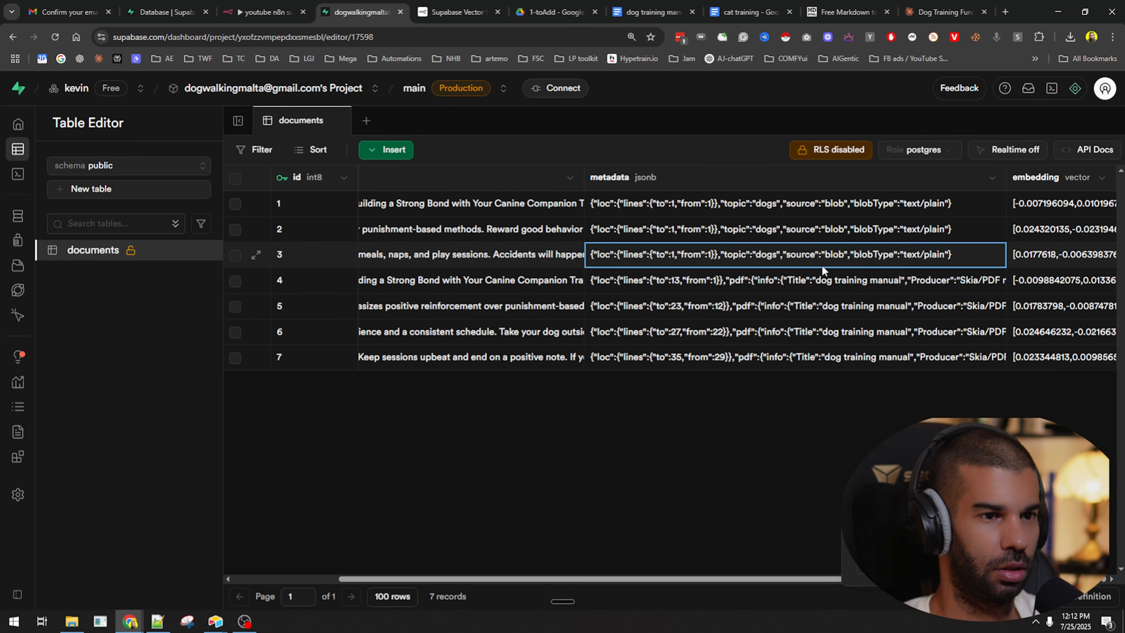
key(Down)
key(Down)
key(Down)
key(Down)
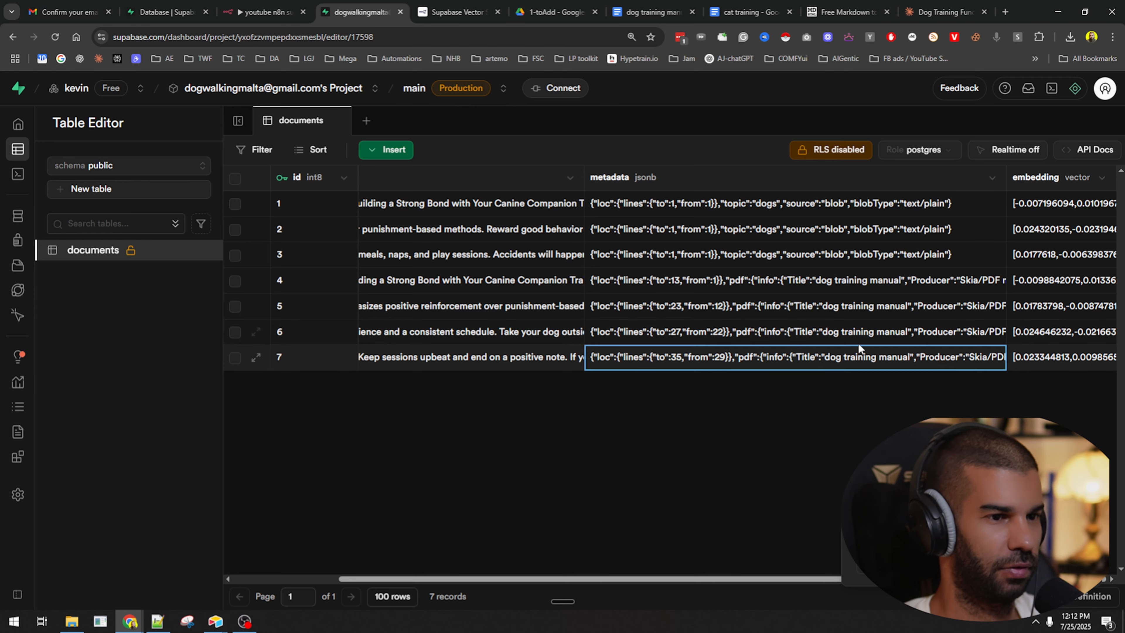
scroll(858, 344, left, 3)
scroll(738, 336, left, 3)
click(596, 360)
click(593, 335)
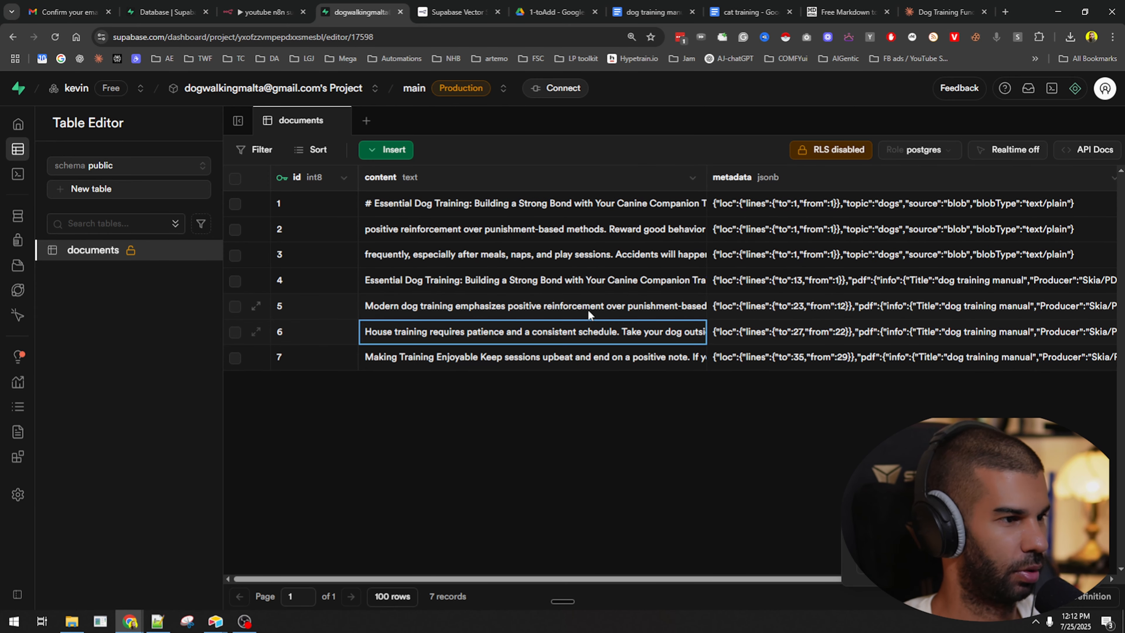
click(589, 308)
click(582, 282)
click(765, 282)
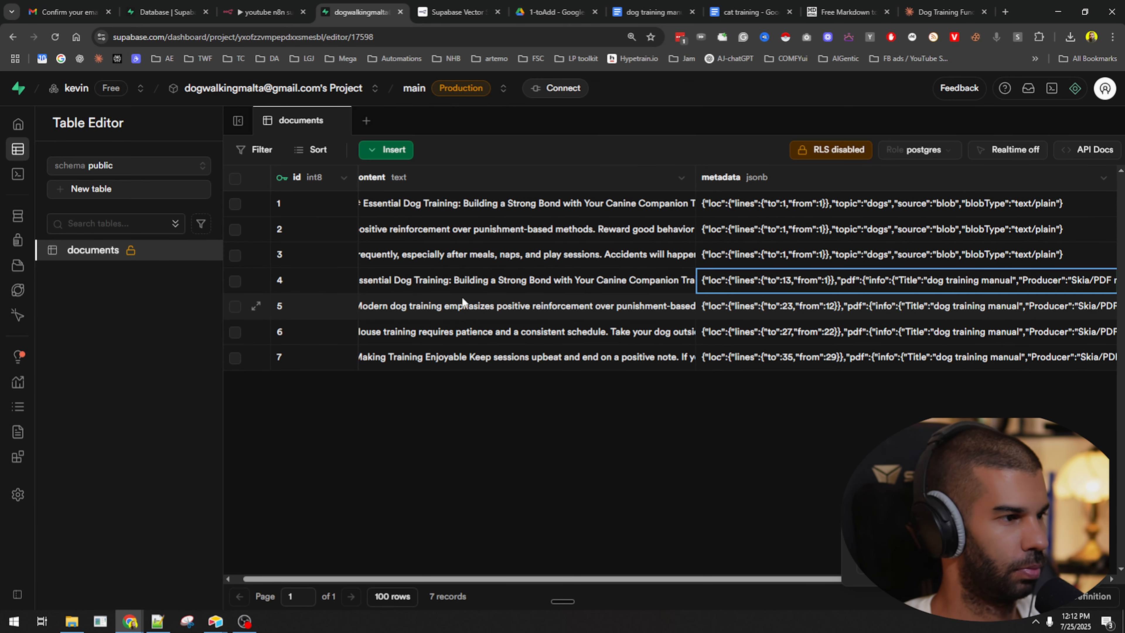
scroll(462, 297, left, 1)
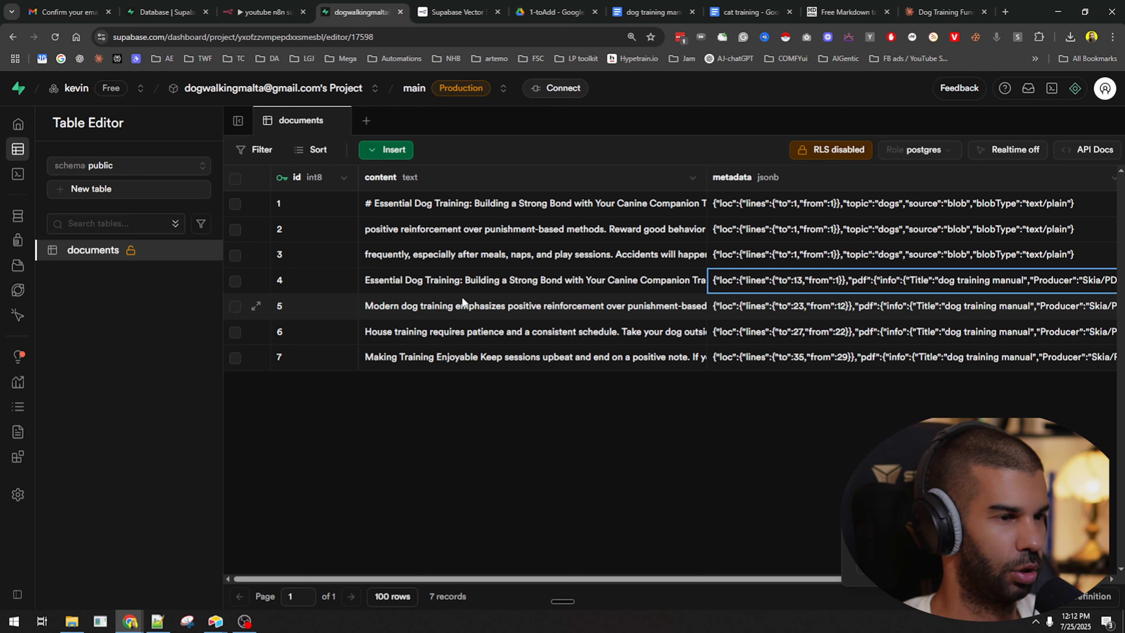
scroll(461, 297, right, 5)
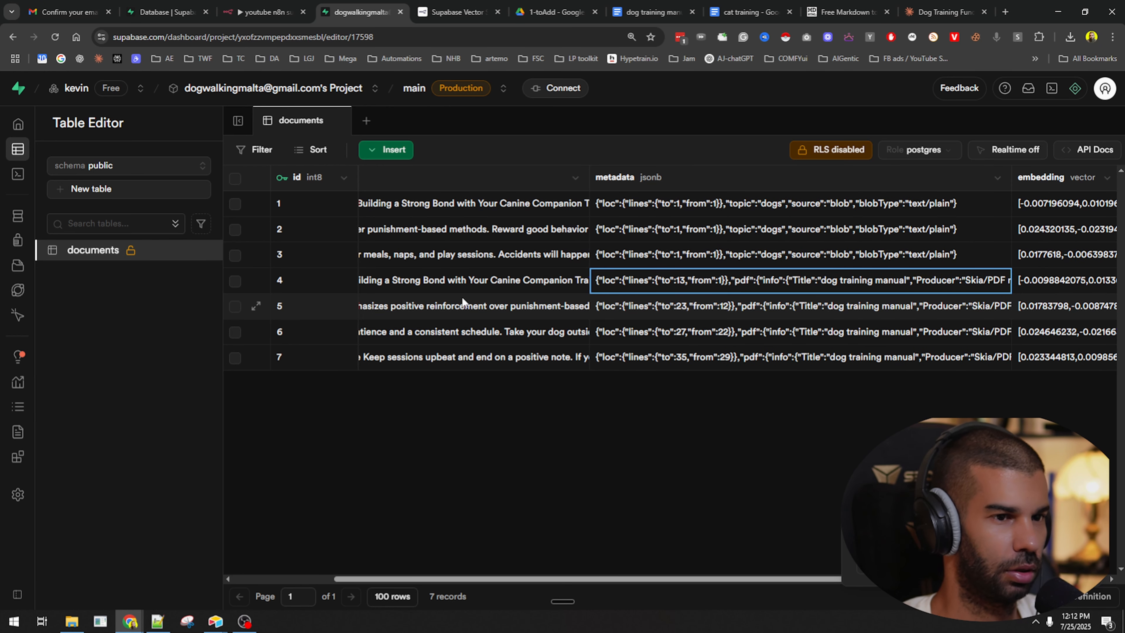
scroll(461, 296, left, 5)
click(445, 288)
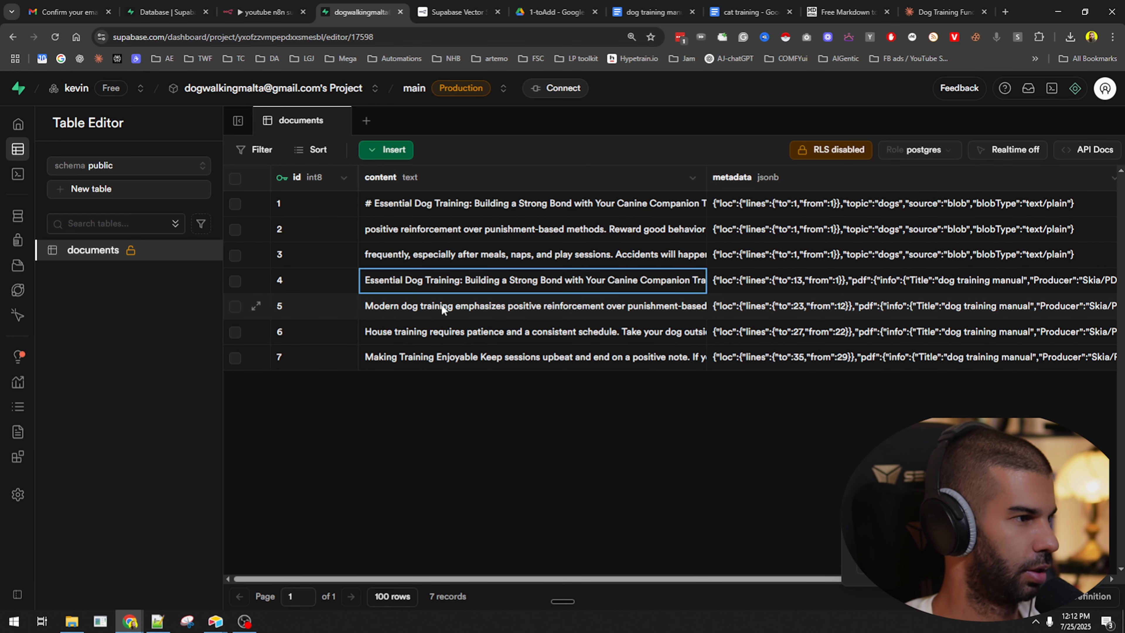
click(443, 306)
click(449, 341)
click(576, 359)
scroll(603, 357, right, 5)
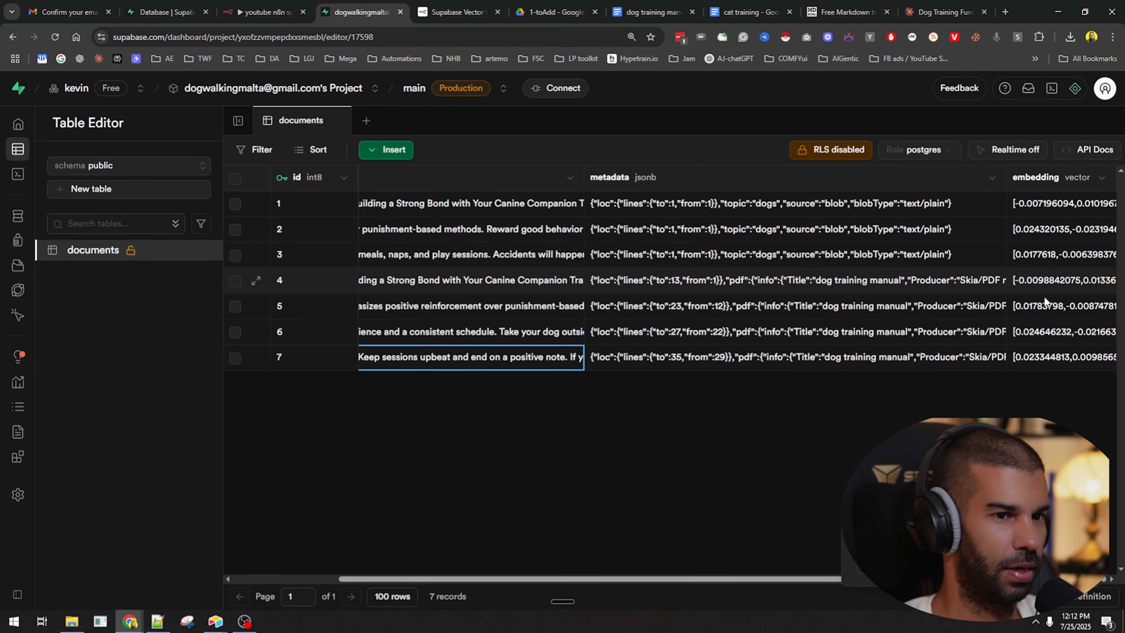
click(1033, 312)
scroll(675, 297, left, 5)
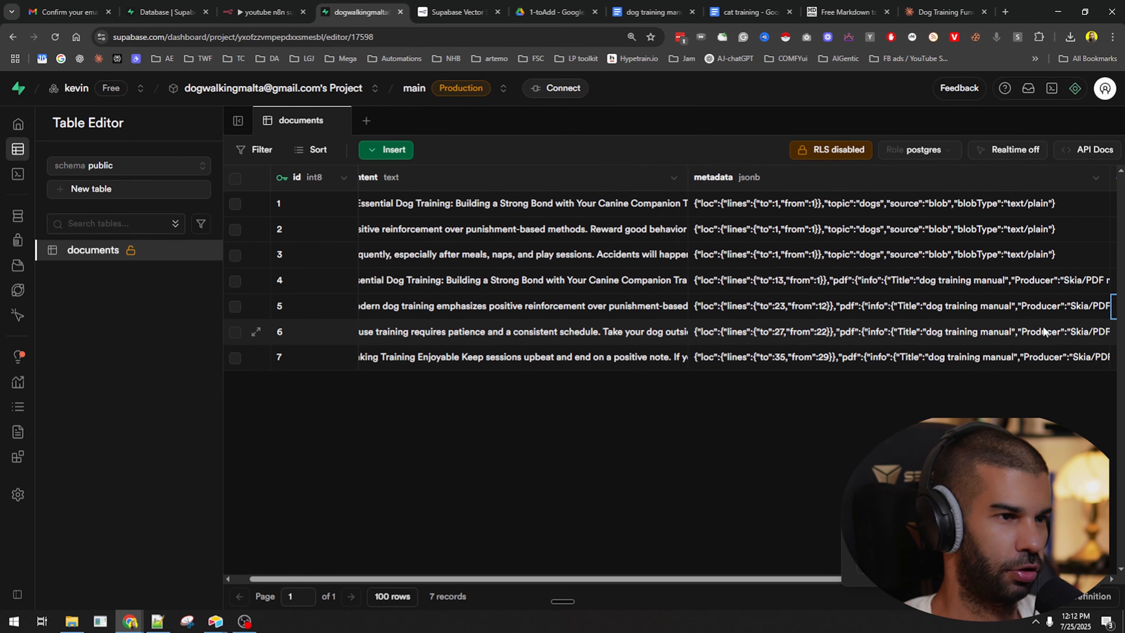
Delete row 3 from the documents table through its row options menu.
click(235, 203)
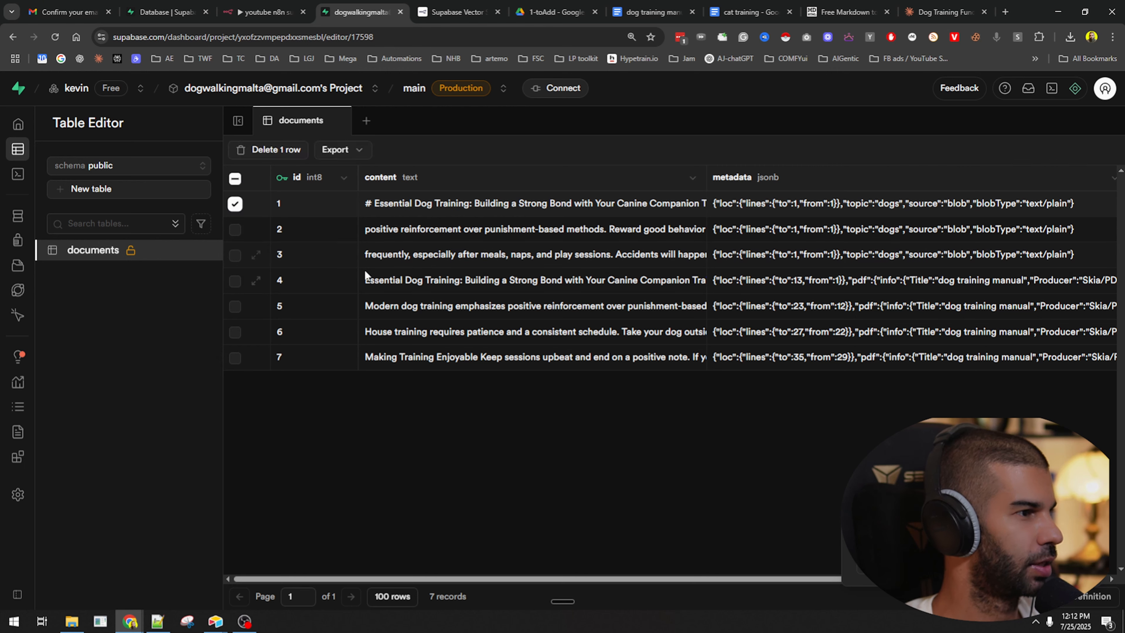
click(238, 257)
click(235, 229)
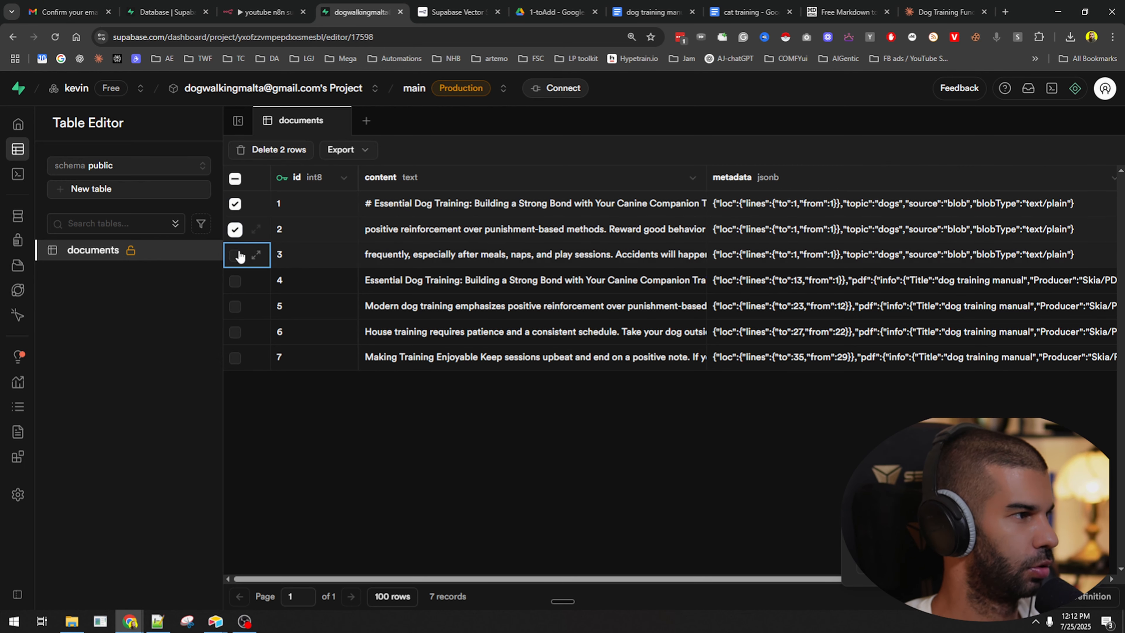
click(235, 255)
right_click(304, 256)
click(355, 315)
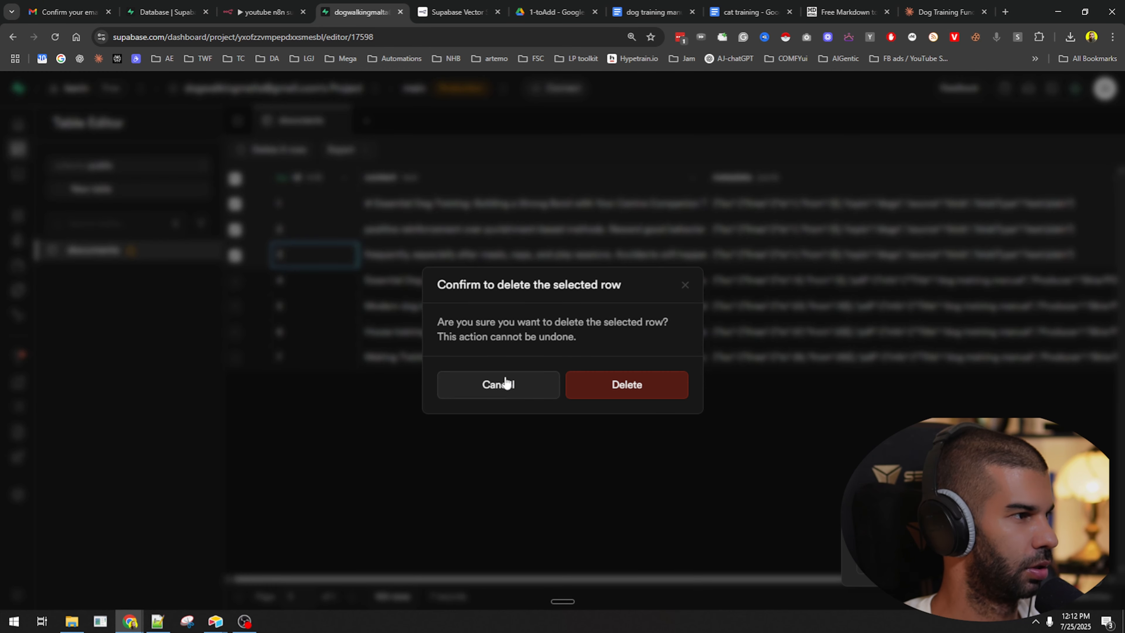
click(659, 393)
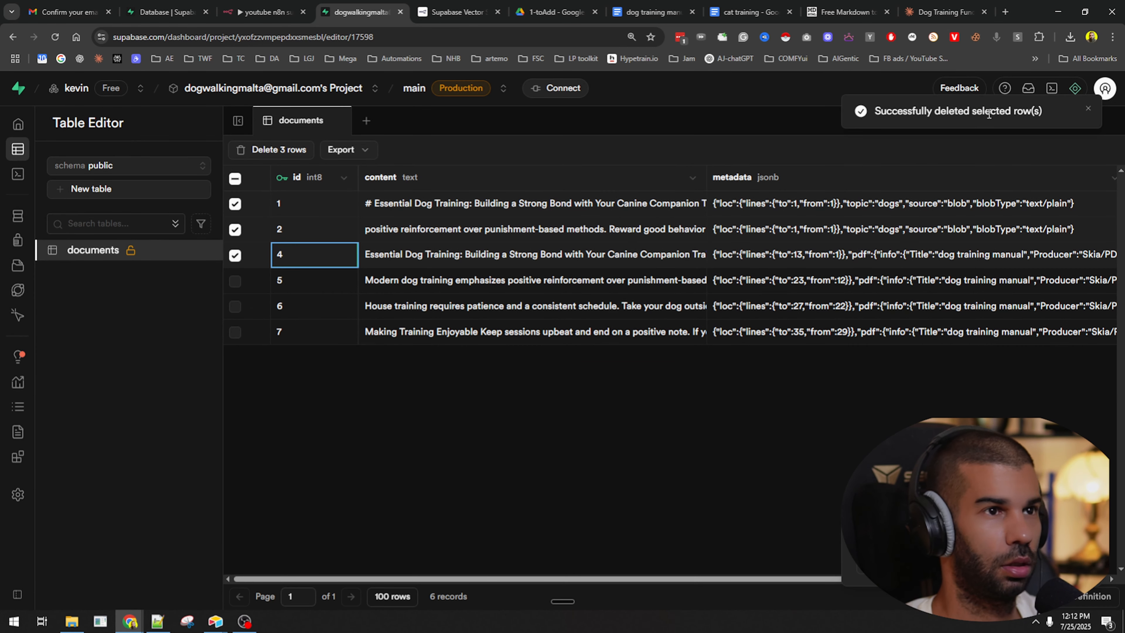
Reload the table and delete the blob-sourced test rows 1 and 2.
key(F5)
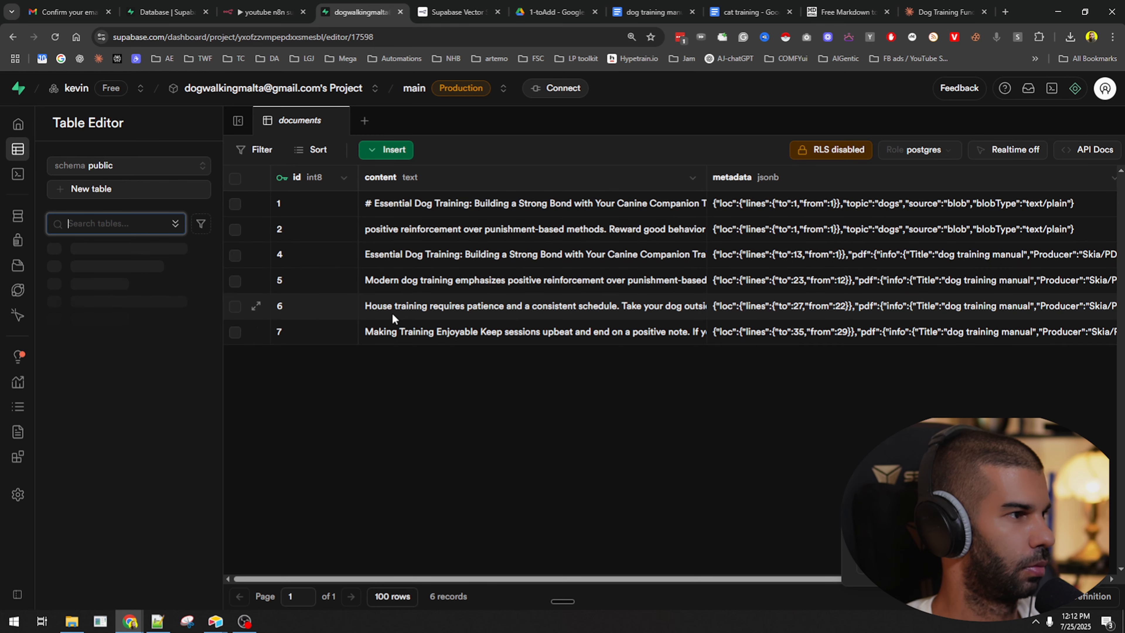
scroll(647, 278, right, 5)
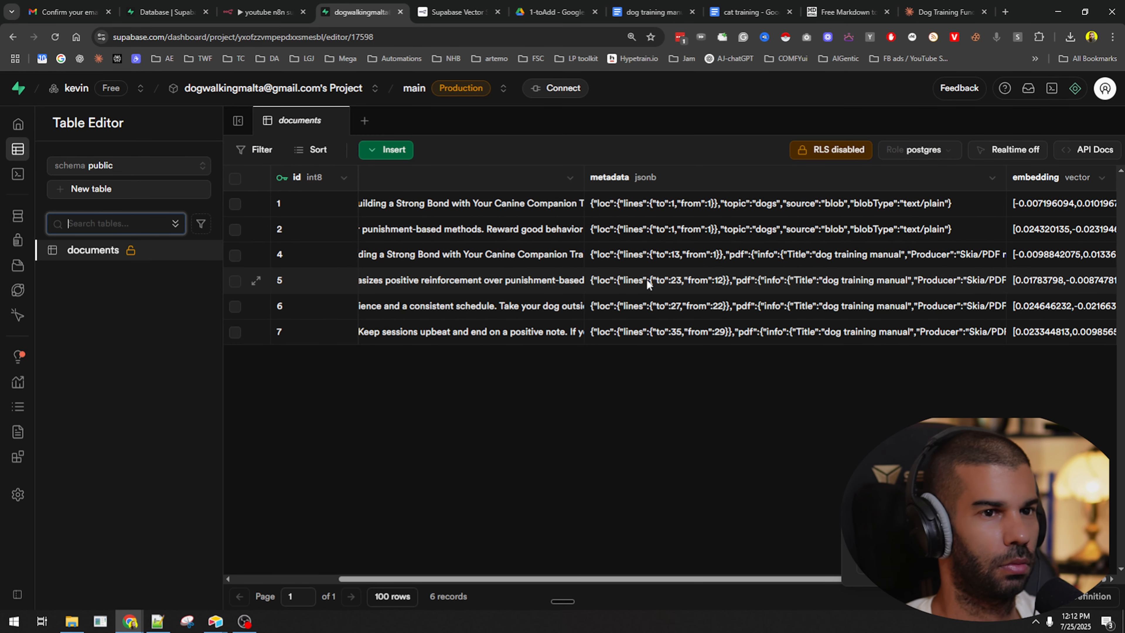
scroll(647, 278, left, 5)
key(F5)
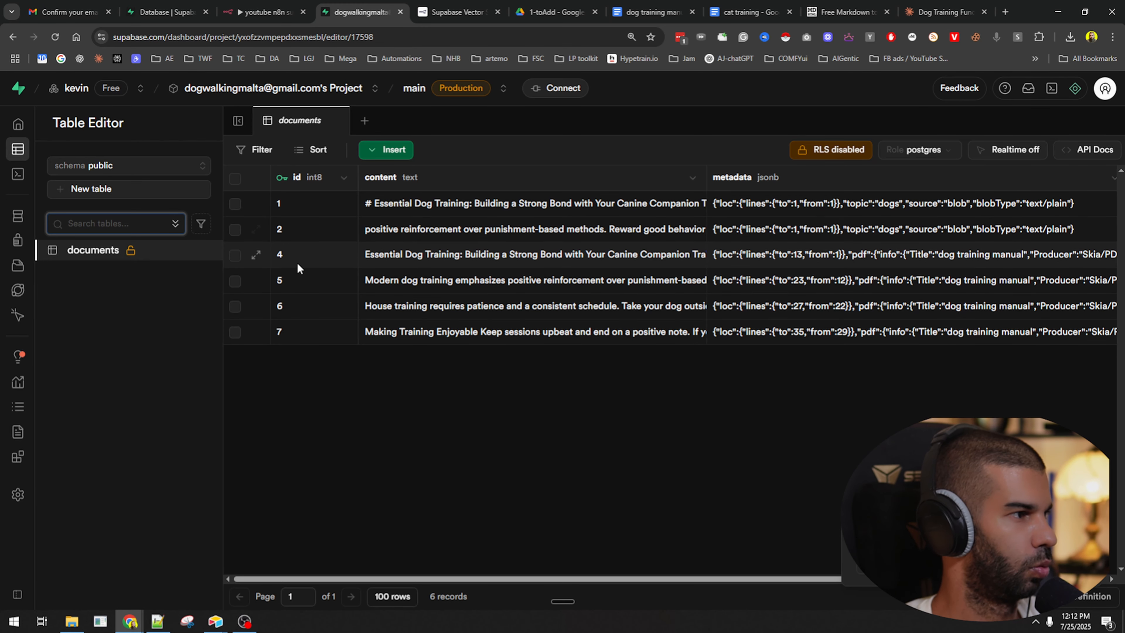
click(235, 203)
click(236, 231)
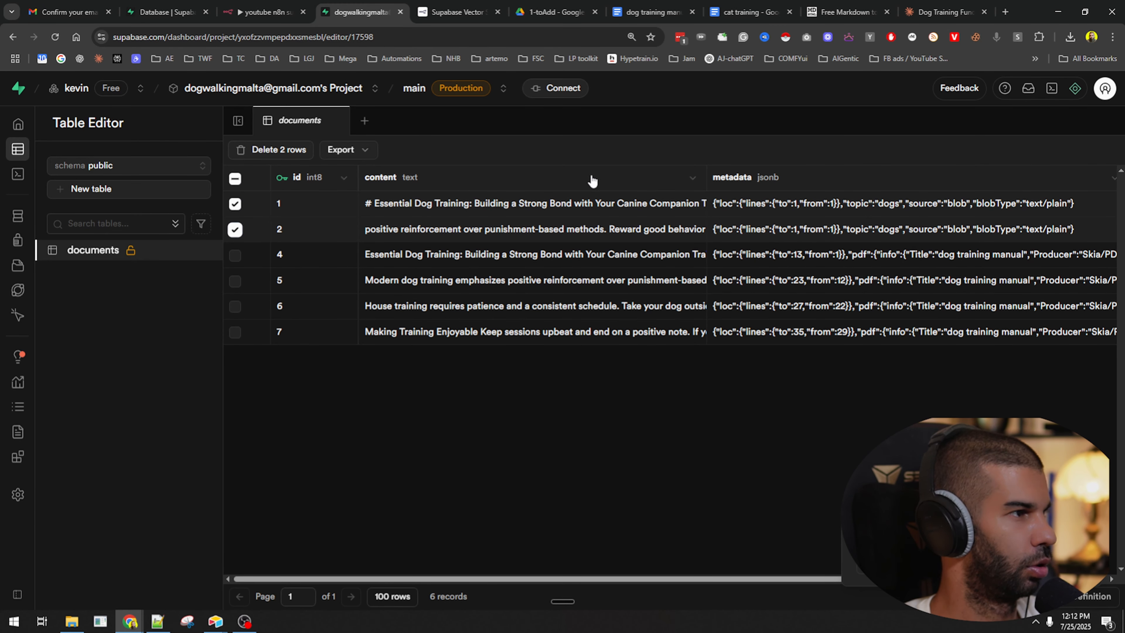
click(291, 151)
click(638, 386)
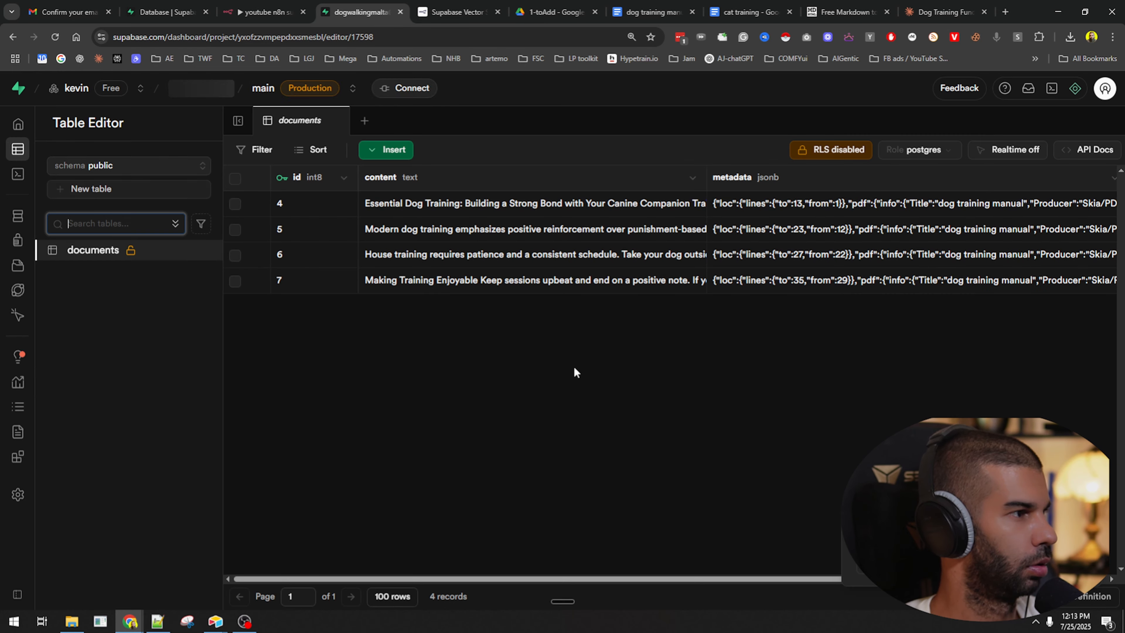
scroll(495, 293, right, 5)
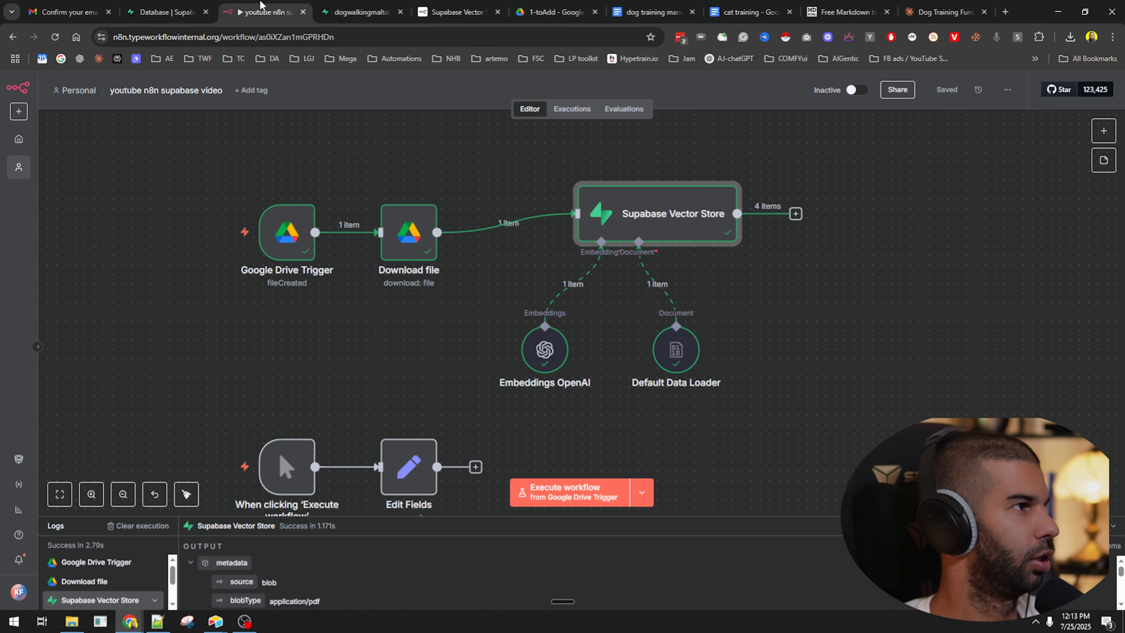
In n8n, inspect the Google Drive Trigger node's details to see what starts the workflow.
click(265, 12)
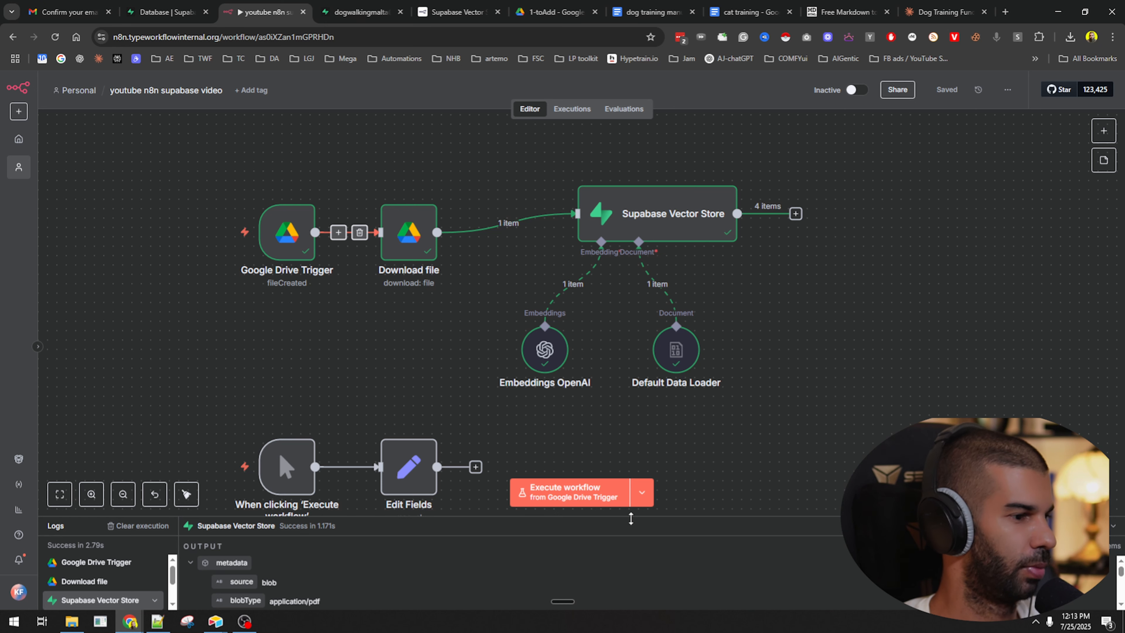
click(639, 505)
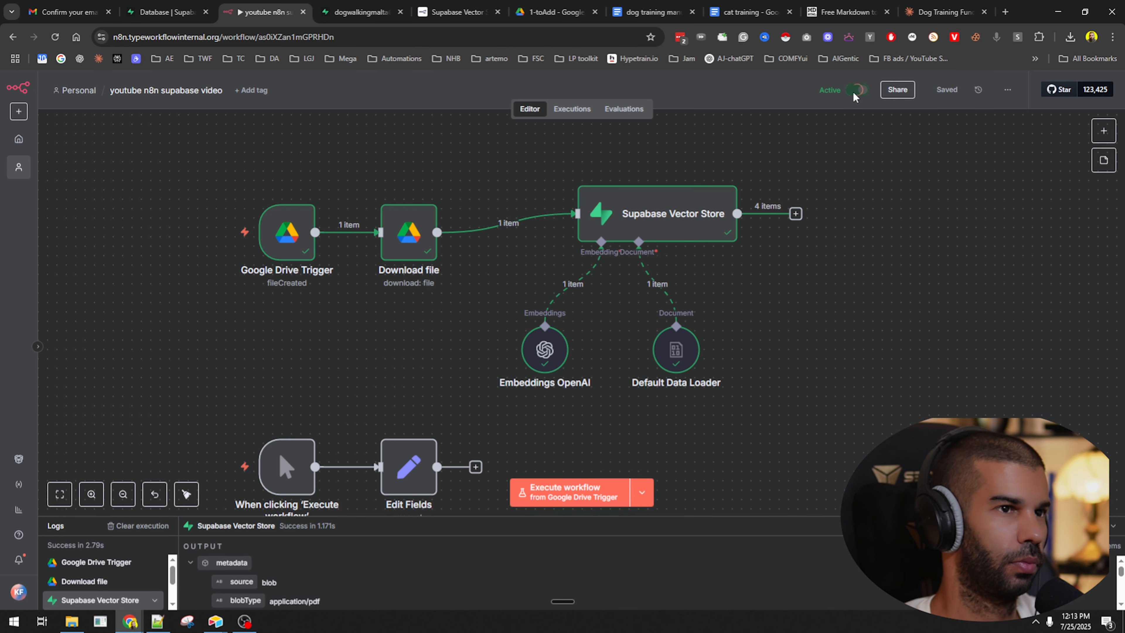
double_click(267, 223)
click(714, 101)
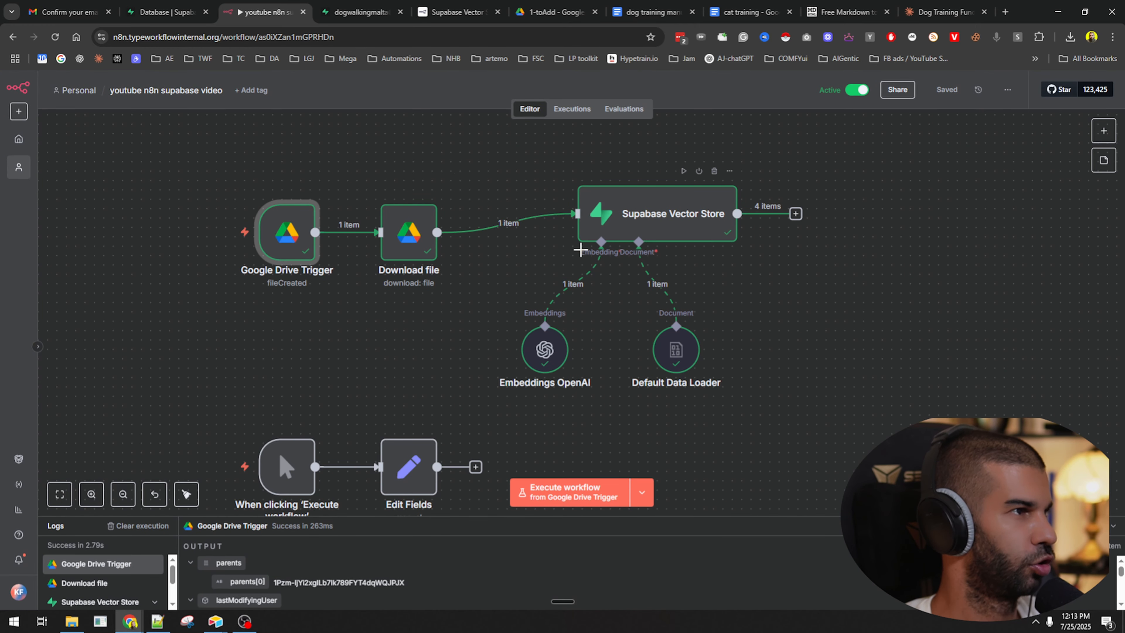
Review the Supabase Vector Store step of the Jul 25, 12:11:42 execution.
click(572, 110)
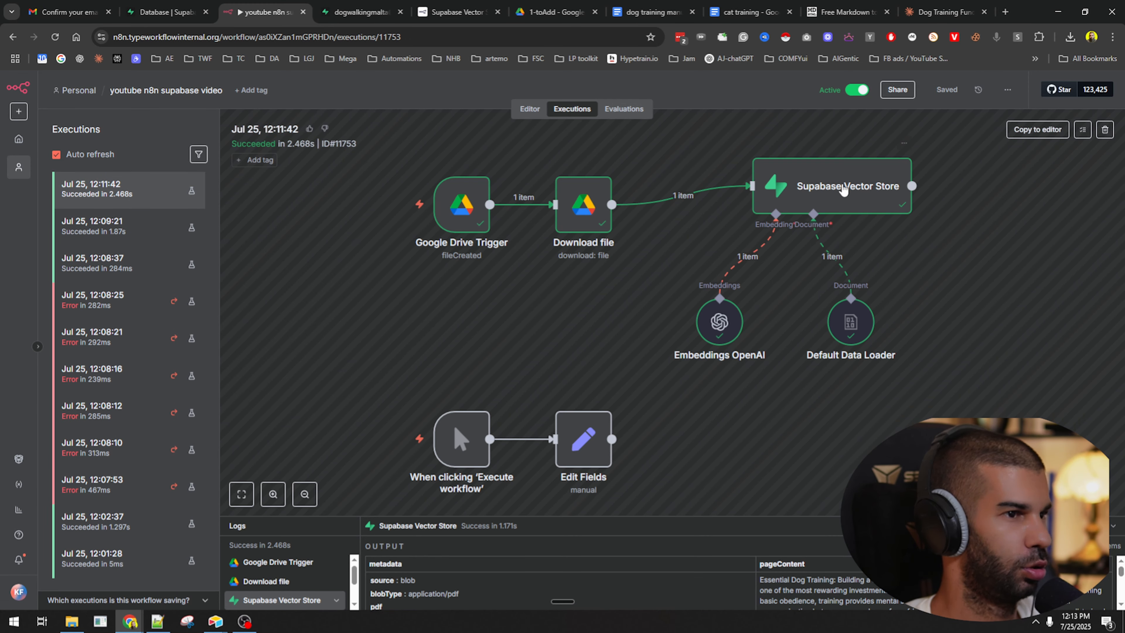
double_click(800, 188)
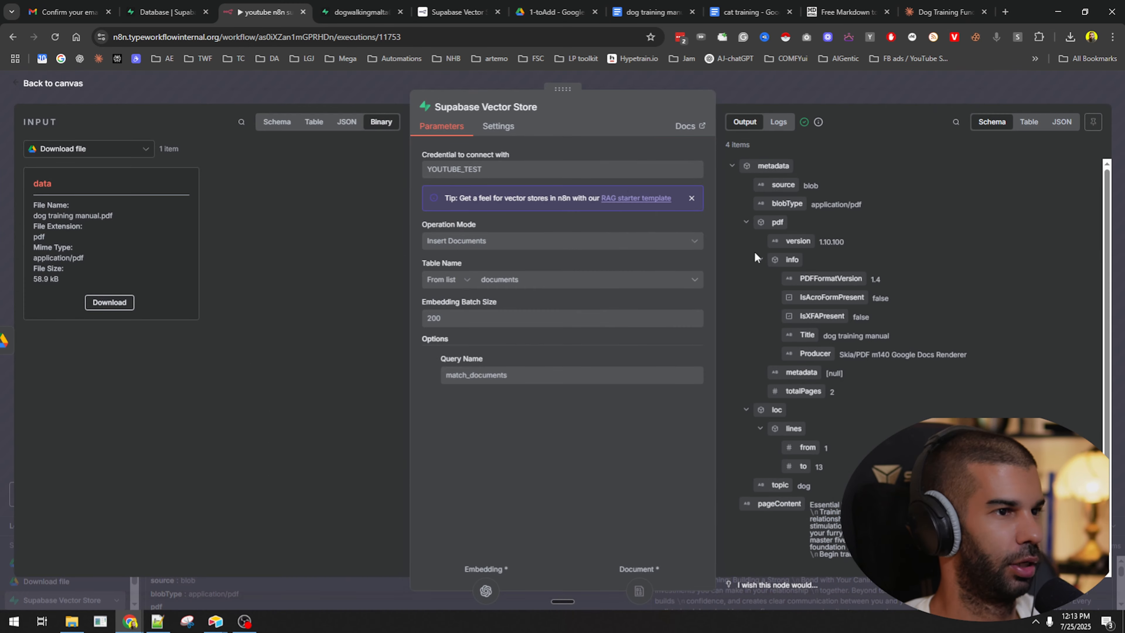
click(841, 89)
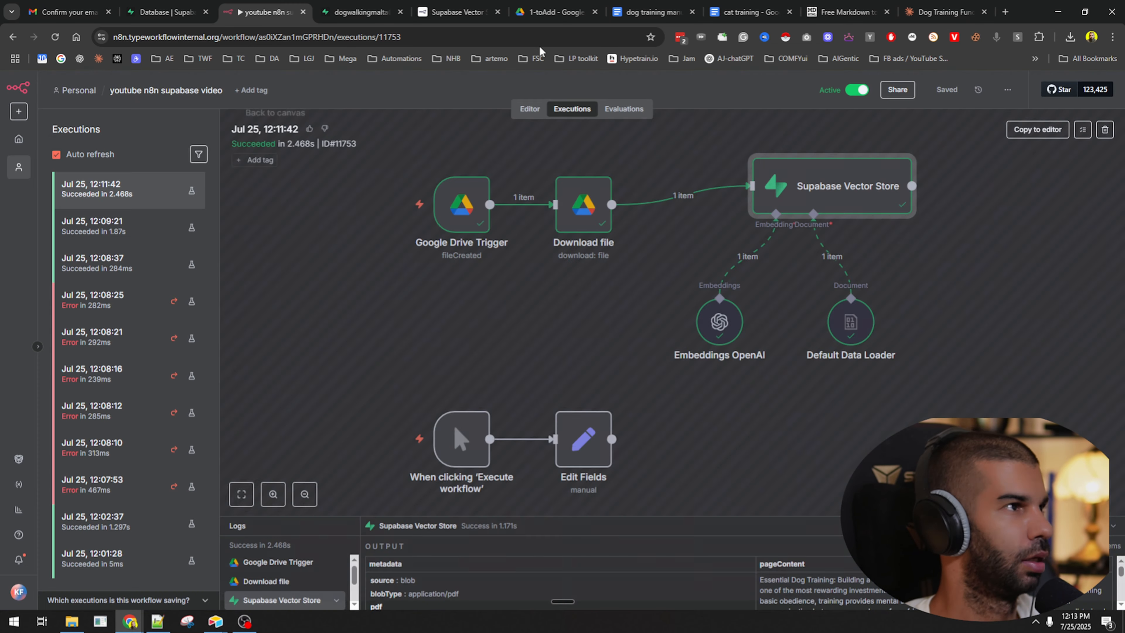
click(549, 13)
Confirm dog training manual.pdf is still in the 1-toAdd folder, then return to n8n executions.
drag(0, 552, 333, 429)
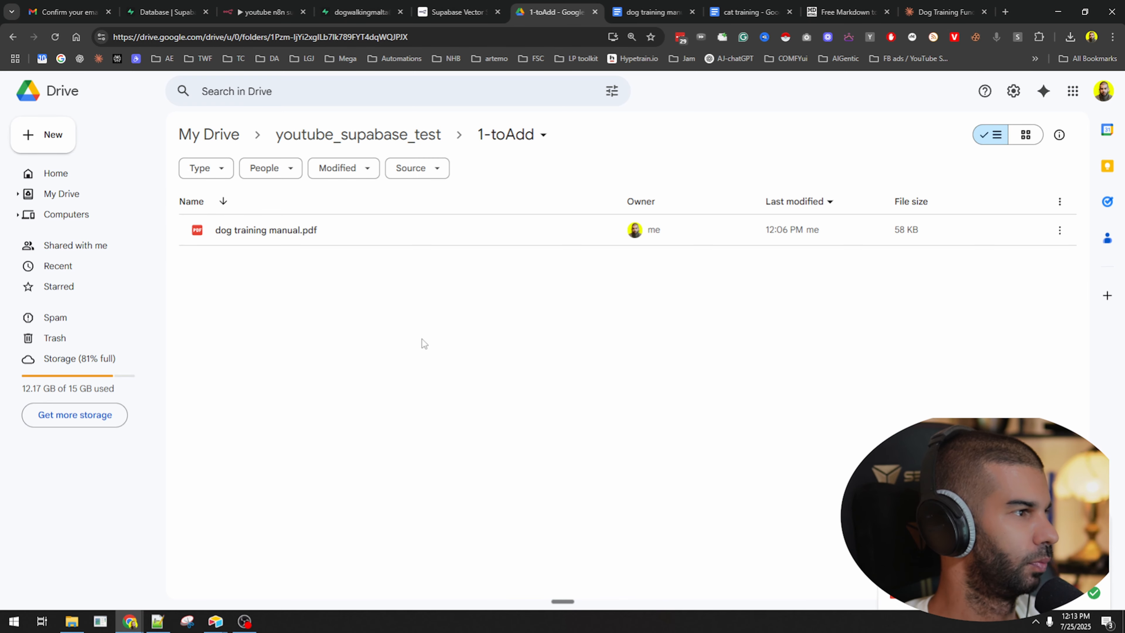
click(361, 12)
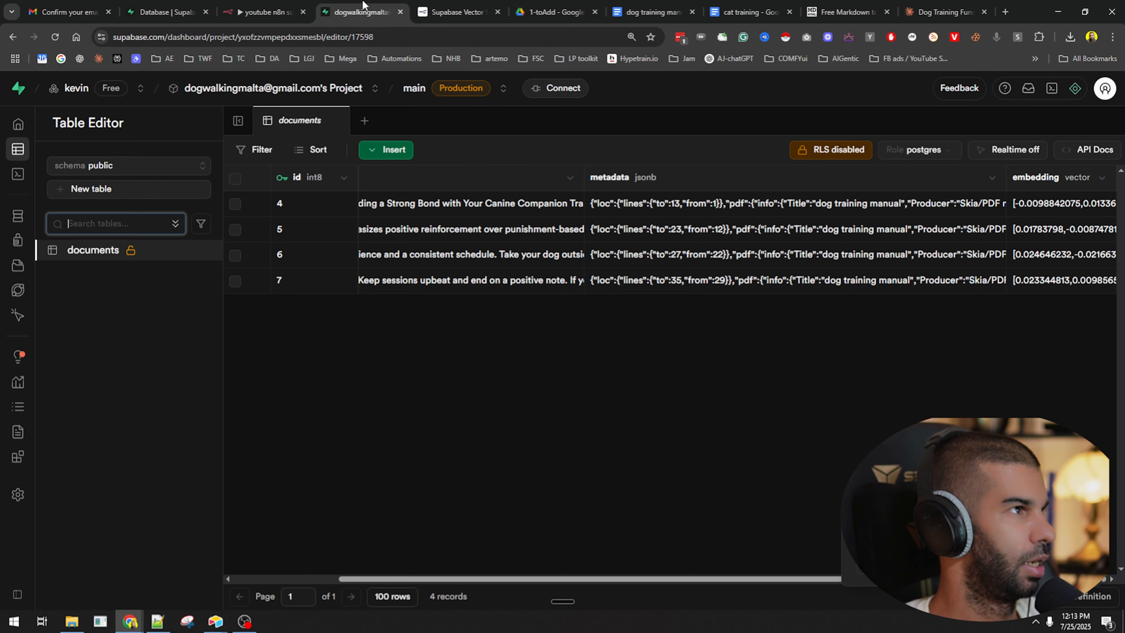
click(265, 12)
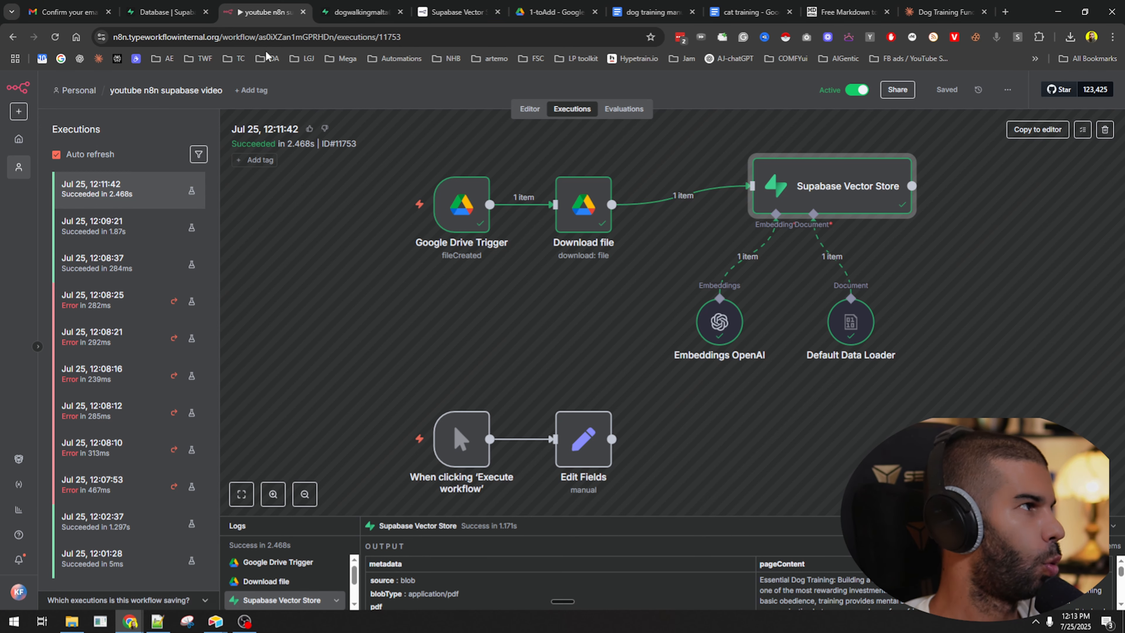
Duplicate the Download file node and connect the copy, Download file1, after Supabase Vector Store.
click(529, 109)
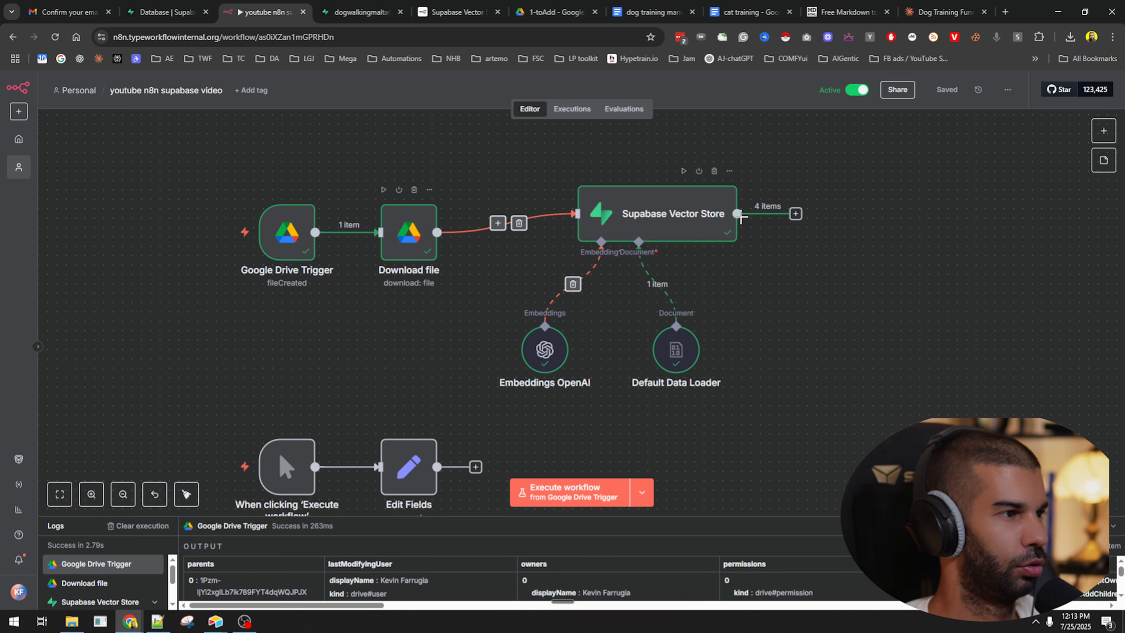
click(413, 240)
key(ctrl+d)
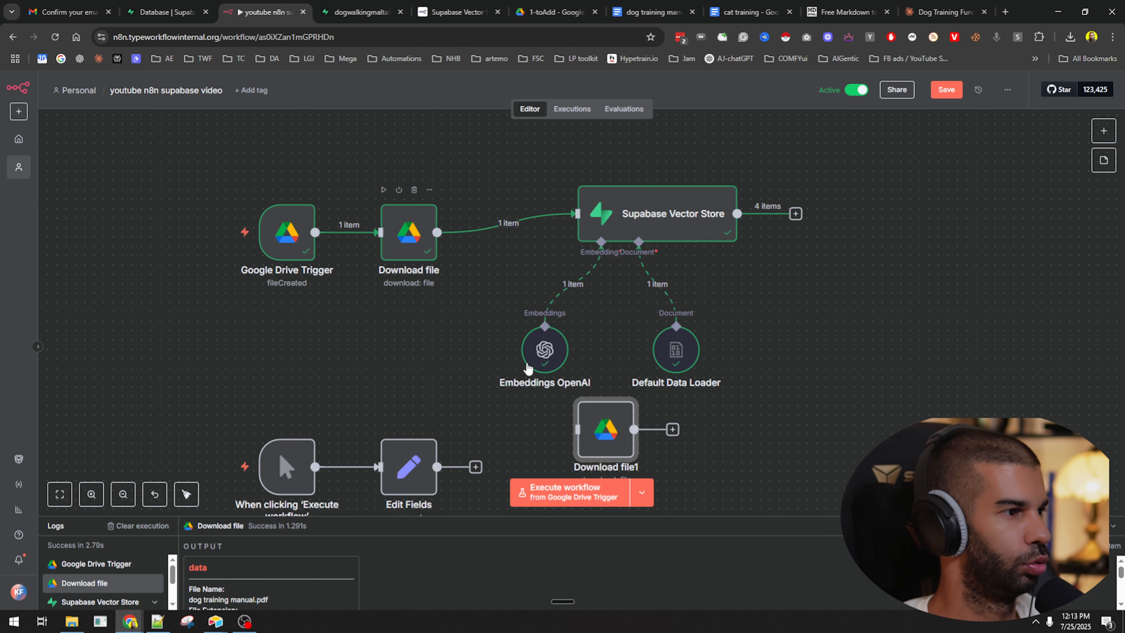
drag(609, 438, 882, 218)
drag(796, 214, 849, 205)
drag(871, 207, 857, 202)
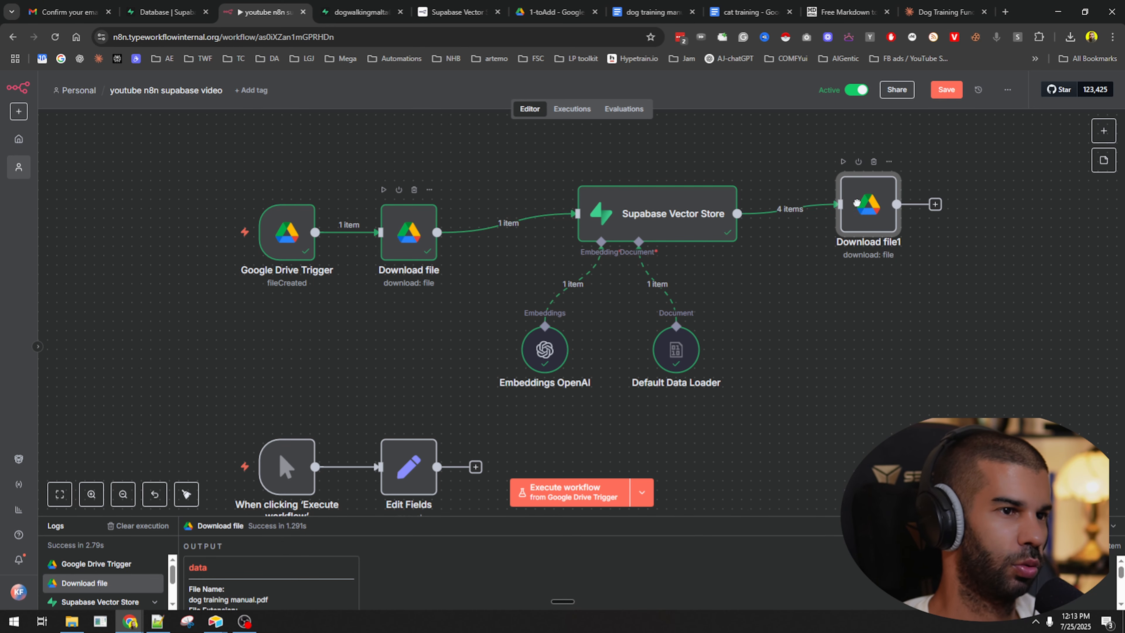
double_click(857, 202)
Change the copied node's operation to Move file.
click(463, 257)
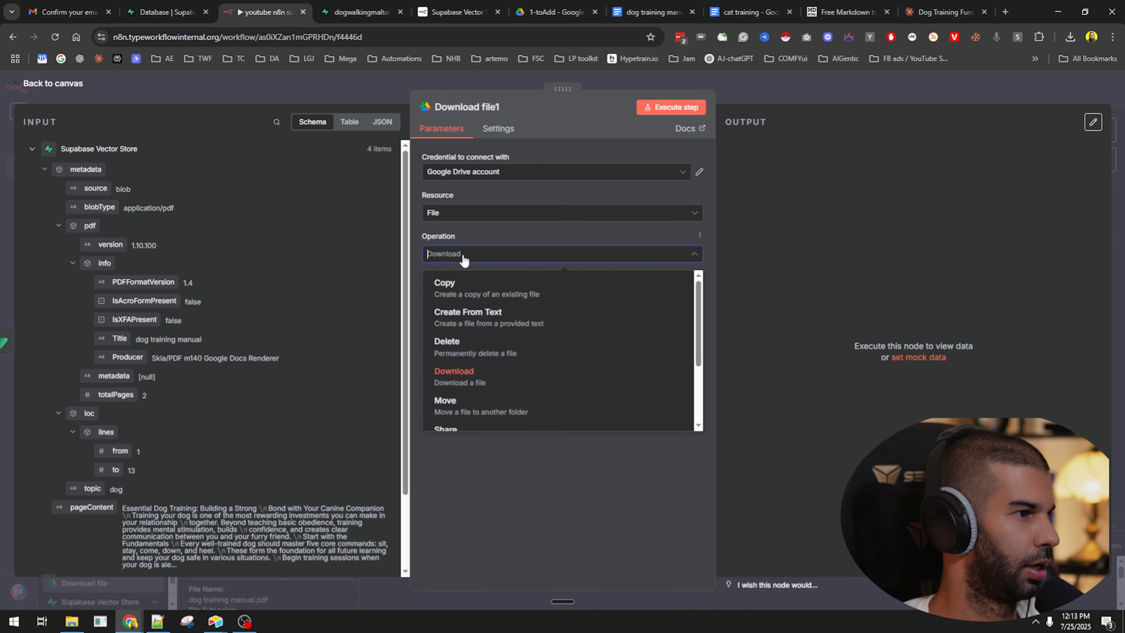
scroll(465, 301, down, 2)
click(468, 306)
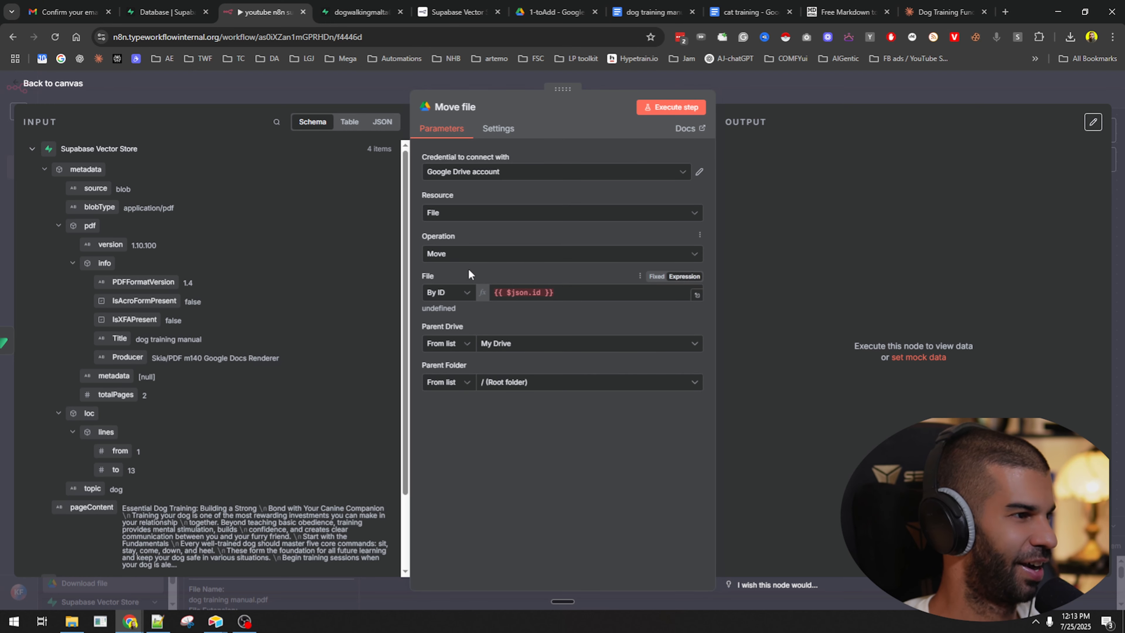
Replace the File expression with the Google Drive Trigger's file id.
click(599, 292)
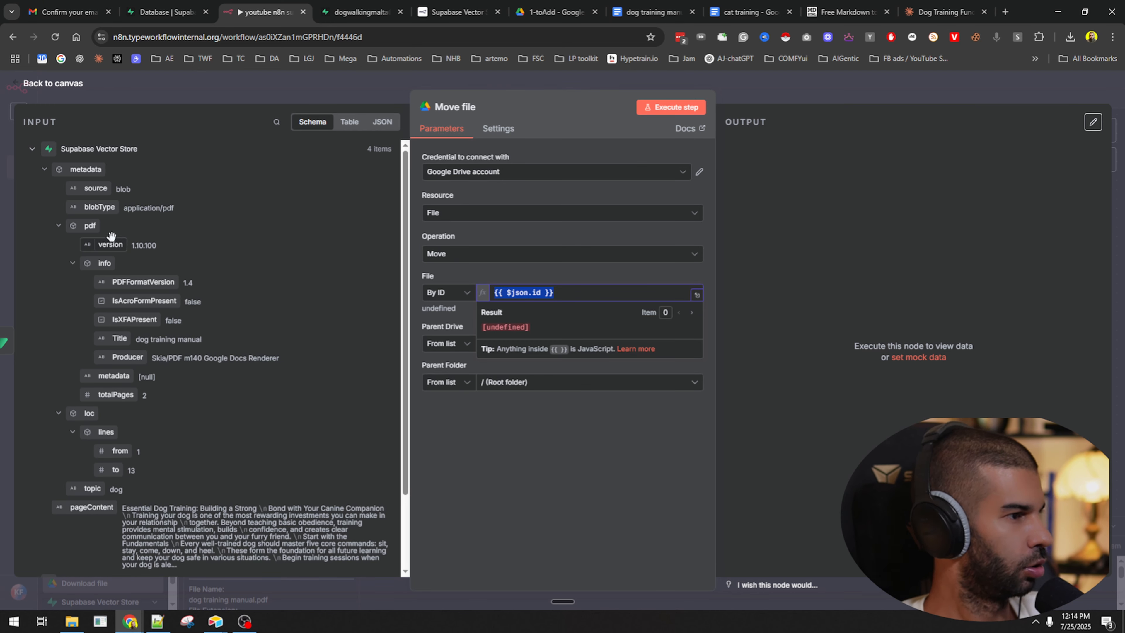
key(ctrl+a)
key(BackSpace)
scroll(58, 304, down, 2)
click(45, 490)
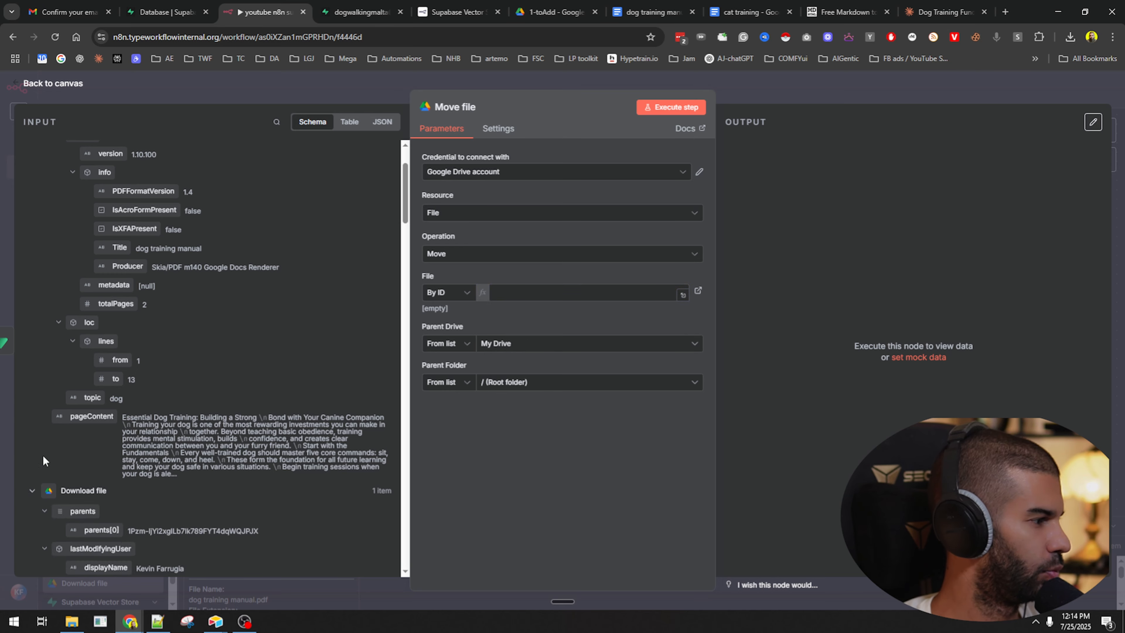
scroll(48, 316, down, 3)
scroll(54, 322, down, 15)
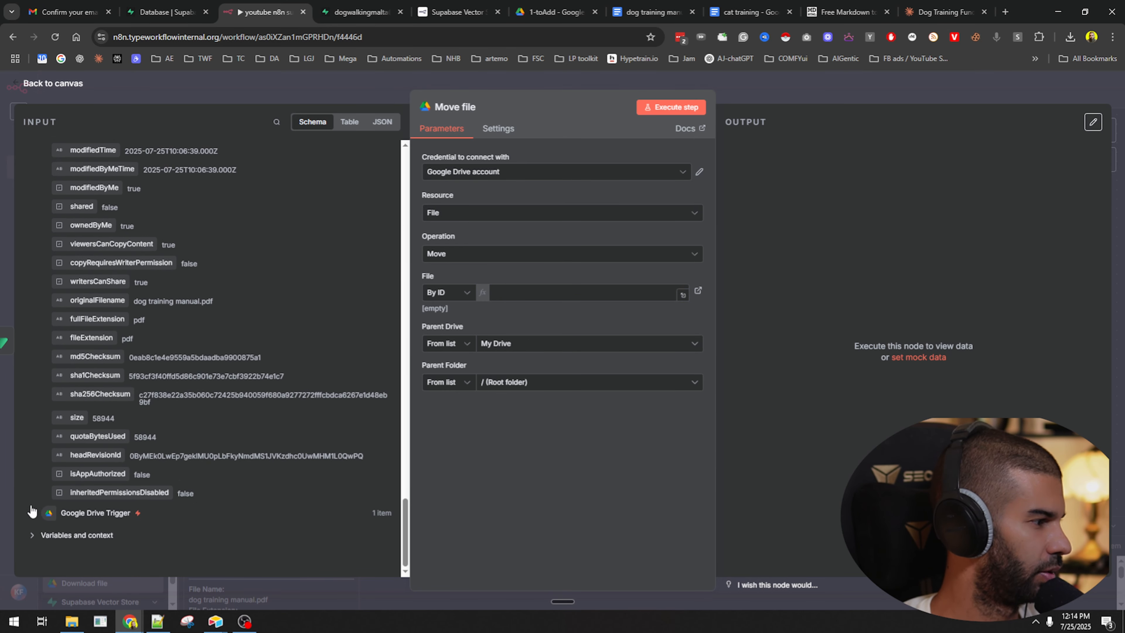
click(31, 511)
scroll(108, 422, down, 15)
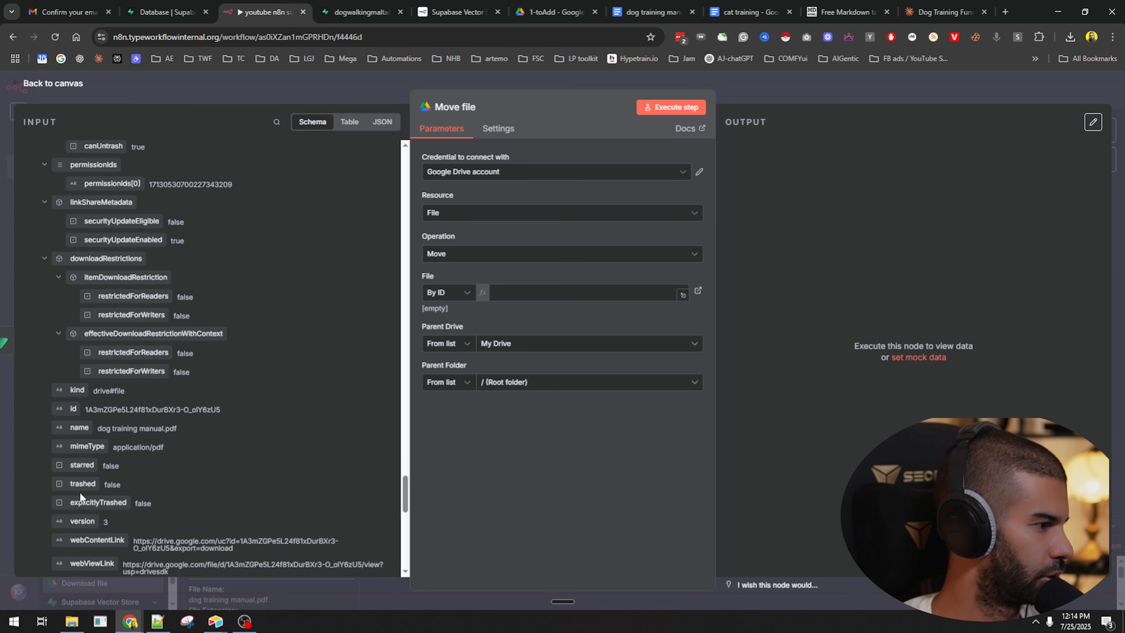
scroll(80, 488, down, 7)
scroll(84, 434, up, 6)
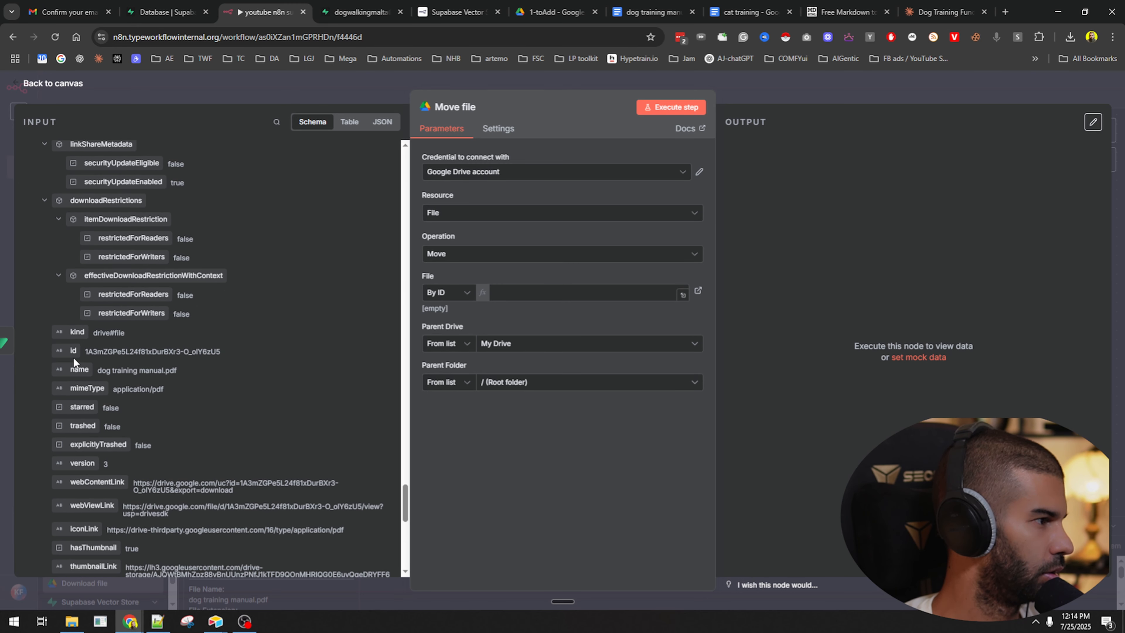
drag(73, 358, 510, 293)
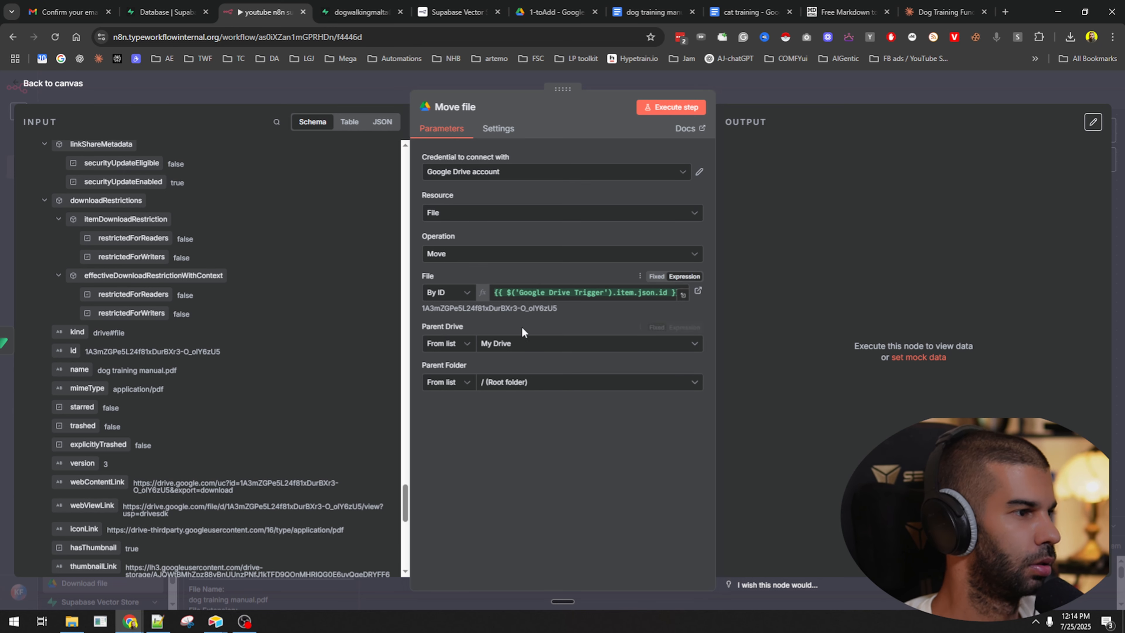
Switch the Parent Folder field from From list to By ID.
click(516, 384)
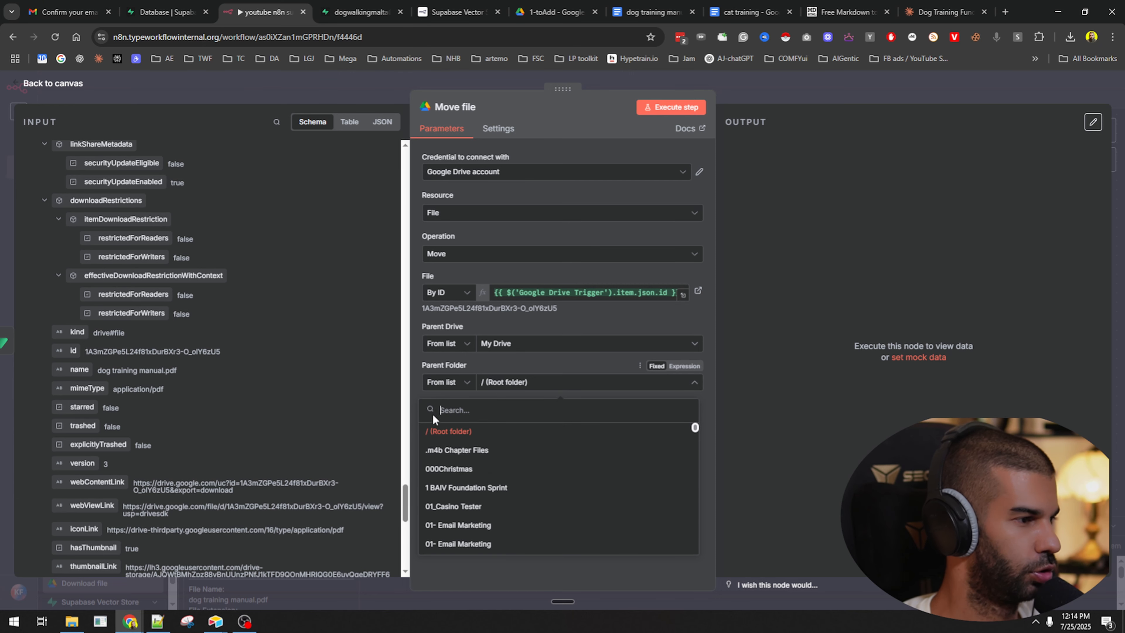
click(439, 384)
click(445, 451)
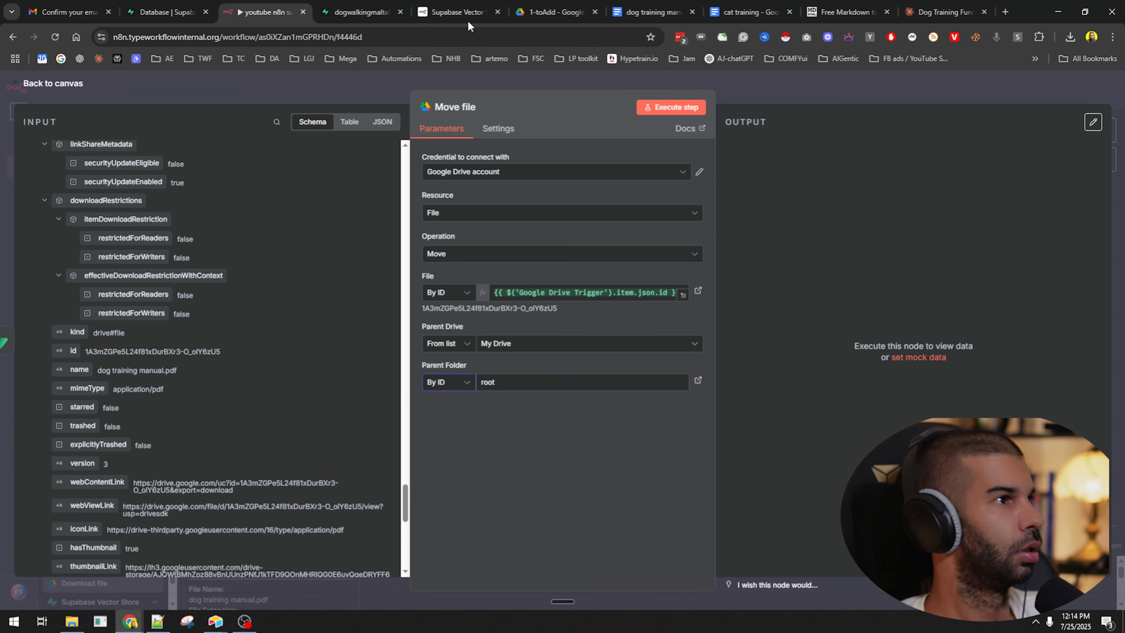
Open Drive's 2-added folder and copy its folder ID from the address bar.
click(555, 12)
click(418, 146)
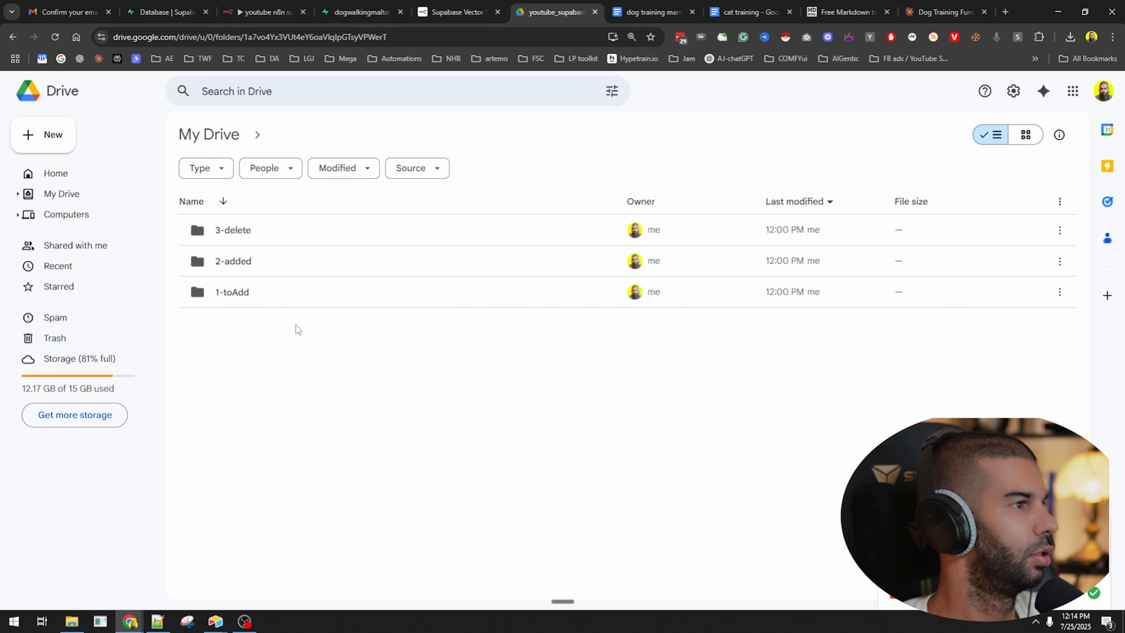
double_click(268, 255)
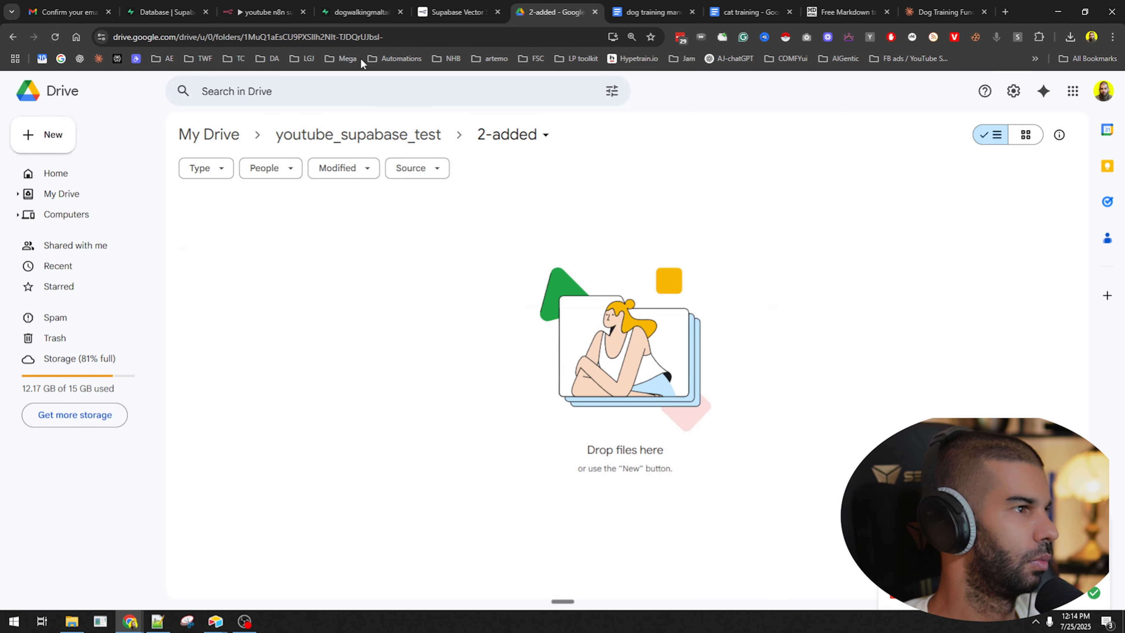
drag(239, 28, 508, 41)
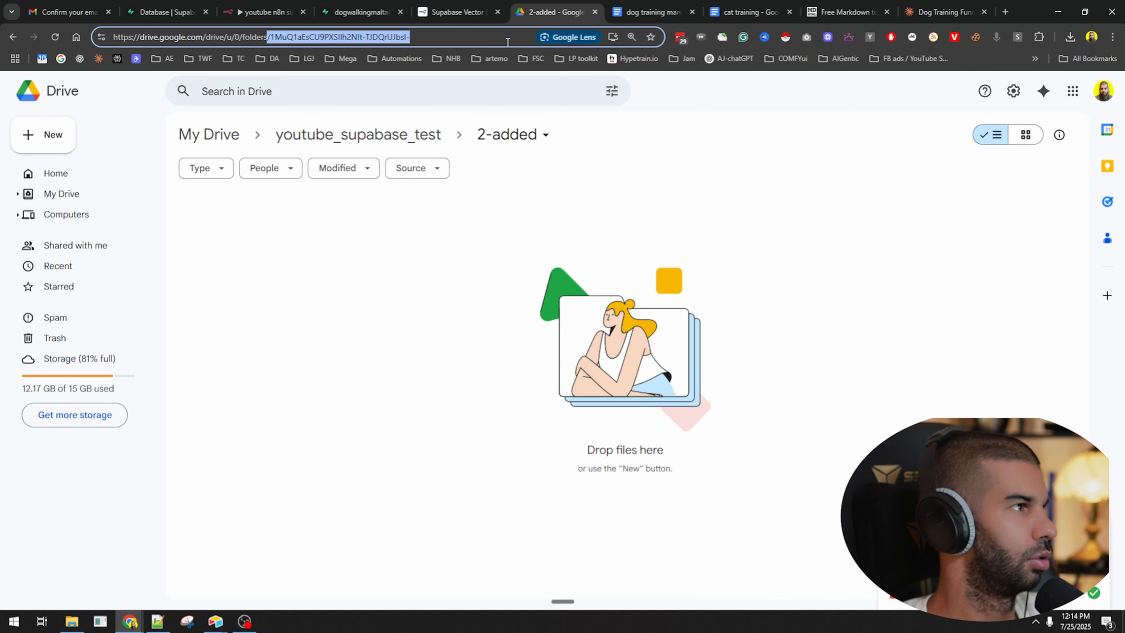
double_click(308, 39)
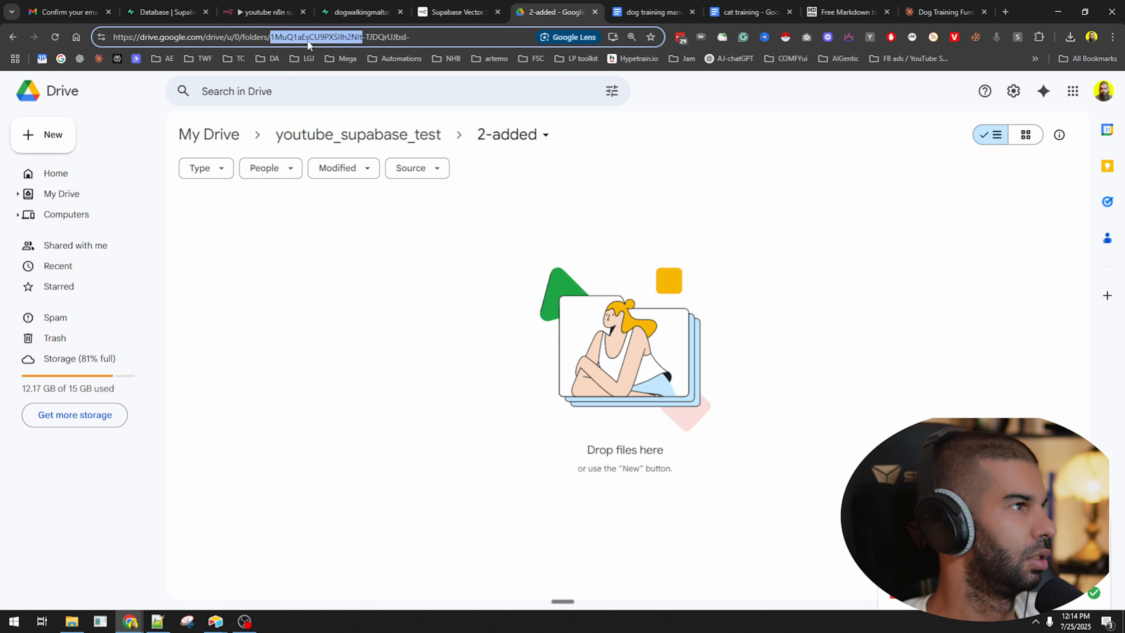
key(shift+End)
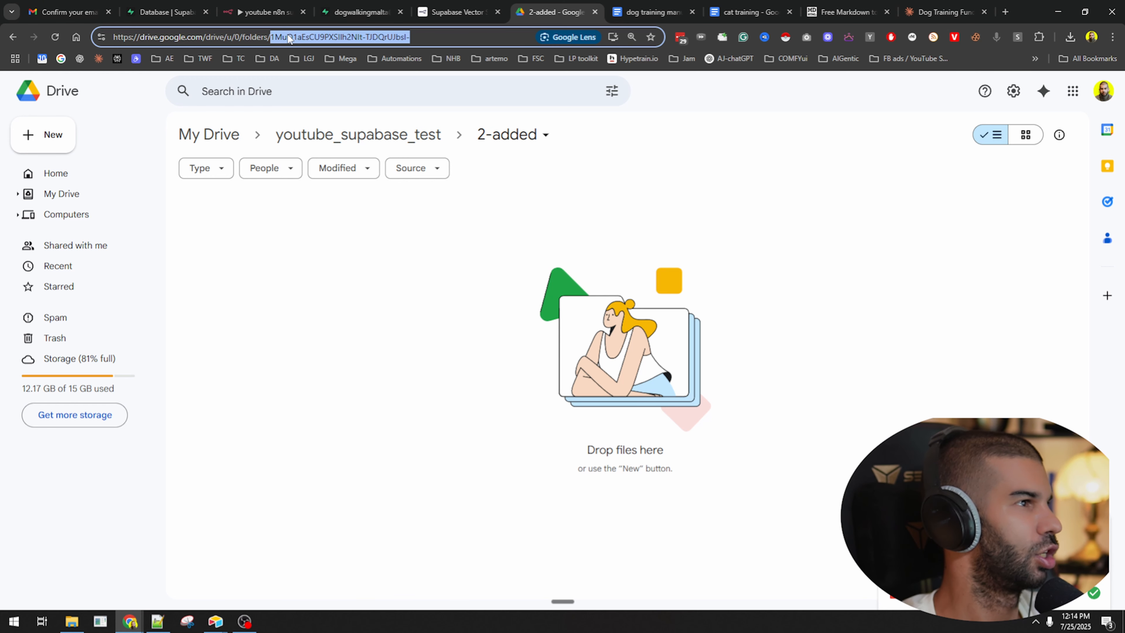
click(265, 12)
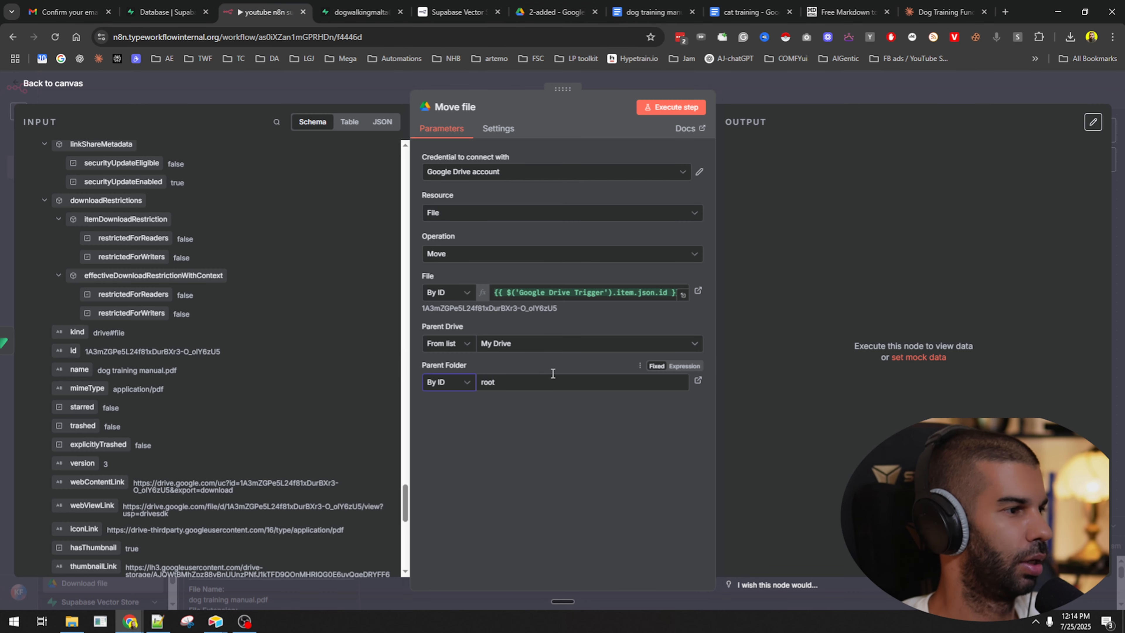
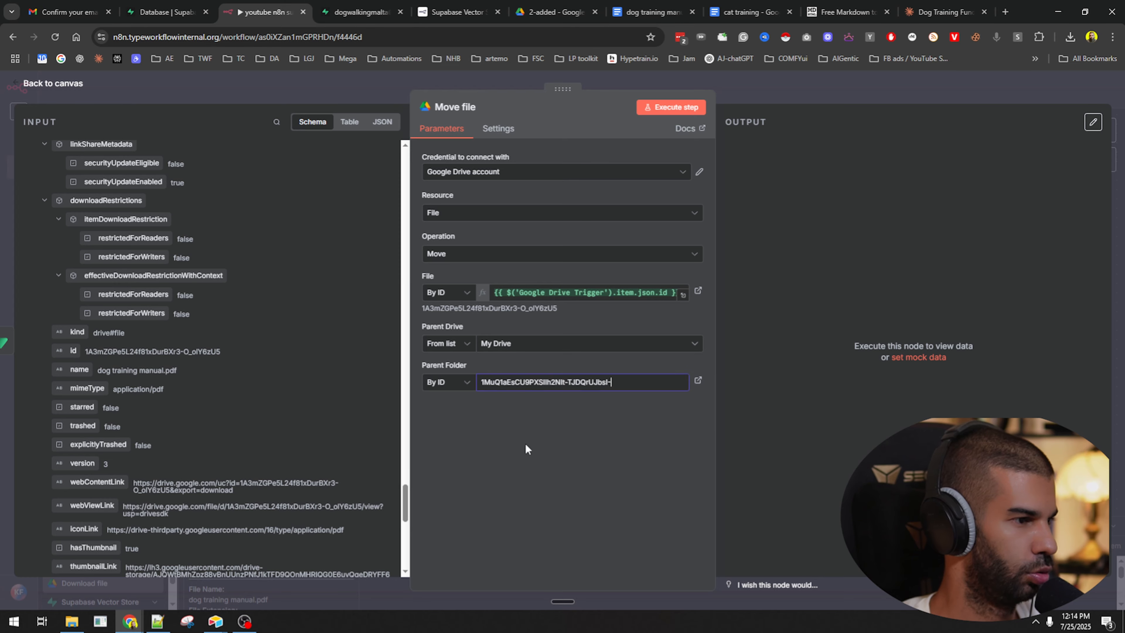
Paste the 2-added folder ID as Parent Folder, then check the newest execution at 12:14:06.
click(772, 95)
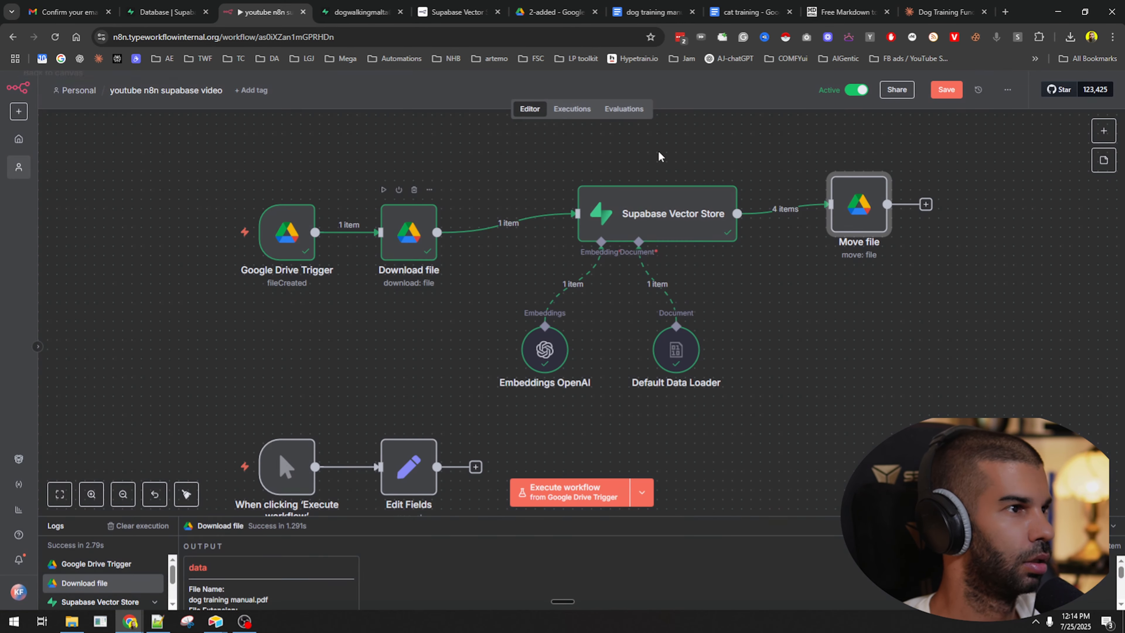
click(562, 110)
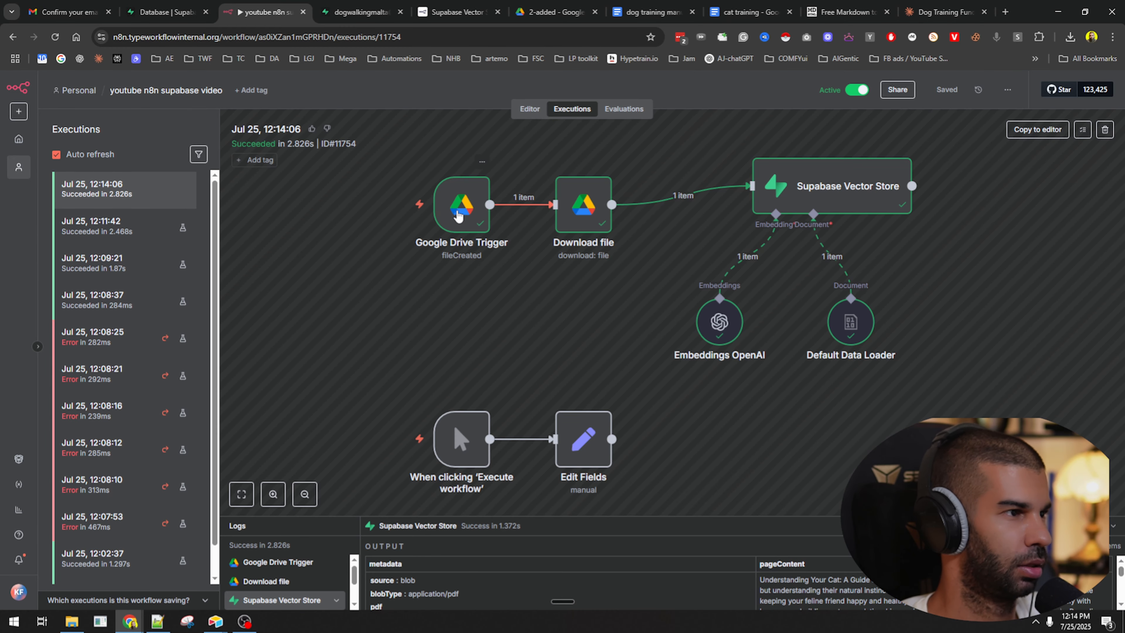
Check the Google Drive Trigger output showing cat training.pdf, then view Supabase's documents table.
double_click(459, 216)
scroll(789, 418, down, 10)
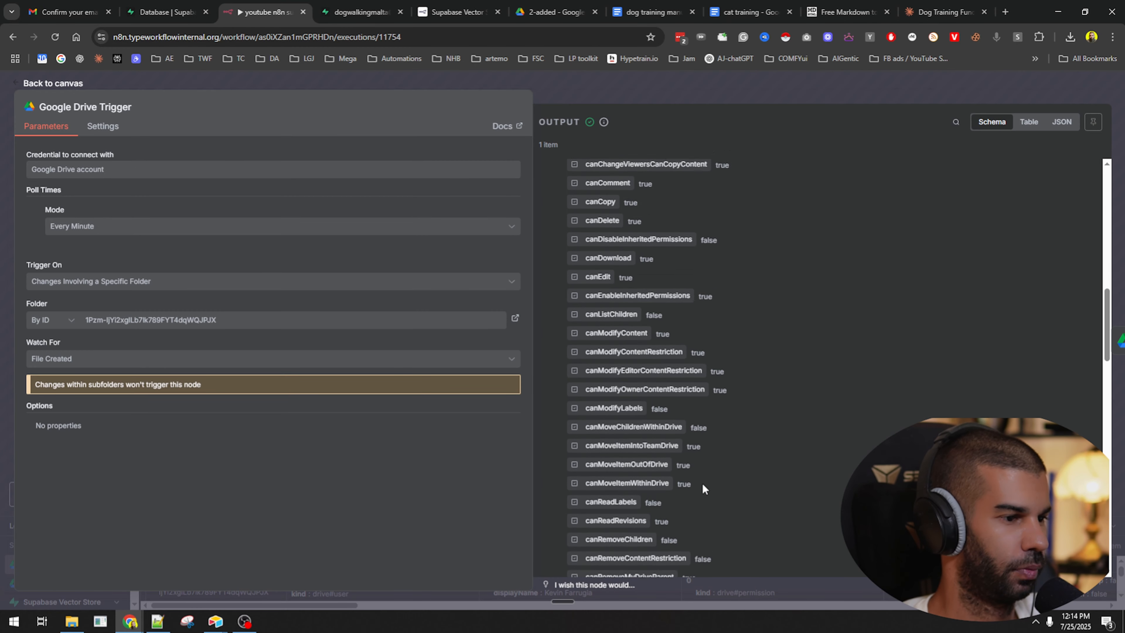
scroll(702, 484, up, 10)
scroll(691, 469, down, 5)
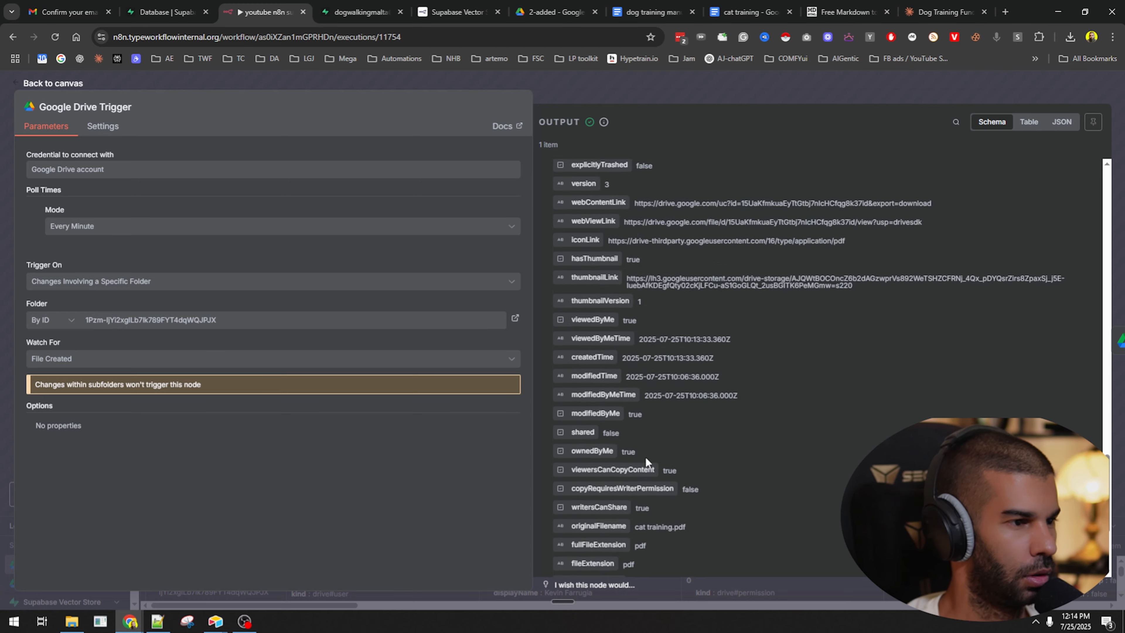
scroll(646, 456, down, 3)
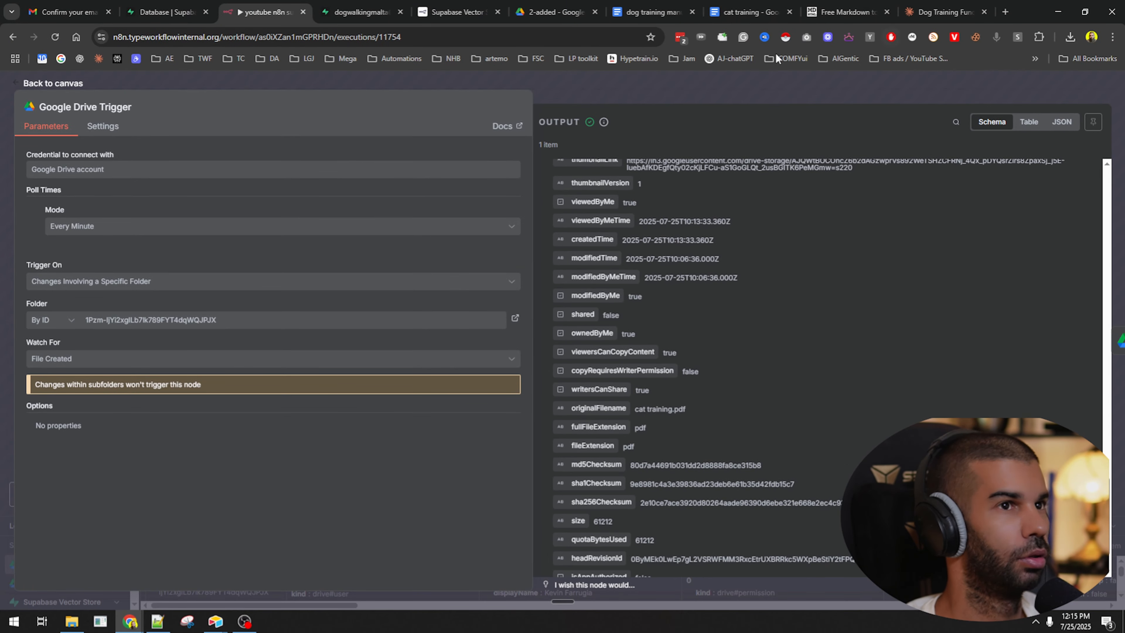
click(361, 12)
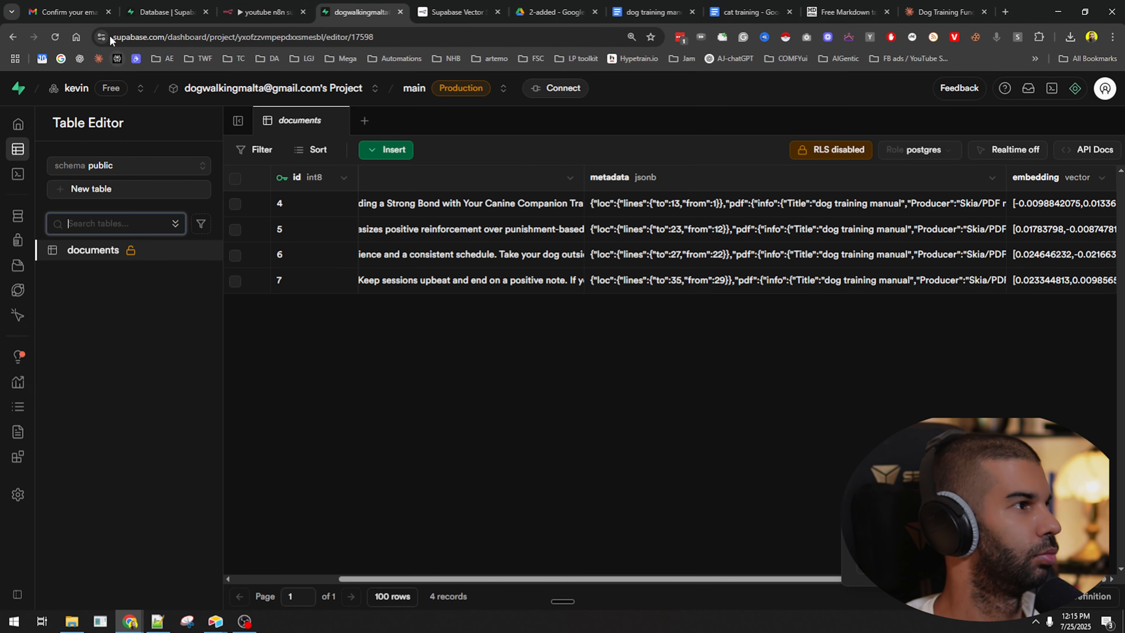
Reload the documents table and inspect row 8's cat training metadata as JSON.
click(65, 44)
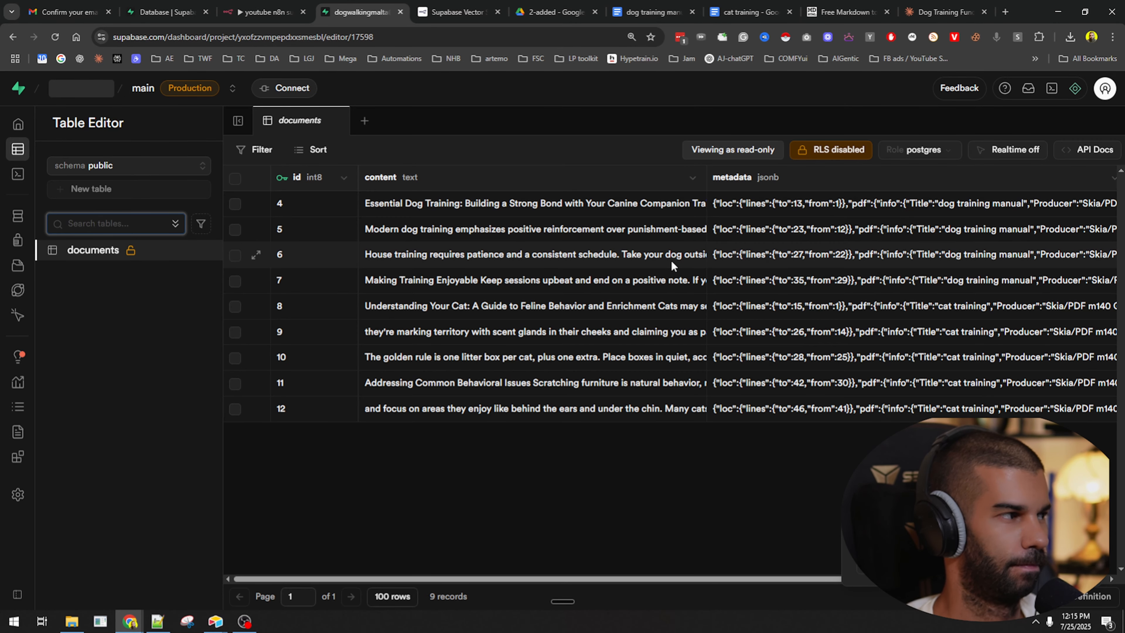
scroll(948, 338, right, 3)
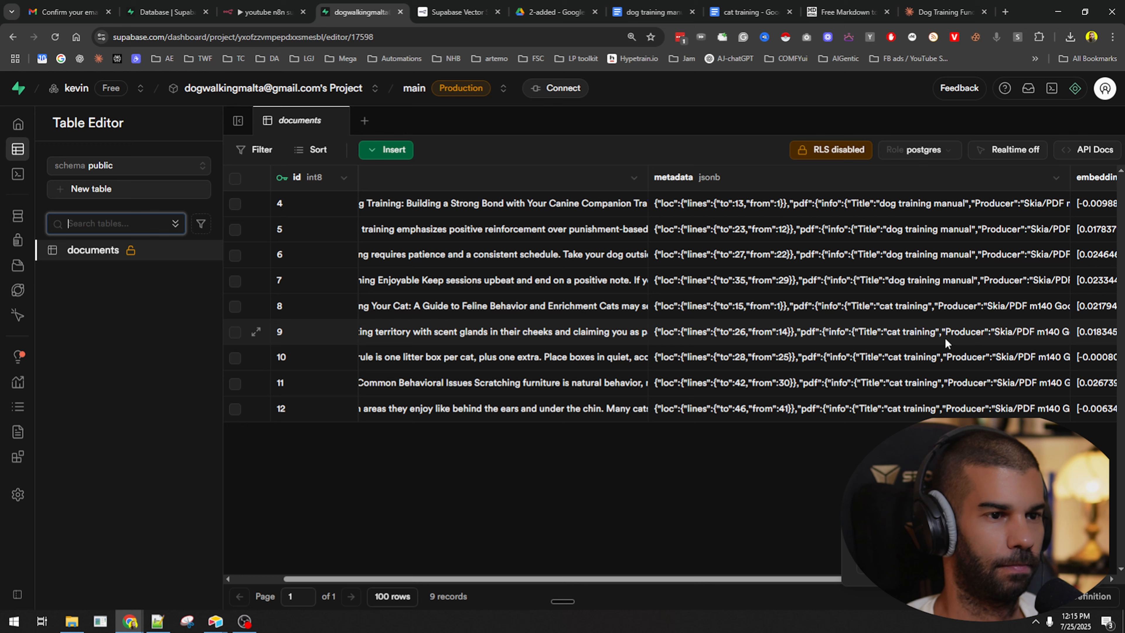
click(910, 335)
double_click(906, 308)
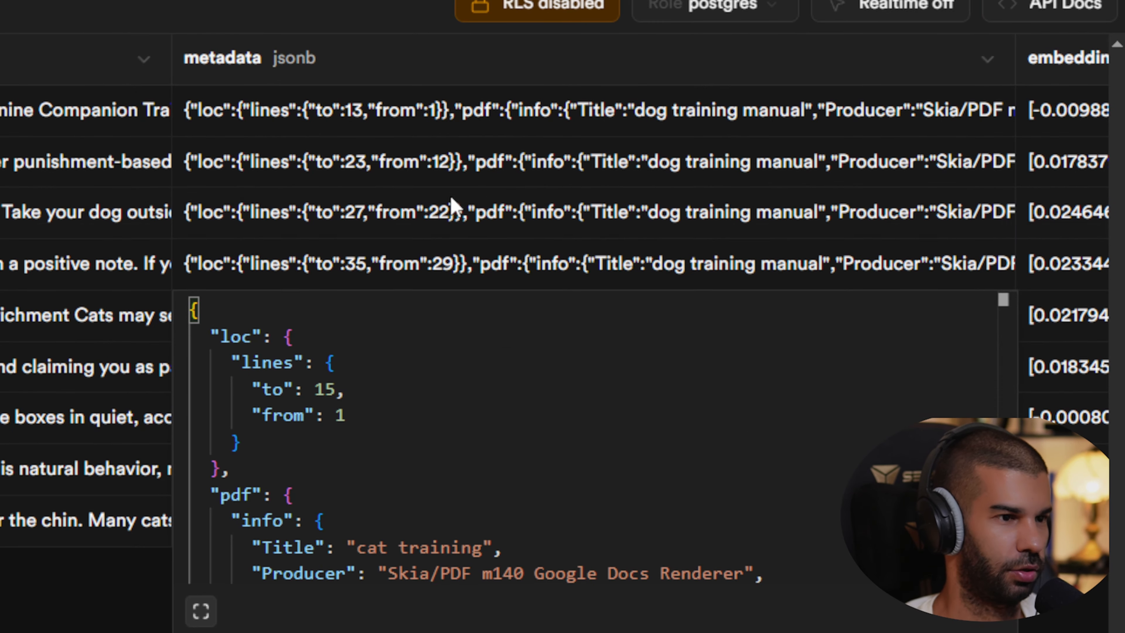
click(451, 199)
Compare the metadata titles of the remaining rows, then return to the empty 2-added Drive folder.
click(635, 322)
click(640, 370)
click(640, 417)
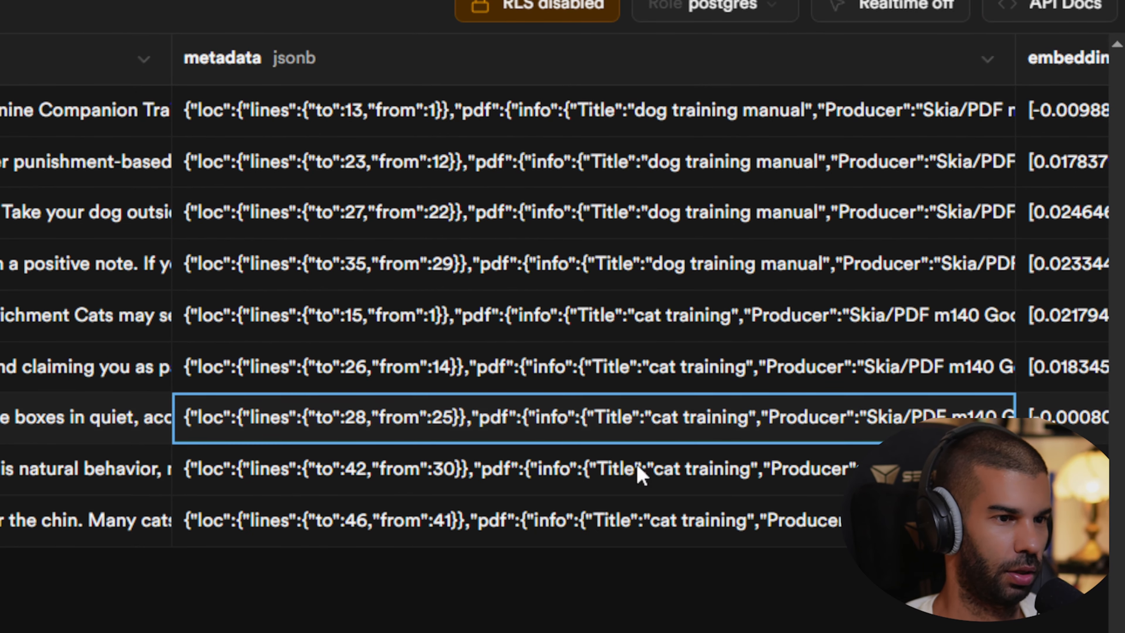
click(642, 470)
click(658, 527)
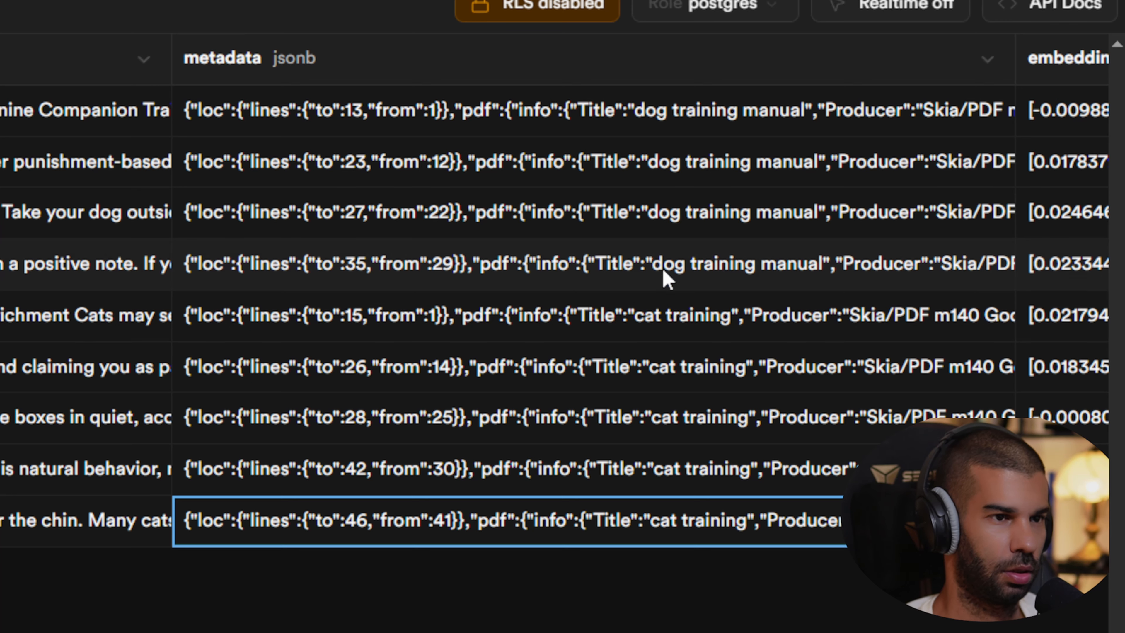
click(666, 278)
scroll(625, 276, left, 3)
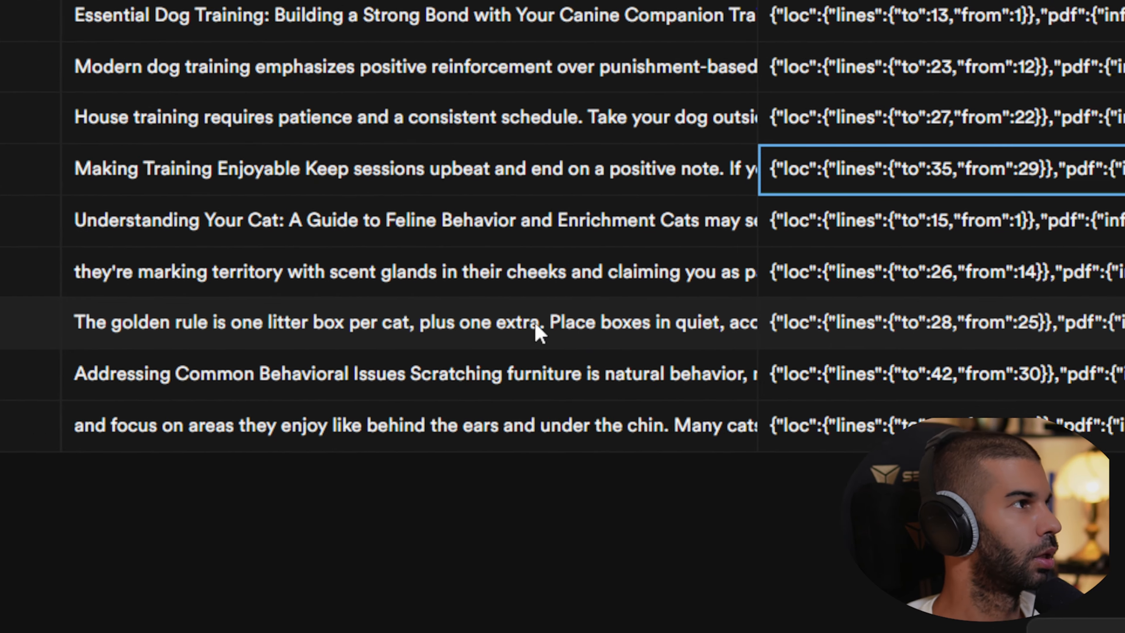
key(Return)
click(530, 14)
Reload the 2-added Drive folder to confirm it is still empty, then go up to youtube_supabase_test.
click(521, 155)
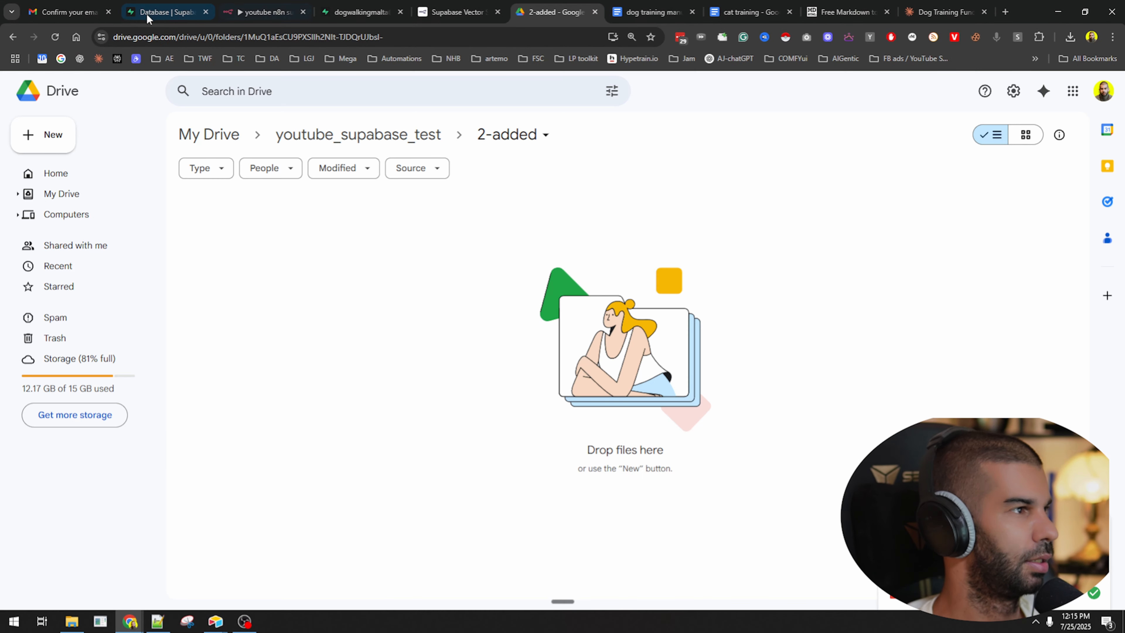
click(55, 37)
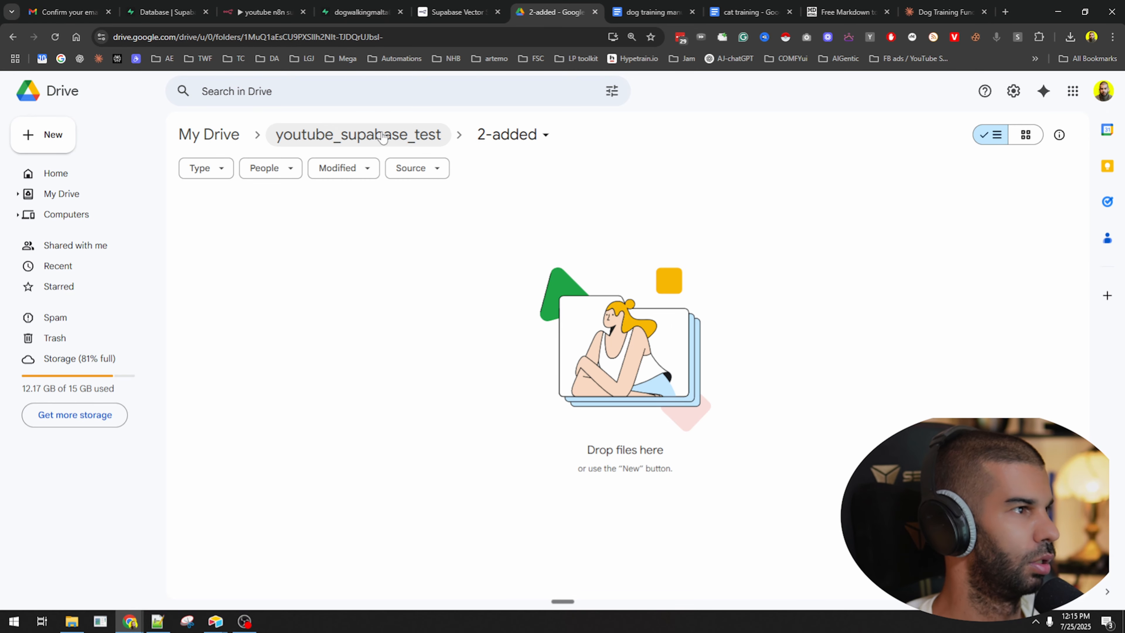
click(359, 134)
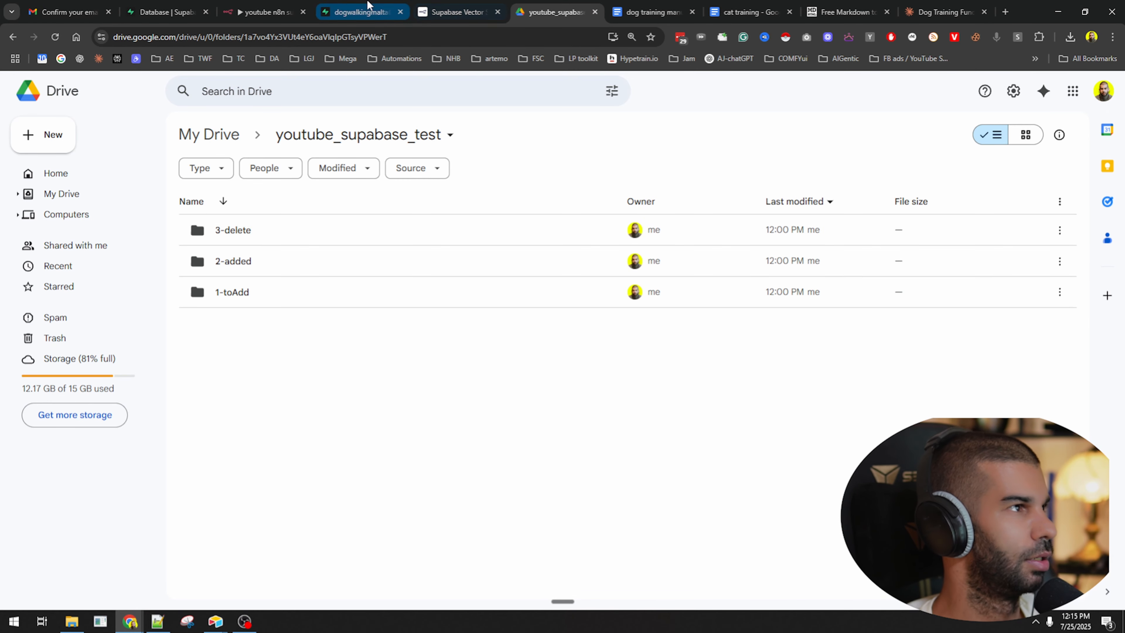
Delete all nine rows from the Supabase documents table.
click(360, 12)
click(236, 179)
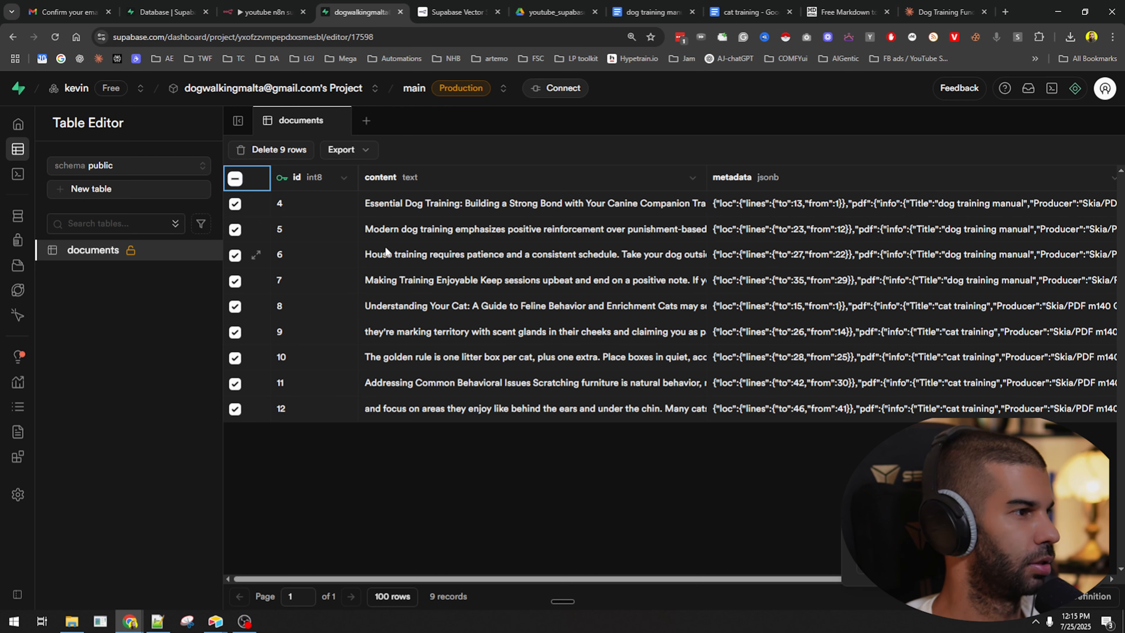
click(265, 150)
click(593, 380)
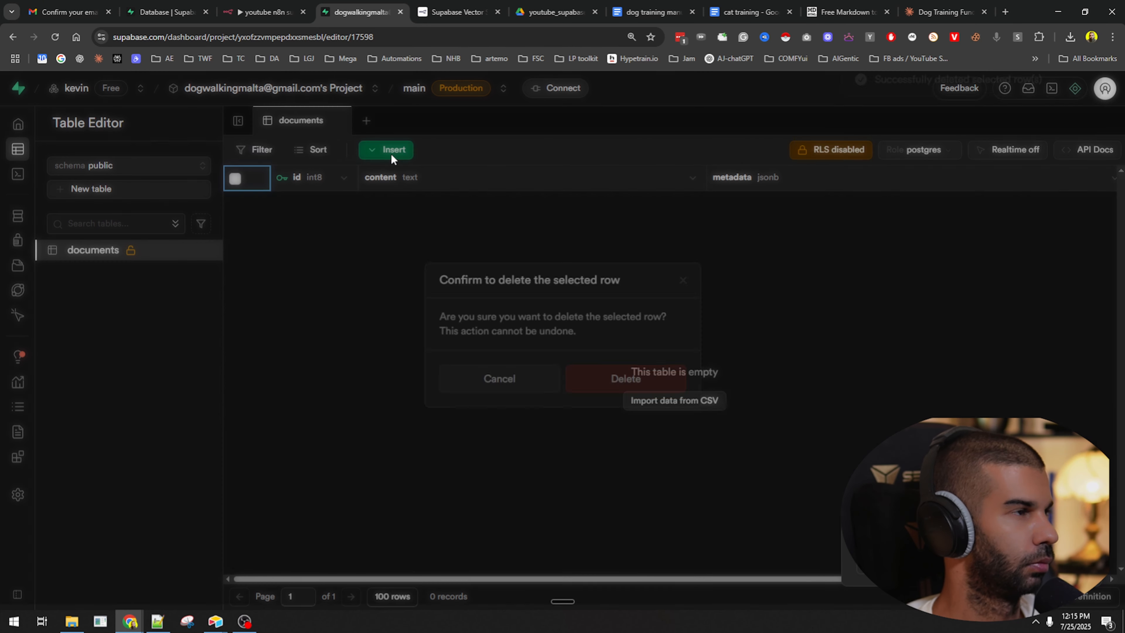
Trash dog training manual.pdf and cat training.pdf from 1-toAdd, then drag a new file from File Explorer into it.
click(549, 12)
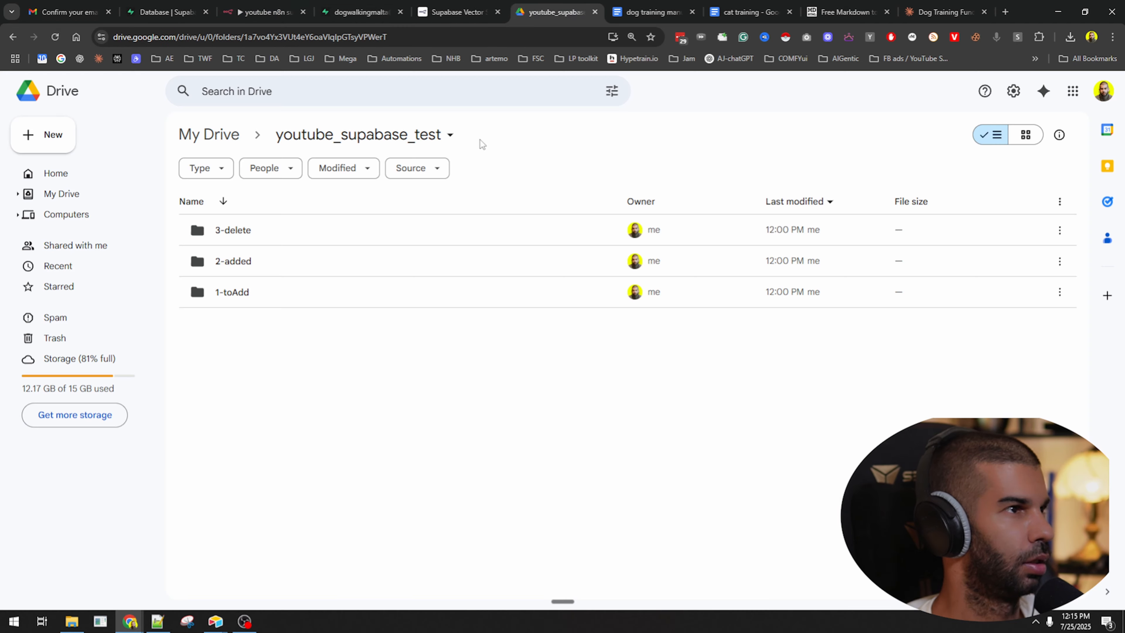
double_click(261, 293)
key(ctrl+a)
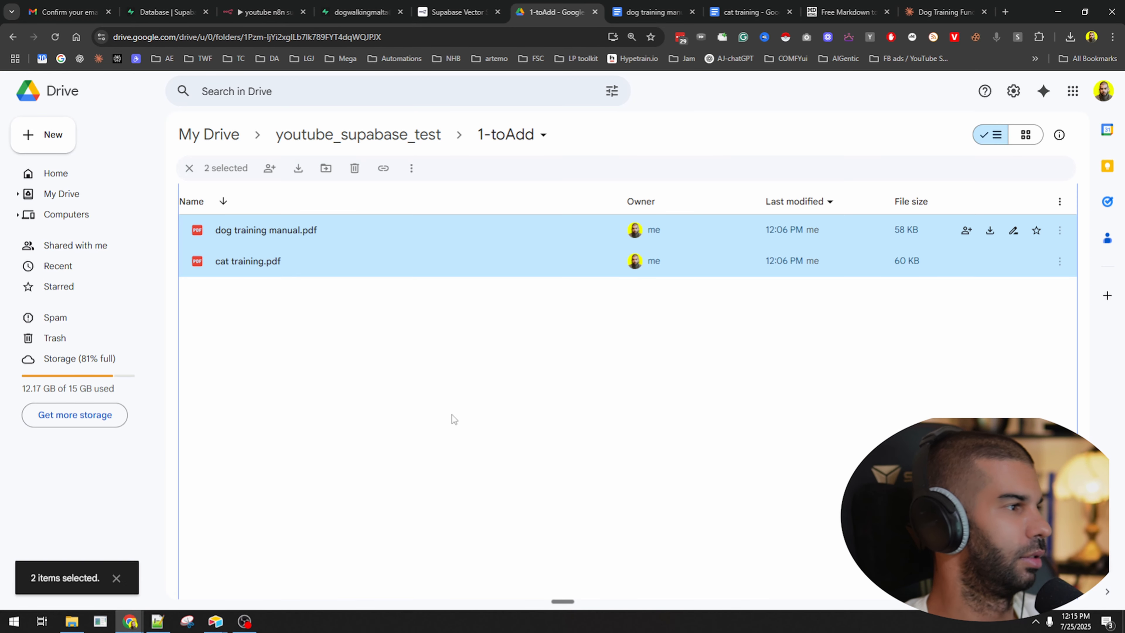
key(Delete)
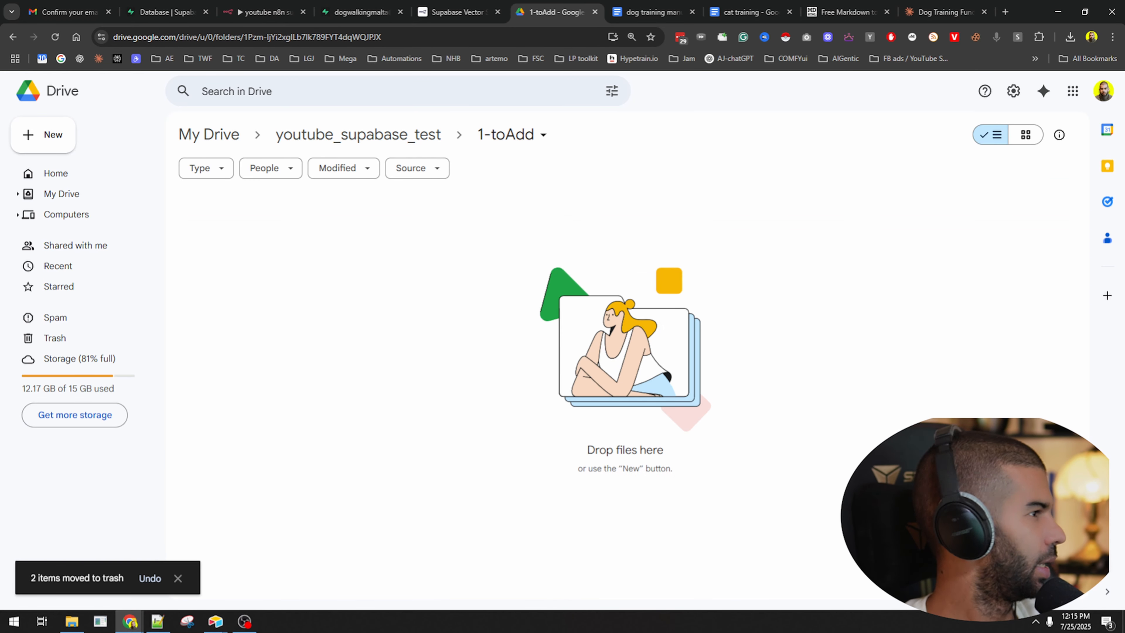
key(alt+Tab)
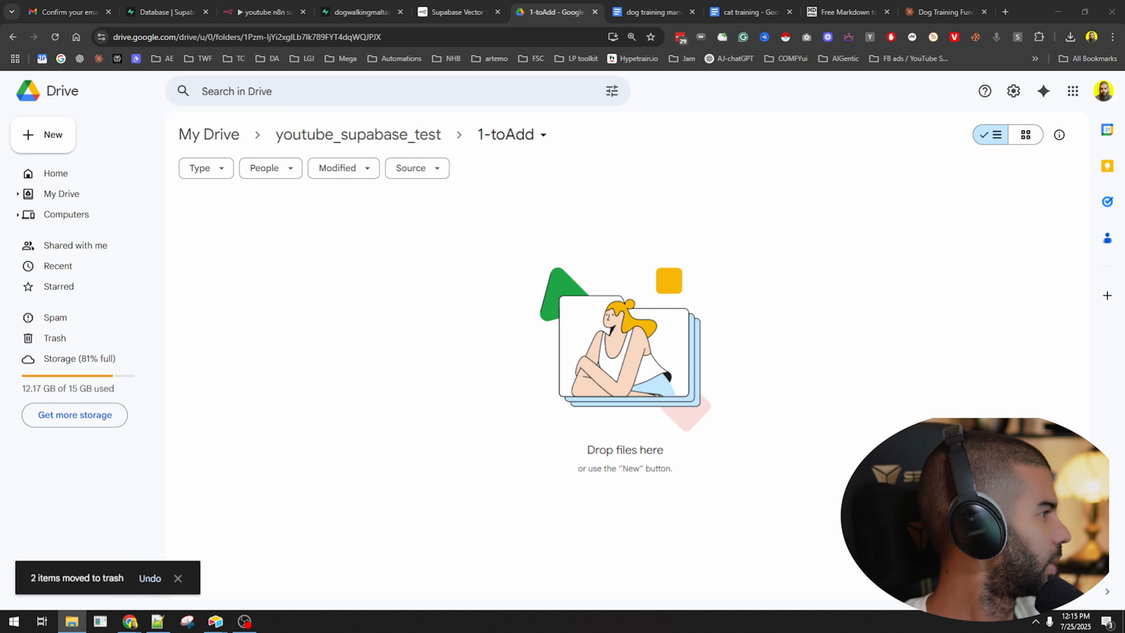
drag(221, 535, 437, 398)
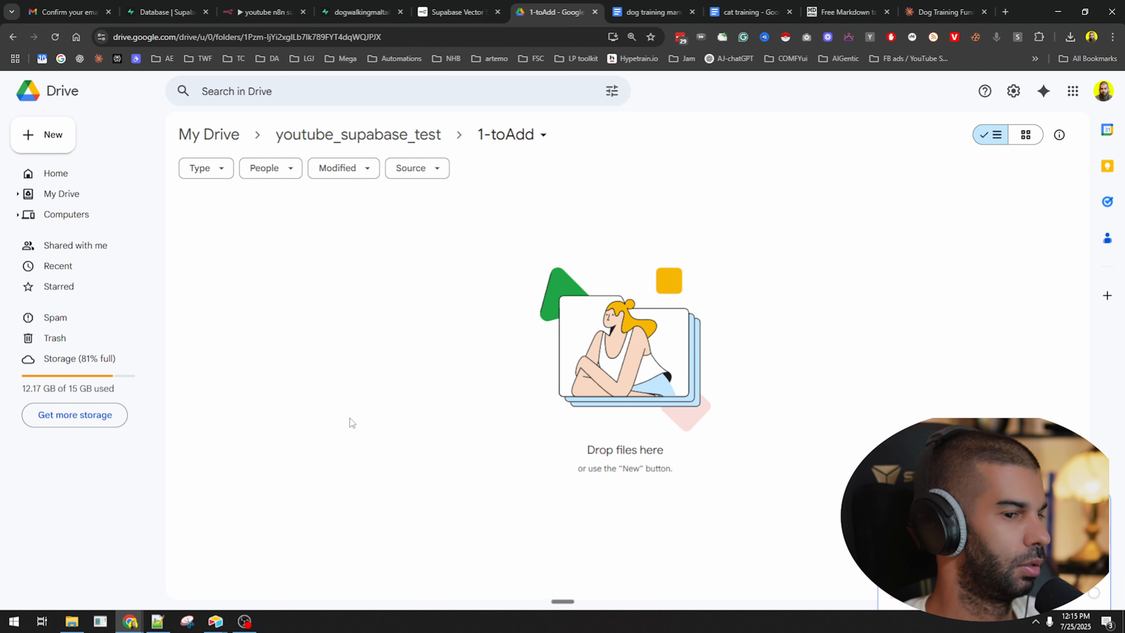
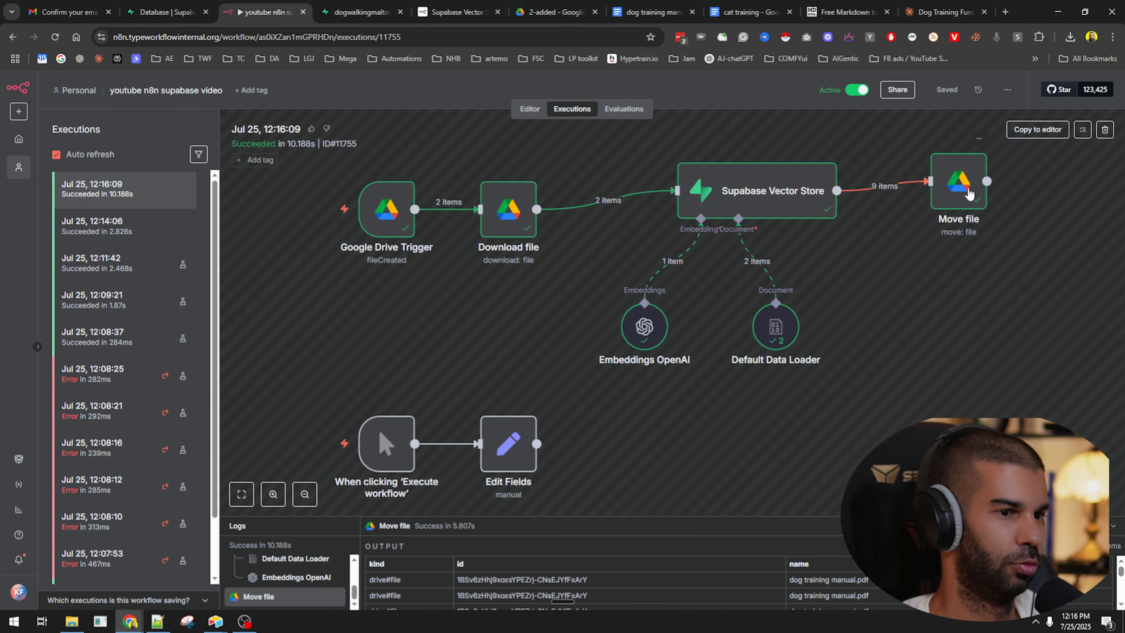
Bring up the 2-added Drive folder and select dog training manual.pdf.
click(526, 6)
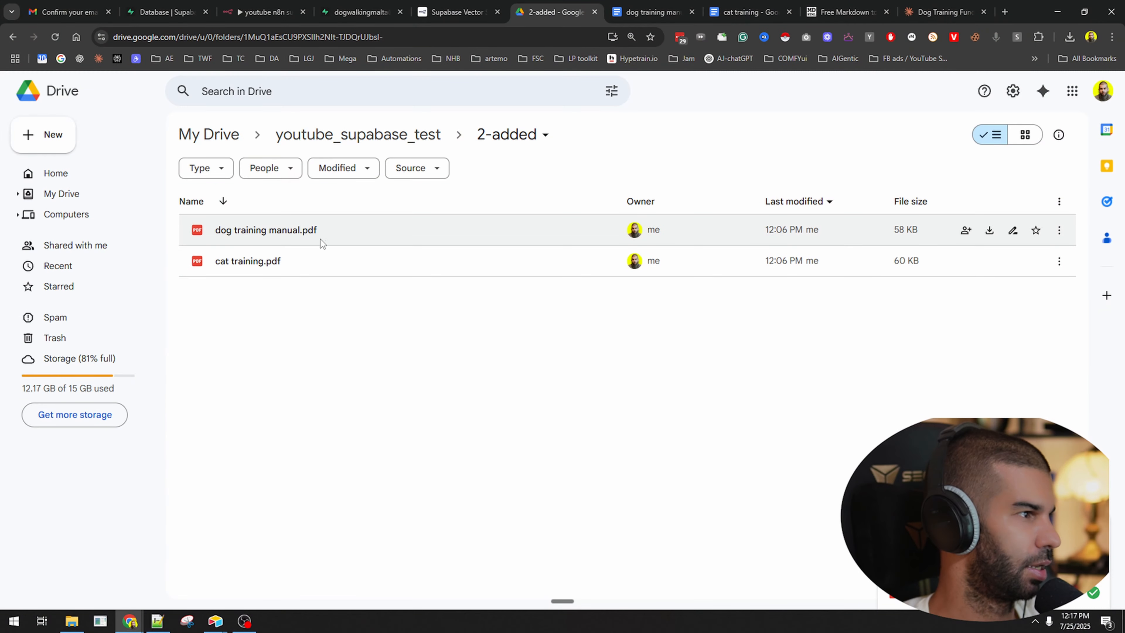
click(351, 244)
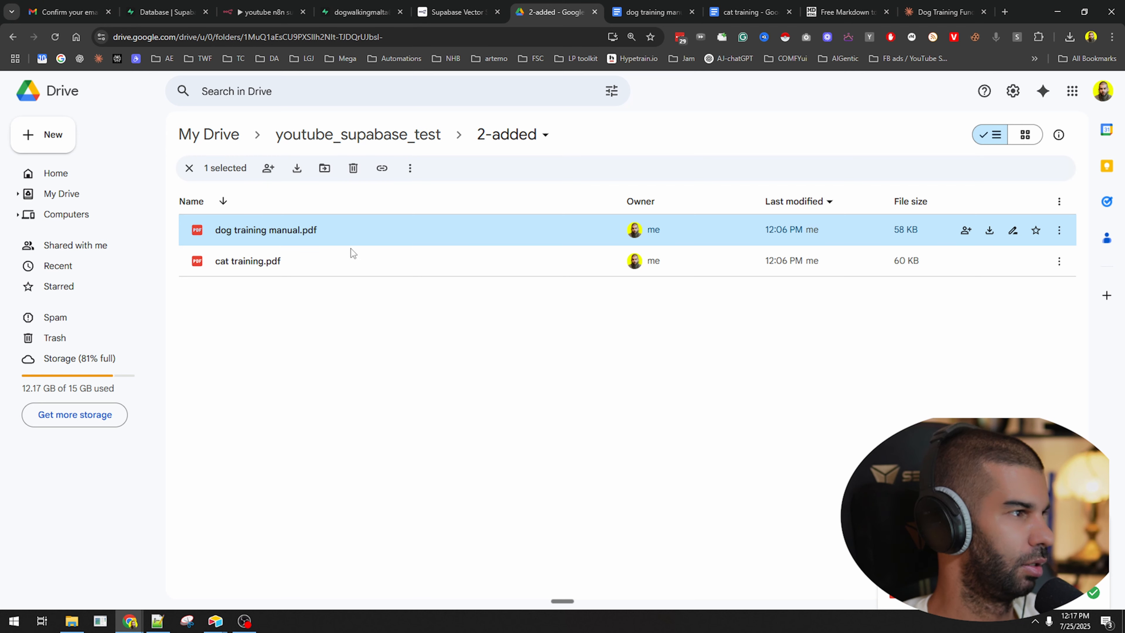
Go up to youtube_supabase_test, pick the 3-delete folder, then bring up the Supabase documents table.
click(358, 134)
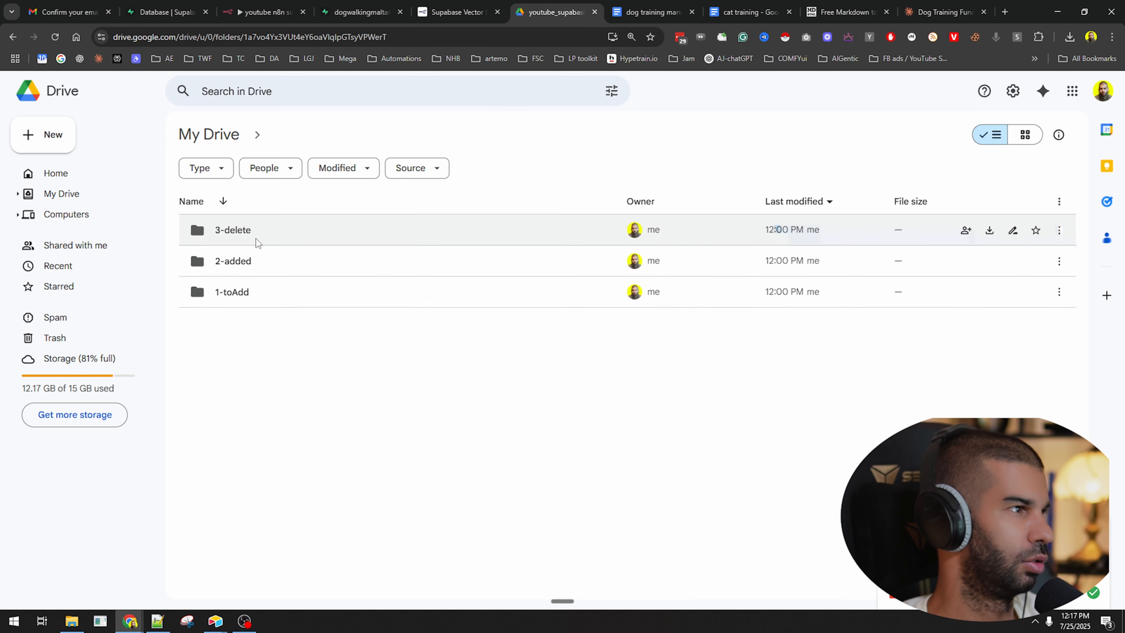
click(258, 231)
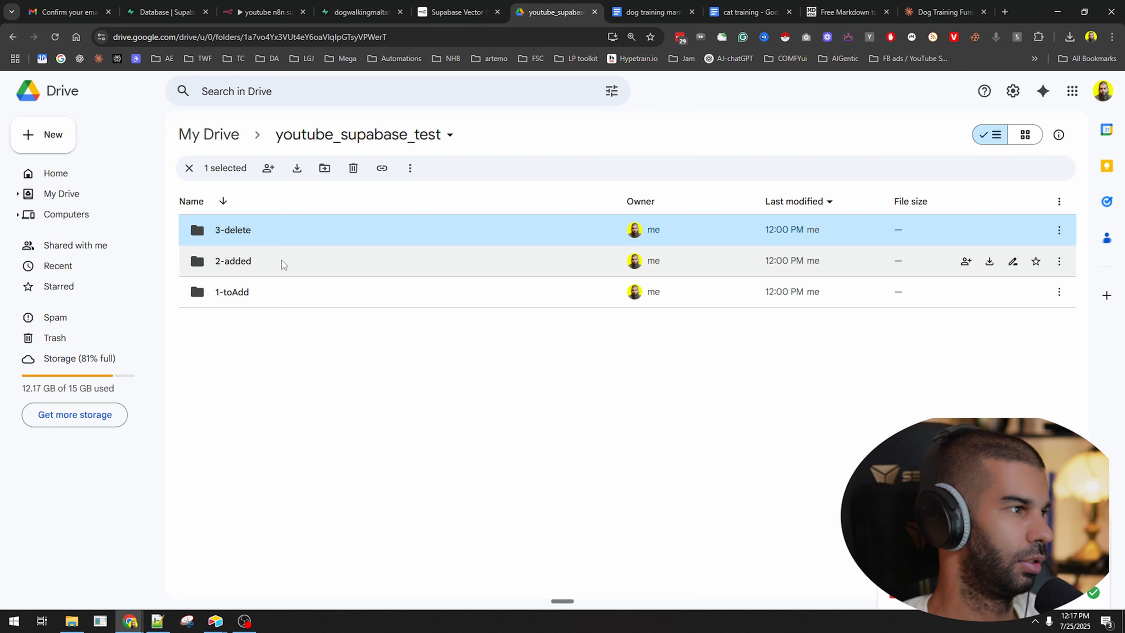
click(361, 12)
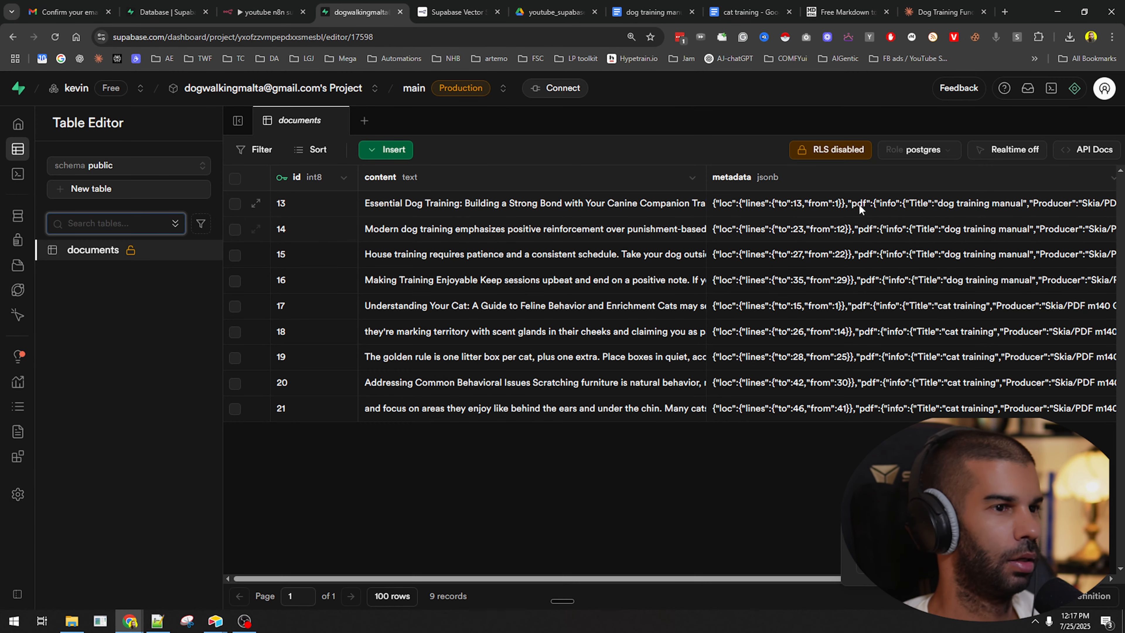
Scroll the documents table right to the embedding vectors, then return to the n8n executions.
scroll(857, 208, right, 3)
scroll(853, 220, right, 2)
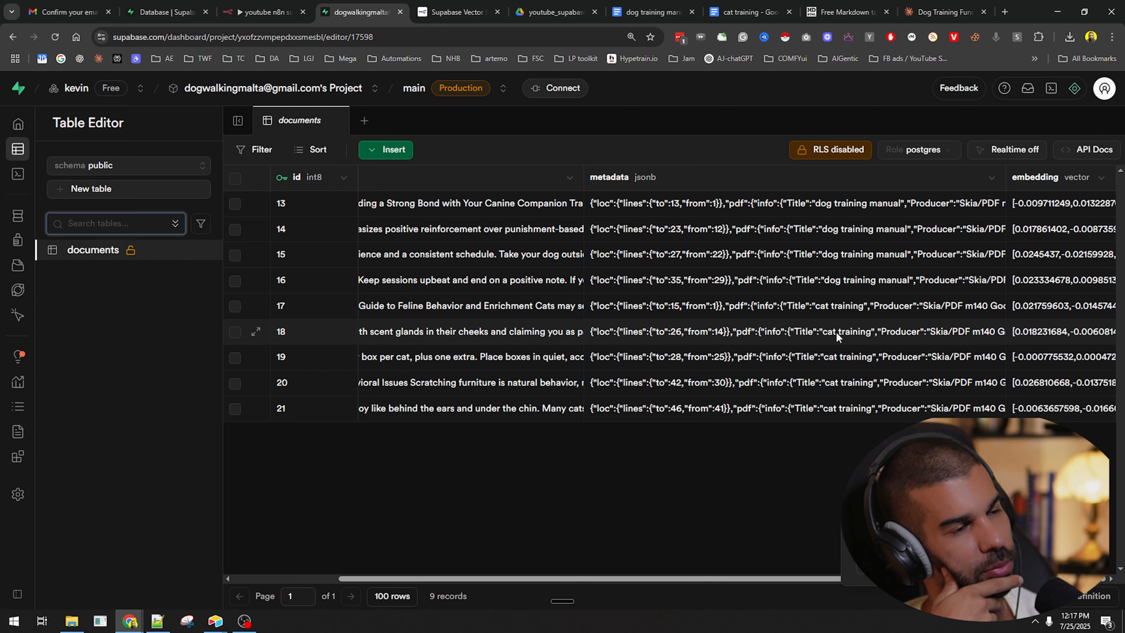
click(271, 6)
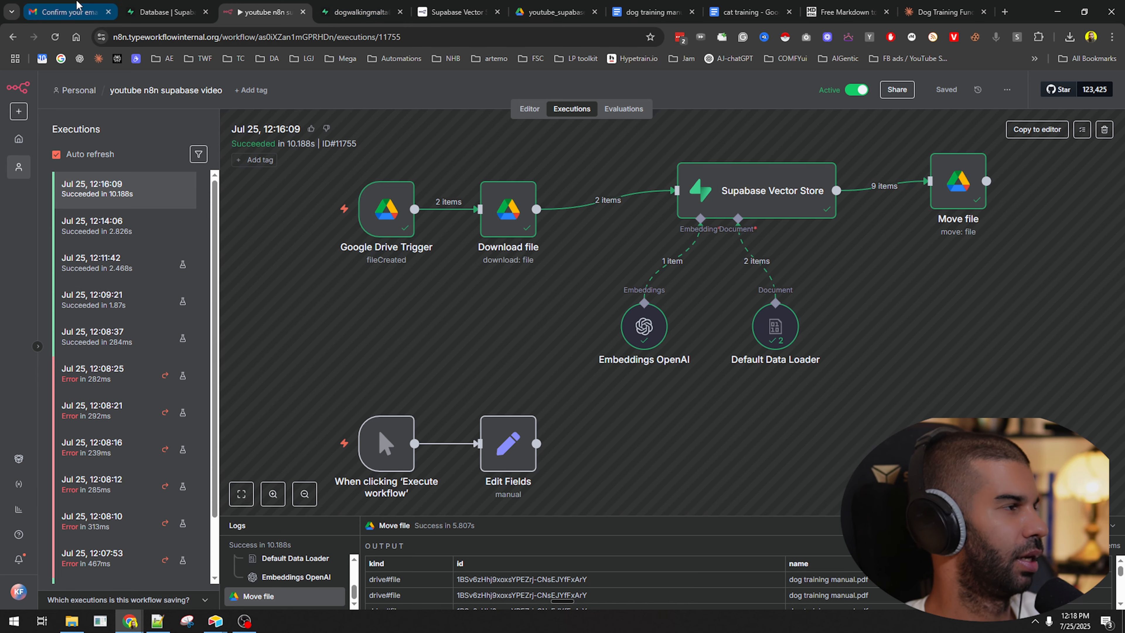
Open the 2-added folder in the youtube_supabase_test Drive folder.
click(554, 12)
click(397, 382)
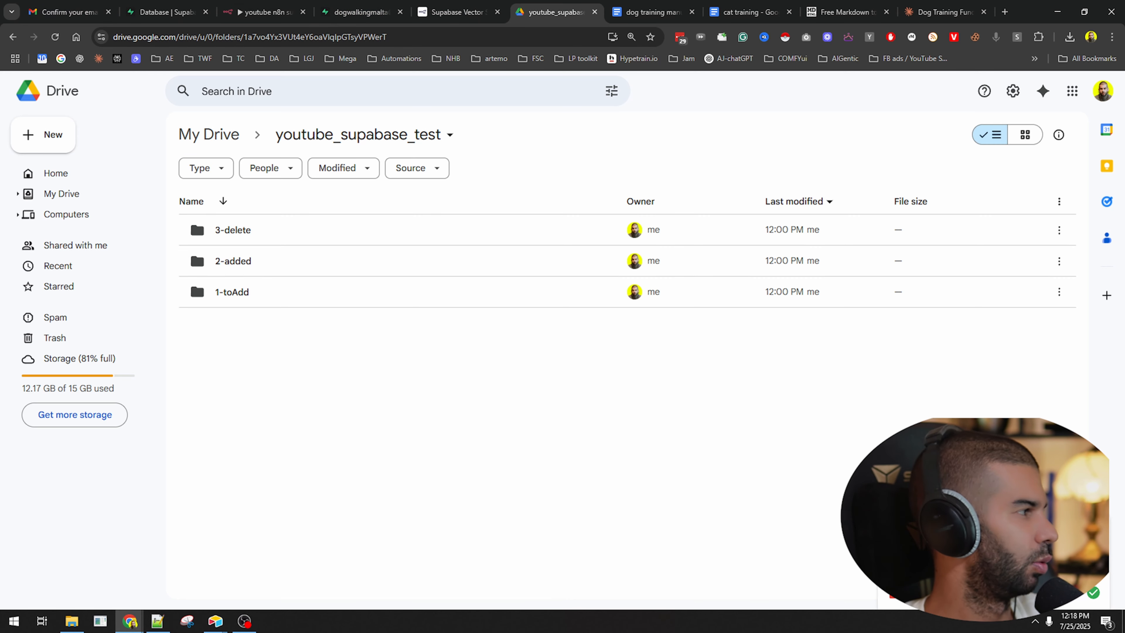
click(72, 621)
double_click(233, 260)
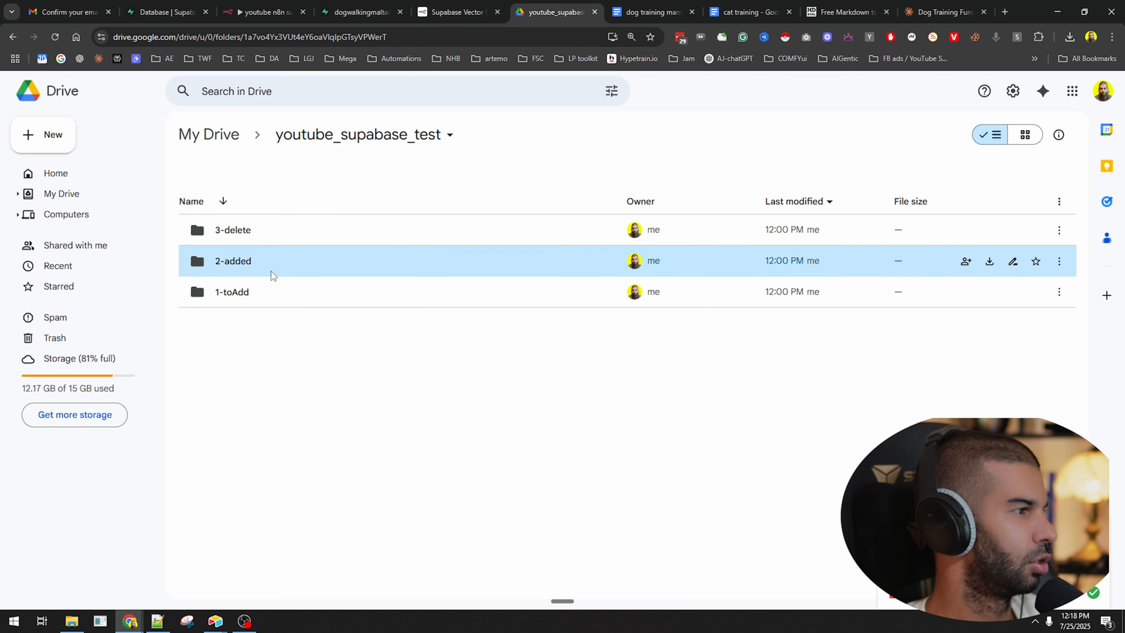
Upload dog training manual.pdf into 2-added keeping both, then trash the (1) duplicate.
key(alt+Tab)
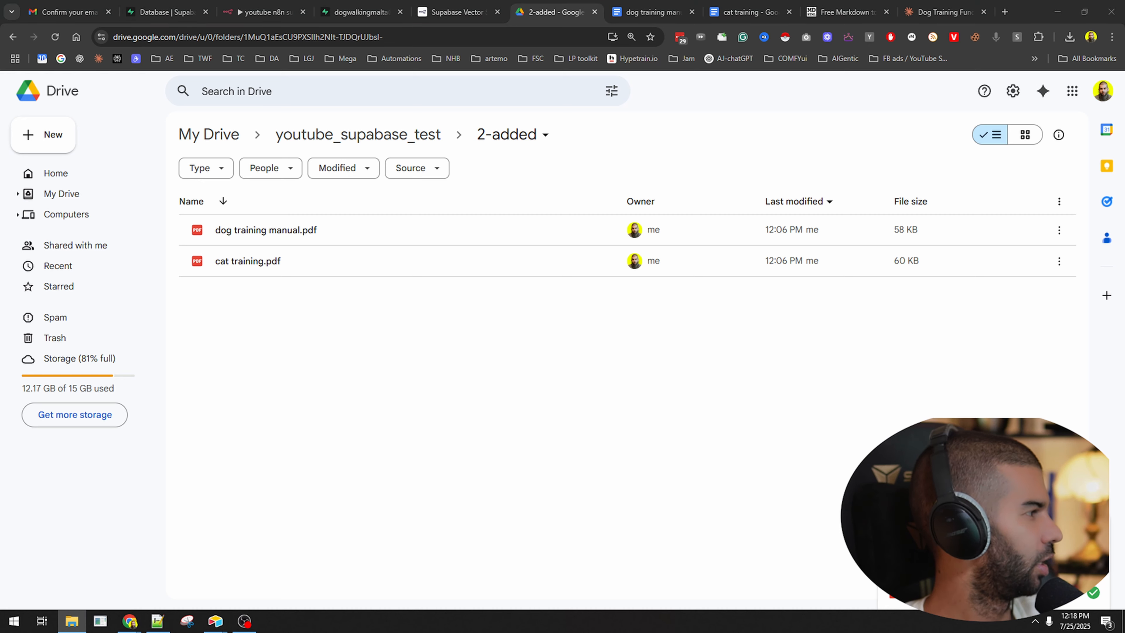
drag(389, 607, 472, 427)
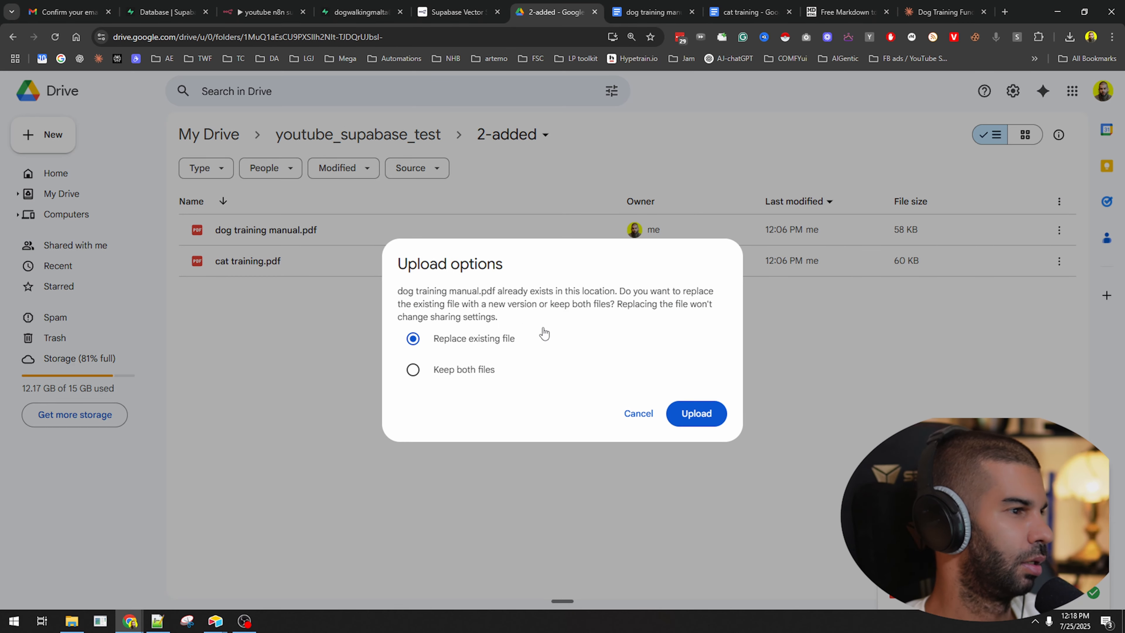
click(460, 369)
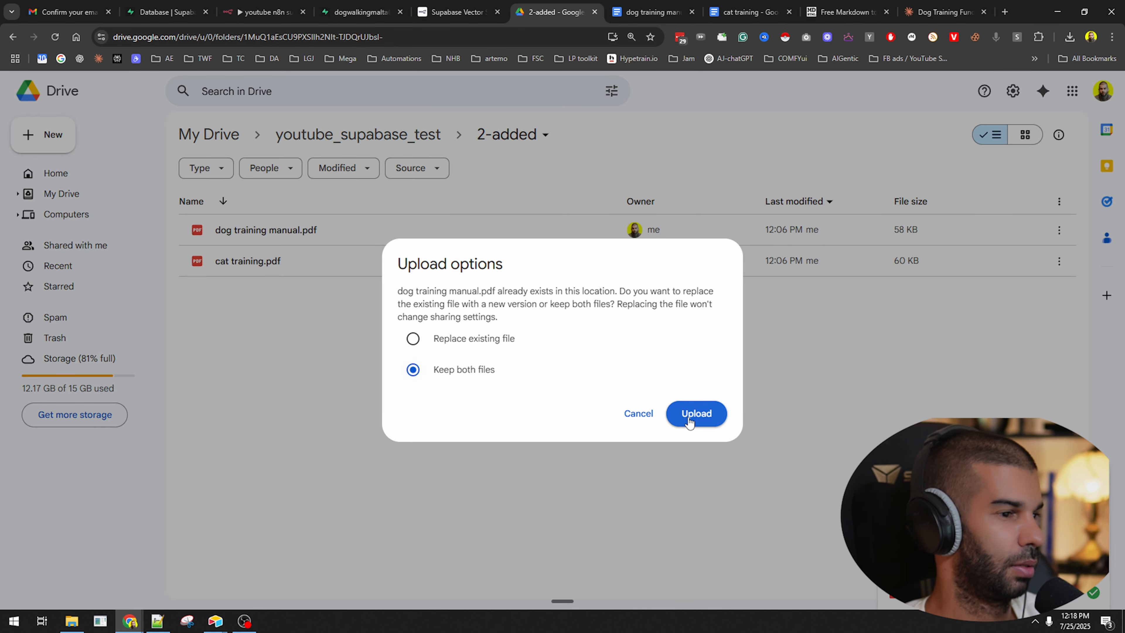
click(697, 413)
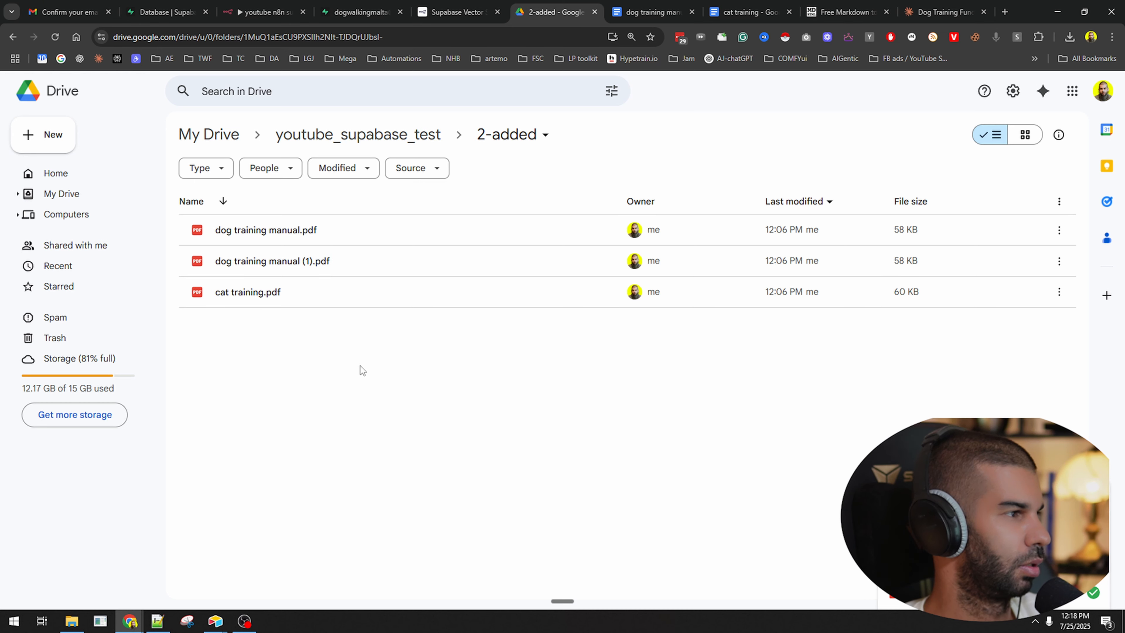
click(324, 269)
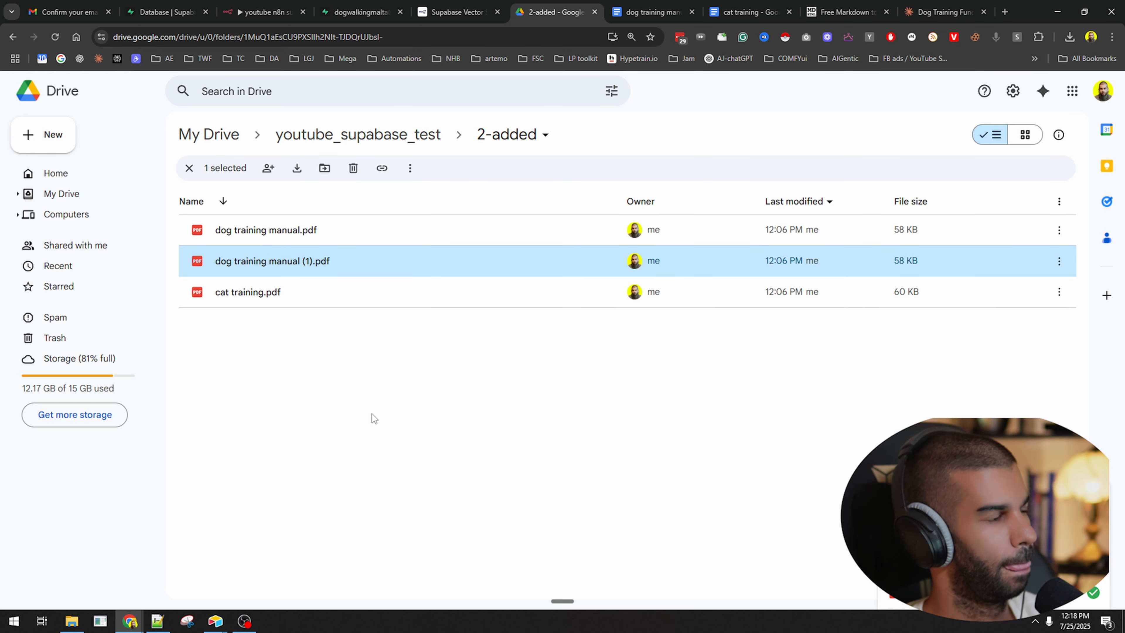
key(Delete)
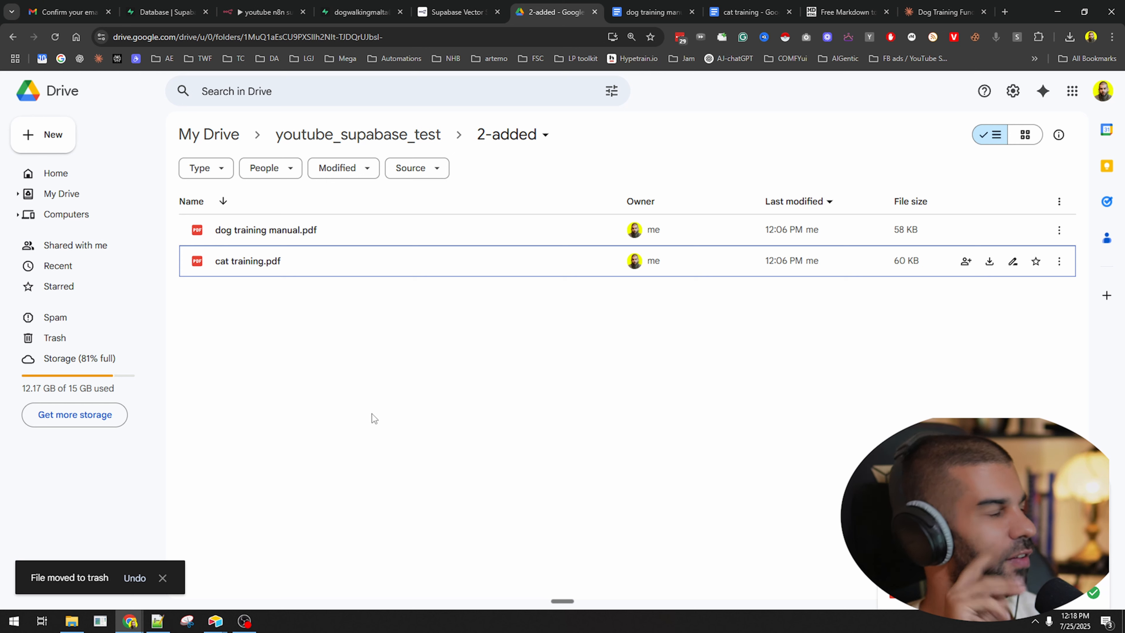
Upload dog training manual.pdf into the 1-toAdd folder.
click(388, 141)
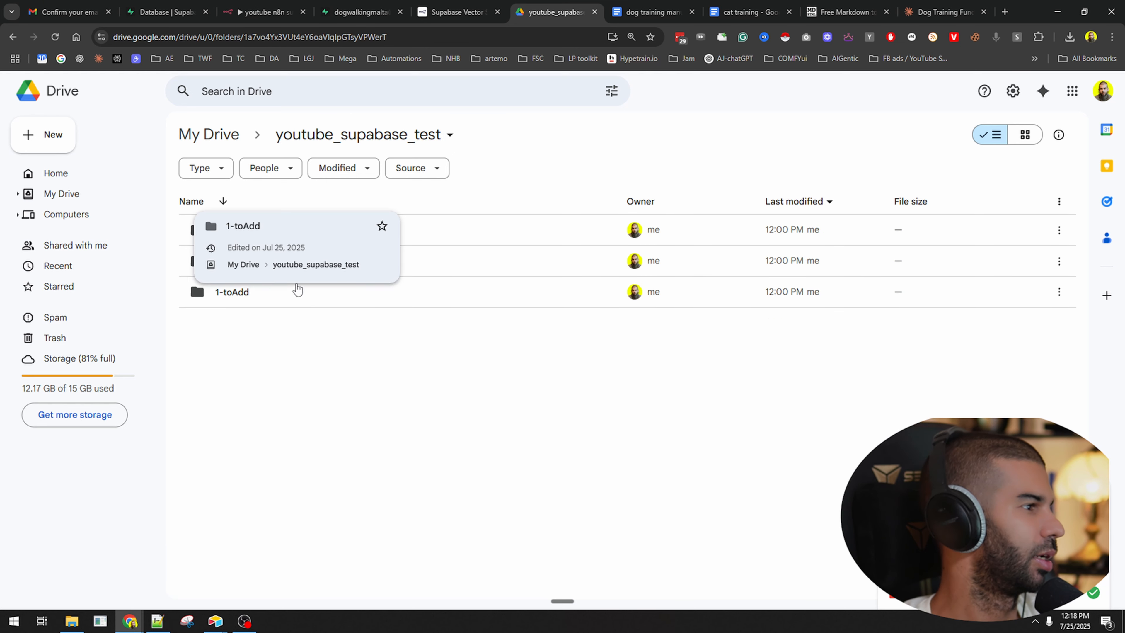
double_click(301, 296)
drag(1124, 391, 660, 388)
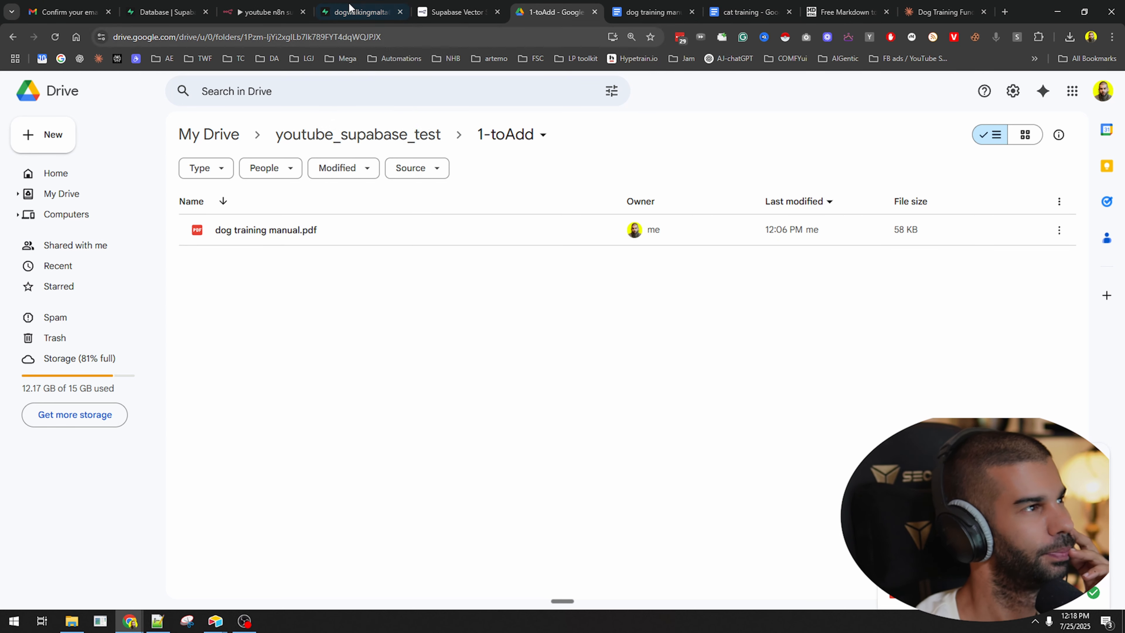
Inspect the metadata of rows 16 and 13 in the Supabase documents table.
click(361, 5)
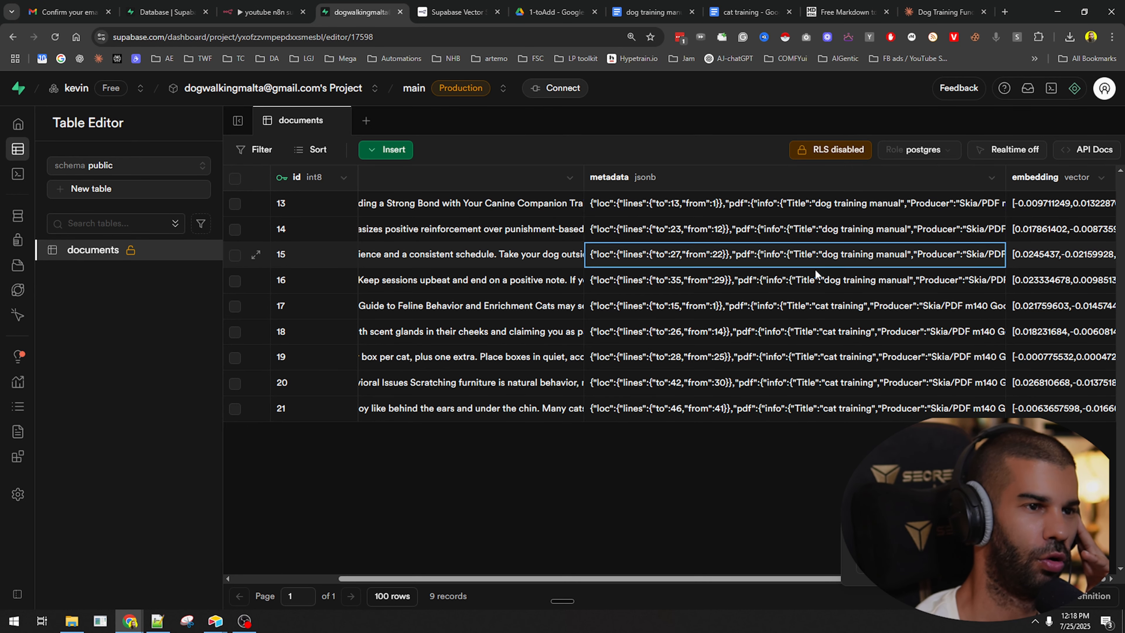
click(819, 281)
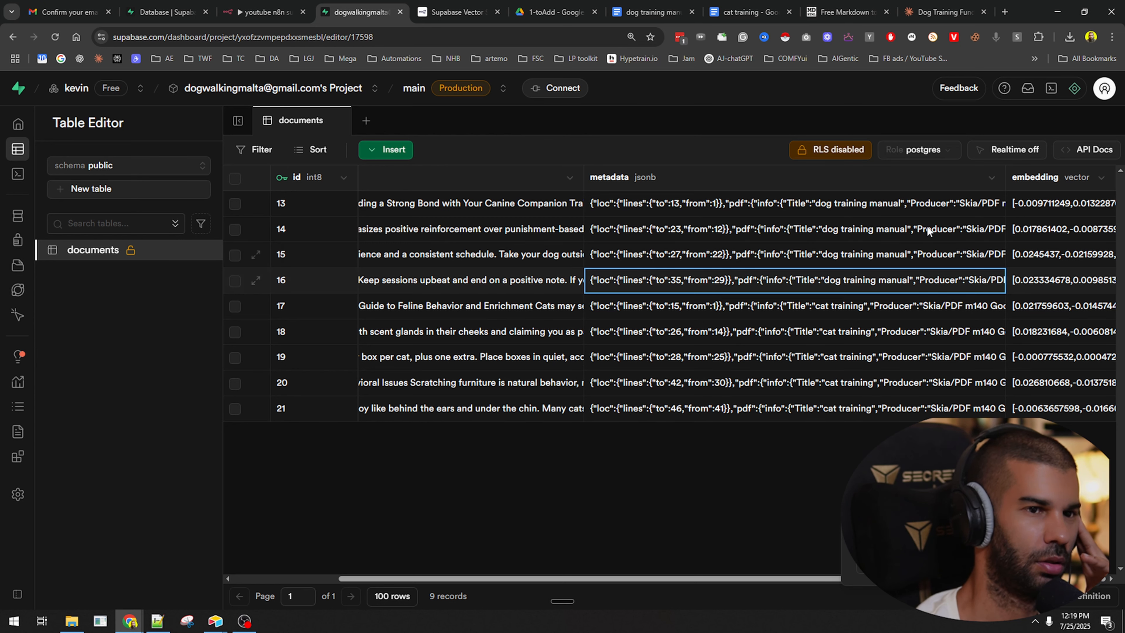
click(996, 207)
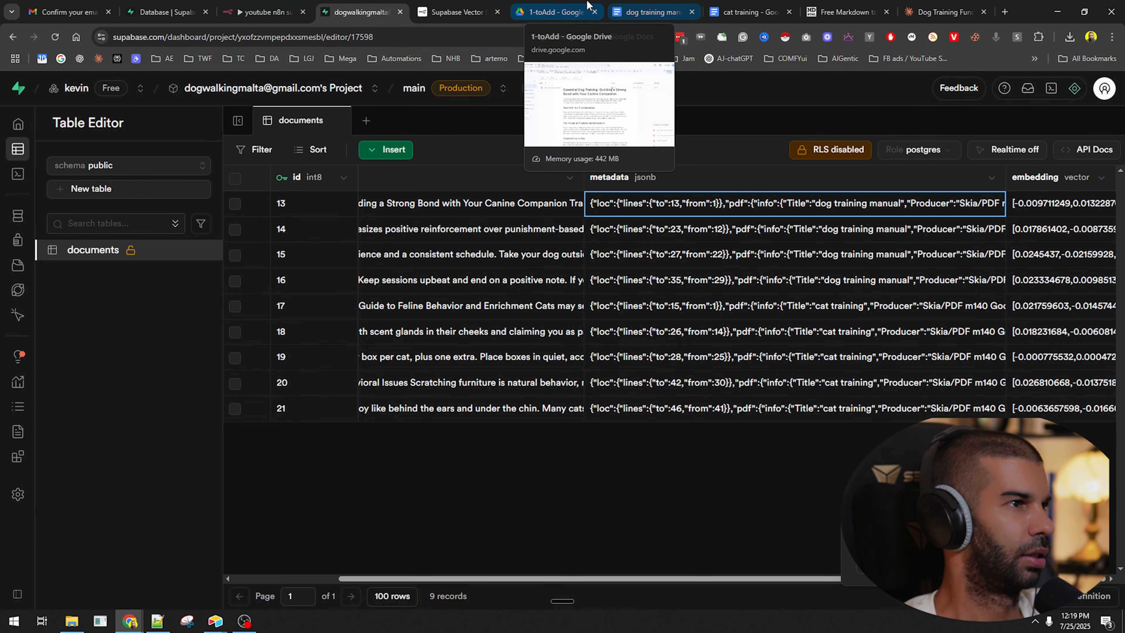
Trash the dog training manual copies from the 2-added folder.
click(554, 12)
click(358, 134)
double_click(270, 262)
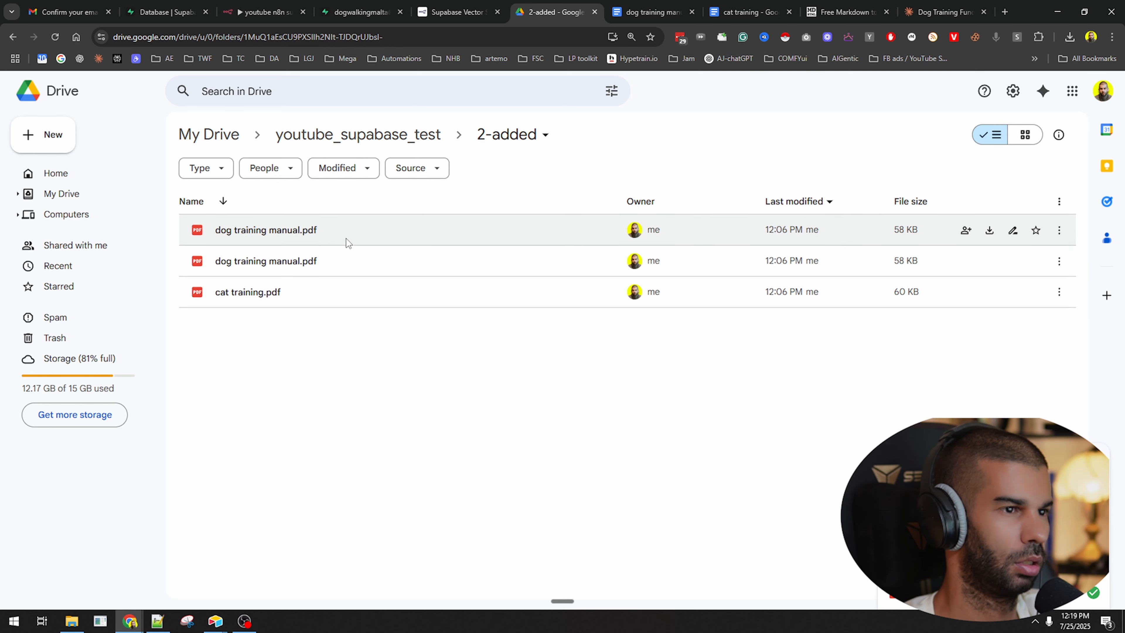
click(353, 266)
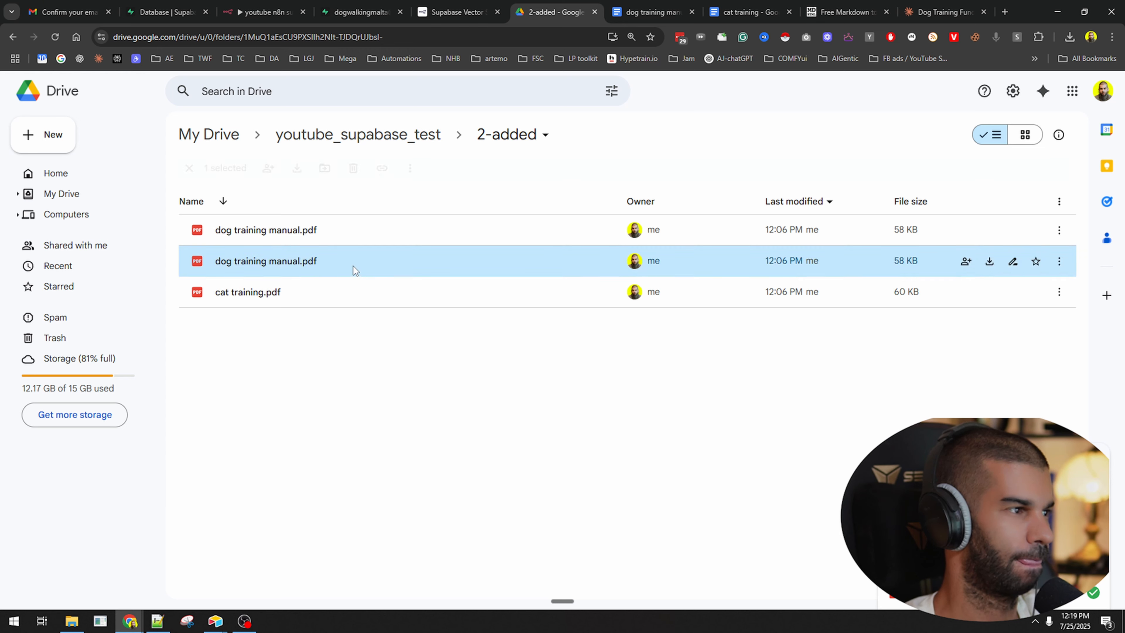
key(Delete)
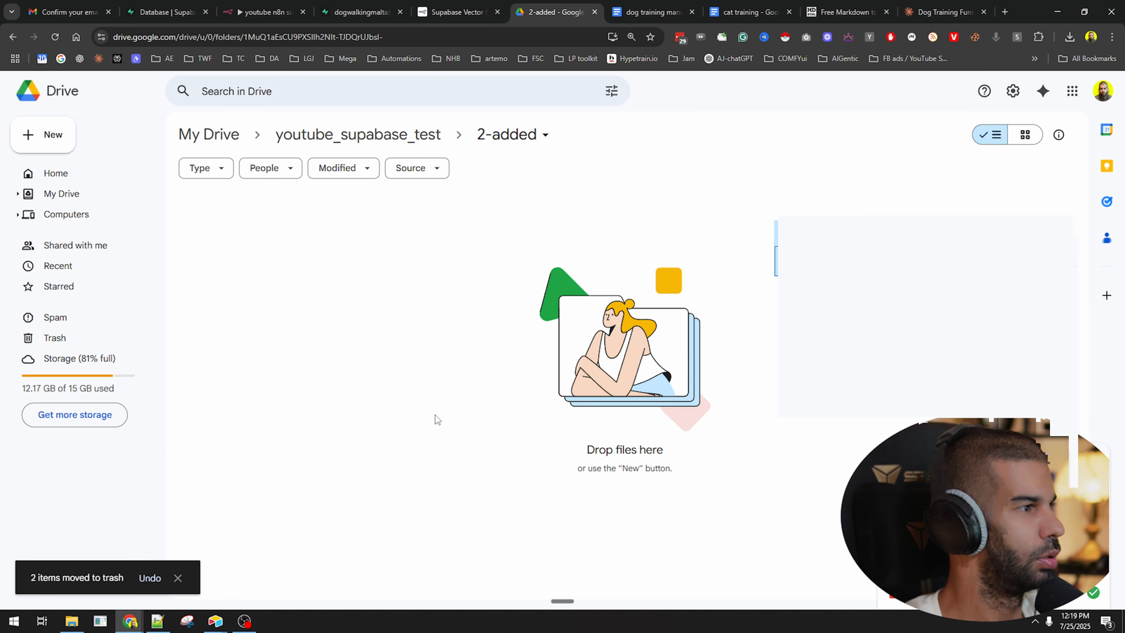
Check that the 1-toAdd folder is empty and return to the n8n workflow.
click(369, 134)
double_click(292, 287)
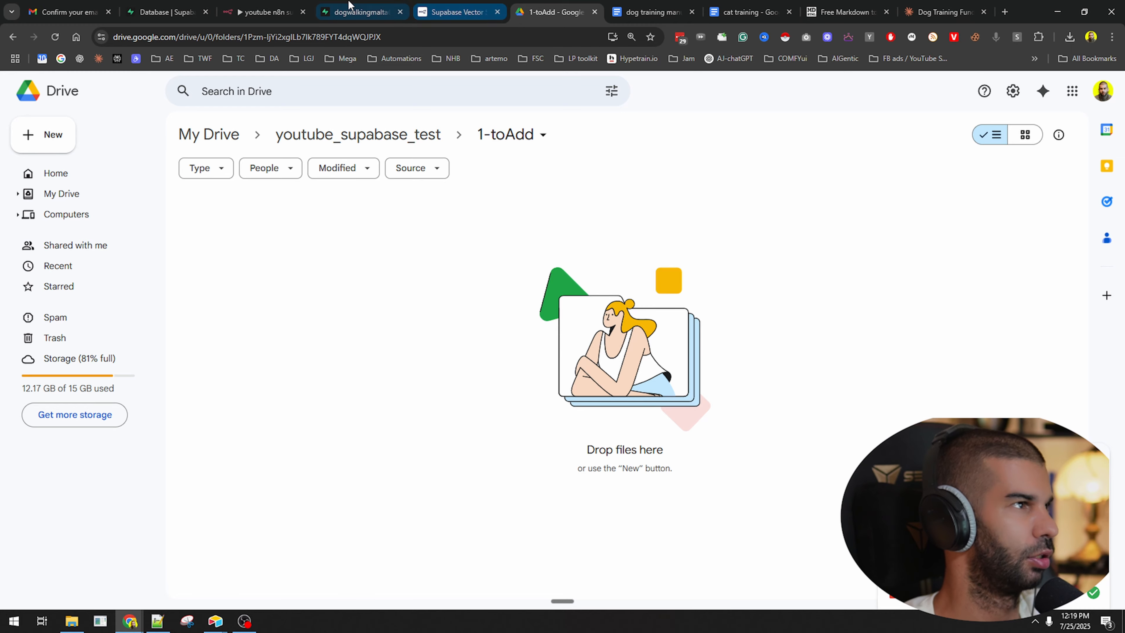
click(264, 12)
Move the two Google Drive nodes further left on the canvas.
click(529, 110)
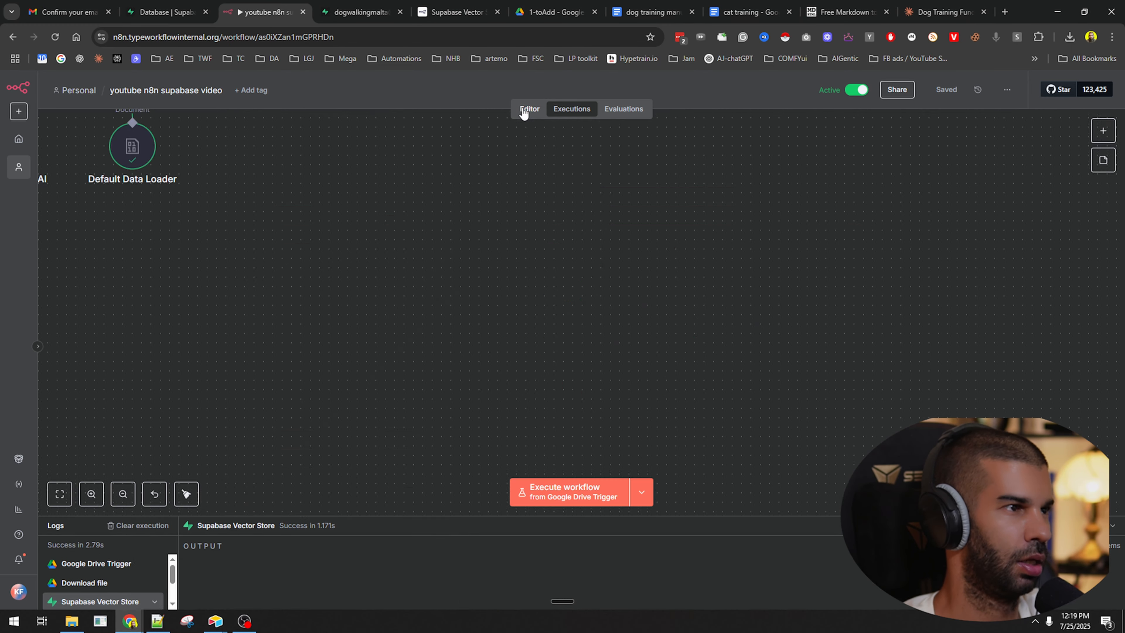
drag(319, 329, 270, 332)
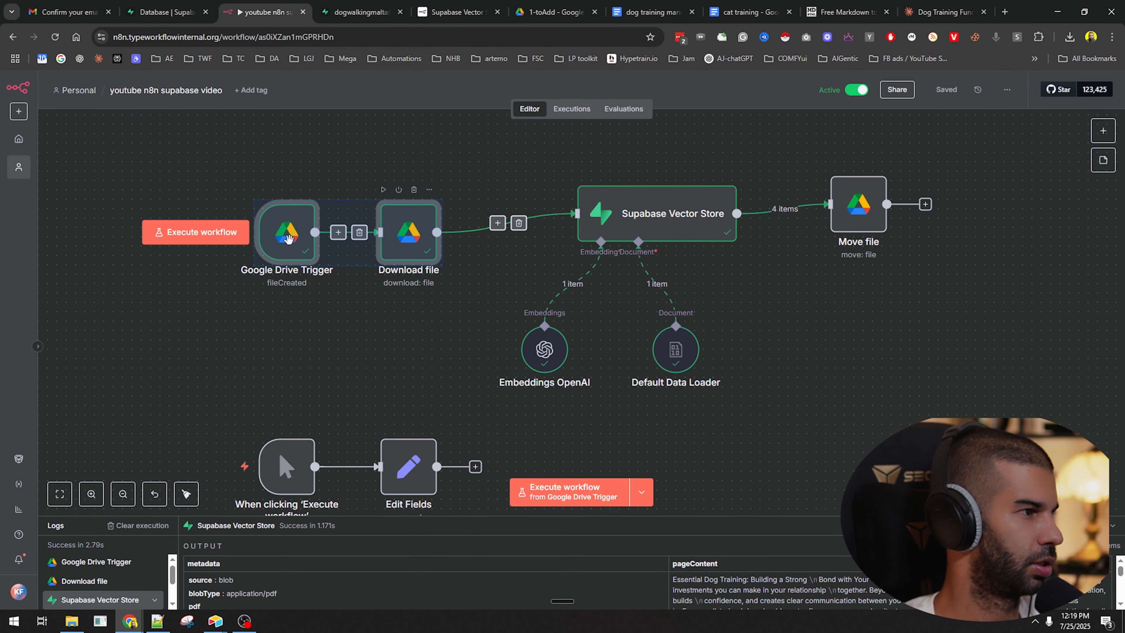
drag(286, 235, 137, 226)
click(422, 344)
Insert a Crypto node before Supabase Vector Store, hashing the binary file with MD5.
click(423, 220)
text(cryp)
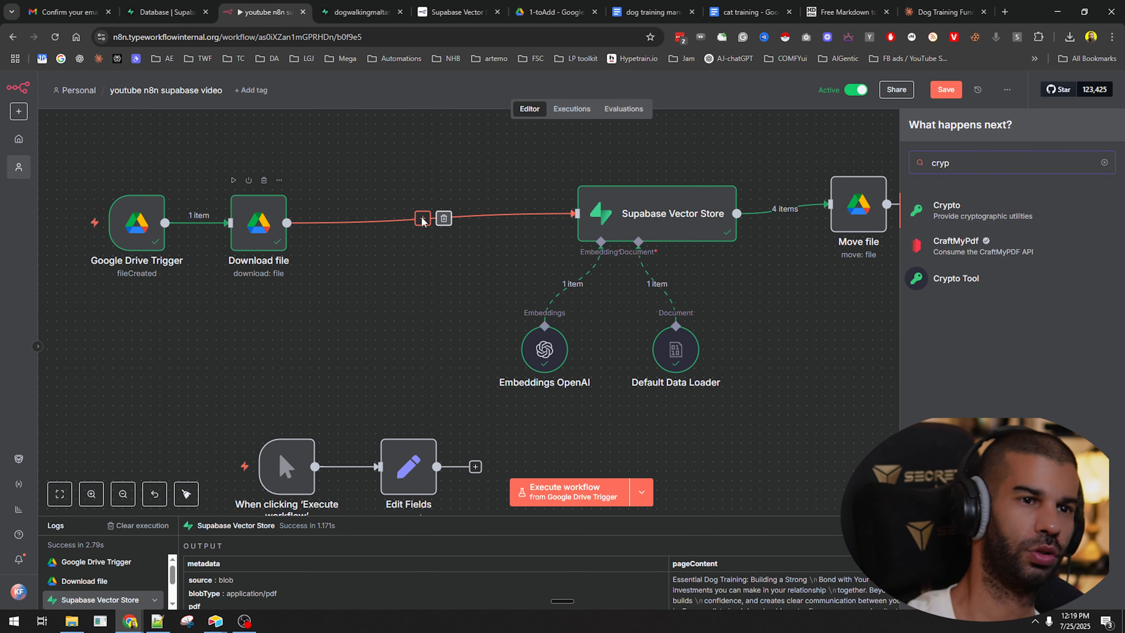
key(Return)
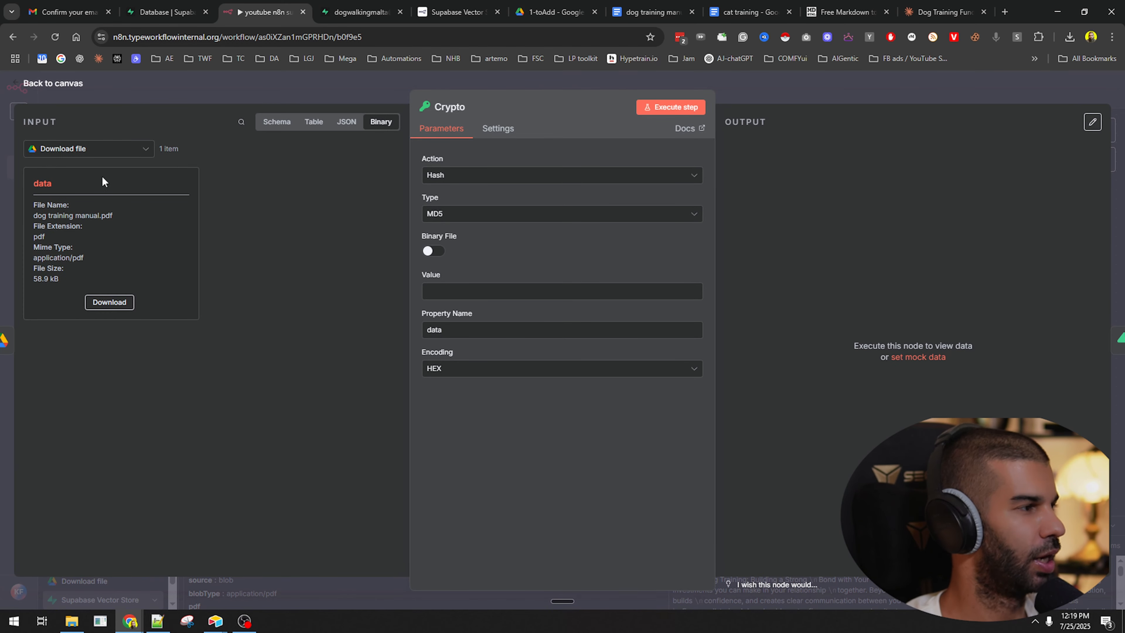
click(525, 215)
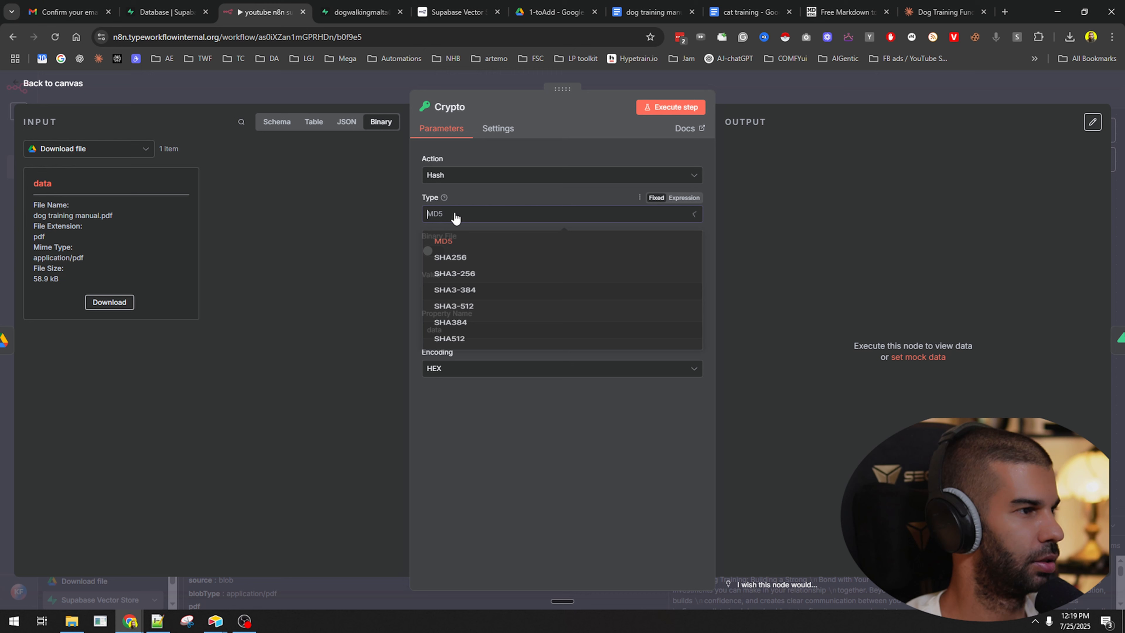
click(466, 251)
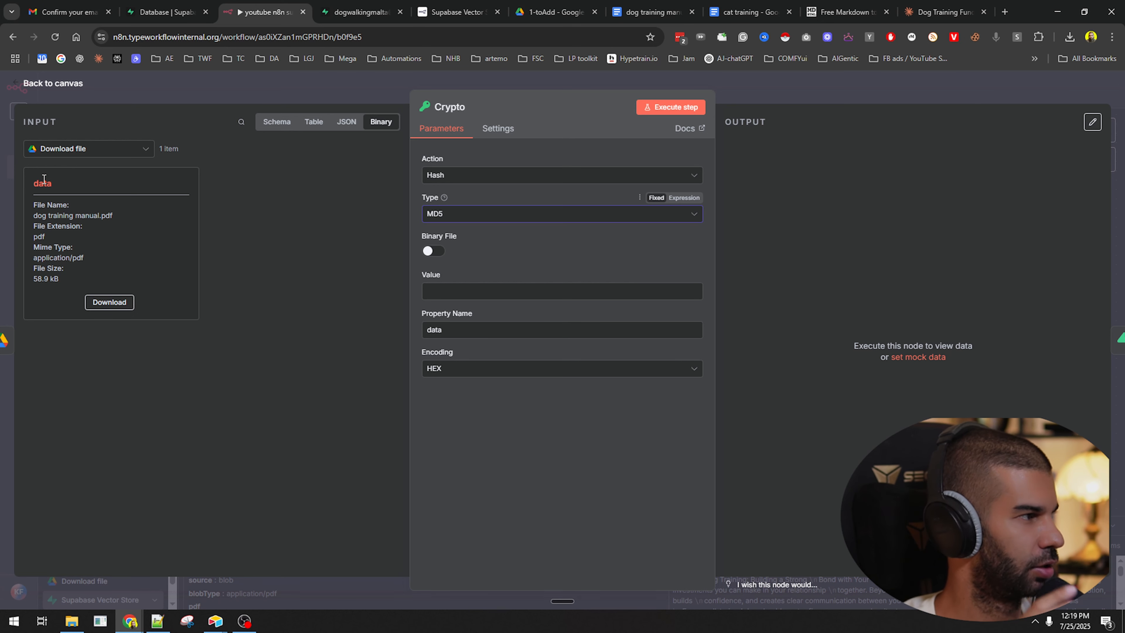
click(433, 251)
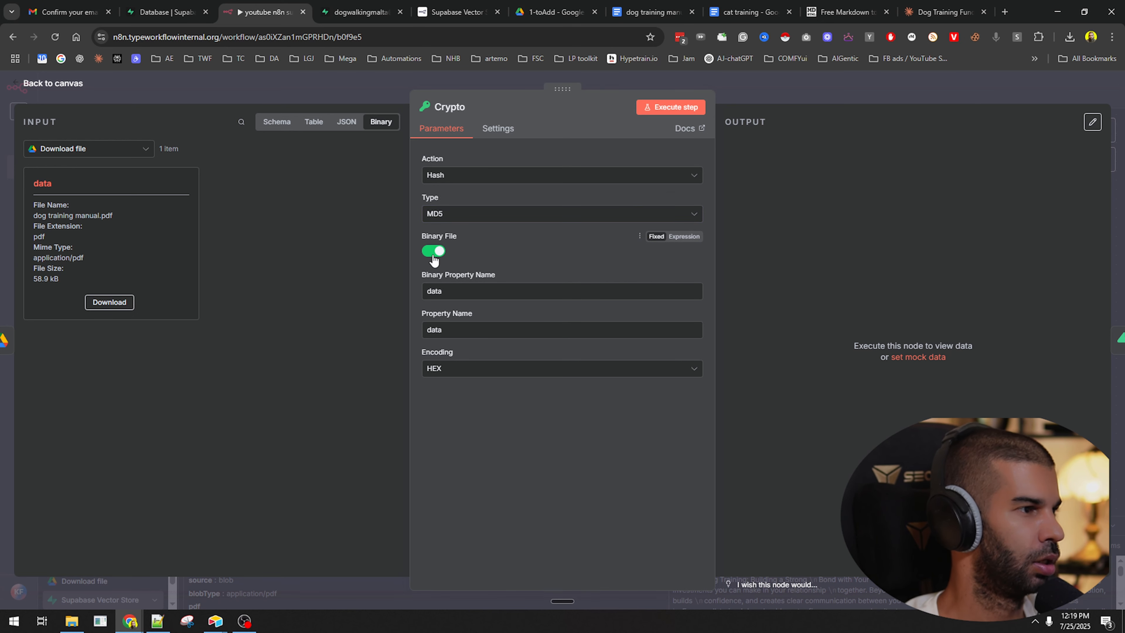
key(Escape)
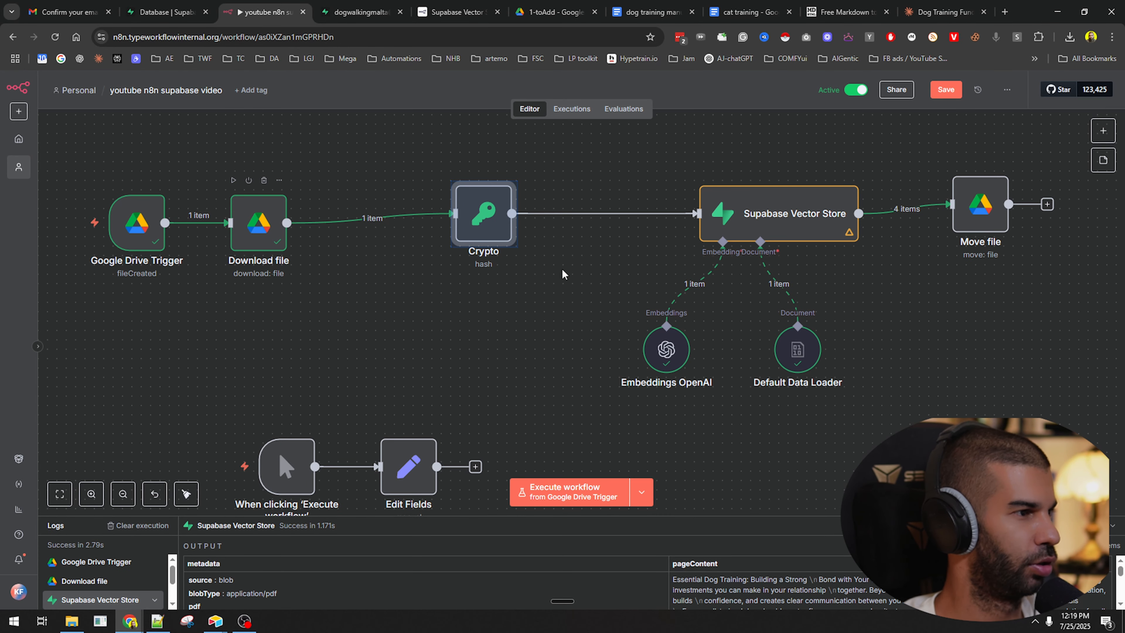
double_click(487, 217)
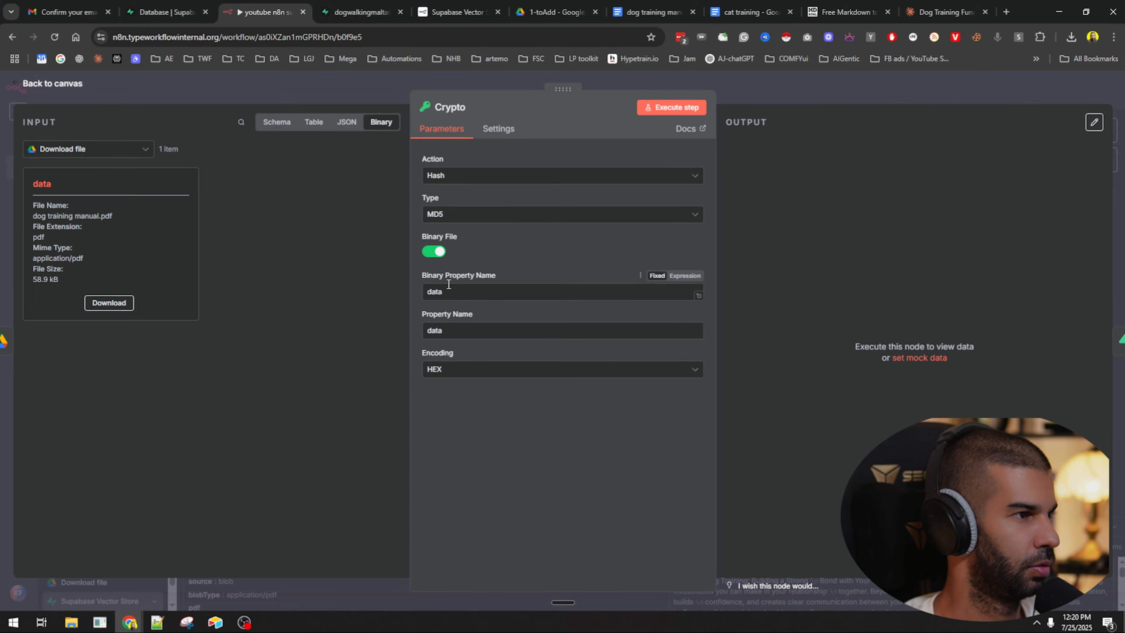
Execute the Crypto node and check its data hash matches md5Checksum 0eab8c1e4e9559a5bdaadba9900875a1.
click(666, 109)
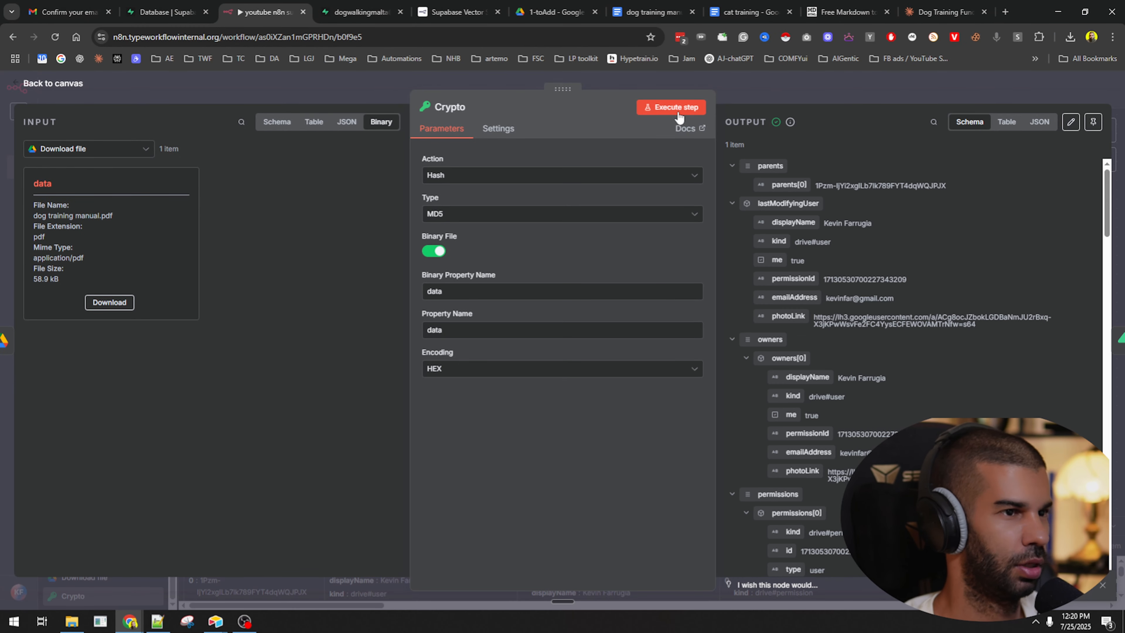
scroll(849, 408, down, 15)
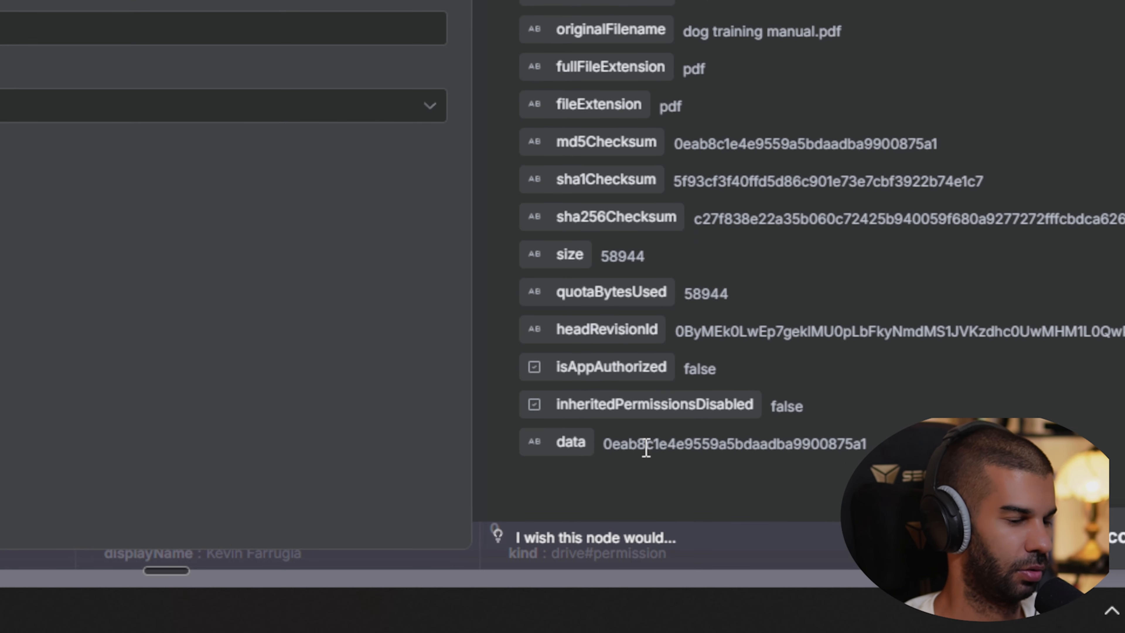
drag(646, 445, 833, 449)
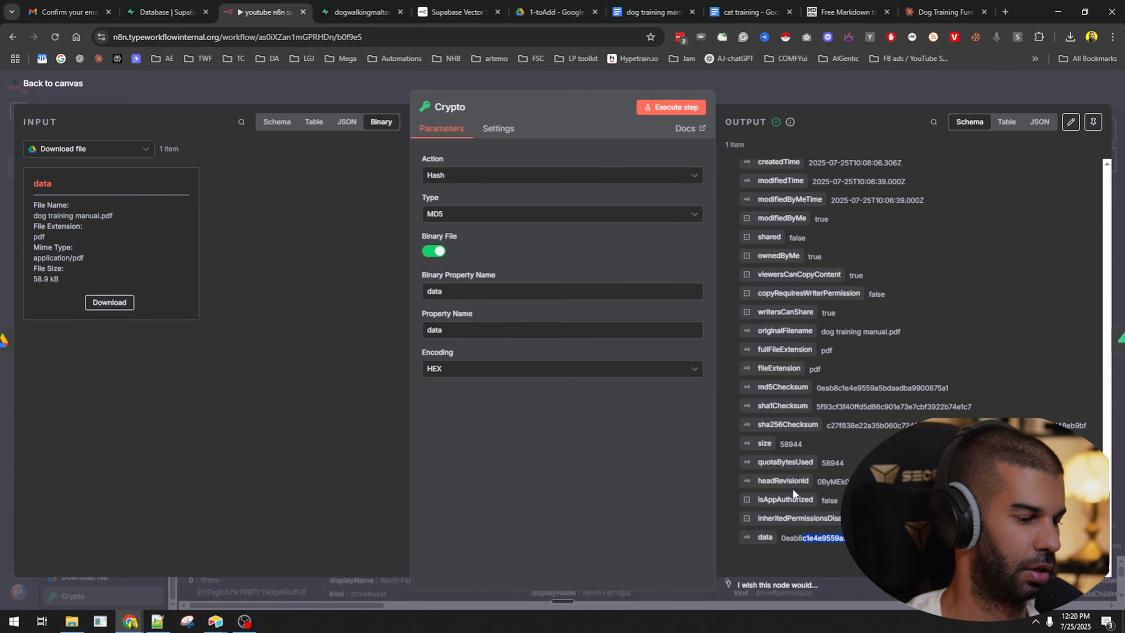
click(861, 105)
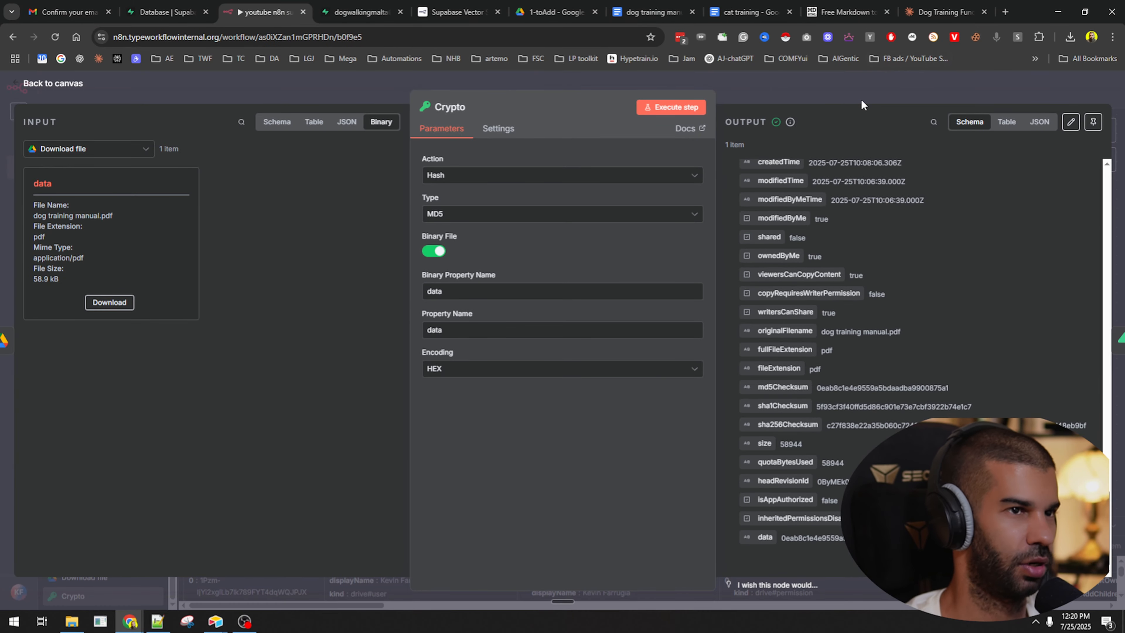
click(862, 105)
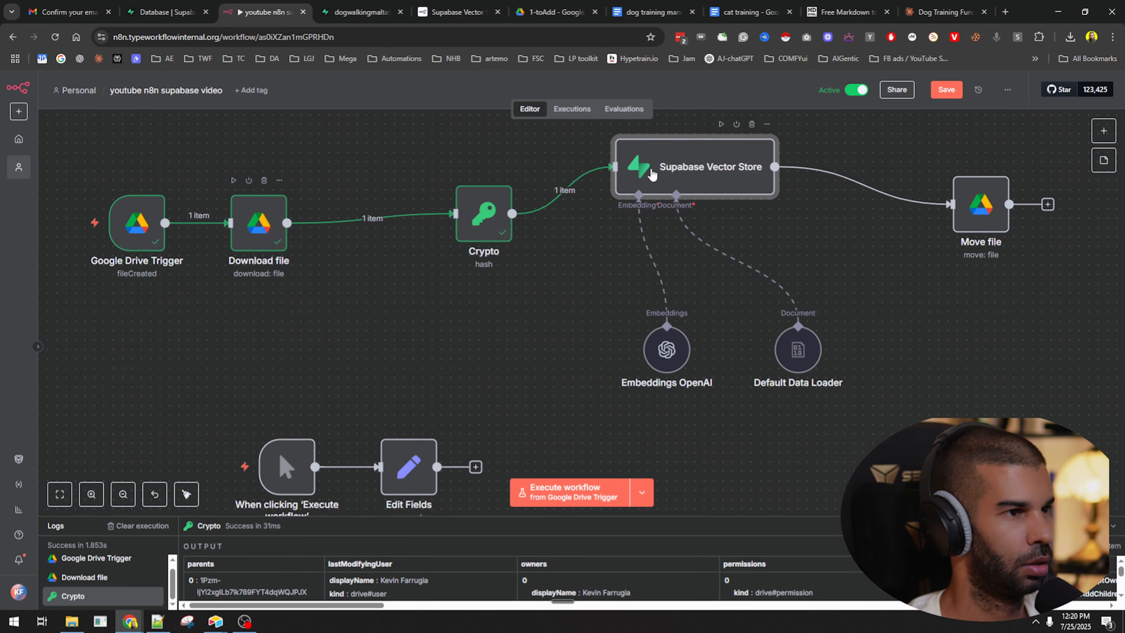
Add a metadata property named 'hash' to the Default Data Loader.
double_click(651, 174)
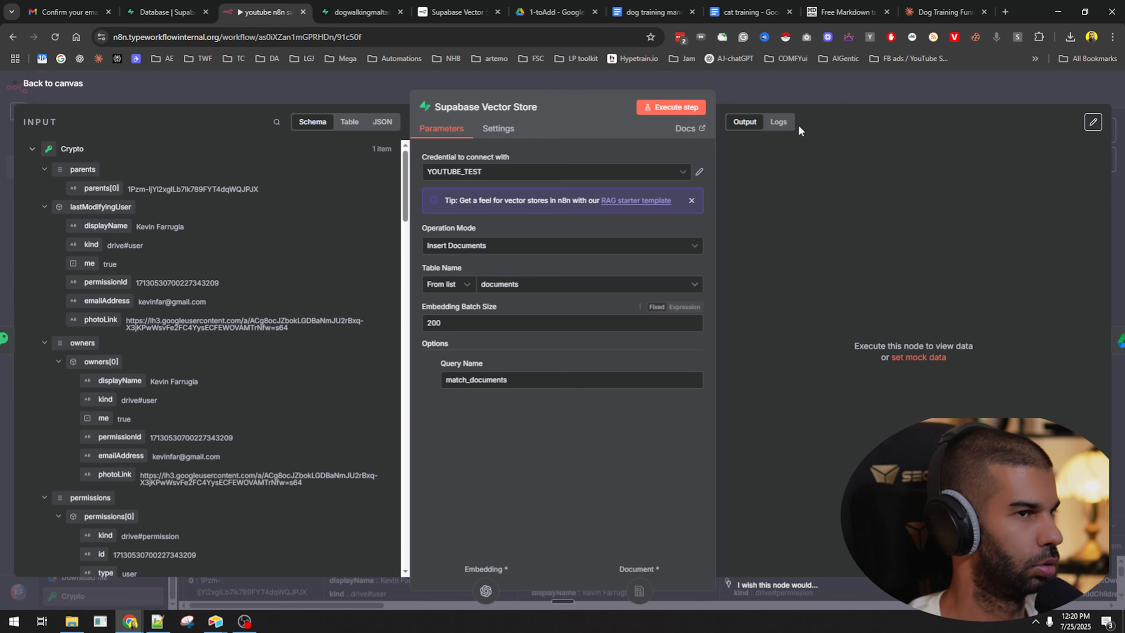
key(Escape)
double_click(795, 348)
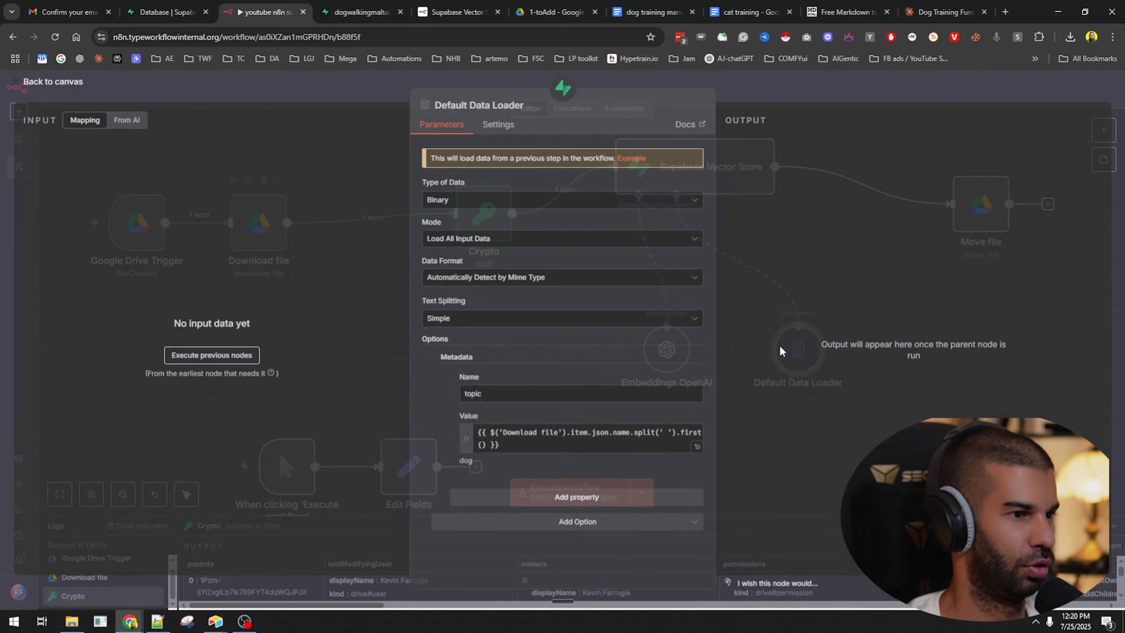
click(571, 497)
scroll(493, 474, down, 2)
click(495, 456)
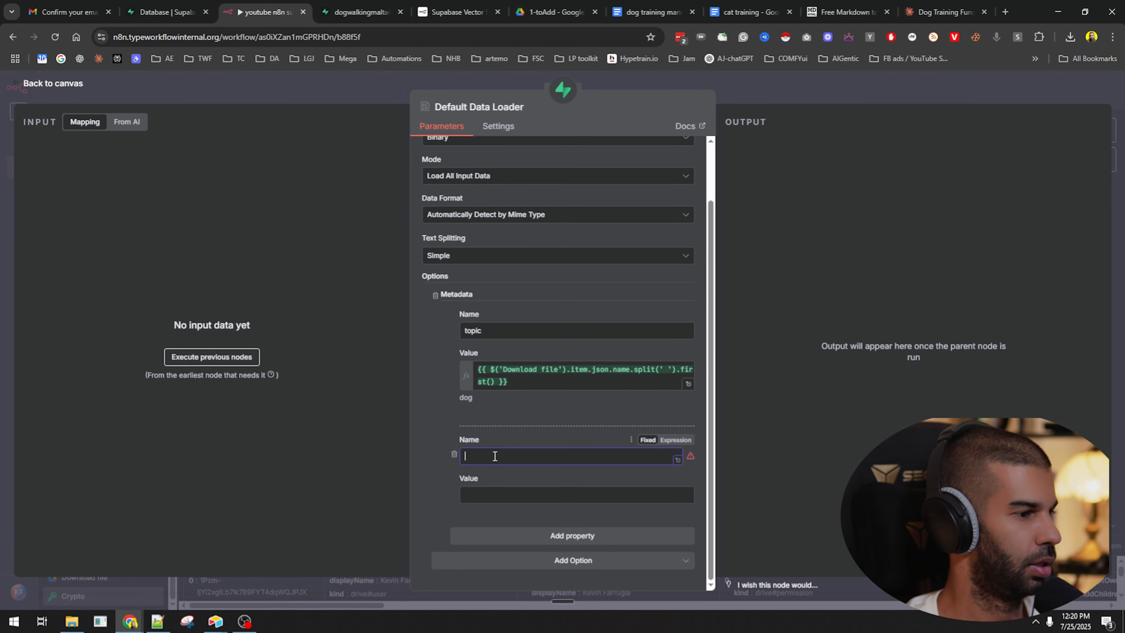
text(hash)
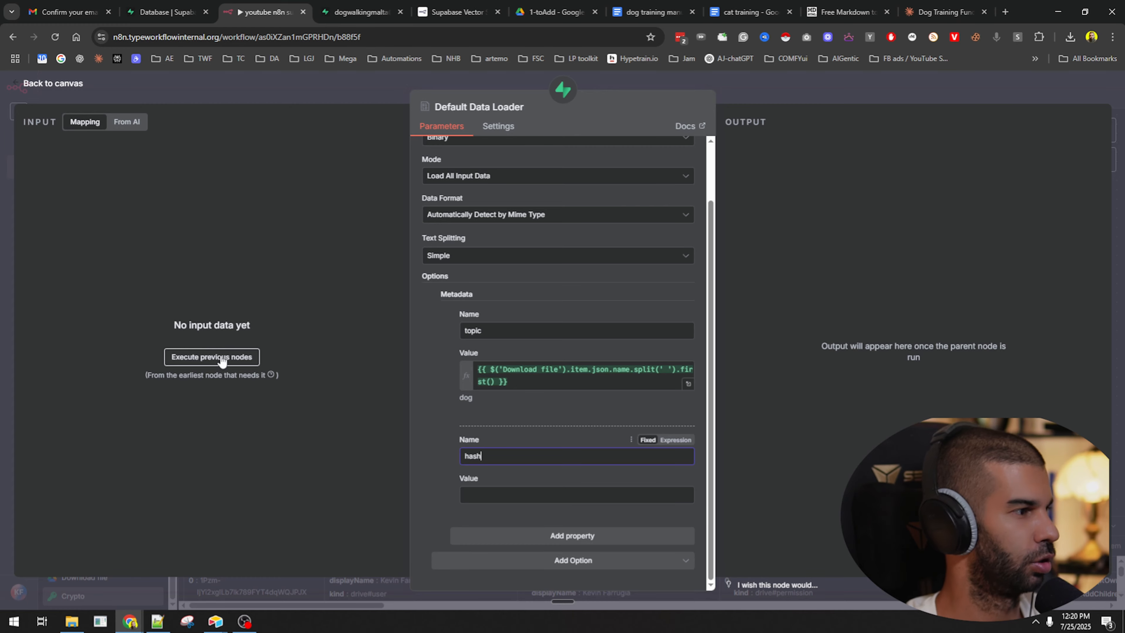
click(828, 93)
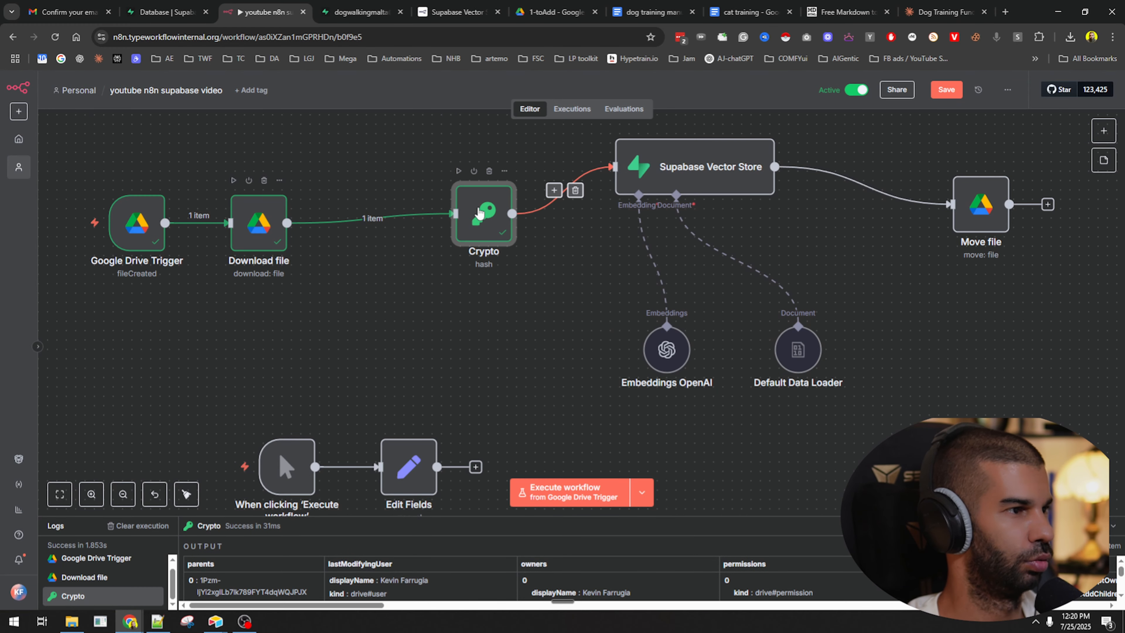
Check the Crypto node's output field name, data.
double_click(484, 214)
scroll(793, 483, down, 10)
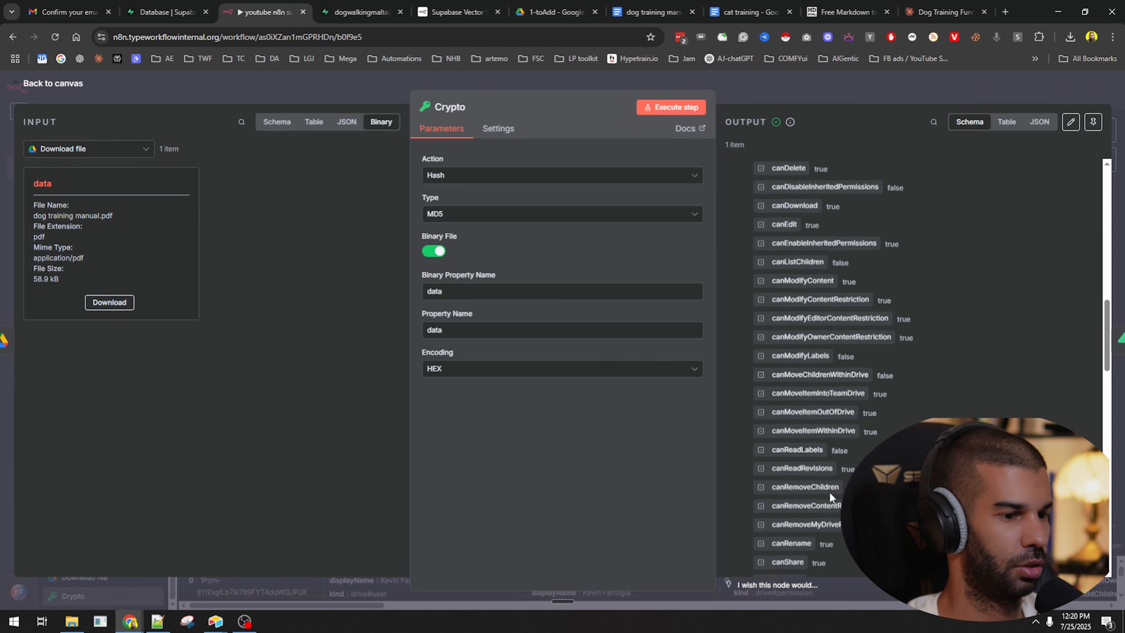
scroll(775, 476, down, 3)
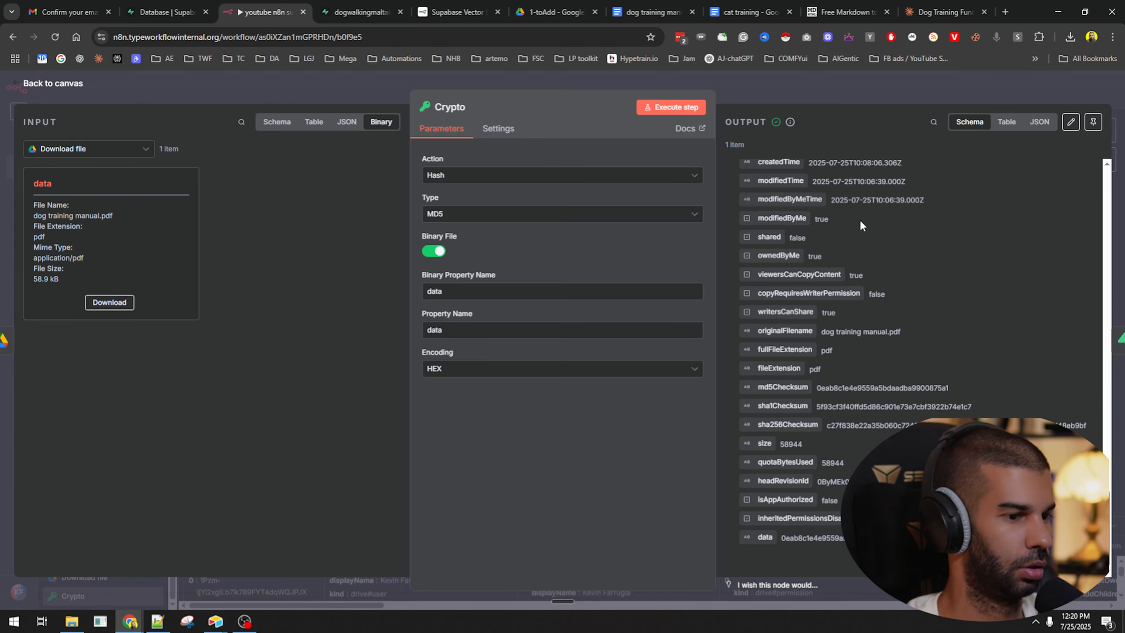
click(784, 80)
Set the hash property's value to {{ $json.data }} and save the workflow.
double_click(798, 351)
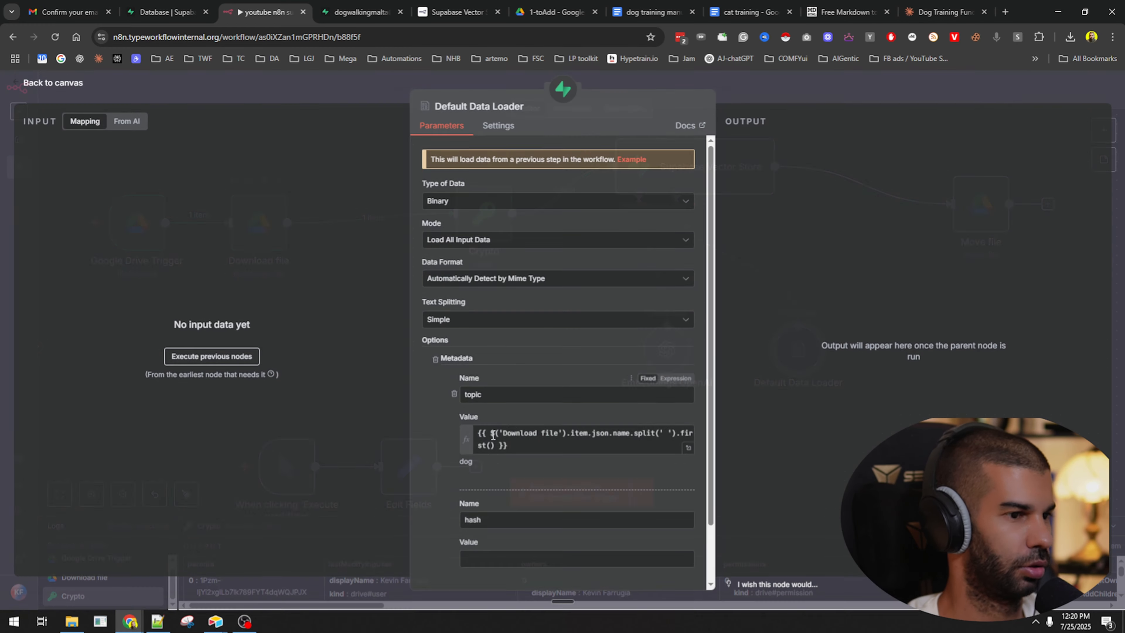
scroll(498, 468, down, 2)
click(497, 493)
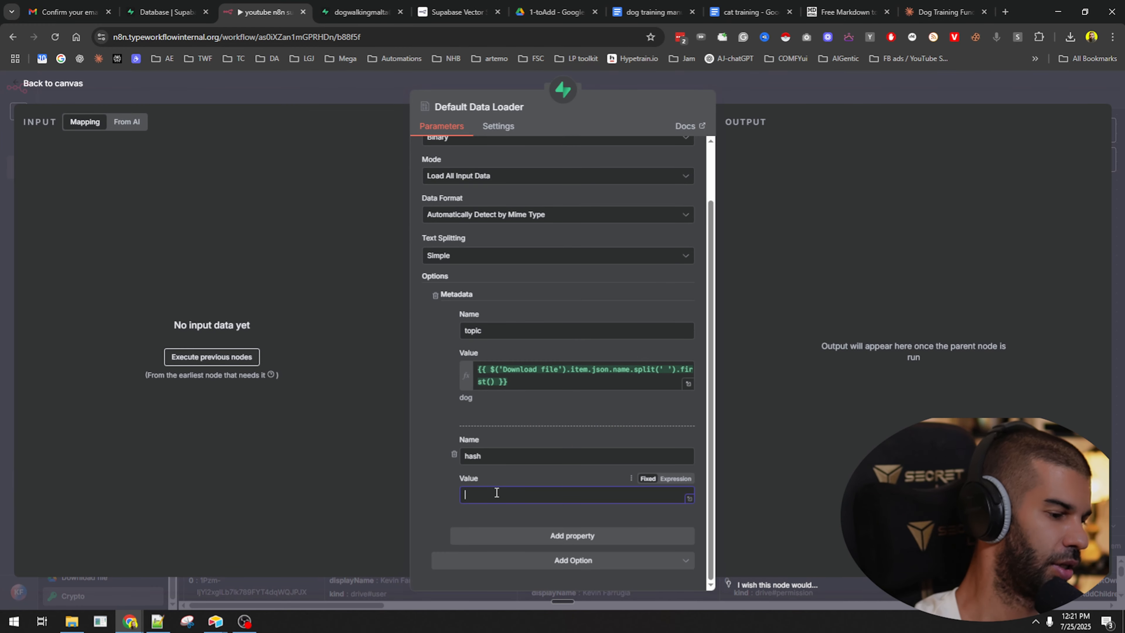
text(=)
text({{$json.data)
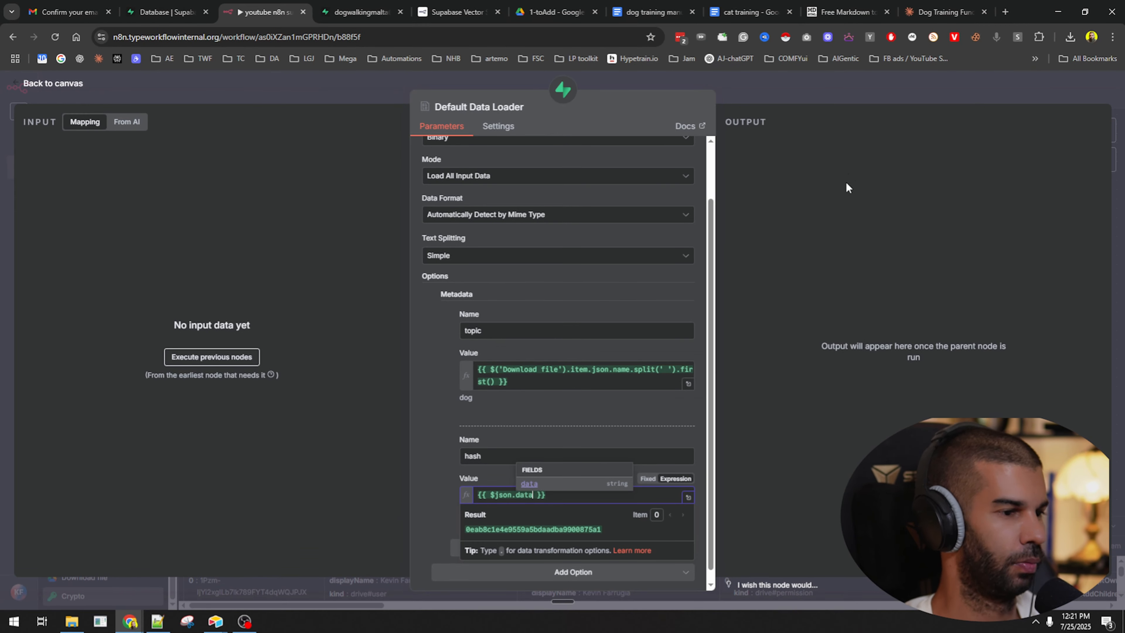
click(817, 84)
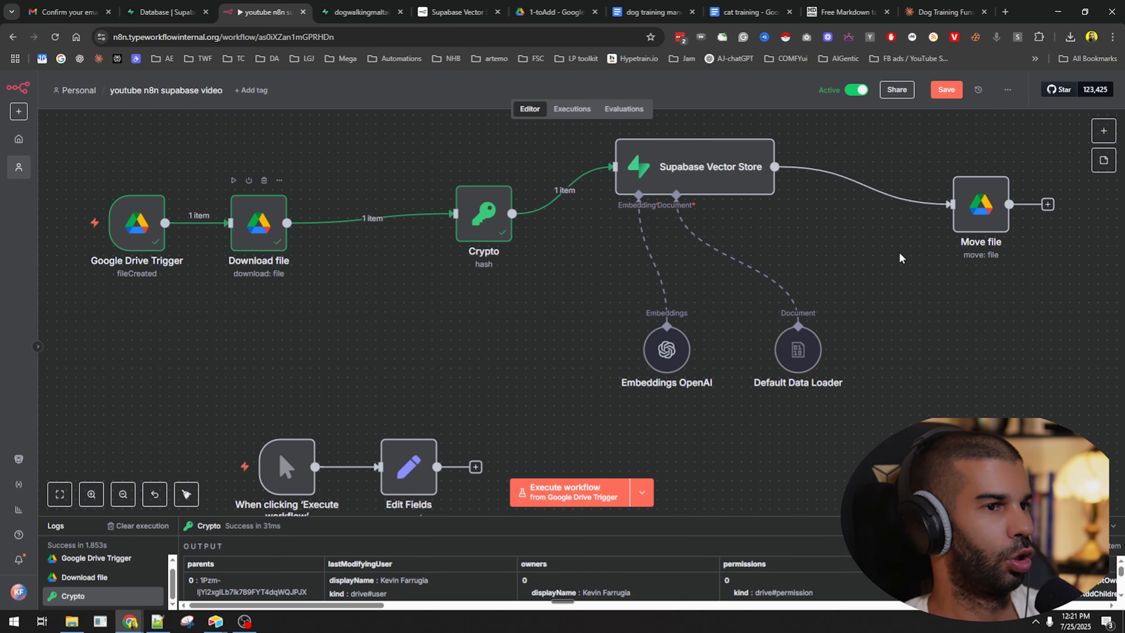
key(ctrl+s)
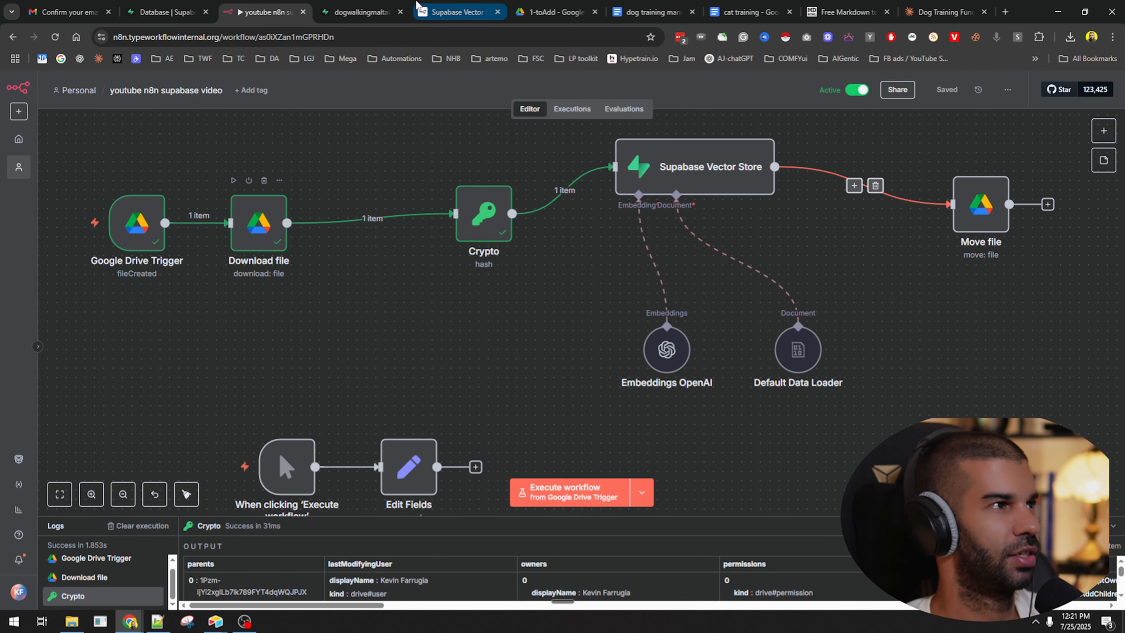
click(361, 12)
Select-all and delete the 9 rows, then the remaining 4 rows (ids 22–25).
click(235, 178)
click(277, 149)
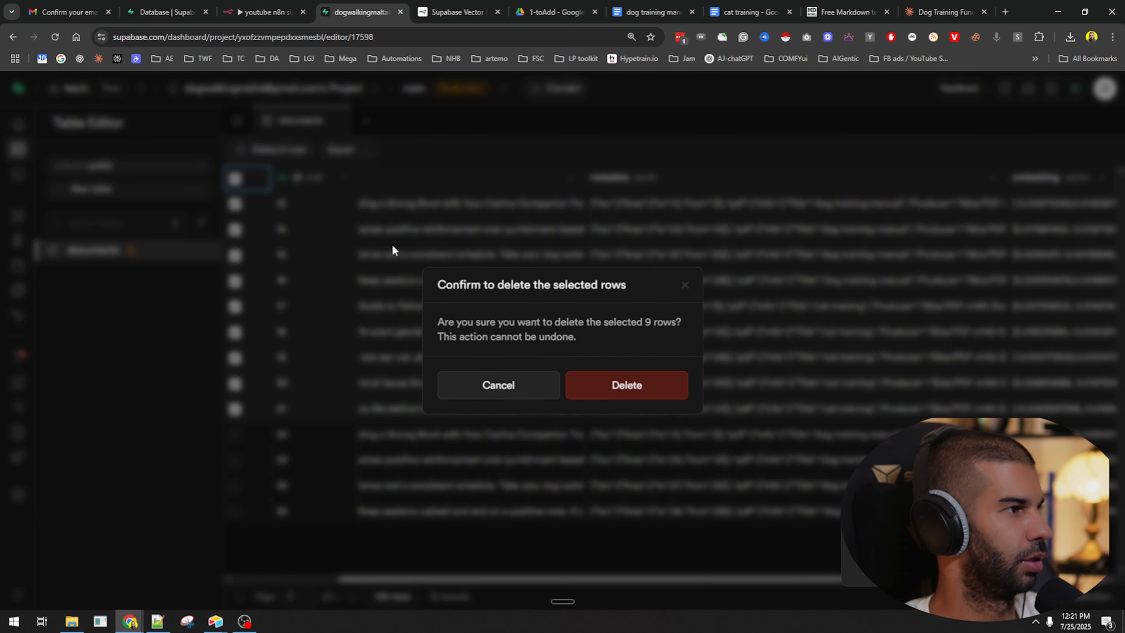
click(583, 392)
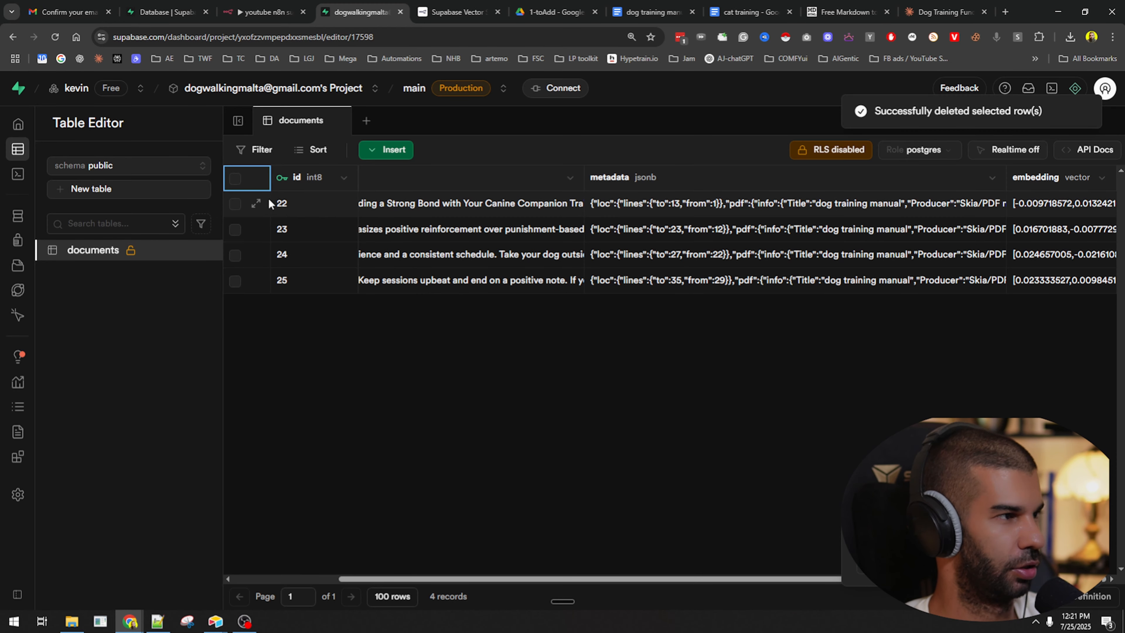
click(234, 179)
click(279, 150)
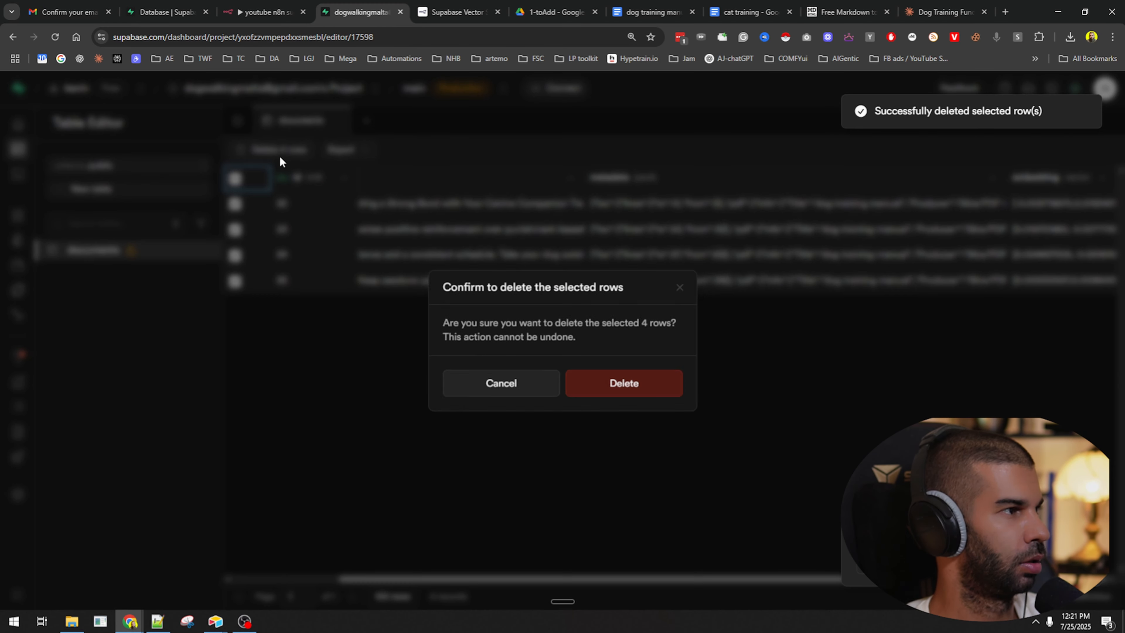
click(612, 394)
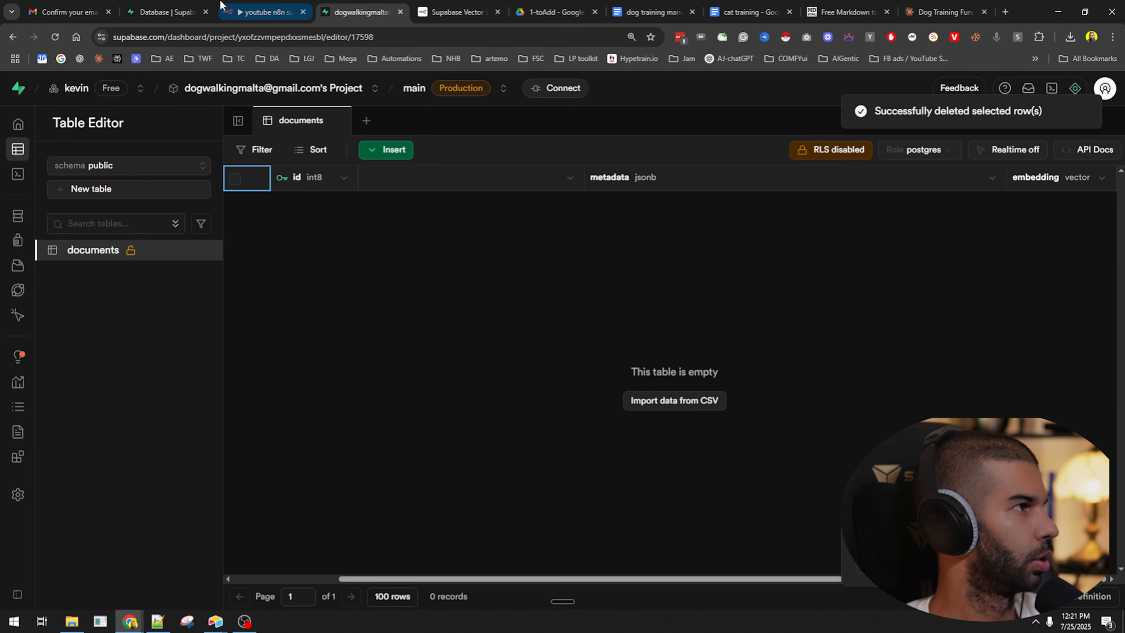
Drag dog training manual.pdf and cat training.pdf from File Explorer into the 1-toAdd Drive folder.
click(554, 12)
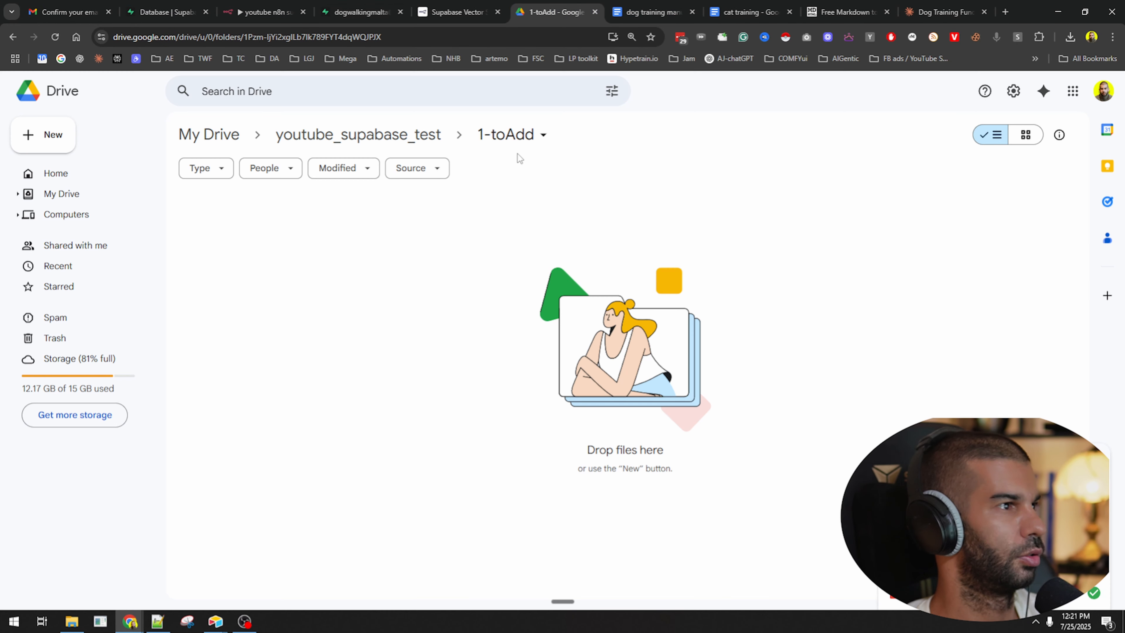
key(alt+Tab)
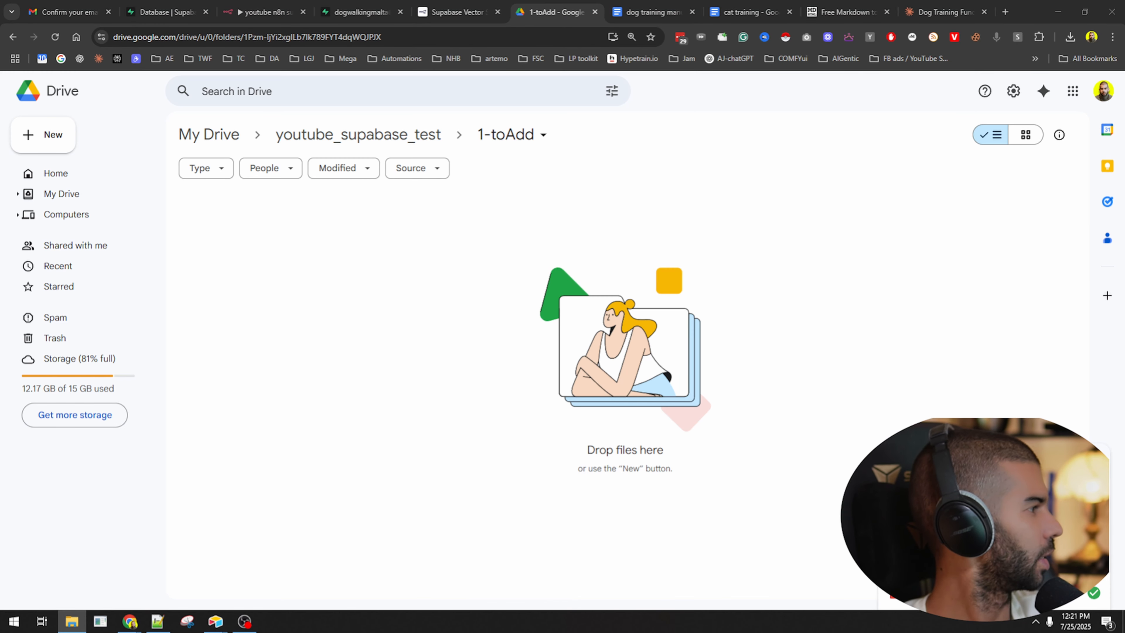
drag(457, 339, 546, 418)
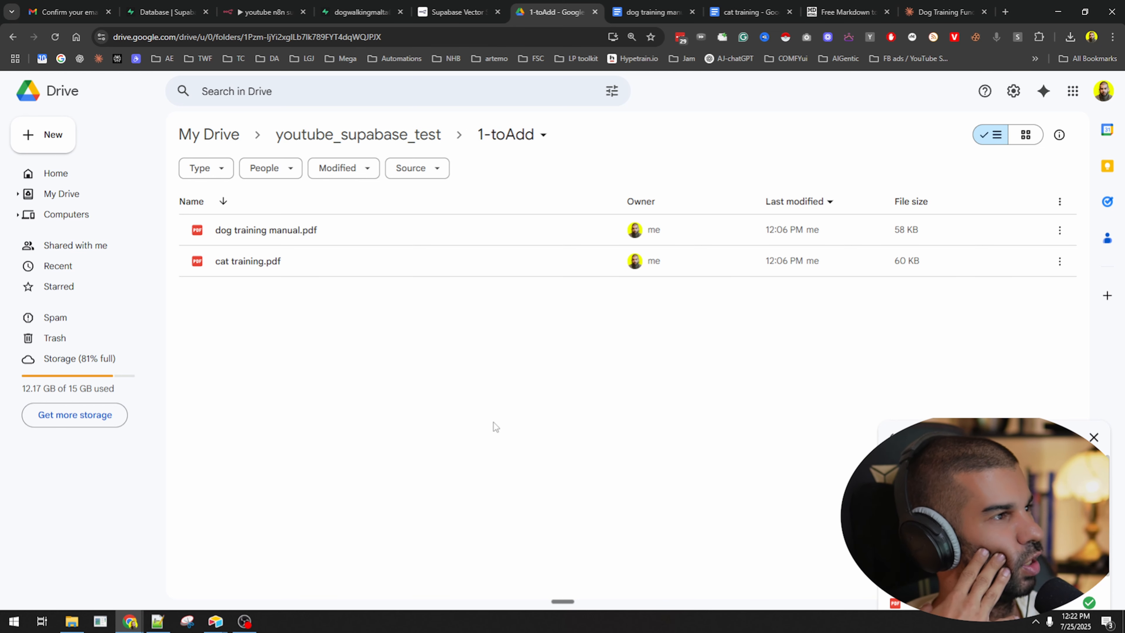
Reread the Part 3 agent description in the notes, then drag Notepad++ off-screen to reveal Drive.
click(157, 621)
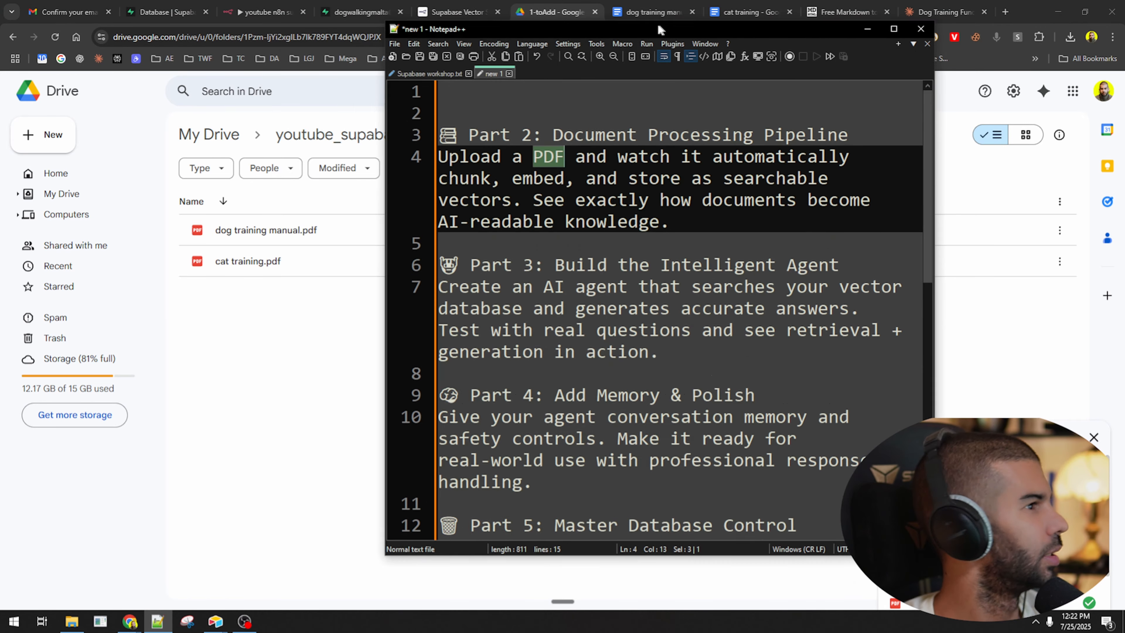
click(404, 193)
drag(401, 259, 606, 341)
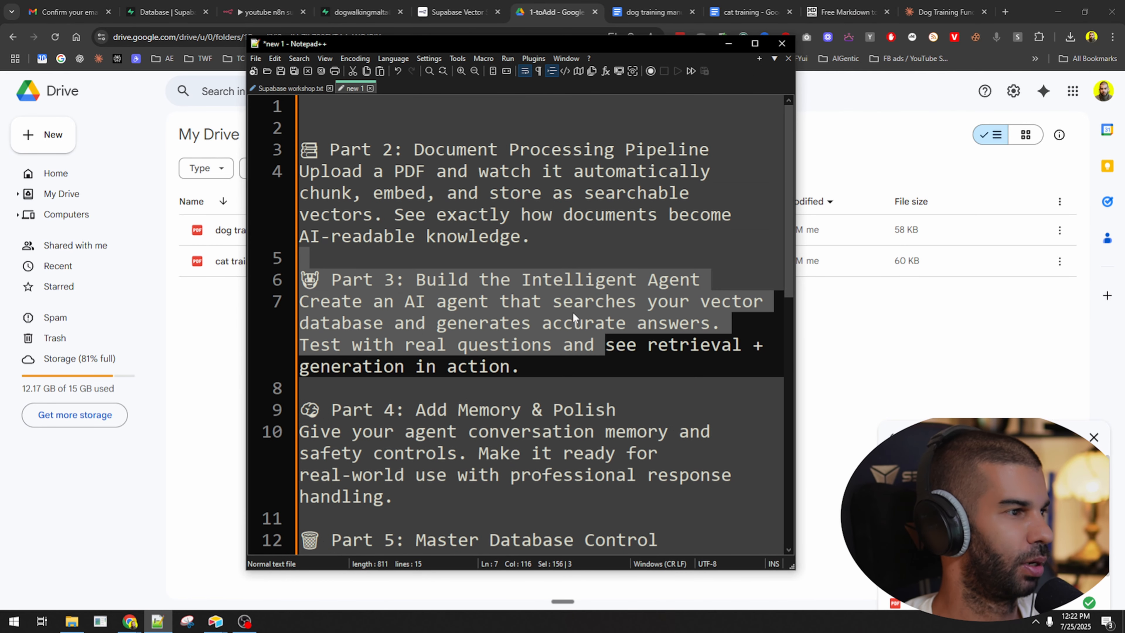
click(541, 299)
drag(374, 302, 565, 341)
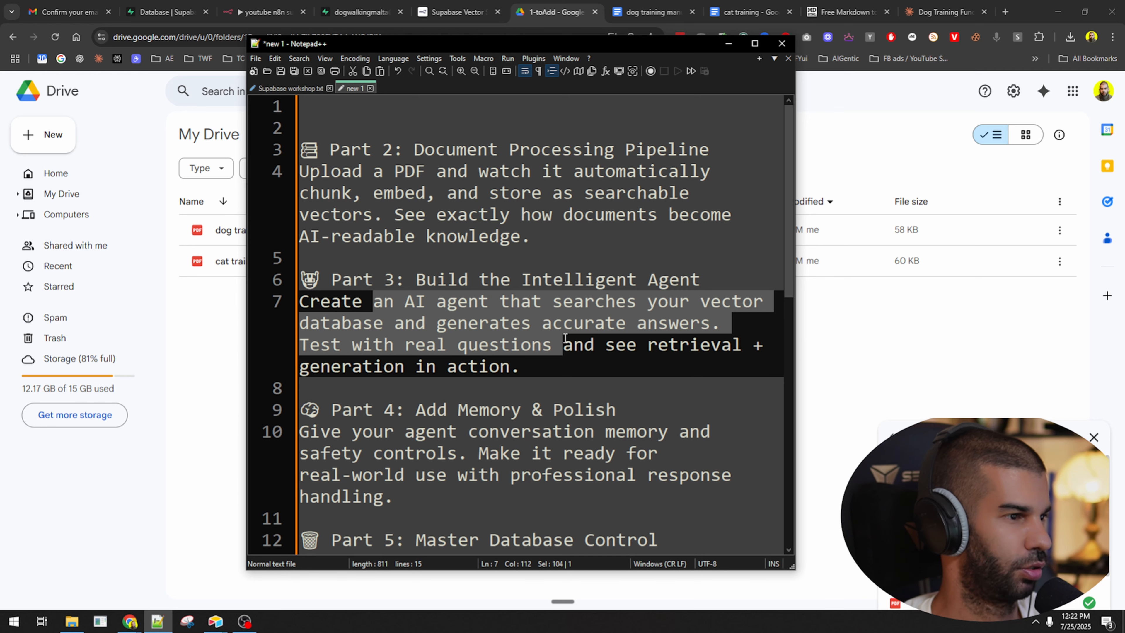
click(689, 323)
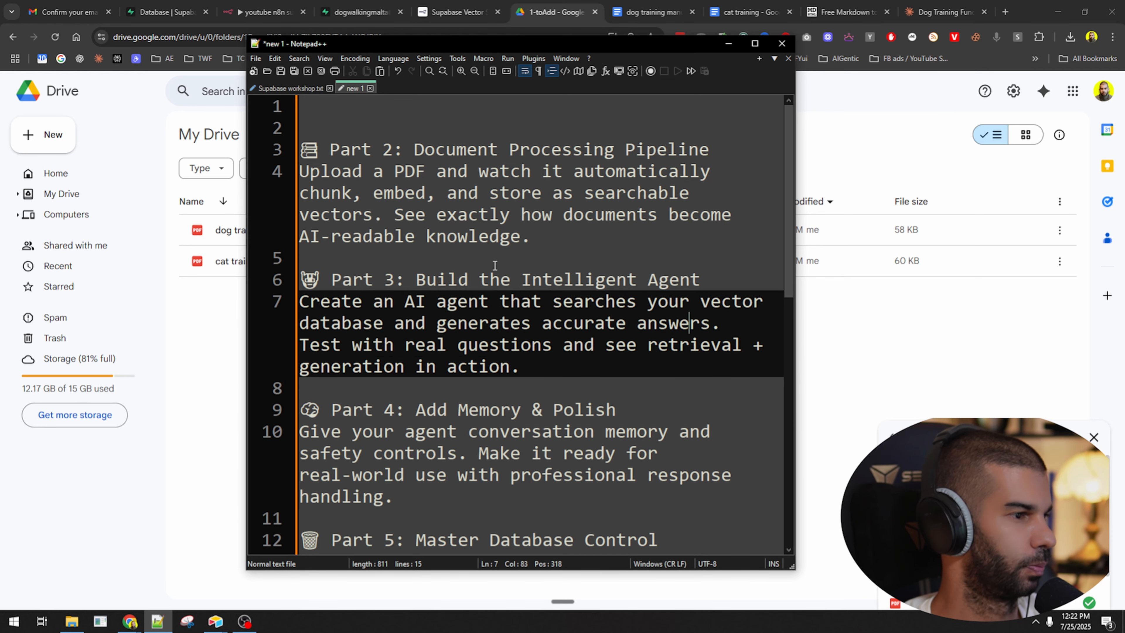
drag(608, 45, 0, 58)
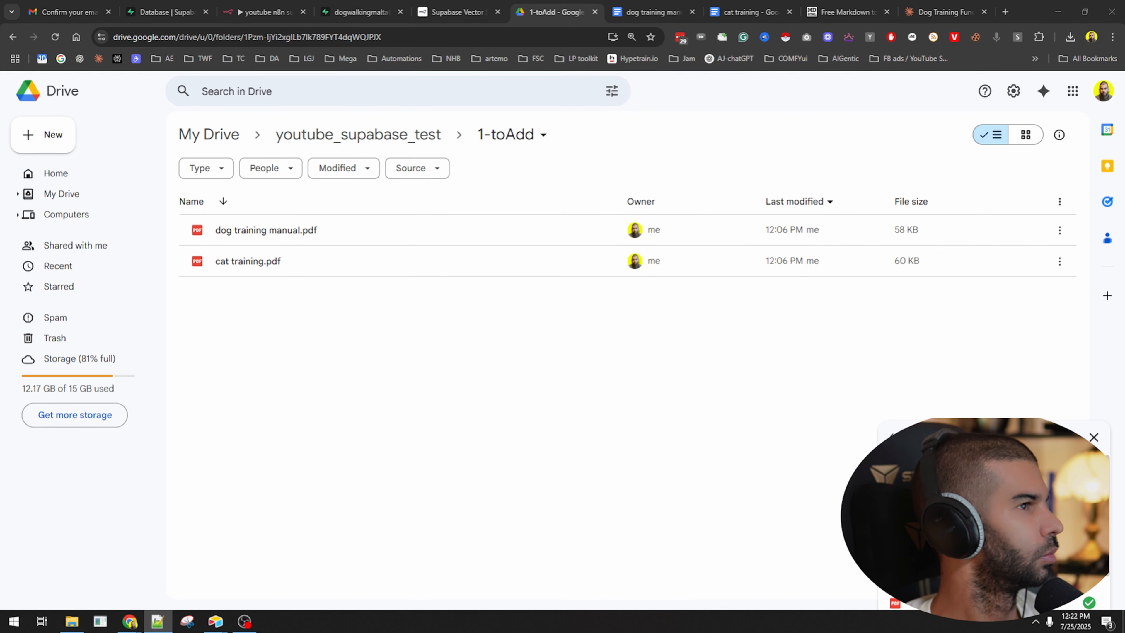
Reload the 1-toAdd Drive folder twice to check its two PDFs.
click(55, 38)
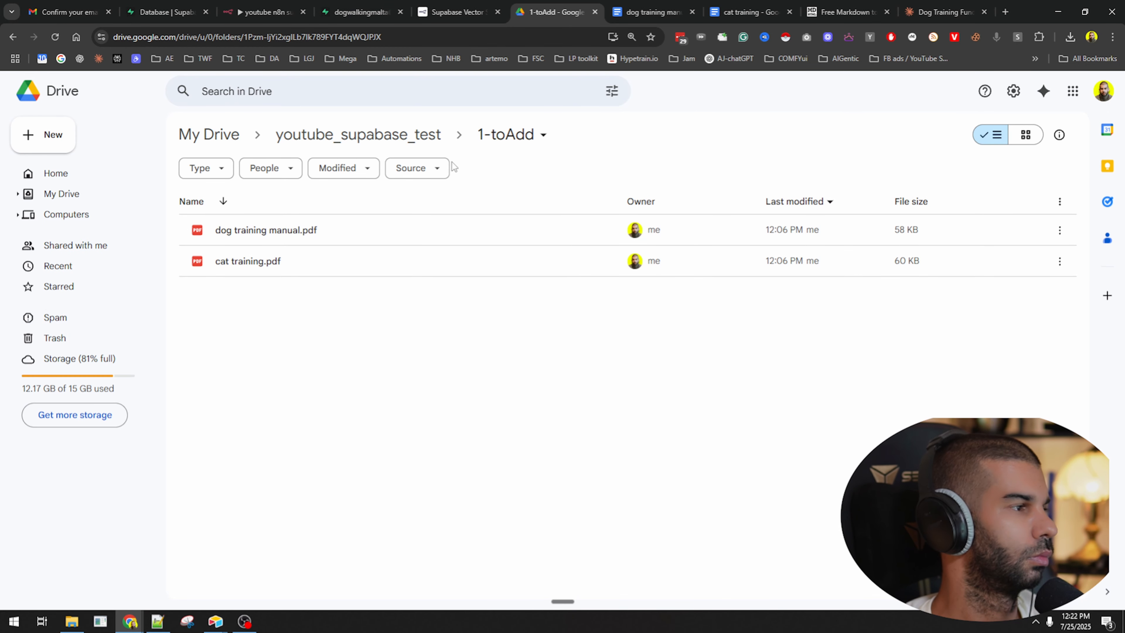
click(261, 12)
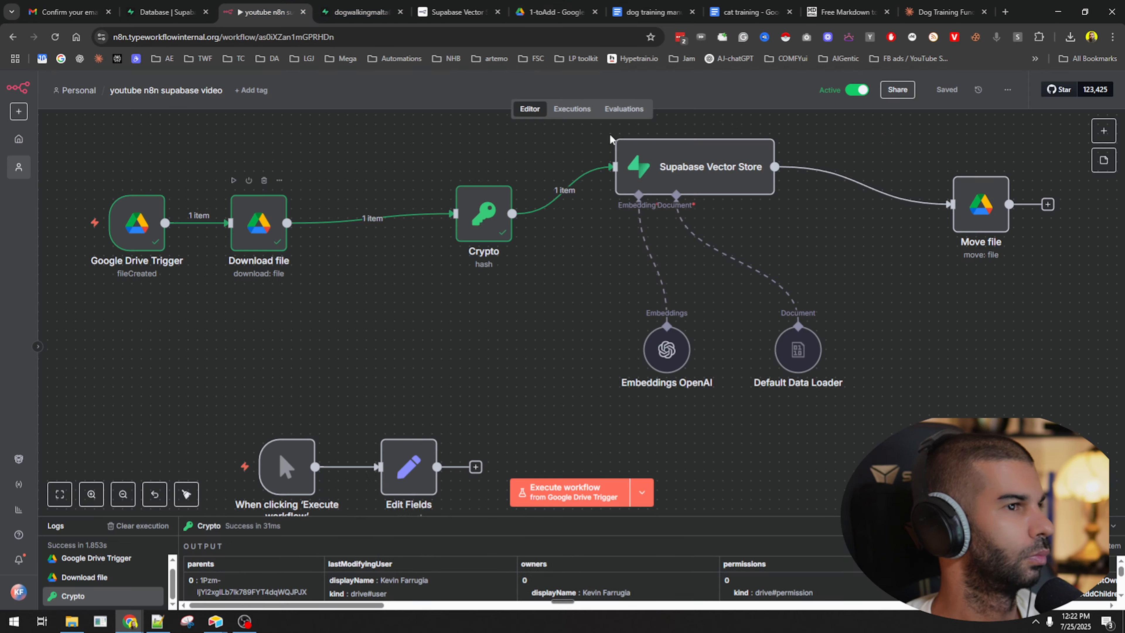
click(554, 12)
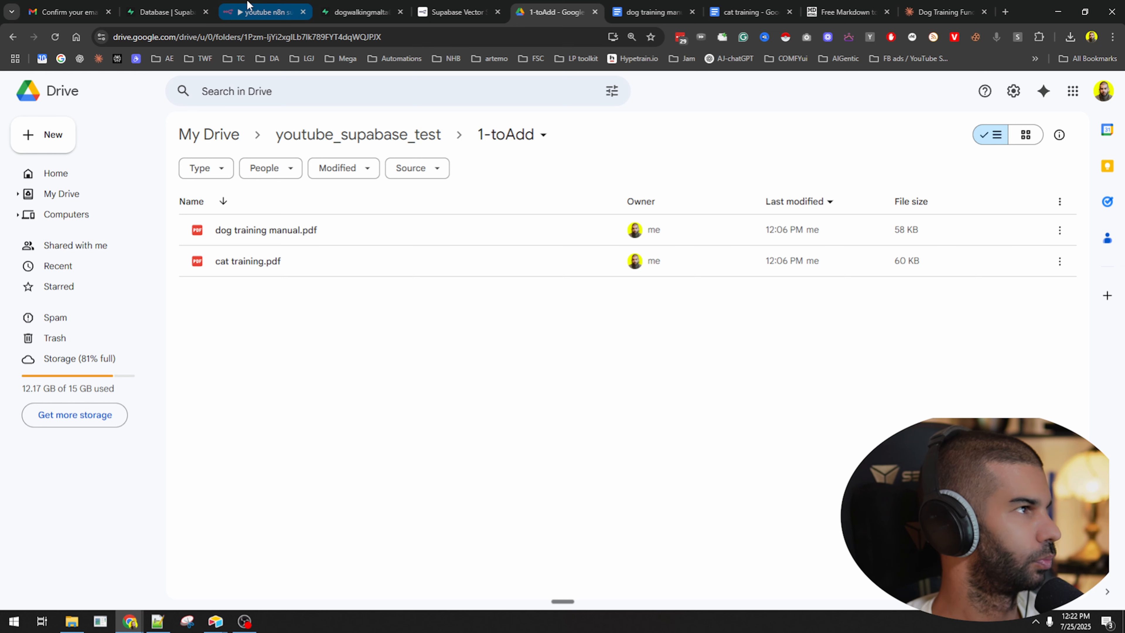
click(55, 37)
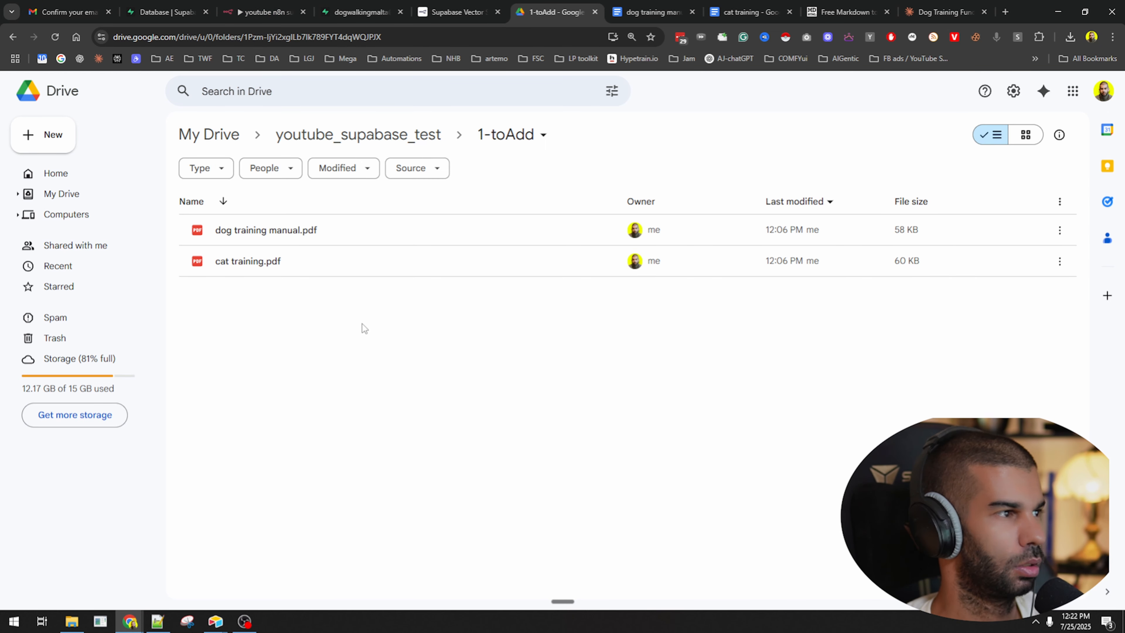
Inspect the Google Drive Trigger node's settings in the n8n workflow.
click(363, 6)
click(265, 12)
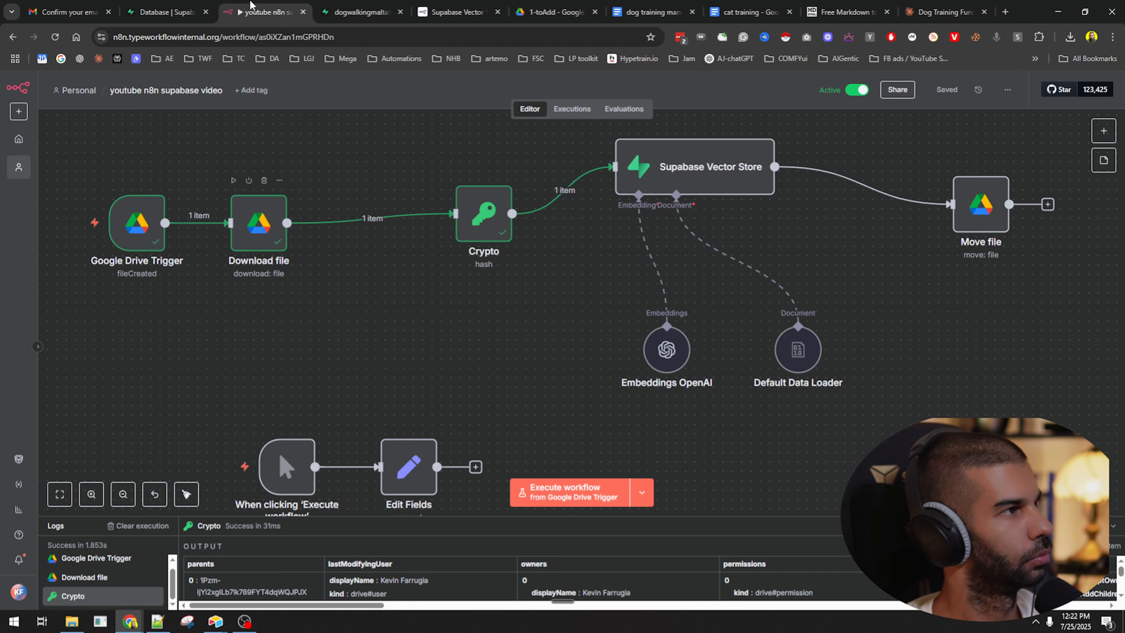
click(135, 229)
double_click(135, 229)
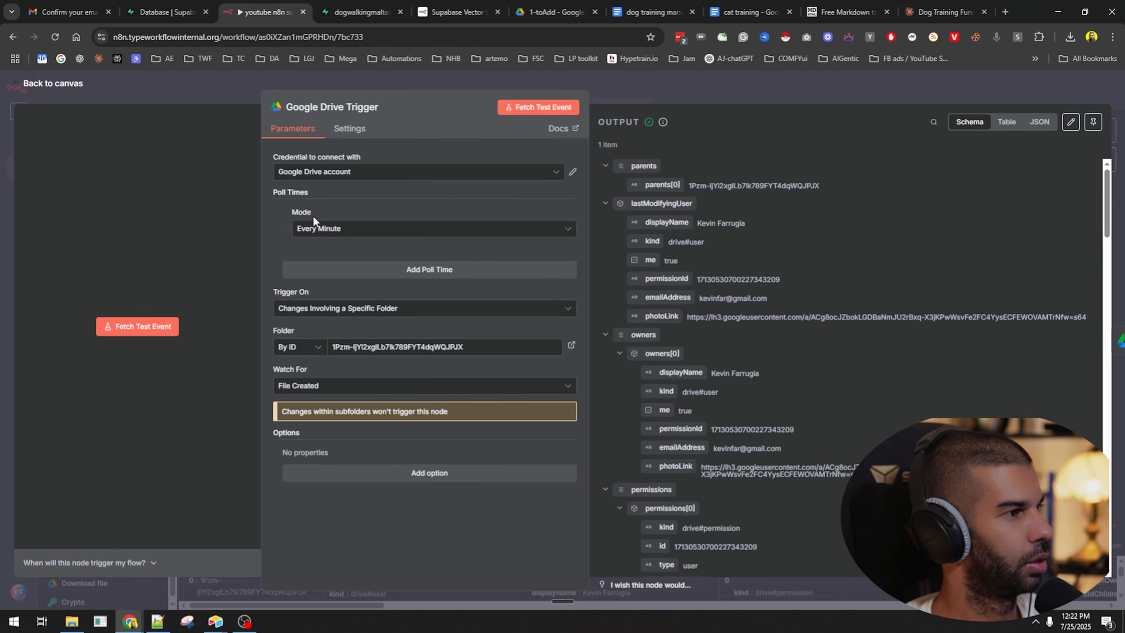
click(697, 88)
Reload the Drive folder once more, then show the n8n workflow's Executions list.
click(556, 12)
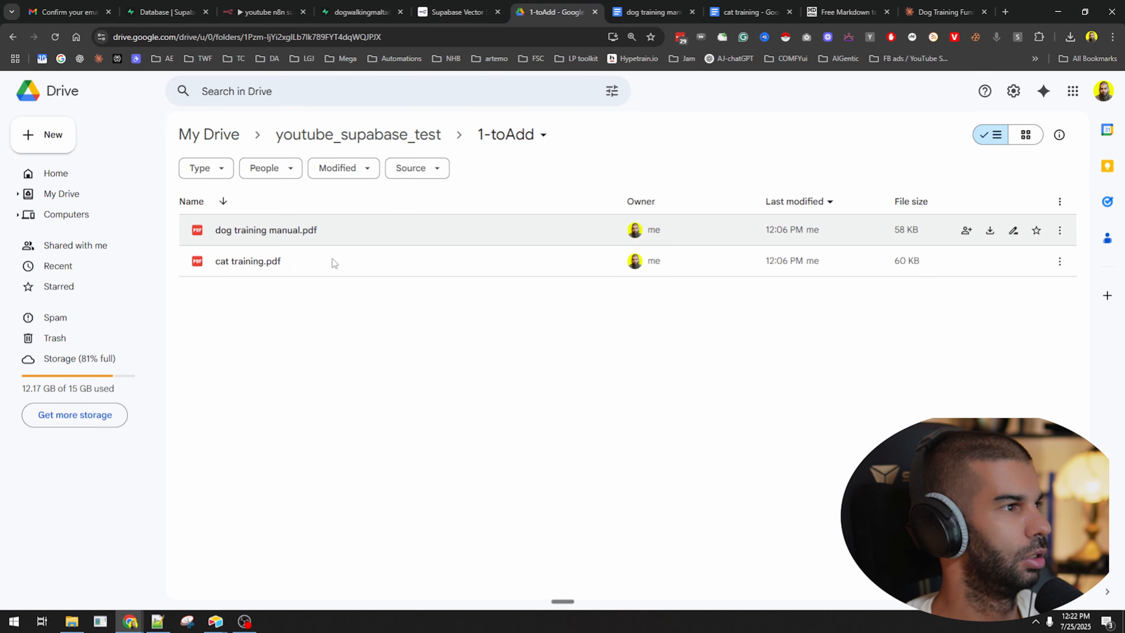
click(54, 37)
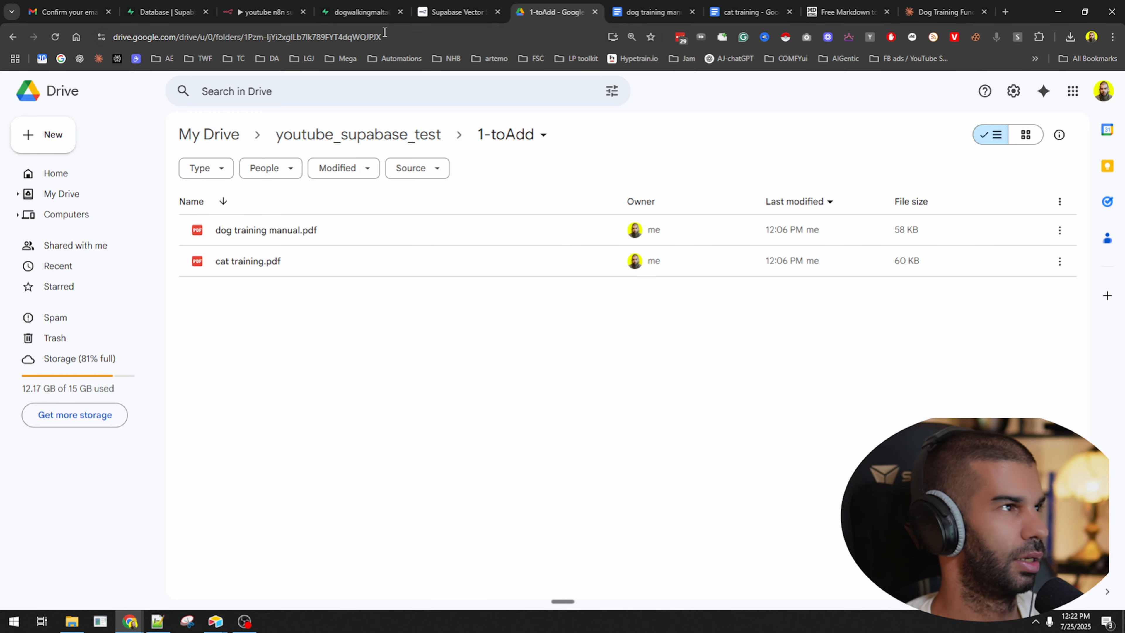
click(264, 12)
click(573, 110)
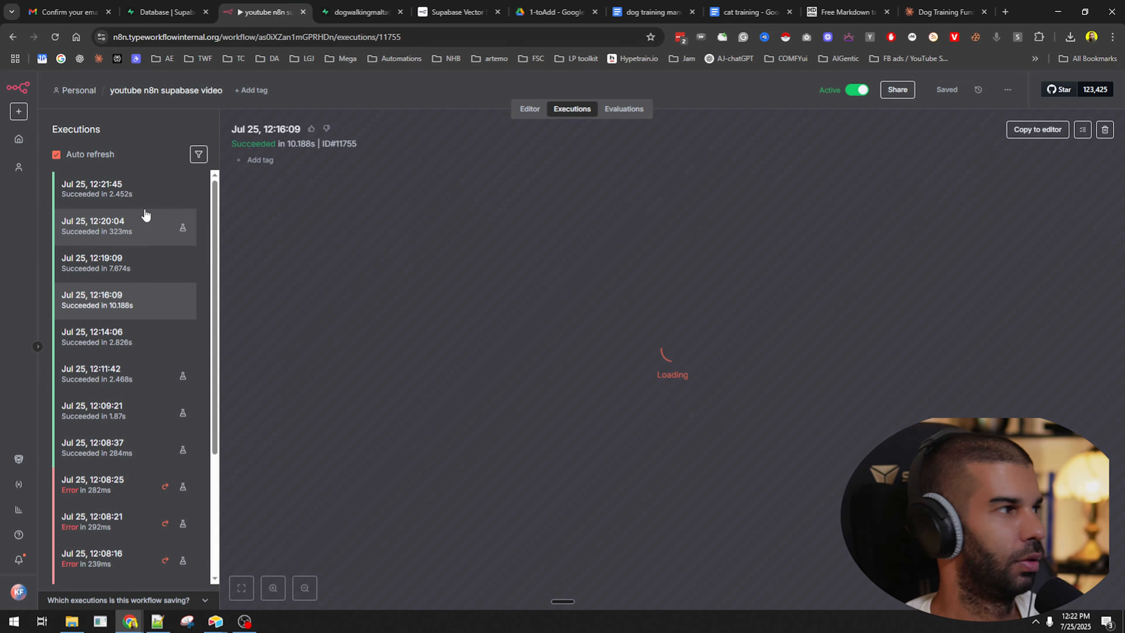
Open the Jul 25 12:21:45 execution, then reload the 1-toAdd Drive folder.
click(116, 195)
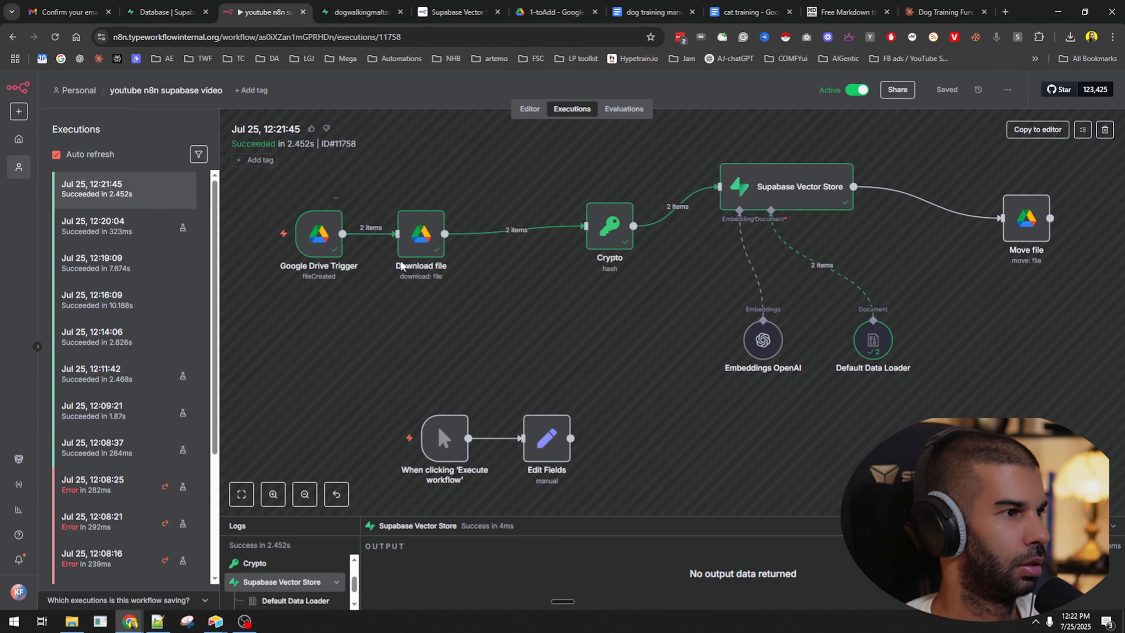
click(554, 12)
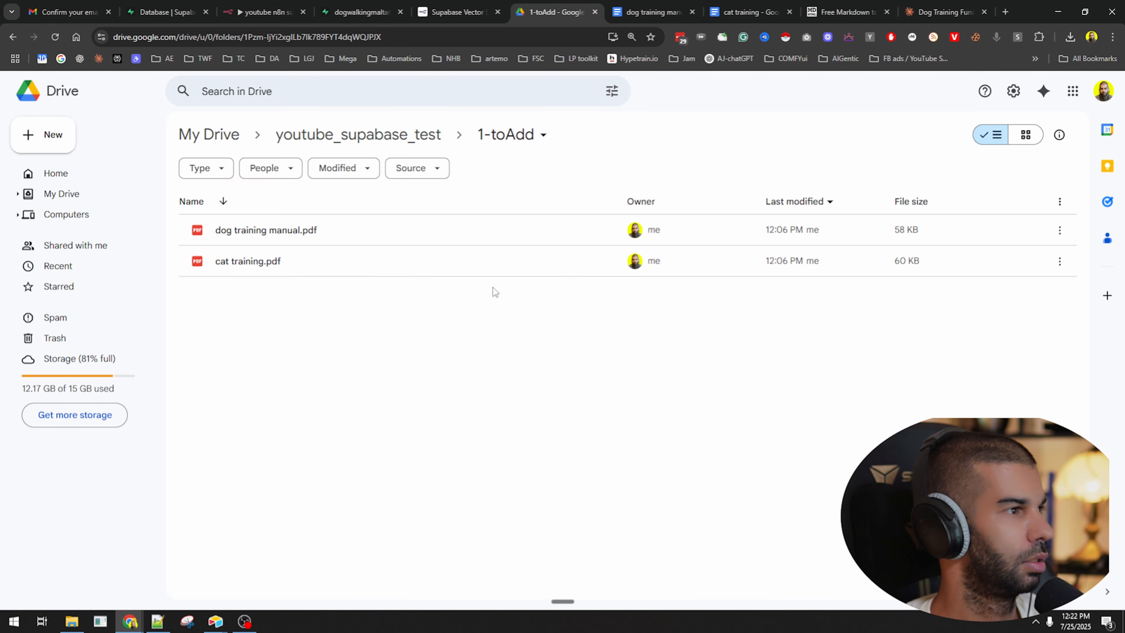
click(54, 37)
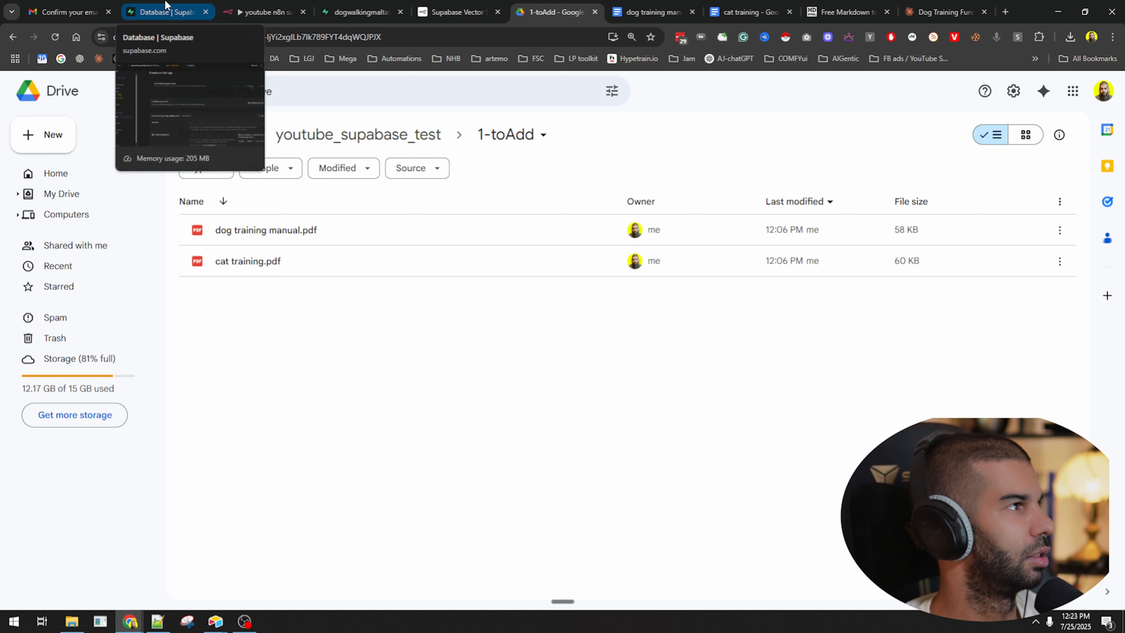
Verify Supabase's documents table shows 0 records, then return to n8n's 12:21:45 execution.
click(181, 4)
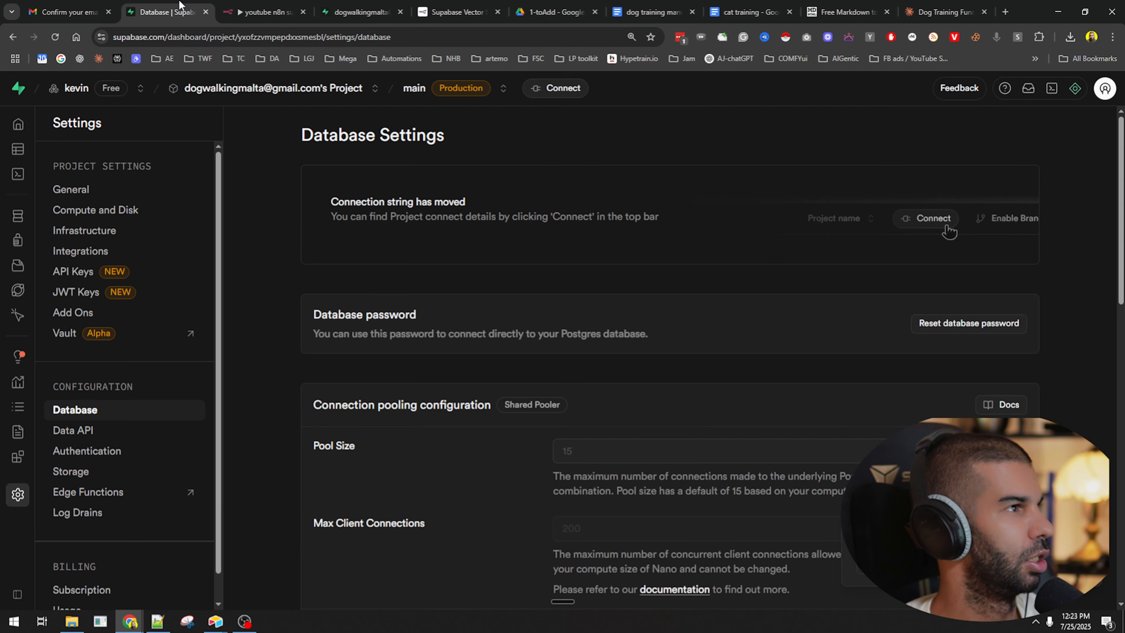
click(335, 4)
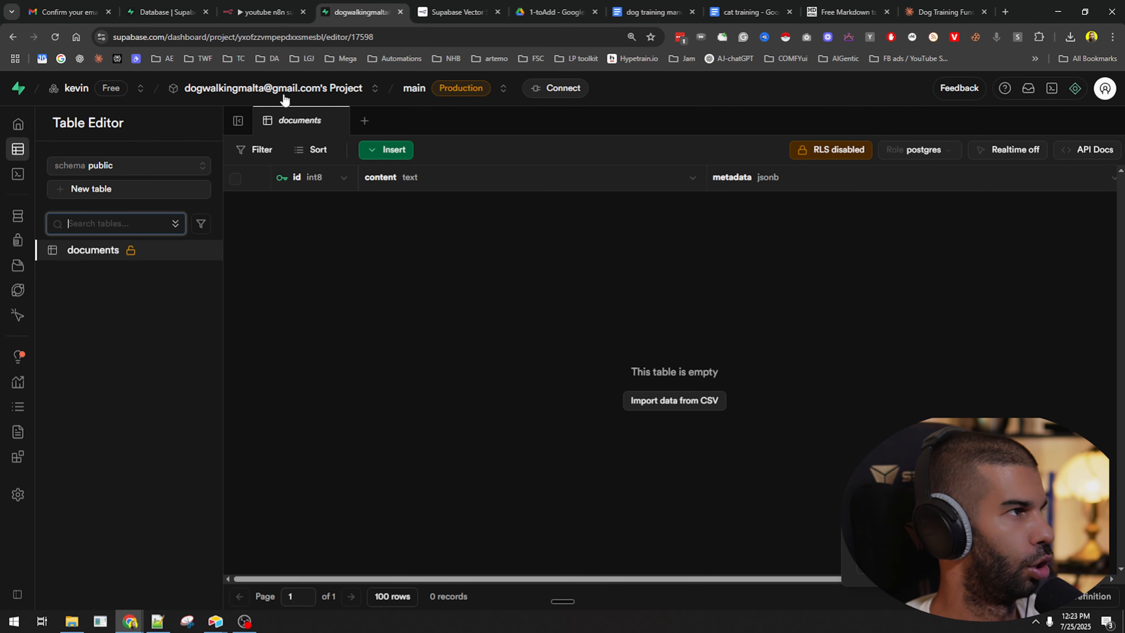
click(280, 9)
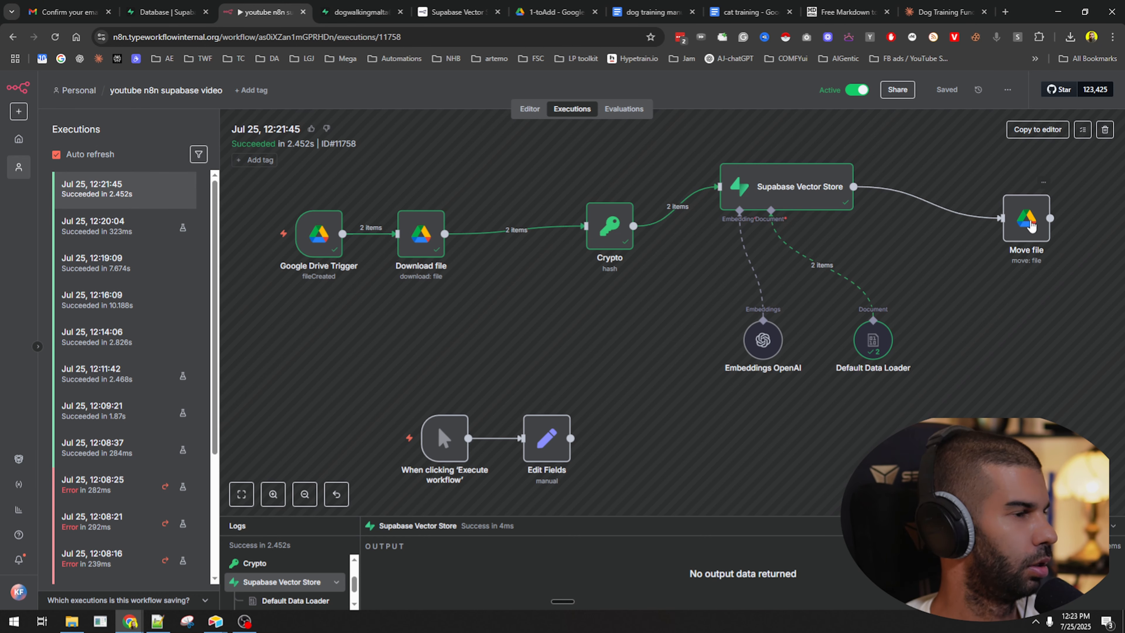
Back in the editor, review the Default Data Loader's topic and hash metadata and the Embeddings OpenAI settings.
click(530, 109)
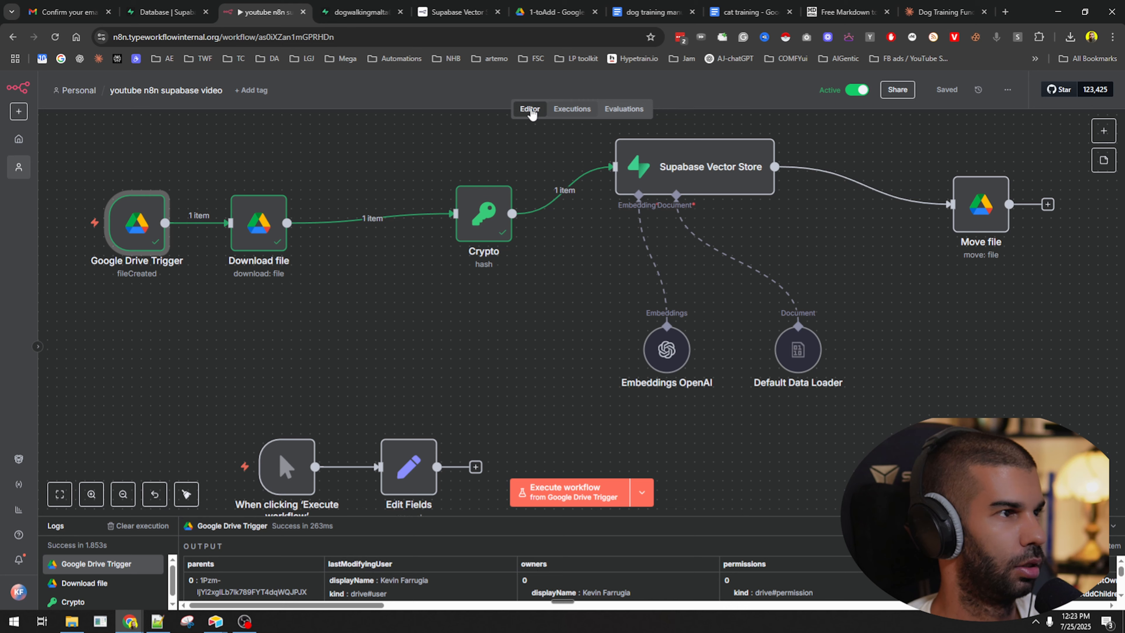
double_click(793, 352)
scroll(534, 331, down, 3)
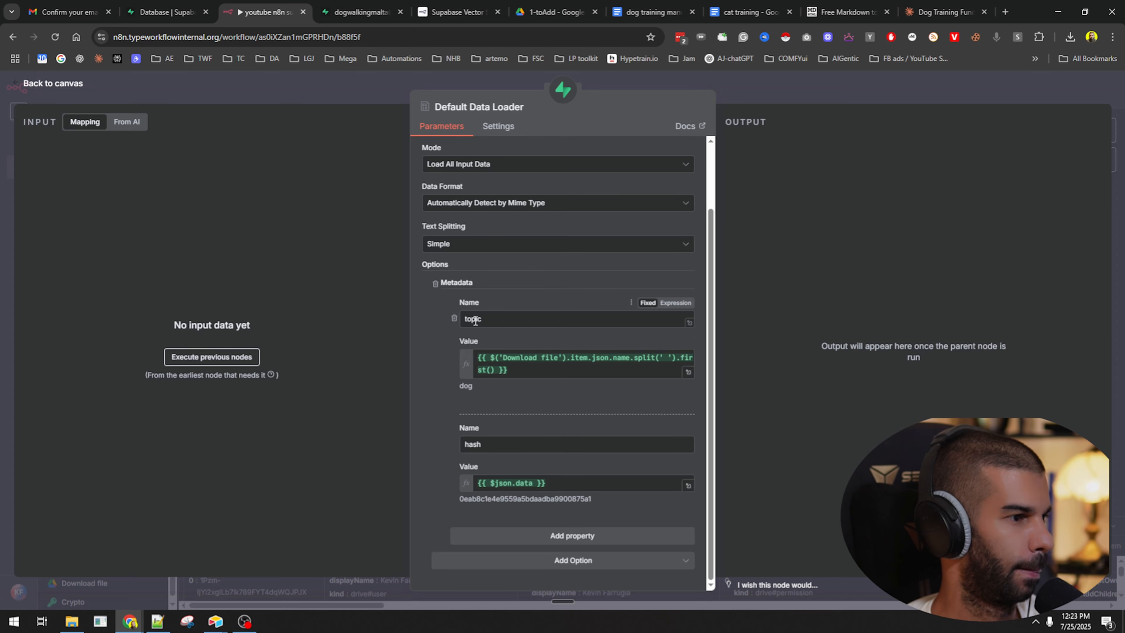
key(Escape)
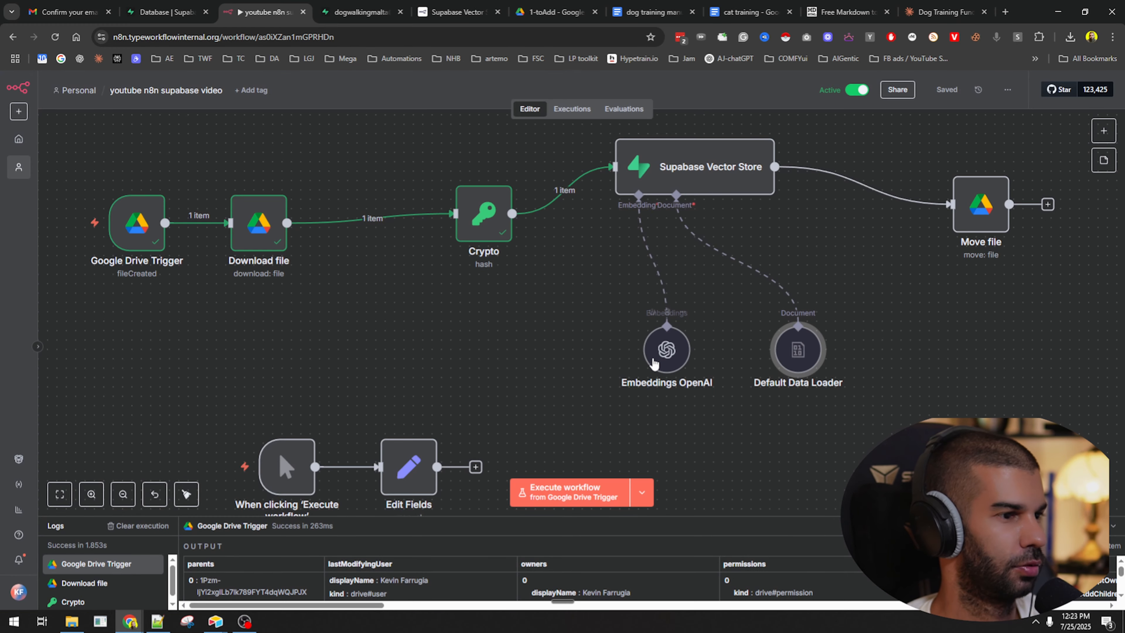
double_click(655, 361)
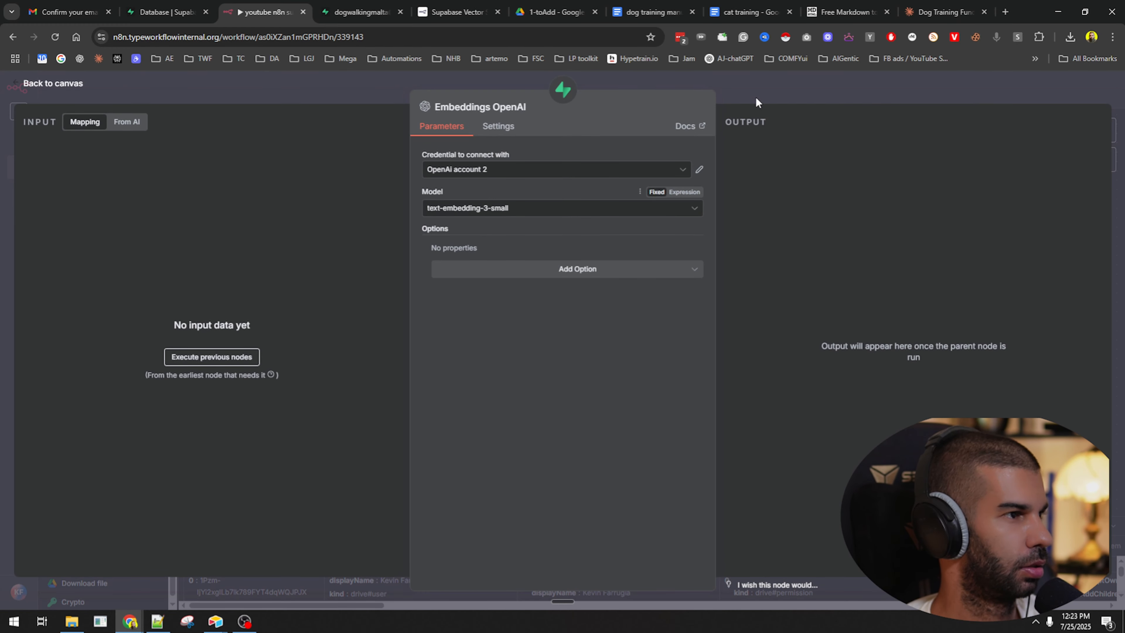
click(757, 101)
Review the Supabase Vector Store insert settings and the Move file node's settings.
double_click(701, 164)
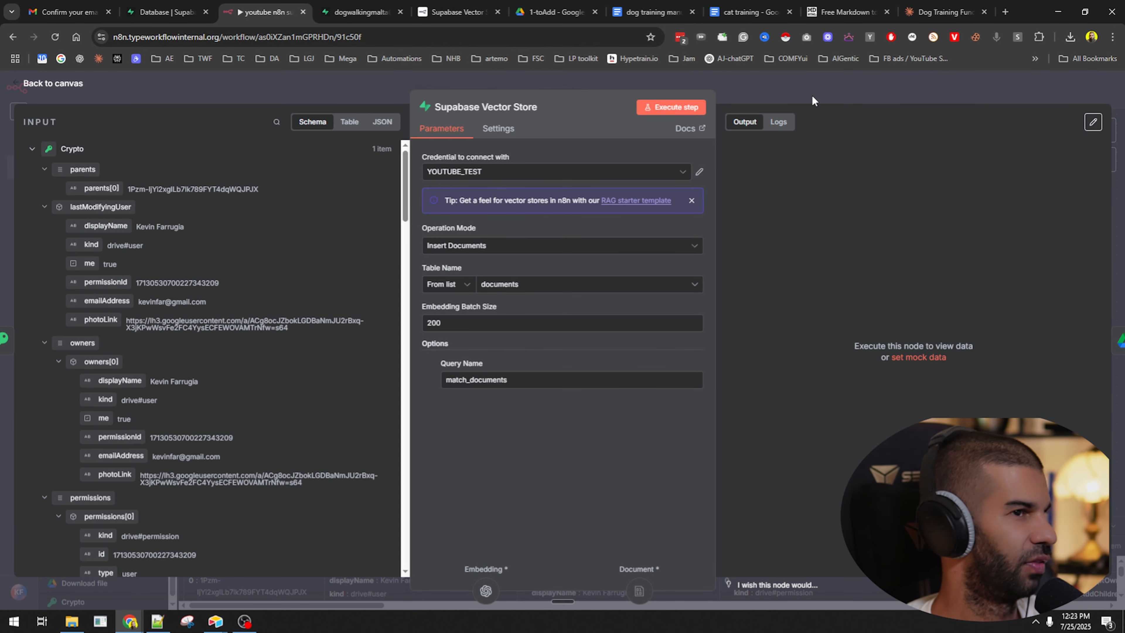
key(Escape)
double_click(987, 205)
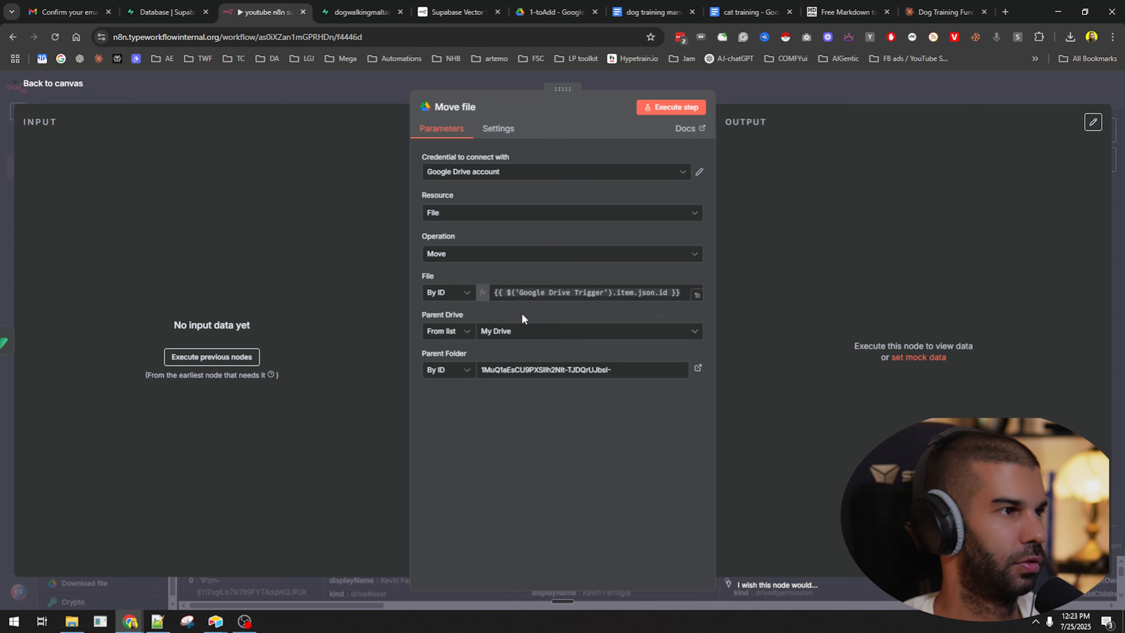
click(774, 92)
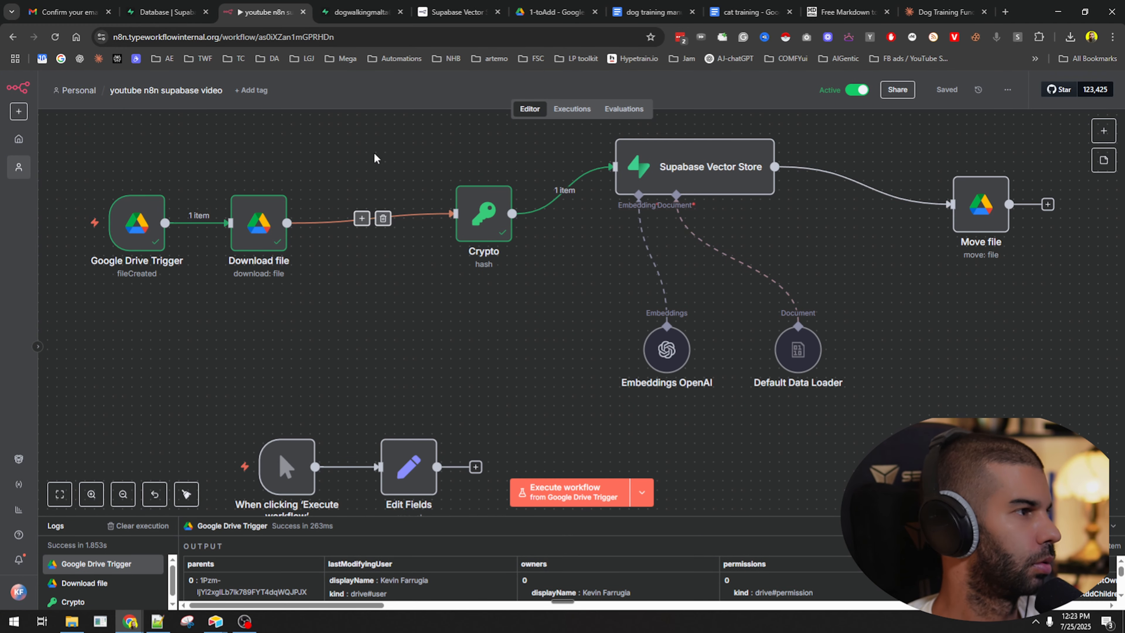
Check the 1-toAdd Drive folder and the Supabase documents table before returning to n8n.
click(556, 12)
click(354, 12)
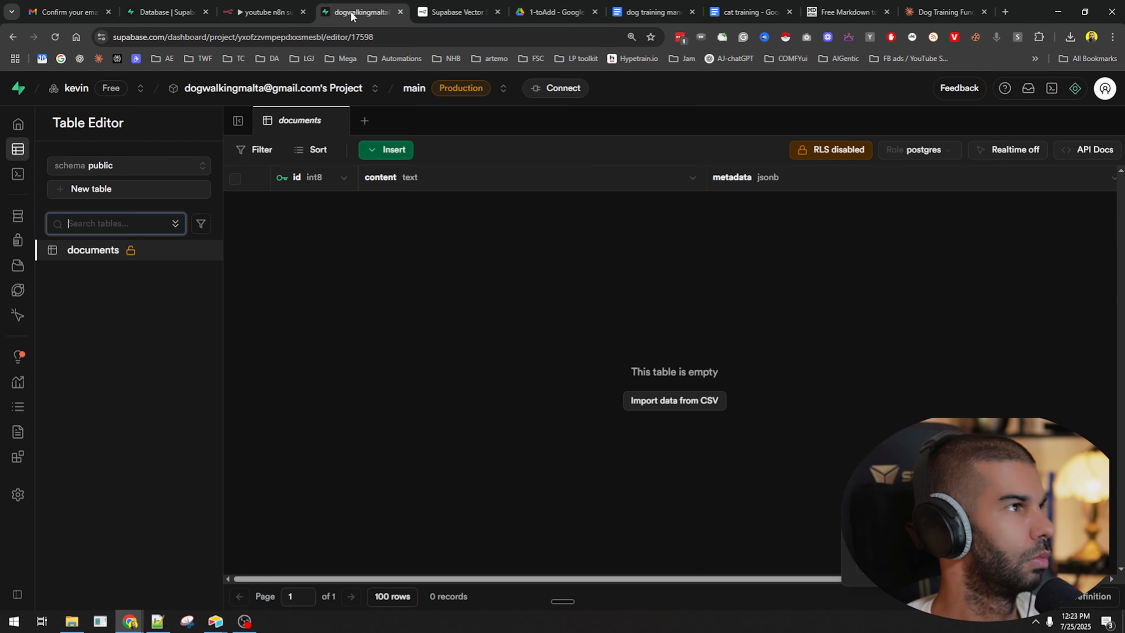
click(556, 12)
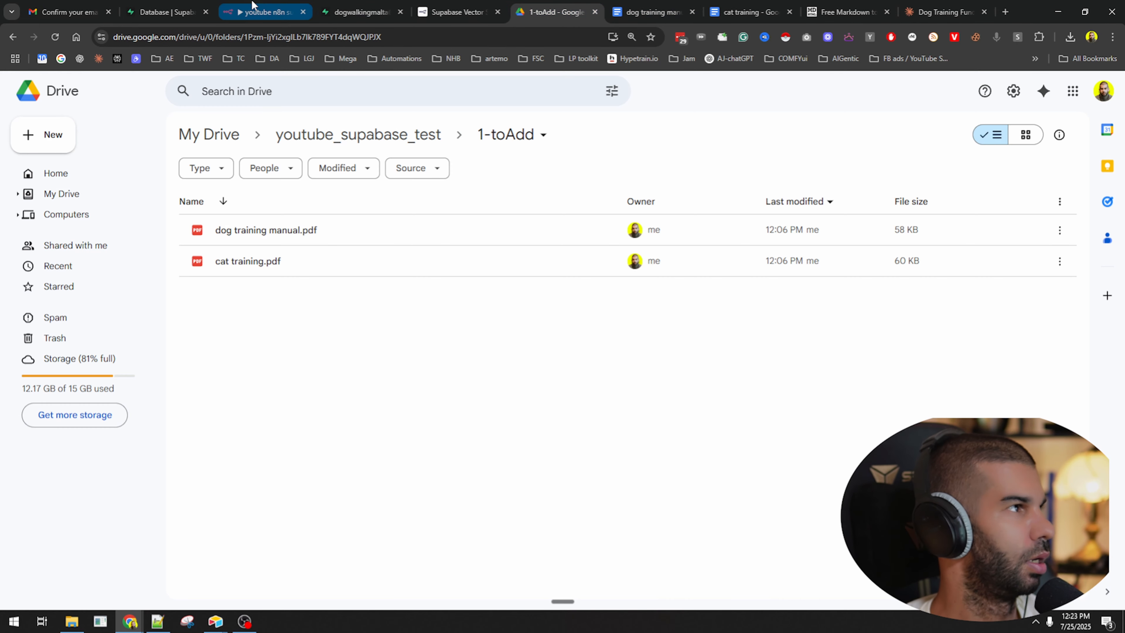
click(264, 12)
Execute the workflow, inspect the Google Drive Trigger's output, then return to the 1-toAdd folder.
click(565, 479)
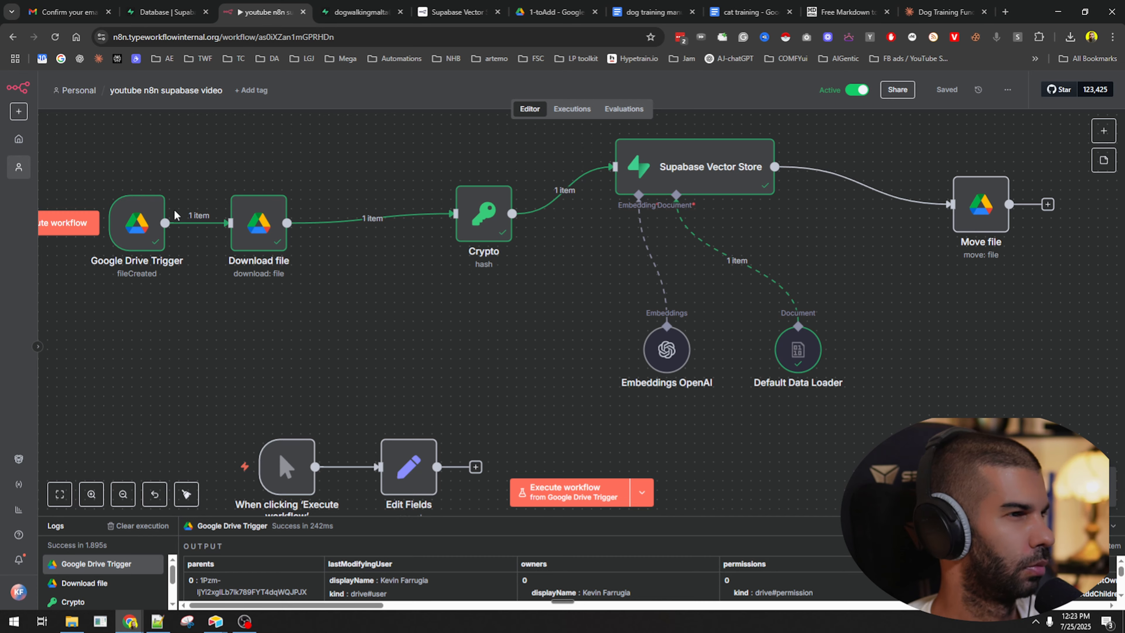
double_click(141, 221)
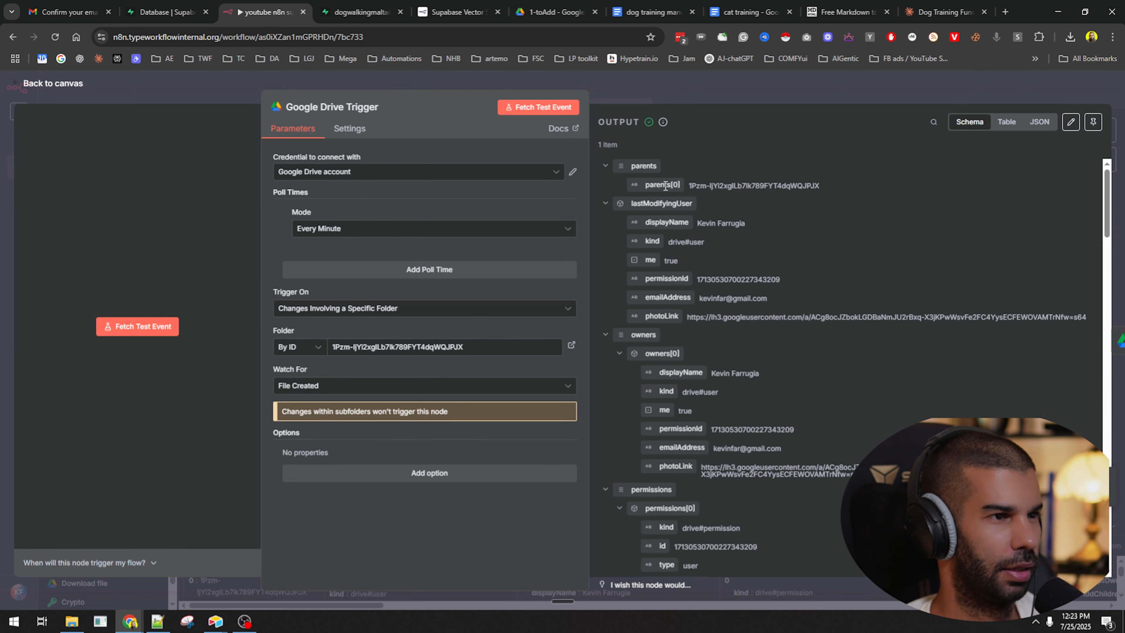
scroll(676, 248, down, 13)
scroll(744, 465, up, 8)
click(733, 76)
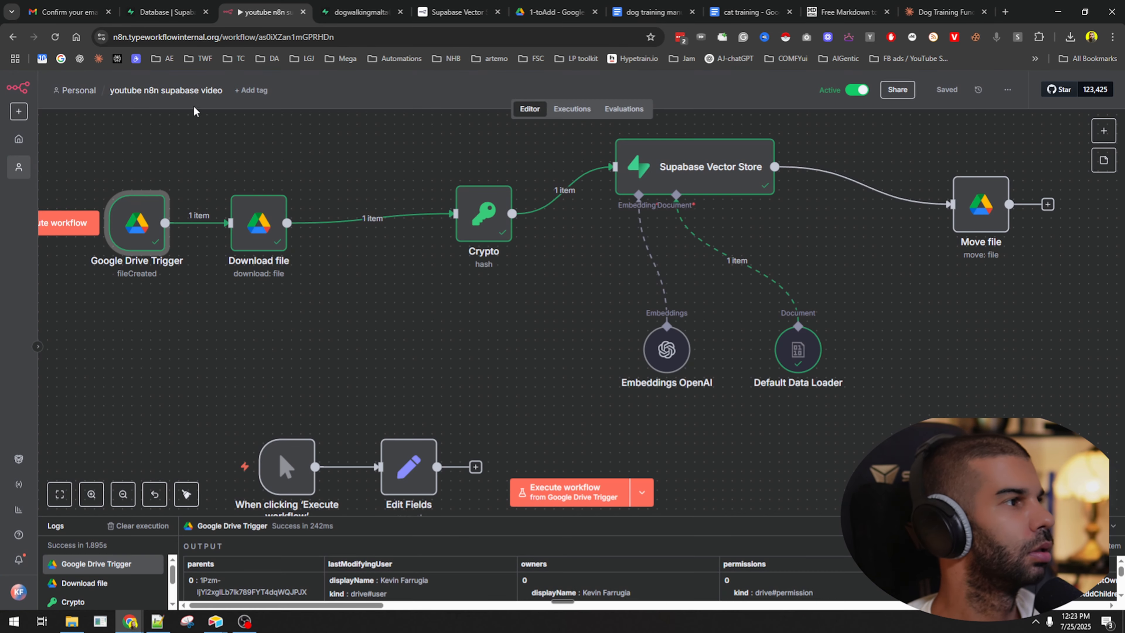
click(556, 12)
Trash both PDFs from 1-toAdd, look through the 2-added and 3-delete folders, then reopen 1-toAdd.
key(ctrl+a)
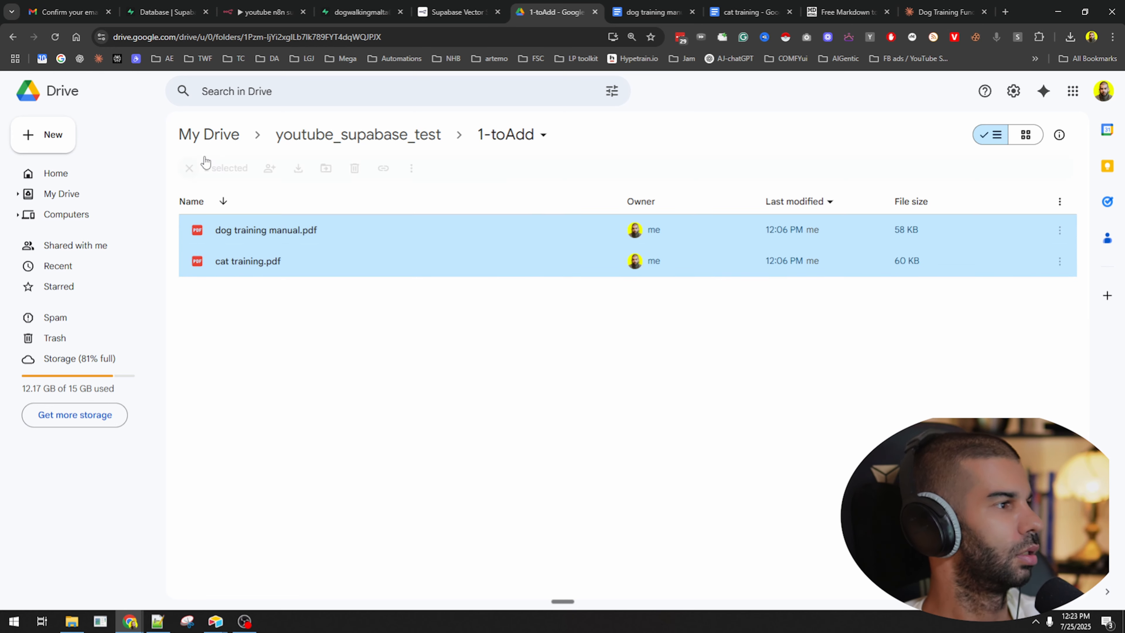
key(Delete)
click(358, 134)
click(256, 271)
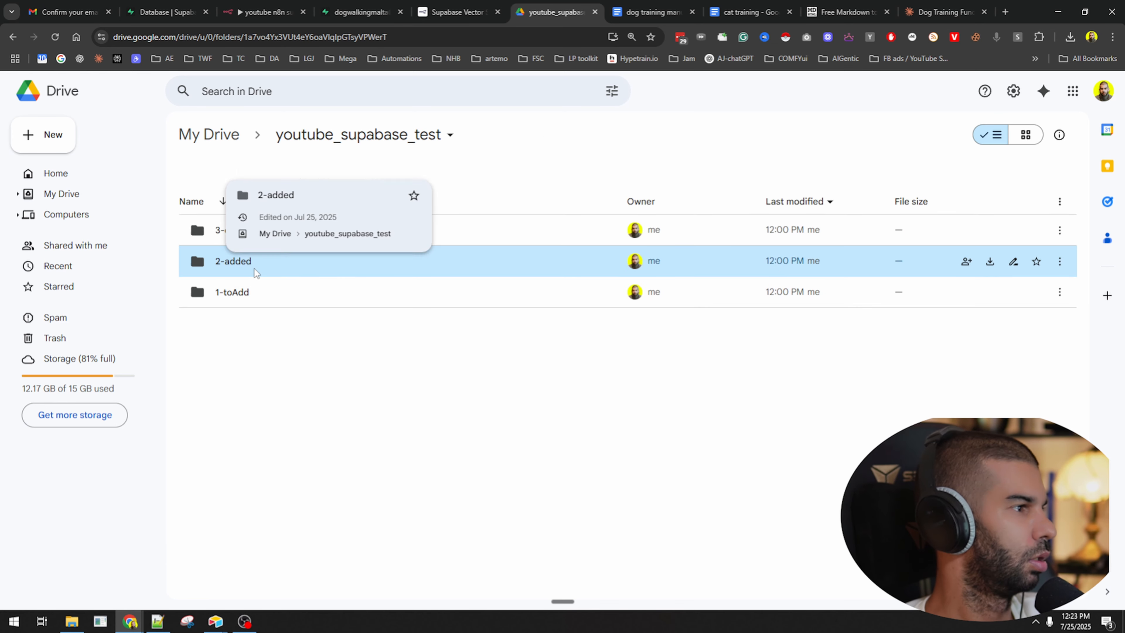
double_click(256, 272)
click(355, 148)
double_click(293, 230)
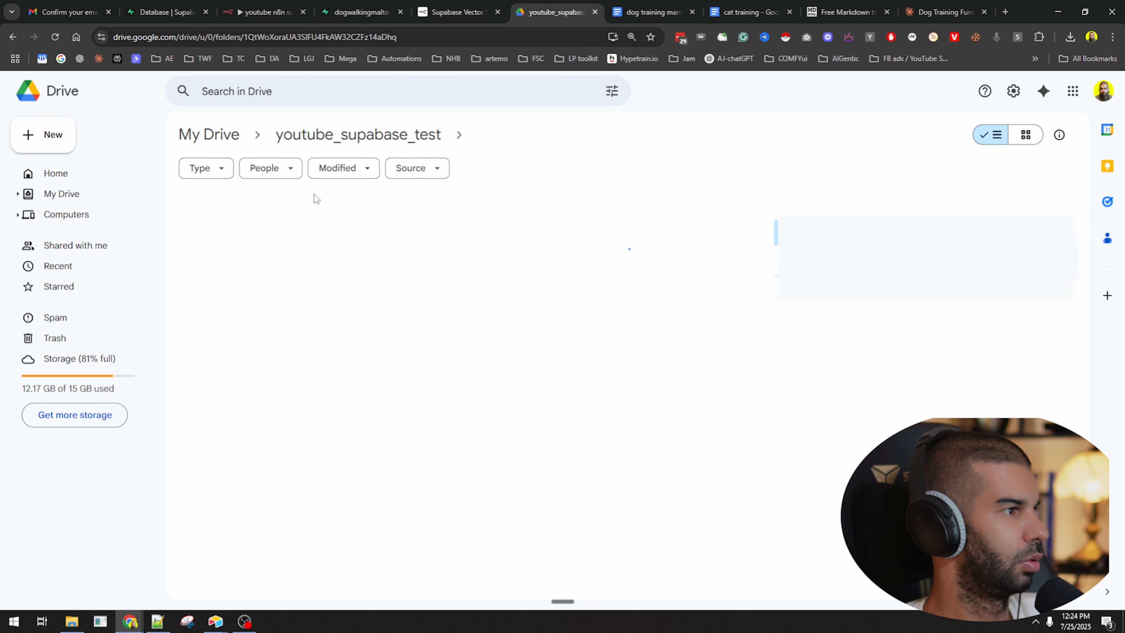
click(356, 136)
click(288, 293)
double_click(288, 294)
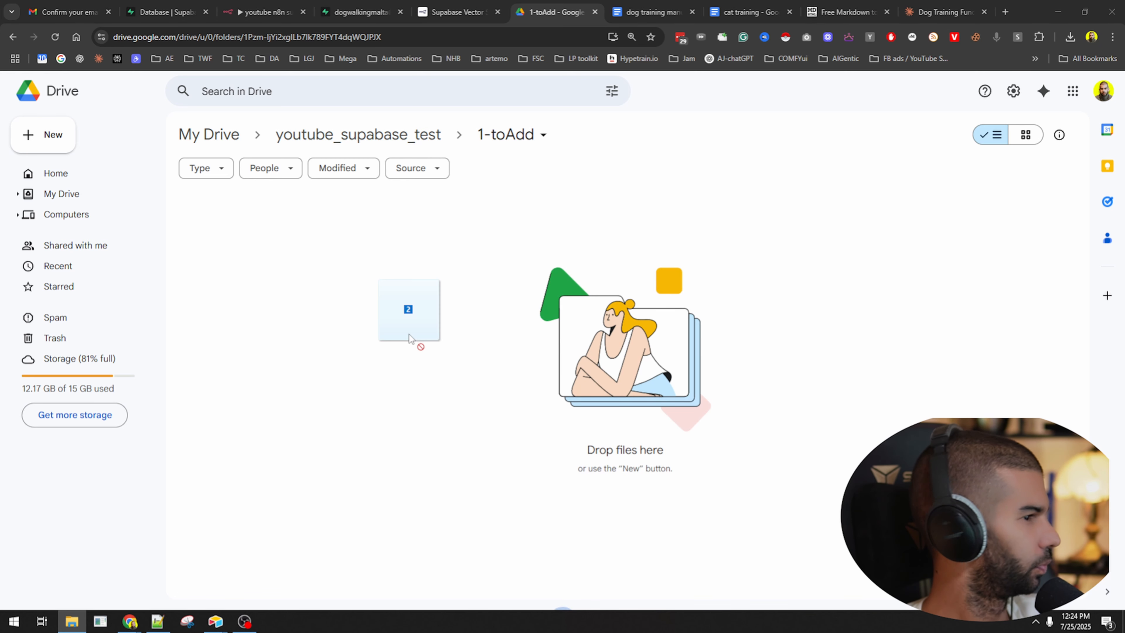
Drop both training PDFs into 1-toAdd and execute the ingestion workflow in n8n.
drag(409, 334, 500, 372)
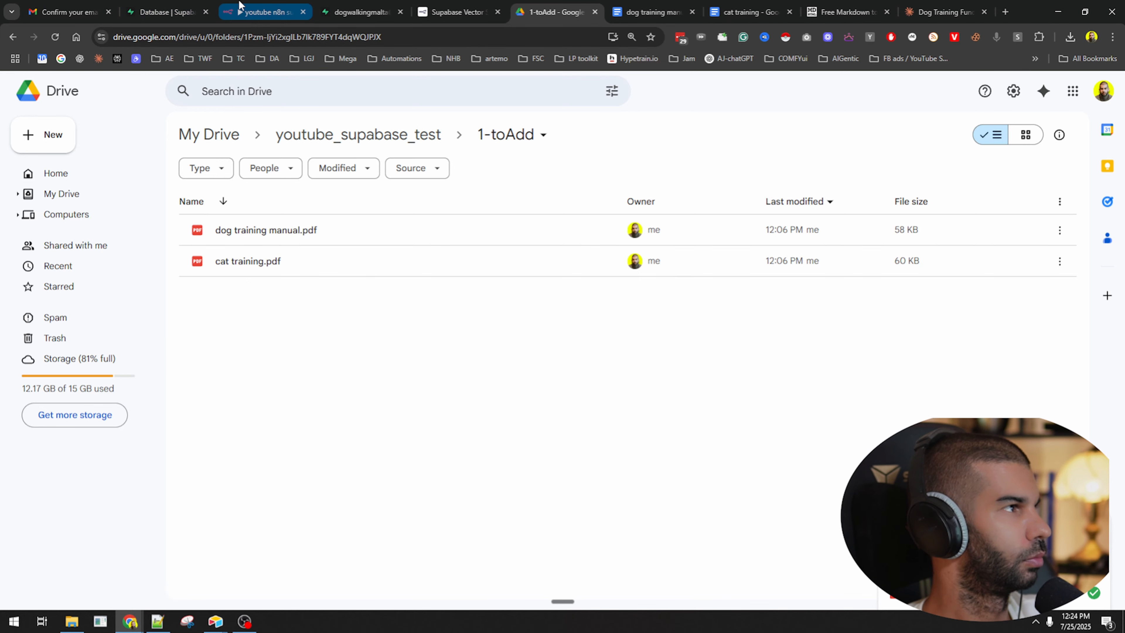
click(247, 12)
click(570, 492)
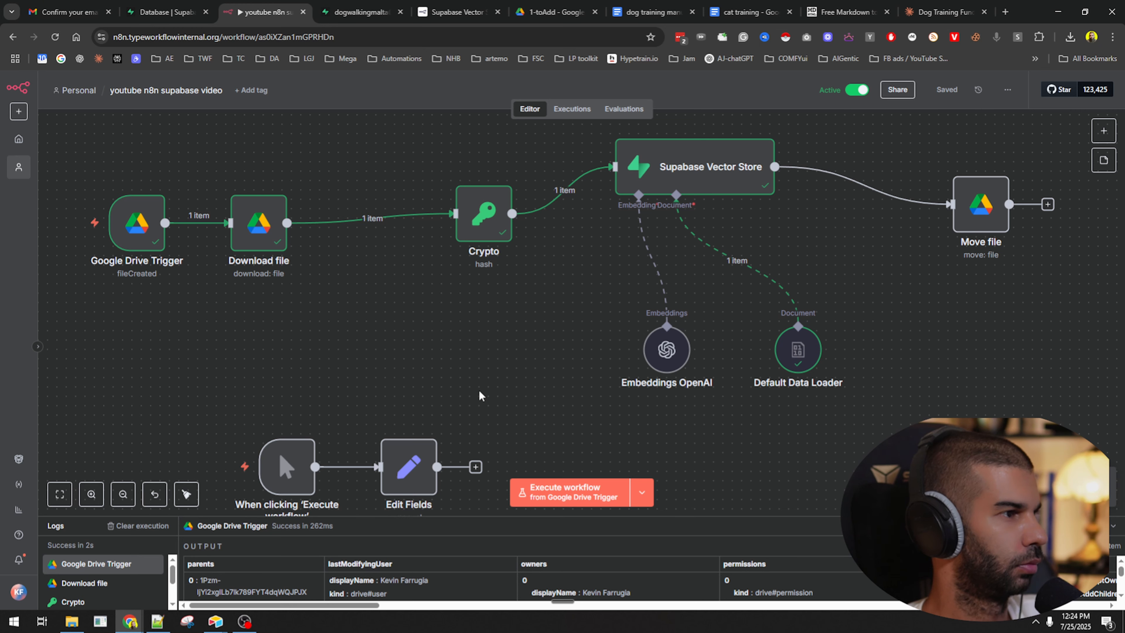
Nudge the Google Drive Trigger node up, inspect its Output schema file metadata, and save the workflow.
mouse_move(169, 209)
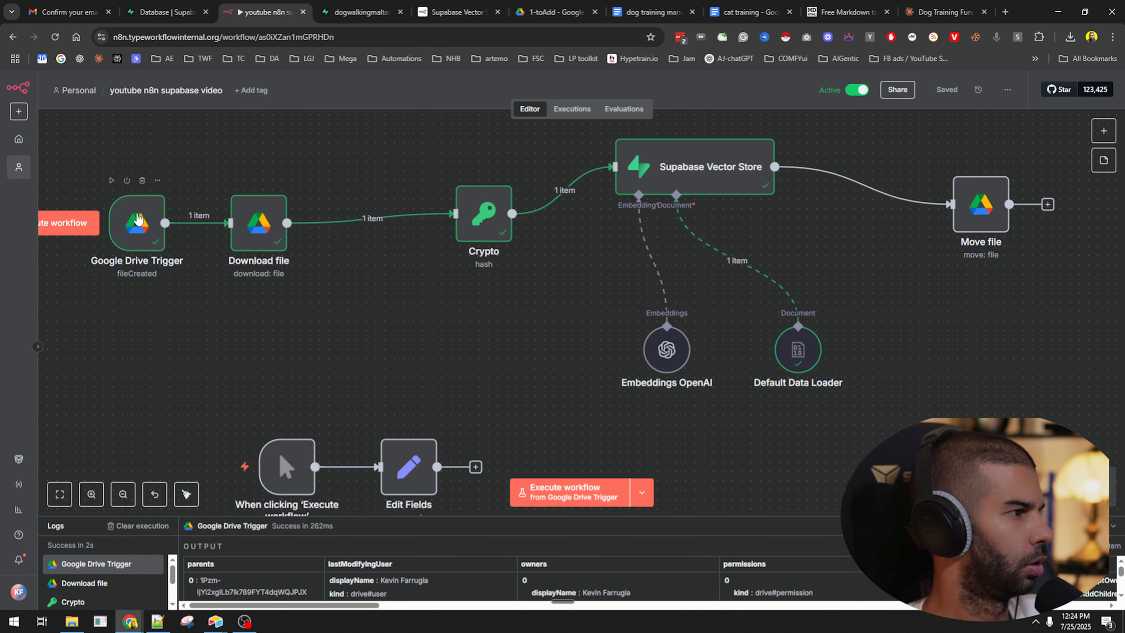
drag(139, 217, 139, 175)
double_click(143, 181)
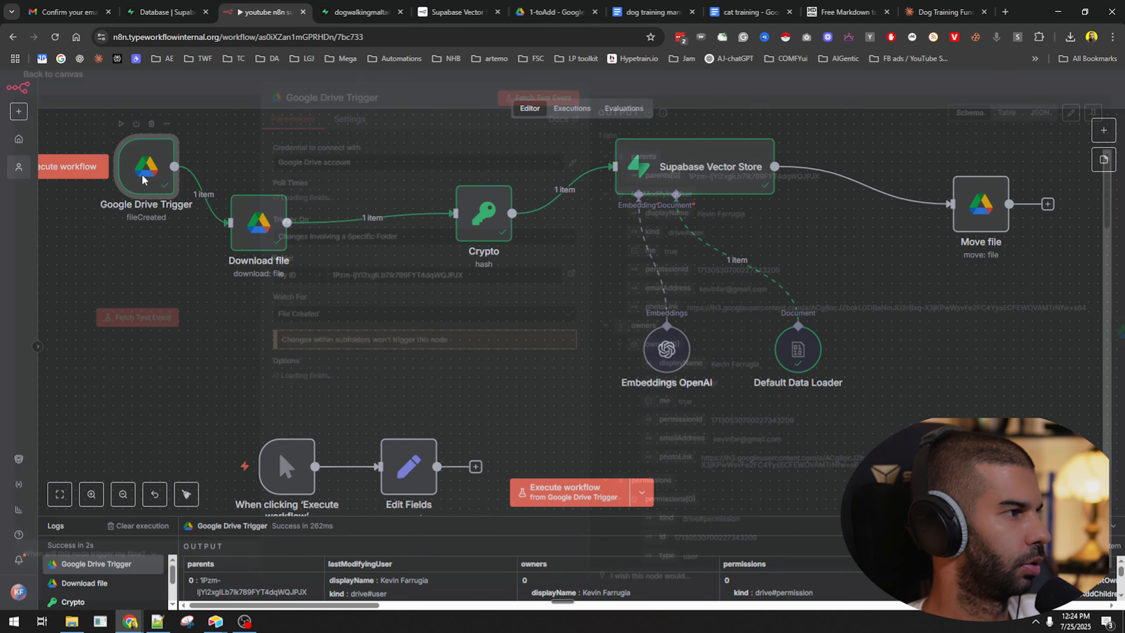
scroll(723, 459, down, 15)
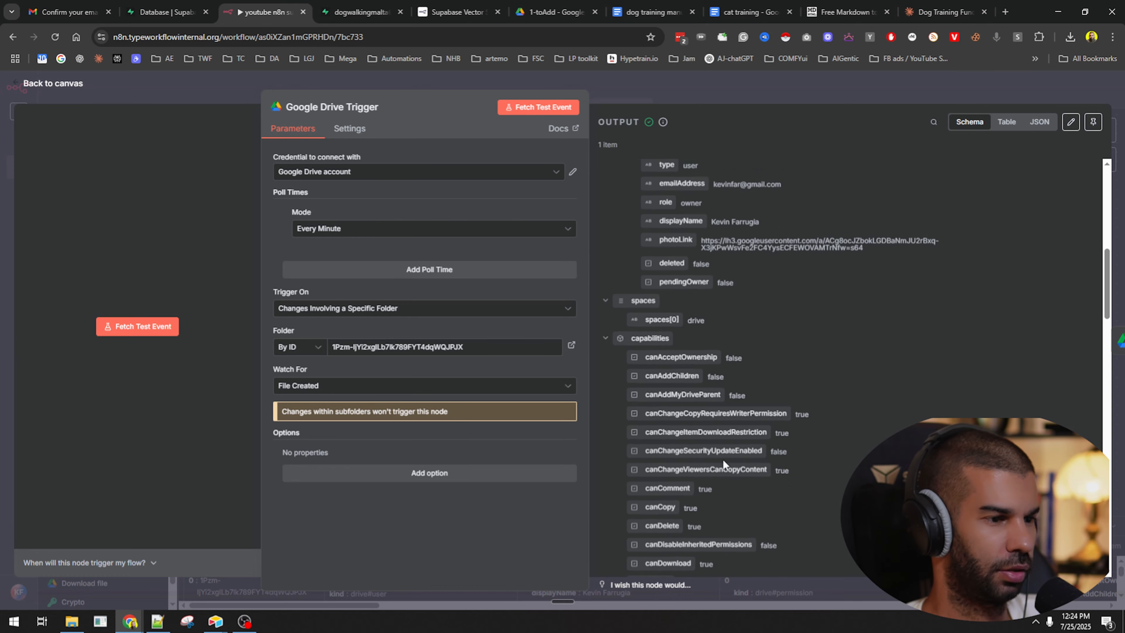
scroll(701, 374, down, 6)
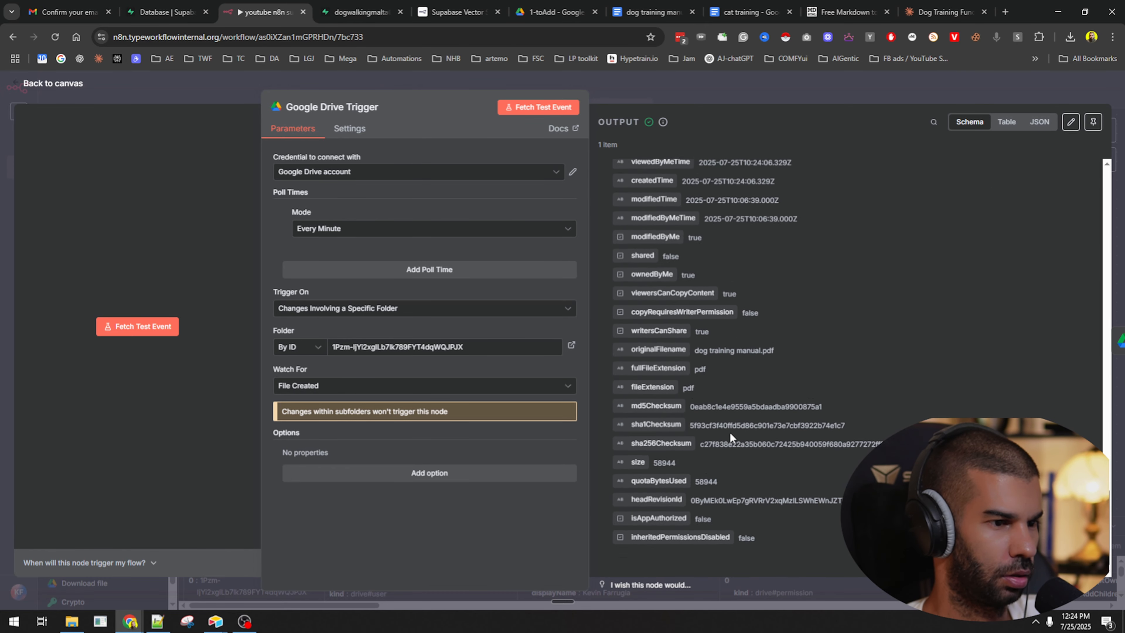
click(808, 94)
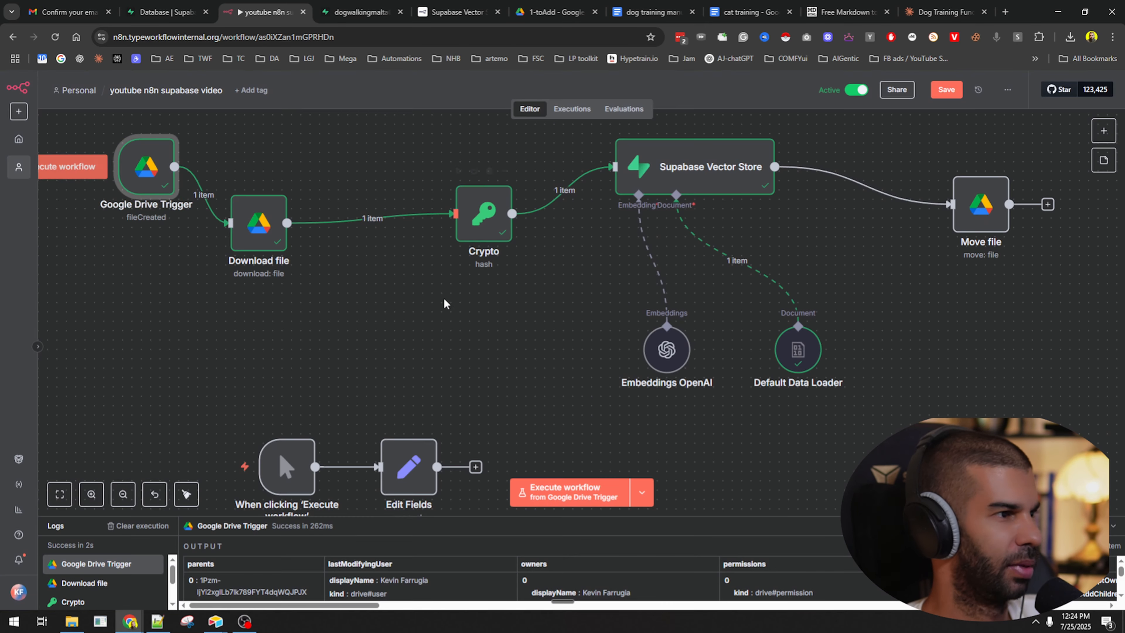
click(945, 91)
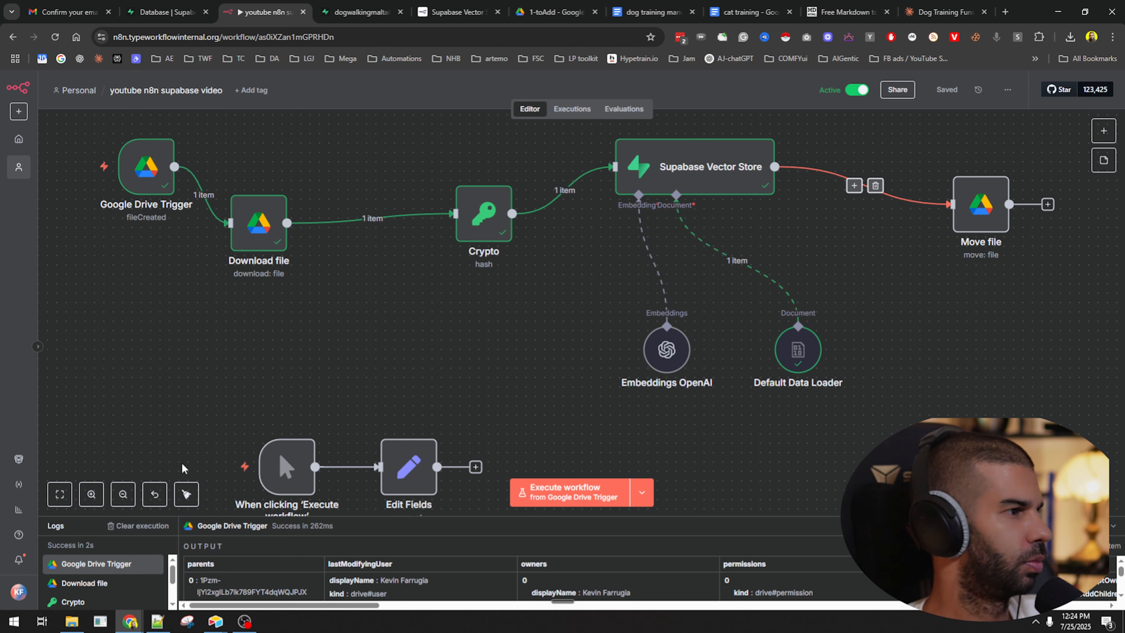
click(72, 621)
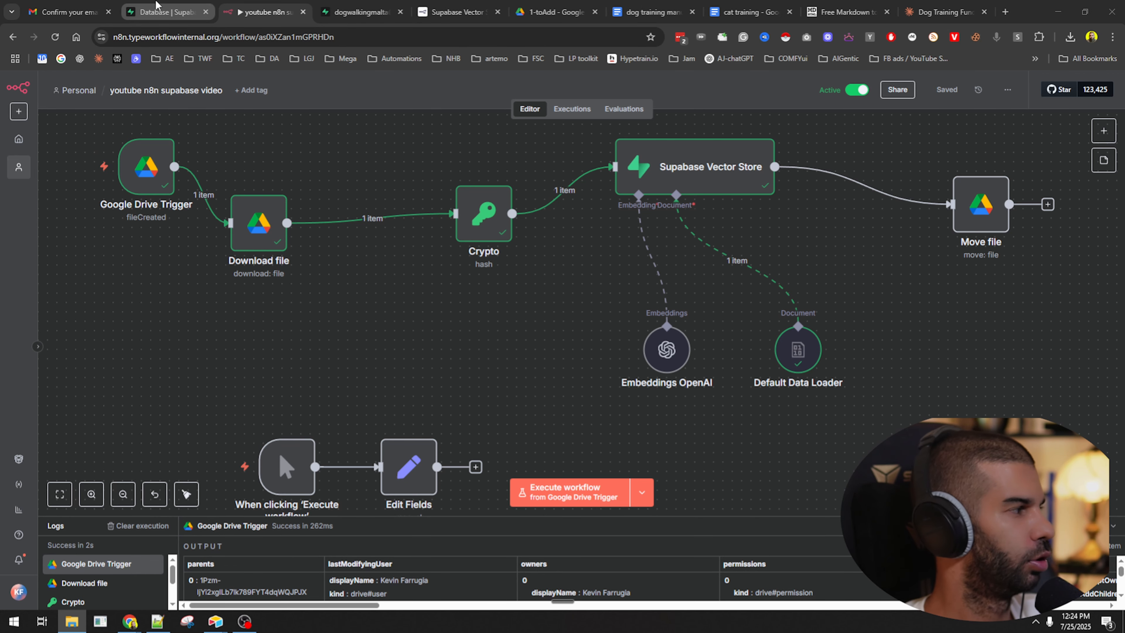
Delete both PDFs from 1-toAdd and run the workflow on the emptied folder.
click(554, 12)
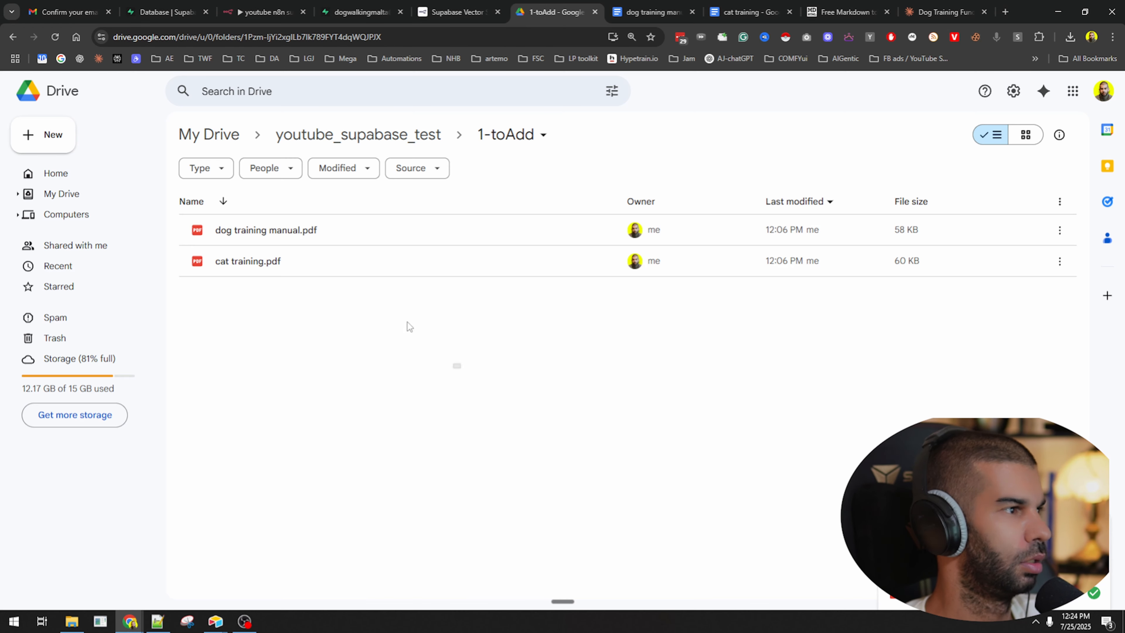
drag(461, 367, 233, 192)
key(Delete)
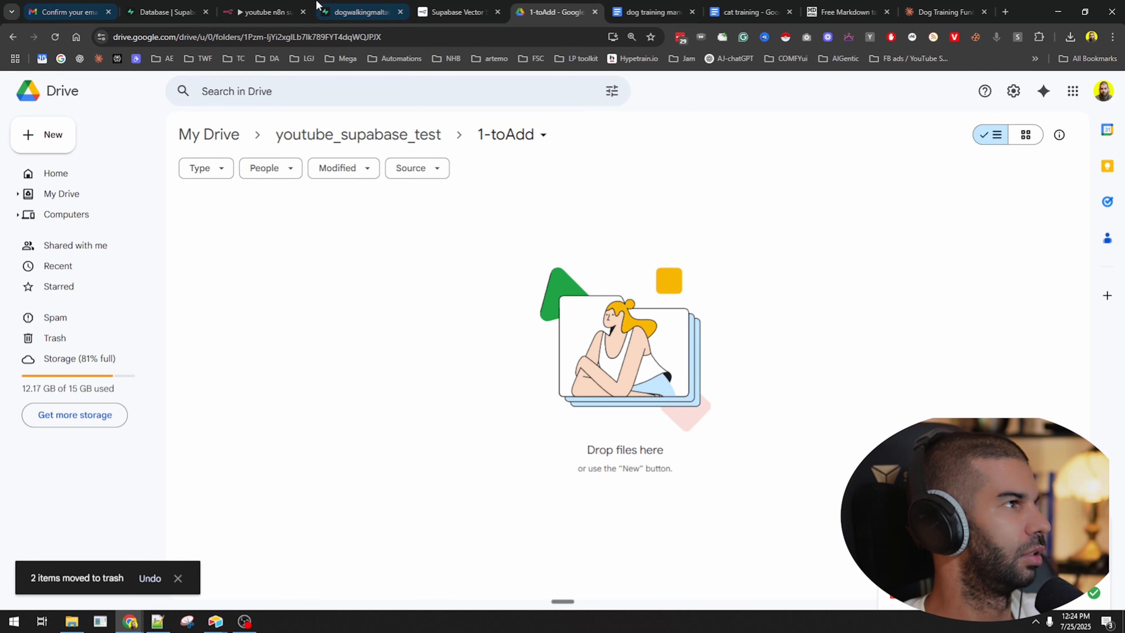
click(266, 12)
click(576, 491)
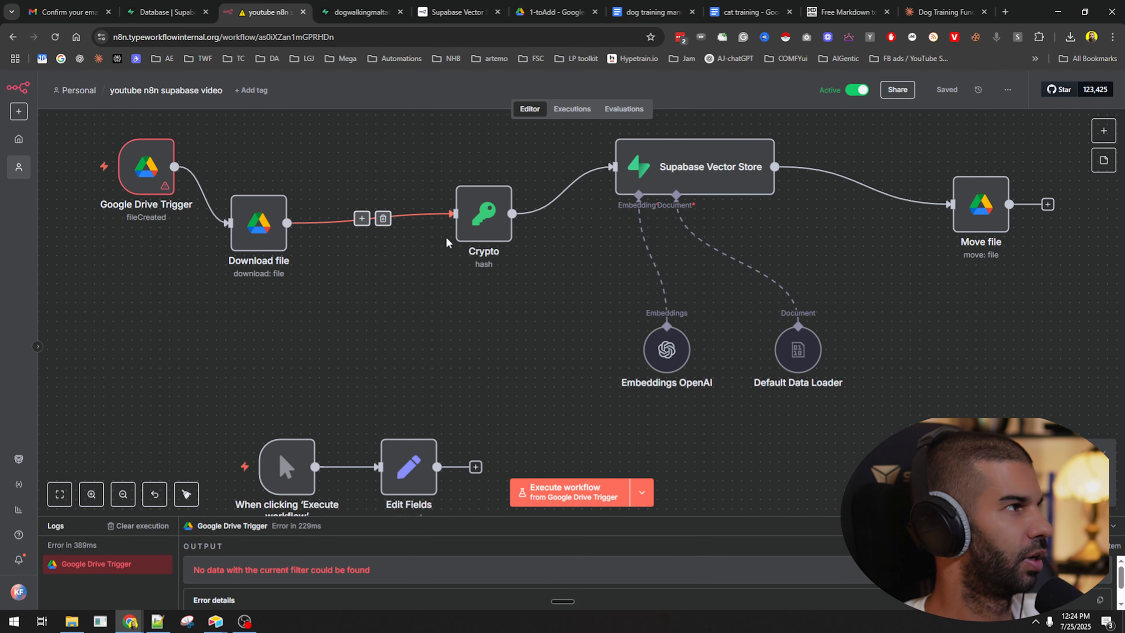
With dog training manual1.pdf and cat training1.pdf in 1-toAdd, rerun the workflow.
click(552, 12)
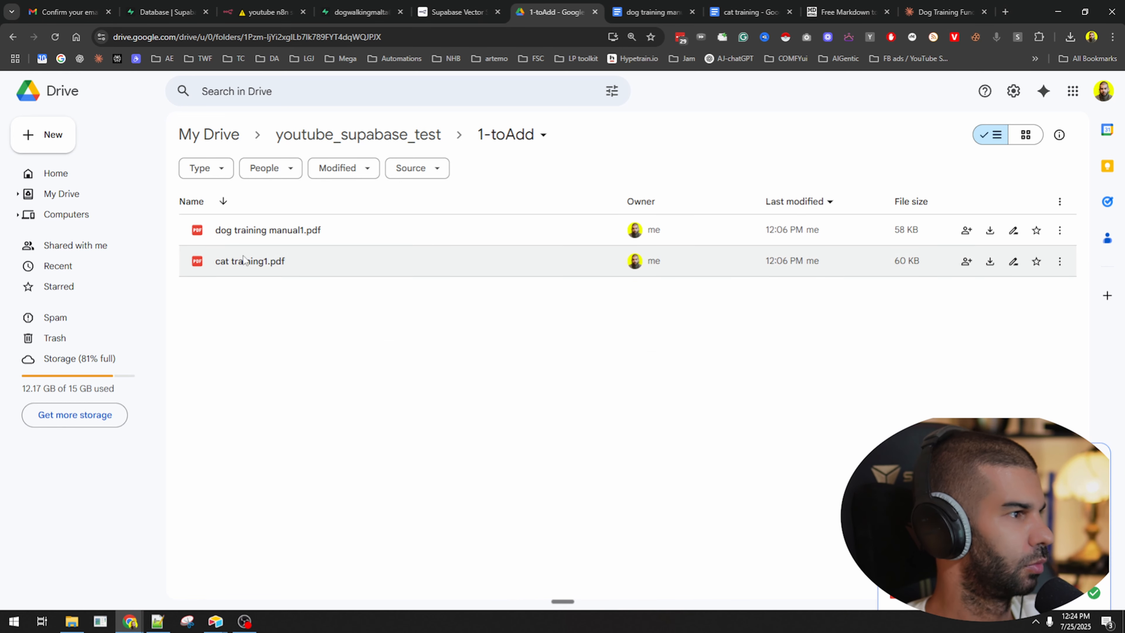
click(279, 6)
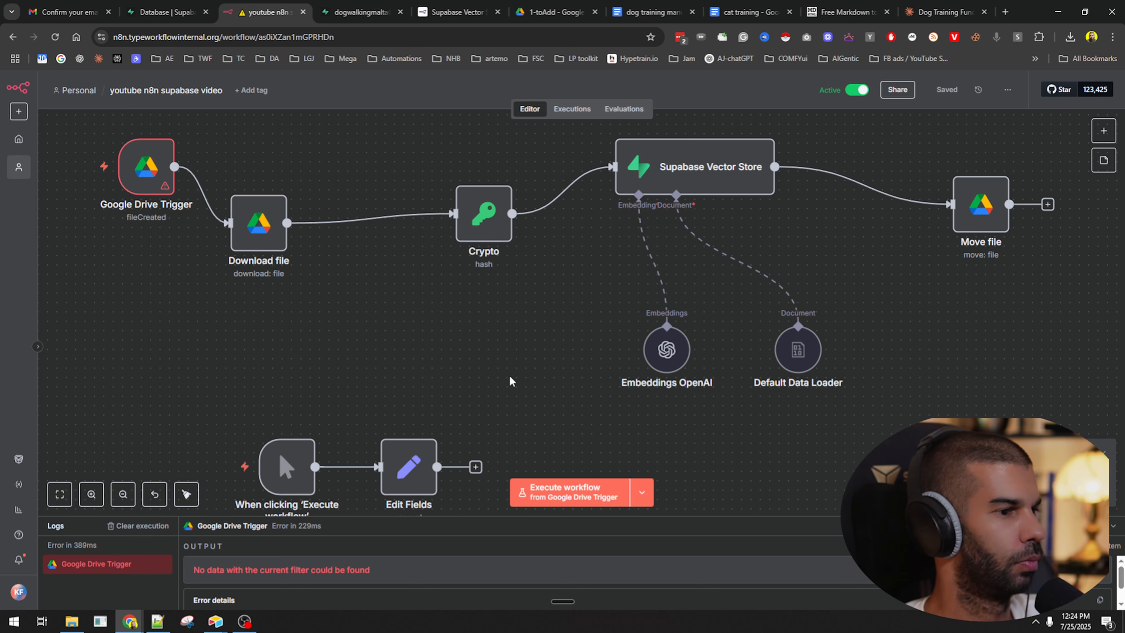
click(593, 488)
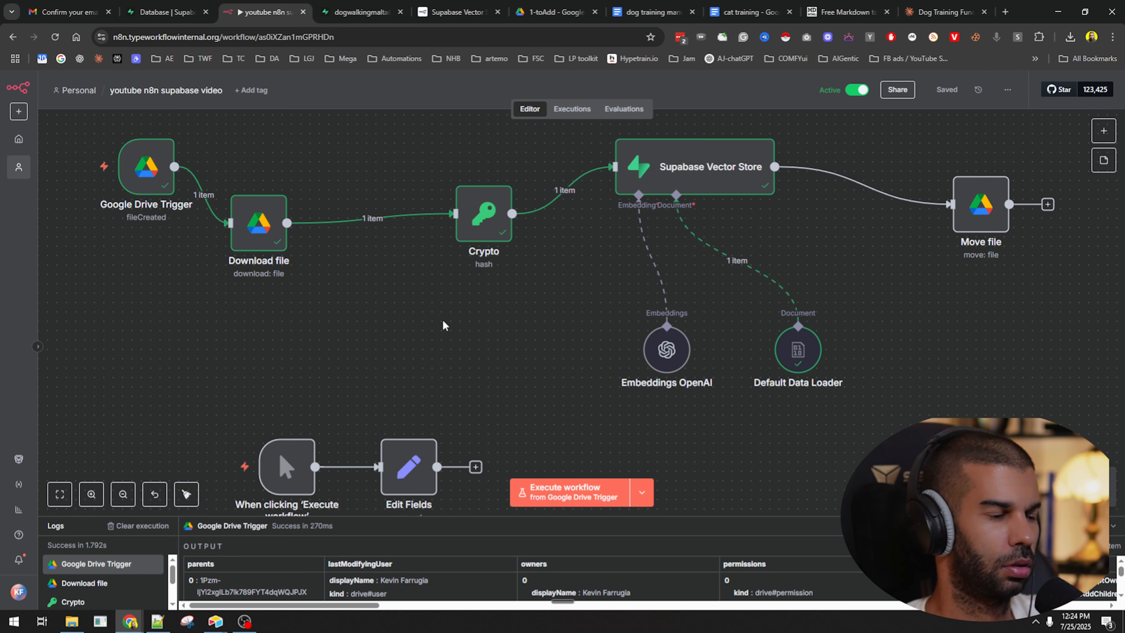
Review the Crypto hash and Supabase Vector Store node settings.
scroll(538, 431, down, 2)
scroll(615, 389, up, 2)
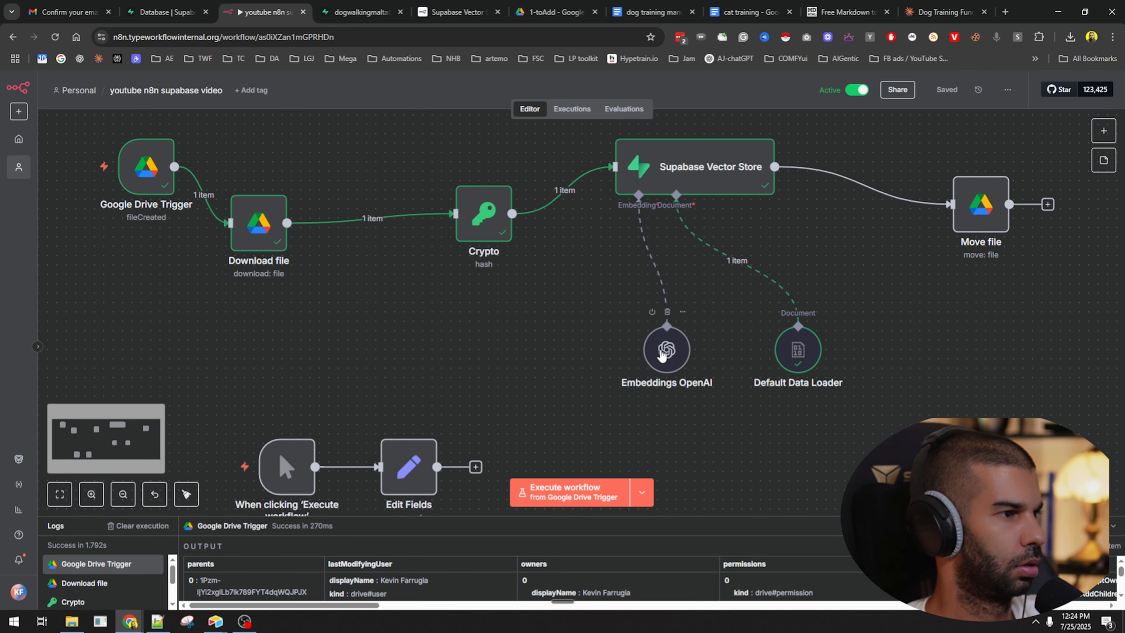
double_click(484, 214)
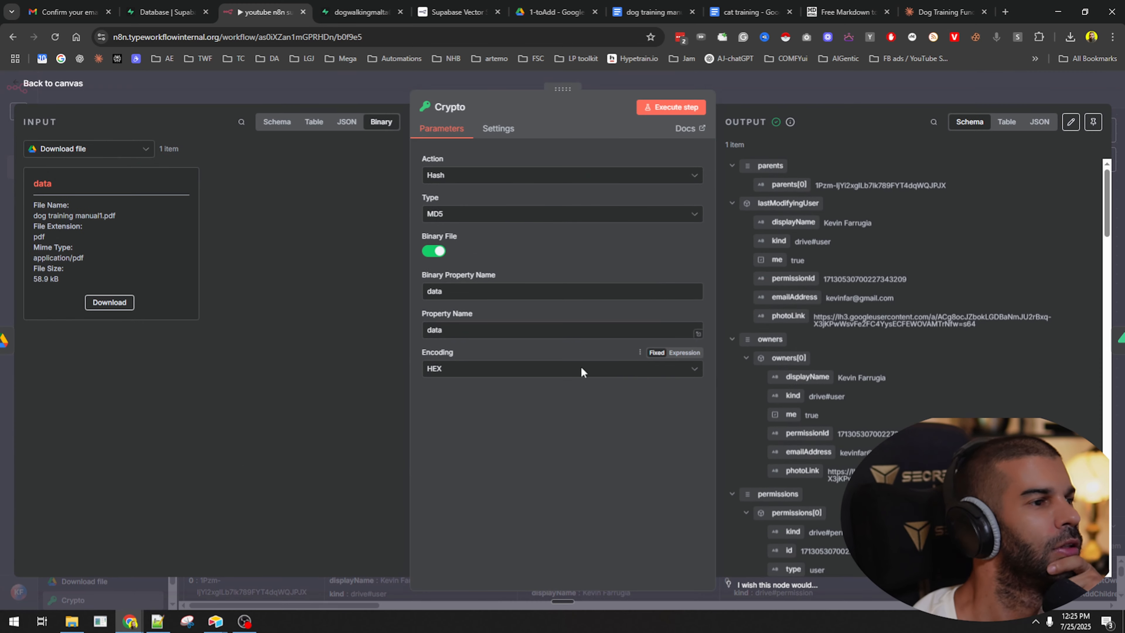
scroll(768, 270, down, 15)
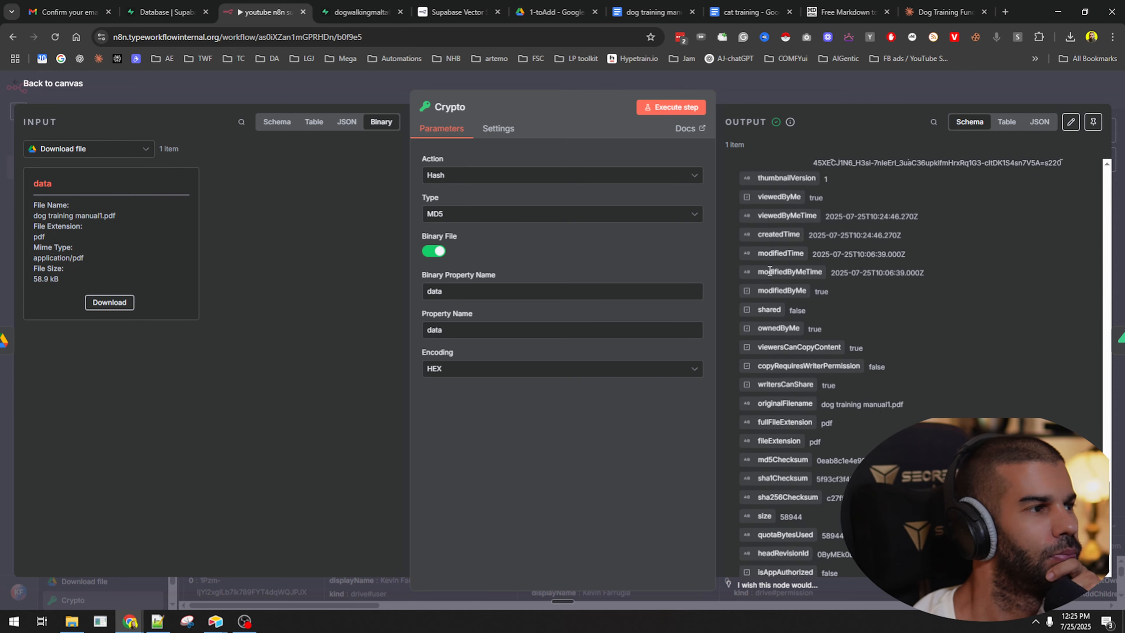
scroll(770, 270, down, 3)
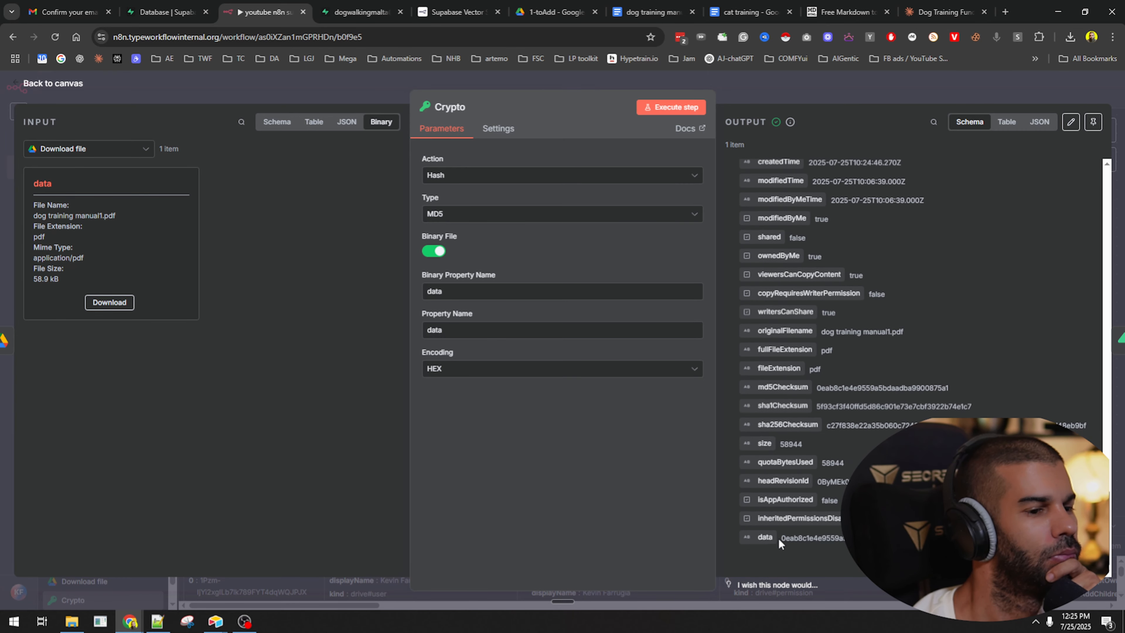
scroll(792, 523, up, 15)
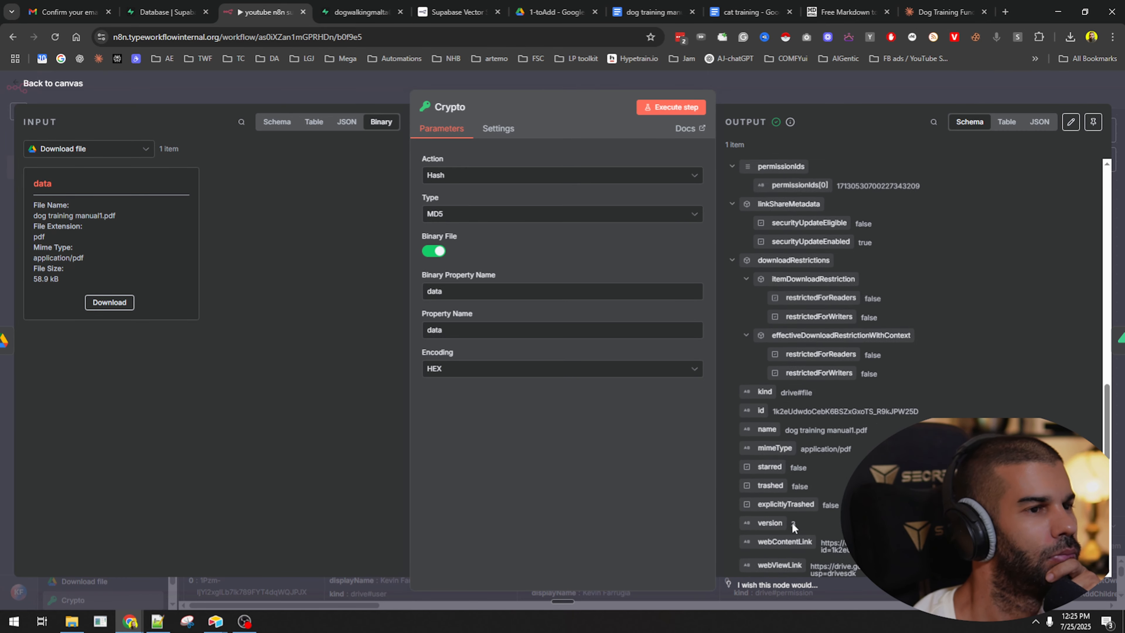
click(786, 90)
click(666, 170)
double_click(677, 176)
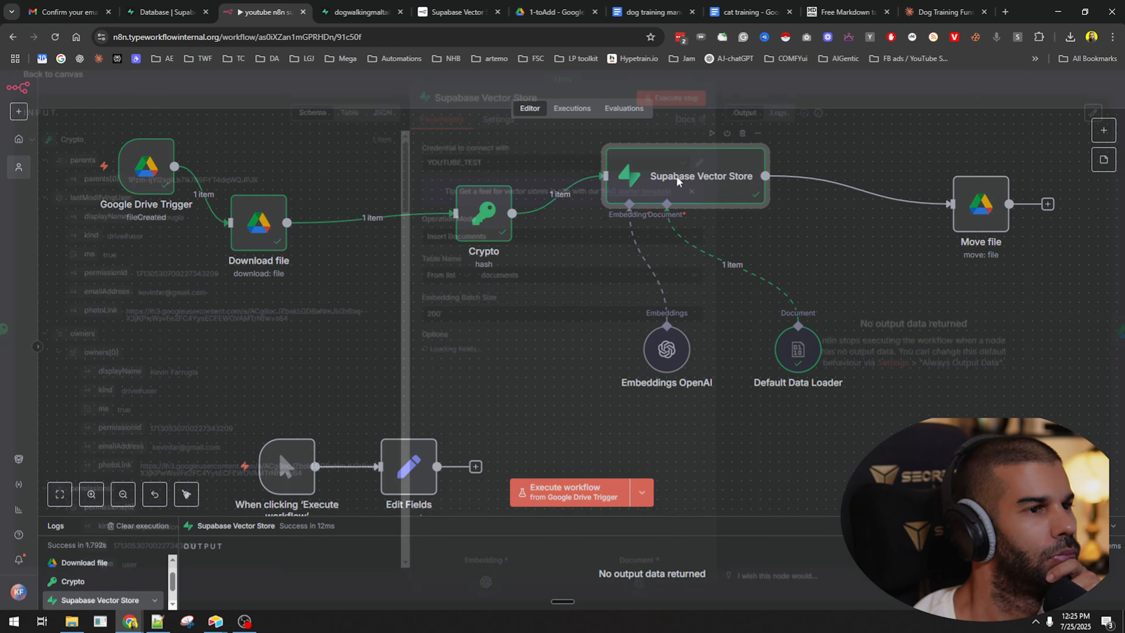
click(744, 90)
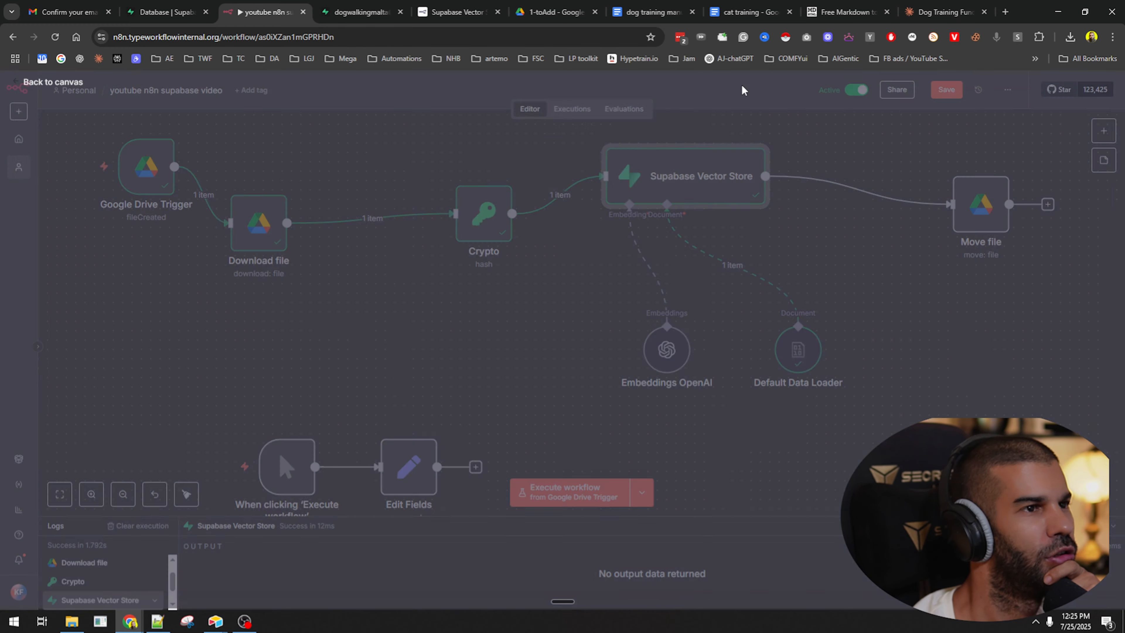
Set the Default Data Loader mode to Load Specific Data, then open Download file.
double_click(798, 351)
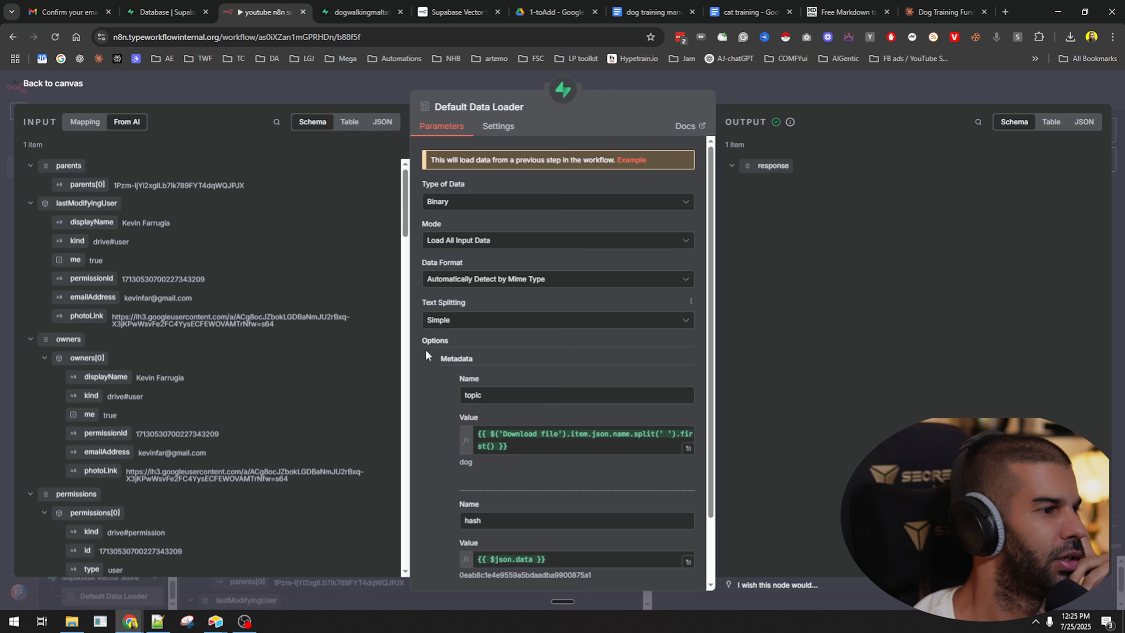
scroll(435, 250, down, 1)
scroll(429, 288, down, 1)
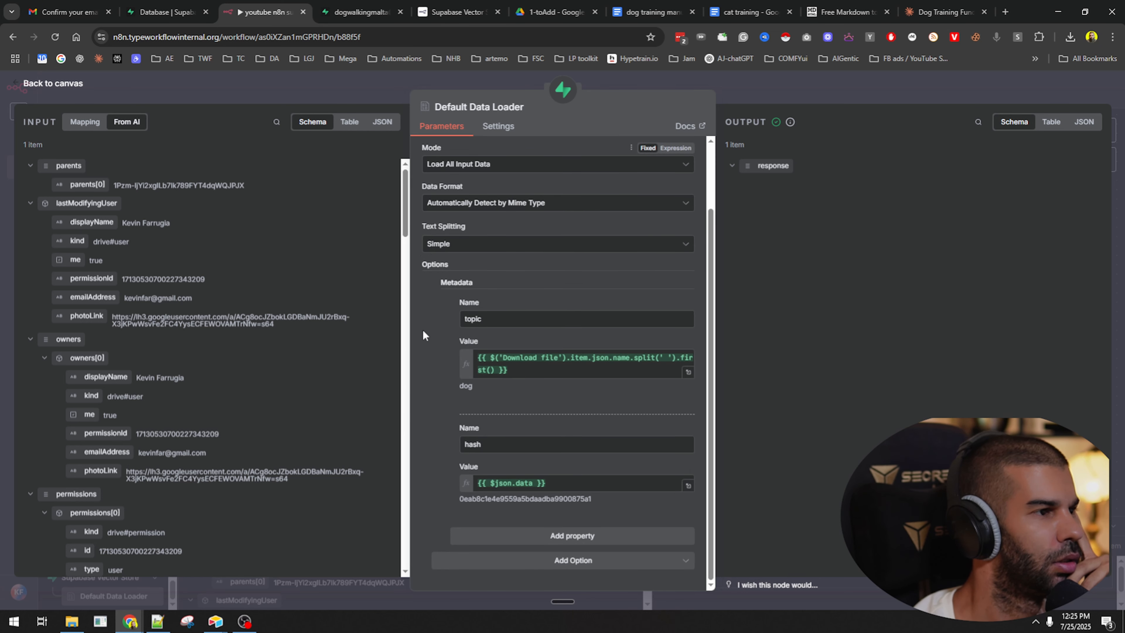
scroll(423, 329, up, 2)
click(439, 243)
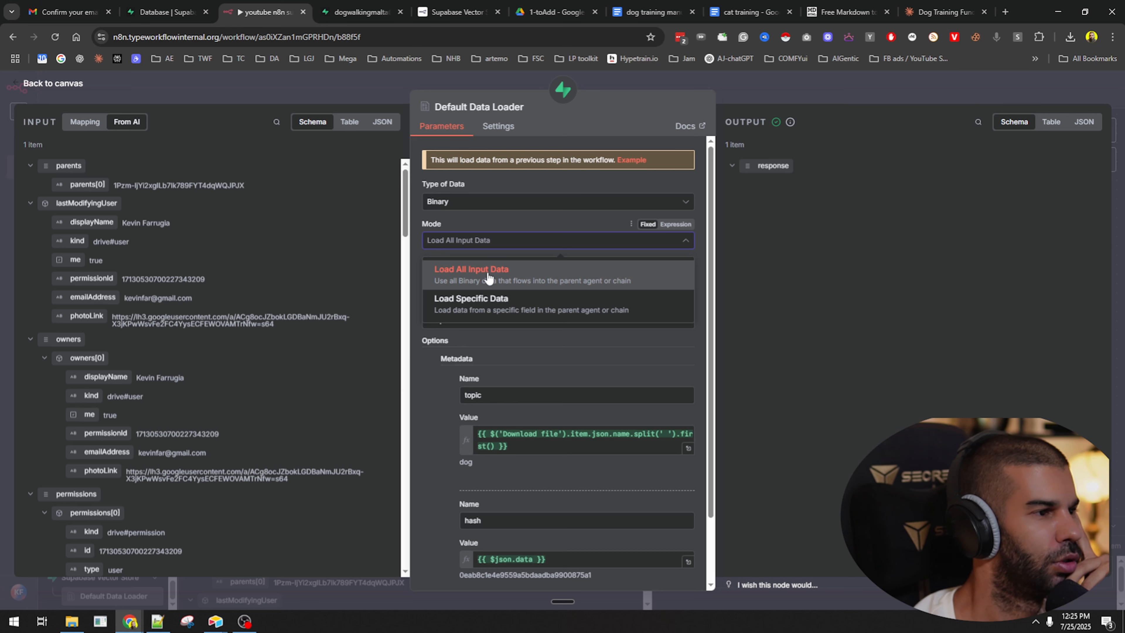
click(478, 305)
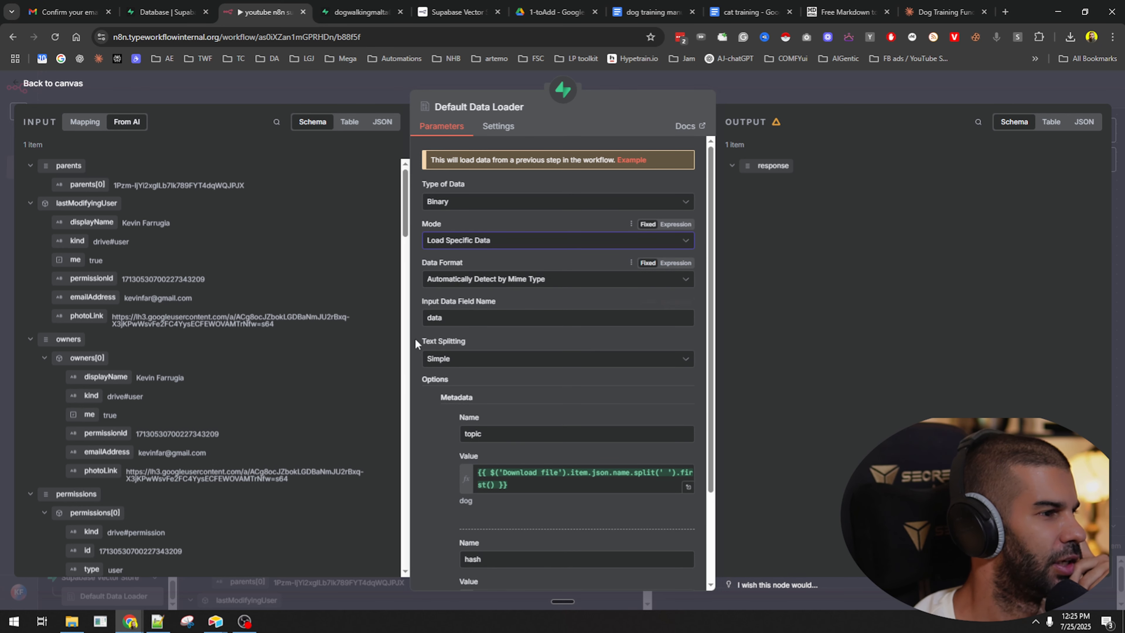
scroll(86, 217, down, 3)
scroll(87, 217, up, 3)
scroll(462, 408, down, 3)
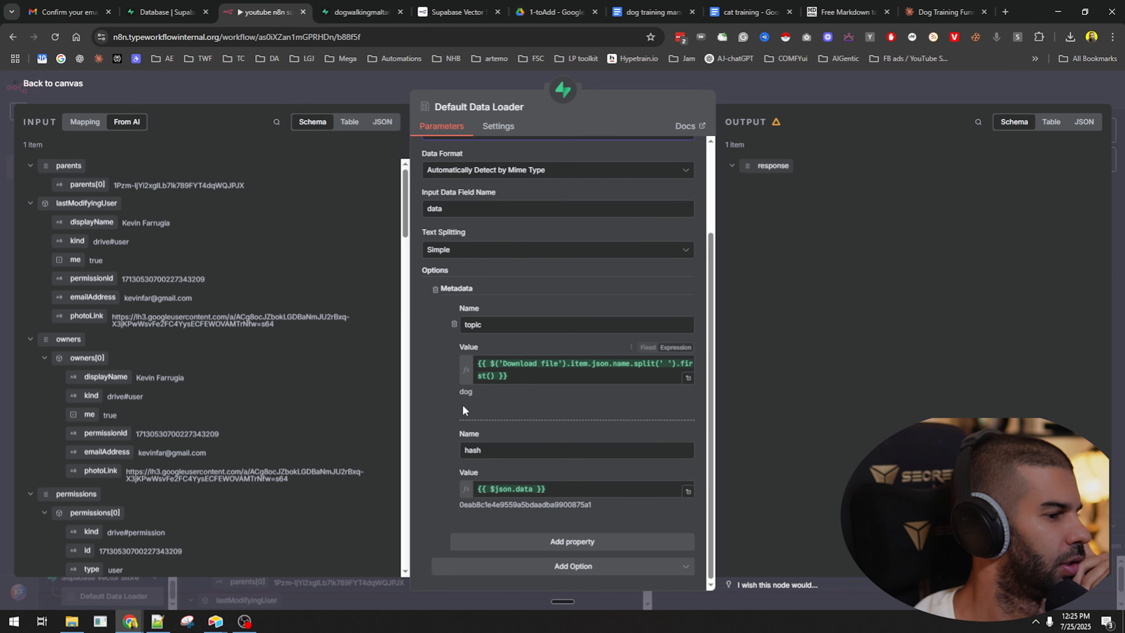
scroll(155, 395, down, 20)
scroll(156, 394, down, 5)
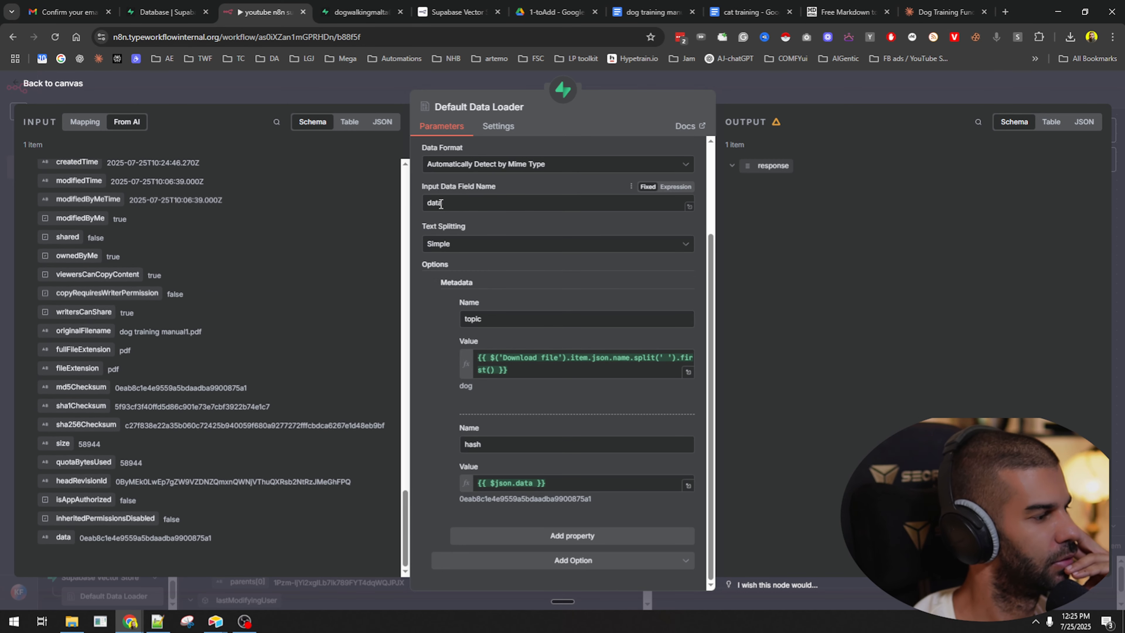
click(788, 101)
double_click(249, 235)
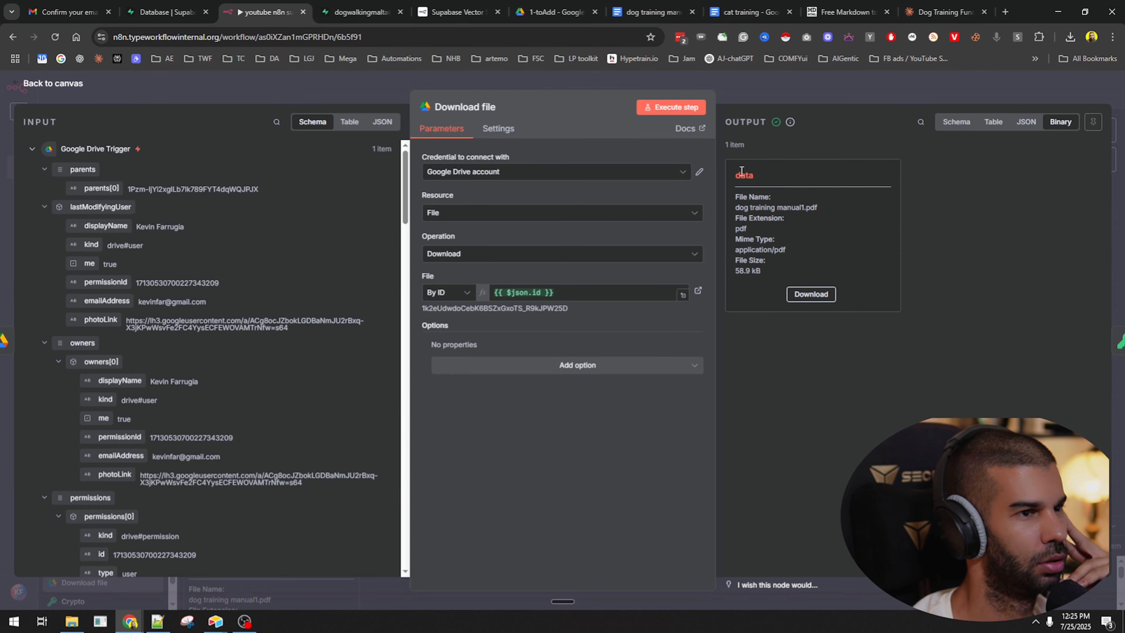
Execute the Crypto node so its MD5 result lands in a hash property, then reposition Download file.
click(768, 86)
double_click(484, 221)
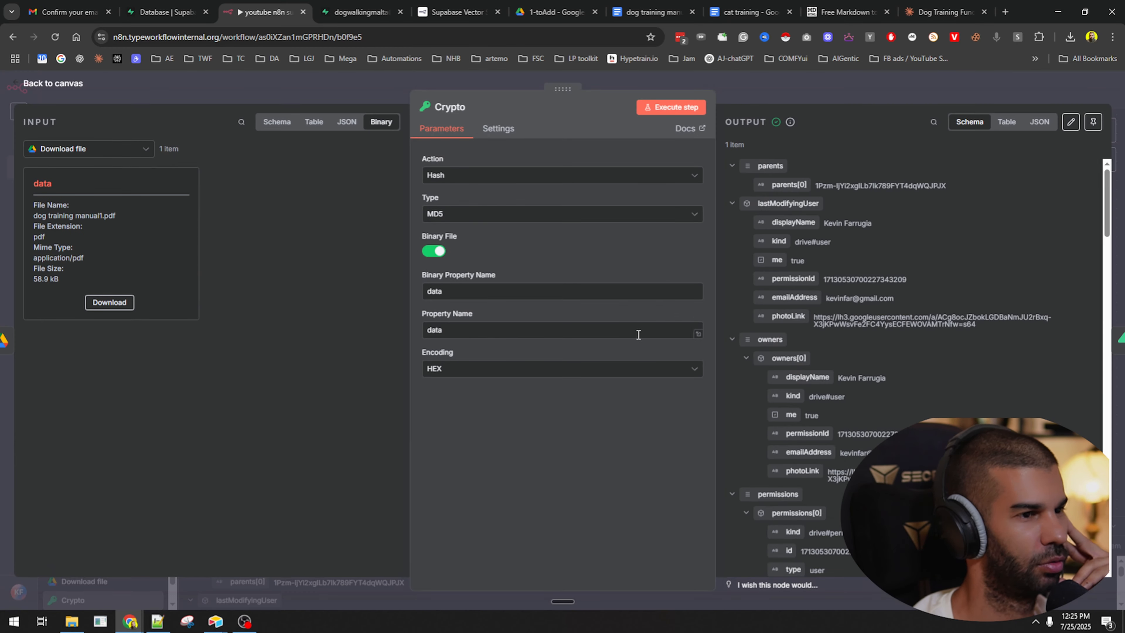
click(449, 331)
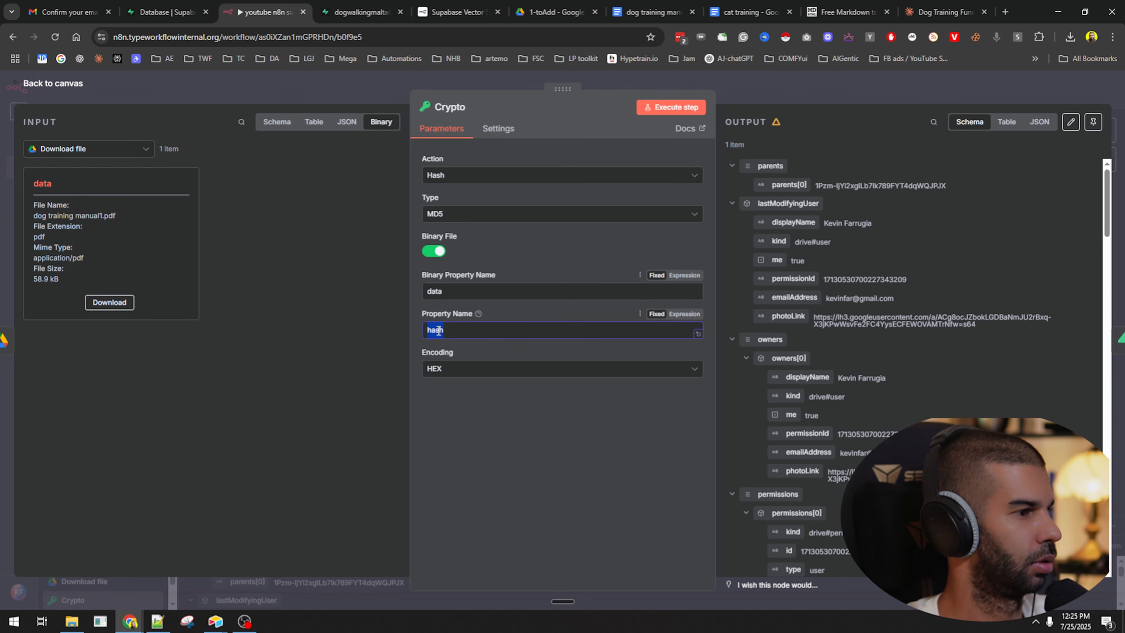
click(685, 107)
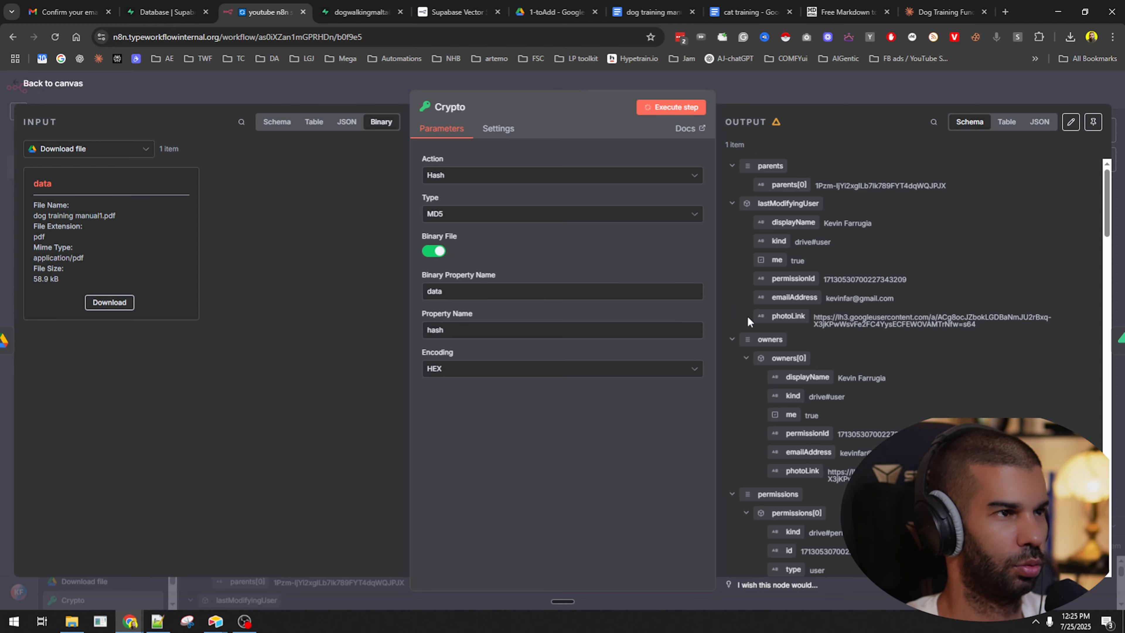
scroll(809, 175, down, 15)
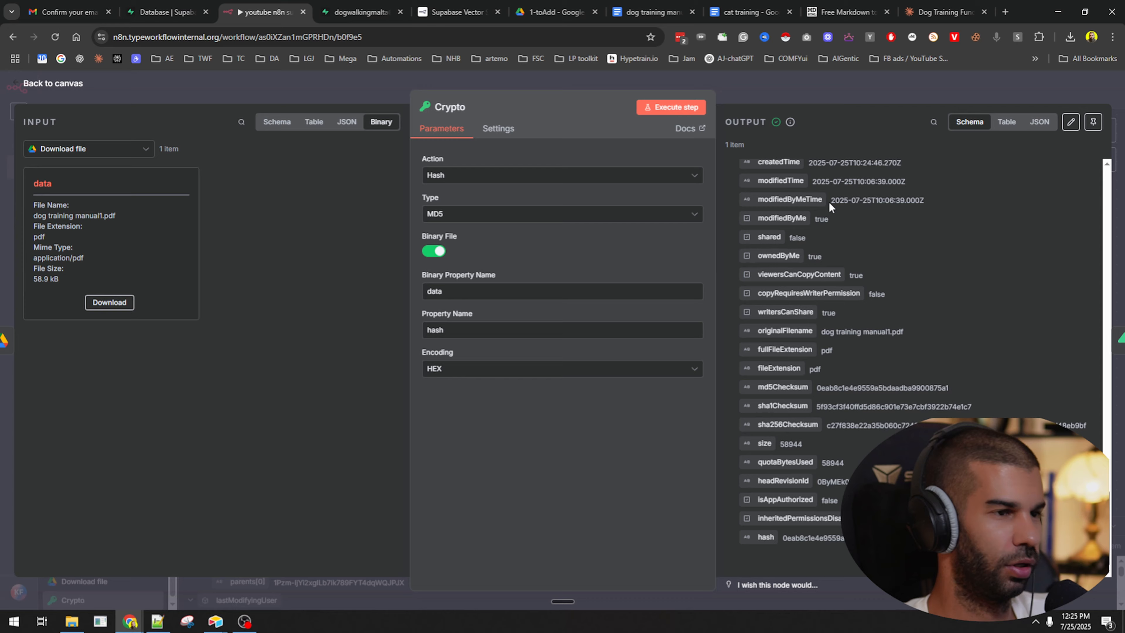
click(802, 91)
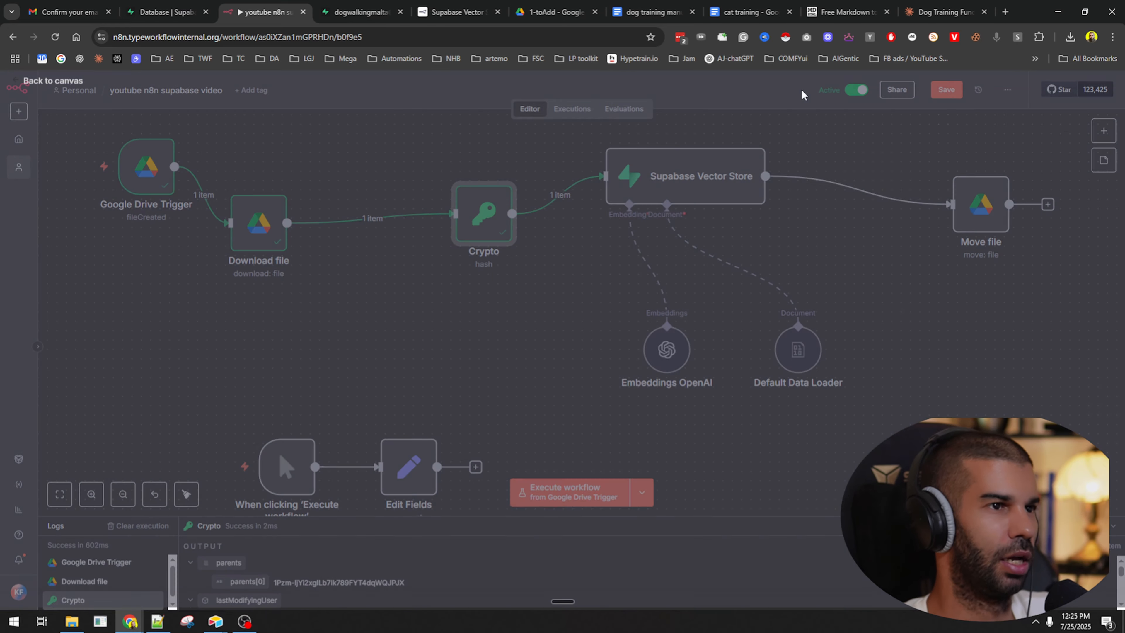
drag(268, 229, 334, 200)
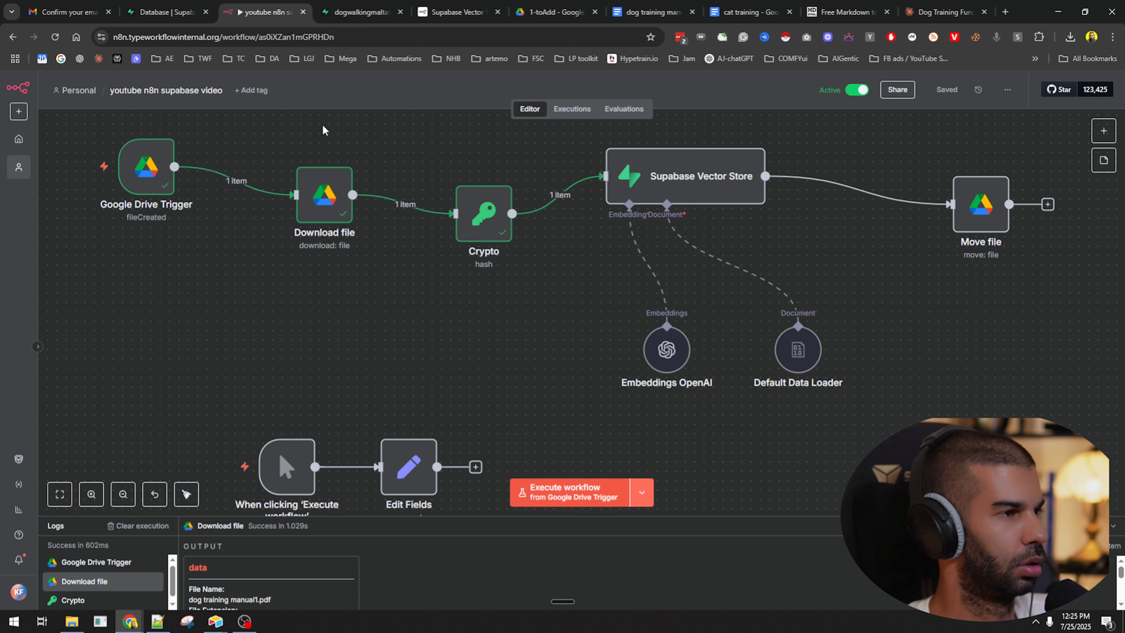
Delete both PDFs from the 1-toAdd Google Drive folder.
click(554, 12)
key(ctrl+a)
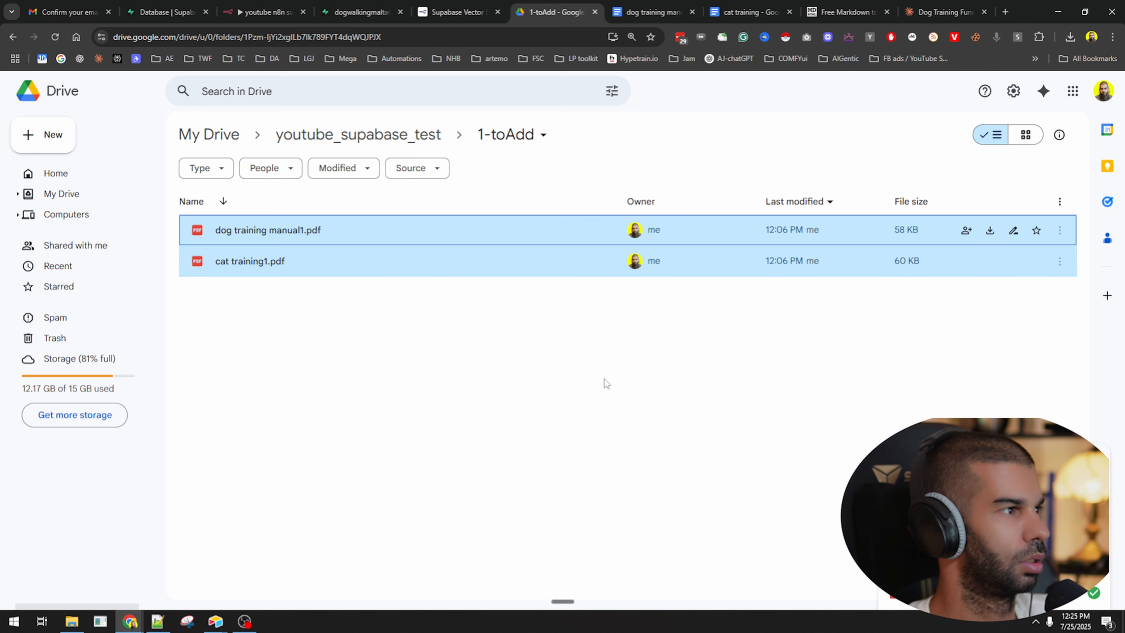
key(Delete)
Start a full n8n workflow run and re-upload the two PDFs into 1-toAdd.
key(alt+Tab)
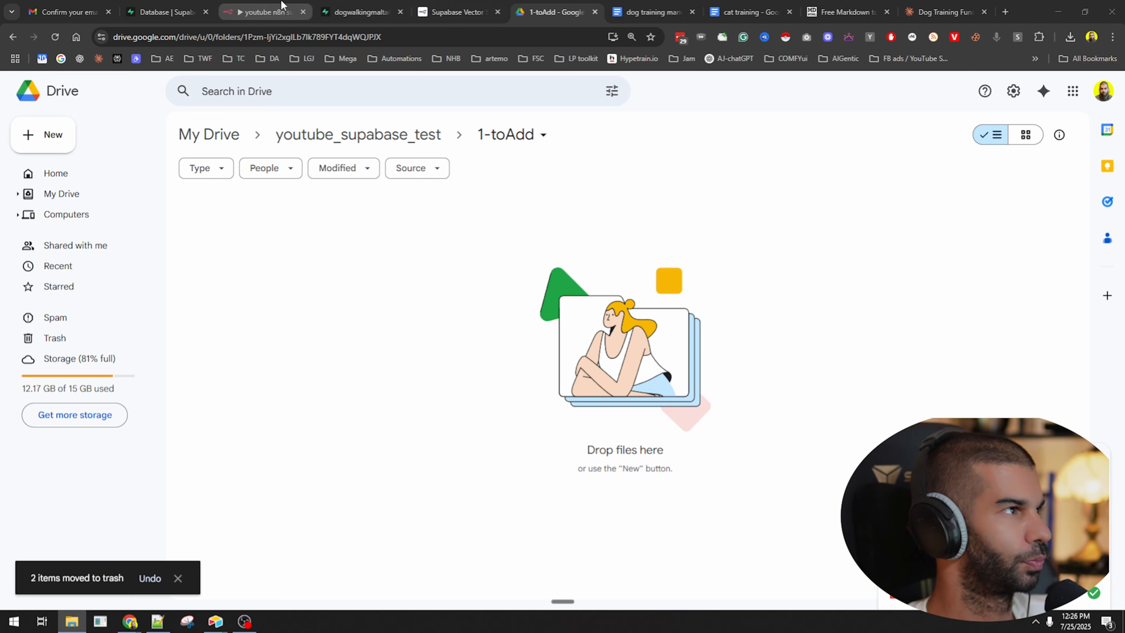
click(266, 12)
click(559, 492)
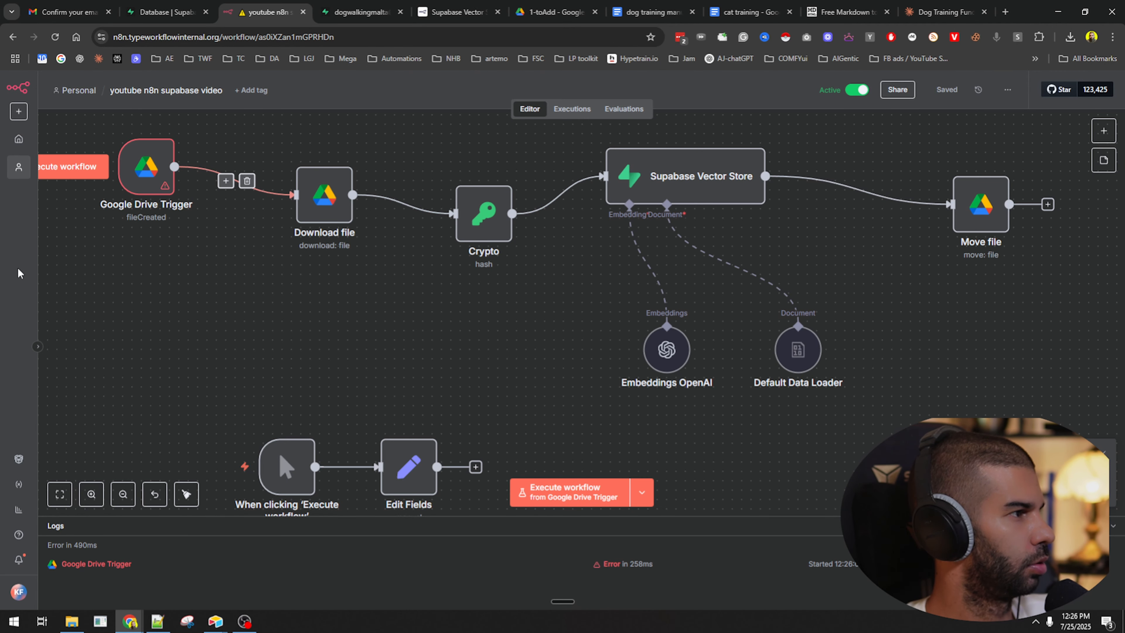
click(562, 7)
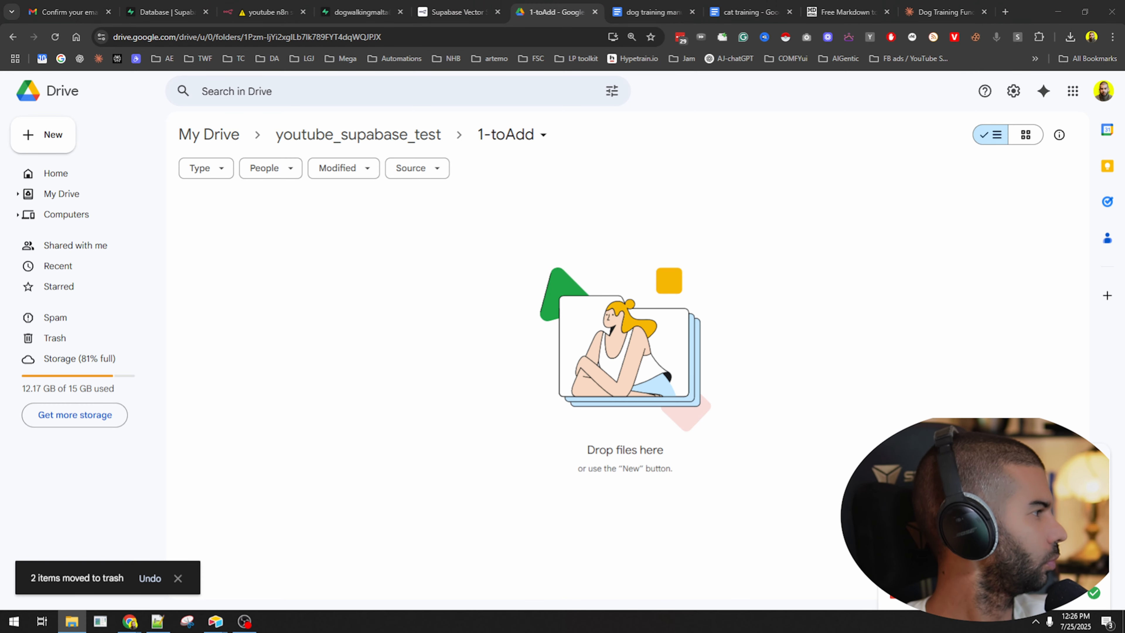
drag(251, 355, 253, 357)
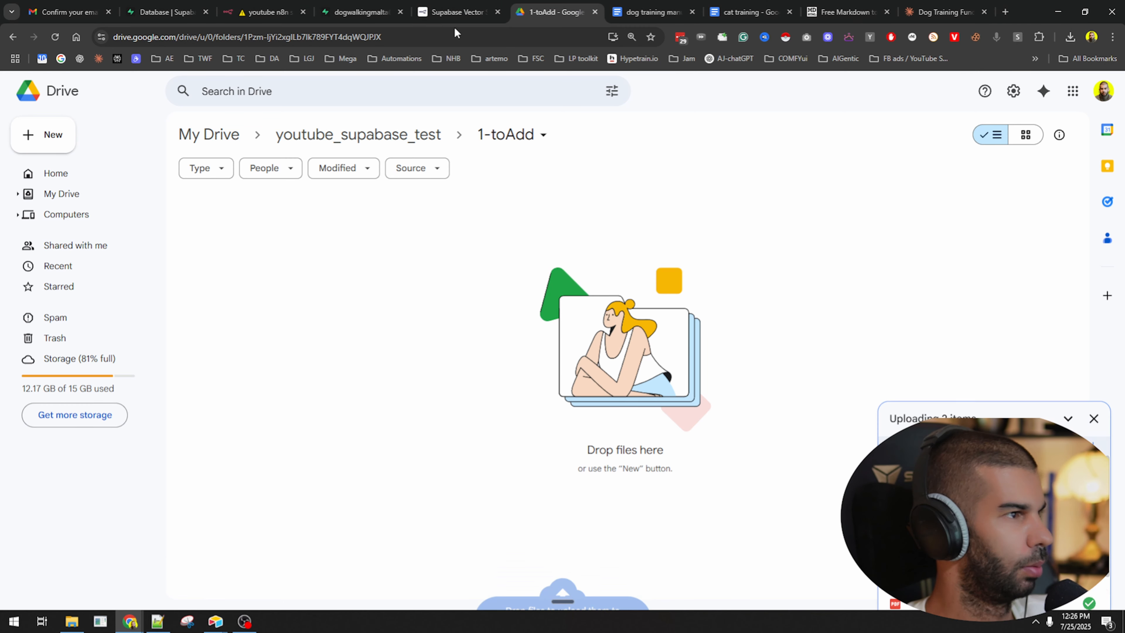
click(261, 6)
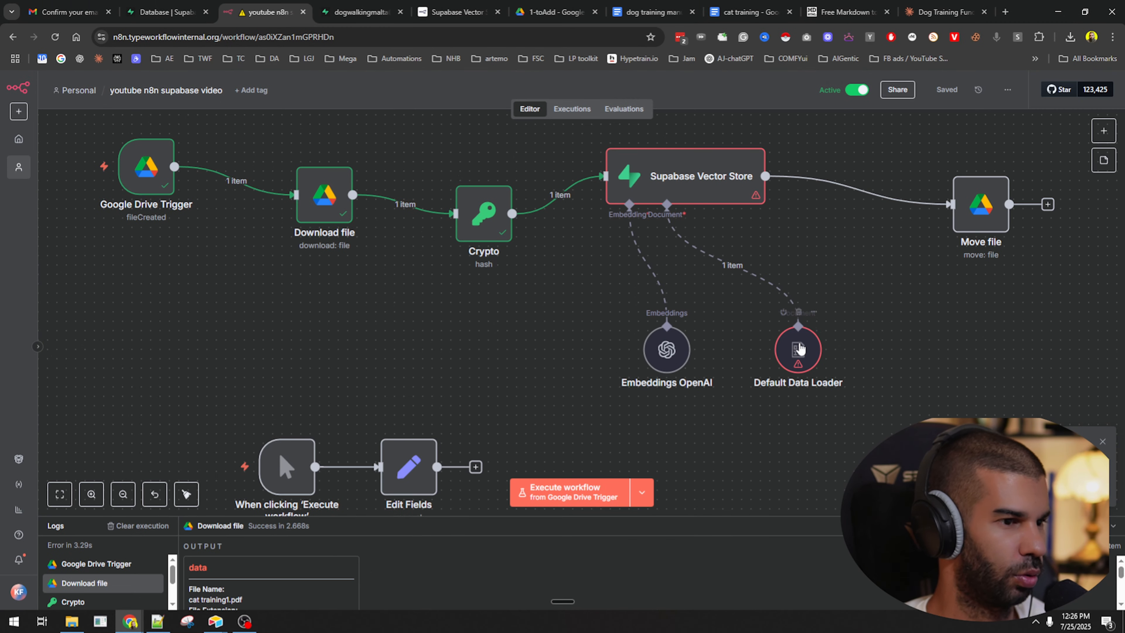
Change the Default Data Loader hash metadata from $json.data to $json.hash and rerun the workflow.
double_click(471, 87)
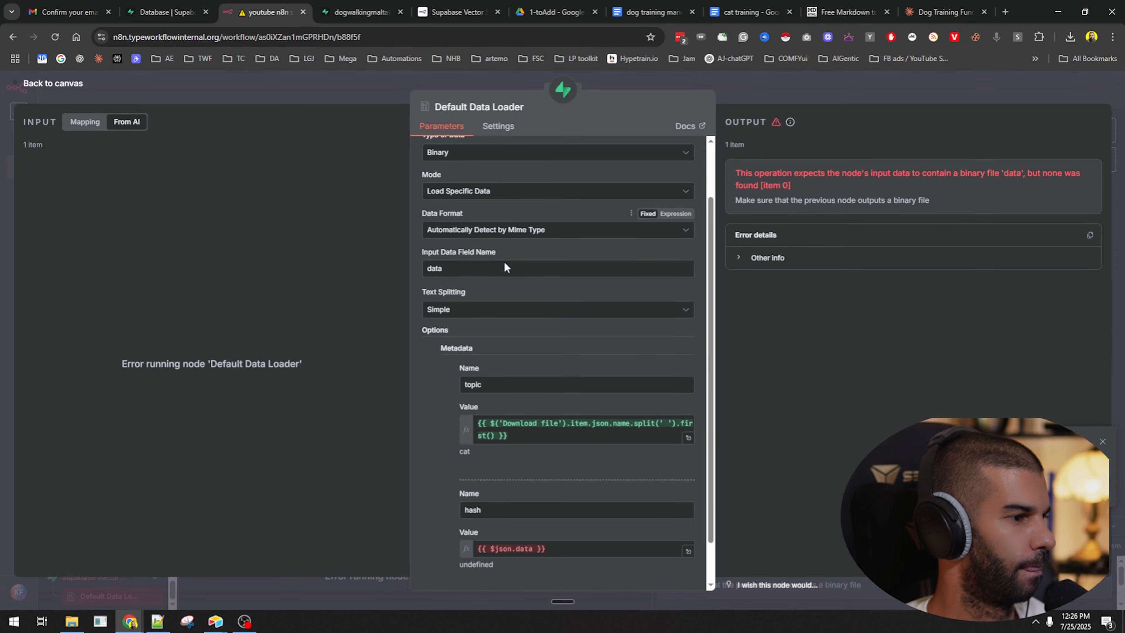
scroll(505, 267, down, 2)
double_click(523, 482)
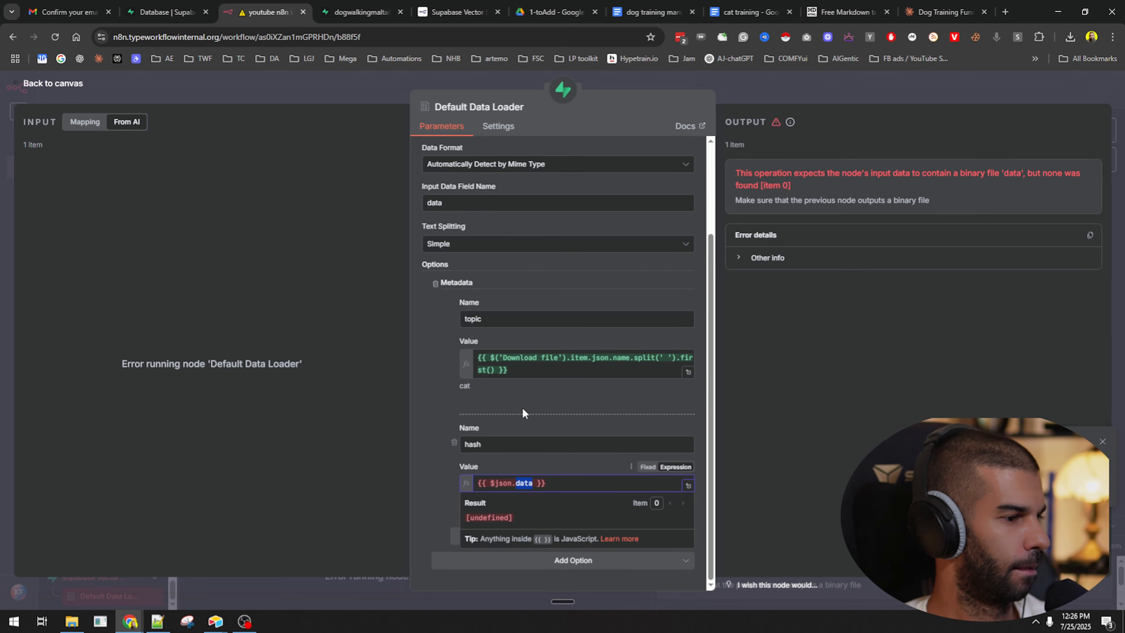
text(hash)
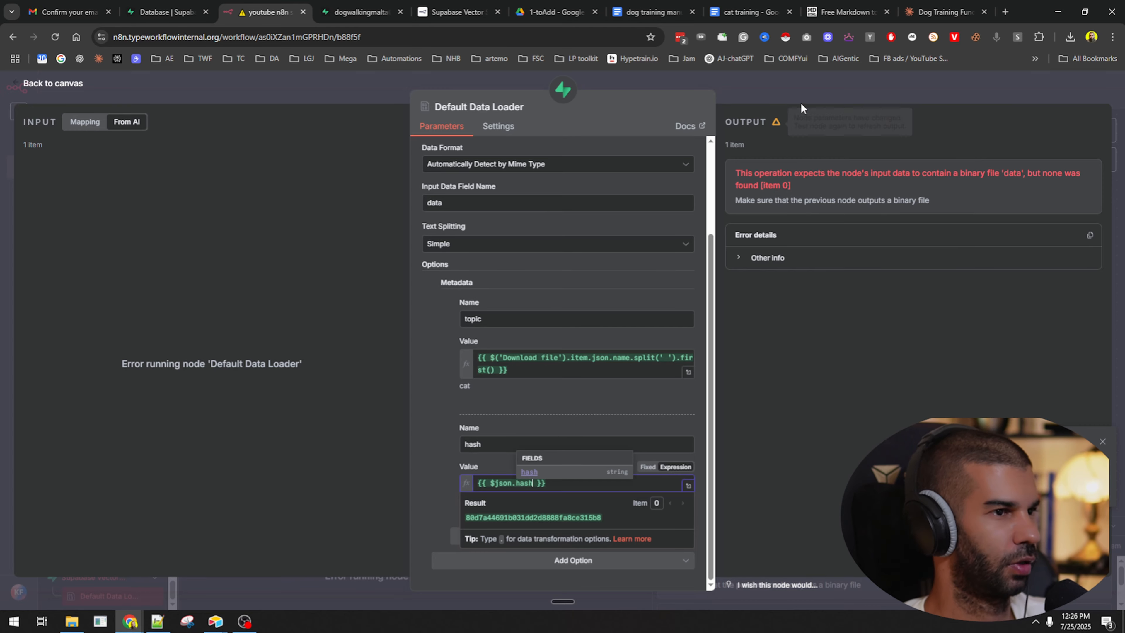
click(797, 94)
key(ctrl+Return)
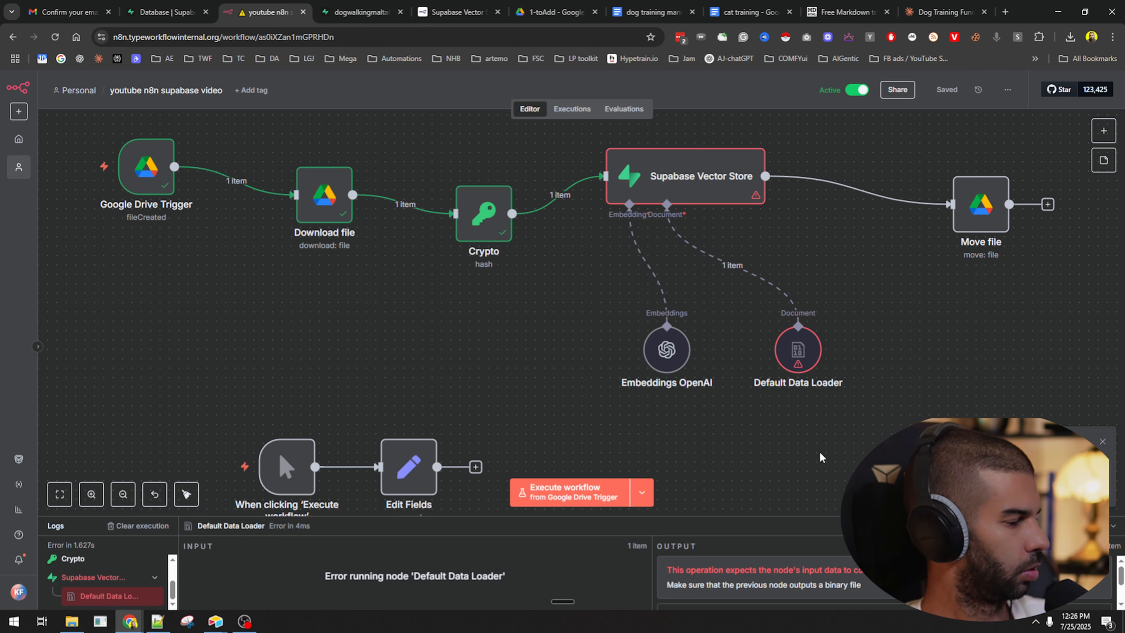
Inspect the Default Data Loader's error and move Download file lower on the canvas.
double_click(799, 348)
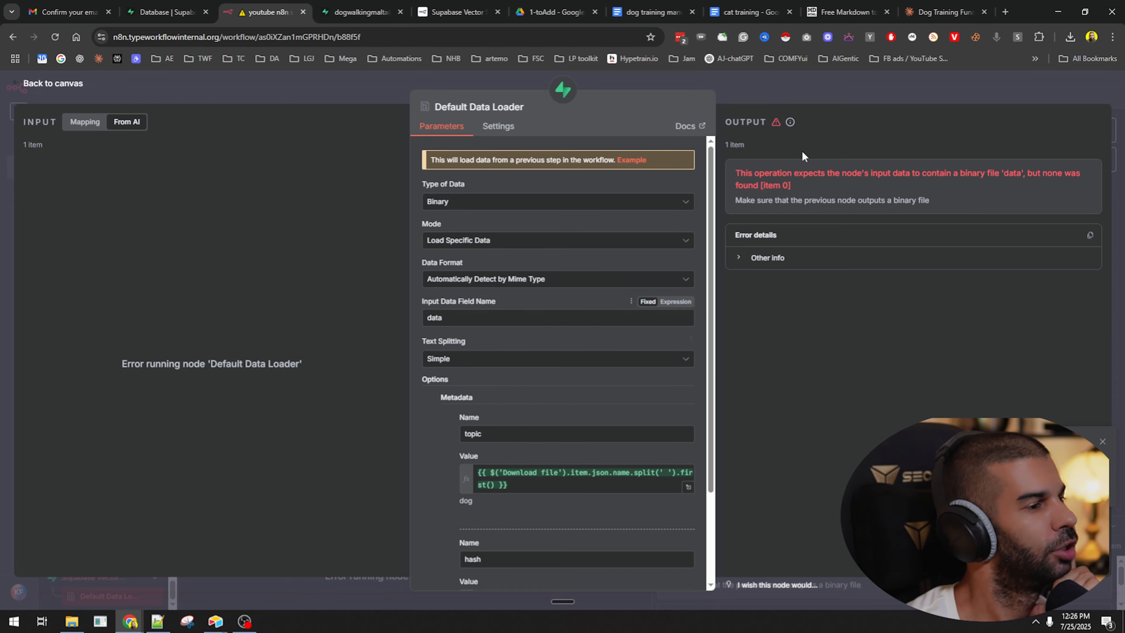
click(784, 102)
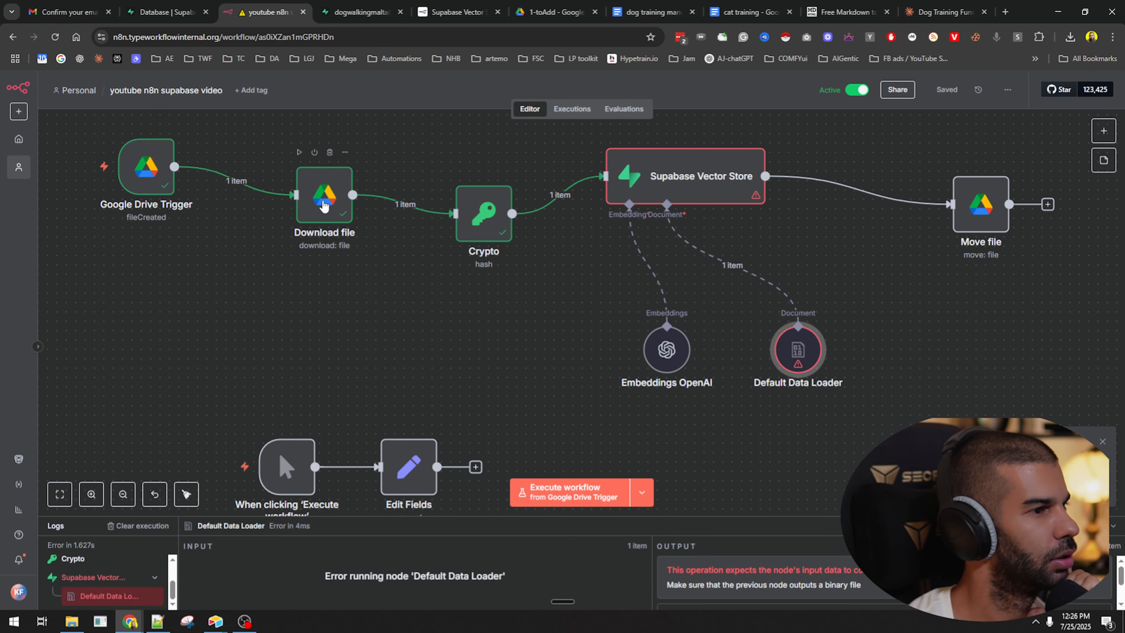
drag(337, 179, 605, 249)
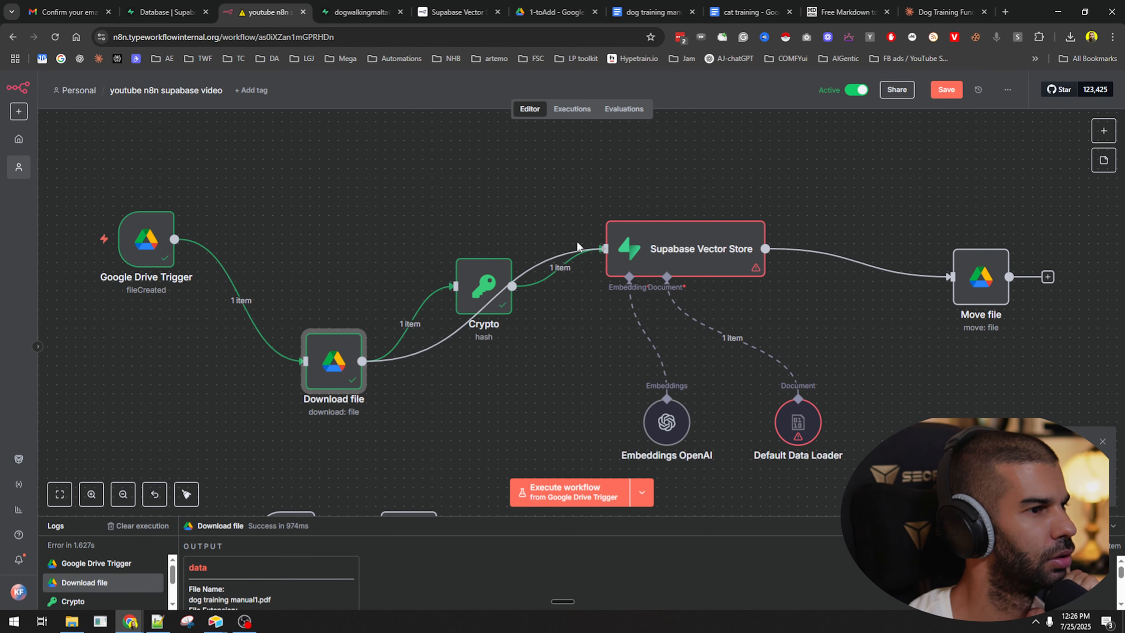
Connect Download file to Supabase Vector Store, place Crypto above it, and rerun the workflow.
drag(475, 286, 372, 457)
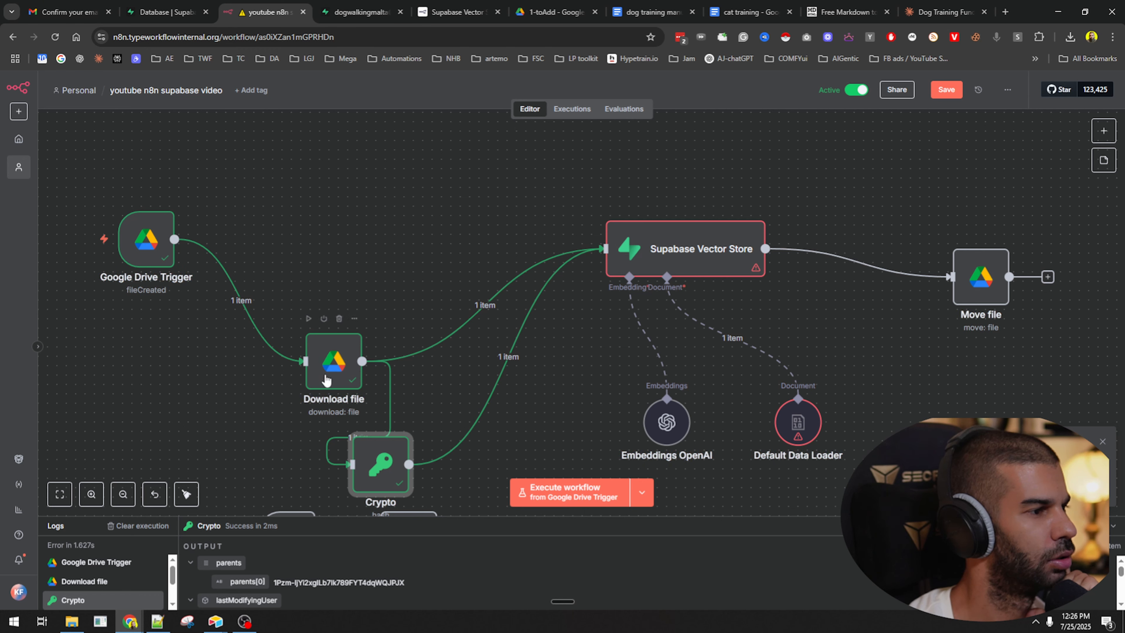
drag(325, 379, 355, 284)
drag(380, 466, 352, 167)
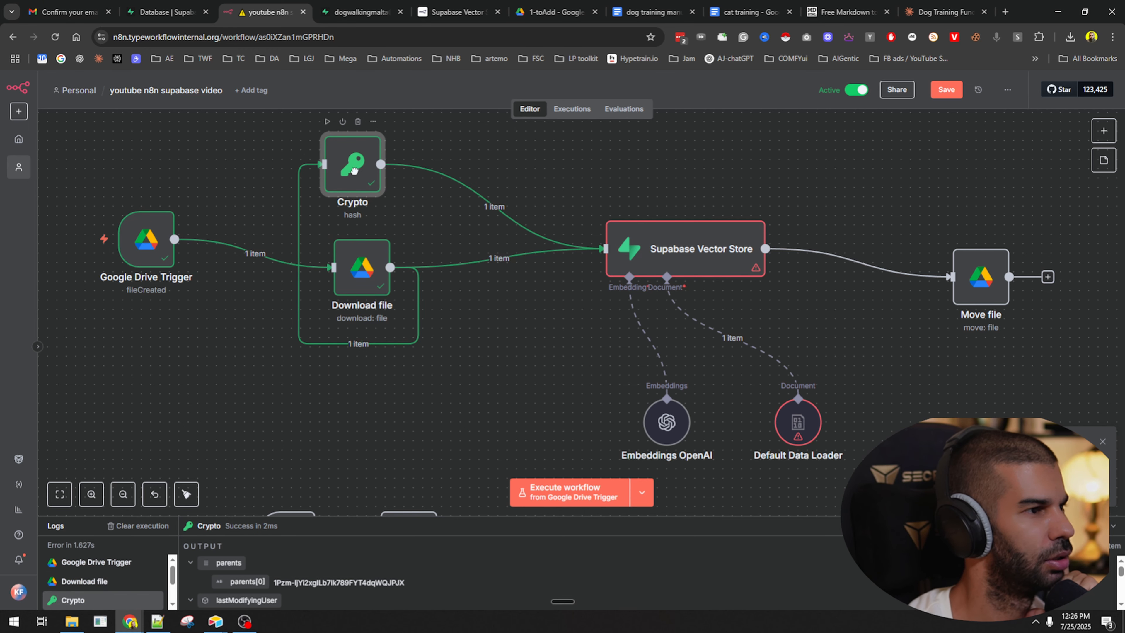
click(505, 410)
click(551, 491)
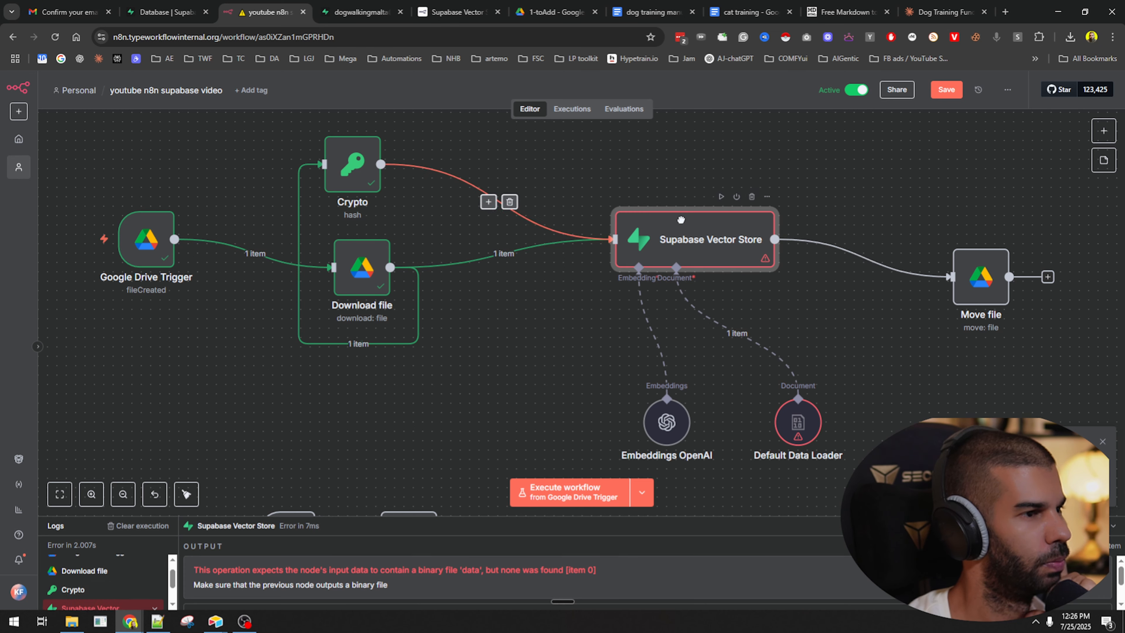
Remove the old connections, chain Trigger → Crypto → Download file → Supabase Vector Store, and run it.
drag(691, 252, 747, 205)
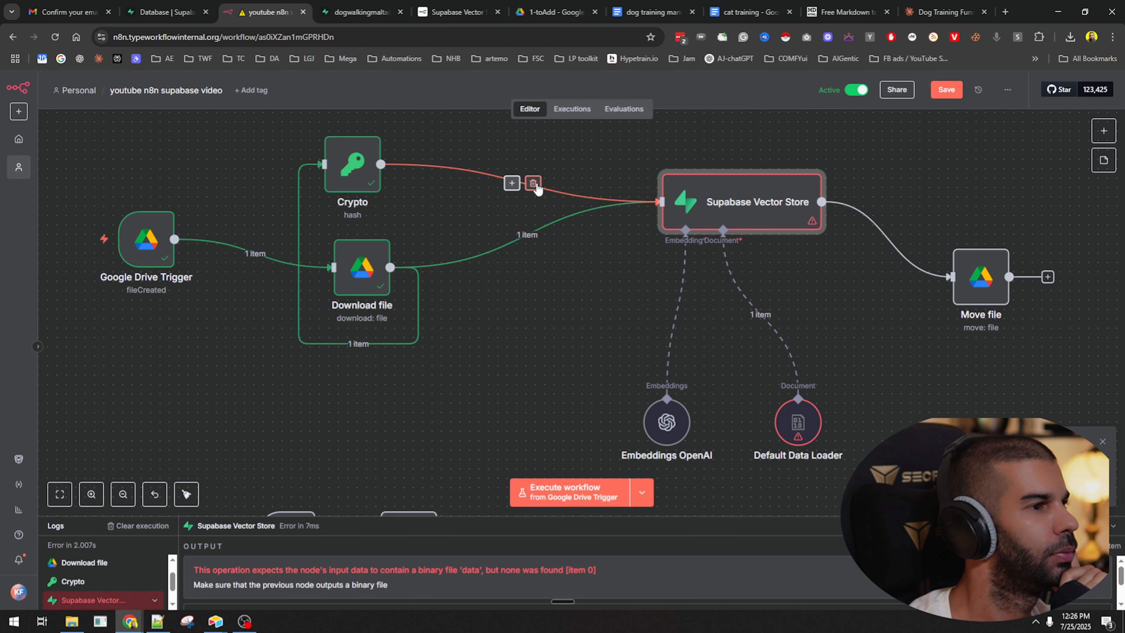
click(533, 184)
click(538, 236)
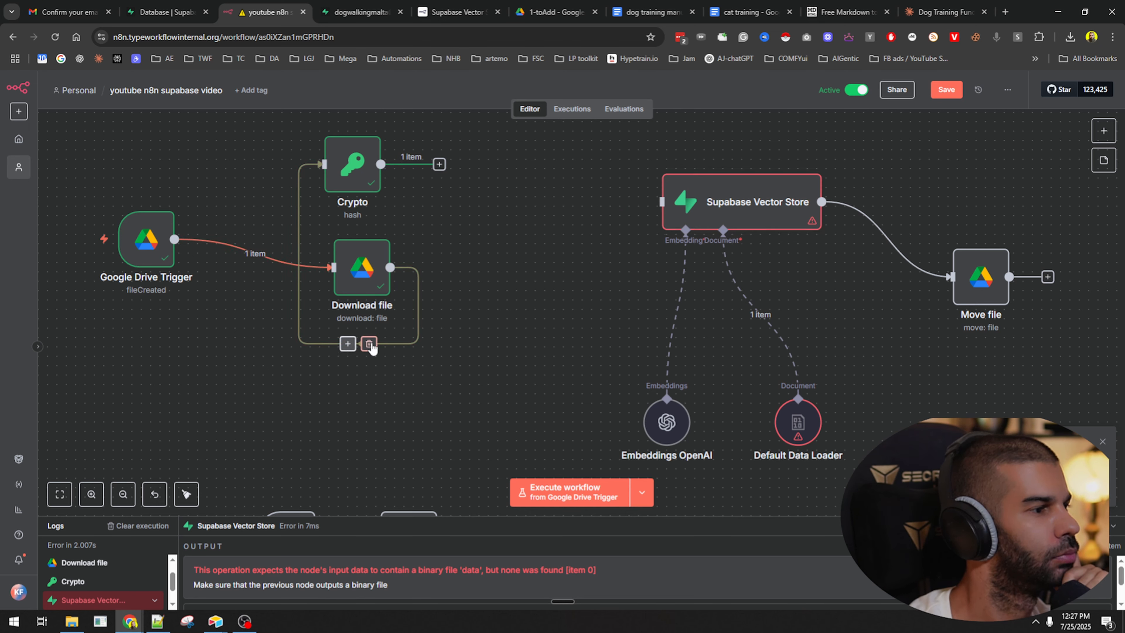
click(369, 344)
drag(353, 169, 315, 177)
click(271, 255)
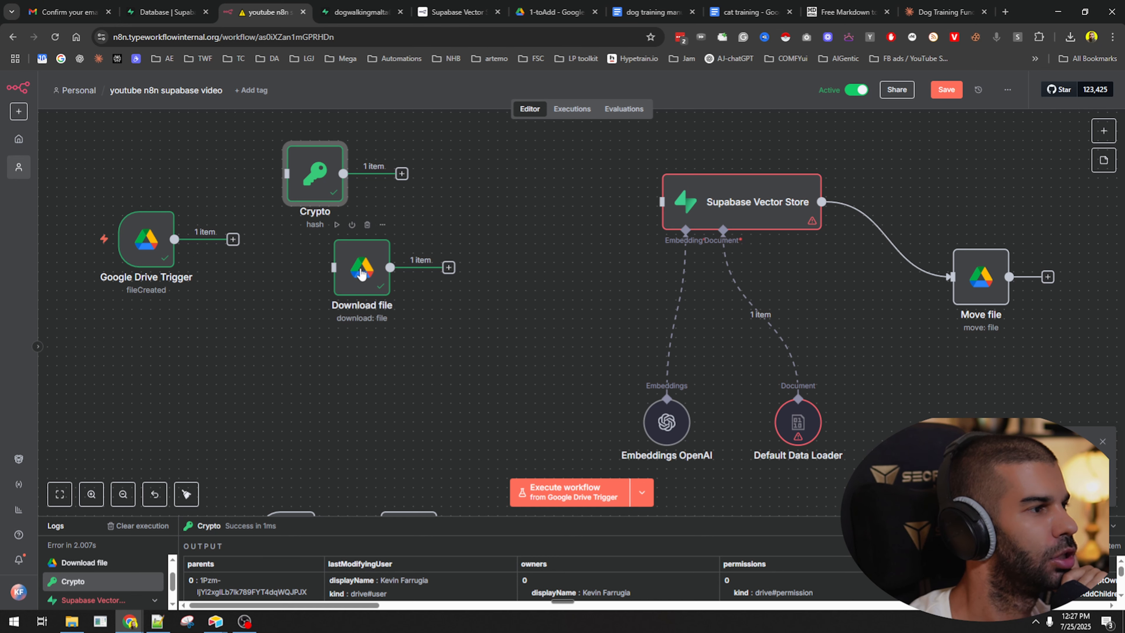
drag(362, 266, 503, 228)
drag(315, 175, 456, 212)
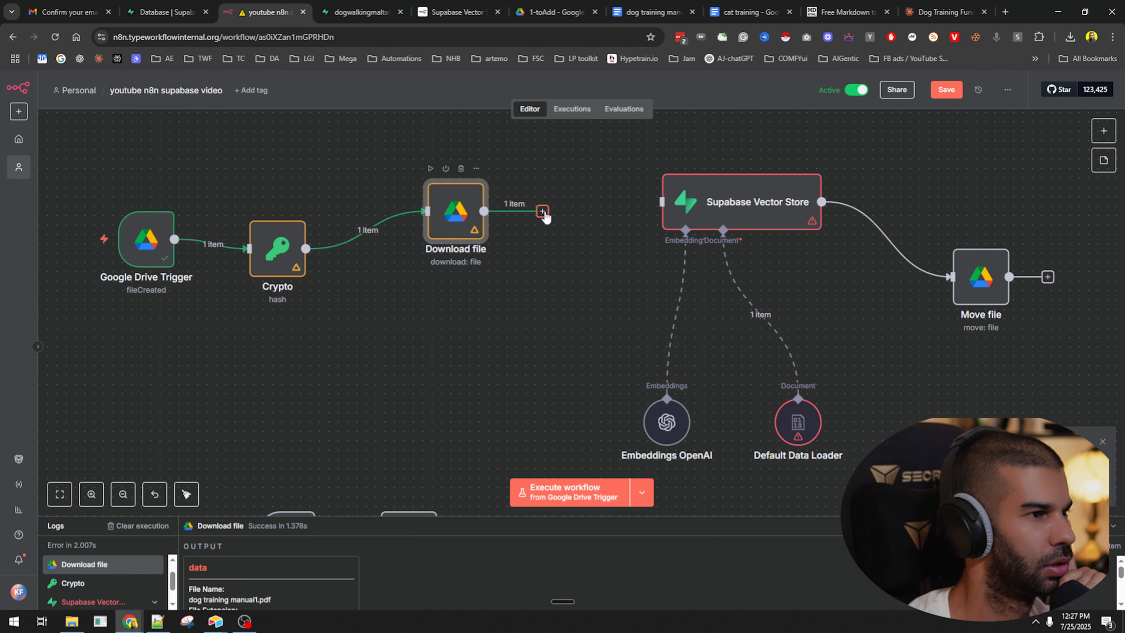
drag(655, 204, 661, 202)
drag(277, 248, 296, 211)
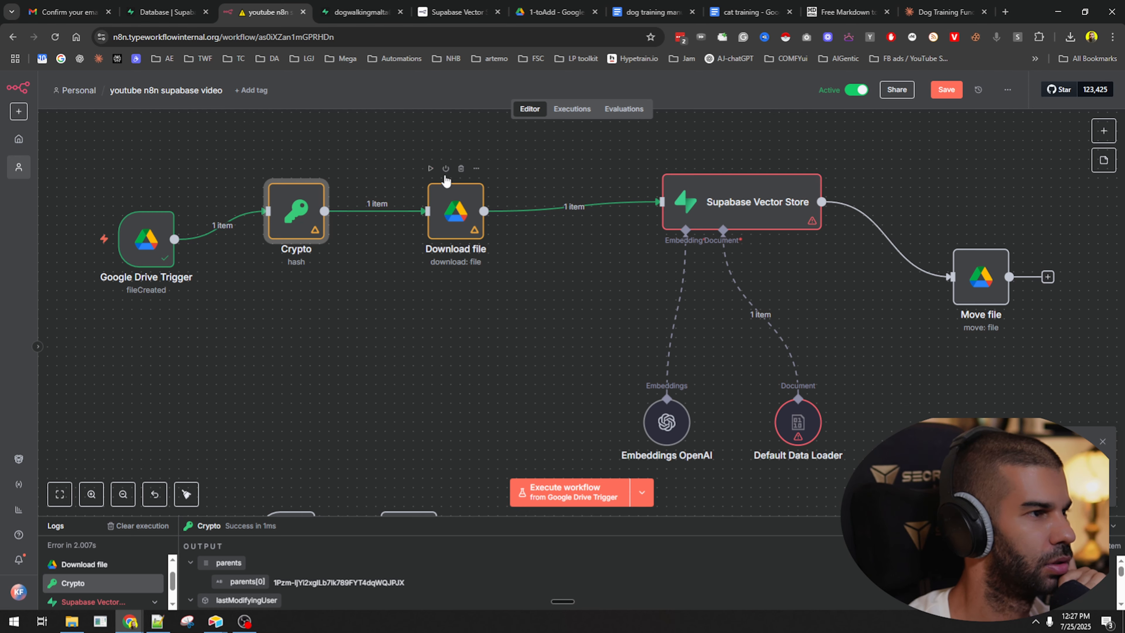
key(ctrl+Return)
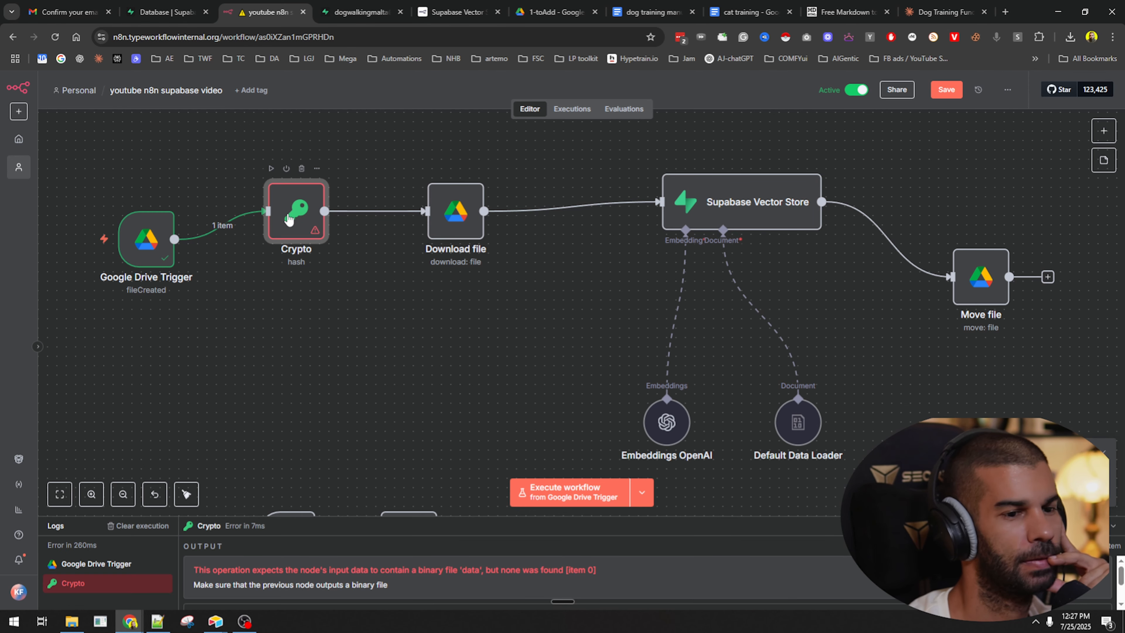
Check Crypto's error, then duplicate Download file as Download file1 between the Drive Trigger and Crypto.
double_click(288, 219)
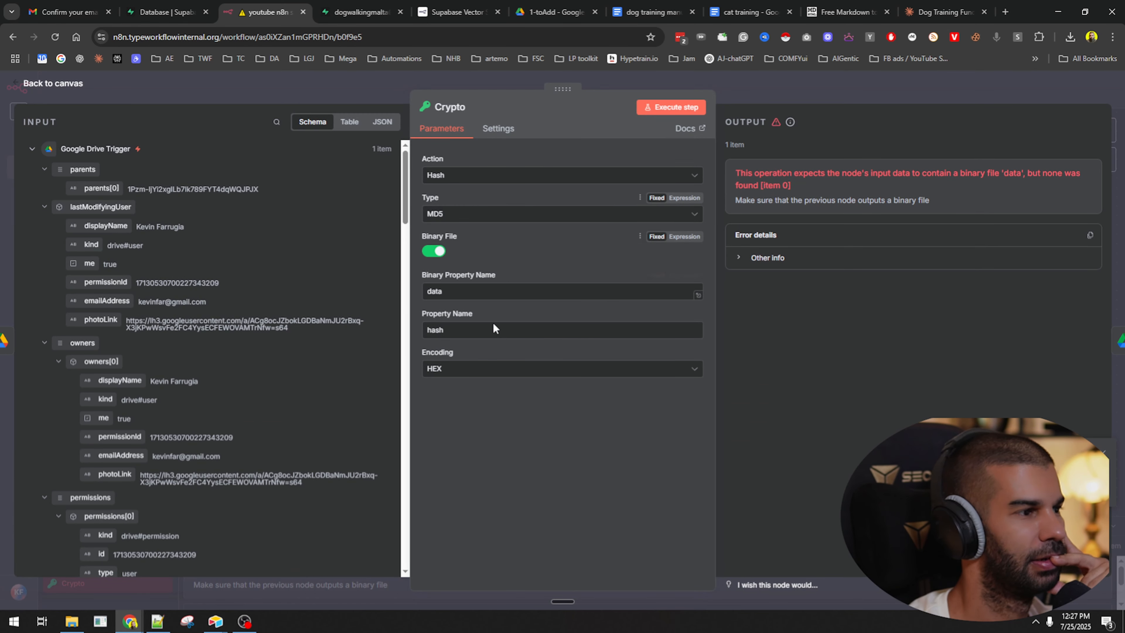
click(807, 100)
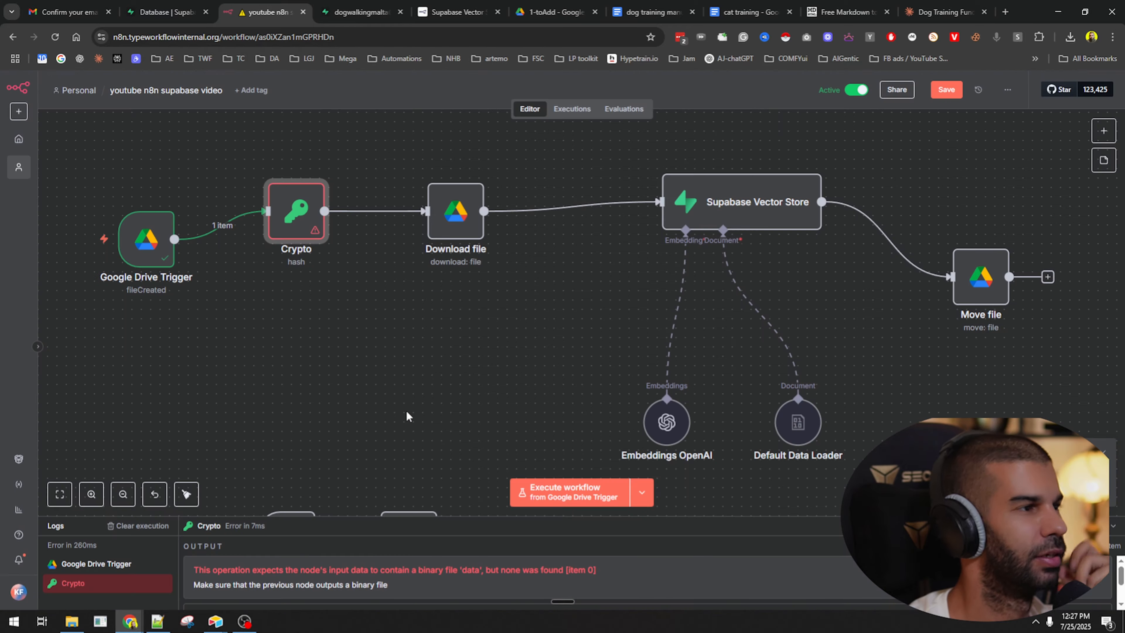
drag(297, 218, 353, 218)
click(447, 227)
key(ctrl+d)
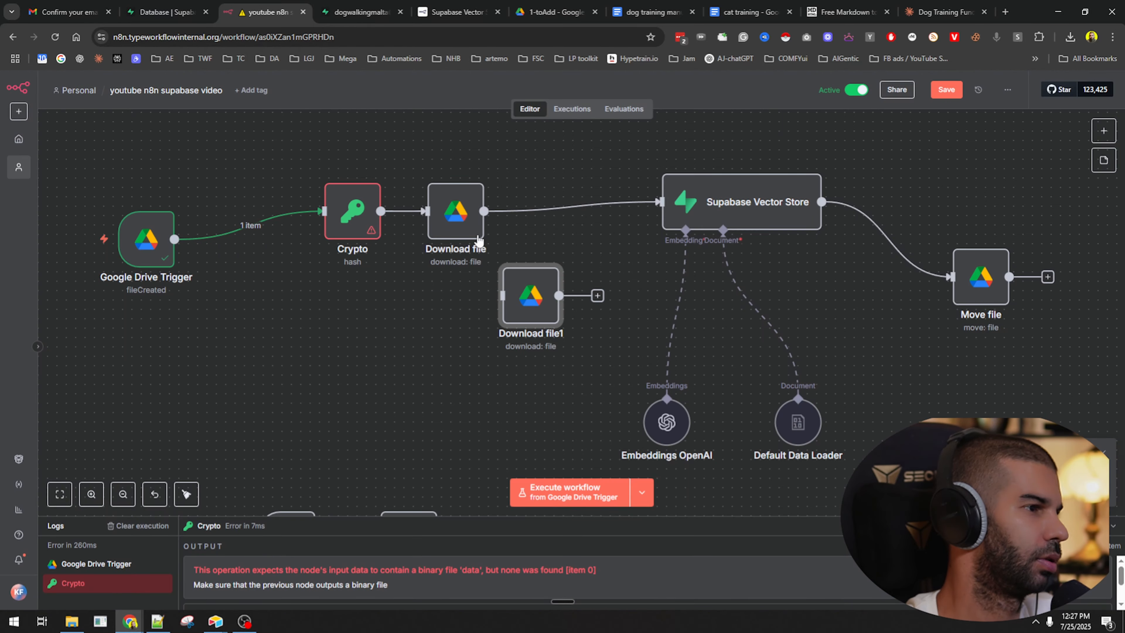
drag(508, 279, 241, 195)
drag(350, 224, 368, 196)
drag(460, 225, 524, 225)
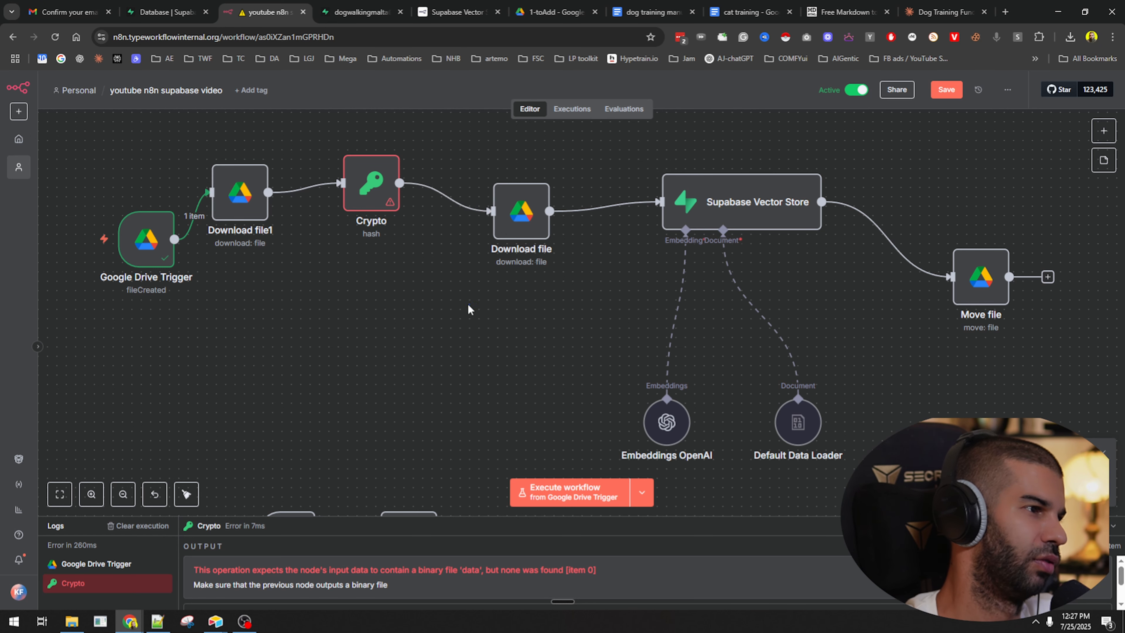
drag(248, 199, 294, 180)
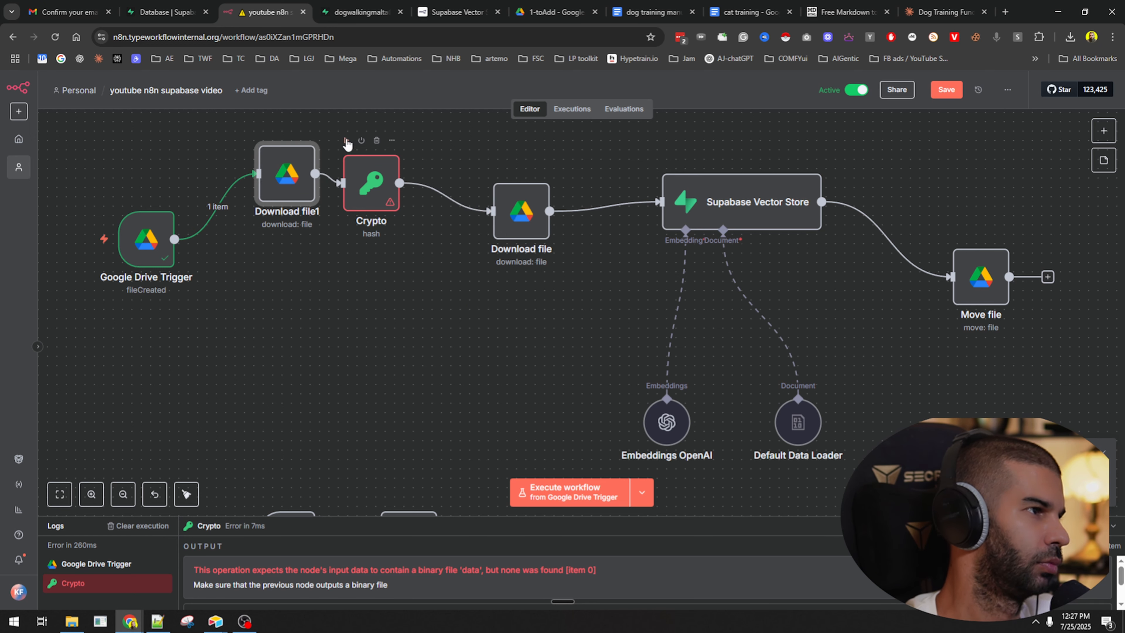
Execute the Crypto, Download file and Supabase Vector Store steps, tidy the layout, and save.
click(346, 141)
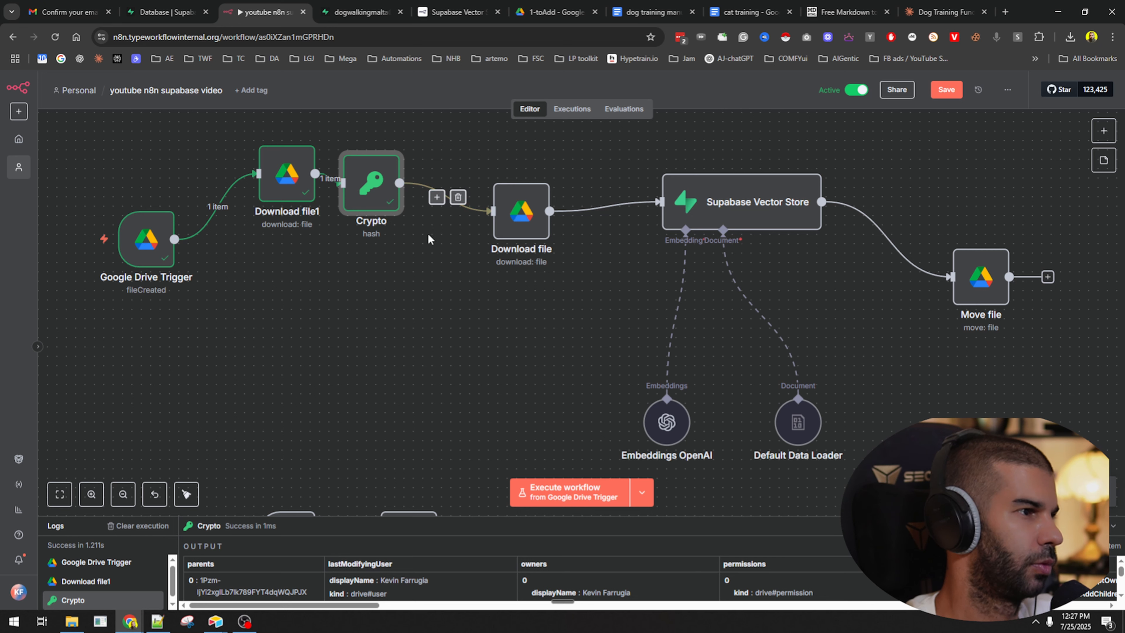
click(496, 169)
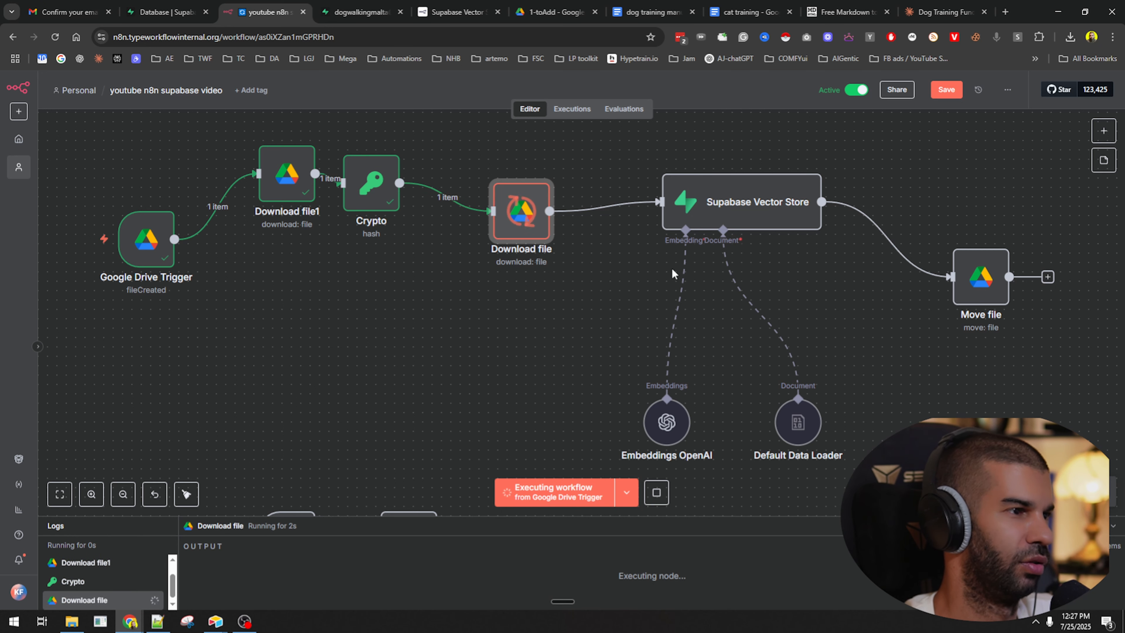
click(769, 159)
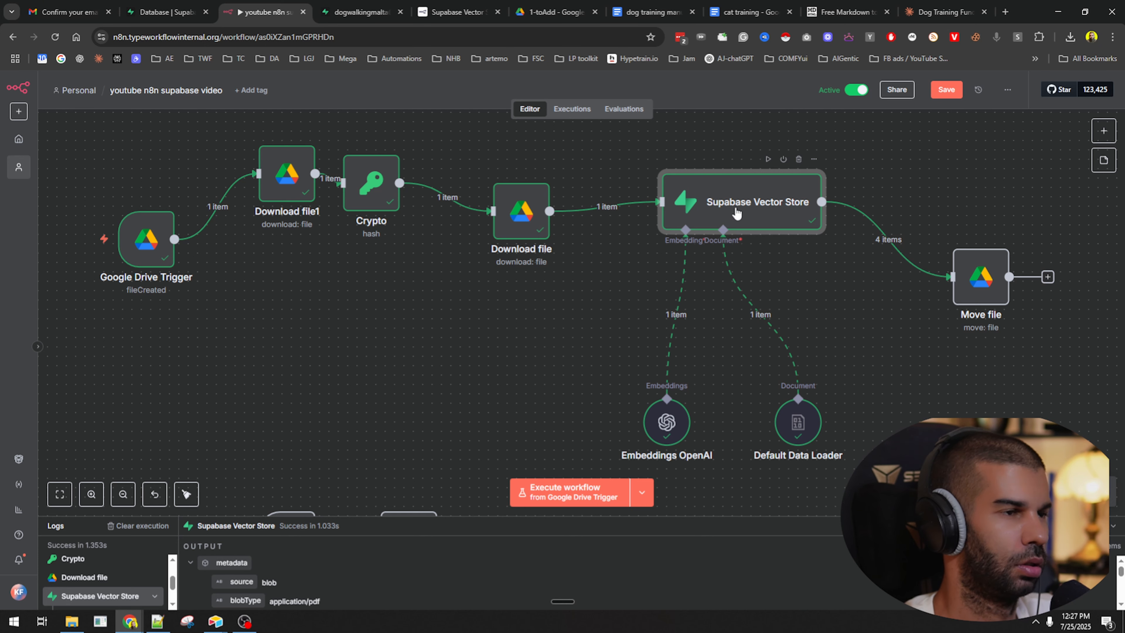
drag(393, 182, 411, 304)
drag(521, 209, 578, 190)
key(ctrl+s)
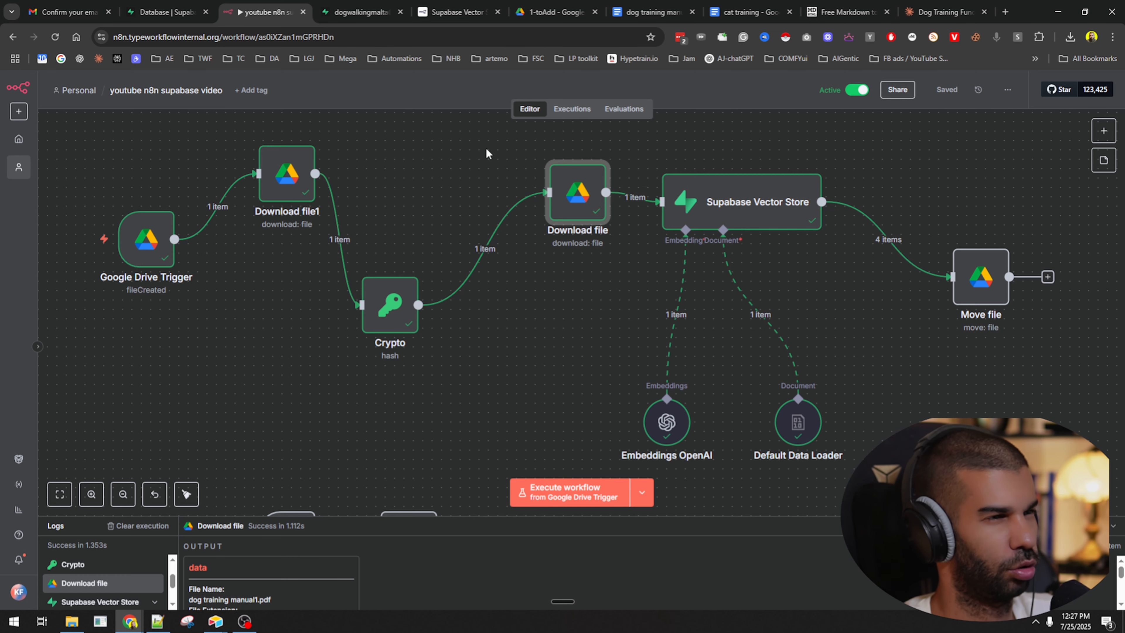
Check the Supabase Vector Store output of 4 items and Download file1's output.
drag(485, 150, 879, 284)
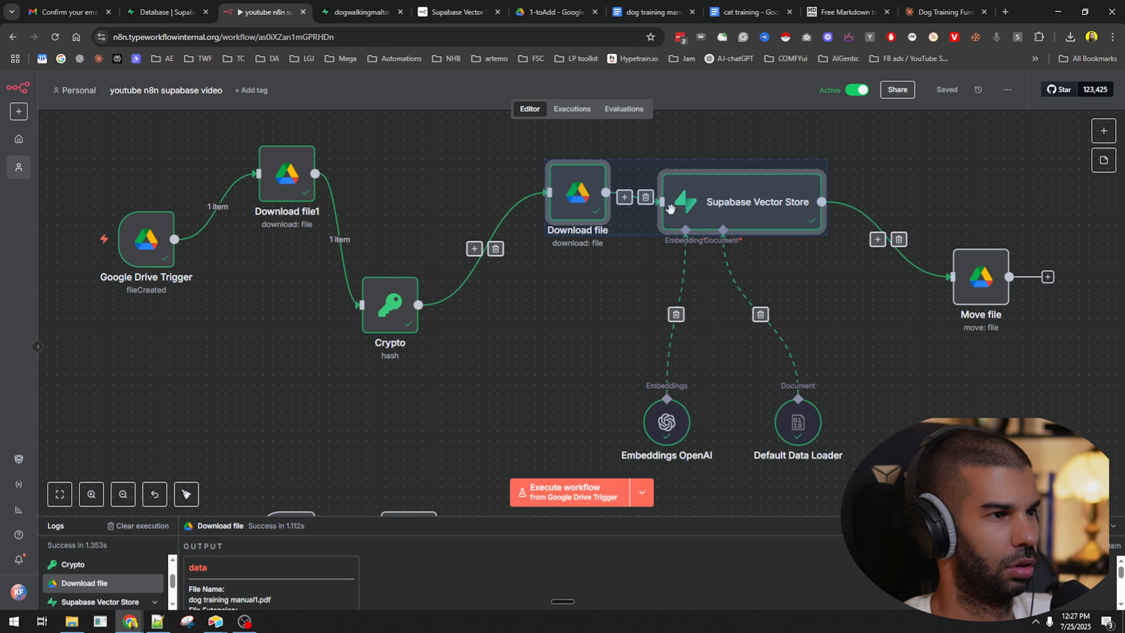
click(671, 207)
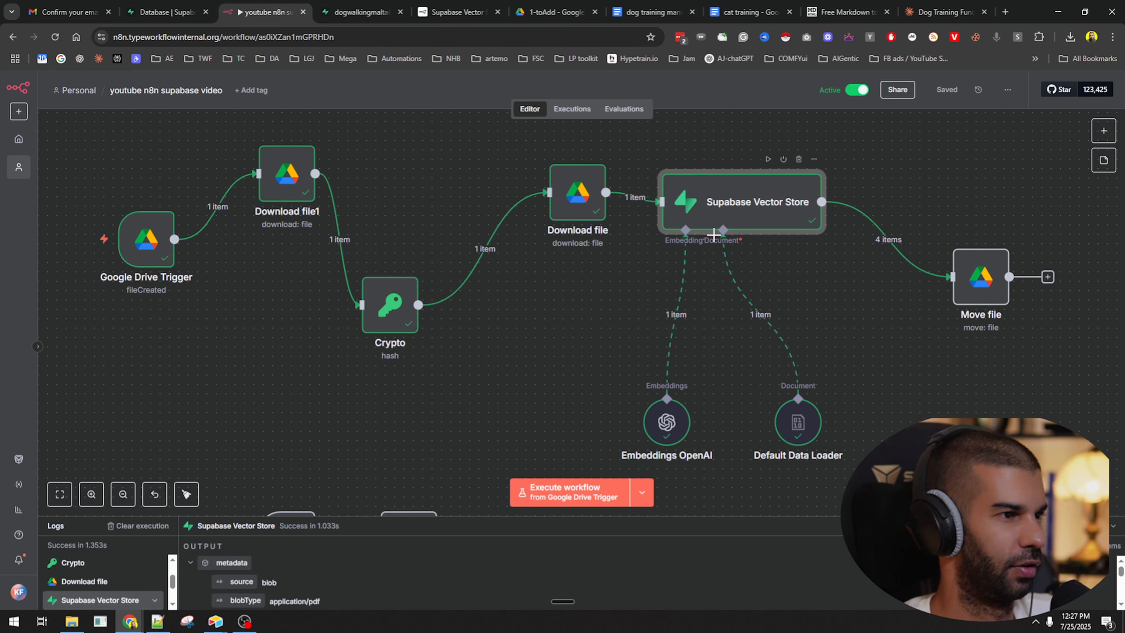
click(546, 330)
click(303, 191)
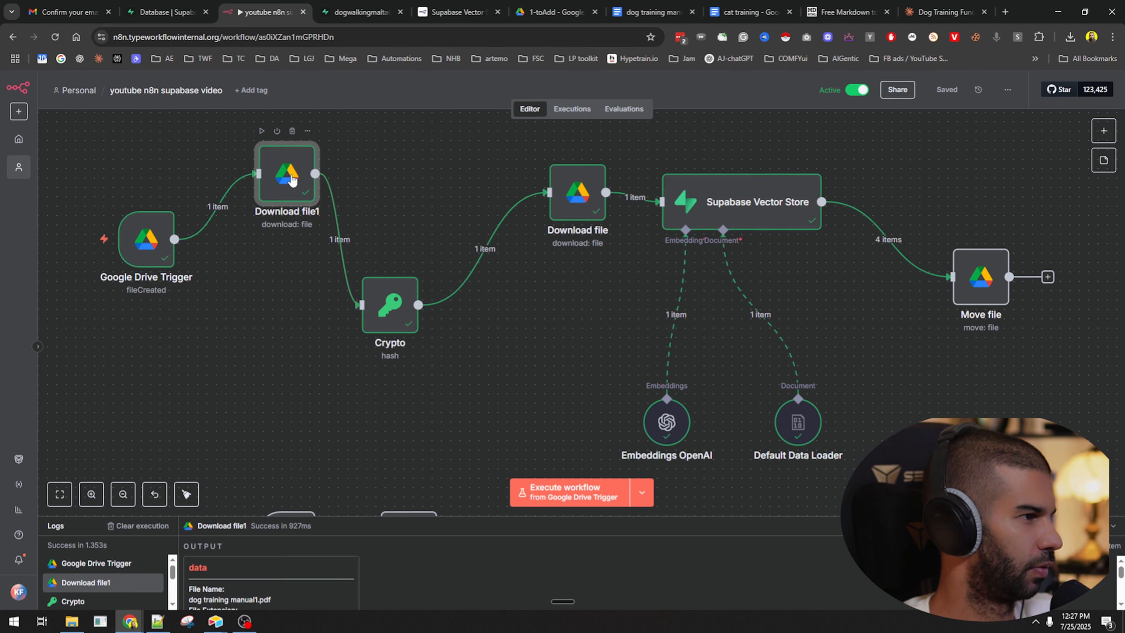
click(619, 279)
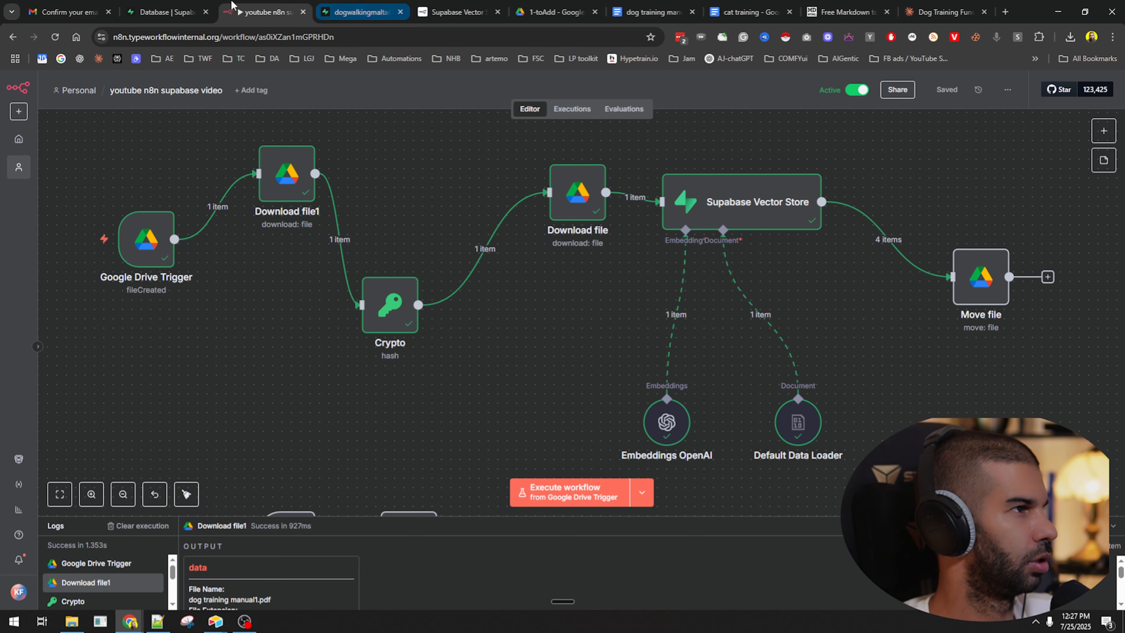
Open row 26's metadata in the Supabase documents table and verify its hash and topic dog.
click(360, 12)
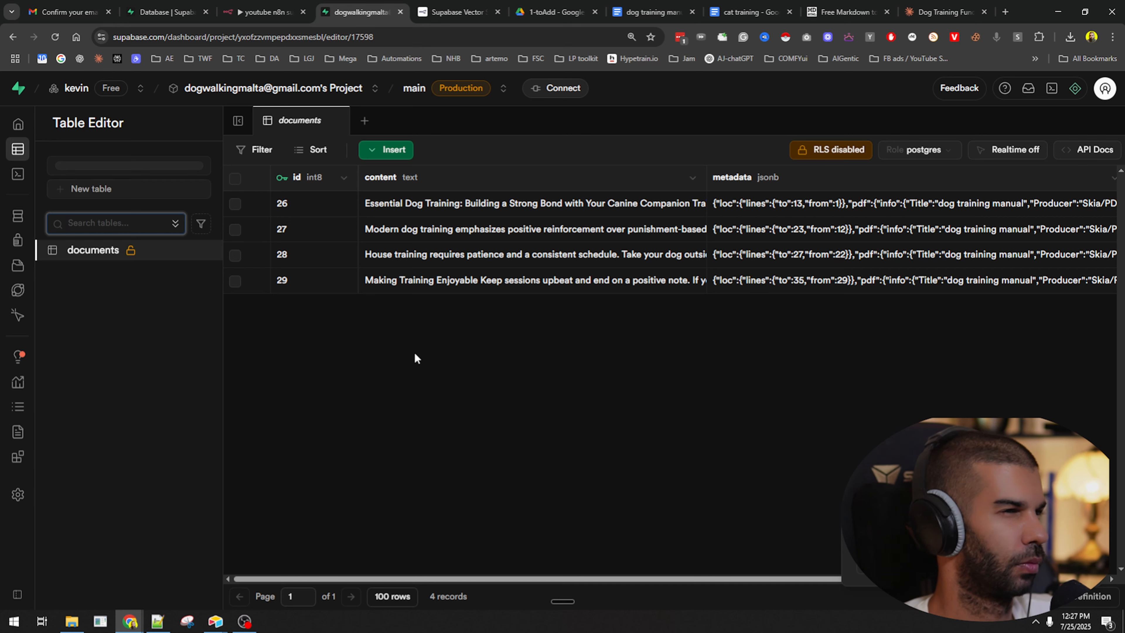
scroll(795, 275, right, 3)
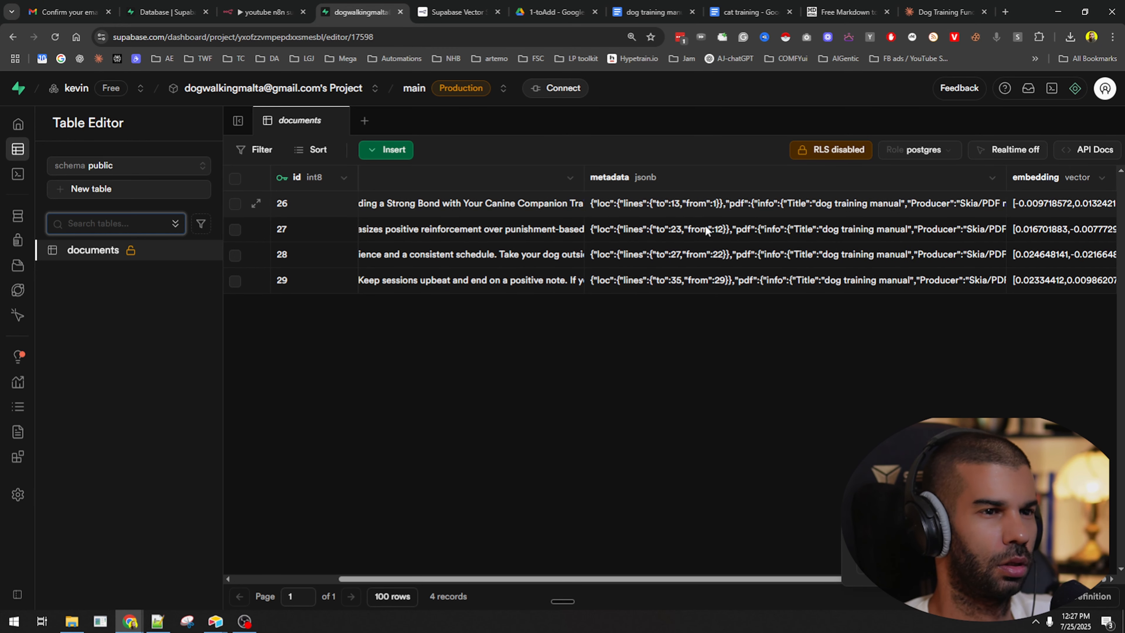
double_click(818, 205)
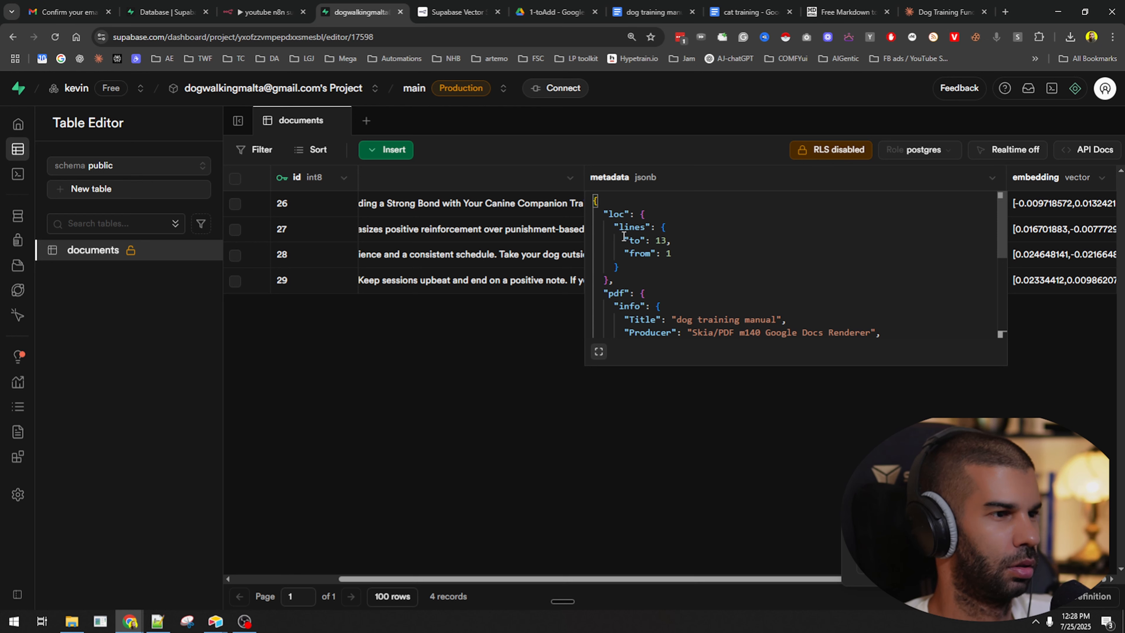
scroll(652, 269, down, 1)
scroll(647, 292, down, 4)
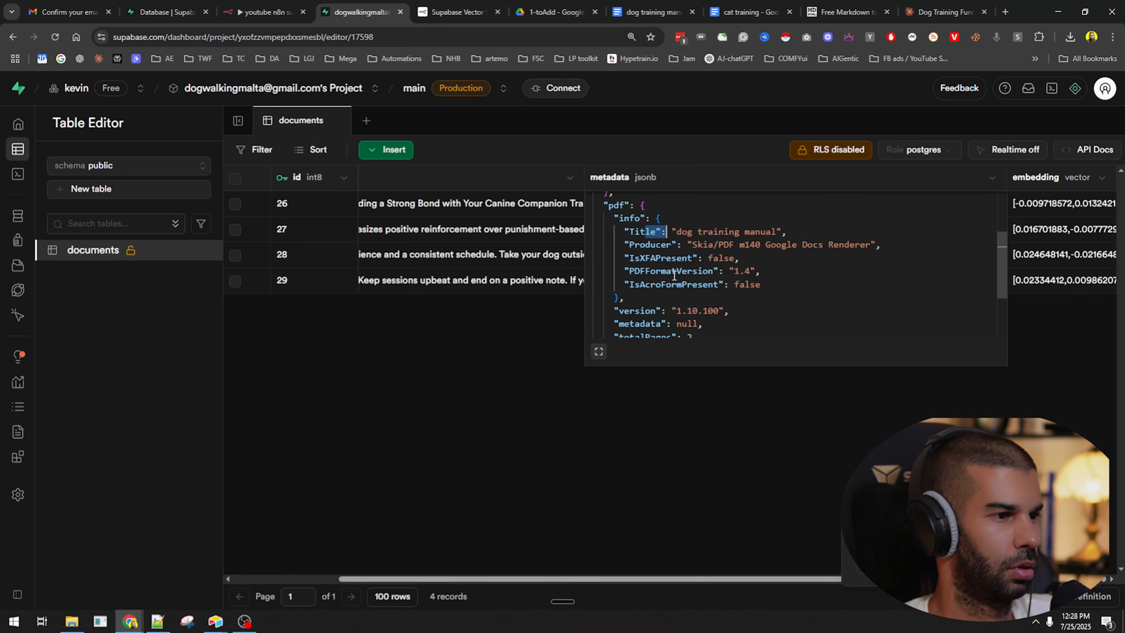
drag(603, 305, 819, 304)
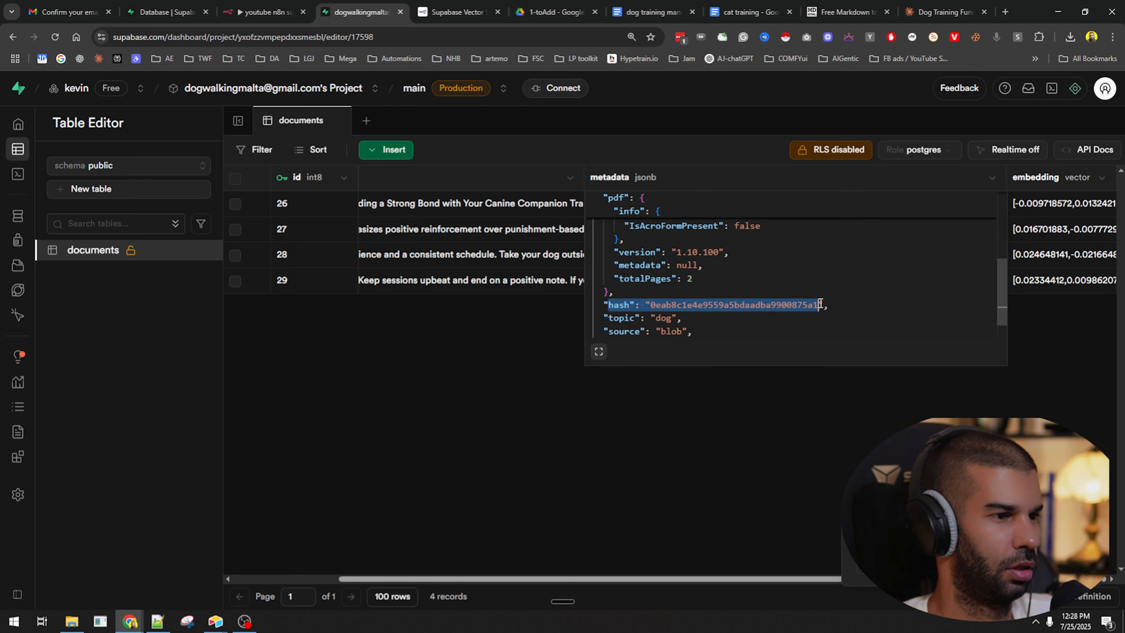
scroll(820, 304, down, 1)
drag(620, 291, 695, 289)
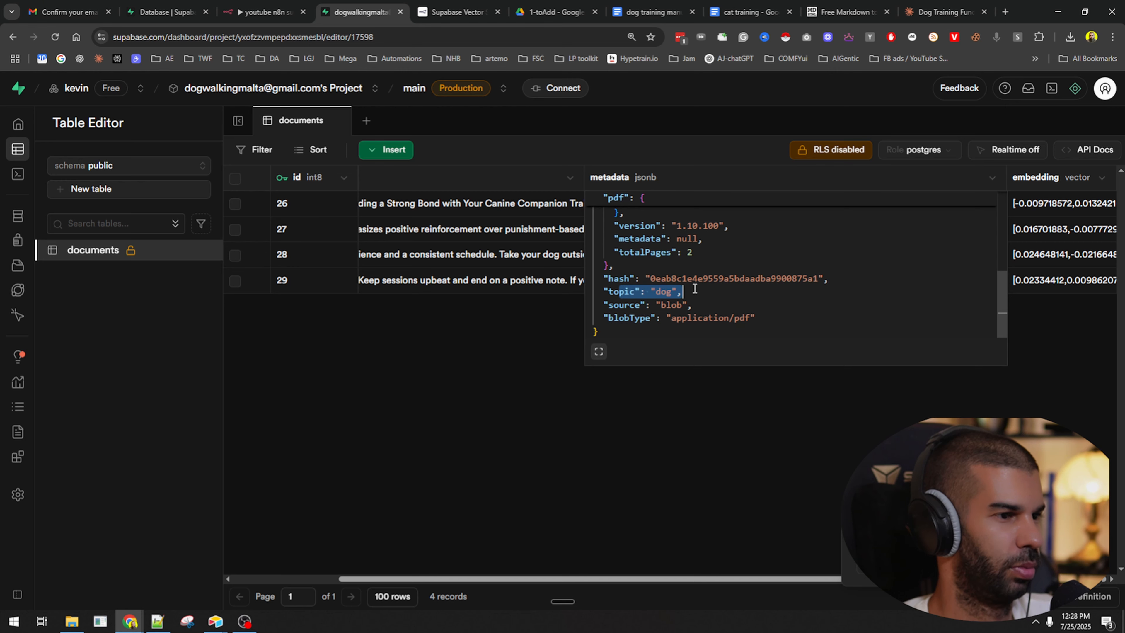
click(662, 425)
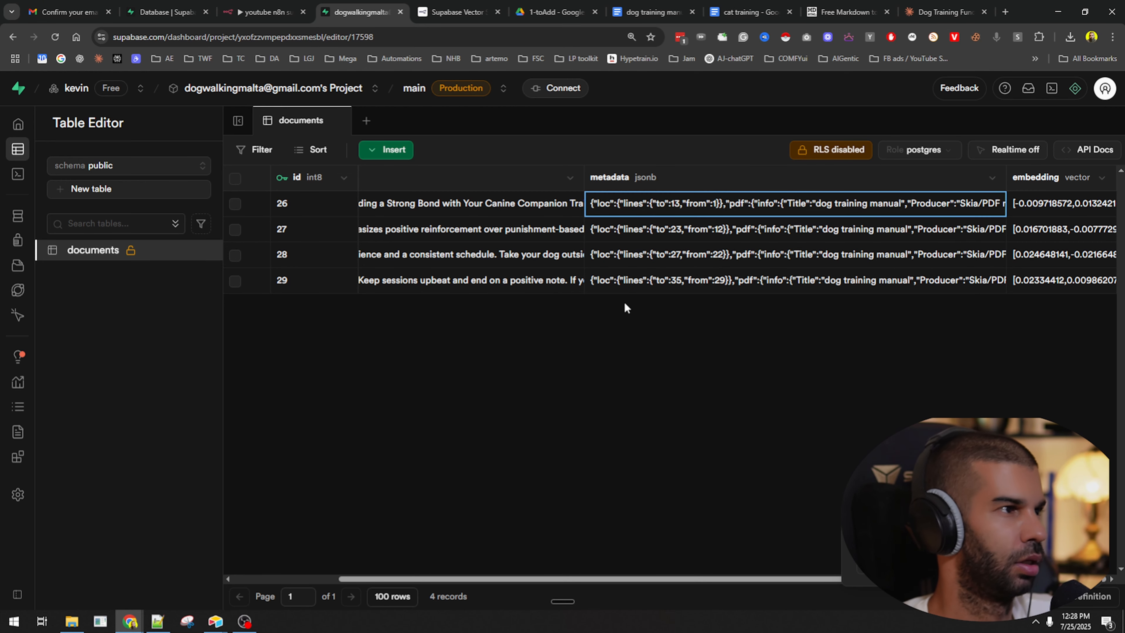
click(91, 4)
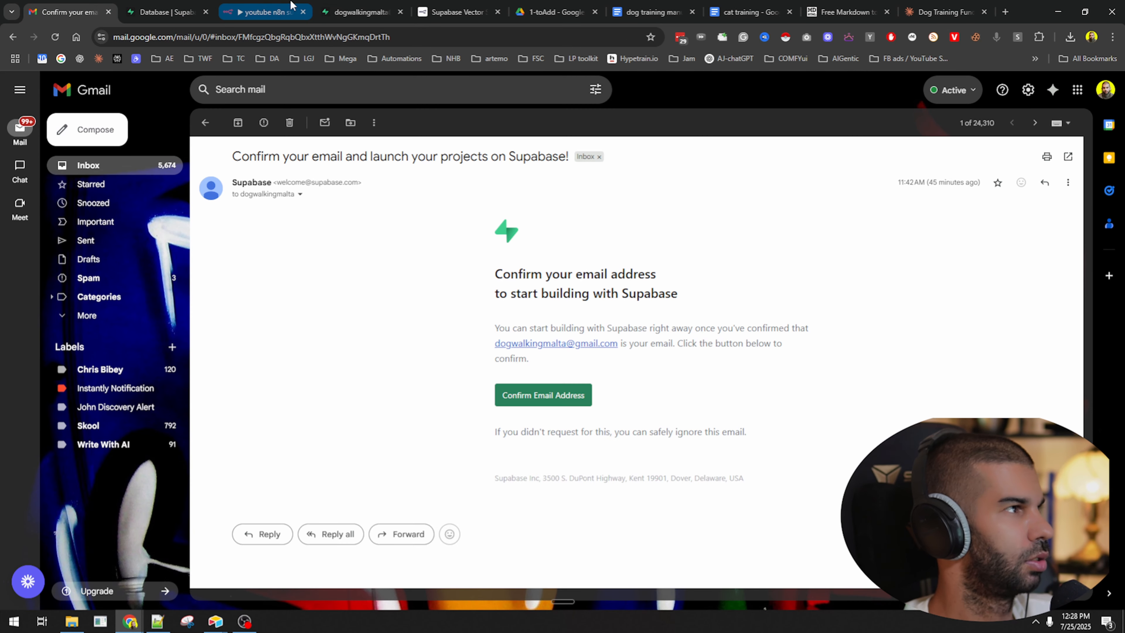
Trash both PDFs in the Google Drive 1-toAdd folder.
click(554, 12)
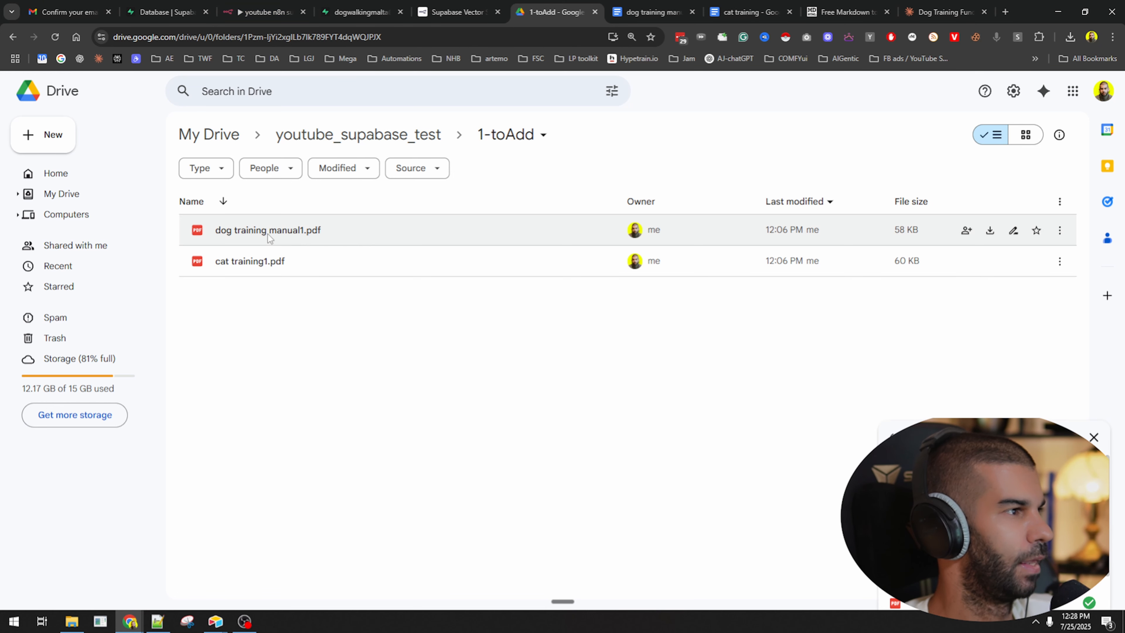
key(ctrl+a)
key(Delete)
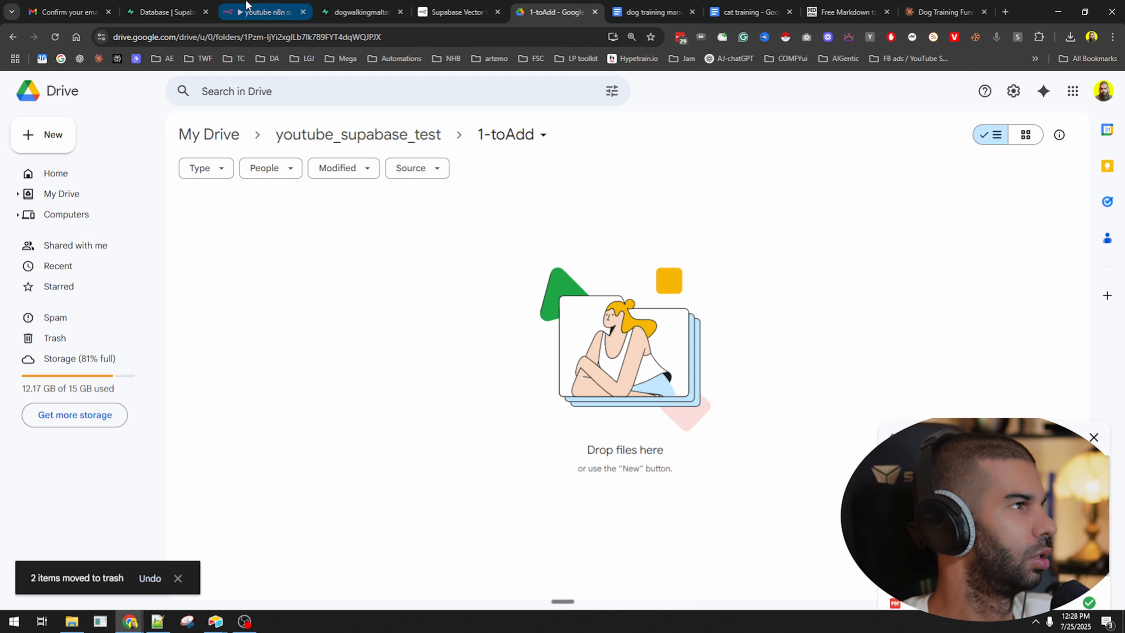
click(258, 10)
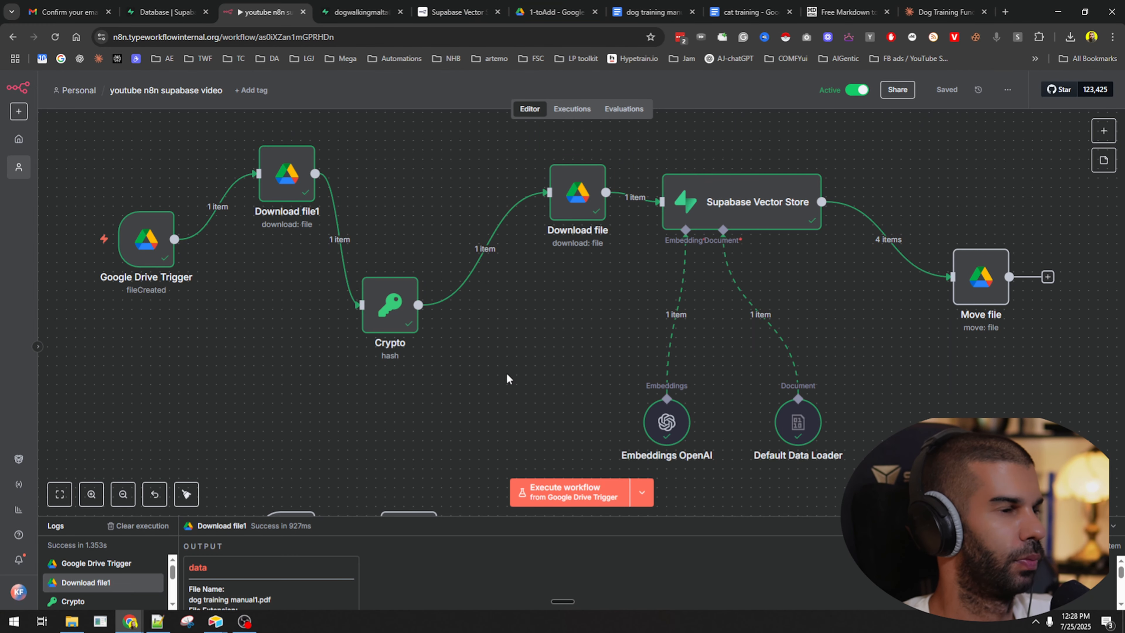
Select and delete all 4 rows in the Supabase documents table.
click(361, 12)
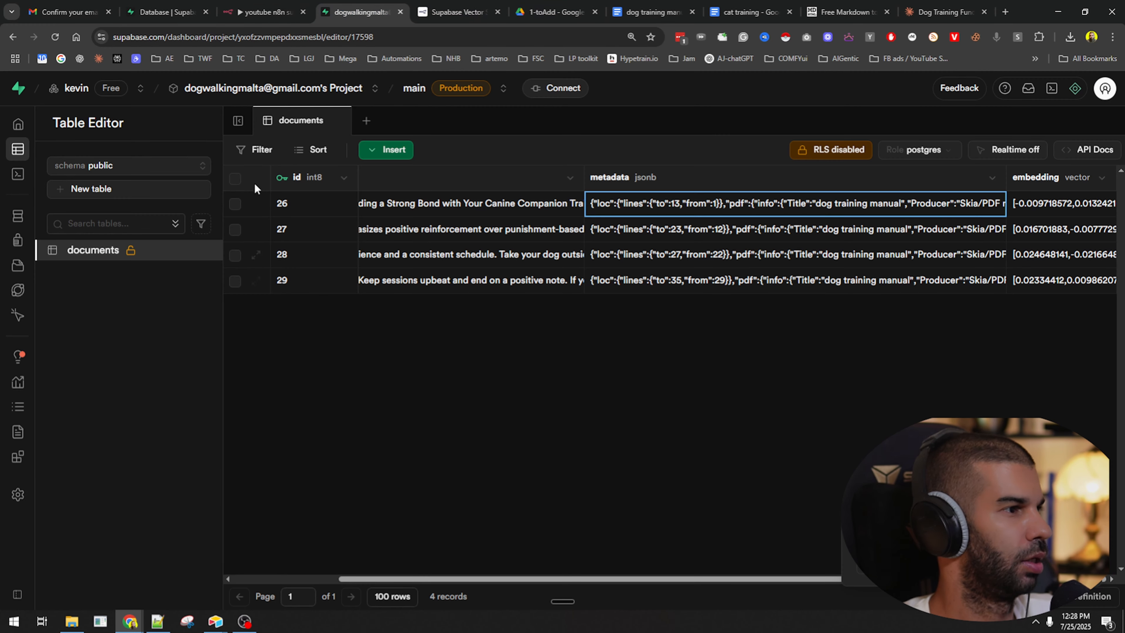
click(235, 179)
right_click(382, 250)
click(429, 302)
click(510, 383)
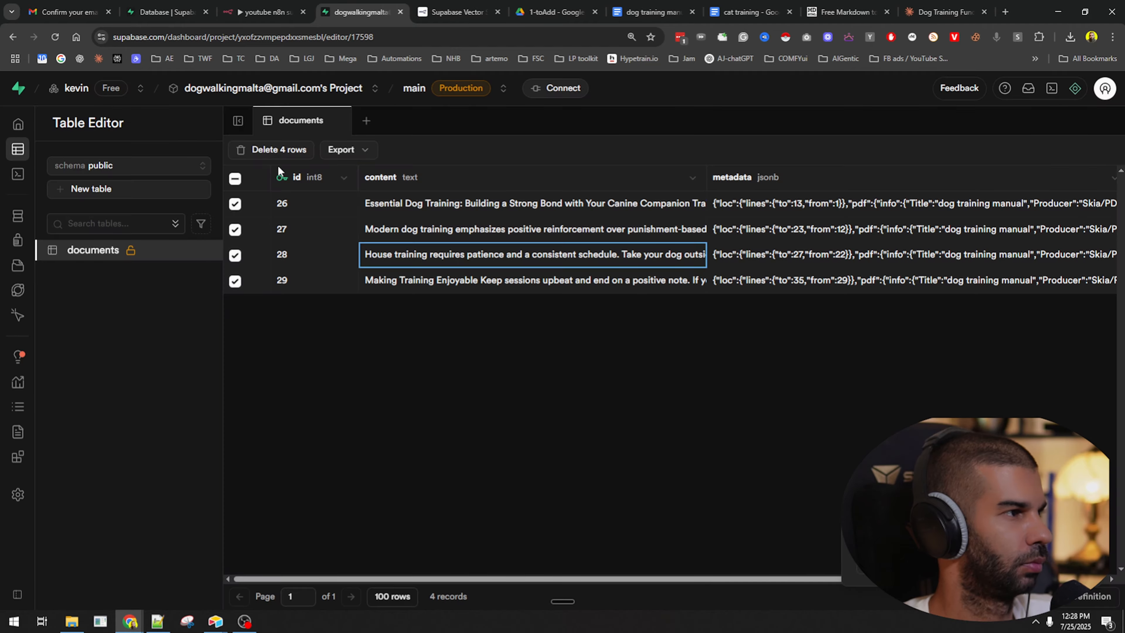
click(277, 153)
click(617, 383)
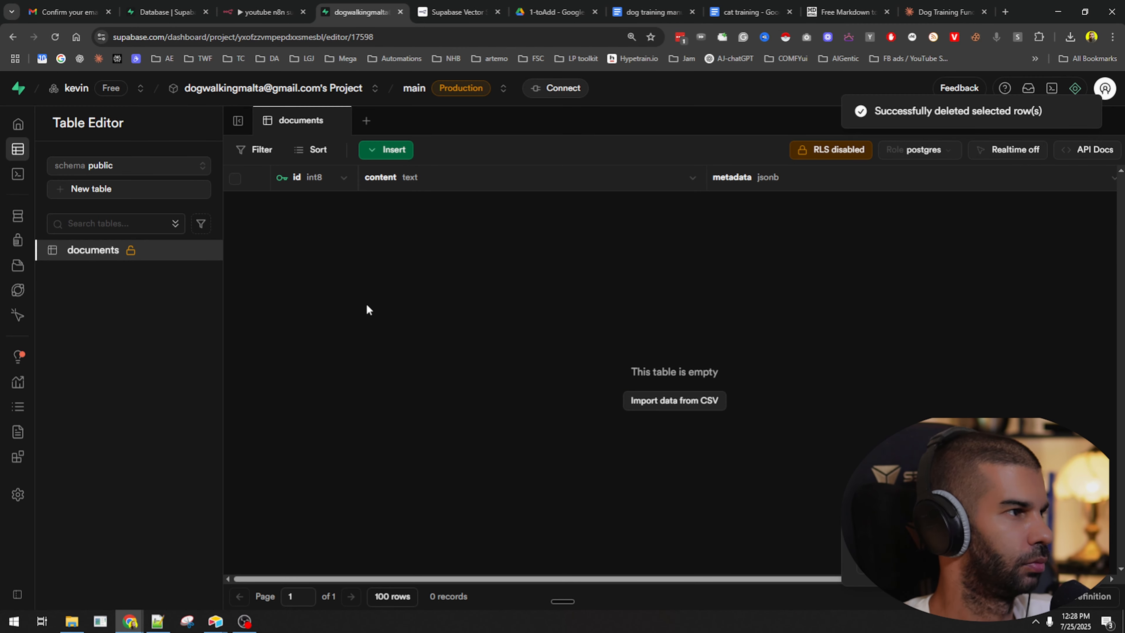
click(69, 12)
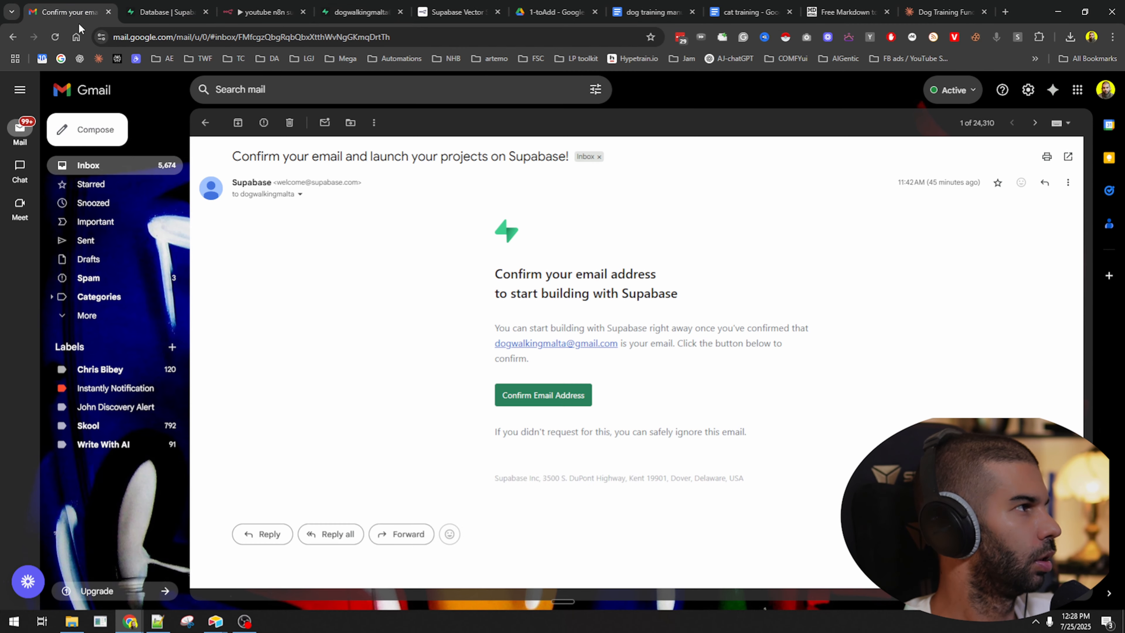
Close the training document tabs and upload dog training manual1.pdf and cat training1.pdf to 1-toAdd.
click(554, 18)
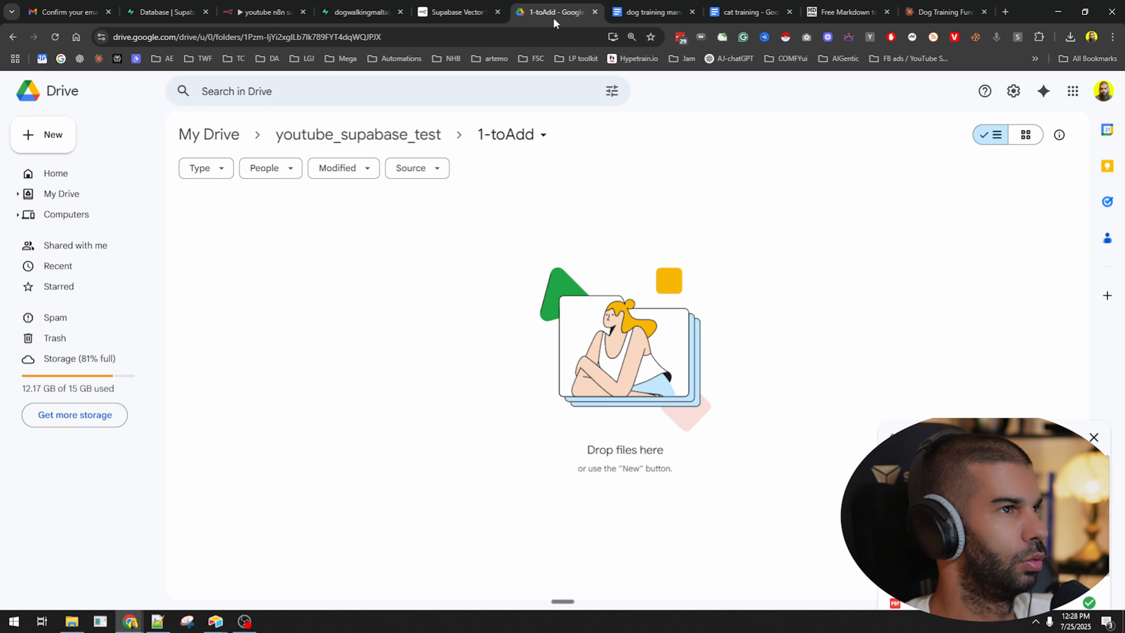
click(665, 4)
key(ctrl+w)
key(ctrl+w)
key(ctrl+w)
key(ctrl+w)
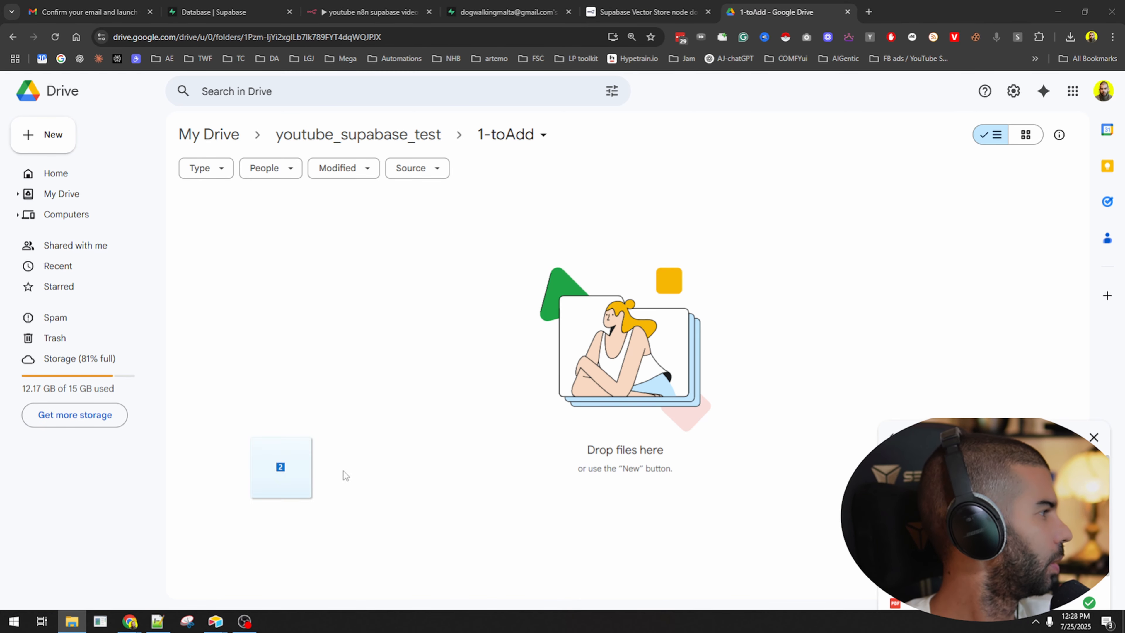
drag(345, 475, 474, 302)
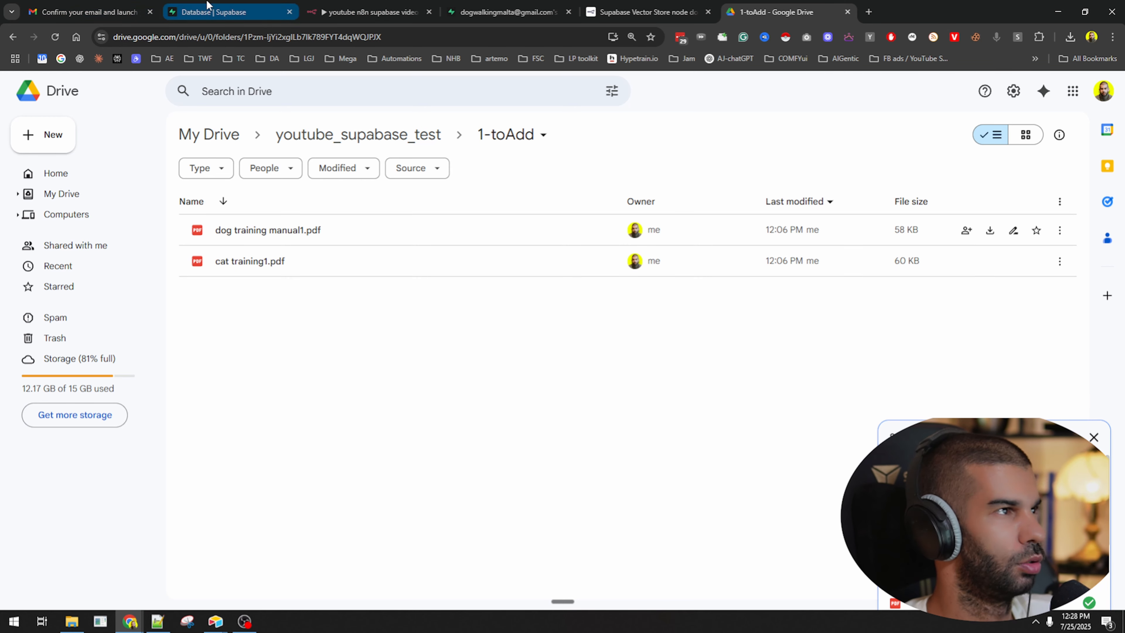
click(336, 9)
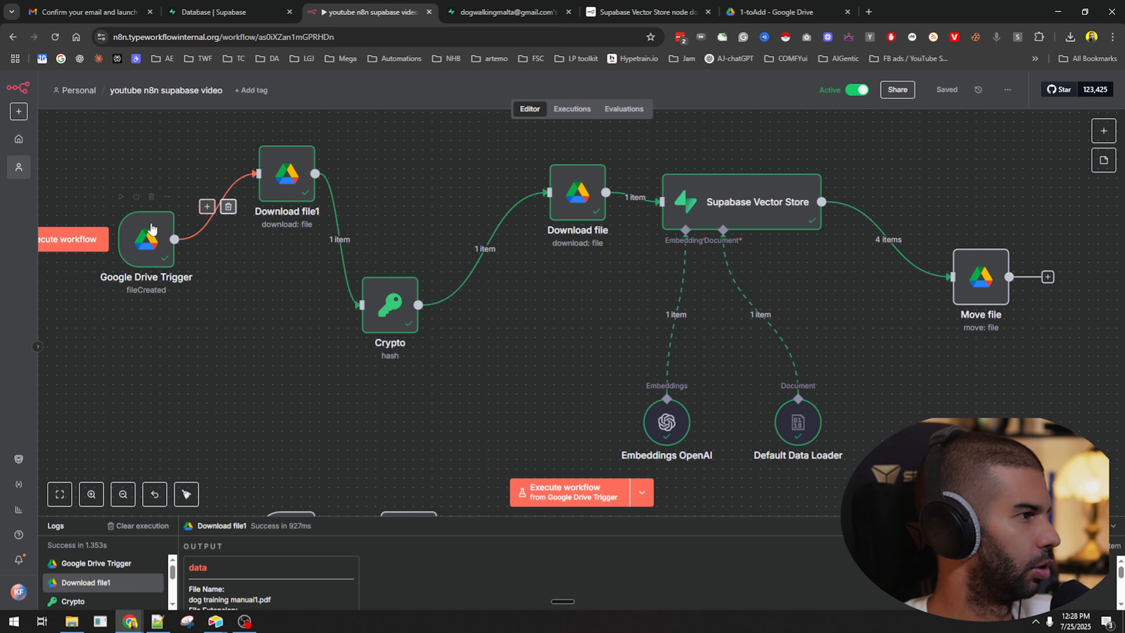
Inspect the Google Drive Trigger's output as raw JSON.
double_click(169, 230)
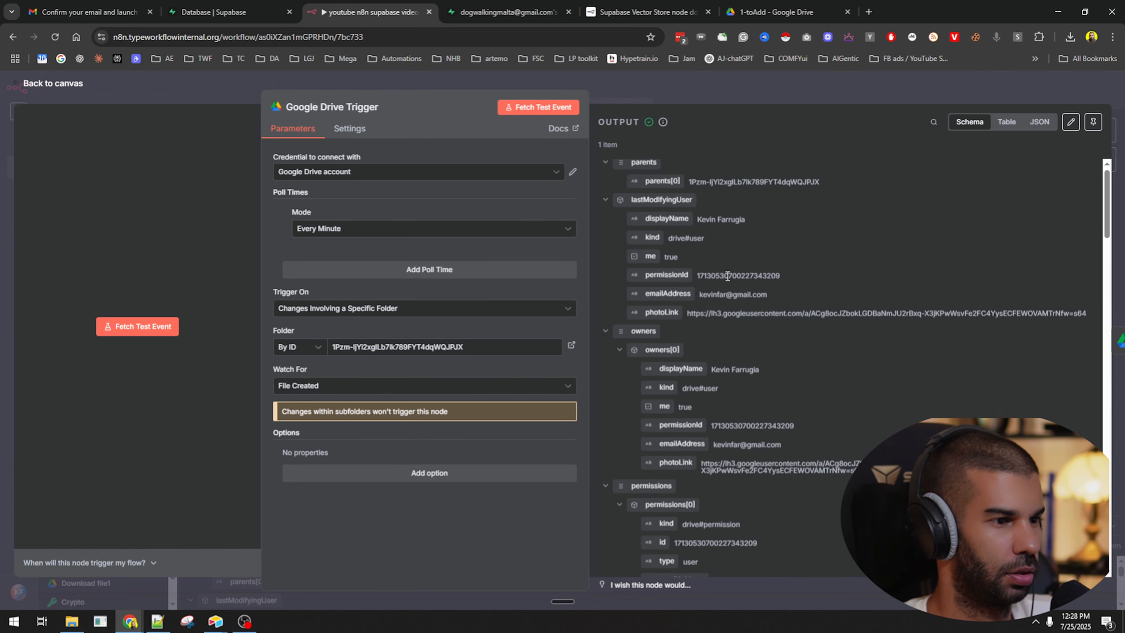
scroll(727, 280, down, 15)
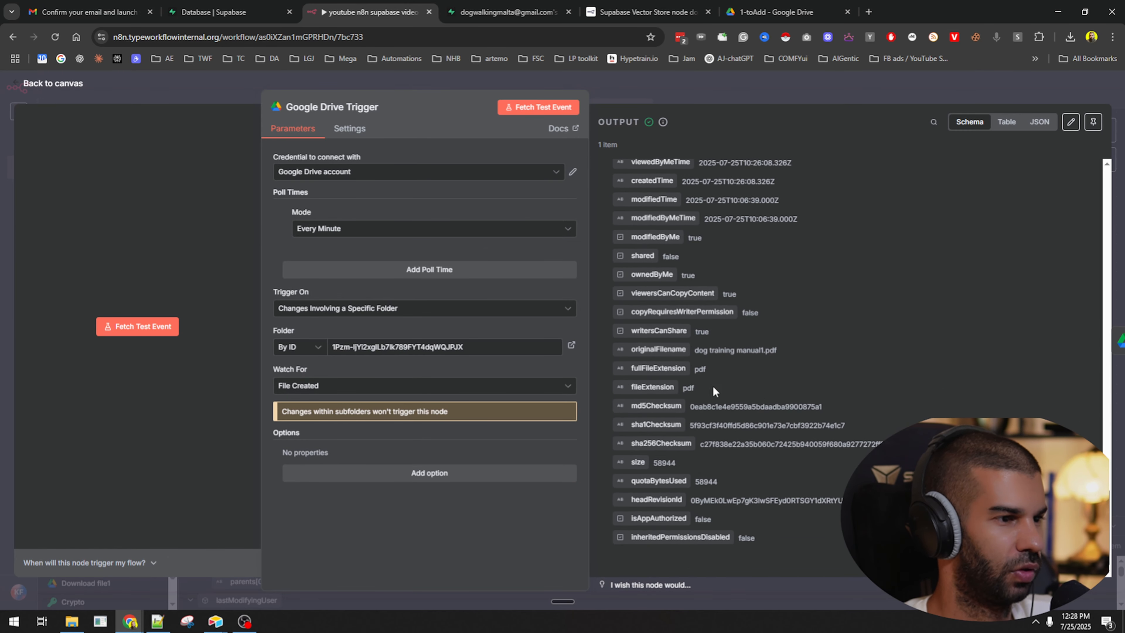
scroll(710, 476, up, 7)
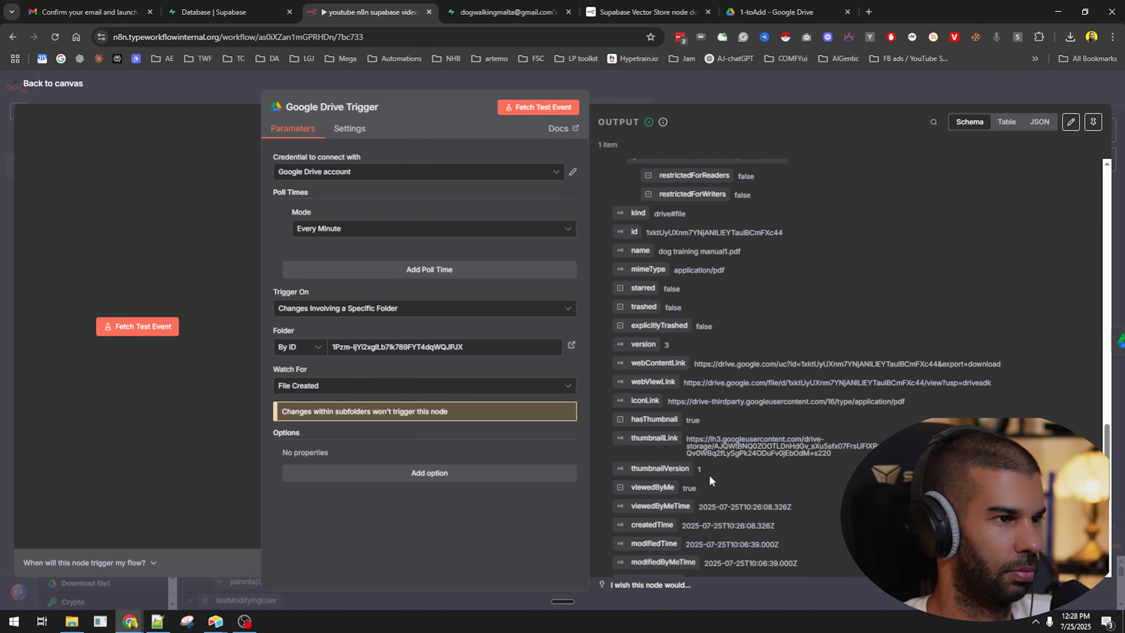
scroll(709, 475, up, 5)
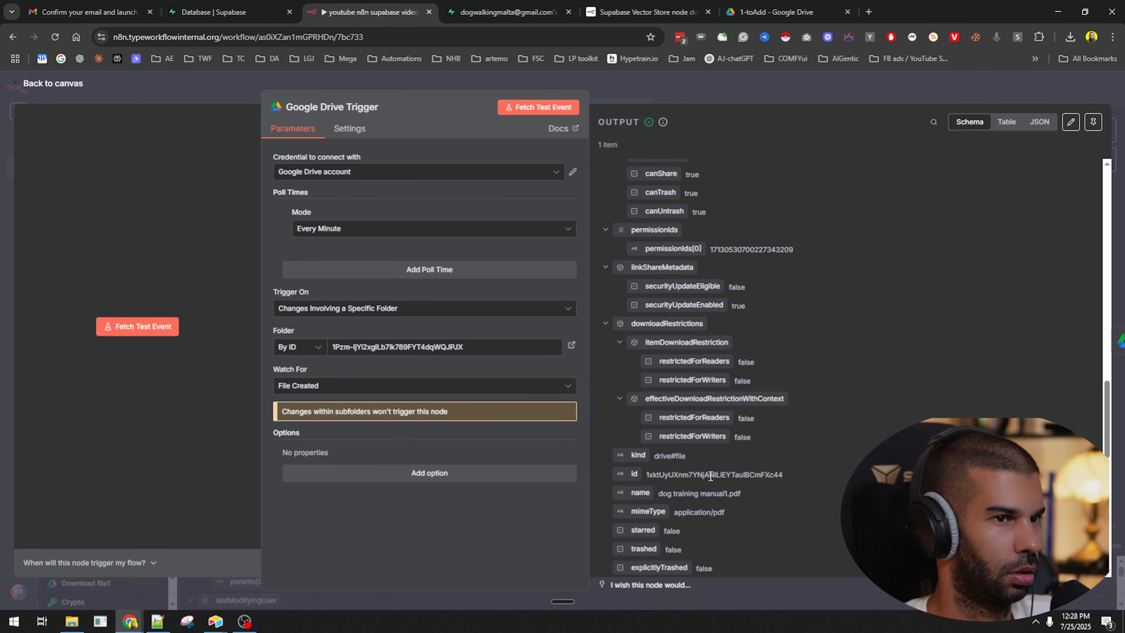
click(1040, 122)
scroll(654, 307, down, 15)
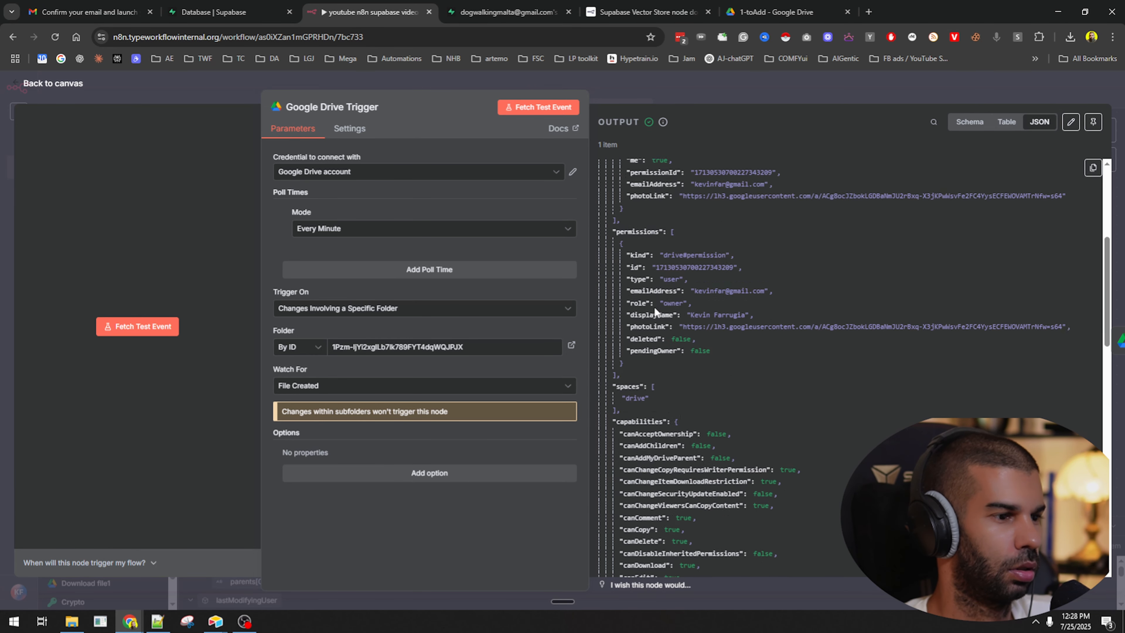
scroll(654, 307, up, 7)
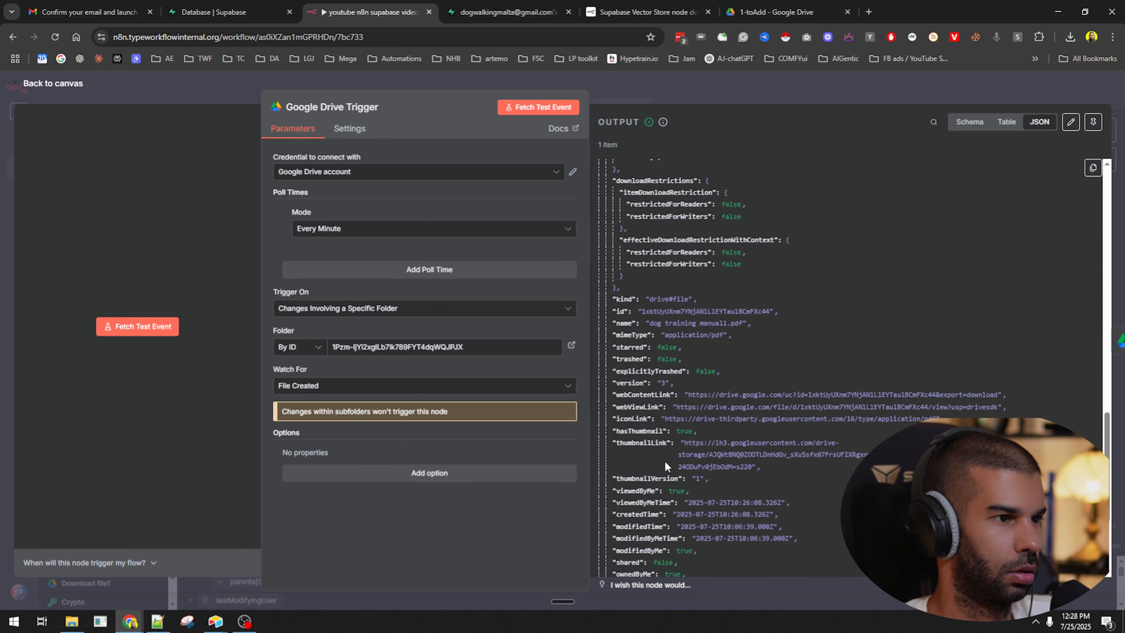
scroll(635, 419, down, 3)
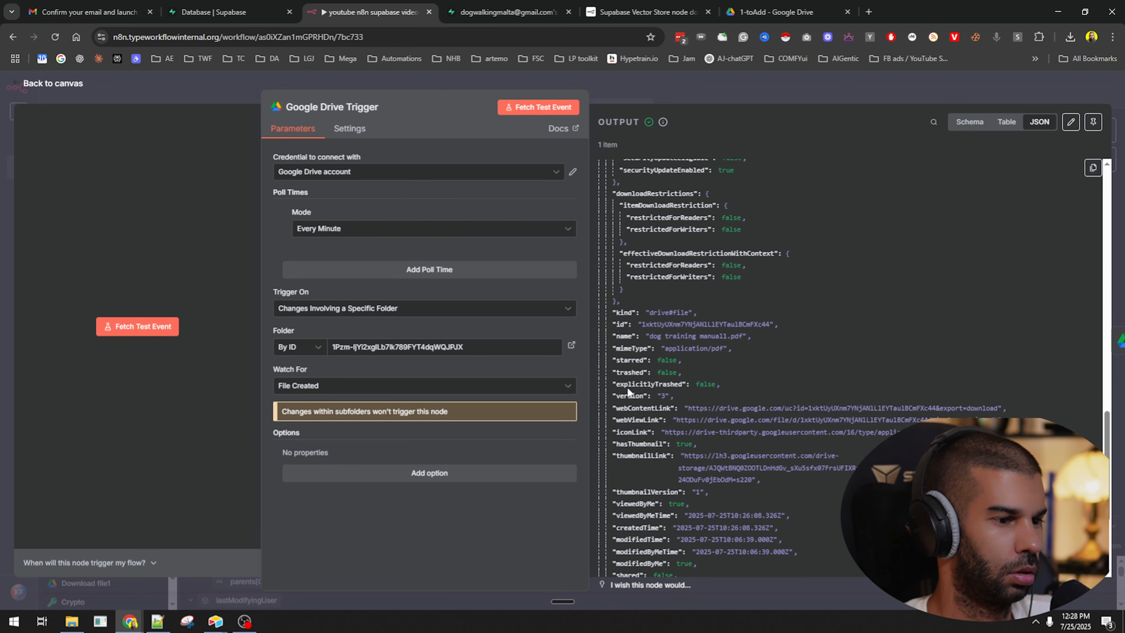
Search the trigger output, then start a test run that waits for a new Drive file.
click(940, 122)
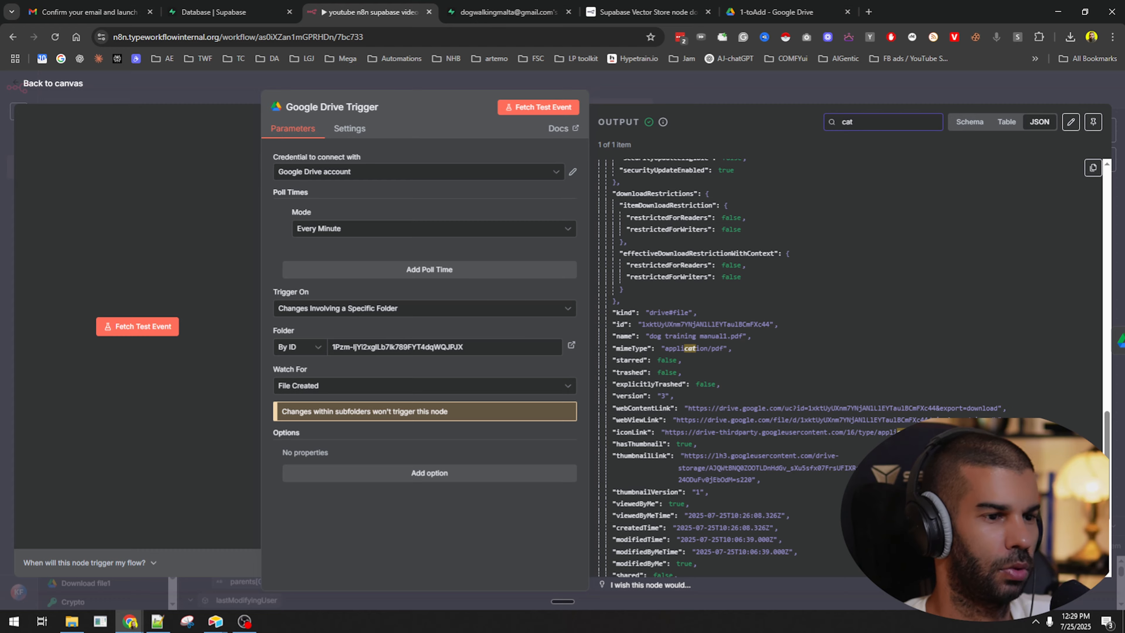
scroll(859, 340, down, 10)
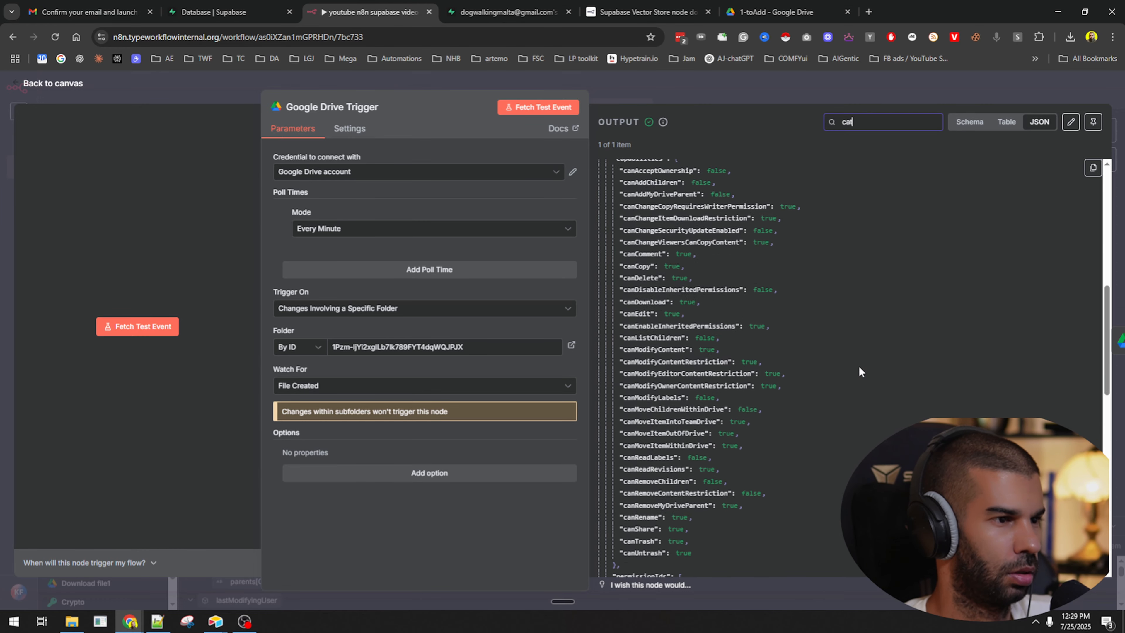
scroll(859, 366, up, 10)
click(679, 93)
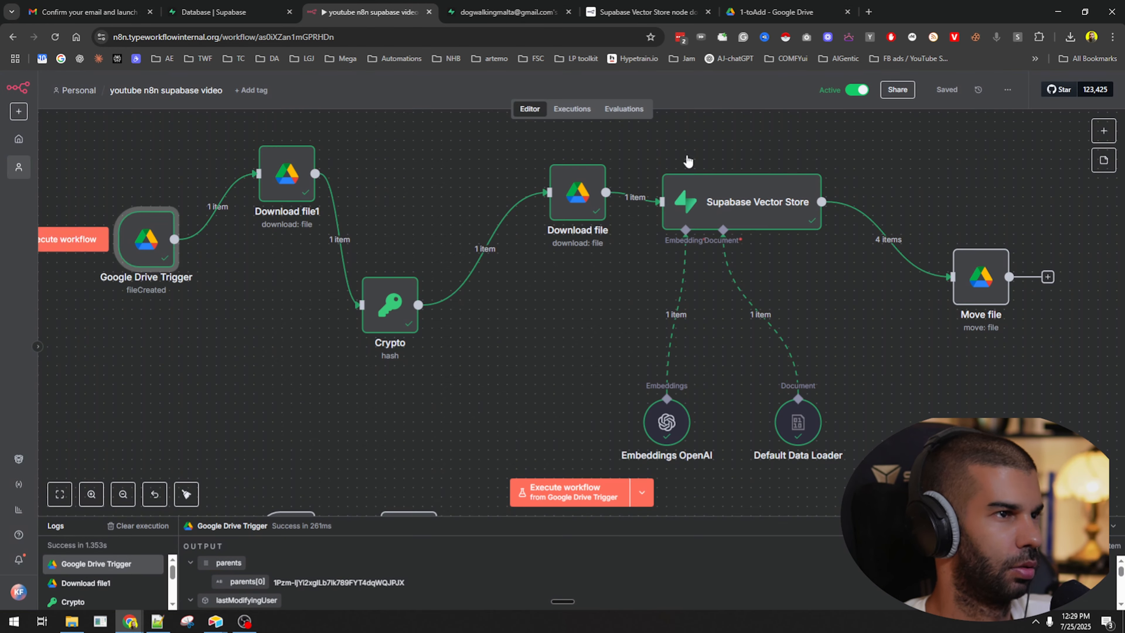
click(594, 488)
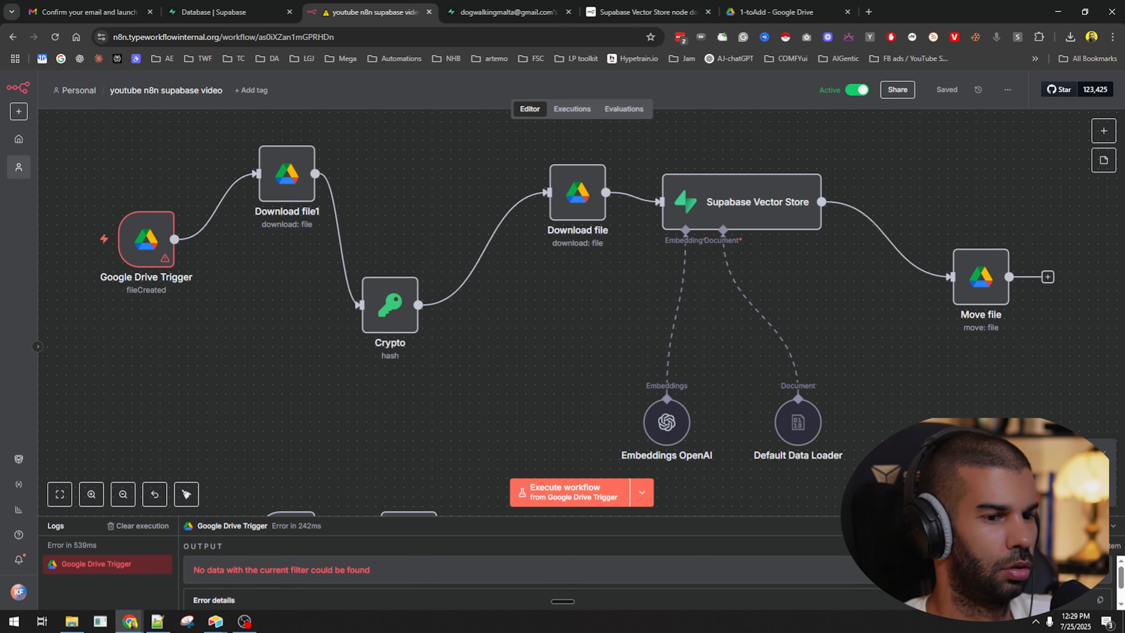
Upload dog training manual1.pdf and cat training1.pdf into the 1-toAdd Drive folder.
click(780, 12)
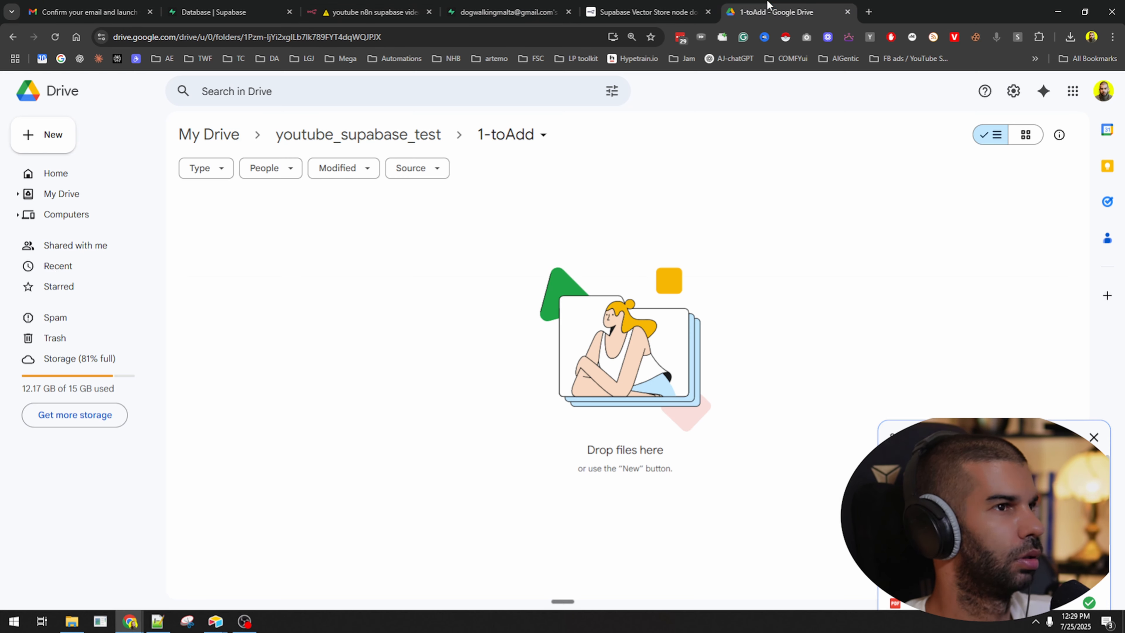
drag(0, 350, 505, 354)
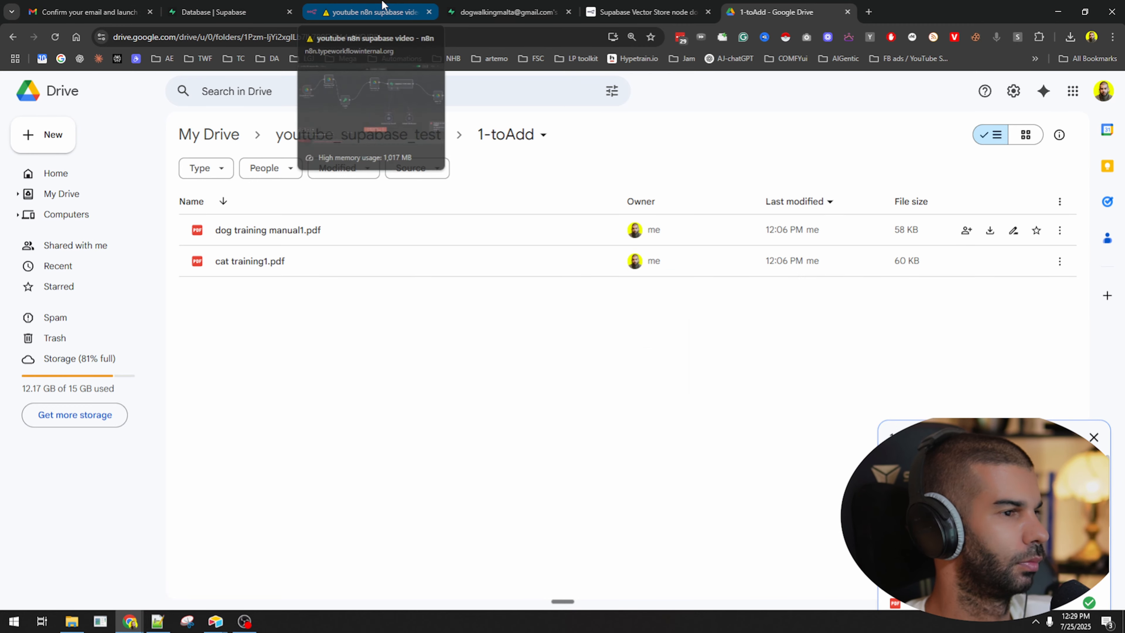
click(374, 12)
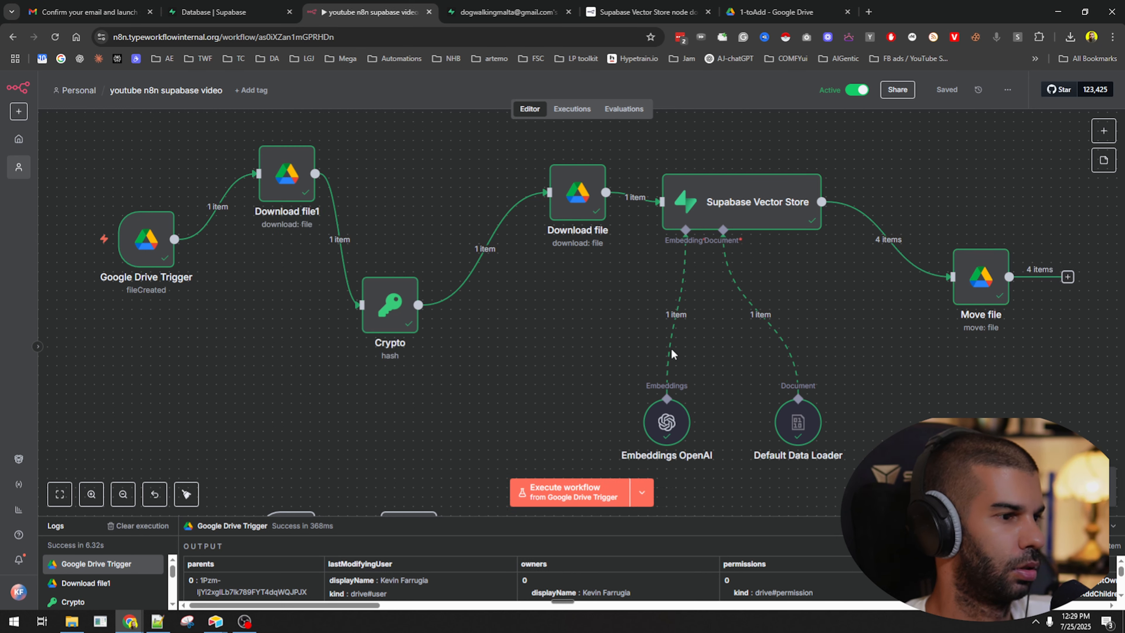
Execute the workflow again to embed the next uploaded file into Supabase.
click(516, 482)
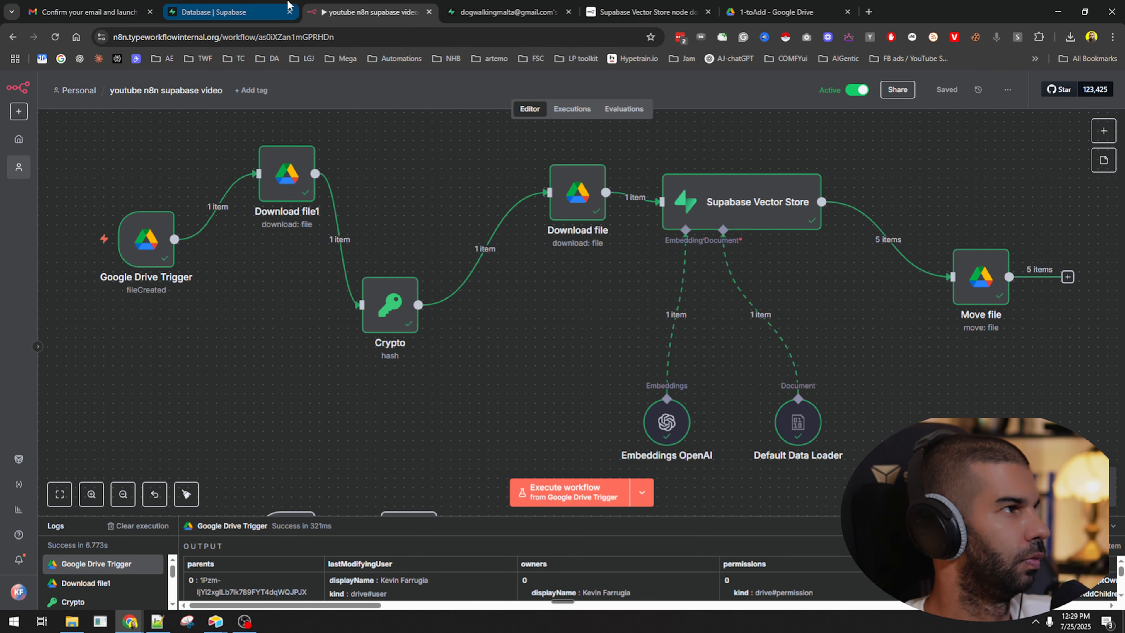
click(810, 5)
Open the 2-added folder under youtube_supabase_test to check the processed PDFs.
click(358, 134)
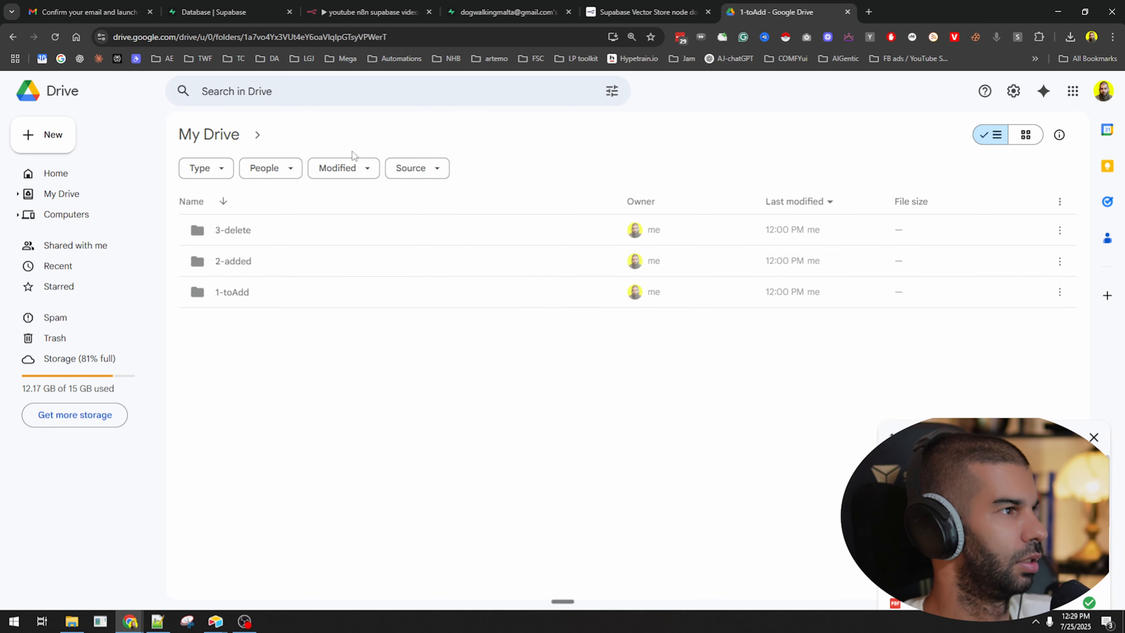
double_click(287, 262)
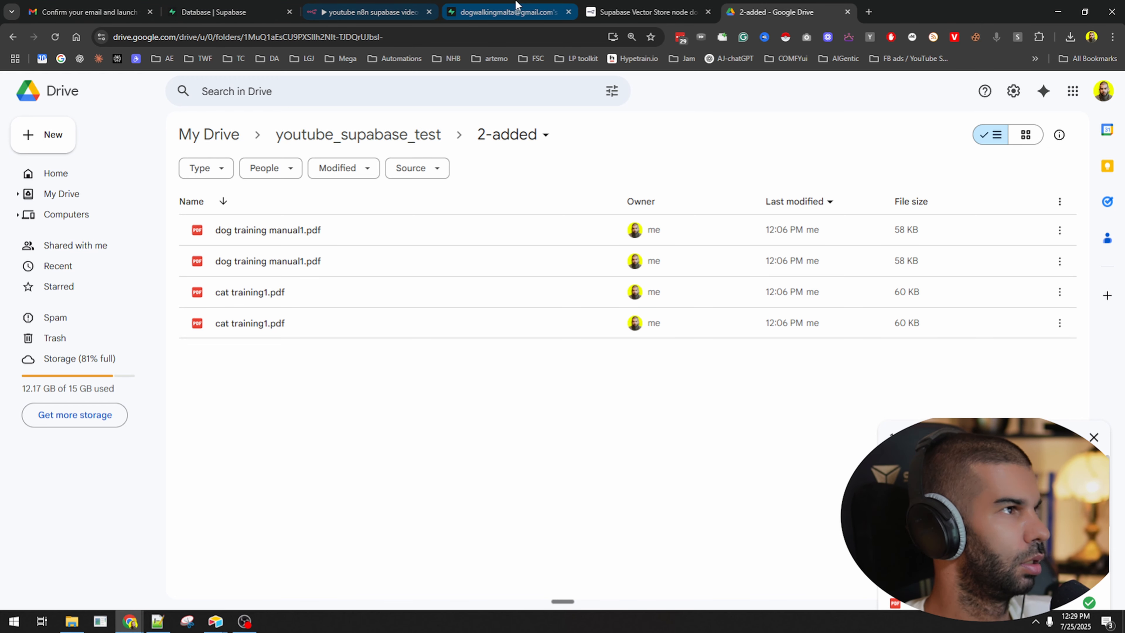
click(505, 12)
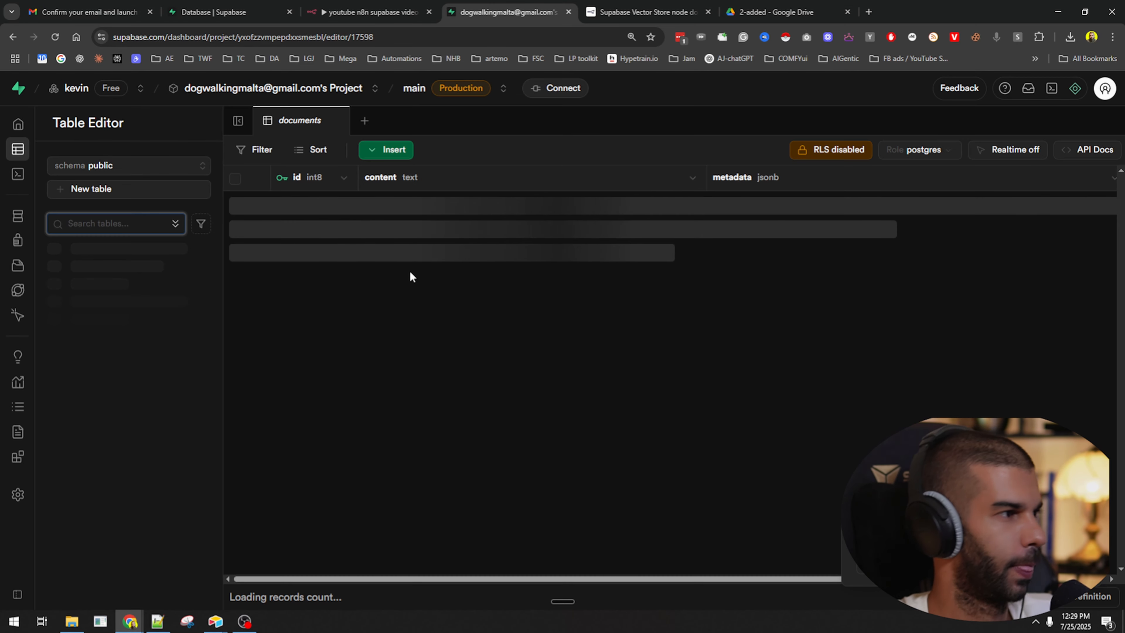
Inspect the topic metadata JSON of rows 45 and 47 in the documents table.
scroll(468, 314, down, 3)
scroll(488, 346, up, 3)
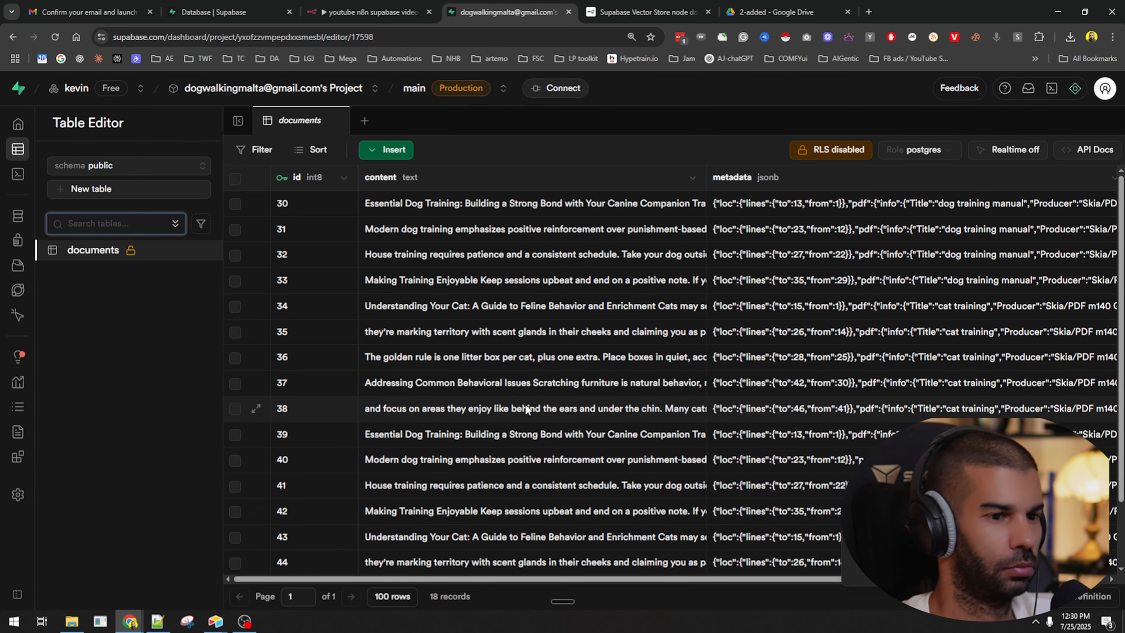
scroll(953, 235, down, 2)
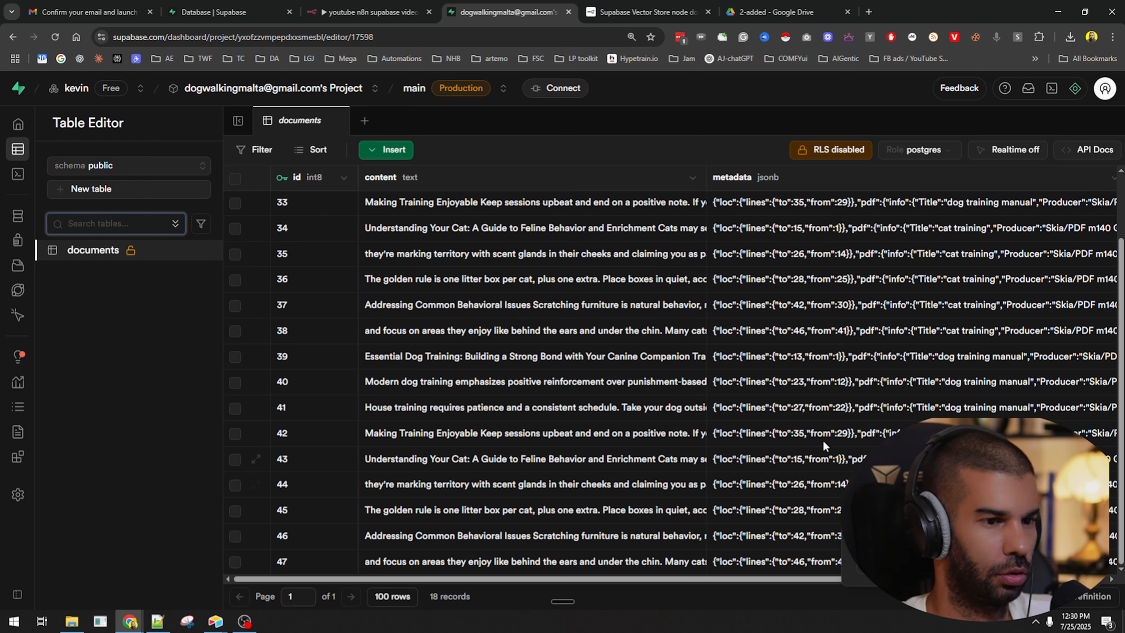
scroll(953, 383, right, 4)
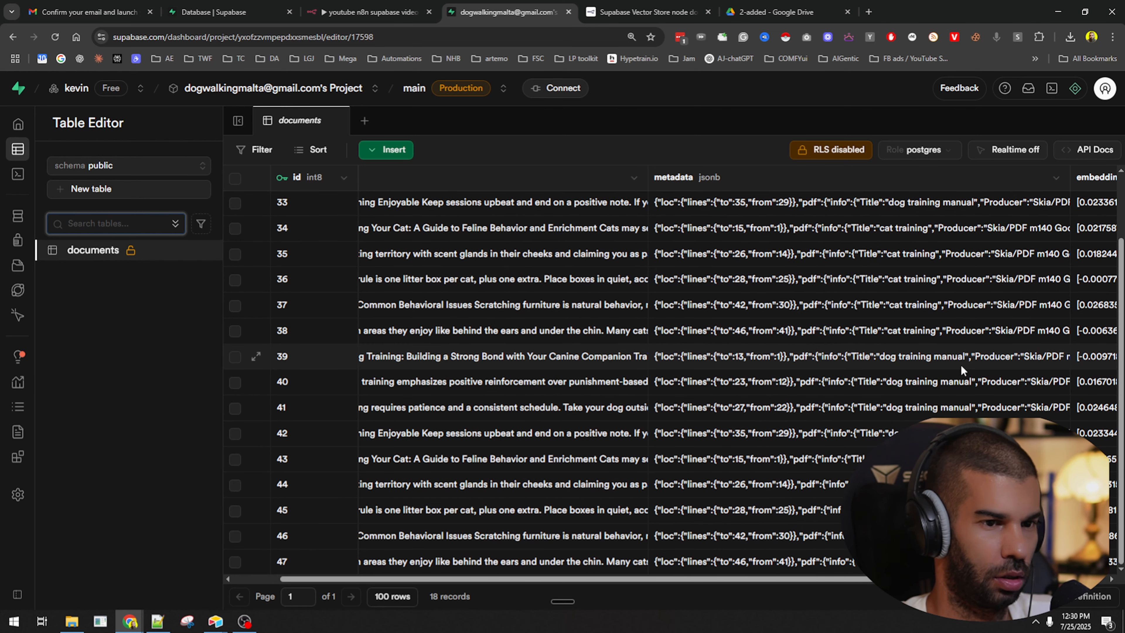
scroll(777, 266, up, 2)
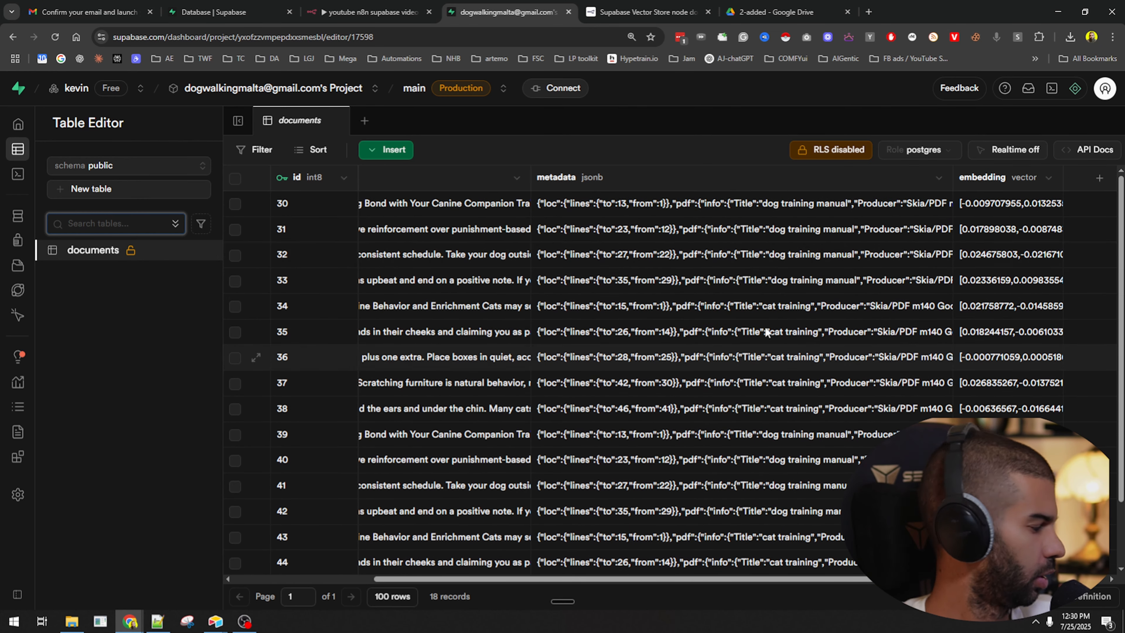
scroll(768, 337, down, 2)
double_click(798, 512)
scroll(588, 451, down, 5)
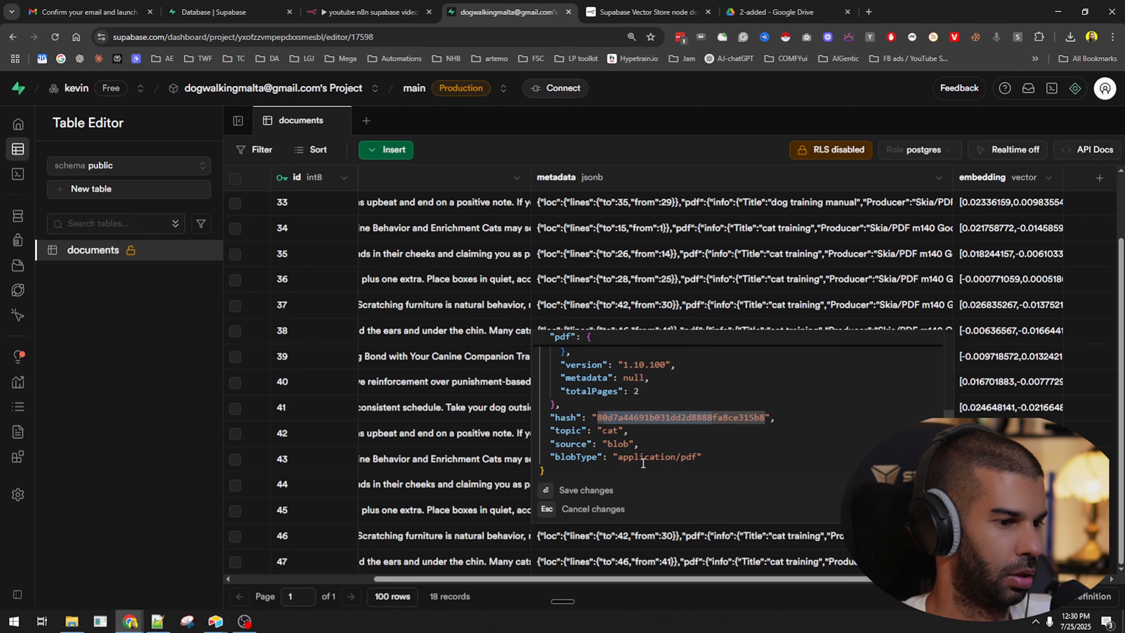
click(788, 563)
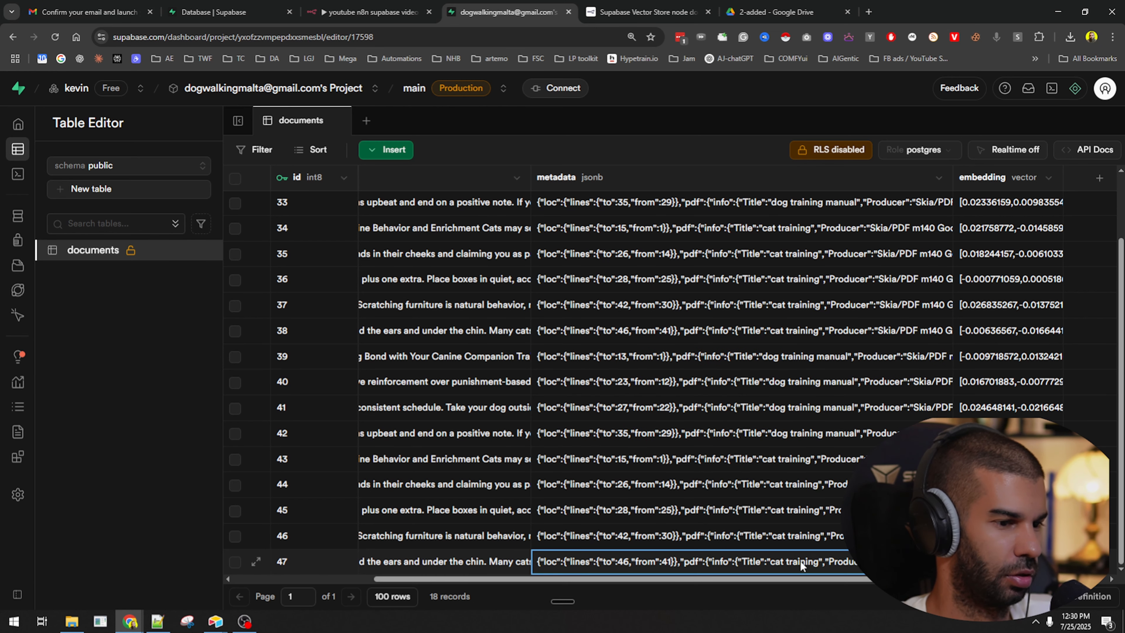
double_click(800, 560)
scroll(664, 465, down, 5)
drag(603, 496, 666, 496)
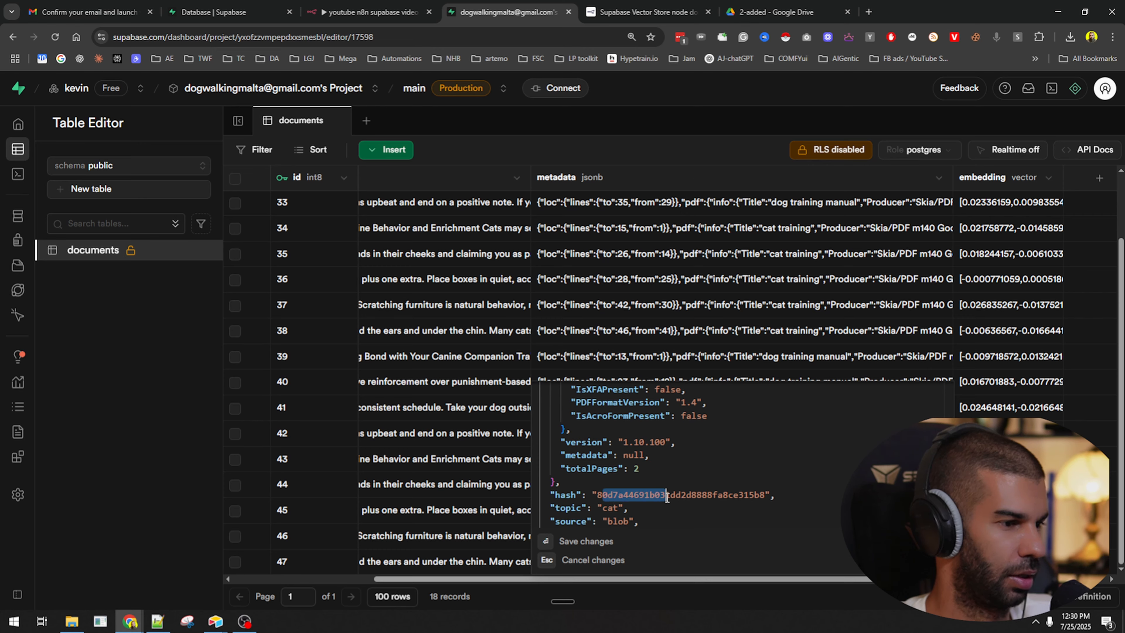
key(Escape)
Delete all 18 rows from the Supabase documents table.
click(235, 178)
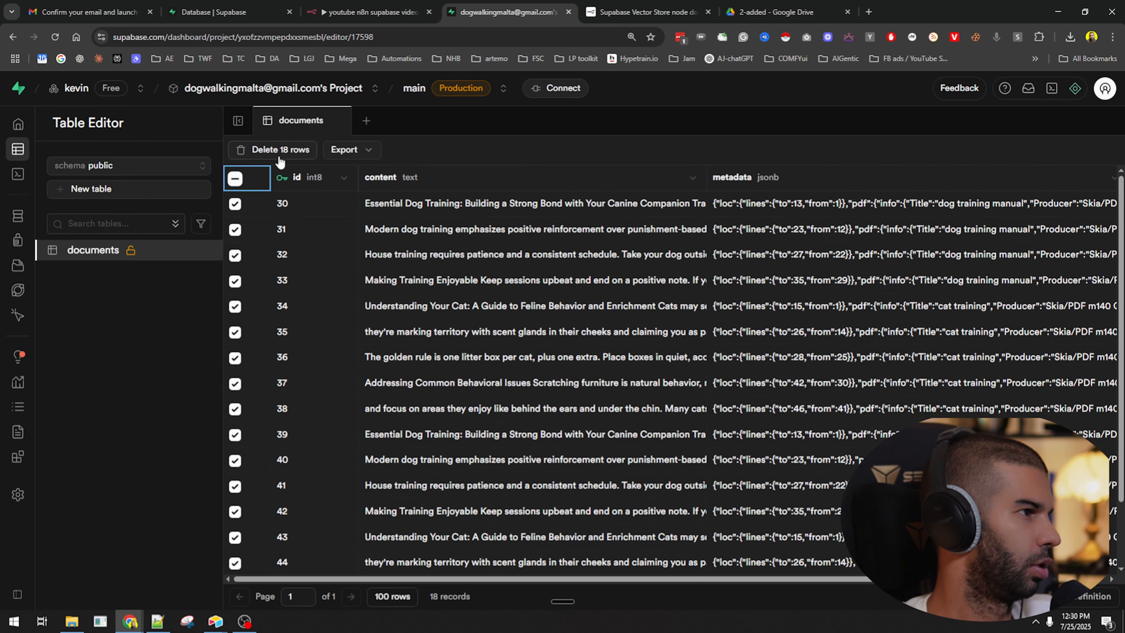
click(279, 149)
click(662, 386)
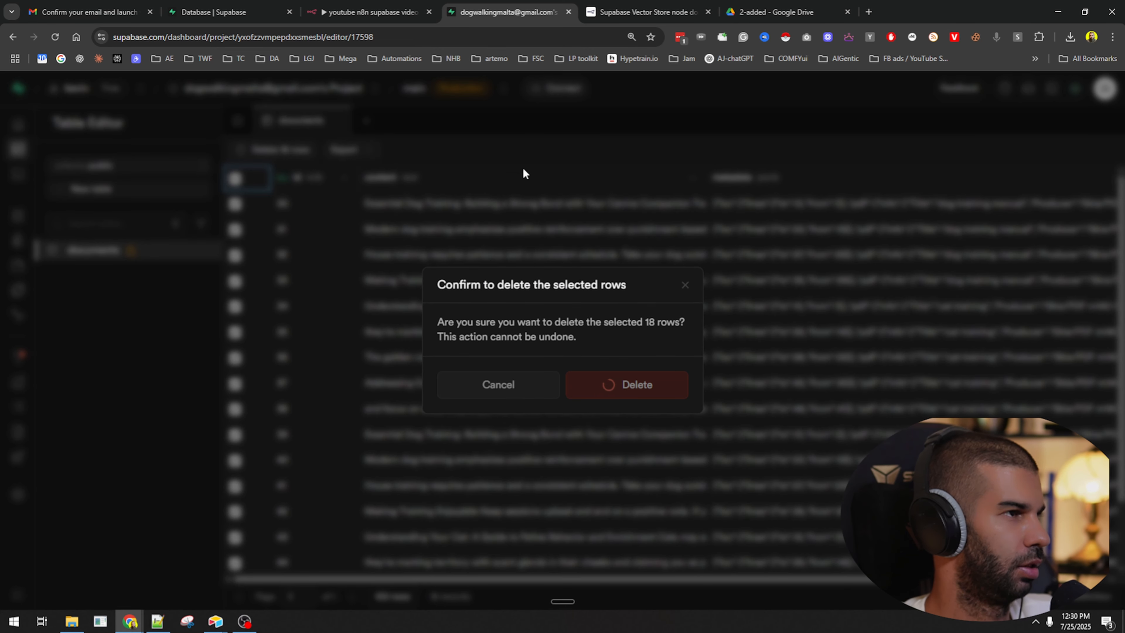
click(775, 12)
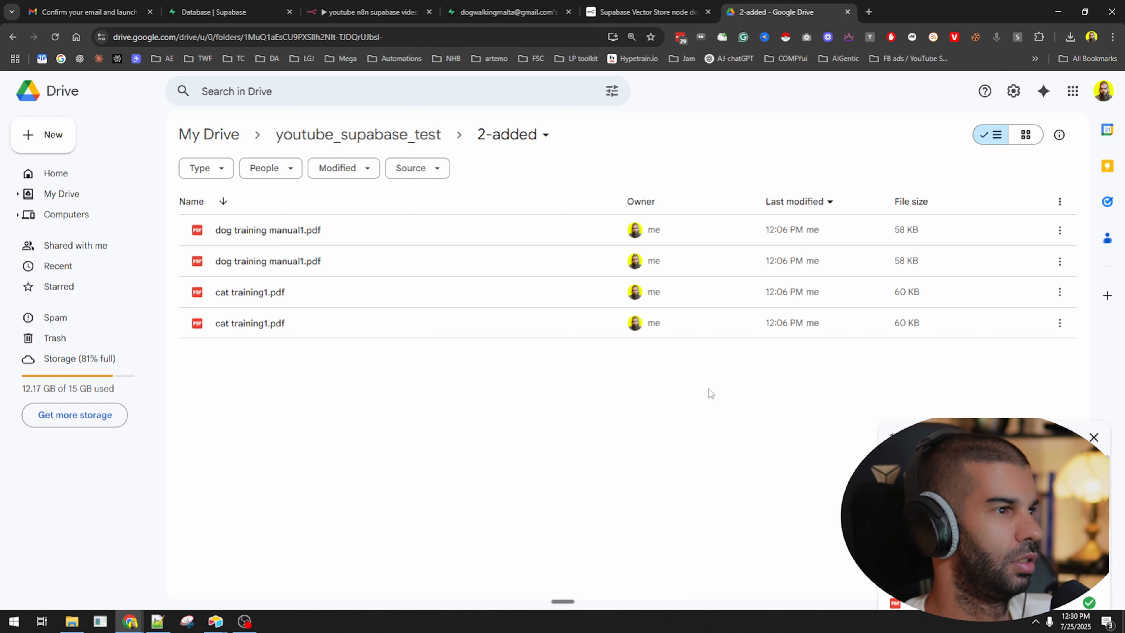
Trash the four PDFs in the 2-added folder and open the 1-toAdd folder.
key(ctrl+a)
key(Delete)
click(359, 134)
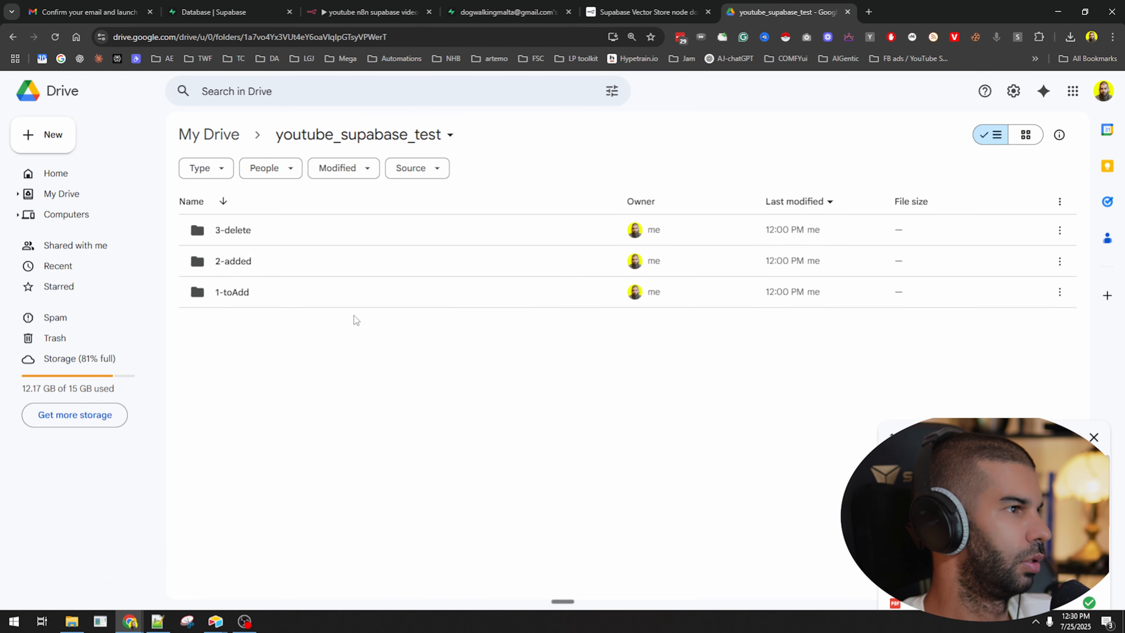
double_click(327, 293)
Confirm the Supabase documents table is empty, then upload the two PDFs into 1-toAdd.
key(super+e)
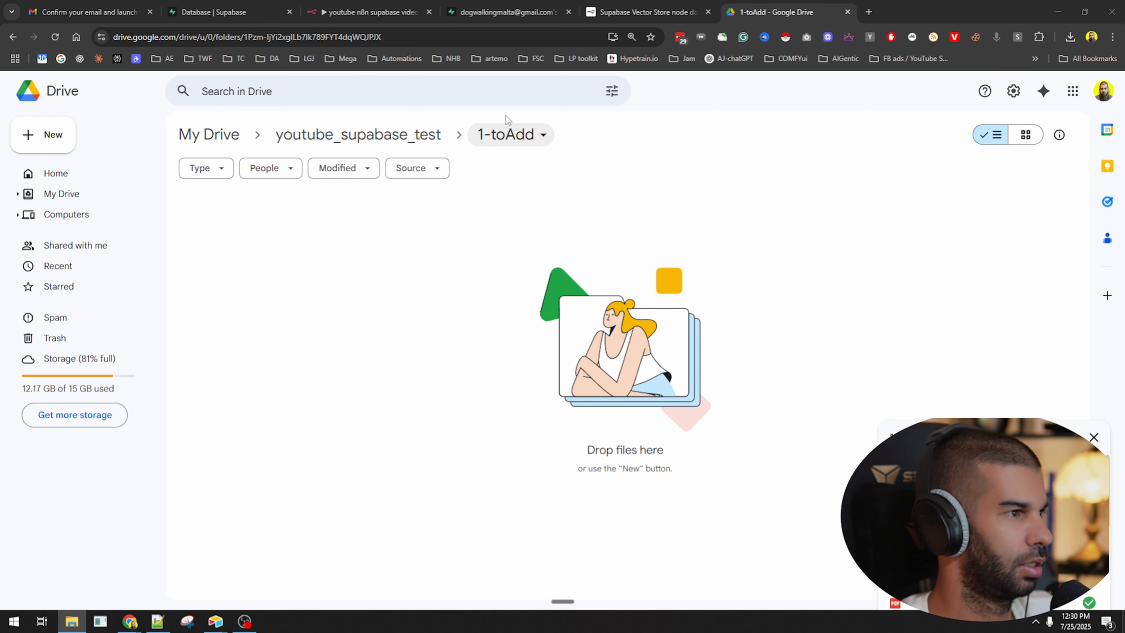
click(506, 7)
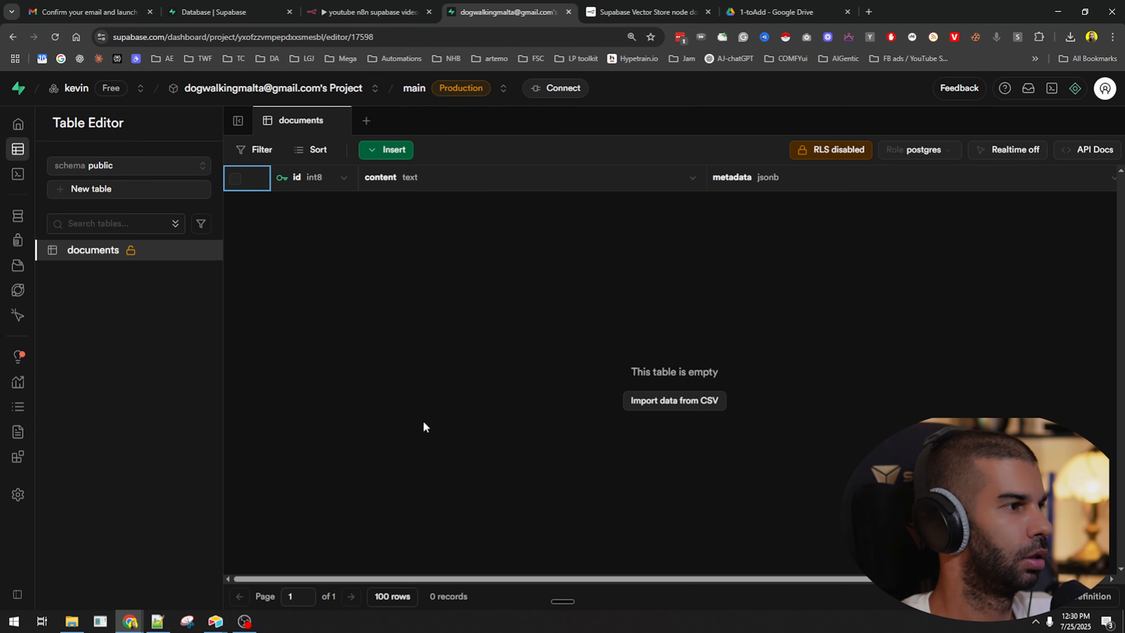
key(F5)
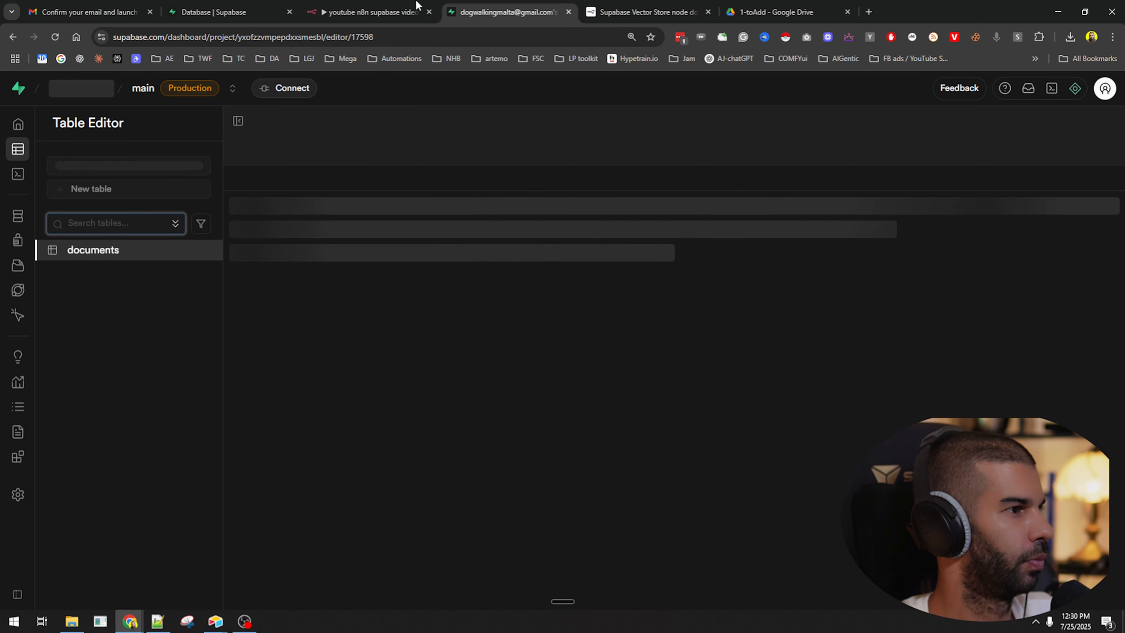
click(778, 12)
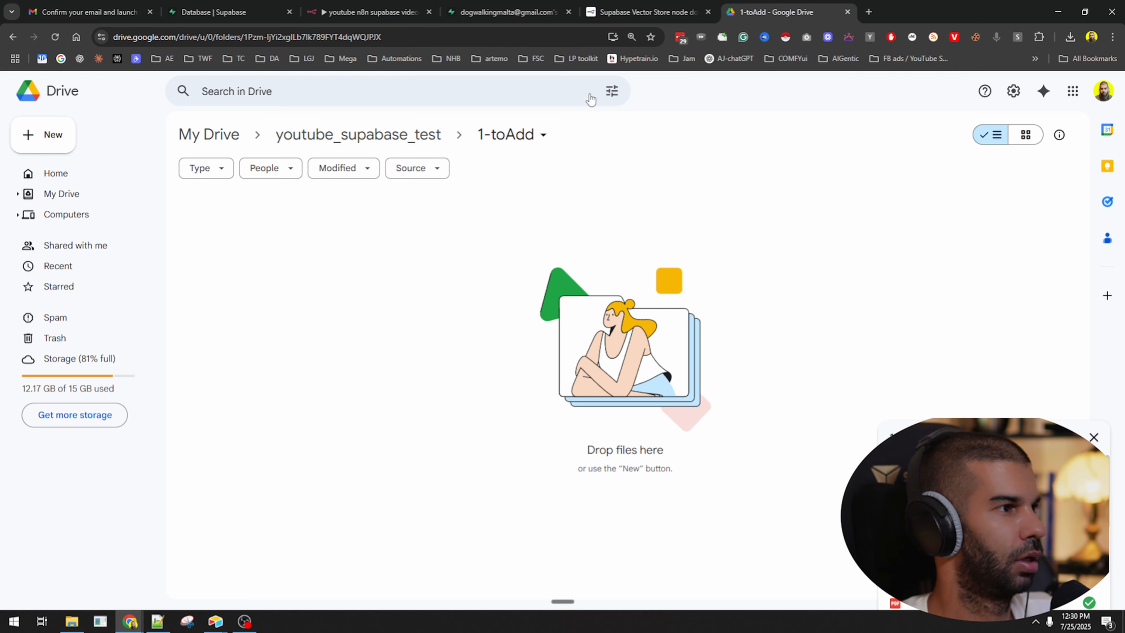
drag(71, 621, 452, 377)
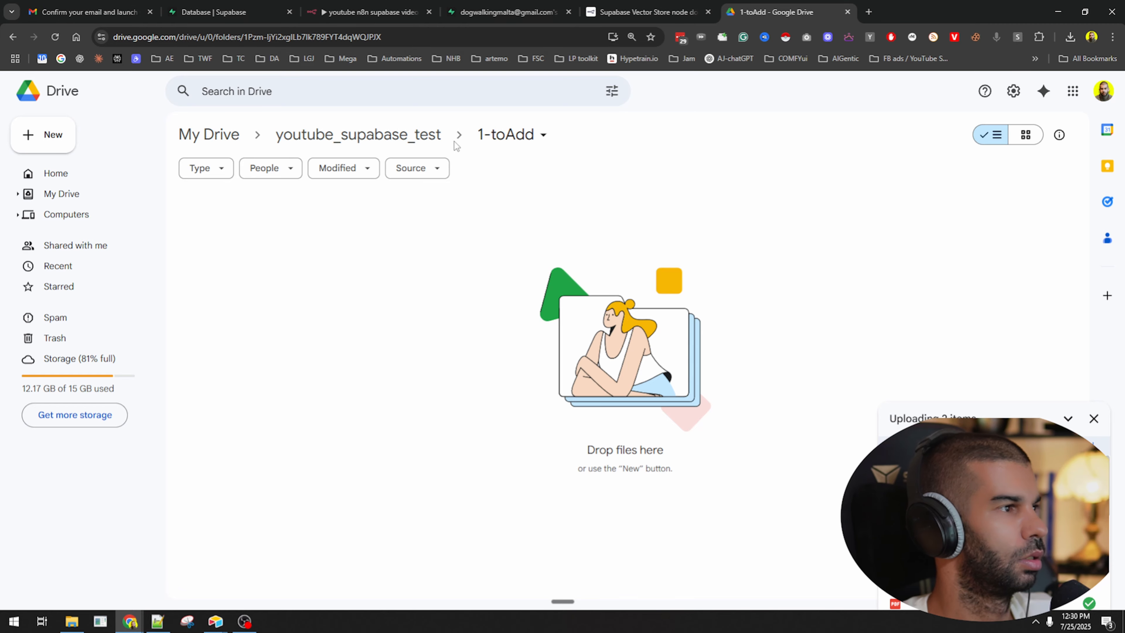
Watch the 12:30:51 execution succeed, then reload Supabase to see records 48–56.
click(361, 5)
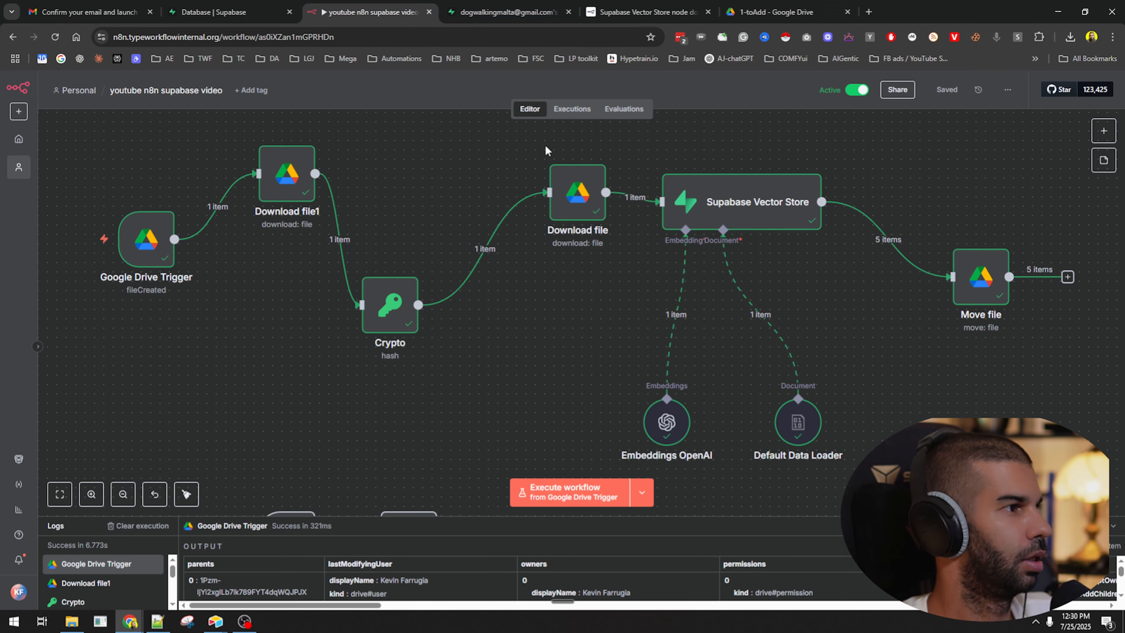
click(572, 109)
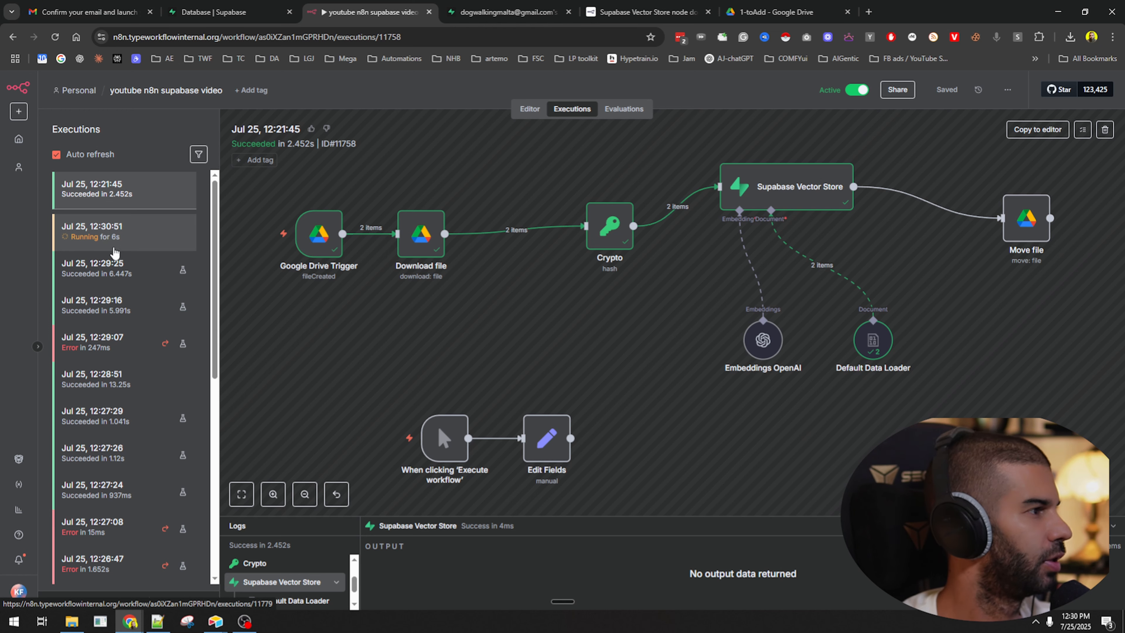
click(114, 248)
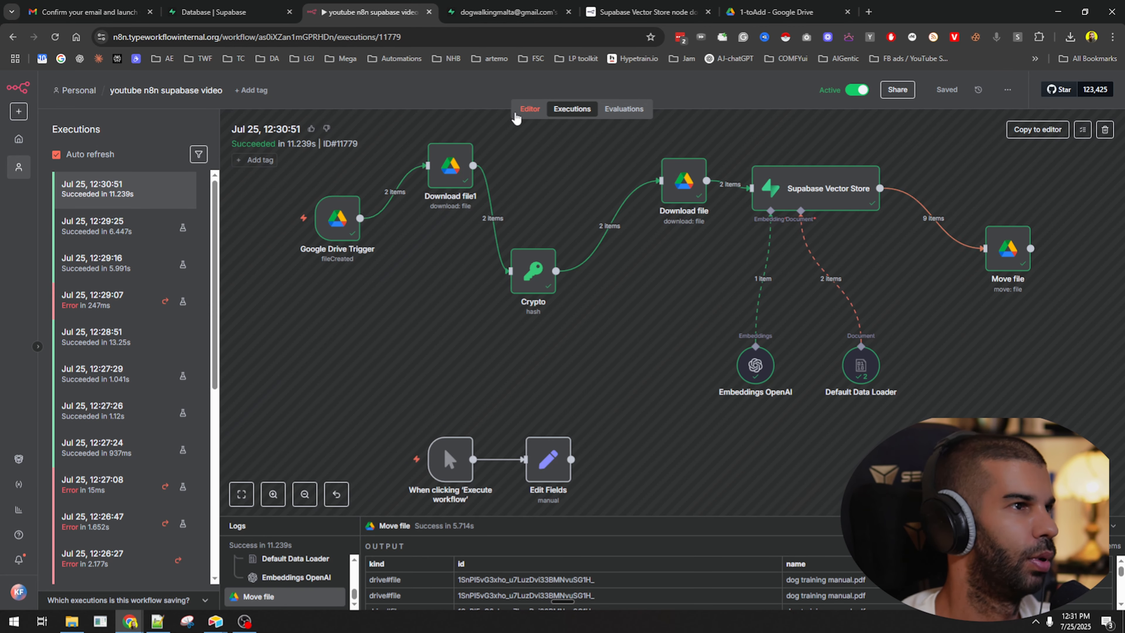
click(507, 12)
click(58, 38)
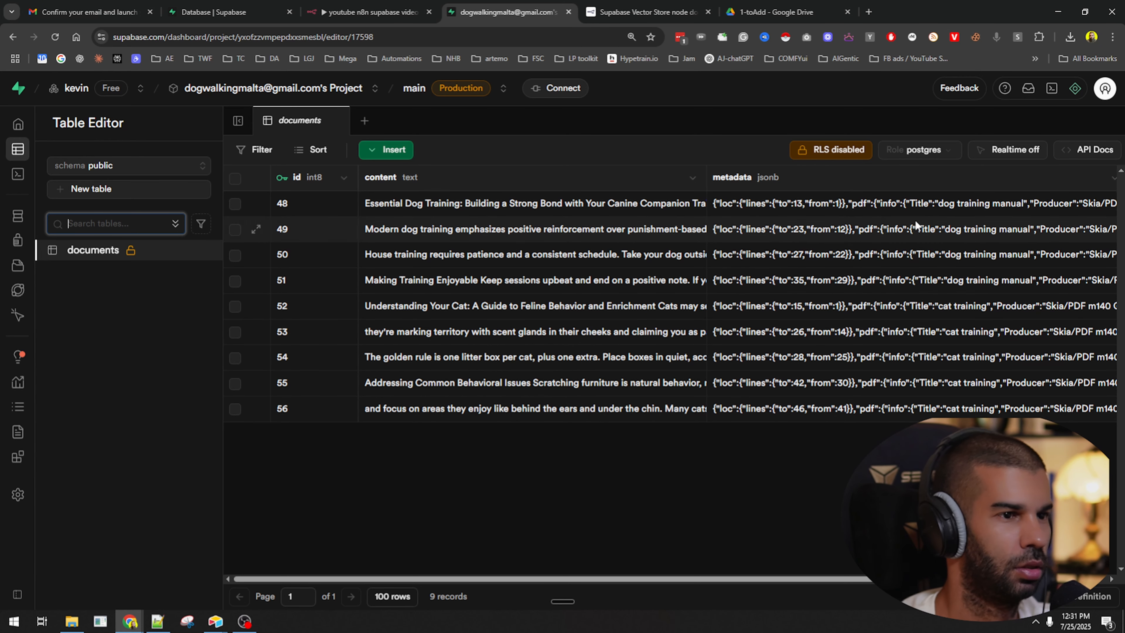
Inspect row 56's metadata JSON, including its file hash and topic.
click(986, 358)
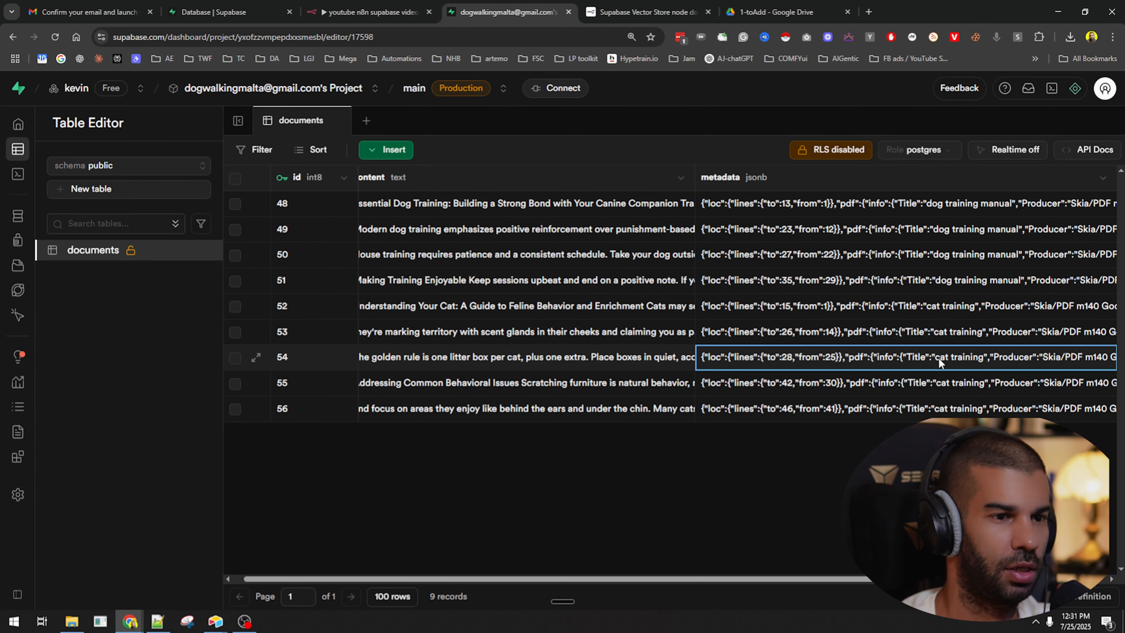
click(900, 412)
click(900, 413)
scroll(776, 470, down, 3)
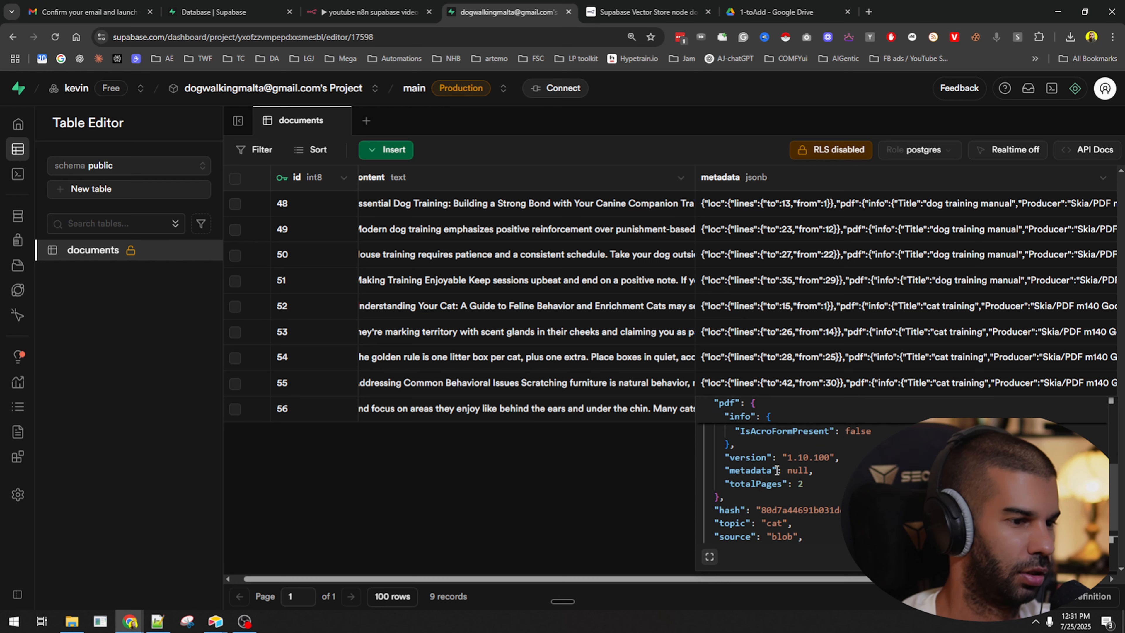
double_click(806, 511)
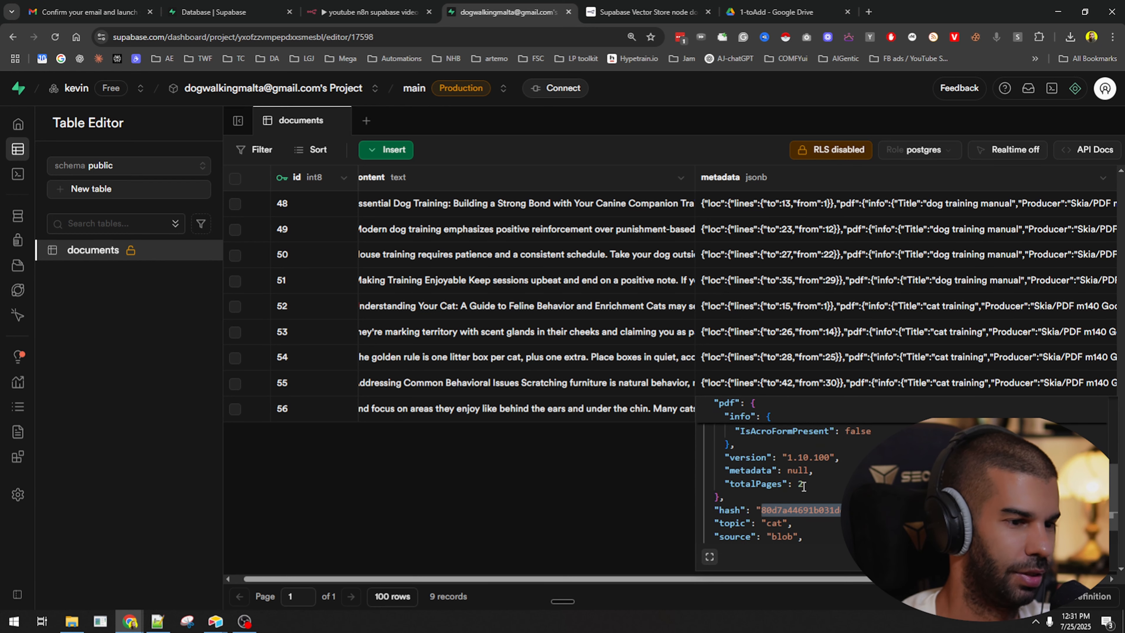
click(898, 239)
Check the hash and topic metadata of rows 49 and 51, then show the youtube_supabase_test folder.
click(899, 240)
scroll(768, 324, down, 5)
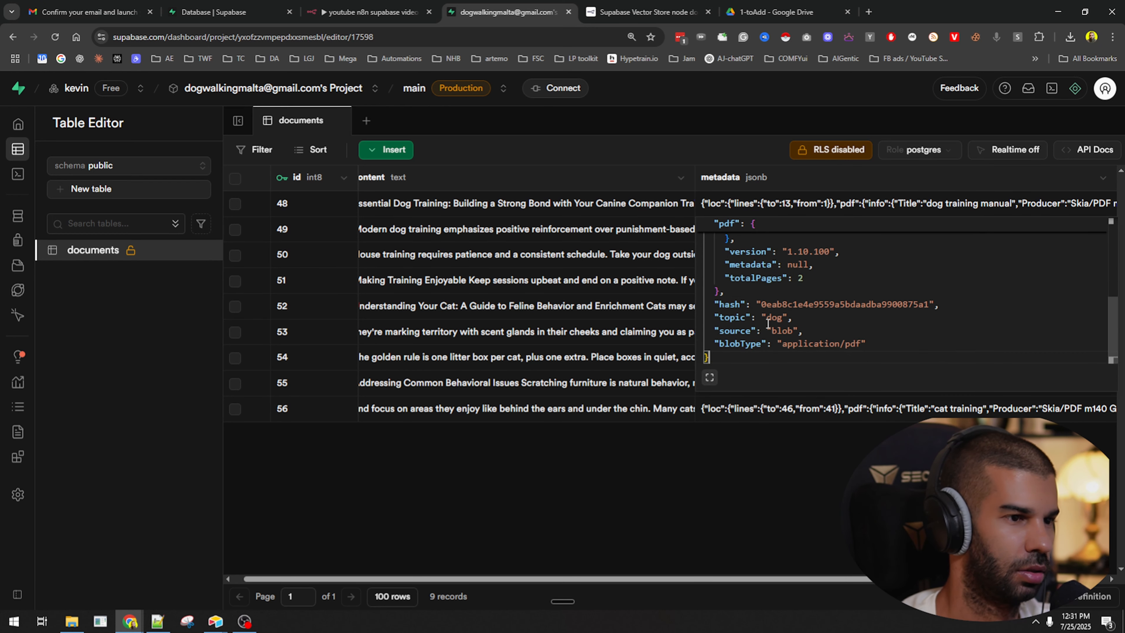
double_click(758, 304)
key(Escape)
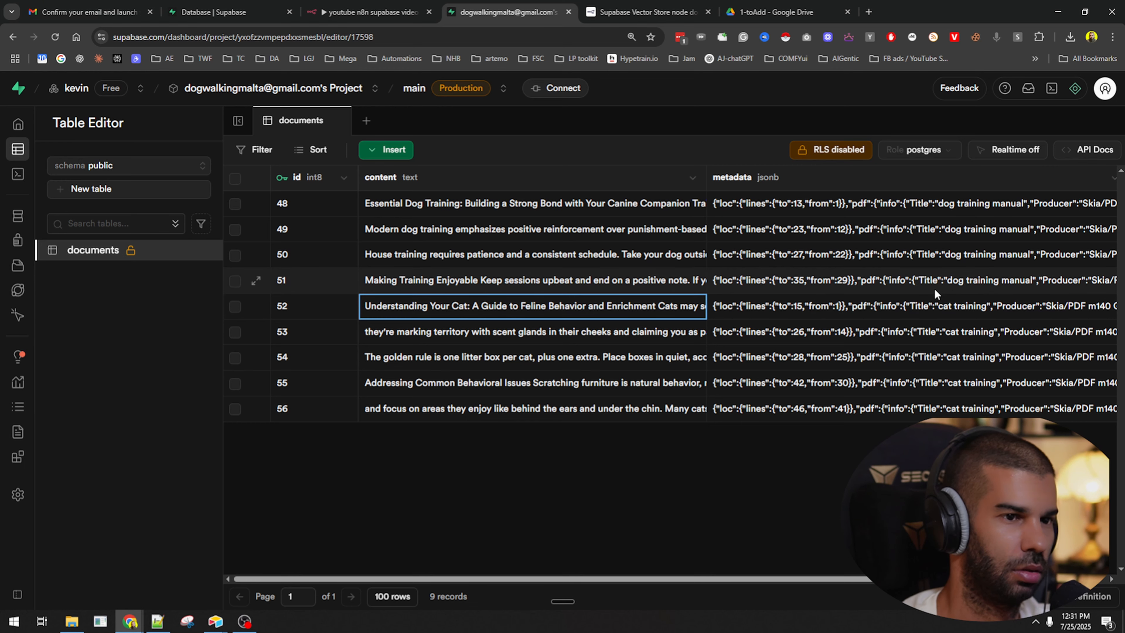
double_click(935, 288)
scroll(842, 346, down, 5)
drag(761, 355, 930, 355)
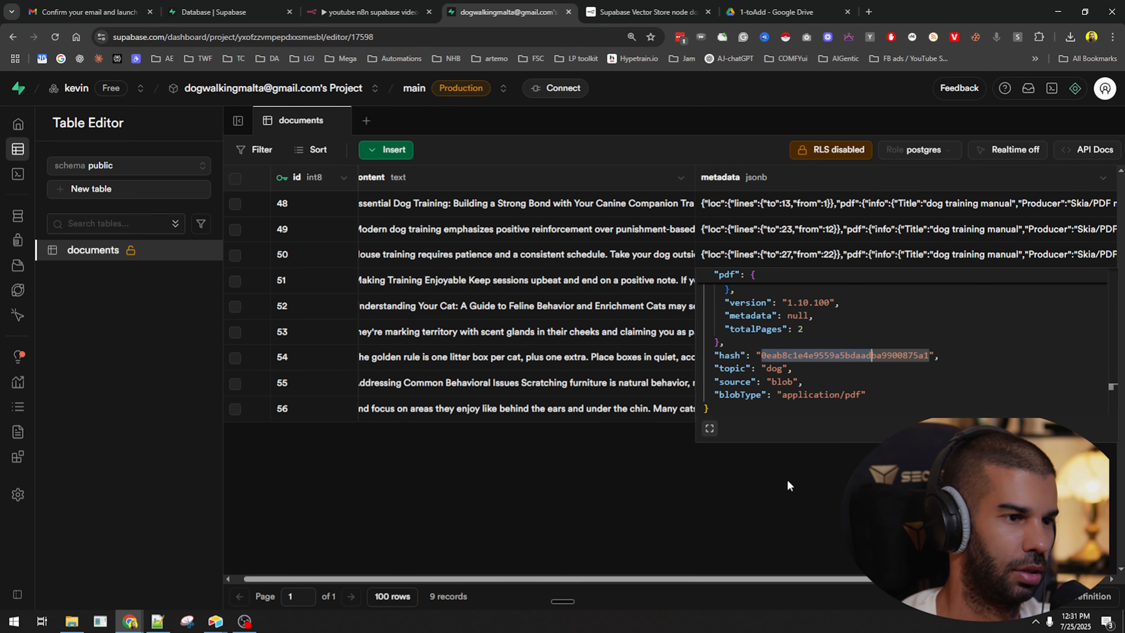
key(Escape)
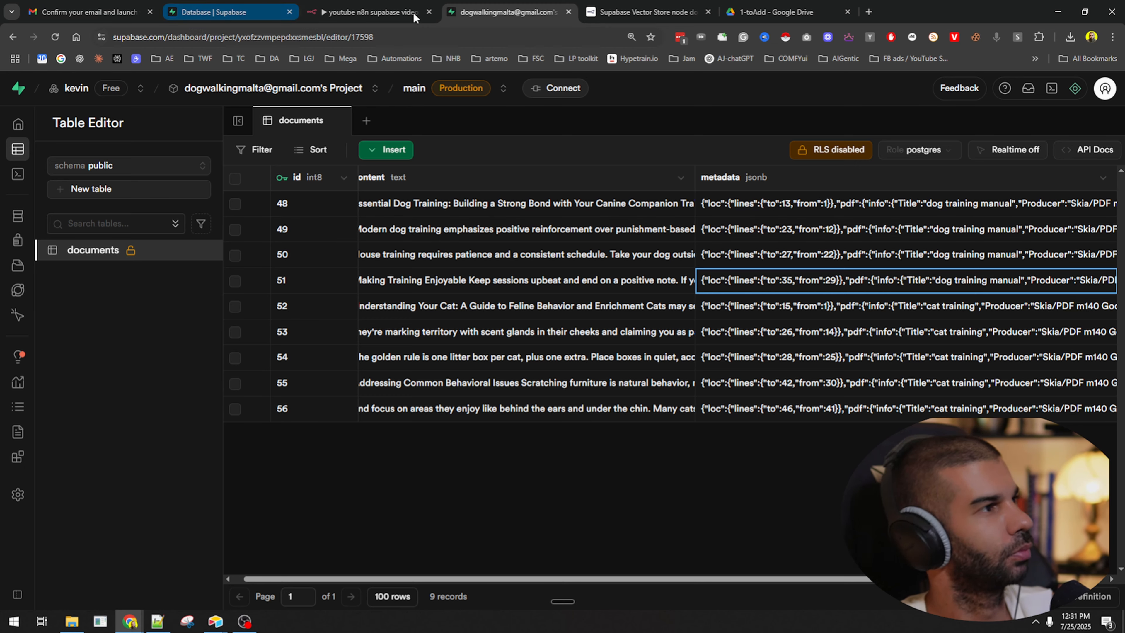
click(777, 12)
click(402, 131)
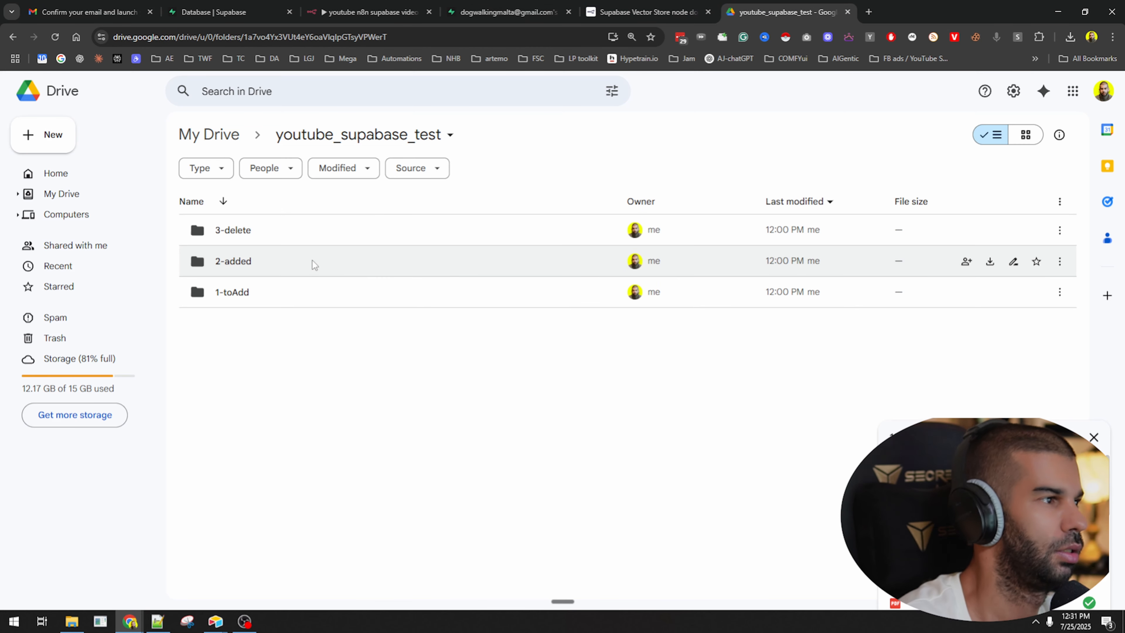
Verify both training PDFs are in the 2-added folder, then return to the n8n workflow.
double_click(313, 261)
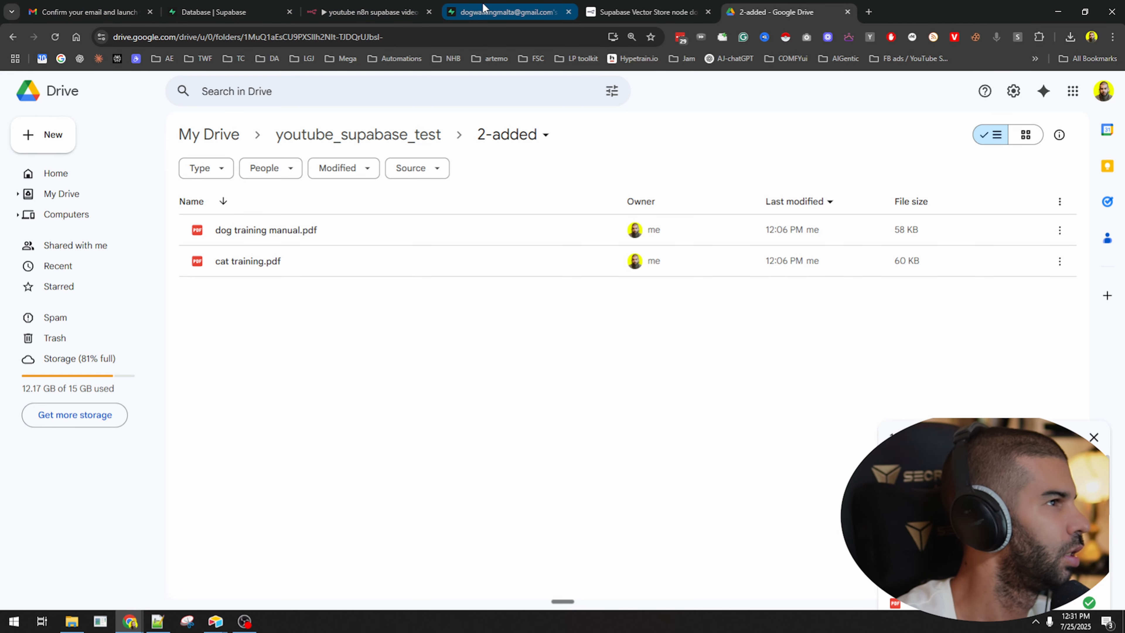
click(372, 12)
Tidy up the ingestion workflow nodes into one row and save.
click(529, 108)
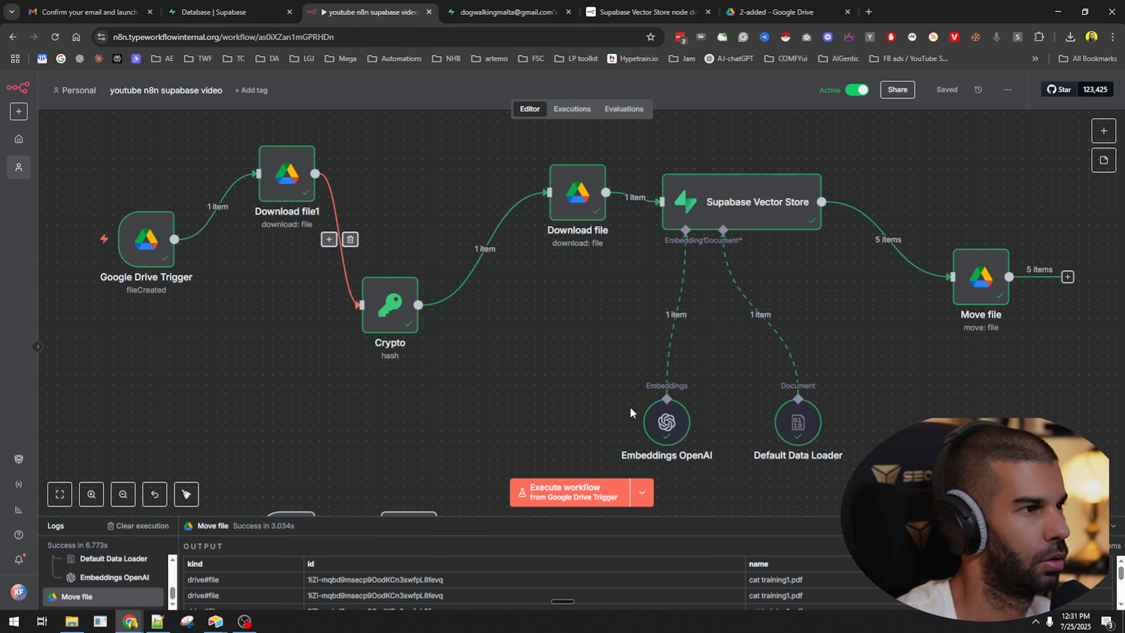
right_click(634, 412)
click(634, 403)
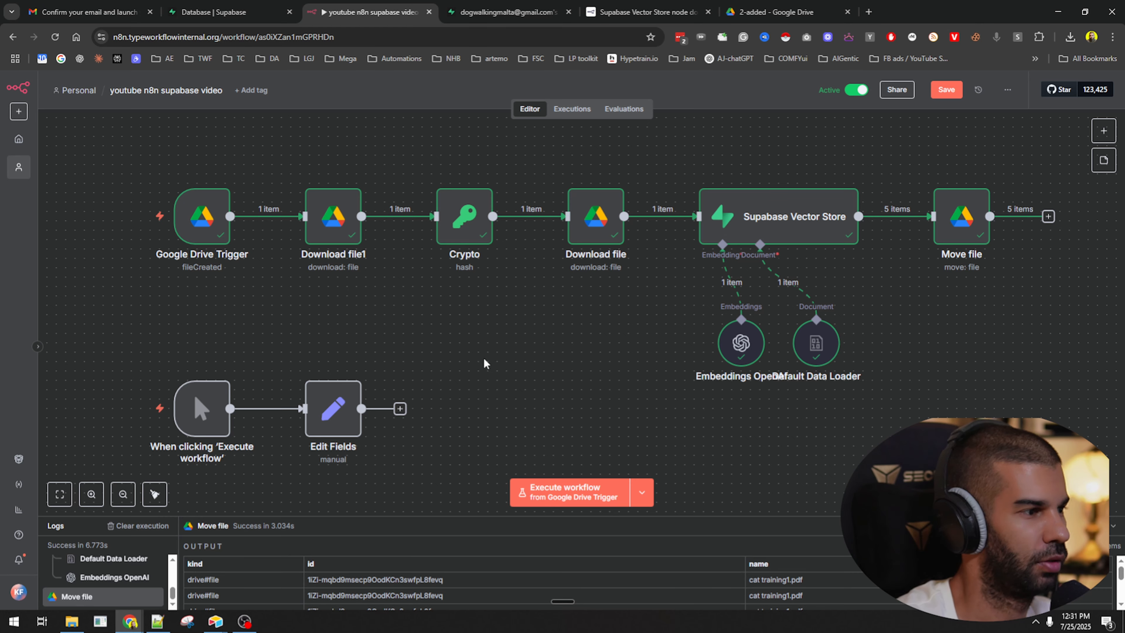
key(ctrl+s)
Move the manual-trigger and Edit Fields pair lower on the canvas and save.
scroll(436, 351, down, 4)
drag(767, 411, 711, 360)
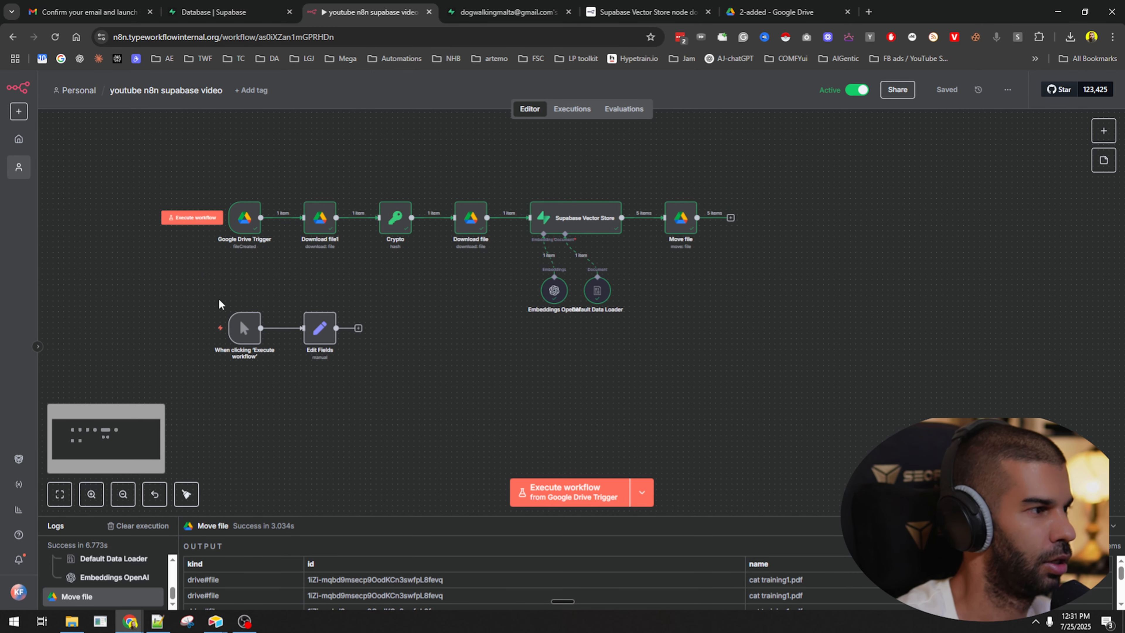
drag(219, 300, 303, 521)
click(314, 365)
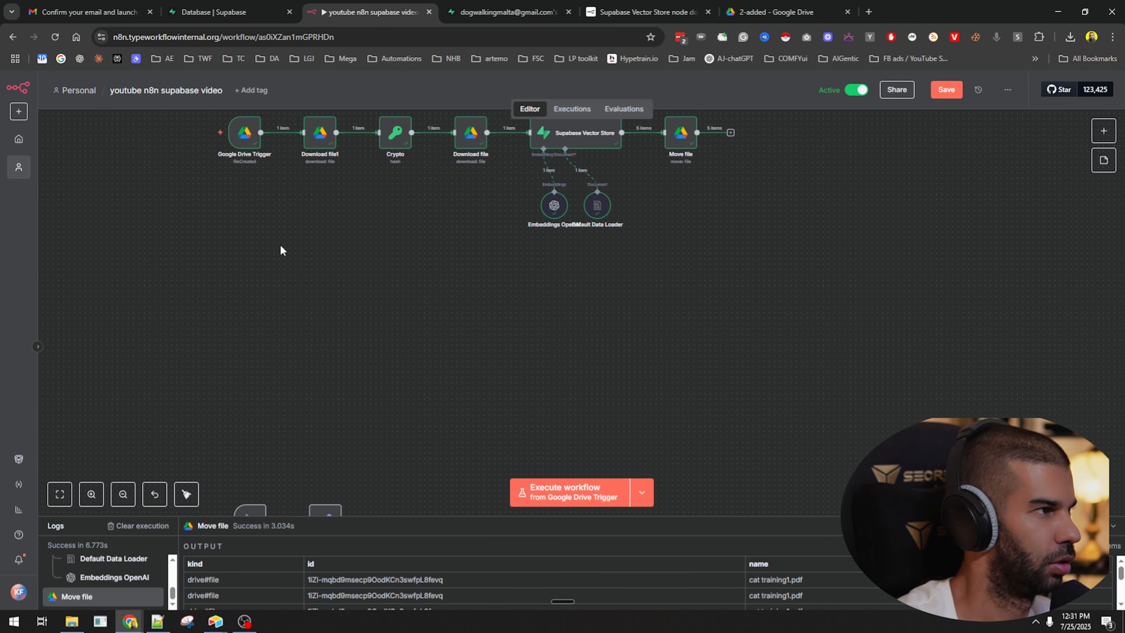
key(ctrl+s)
Browse the node panel's AI and main categories to add another trigger.
key(Tab)
click(959, 216)
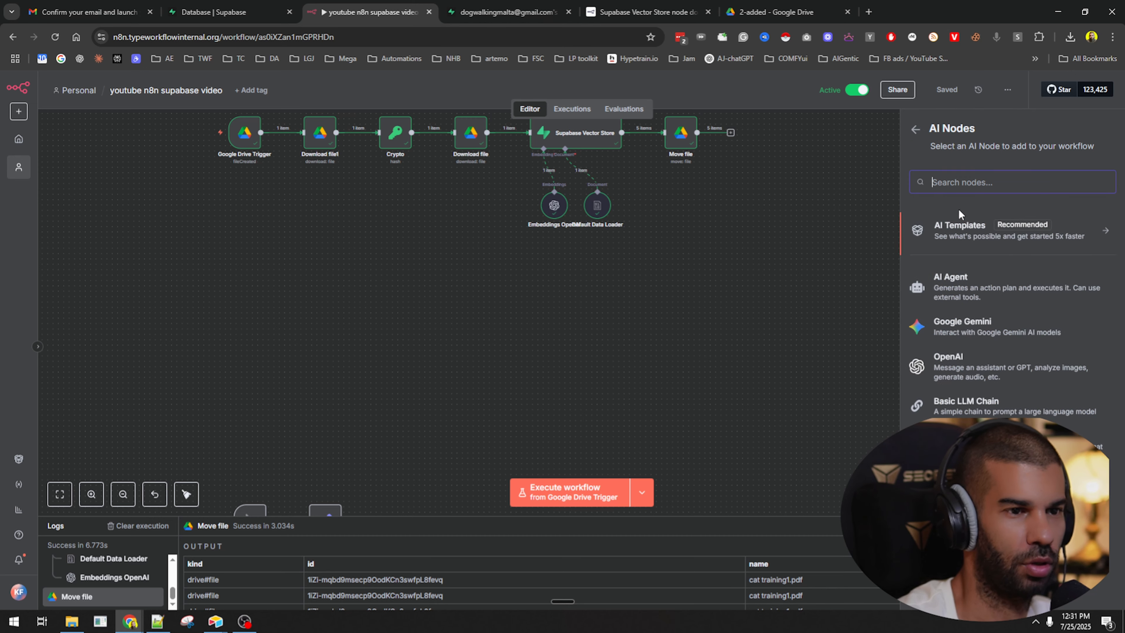
click(728, 312)
key(Tab)
Add a 'When chat message received' trigger below the ingestion row, followed by an AI Agent.
click(946, 463)
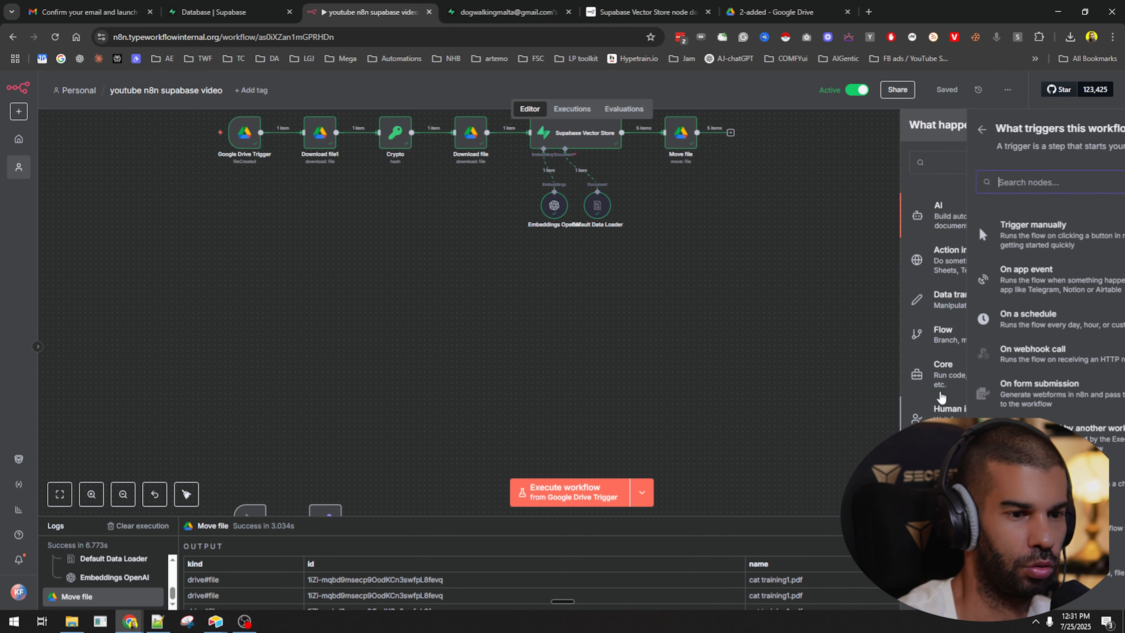
click(963, 479)
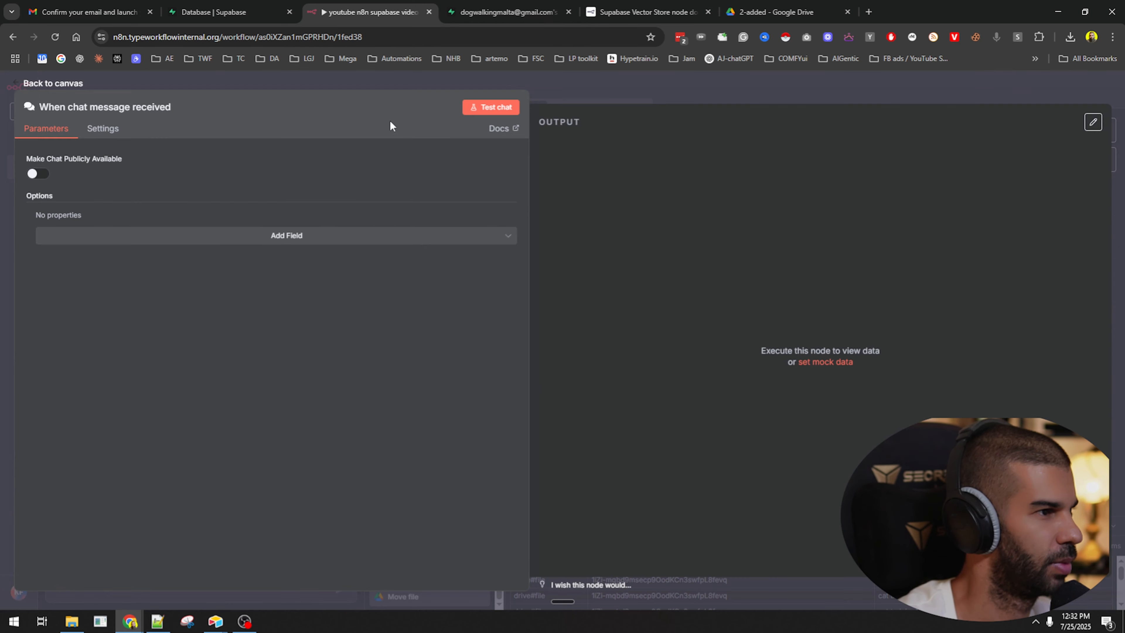
key(Escape)
drag(703, 334, 329, 300)
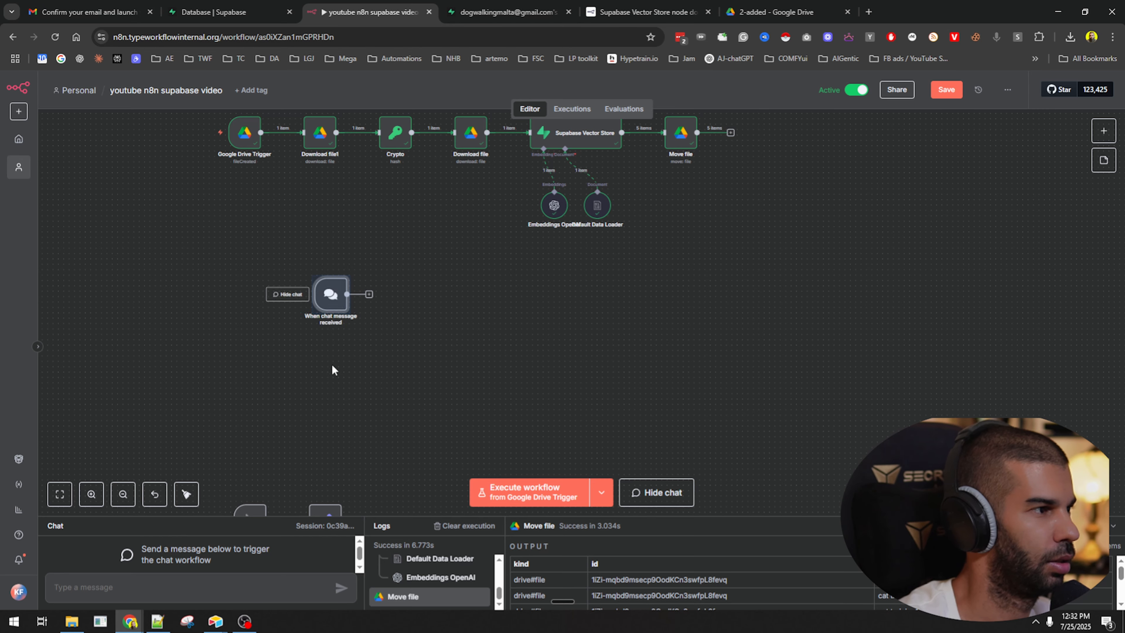
key(Tab)
click(961, 218)
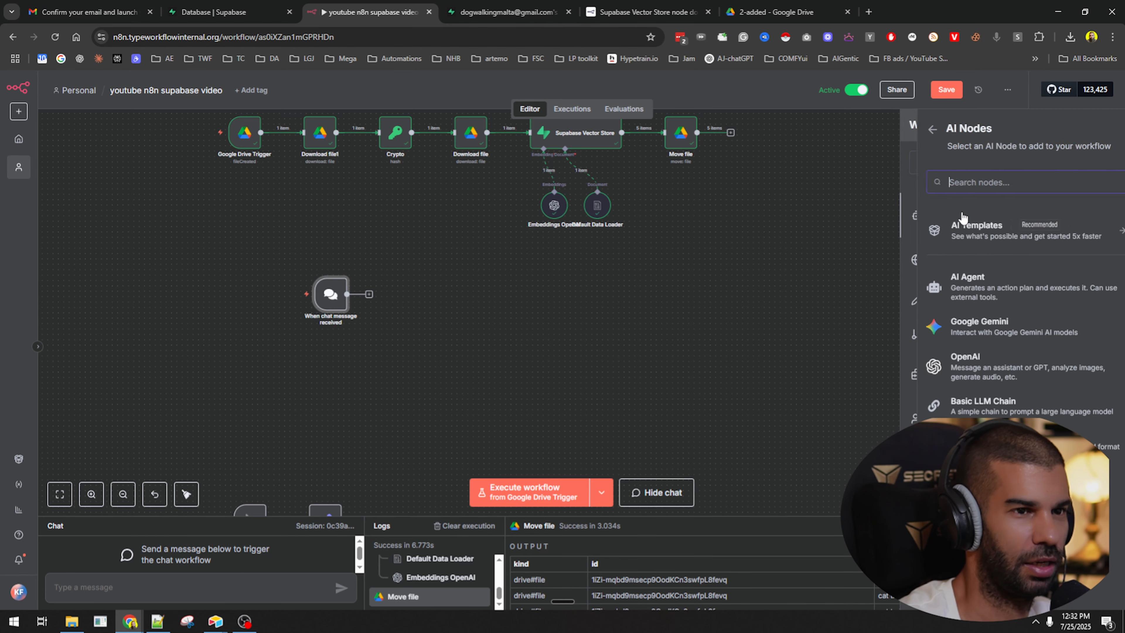
click(971, 292)
Attach an OpenAI Chat Model and Simple Memory to the agent, then search tools for 'supab'.
click(461, 591)
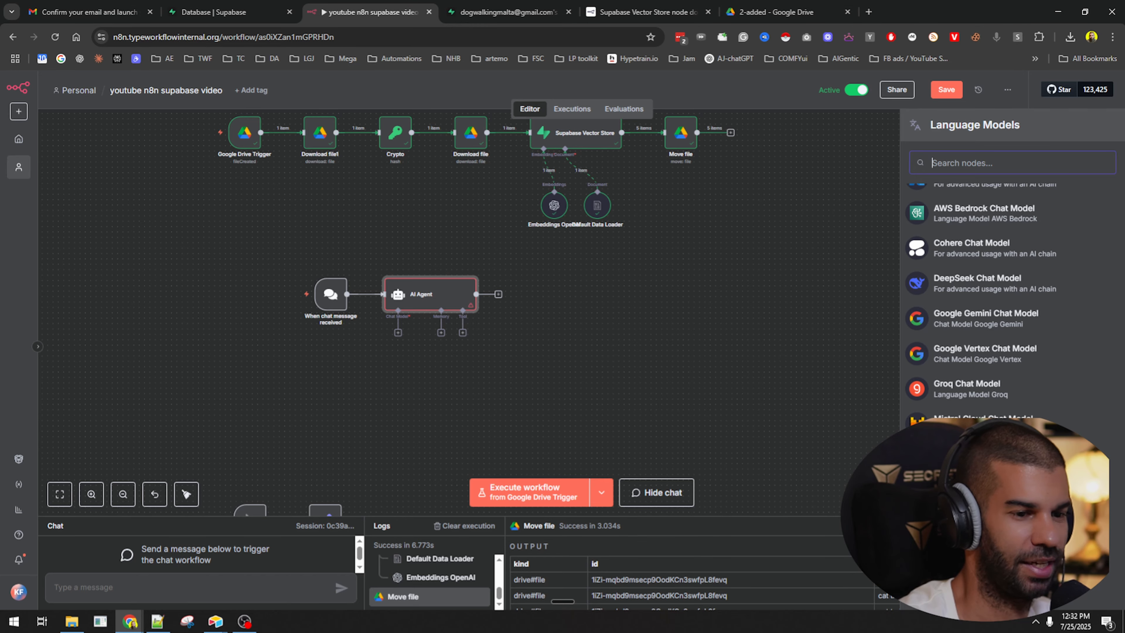
click(970, 493)
click(819, 90)
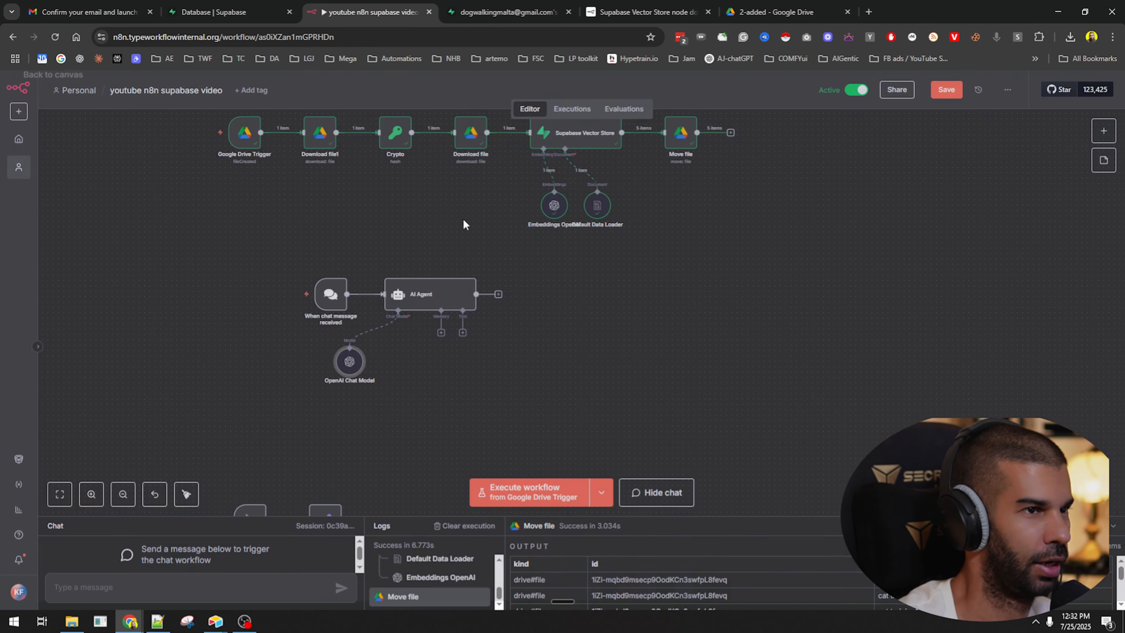
click(441, 333)
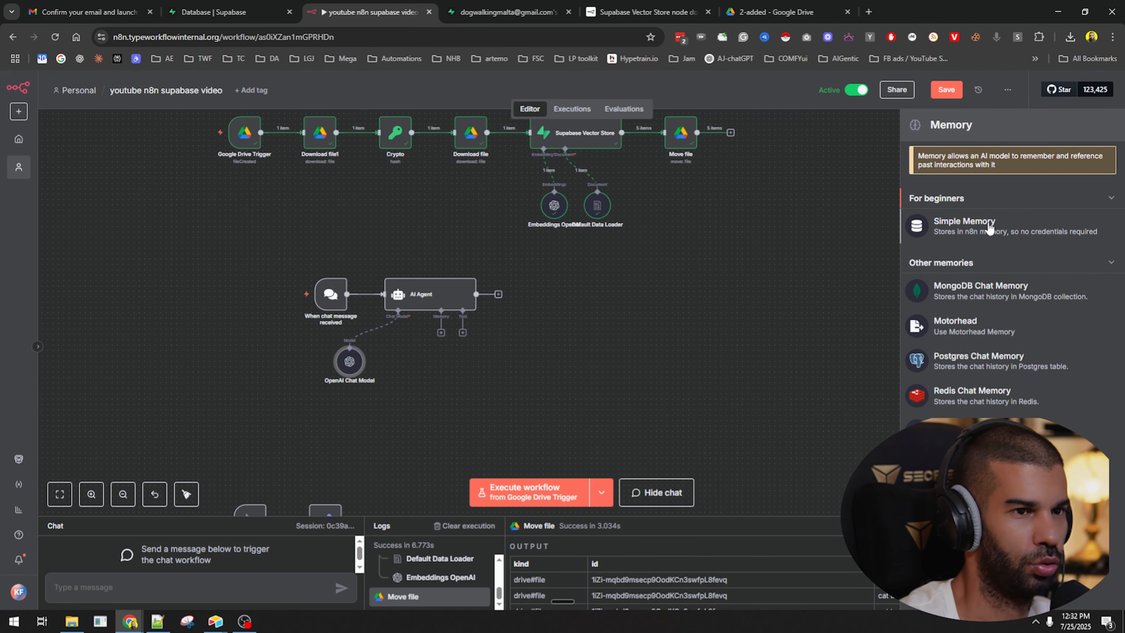
click(990, 227)
click(922, 79)
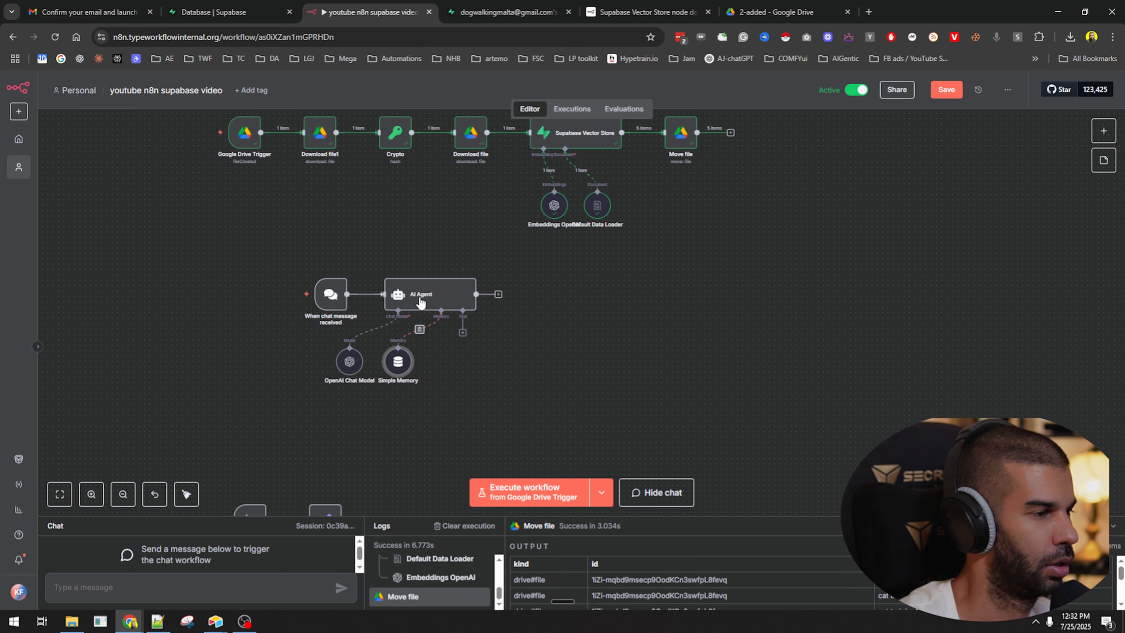
click(463, 332)
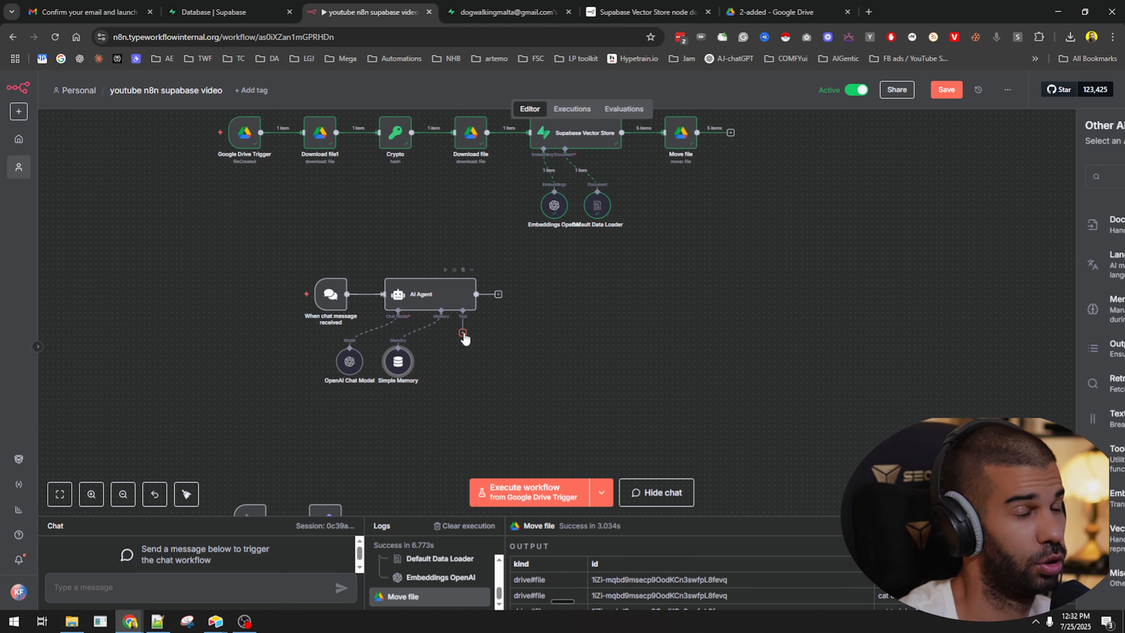
text(supabase)
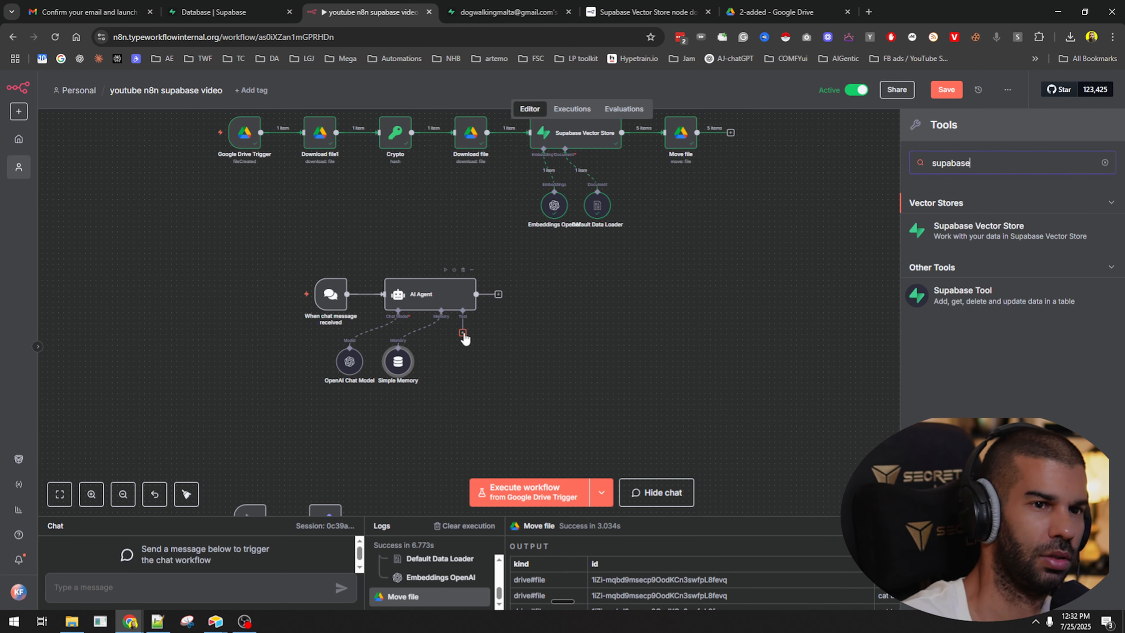
Add the Supabase Vector Store tool on the documents table with a Limit of 10.
click(988, 237)
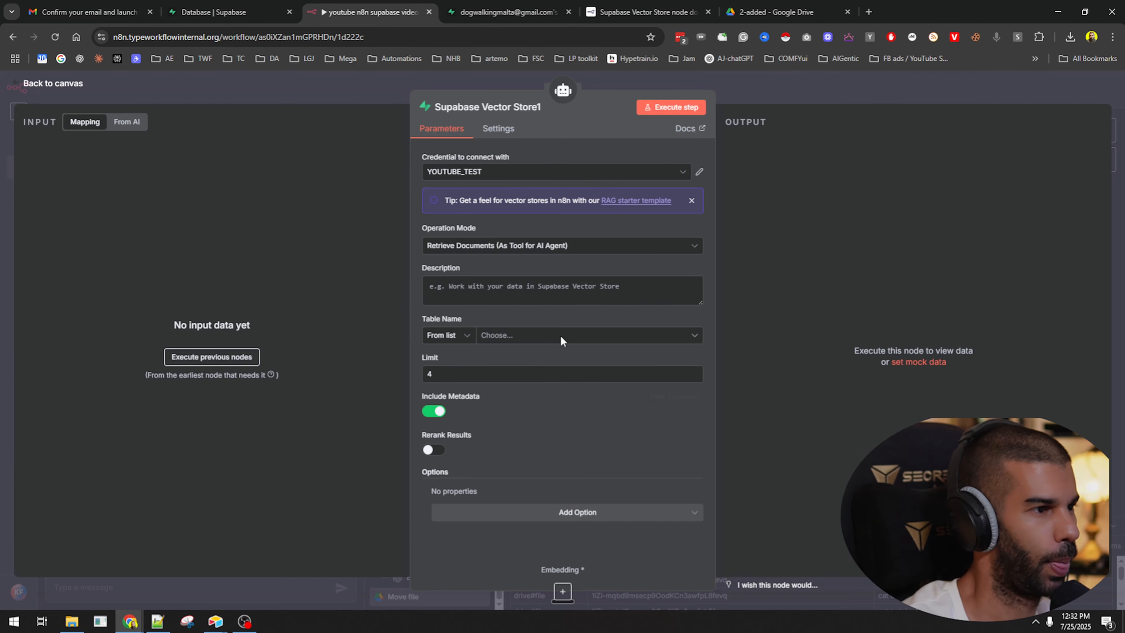
click(514, 339)
click(444, 361)
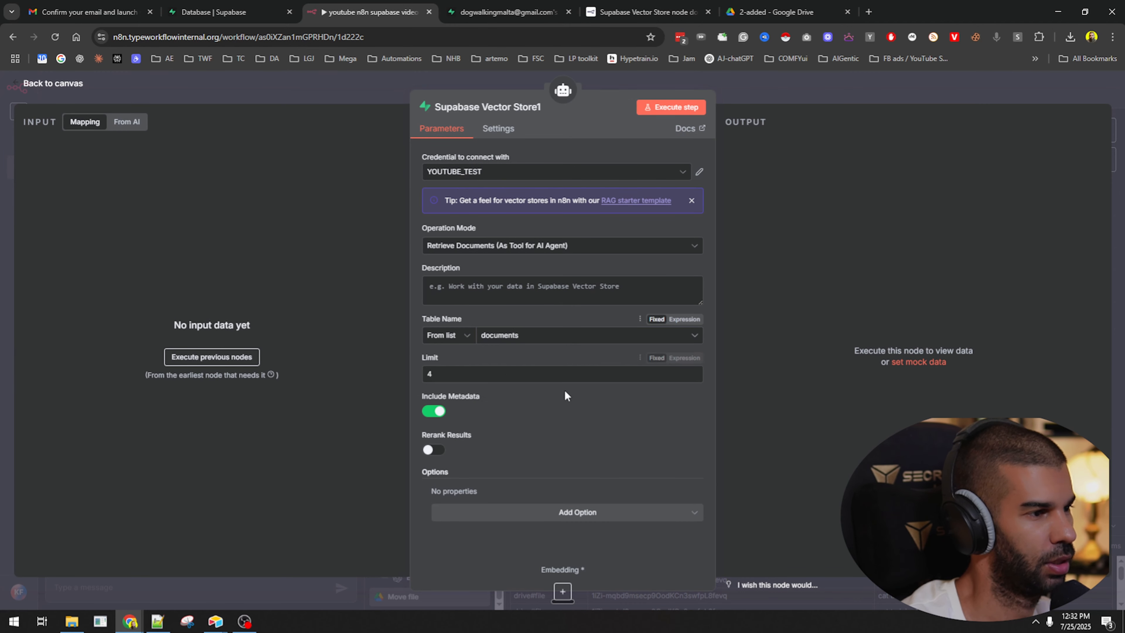
double_click(433, 376)
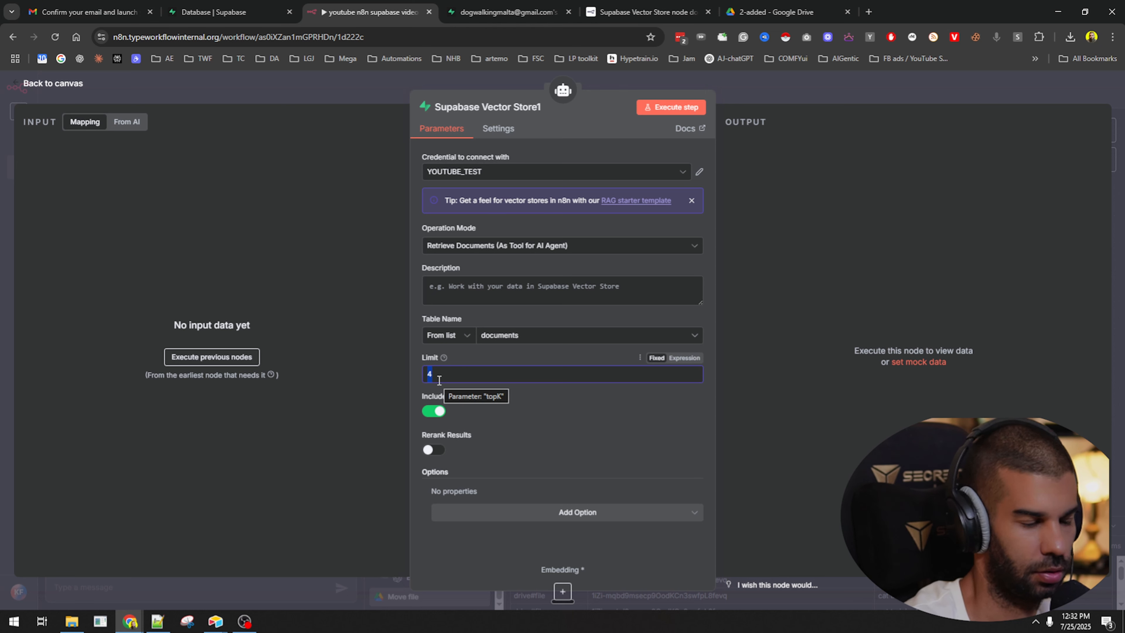
text(10)
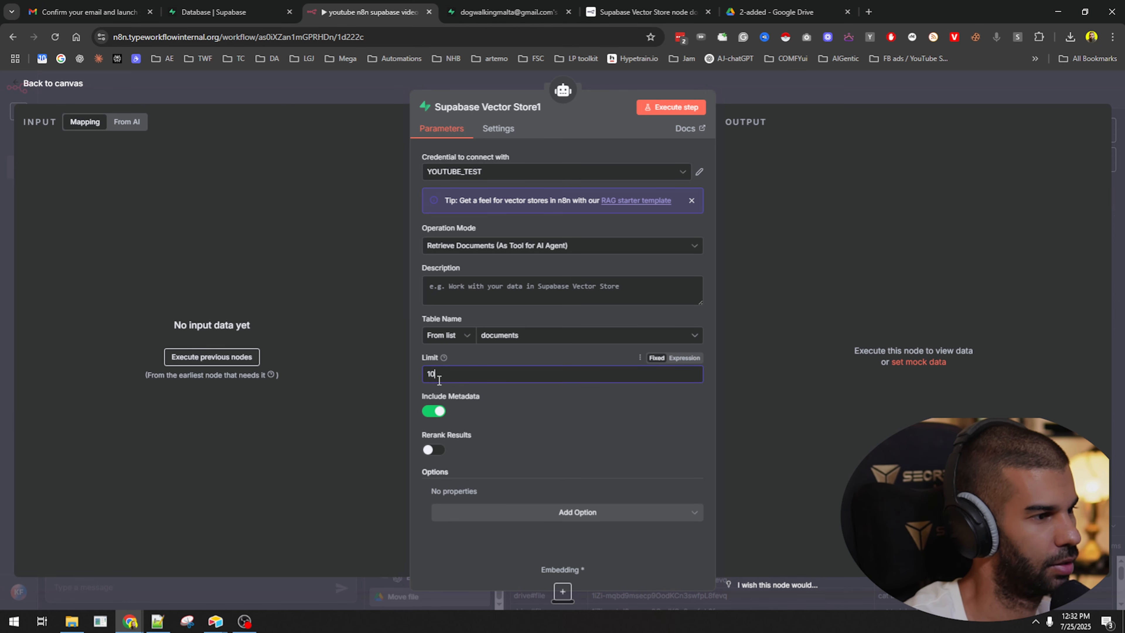
Paste the tool description and add a Metadata Filter with value 'dog'.
click(553, 290)
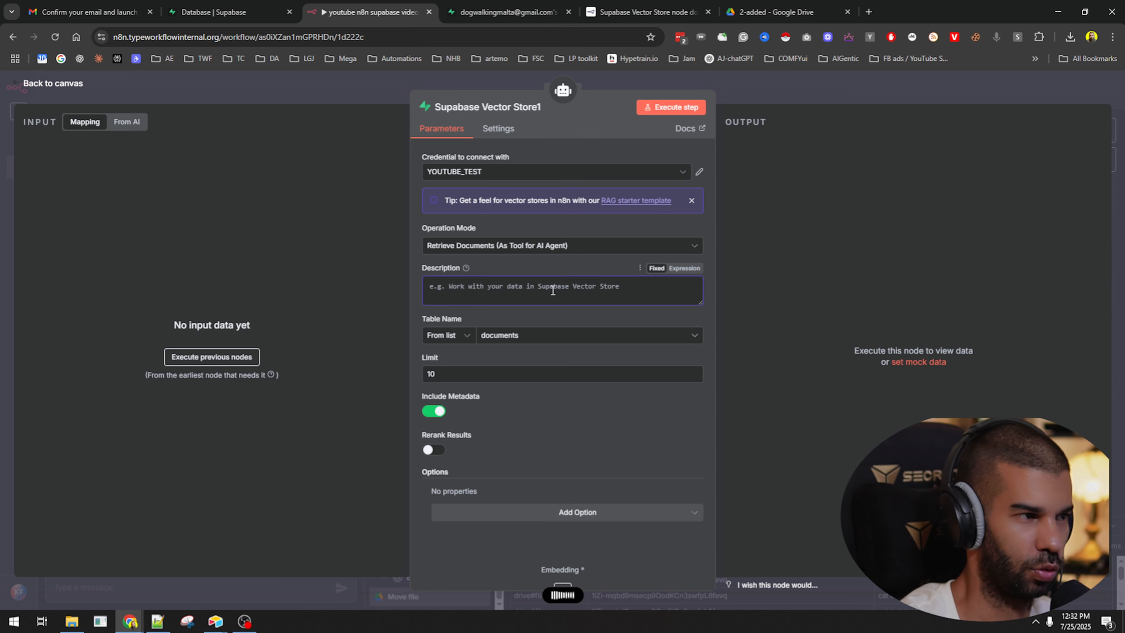
text(Your job is to retrieve information based on a user query.)
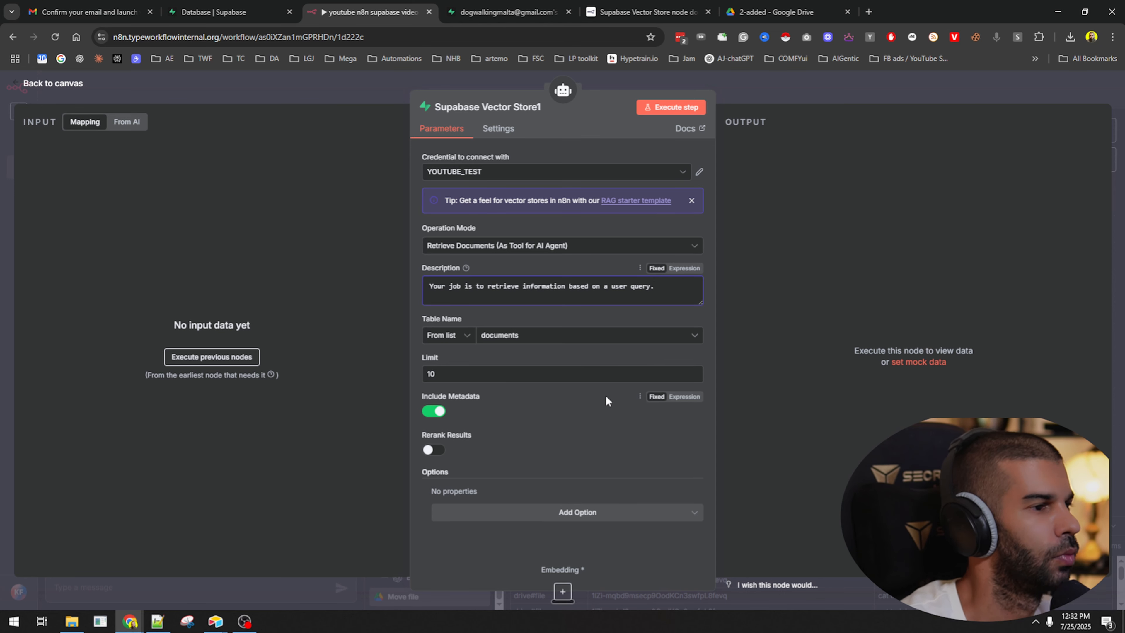
click(504, 514)
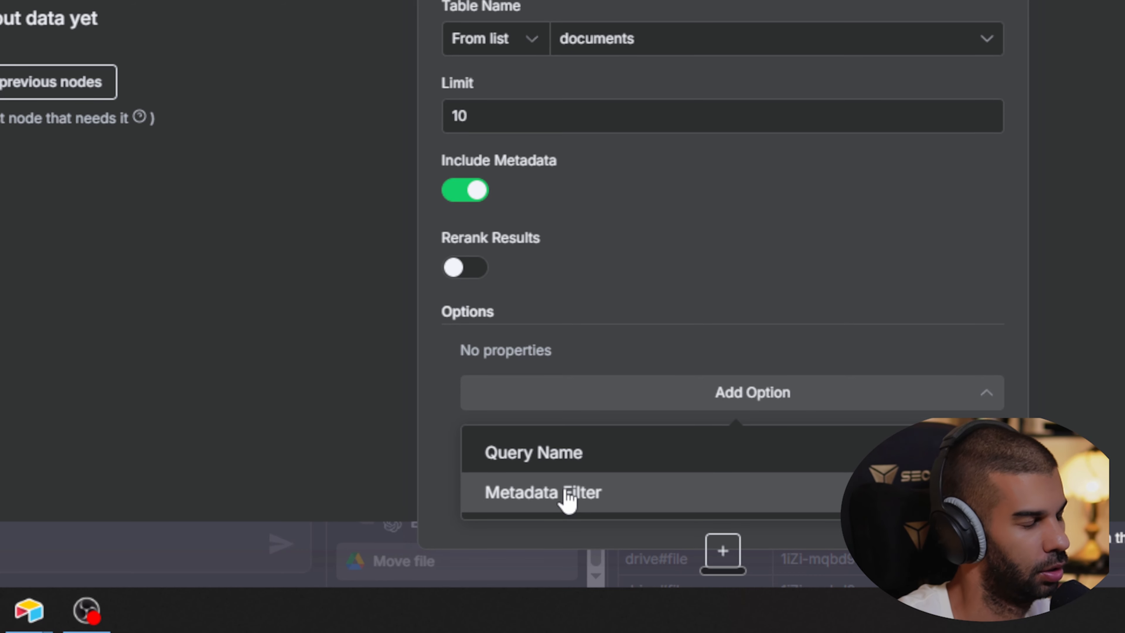
click(568, 499)
click(648, 397)
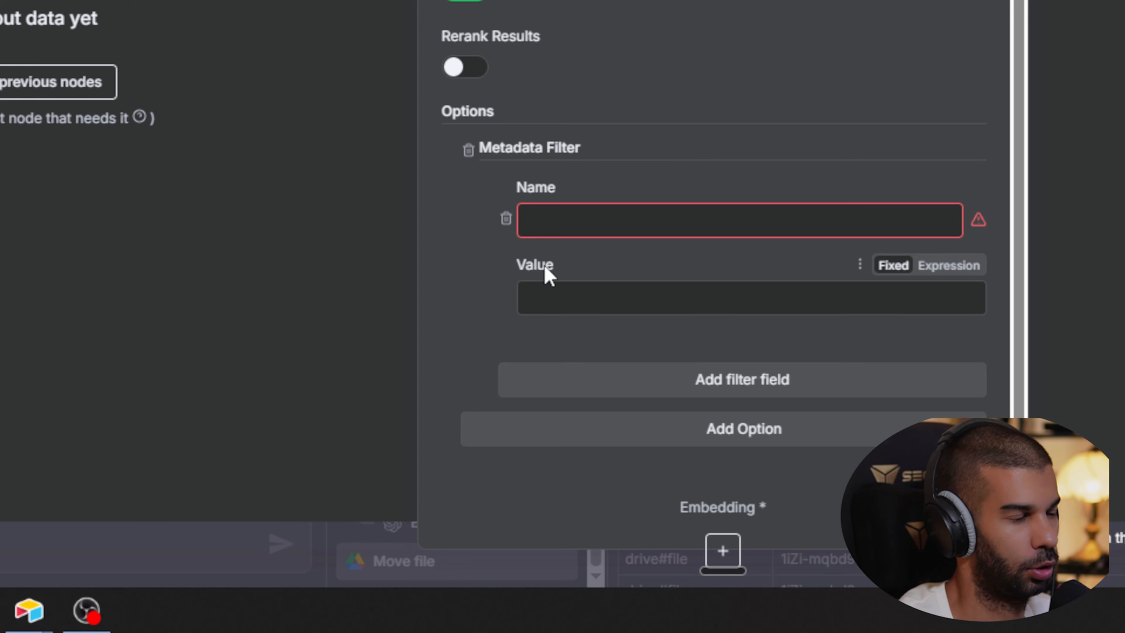
click(584, 297)
text(dog)
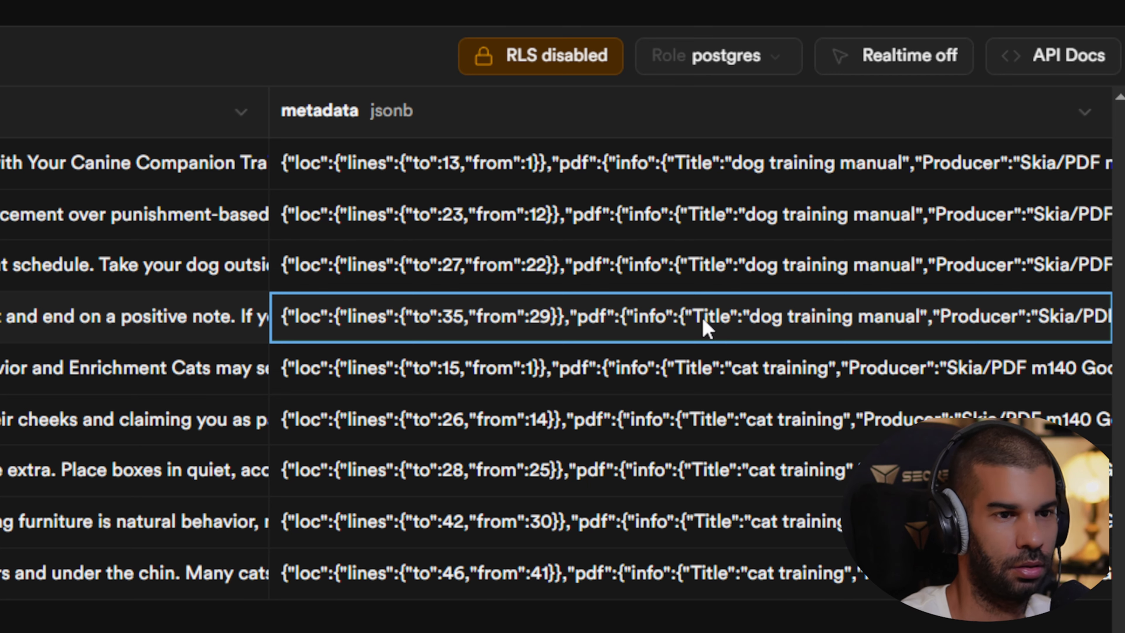
In Supabase, read a documents row's metadata JSON and copy its 'topic' key.
scroll(704, 446, right, 5)
scroll(686, 443, right, 2)
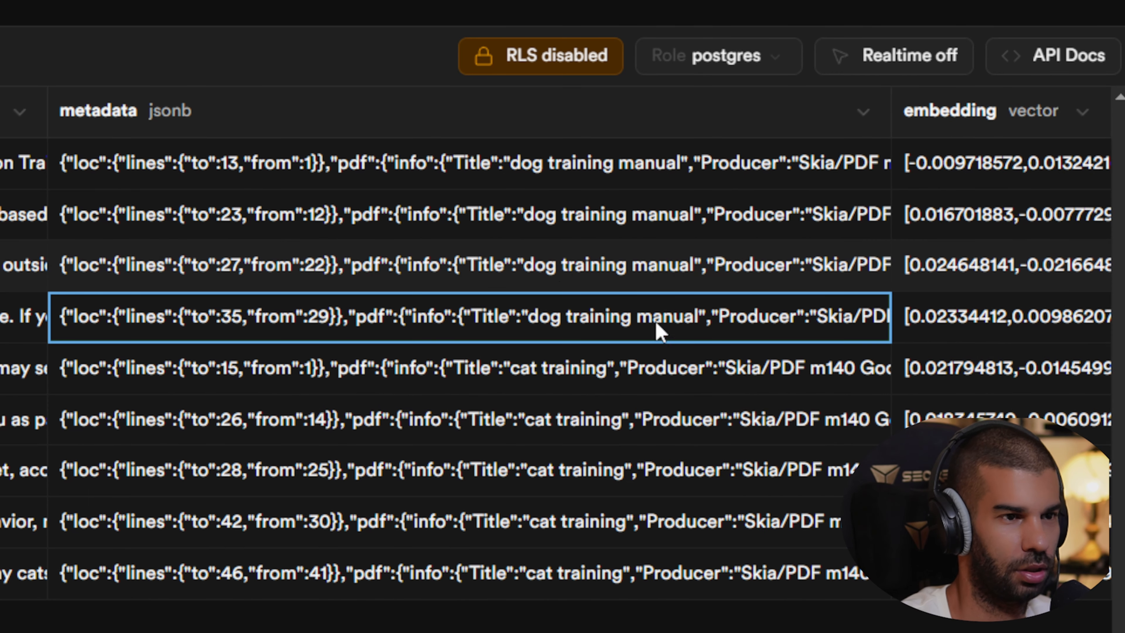
double_click(589, 315)
scroll(570, 308, down, 7)
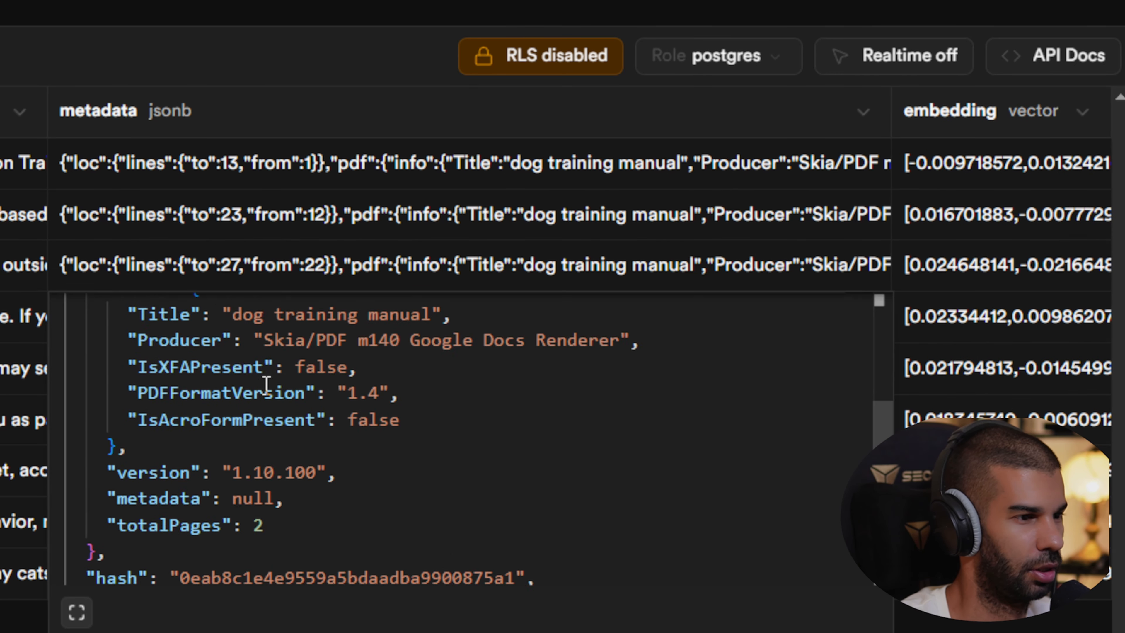
double_click(114, 495)
key(ctrl+c)
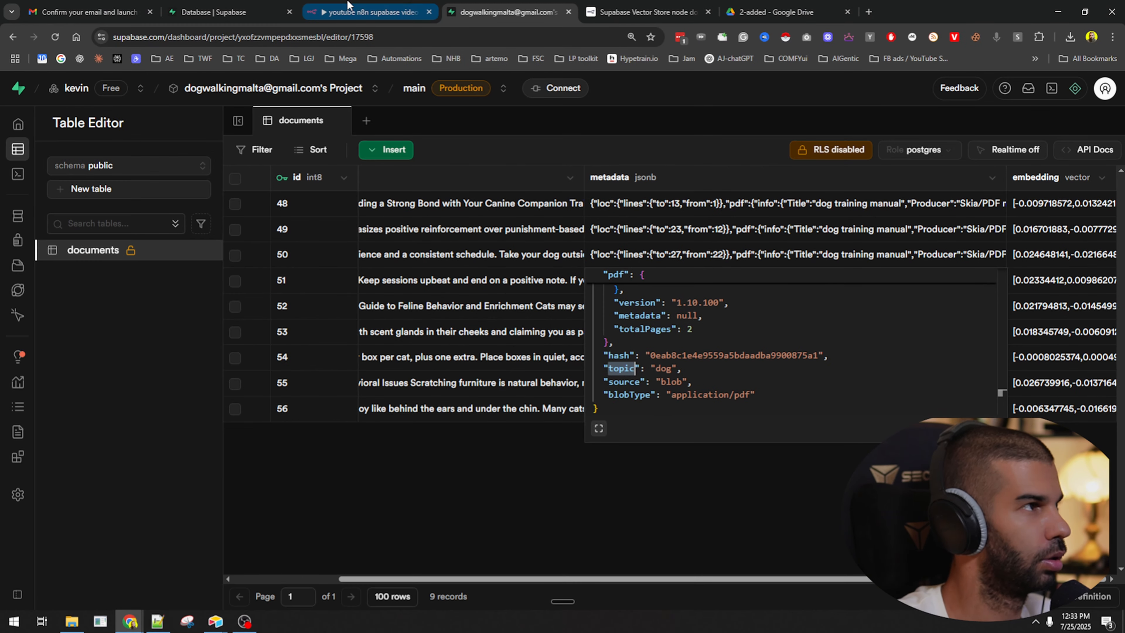
click(368, 12)
Name the metadata filter 'topic'.
click(496, 429)
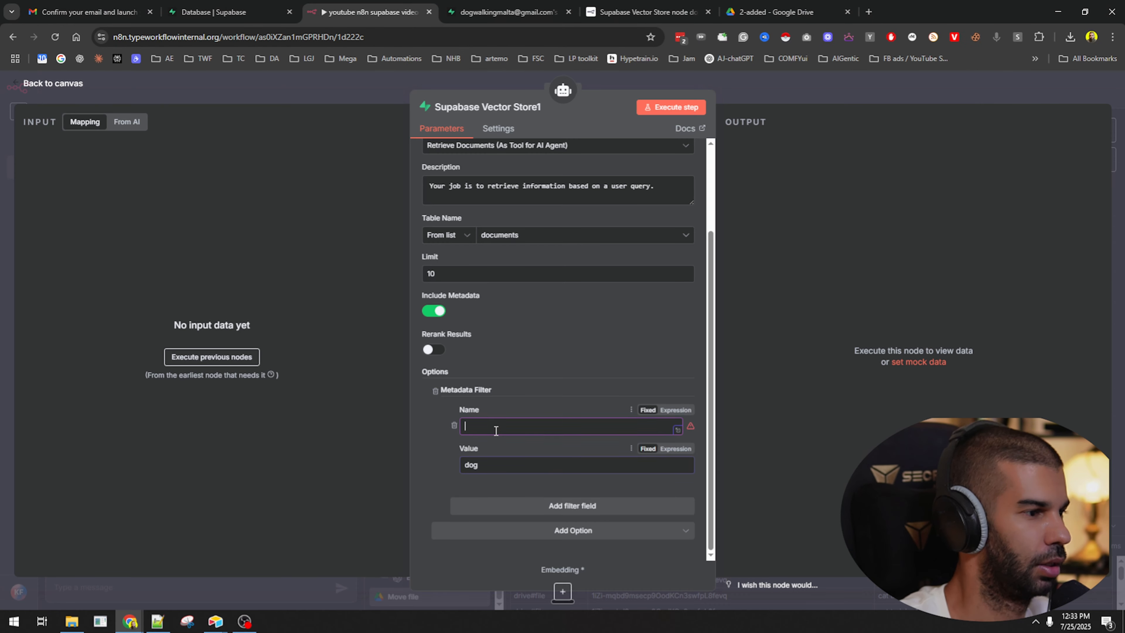
key(ctrl+v)
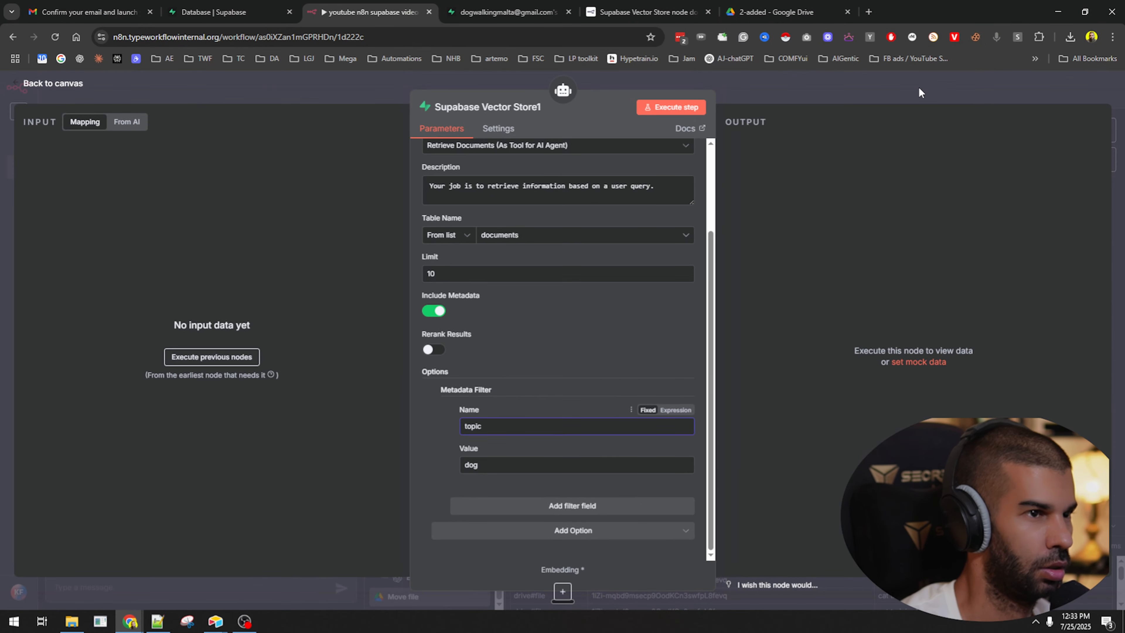
click(919, 89)
Connect Embeddings OpenAI to the vector store tool's Embedding input and save the workflow.
drag(523, 304, 527, 349)
drag(554, 195, 583, 353)
key(ctrl+s)
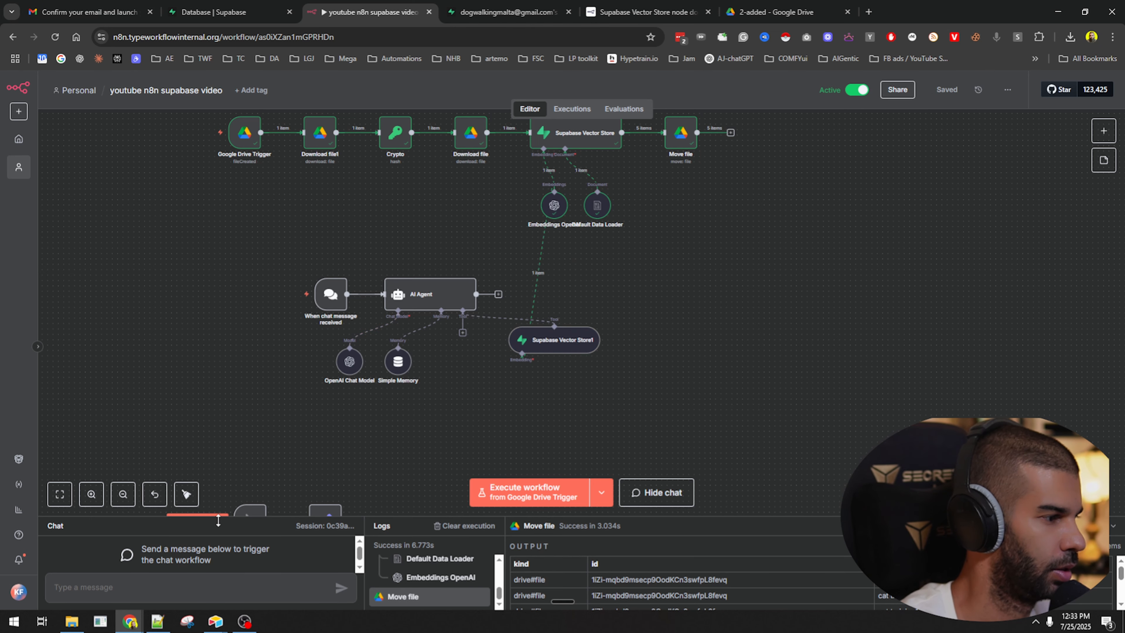
Enlarge the chat panel and ask the agent 'what are cats'.
drag(249, 517, 249, 385)
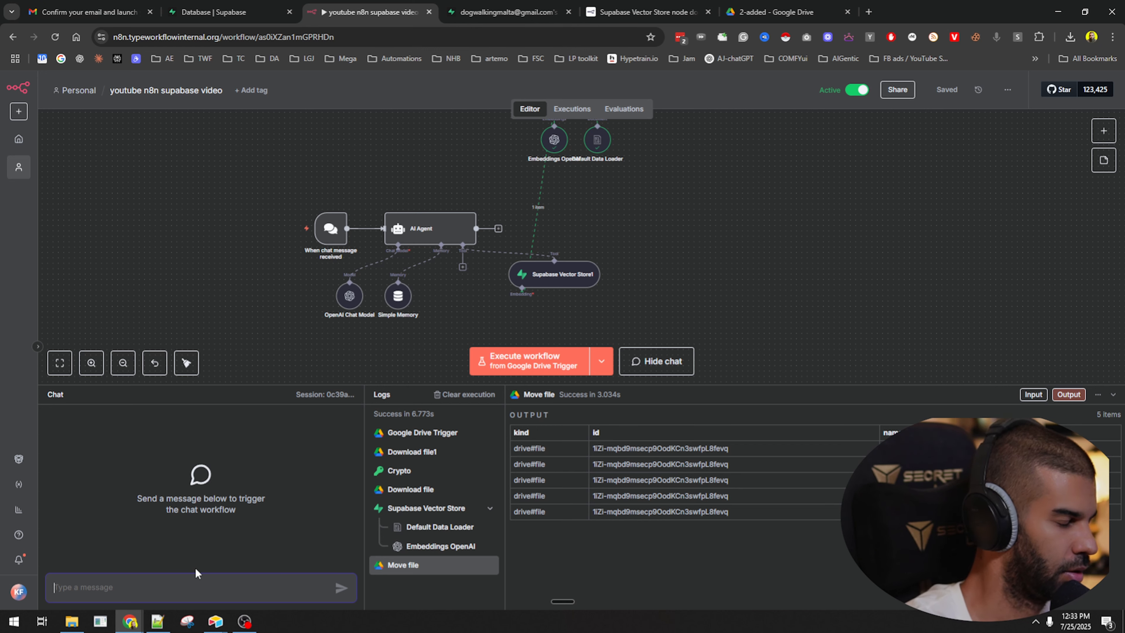
text(what are cats)
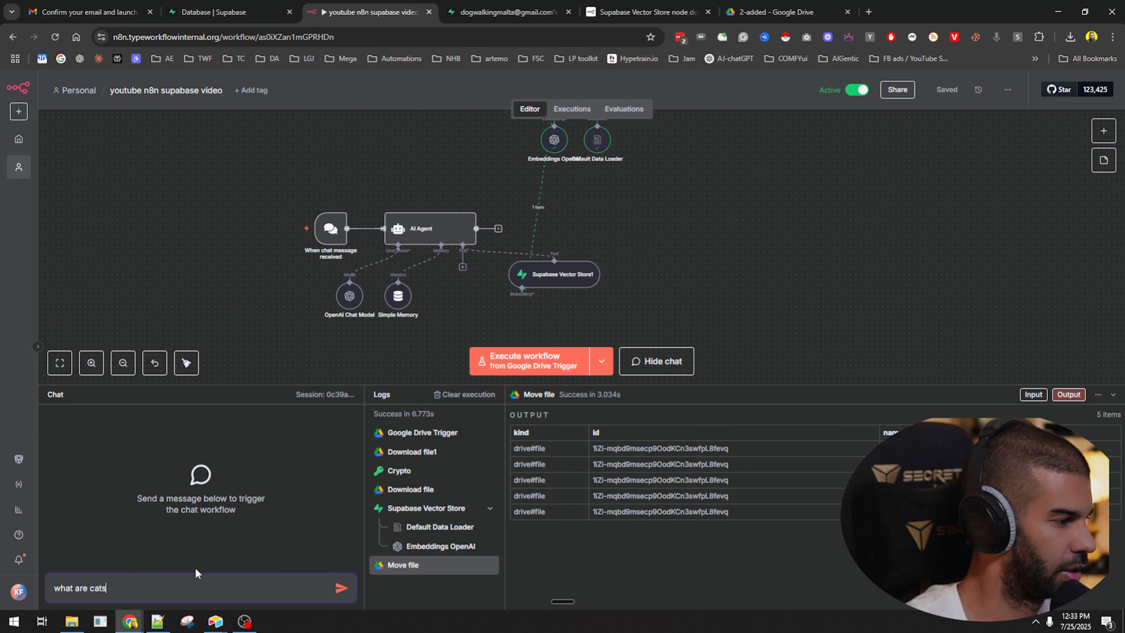
key(Return)
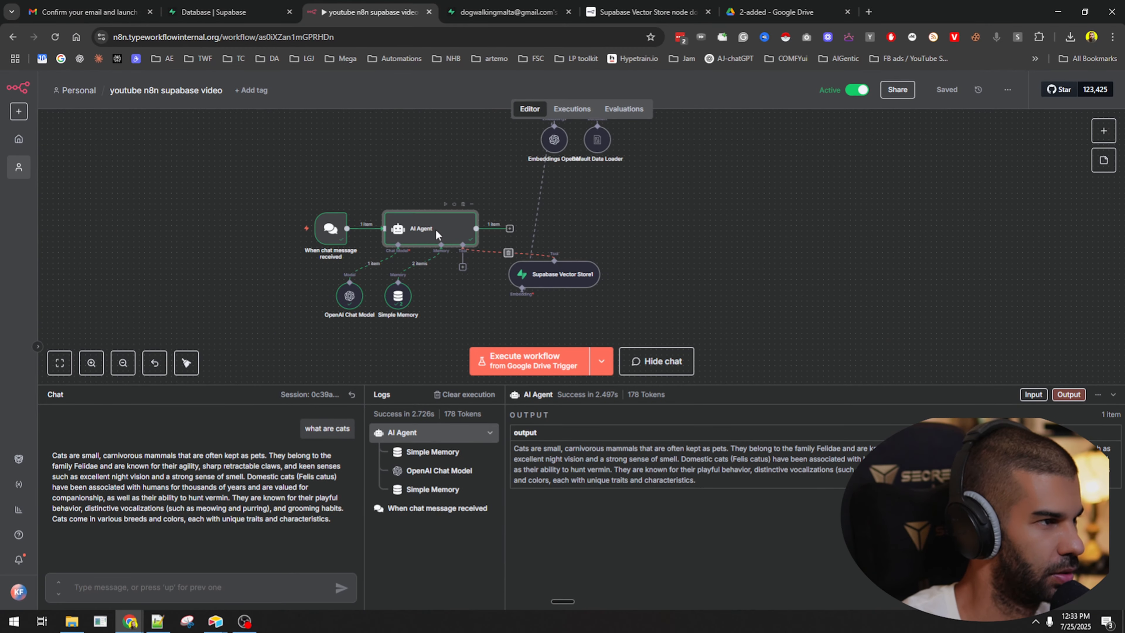
double_click(293, 188)
Add a System Message option to the AI Agent and begin typing it.
click(559, 414)
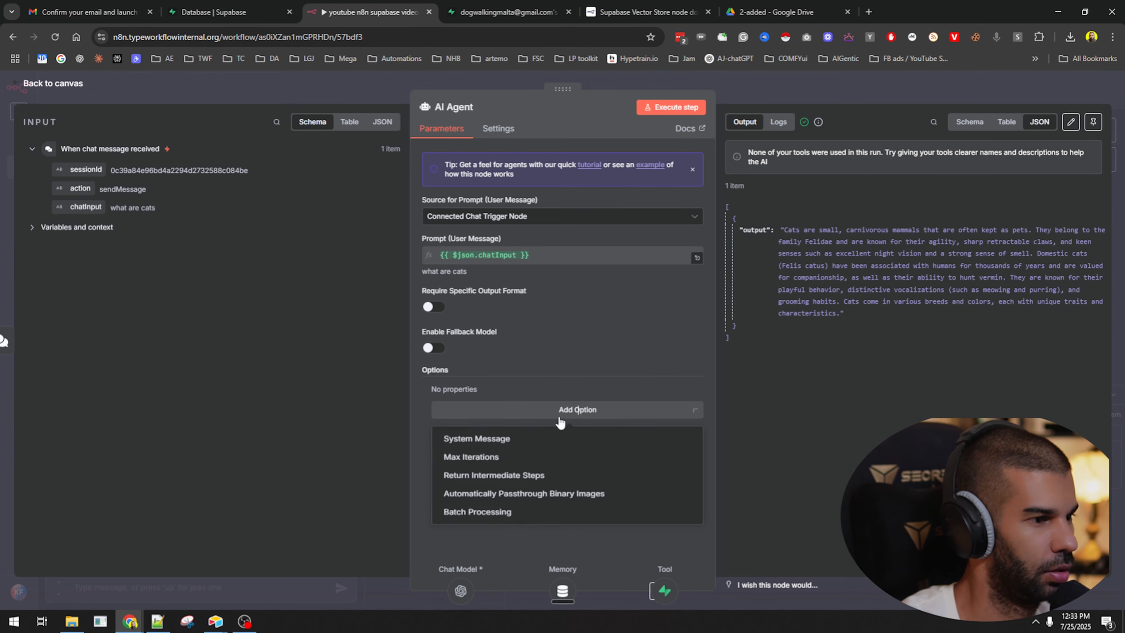
click(550, 438)
click(547, 414)
text(Th)
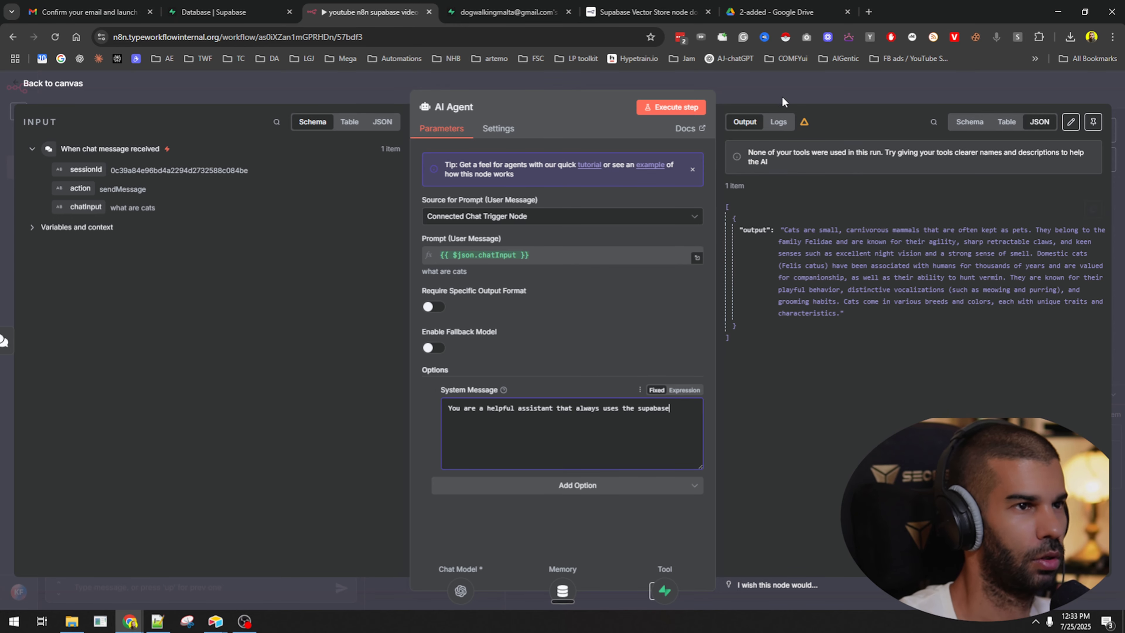
key(Escape)
Rename the Supabase Vector Store1 node to 'dataRetrieval' and save the workflow.
click(539, 287)
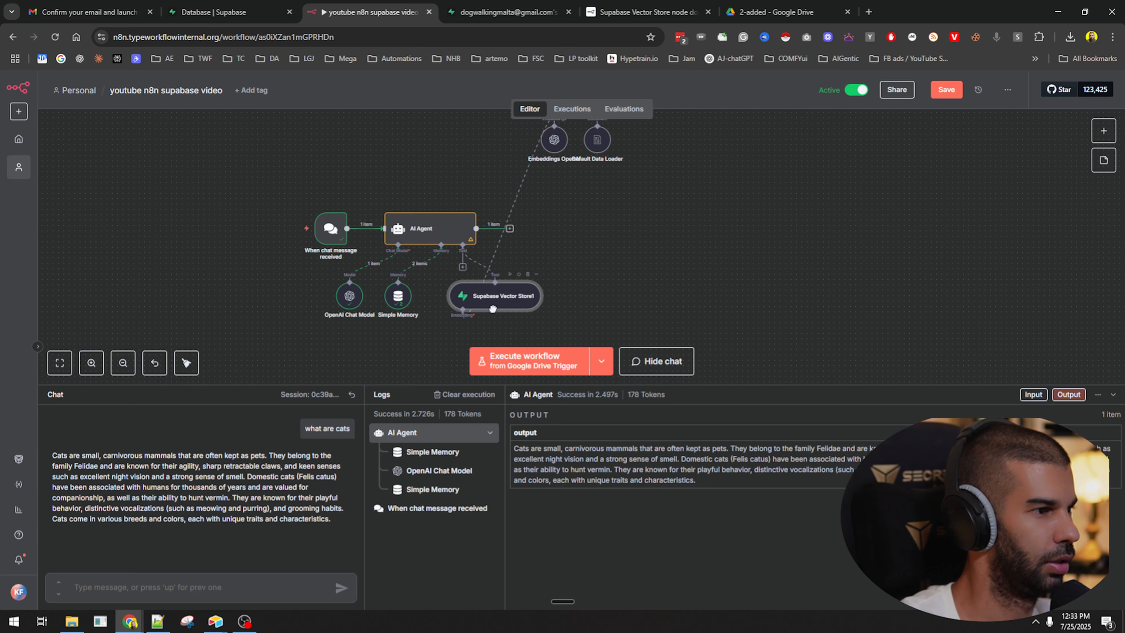
key(F2)
text(data)
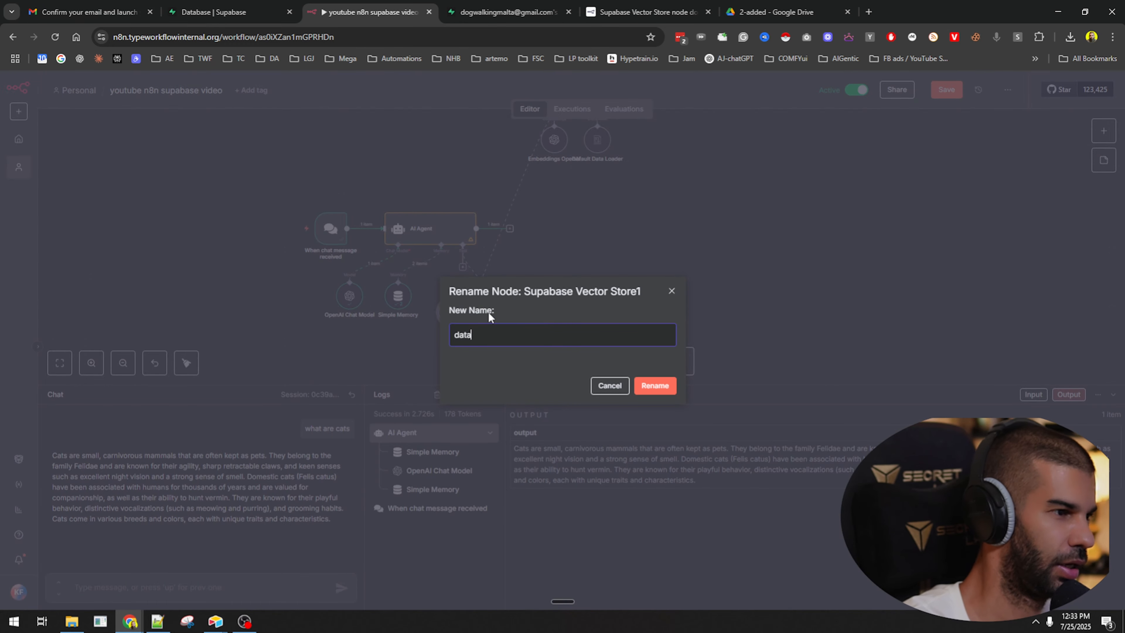
text(Retrieval)
key(Return)
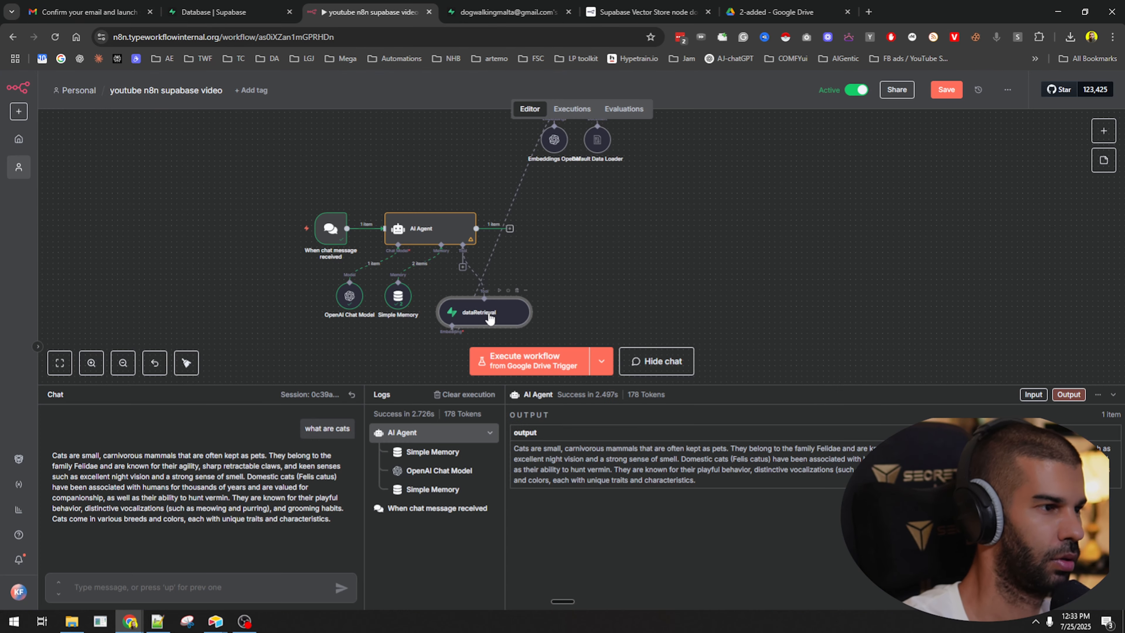
key(ctrl+s)
Finish the system message: use the 'dataRetrieval' tool to get information back for the user.
double_click(428, 229)
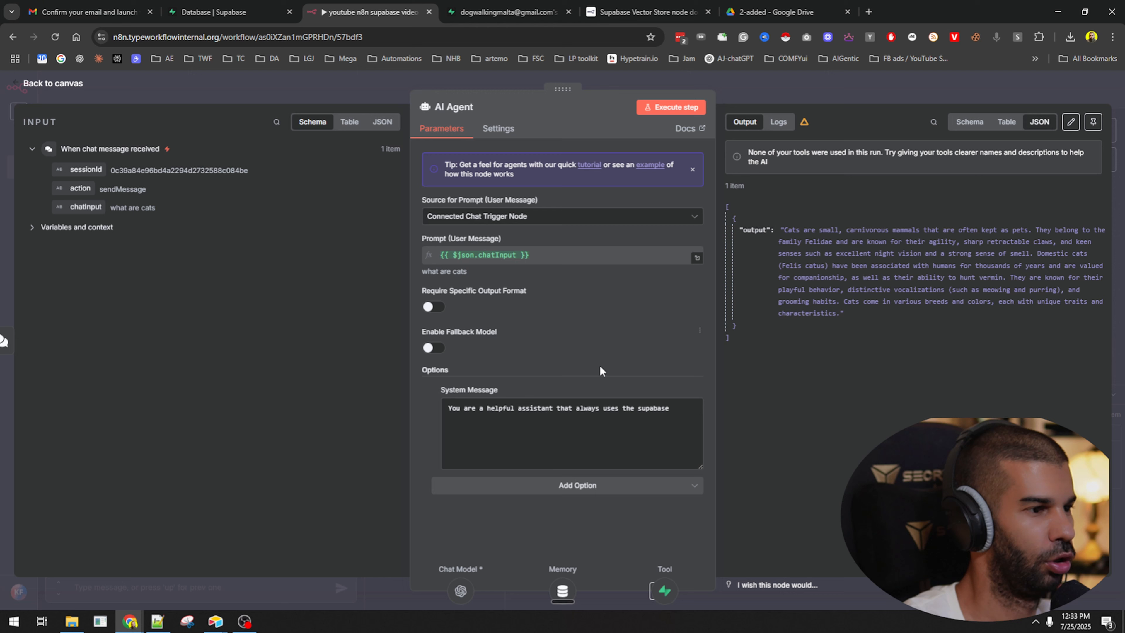
double_click(654, 408)
text('dataRetrieval)
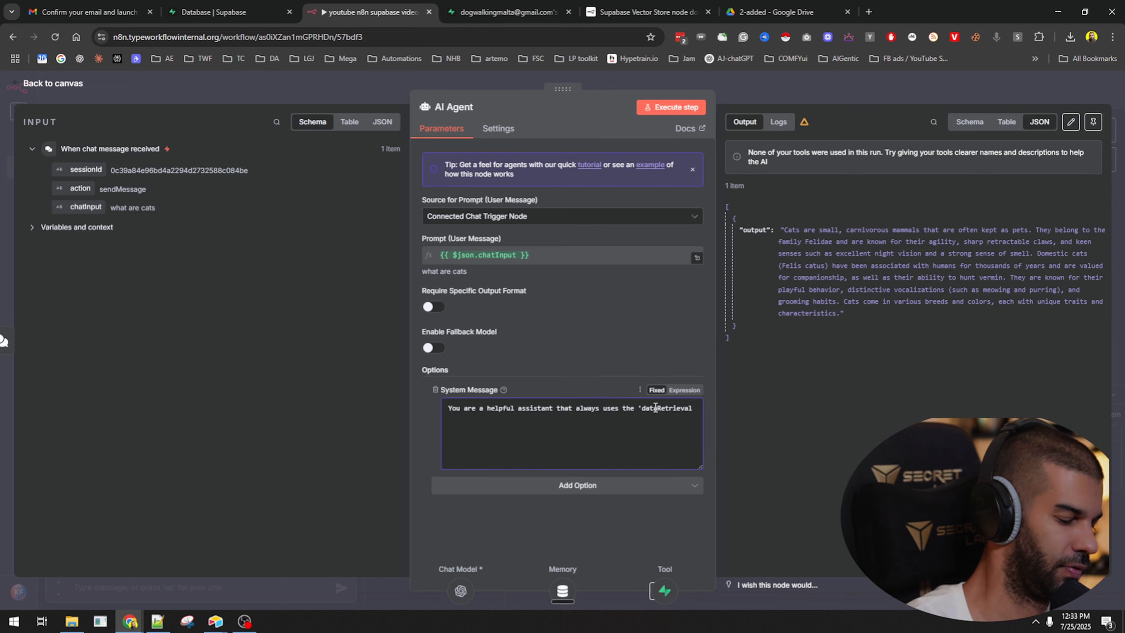
text(' tool)
text( t)
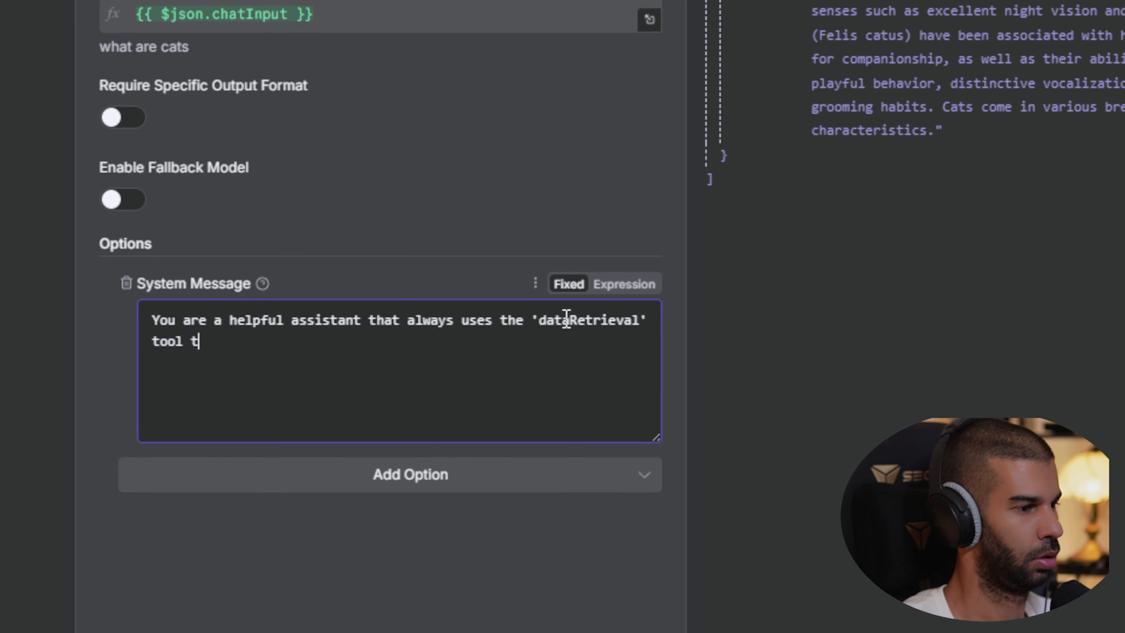
text(o get information based)
key(BackSpace)
key(BackSpace)
key(BackSpace)
key(BackSpace)
key(BackSpace)
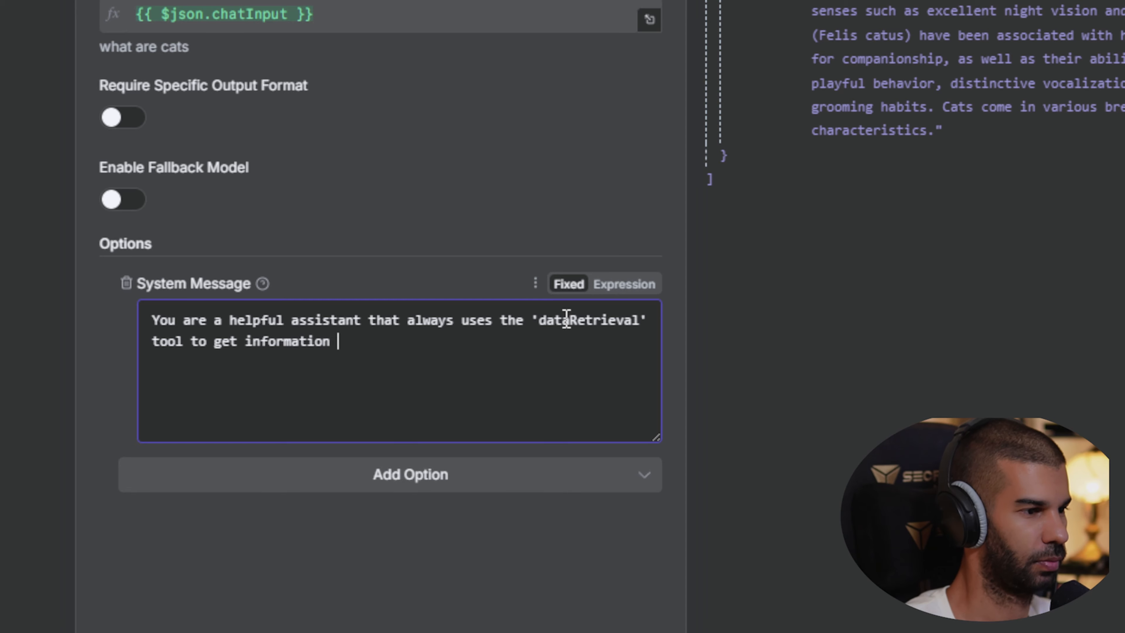
text(back for the user)
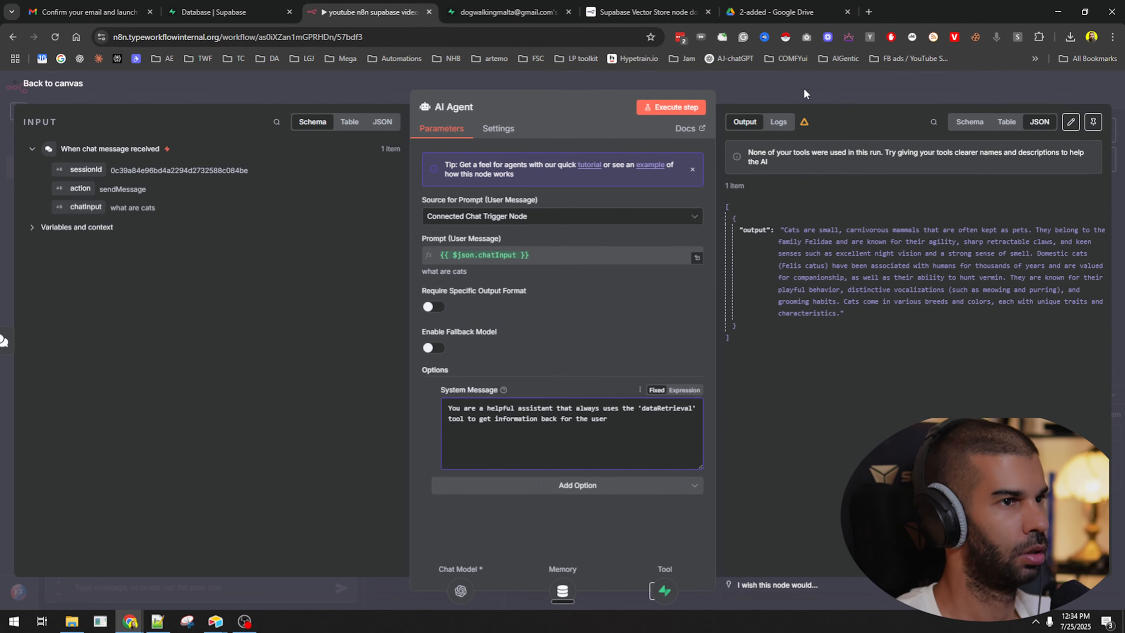
Save, reset the chat session, and resend 'what are cats' to the agent.
click(804, 88)
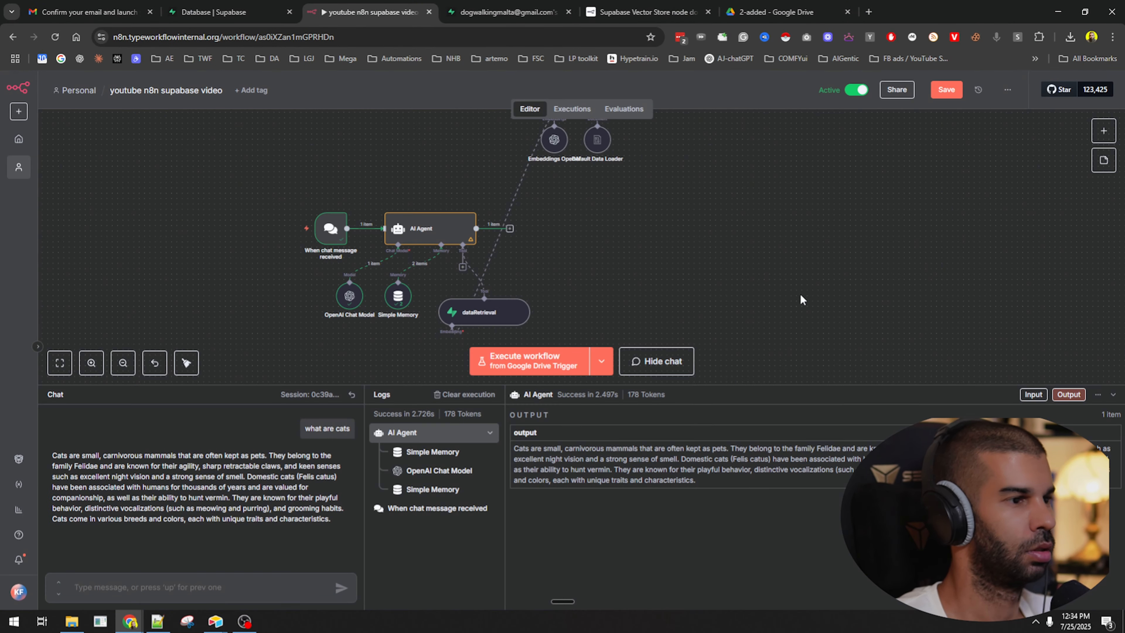
key(ctrl+s)
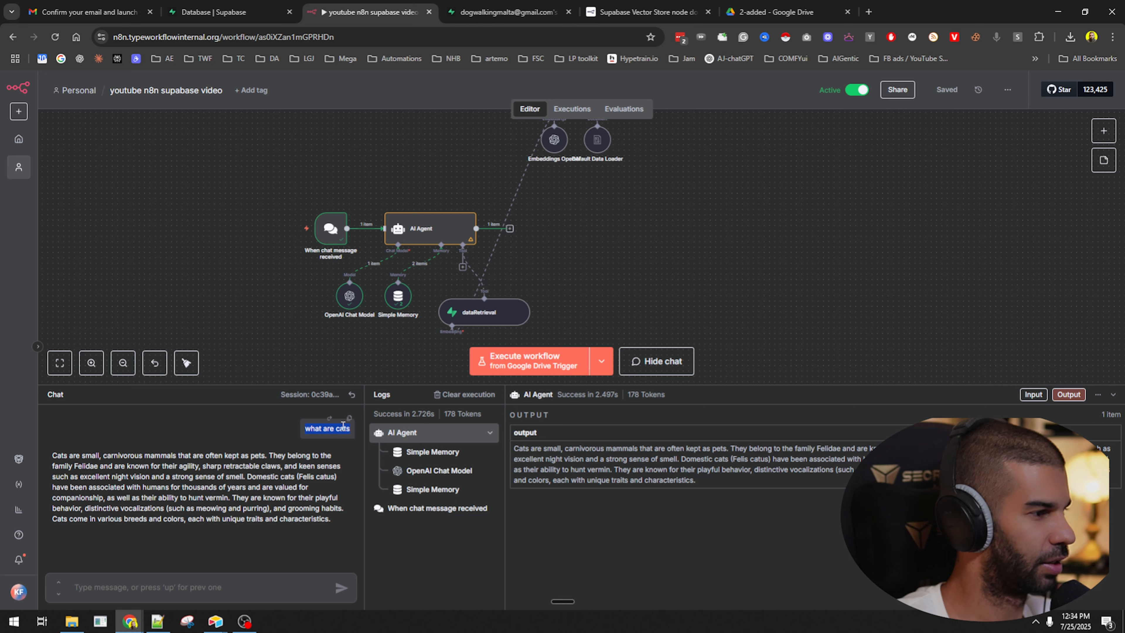
click(351, 395)
click(238, 586)
key(Up)
key(Return)
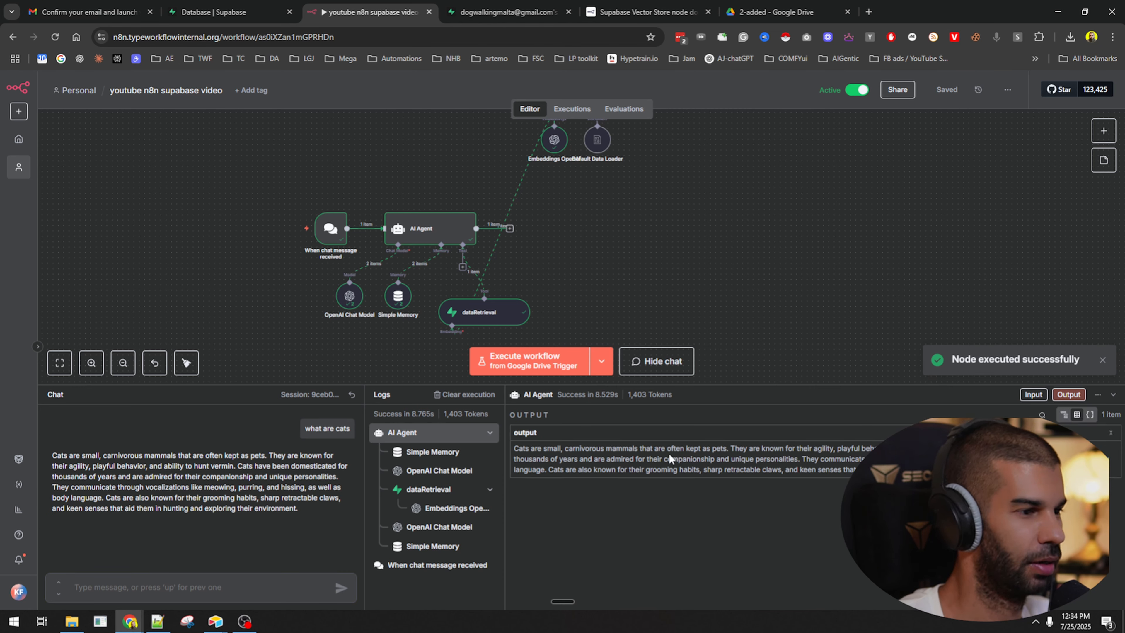
Check the dataRetrieval run and end the agent's system message with a period.
drag(448, 303, 495, 281)
double_click(424, 224)
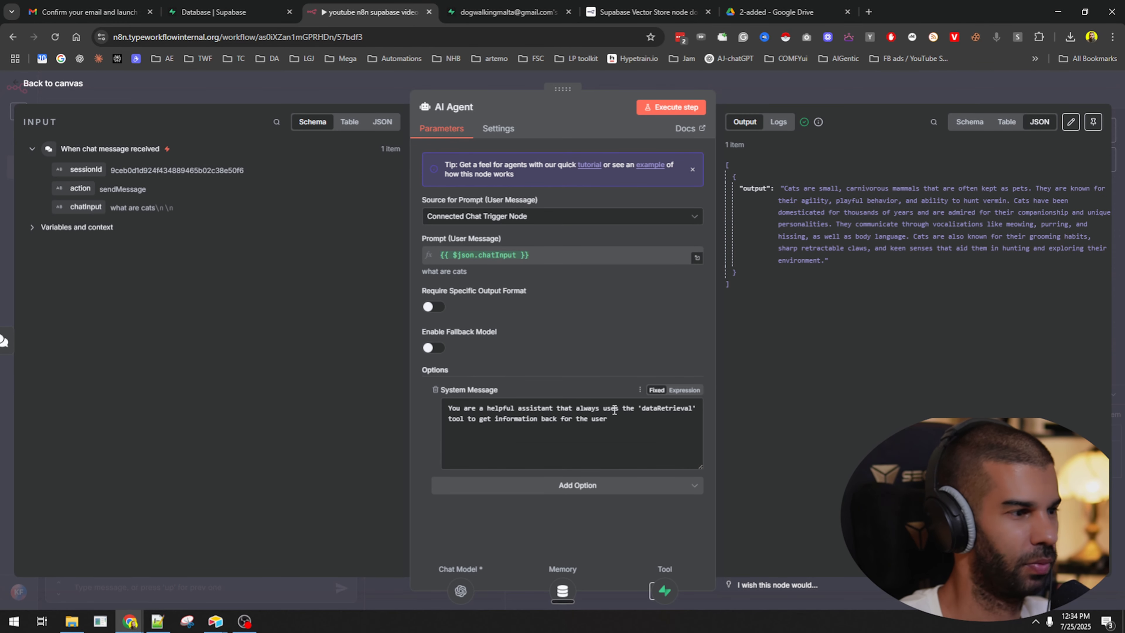
text(.)
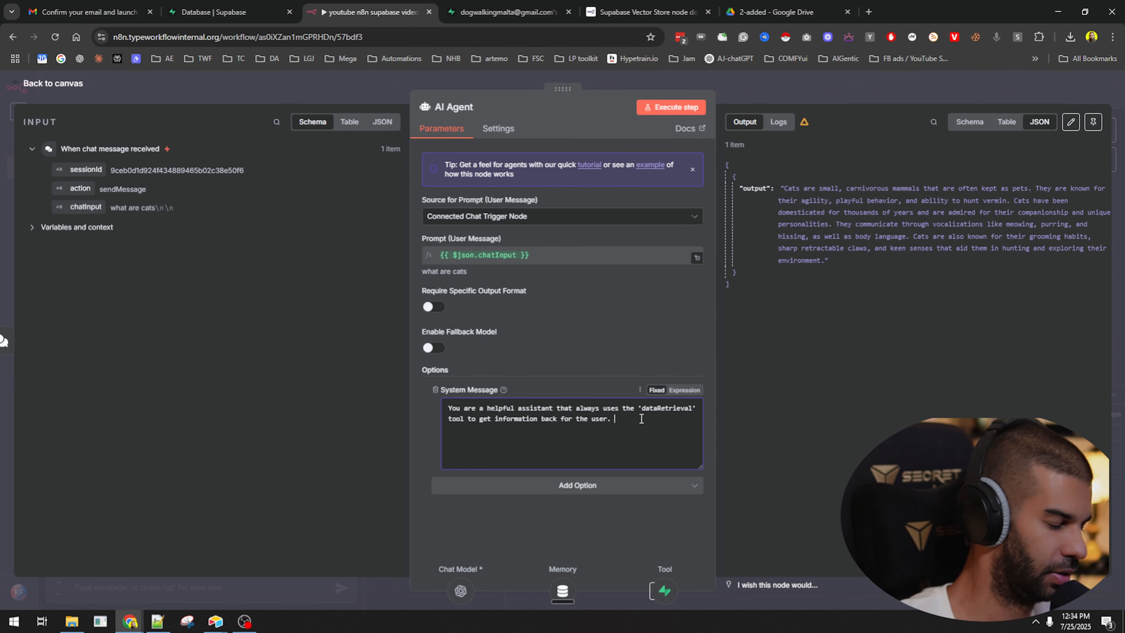
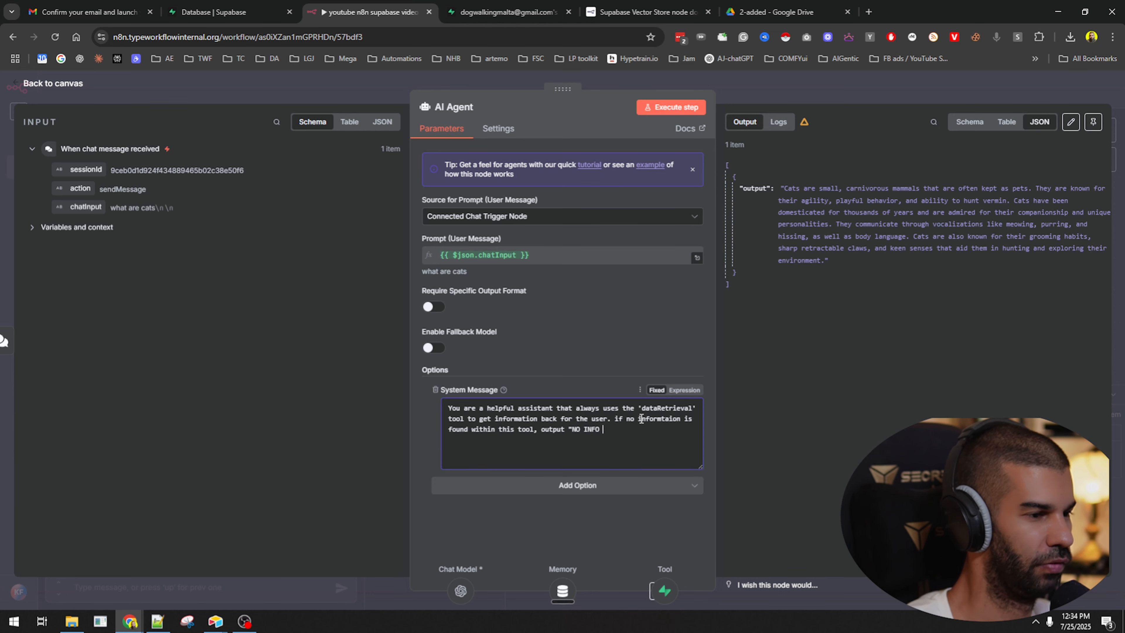
Save the workflow, reset the chat session and ask the agent 'what are cats' again.
click(826, 94)
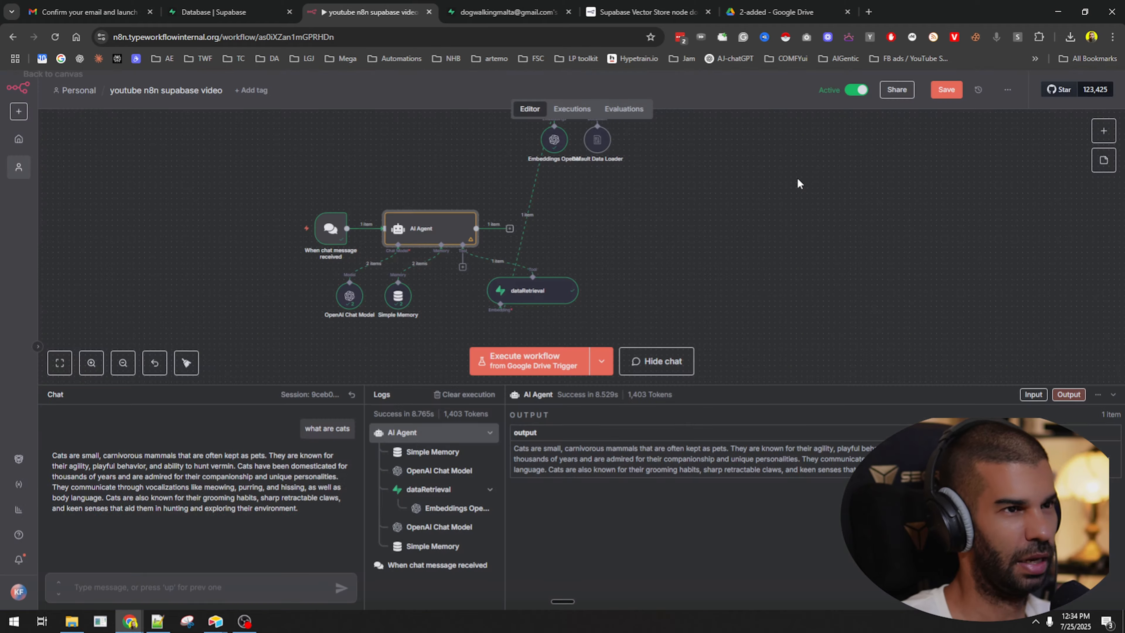
key(ctrl+s)
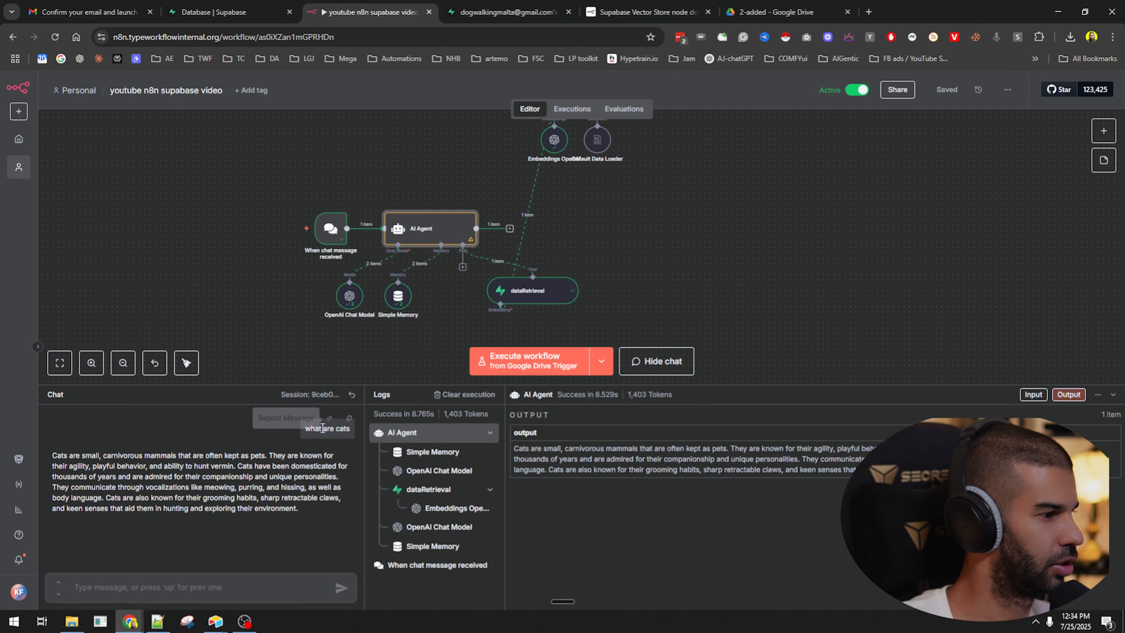
click(352, 395)
click(219, 589)
text(what are cats)
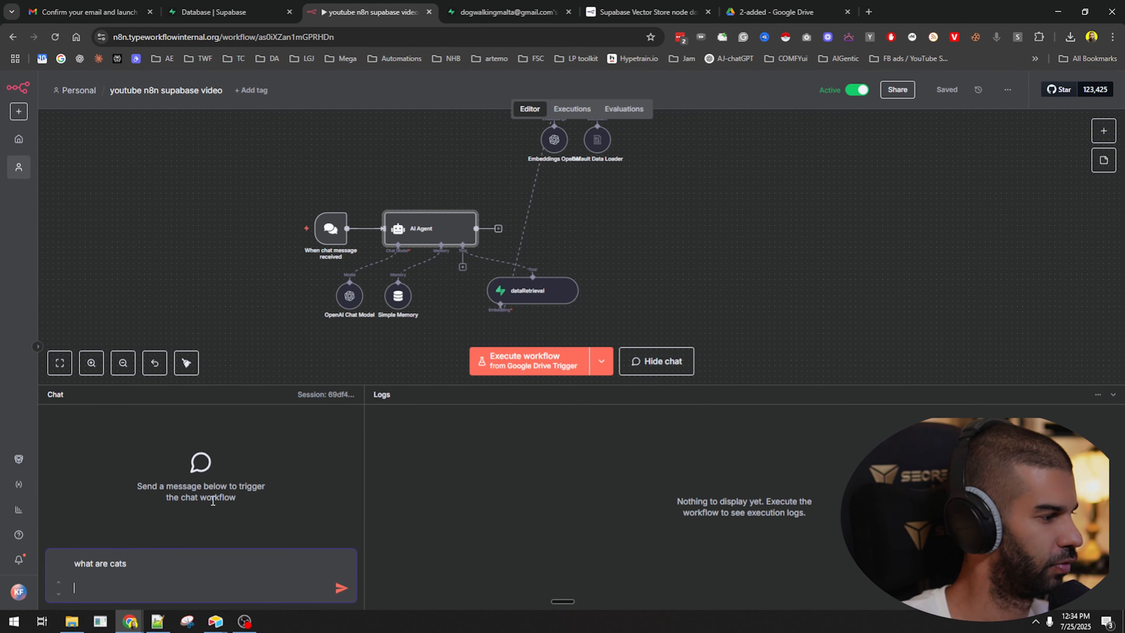
key(Return)
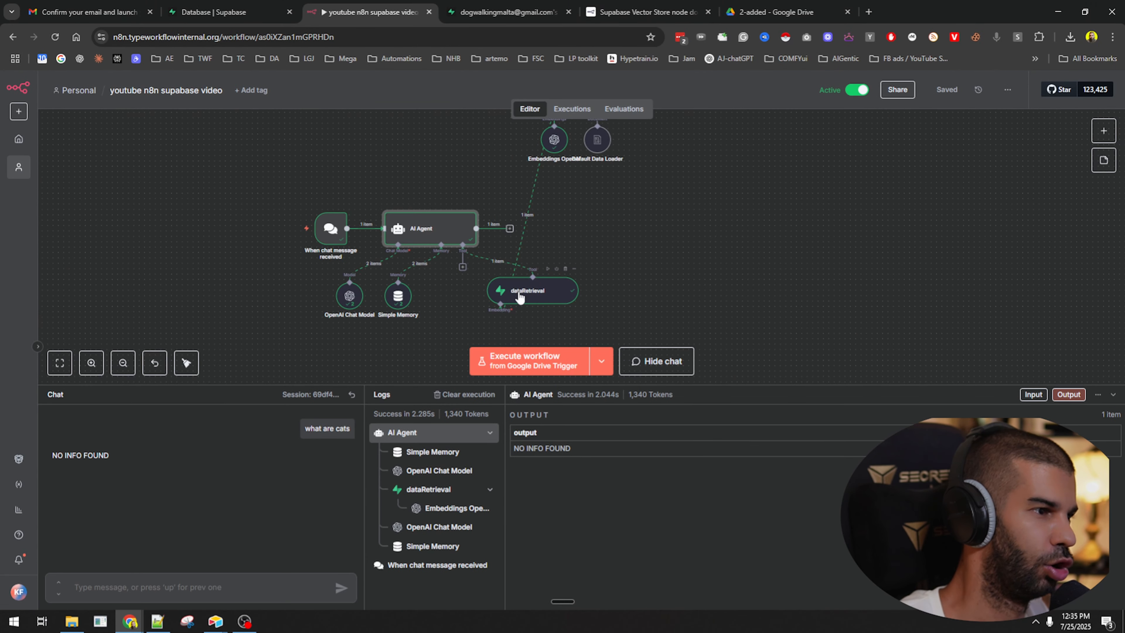
Delete the topic = dog metadata filter from the dataRetrieval tool and save the workflow.
double_click(520, 294)
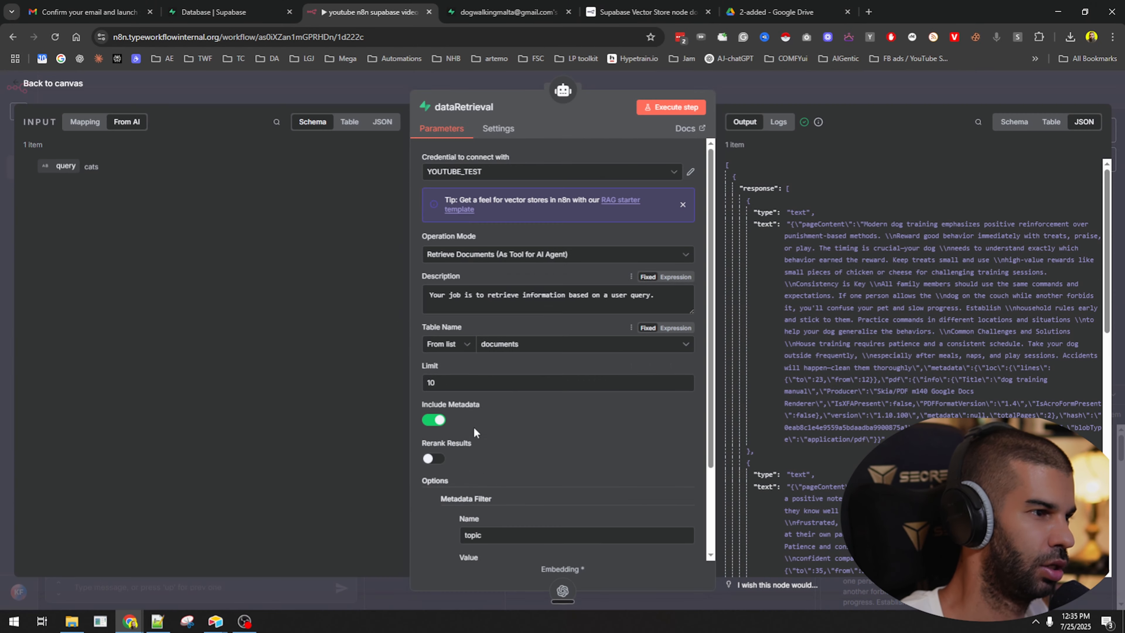
scroll(474, 427, down, 2)
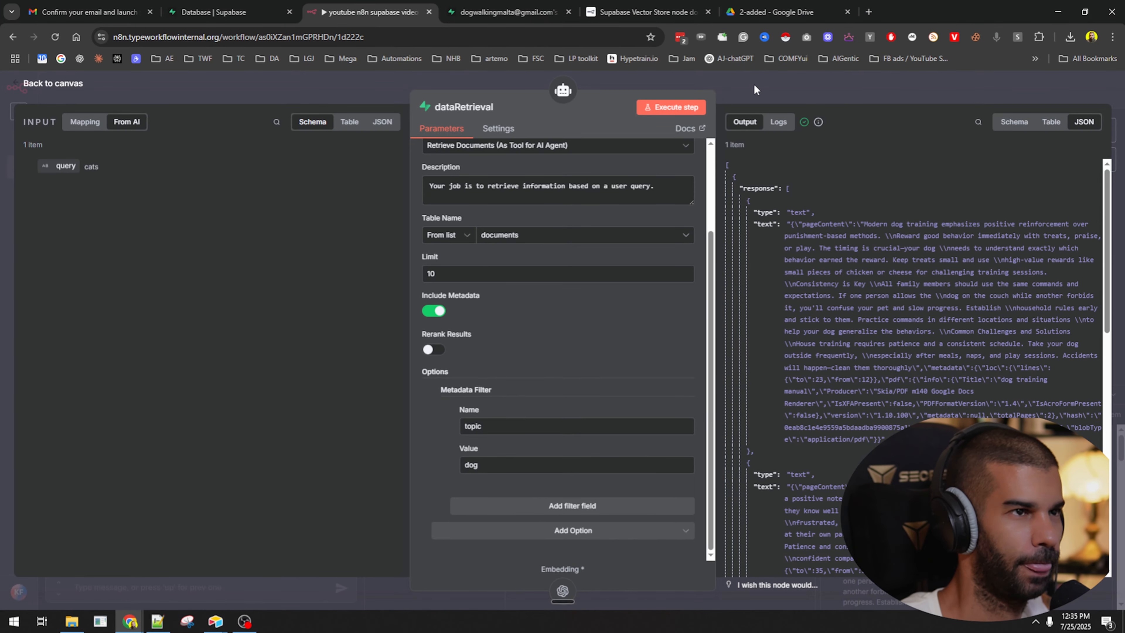
click(756, 88)
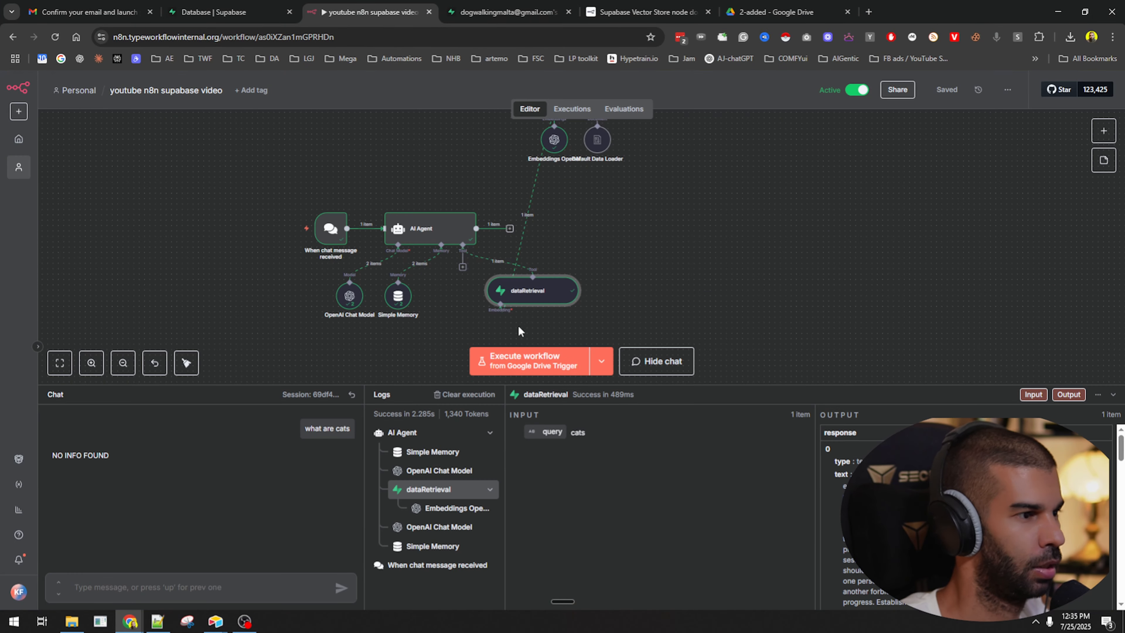
double_click(528, 305)
scroll(471, 485, down, 5)
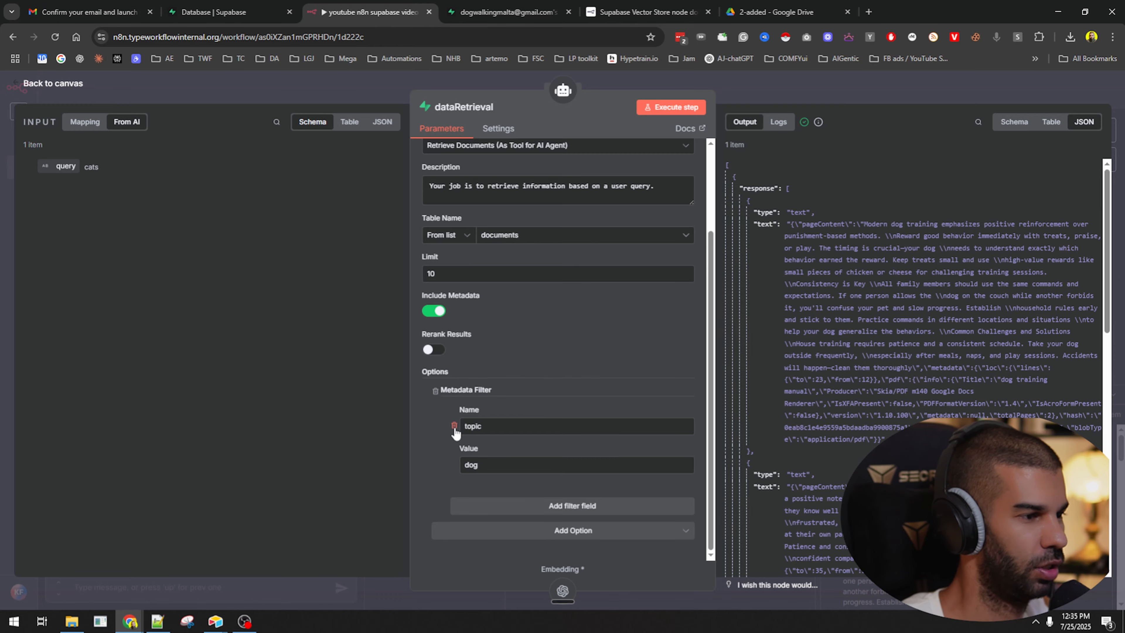
click(455, 427)
click(837, 98)
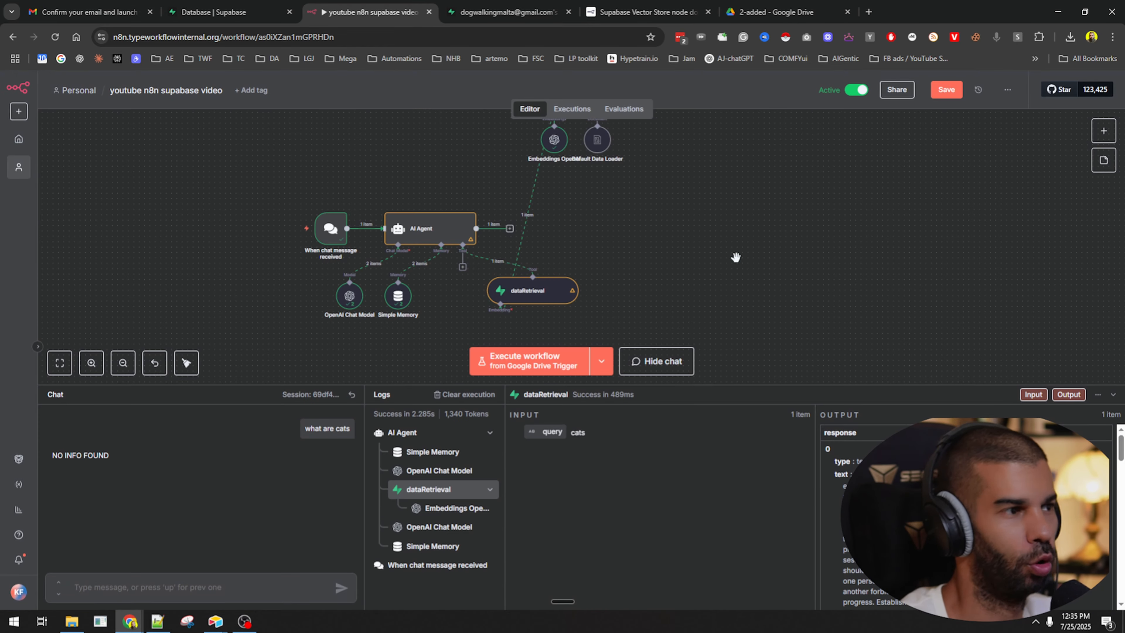
key(ctrl+s)
Resend 'what are cats' and highlight the answer's phrase about cats not being bred to work.
click(328, 418)
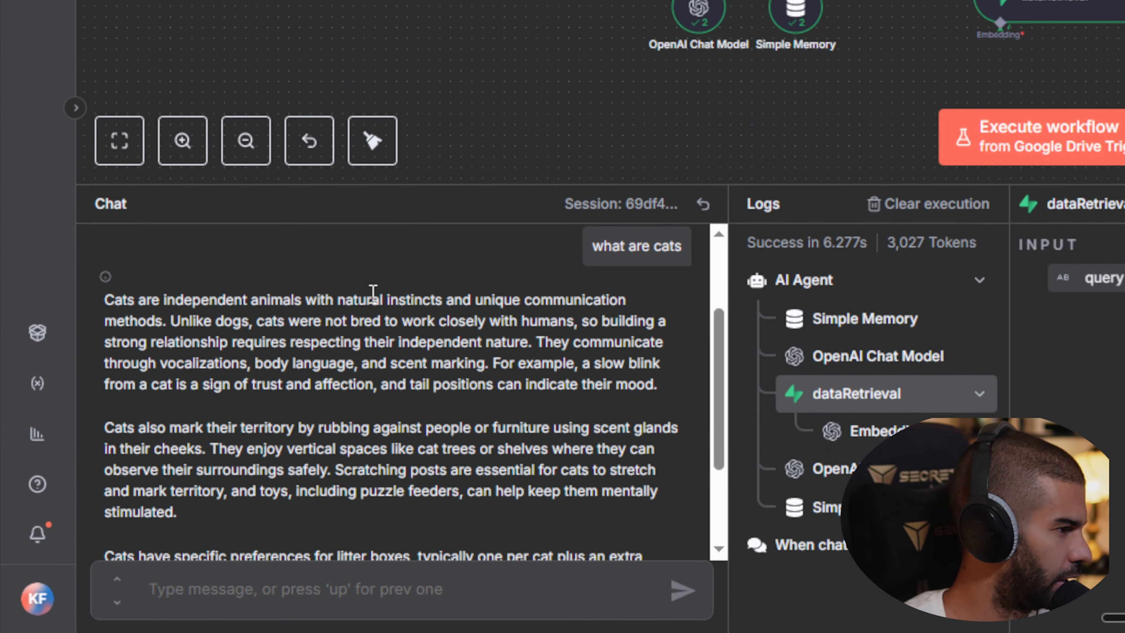
drag(373, 291, 518, 301)
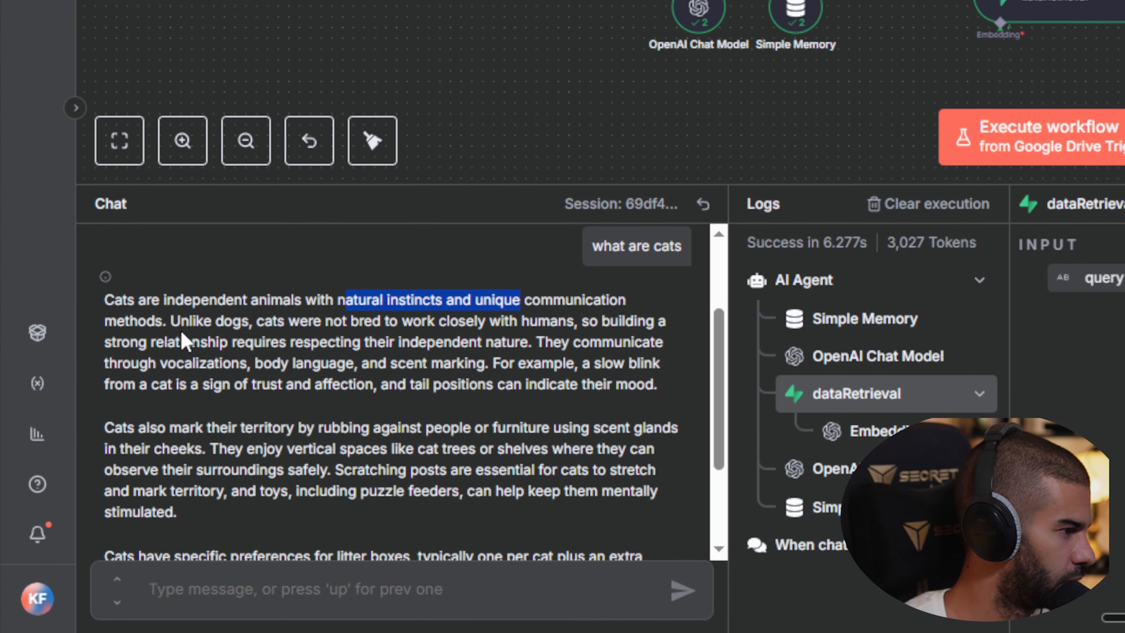
drag(181, 321, 442, 312)
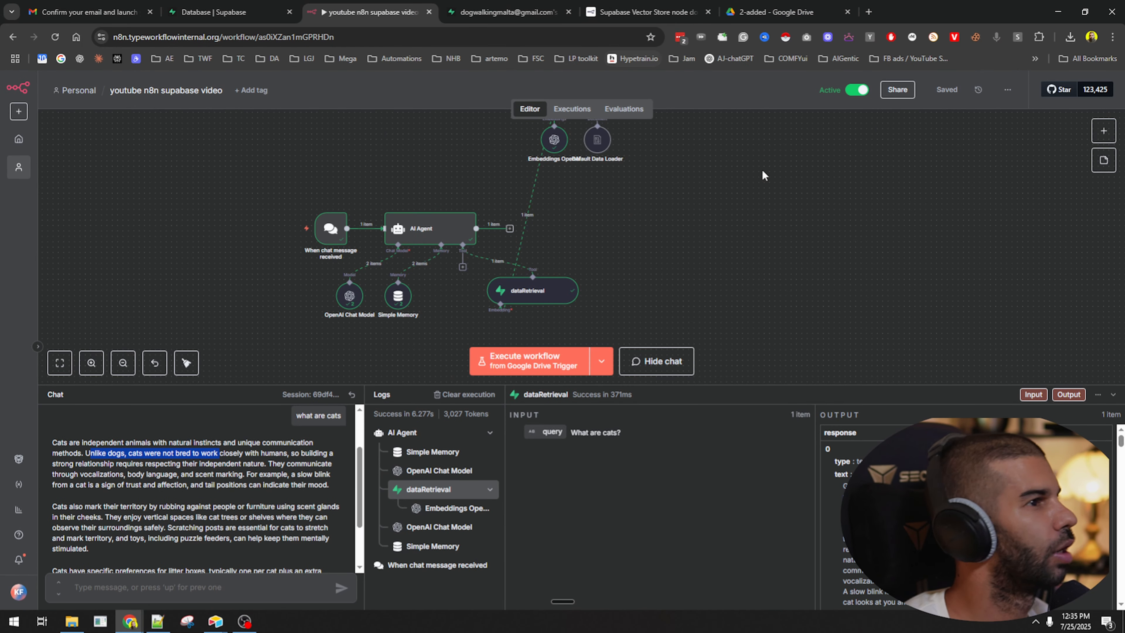
Search 'work' in the 'cat training' Google Doc to find the sentence about working with humans.
key(ctrl+t)
text(docs.google.com)
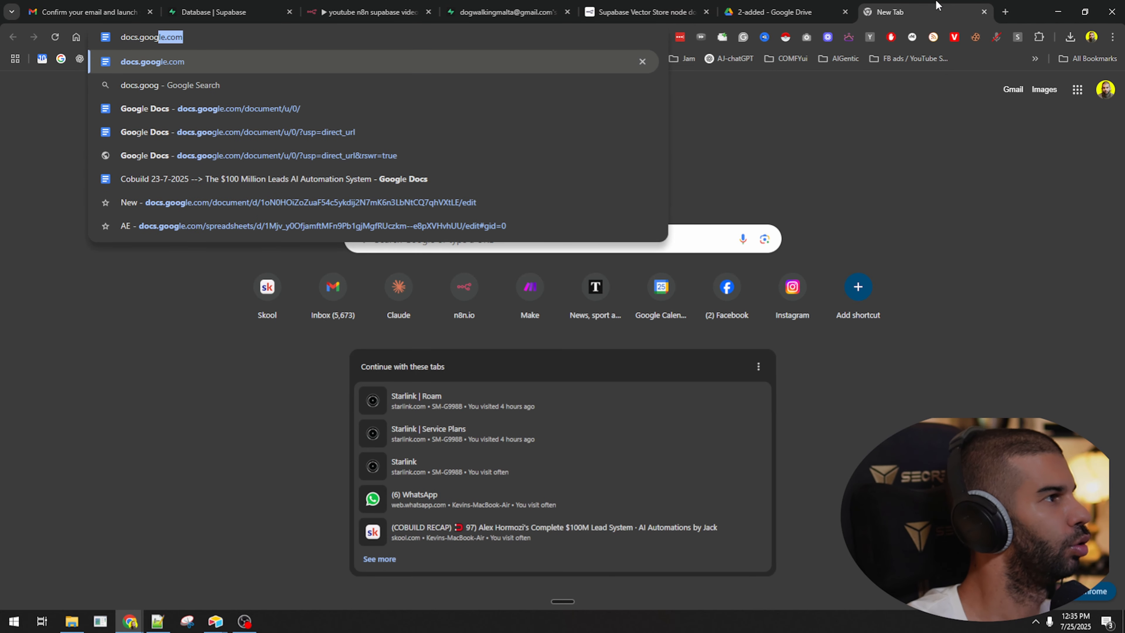
key(Return)
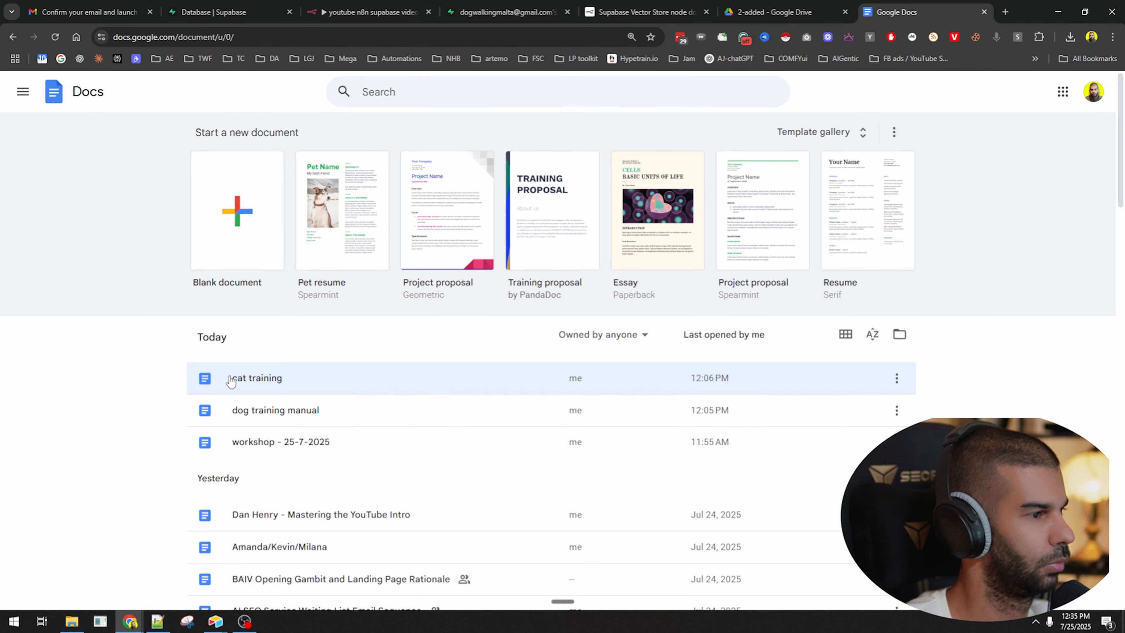
click(256, 377)
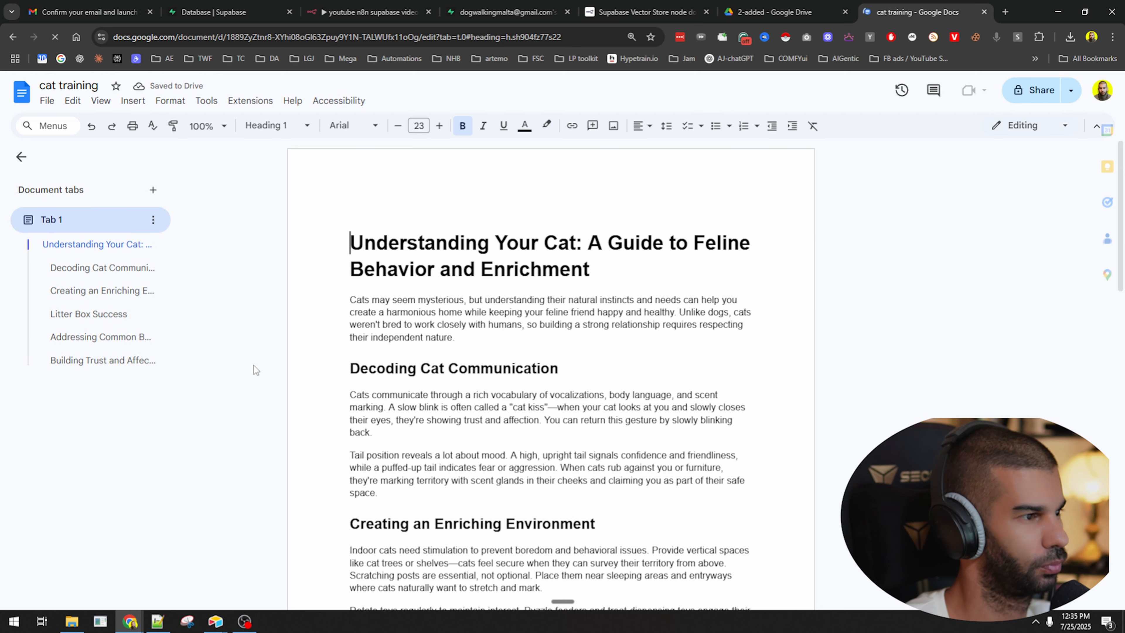
key(ctrl+f)
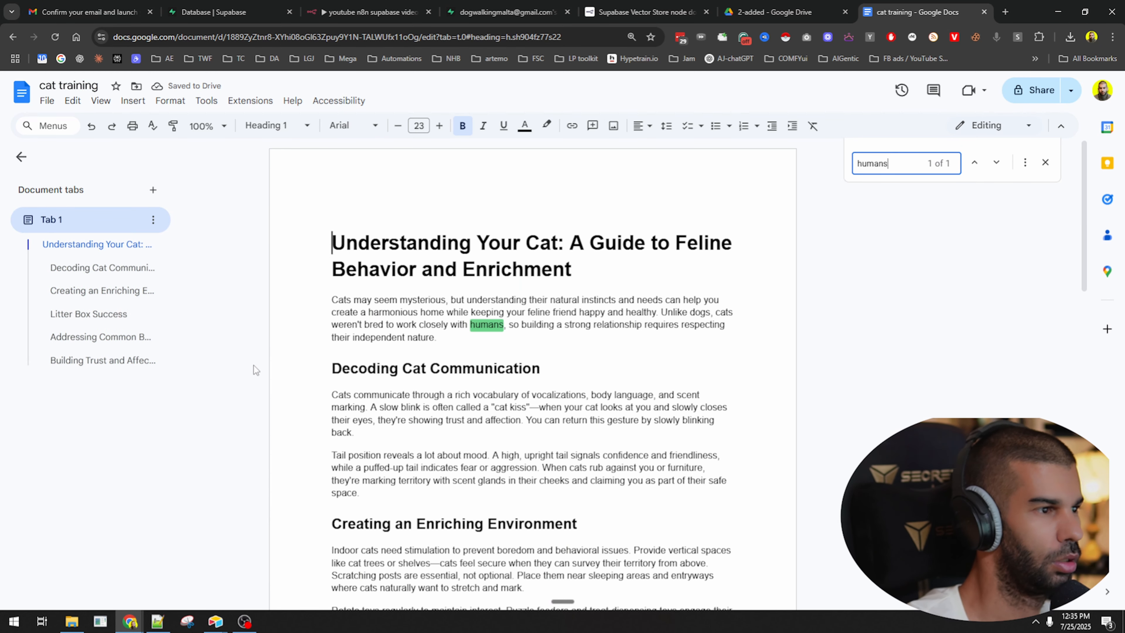
text(work)
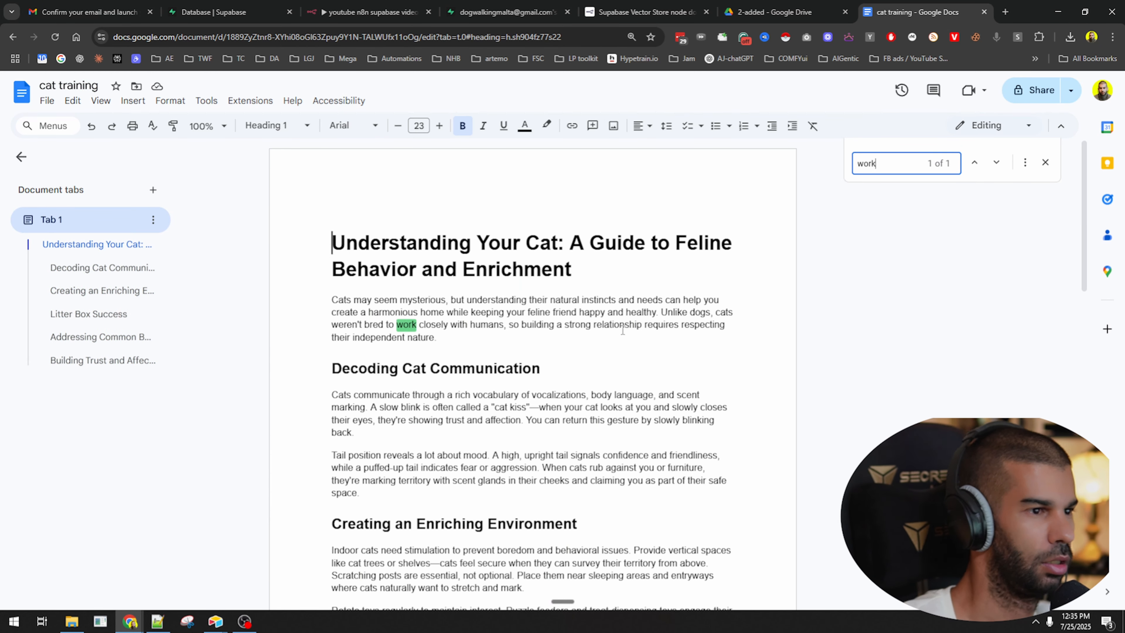
drag(333, 325, 500, 325)
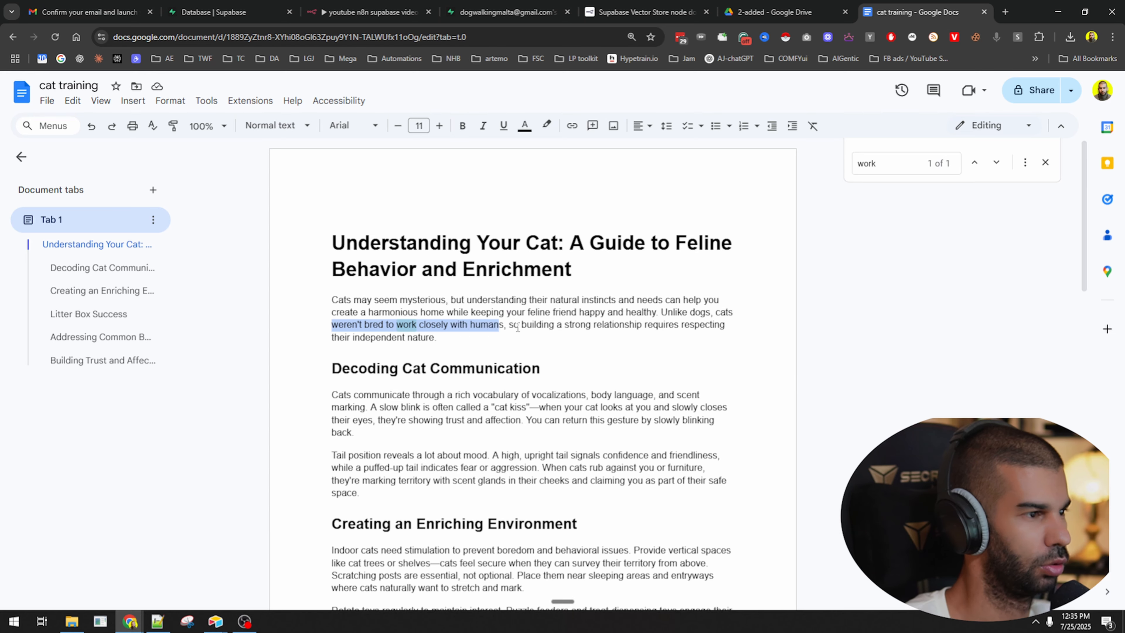
click(514, 325)
key(ctrl+w)
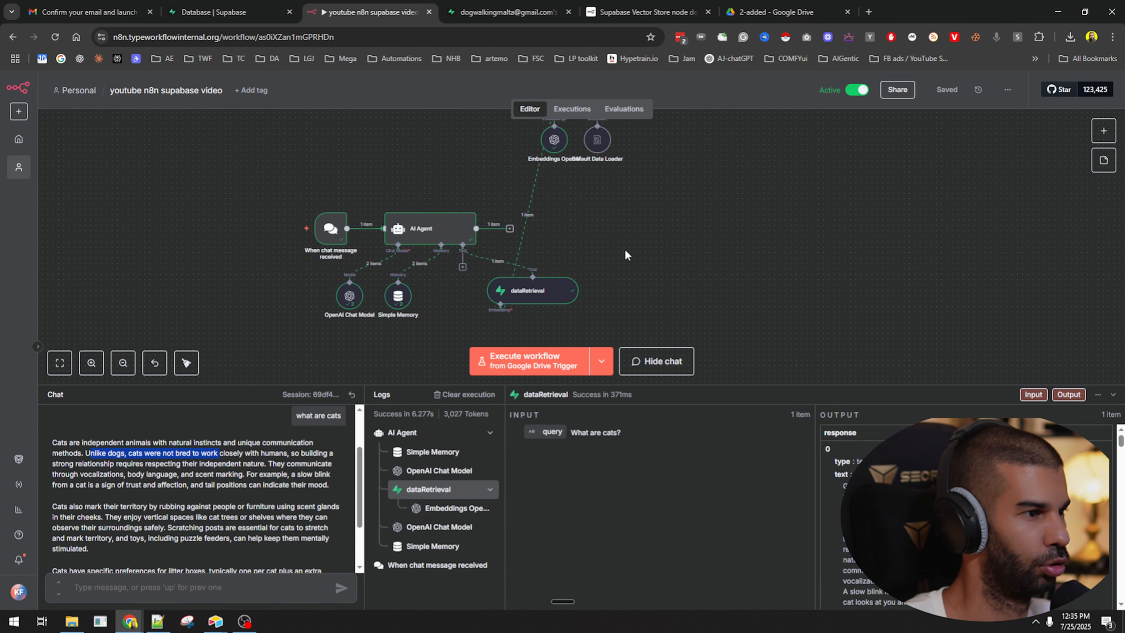
Clear the chat highlight and reposition the dataRetrieval node on the canvas.
click(636, 248)
scroll(637, 248, down, 3)
drag(561, 278, 533, 296)
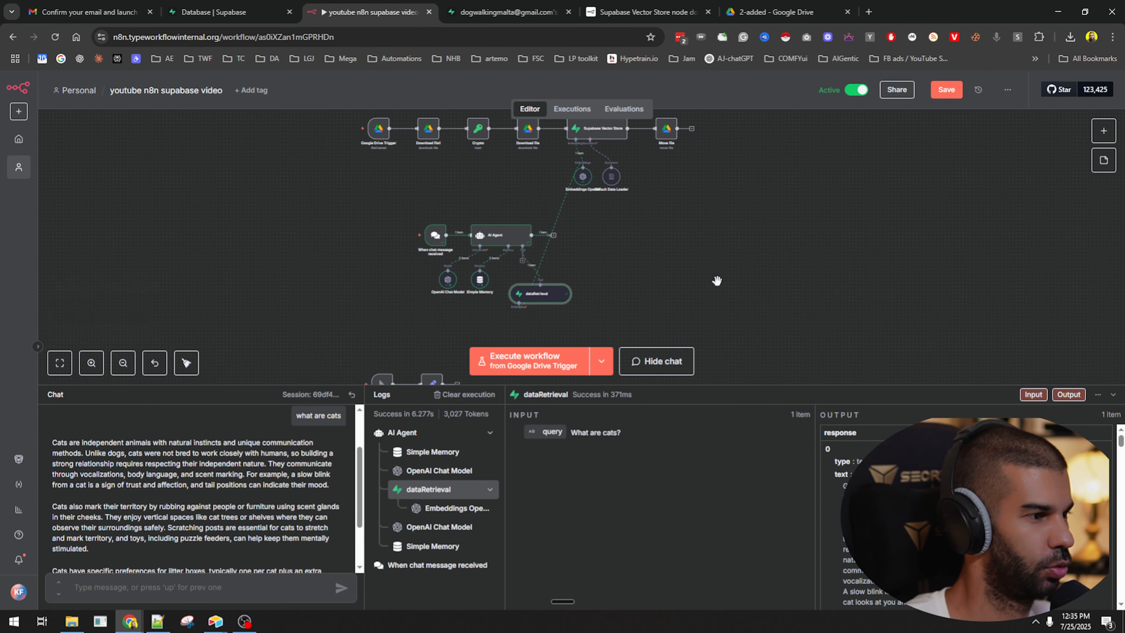
drag(717, 280, 662, 271)
scroll(376, 239, up, 2)
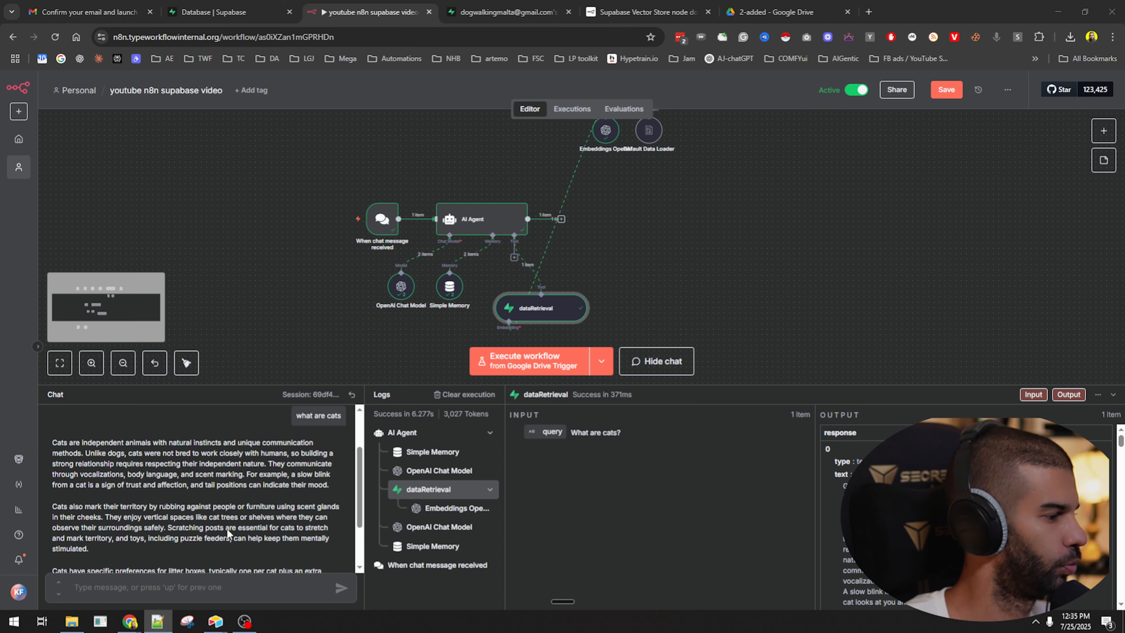
In the maximized Notepad++ notes, delete the Part 2 and Part 3 sections.
key(alt+Tab)
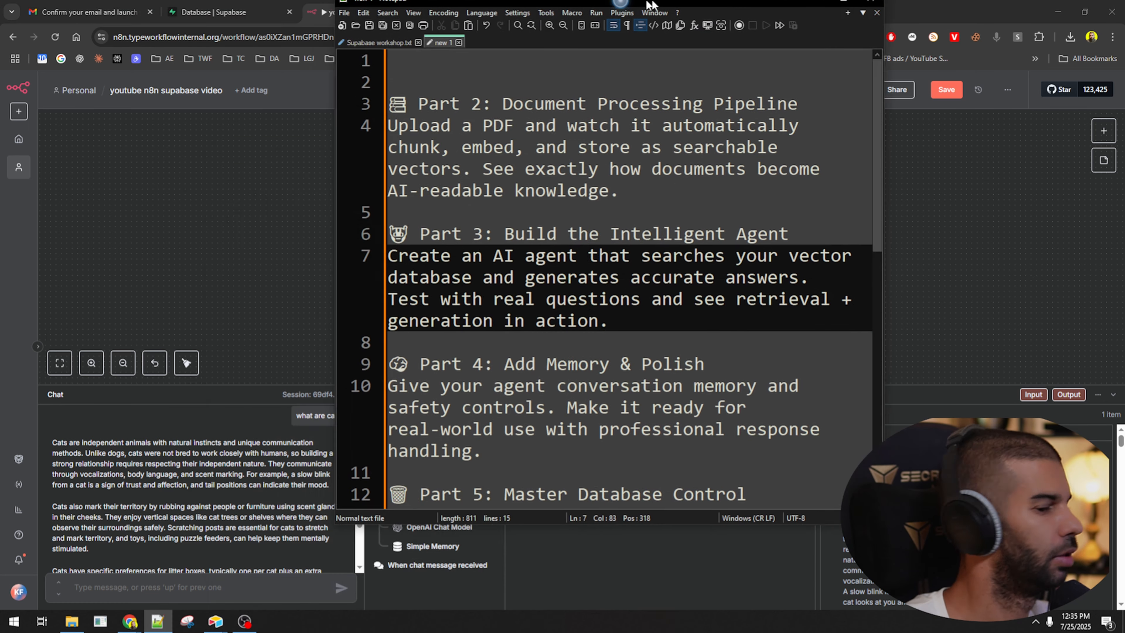
drag(650, 4, 650, 2)
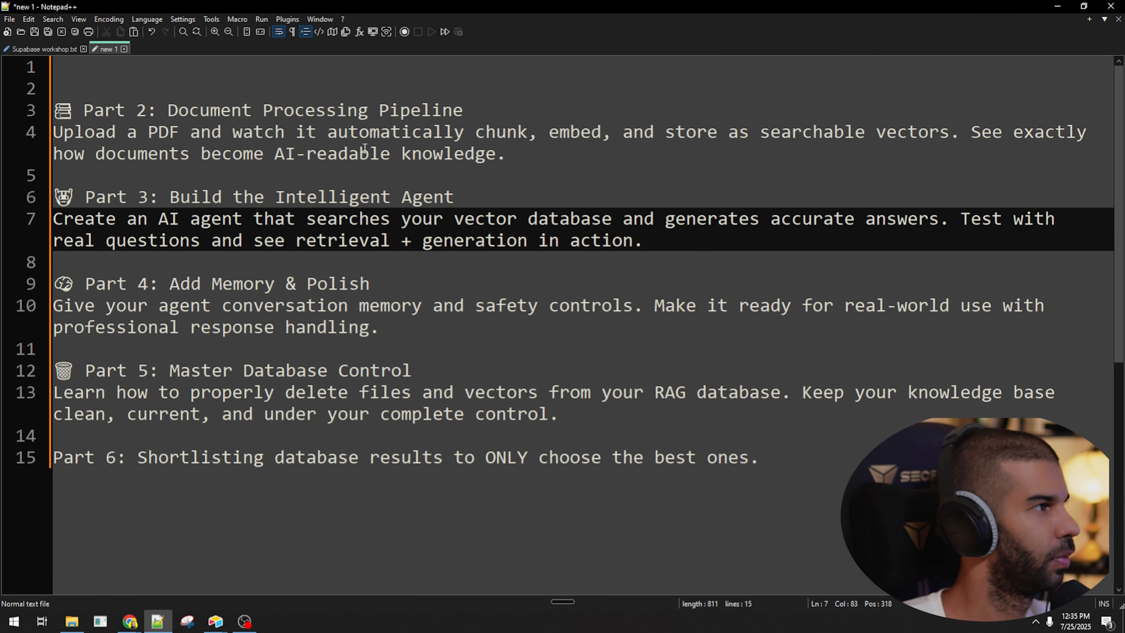
drag(568, 158, 46, 8)
key(Delete)
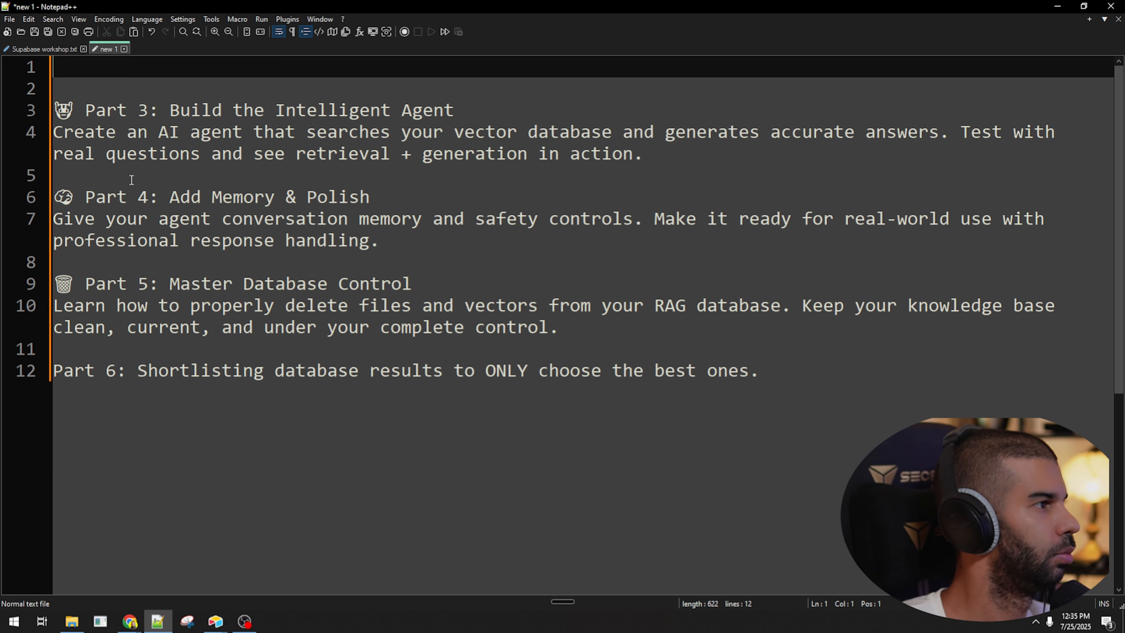
drag(703, 157, 28, 83)
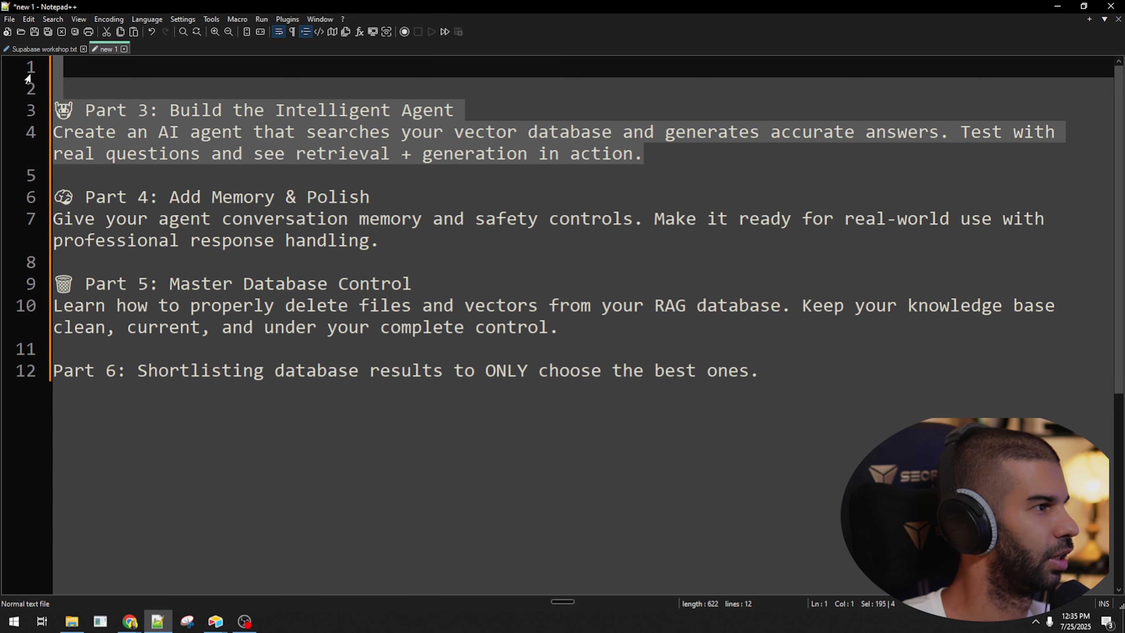
key(Delete)
key(Delete)
key(Delete)
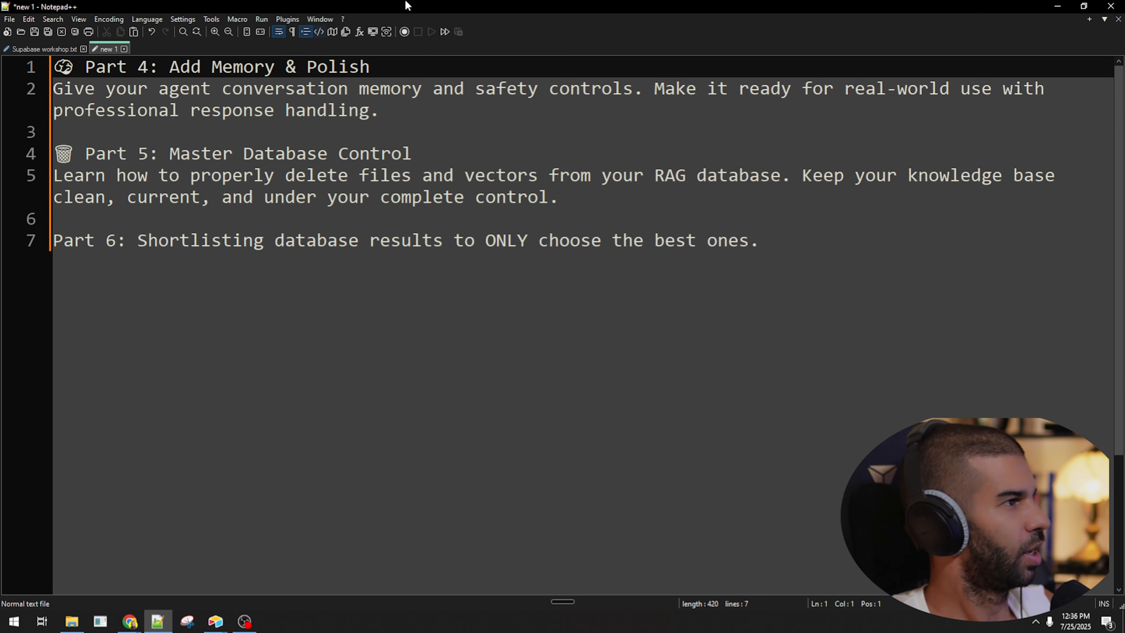
drag(407, 4, 408, 0)
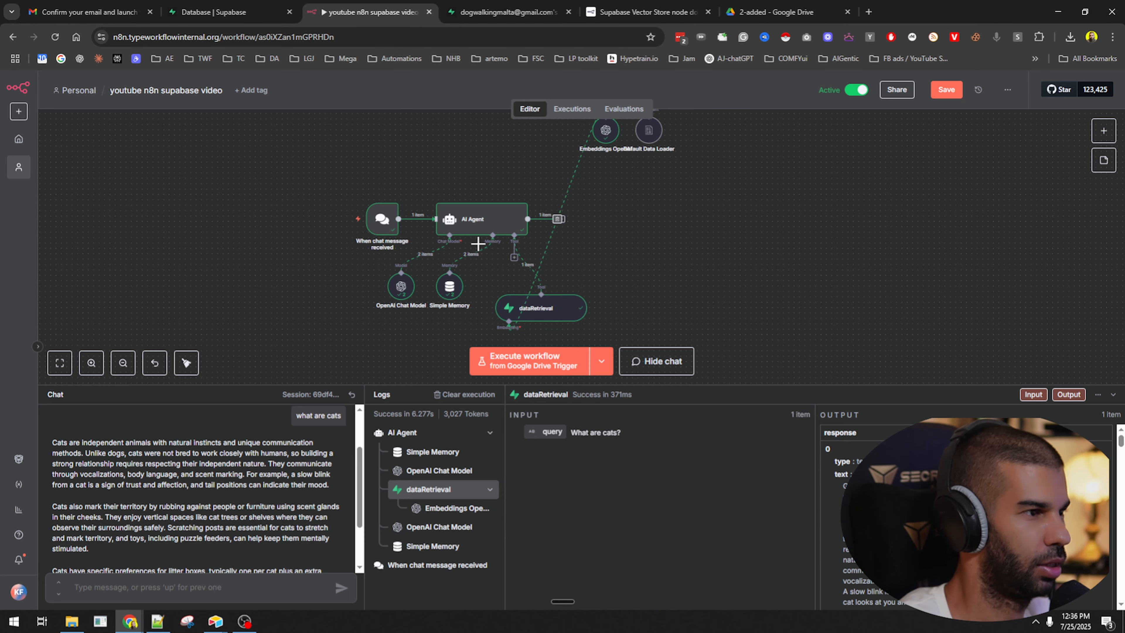
Rearrange the model and memory nodes, check Simple Memory's context window length of 5, and close Supabase's metadata editor.
scroll(461, 262, up, 5)
scroll(460, 259, down, 6)
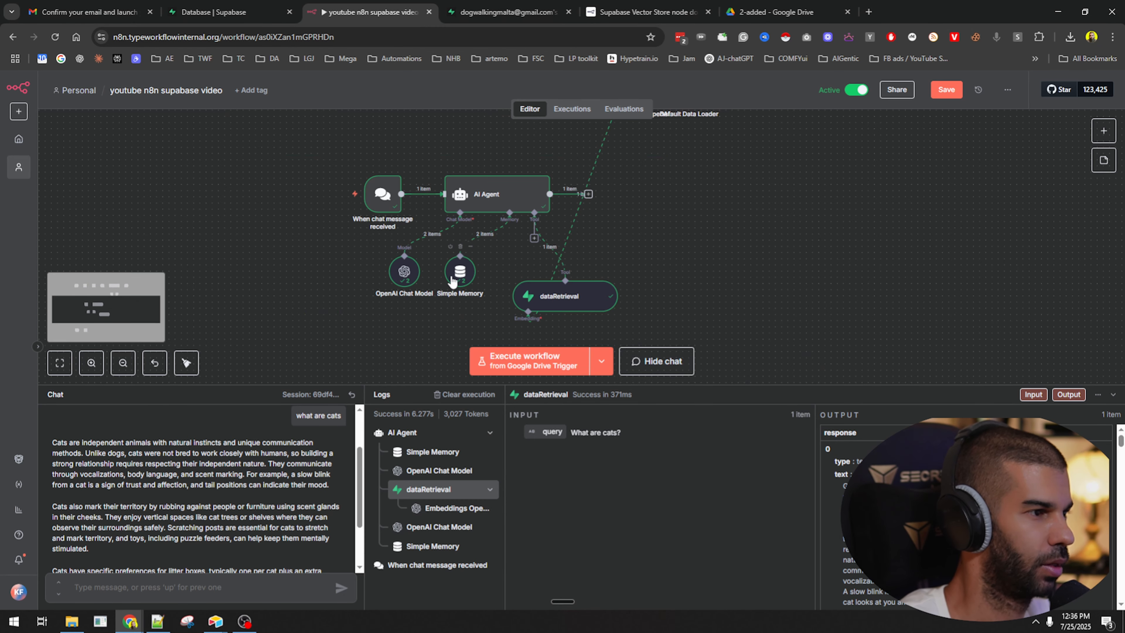
drag(402, 279, 285, 293)
drag(462, 271, 411, 287)
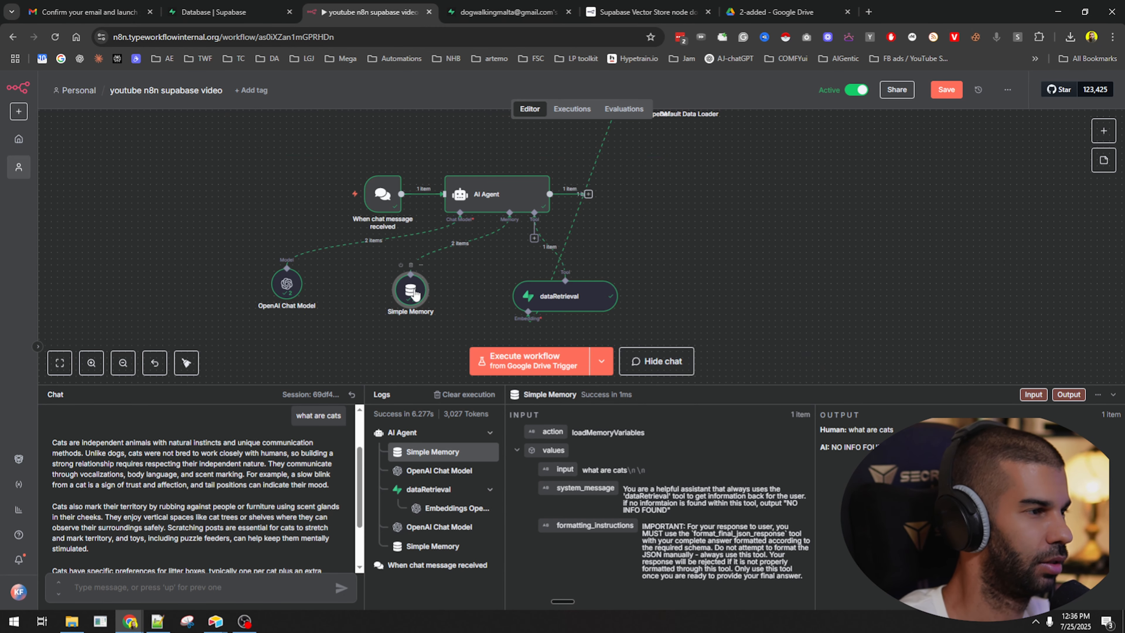
double_click(412, 292)
double_click(428, 263)
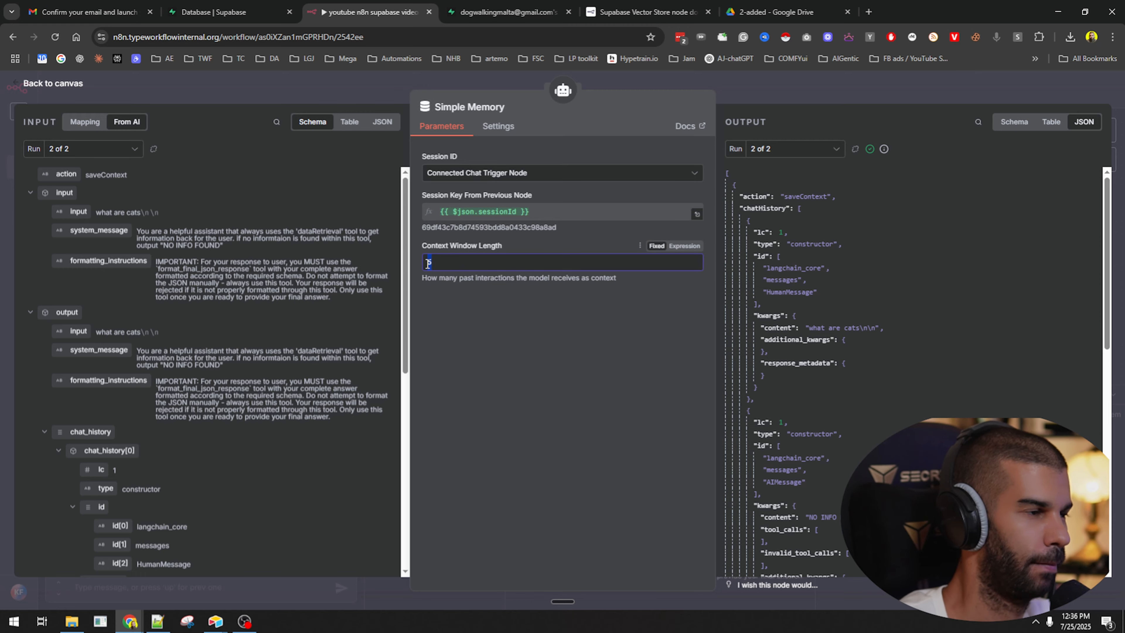
click(783, 95)
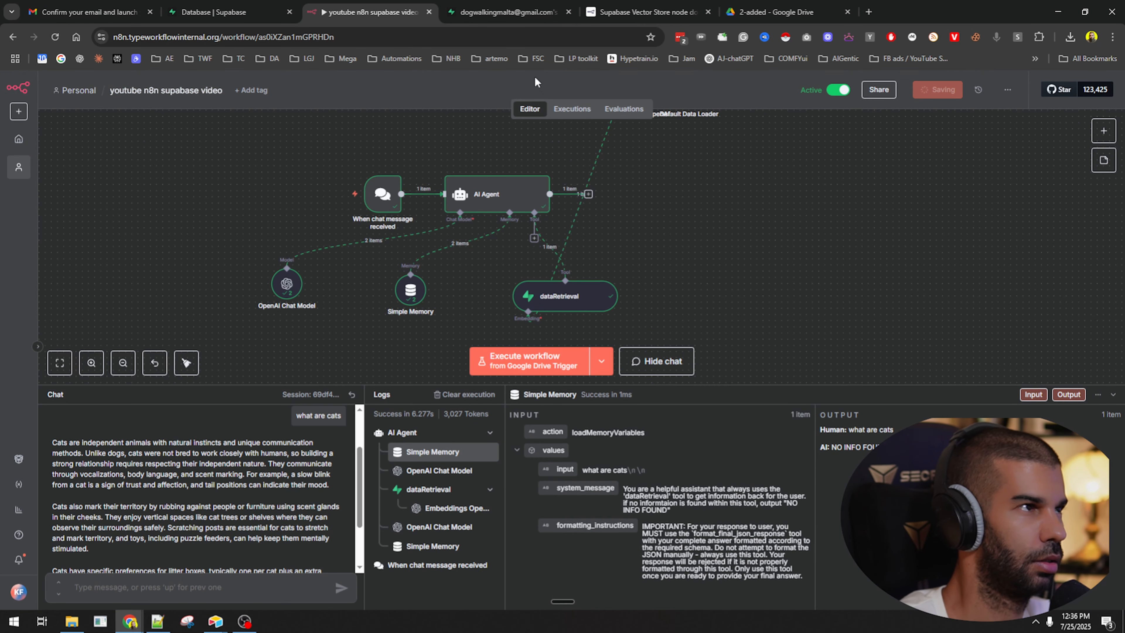
click(509, 12)
click(544, 458)
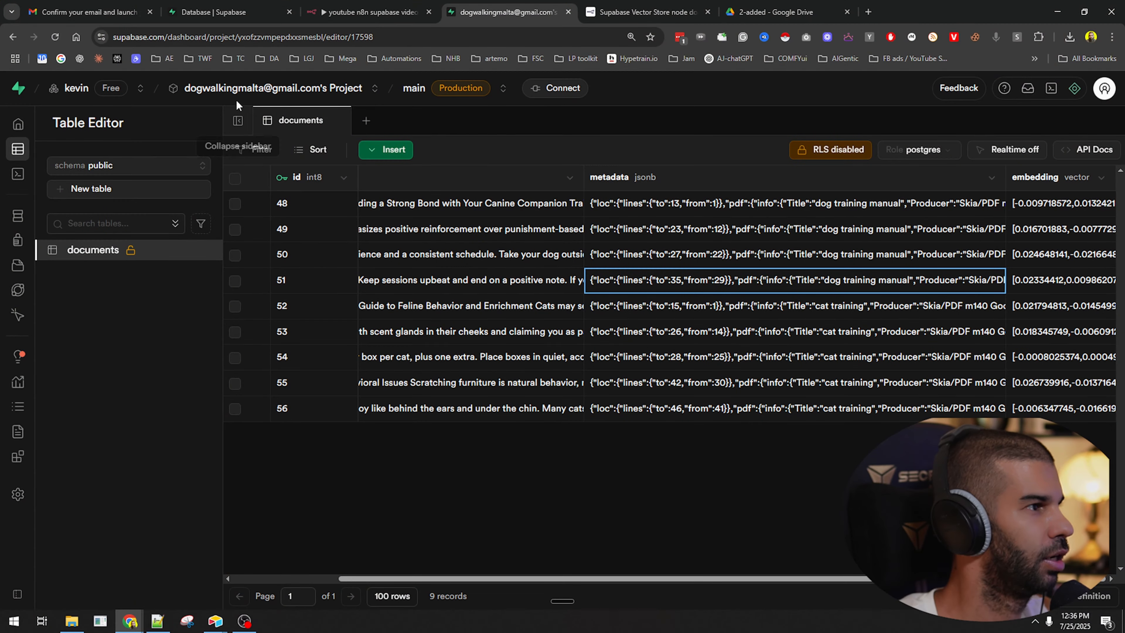
Read the Simple Memory node's stored chat history, including the cat answer, then return to the canvas.
click(368, 12)
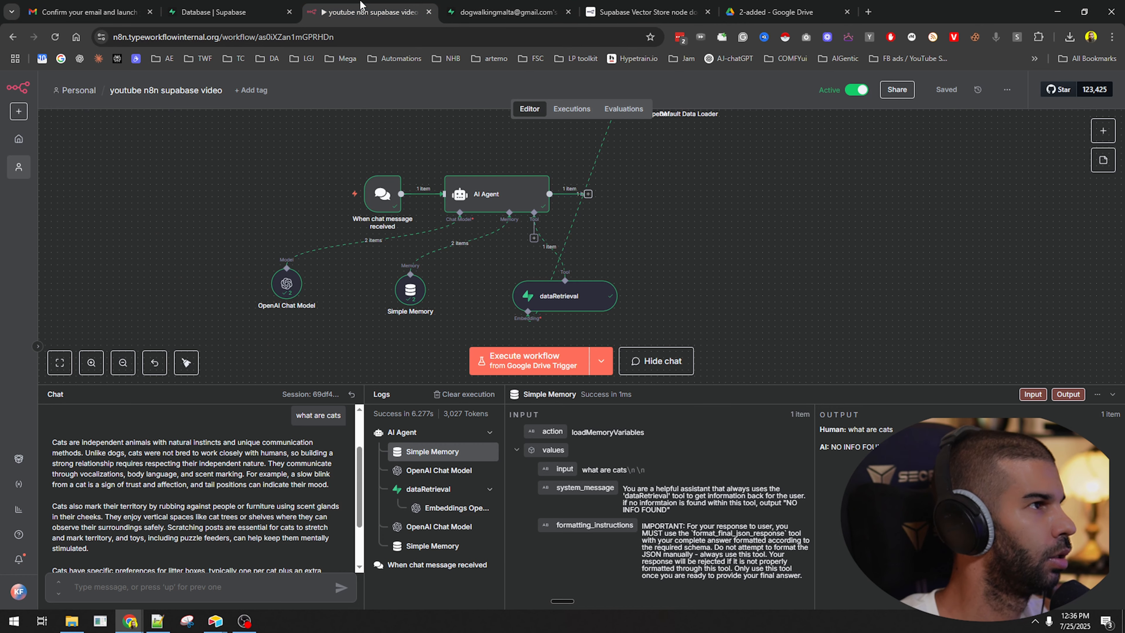
double_click(405, 301)
scroll(792, 239, down, 5)
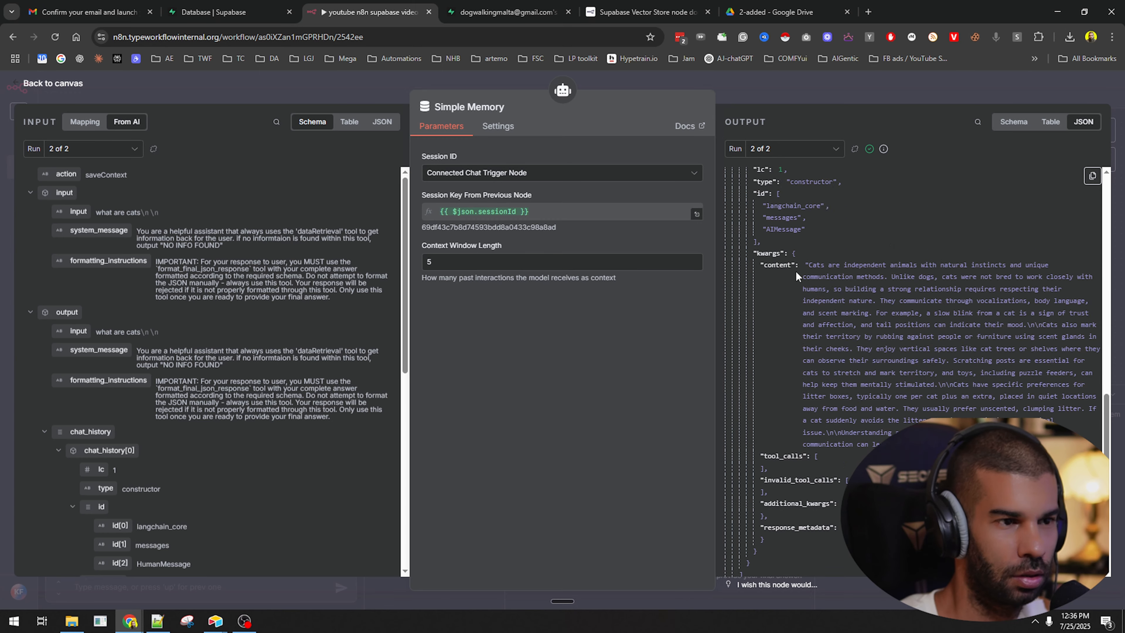
drag(820, 259, 889, 394)
scroll(922, 320, up, 5)
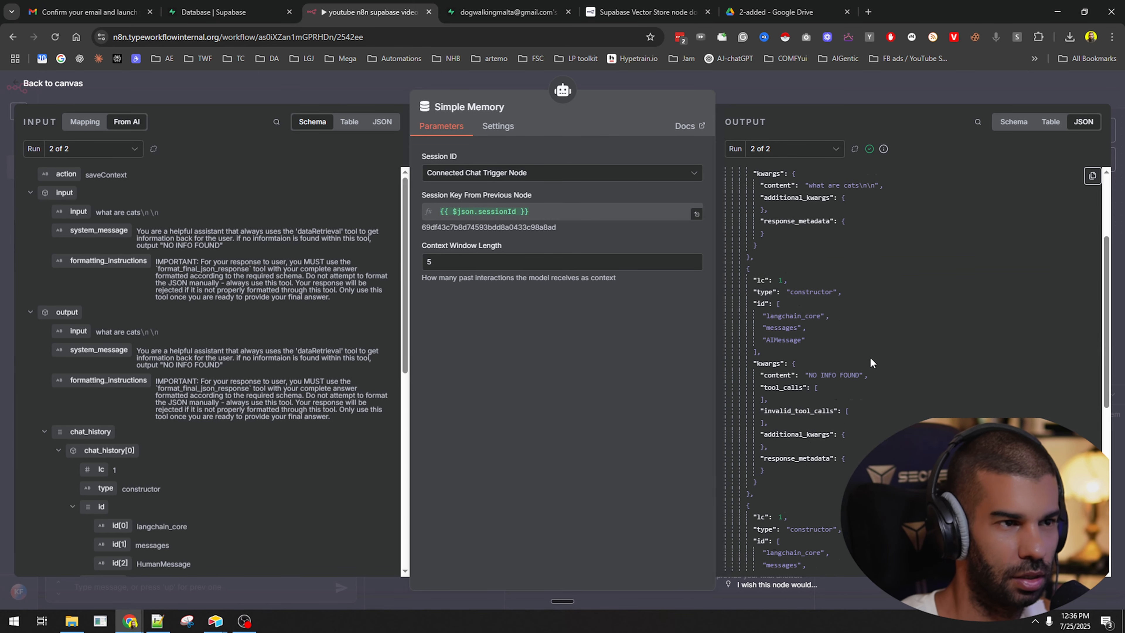
scroll(820, 186, down, 5)
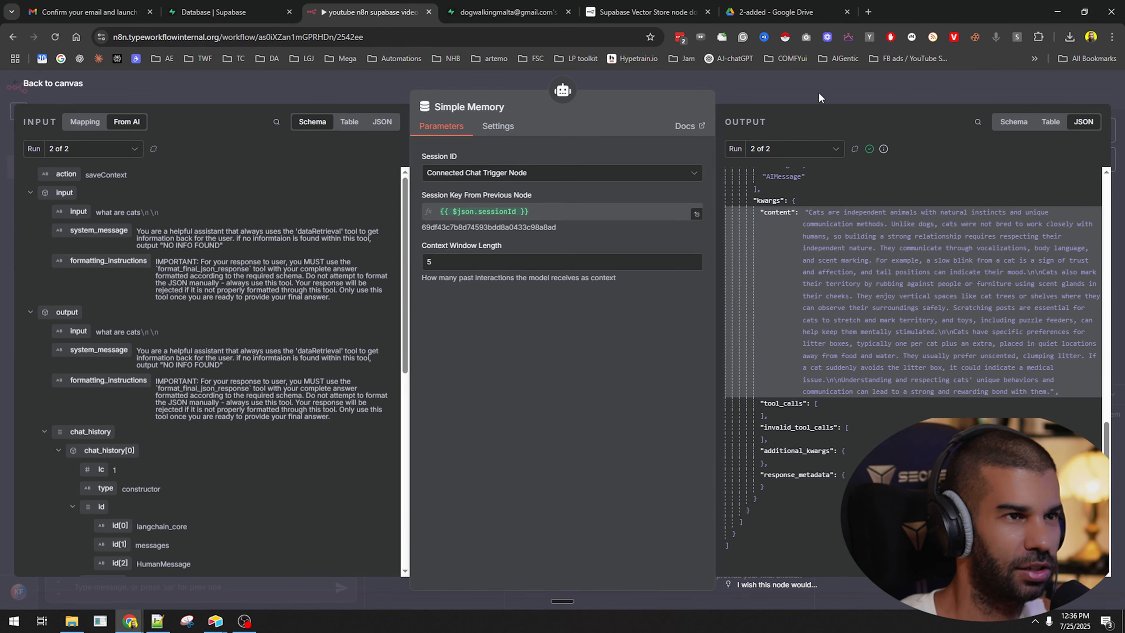
key(Escape)
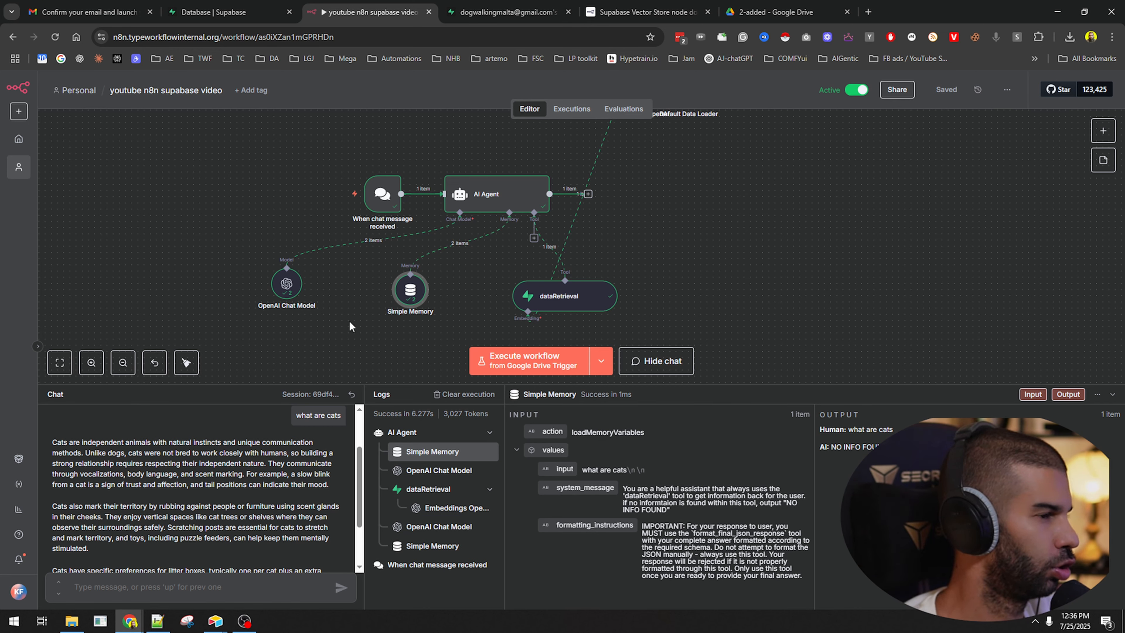
Review Supabase's database settings and documents table, then detach Simple Memory and list the agent's memory types.
click(213, 12)
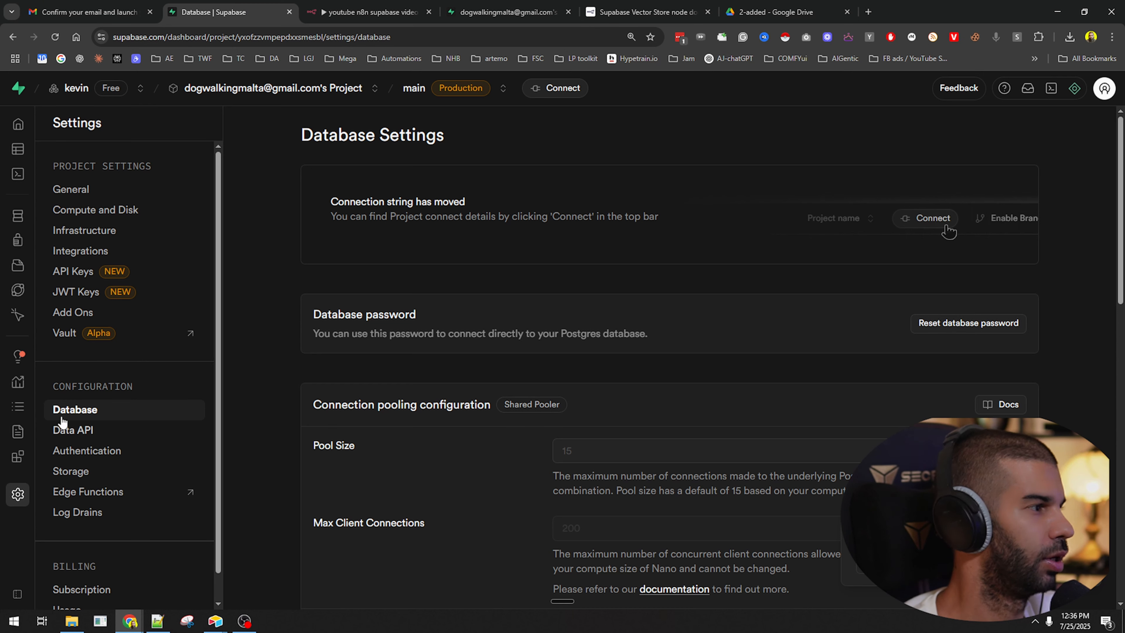
click(505, 12)
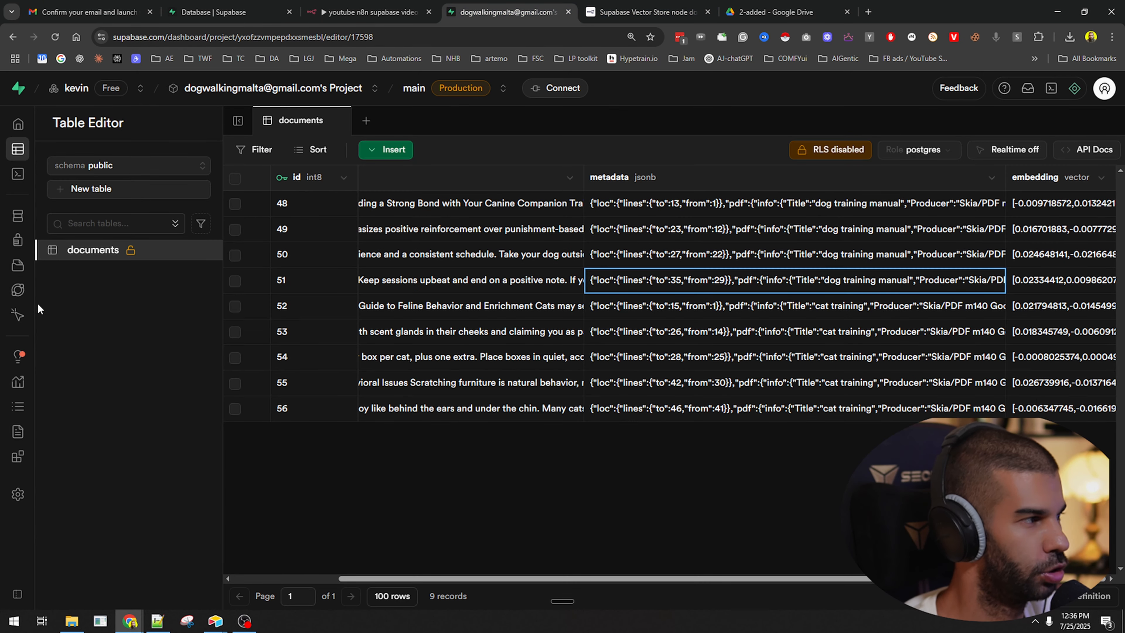
mouse_move(19, 310)
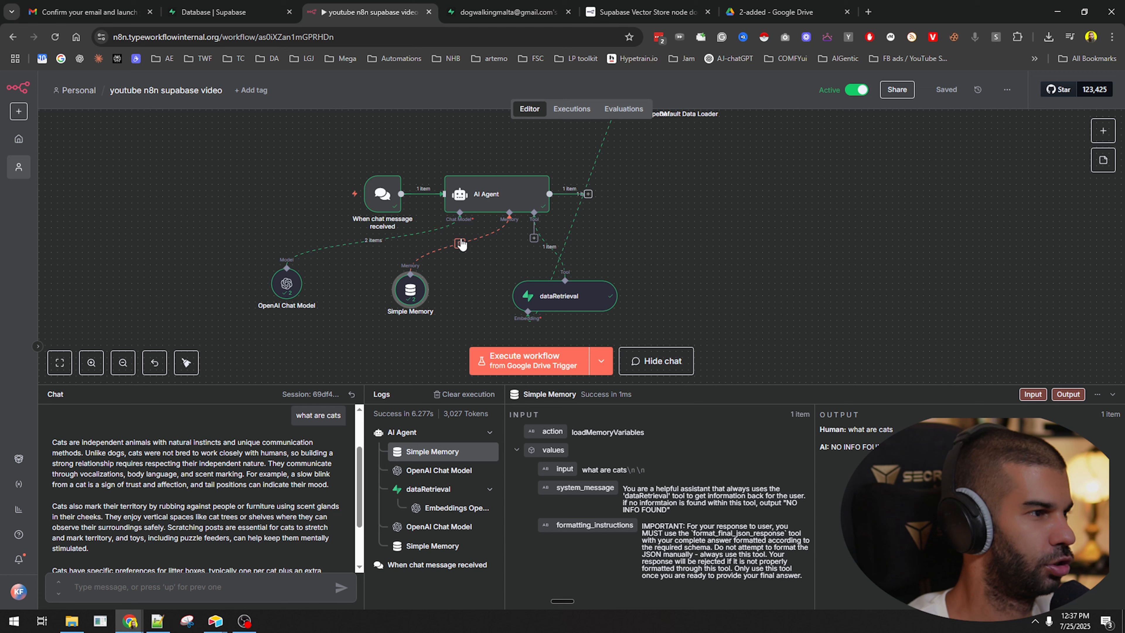
click(460, 242)
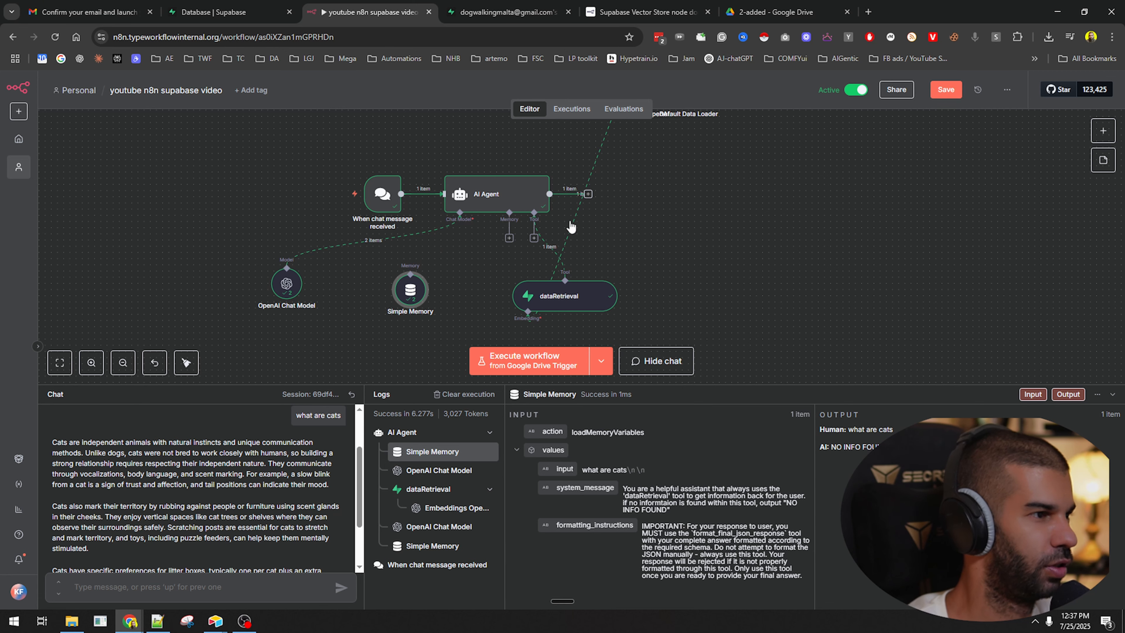
click(510, 239)
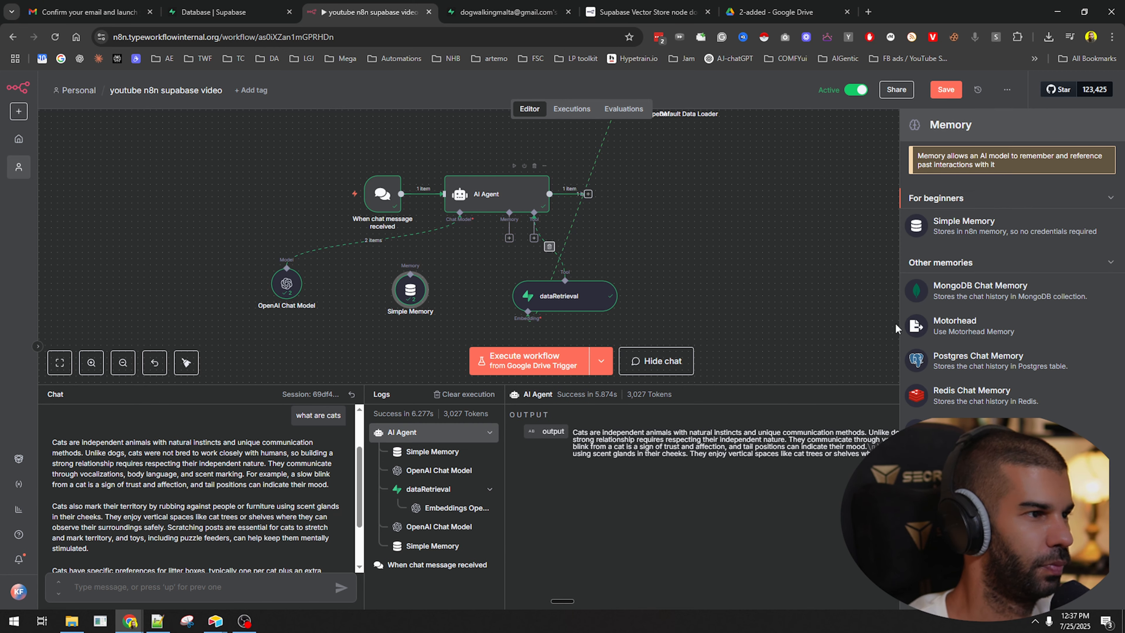
Add a Postgres Chat Memory node and start a new Postgres credential.
click(978, 360)
click(477, 169)
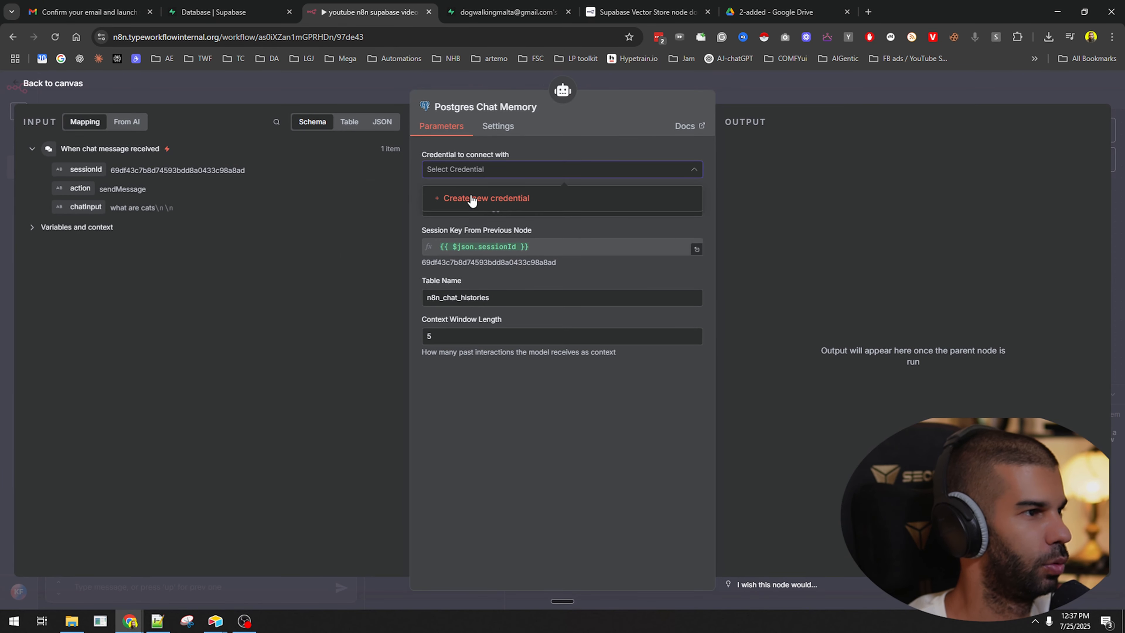
click(472, 196)
Read the Postgres credentials documentation, then close that page.
click(479, 186)
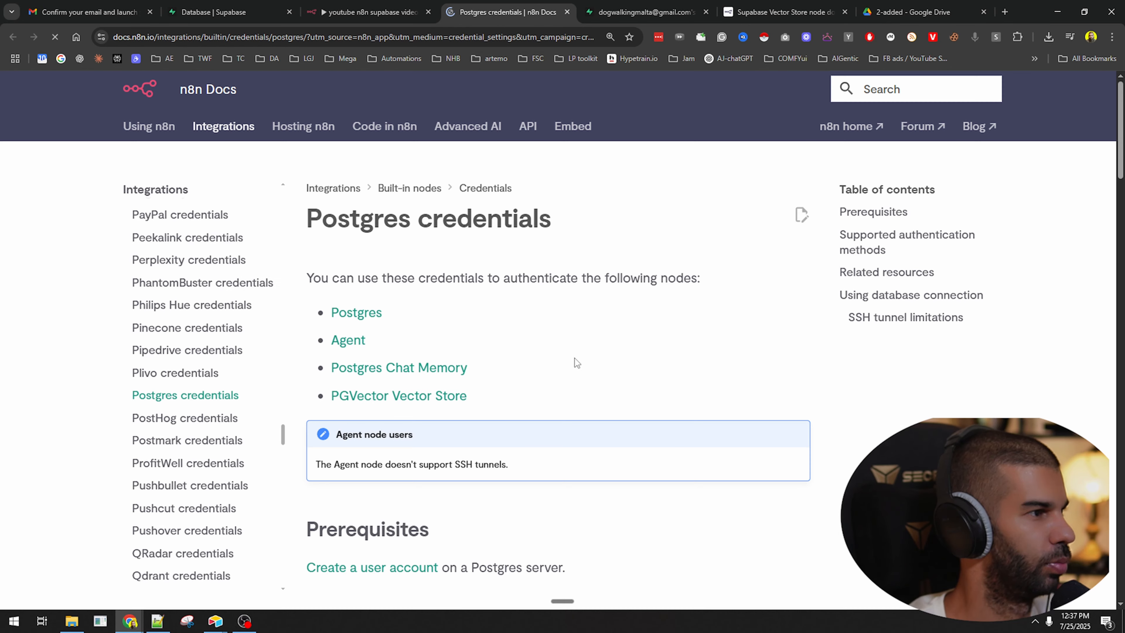
scroll(352, 224, down, 5)
scroll(352, 223, down, 8)
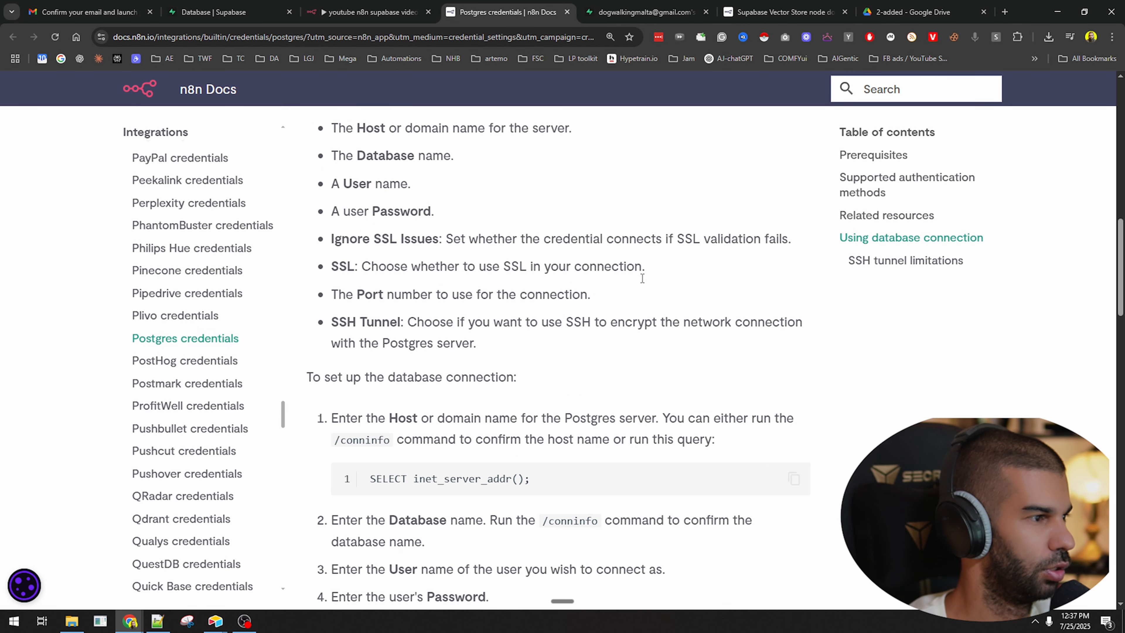
scroll(367, 310, up, 1)
drag(307, 170, 526, 171)
scroll(379, 323, down, 5)
scroll(379, 322, down, 12)
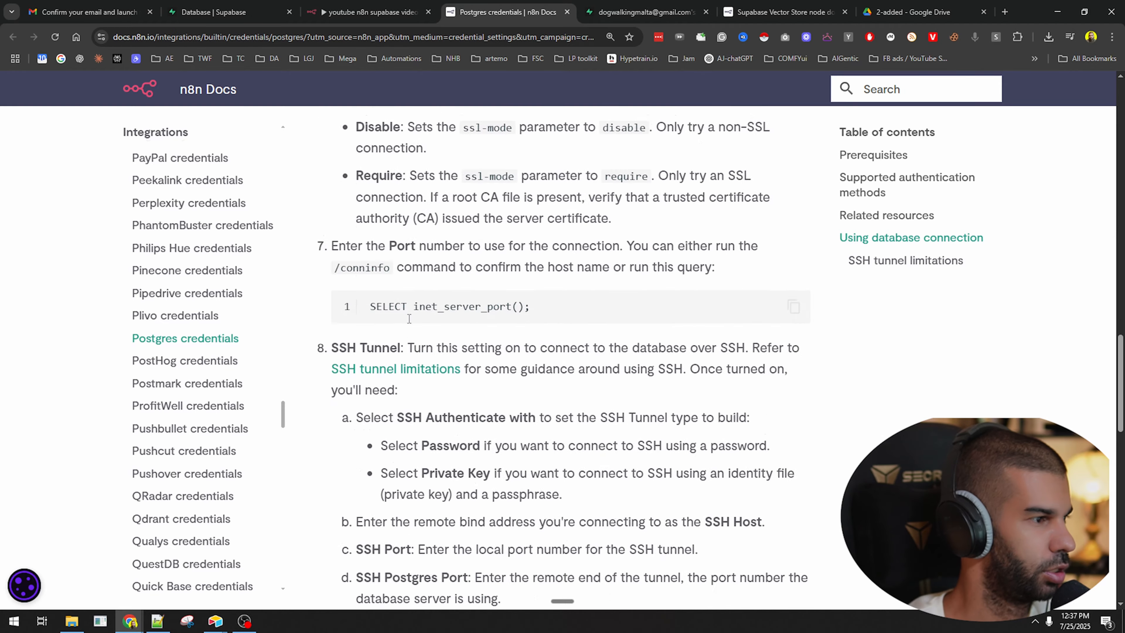
scroll(432, 232, down, 5)
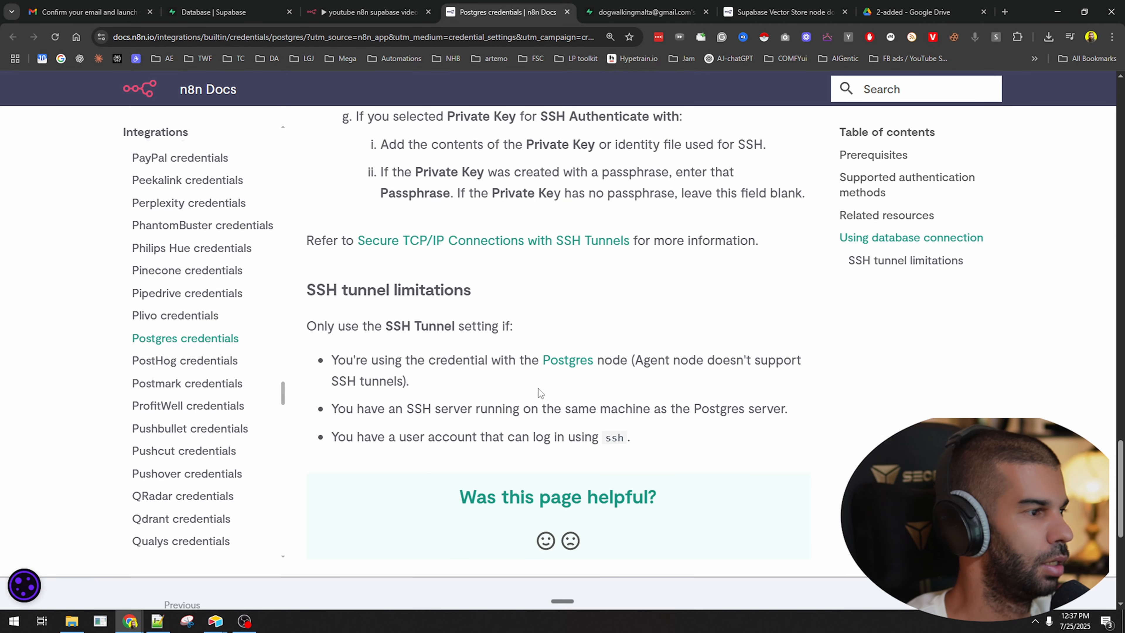
scroll(538, 389, up, 15)
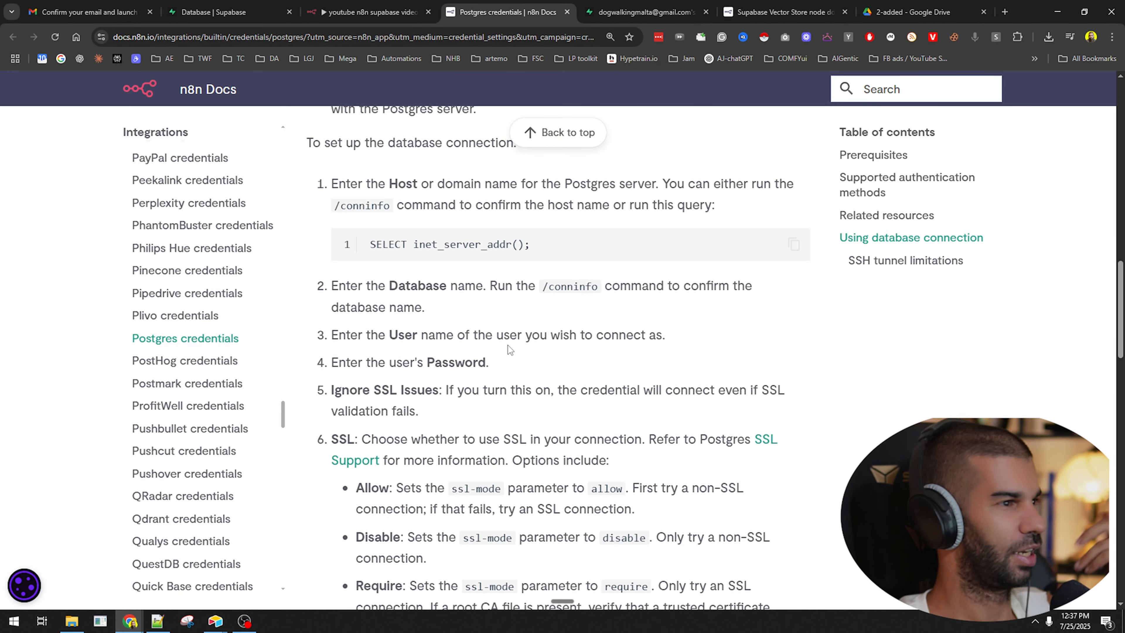
scroll(508, 345, up, 3)
scroll(426, 371, up, 9)
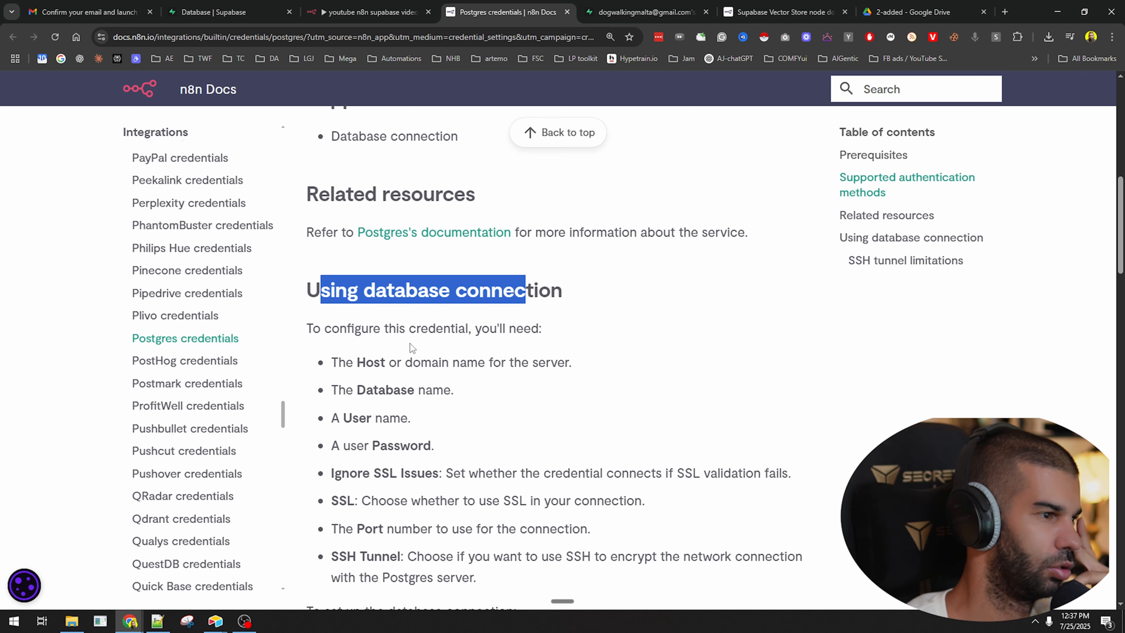
scroll(410, 343, up, 8)
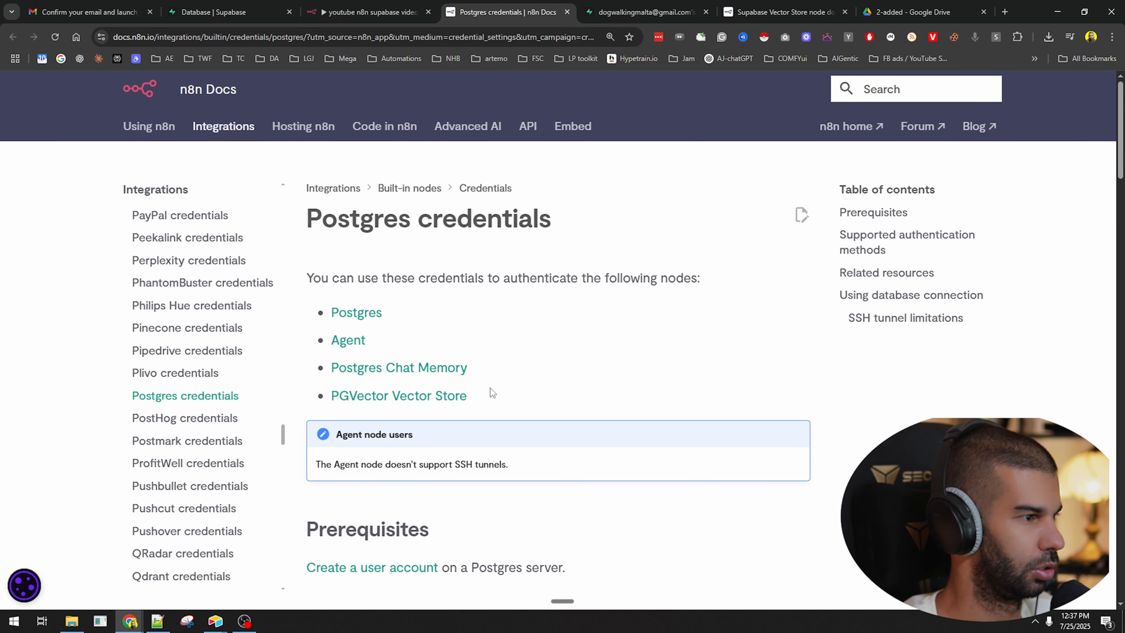
middle_click(522, 5)
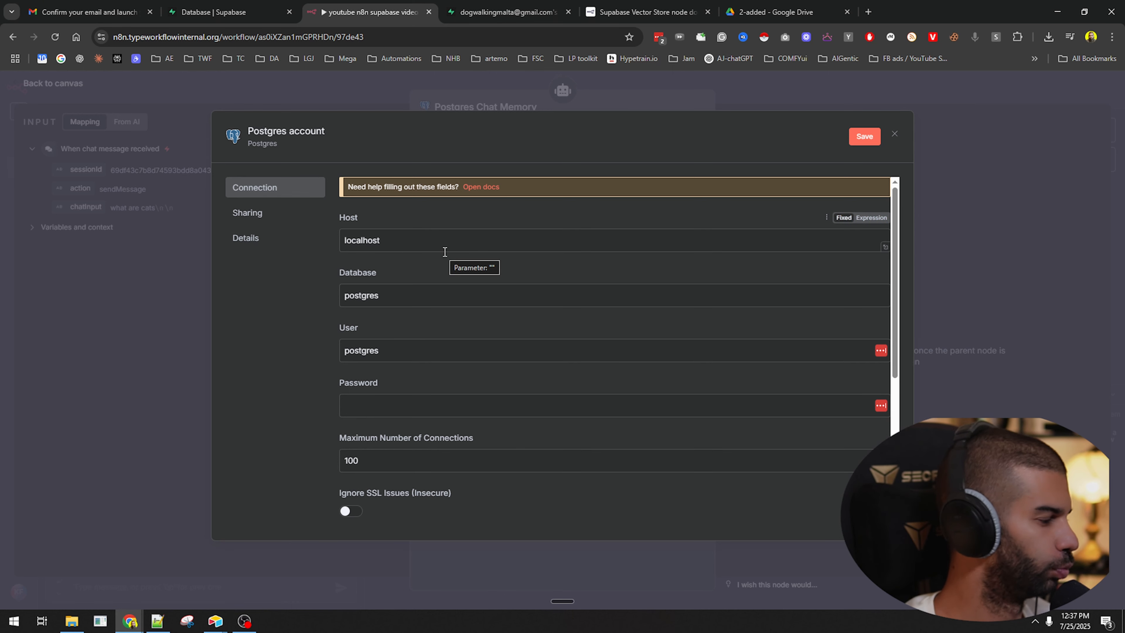
Open Supabase's Connect panel and copy the Transaction pooler connection string.
click(457, 20)
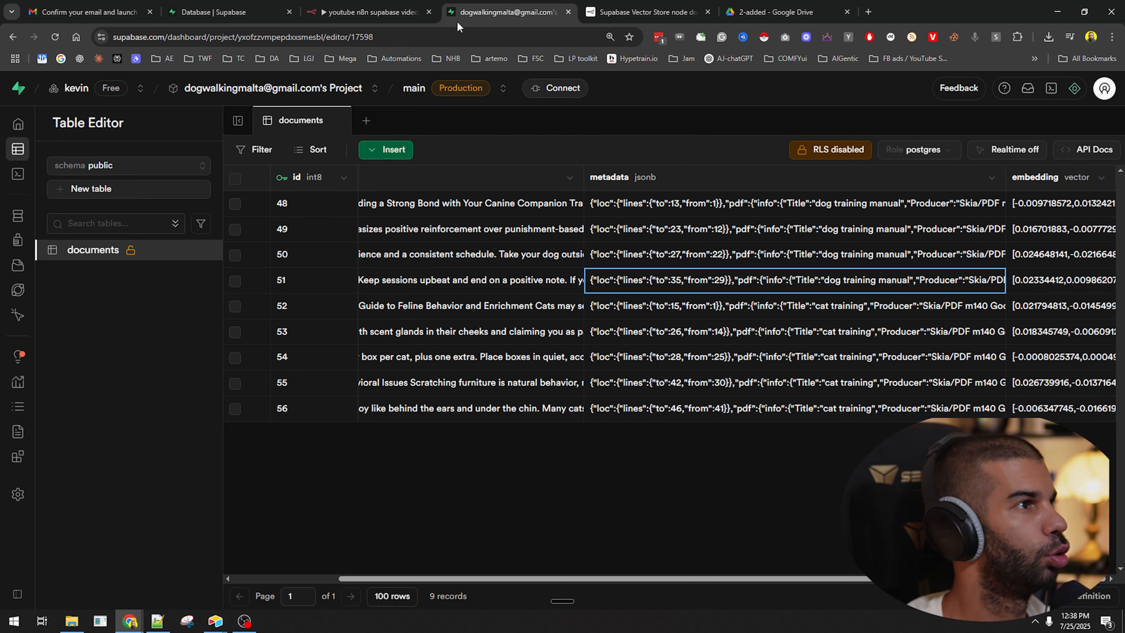
click(570, 90)
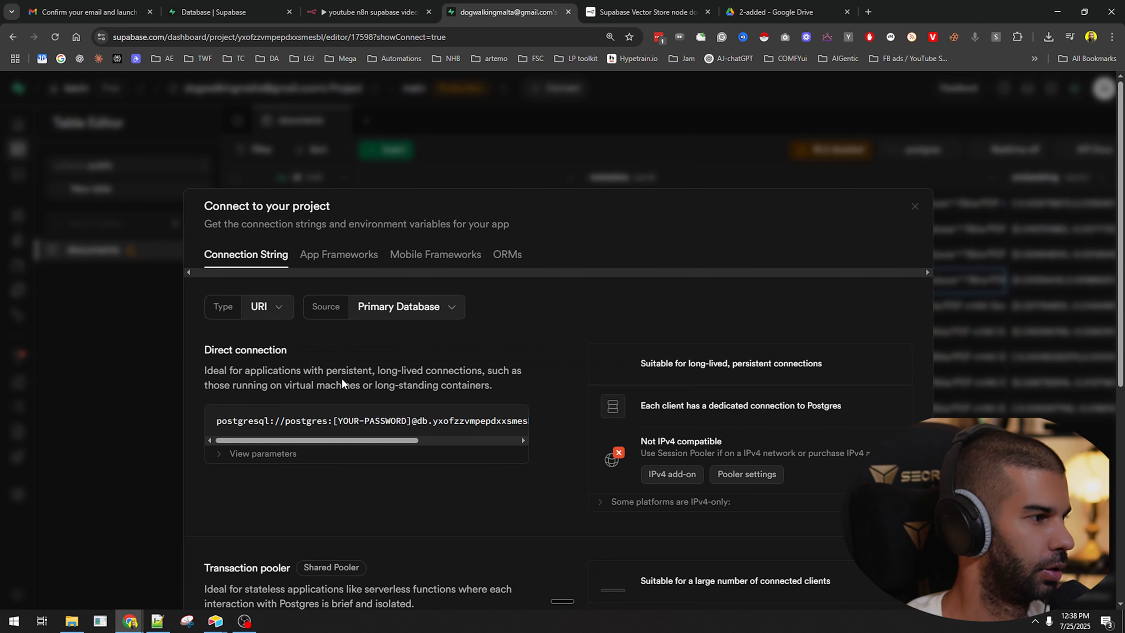
scroll(569, 253, down, 8)
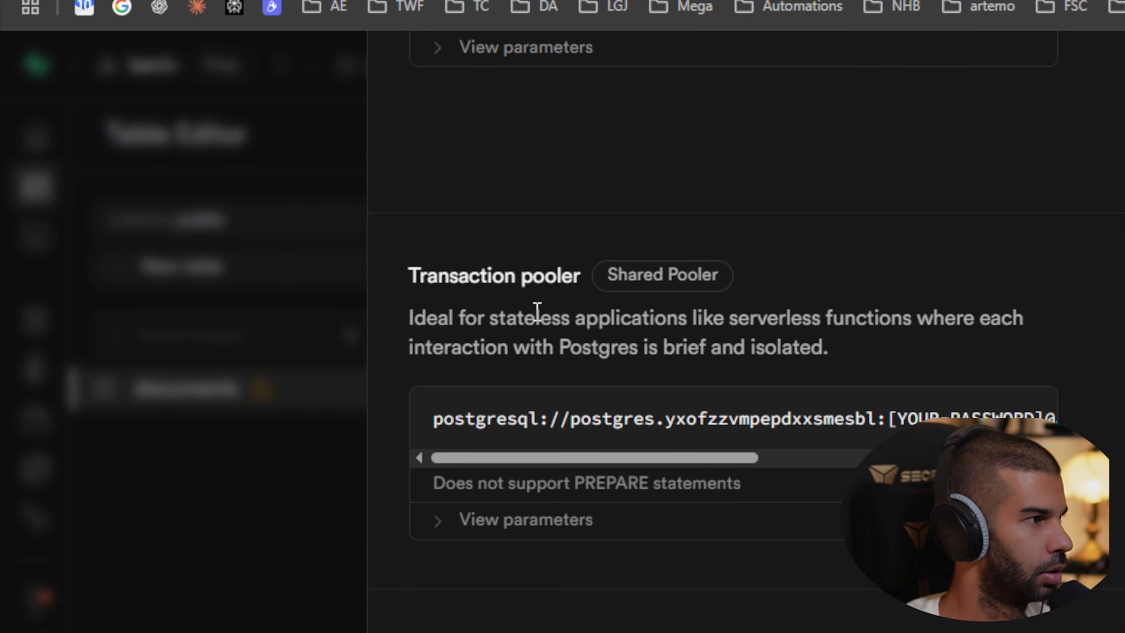
drag(275, 215, 443, 209)
drag(432, 349, 666, 353)
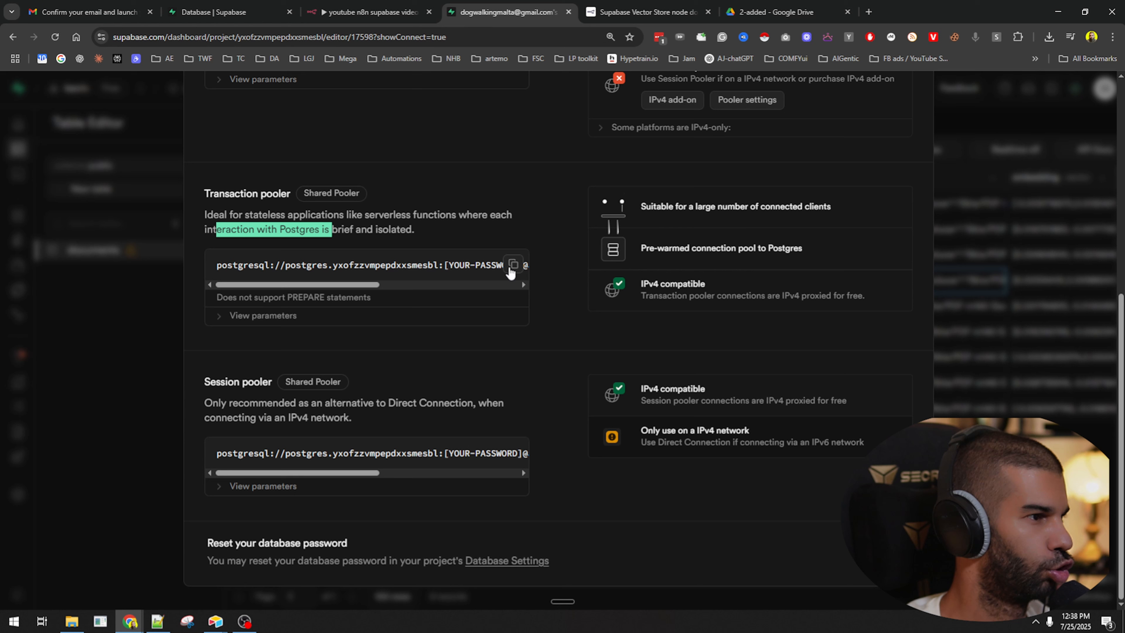
click(513, 265)
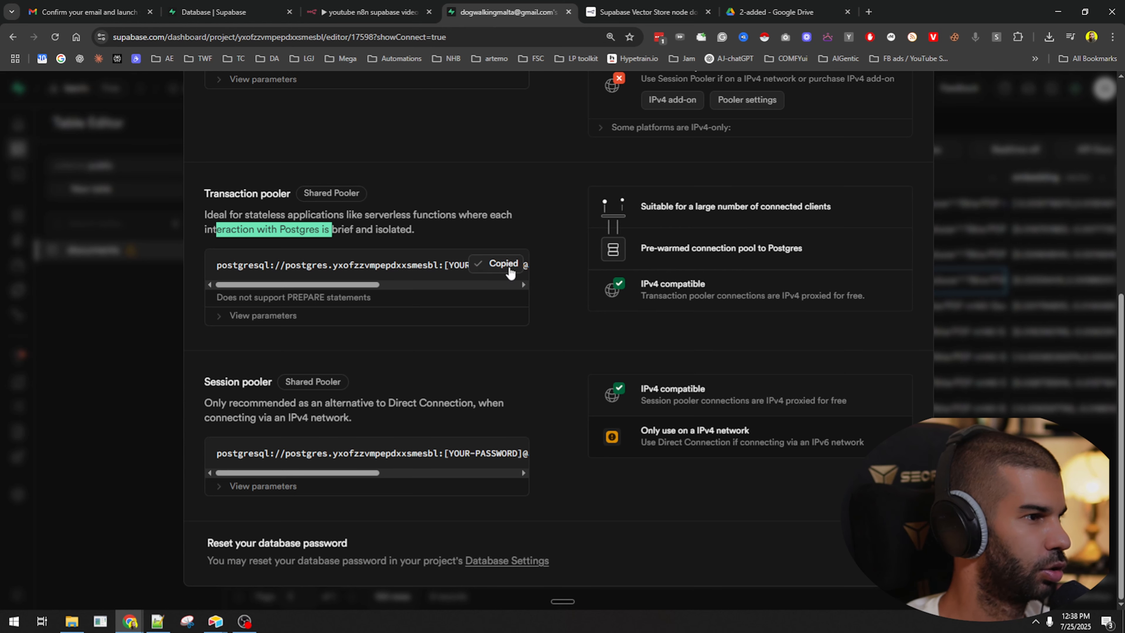
Paste the connection string into Notepad++ and pick out its user, password, host and database parts.
key(alt+Tab)
key(ctrl+v)
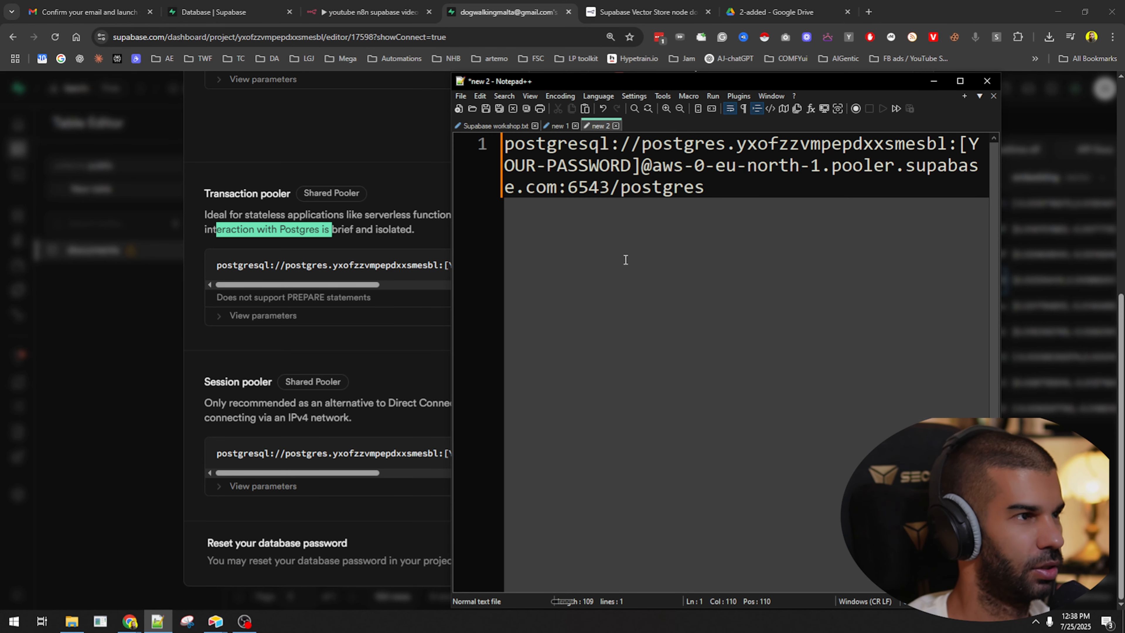
drag(948, 144, 435, 130)
drag(631, 165, 526, 165)
drag(663, 165, 694, 187)
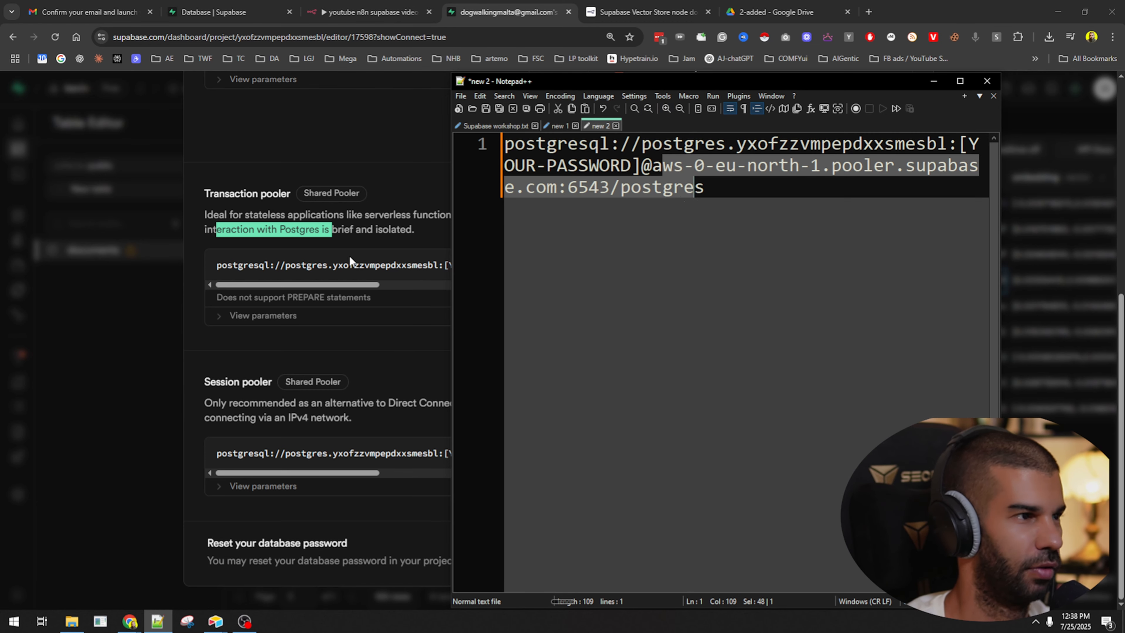
Expand the pooler's parameters, confirm port 6543, and copy the pooler host address.
click(276, 330)
click(234, 315)
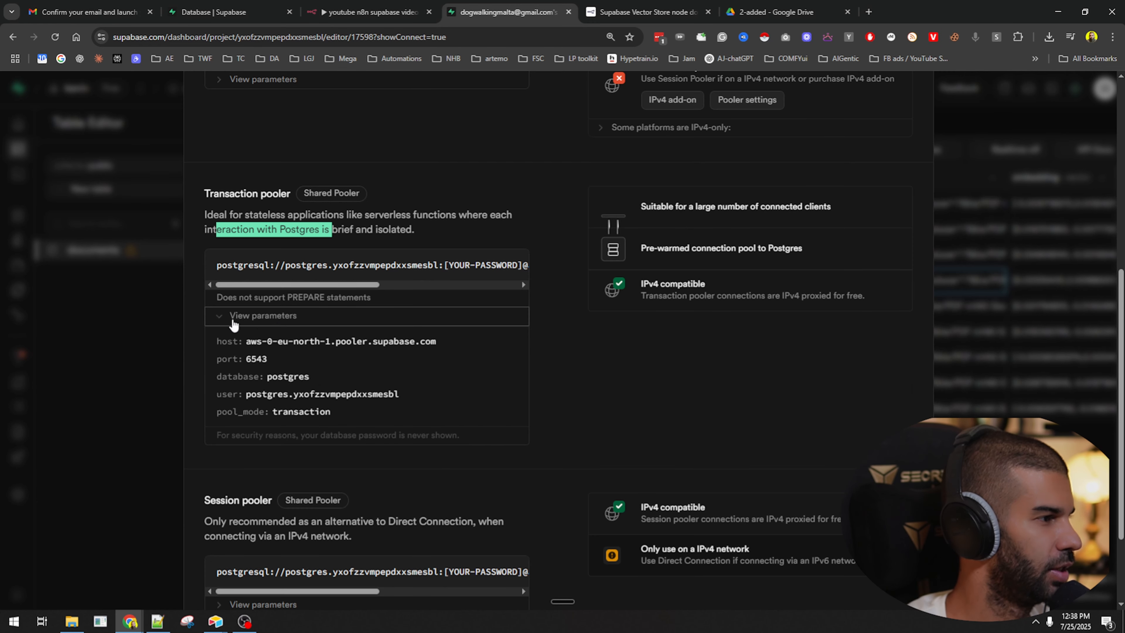
scroll(232, 315, down, 2)
drag(246, 225, 341, 264)
click(355, 270)
click(158, 622)
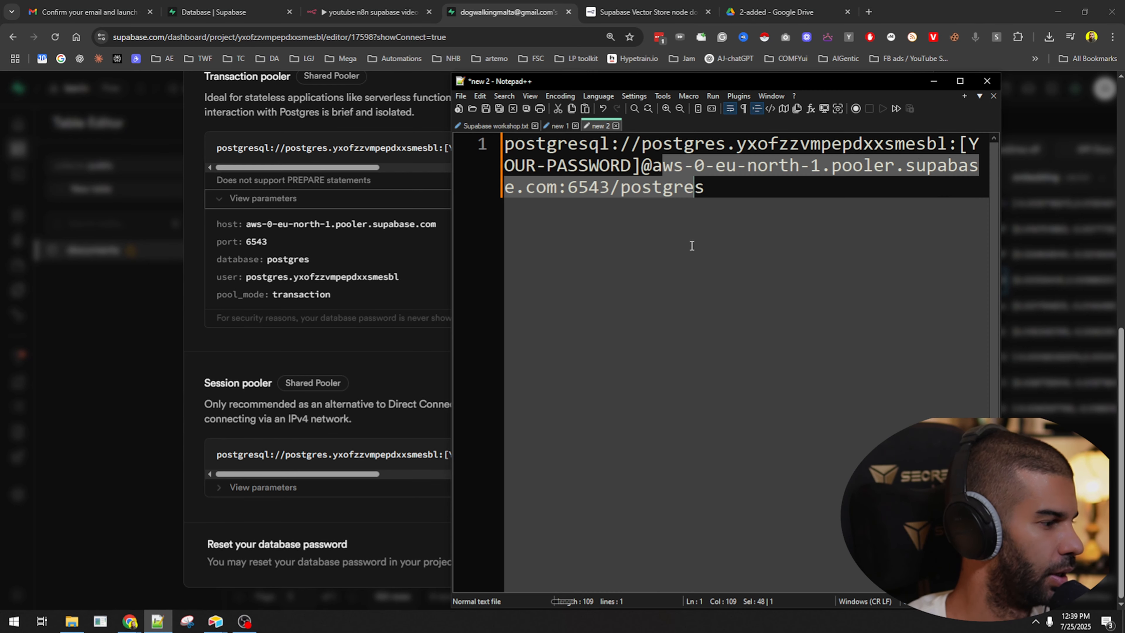
double_click(588, 187)
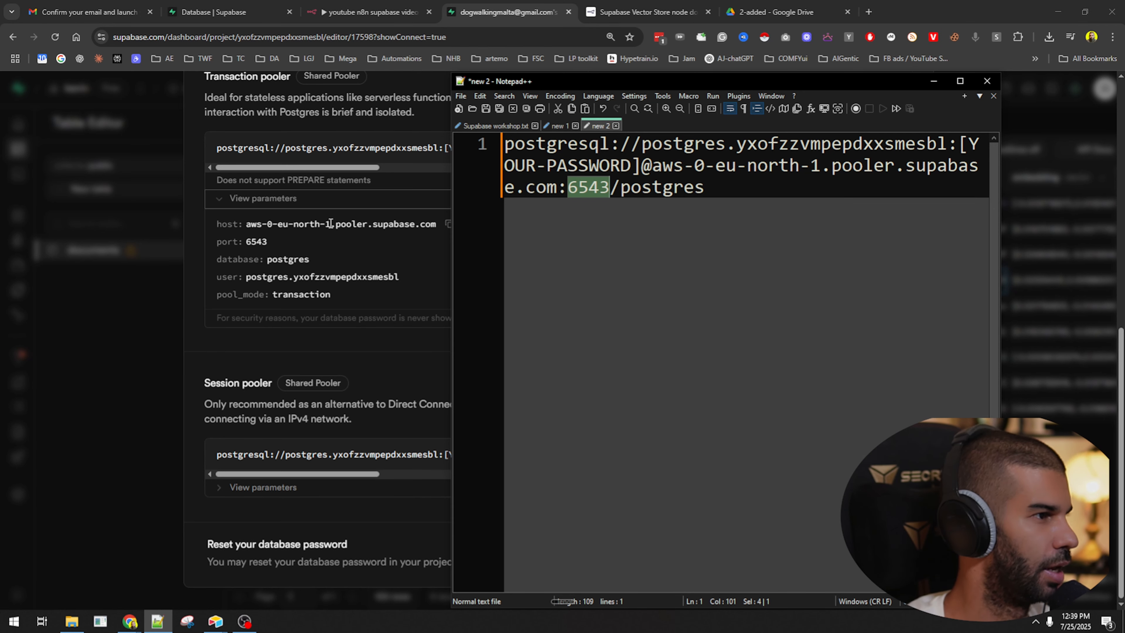
click(423, 223)
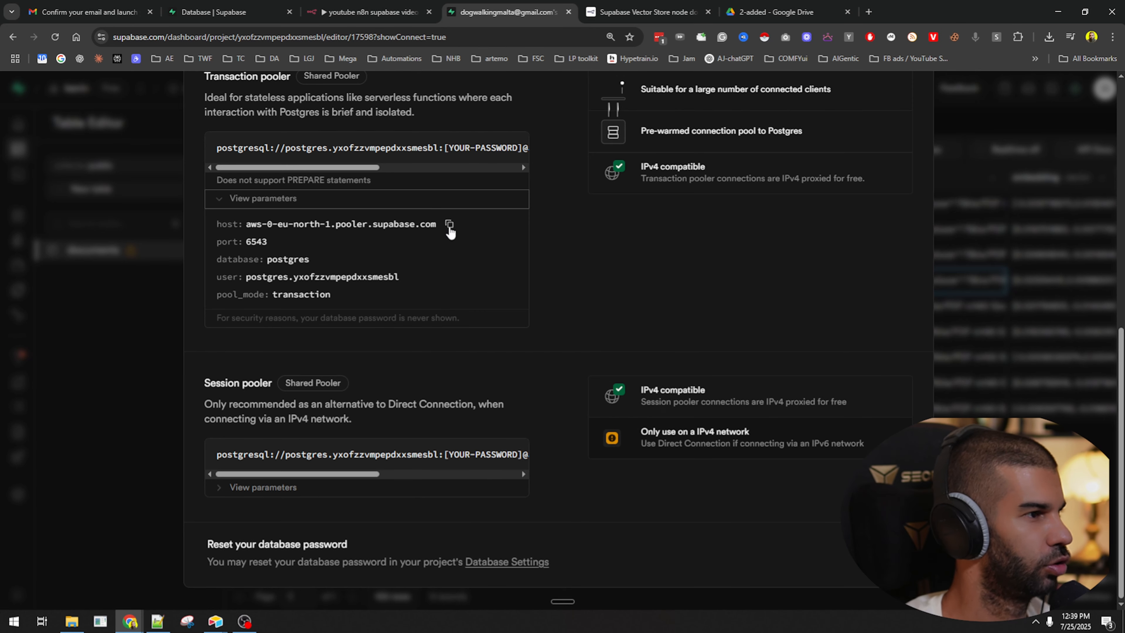
click(449, 225)
key(ctrl+shift+Tab)
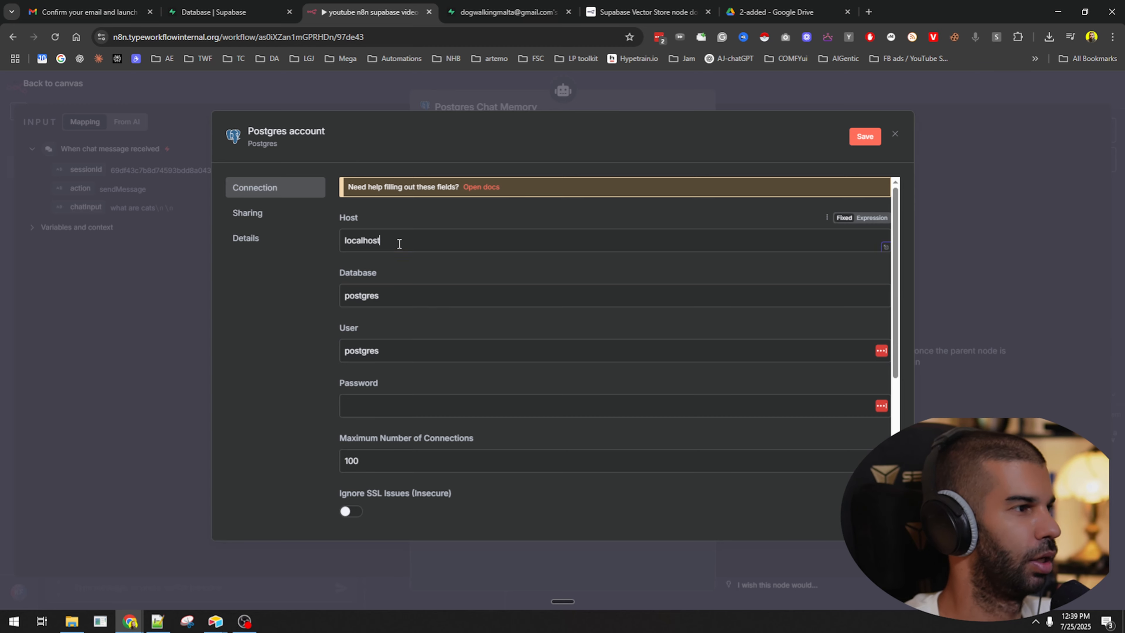
Replace localhost with the Supabase pooler host and check the database name.
key(ctrl+a)
key(ctrl+v)
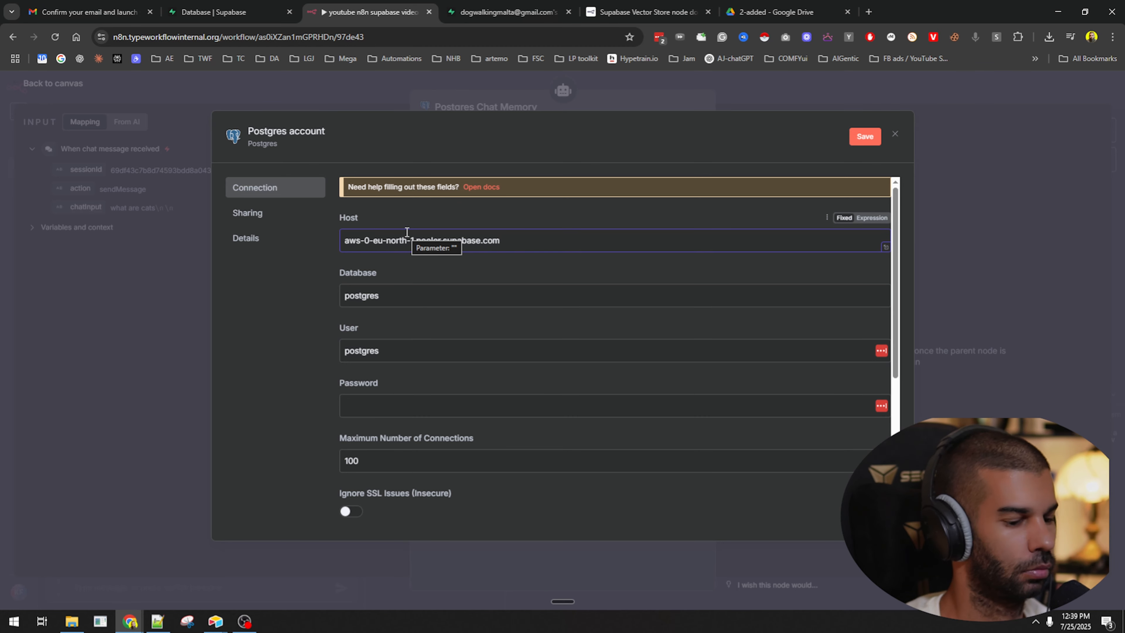
key(ctrl+Tab)
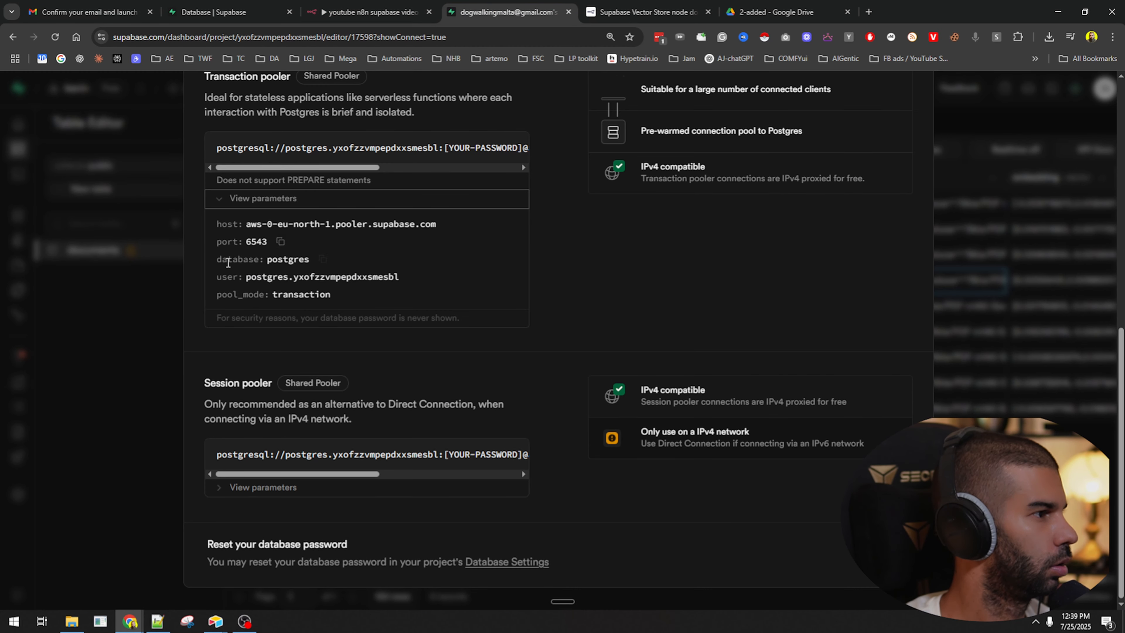
click(353, 5)
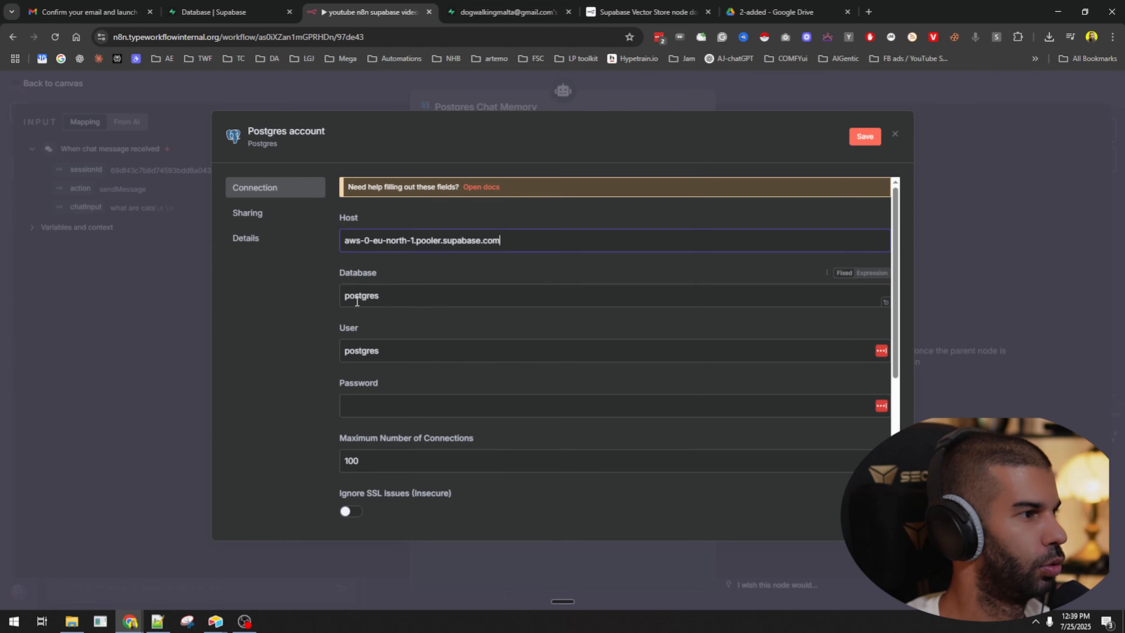
double_click(357, 295)
Replace the credential's user with the Supabase pooler user name.
click(510, 5)
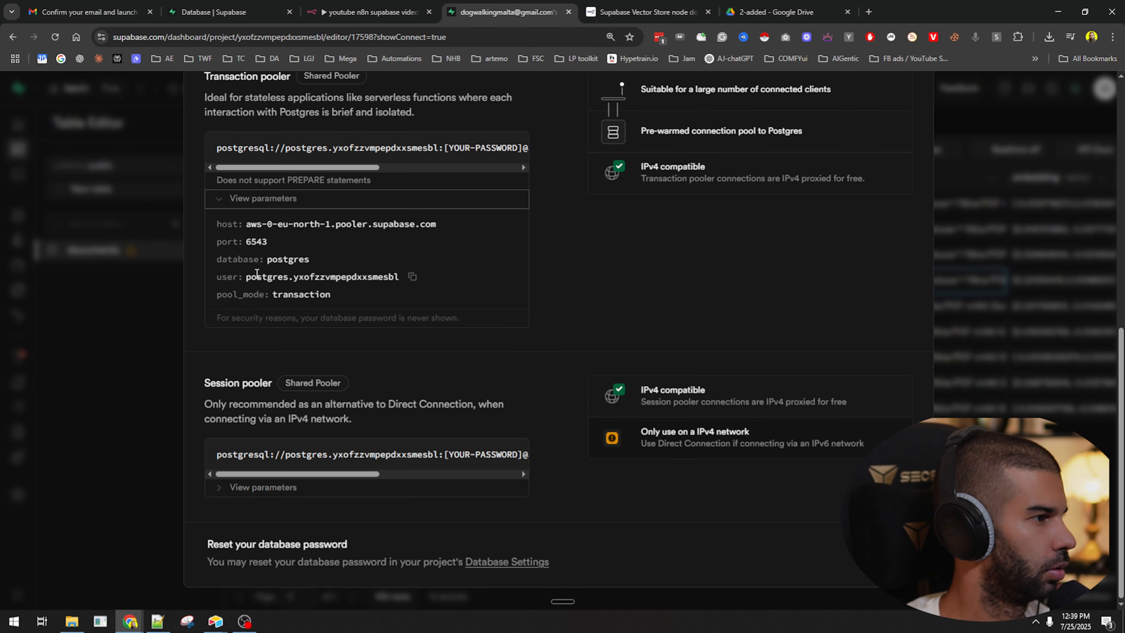
click(368, 12)
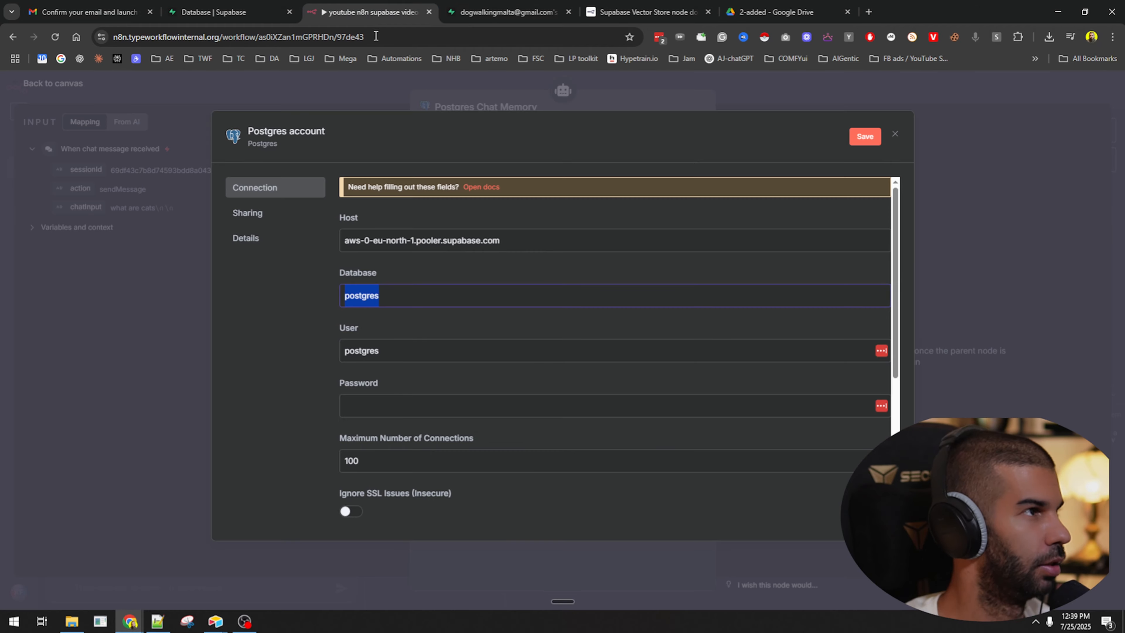
double_click(399, 346)
key(ctrl+v)
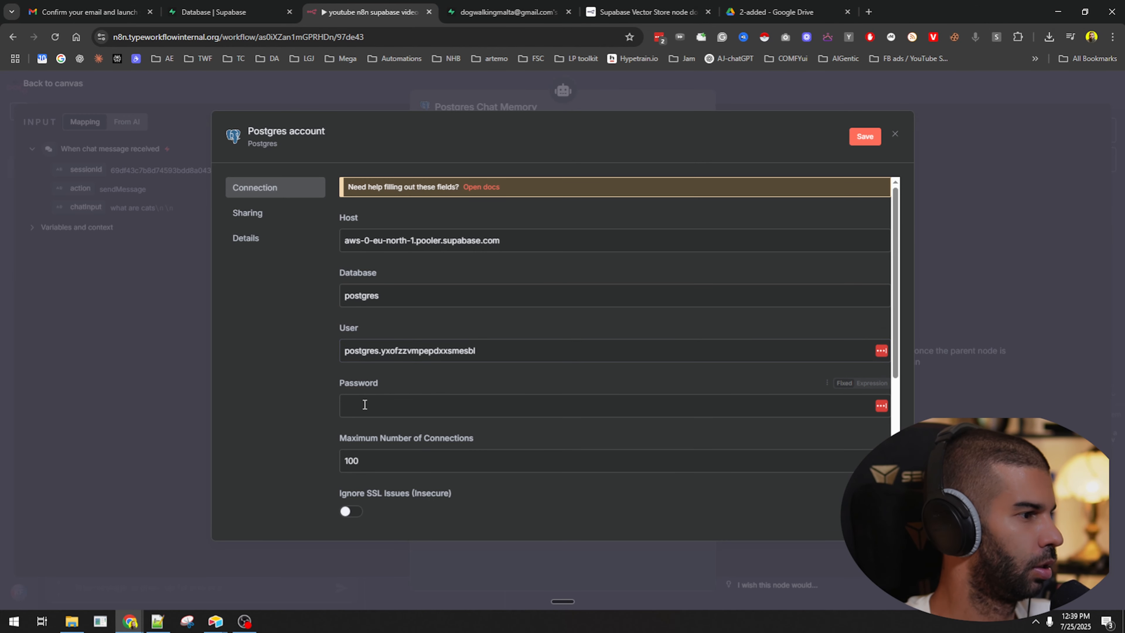
click(384, 407)
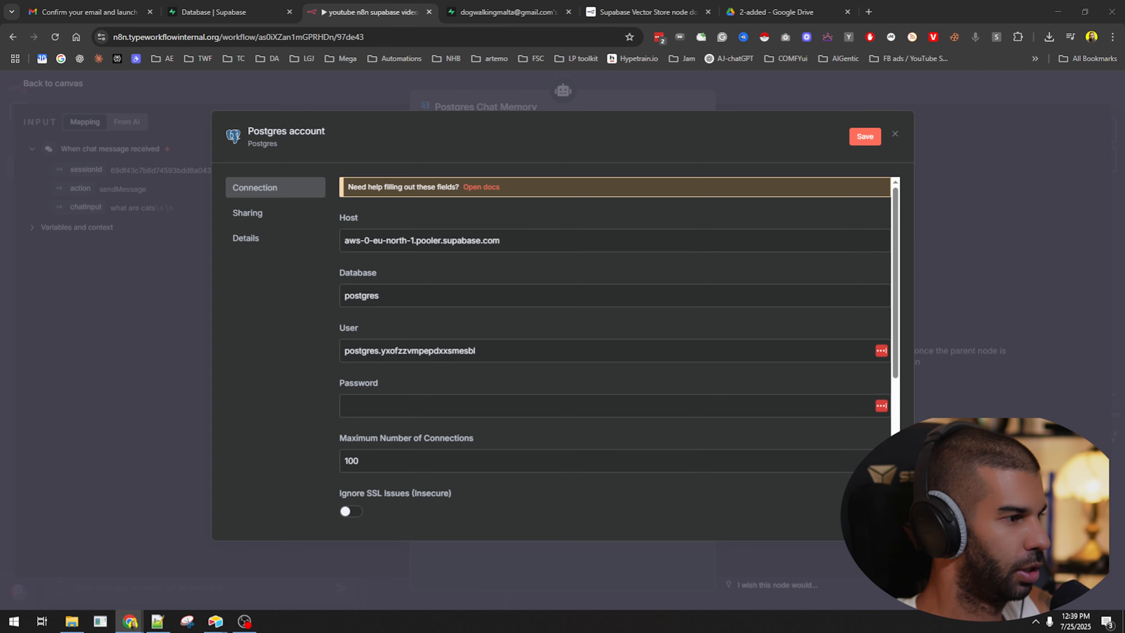
Paste the database password from the notes into the password field.
click(158, 621)
drag(691, 84, 0, 186)
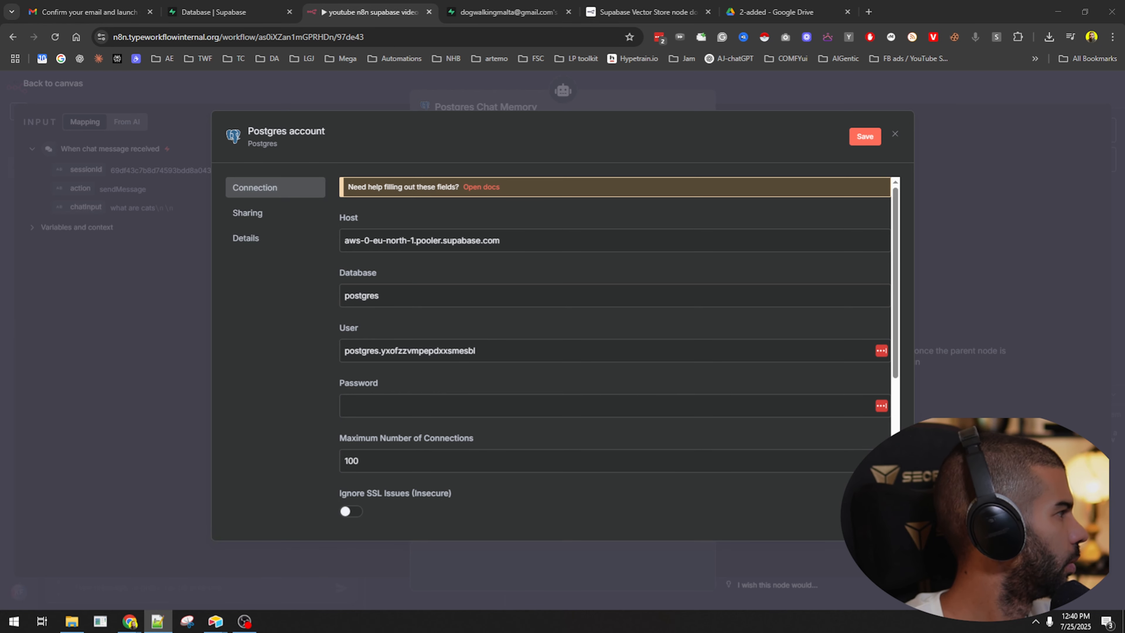
click(376, 401)
key(ctrl+v)
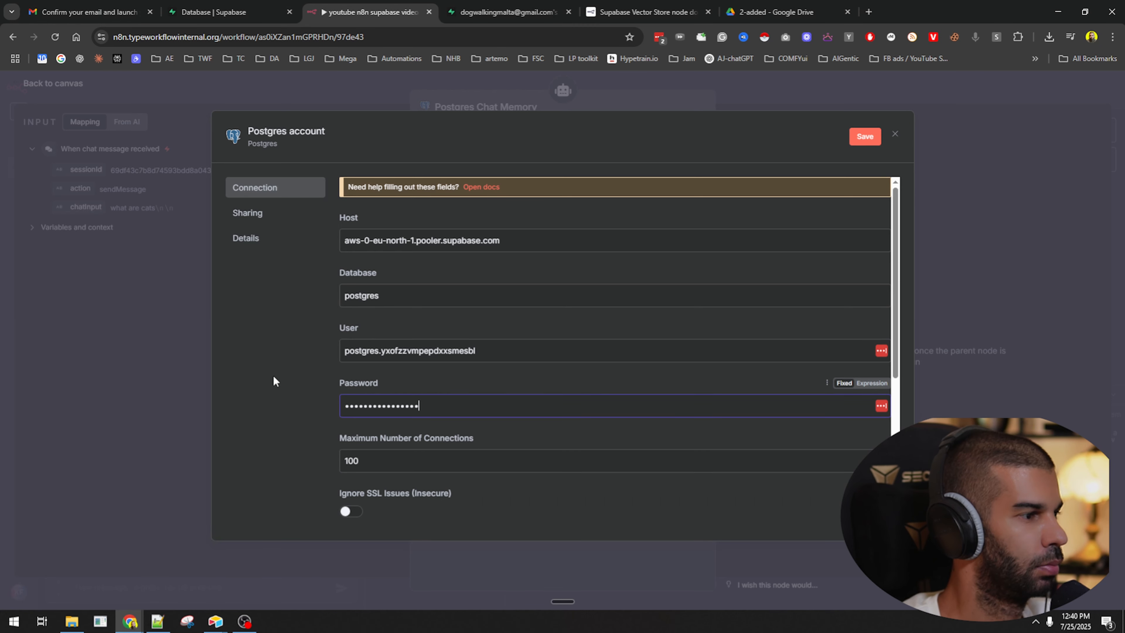
scroll(421, 368, down, 5)
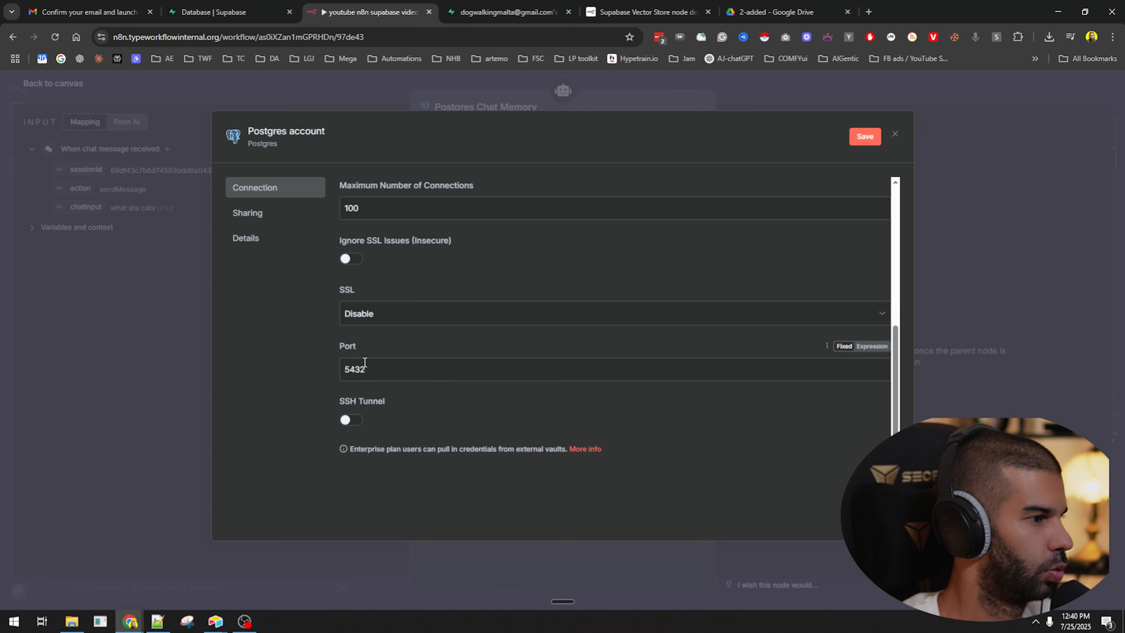
Set port 6543, save the credential with a successful connection test, and return to the canvas.
click(503, 6)
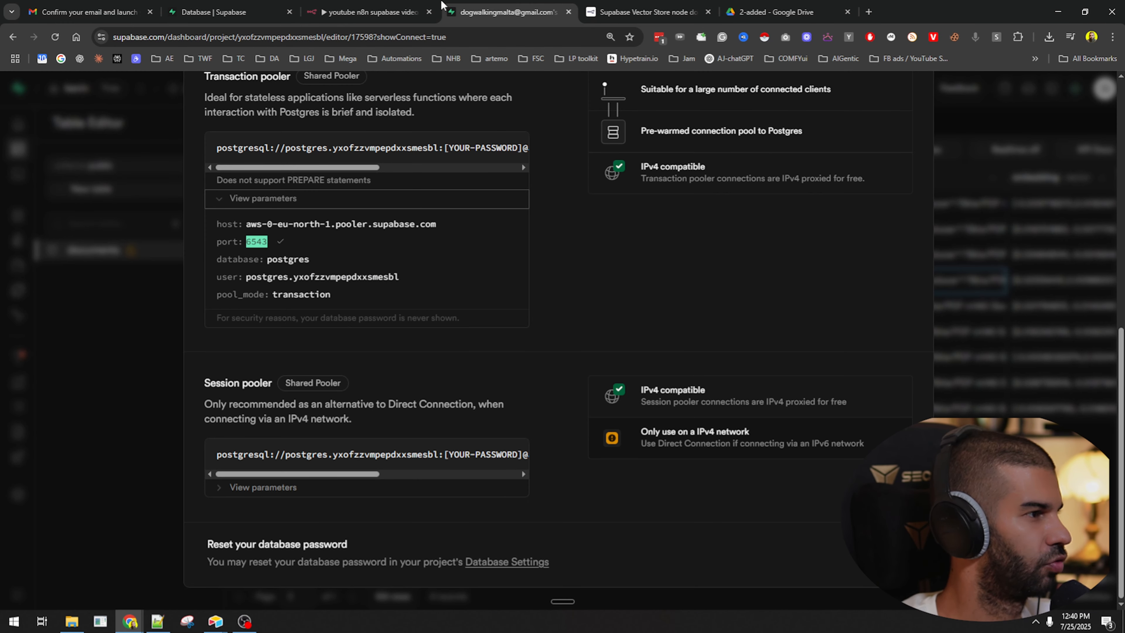
click(398, 12)
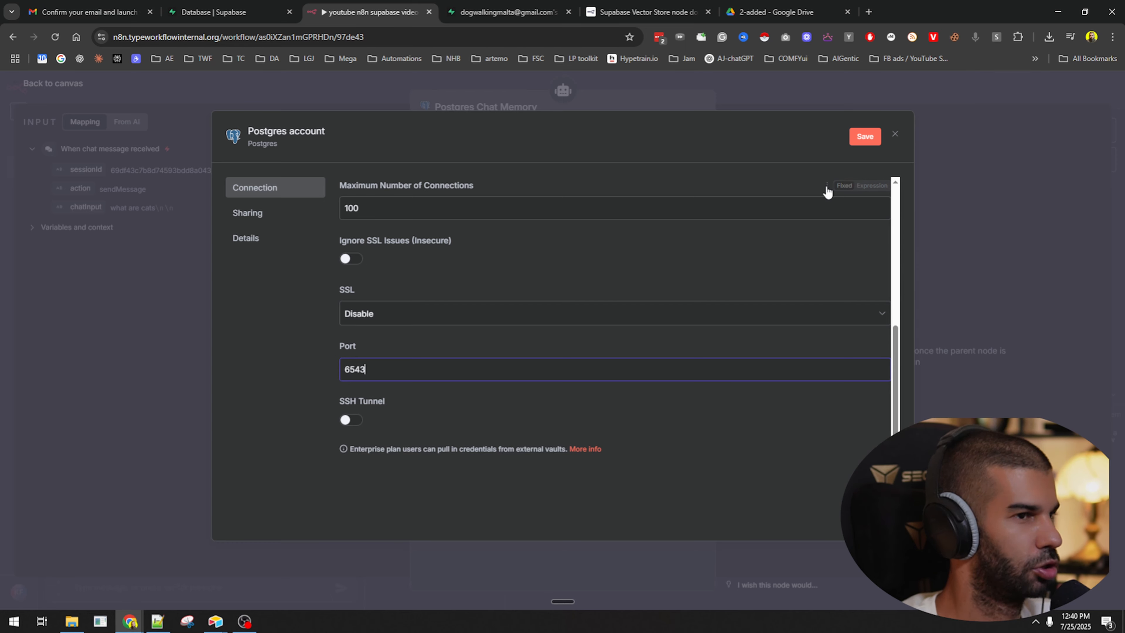
click(863, 137)
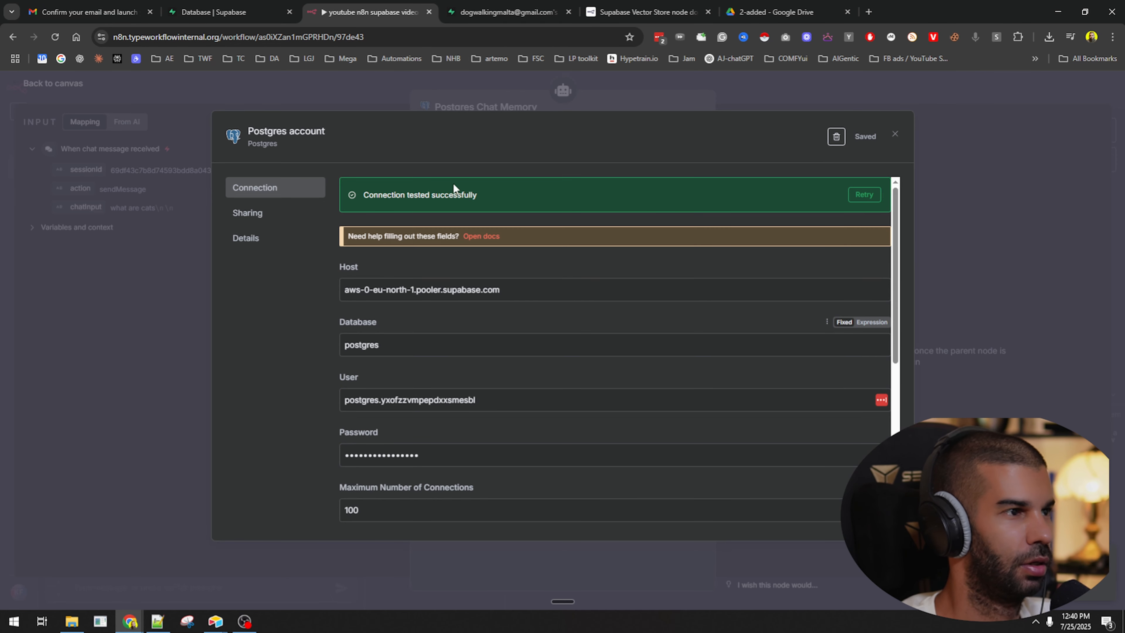
click(676, 98)
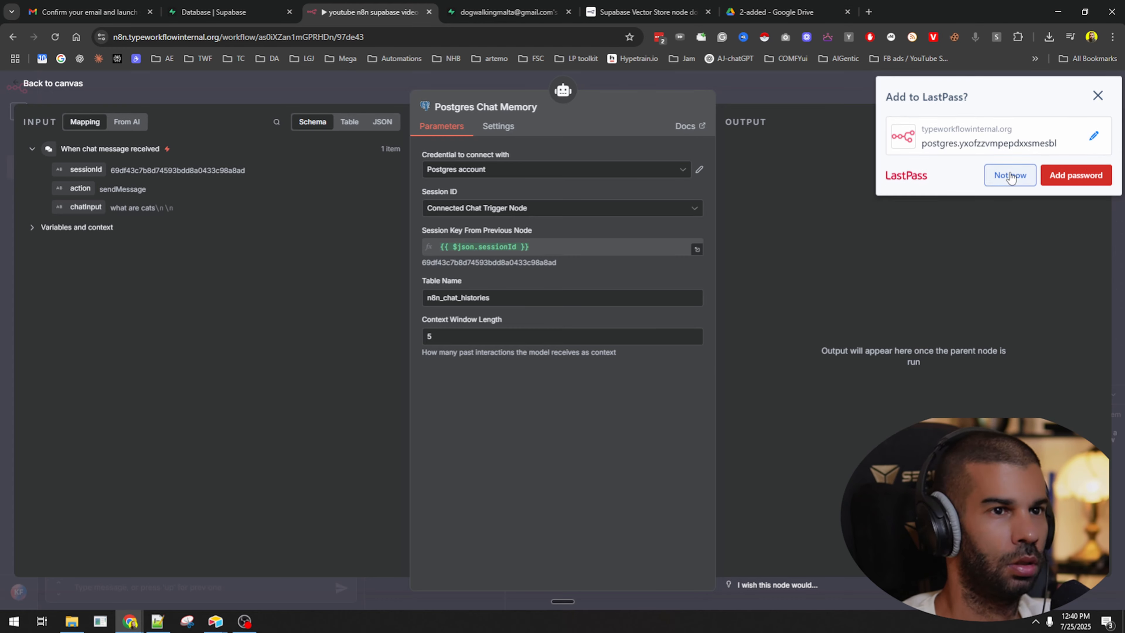
click(1010, 176)
click(452, 177)
click(452, 177)
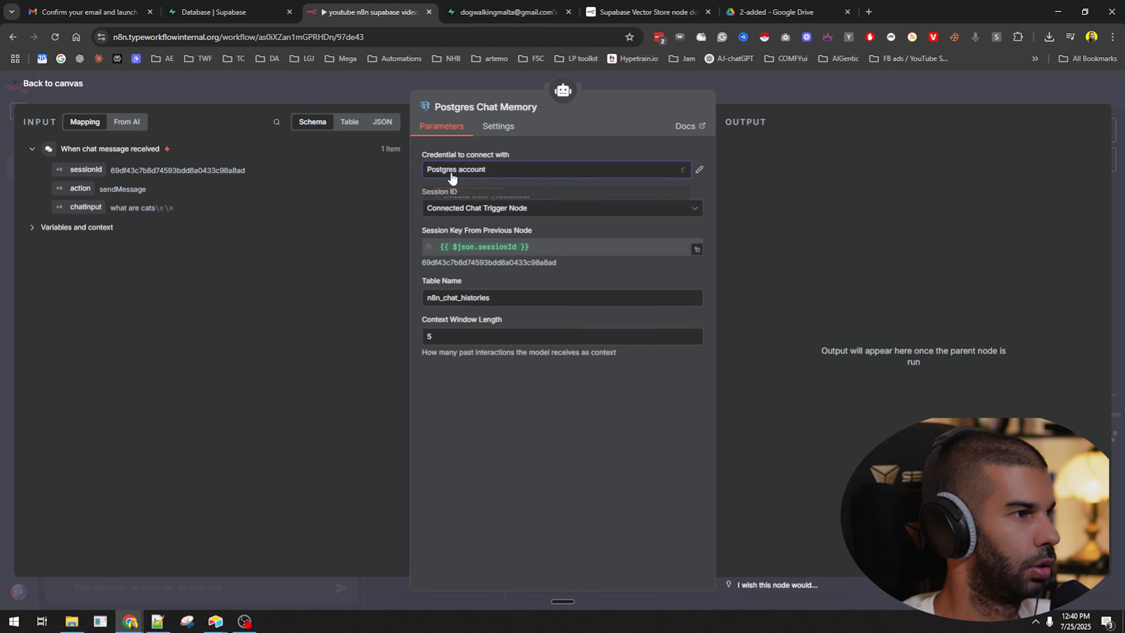
click(782, 102)
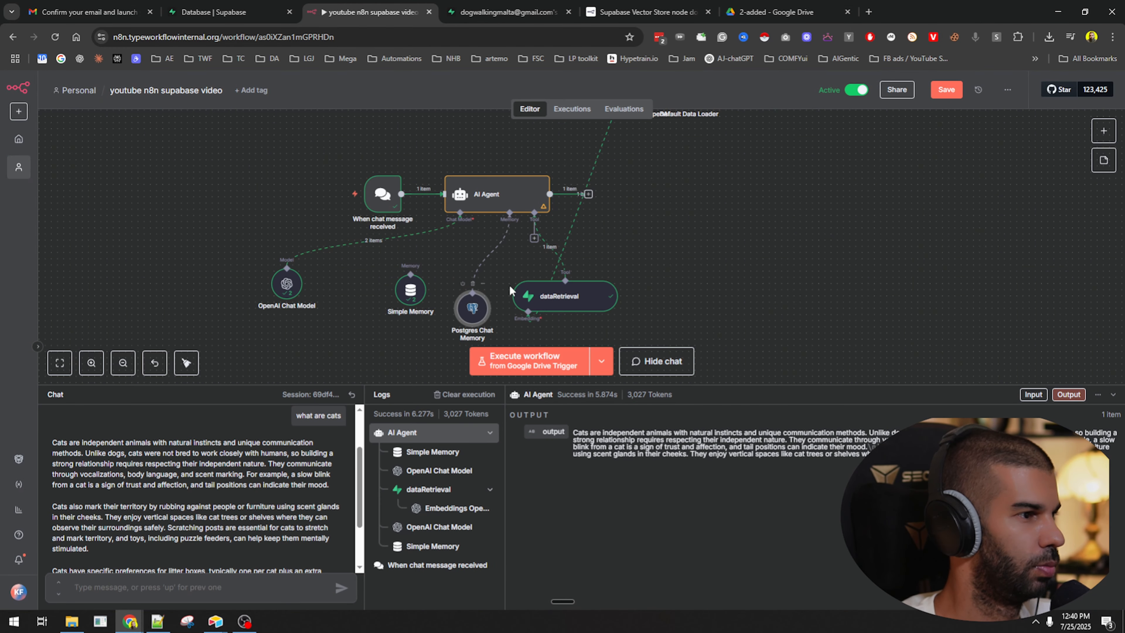
Reload the Supabase project and view the documents table's 9 dog and cat rows.
click(510, 12)
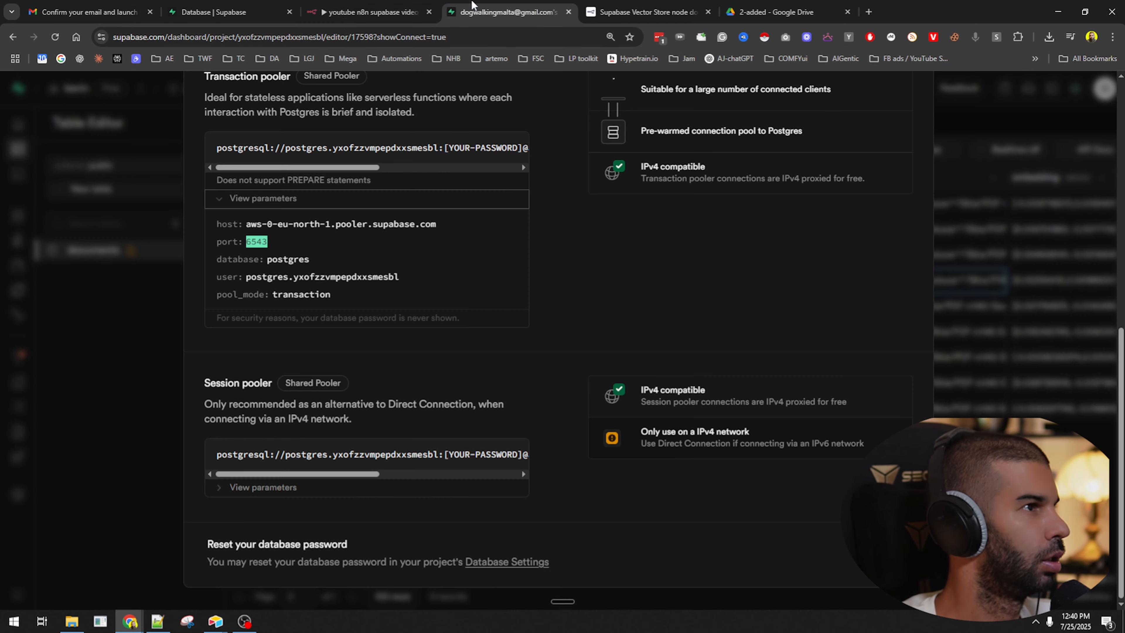
click(77, 249)
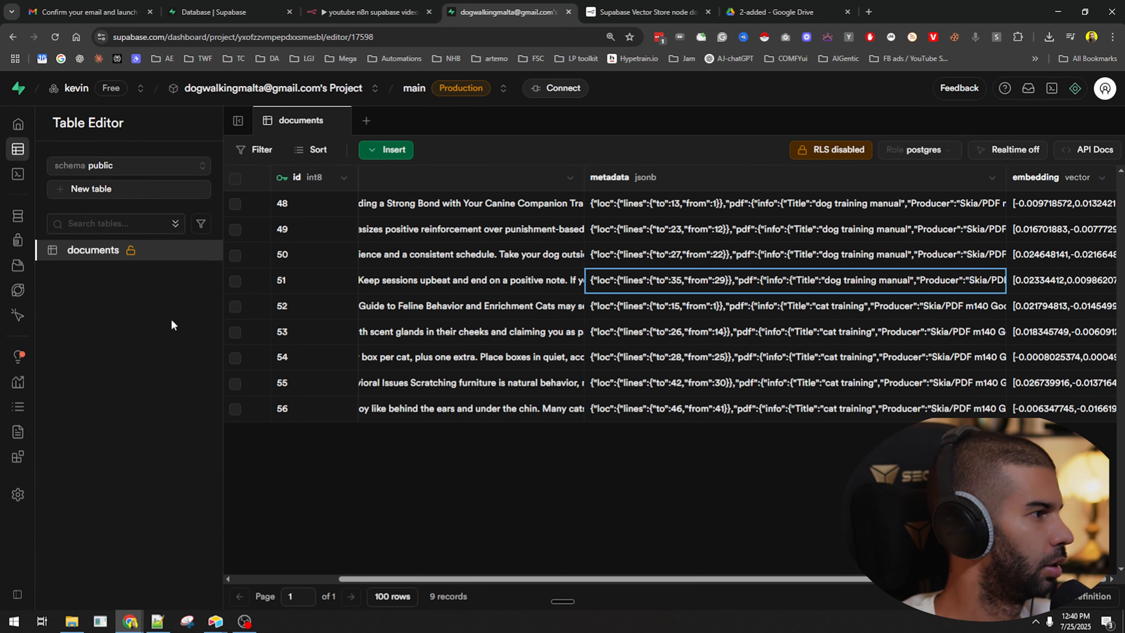
key(F5)
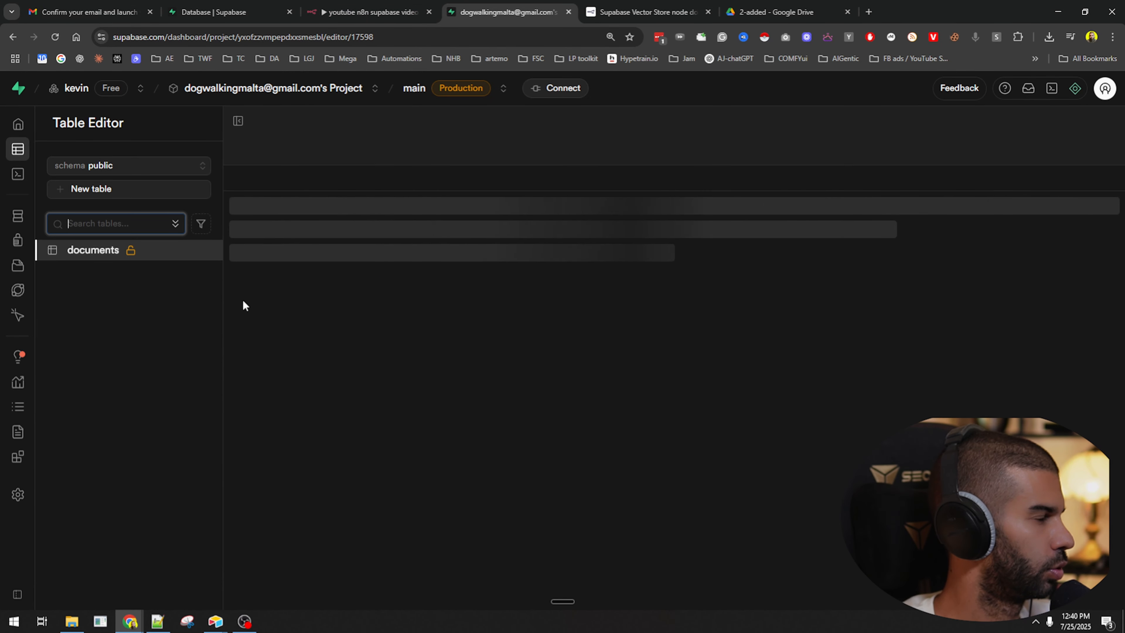
click(116, 251)
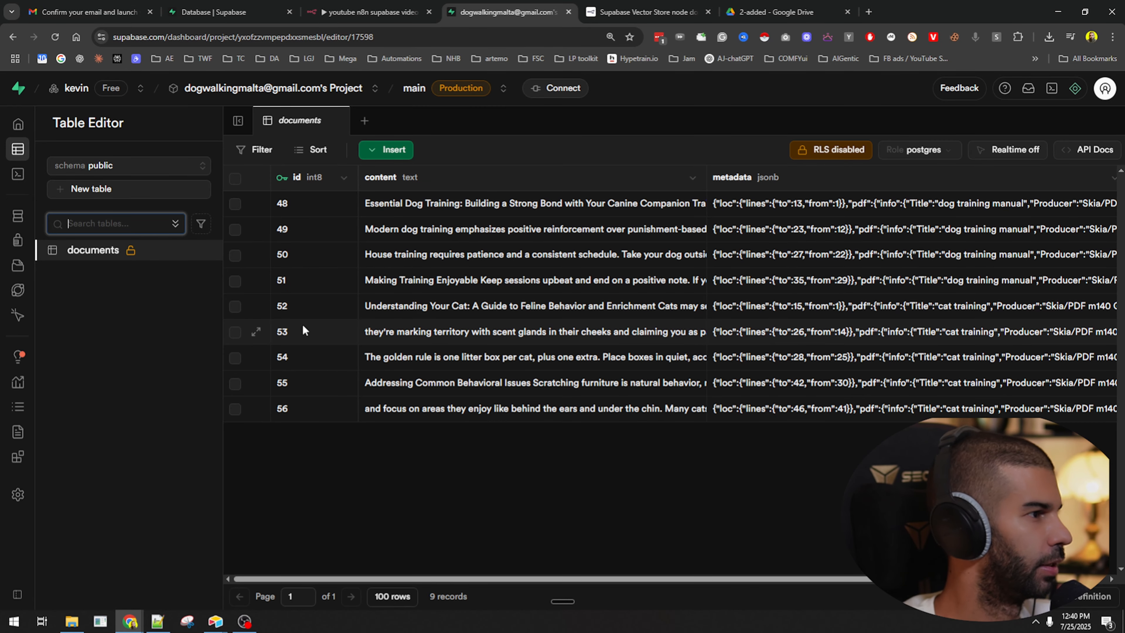
click(379, 6)
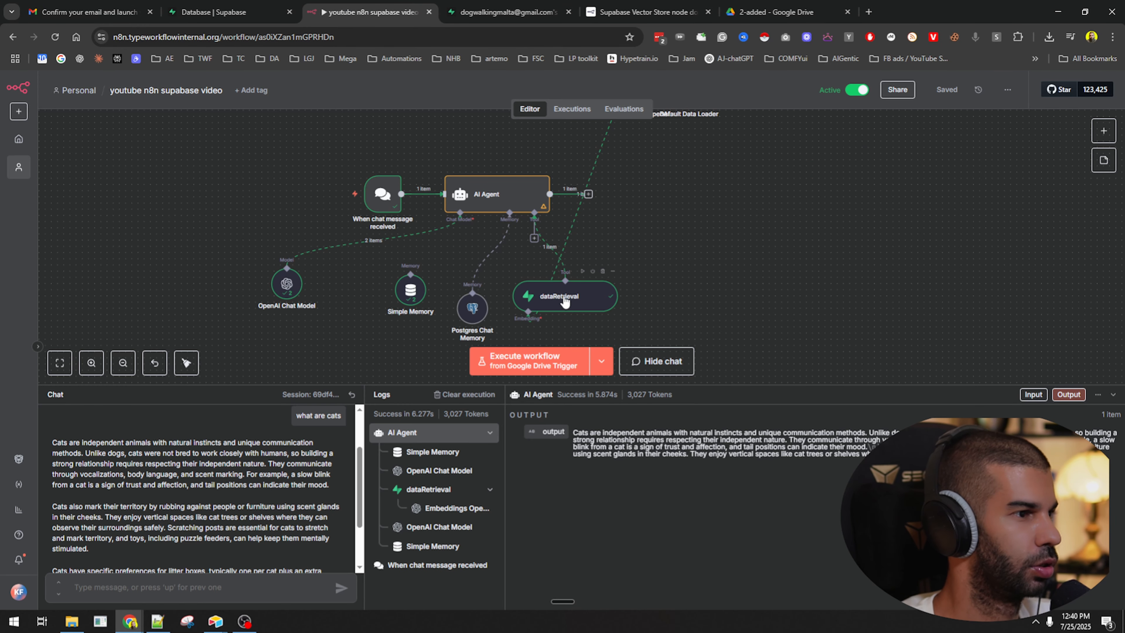
Reset the chat session, ask the agent 'what are cts', then refresh the Supabase table editor.
drag(565, 302, 700, 301)
click(352, 394)
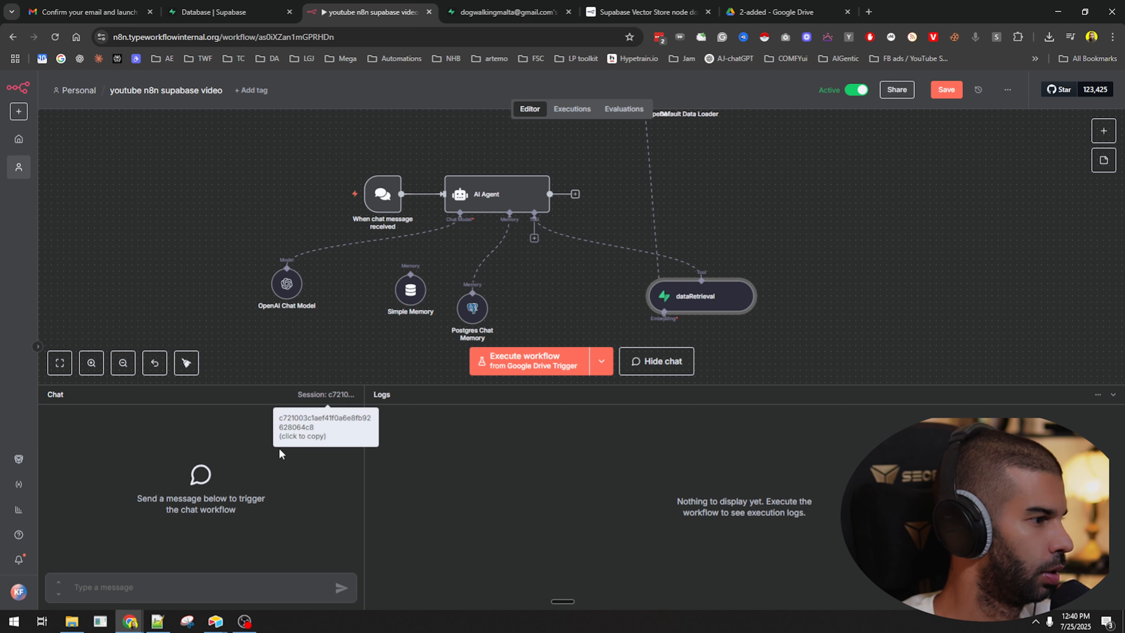
click(235, 588)
text(what are c)
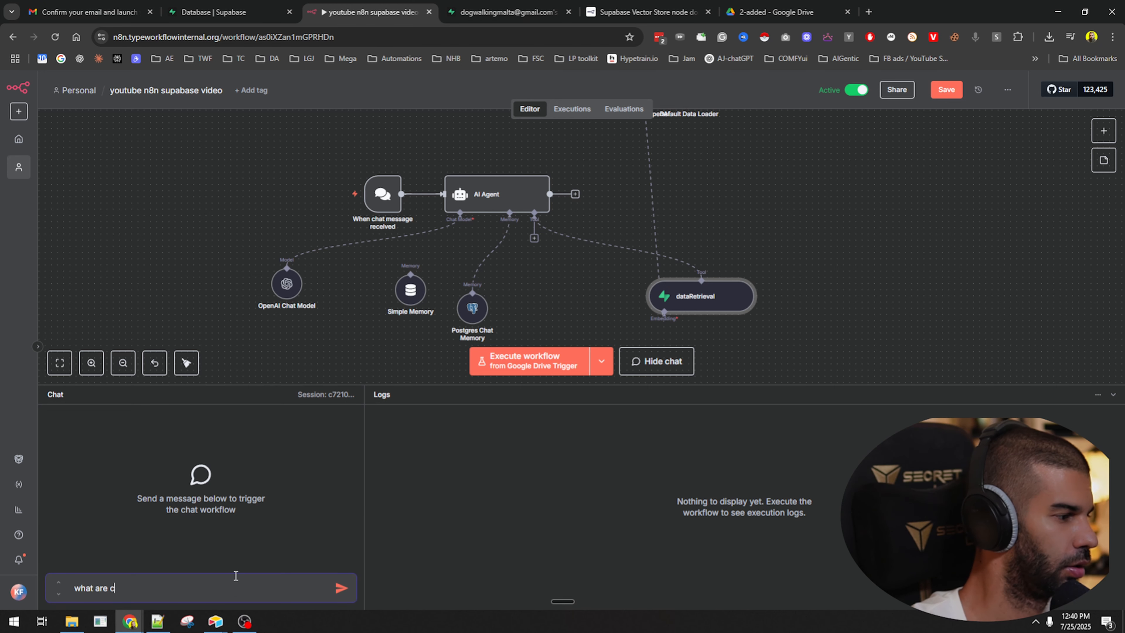
text(ts)
key(Return)
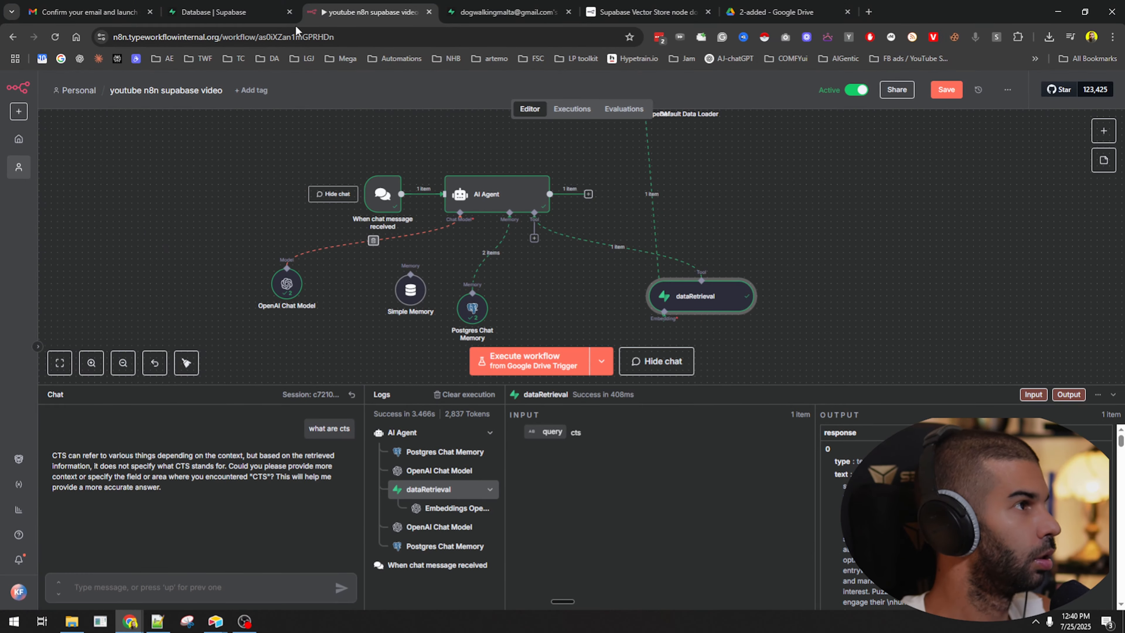
click(505, 12)
click(56, 36)
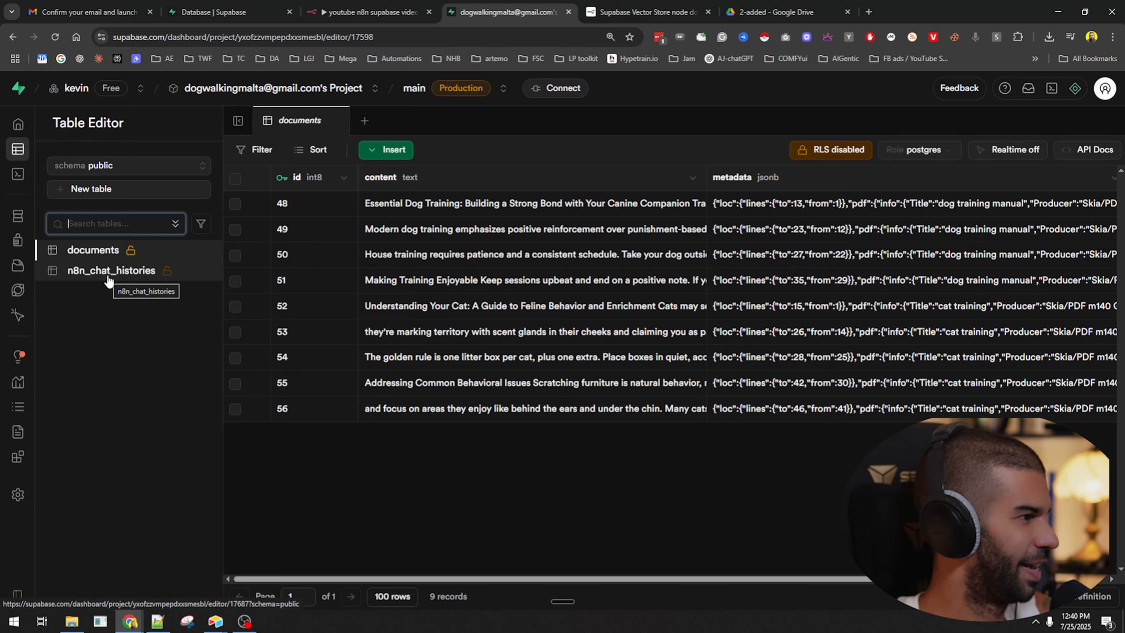
Open n8n_chat_histories and inspect the stored 'what are cts' human message JSON.
click(108, 279)
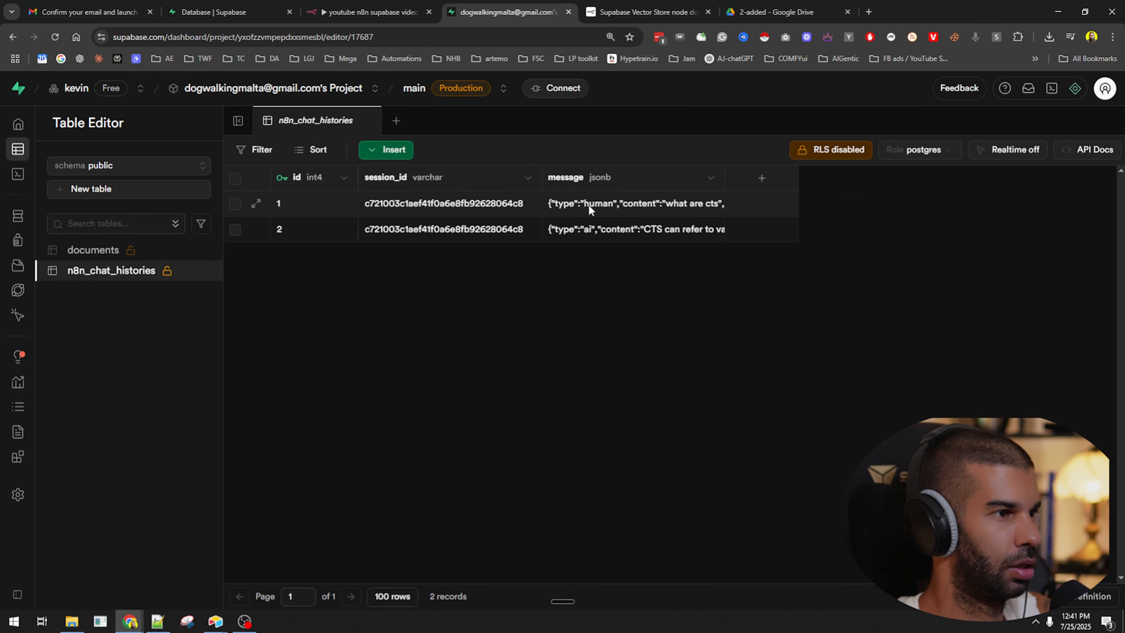
click(588, 204)
double_click(576, 233)
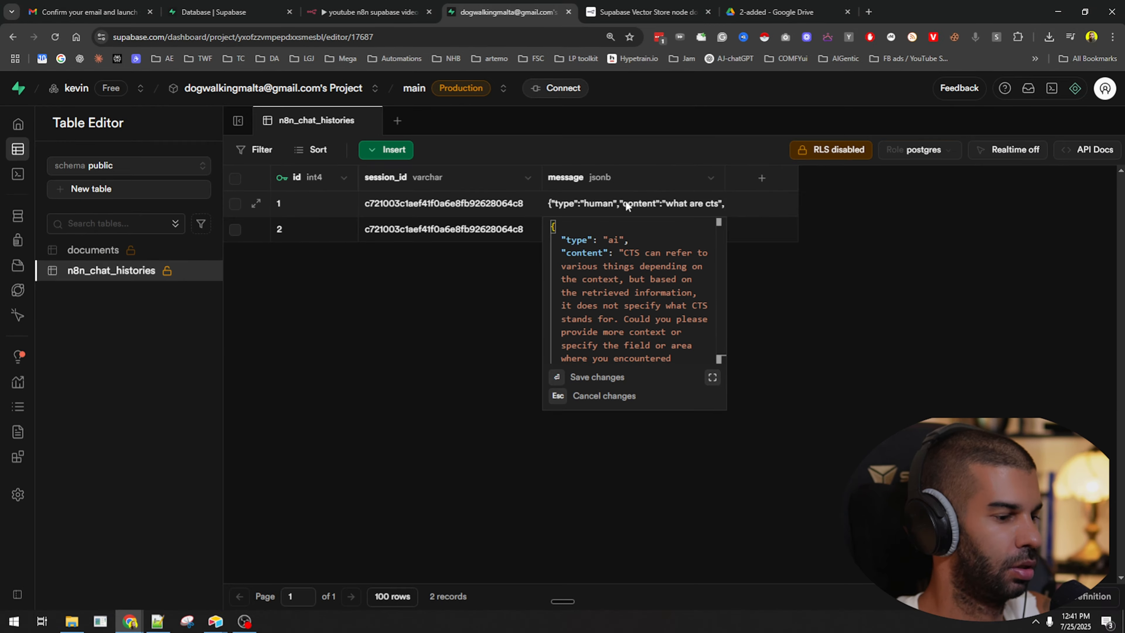
double_click(660, 277)
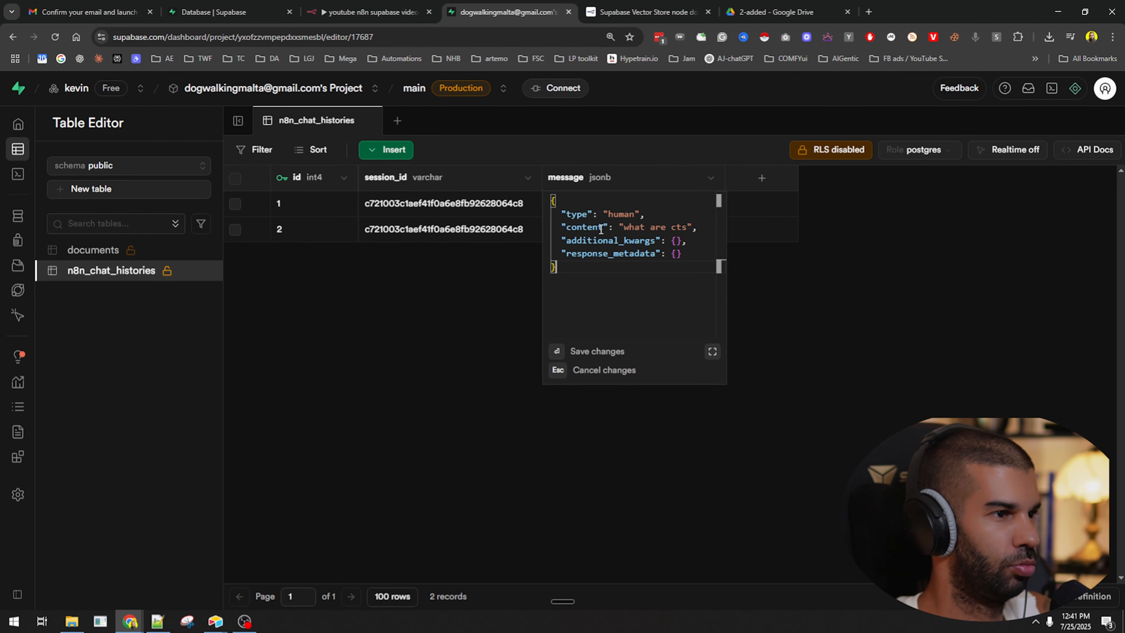
drag(616, 227, 698, 227)
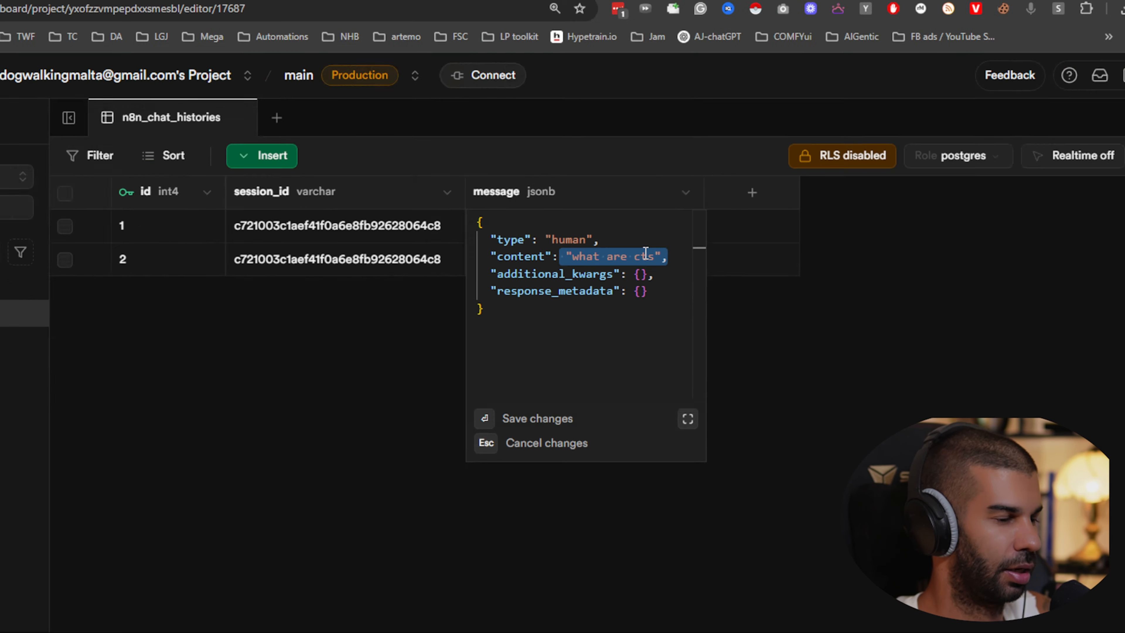
Read the AI reply's JSON in row 2, close the viewer, and return to n8n.
click(787, 308)
double_click(571, 257)
drag(572, 289, 590, 376)
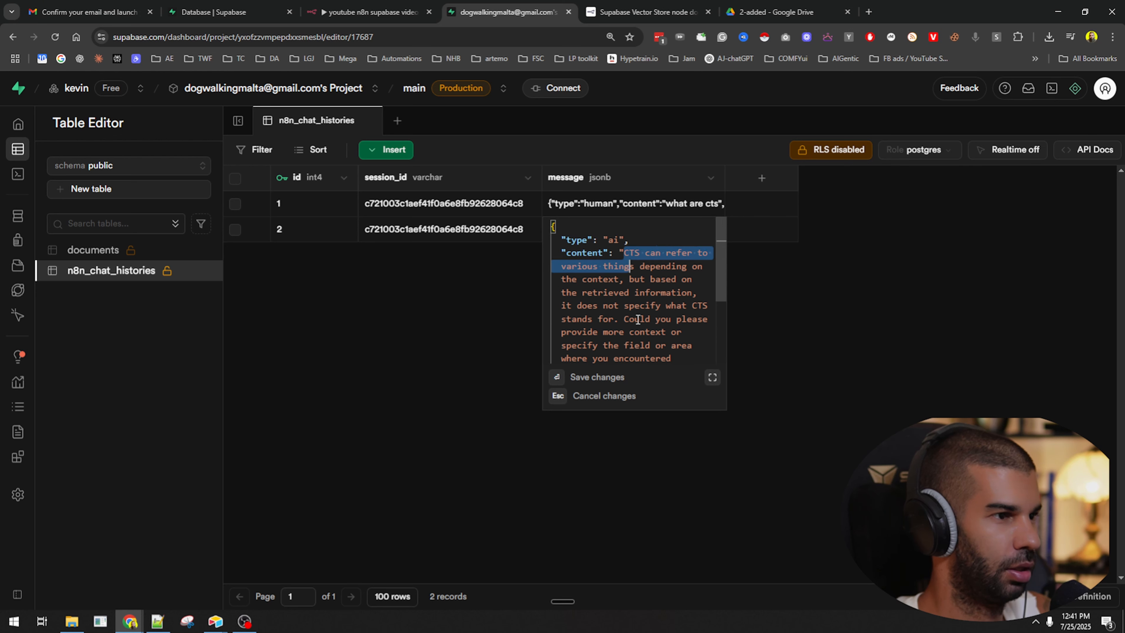
drag(638, 320, 636, 366)
scroll(621, 277, up, 2)
click(615, 304)
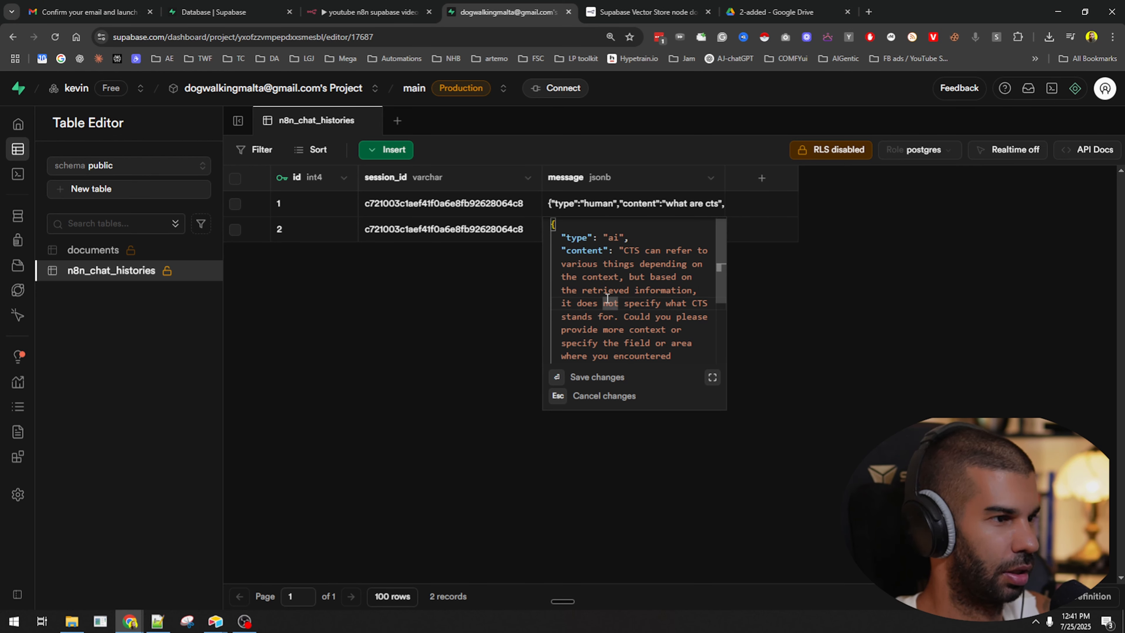
scroll(609, 297, down, 1)
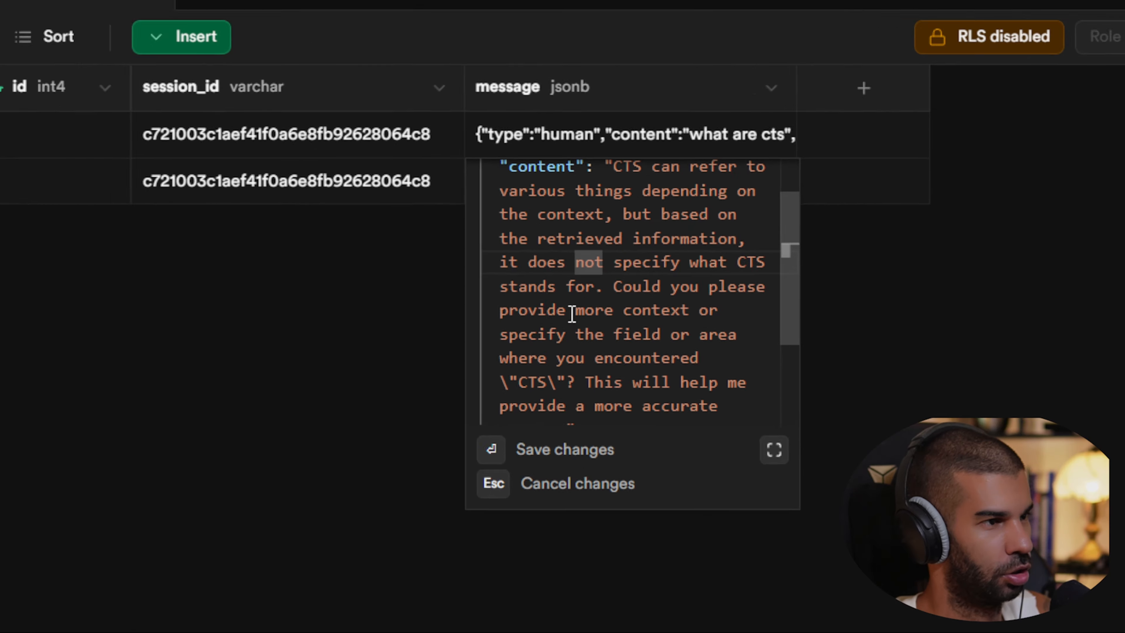
click(469, 314)
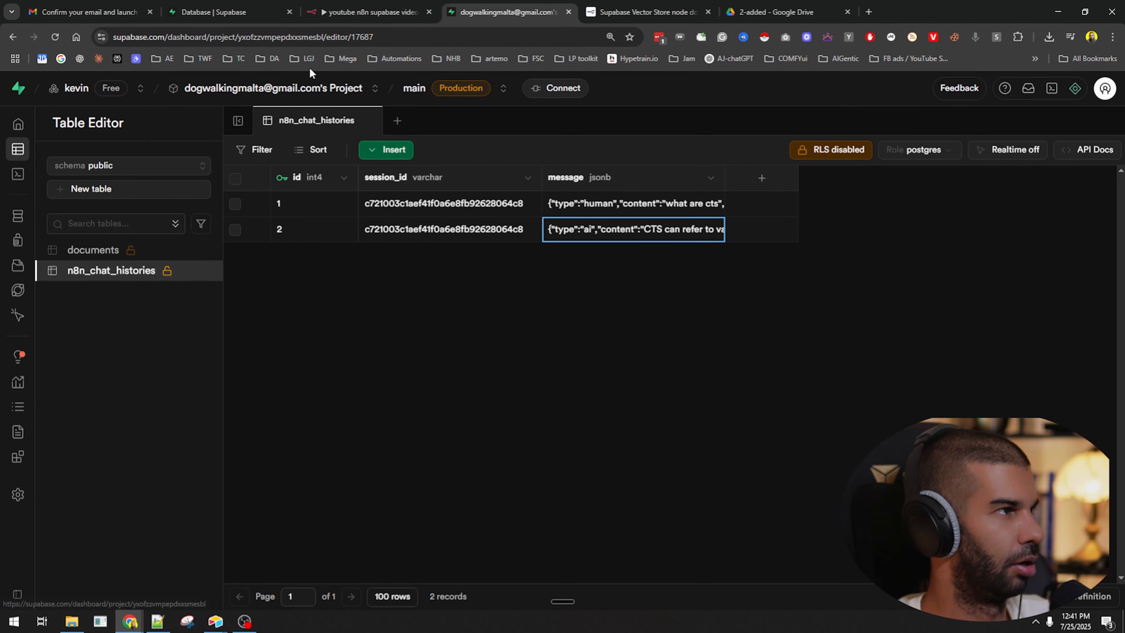
click(370, 12)
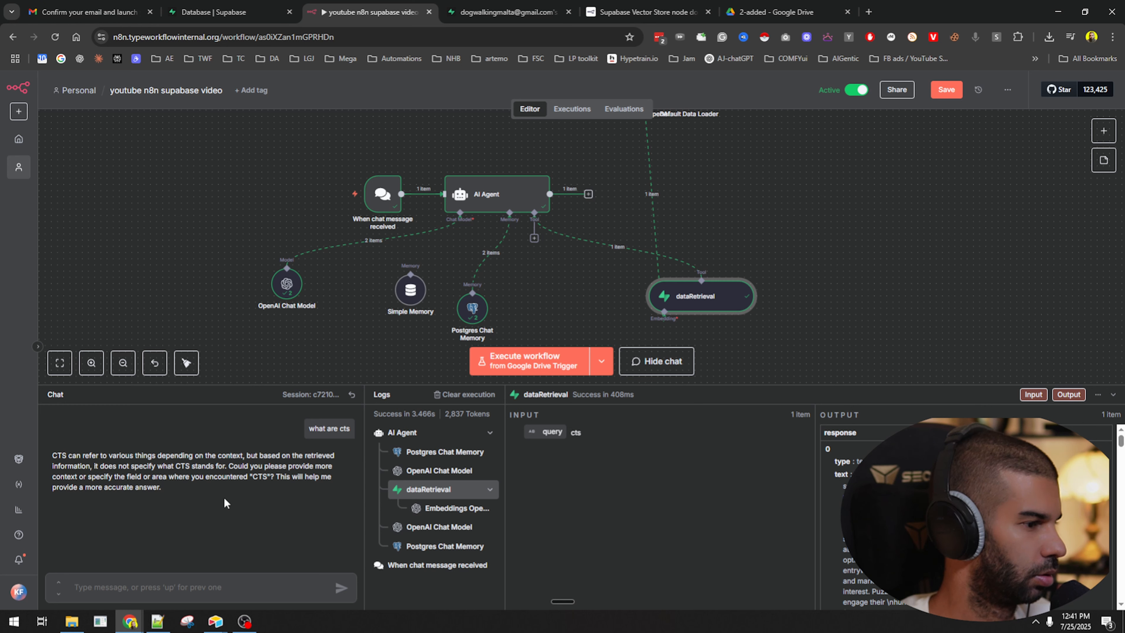
Send the follow-up 'i meant cats' to the agent and read its answer about cat behaviour.
drag(77, 458, 214, 489)
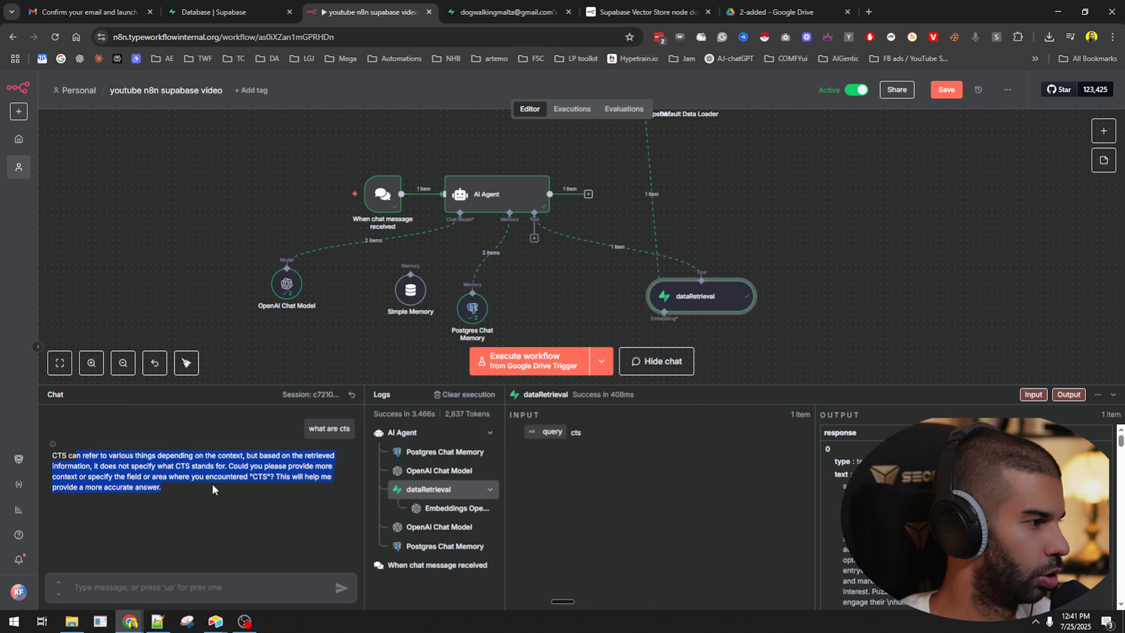
click(240, 592)
text(i meant cats)
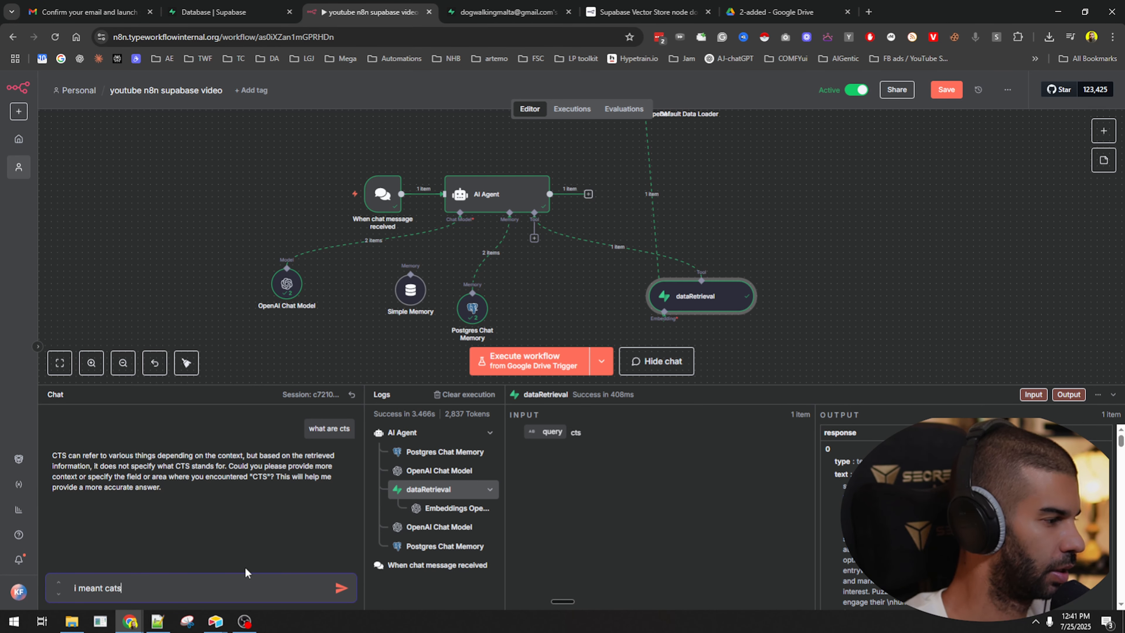
key(Return)
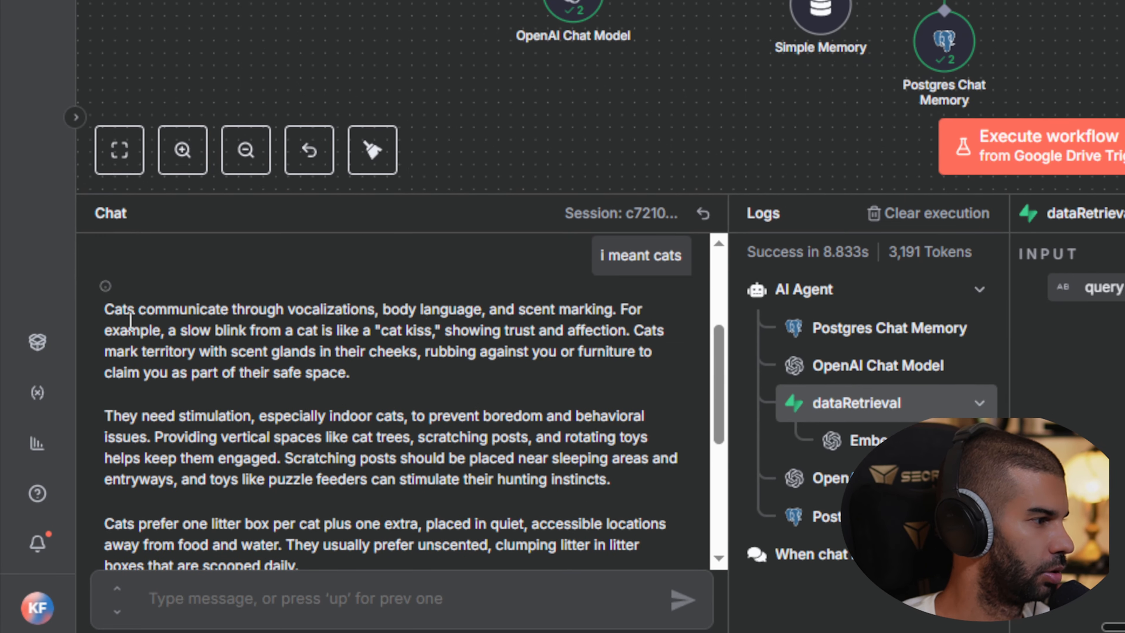
drag(129, 328, 518, 390)
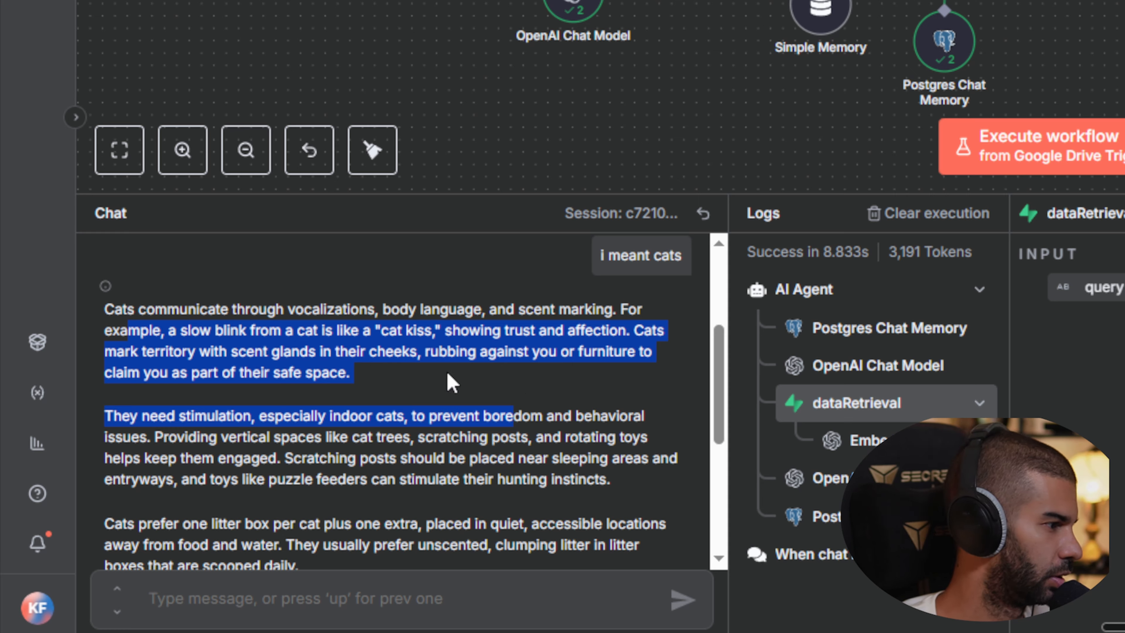
click(411, 370)
Reload n8n_chat_histories and inspect rows 3 and 4: the 'i meant cats' question and AI reply.
click(226, 12)
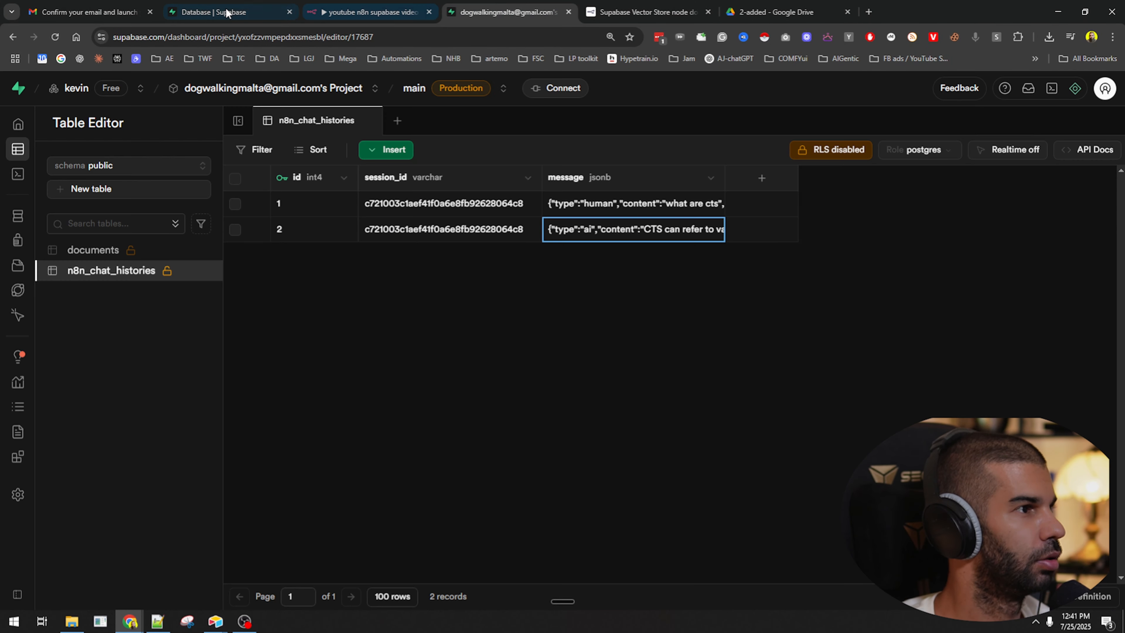
click(55, 37)
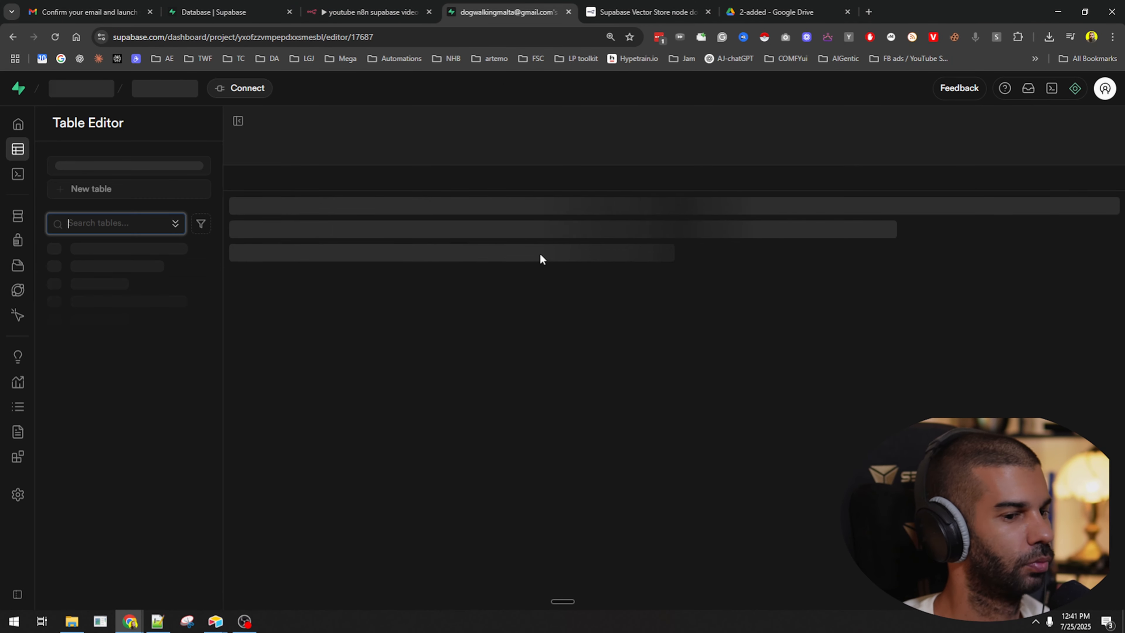
click(605, 256)
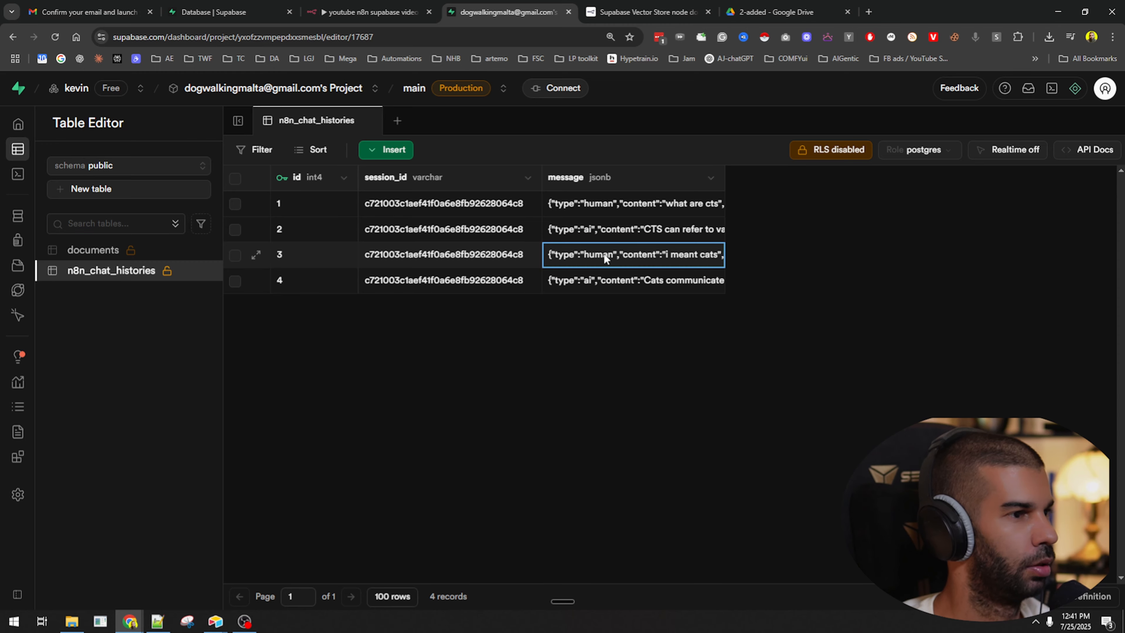
double_click(604, 254)
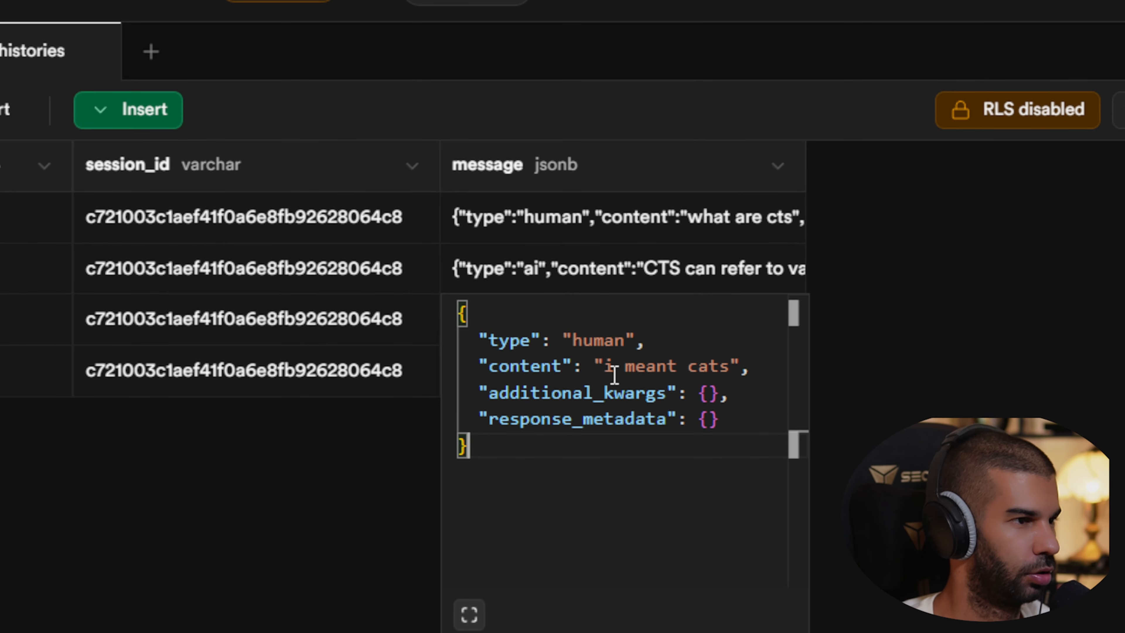
double_click(632, 364)
key(Escape)
click(643, 384)
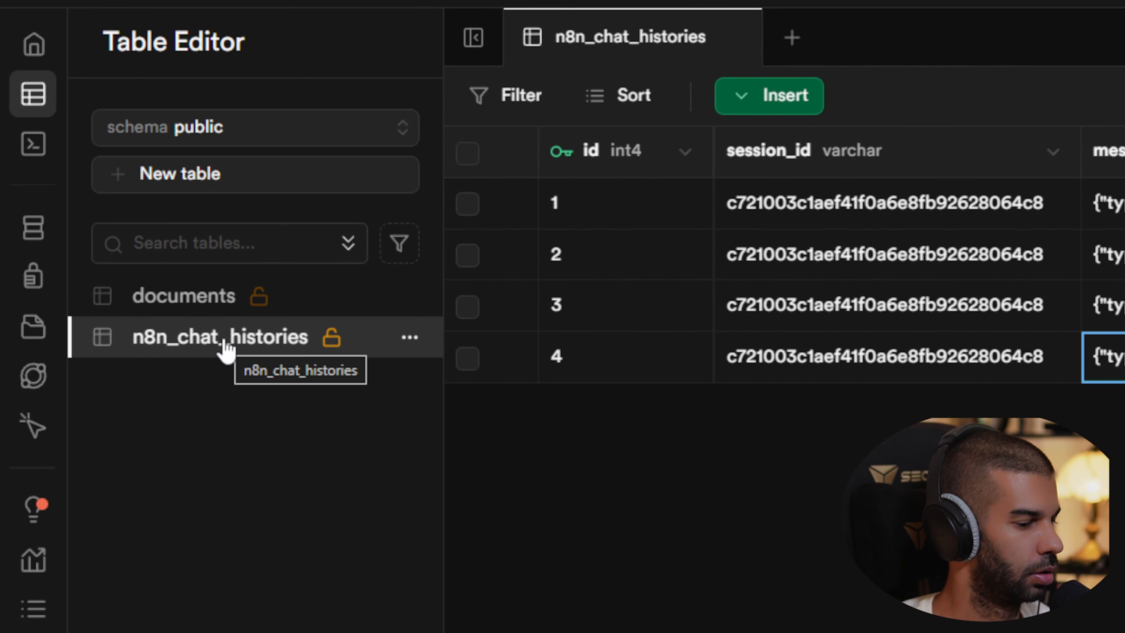
key(Return)
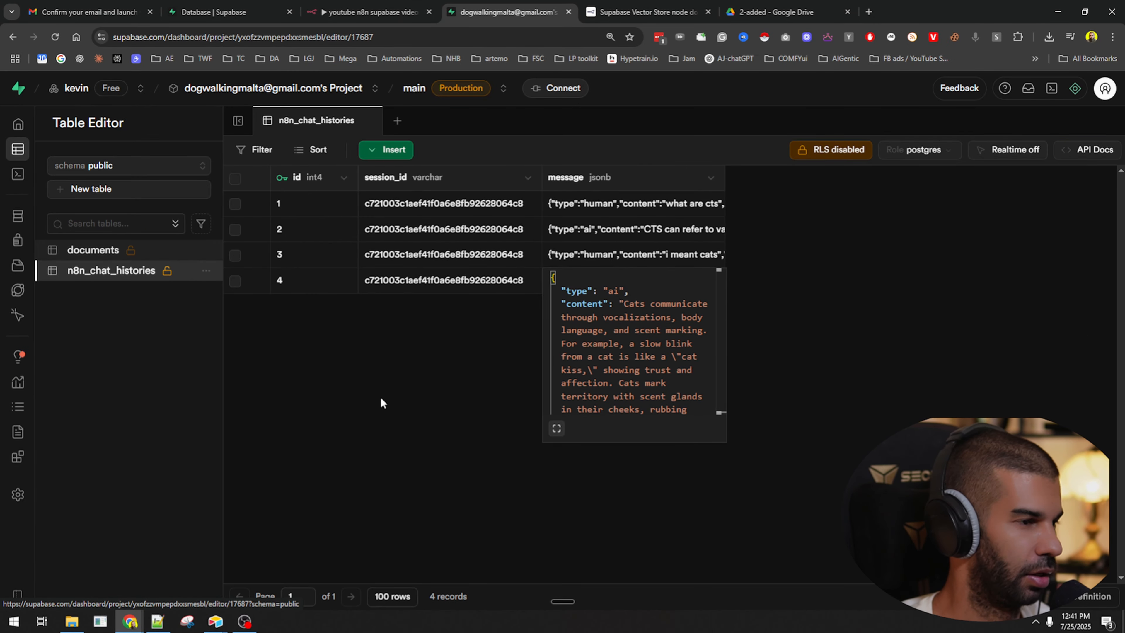
key(Escape)
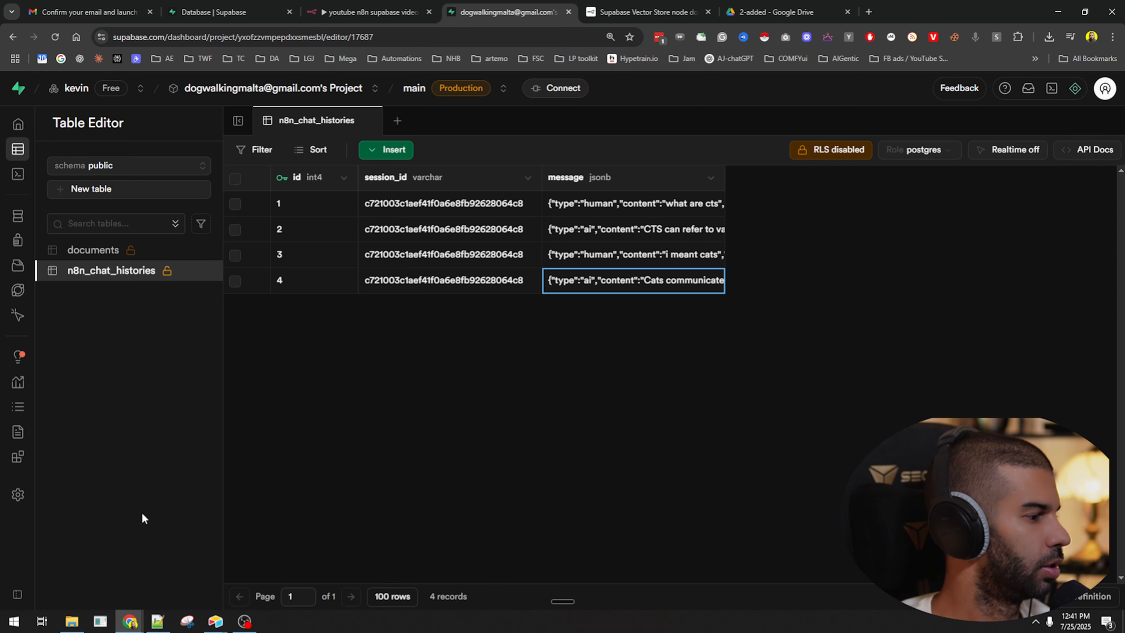
click(158, 621)
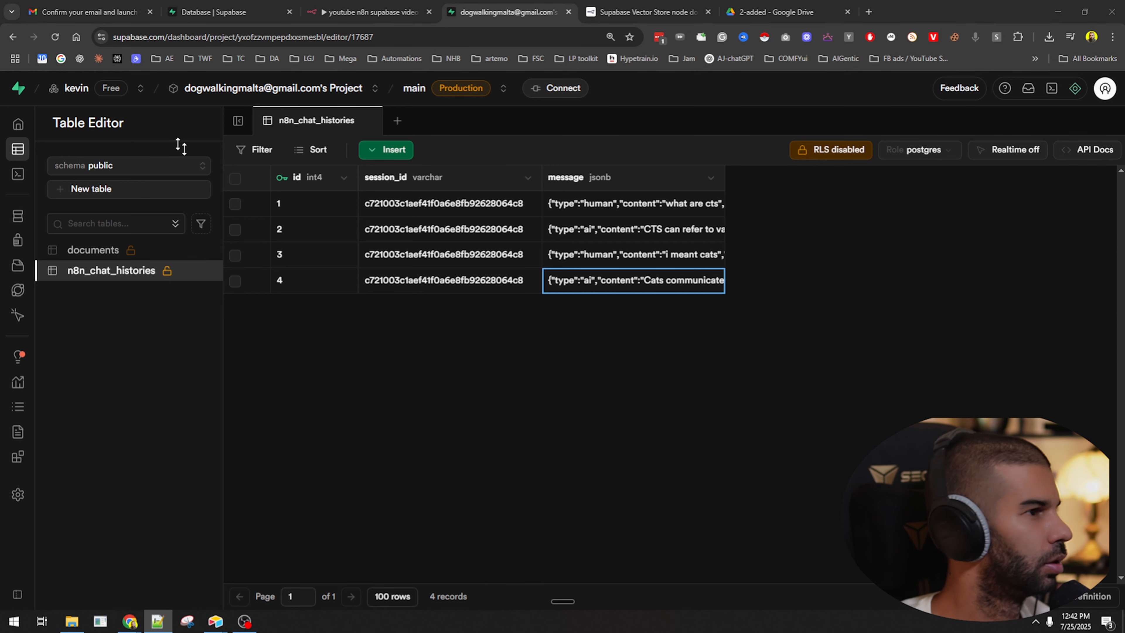
Delete the 'Part 4: Add Memory & Polish' heading and paragraph from the Notepad++ notes.
drag(0, 222, 781, 62)
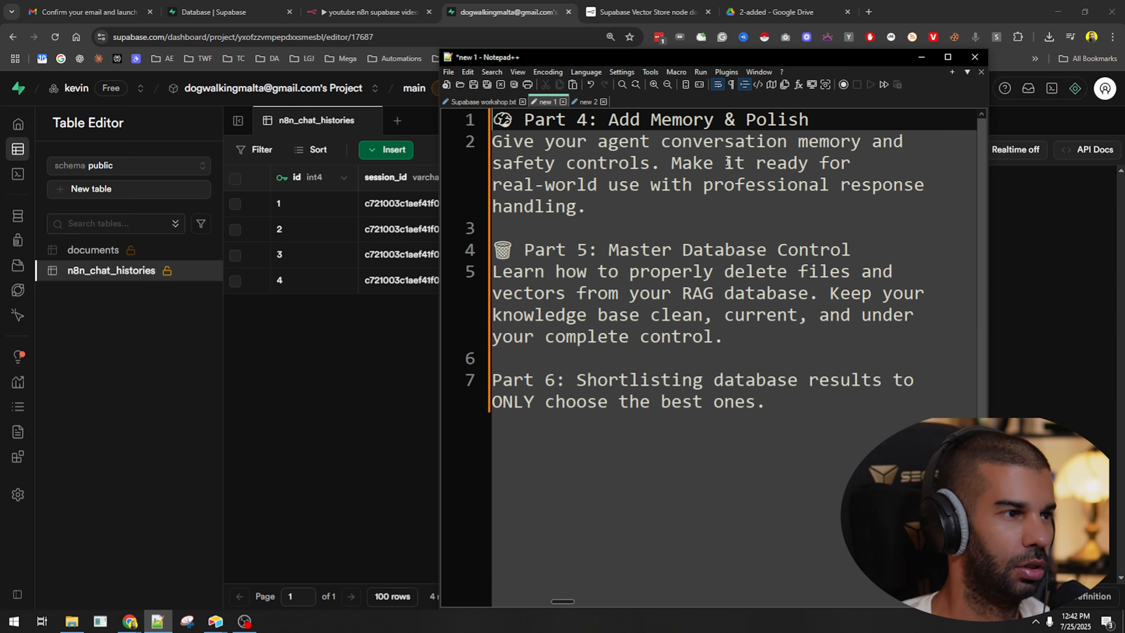
drag(642, 208, 492, 118)
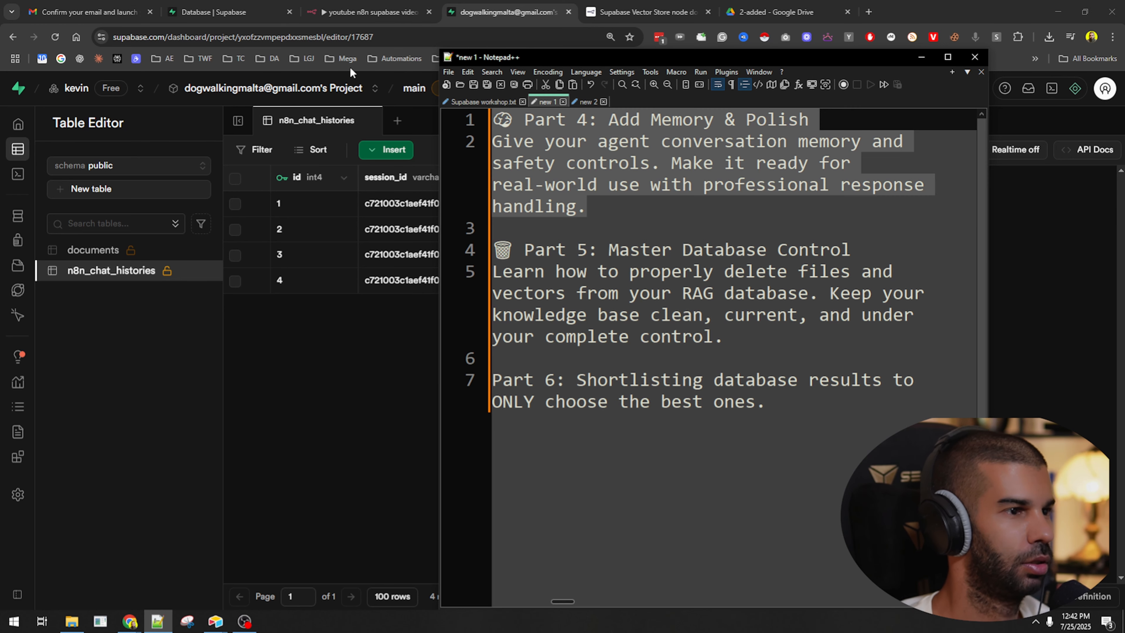
key(Delete)
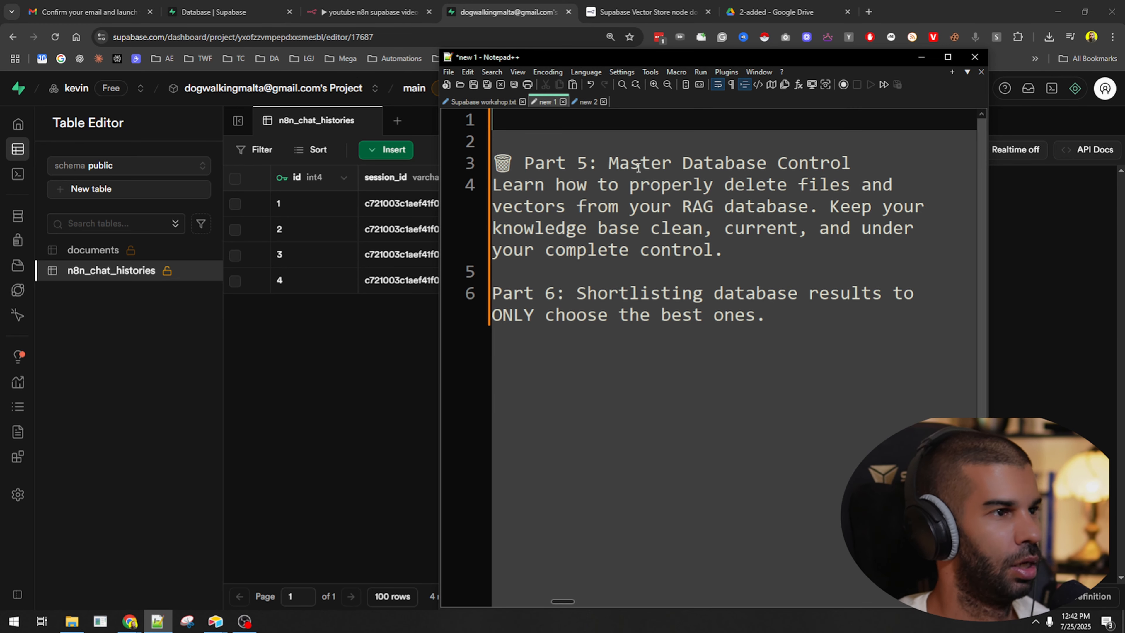
drag(493, 165, 762, 244)
click(789, 212)
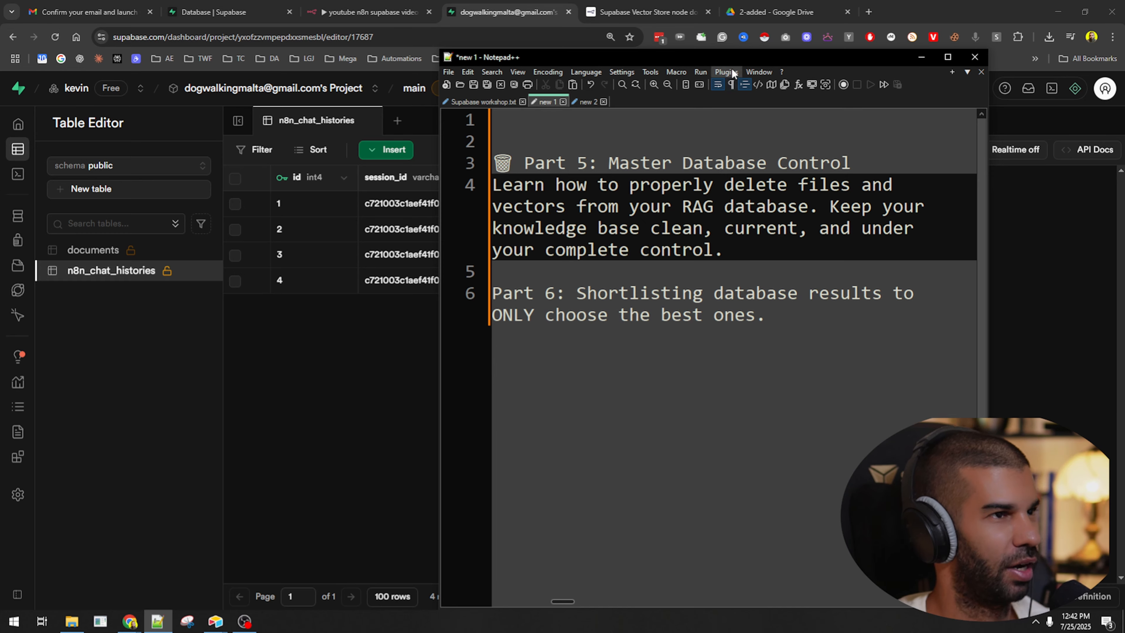
drag(726, 60, 0, 272)
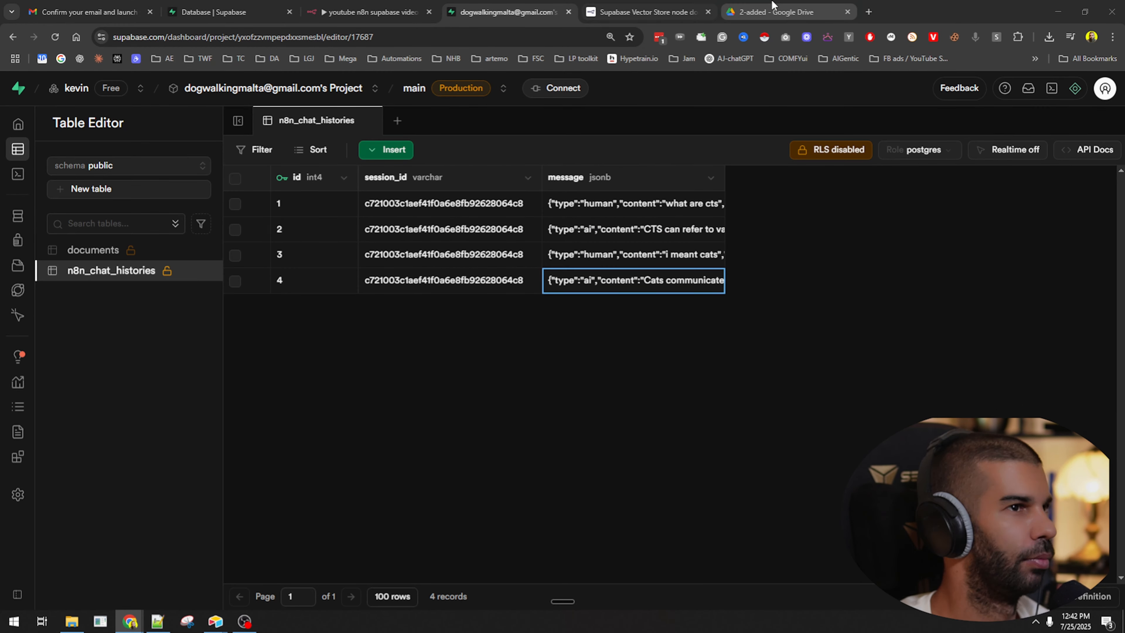
In Google Drive, view the PDFs in 2-added, then open the empty 3-delete folder.
click(779, 12)
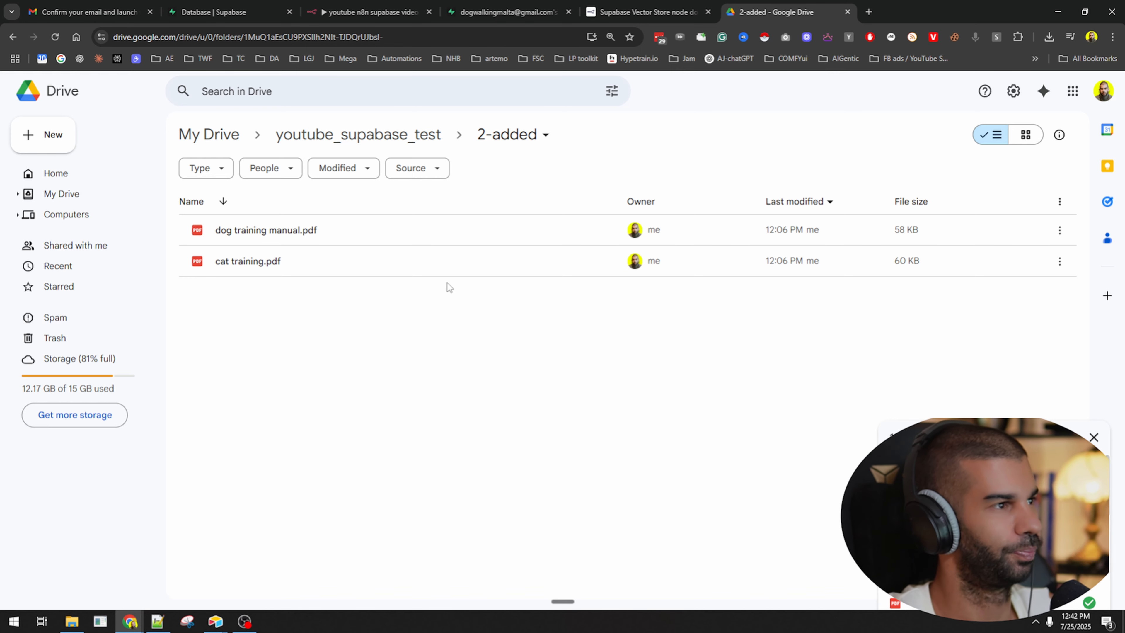
click(295, 242)
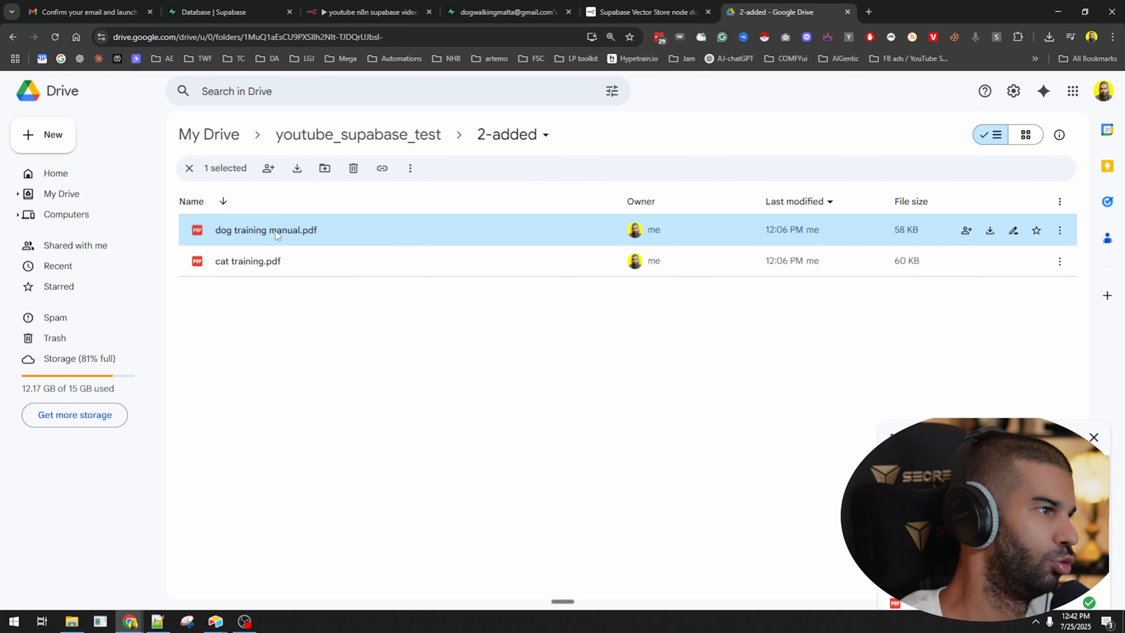
click(353, 140)
double_click(306, 242)
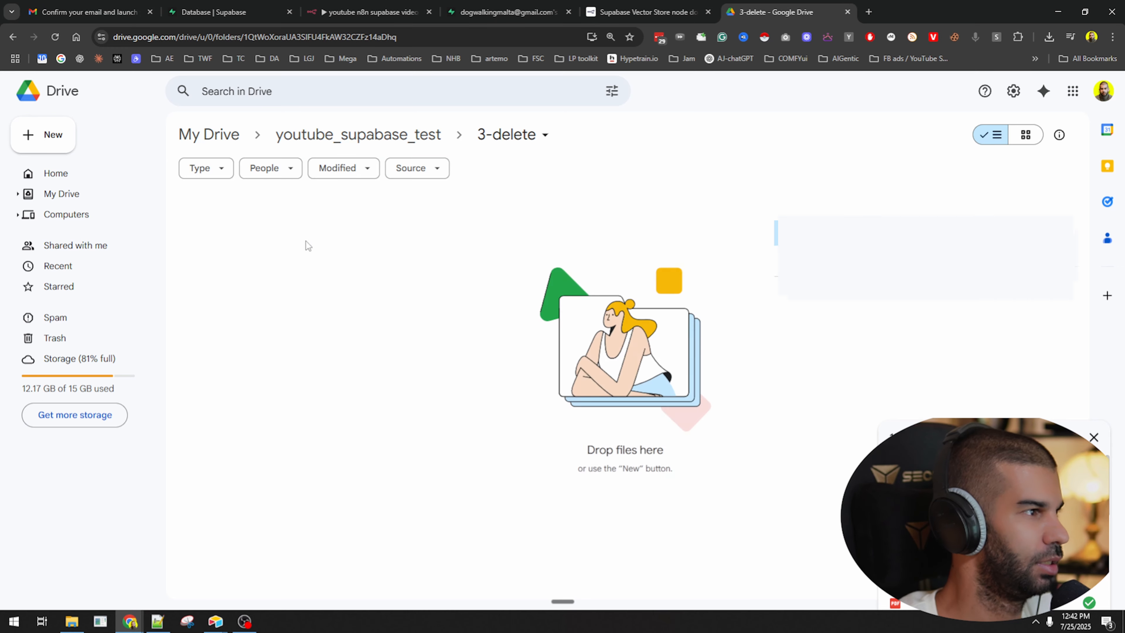
Check Supabase's documents table, then go back to the n8n workflow.
click(465, 13)
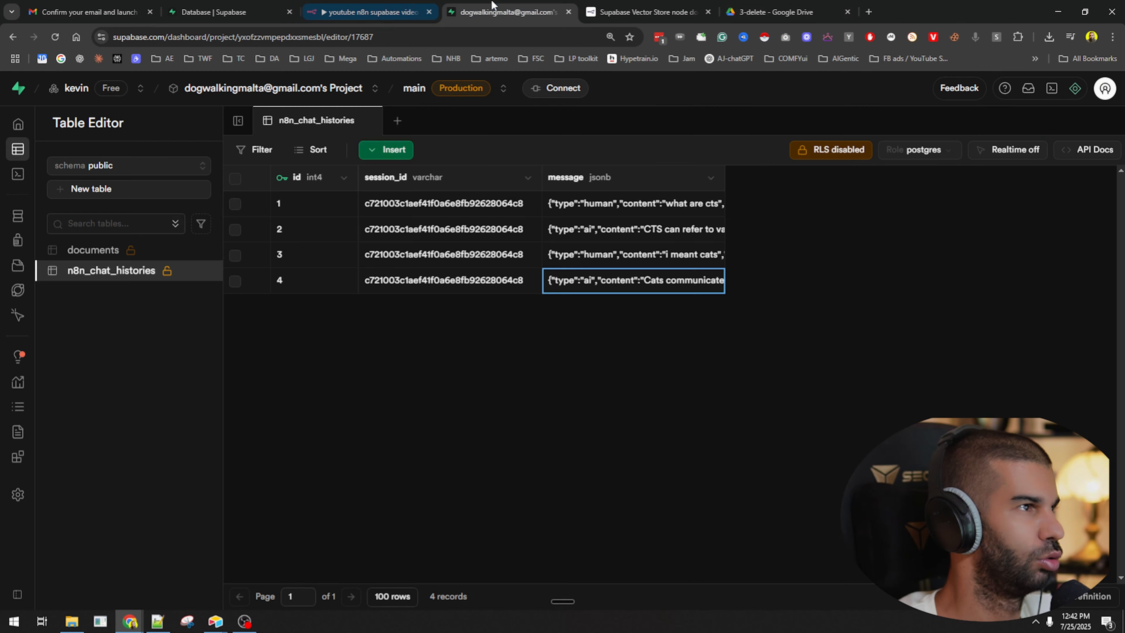
click(94, 251)
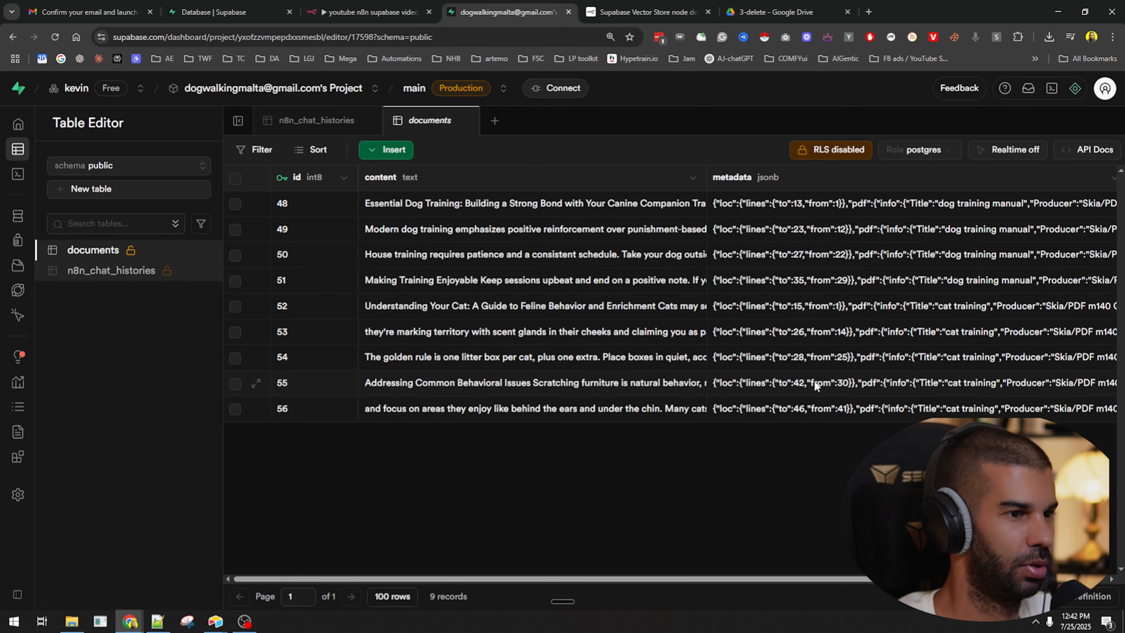
click(758, 4)
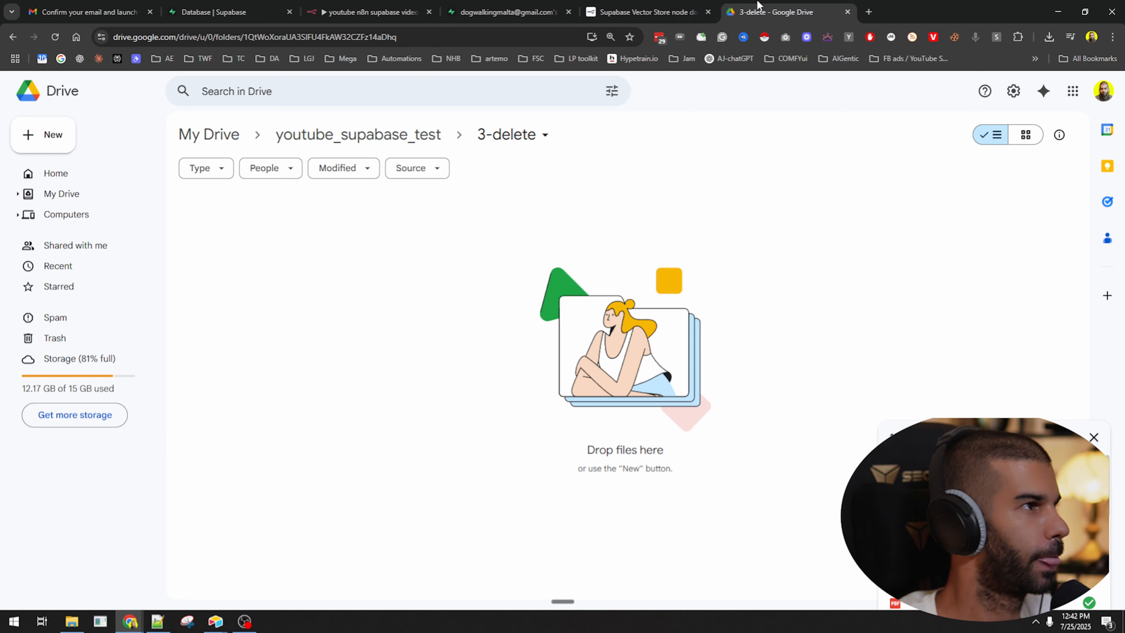
click(374, 12)
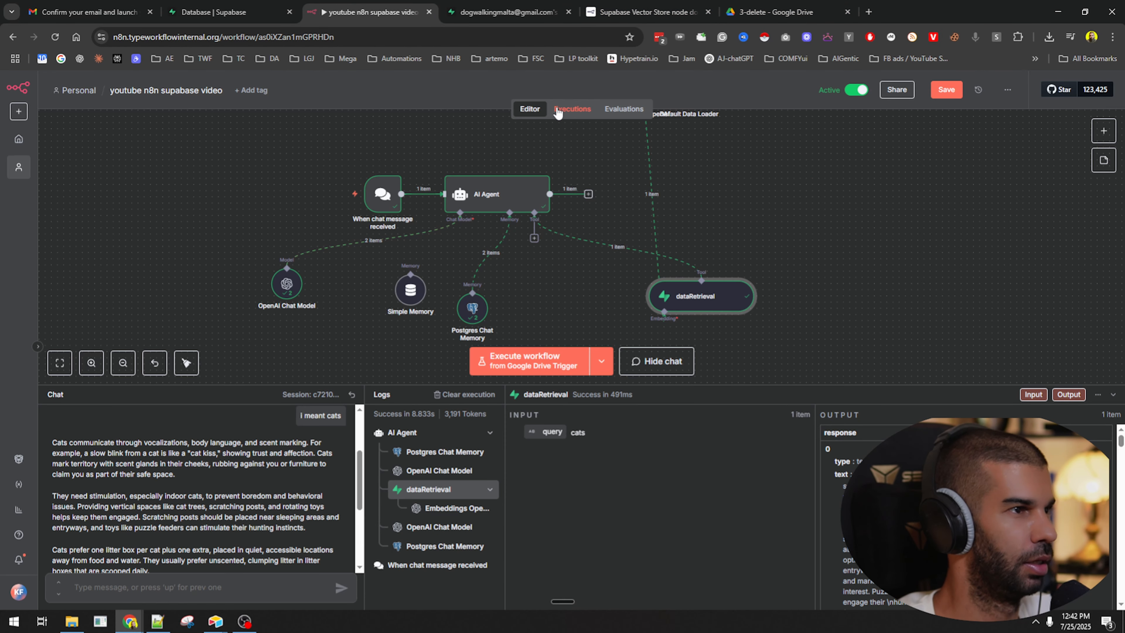
Delete the two unused lower nodes and shrink the chat and logs panel.
scroll(606, 167, down, 5)
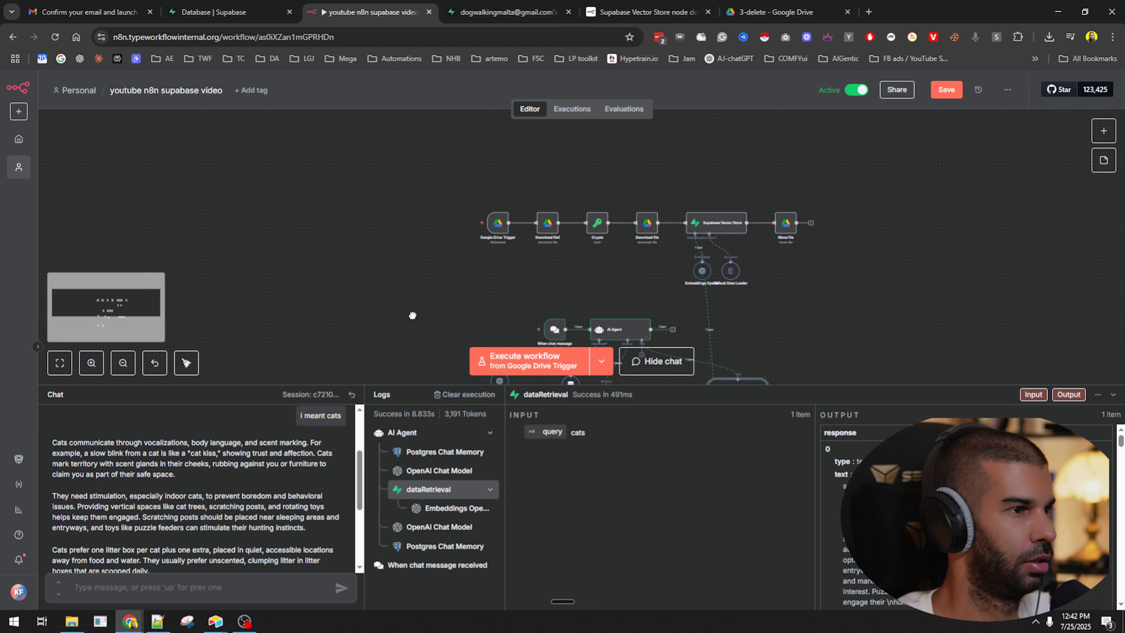
drag(338, 265, 514, 325)
key(Delete)
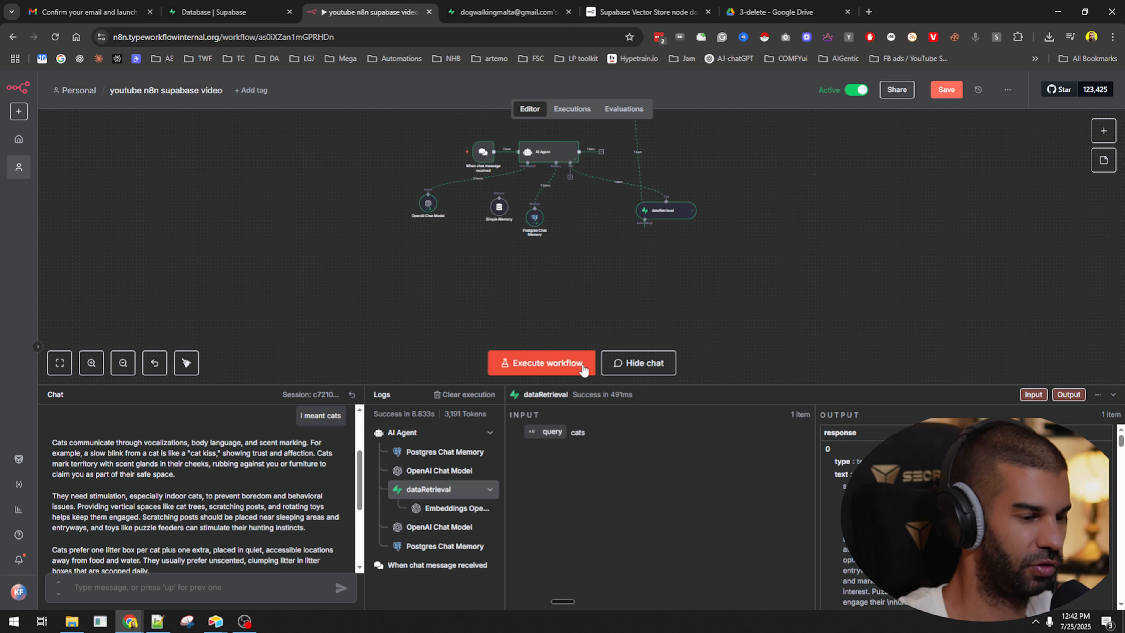
drag(428, 389, 428, 509)
Move the chat agent group of nodes below the file-ingestion row.
scroll(753, 359, up, 3)
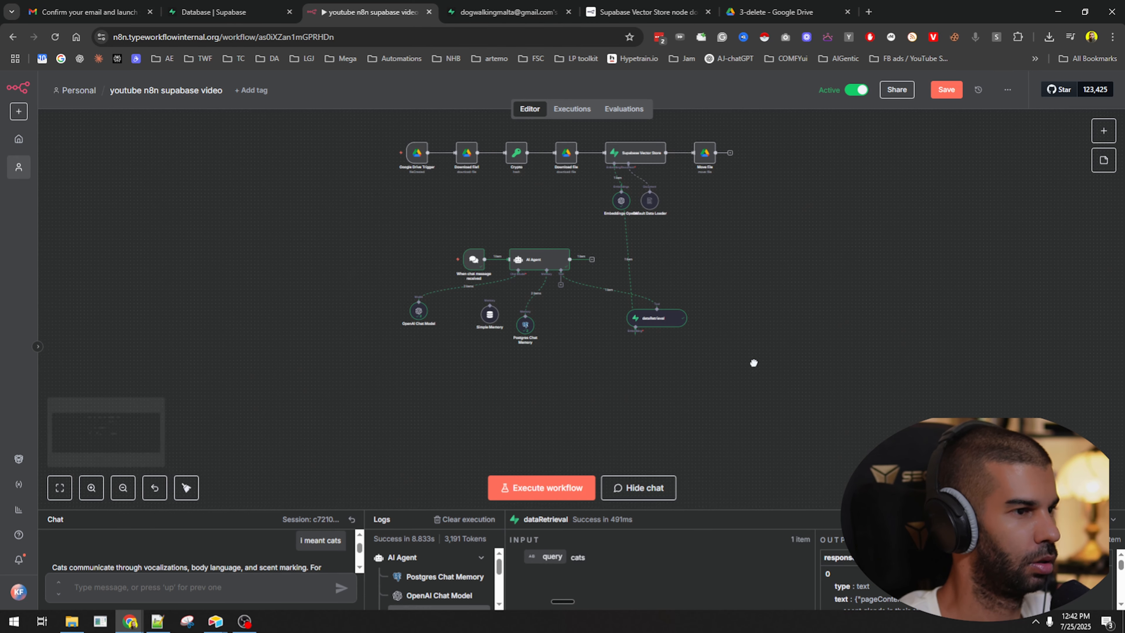
scroll(565, 299, up, 4)
scroll(551, 284, down, 2)
scroll(283, 255, up, 5)
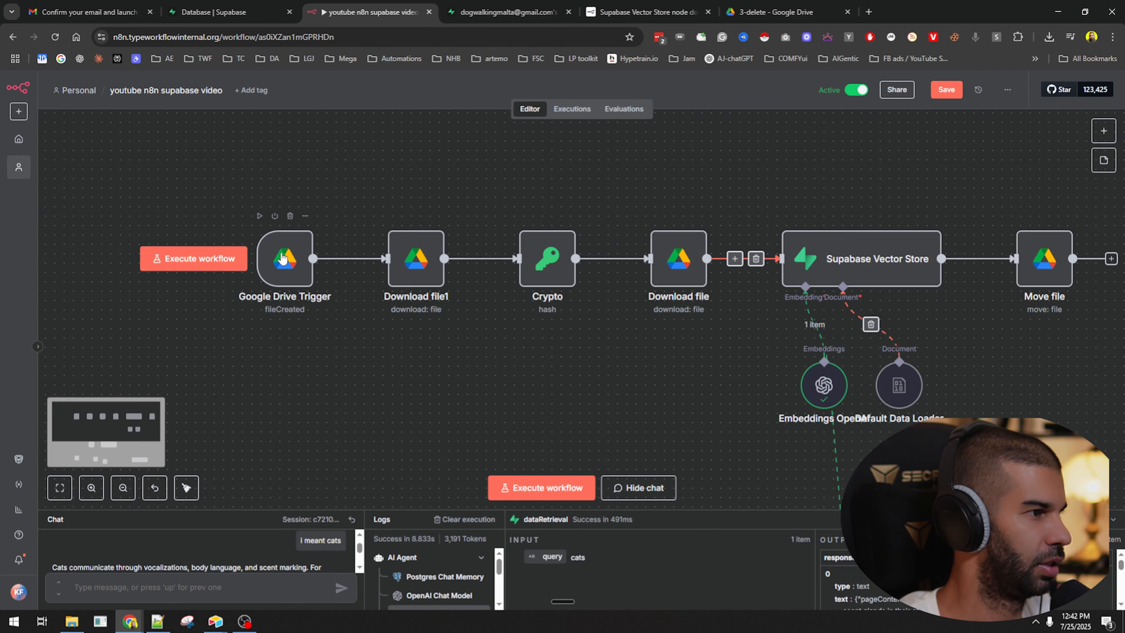
scroll(351, 257, down, 5)
drag(313, 337, 722, 496)
drag(438, 382, 381, 435)
drag(496, 347, 360, 308)
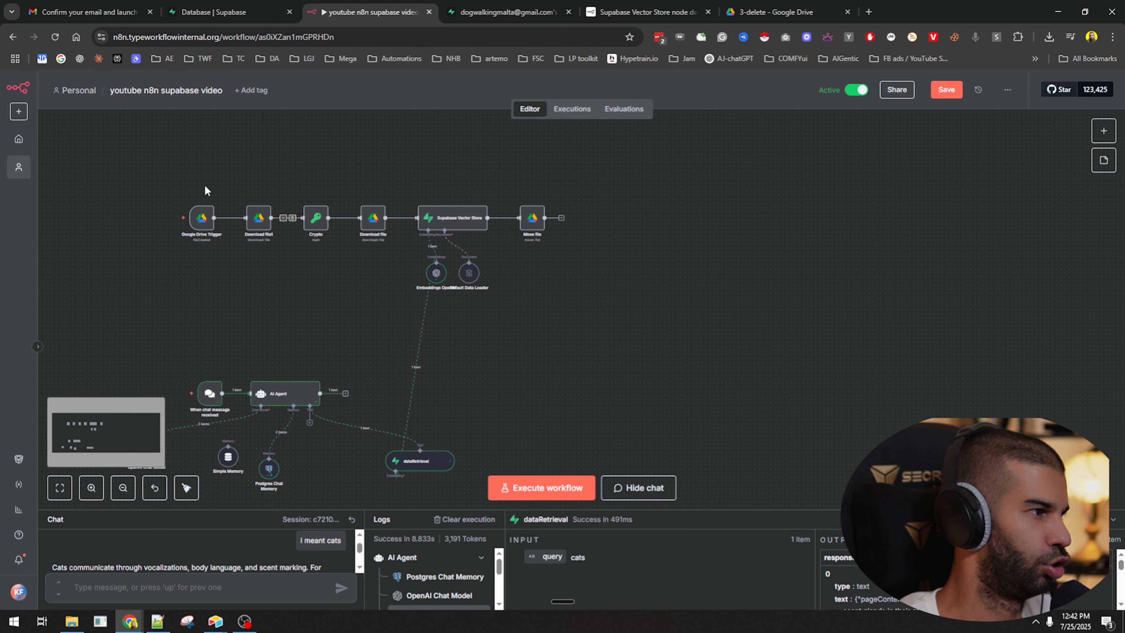
Select the upper-row nodes around the Google Drive Trigger and save the workflow.
drag(149, 155, 687, 305)
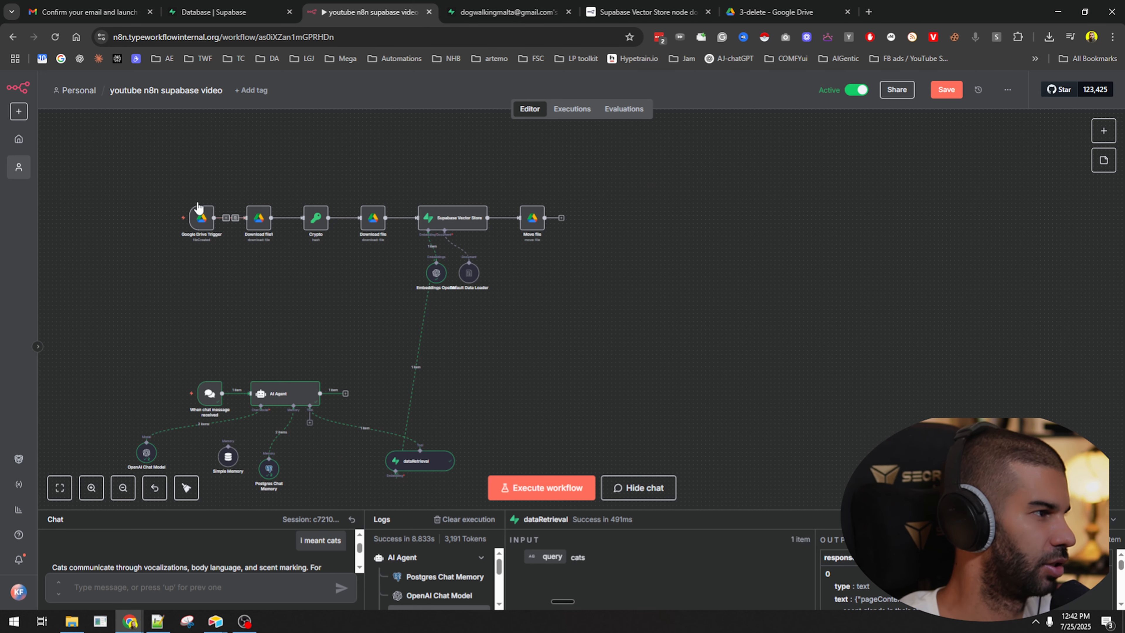
drag(144, 180, 233, 280)
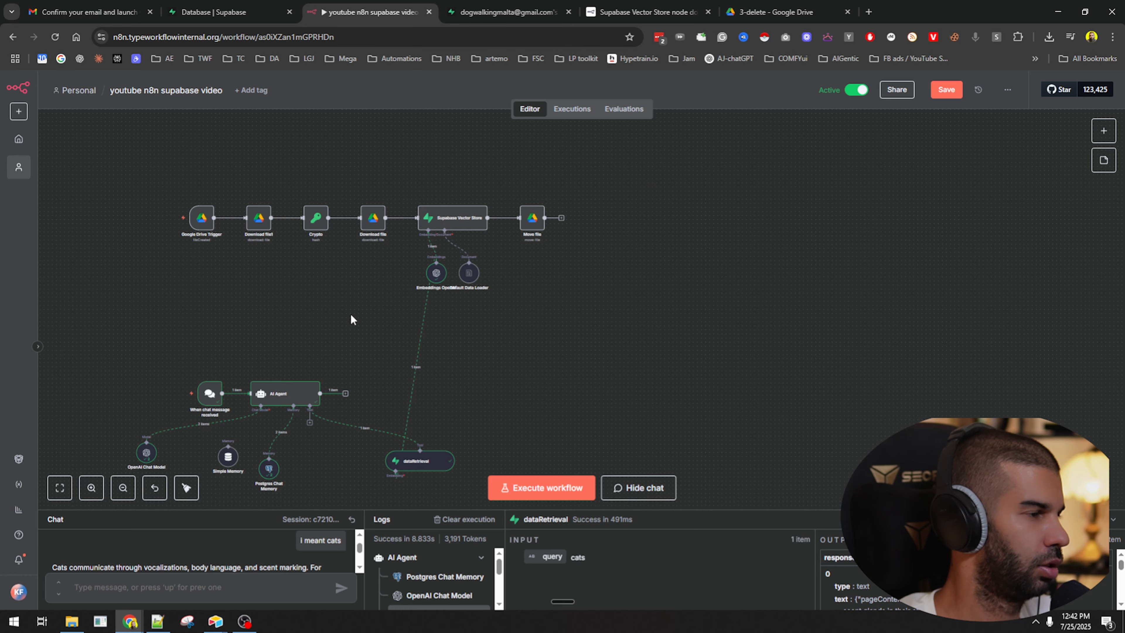
drag(351, 319, 352, 289)
key(ctrl+s)
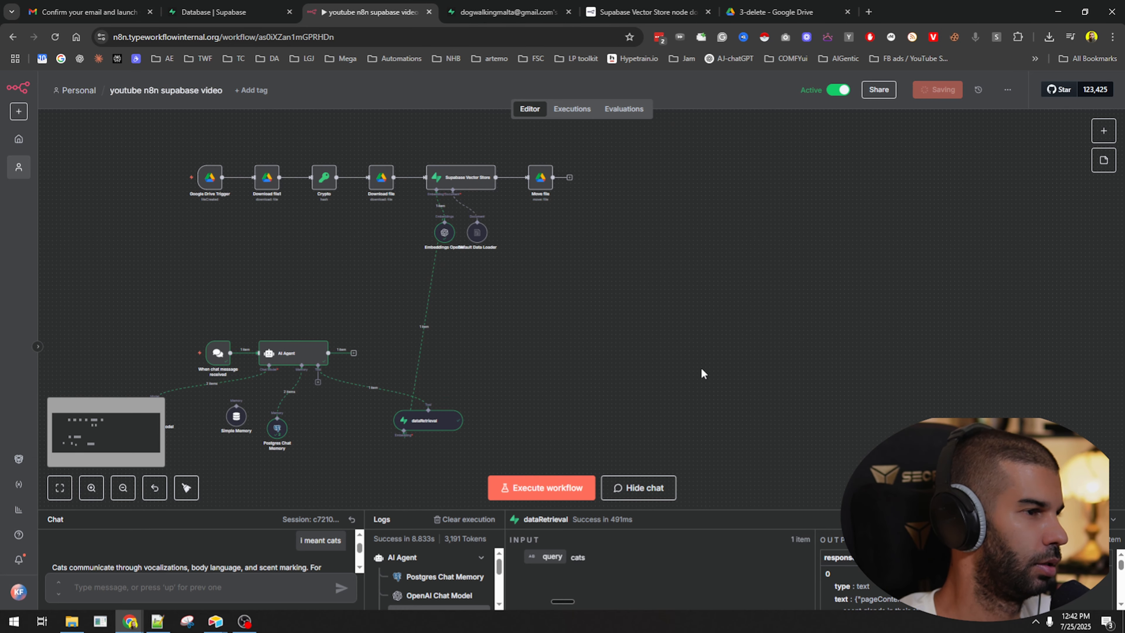
Review the ingestion chain: Google Drive Trigger, Download file1, Crypto and Download file nodes.
drag(212, 168, 291, 297)
scroll(292, 292, up, 6)
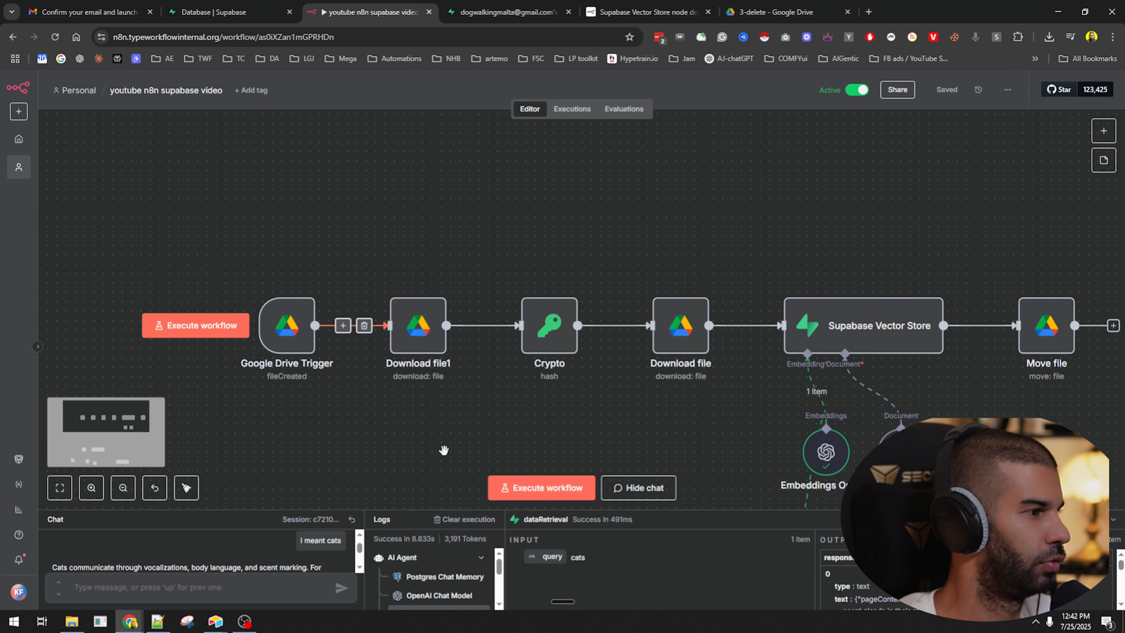
drag(443, 445, 338, 333)
click(189, 230)
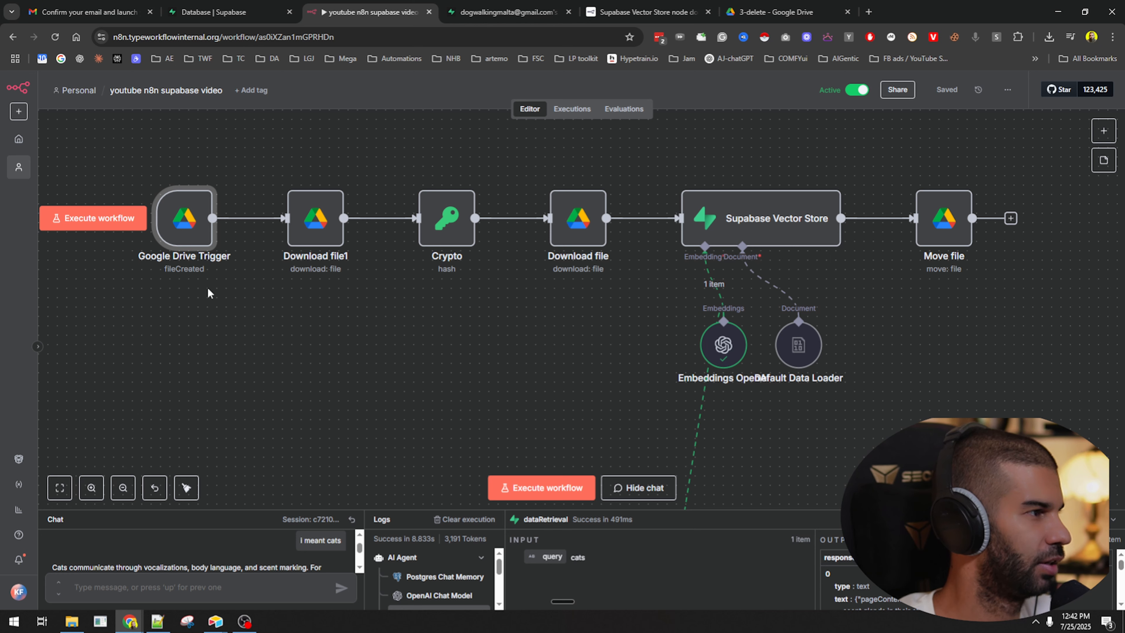
click(316, 224)
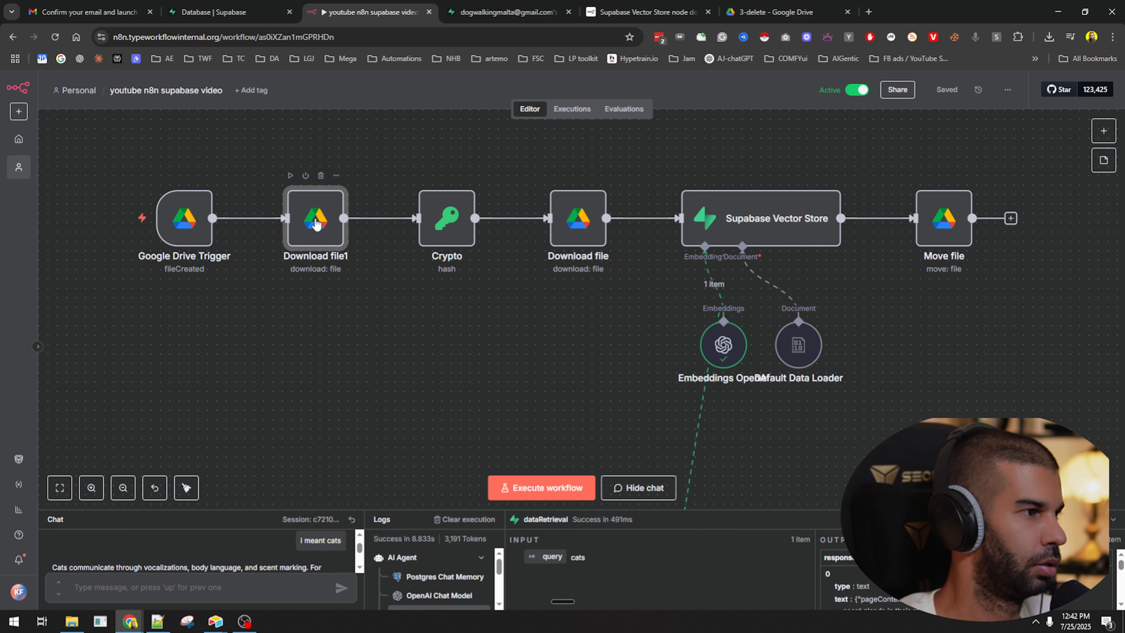
click(452, 210)
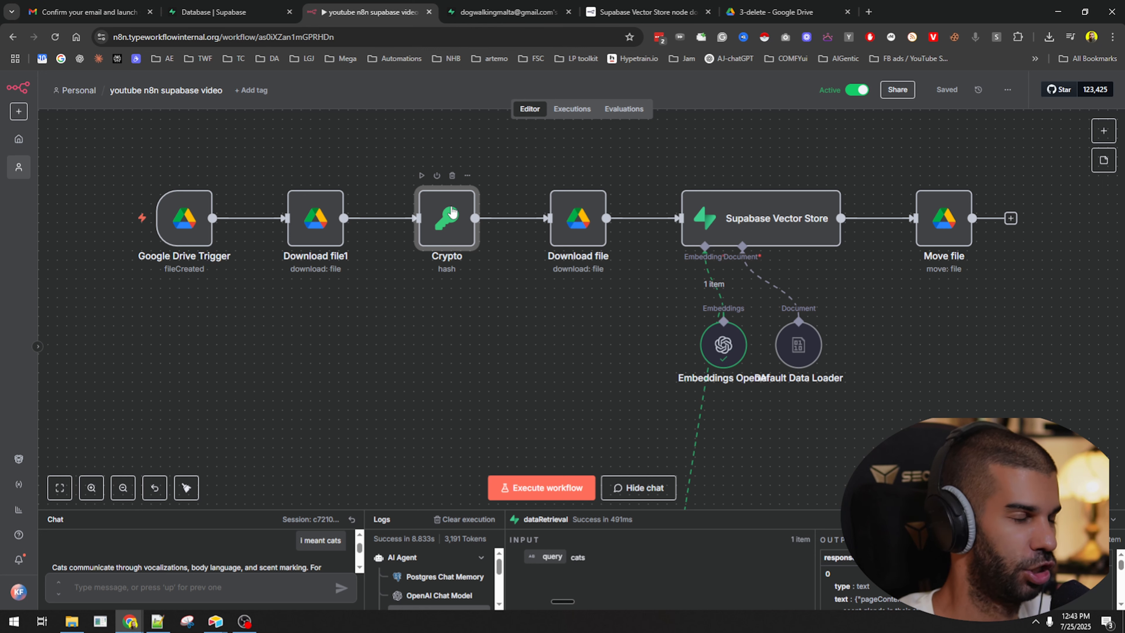
click(575, 224)
click(540, 314)
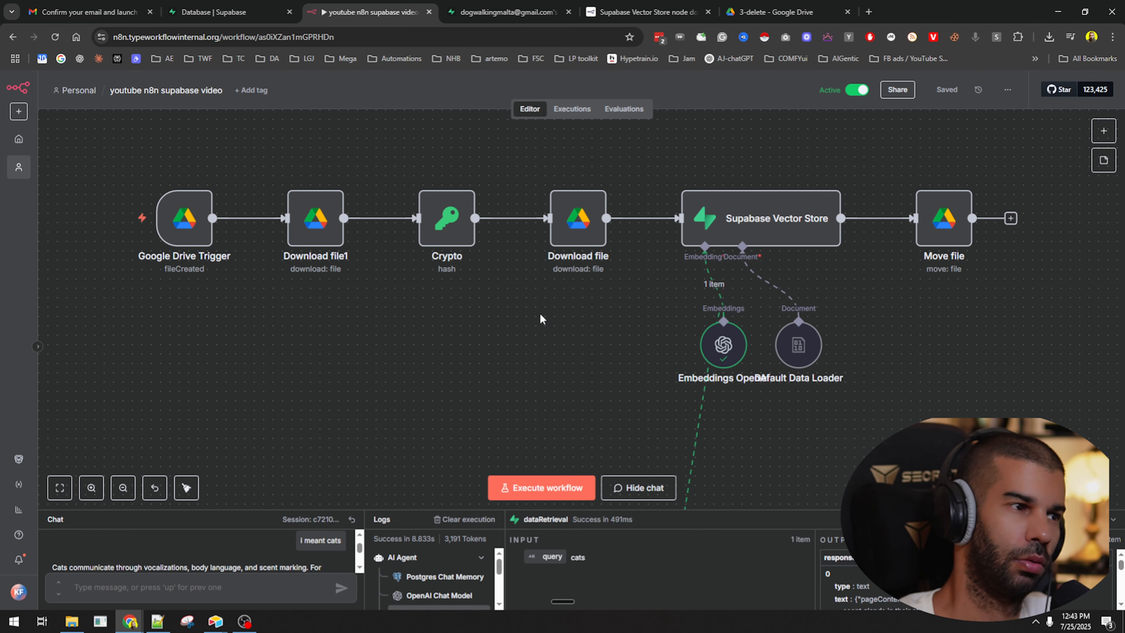
scroll(540, 313, down, 2)
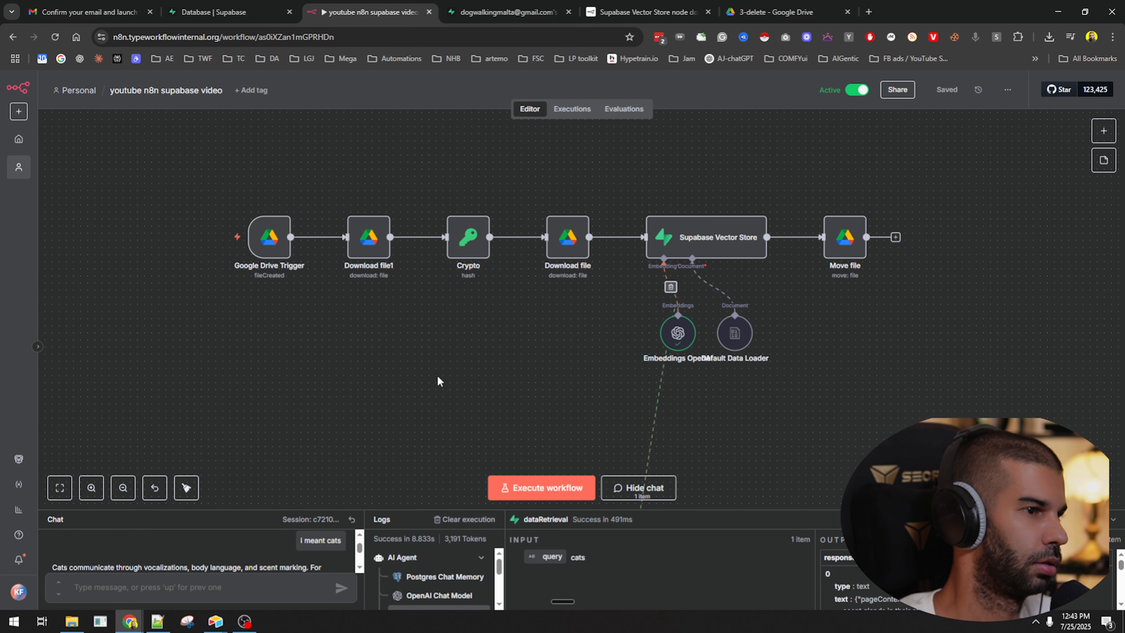
Copy the Google Drive Trigger, Download file1 and Crypto nodes into a new chain at the lower right.
drag(169, 160, 494, 286)
key(ctrl+v)
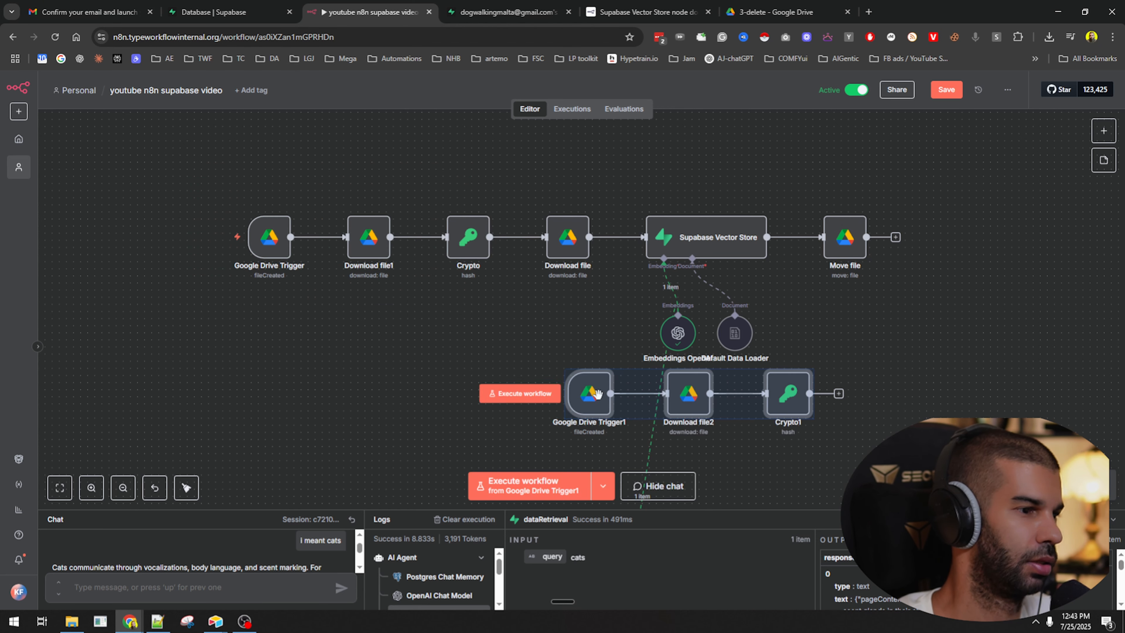
drag(603, 401, 879, 367)
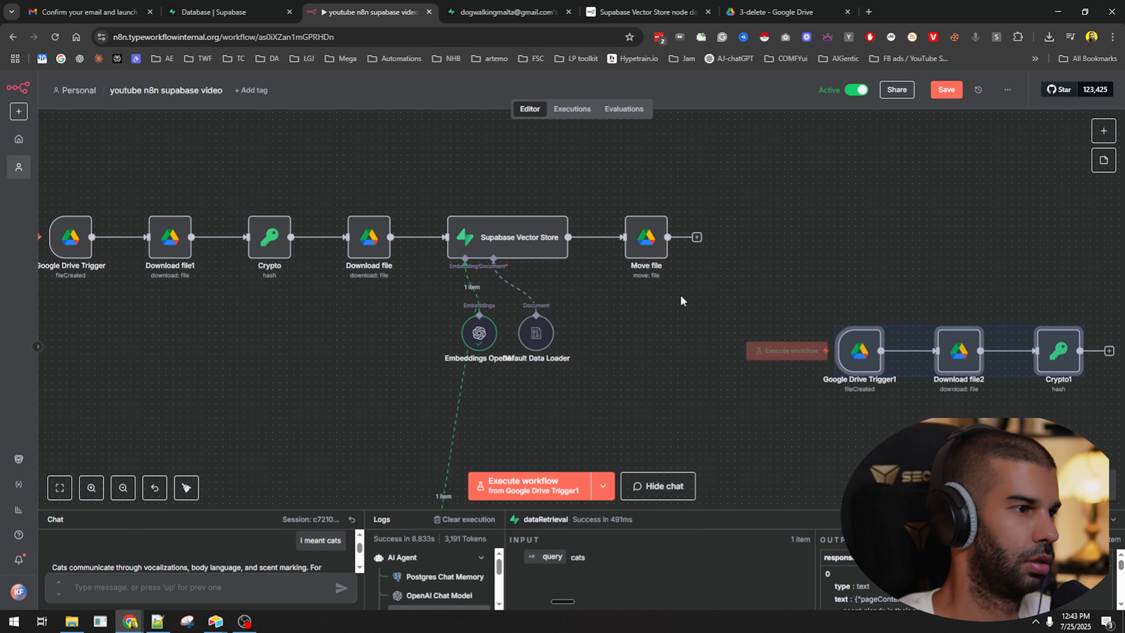
click(638, 327)
Open the Supabase Vector Store node's Operation Mode options.
drag(633, 330, 441, 297)
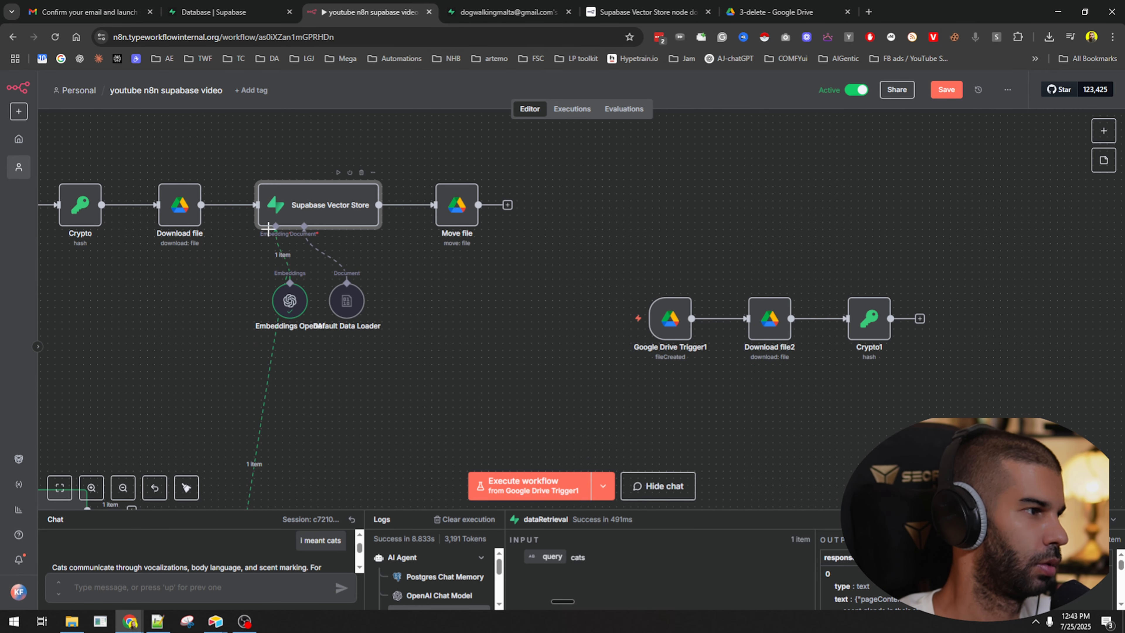
double_click(299, 205)
click(493, 249)
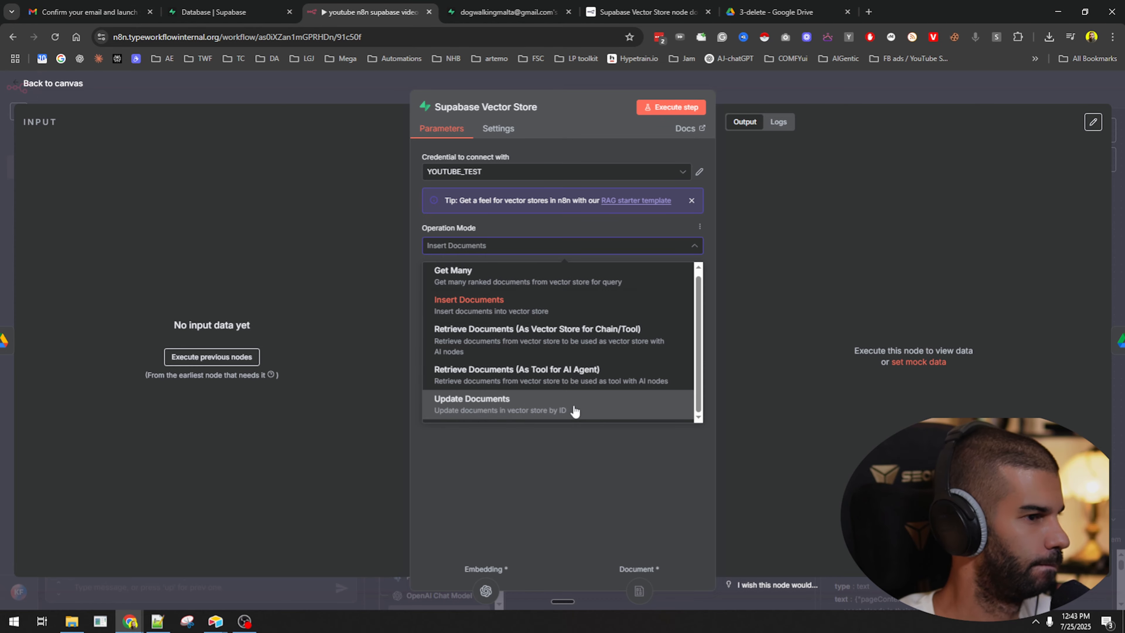
Compare the dataRetrieval node's Operation Mode options, then close its settings.
click(755, 93)
drag(421, 343, 632, 224)
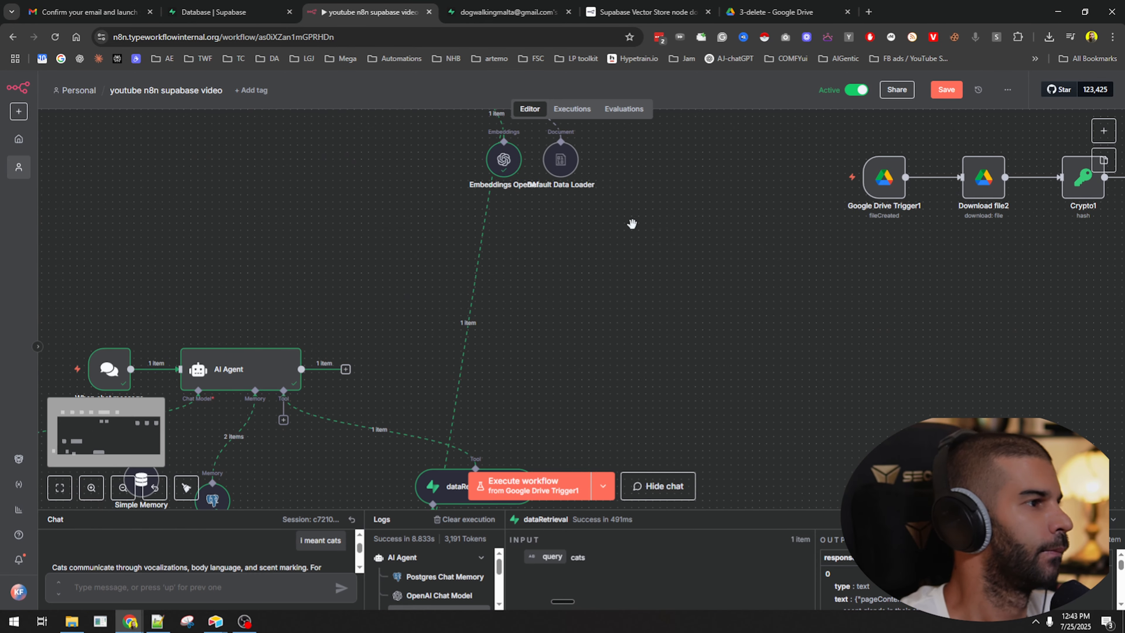
drag(461, 485, 524, 359)
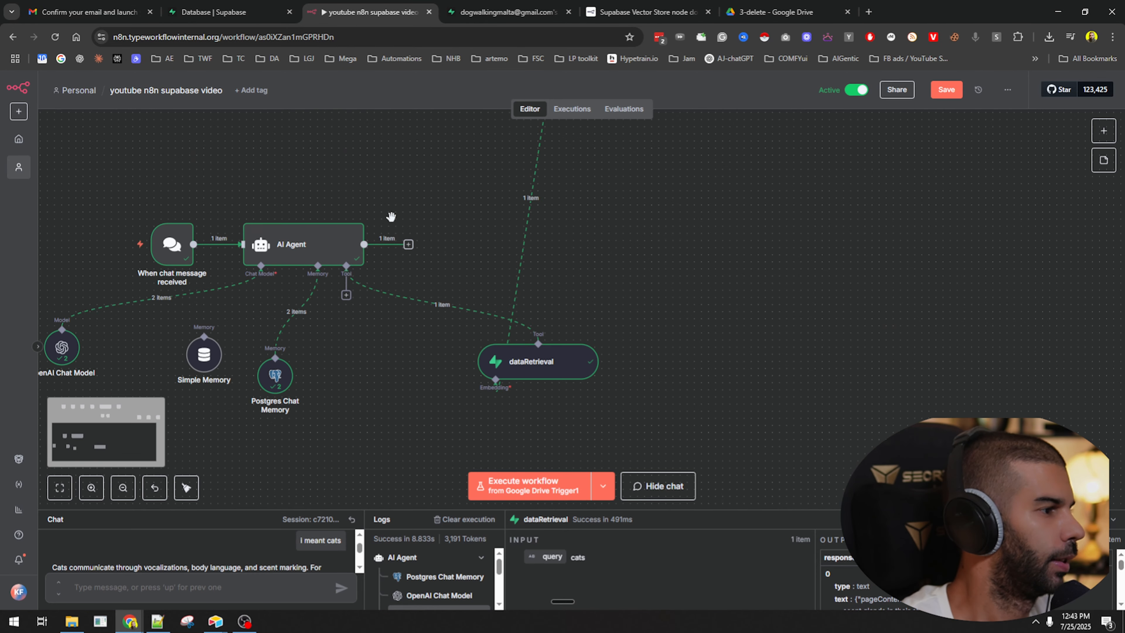
double_click(524, 360)
click(485, 256)
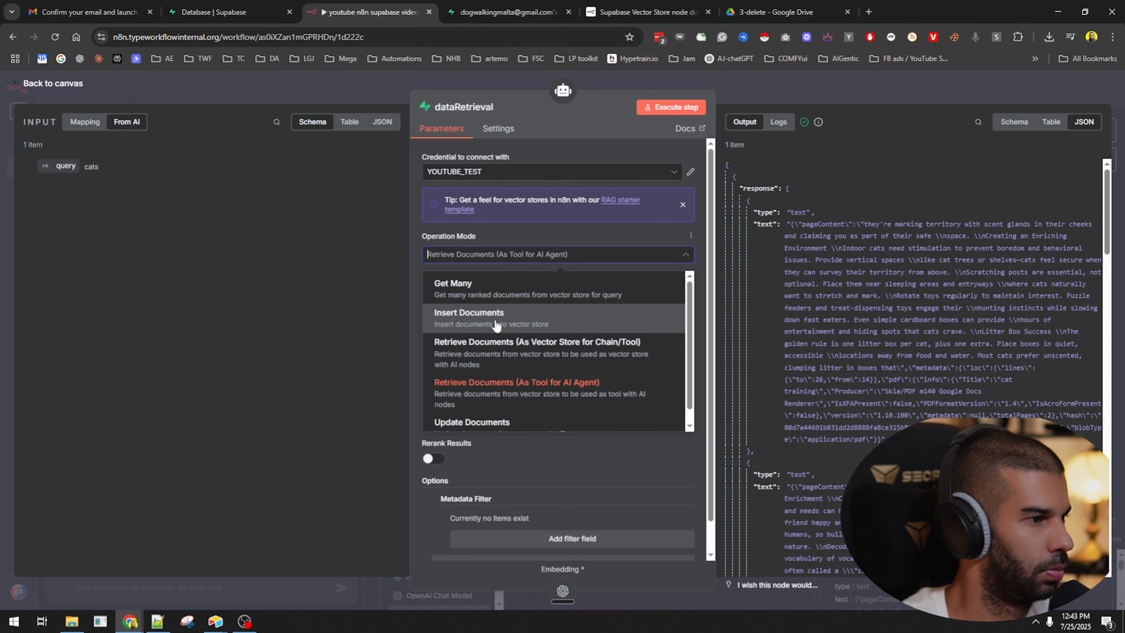
scroll(497, 325, down, 1)
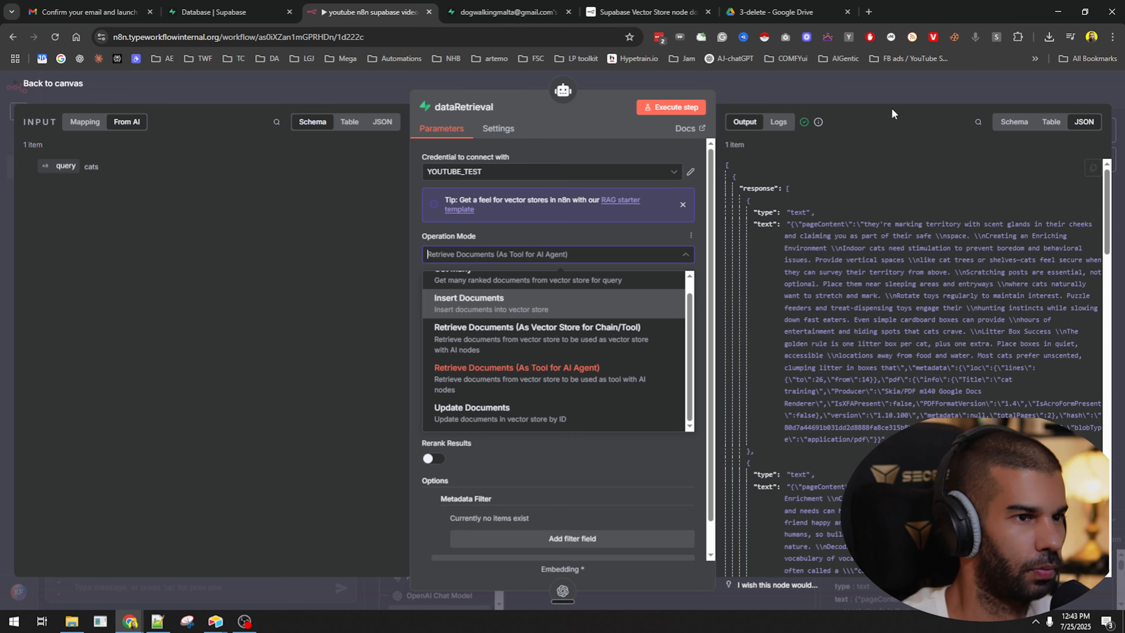
click(863, 90)
Pan the canvas to frame both the original workflow and the copied chain.
drag(615, 213, 668, 261)
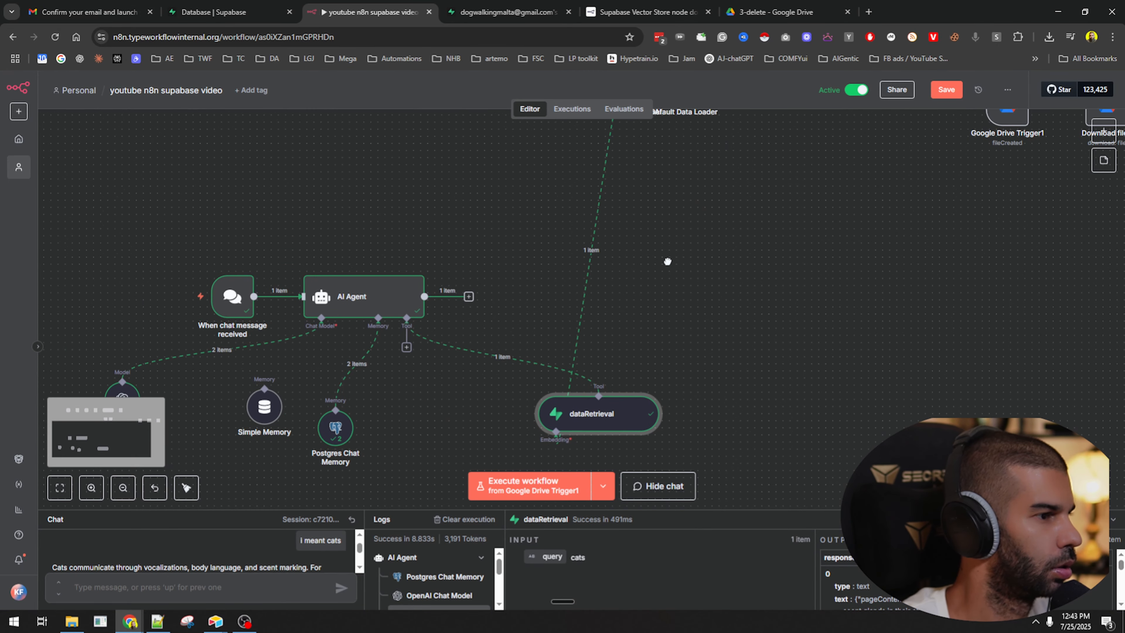
drag(804, 286, 533, 379)
drag(575, 324, 613, 435)
drag(542, 384, 605, 418)
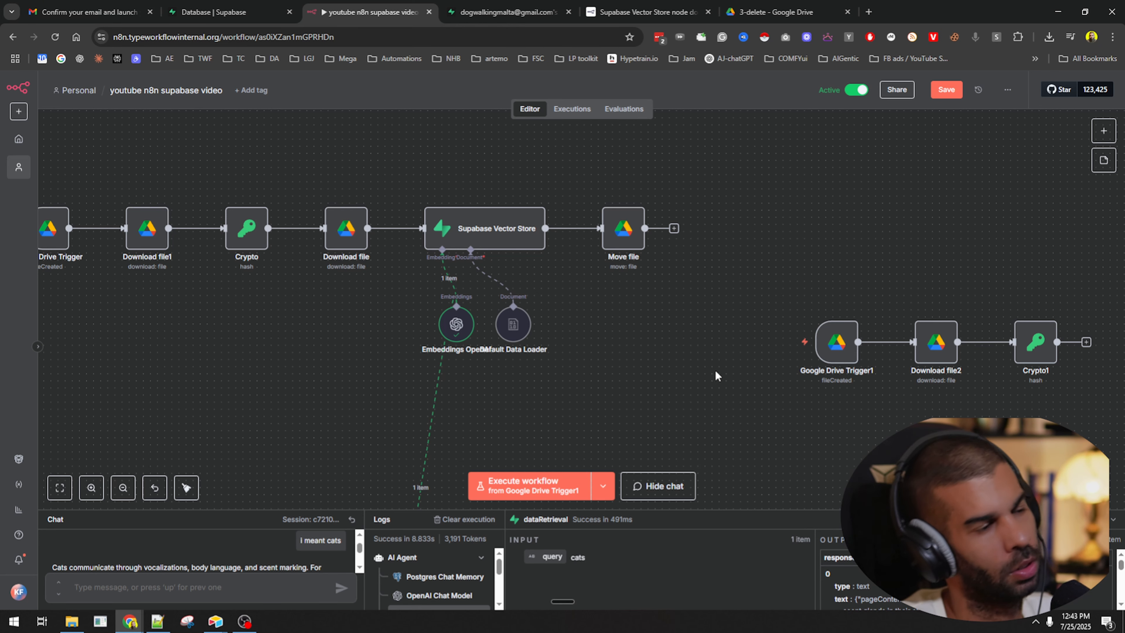
drag(630, 372, 235, 291)
drag(550, 397, 396, 314)
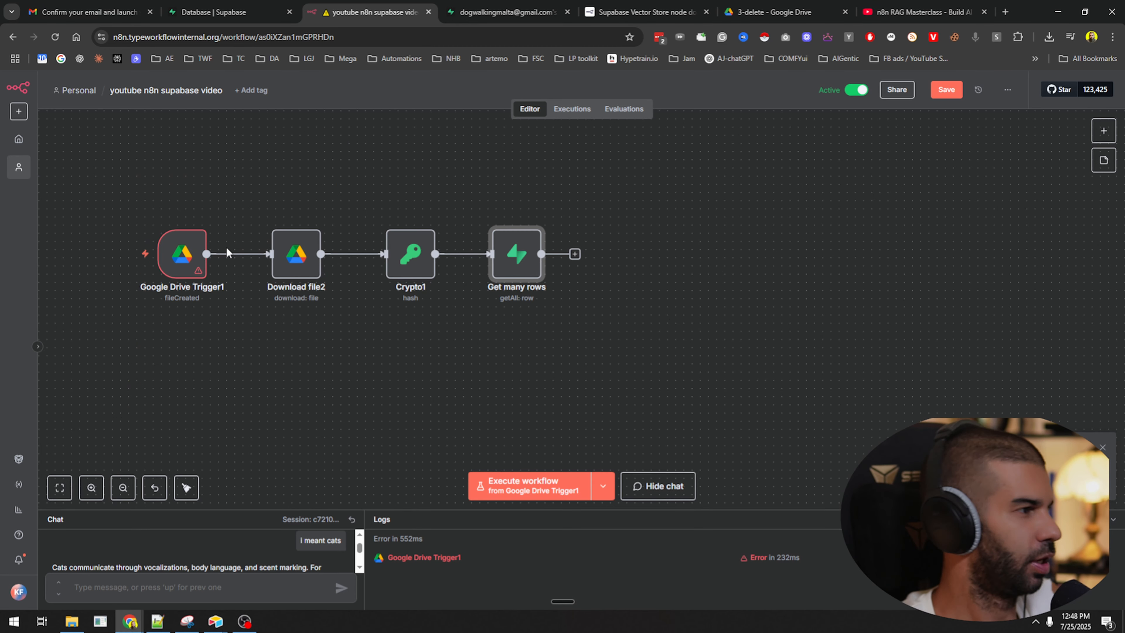
Center the copied chain on the canvas and save the workflow.
scroll(159, 344, down, 3)
drag(158, 345, 398, 327)
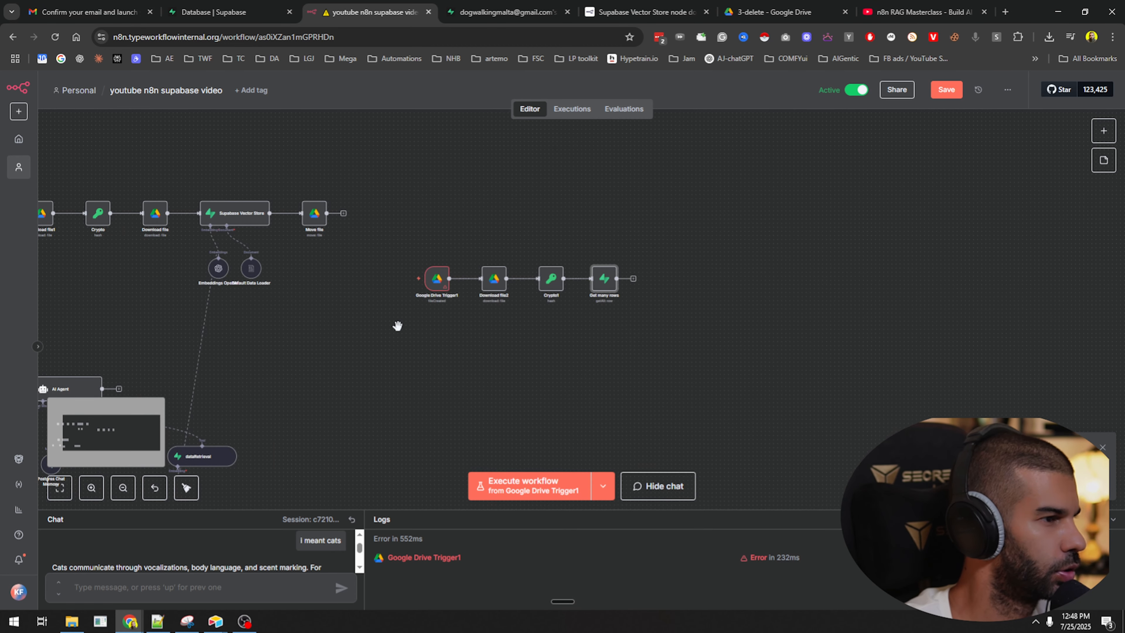
key(ctrl+s)
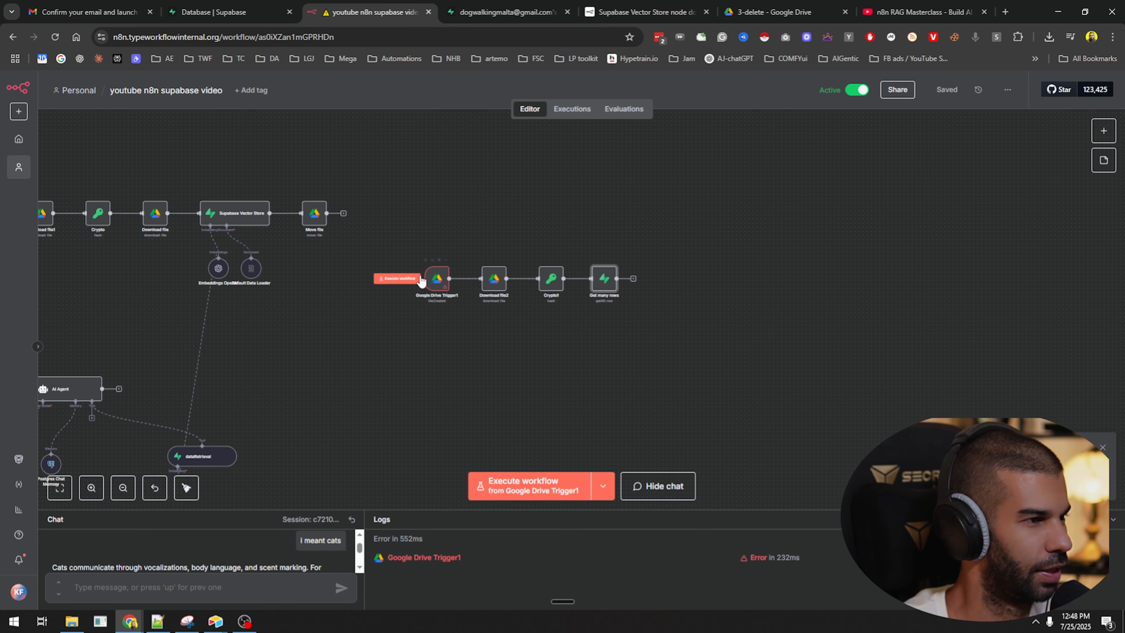
Review the Get many rows node's documents-table metadata filter, then close the RAG Masterclass tab.
scroll(451, 283, up, 6)
scroll(451, 283, down, 3)
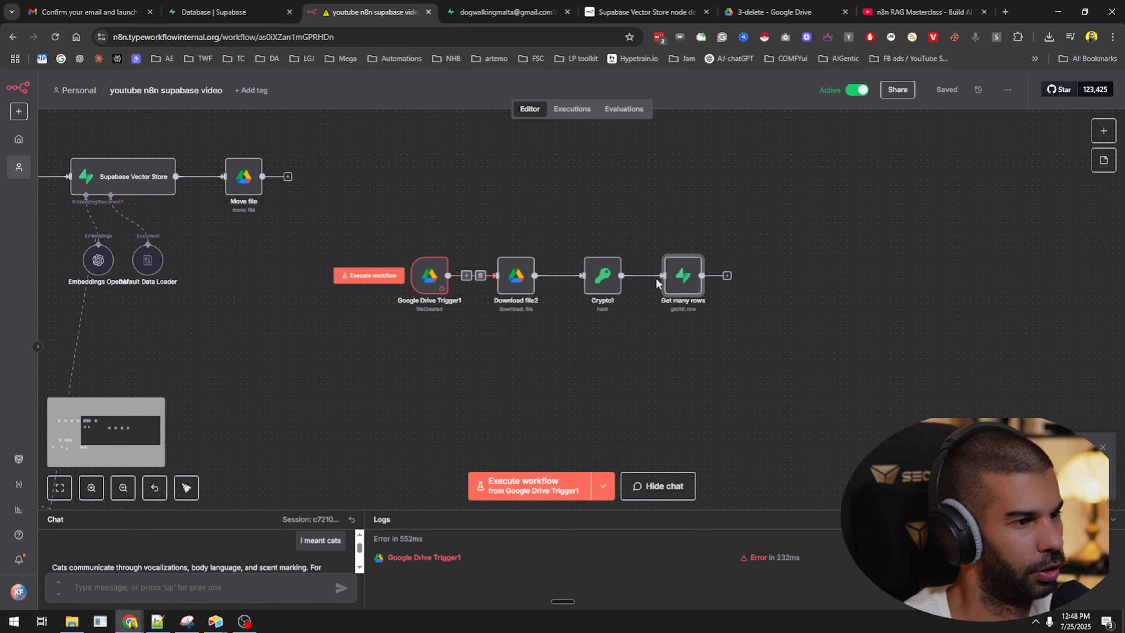
double_click(671, 277)
scroll(418, 390, down, 2)
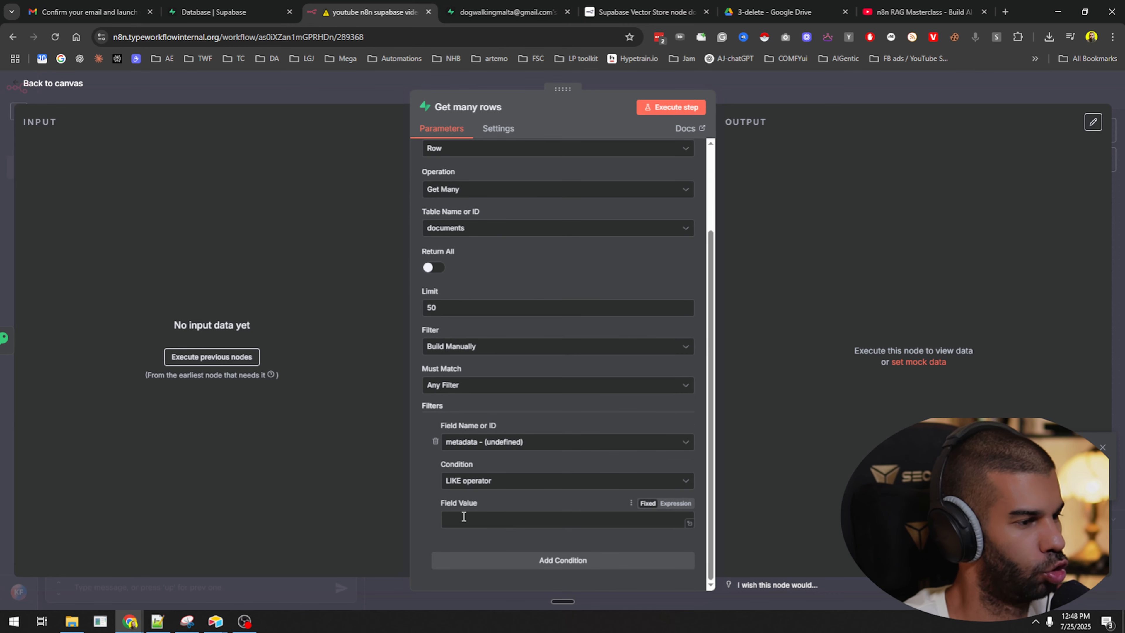
click(985, 12)
Open row 56's metadata in the Supabase documents table and select its hash entry.
click(496, 5)
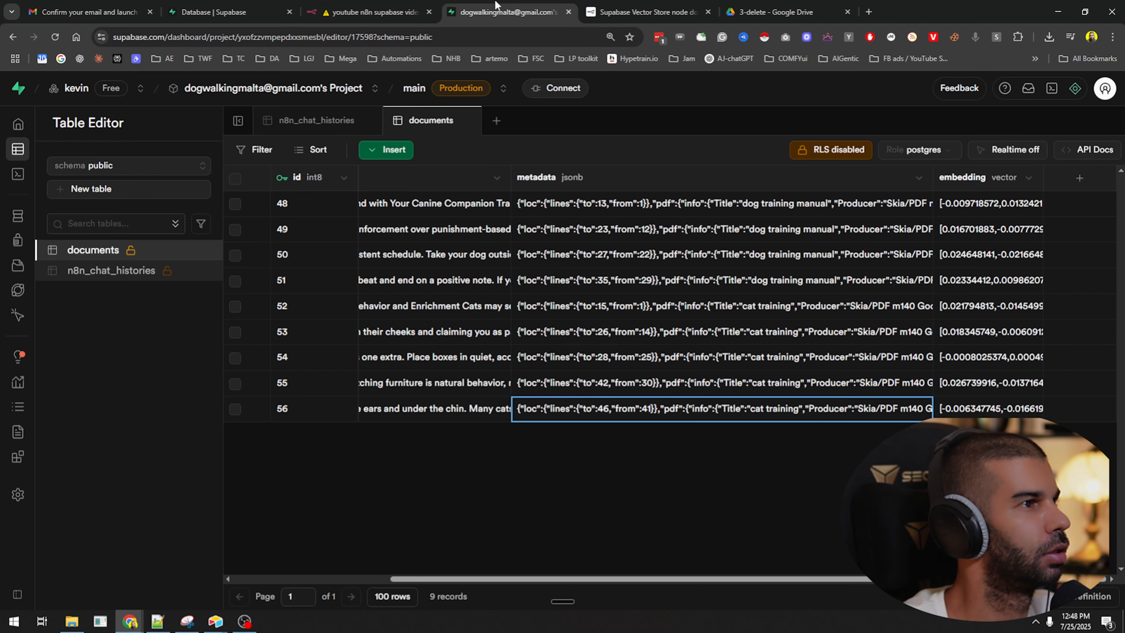
double_click(837, 411)
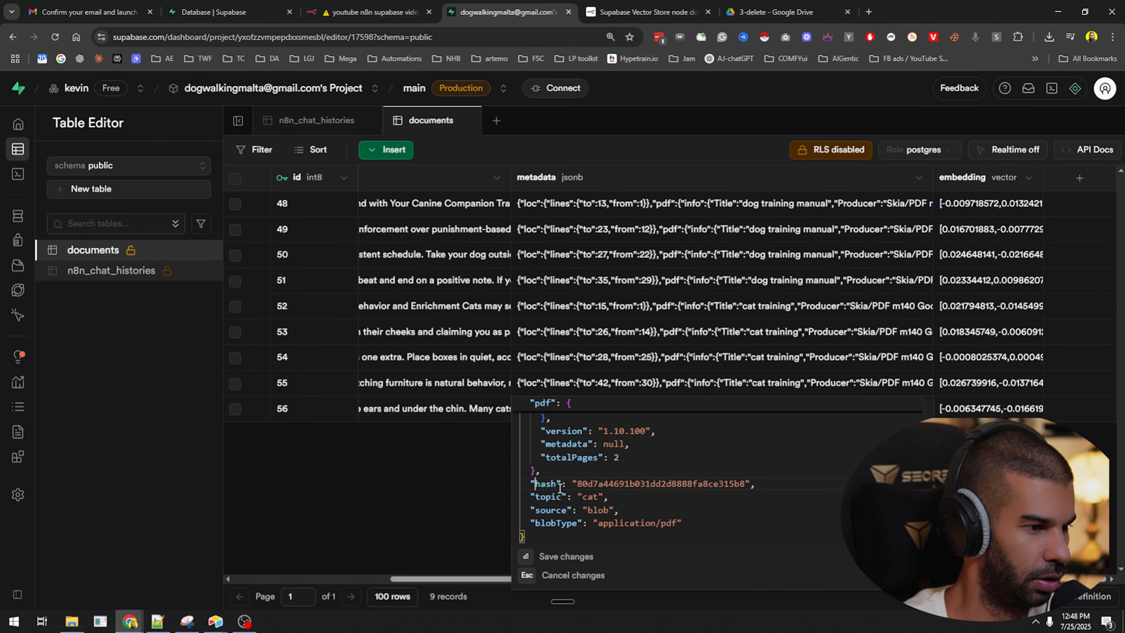
shift+click(767, 490)
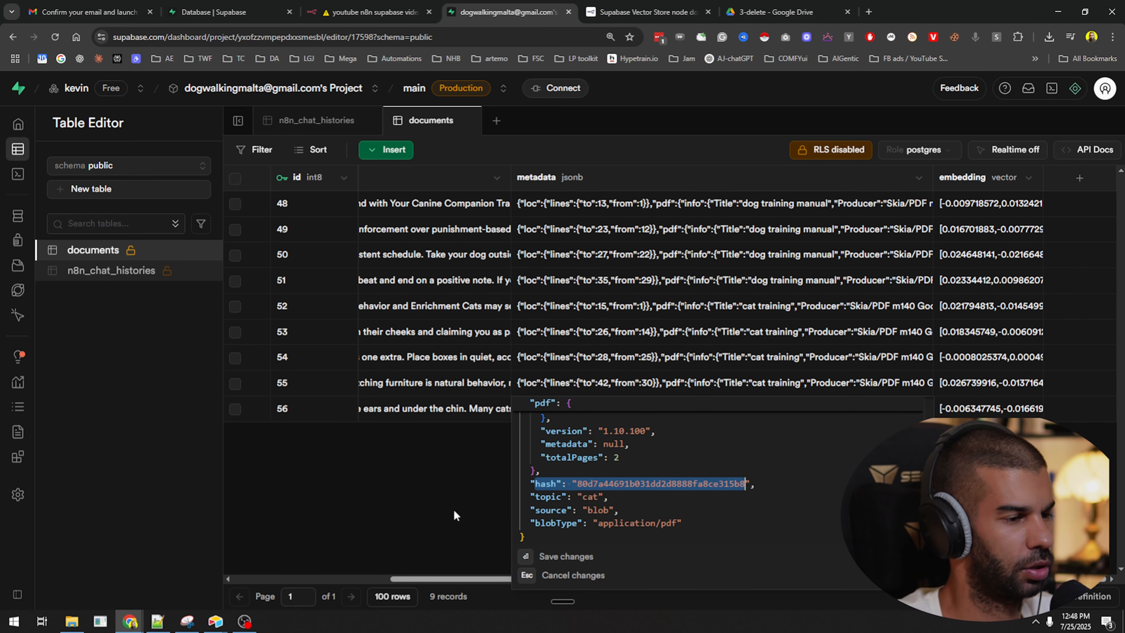
Load the Claude site in a new browser tab.
key(ctrl+t)
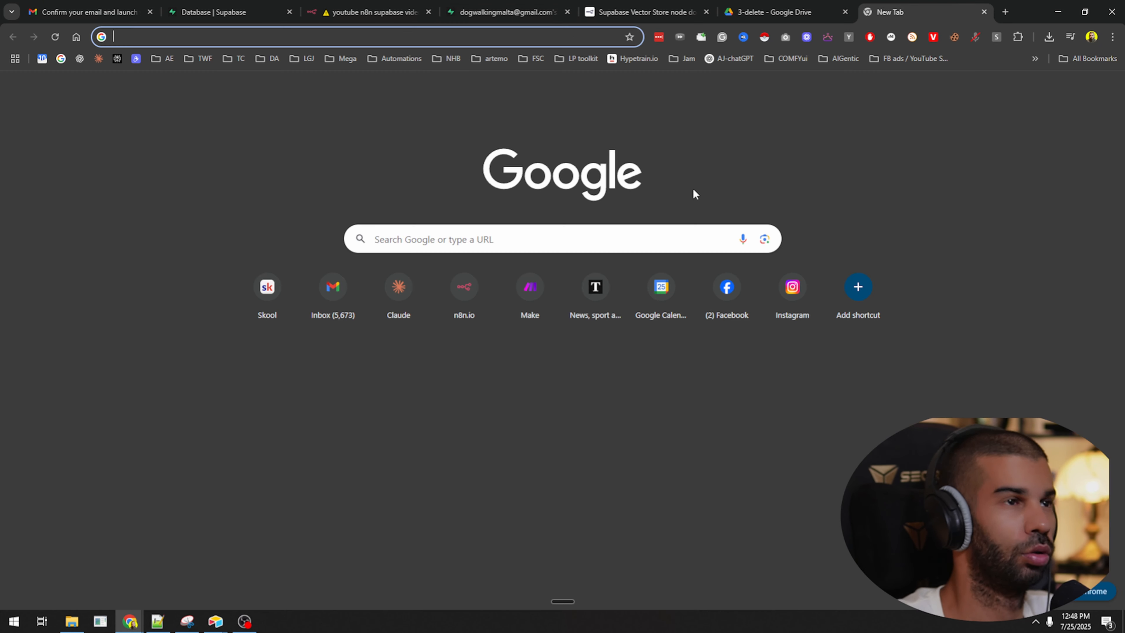
text(claude.ai)
key(Return)
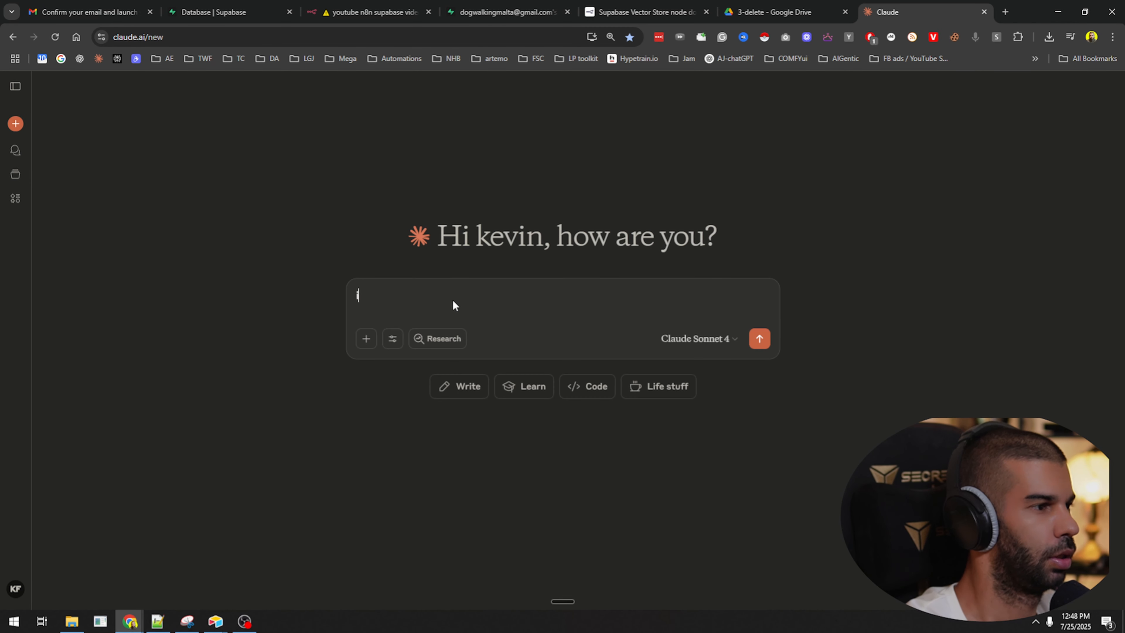
Write a prompt with the pasted metadata asking how to get and delete rows matching a 'hash'.
text(in a supabase )
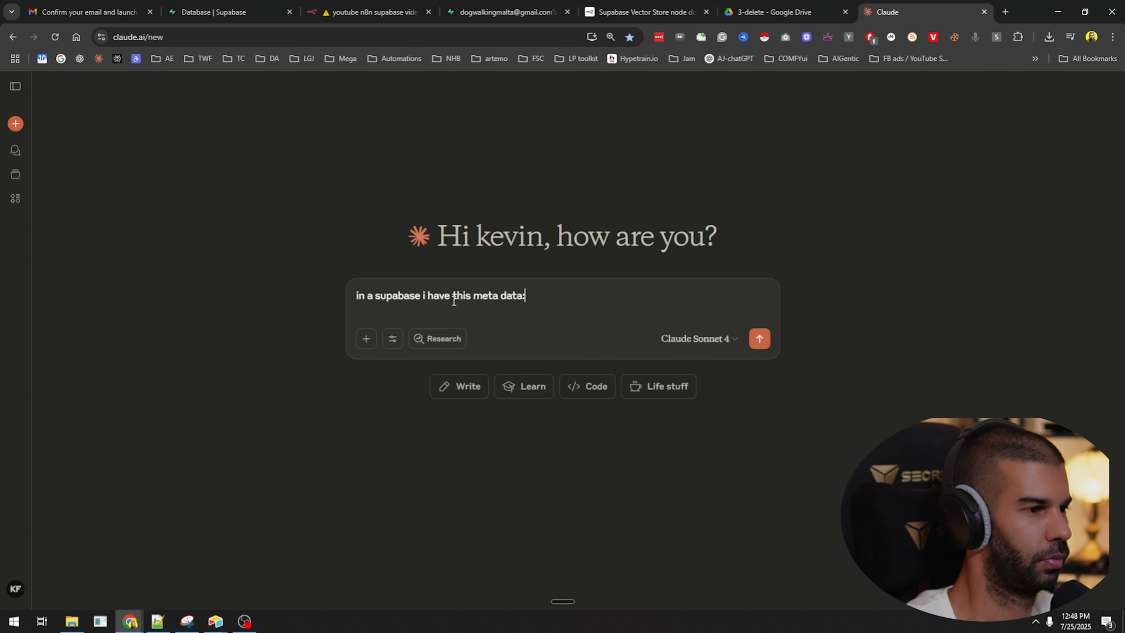
text(i have this meta data:)
key(shift+Return)
key(shift+Return)
text({"loc": {"lines": {"to": 46, "from": 41}}, "pdf": {"info": {"Title": "cat training", "Producer": "Skia/PDF m140 Google Docs Renderer", "IsXFAPresent": false, "PDFFormatVersion": "1.4", "IsAcroFormPresent": false}, "version": "1.10.100", "metadata": null, "totalPages": 2}, "hash": "80d7a44691b031dd2d8888fa8ce315b8", "topic": "cat", "source": "blob", "blobType": "application/pdf"})
key(shift+Return)
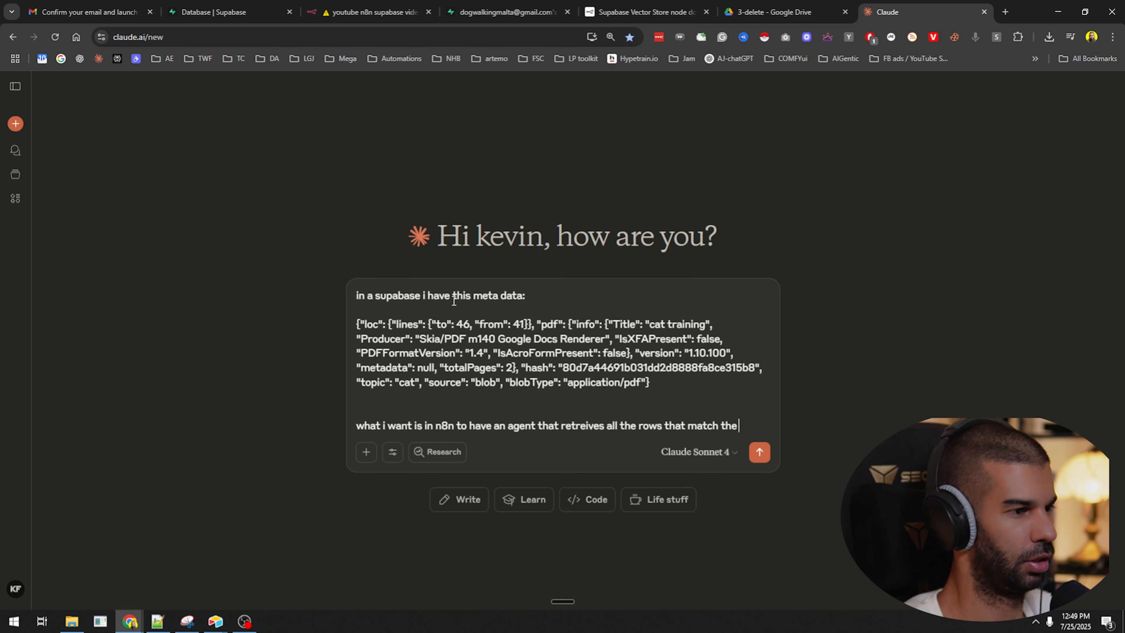
click(752, 409)
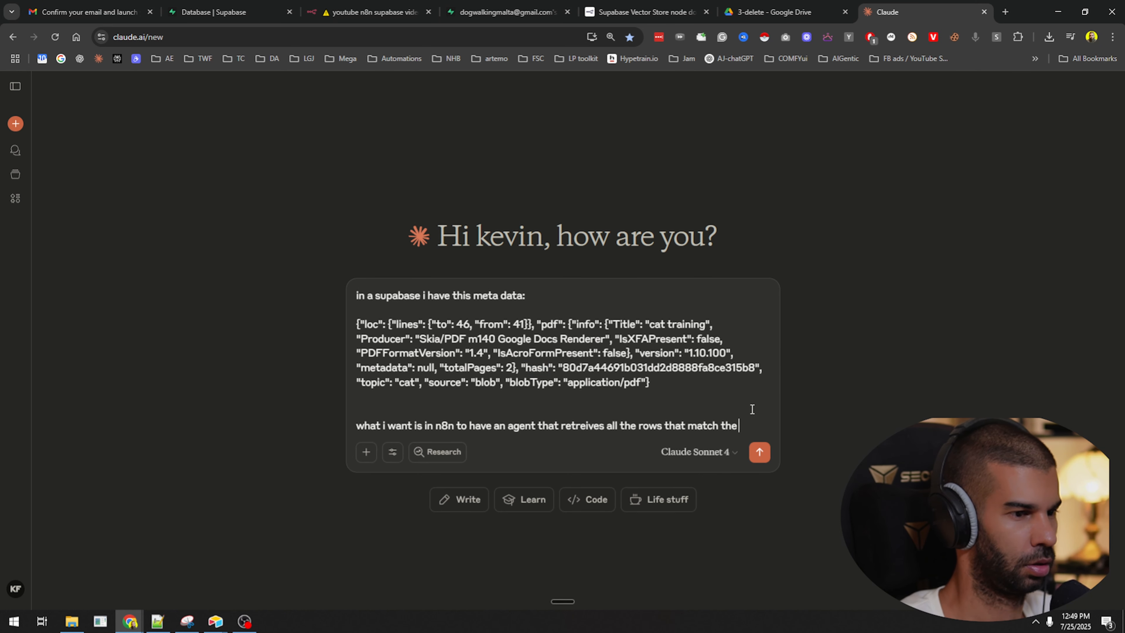
text('hash' to the specifi)
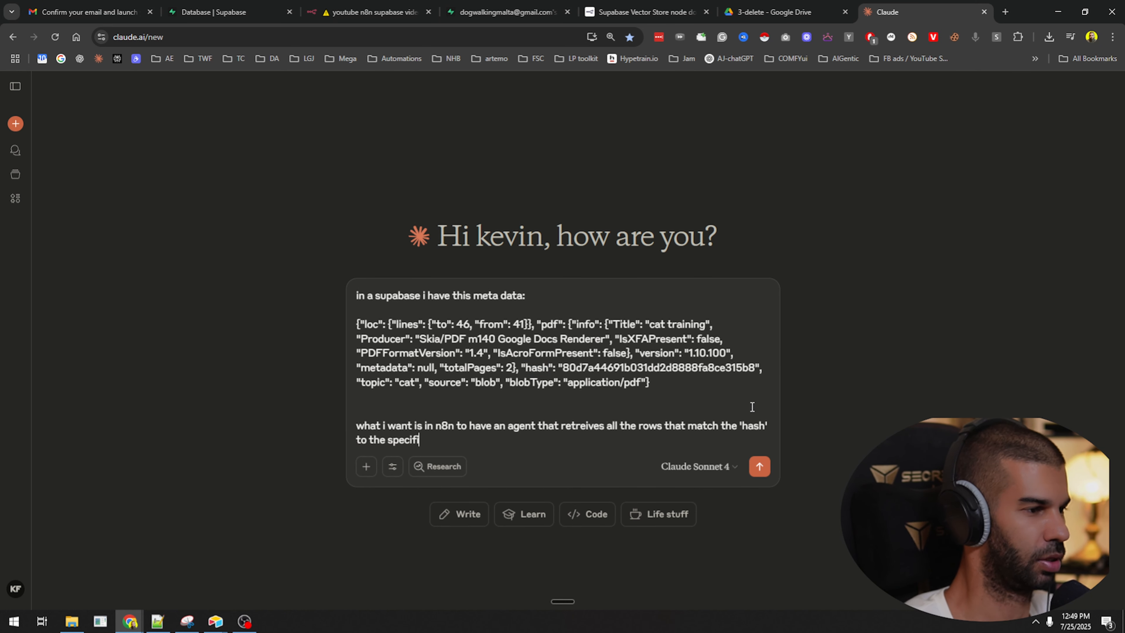
text(ed hash and then delete them. how would i d)
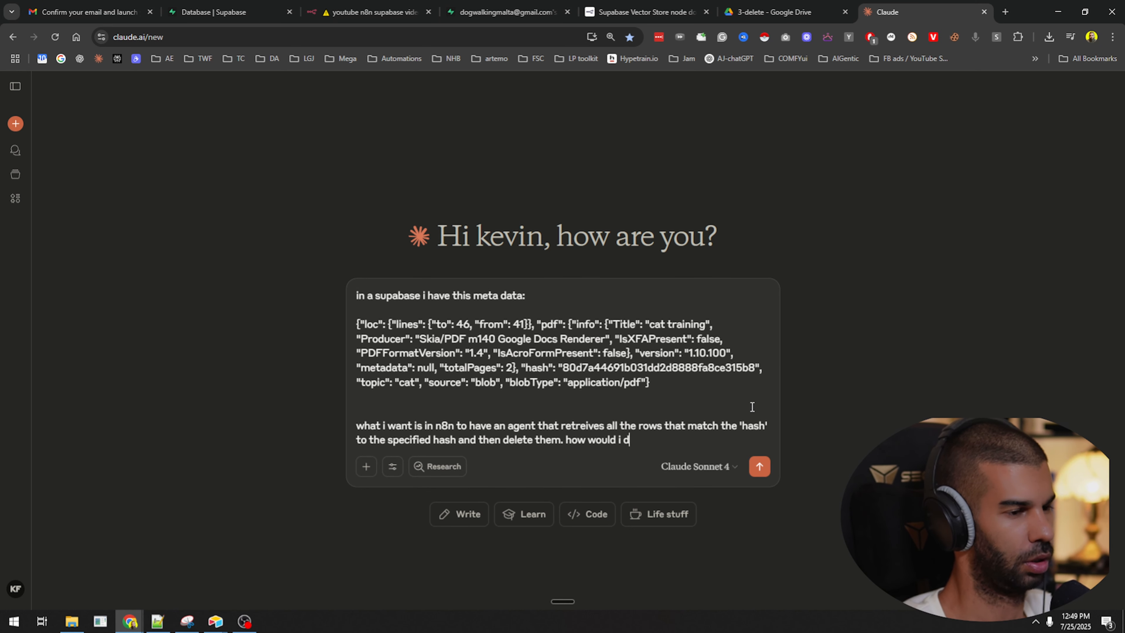
text(o this?)
key(shift+Return)
Back on the n8n canvas, paste a duplicate of the Get many rows node.
click(507, 12)
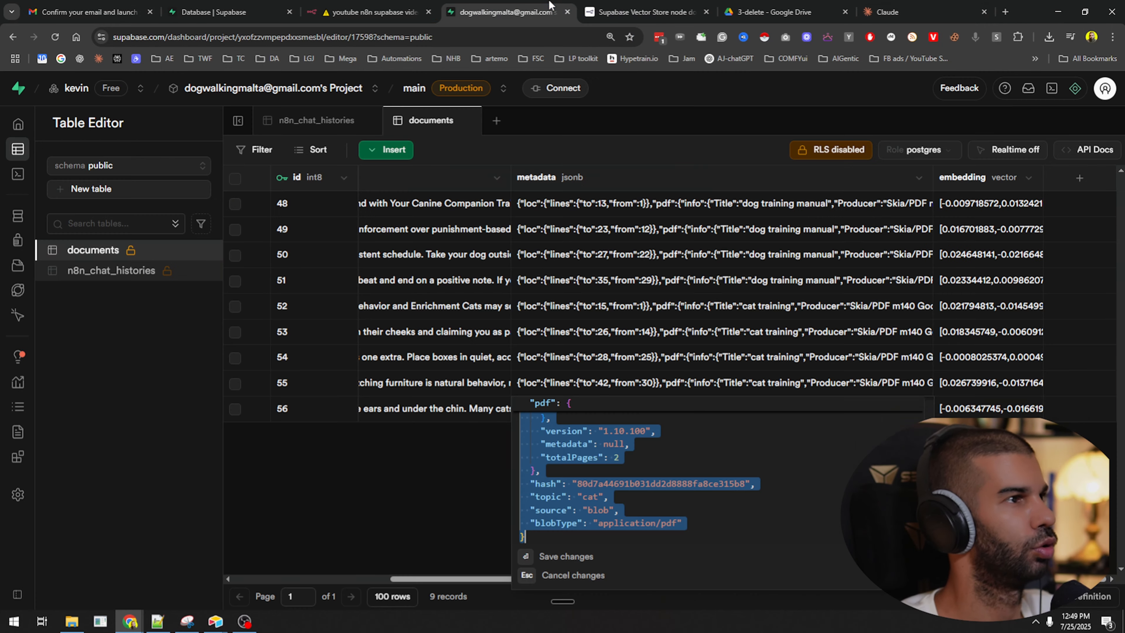
click(373, 12)
scroll(434, 292, up, 3)
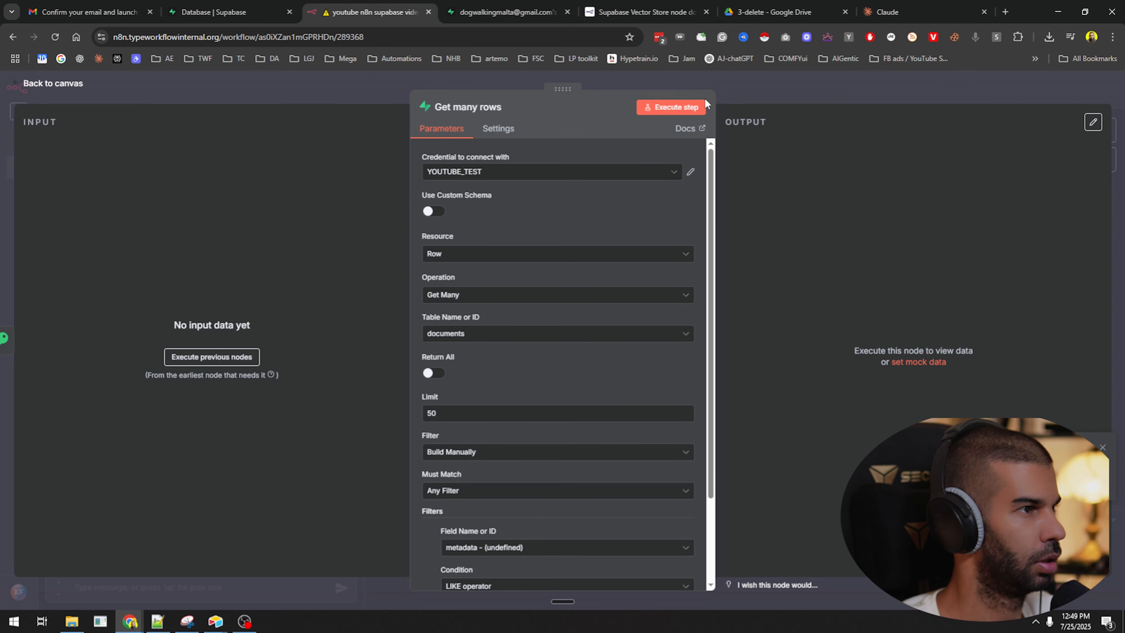
scroll(437, 238, down, 5)
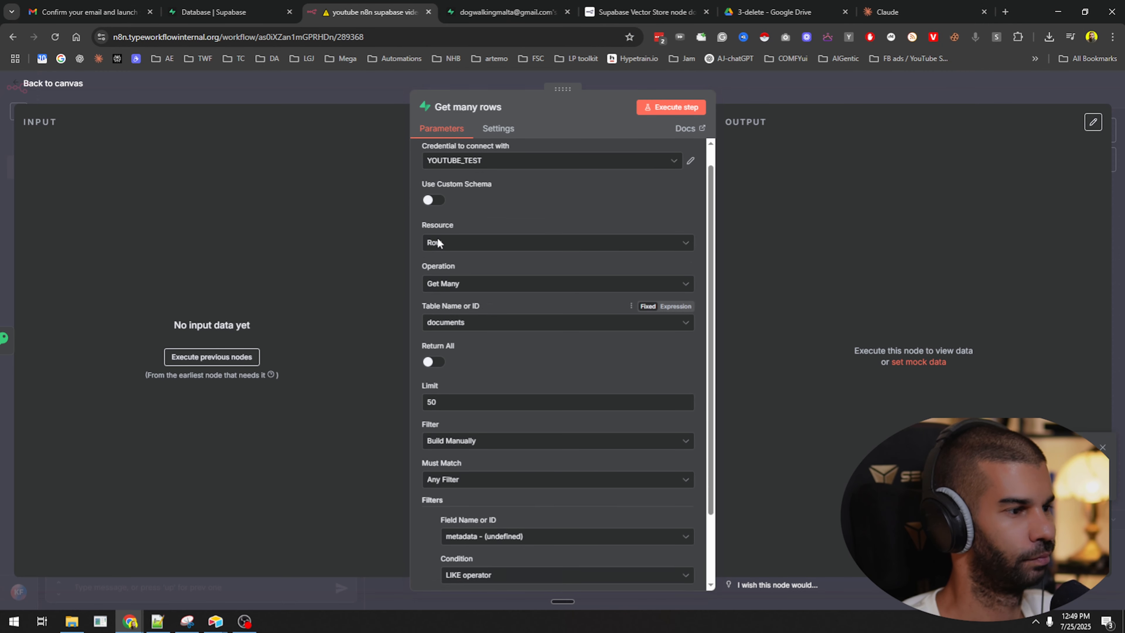
scroll(467, 423, up, 5)
click(804, 95)
mouse_move(650, 266)
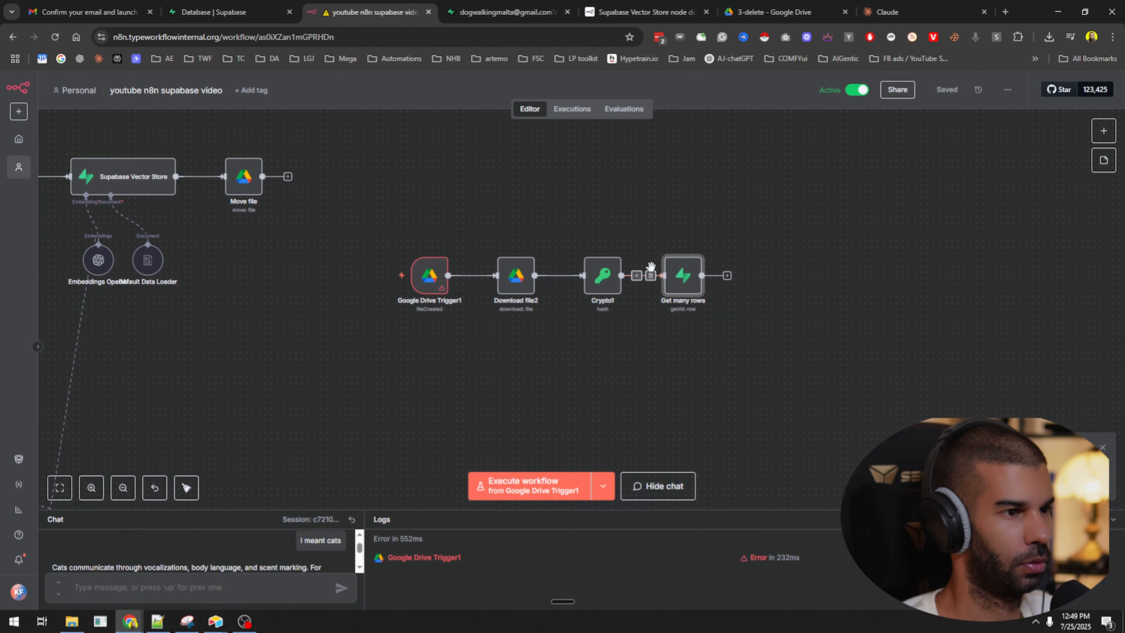
drag(677, 274, 500, 247)
key(ctrl+v)
Configure the copy as Row resource, Delete operation, documents table, String filter type.
double_click(551, 294)
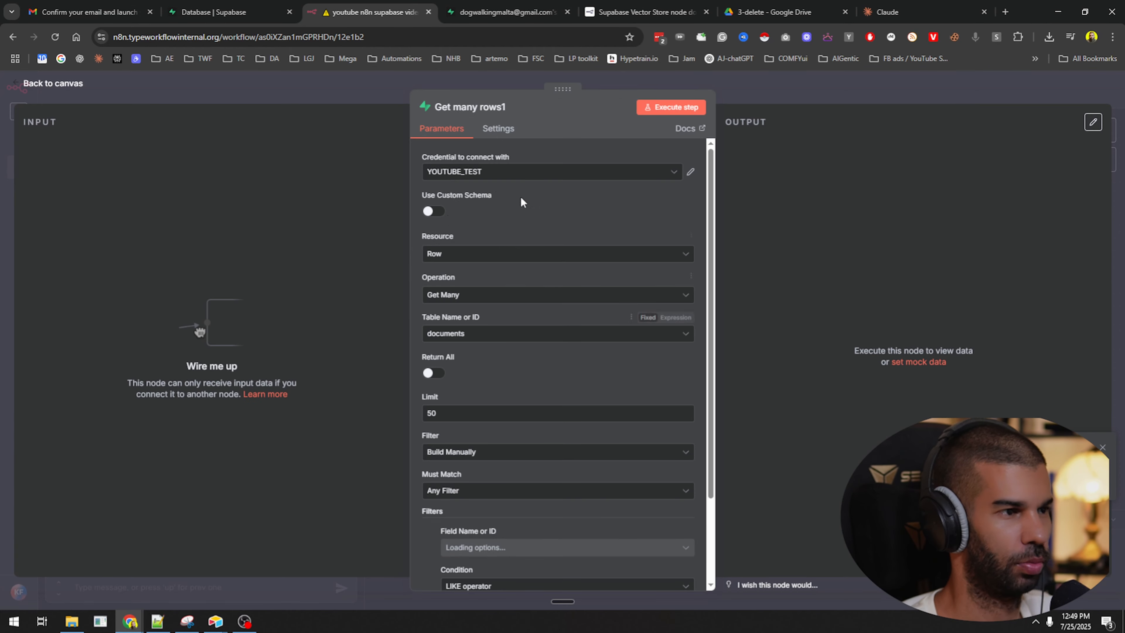
click(459, 256)
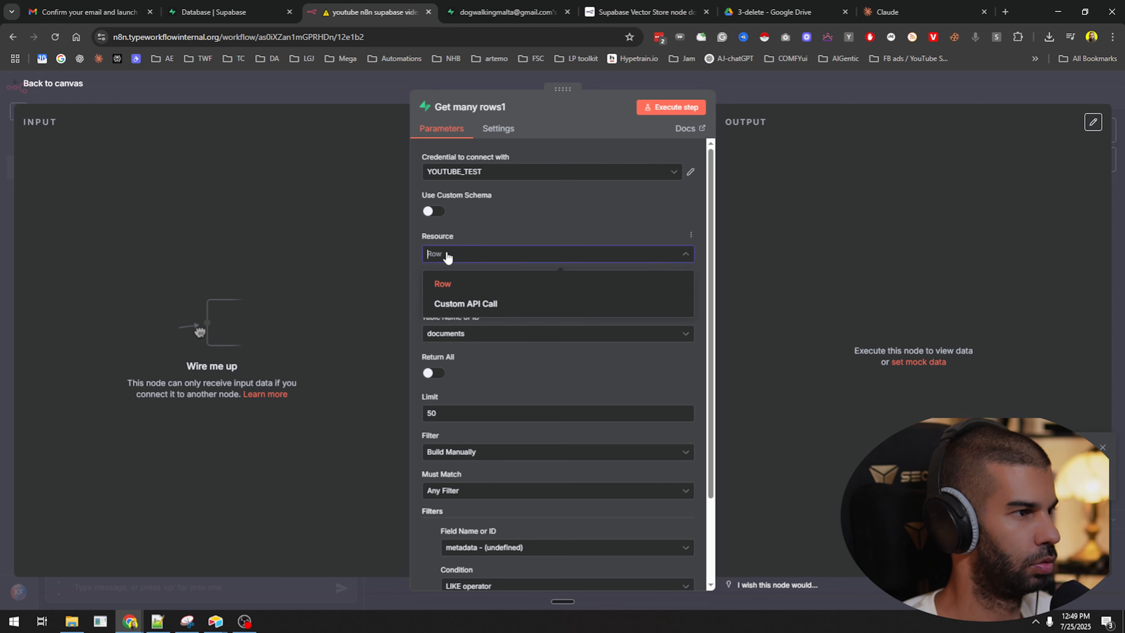
click(472, 226)
click(461, 295)
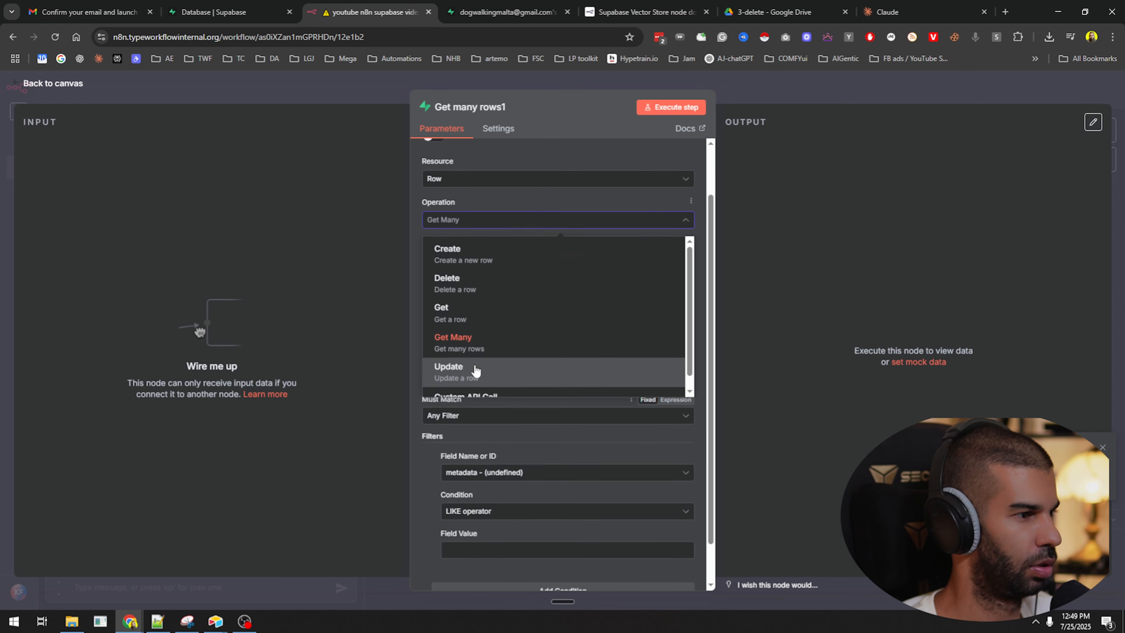
click(466, 356)
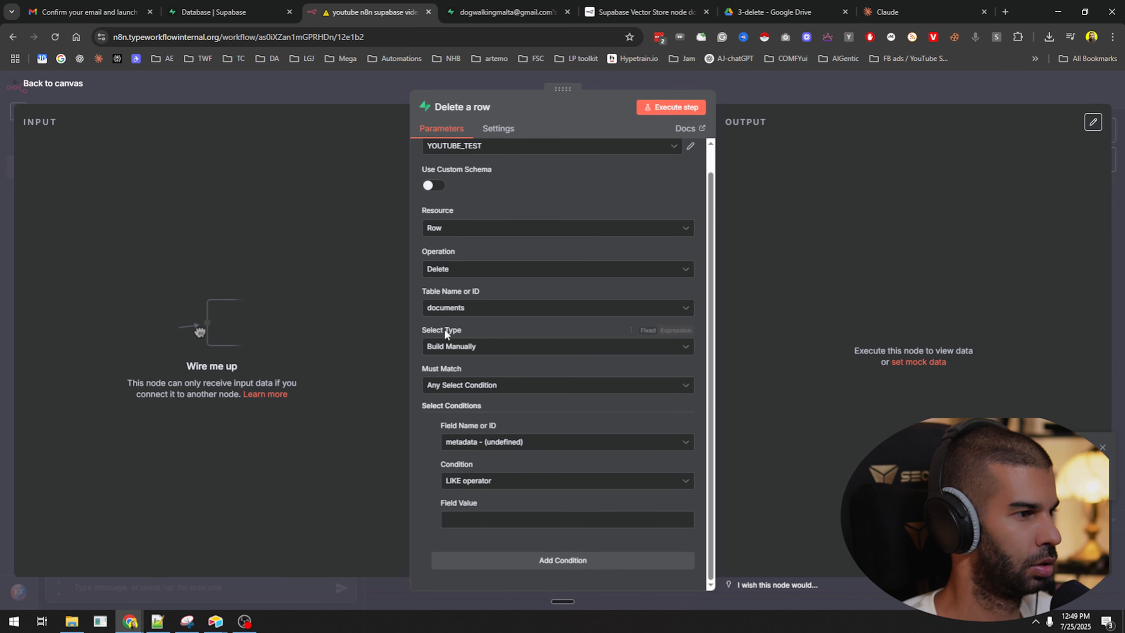
click(449, 308)
click(443, 288)
click(458, 348)
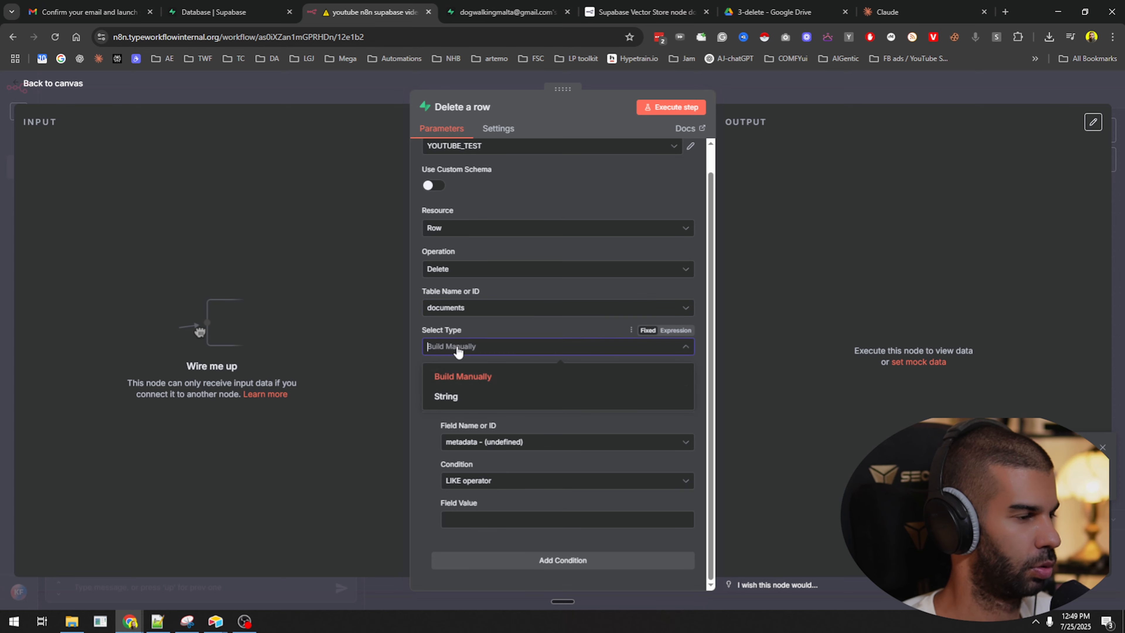
click(460, 396)
click(472, 379)
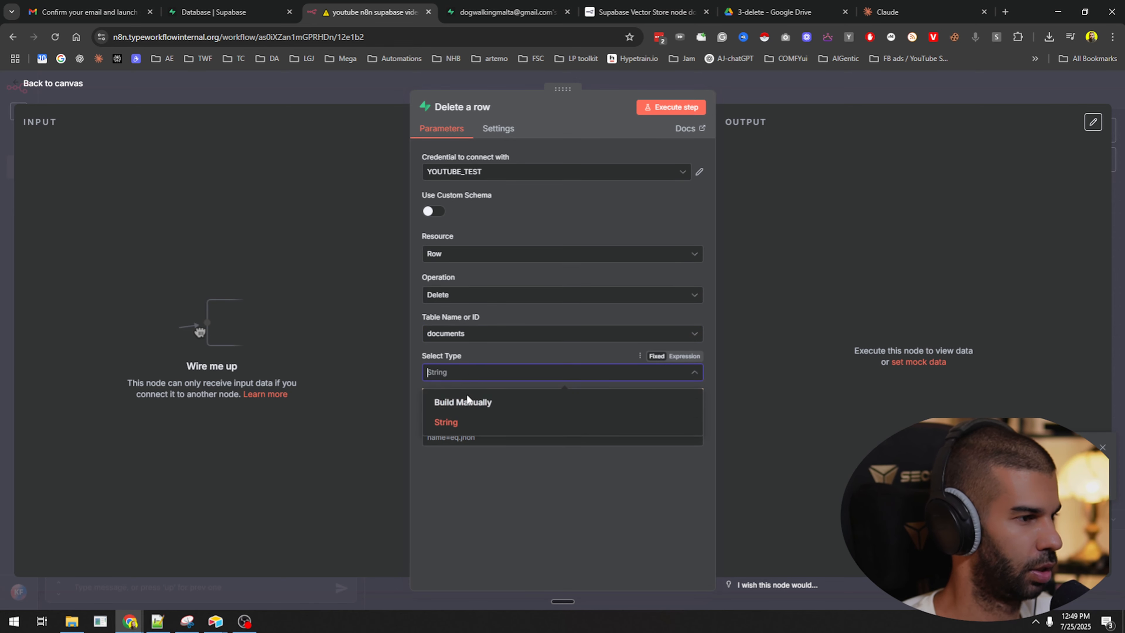
click(459, 423)
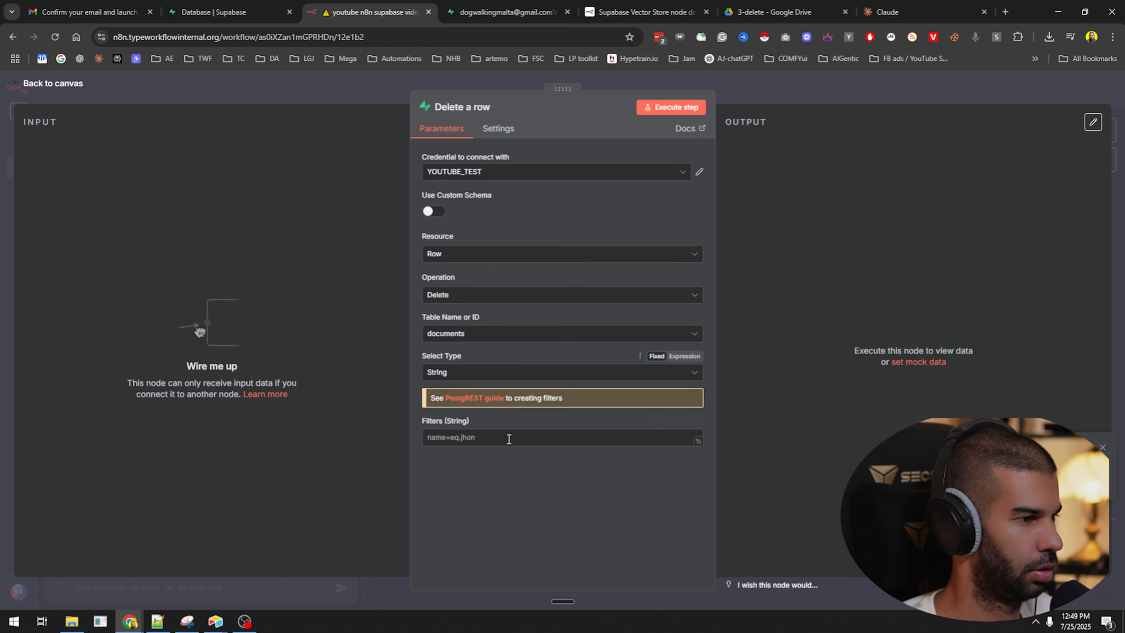
Launch the Snipping Tool and begin a new screen snip.
key(super)
text(sn)
key(Return)
key(ctrl+n)
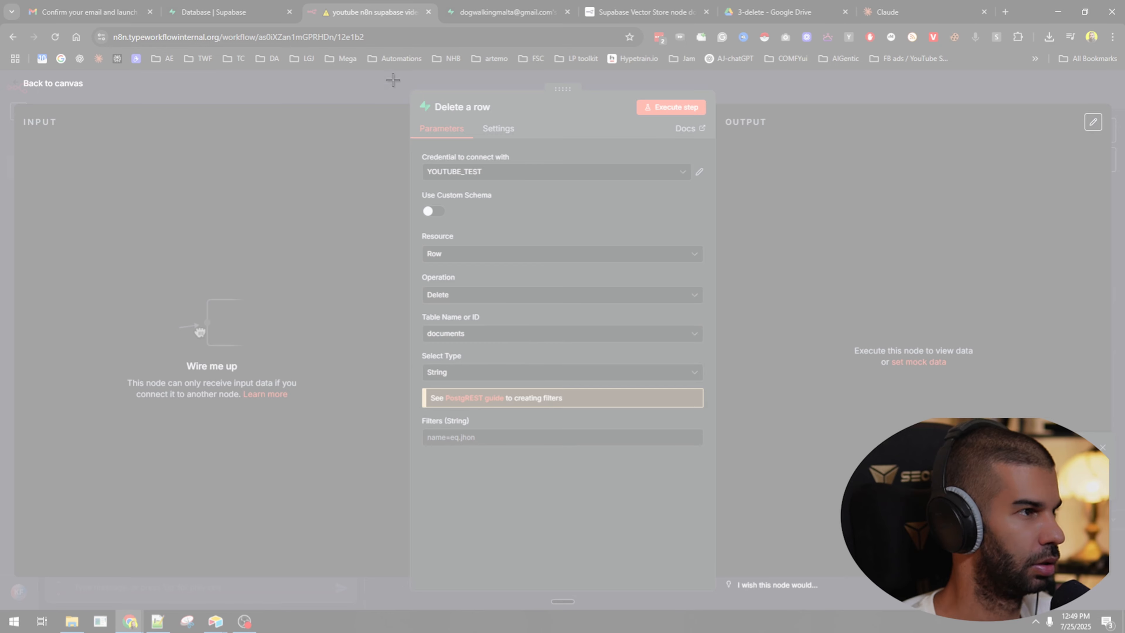
Snip the Delete node's settings, attach it in Claude and send the question 'can this'.
drag(393, 80, 713, 506)
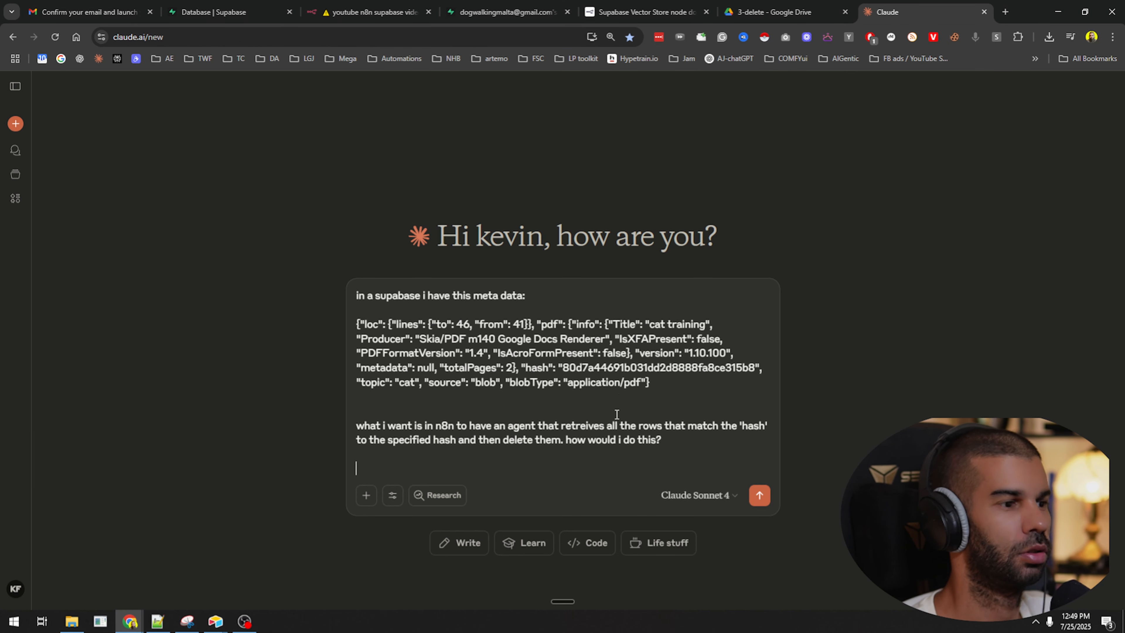
key(ctrl+v)
text(can)
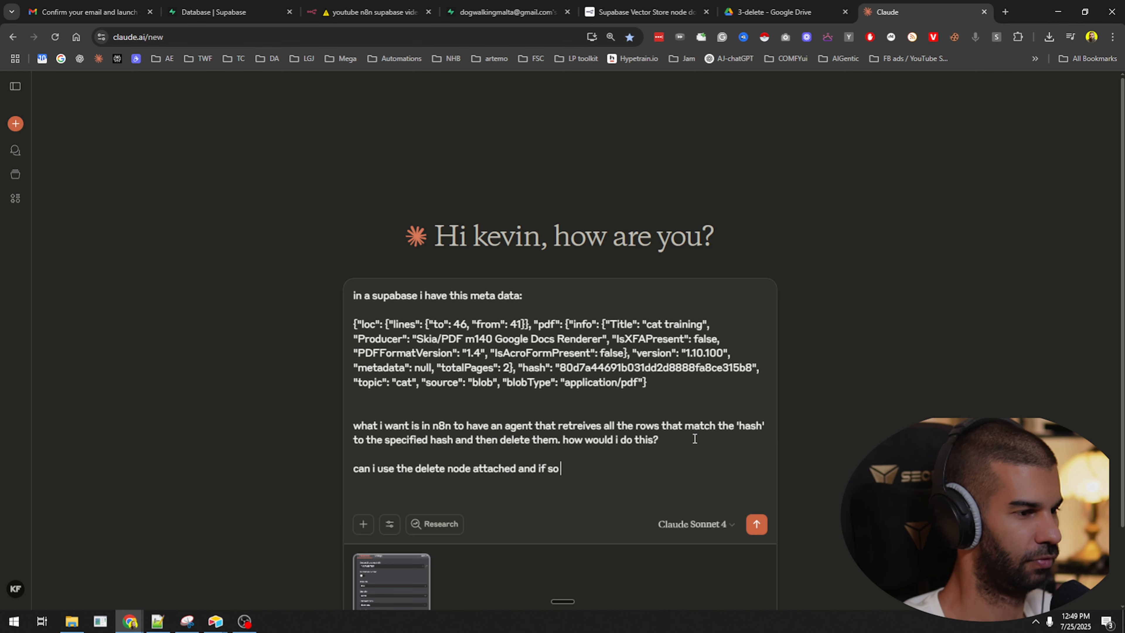
text(this)
key(Return)
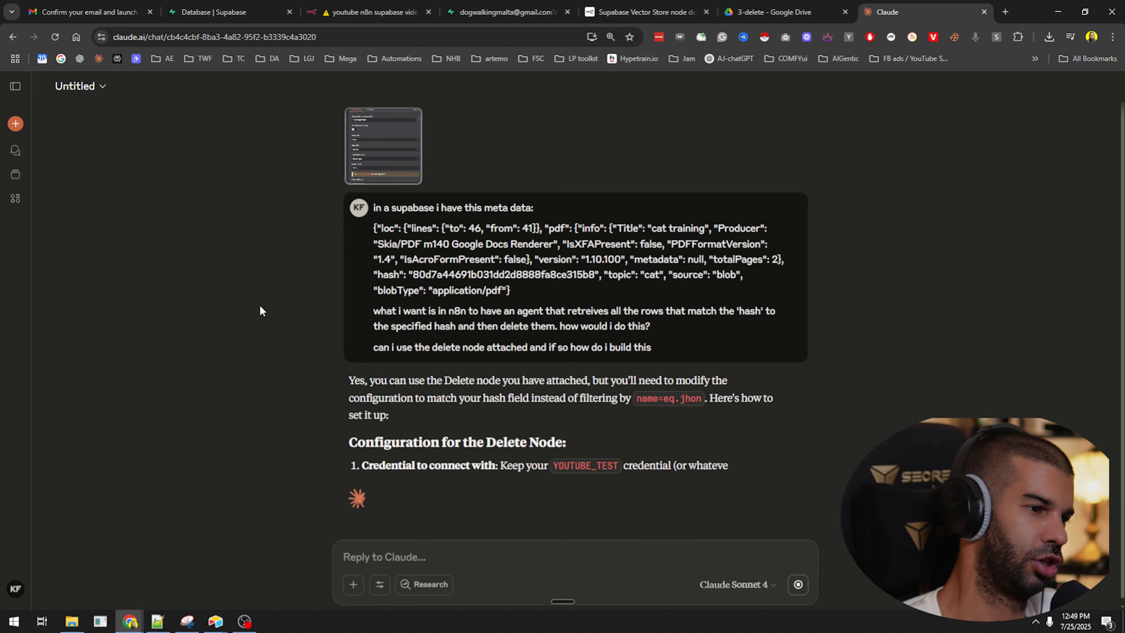
Read Claude's reply and select the suggested filter line hash=eq.{{$json.hash}}.
scroll(470, 348, down, 2)
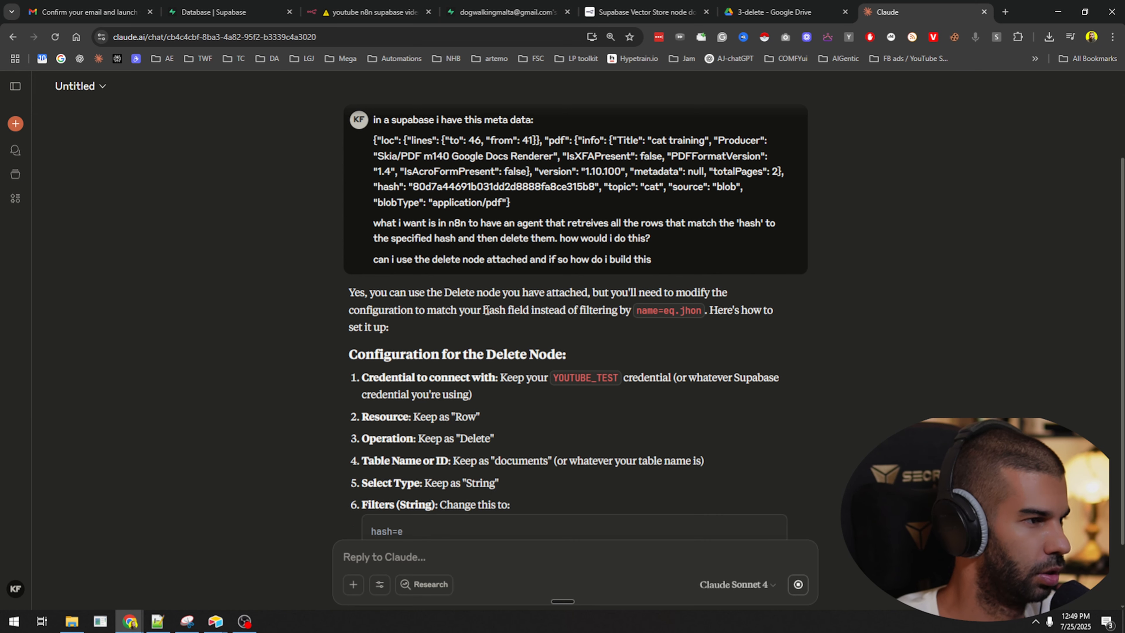
drag(415, 292, 711, 297)
click(364, 314)
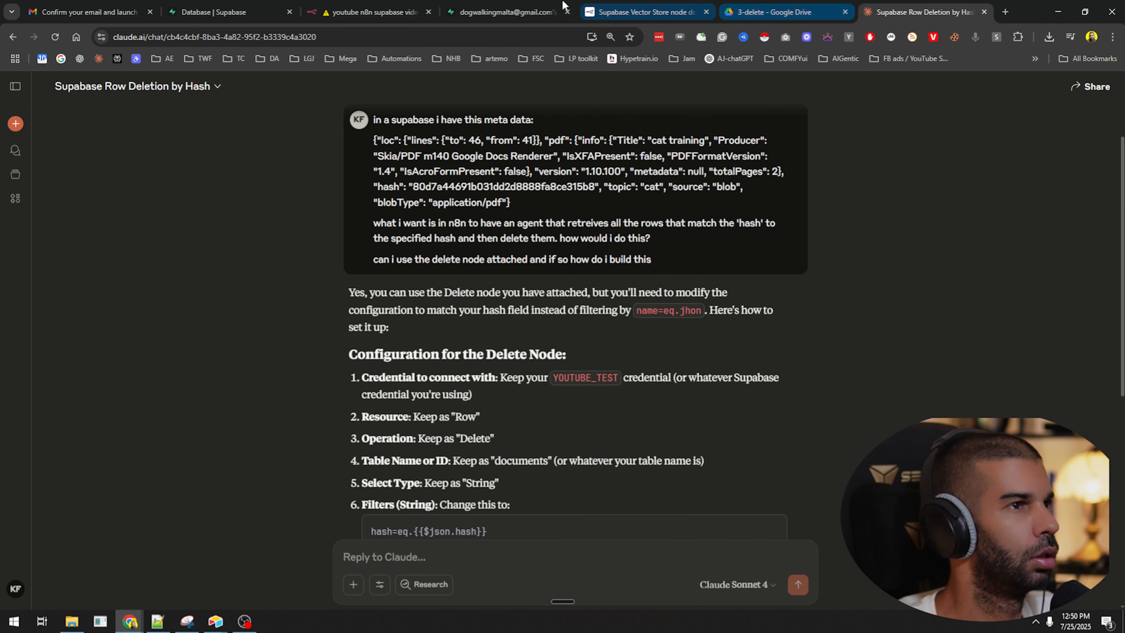
click(372, 12)
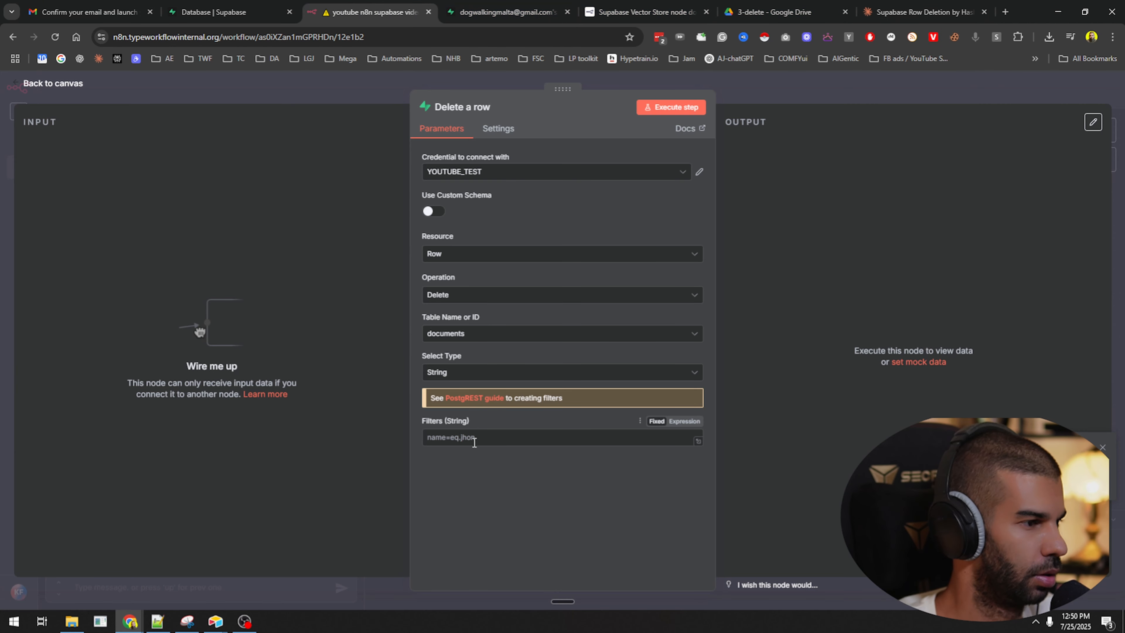
click(957, 6)
scroll(418, 312, down, 3)
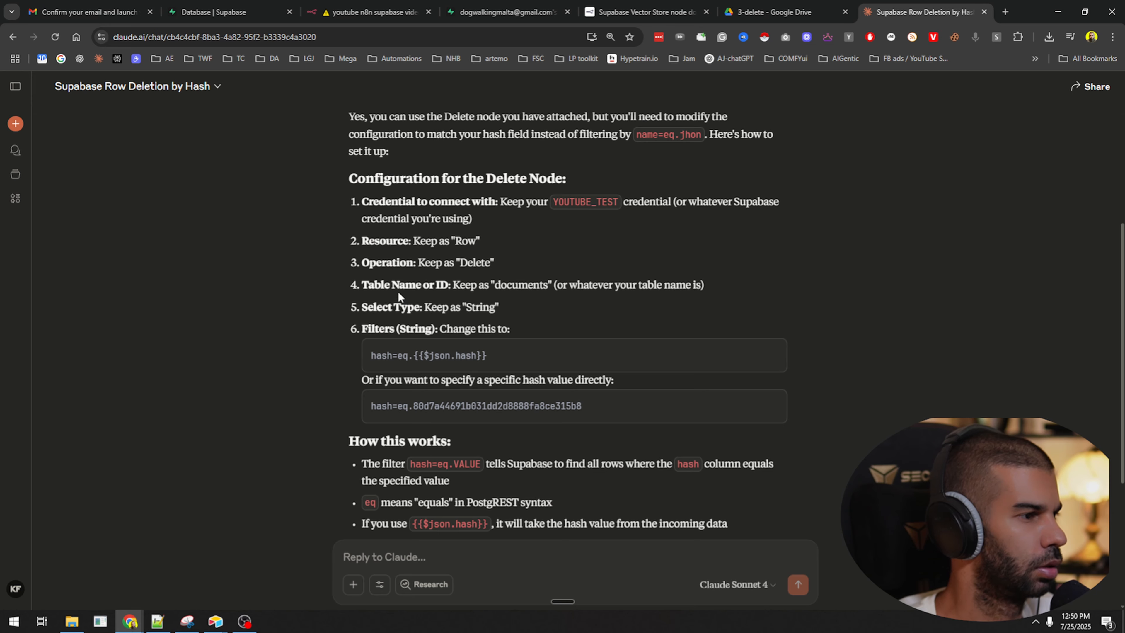
scroll(399, 295, up, 1)
drag(371, 417, 404, 416)
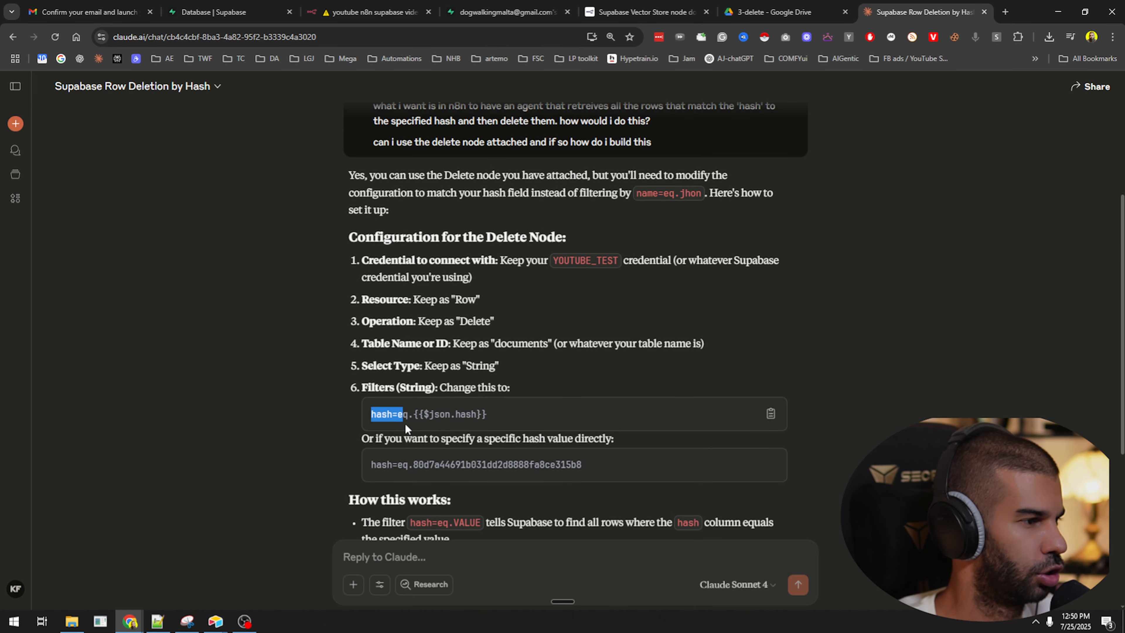
click(404, 422)
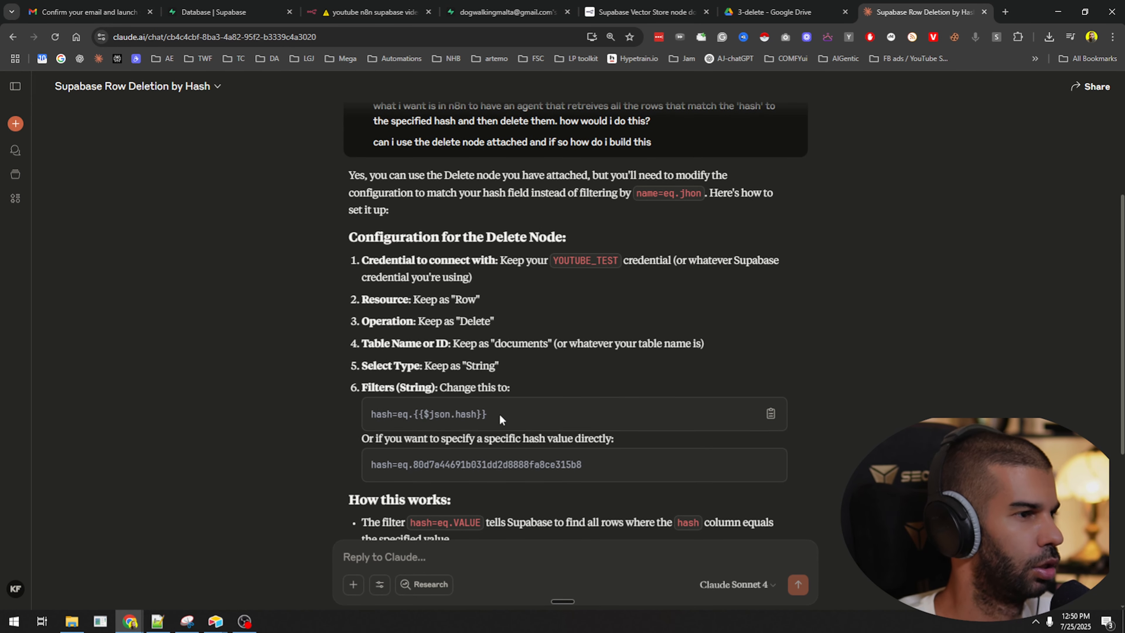
triple_click(439, 409)
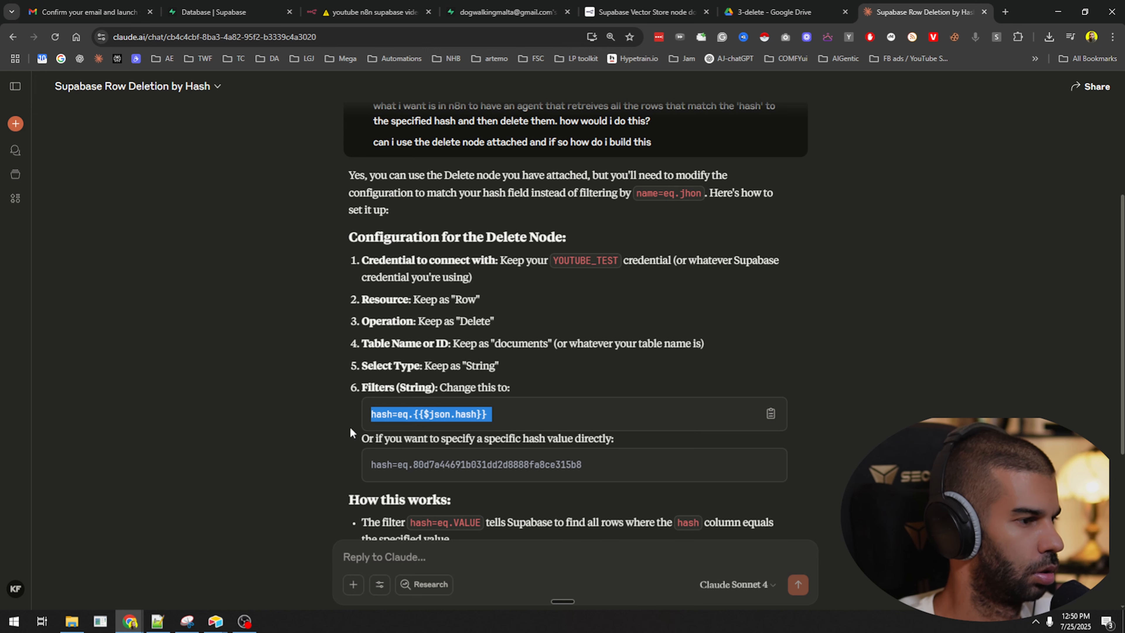
drag(389, 438, 582, 439)
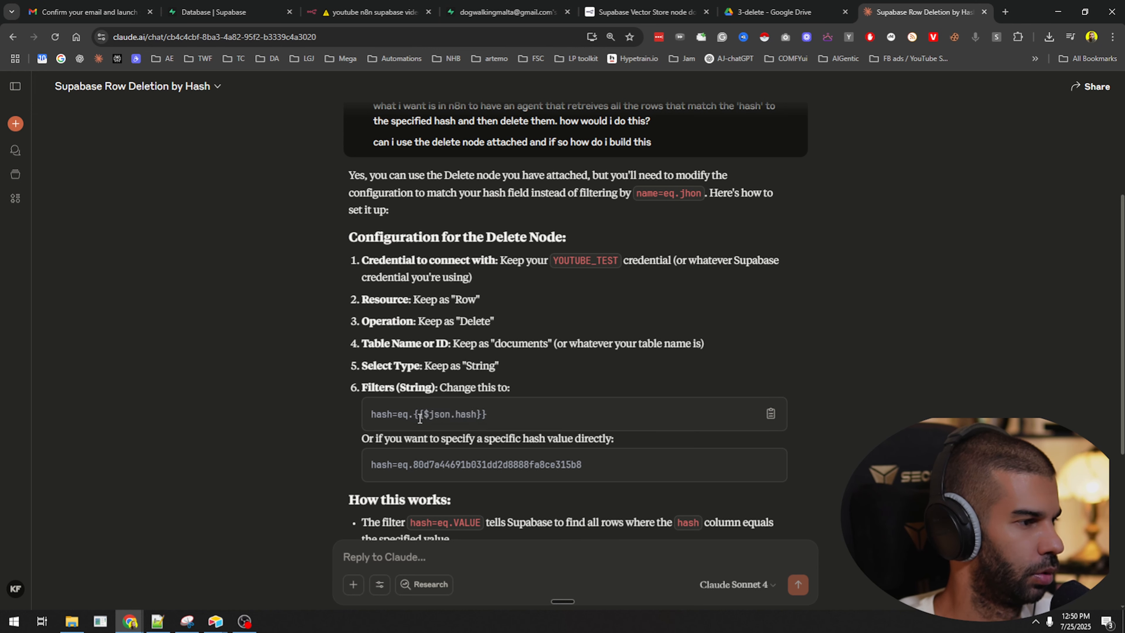
triple_click(420, 415)
key(ctrl+c)
Remove the Crypto1 connection, move Get many rows lower, and open its settings.
click(507, 12)
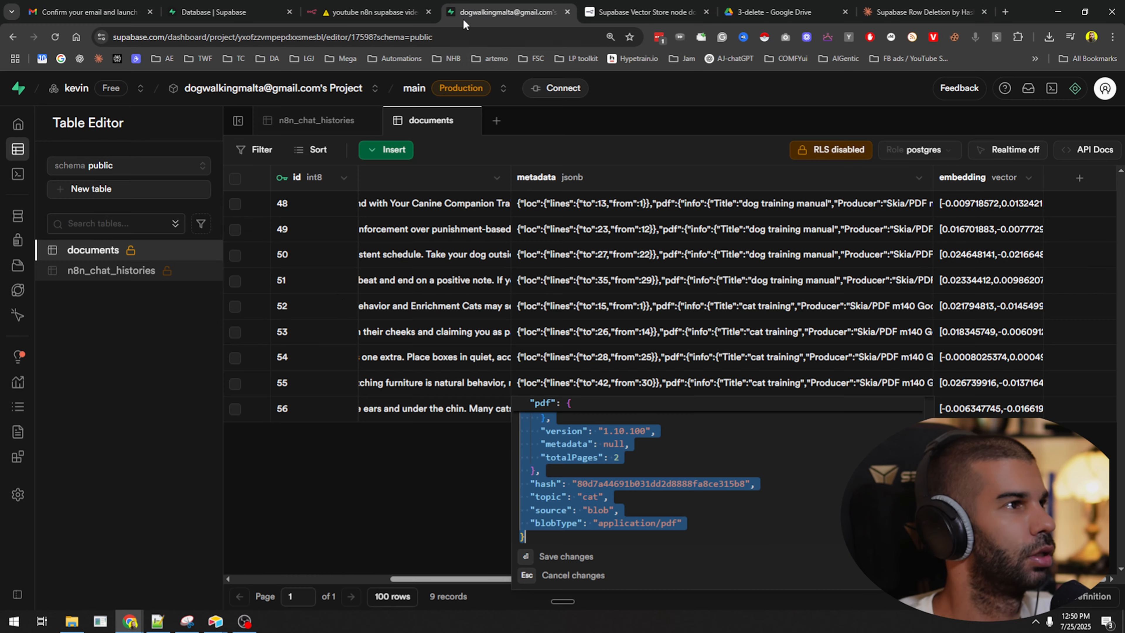
click(372, 12)
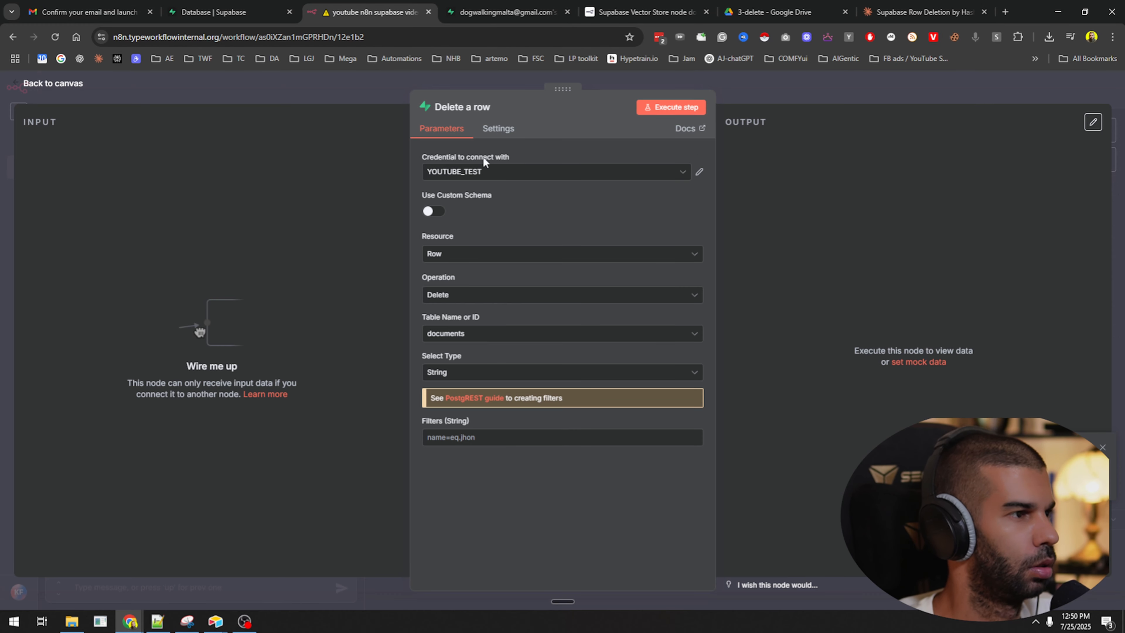
click(815, 94)
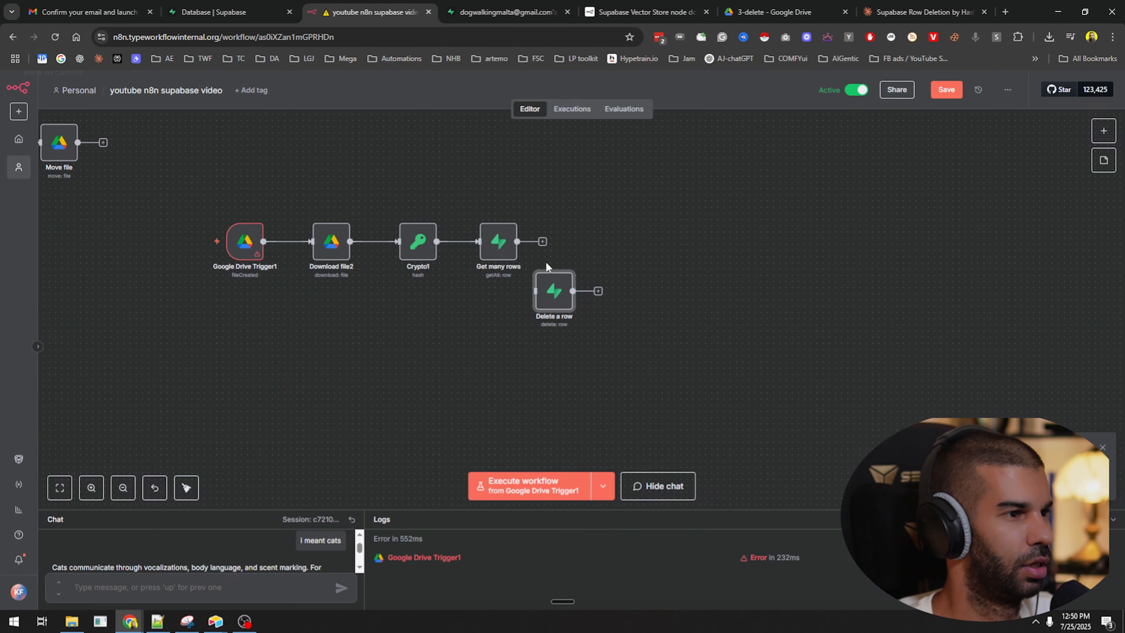
click(466, 242)
drag(489, 268, 445, 386)
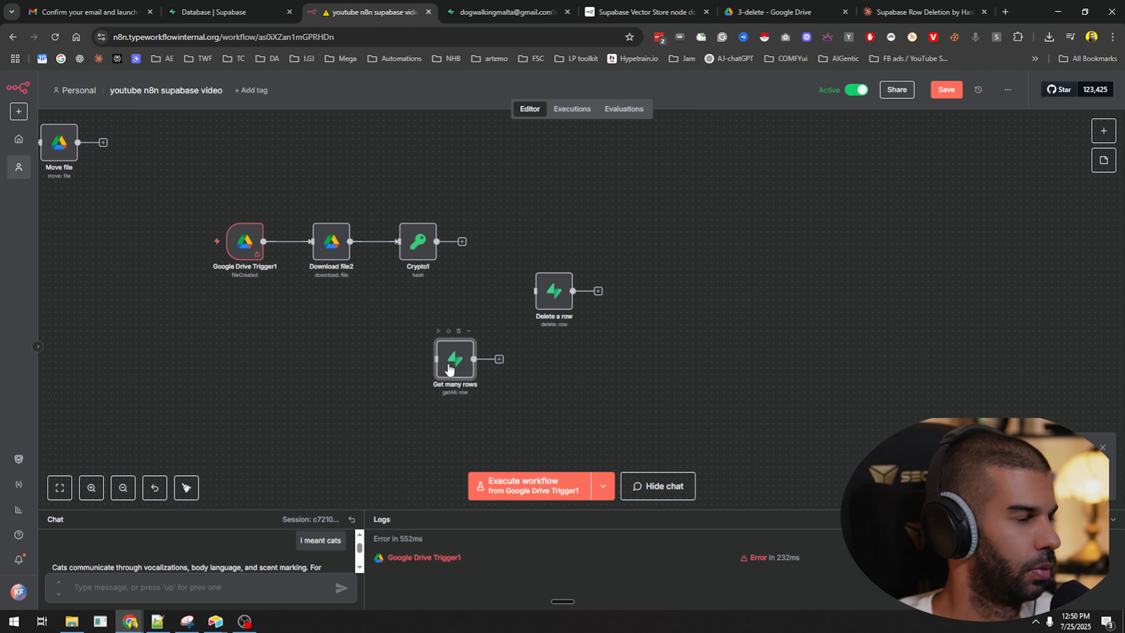
double_click(448, 369)
Keep Any Filter, switch to a String filter, and enter hash=eq. without the expression.
scroll(563, 266, down, 4)
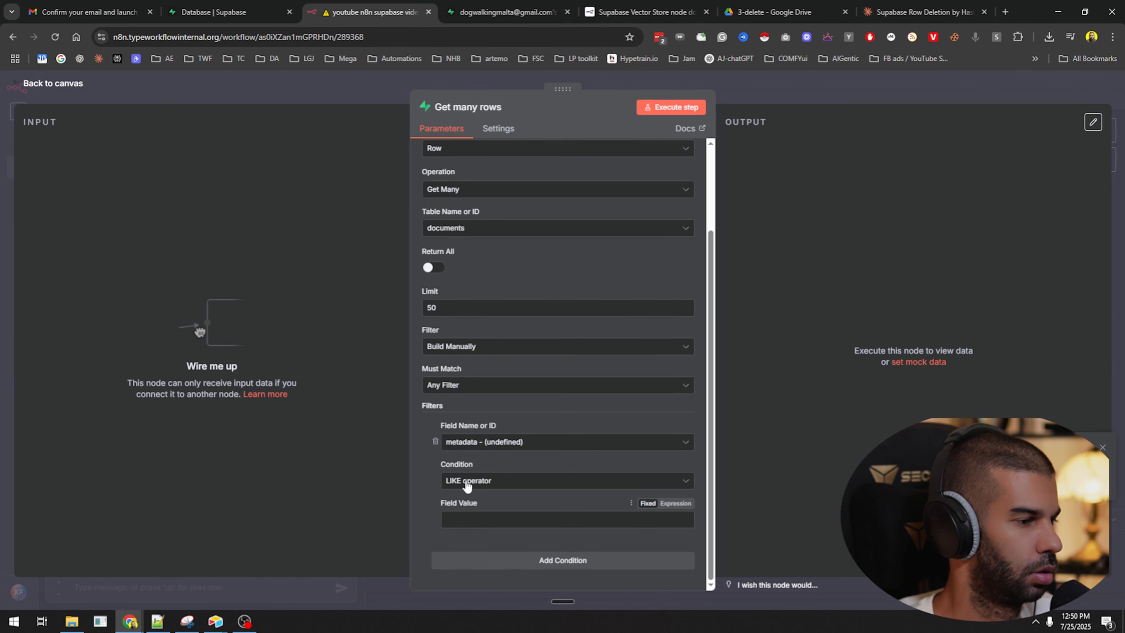
click(458, 388)
click(417, 428)
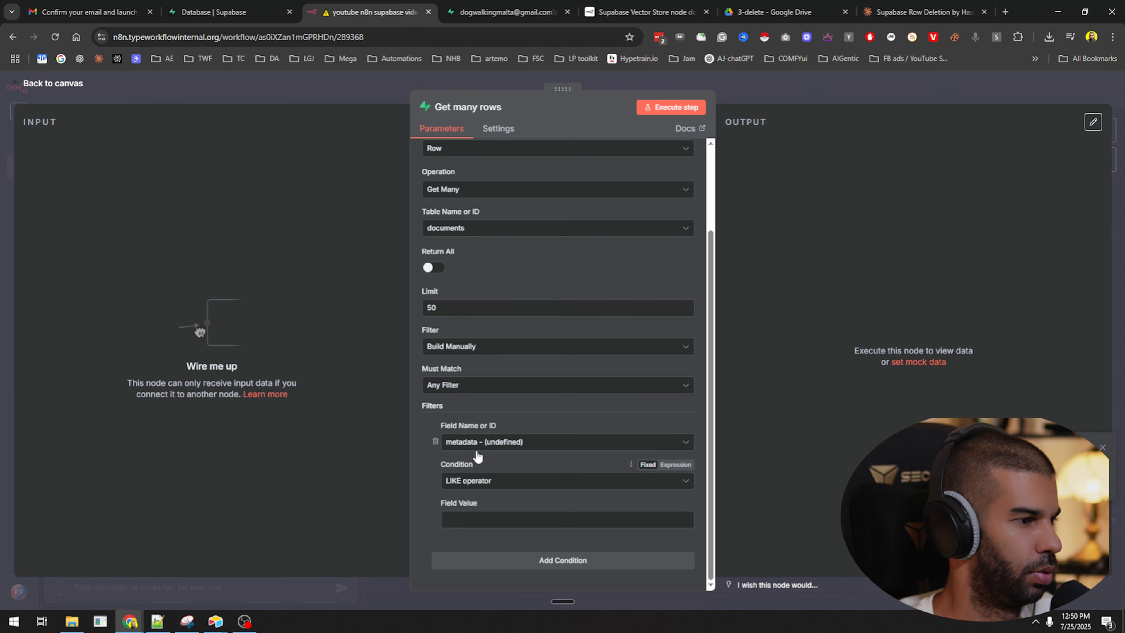
click(460, 350)
click(460, 399)
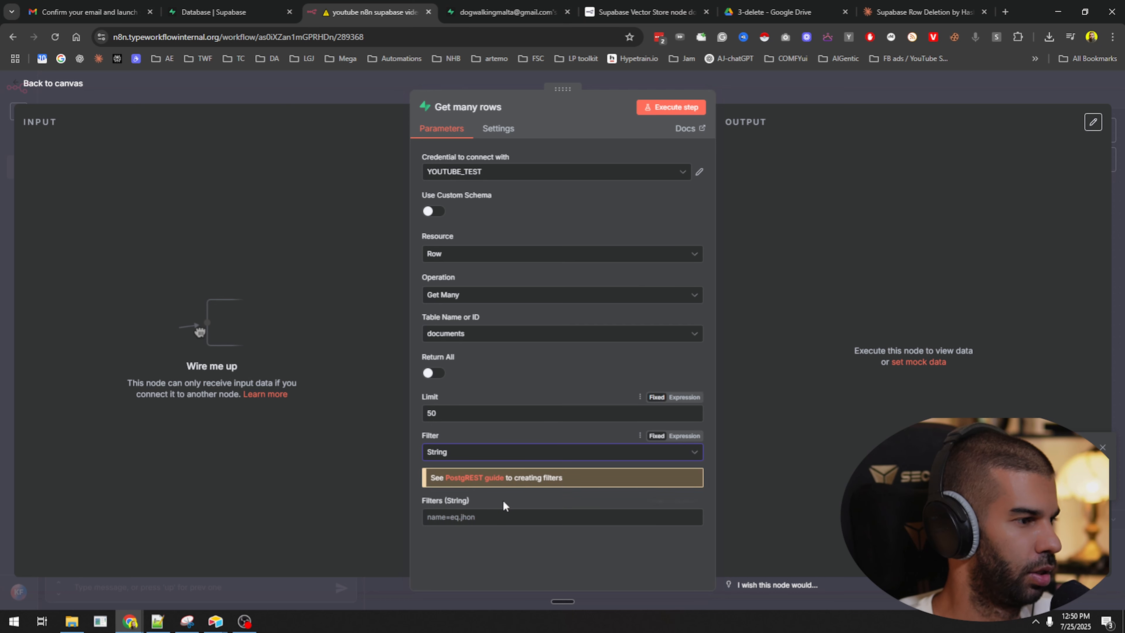
click(483, 516)
key(ctrl+v)
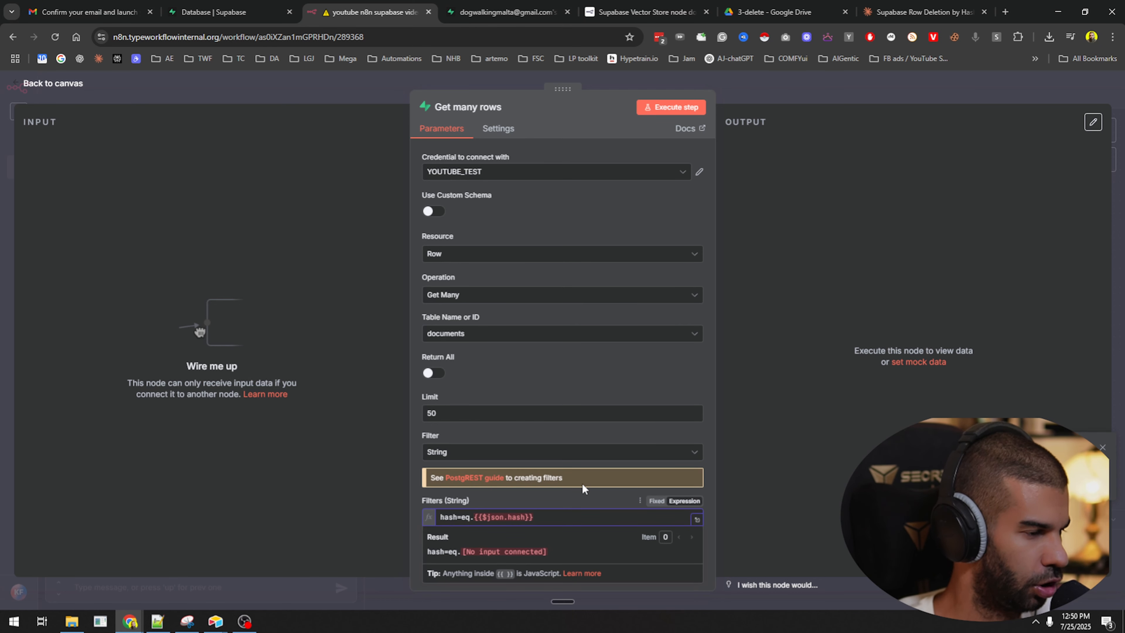
key(shift+End)
key(BackSpace)
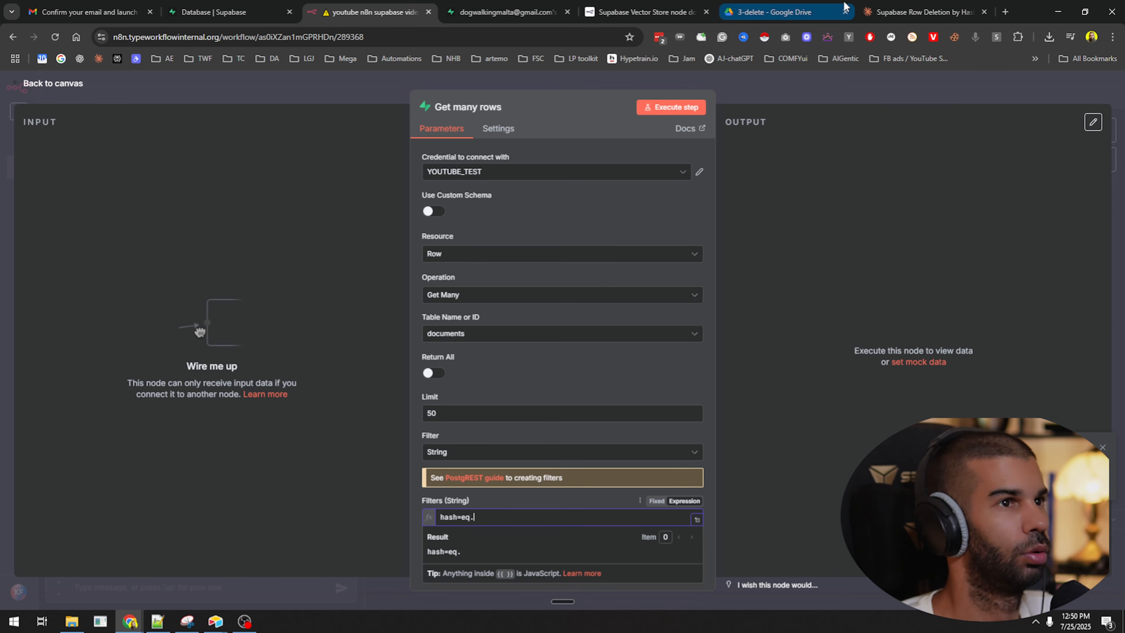
click(505, 12)
click(774, 365)
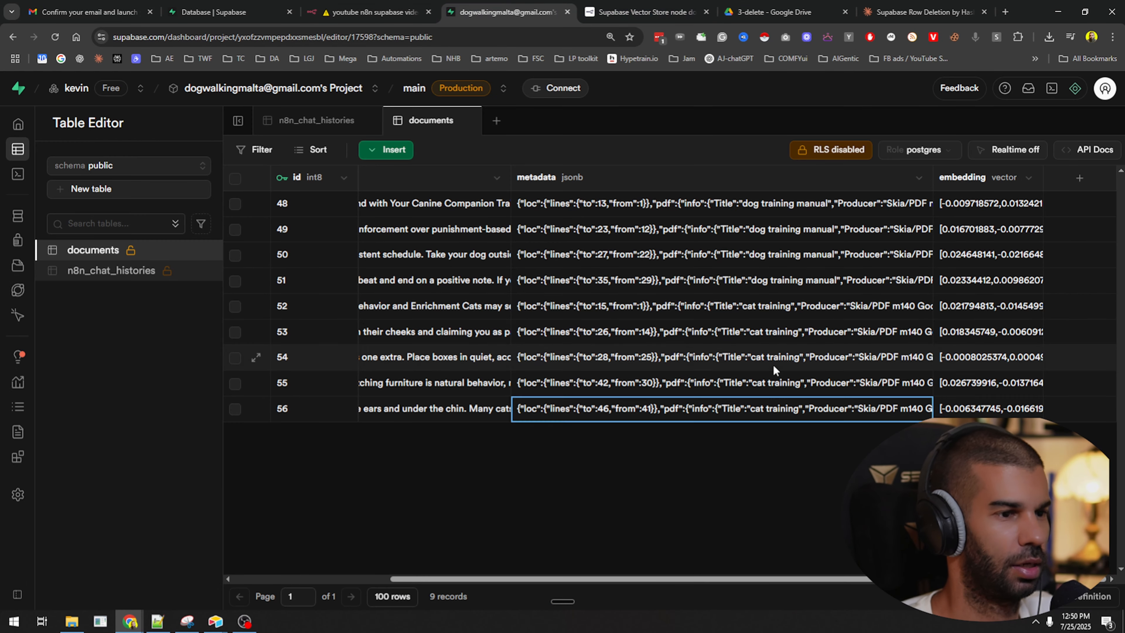
Try copying row 56's hash into the n8n filter; undo the wrong paste and check clipboard history.
double_click(846, 417)
scroll(598, 482, down, 5)
scroll(598, 482, up, 2)
scroll(598, 482, down, 2)
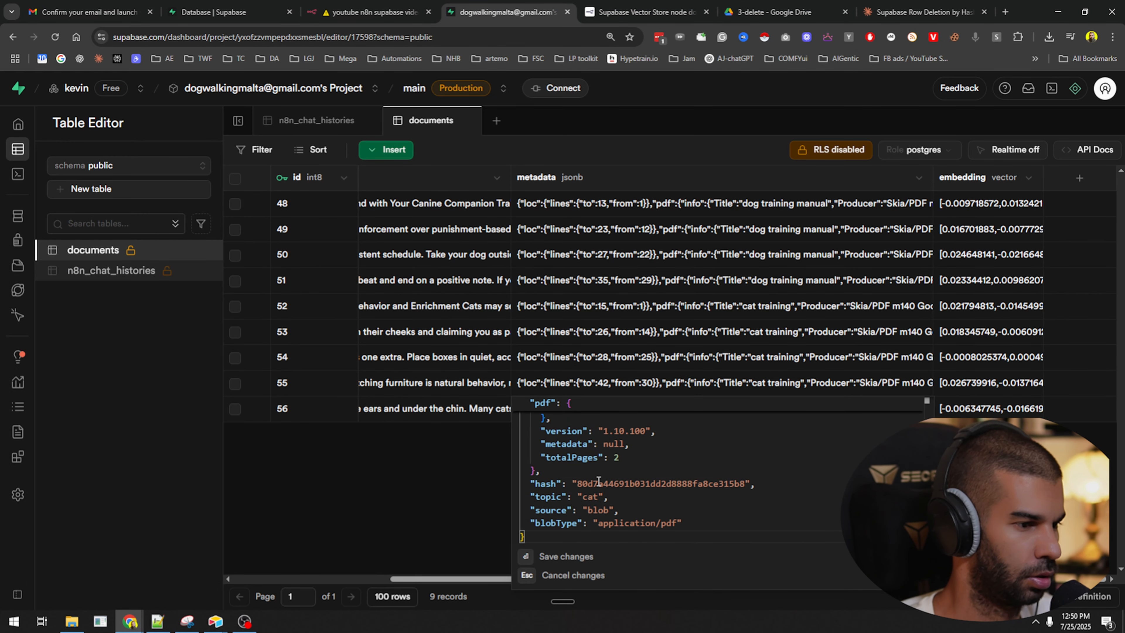
double_click(599, 482)
key(Escape)
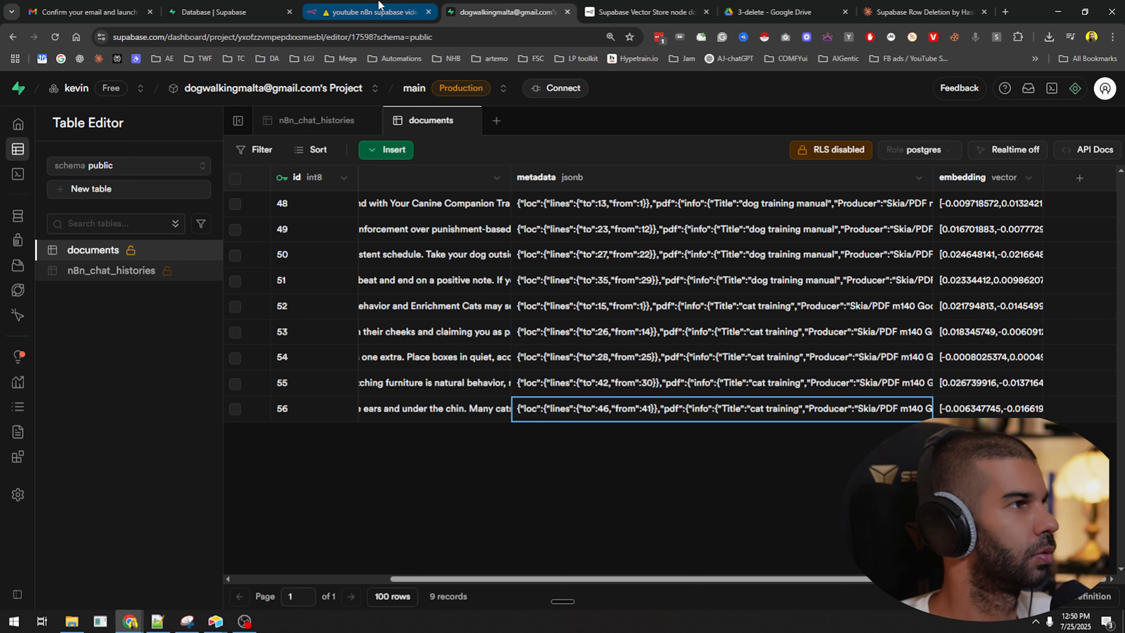
click(390, 6)
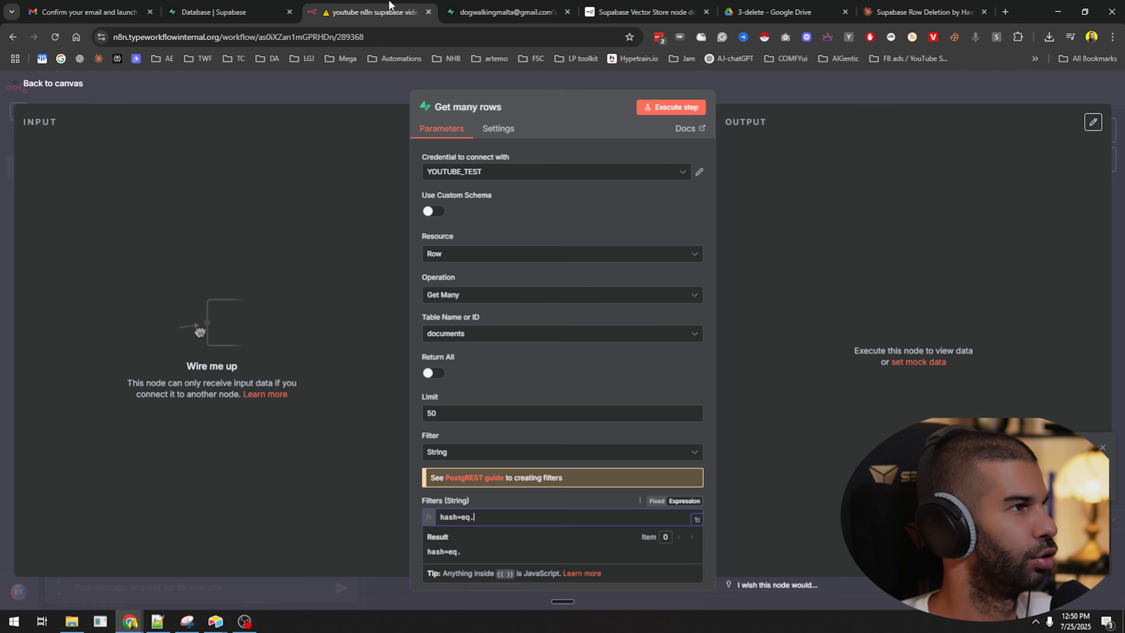
key(ctrl+v)
key(ctrl+z)
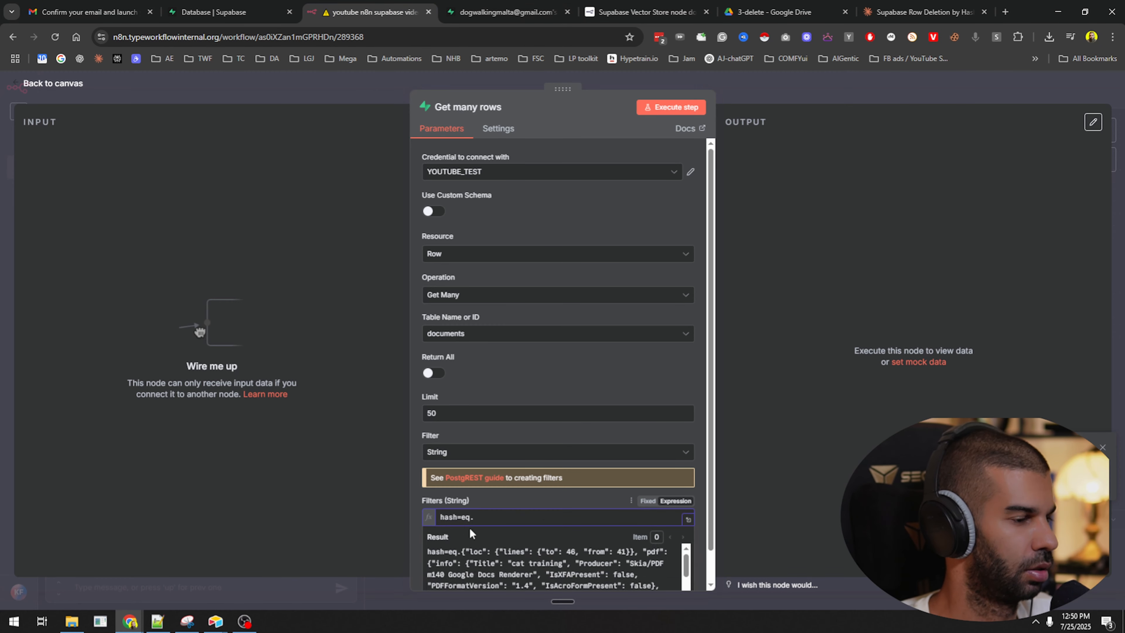
key(super+v)
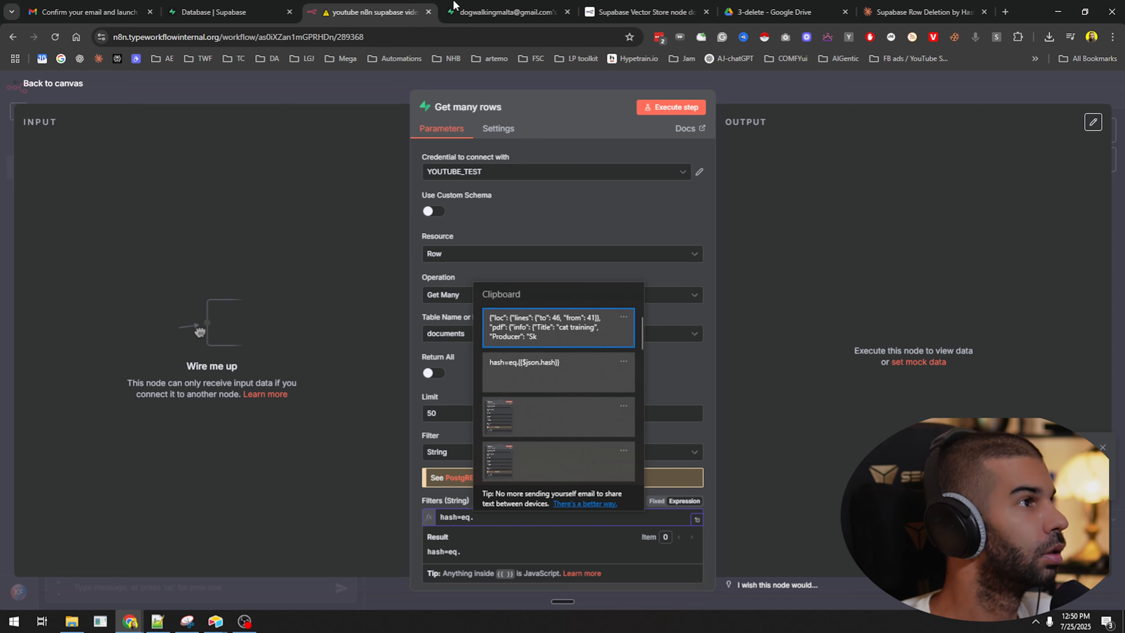
click(524, 7)
Recopy row 56's hash value via right-click Copy and verify it in a test tab.
click(537, 5)
double_click(764, 413)
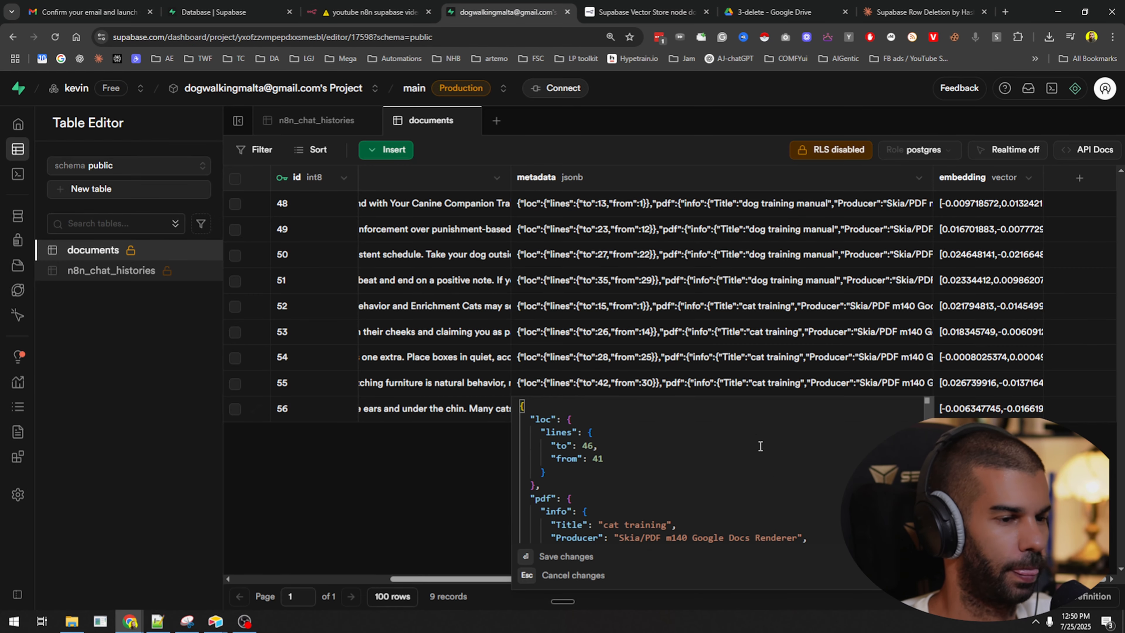
scroll(614, 511, down, 5)
double_click(599, 483)
key(ctrl+t)
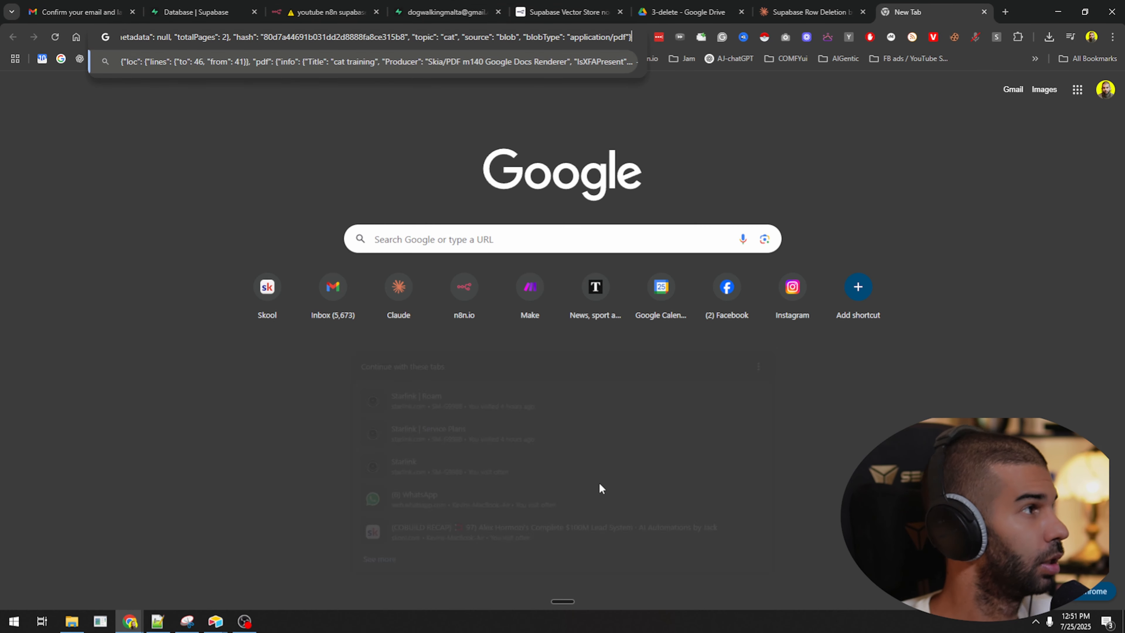
key(ctrl+w)
right_click(624, 484)
click(674, 426)
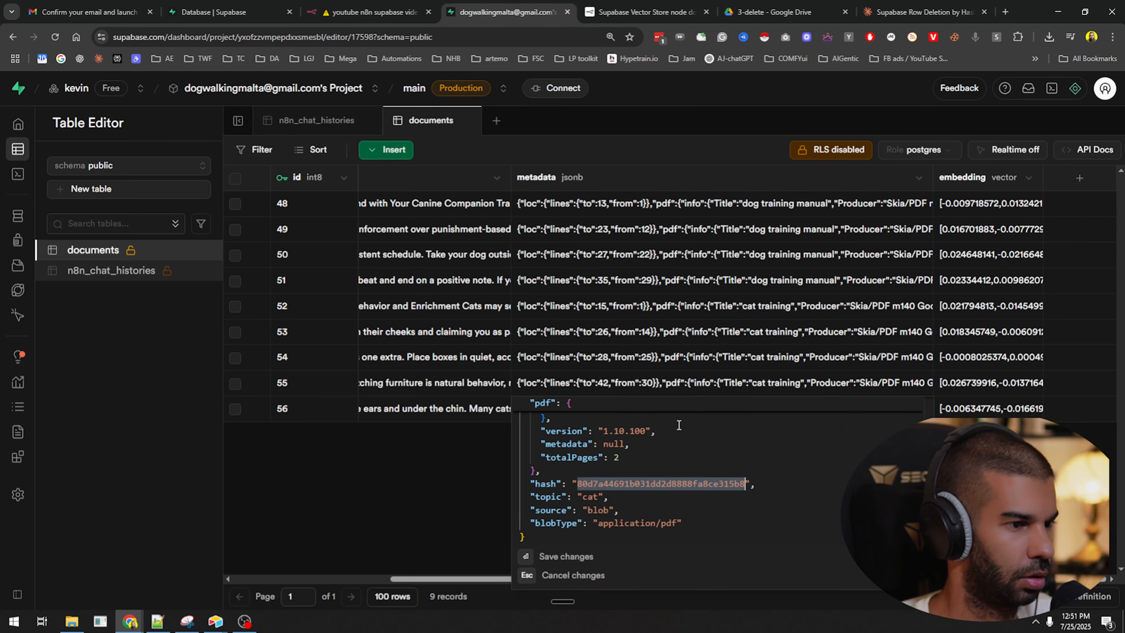
key(ctrl+t)
key(ctrl+v)
key(ctrl+w)
Paste the cat hash after hash=eq. and run Get many rows, hitting 'column documents.hash does not exist'.
click(369, 494)
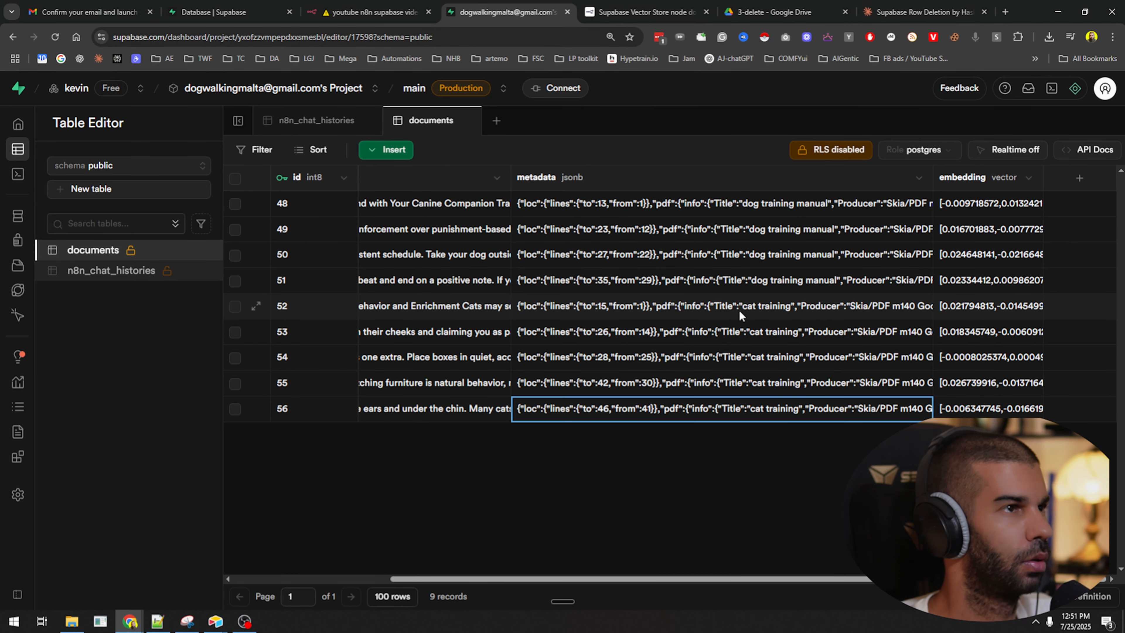
click(397, 7)
key(ctrl+v)
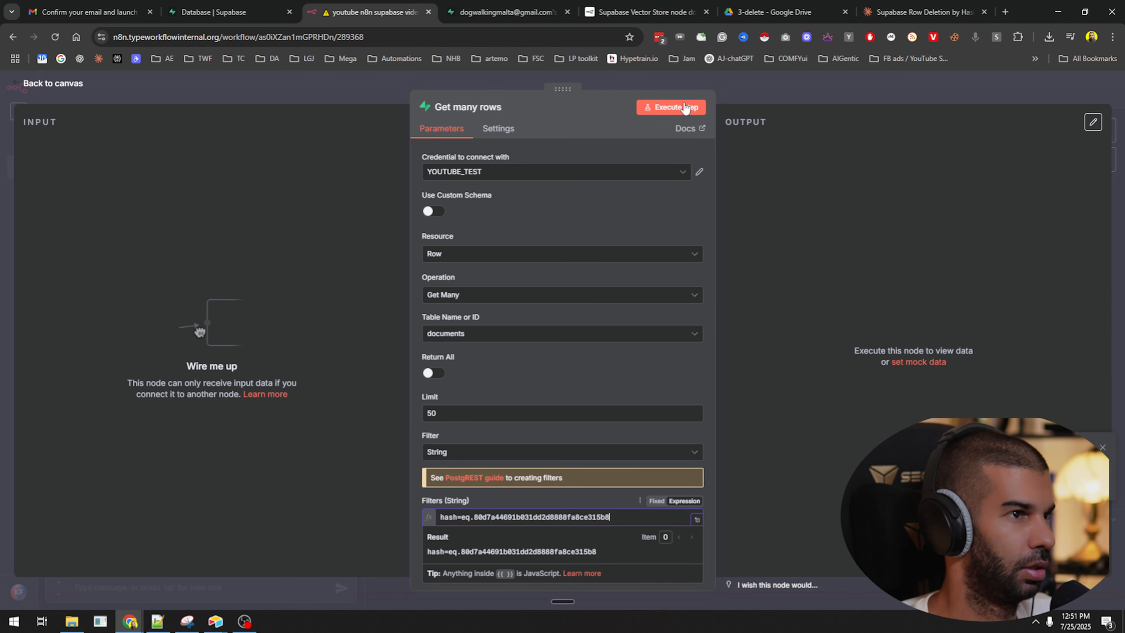
click(677, 107)
drag(735, 173, 910, 193)
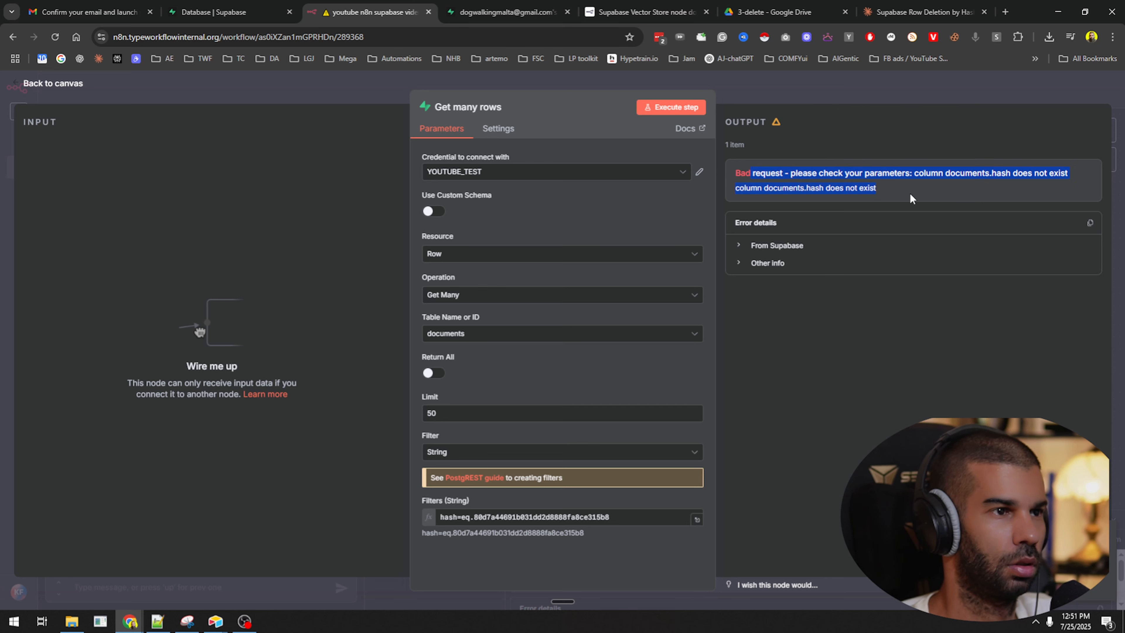
click(840, 312)
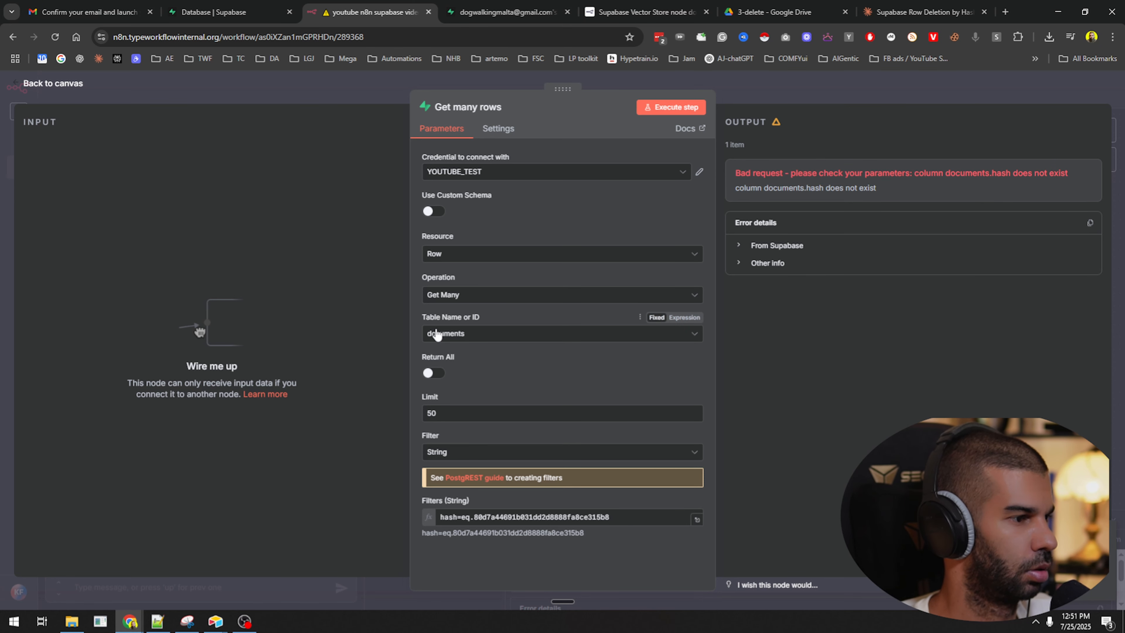
Snip the failing n8n node panel with its error output.
key(super)
text(s)
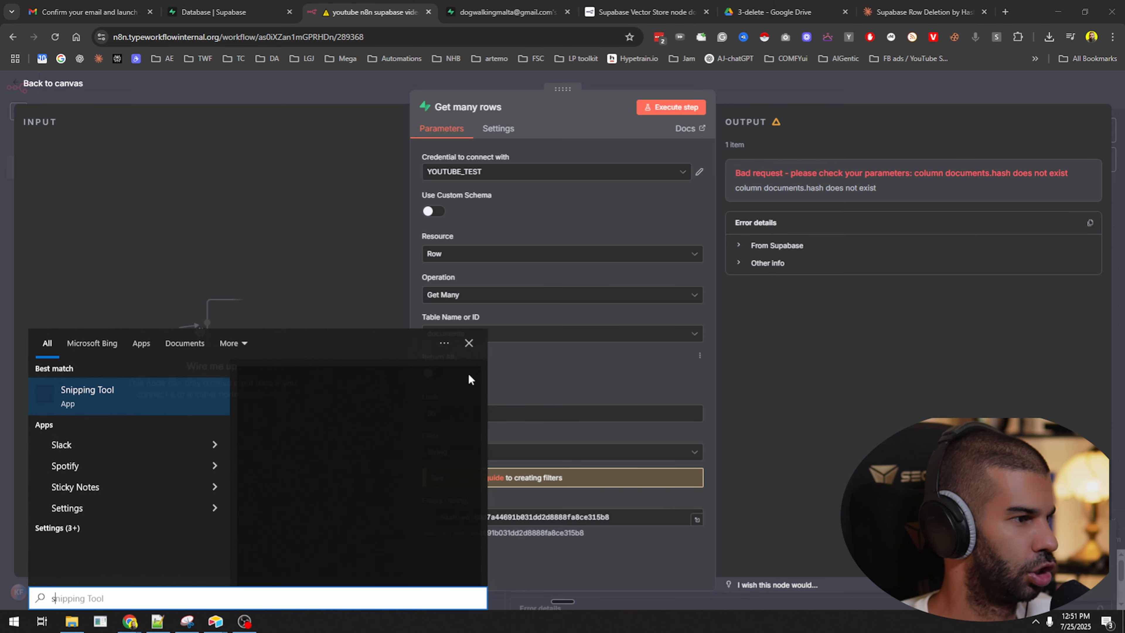
key(Return)
key(ctrl+n)
drag(392, 73, 1121, 598)
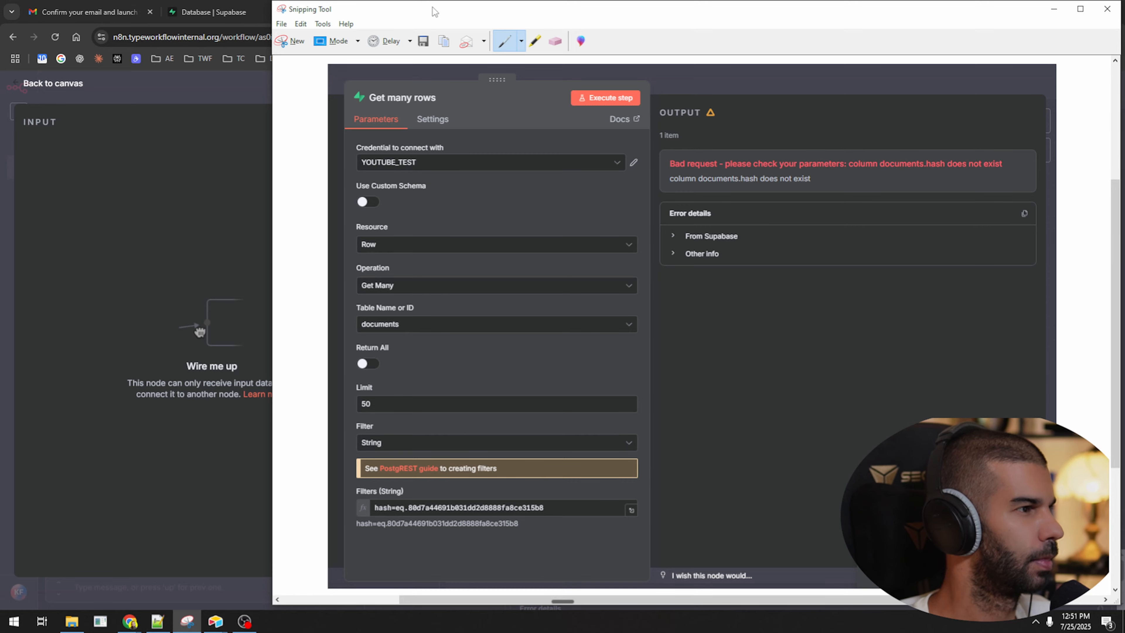
drag(433, 8, 432, 118)
Paste the screenshot into Claude and ask 'why am i getting this error'.
click(874, 8)
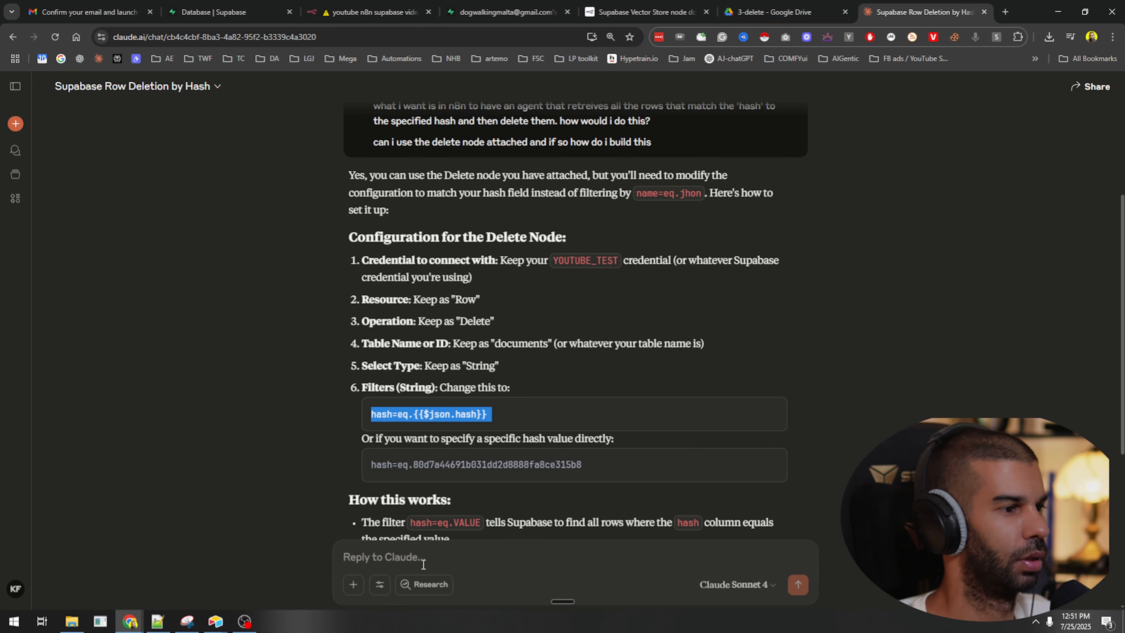
click(423, 564)
key(ctrl+v)
text(why am)
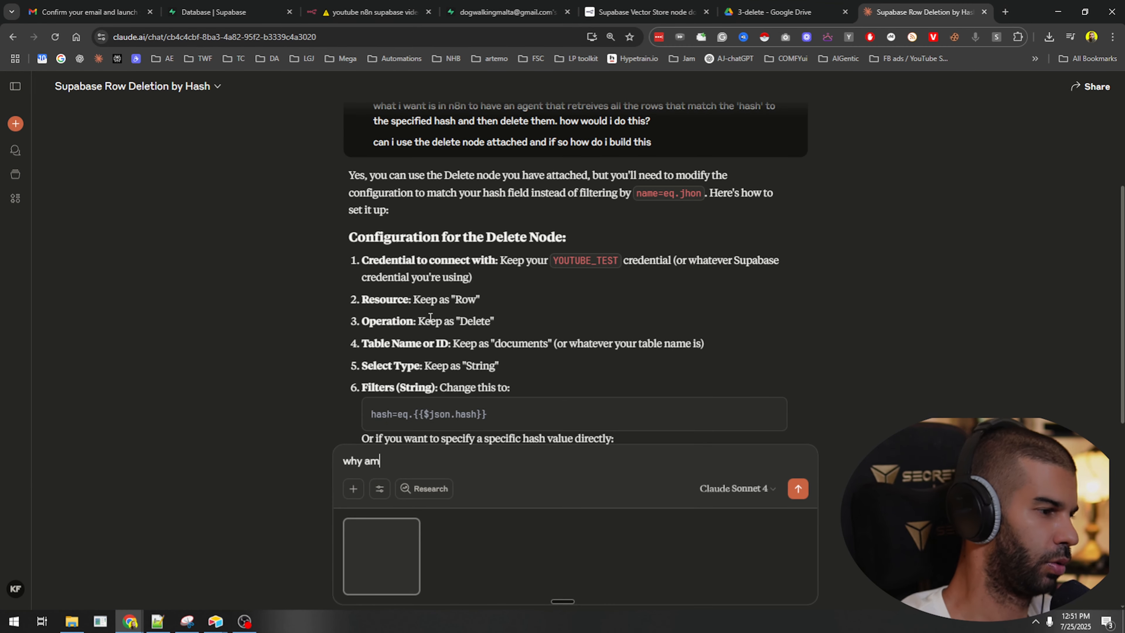
text( i getting this error)
key(Return)
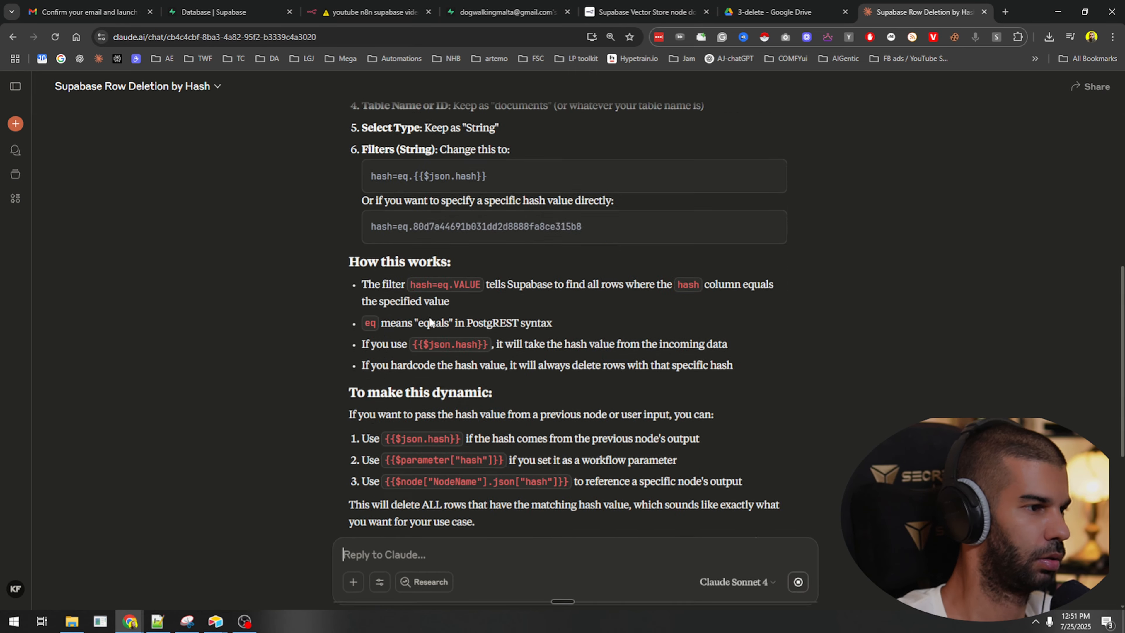
Read Claude's answer explaining the hash sits in metadata, suggesting metadata->>'hash' filters.
scroll(442, 271, up, 6)
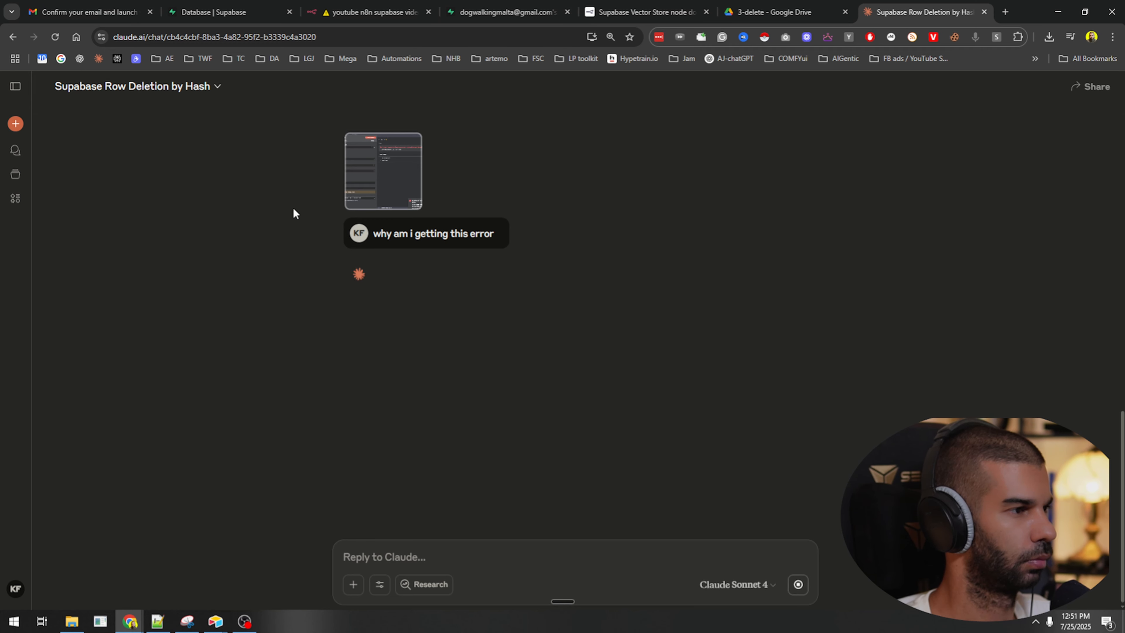
scroll(356, 284, up, 4)
scroll(358, 291, down, 3)
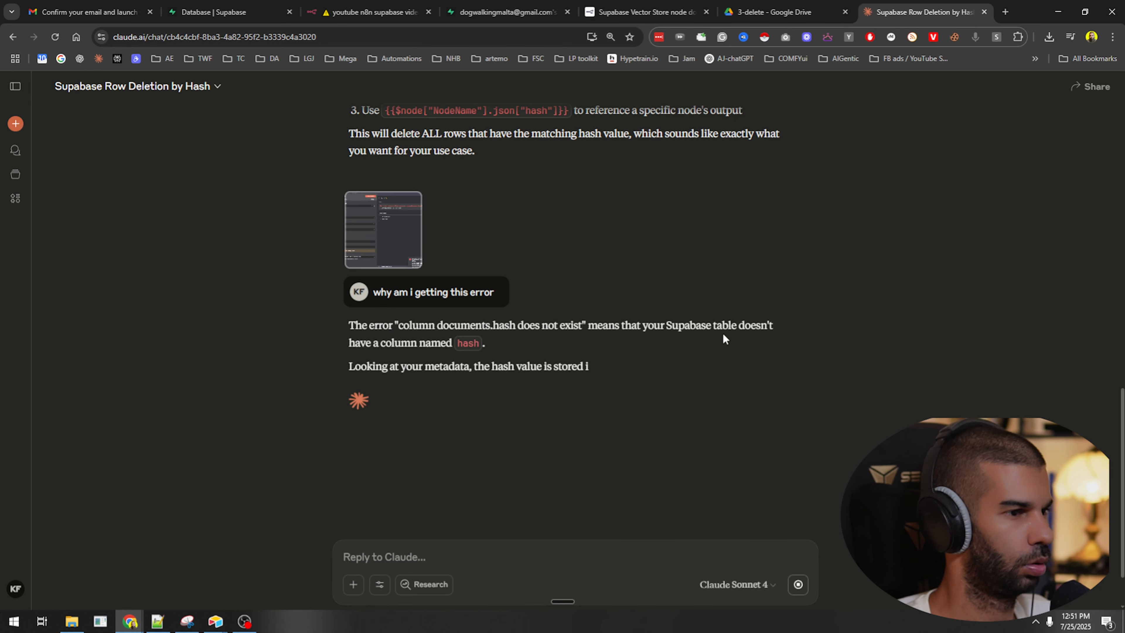
scroll(361, 324, down, 1)
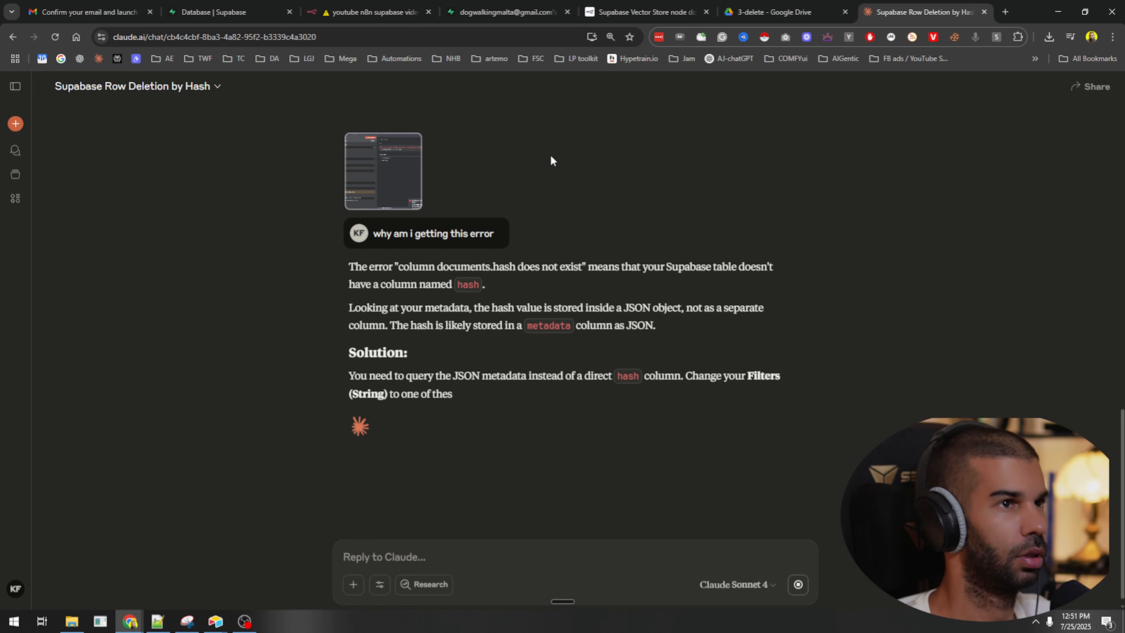
drag(416, 325, 595, 326)
click(595, 326)
scroll(399, 266, down, 2)
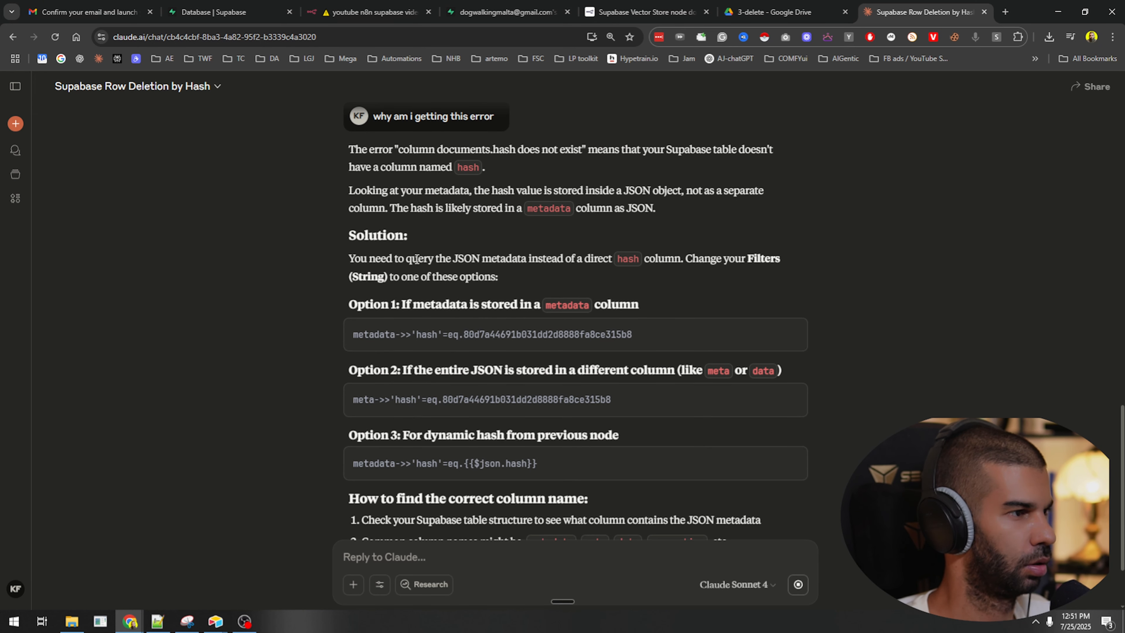
scroll(487, 277, down, 1)
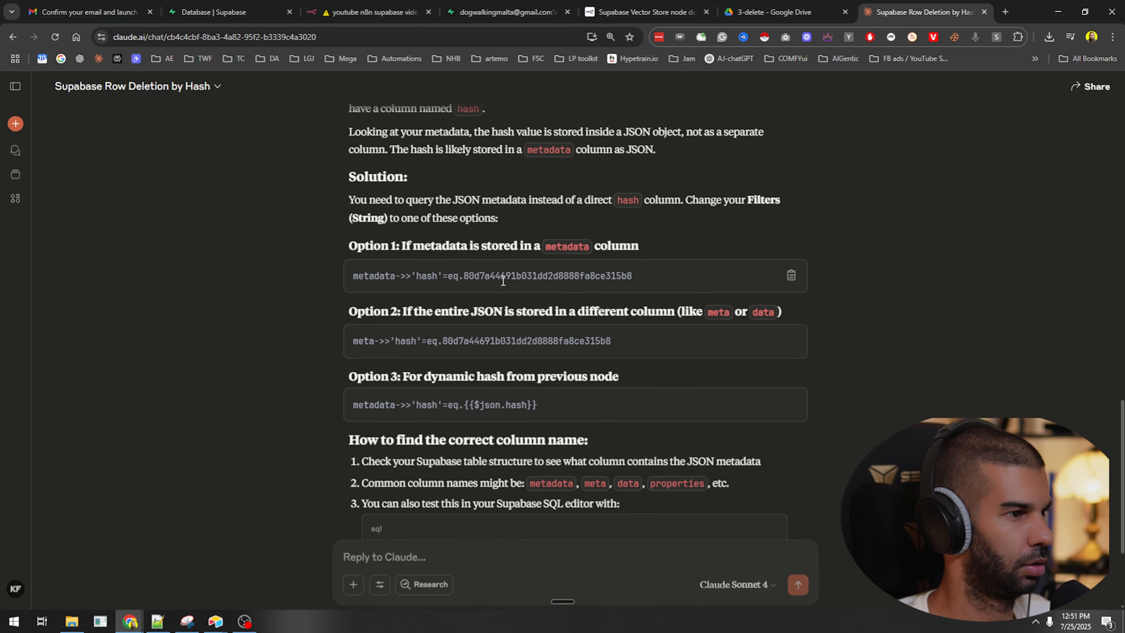
drag(374, 247, 527, 249)
click(439, 249)
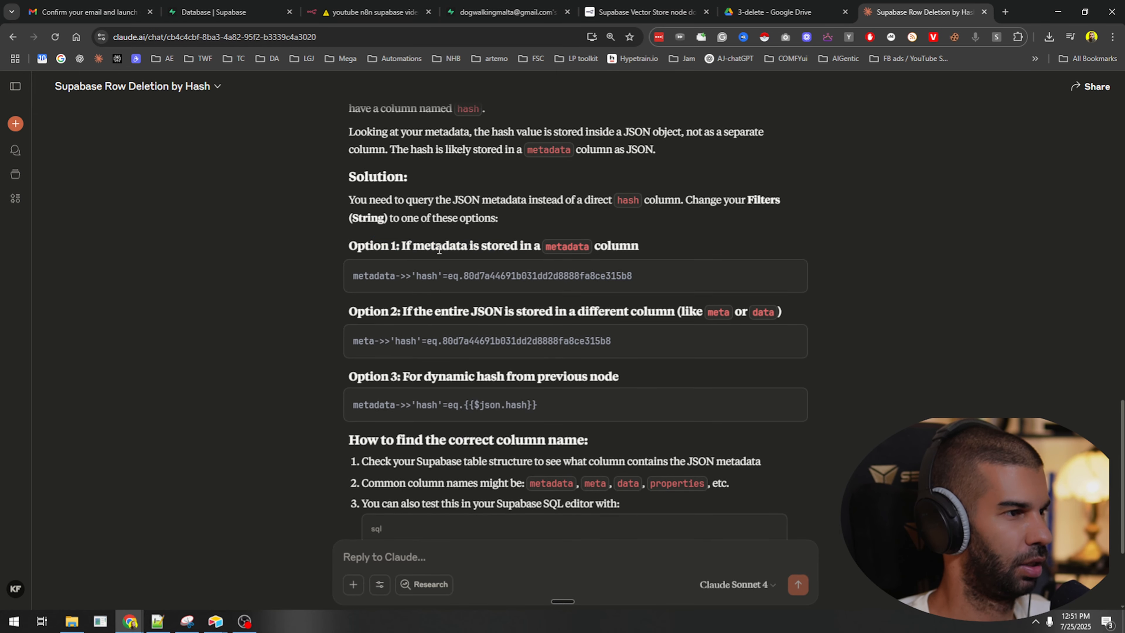
double_click(445, 247)
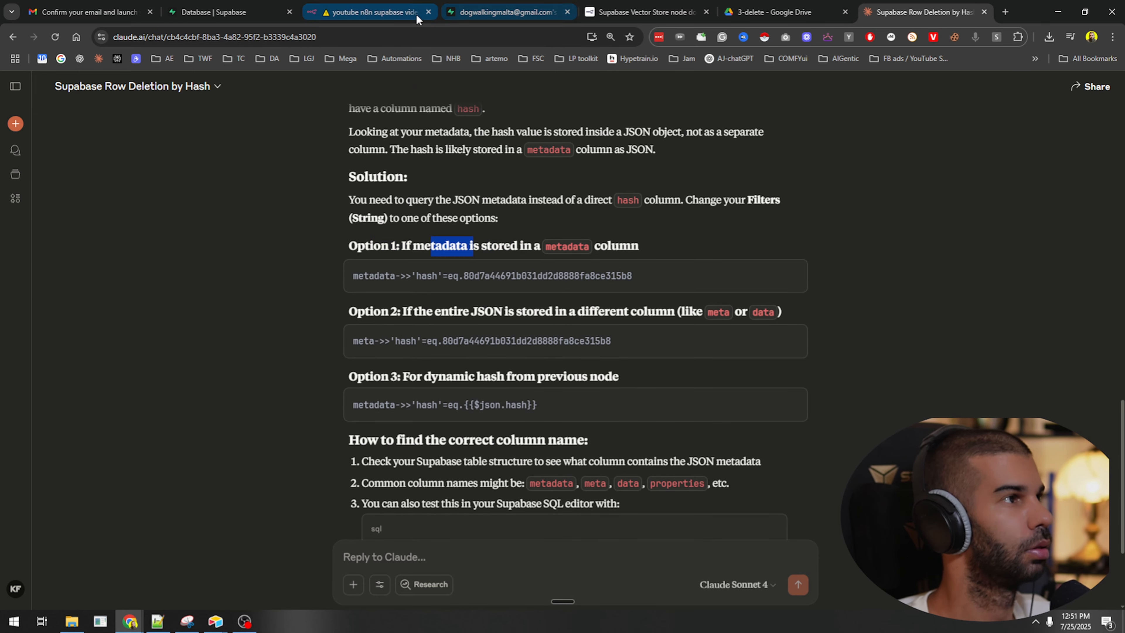
click(504, 12)
key(super)
Screenshot the Supabase documents table and send it to Claude with the note 'this is what'.
text(s)
key(Return)
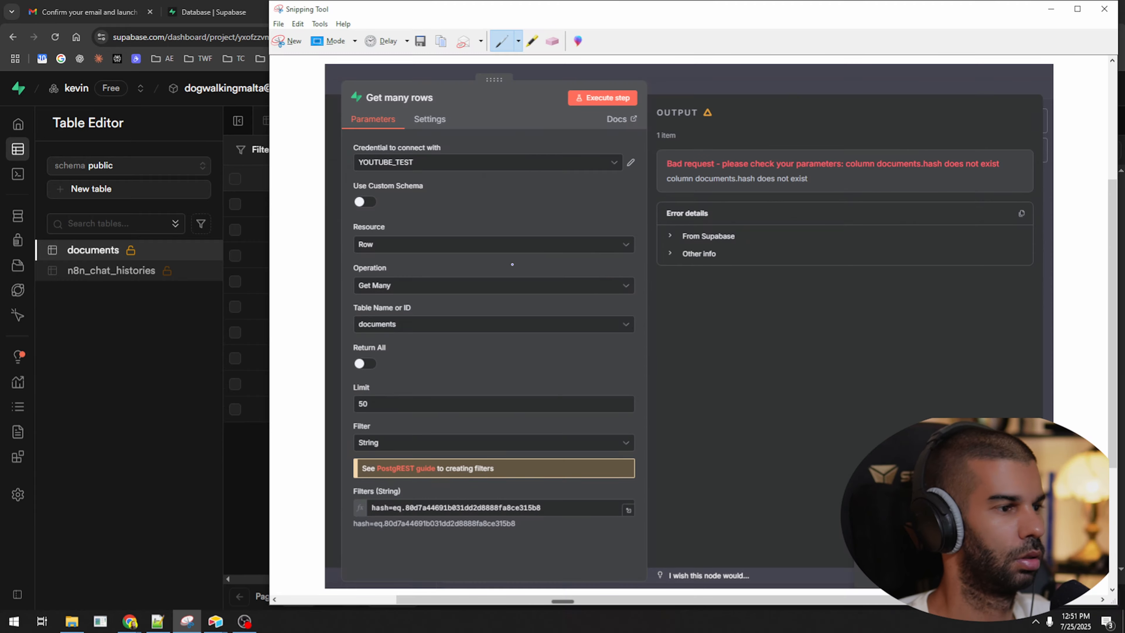
key(ctrl+n)
drag(478, 112, 991, 529)
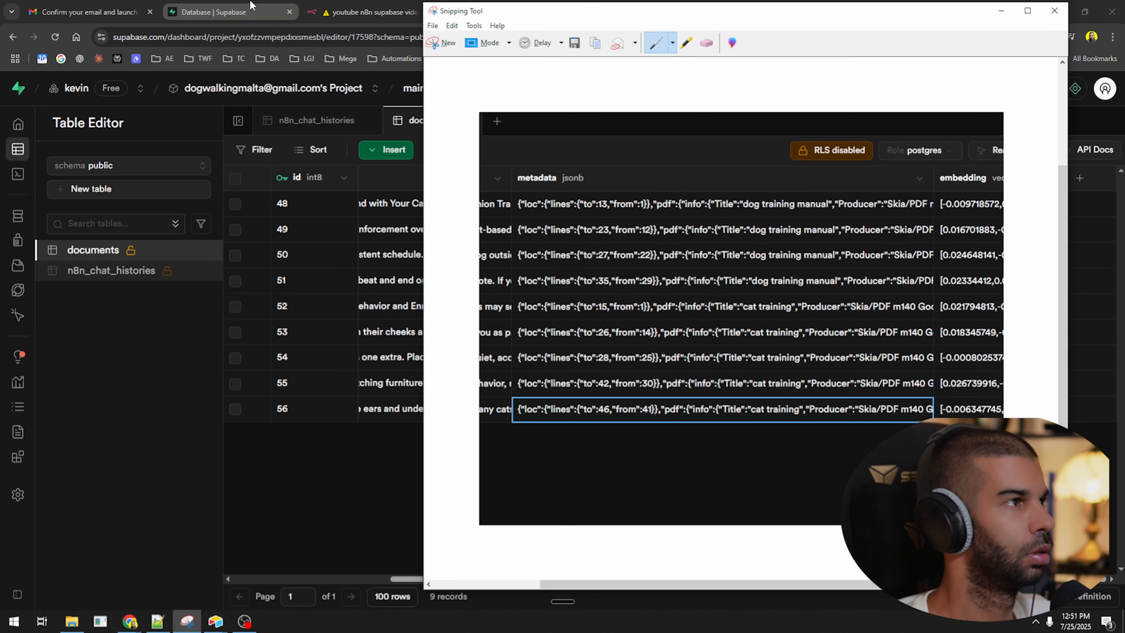
click(368, 12)
click(904, 9)
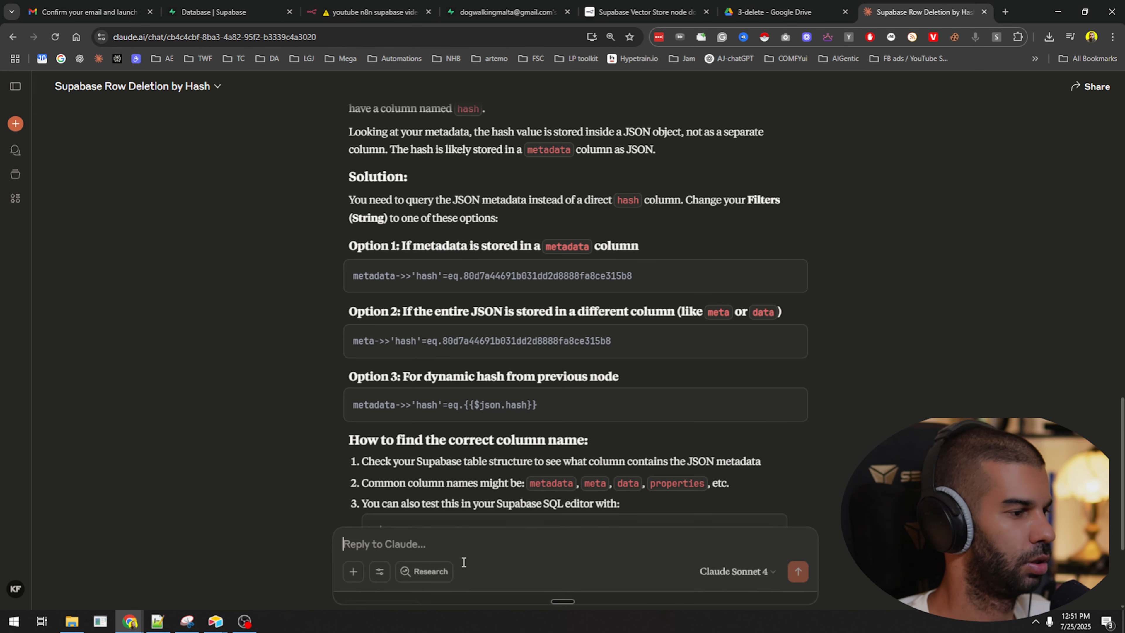
key(ctrl+v)
text(this is what)
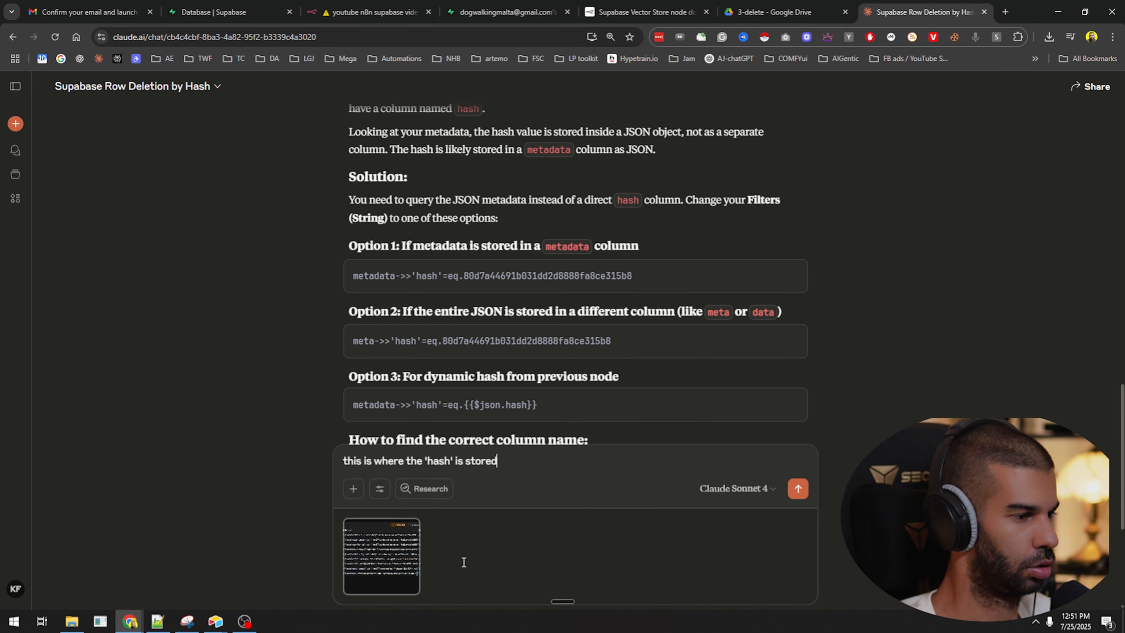
key(Return)
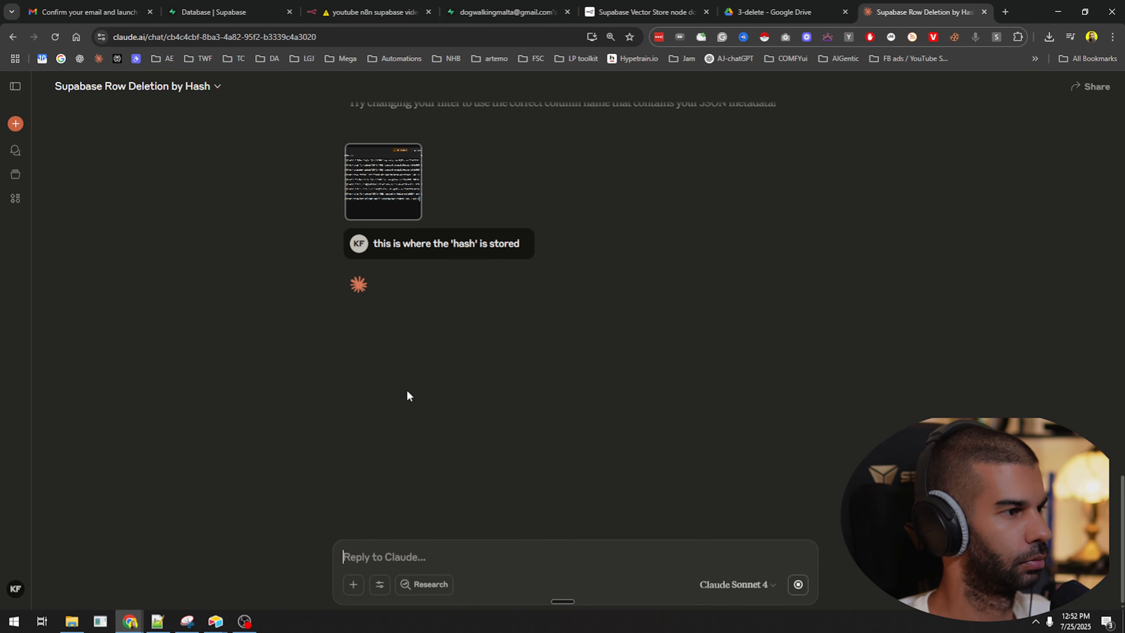
Send Claude row 56's metadata JSON, prefaced by 'and fyi, this is what the metadata looks like:'.
click(507, 12)
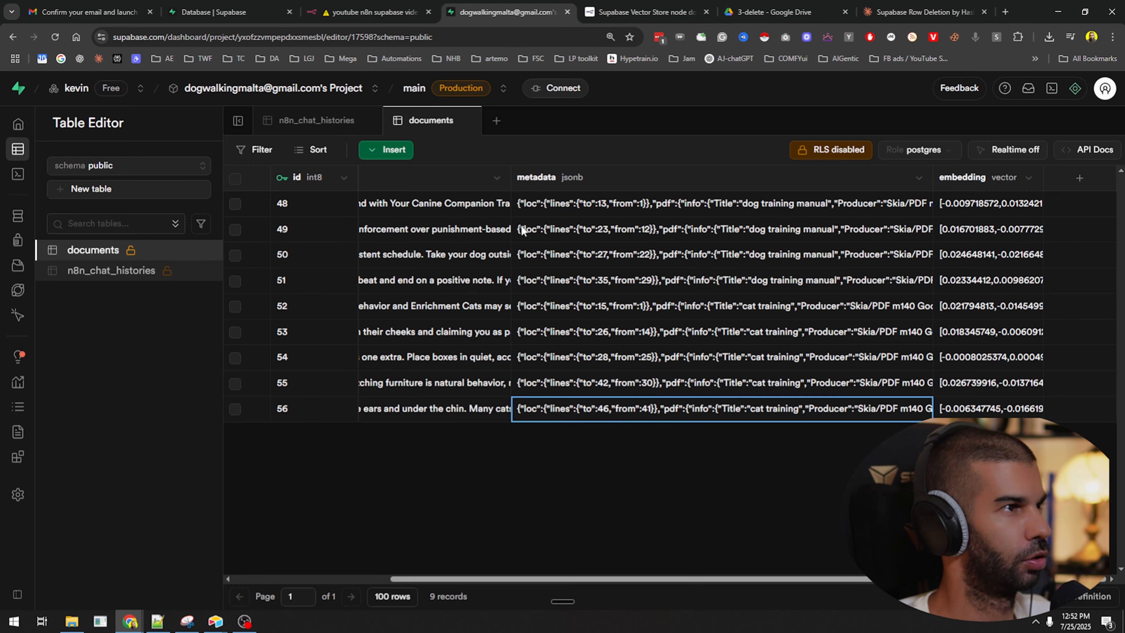
double_click(610, 410)
key(ctrl+a)
click(904, 11)
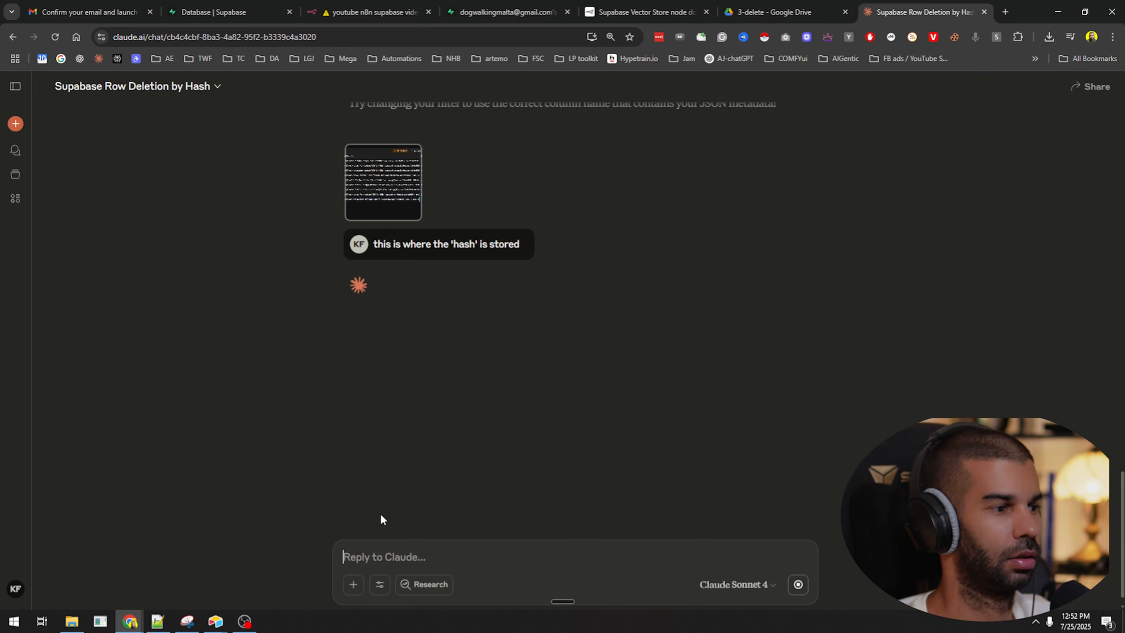
text(and fyi,)
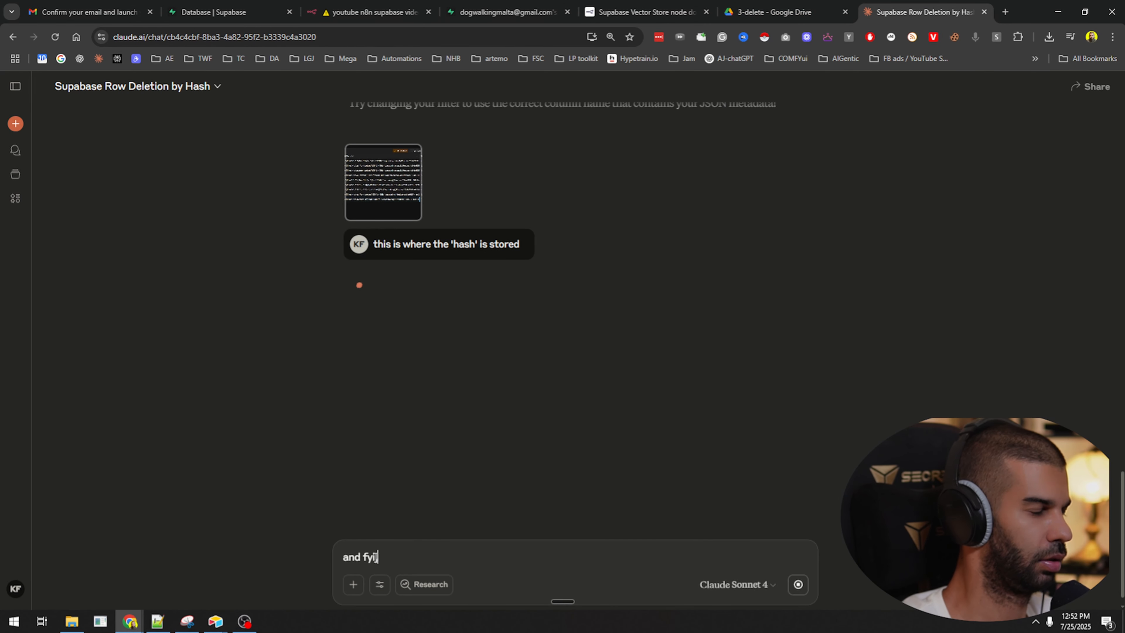
text( this is what the metadat)
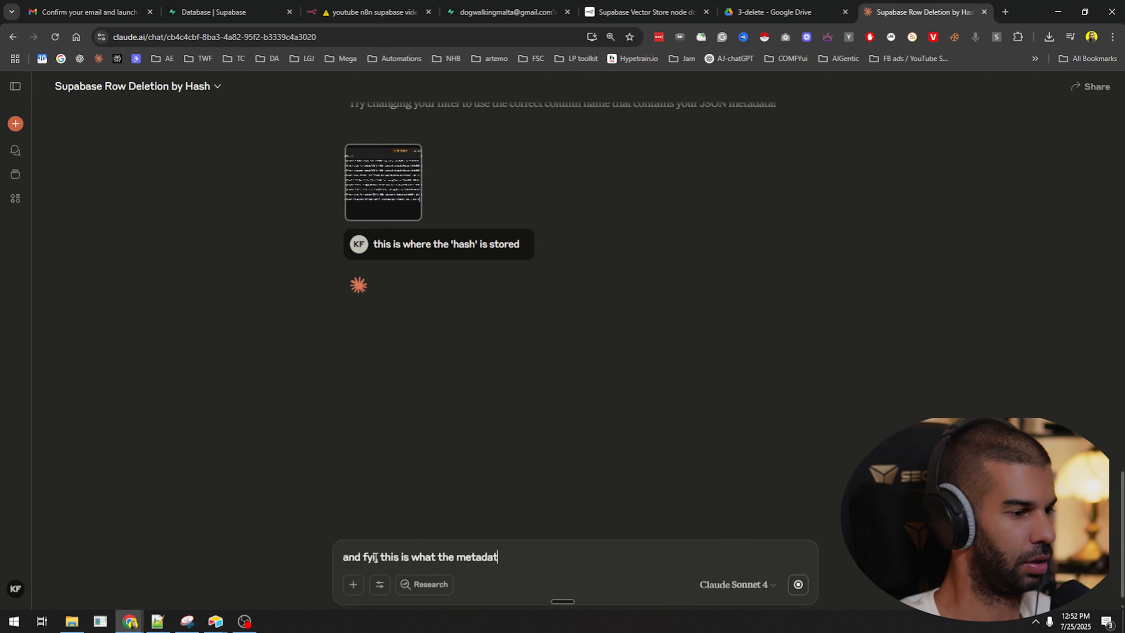
text(a looks like:)
key(shift+Return)
key(shift+Return)
text({"loc": {"lines": {"to": 46, "from": 41}}, "pdf": {"info": {"Title": "cat training", "Producer": "Skia/PDF m140 Google Docs Renderer", "IsXFAPresent": false, "PDFFormatVersion": "1.4", "IsAcroFormPresent": false}, "version": "1.10.100", "metadata": null, "totalPages": 2}, "hash": "80d7a44691b031dd2d8888fa8ce315b8", "topic": "cat", "source": "blob", "blobType": "application/pdf"})
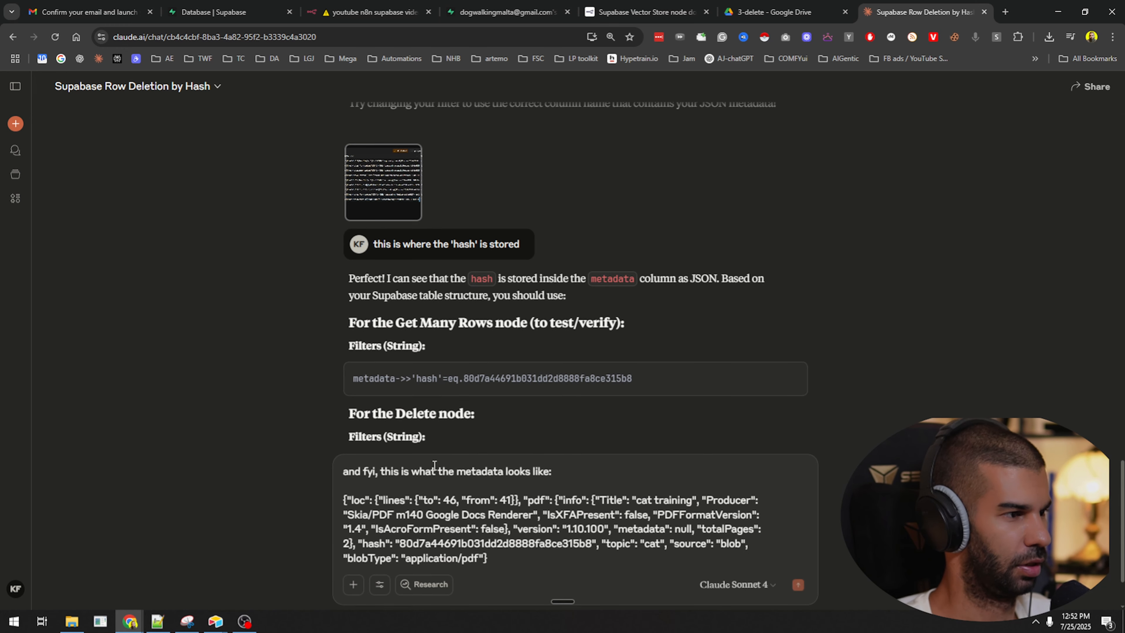
key(Return)
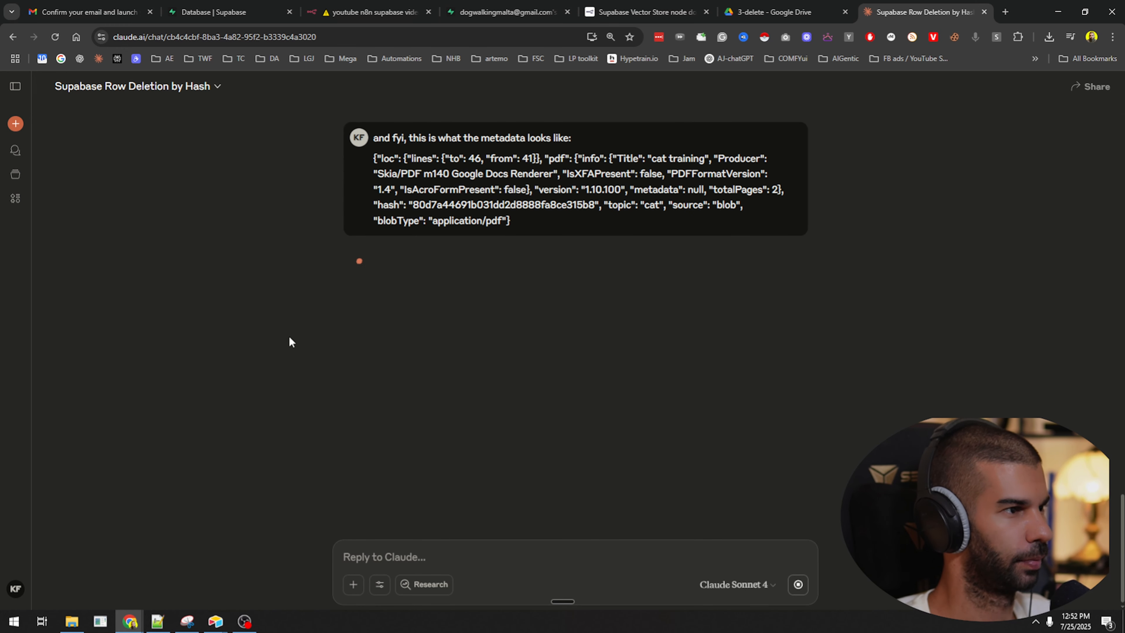
Review Claude's reply and select the fixed metadata->>'hash'=eq.<hash> filter line to copy.
drag(415, 254, 441, 272)
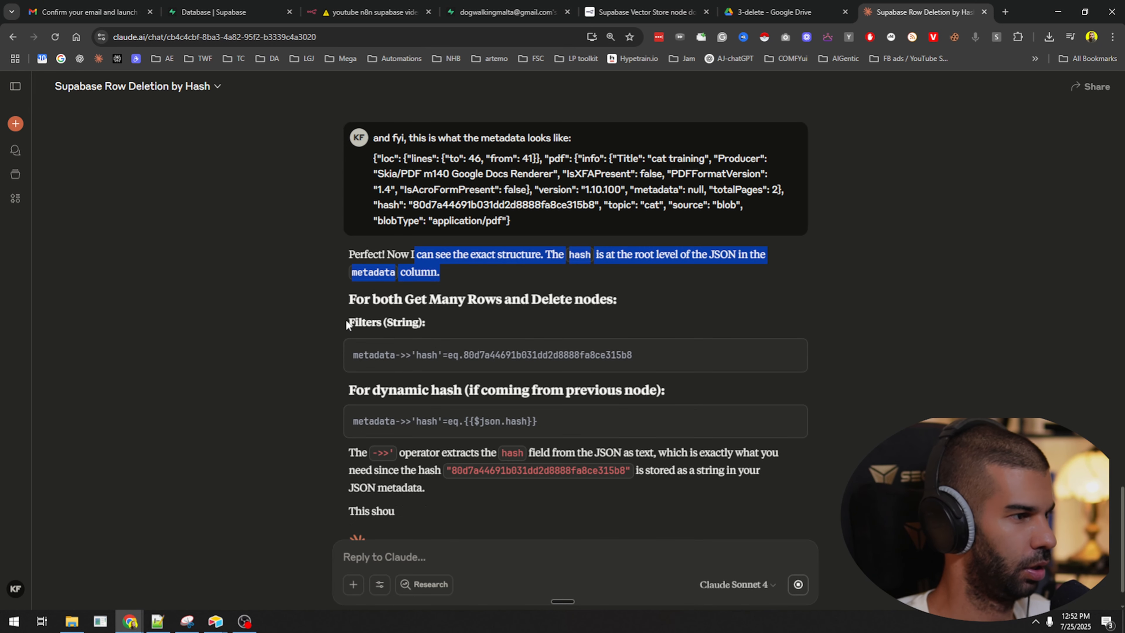
click(366, 363)
drag(390, 354, 436, 358)
mouse_move(373, 301)
mouse_down()
mouse_move(441, 301)
mouse_move(374, 302)
mouse_up()
drag(417, 391, 669, 396)
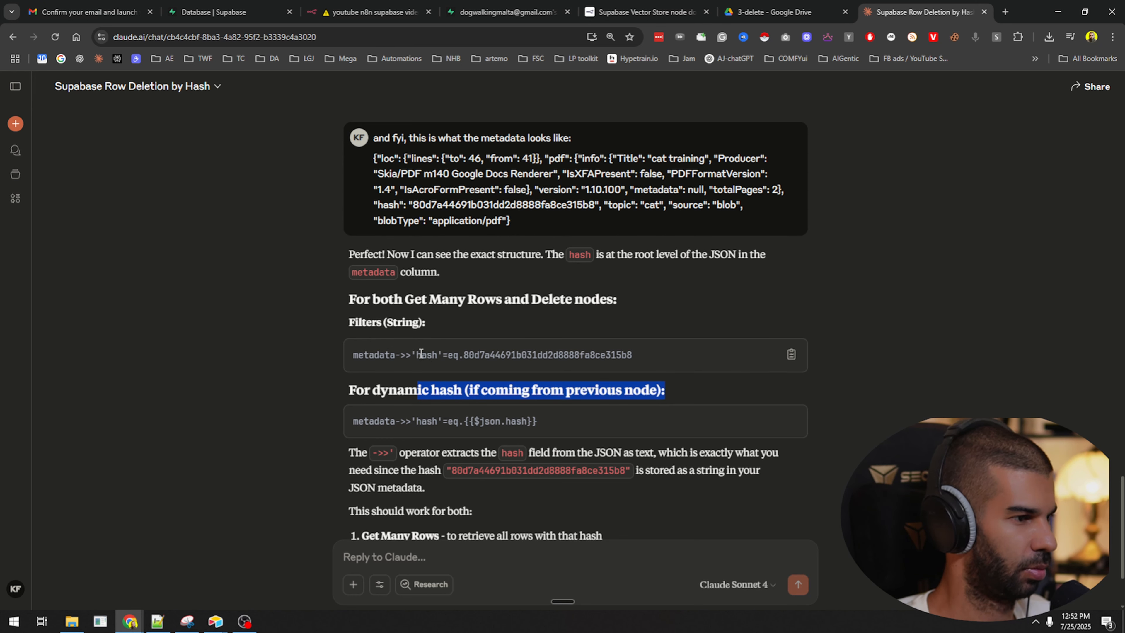
triple_click(473, 424)
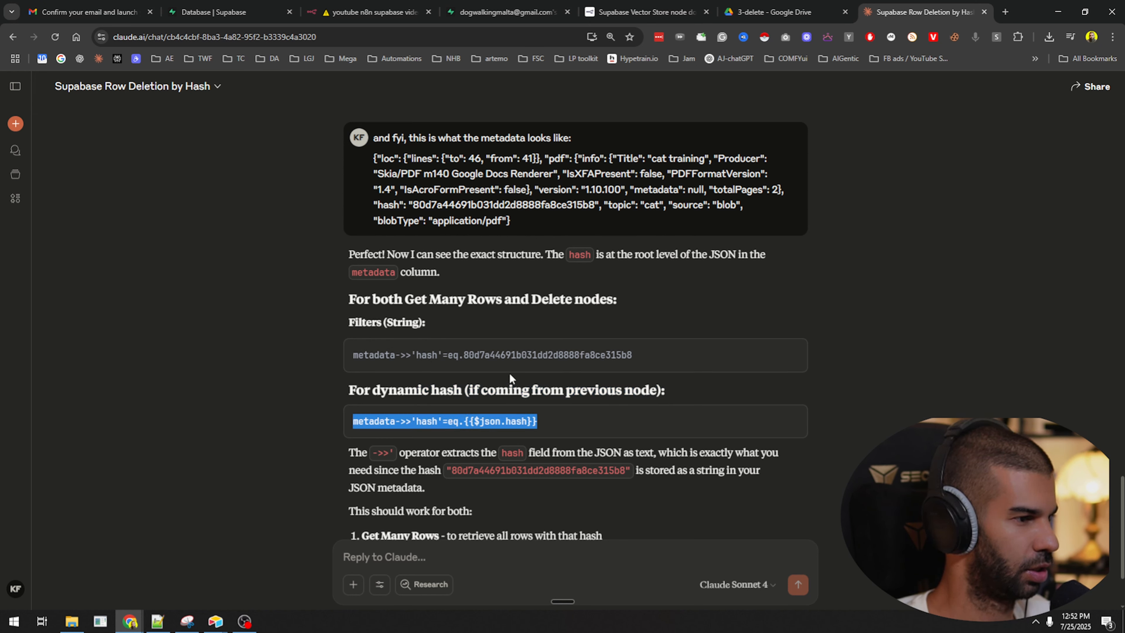
triple_click(496, 357)
key(ctrl+c)
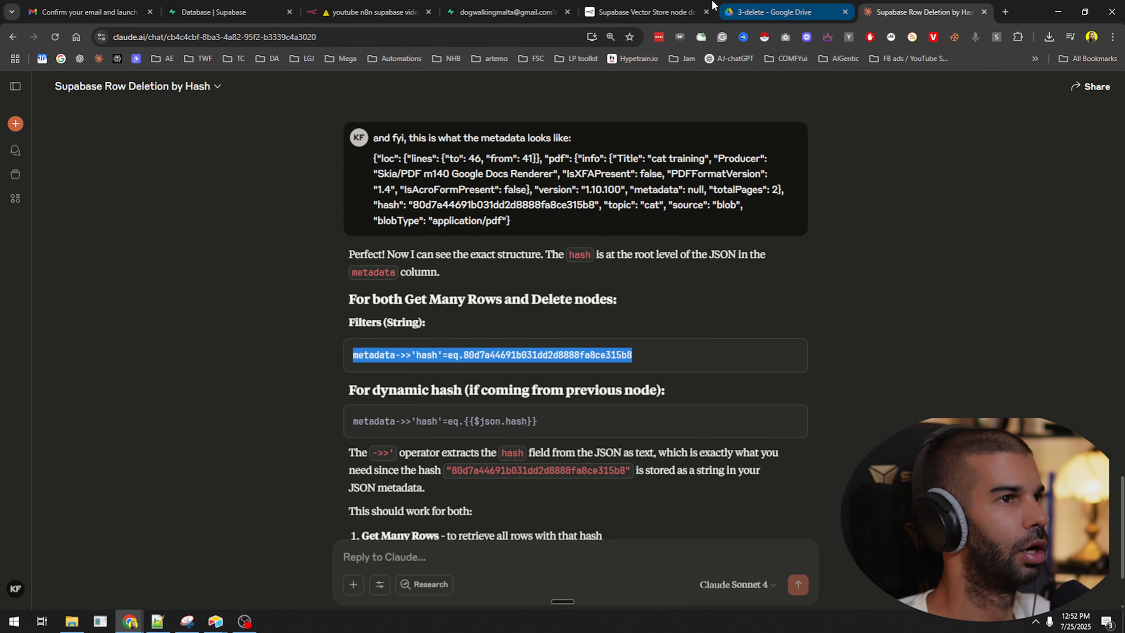
Replace the Get many rows Filters (String) value with metadata->>'hash'=eq.<hash>, removing the extra line.
click(372, 12)
click(547, 518)
key(ctrl+a)
key(ctrl+v)
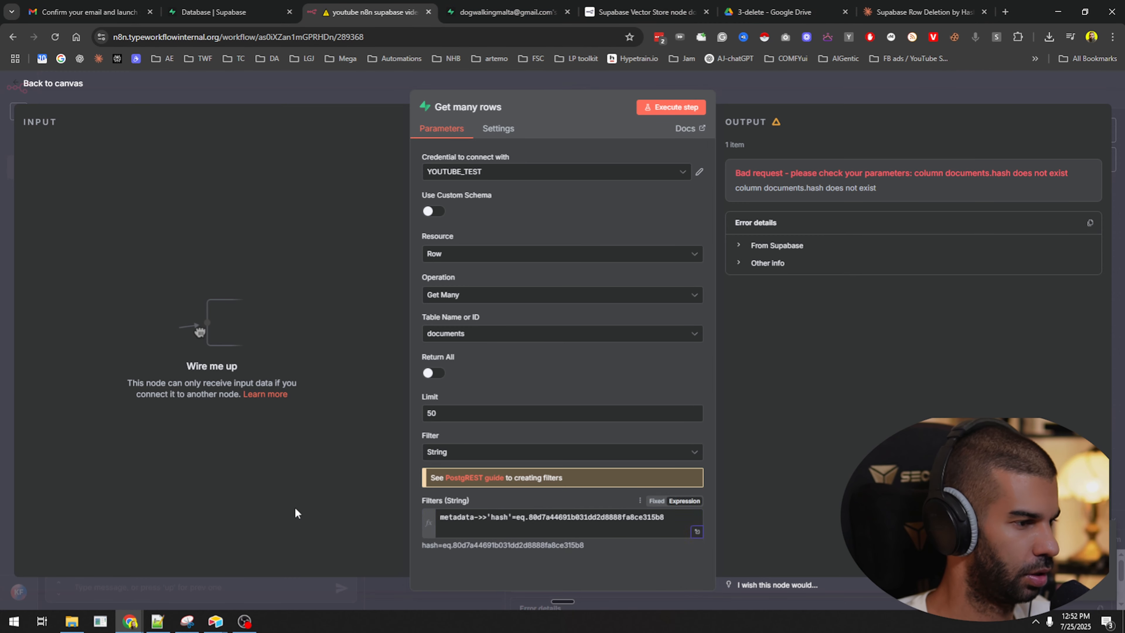
click(486, 530)
key(BackSpace)
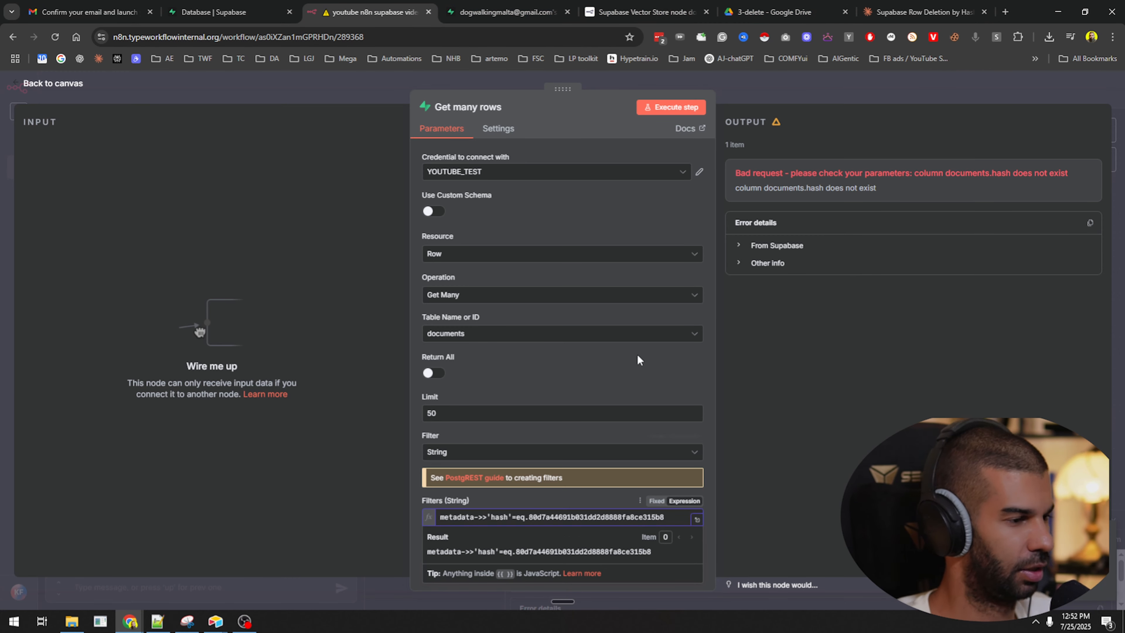
Run the Get many rows step, see it return no output data, and select the filter expression.
click(682, 107)
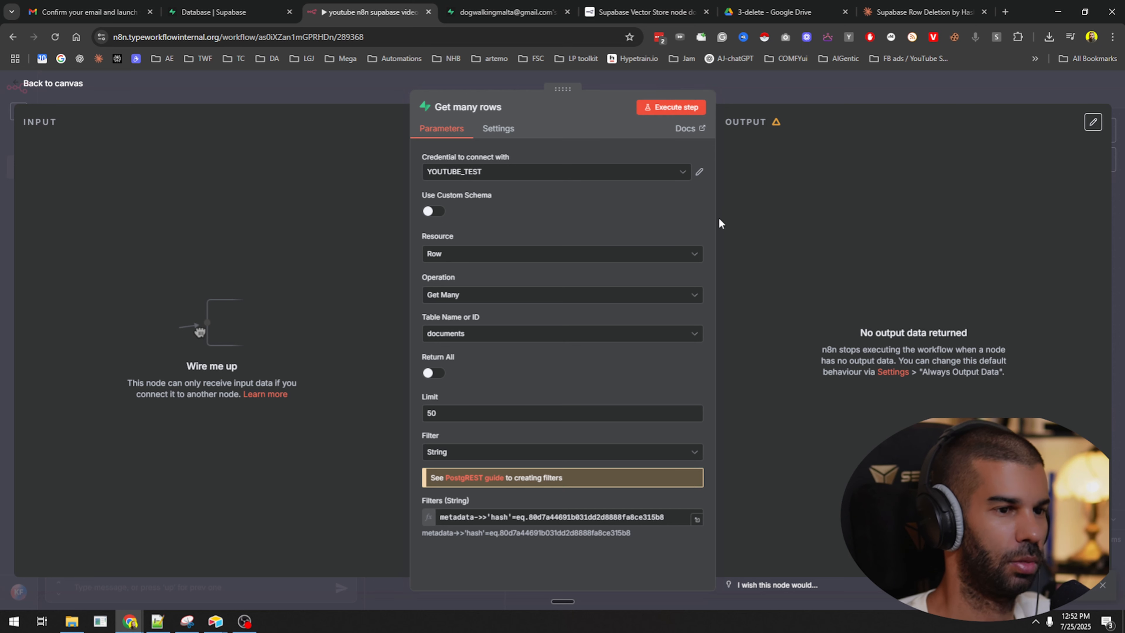
drag(844, 333, 875, 372)
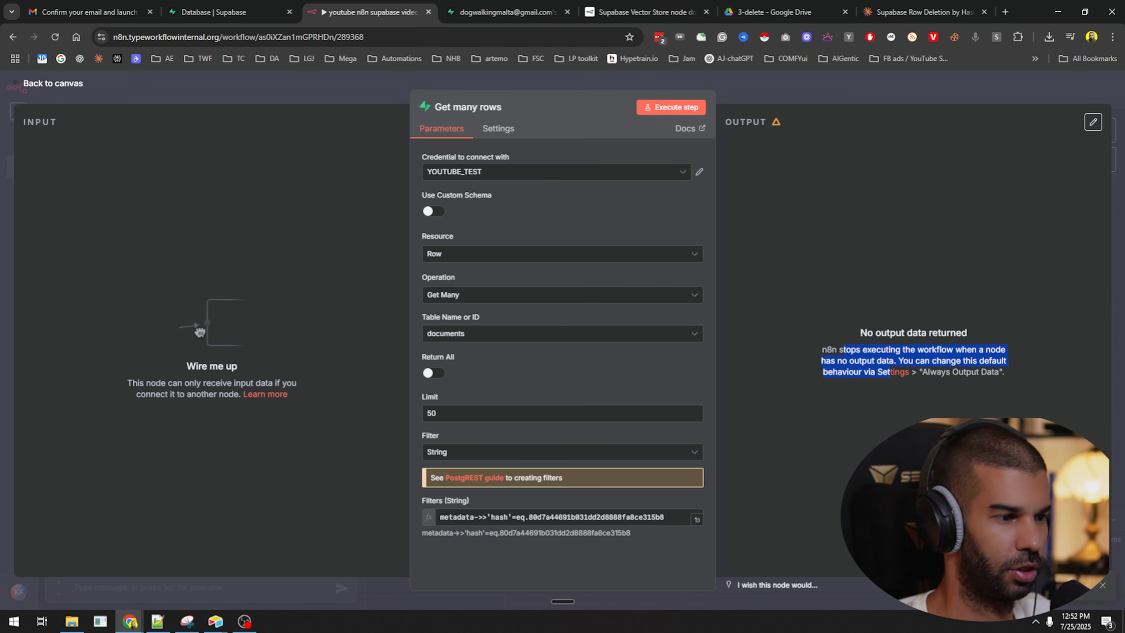
click(875, 372)
click(513, 518)
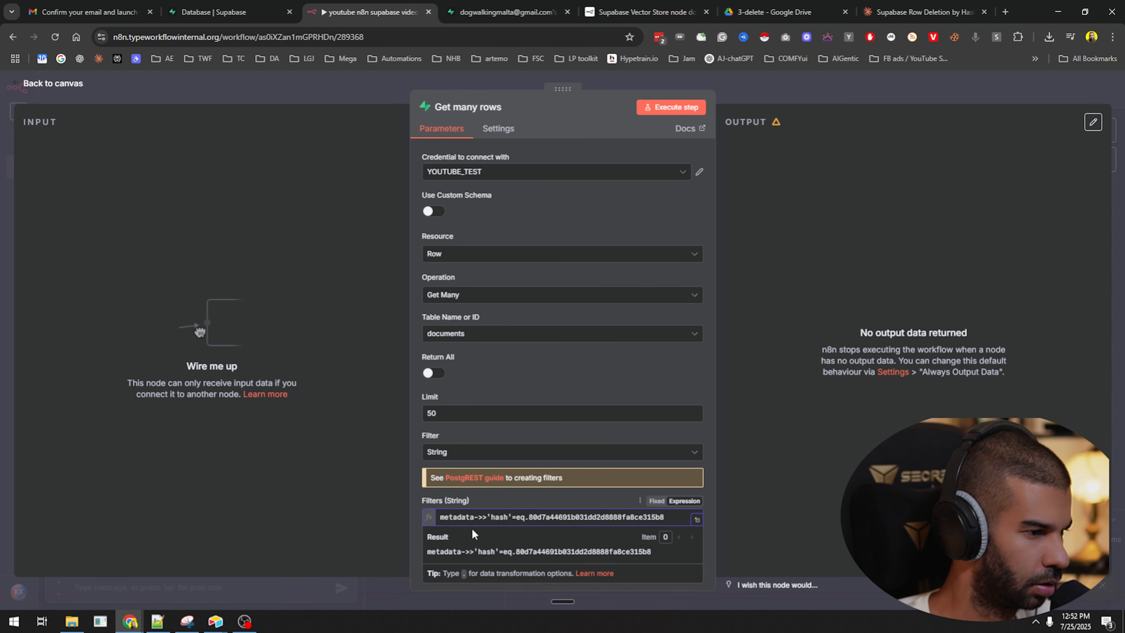
triple_click(578, 521)
Screenshot the n8n node panel with its empty output and paste it into the Claude reply.
key(super)
text(snip)
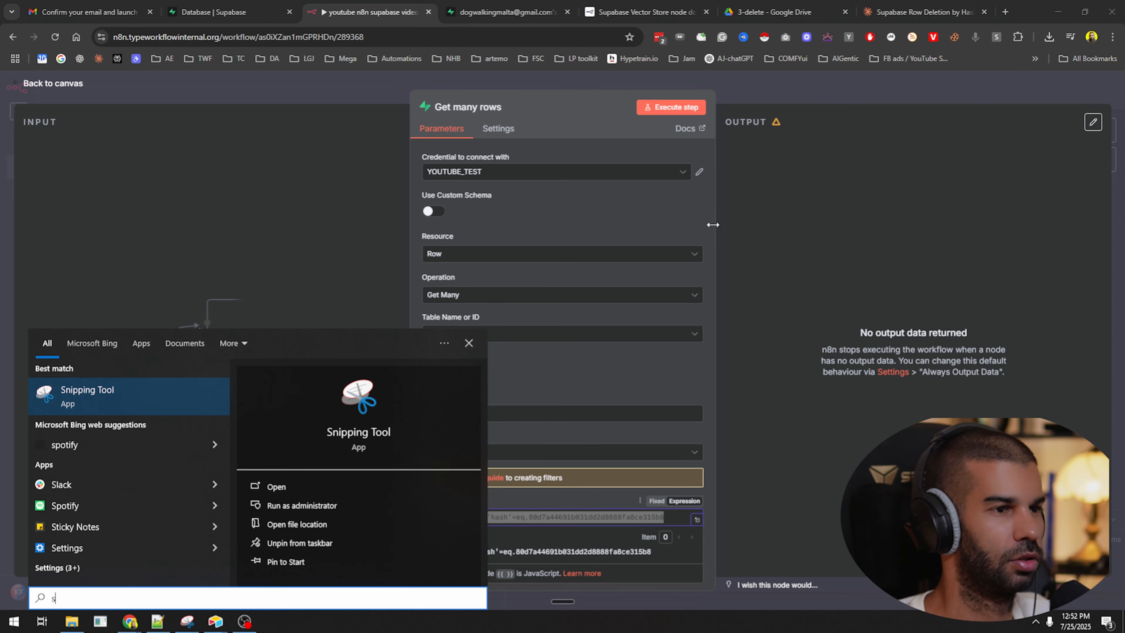
key(Return)
key(ctrl+n)
drag(1107, 83, 330, 598)
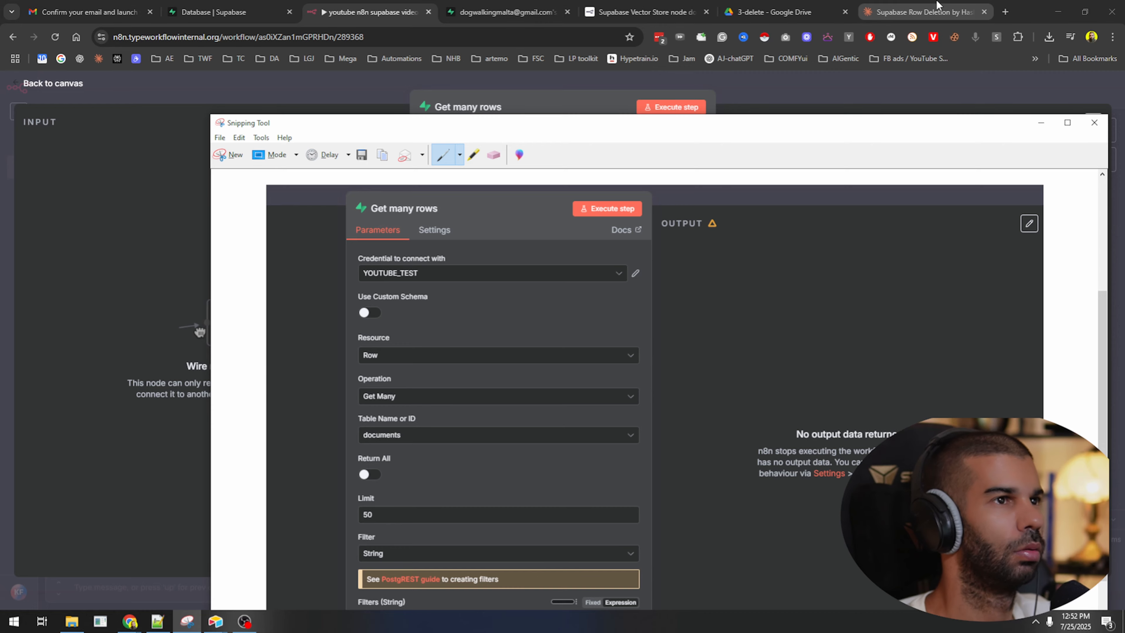
click(924, 12)
key(ctrl+v)
Add the row's metadata JSON and send Claude the question 'why did this not find anything'.
click(507, 12)
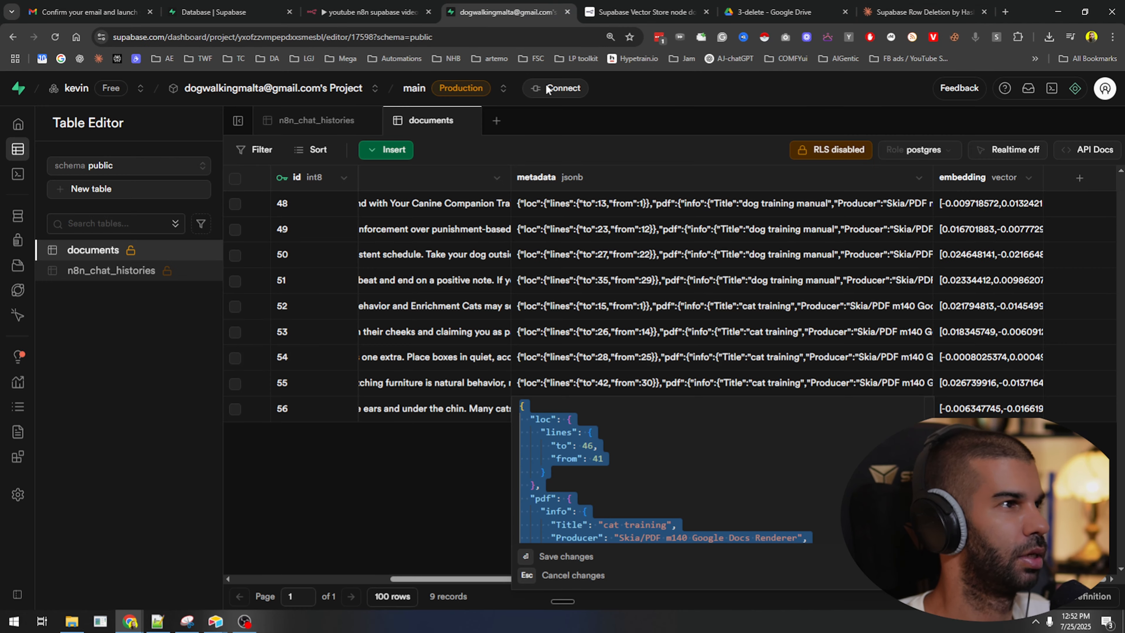
click(923, 12)
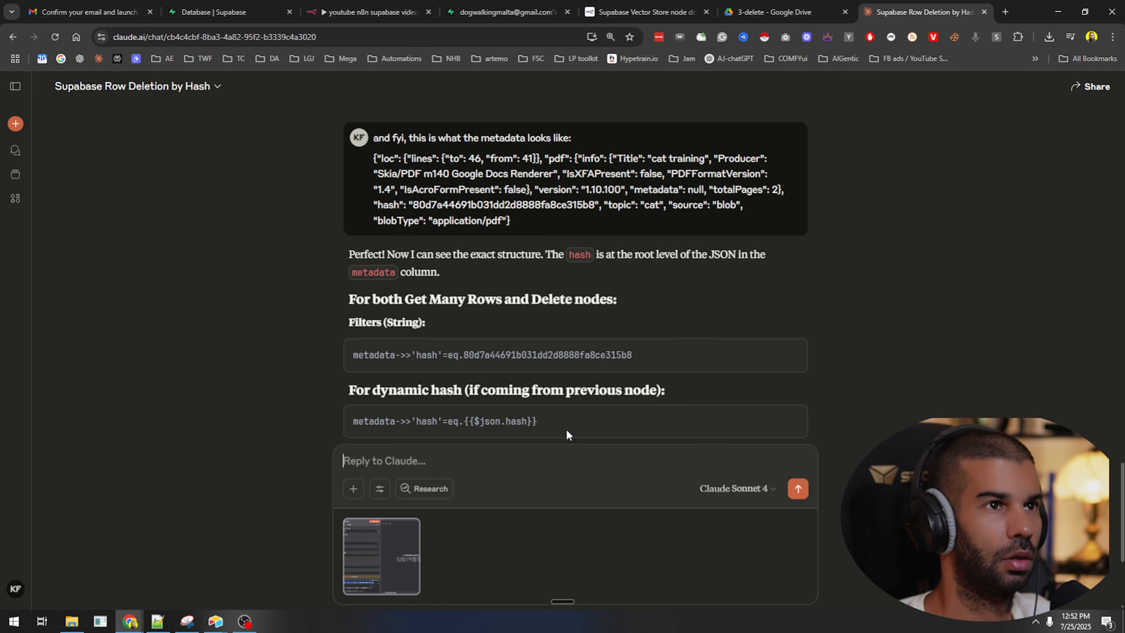
text({"loc": {"lines": {"to": 46, "from": 41}}, "pdf": {"info": {"Title": "cat training", "Producer": "Skia/PDF m140 Google Docs Renderer", "IsXFAPresent": false, "PDFFormatVersion": "1.4", "IsAcroFormPresent": false}, "version": "1.10.100", "metadata": null, "totalPages": 2}, "hash": "80d7a44691b031dd2d8888fa8ce315b8", "topic": "cat", "source": "blob", "blobType": "application/pdf"})
key(ctrl+Home)
key(shift+Return)
key(shift+Return)
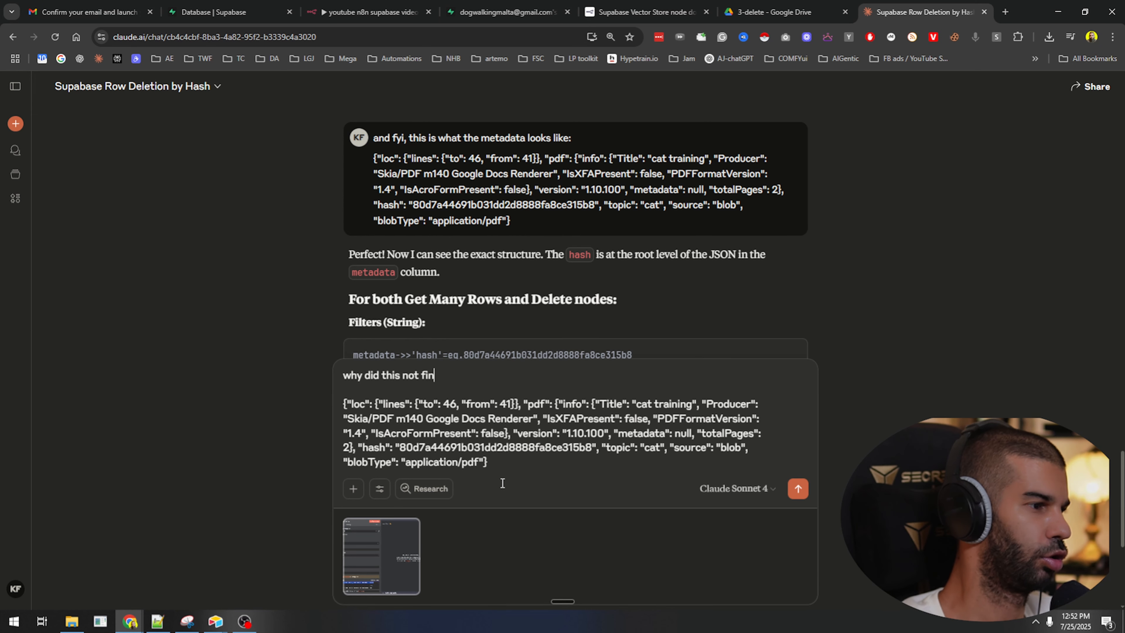
text(why did this not find anything)
key(Return)
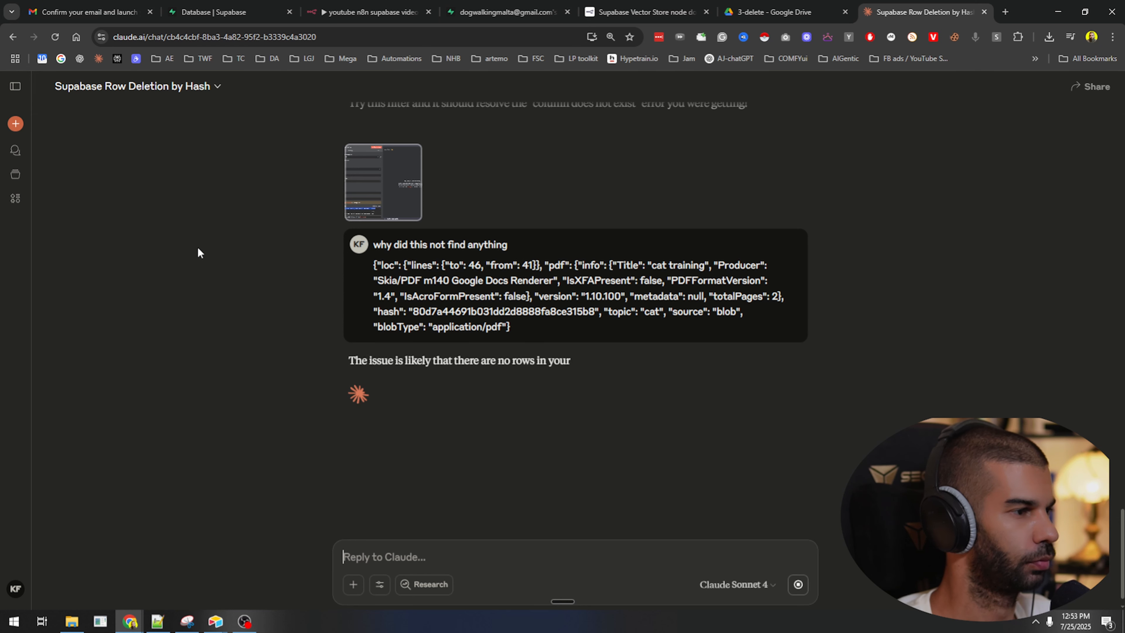
Review Claude's suggested cause against the earlier metadata and begin a follow-up reply.
drag(408, 367, 669, 370)
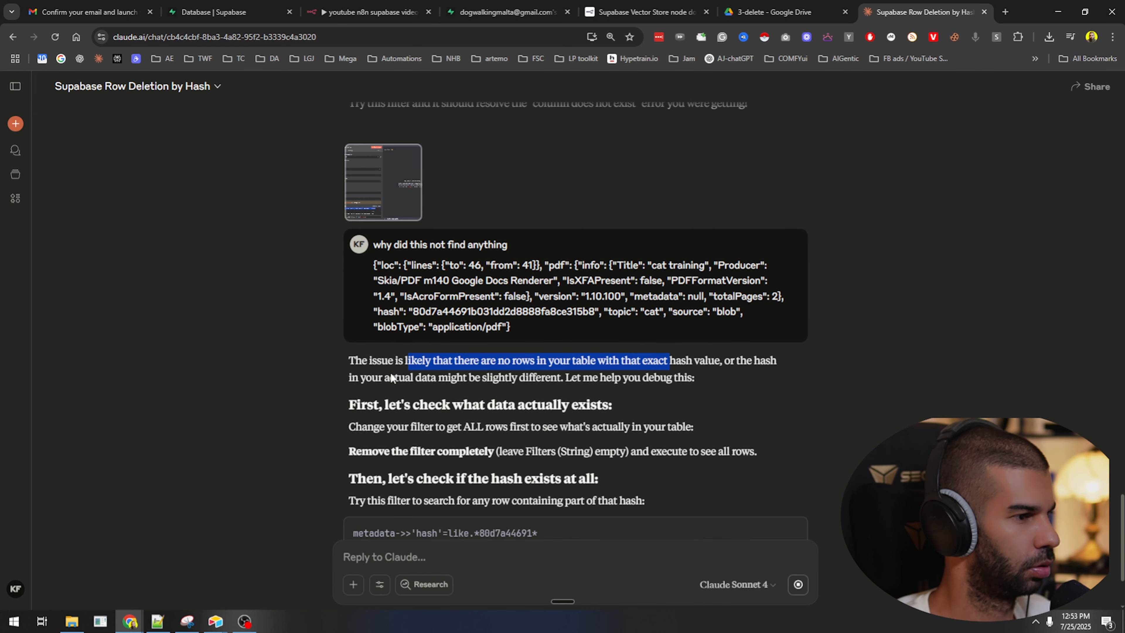
double_click(479, 311)
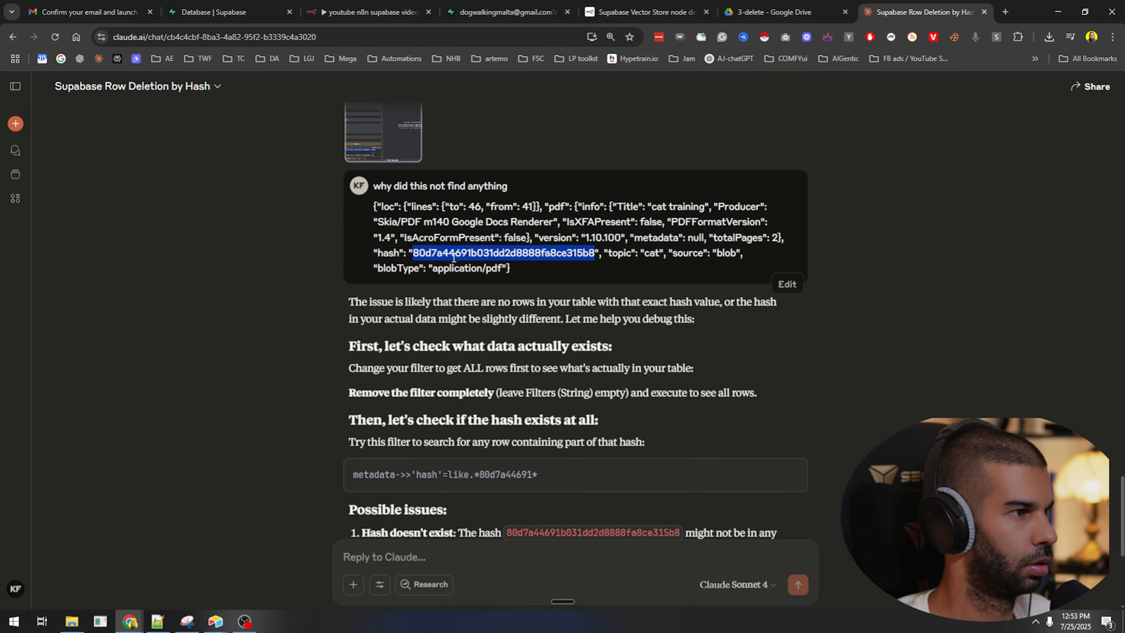
triple_click(455, 257)
click(420, 554)
text(this is)
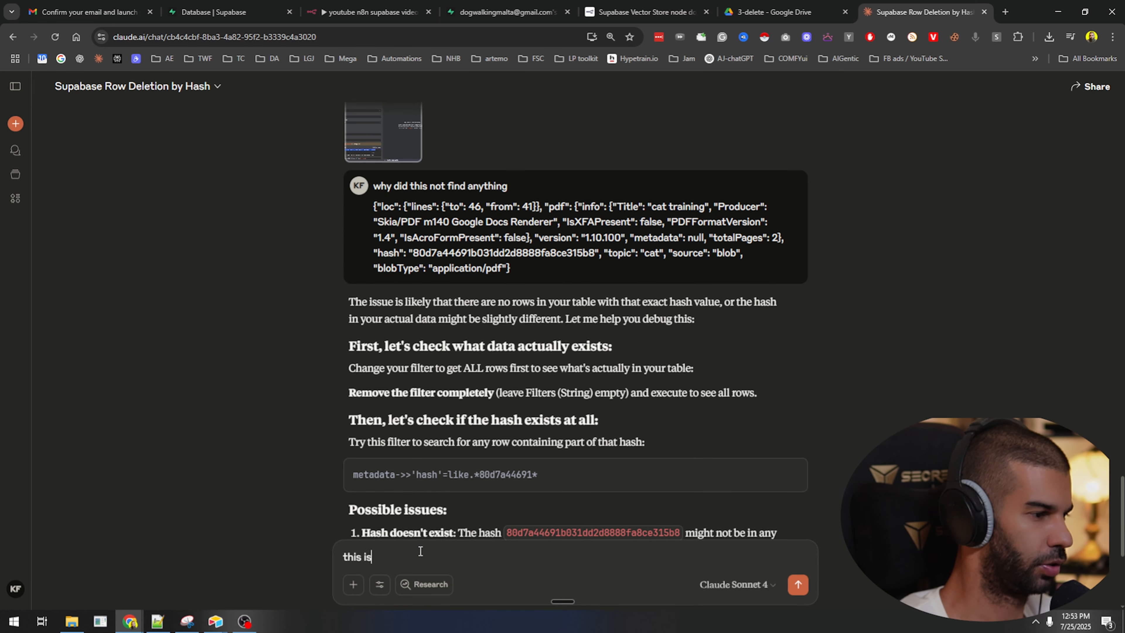
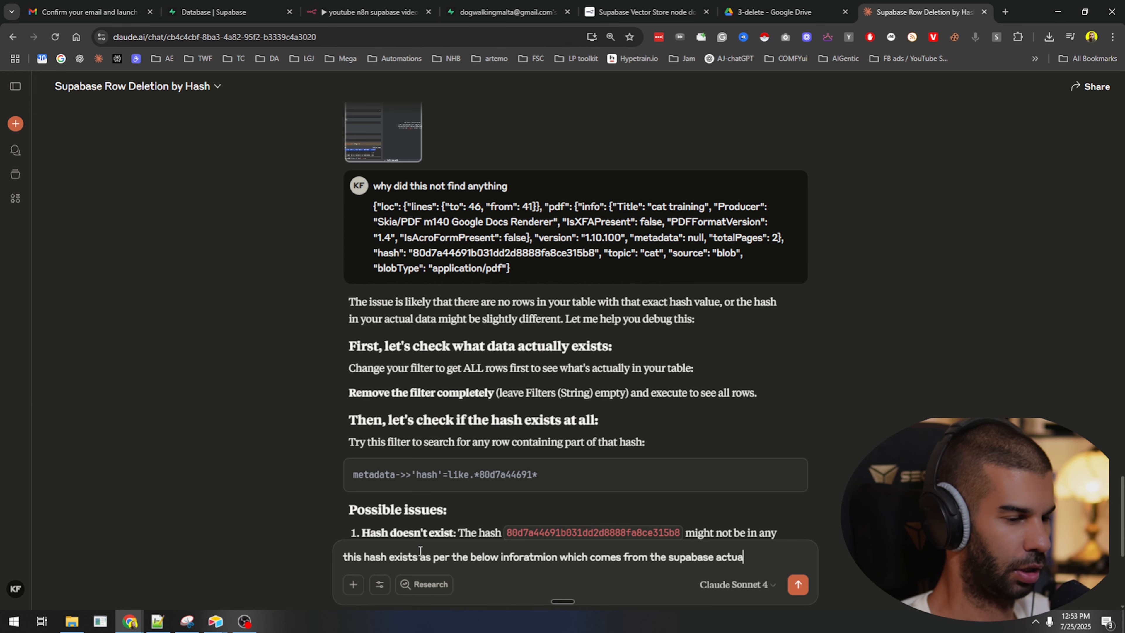
Tell Claude the hash really exists in the Supabase rows, paste the row JSON on a new line, and send.
text(s)
key(shift+Return)
text({"loc": {"lines": {"to": 46, "from": 41}}, "pdf": {"info": {"Title": "cat training", "Producer": "Skia/PDF m140 Google Docs Renderer", "IsXFAPresent": false, "PDFFormatVersion": "1.4", "IsAcroFormPresent": false}, "version": "1.10.100", "metadata": null, "totalPages": 2}, "hash": "80d7a44691b031dd2d8888fa8ce315b8", "topic": "cat", "source": "blob", "blobType": "application/pdf"})
key(Return)
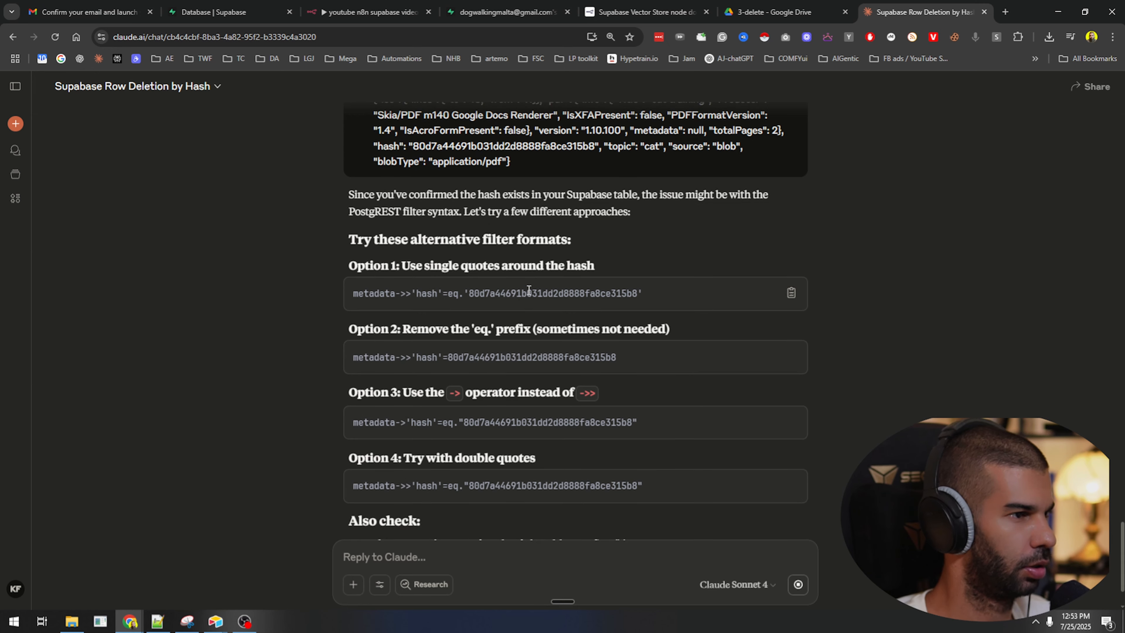
Paste Claude's Option 1 hash filter into Filters (String) of Get many rows and run it.
triple_click(531, 294)
key(ctrl+c)
click(384, 6)
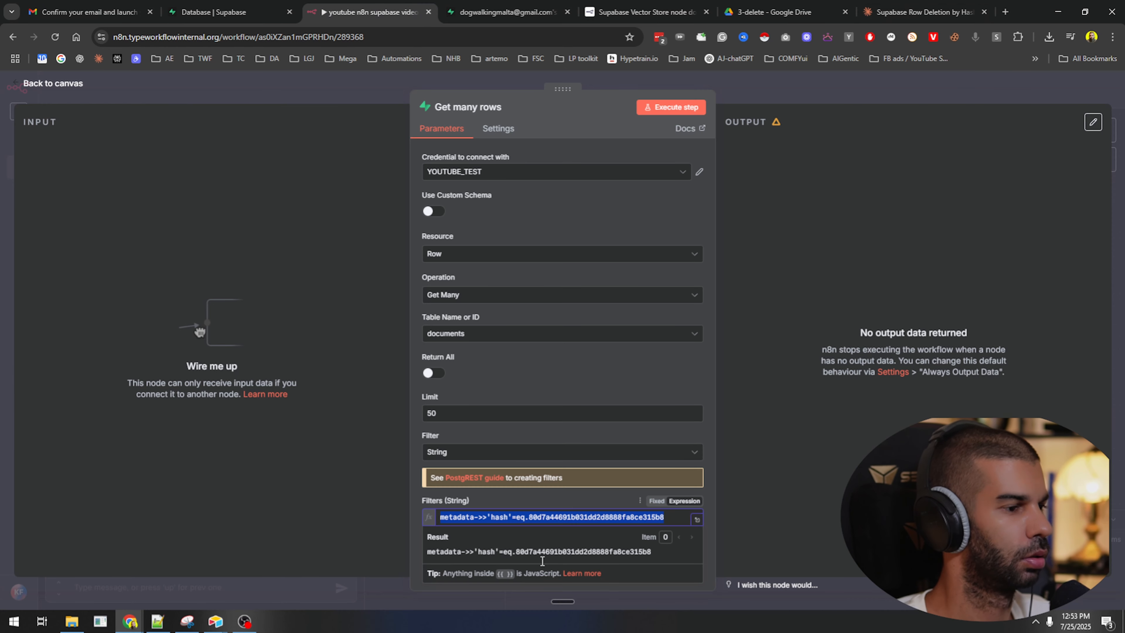
click(522, 532)
key(ctrl+v)
key(BackSpace)
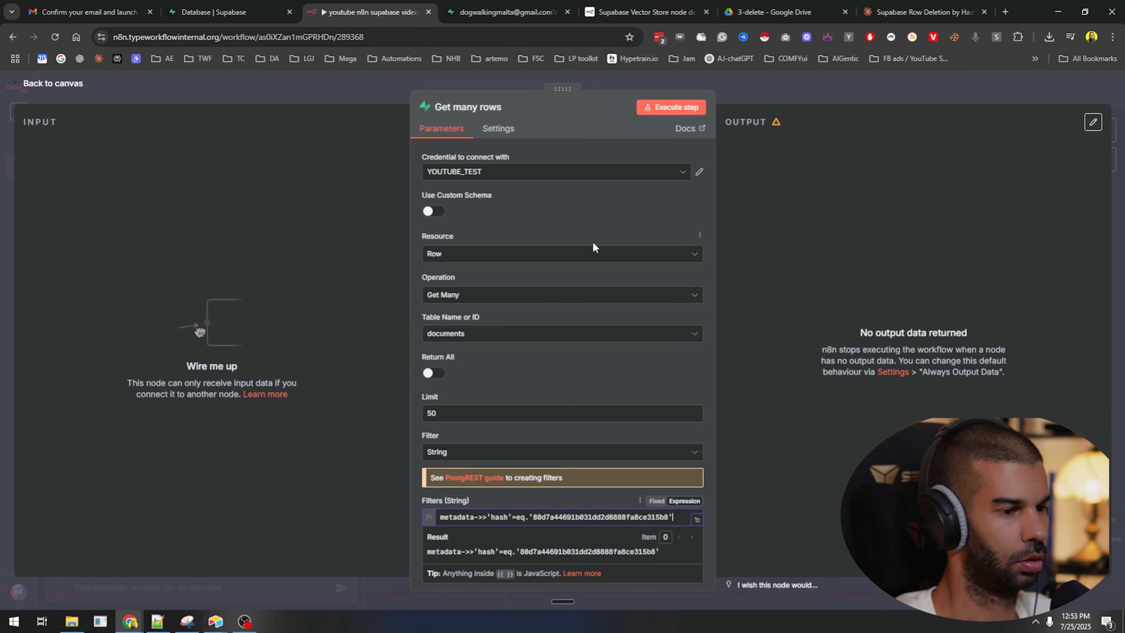
click(664, 108)
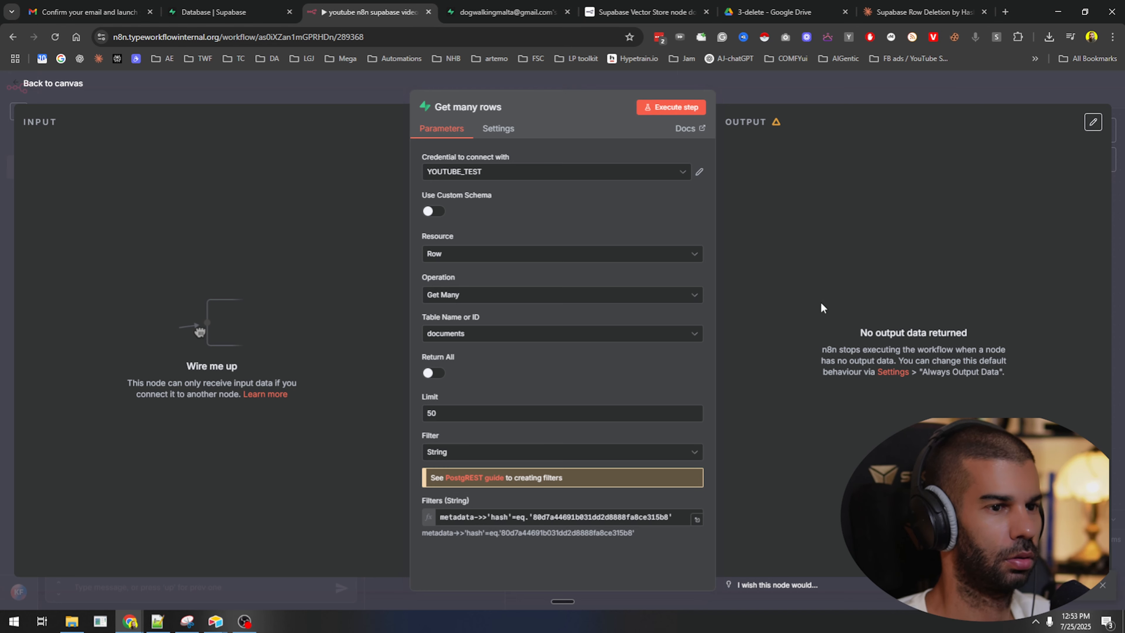
Replace the filter with Option 2 and run the node again.
click(924, 12)
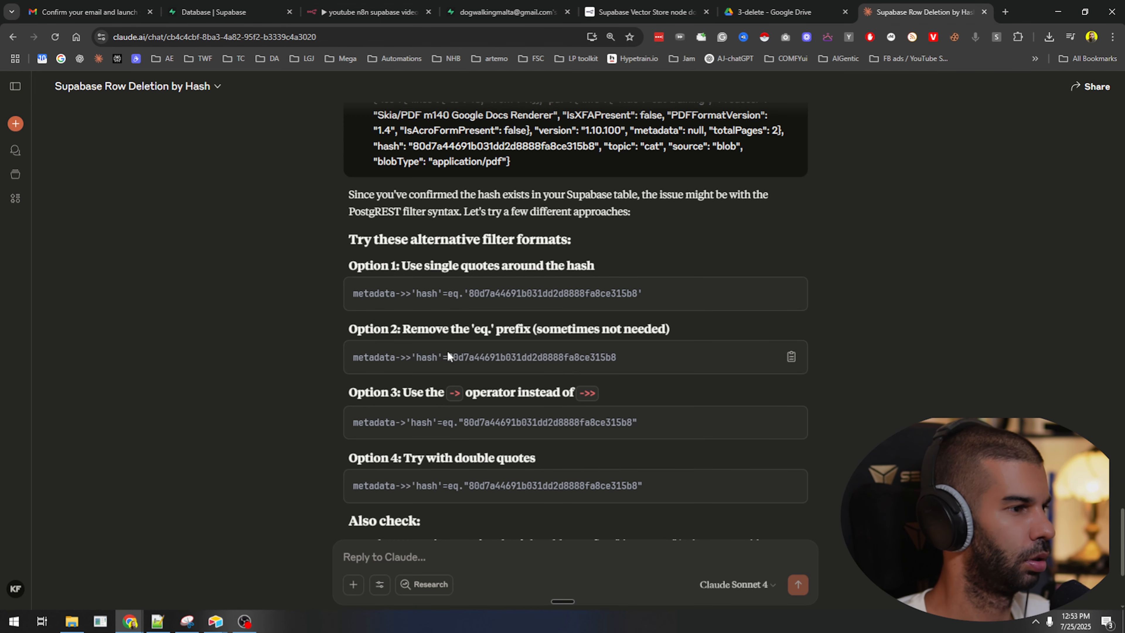
drag(431, 329, 575, 294)
triple_click(565, 355)
key(ctrl+c)
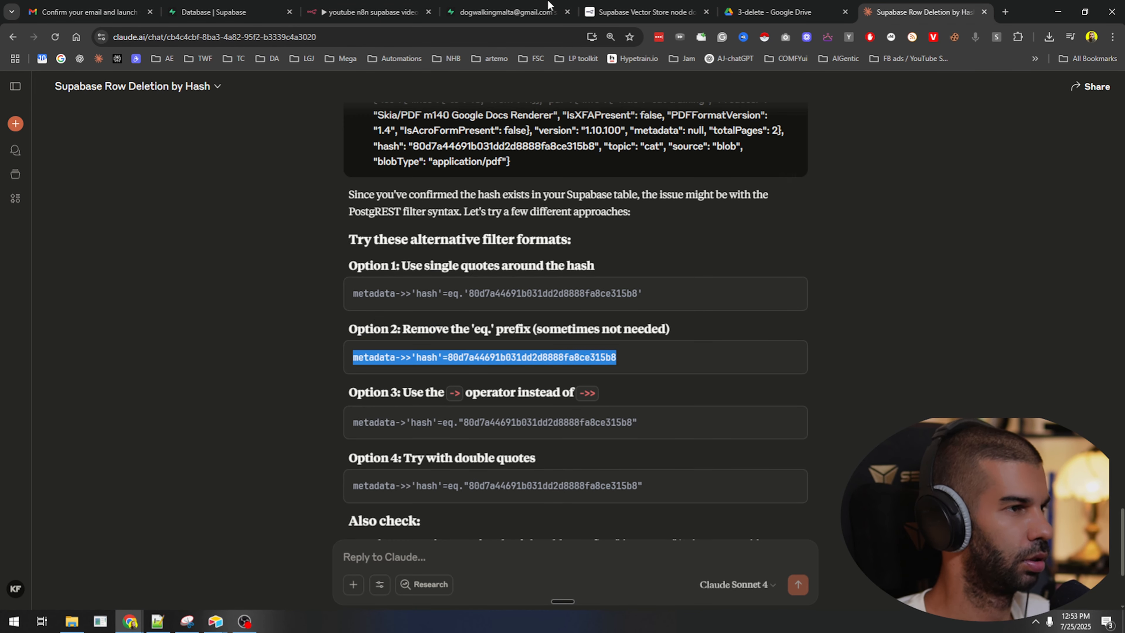
click(375, 12)
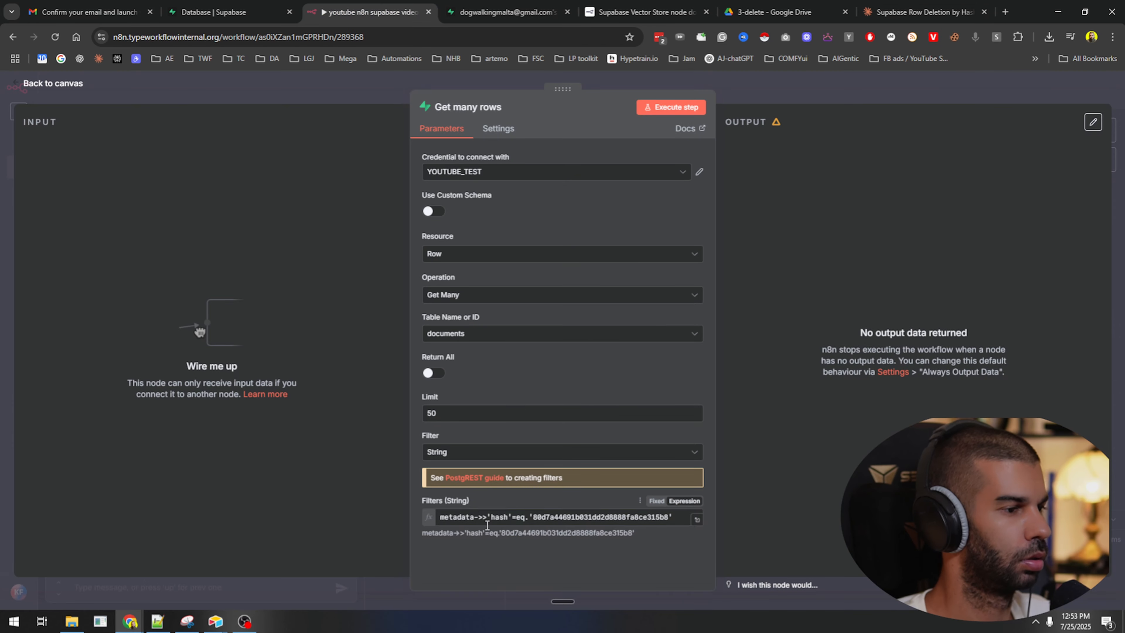
key(ctrl+v)
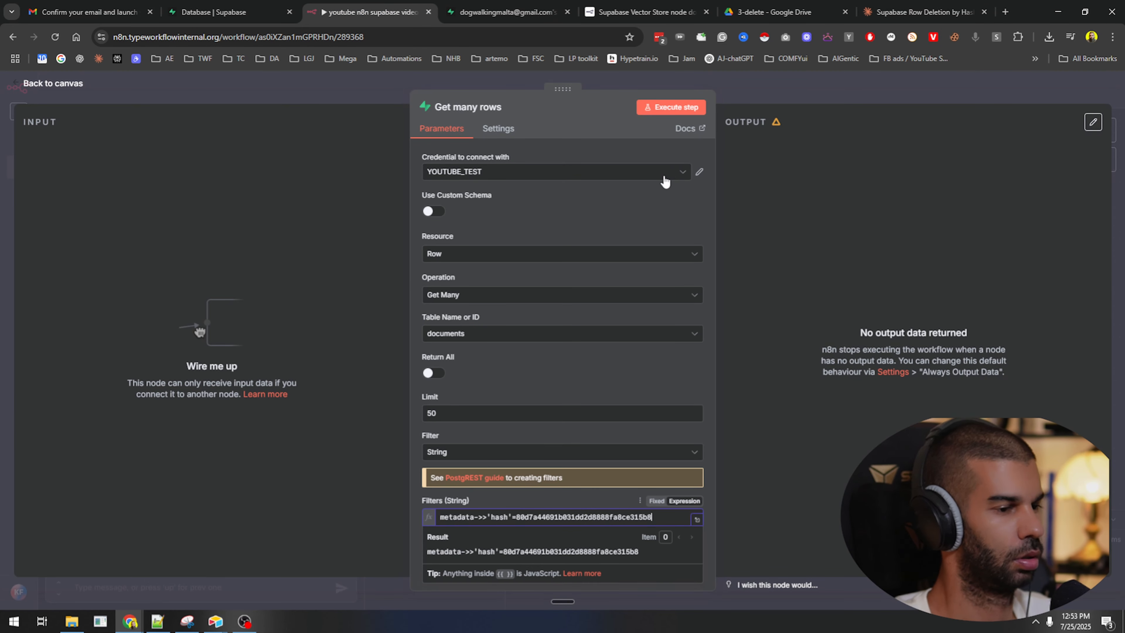
click(671, 107)
Swap in the Option 3 filter and run the node; still no rows.
click(924, 12)
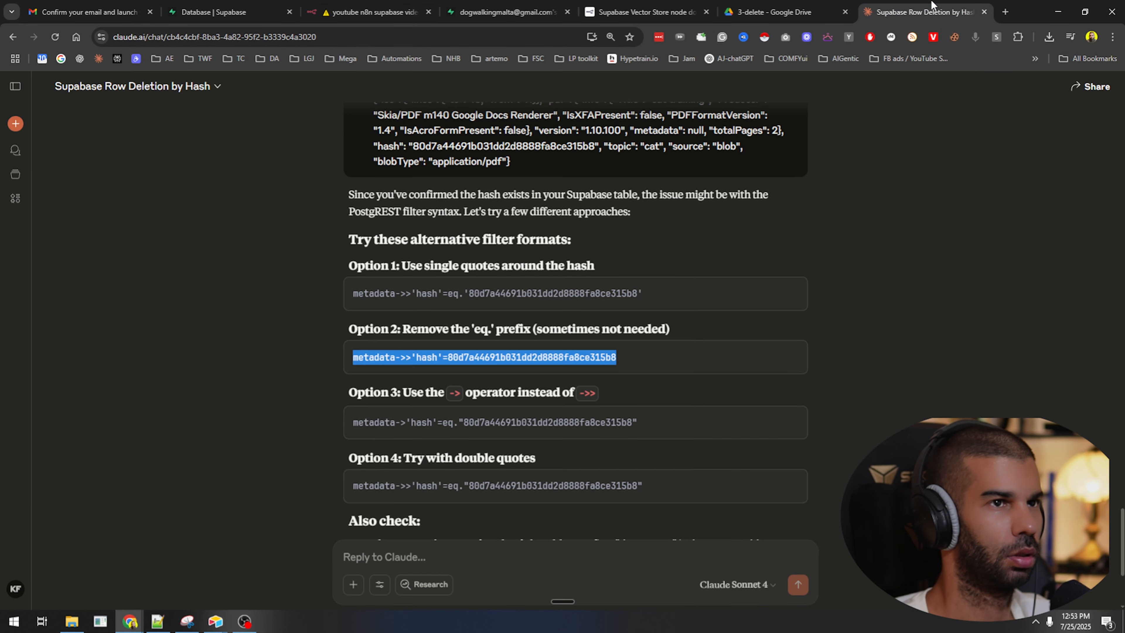
scroll(427, 276, down, 3)
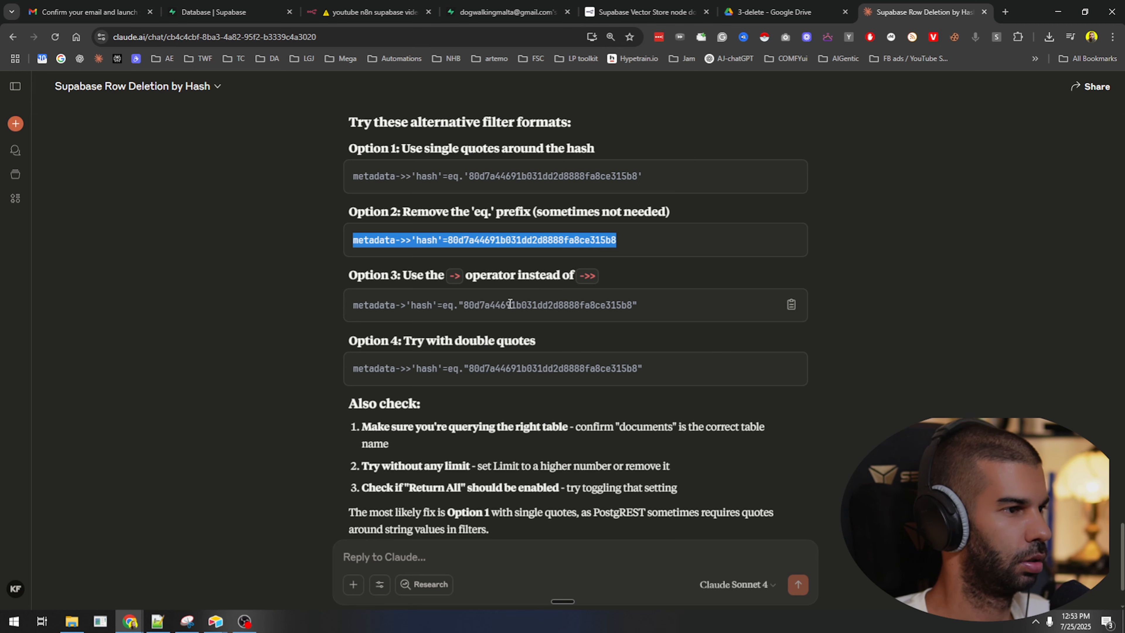
triple_click(510, 303)
key(ctrl+c)
click(357, 6)
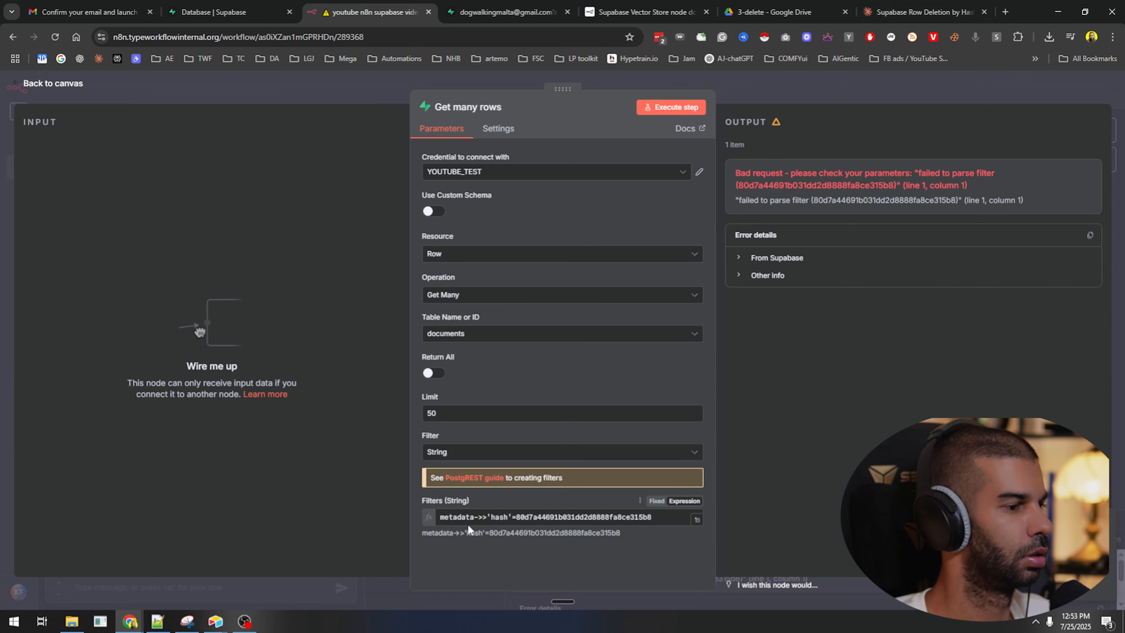
click(470, 521)
key(ctrl+a)
key(ctrl+v)
key(BackSpace)
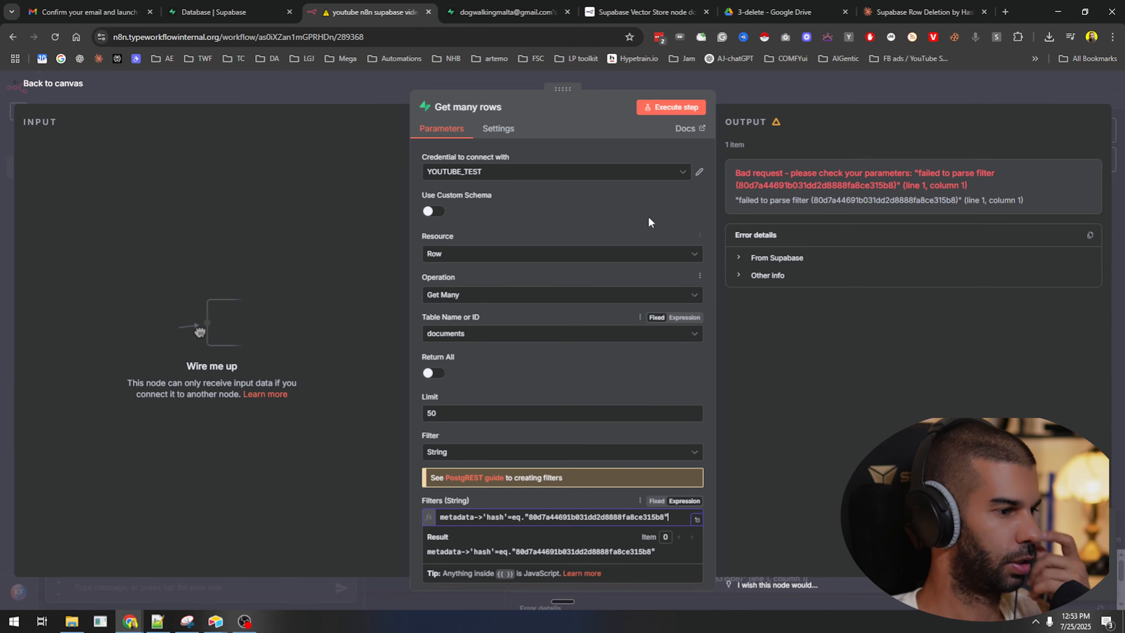
click(657, 111)
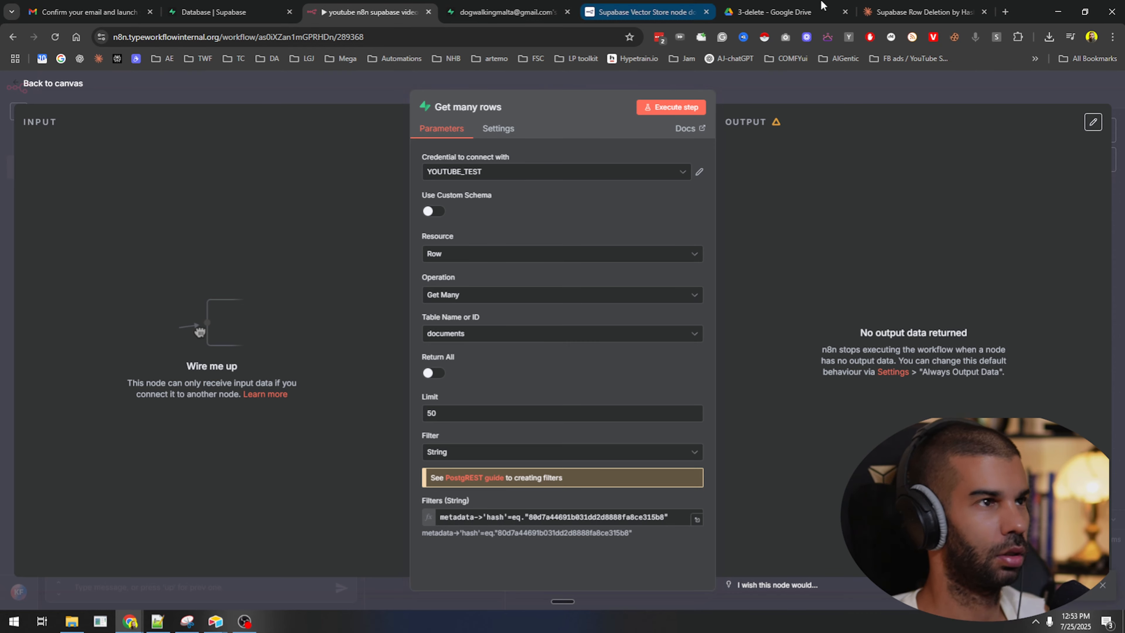
Try the Option 4 filter in Get many rows; it also returns nothing.
click(921, 12)
scroll(506, 257, down, 2)
triple_click(501, 277)
key(ctrl+c)
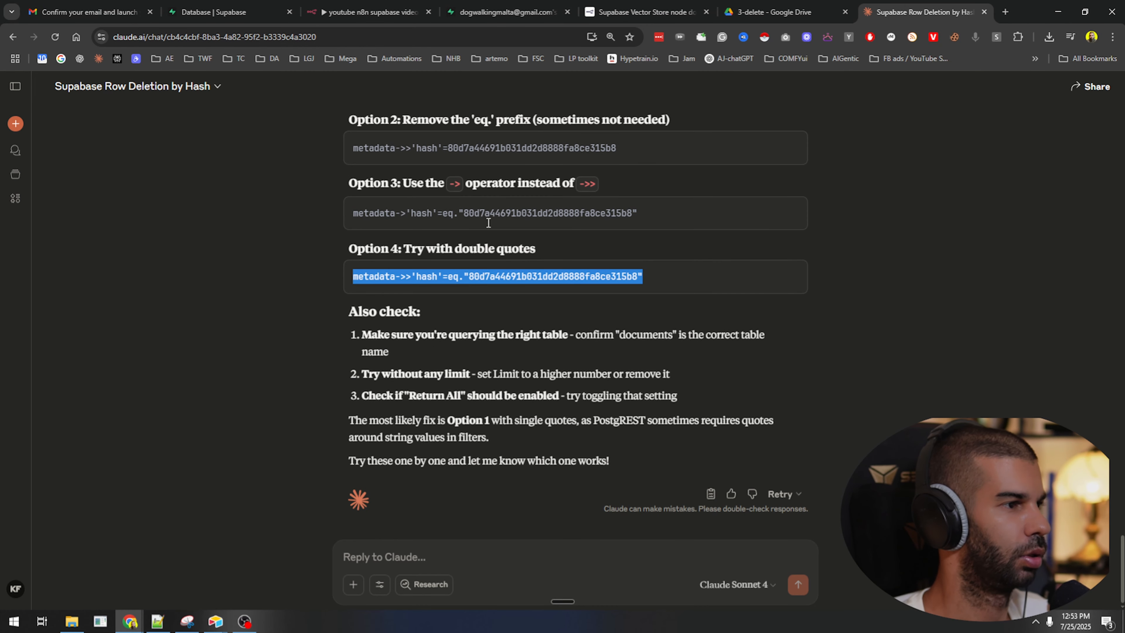
click(423, 4)
click(527, 517)
key(ctrl+a)
key(ctrl+v)
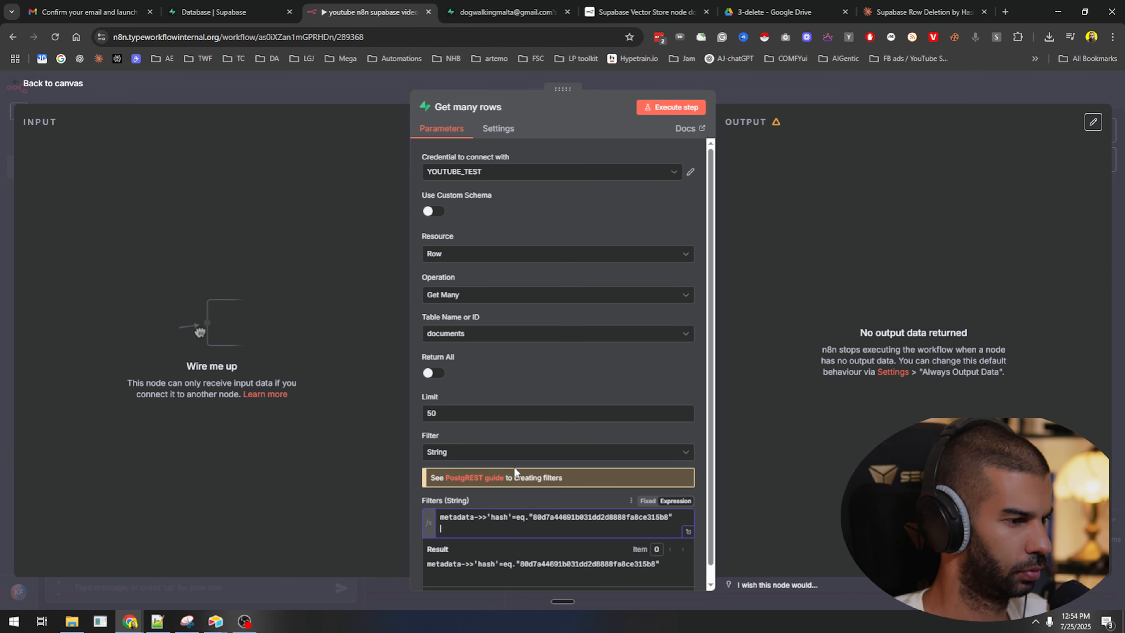
key(BackSpace)
click(691, 108)
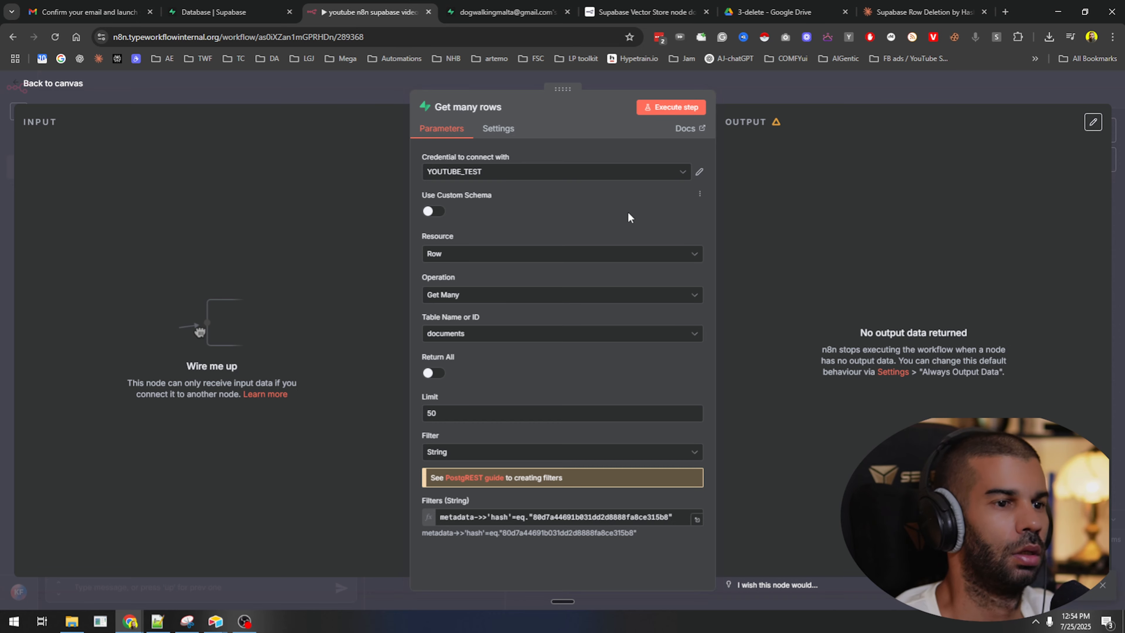
click(909, 6)
Reply 'none of them work' to Claude and read its plan to fetch all rows unfiltered.
click(425, 558)
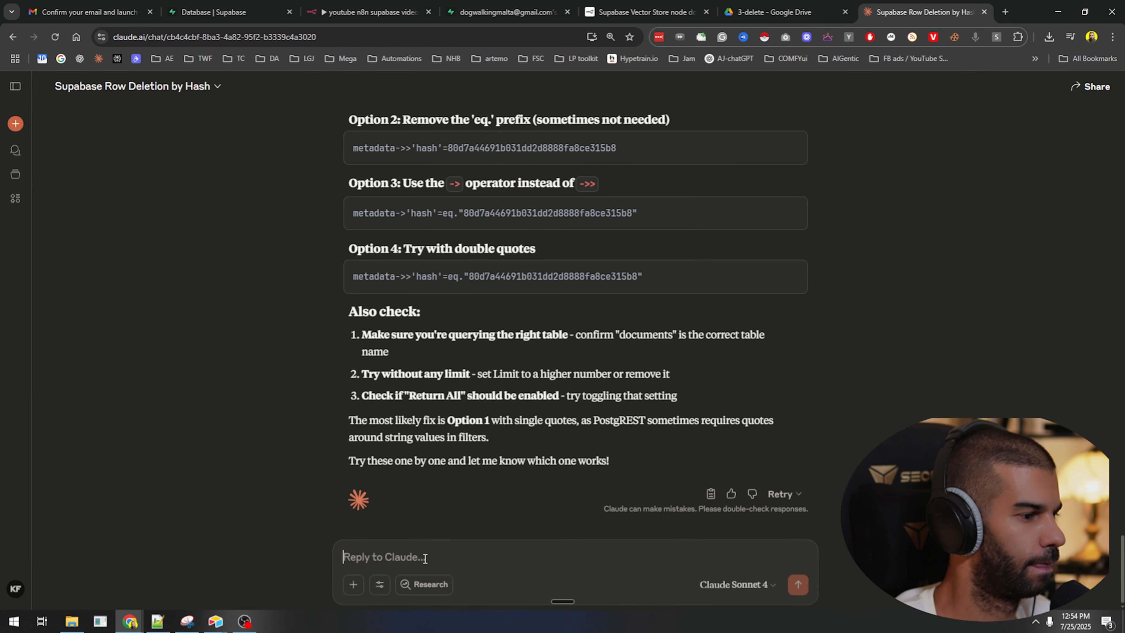
text(none of them work)
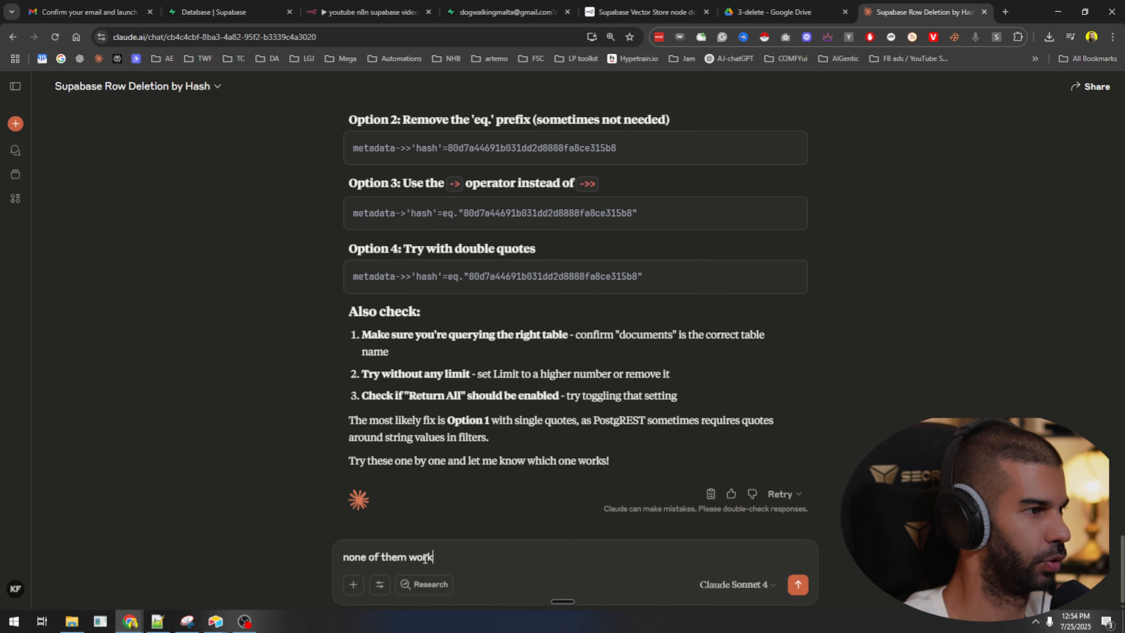
key(Return)
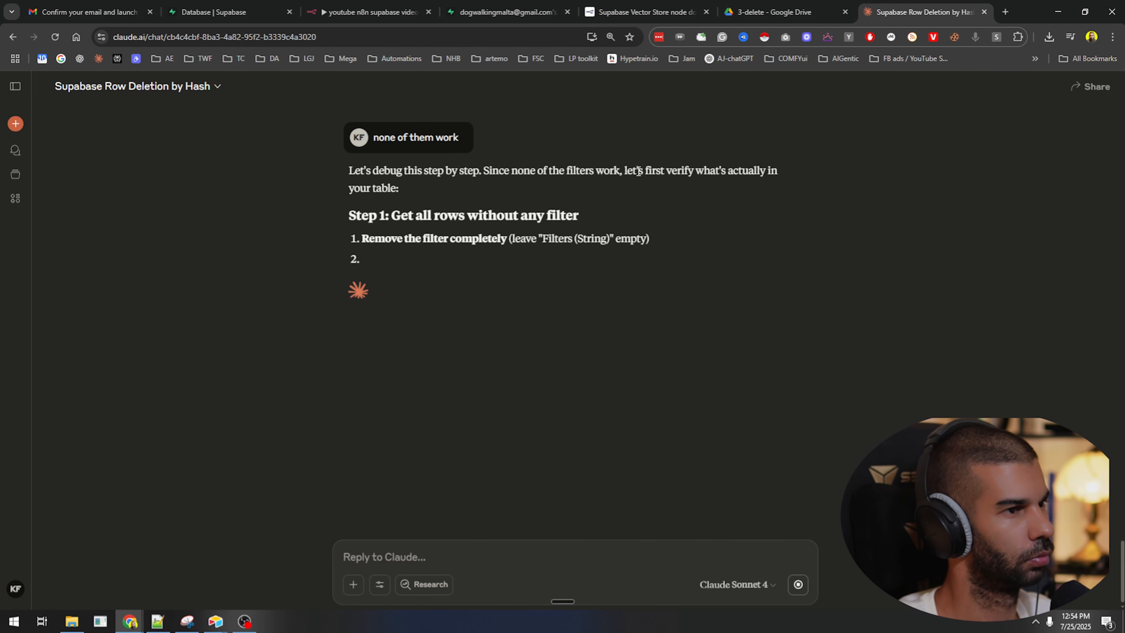
drag(378, 216, 560, 216)
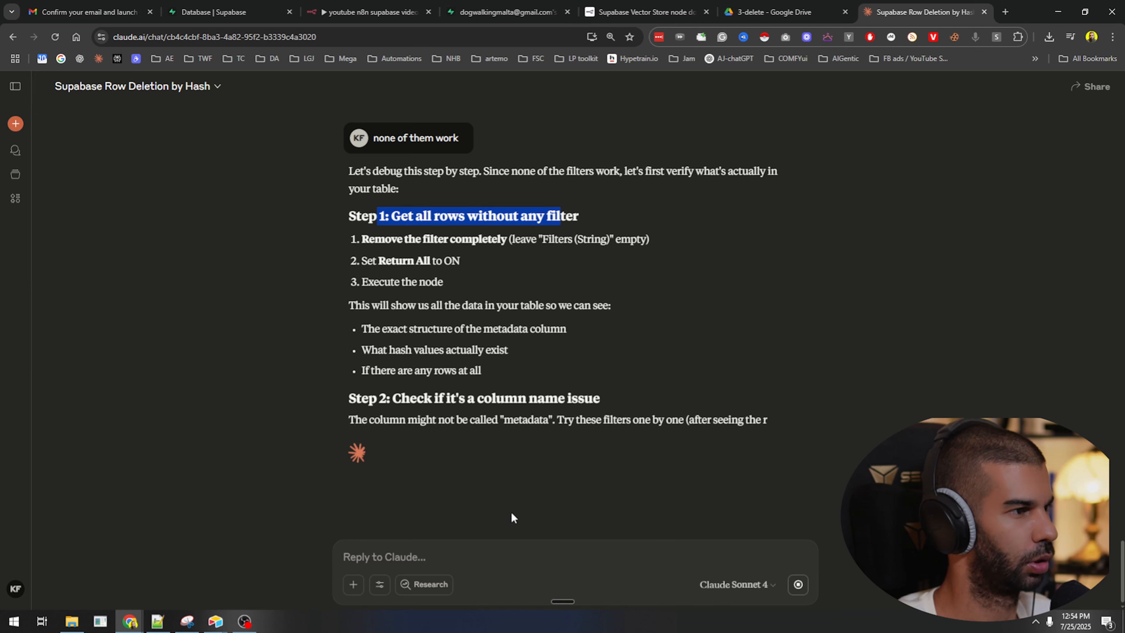
click(395, 5)
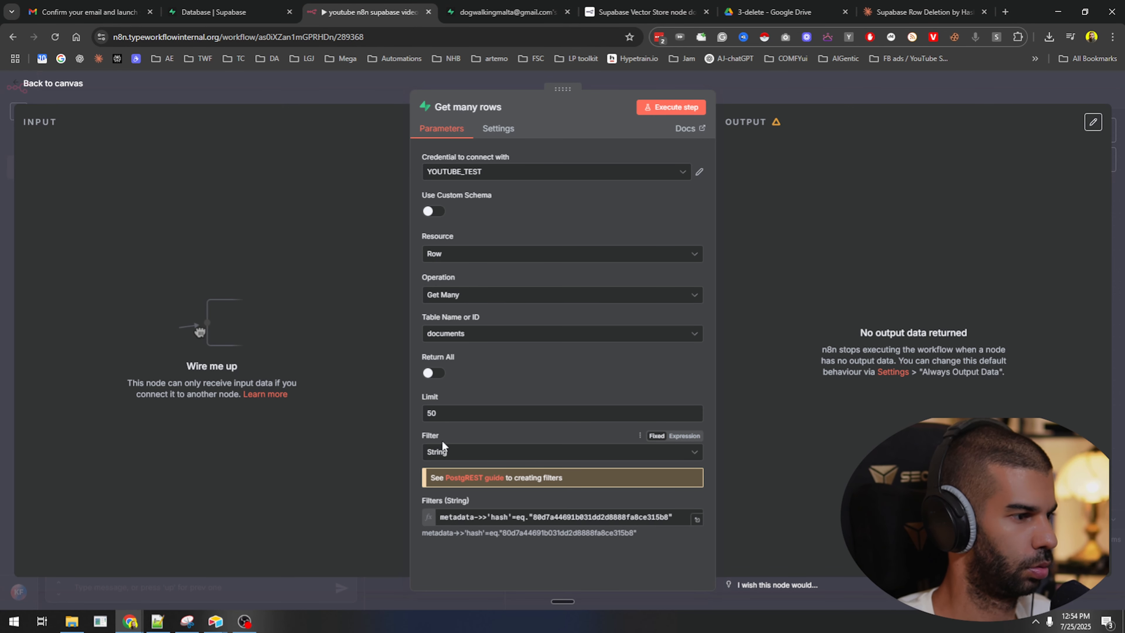
Set the Get many rows filter to None and run it, returning all 9 rows.
click(443, 452)
click(444, 480)
click(665, 107)
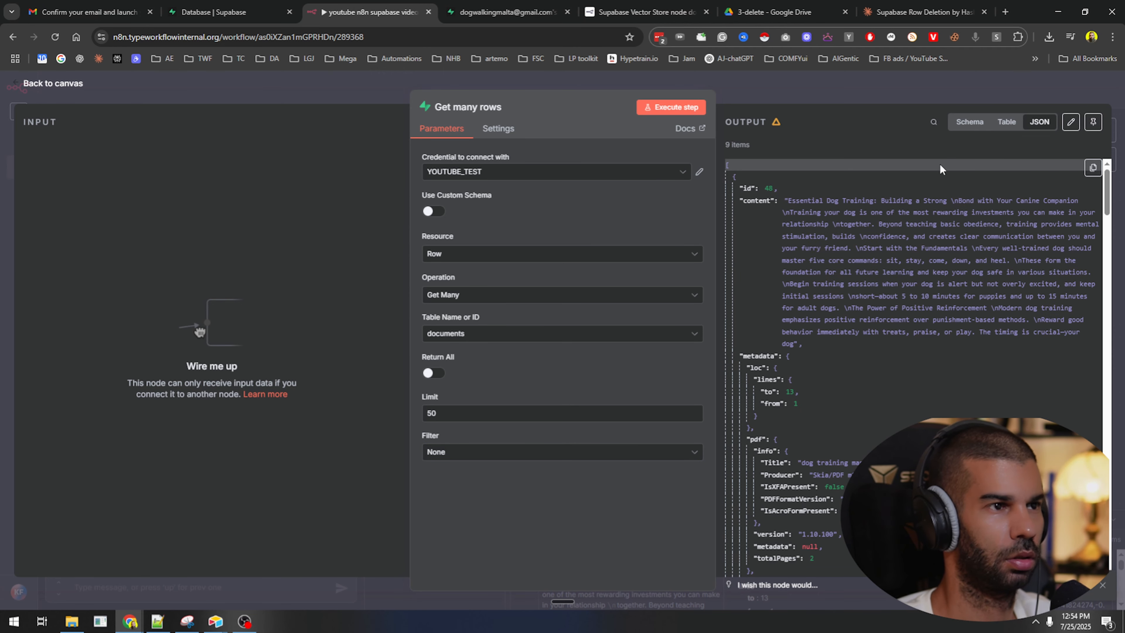
Copy the 9-row JSON output and paste it into the Claude reply.
click(1087, 171)
click(1067, 196)
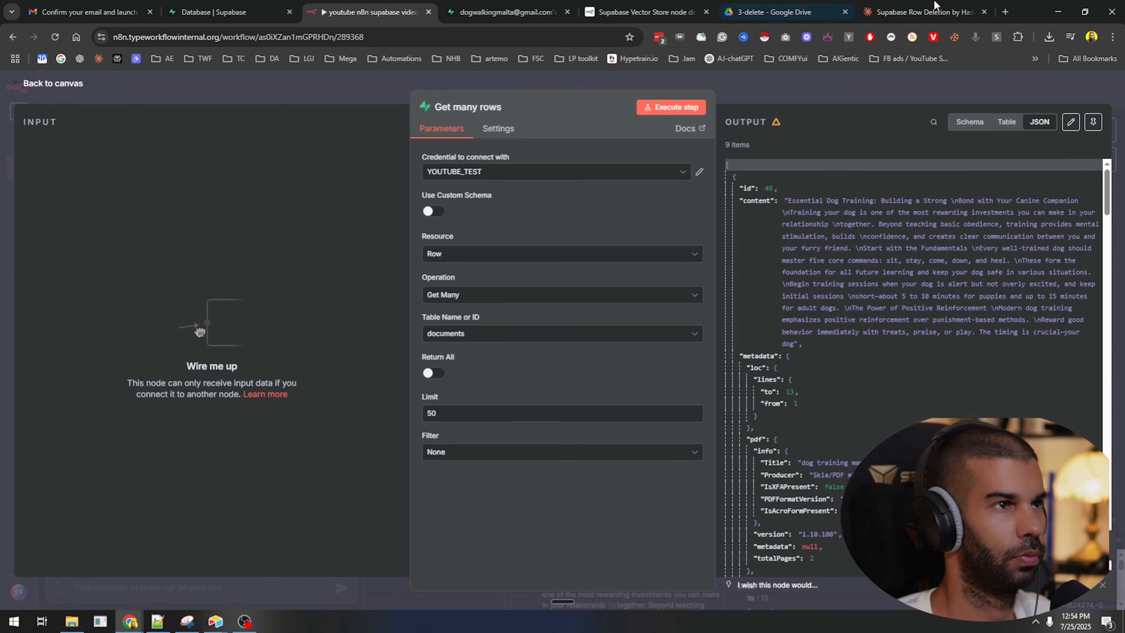
click(917, 9)
click(435, 550)
key(ctrl+v)
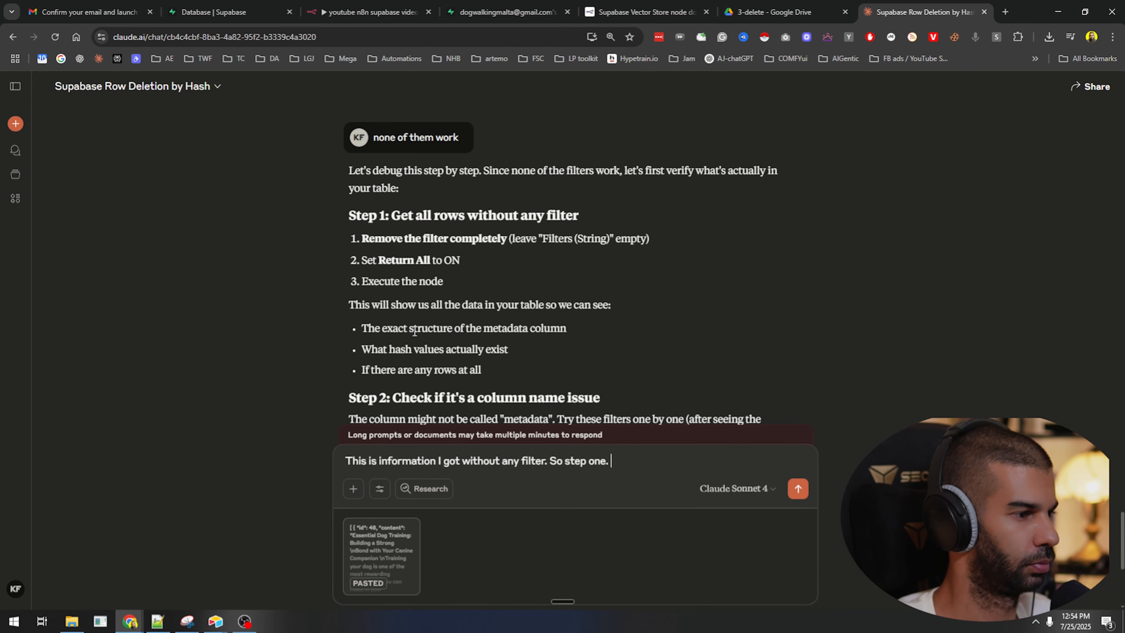
Send Claude the unfiltered rows and read its suggested delete filter.
key(Return)
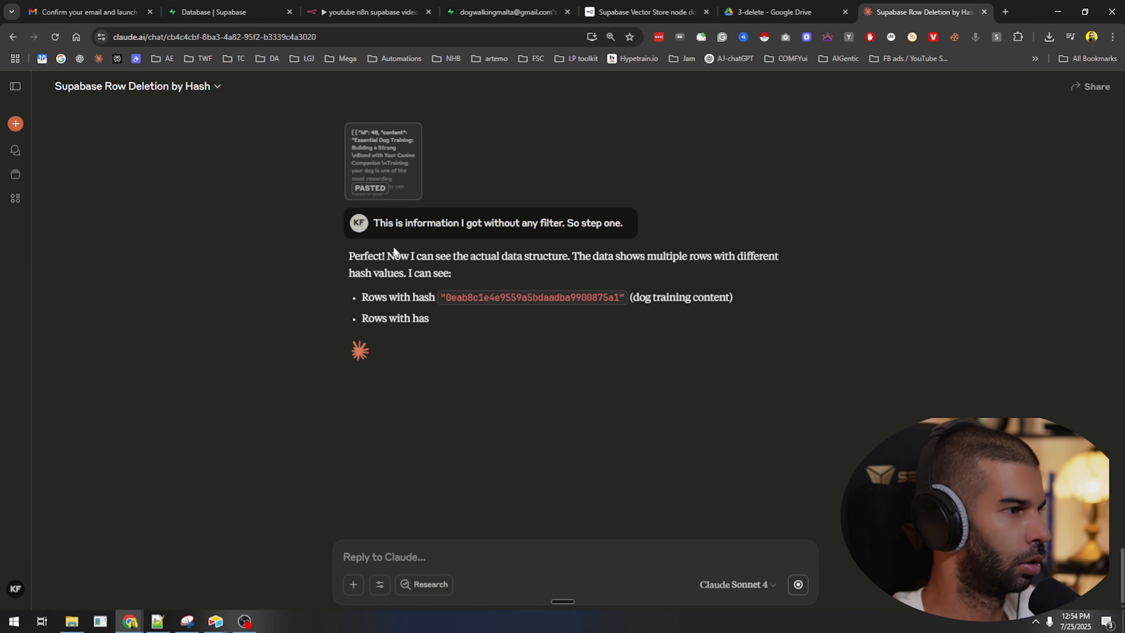
drag(387, 256, 641, 257)
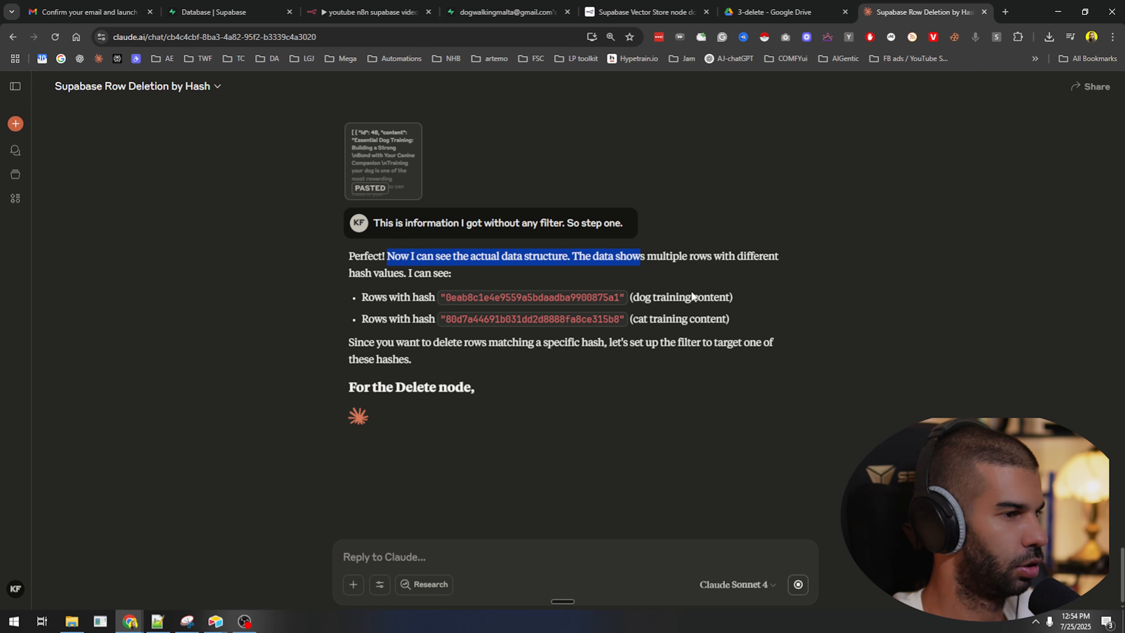
drag(364, 343, 685, 344)
click(686, 354)
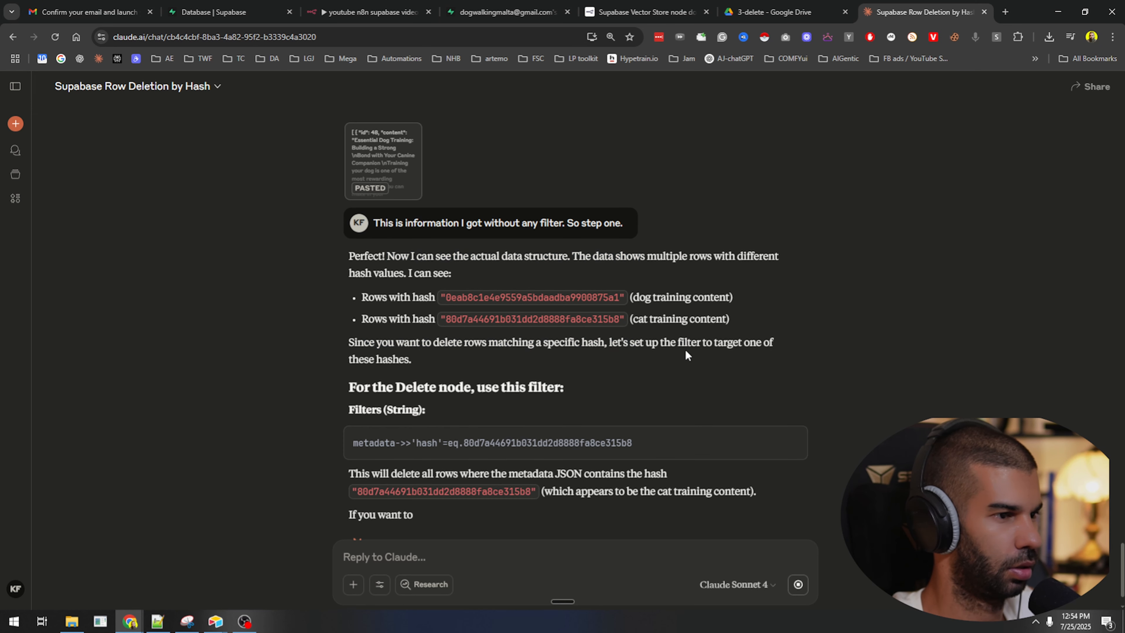
drag(525, 267, 330, 286)
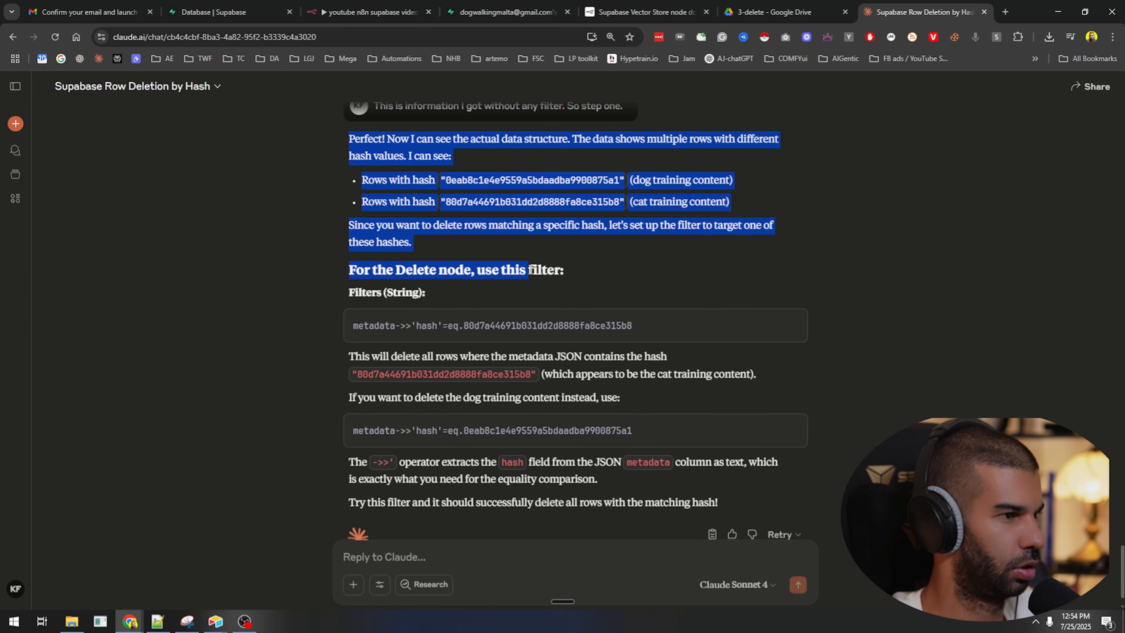
click(326, 290)
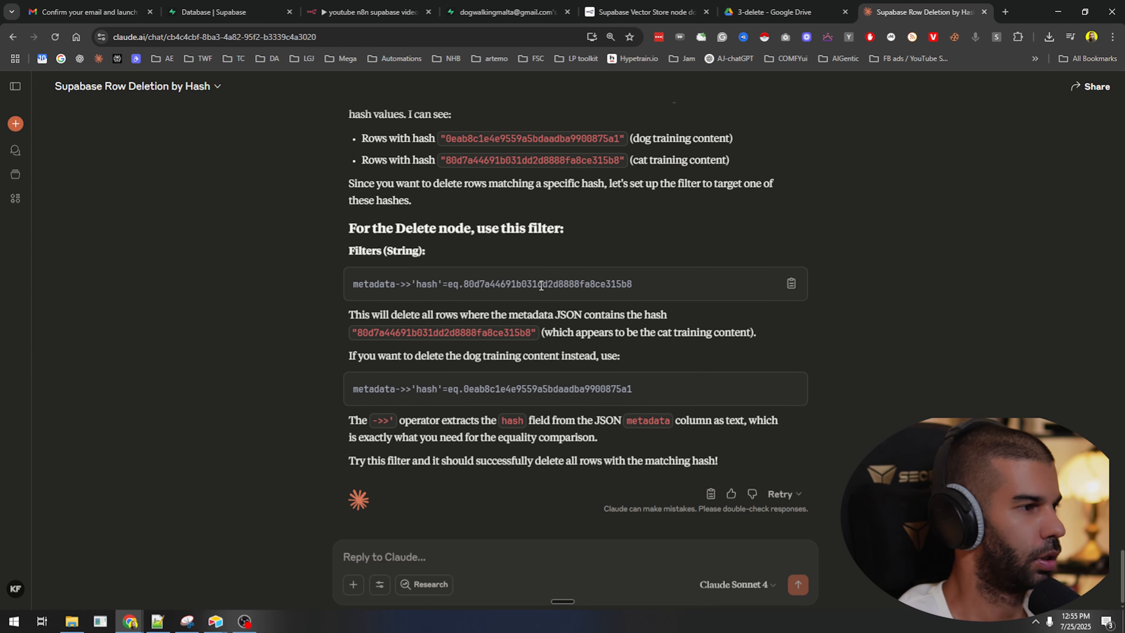
Copy the filter line metadata->>'hash'=eq. plus the cat training content's hash.
drag(365, 330, 455, 331)
triple_click(458, 280)
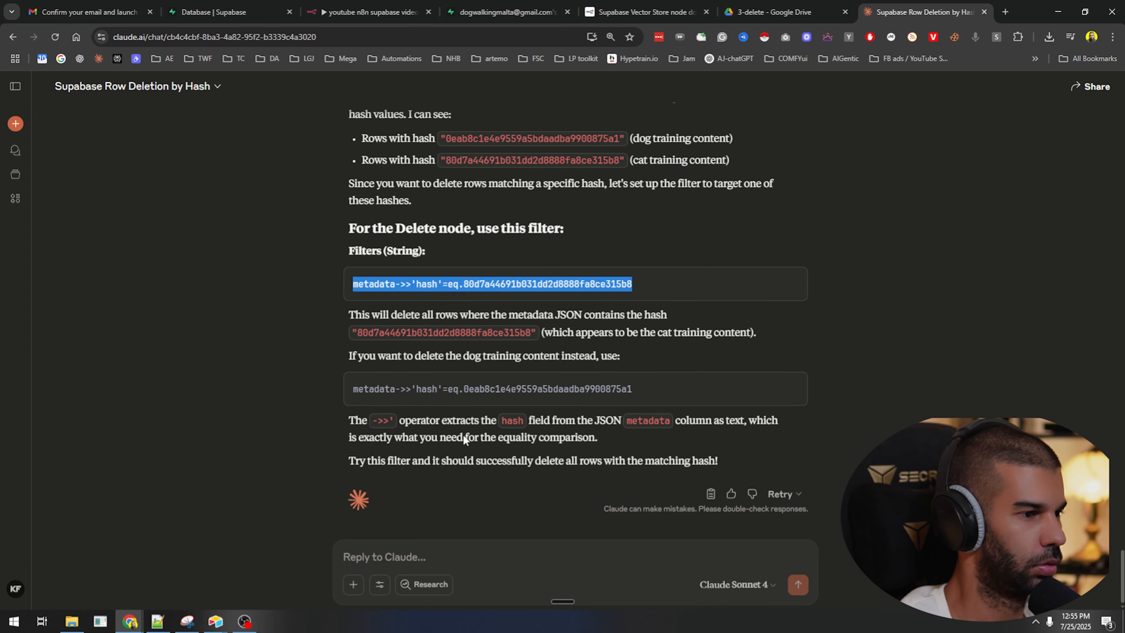
click(407, 239)
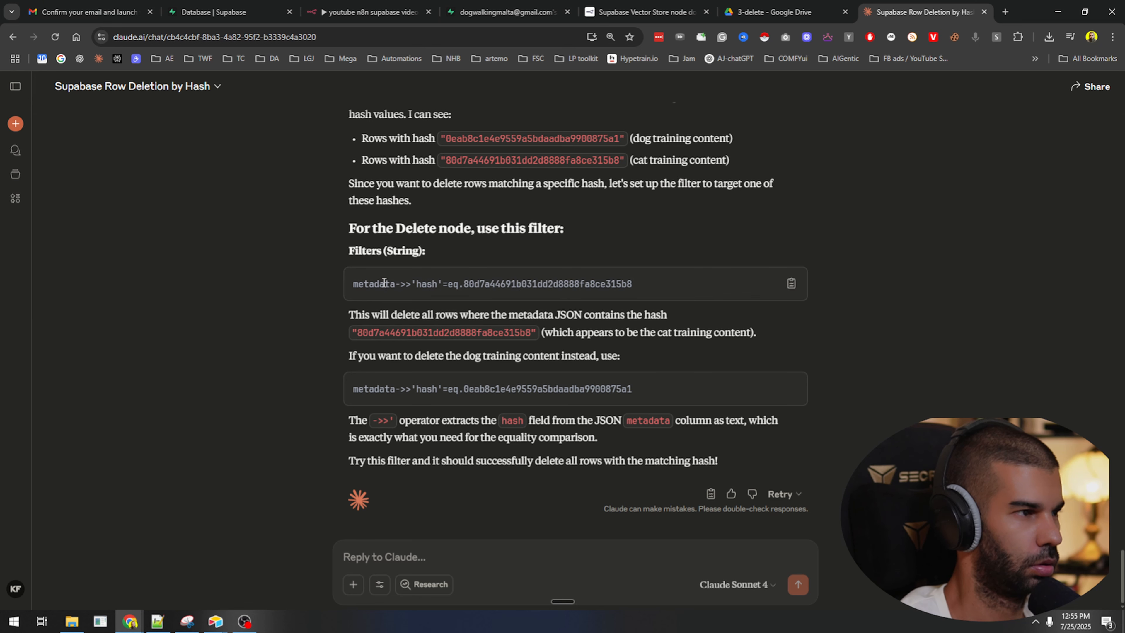
drag(398, 315, 636, 311)
drag(545, 333, 644, 335)
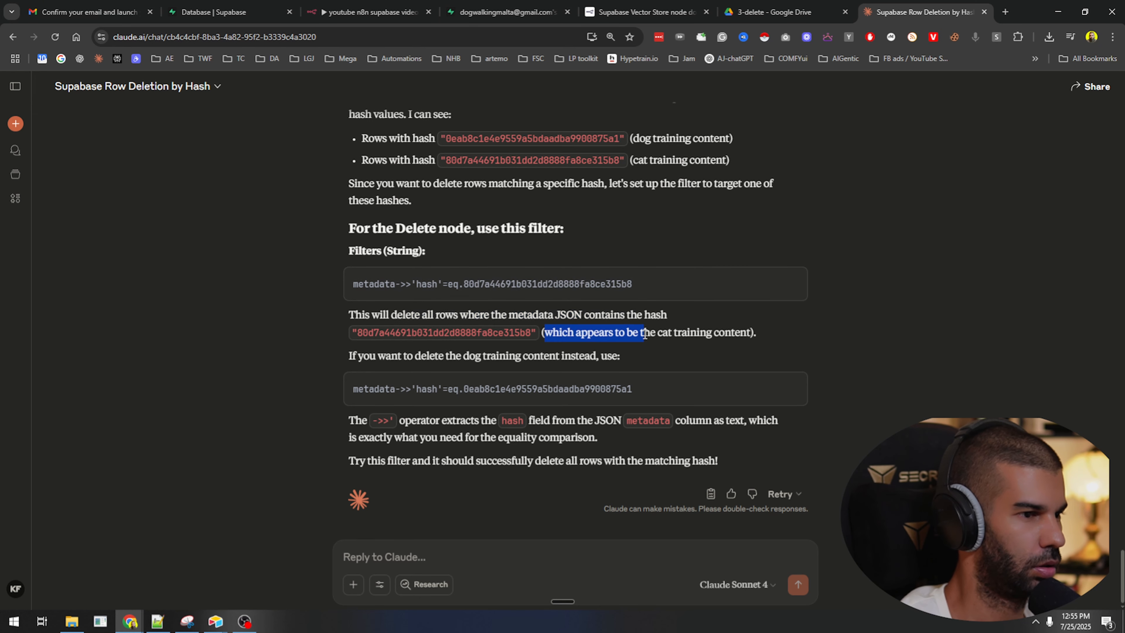
triple_click(479, 286)
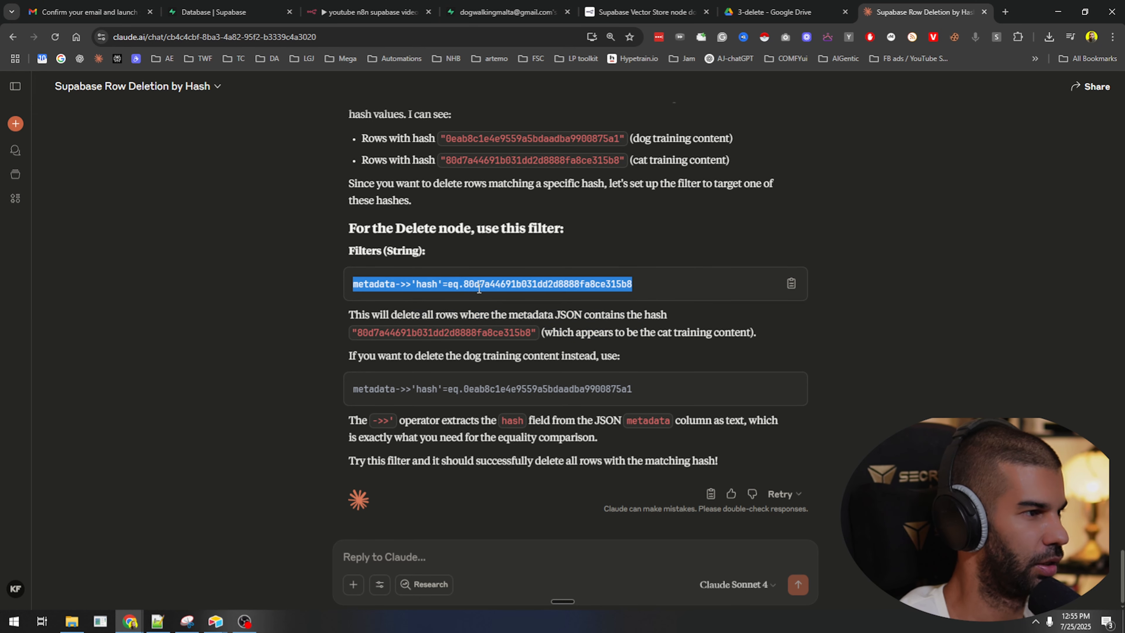
click(370, 12)
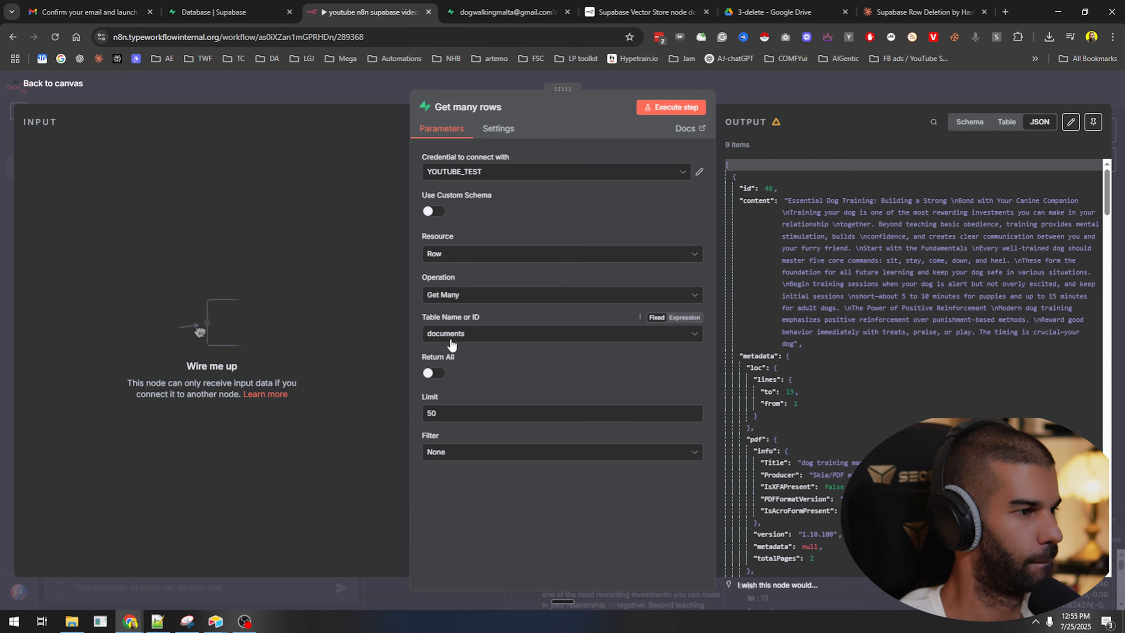
Set Get many rows Filter to String, paste the cat-hash filter, and run it; no output returns.
click(465, 452)
click(473, 523)
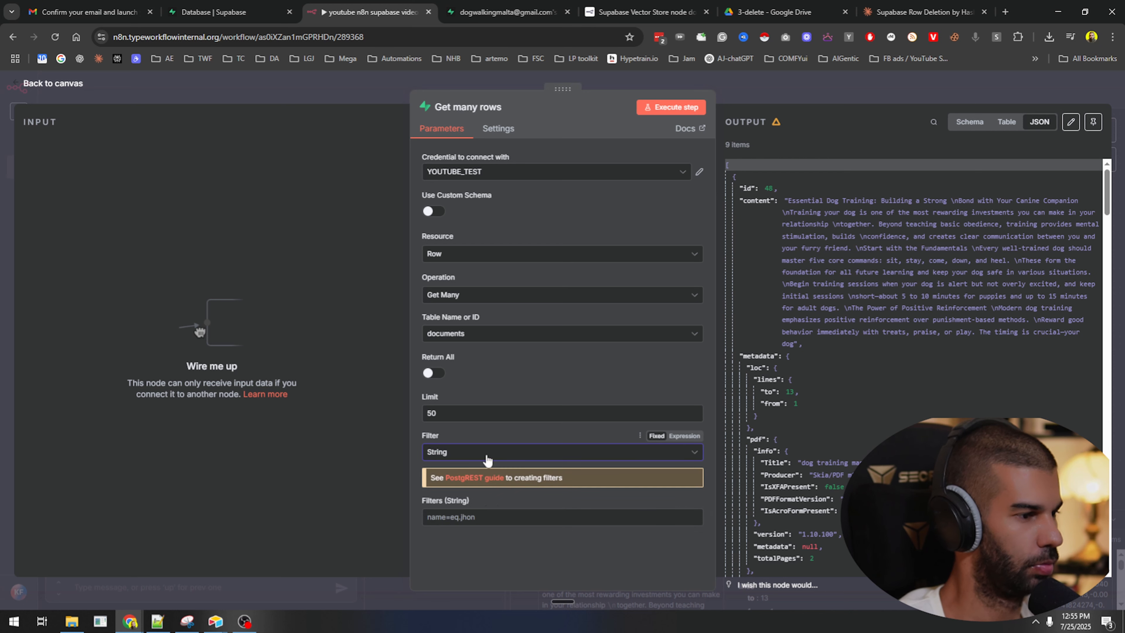
click(496, 517)
key(ctrl+v)
click(677, 110)
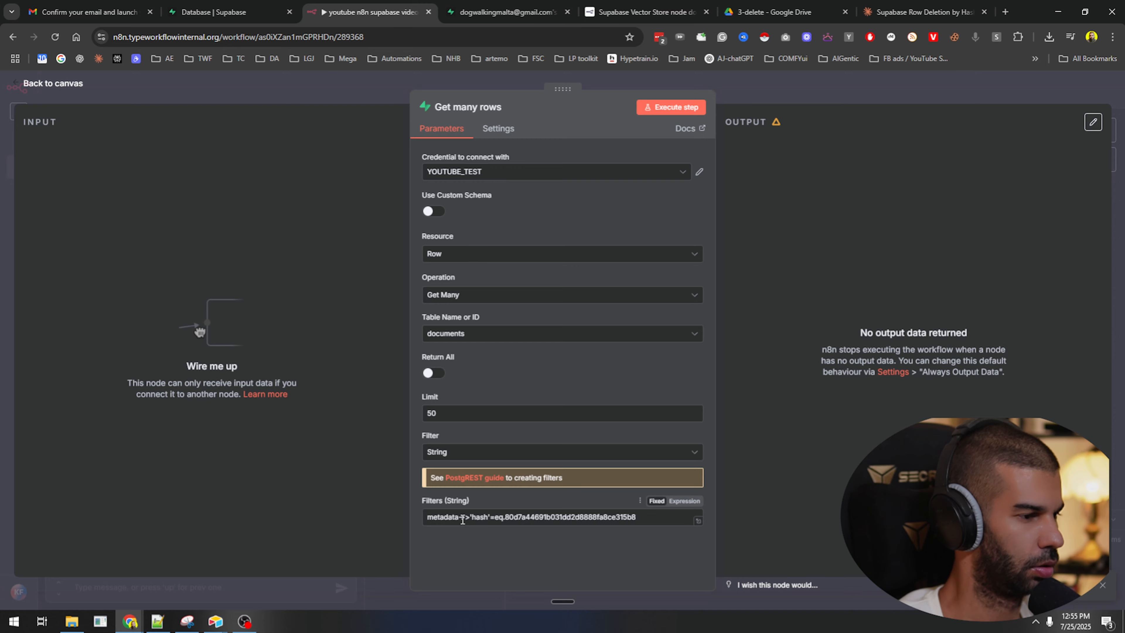
key(ctrl+plus)
key(ctrl+plus)
key(ctrl+plus)
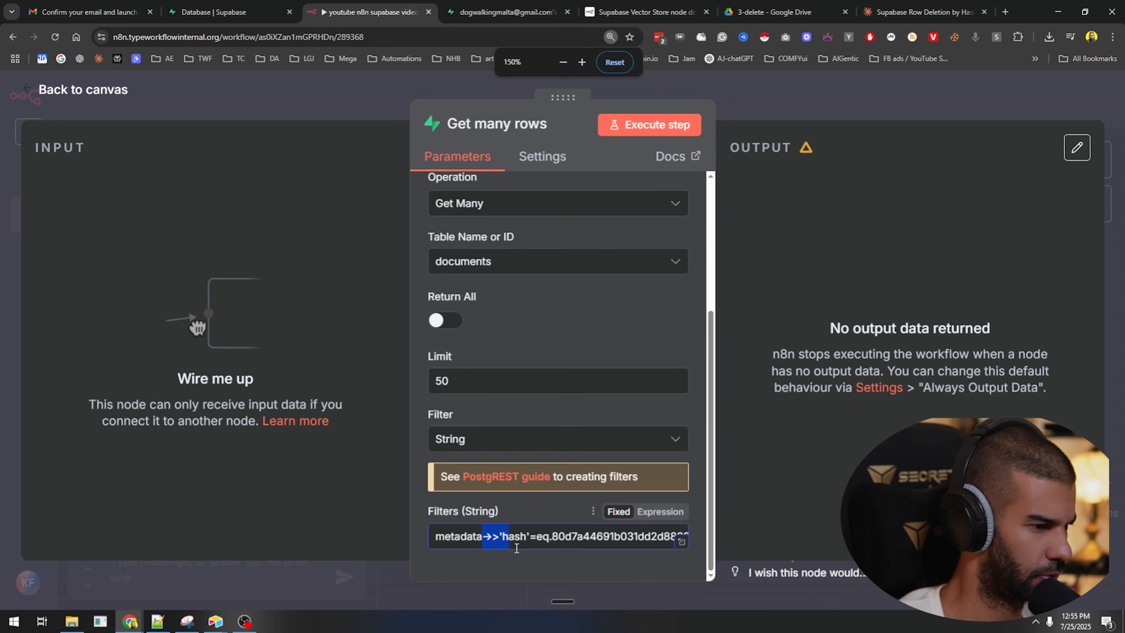
Capture the empty node panel with Snipping Tool.
key(super)
text(snip)
key(Return)
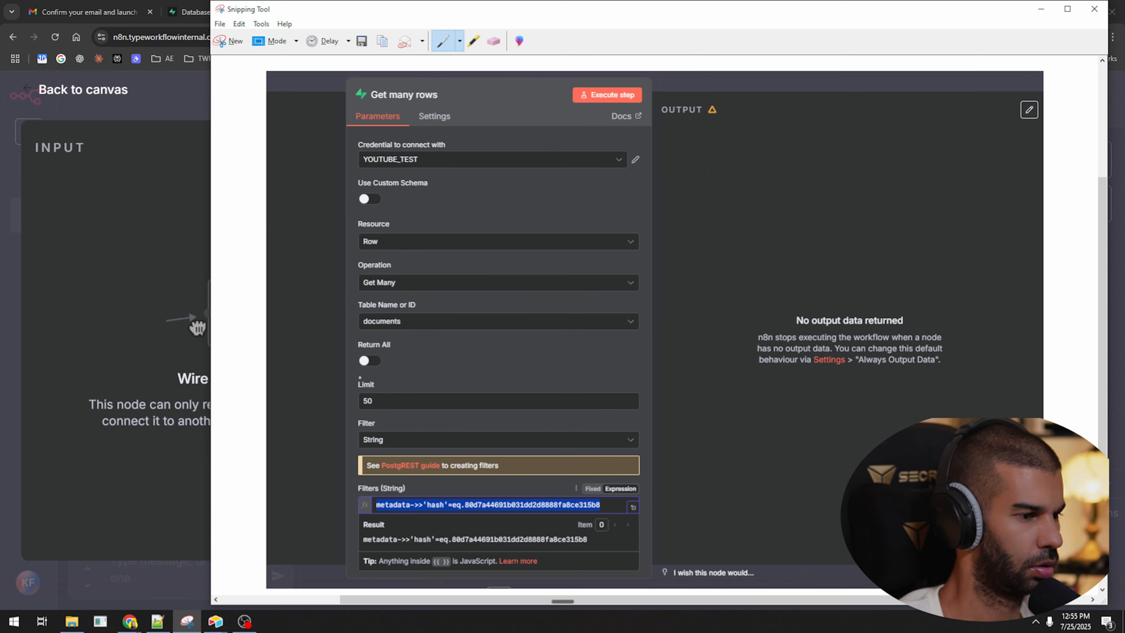
key(ctrl+n)
drag(352, 89, 1076, 605)
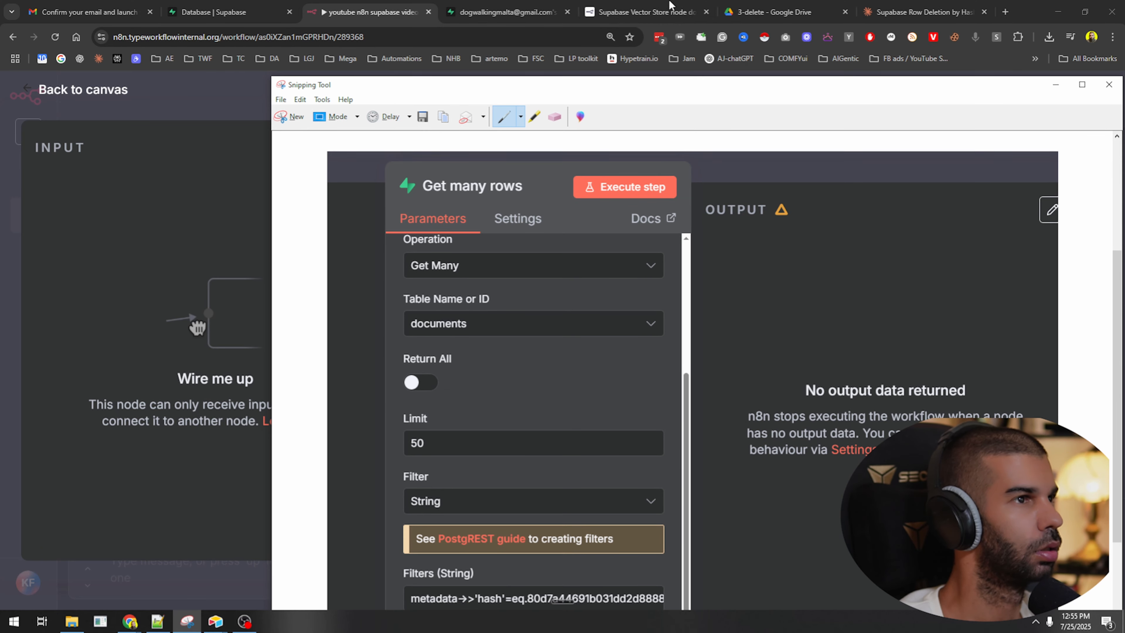
Send Claude the screenshot of the empty output with a short note.
click(922, 12)
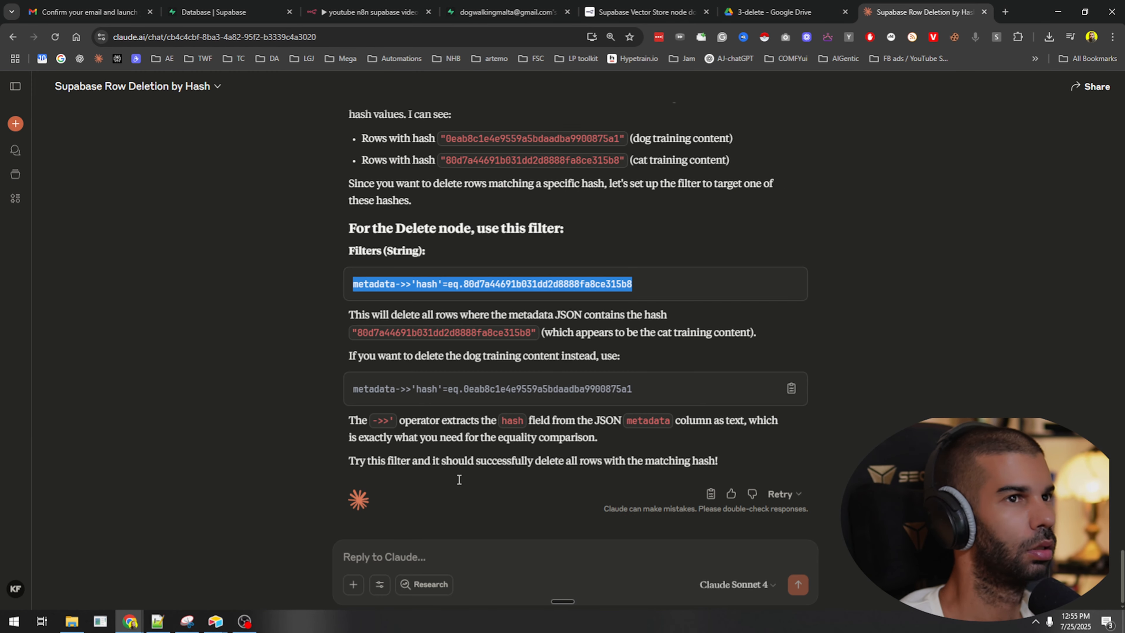
click(426, 544)
key(ctrl+v)
text(so thjs)
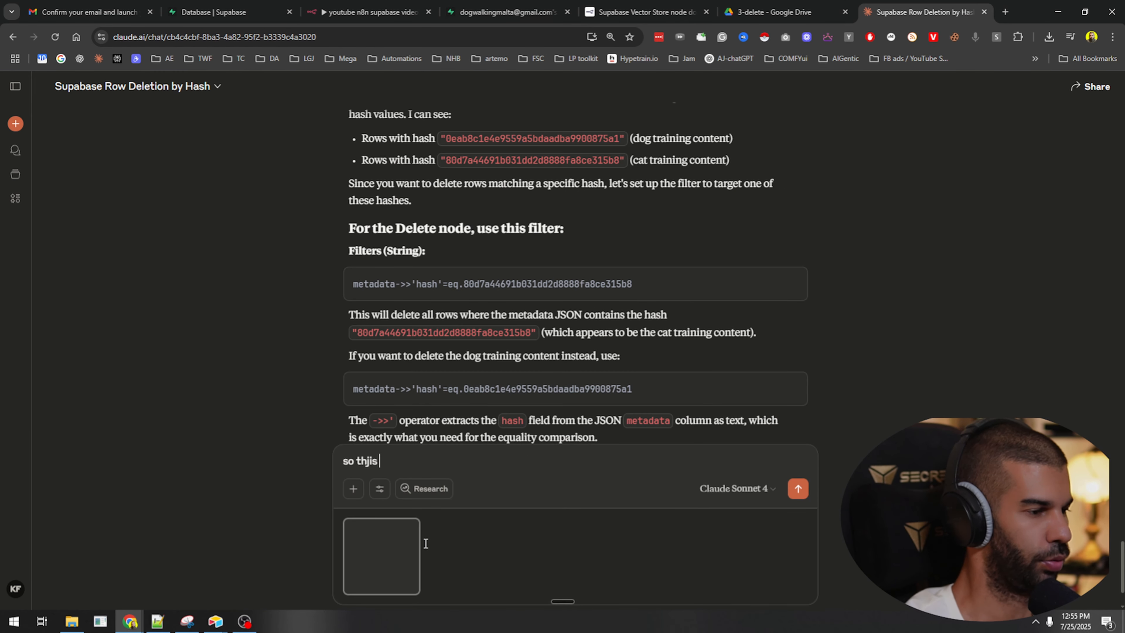
key(ctrl+BackSpace)
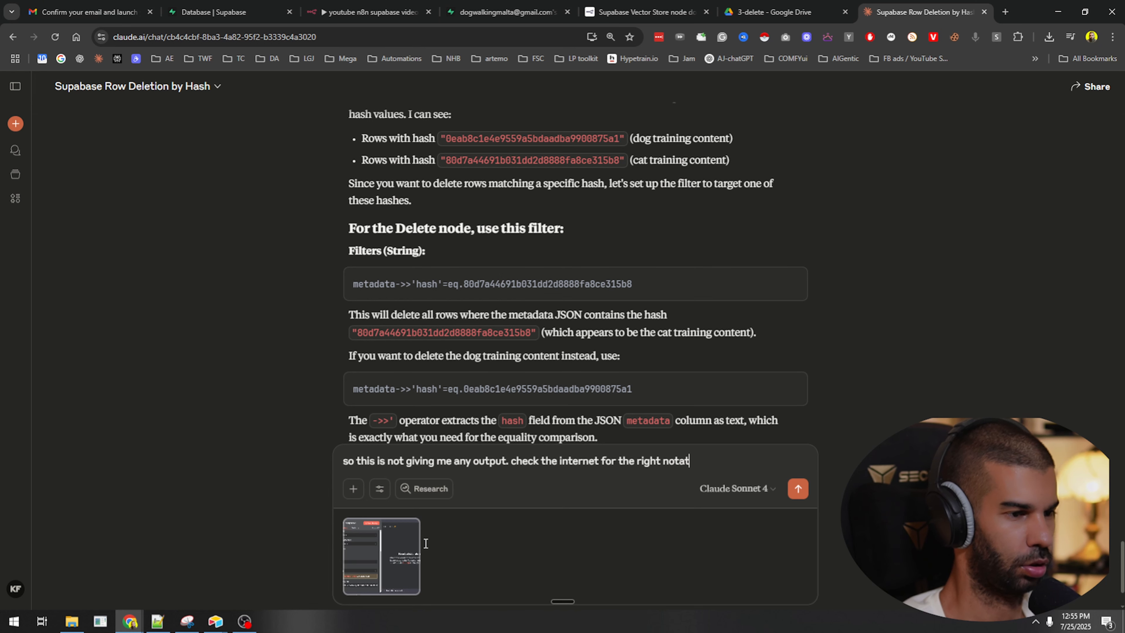
text(for this)
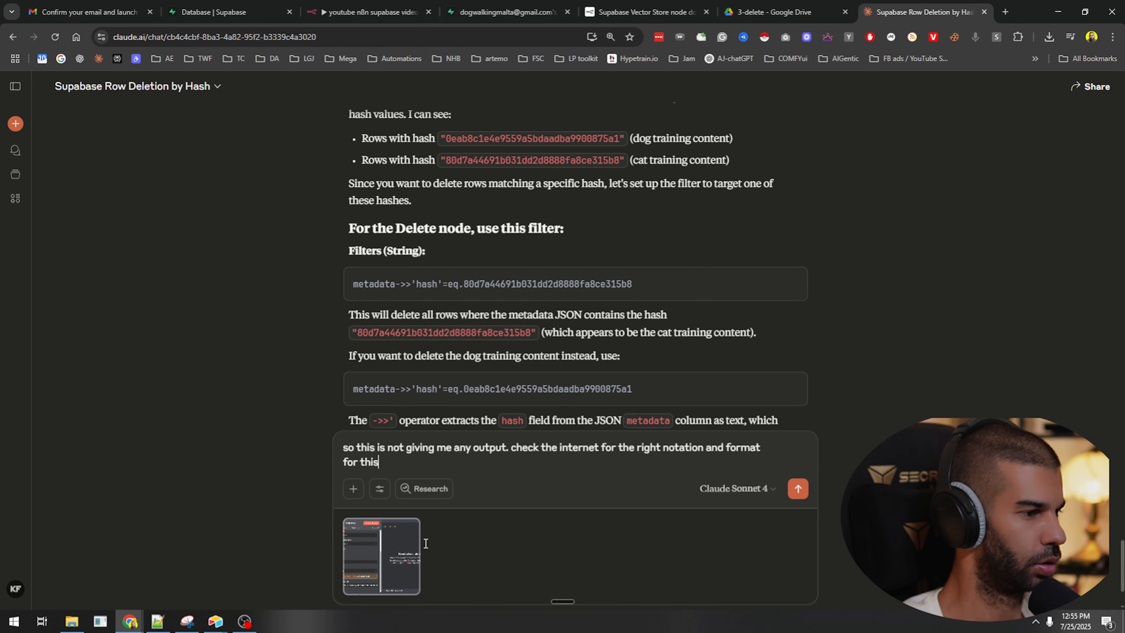
key(Return)
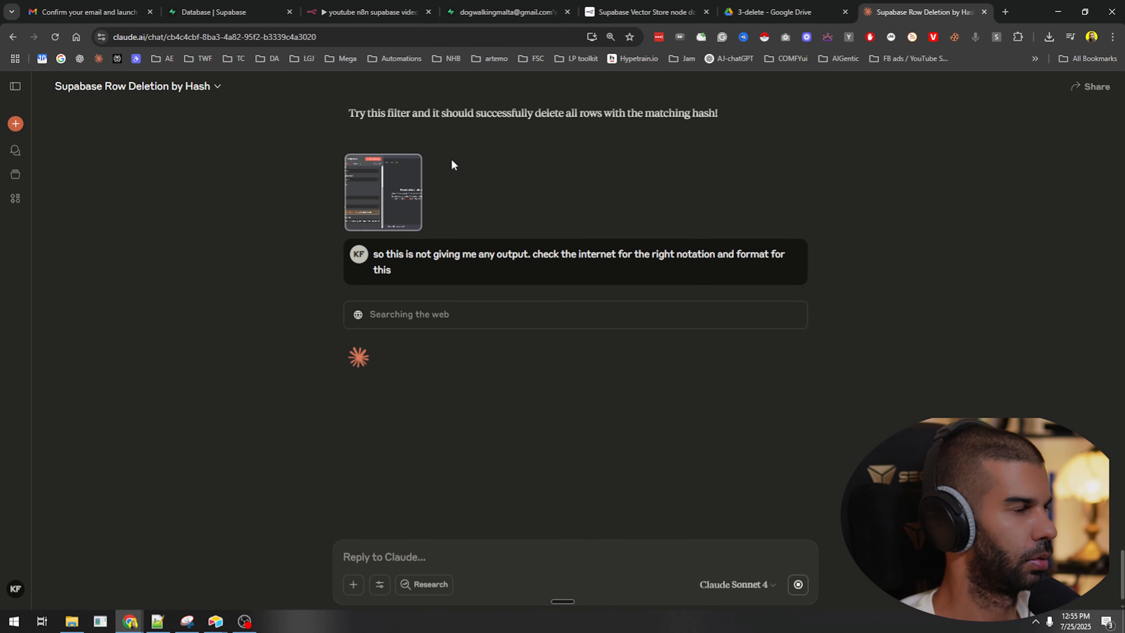
Read Claude's four PostgREST filter formats and copy the Option 1 metadata->>hash syntax.
click(372, 12)
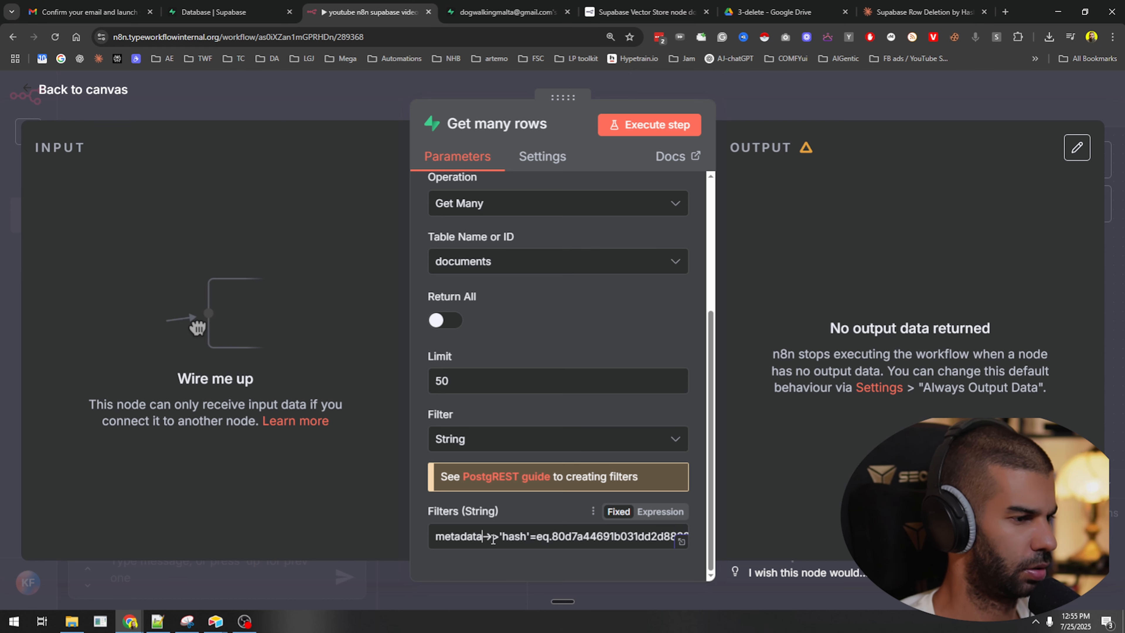
click(892, 6)
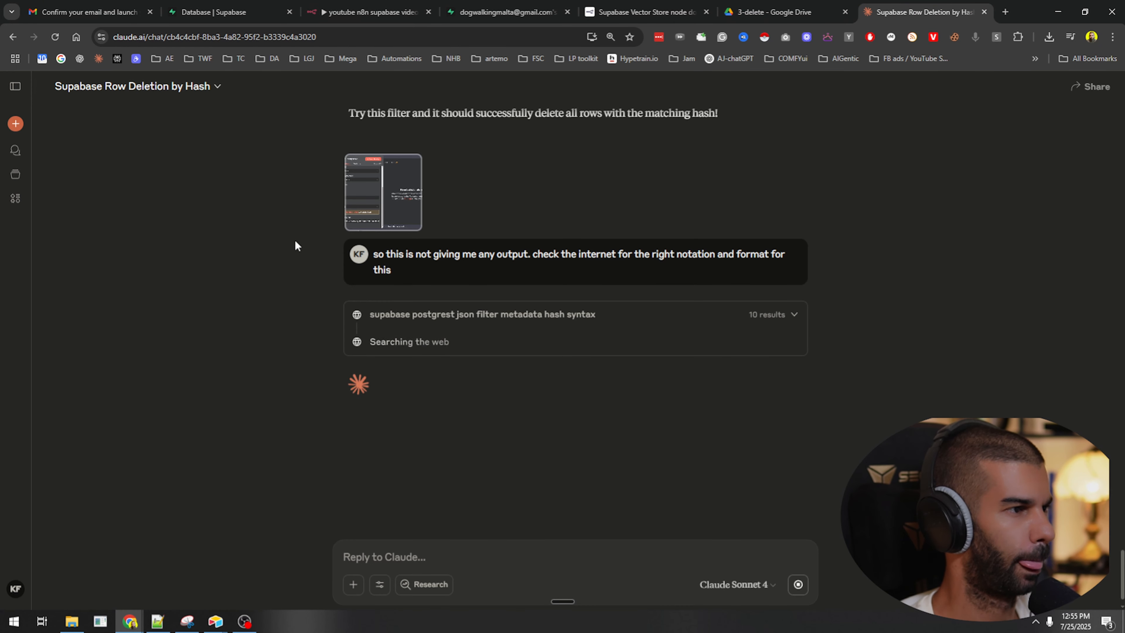
key(ctrl+minus)
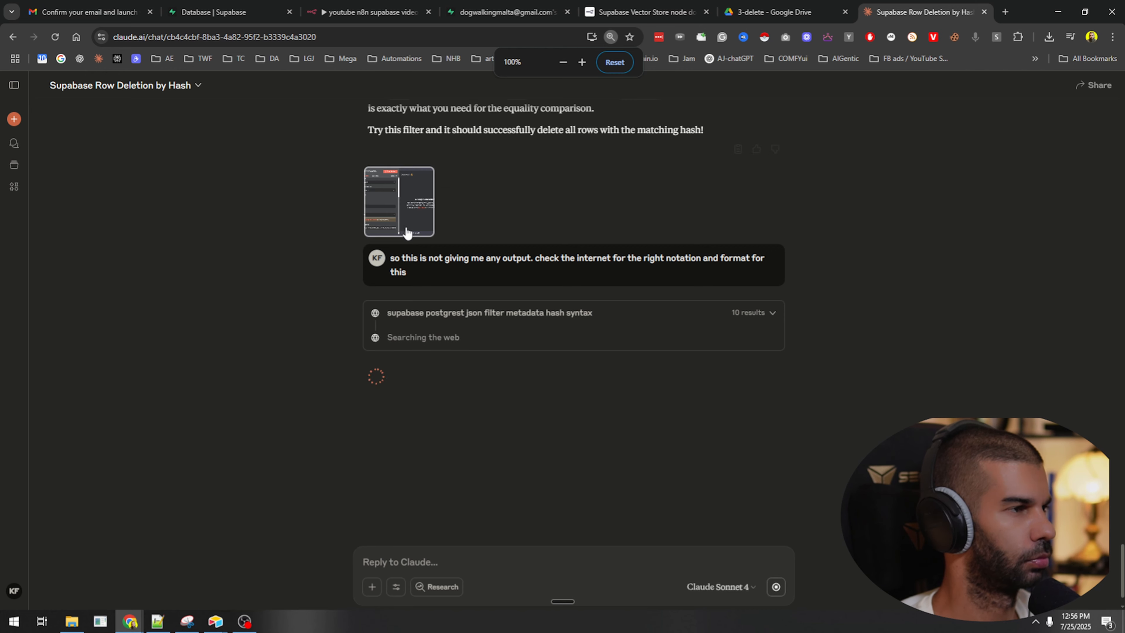
scroll(407, 229, up, 3)
scroll(505, 382, down, 4)
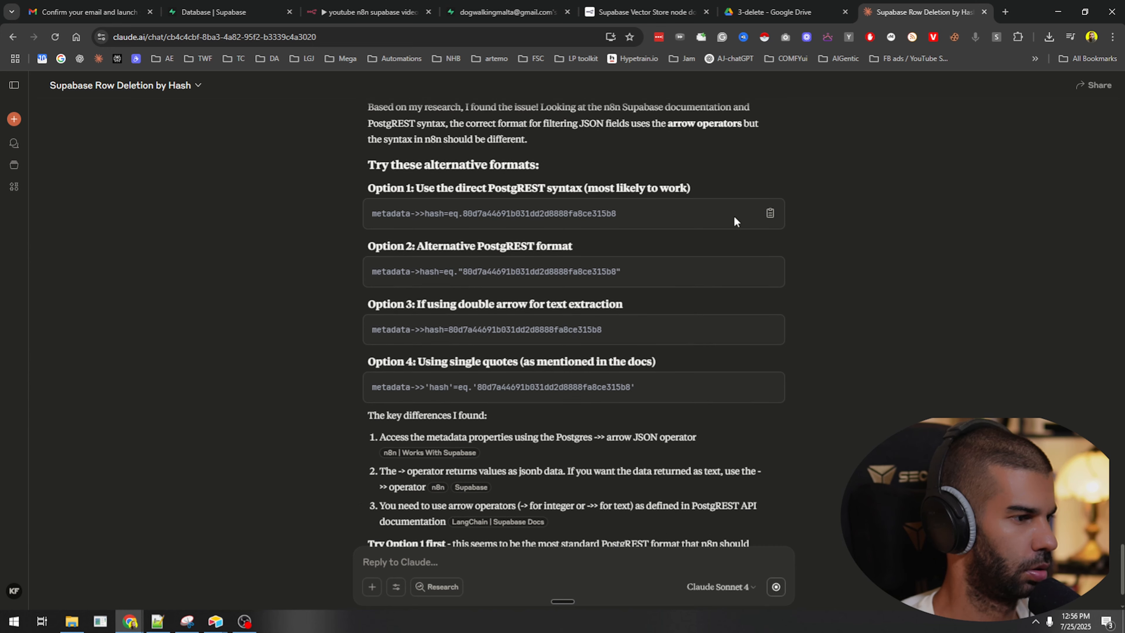
click(771, 214)
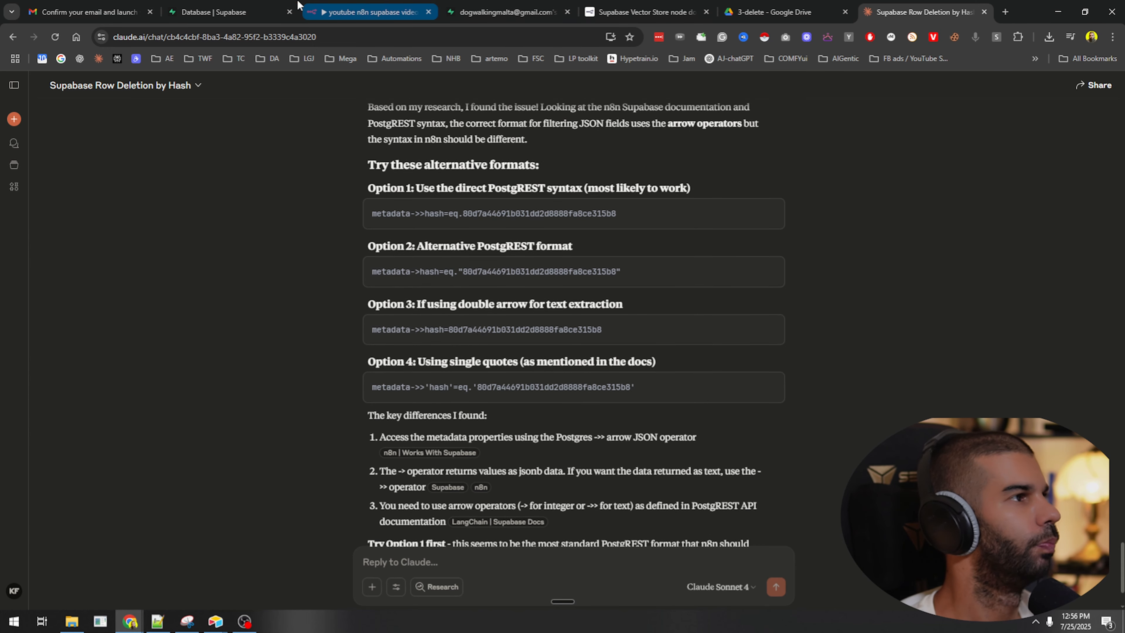
Paste the unquoted metadata->>hash=eq. filter into Get many rows and run it, returning 5 cat rows.
click(369, 12)
key(ctrl+a)
key(ctrl+v)
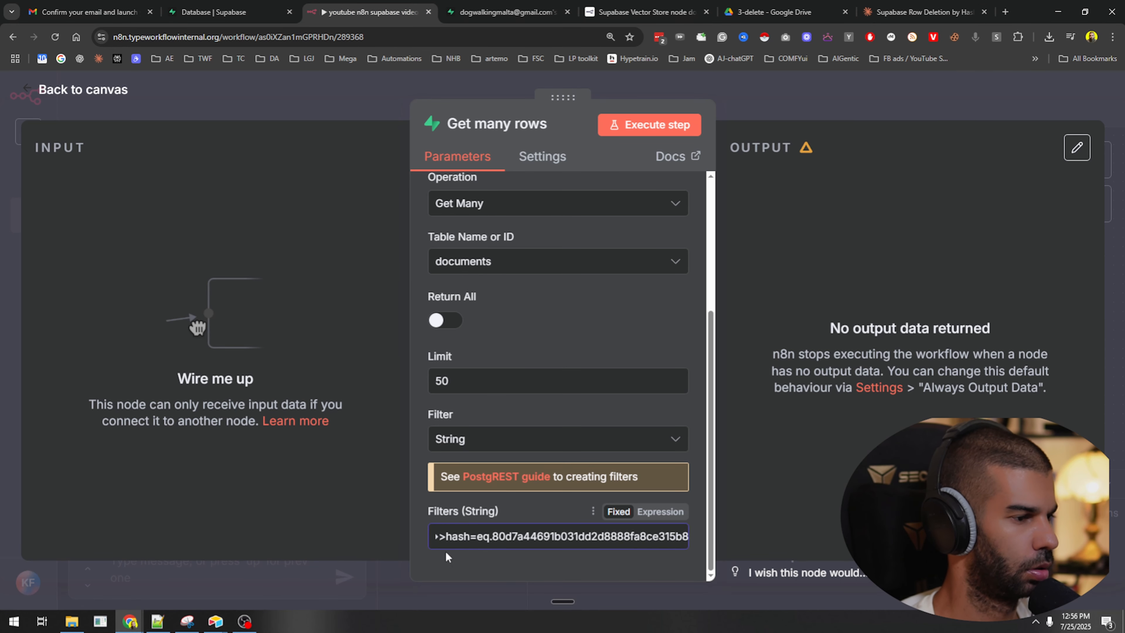
key(Home)
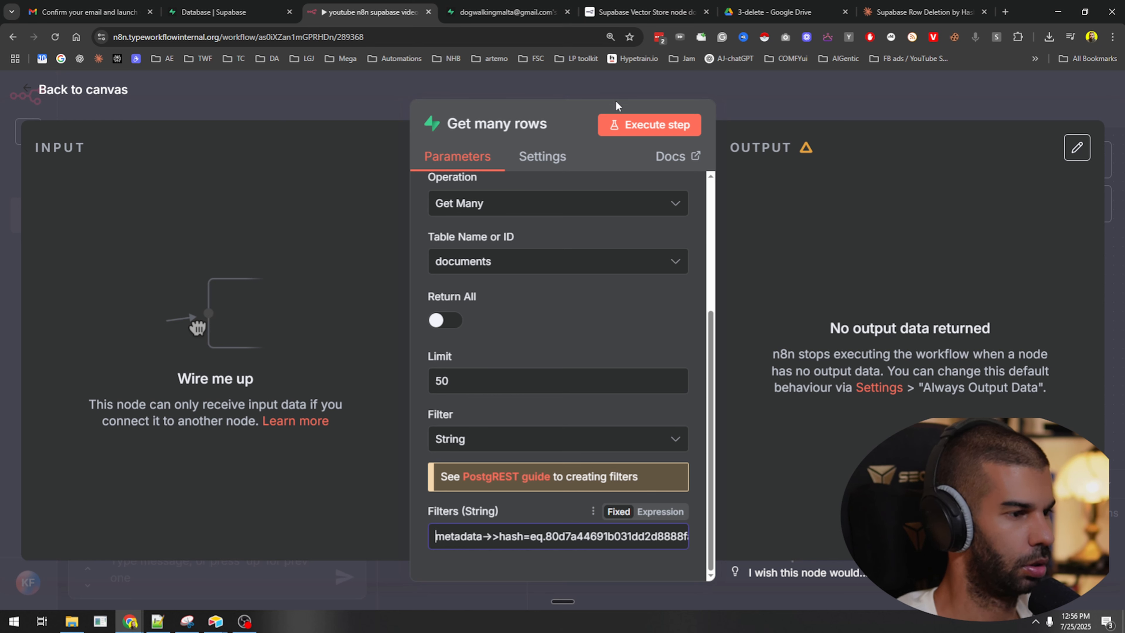
click(635, 126)
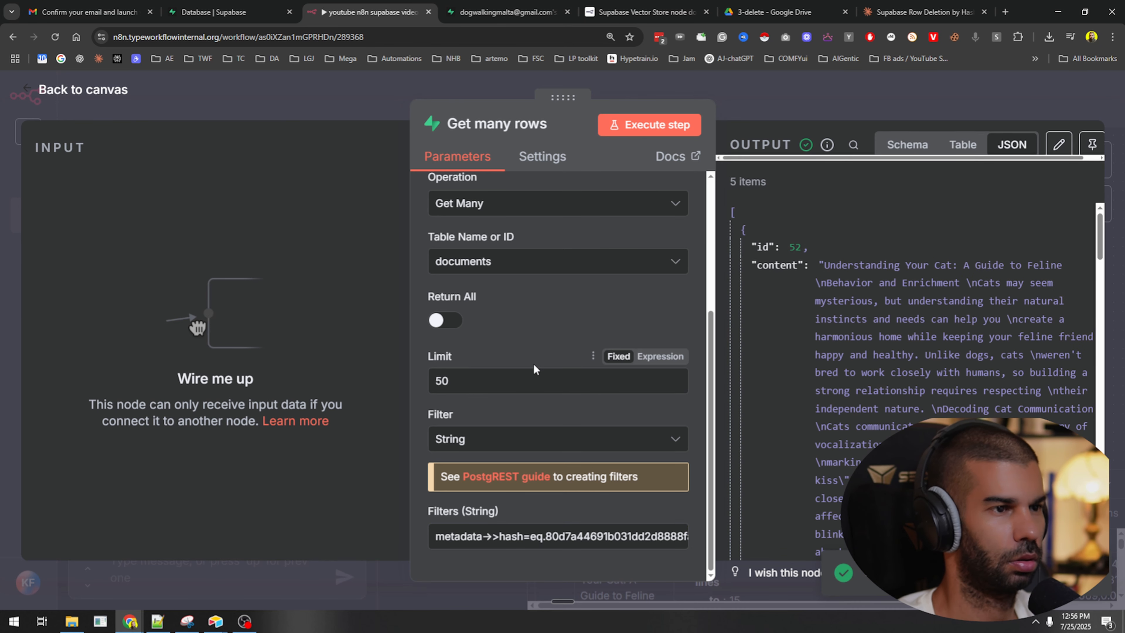
Save the working filter in Notepad++ and compare it against the old quoted version.
triple_click(502, 536)
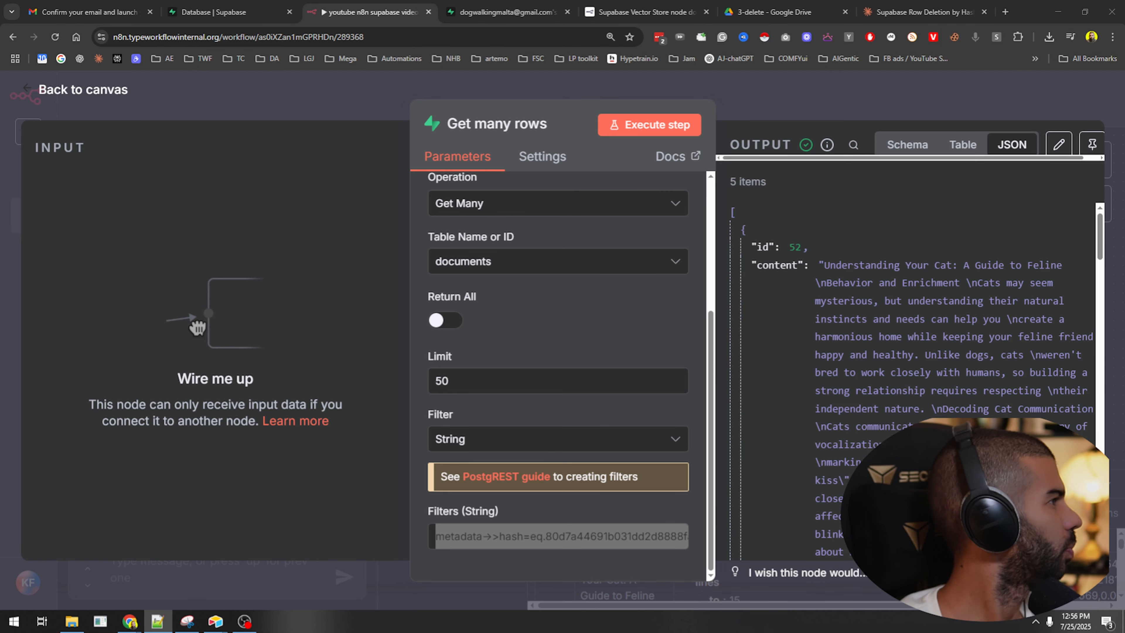
click(157, 622)
key(ctrl+v)
key(Return)
key(Return)
key(Return)
key(super+v)
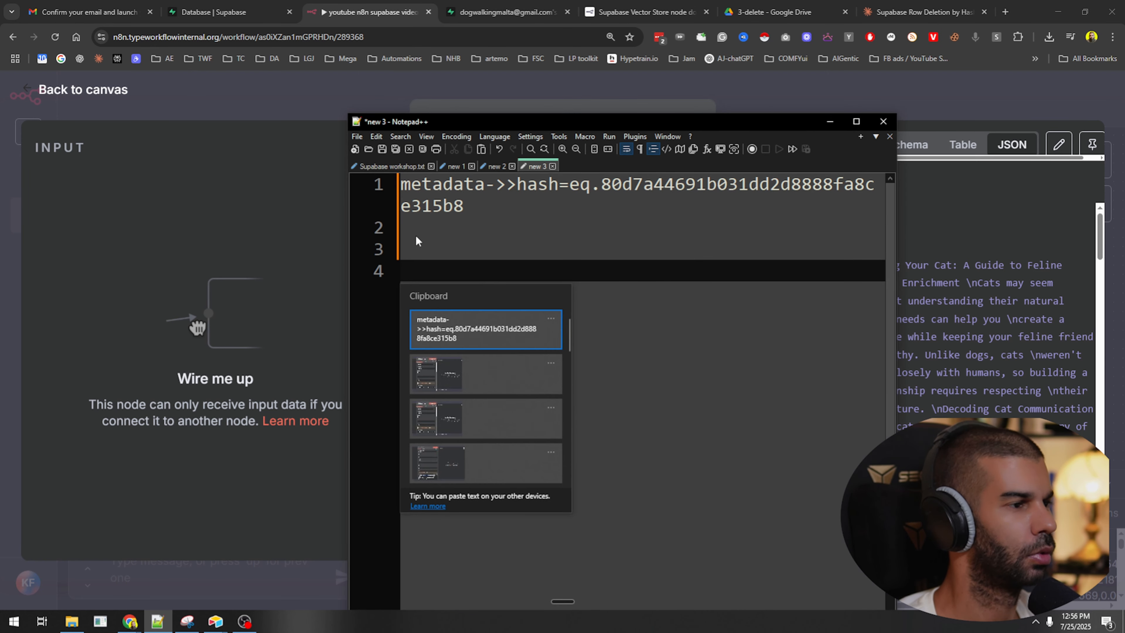
scroll(485, 399, down, 3)
click(486, 328)
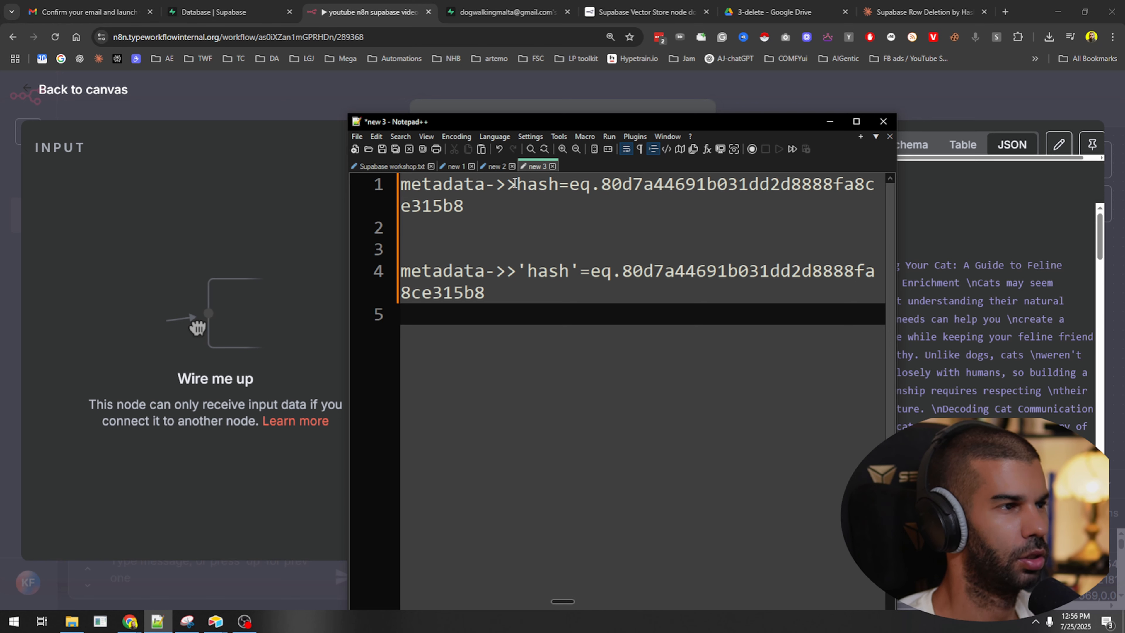
click(519, 268)
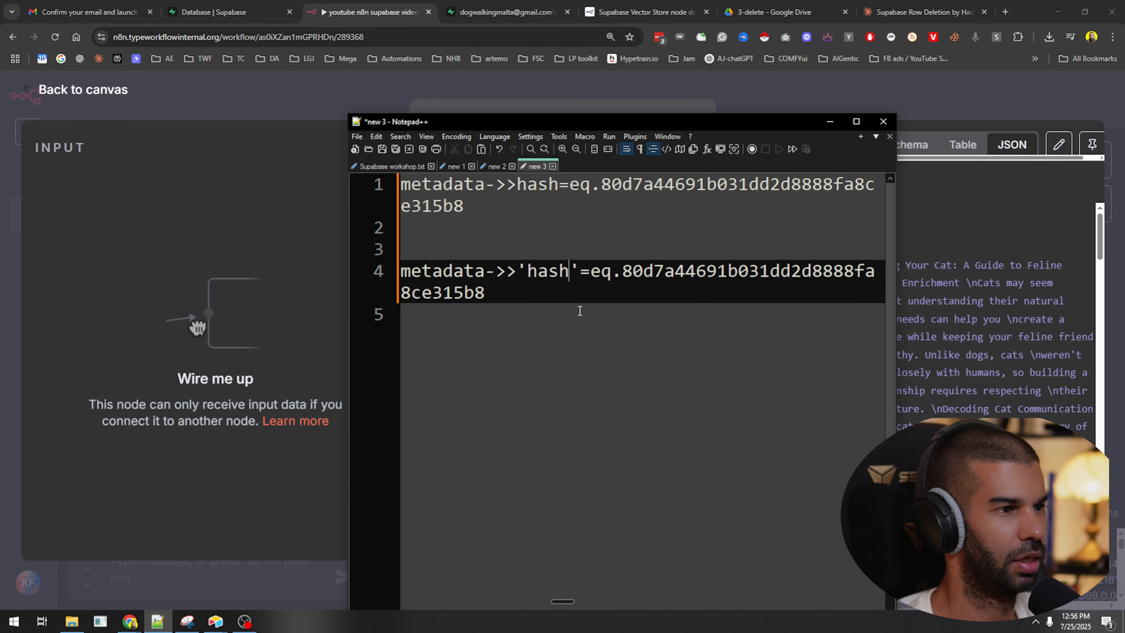
click(381, 269)
key(BackSpace)
key(BackSpace)
key(BackSpace)
key(BackSpace)
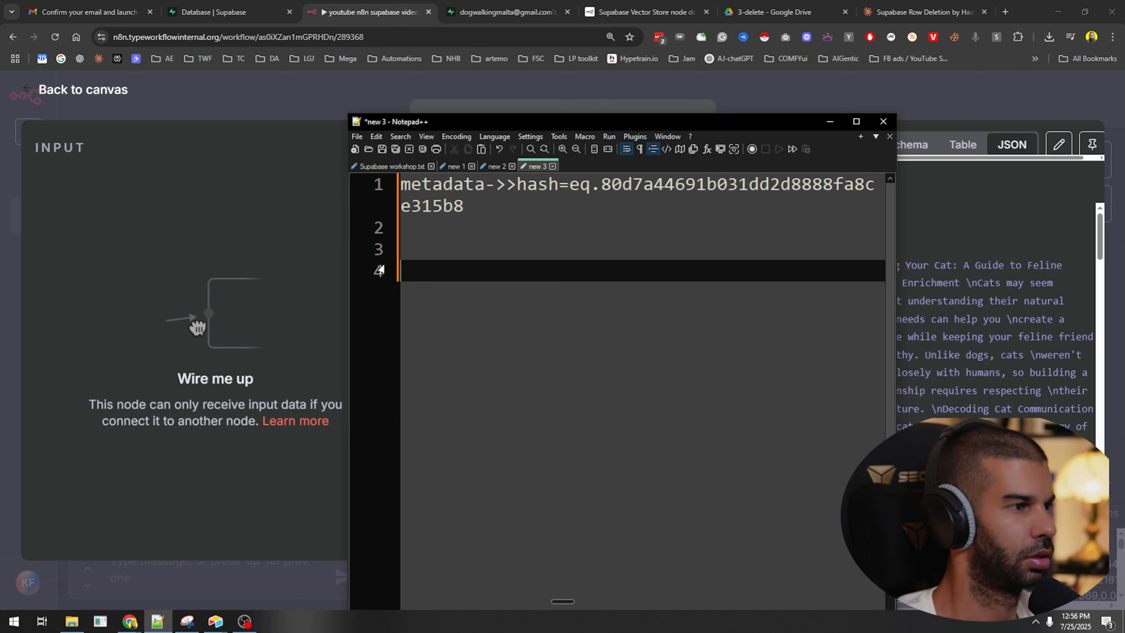
Tidy the saved filter in the notes, move the notes window away, and reset n8n zoom to 100%.
key(ctrl+a)
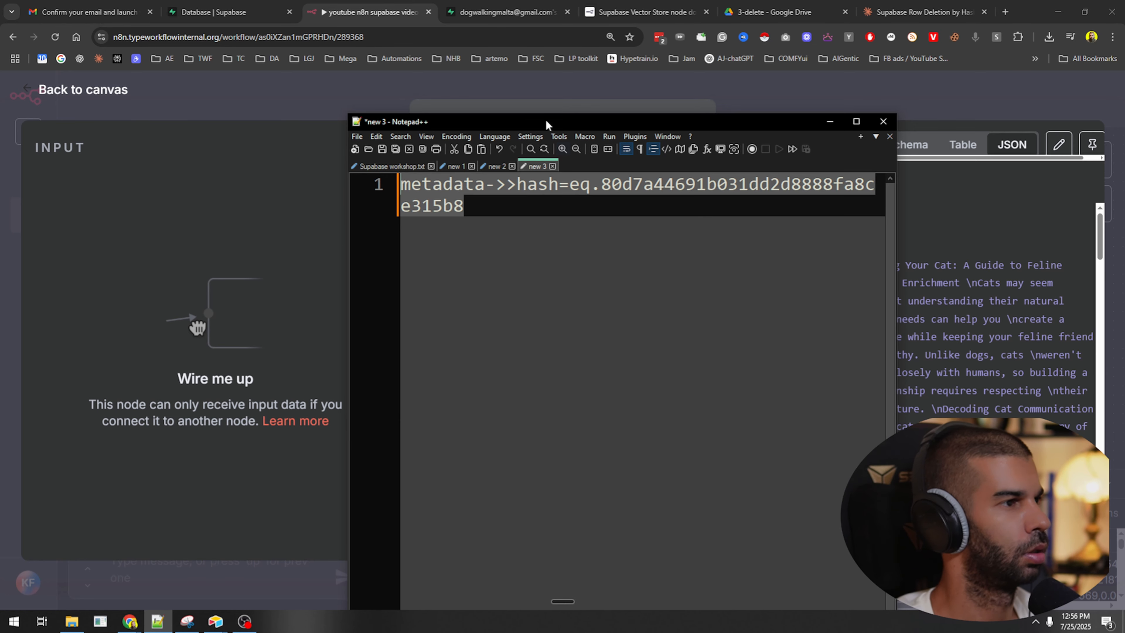
drag(545, 121, 3, 2)
key(ctrl+x)
key(Return)
key(Return)
key(Return)
key(Return)
key(Return)
key(Return)
key(Return)
key(Return)
key(Return)
key(Return)
key(Return)
key(Return)
key(Return)
key(Return)
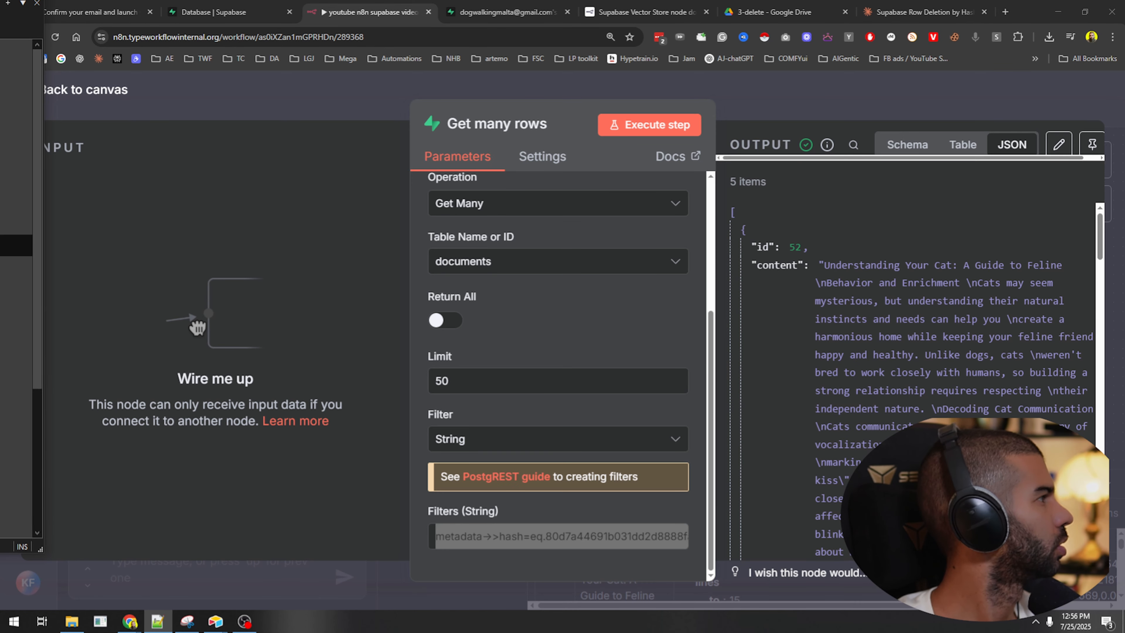
key(ctrl+v)
drag(17, 1, 0, 1)
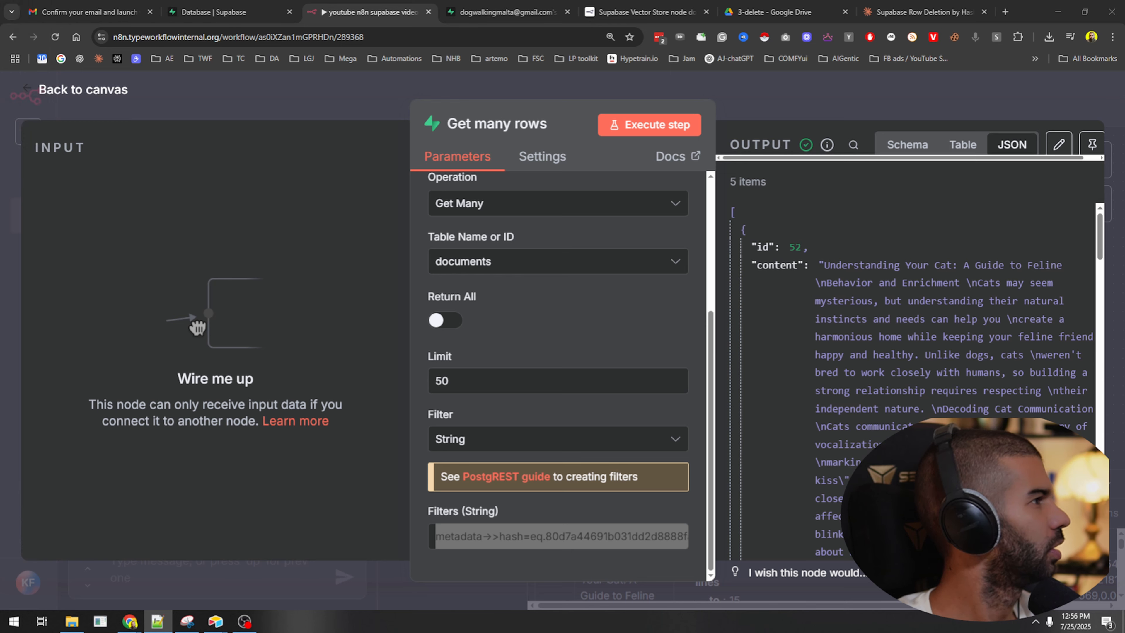
click(495, 146)
key(ctrl+minus)
key(ctrl+minus)
key(ctrl+minus)
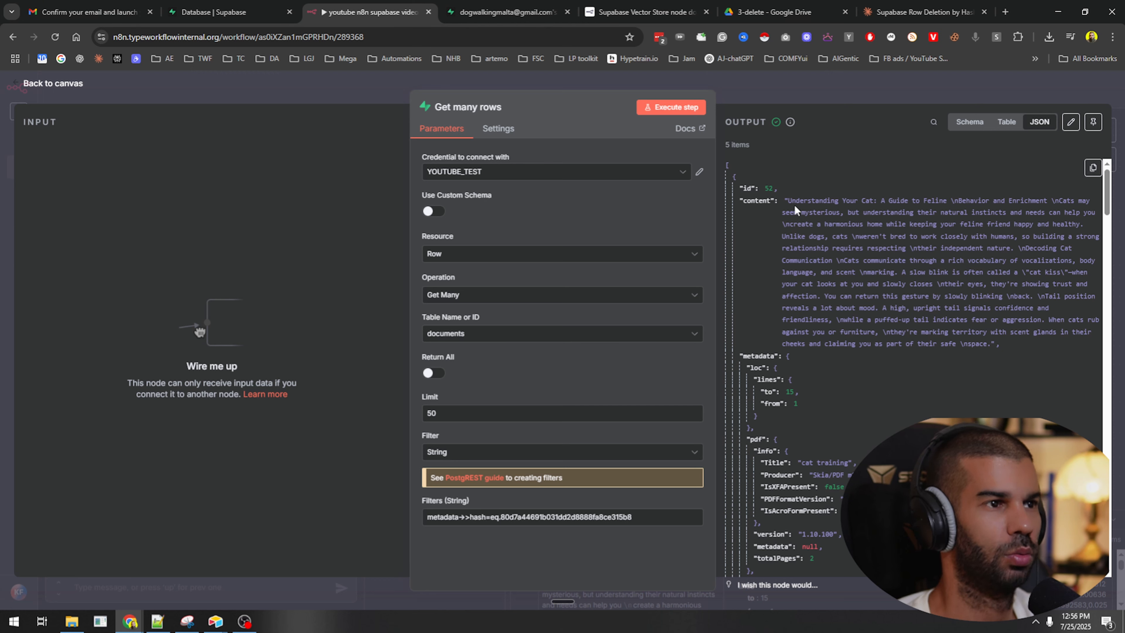
Copy the dog training manual's hash from row 51's metadata in Supabase.
click(505, 12)
click(581, 410)
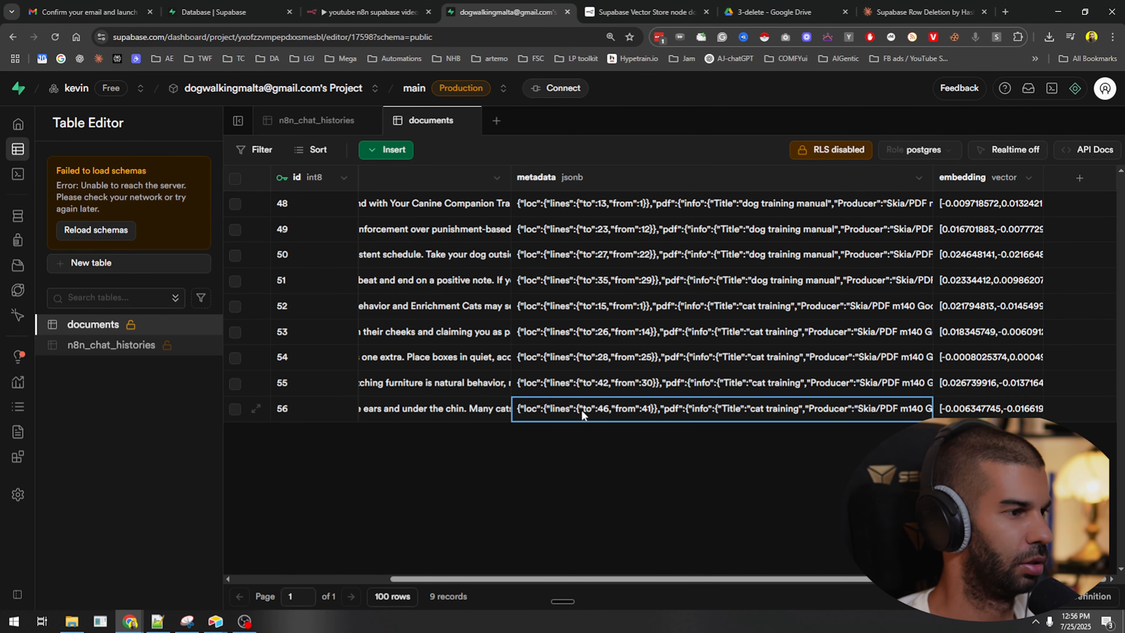
double_click(584, 281)
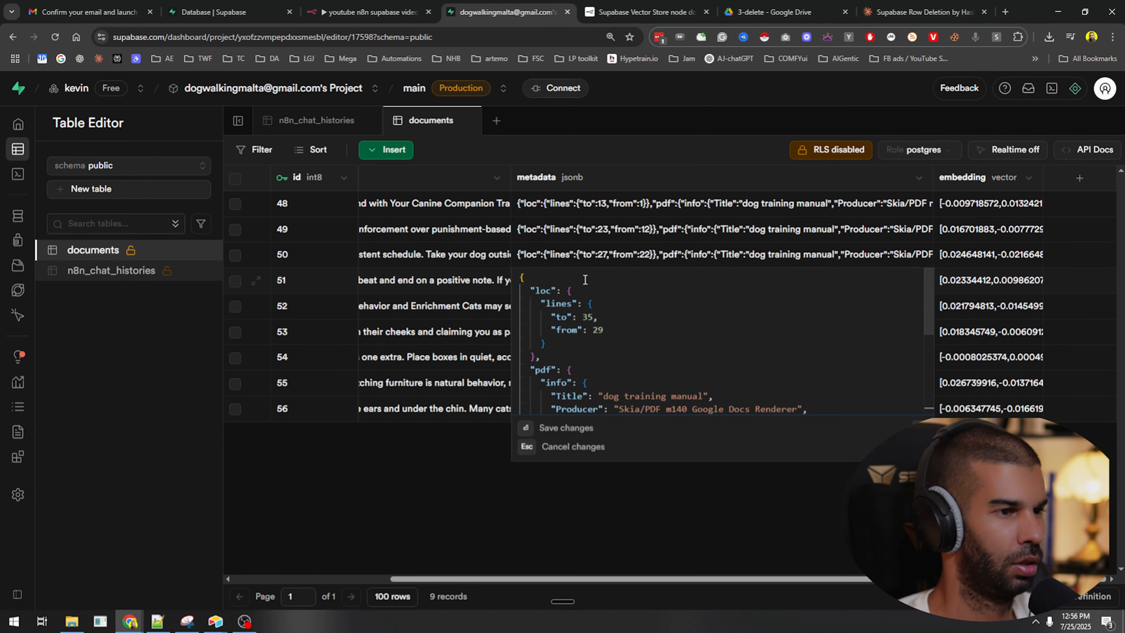
scroll(620, 319, down, 5)
double_click(592, 356)
right_click(612, 350)
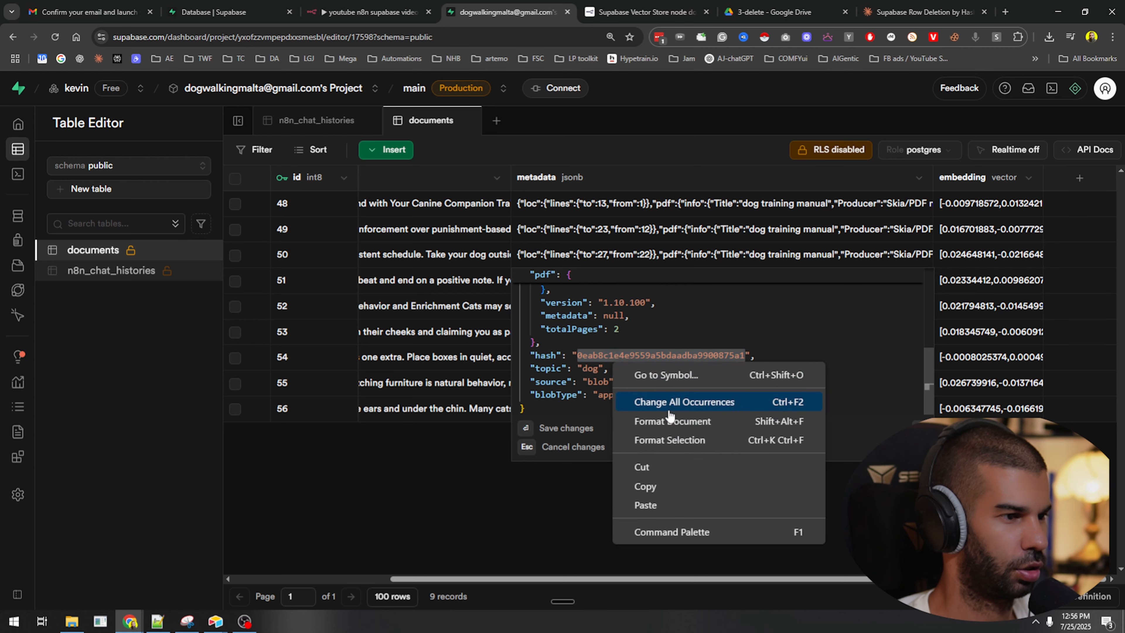
click(671, 493)
Swap the dog hash into the Get many rows filter and run it, returning 4 dog training rows.
click(212, 12)
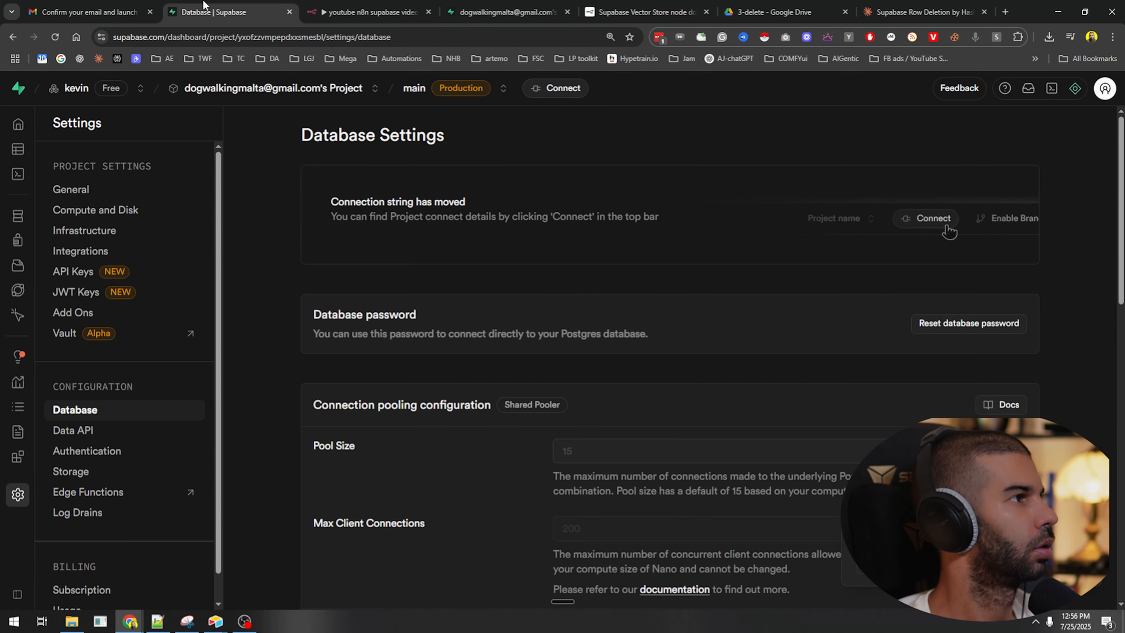
click(370, 12)
double_click(535, 514)
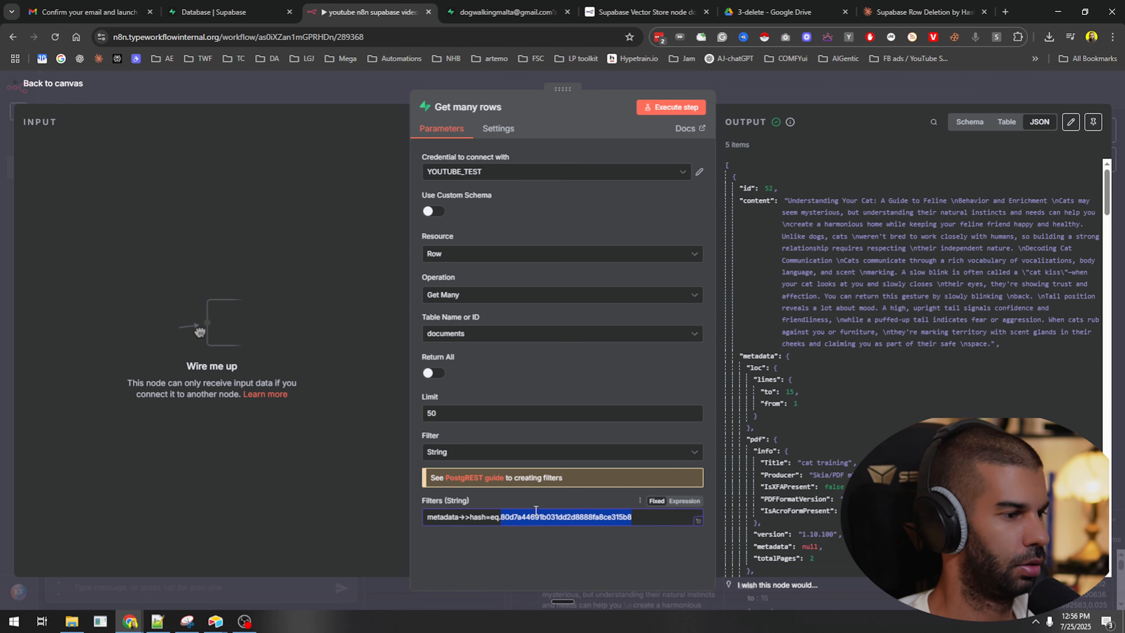
key(ctrl+v)
click(671, 107)
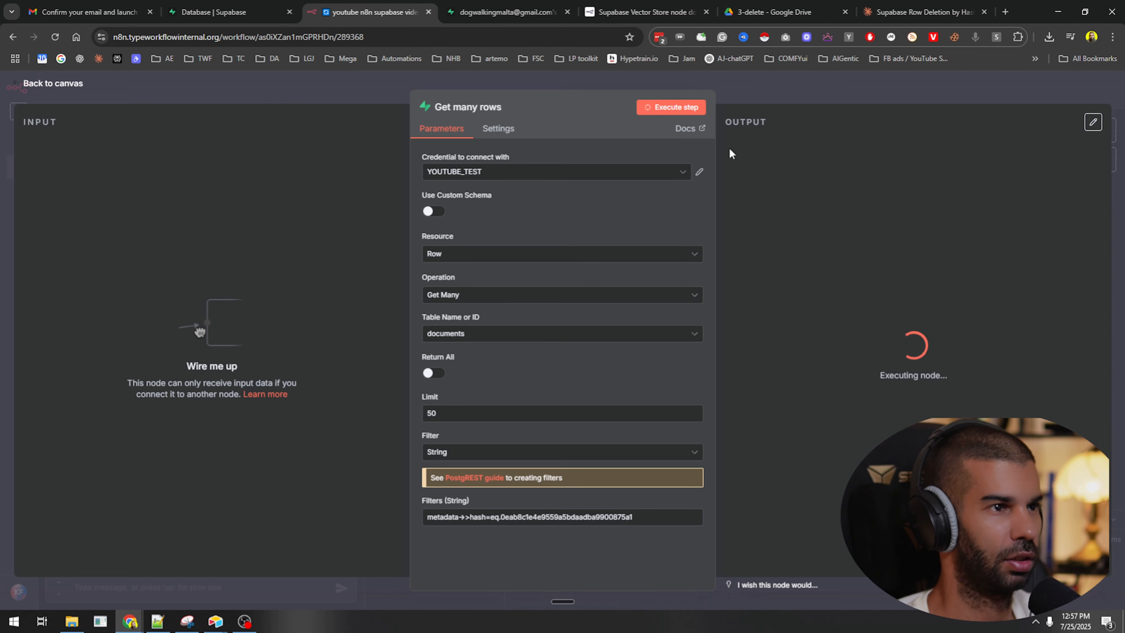
mouse_move(715, 142)
mouse_down()
mouse_move(756, 143)
mouse_move(727, 144)
mouse_up()
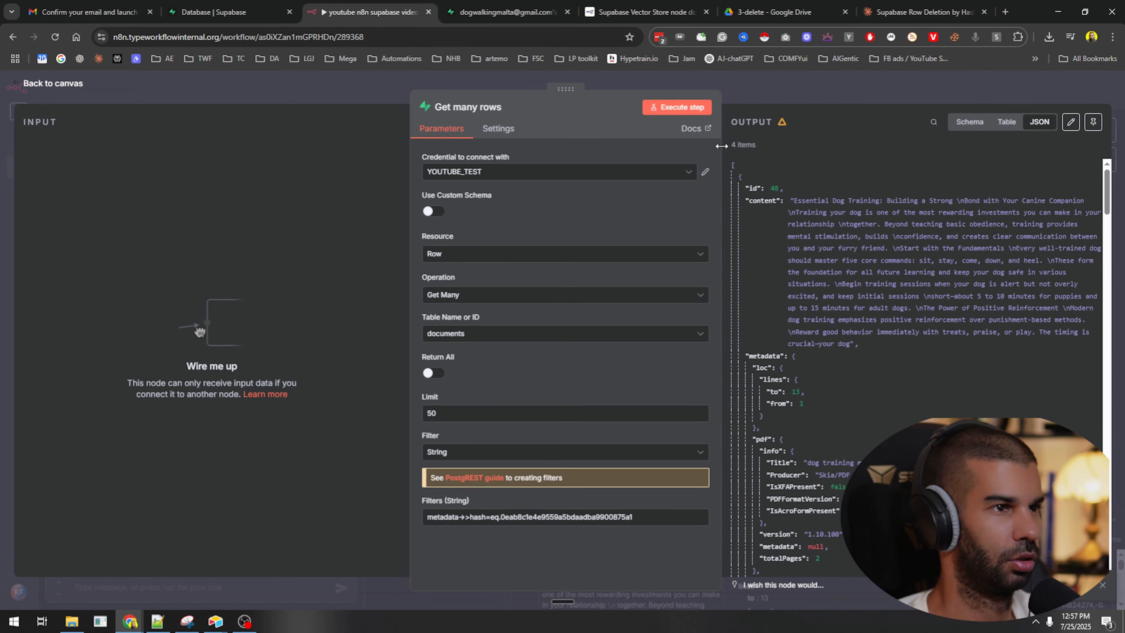
click(771, 104)
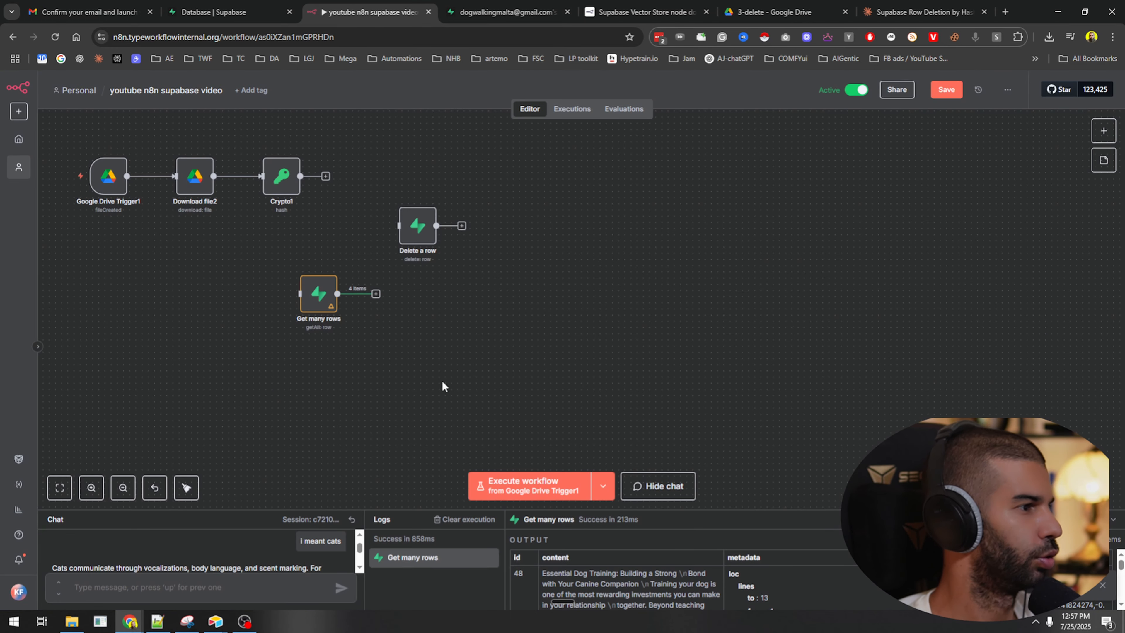
scroll(271, 260, up, 3)
scroll(226, 243, down, 2)
drag(227, 242, 391, 291)
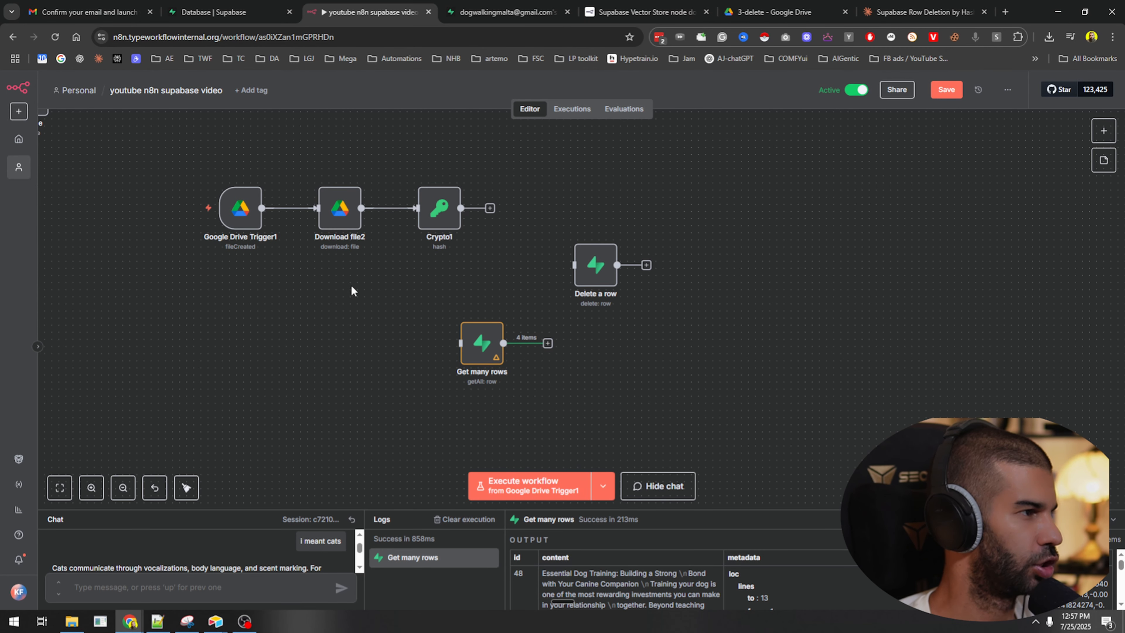
Set the Google Drive trigger's Folder By ID to the 3-delete folder ID and fetch a test event.
double_click(239, 207)
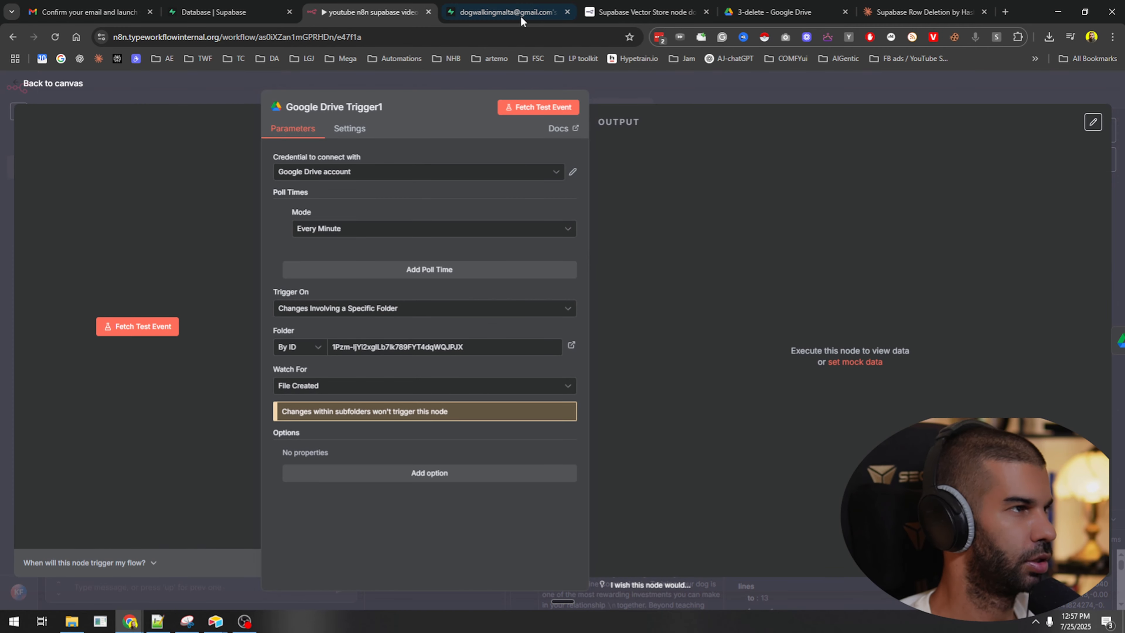
click(732, 10)
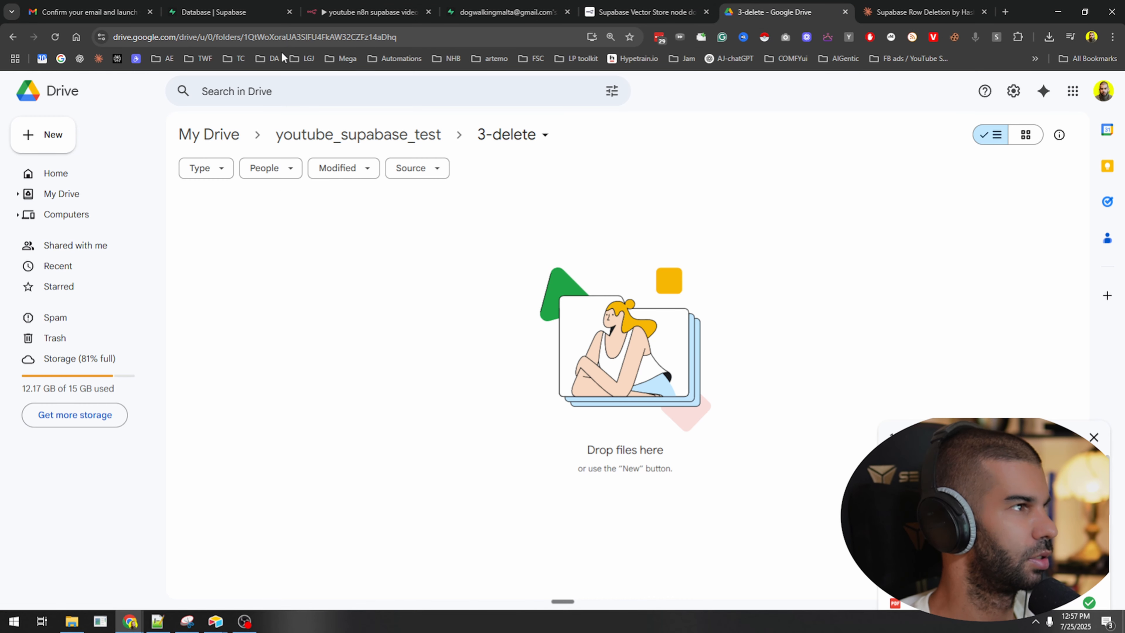
drag(247, 38, 437, 40)
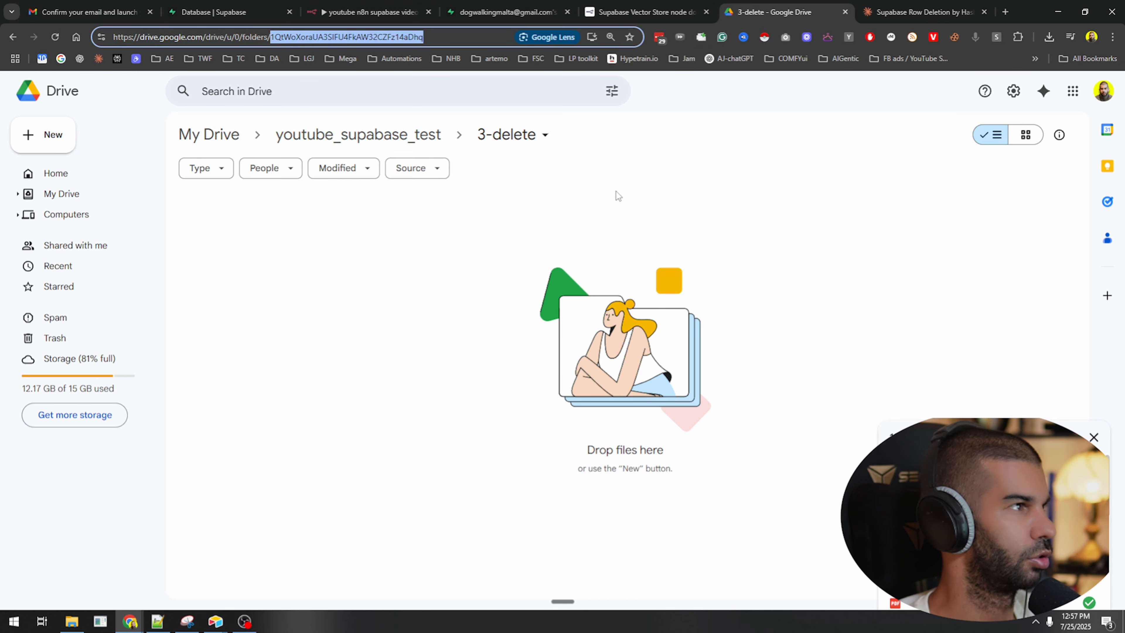
click(399, 12)
double_click(354, 347)
key(ctrl+v)
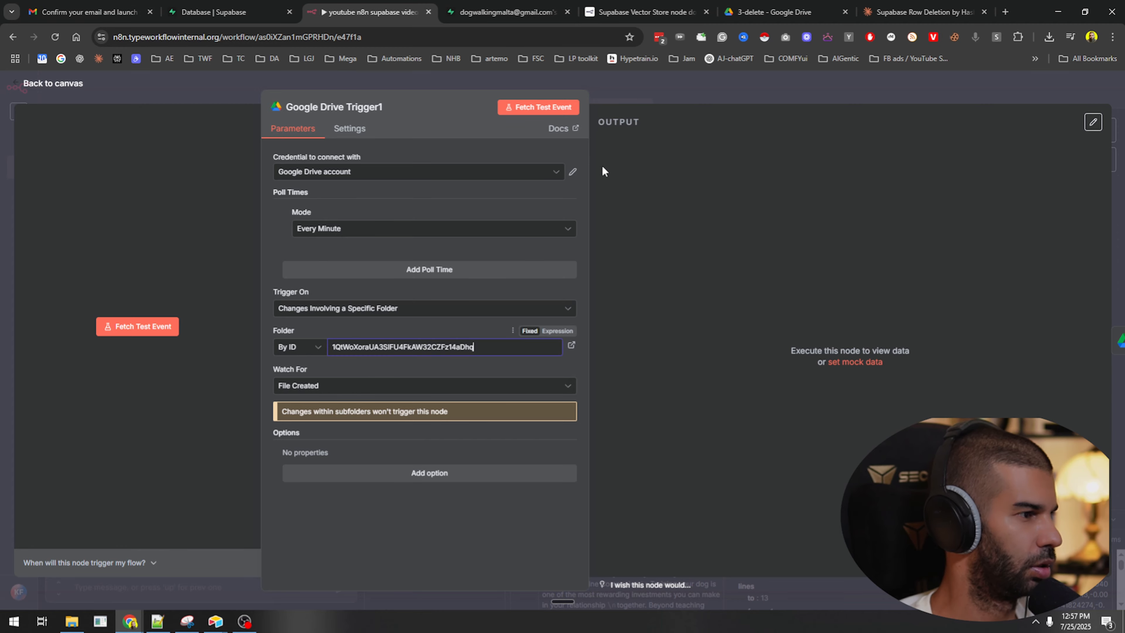
click(569, 111)
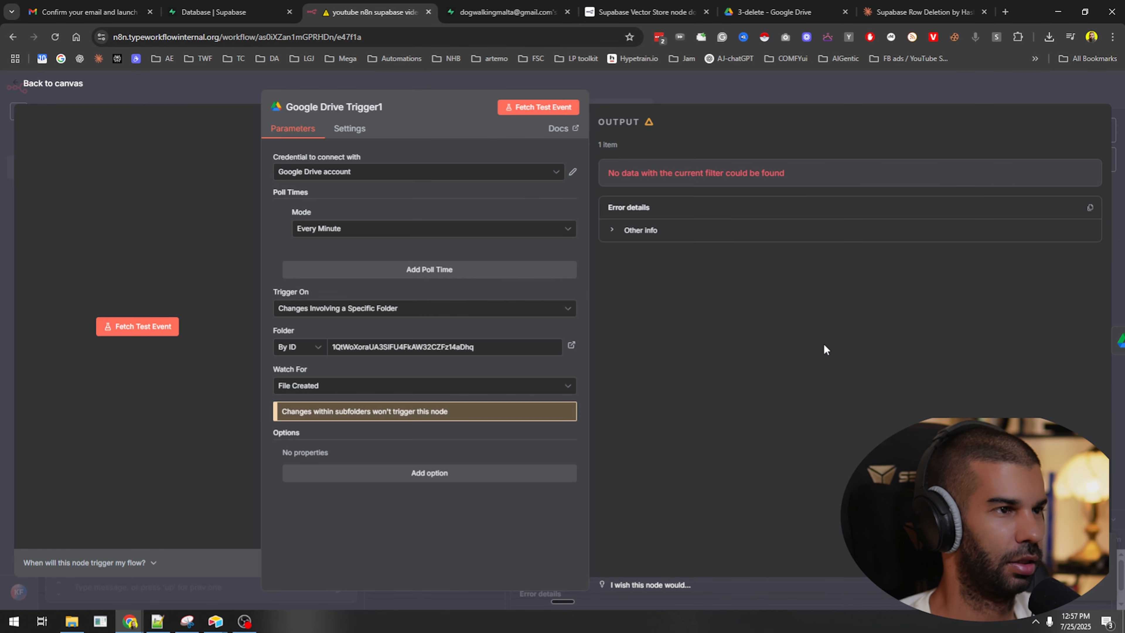
click(670, 101)
Upload cat training.pdf from File Explorer into the 3-delete Drive folder.
click(780, 12)
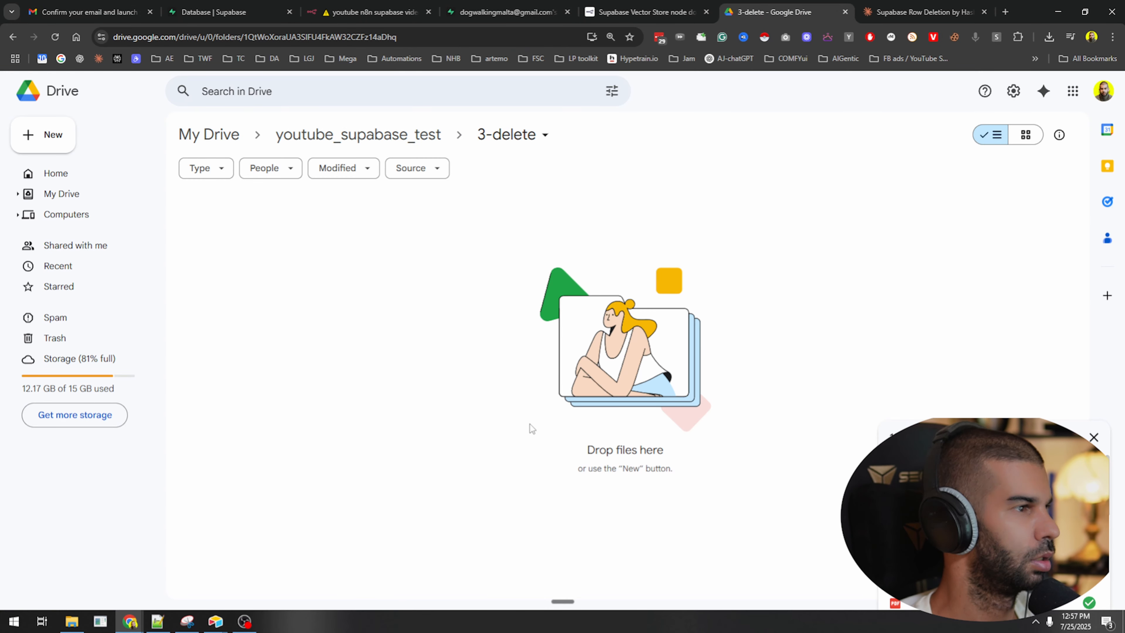
key(ctrl+s)
key(Escape)
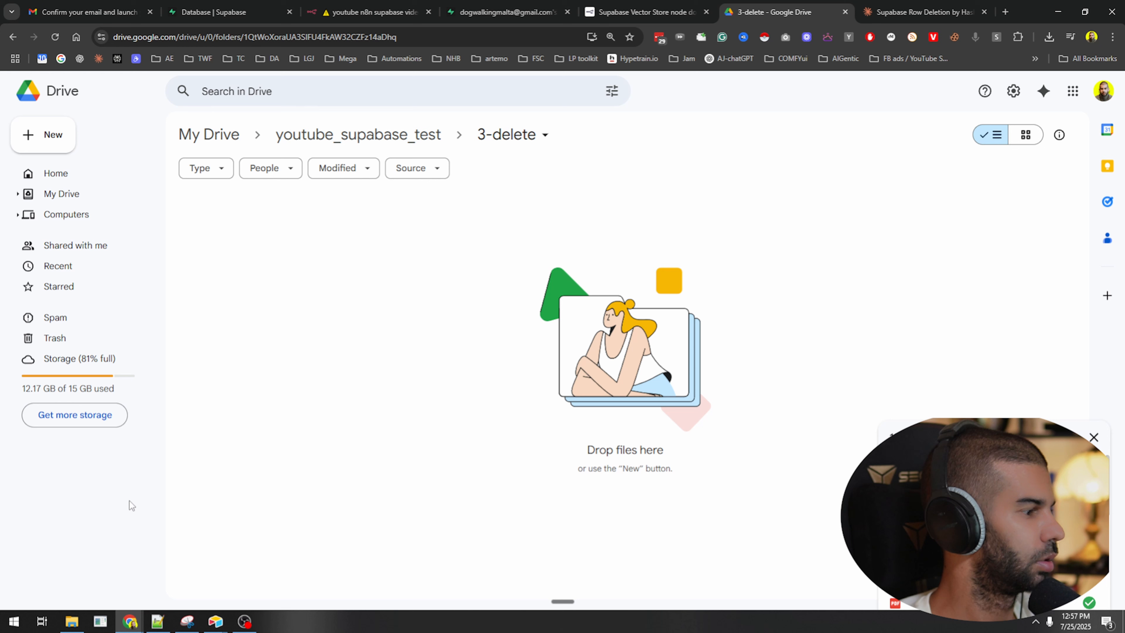
click(75, 621)
drag(0, 319, 591, 314)
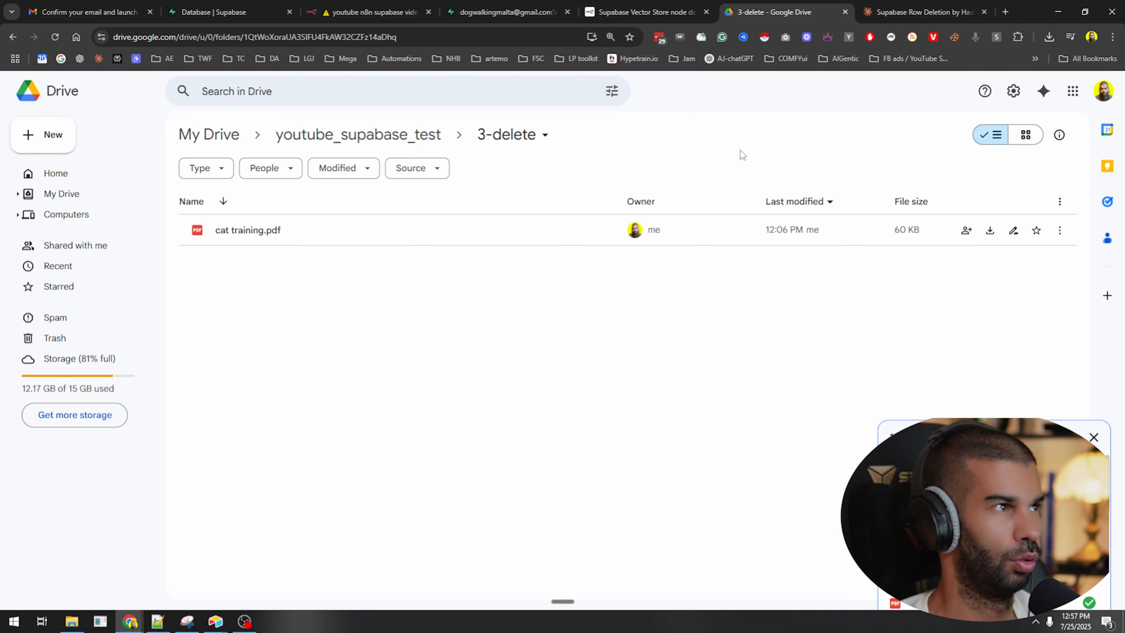
click(337, 12)
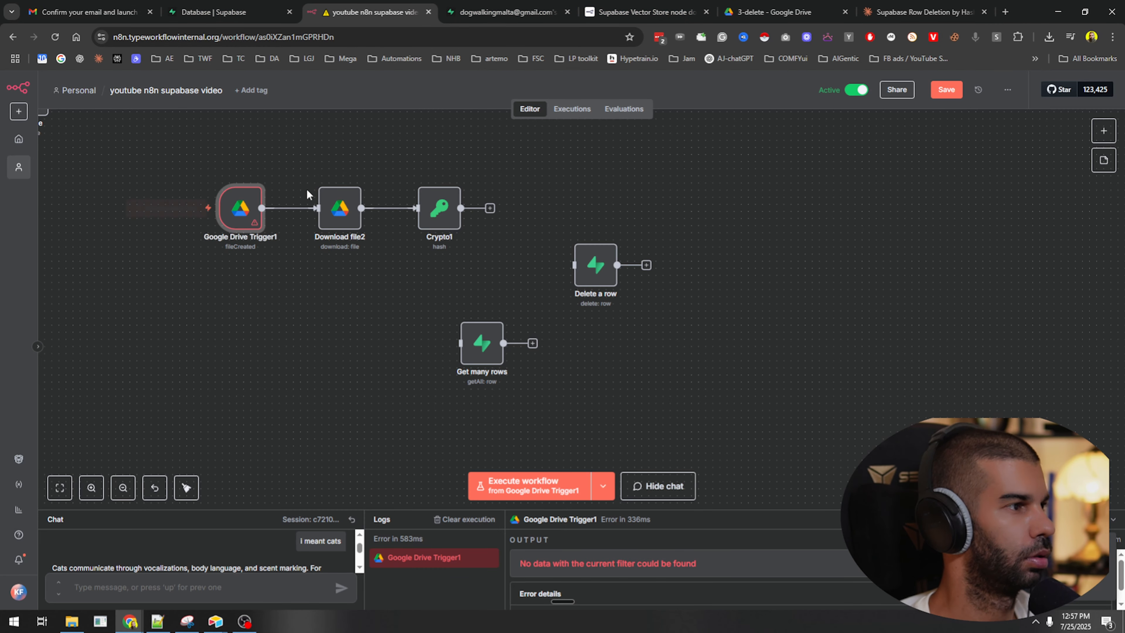
Run Google Drive Trigger1, Download file2 and Crypto1 to get cat training.pdf's MD5 hash.
click(220, 176)
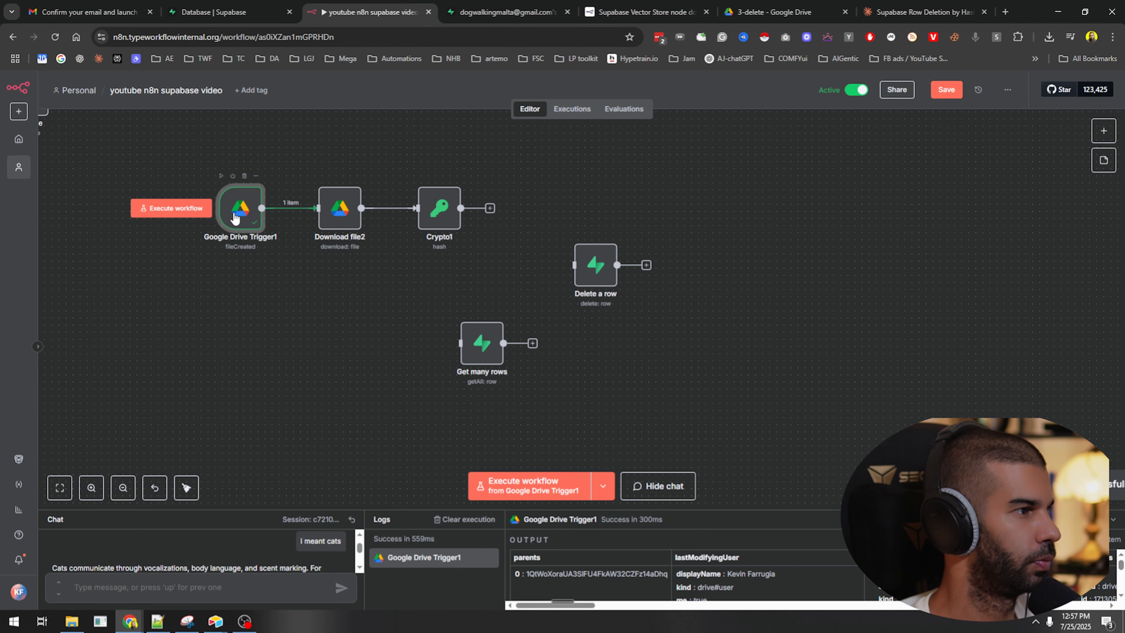
mouse_move(321, 183)
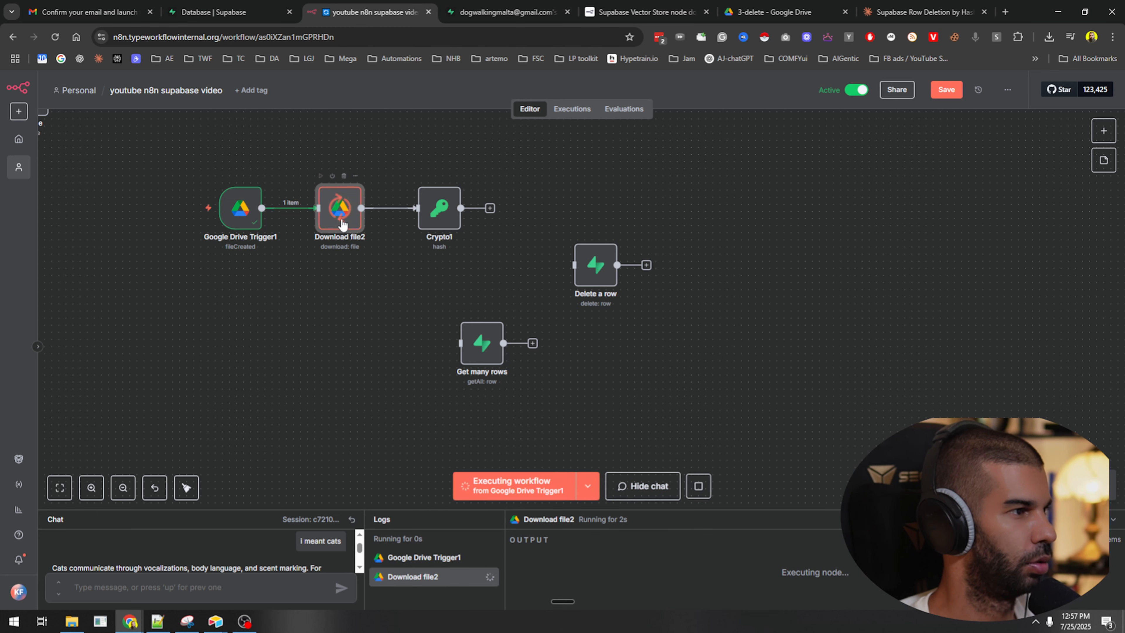
double_click(340, 208)
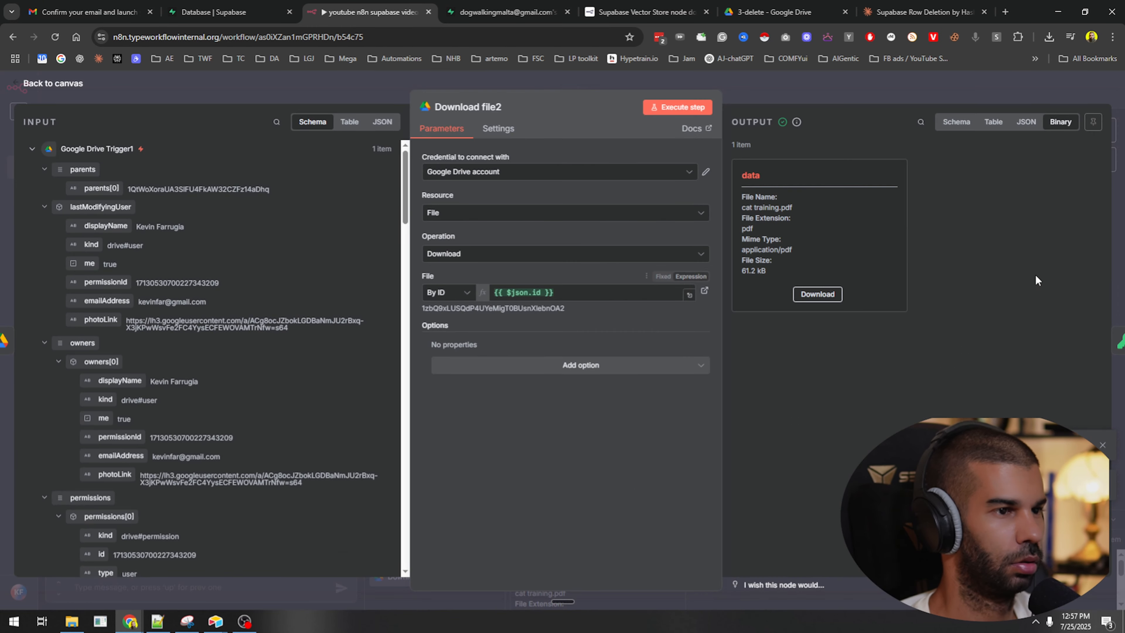
click(1114, 341)
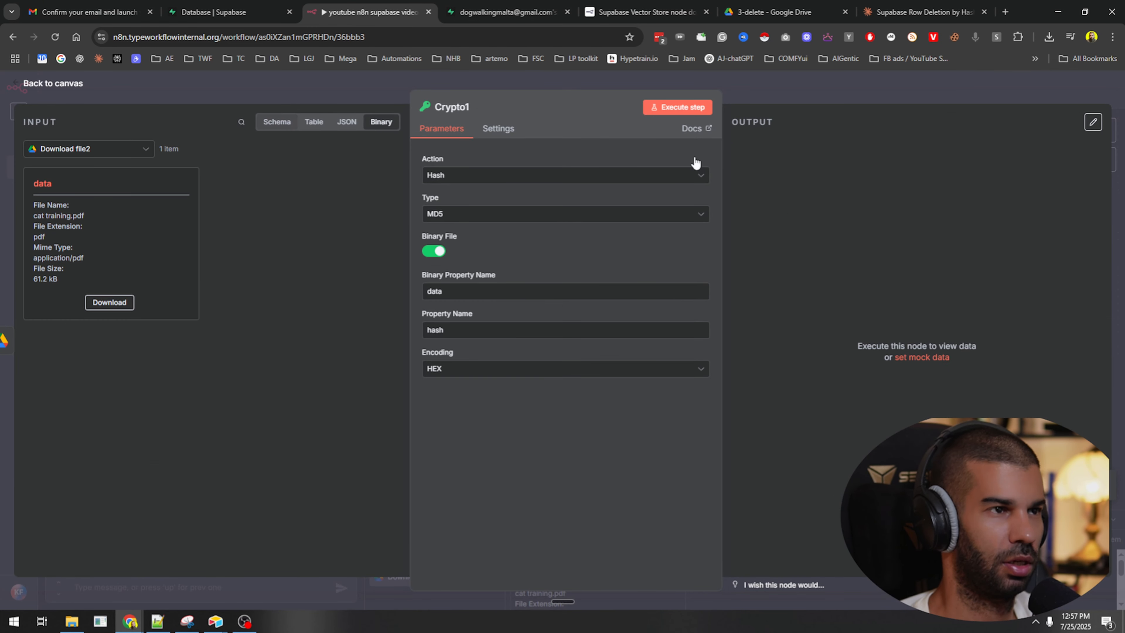
click(666, 111)
scroll(864, 319, down, 10)
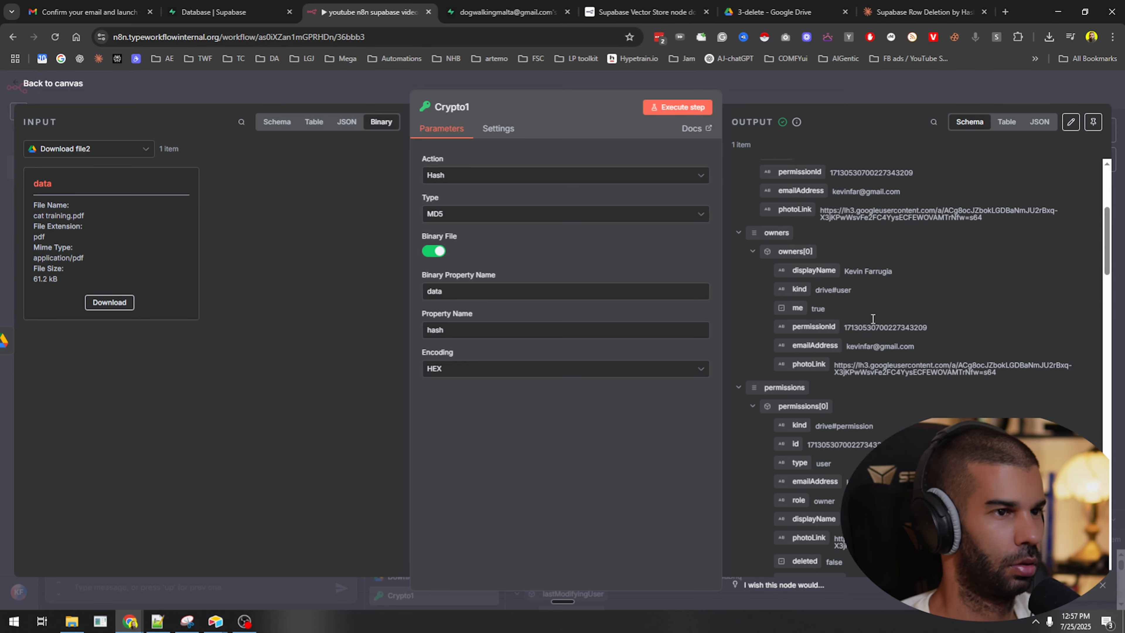
scroll(867, 372, down, 8)
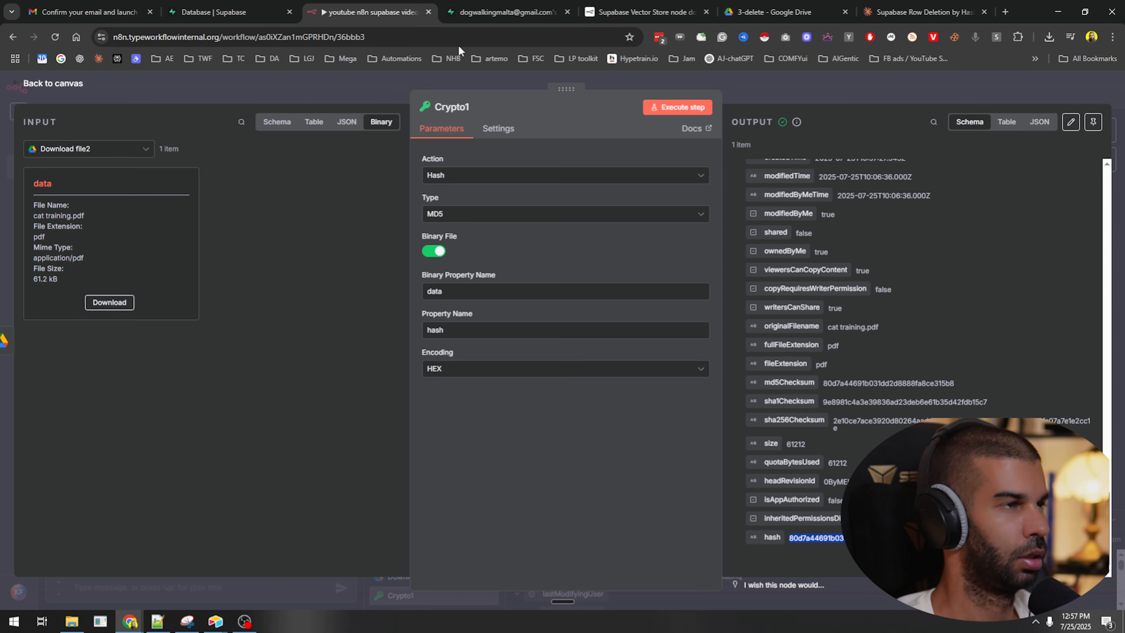
Search row 53's metadata in the Supabase documents table for the copied hash.
click(475, 14)
click(659, 513)
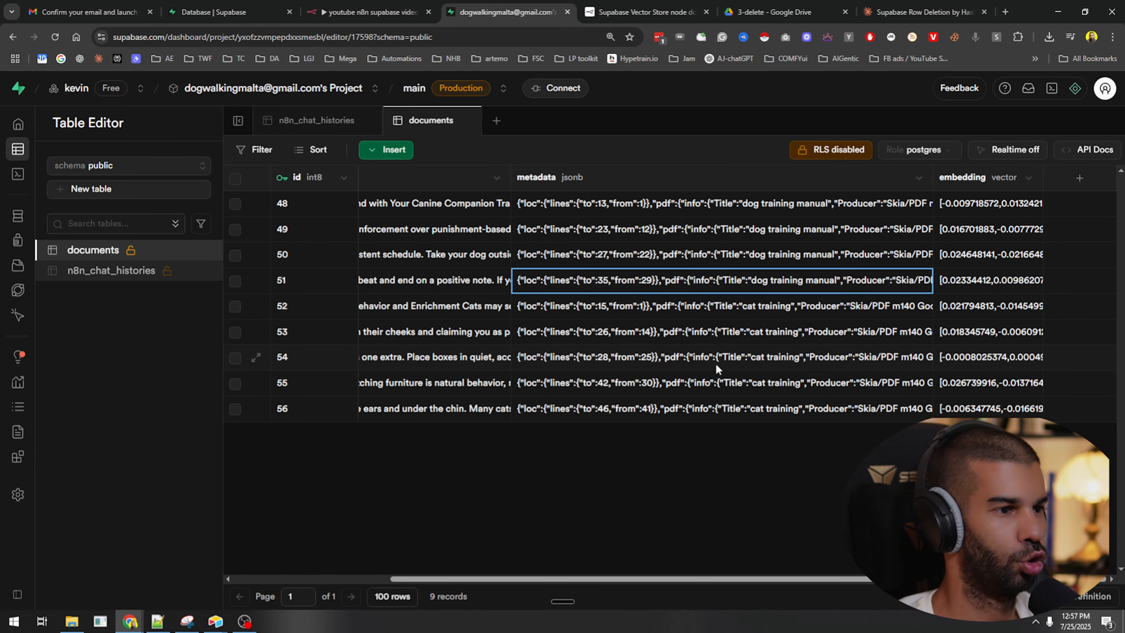
double_click(727, 333)
key(ctrl+f)
text(80d7a44691b031dd2d8888fa8ce315b8)
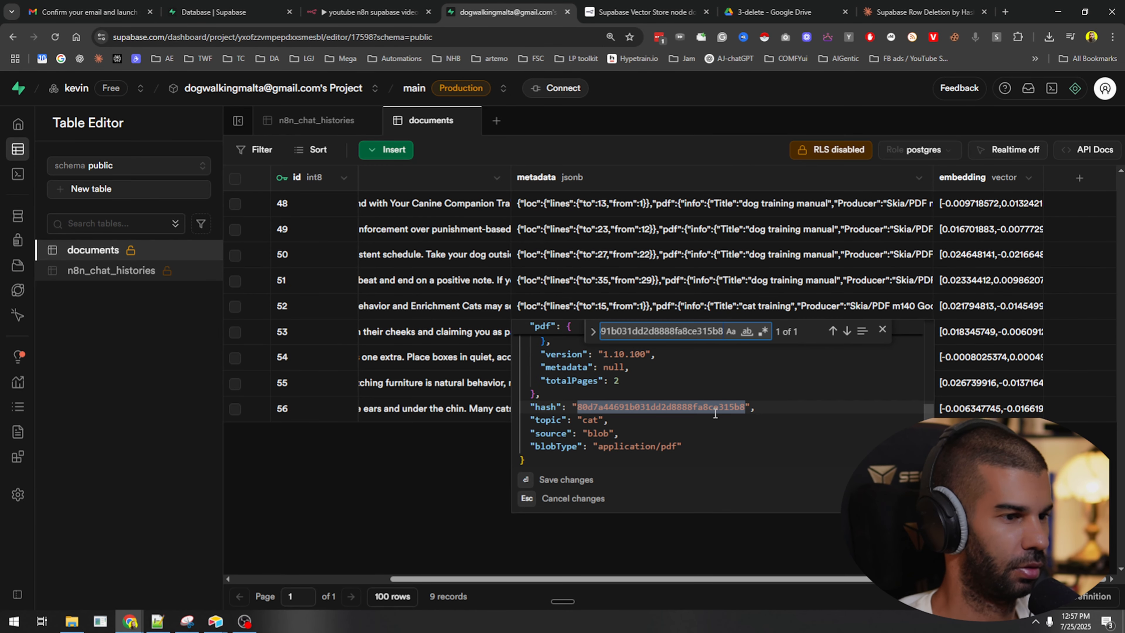
click(451, 484)
key(super+e)
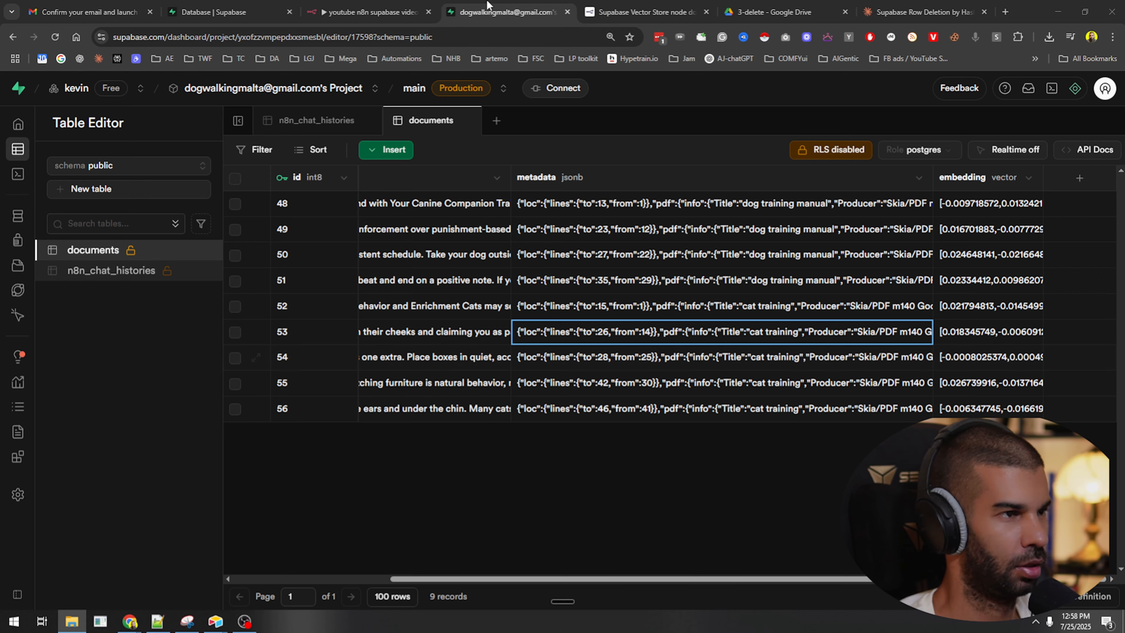
click(381, 12)
click(220, 12)
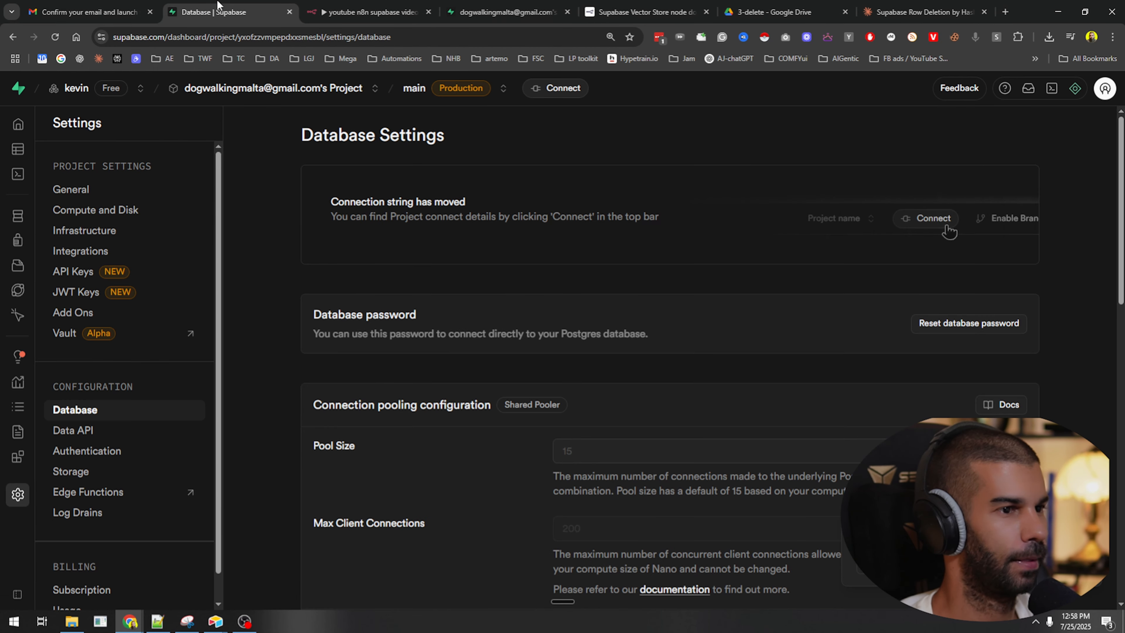
click(386, 7)
click(802, 99)
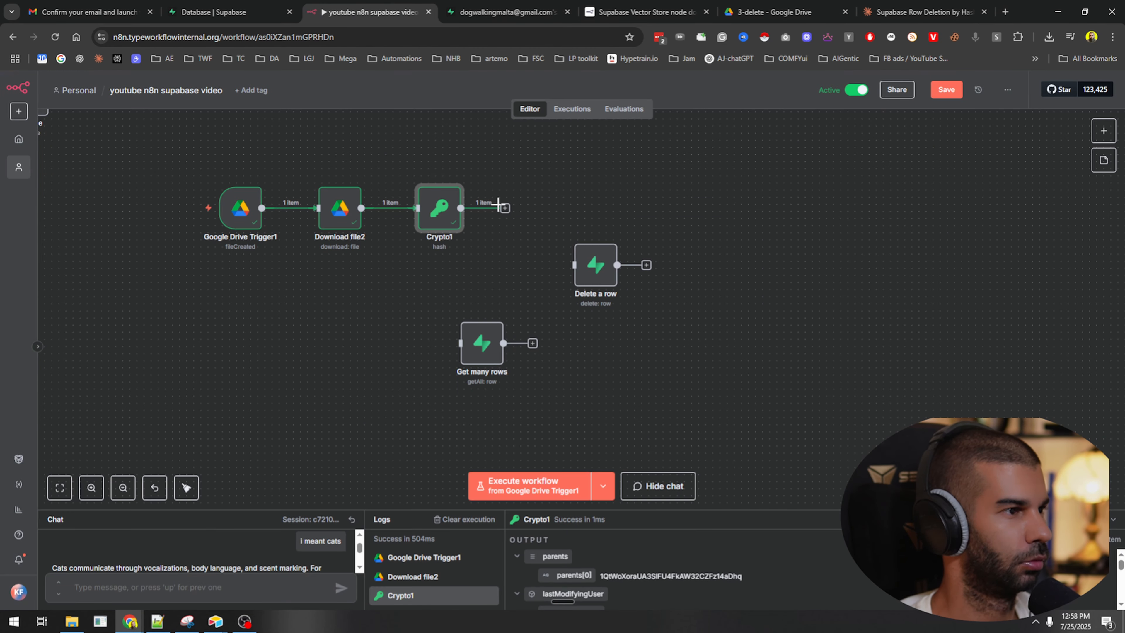
Add a Delete a row node after Crypto1 and copy the hash filter string from Get many rows.
click(588, 275)
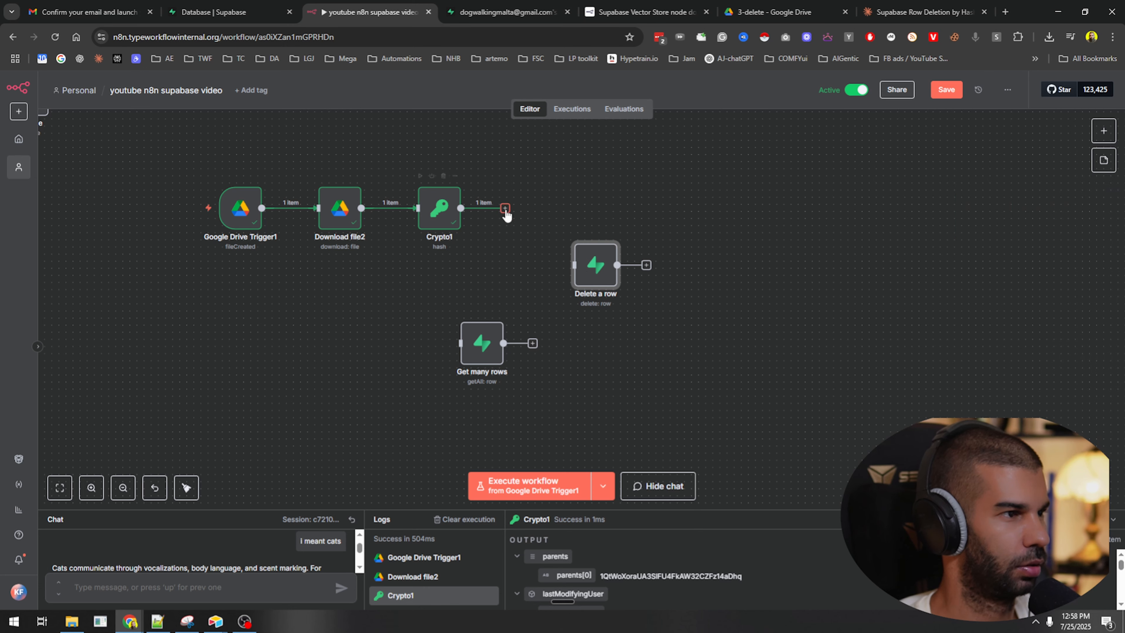
drag(506, 209, 558, 210)
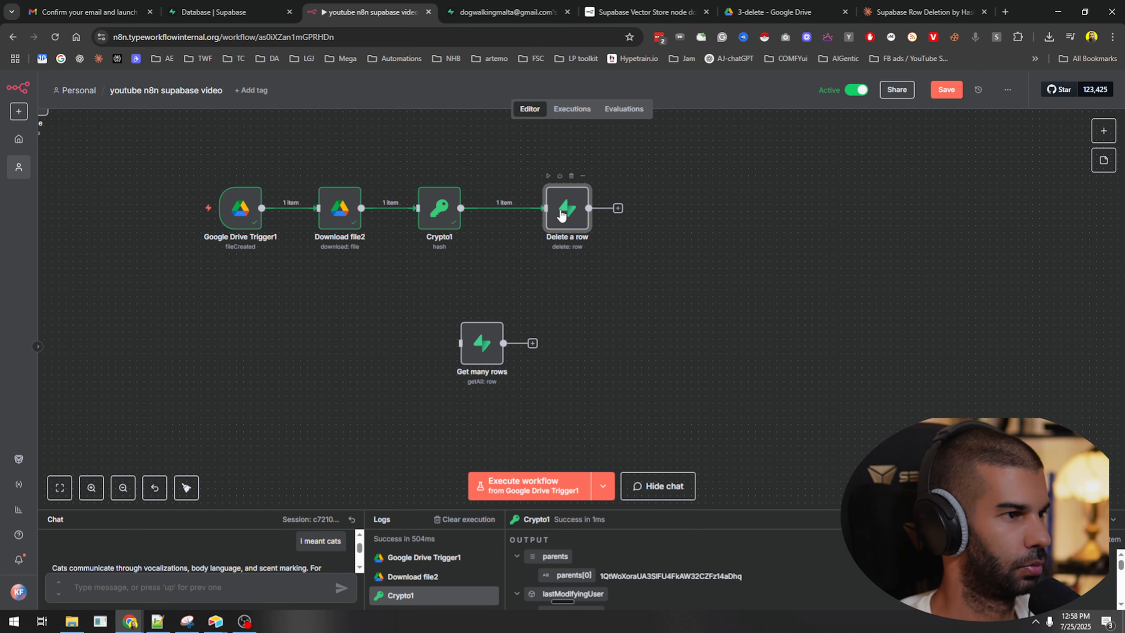
double_click(561, 215)
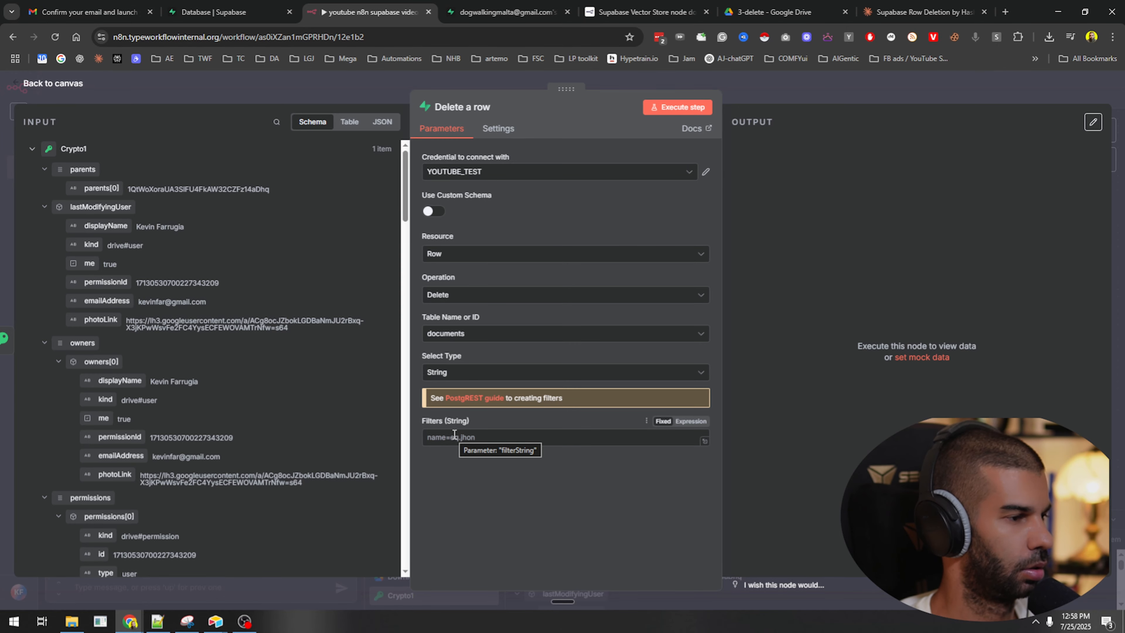
click(830, 100)
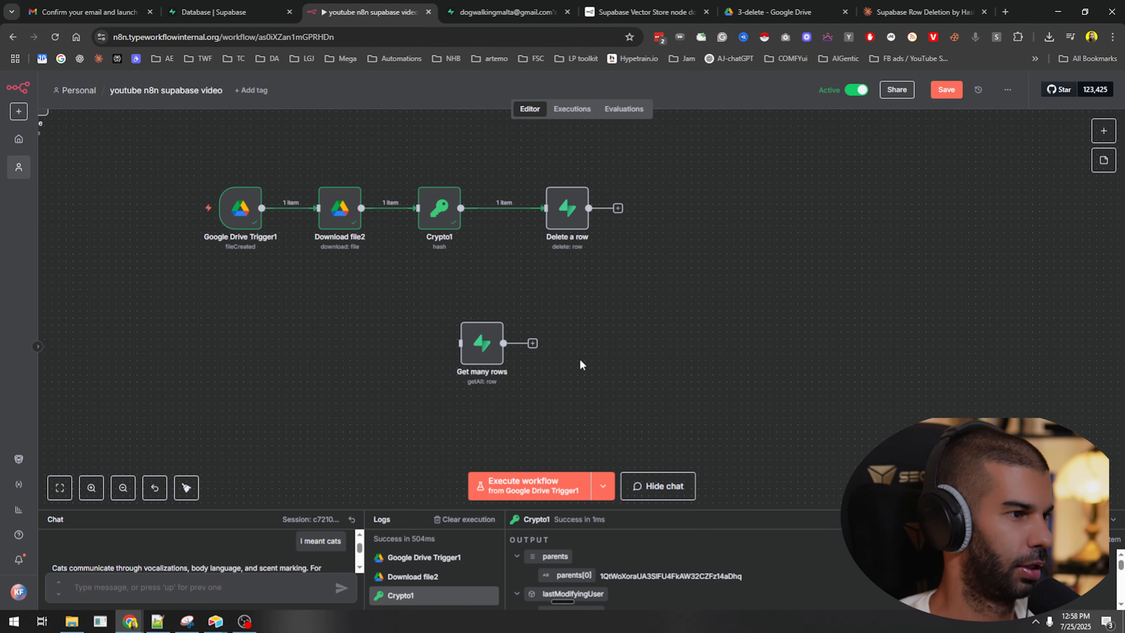
double_click(471, 350)
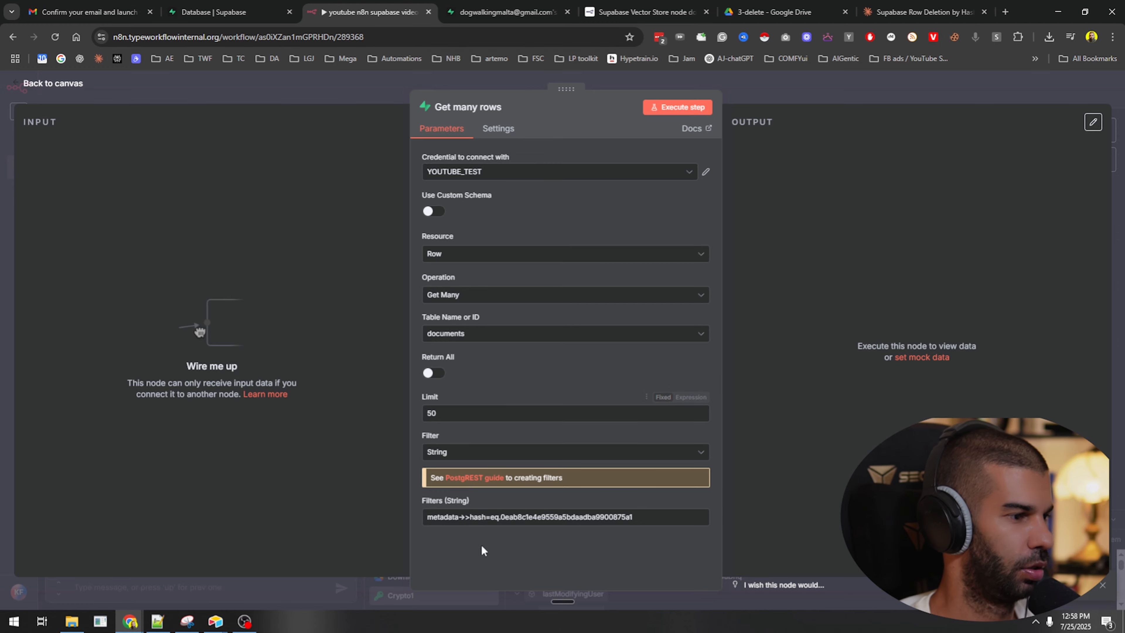
triple_click(497, 516)
key(ctrl+c)
click(786, 97)
click(622, 289)
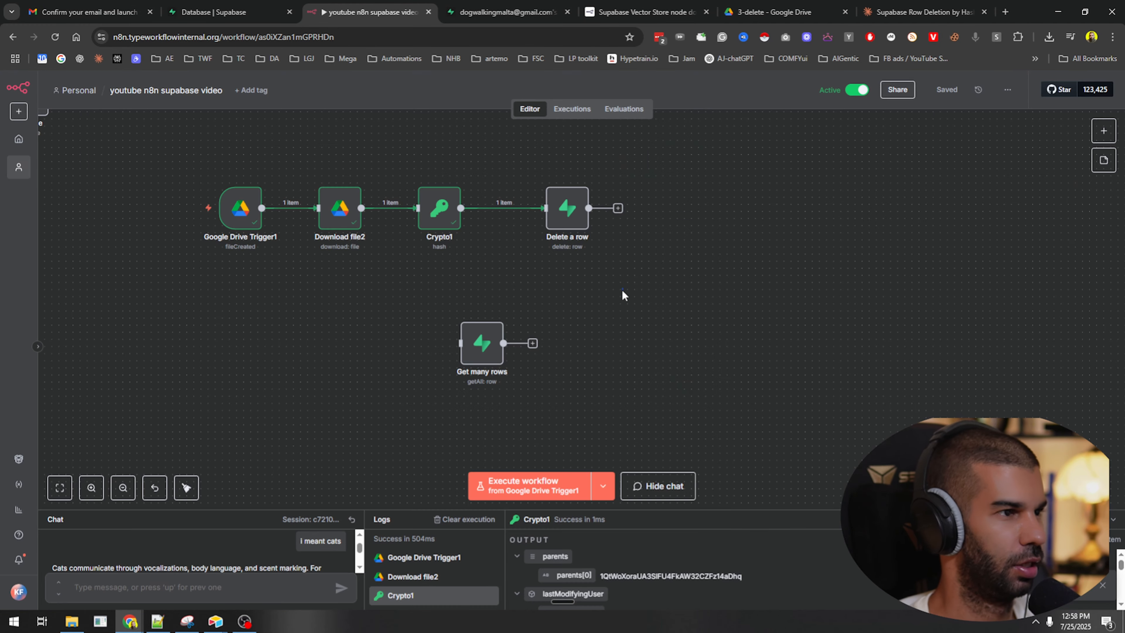
Paste the filter into Delete a row, swap the fixed hash for the incoming hash field, and run it.
double_click(564, 208)
click(443, 437)
key(ctrl+v)
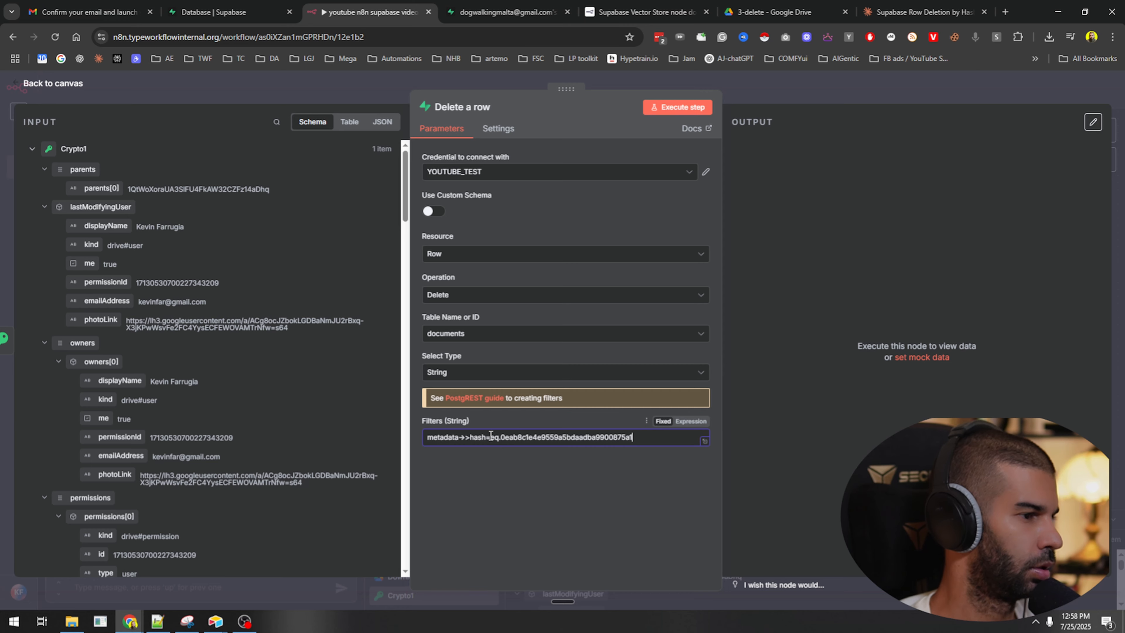
double_click(502, 438)
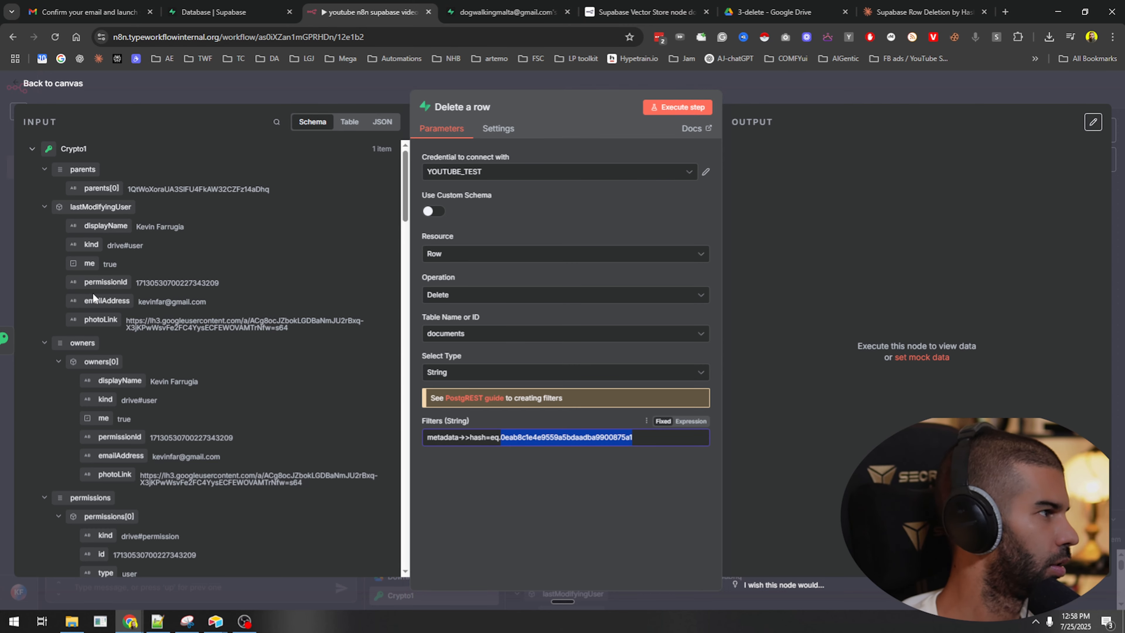
key(BackSpace)
scroll(92, 293, down, 15)
scroll(99, 303, up, 12)
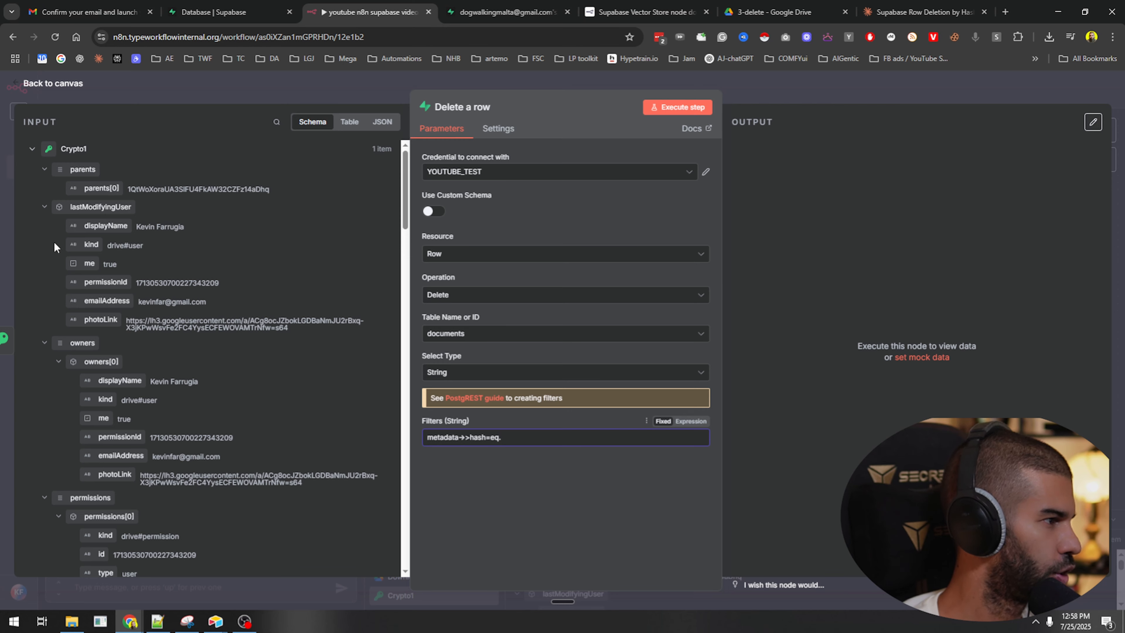
scroll(54, 242, down, 10)
scroll(50, 235, down, 10)
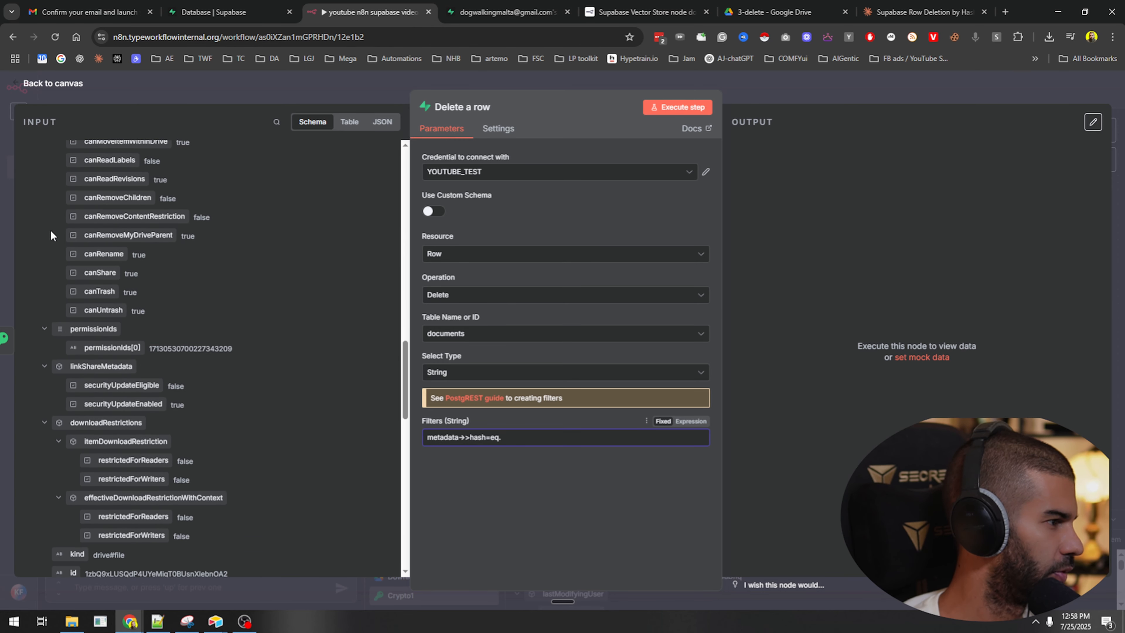
scroll(44, 351, down, 1)
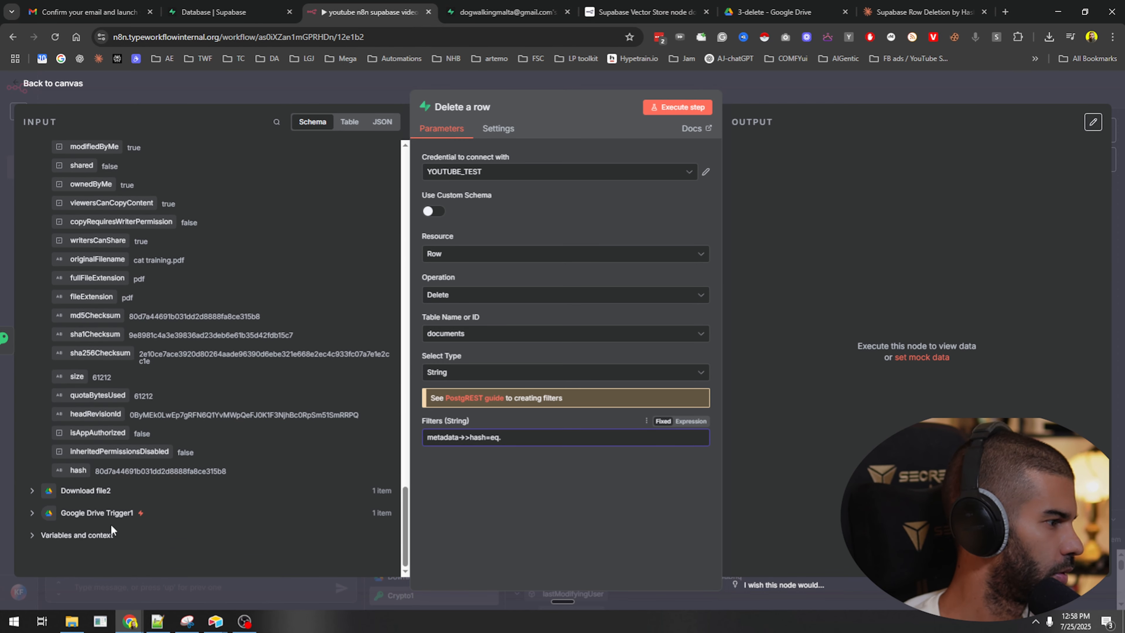
drag(77, 470, 534, 440)
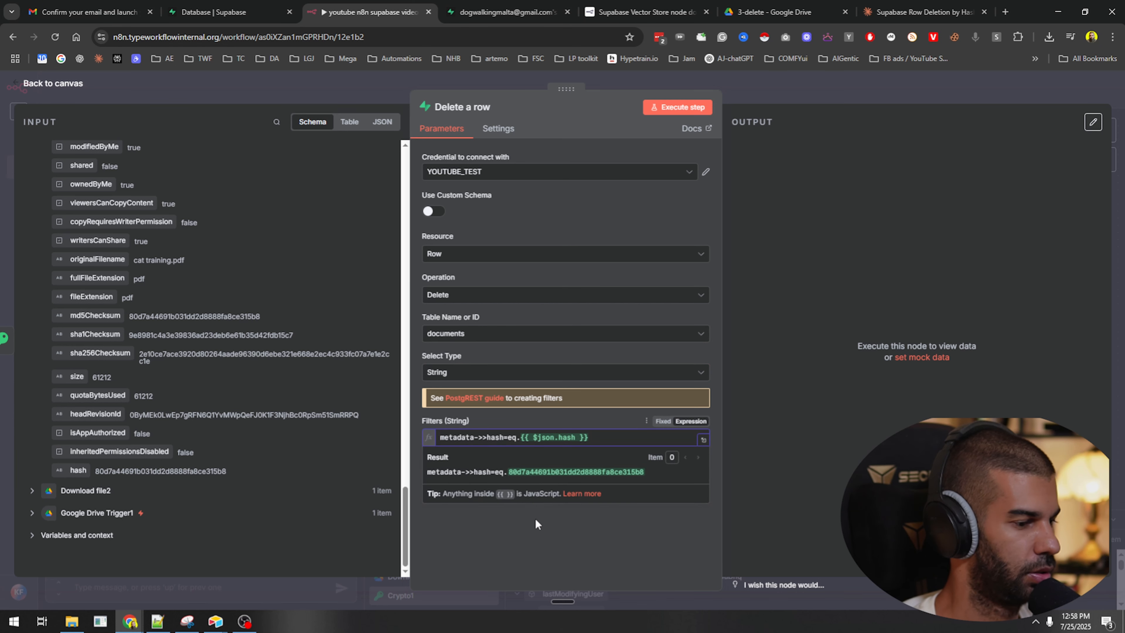
click(671, 108)
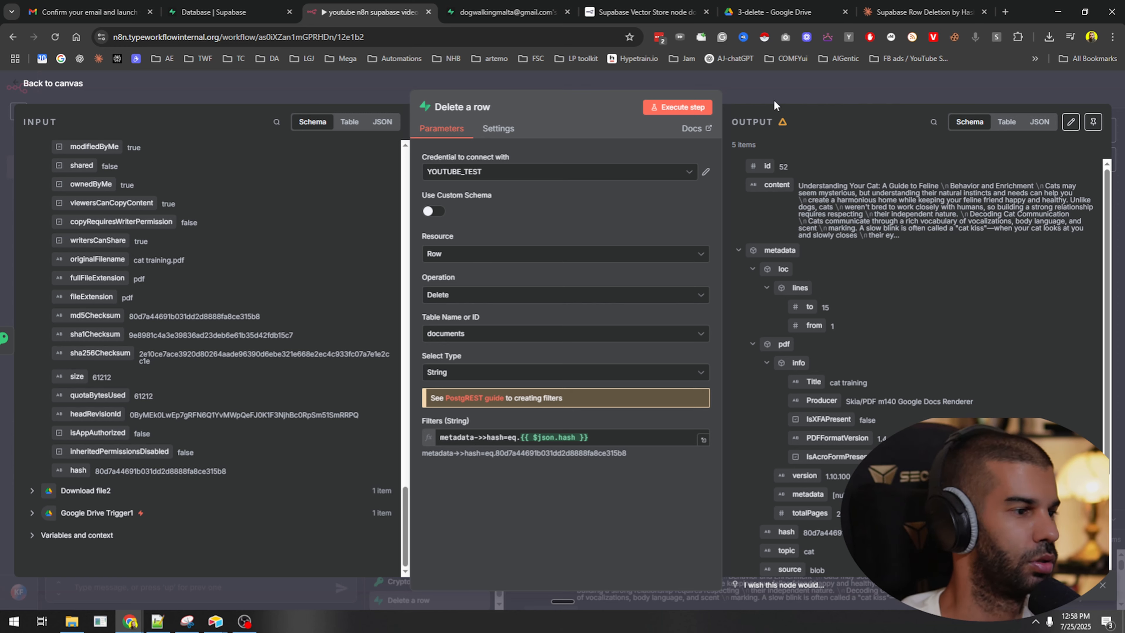
Reload Supabase's documents table so it lists only the 4 dog training rows.
click(505, 12)
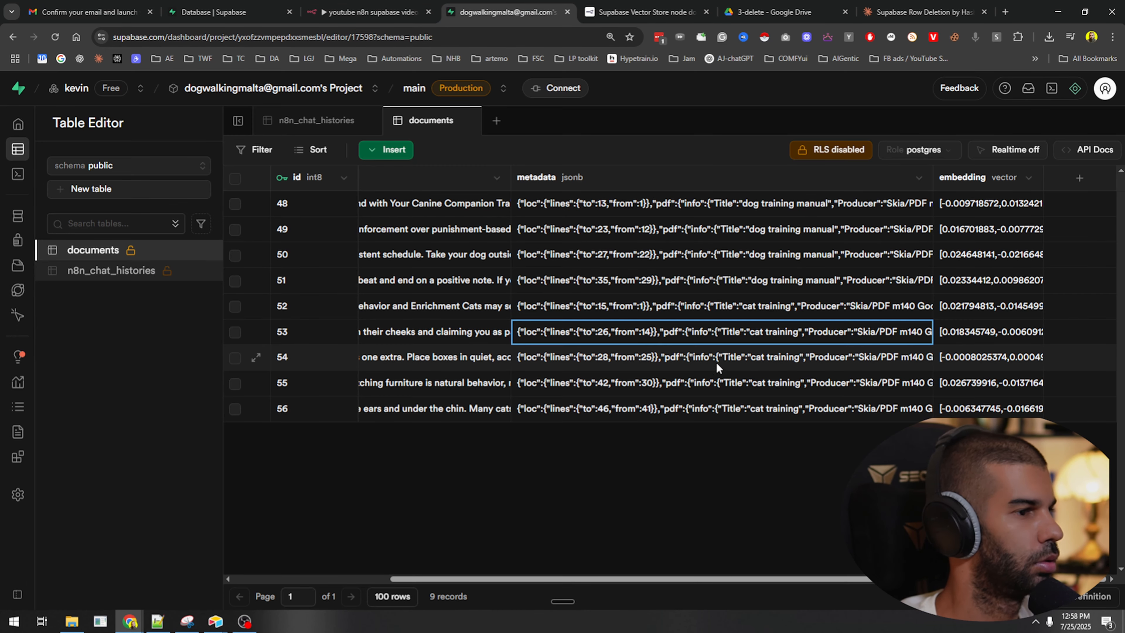
click(769, 208)
click(768, 257)
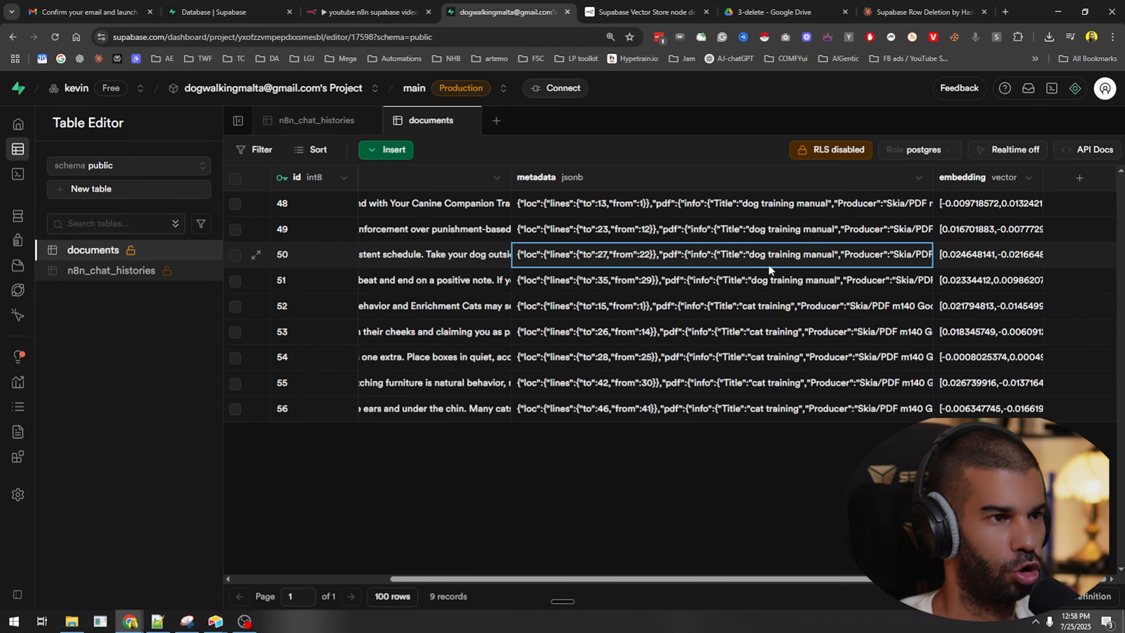
double_click(767, 275)
key(F5)
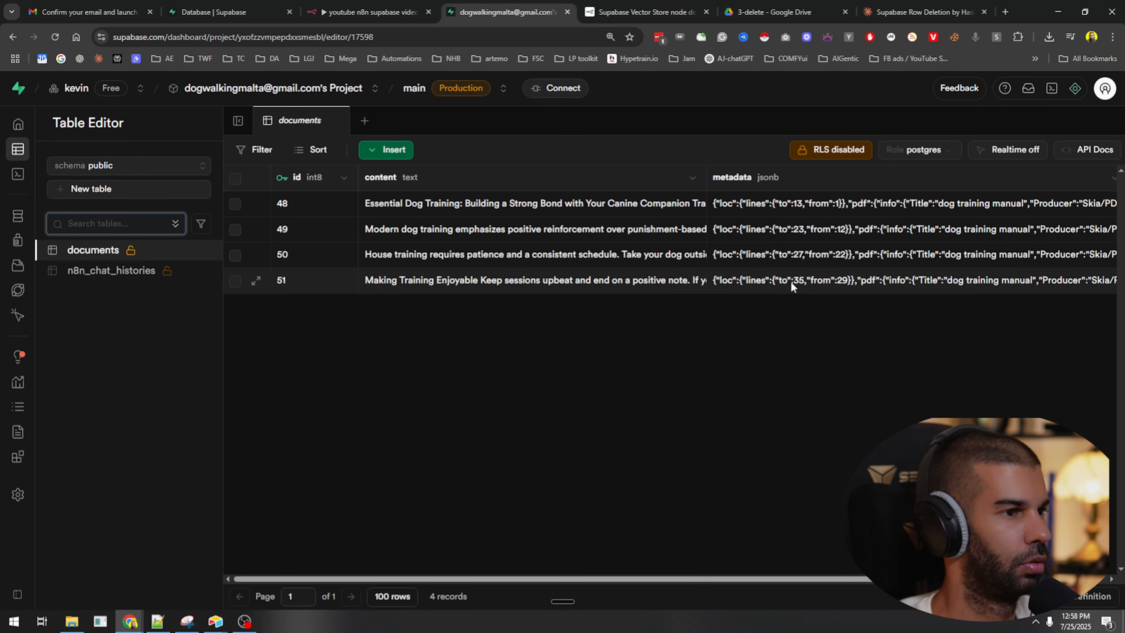
click(747, 14)
Delete the unused Get many rows node and line up the four deletion nodes.
click(372, 12)
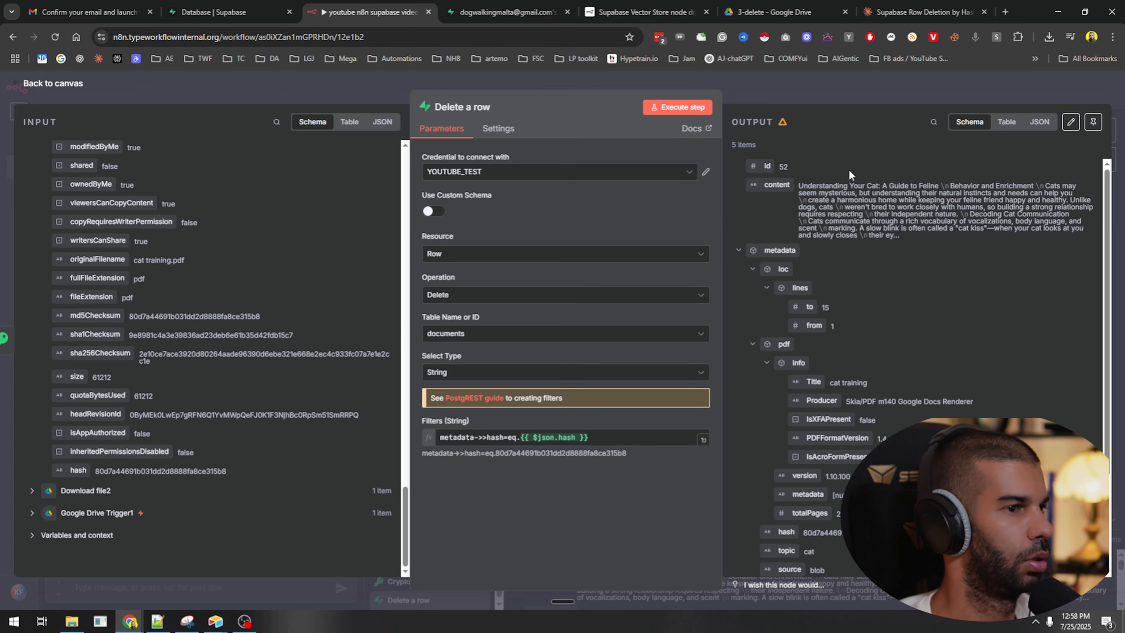
click(828, 91)
scroll(752, 260, down, 3)
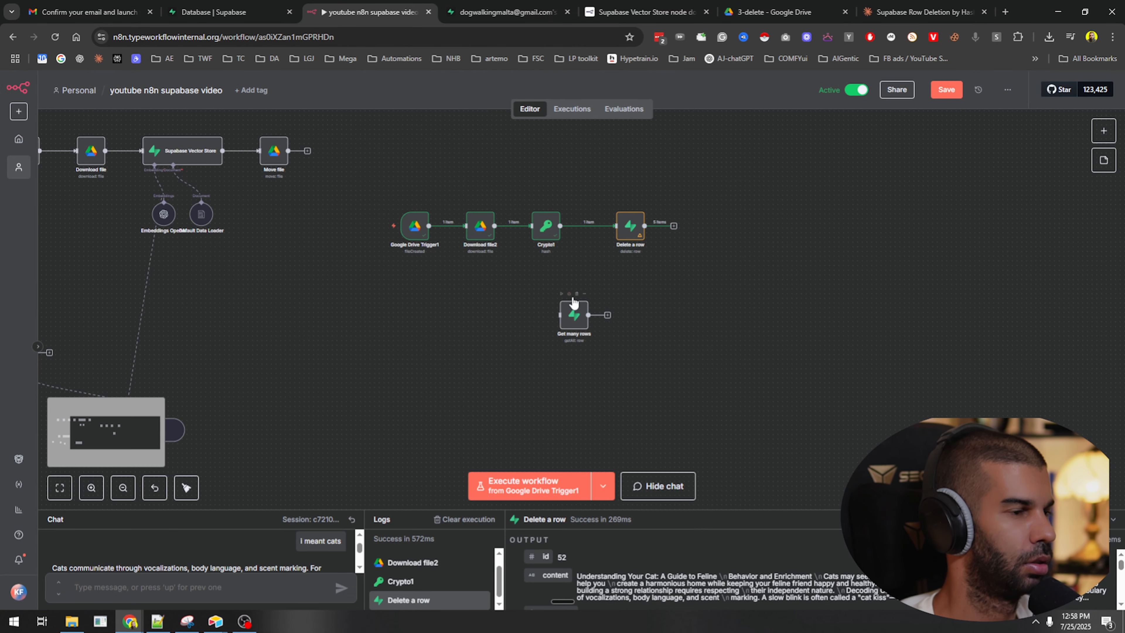
click(577, 294)
drag(629, 235, 615, 234)
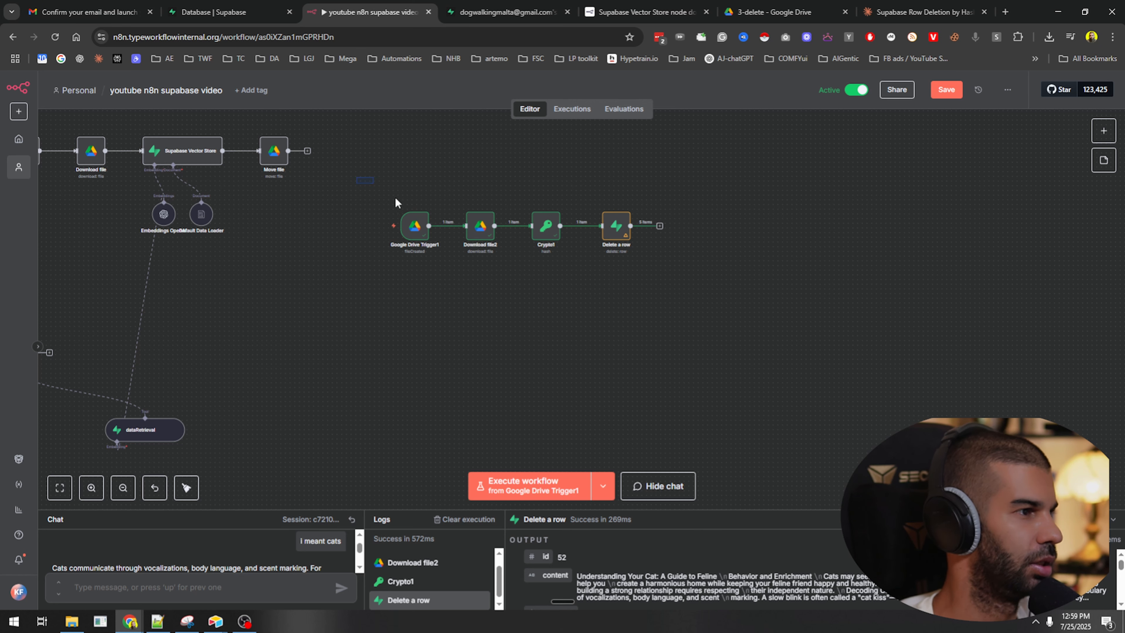
drag(395, 198, 755, 319)
click(519, 284)
Add a sticky note headed '## Deleting files' framing the deletion nodes.
key(shift+s)
drag(439, 347, 668, 443)
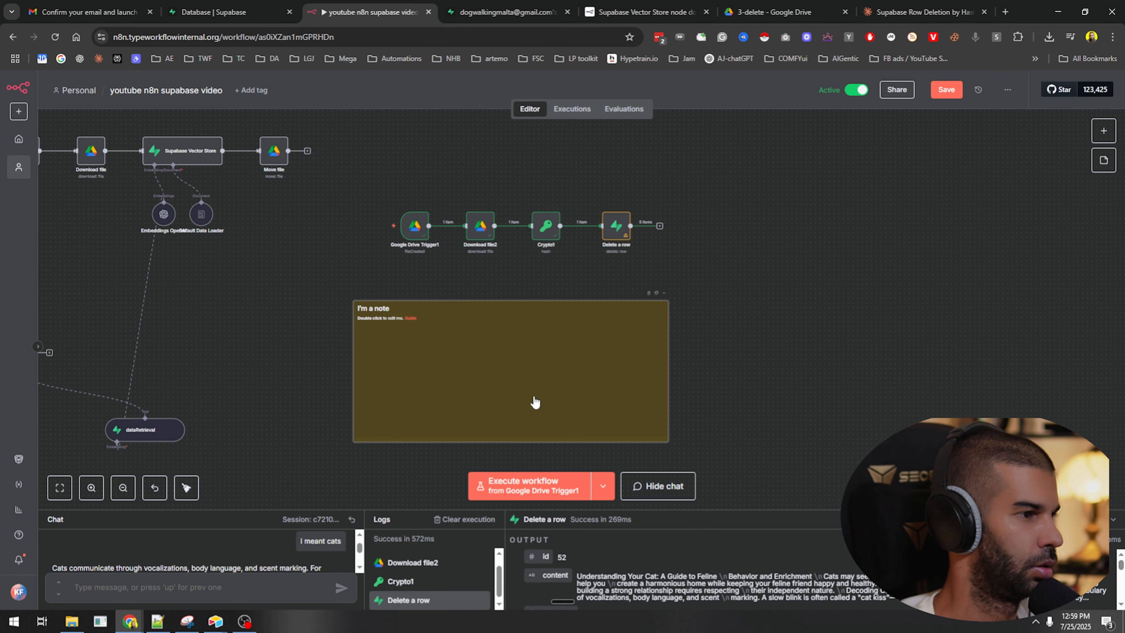
double_click(535, 401)
key(BackSpace)
text(##)
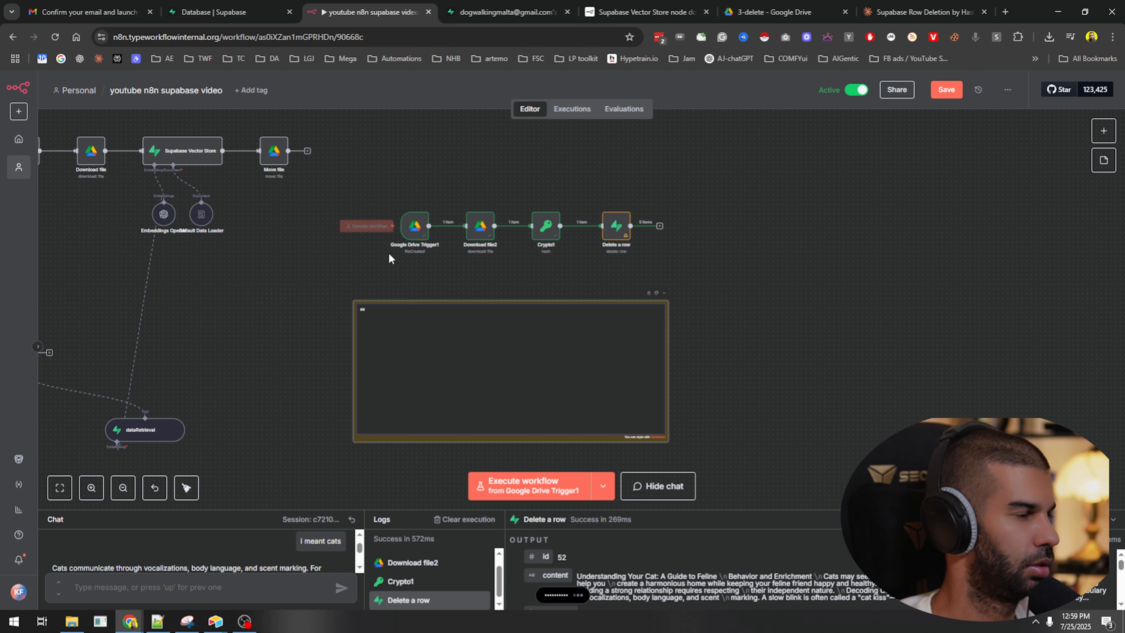
click(280, 334)
double_click(458, 356)
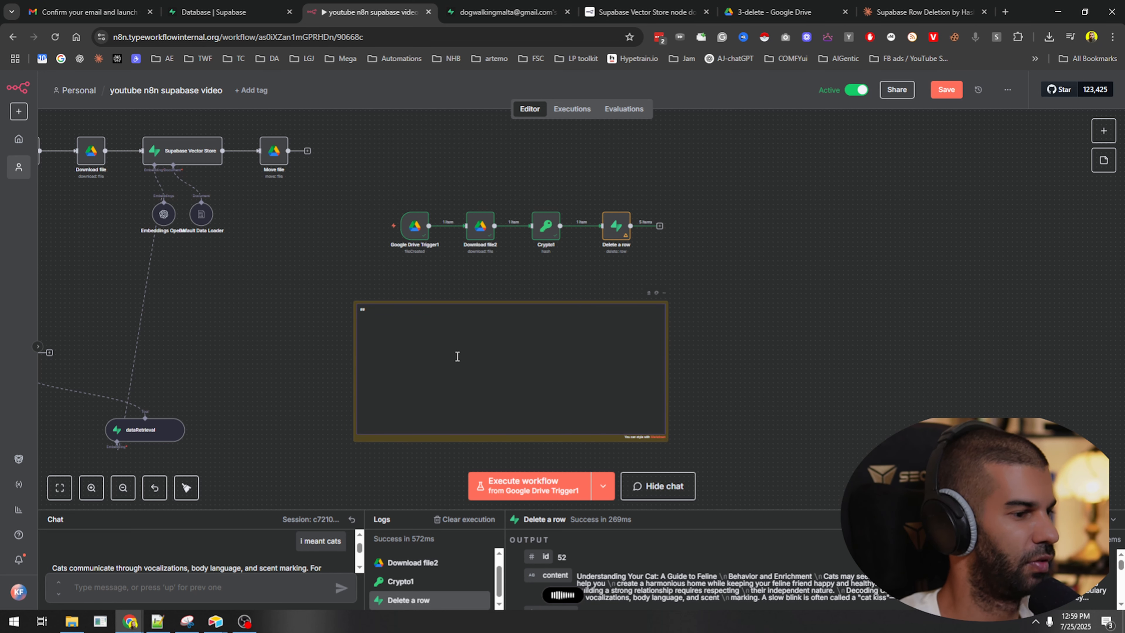
text(Deleting files)
click(777, 325)
drag(574, 381, 579, 257)
scroll(668, 367, down, 5)
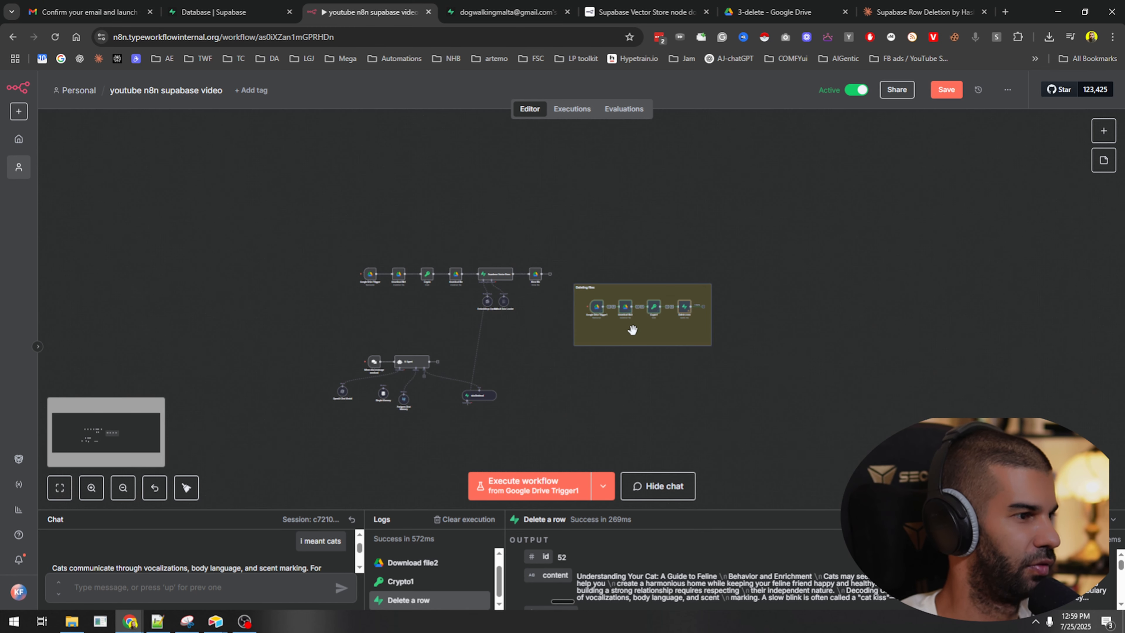
Move the Deleting files group down and duplicate its note around the AI Agent nodes as 'To give information.'.
drag(377, 566, 422, 389)
click(611, 338)
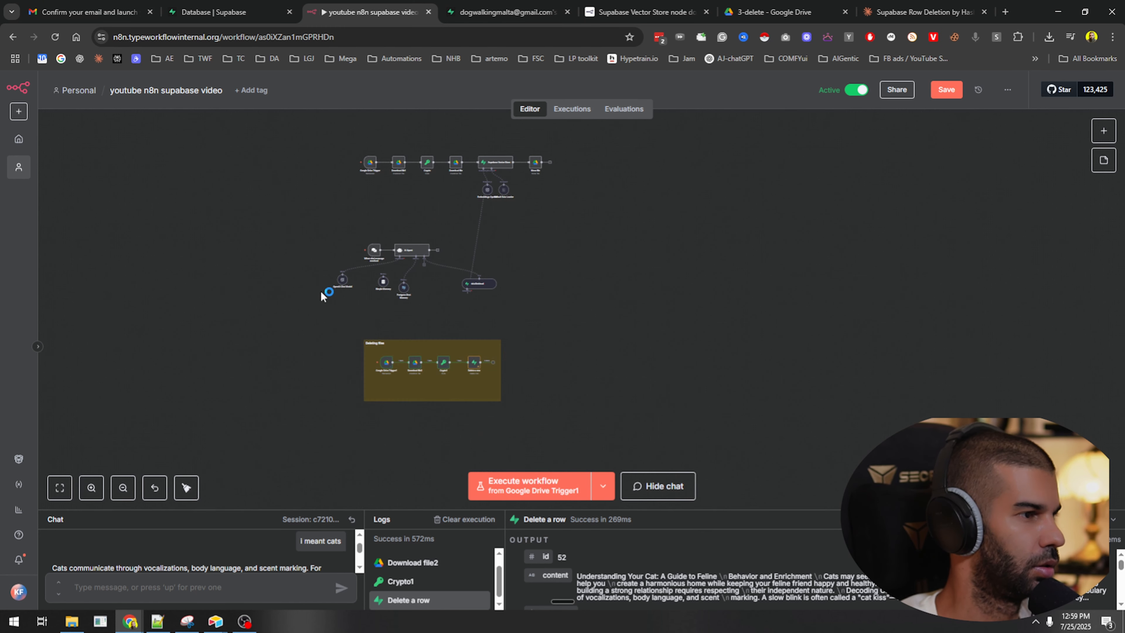
scroll(326, 288, up, 3)
click(591, 449)
key(ctrl+c)
key(ctrl+v)
drag(504, 423, 206, 201)
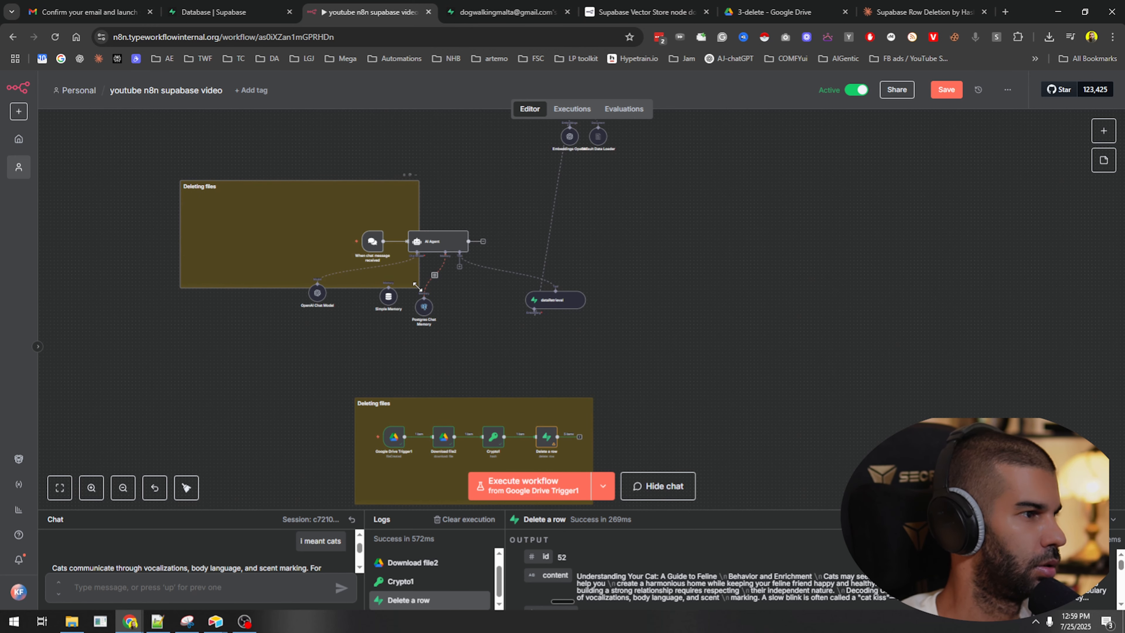
drag(418, 288, 647, 338)
drag(614, 313, 700, 339)
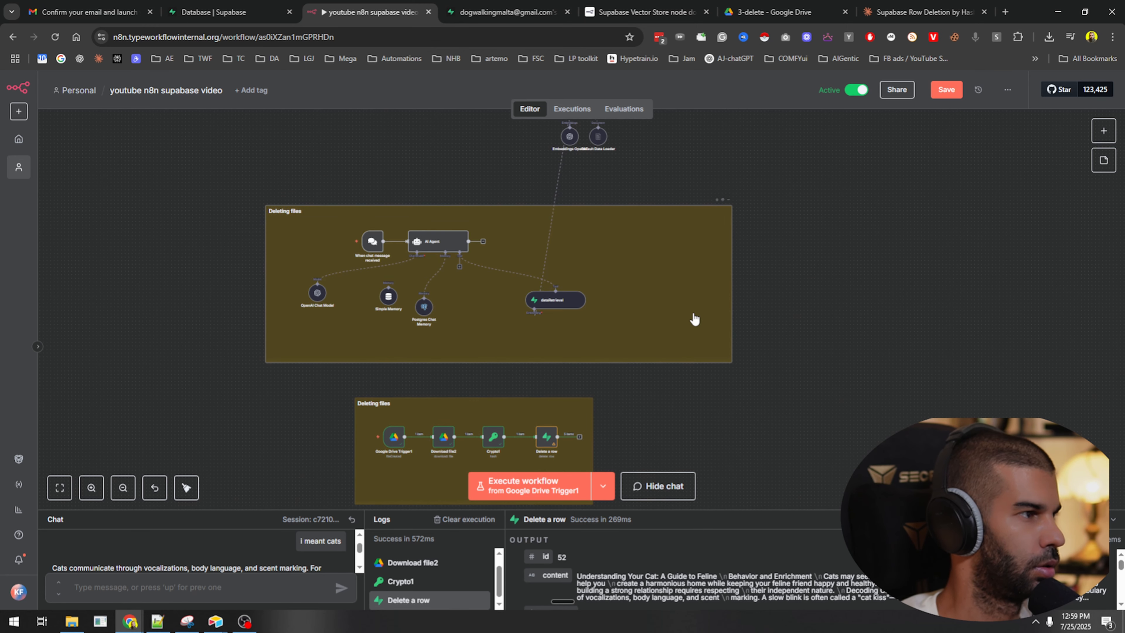
double_click(695, 314)
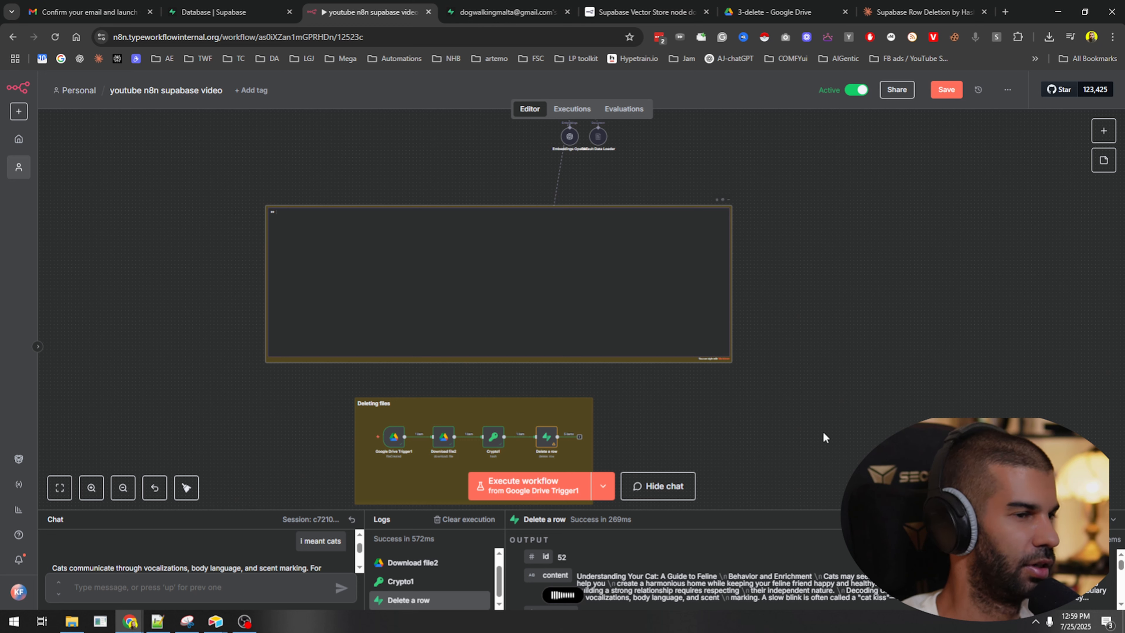
text(To give information.)
click(758, 253)
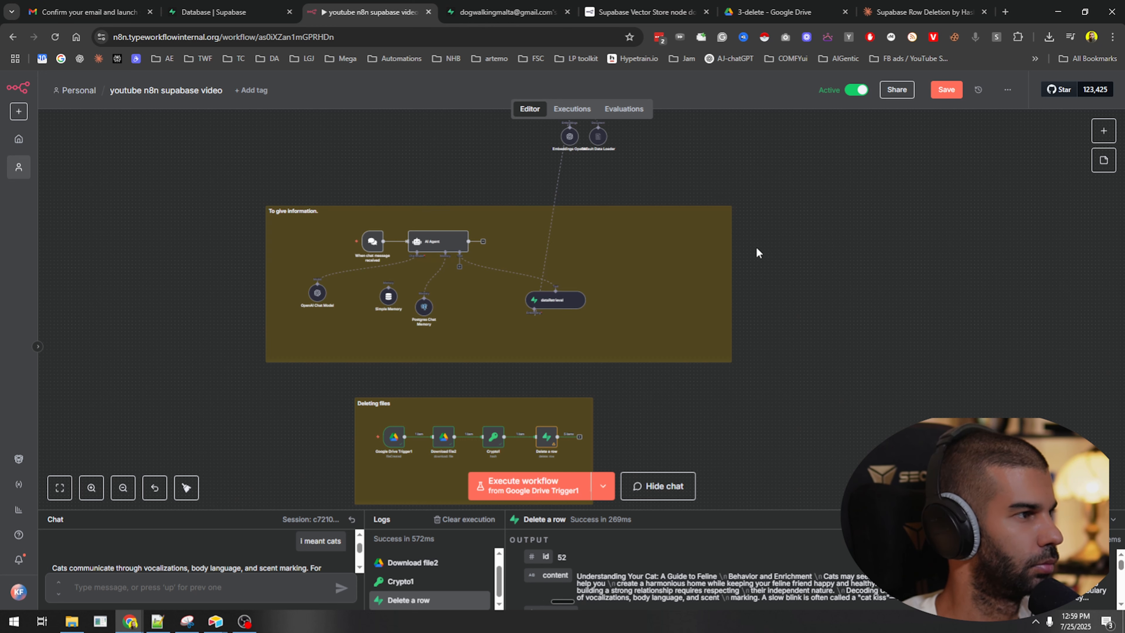
double_click(617, 326)
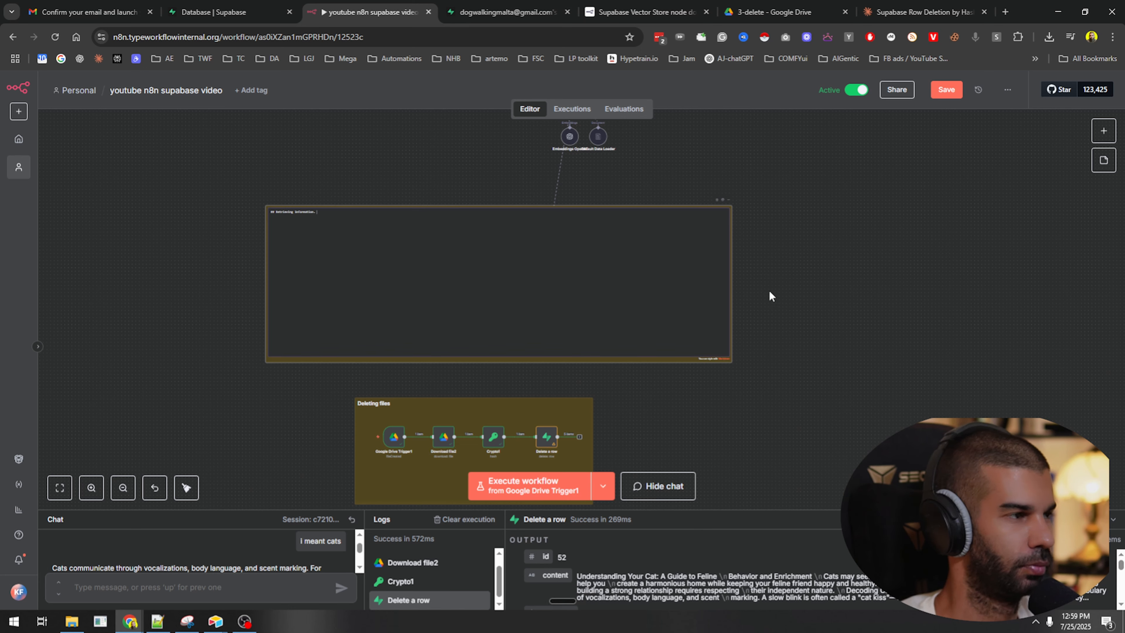
Duplicate the Retrieving information. note over the top node row, headed '## Adding information.'.
scroll(760, 355, up, 4)
click(672, 409)
key(ctrl+c)
key(ctrl+v)
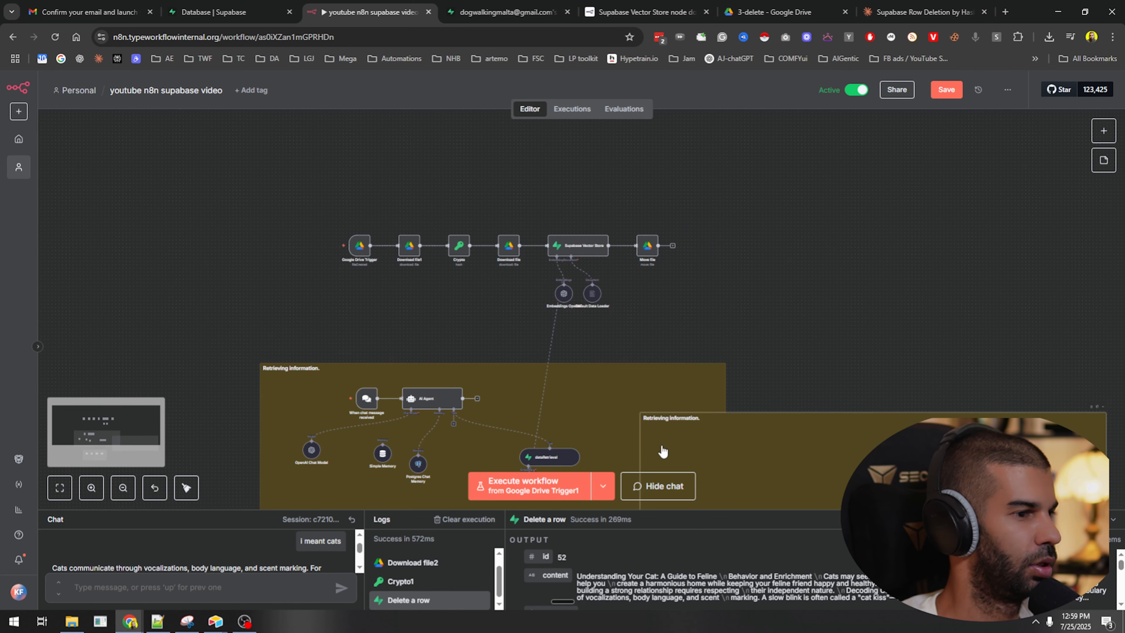
drag(660, 454, 487, 230)
double_click(674, 291)
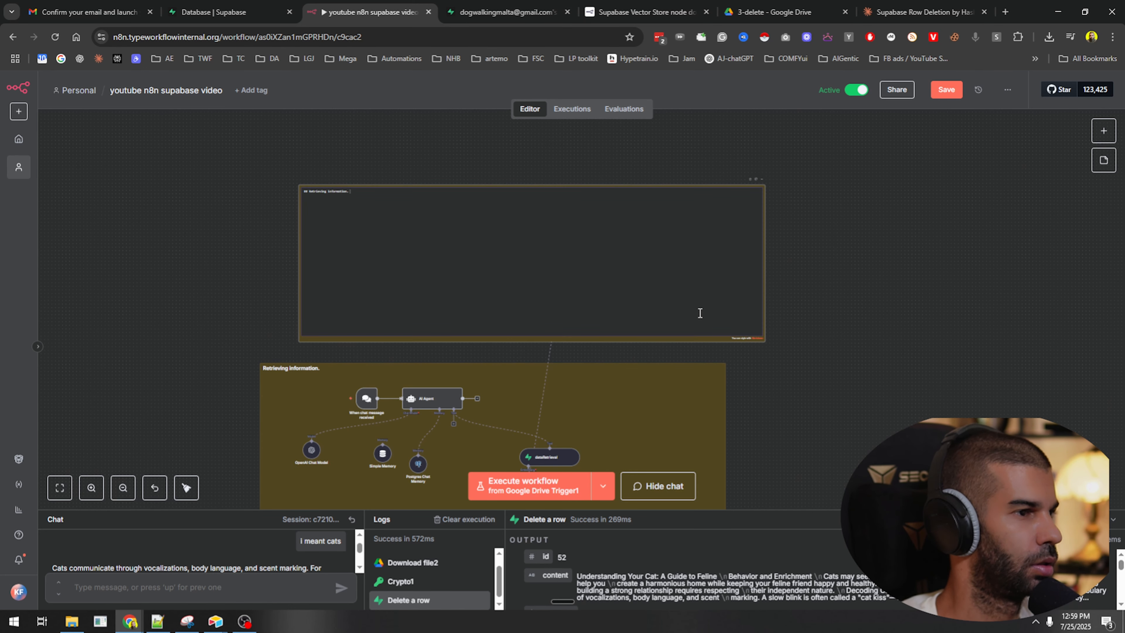
text(##)
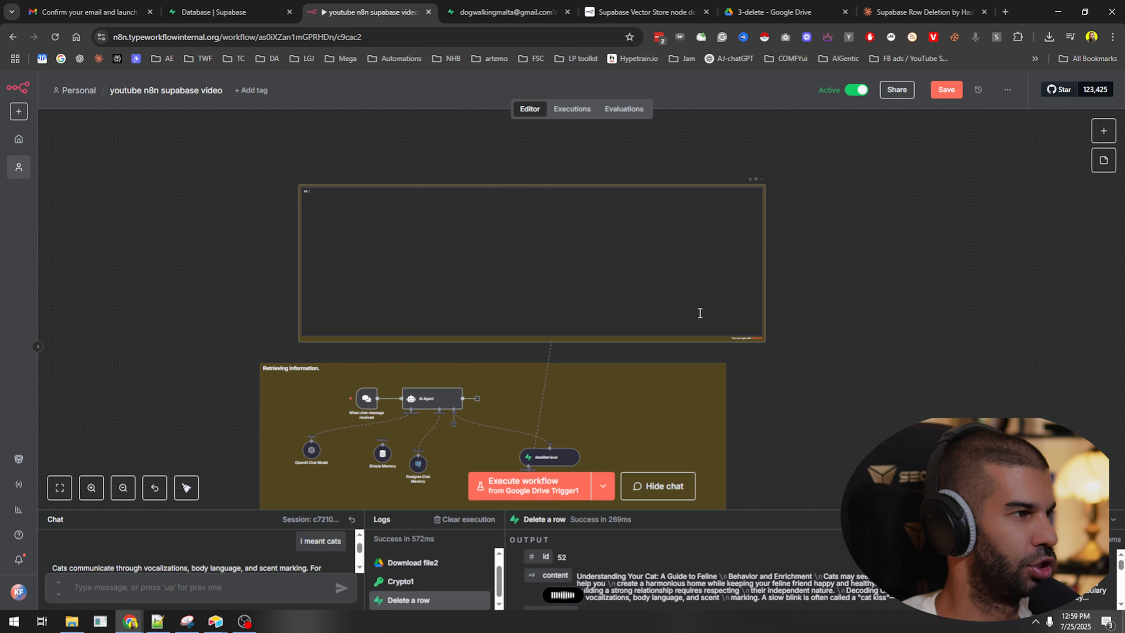
text( Adding information.)
click(841, 266)
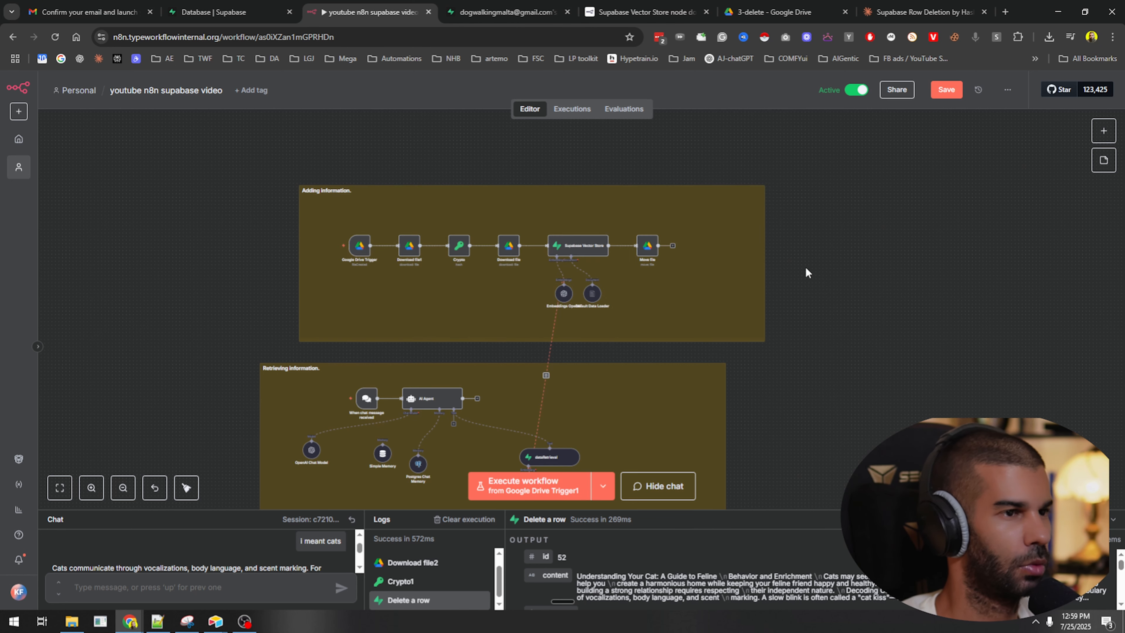
Save the workflow, try Tidy up on the canvas, then undo the rearrangement.
scroll(626, 191, down, 3)
scroll(726, 184, down, 5)
scroll(711, 251, up, 2)
key(ctrl+s)
right_click(710, 251)
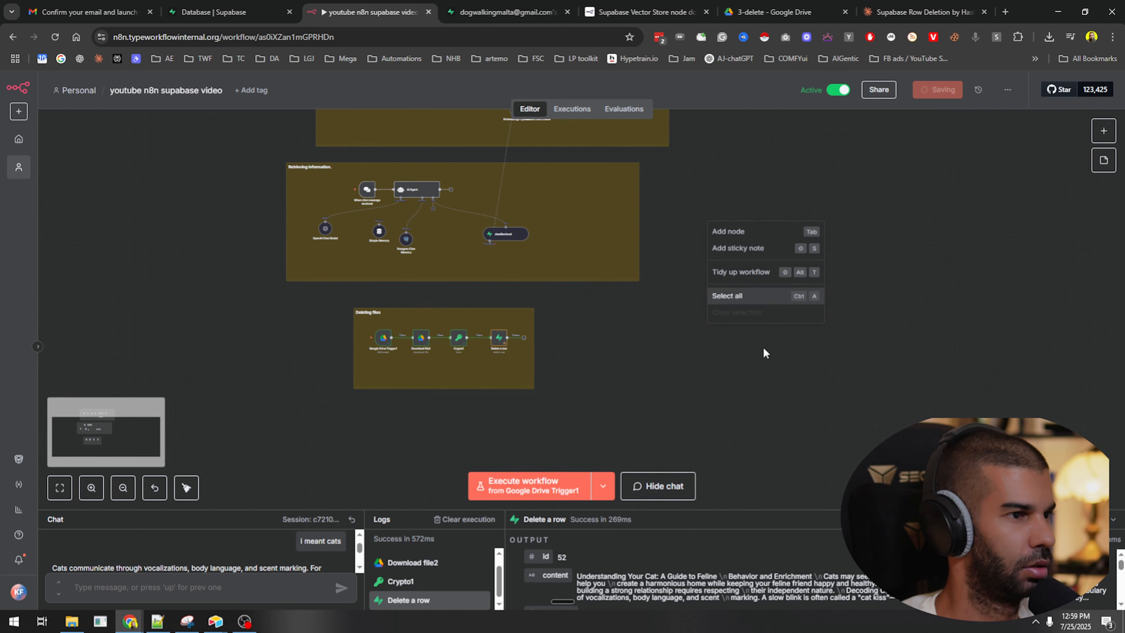
click(769, 274)
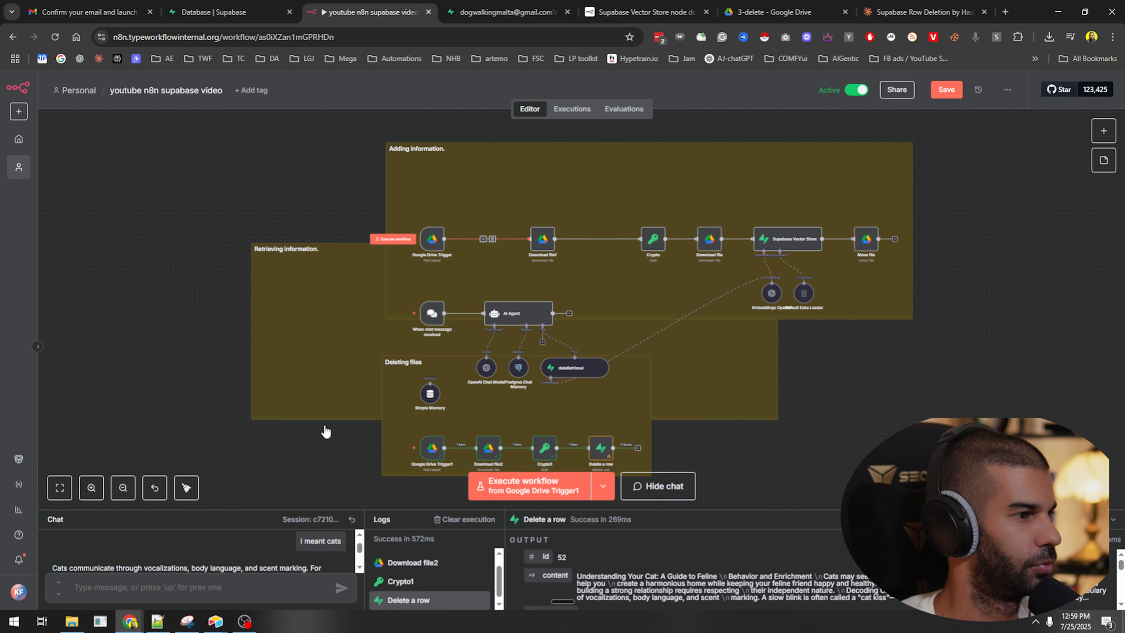
key(ctrl+z)
scroll(216, 353, down, 5)
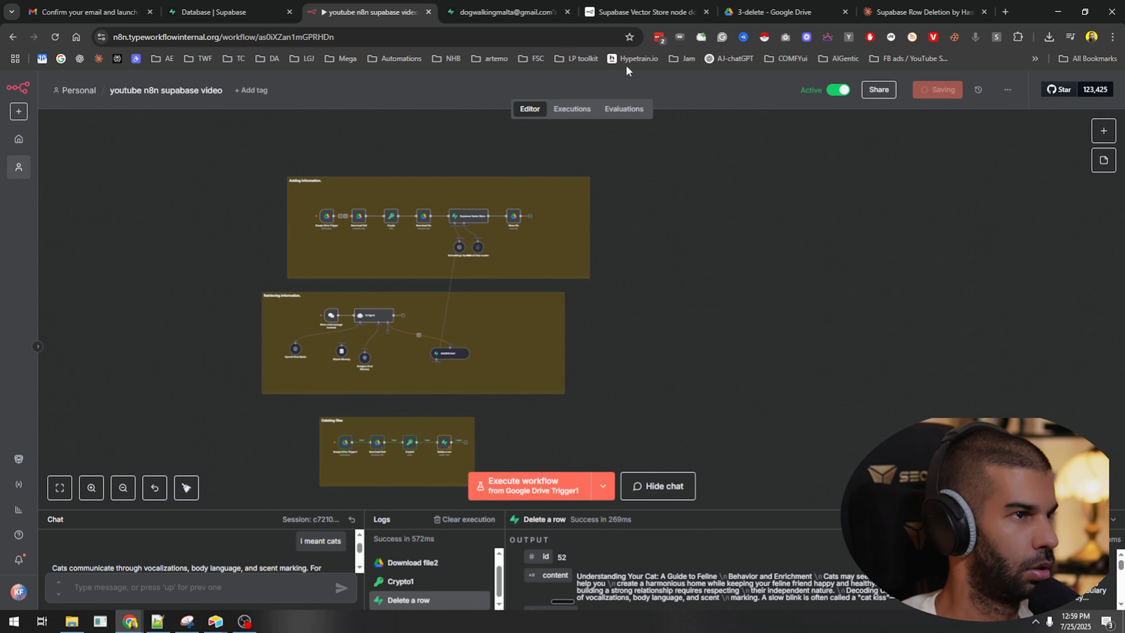
Delete cat training.pdf from both the 3-delete and 2-added Drive folders.
click(773, 12)
click(330, 242)
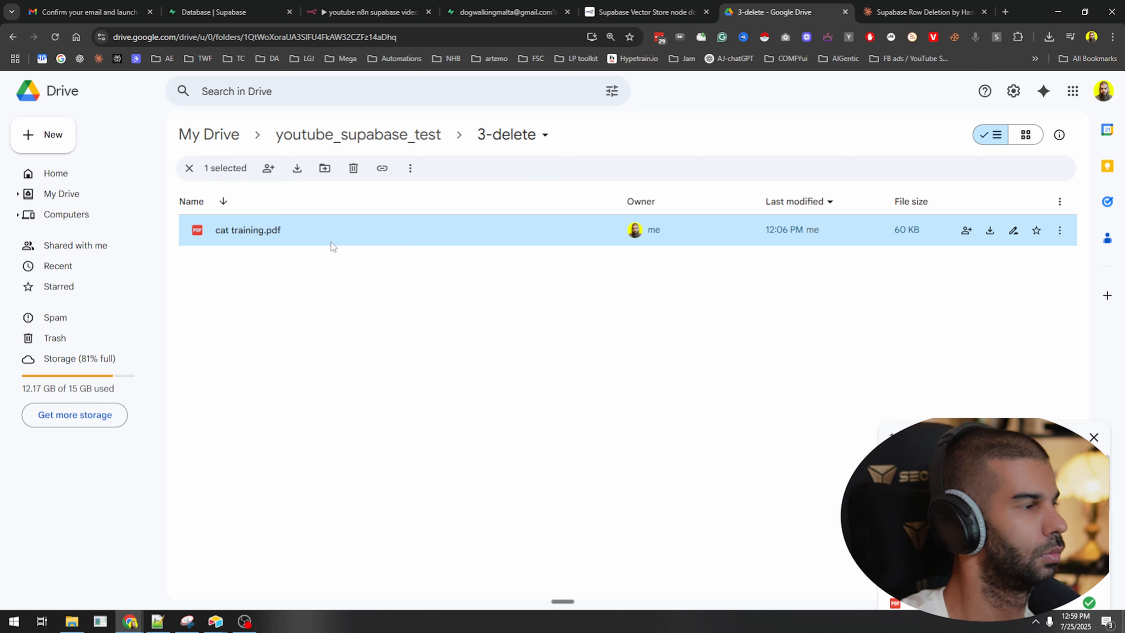
key(Delete)
click(388, 126)
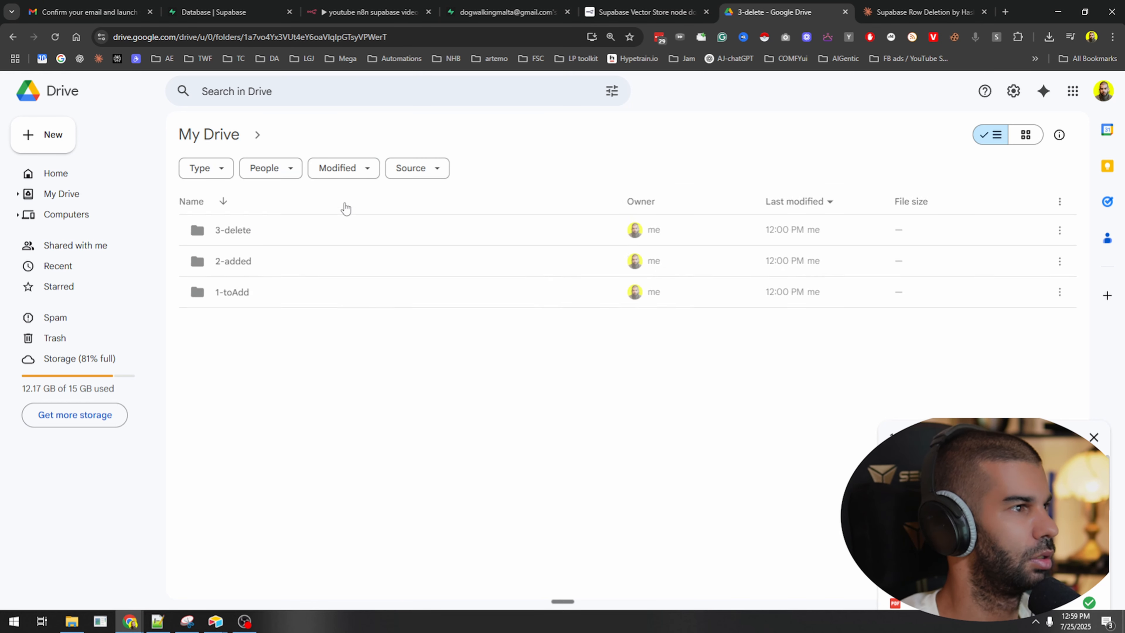
double_click(290, 262)
click(238, 263)
key(Delete)
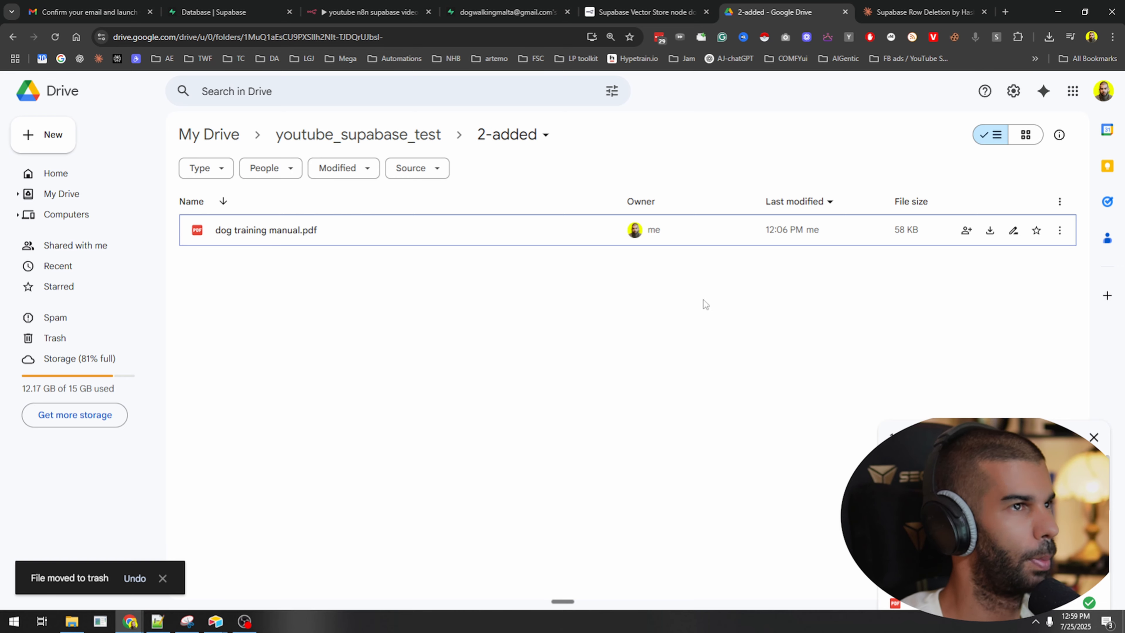
Upload a fresh copy of cat training.pdf into the 3-delete folder.
click(504, 12)
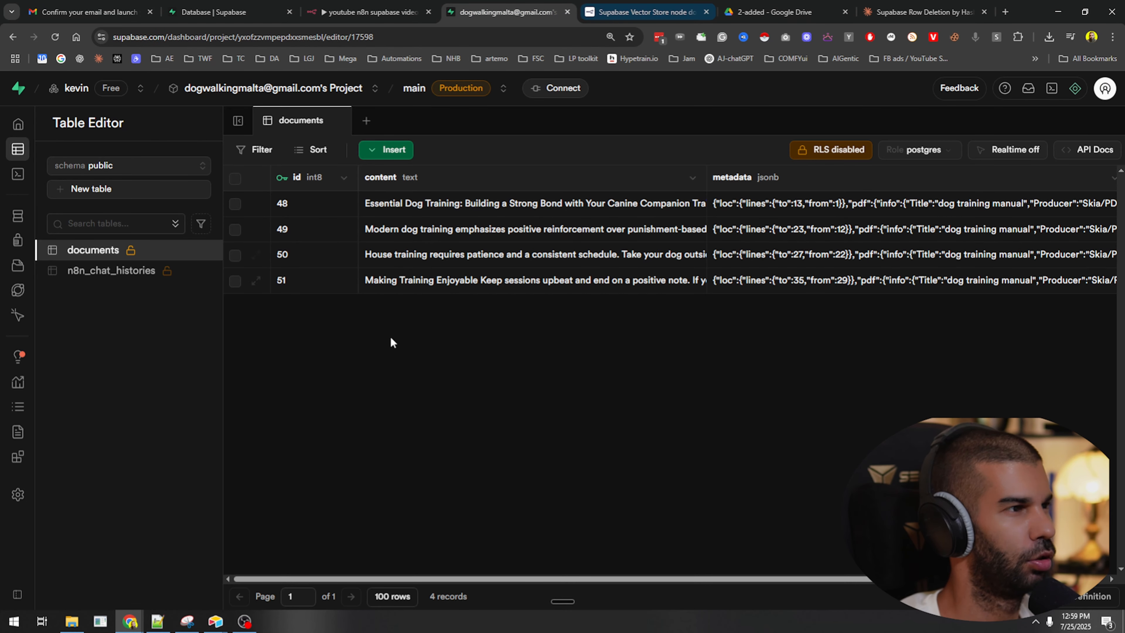
click(781, 12)
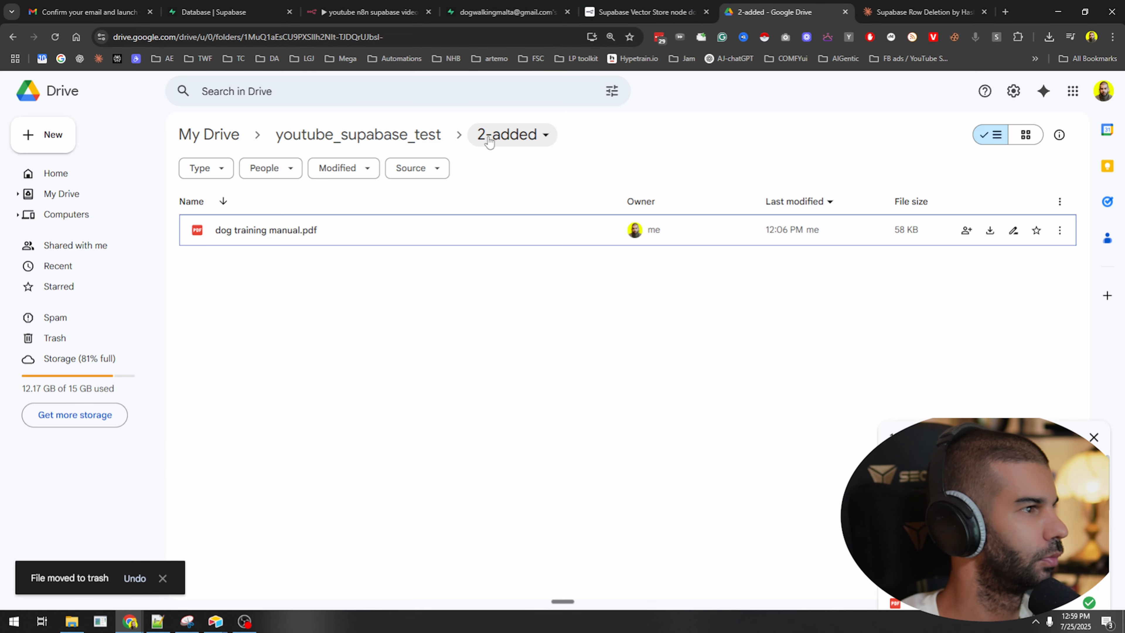
click(359, 134)
double_click(284, 241)
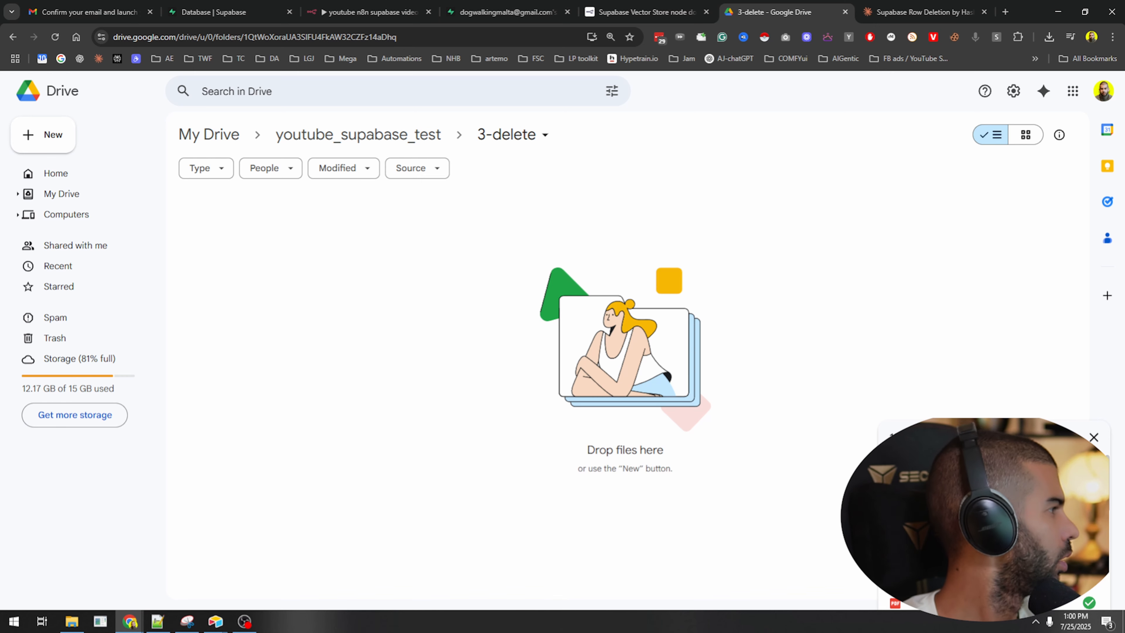
drag(0, 383, 615, 373)
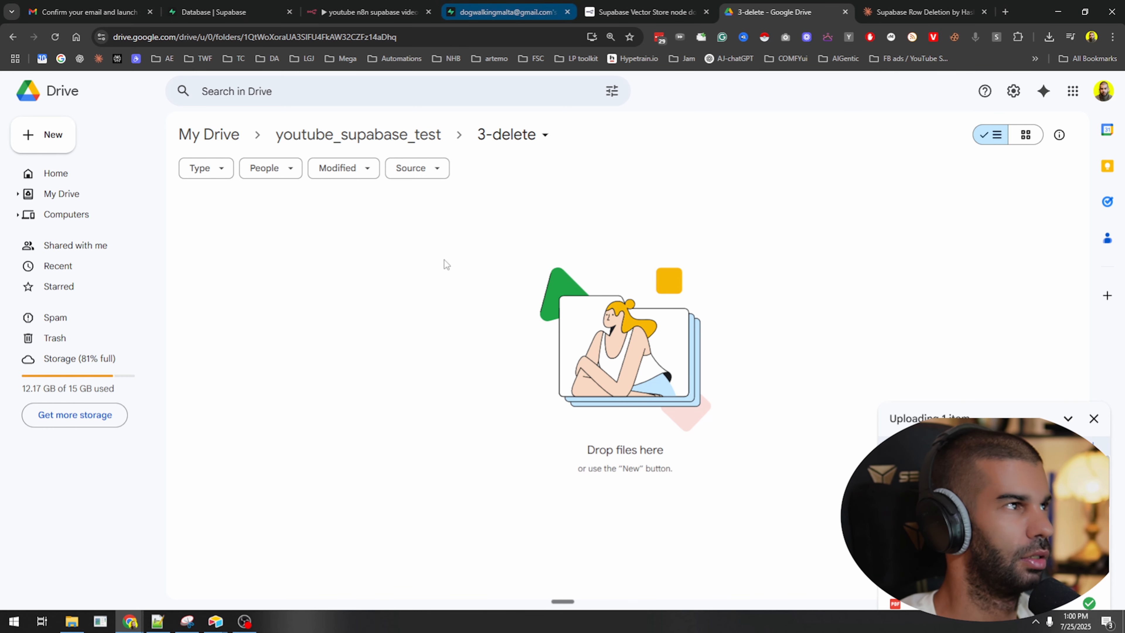
click(506, 5)
click(373, 12)
Open the Executions list to see the successful 12:58:39 delete-branch run.
drag(598, 411, 633, 264)
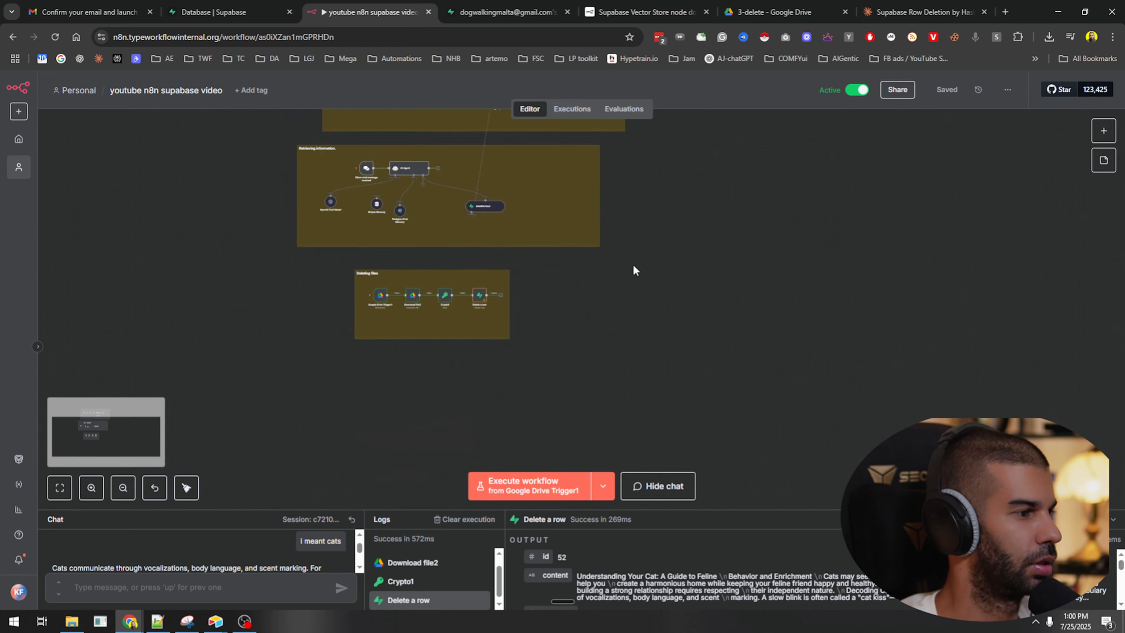
scroll(416, 288, up, 12)
scroll(785, 353, down, 5)
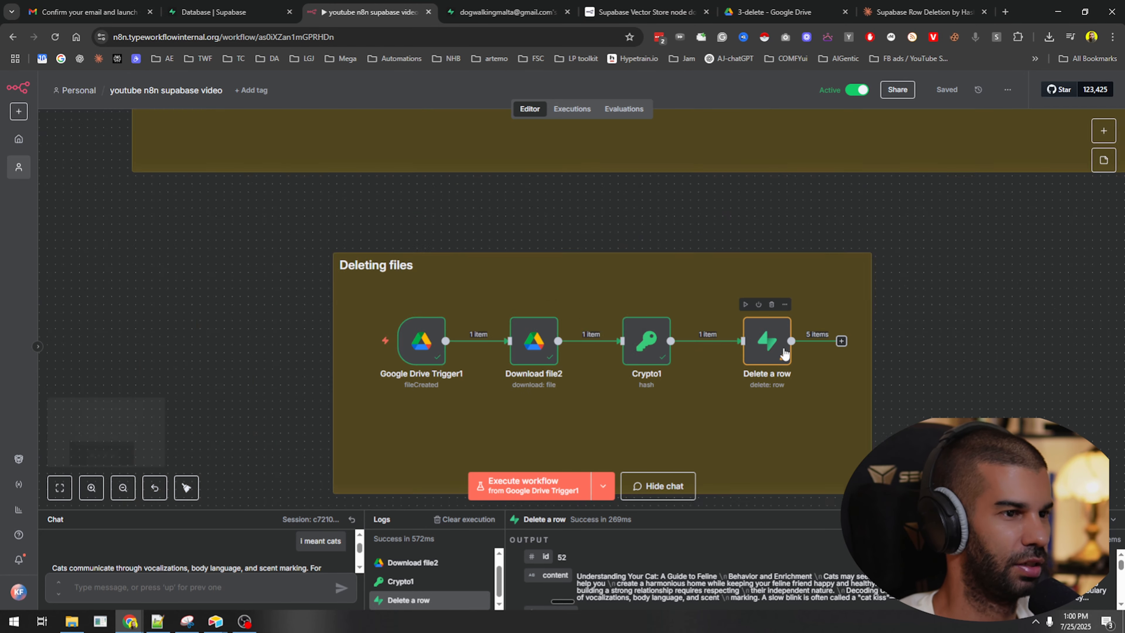
click(572, 109)
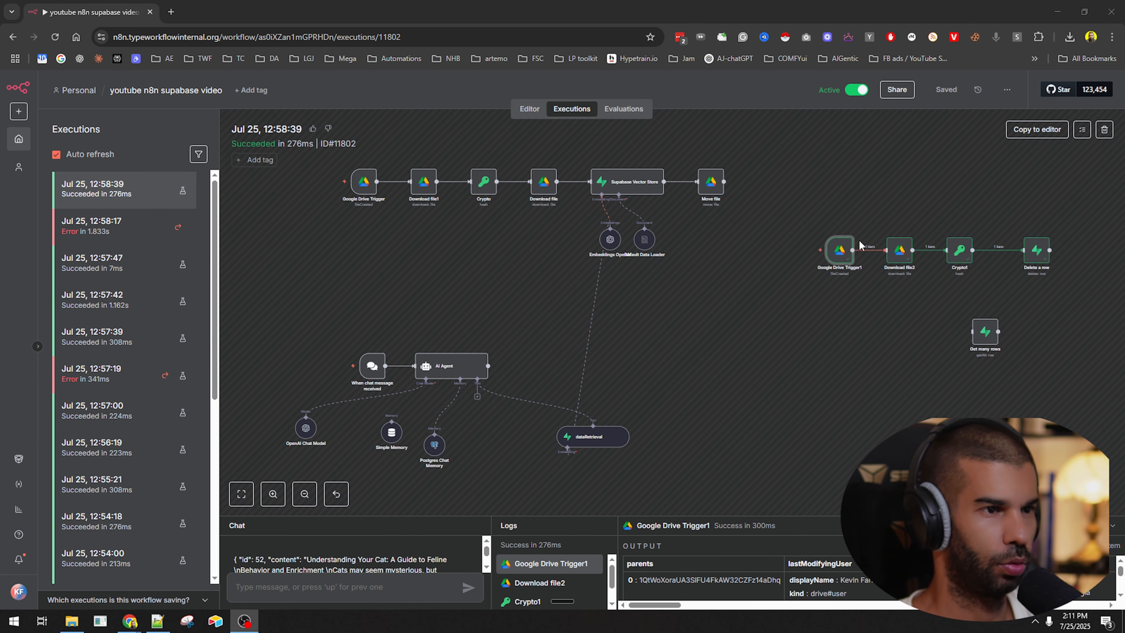
Check that Google Drive Trigger1's parent folder ID matches the 3-delete folder's Drive URL.
click(894, 299)
scroll(868, 286, up, 3)
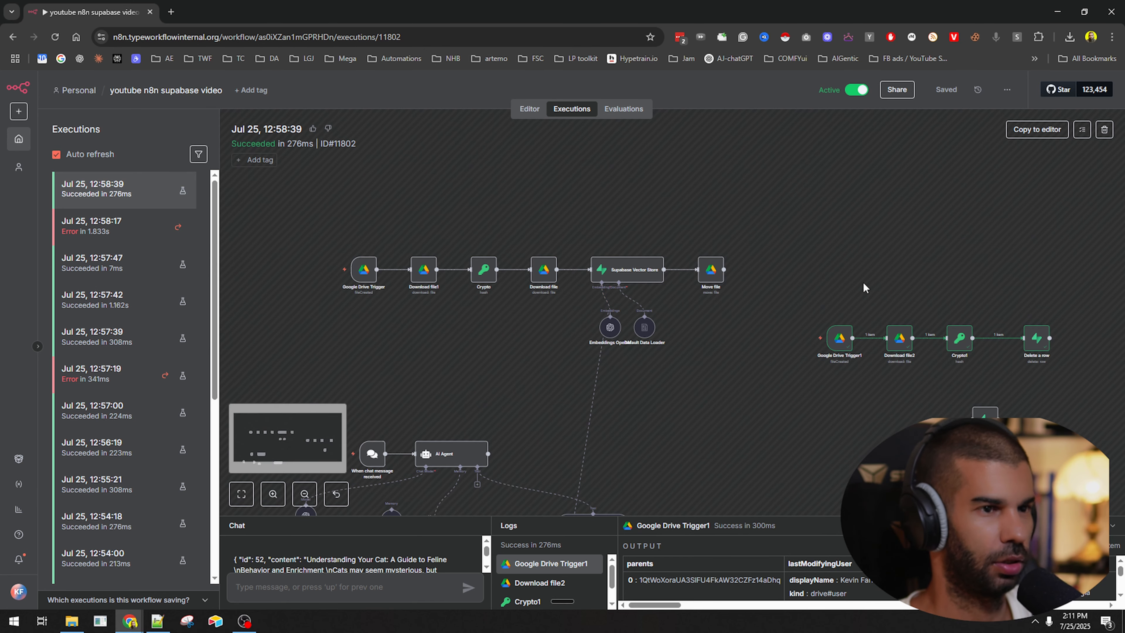
scroll(870, 290, down, 4)
drag(894, 278, 561, 298)
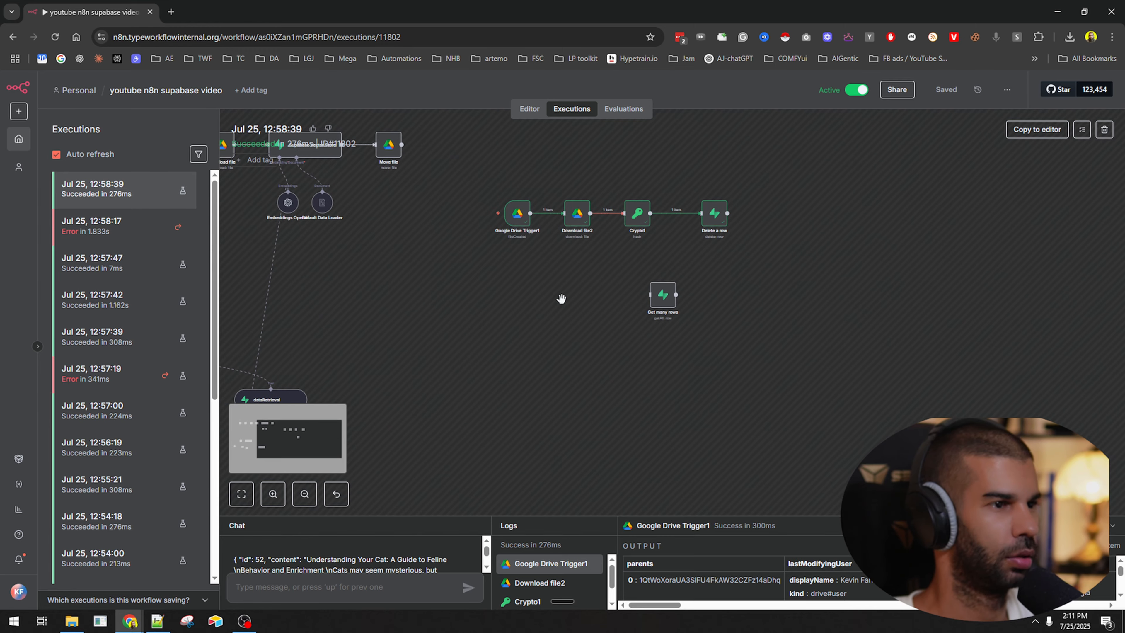
scroll(512, 230, up, 3)
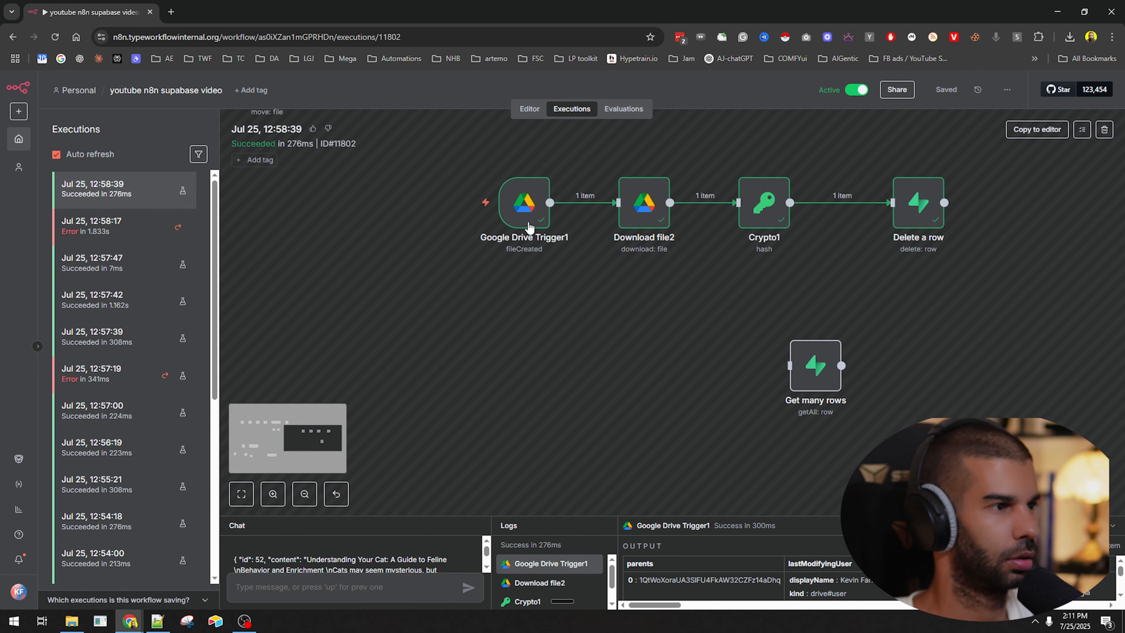
scroll(528, 213, up, 2)
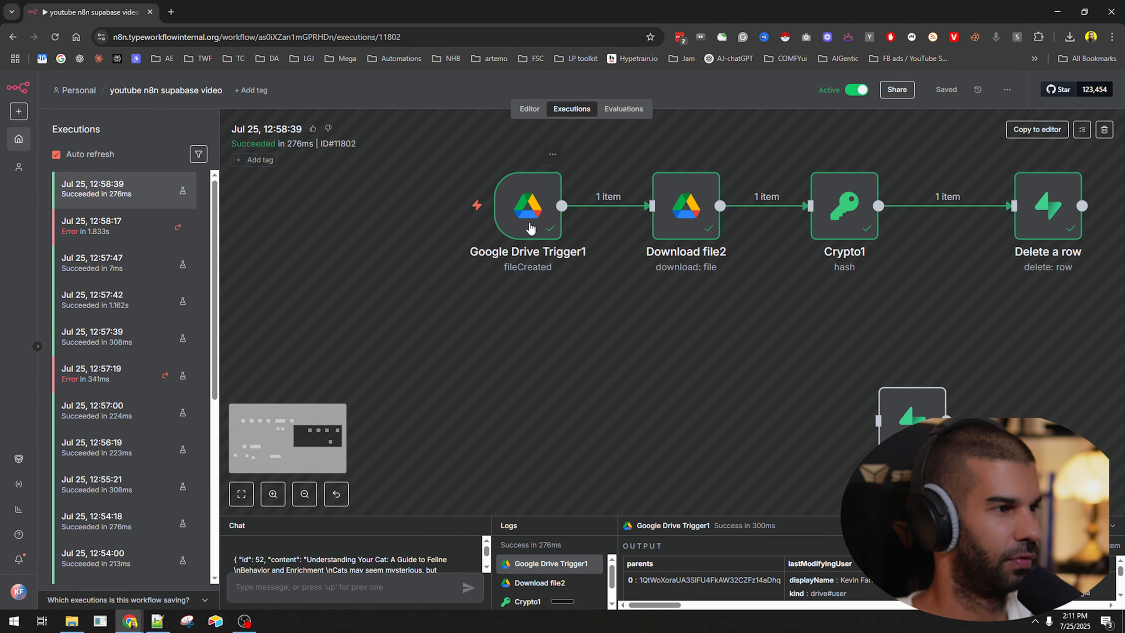
scroll(531, 202, down, 2)
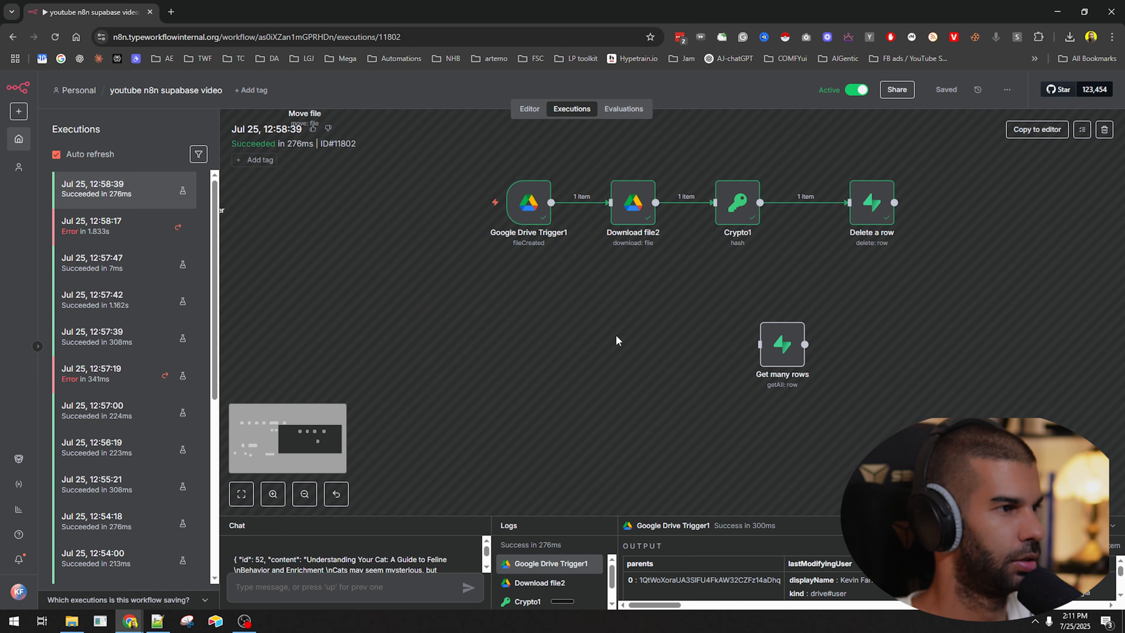
double_click(528, 202)
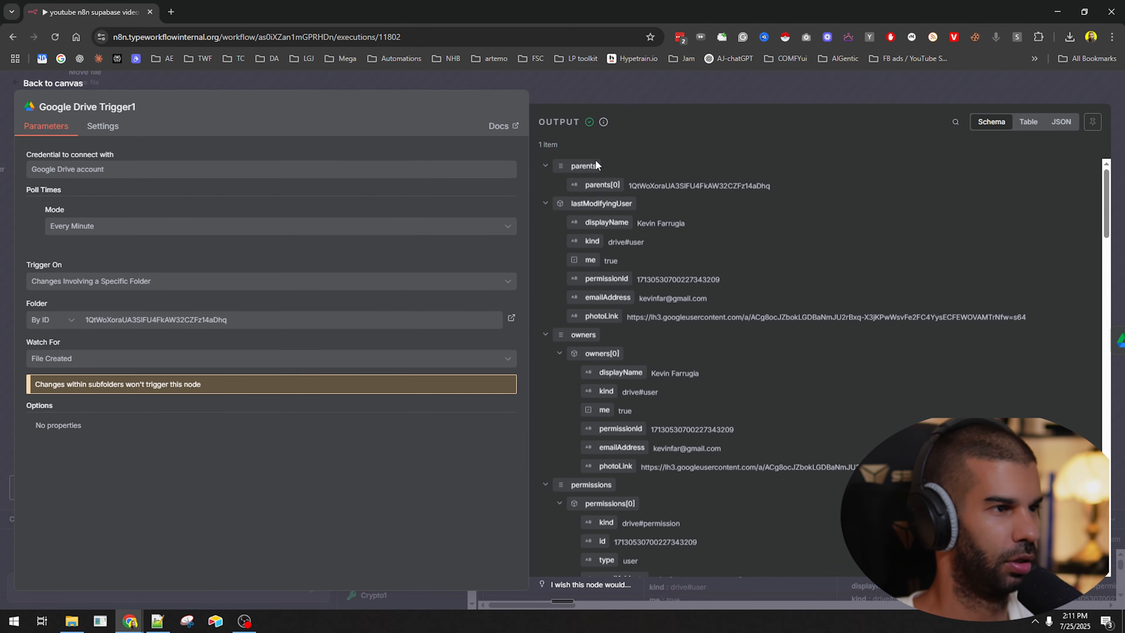
click(730, 98)
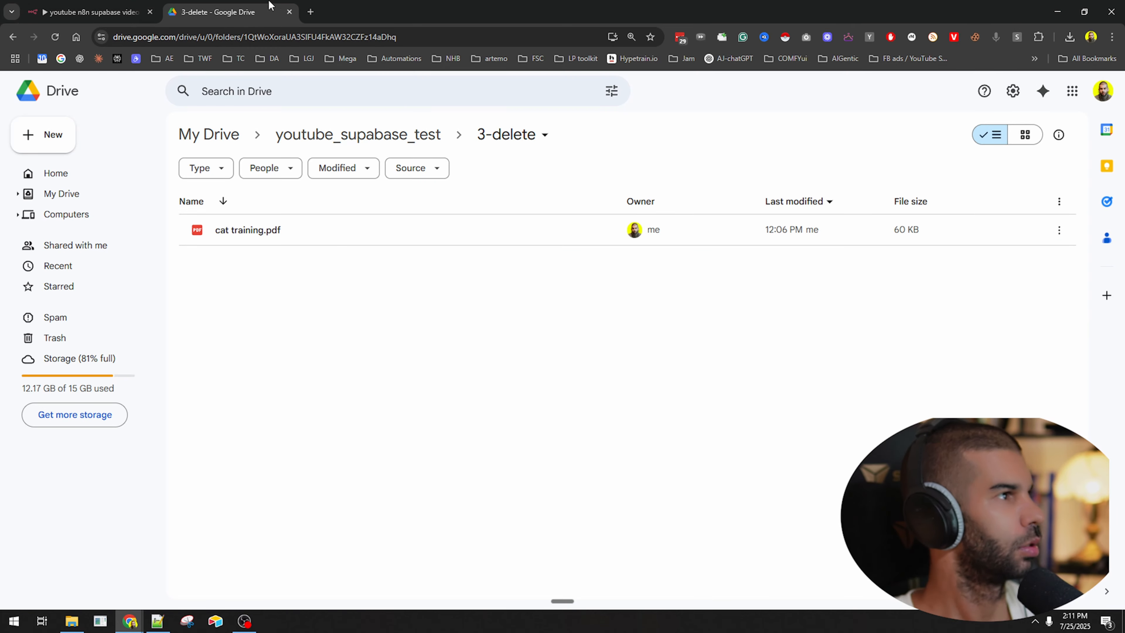
double_click(454, 30)
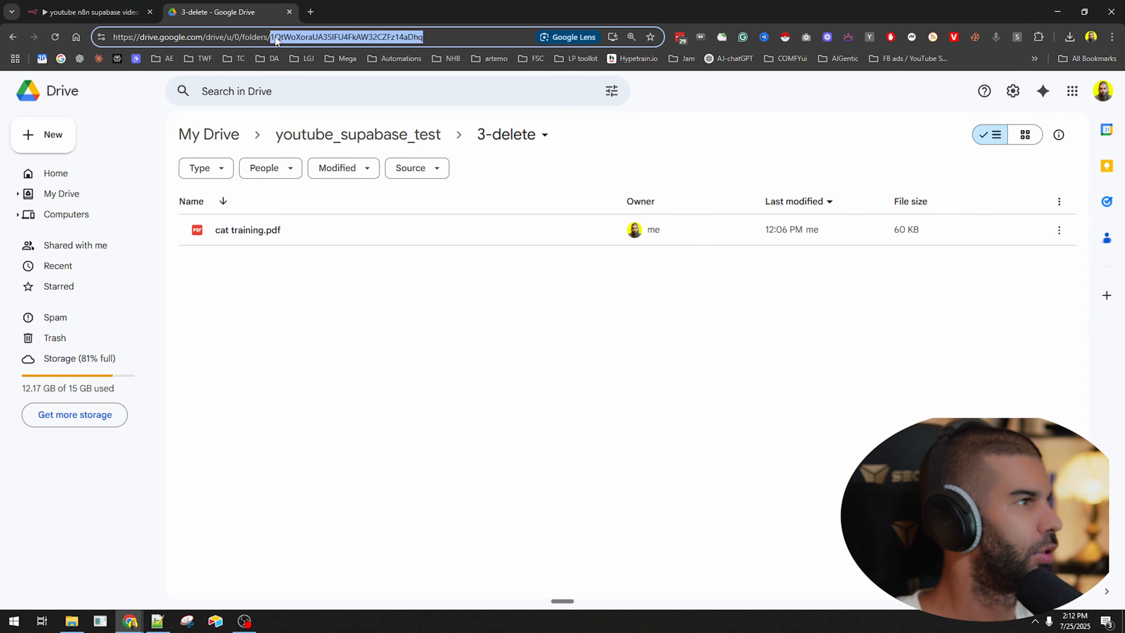
click(76, 7)
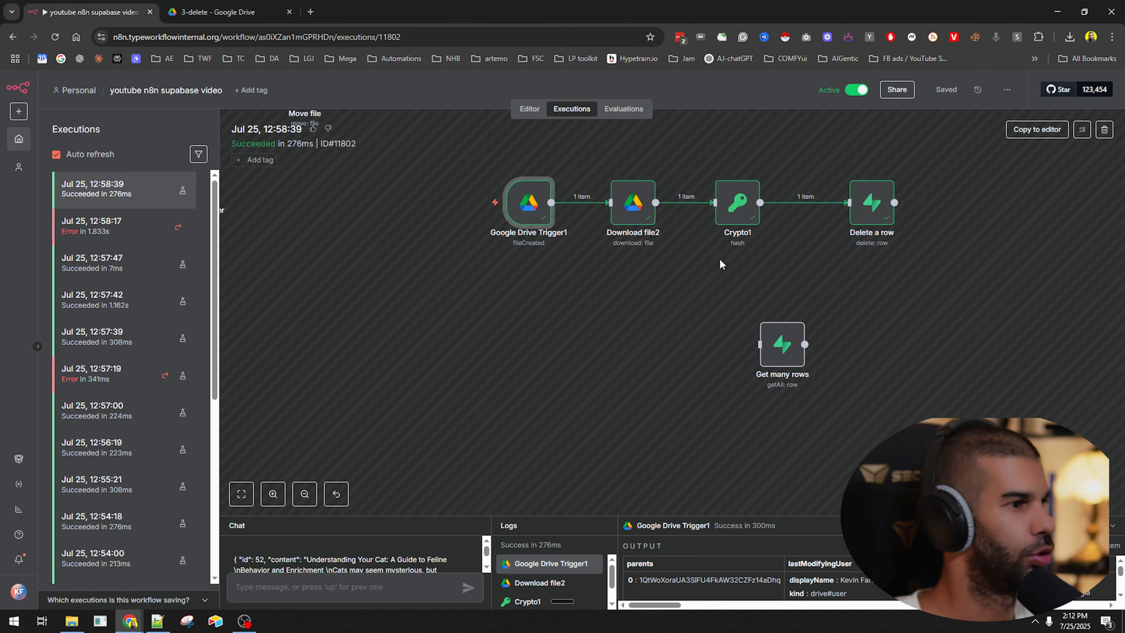
double_click(529, 212)
drag(629, 185, 727, 185)
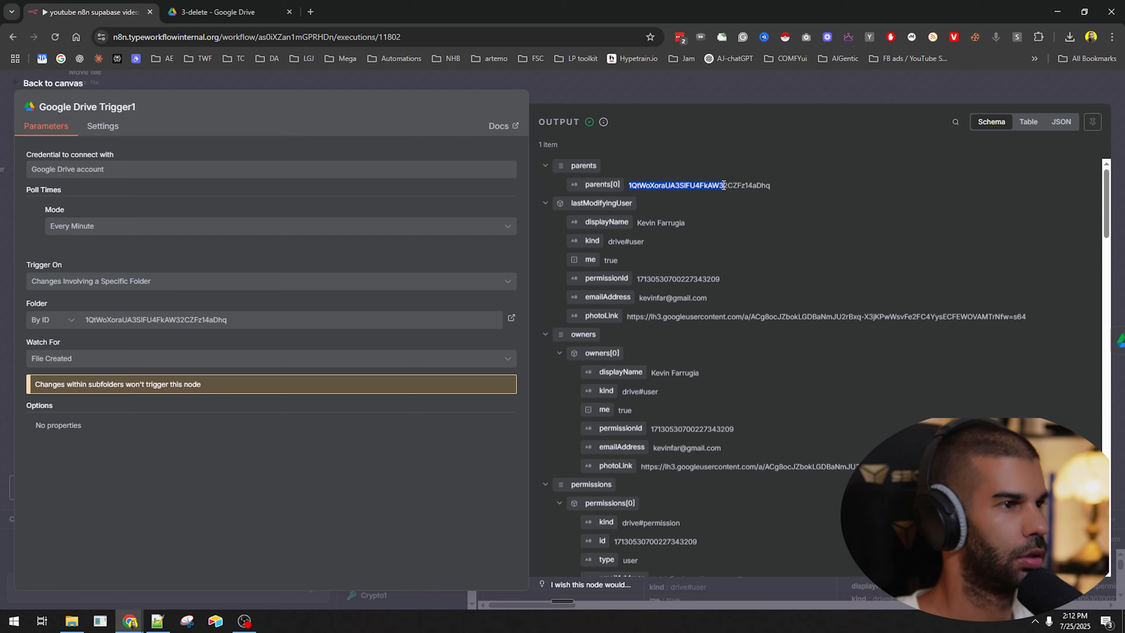
click(730, 99)
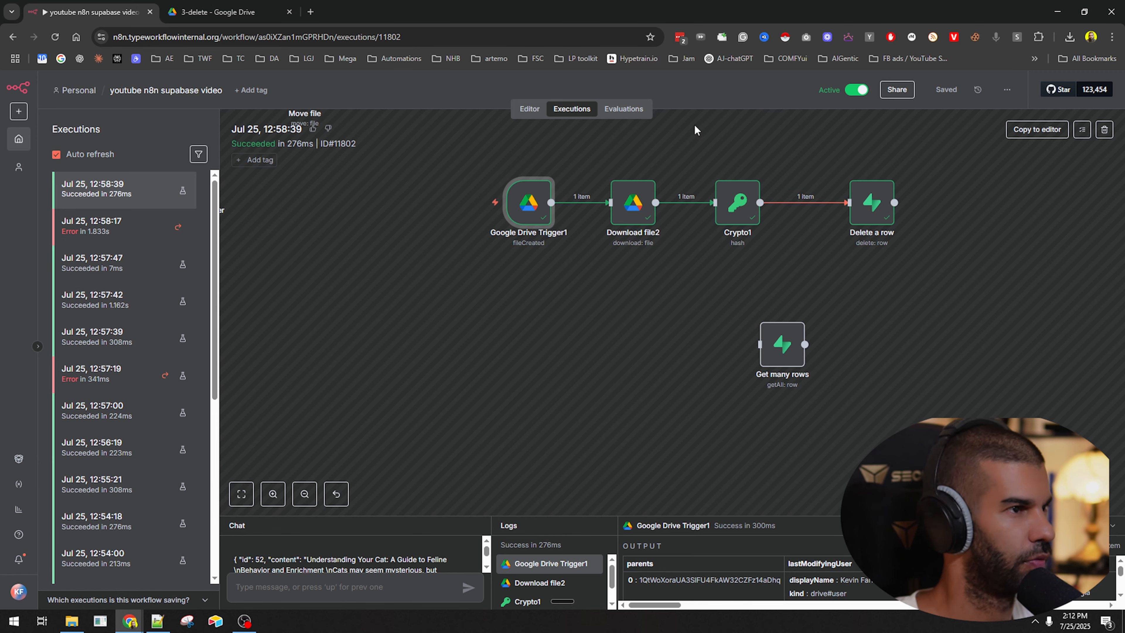
Load execution #11802 into the editor and inspect the Delete a row node.
click(1011, 125)
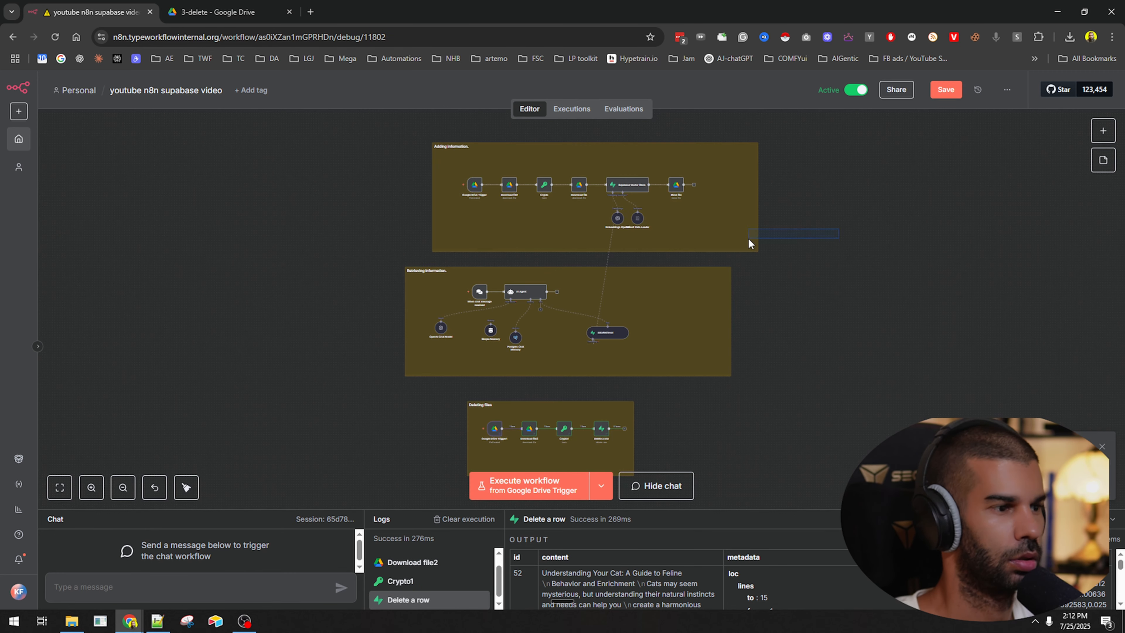
drag(730, 396, 772, 301)
scroll(631, 341, up, 9)
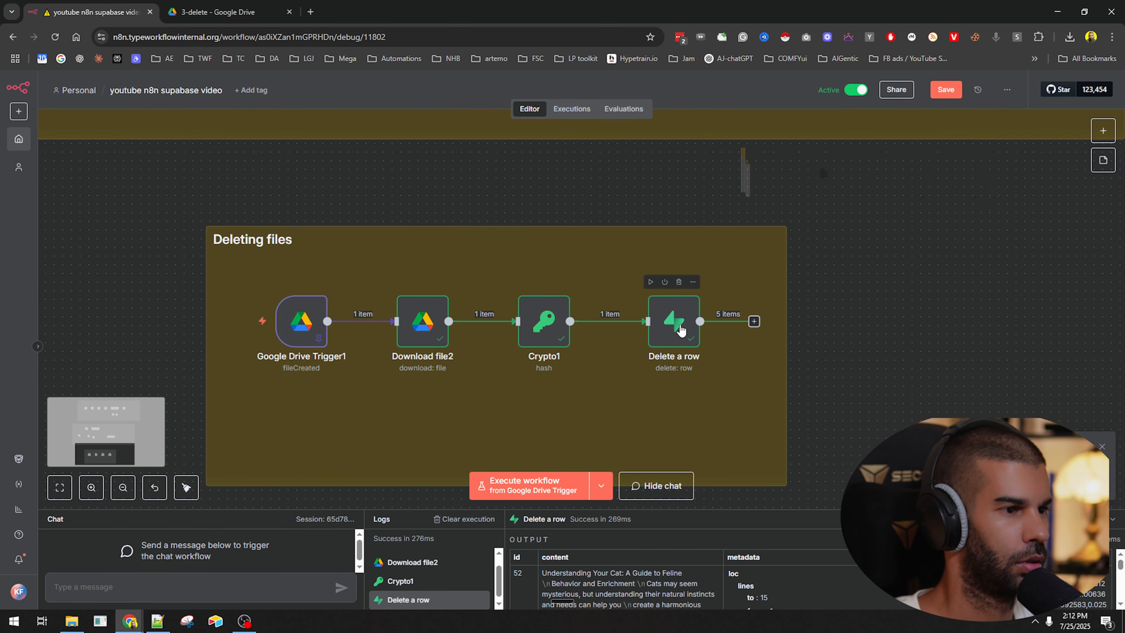
double_click(680, 326)
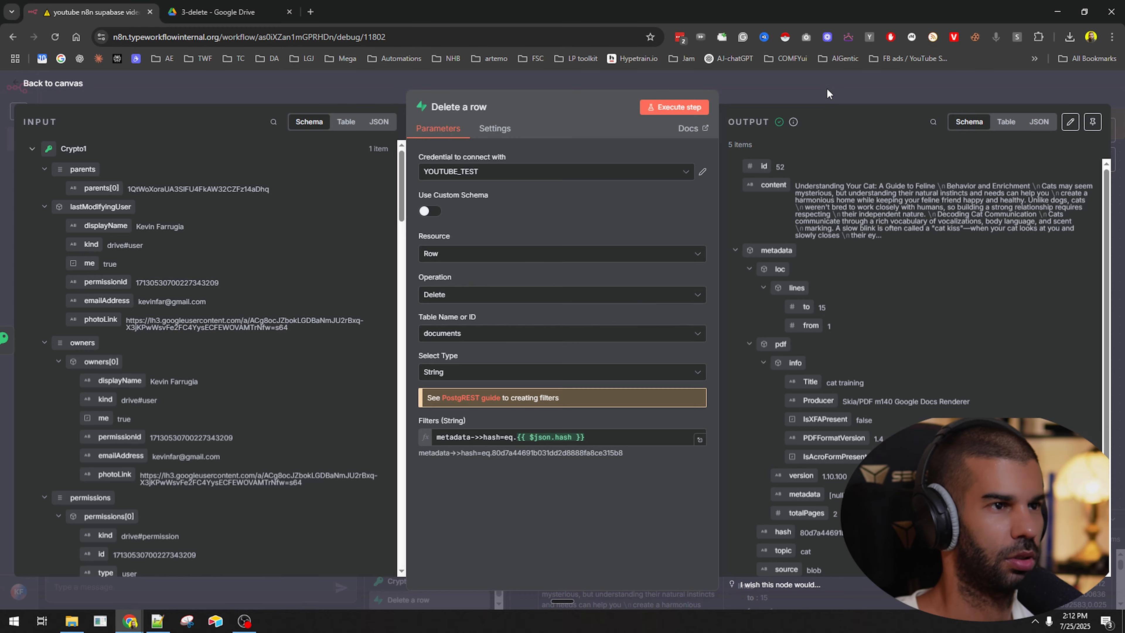
key(Escape)
key(ctrl+t)
Go to the Supabase project's documents table, now showing only 4 dog training rows.
text(supa)
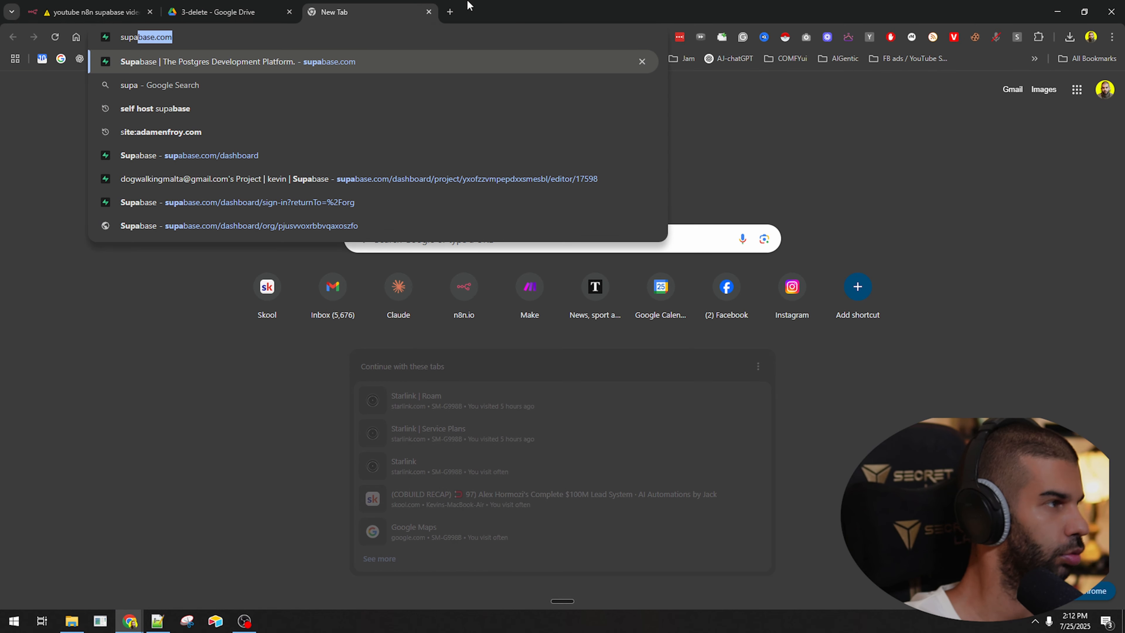
key(Return)
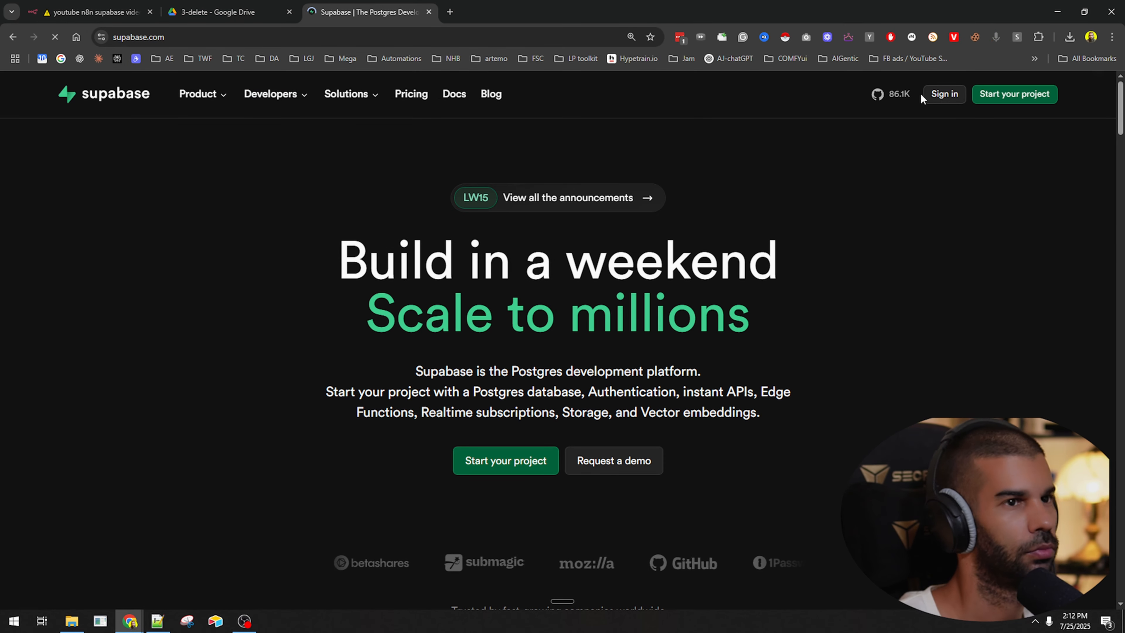
click(944, 97)
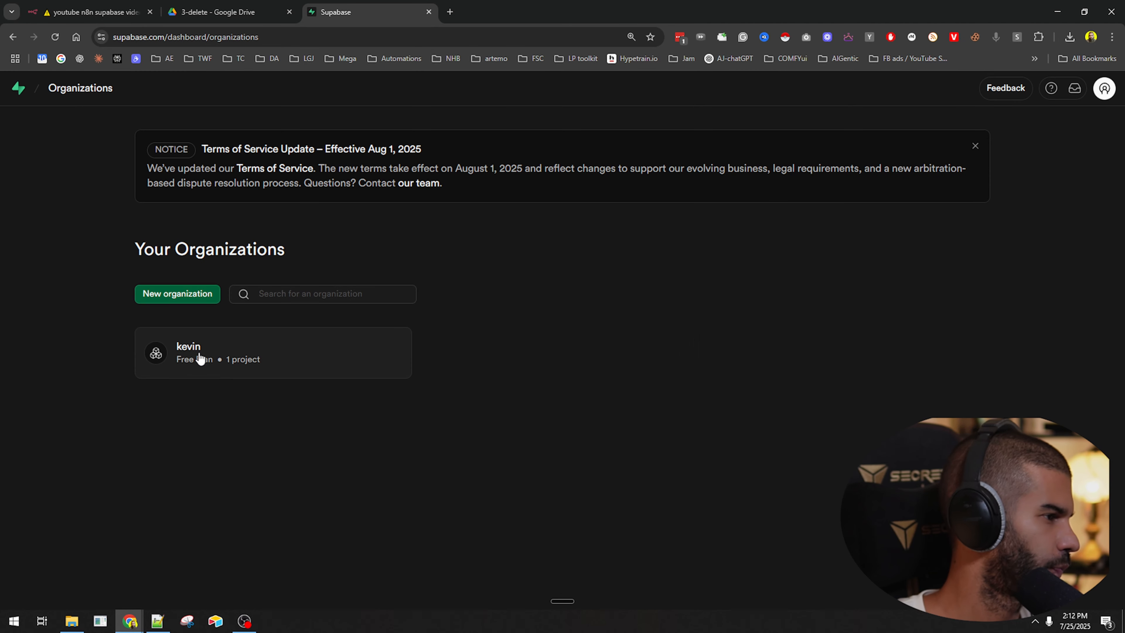
click(201, 359)
click(259, 312)
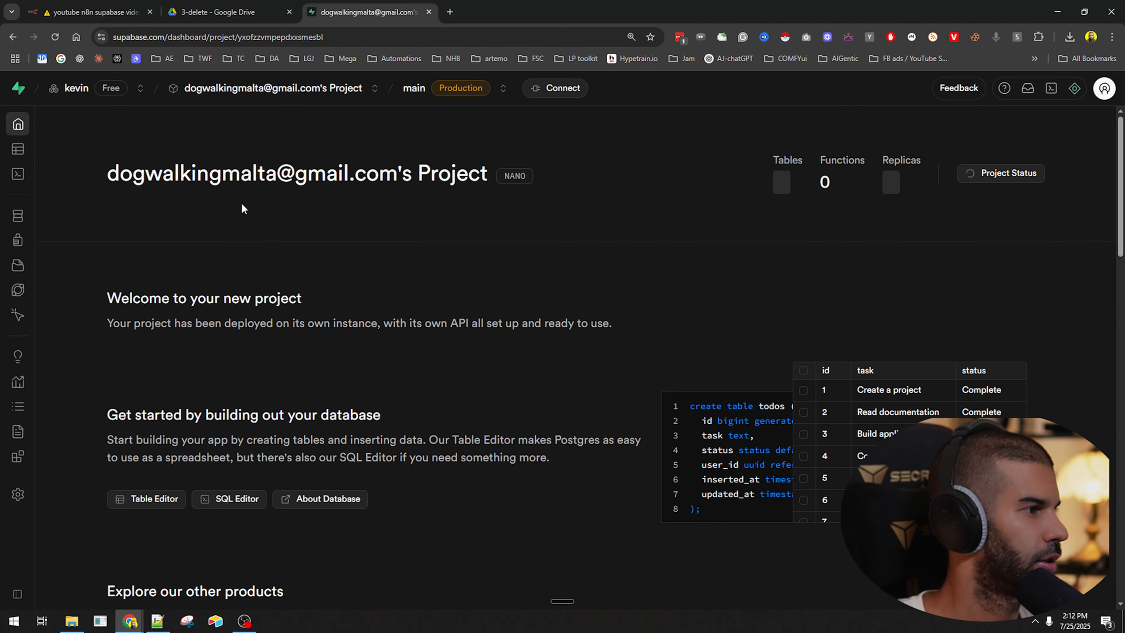
click(19, 216)
click(47, 150)
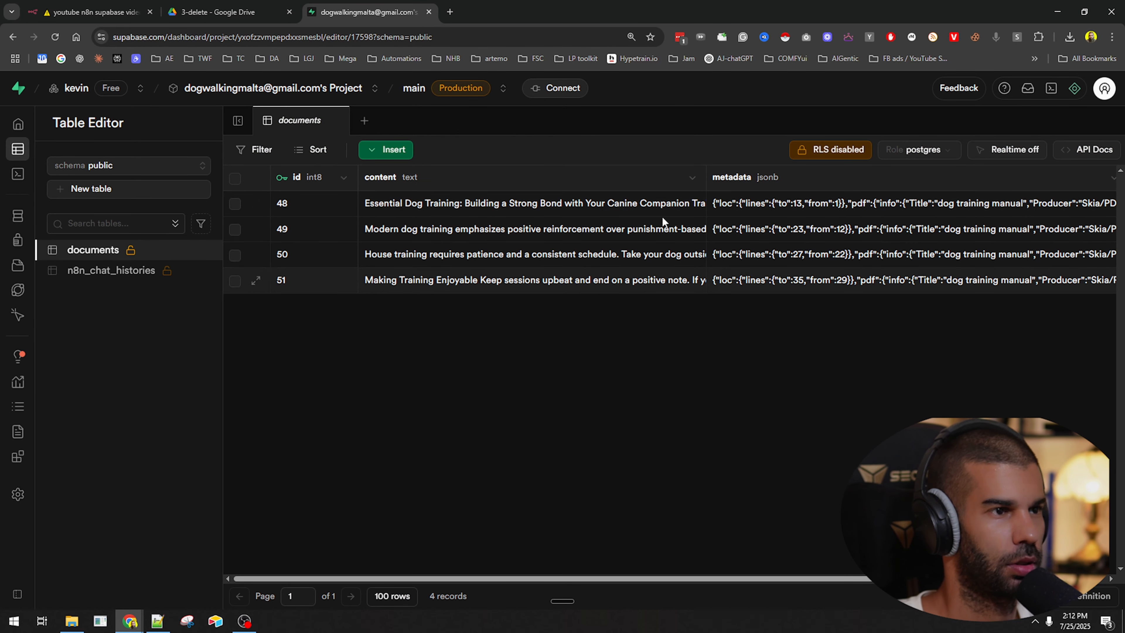
Bring up the 3-delete folder in Google Drive, still holding cat training.pdf.
key(alt+Tab)
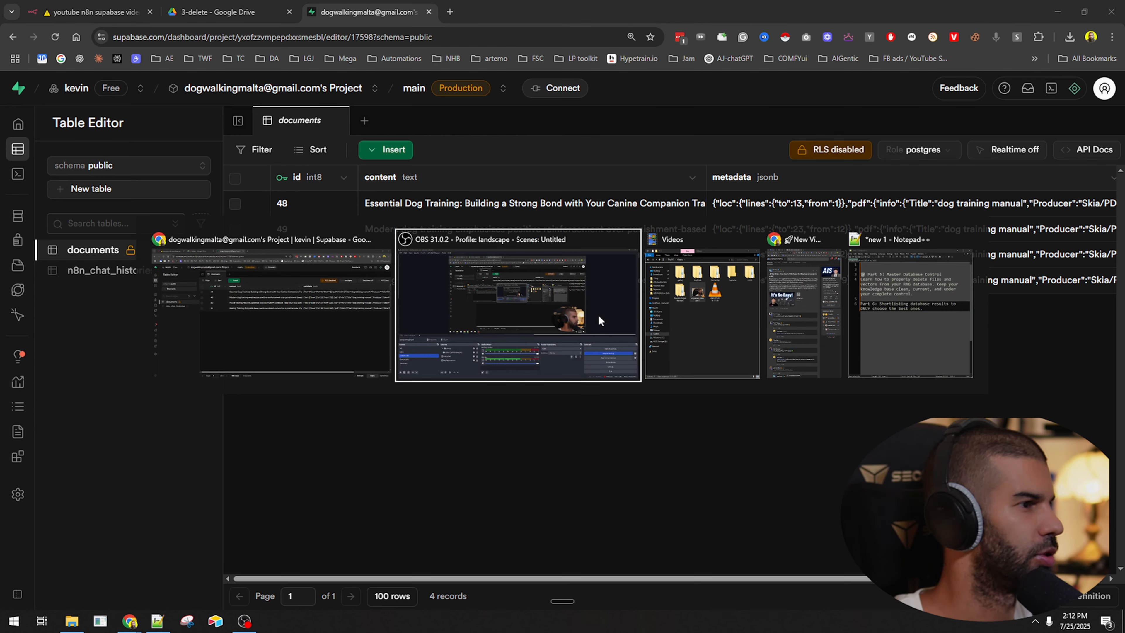
key(alt+Tab)
key(alt+Tab)
key(alt+Tab)
key(alt+Tab)
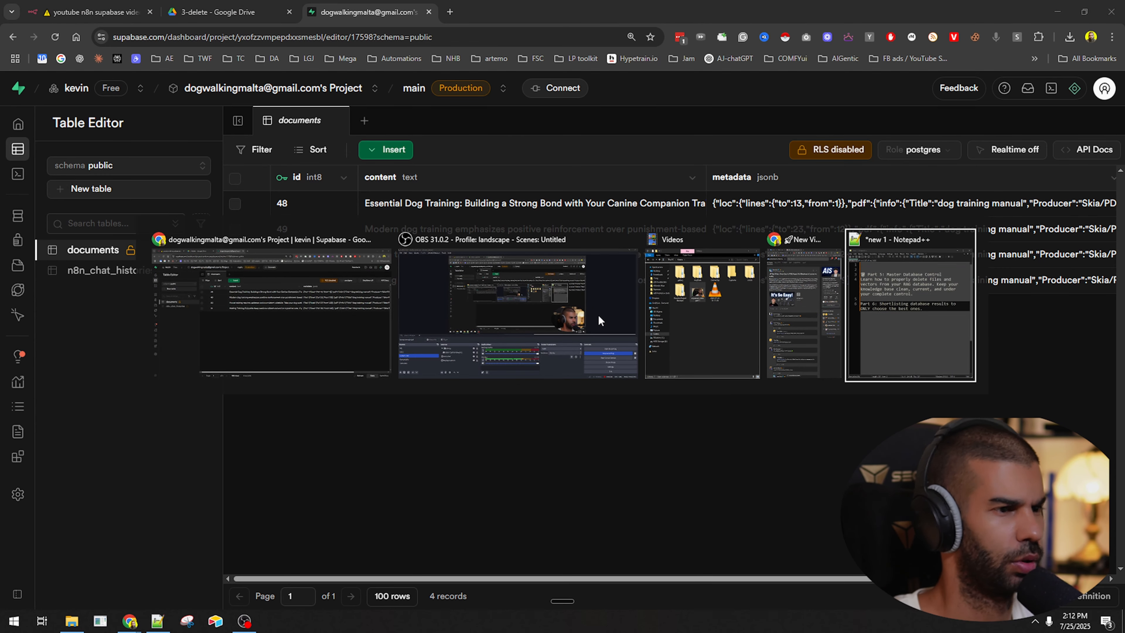
click(231, 3)
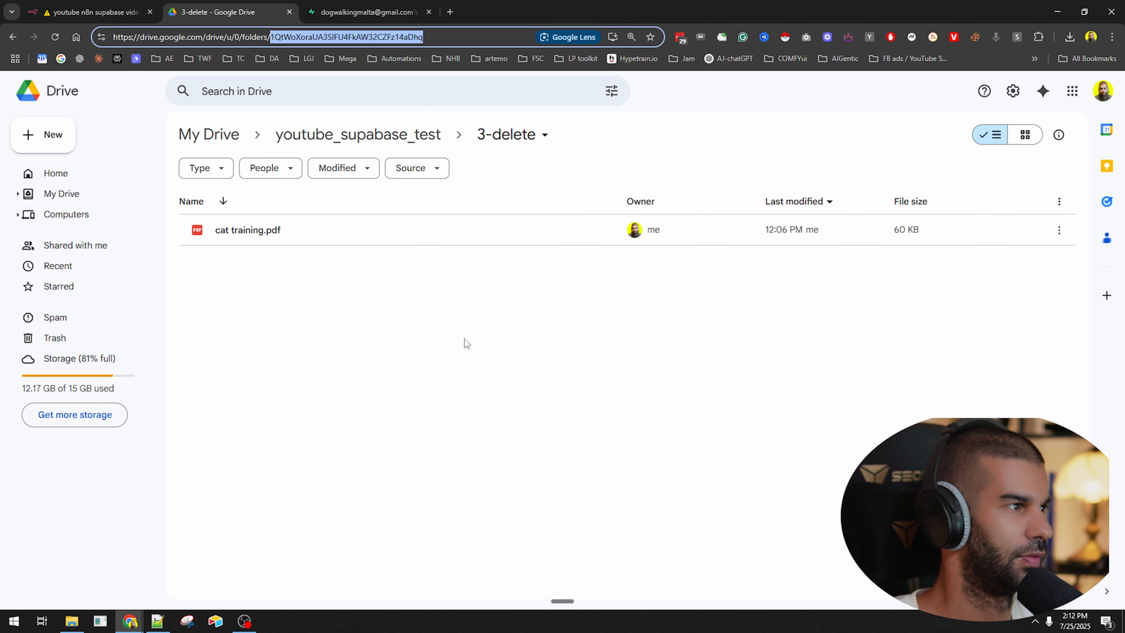
Trash cat training.pdf from the 3-delete Drive folder.
key(alt+Tab)
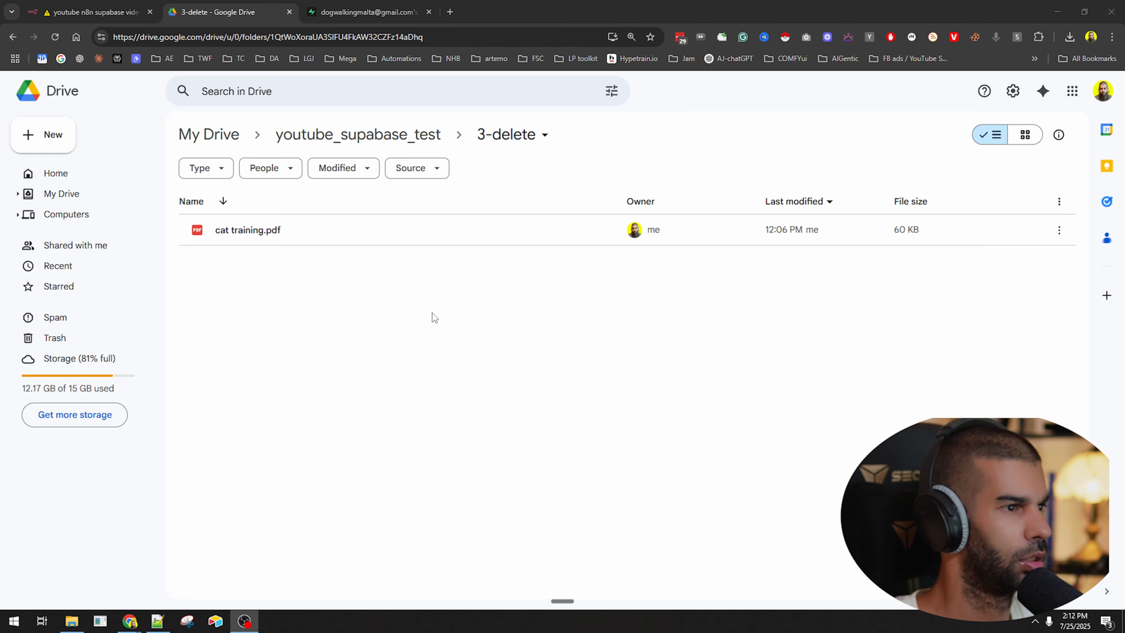
key(alt+Tab)
key(Tab)
click(494, 350)
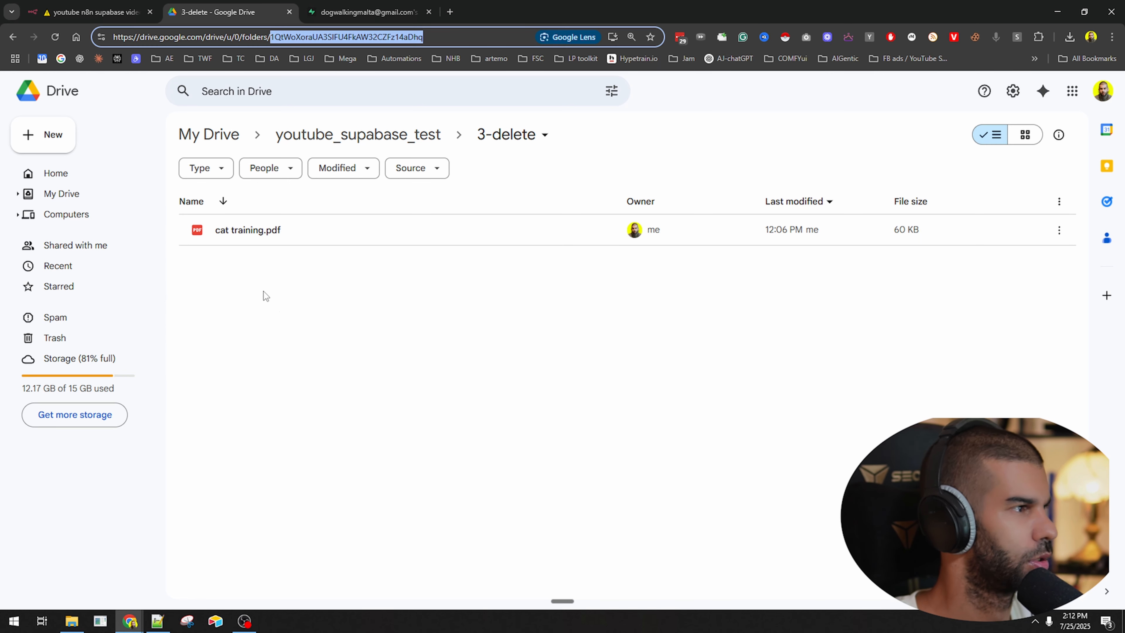
click(328, 226)
key(Delete)
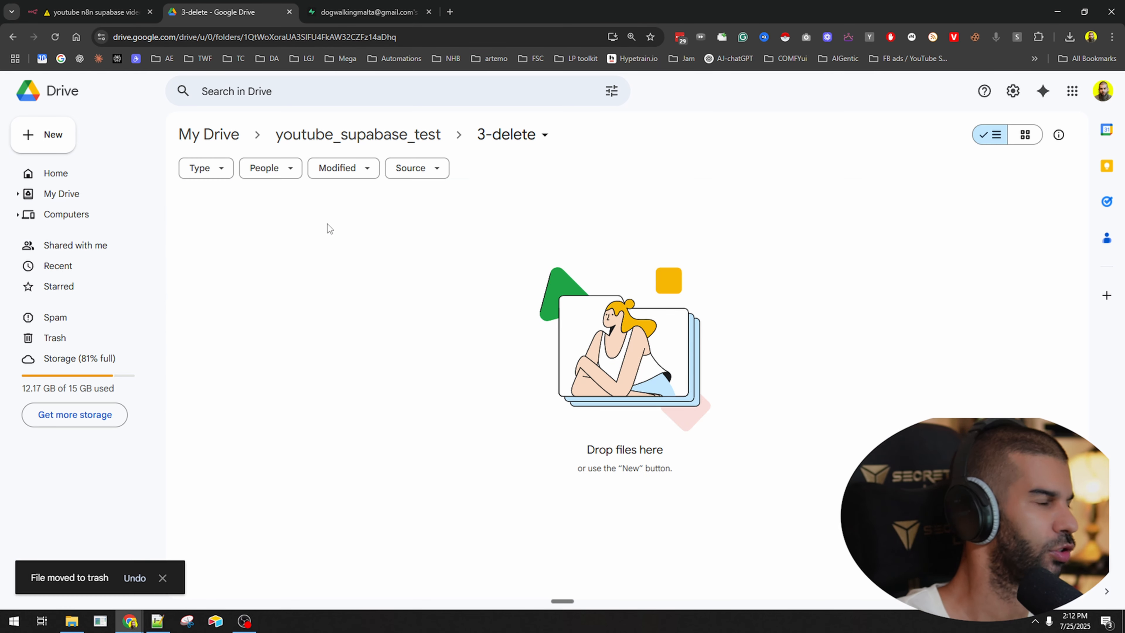
Upload a PDF from File Explorer into the 3-delete folder, then go back to n8n.
key(alt+Tab)
key(Tab)
key(Tab)
key(Tab)
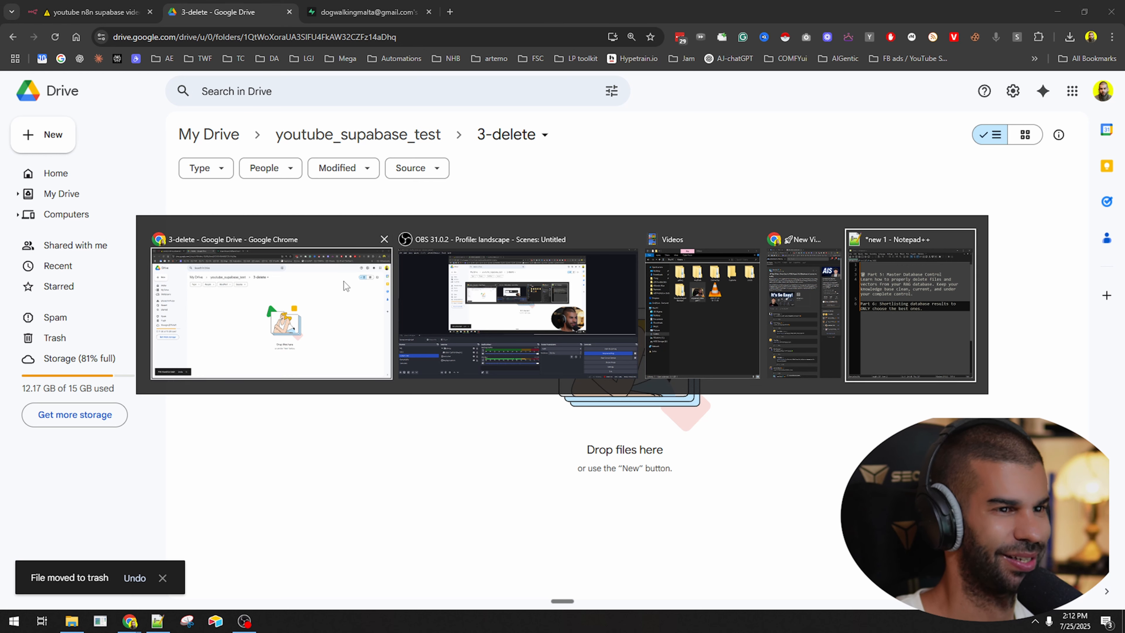
click(71, 621)
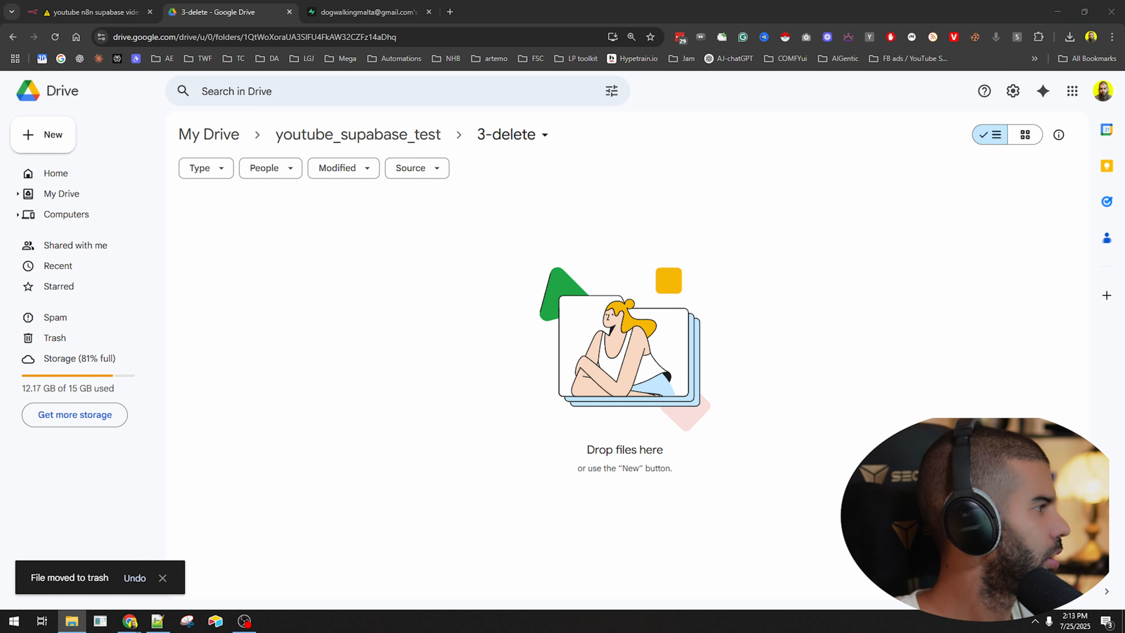
drag(61, 591, 552, 388)
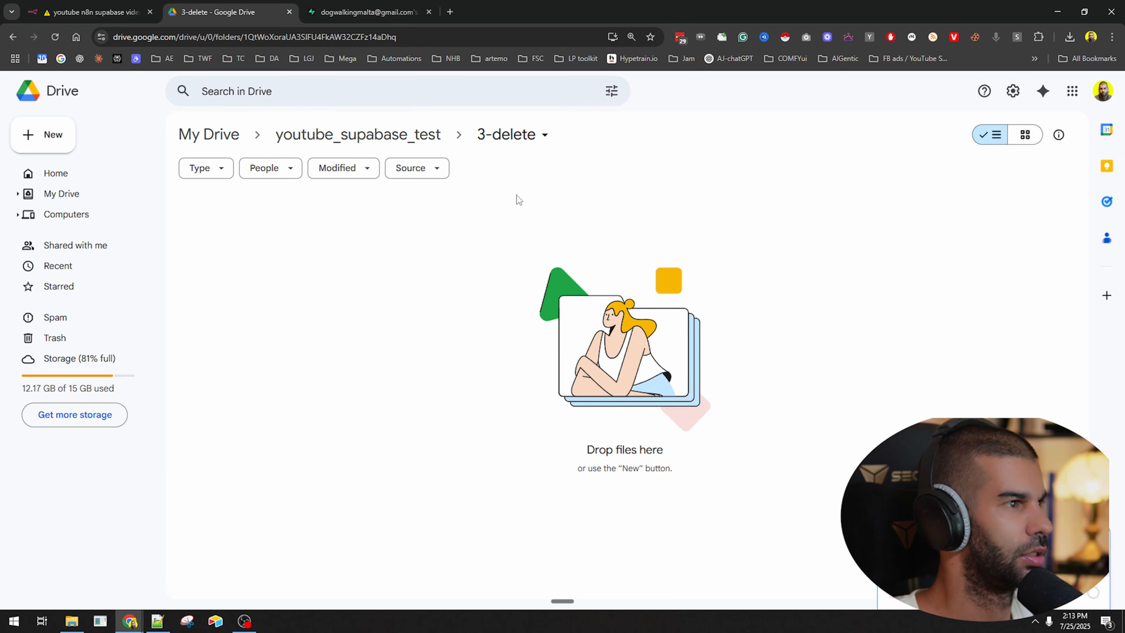
click(87, 5)
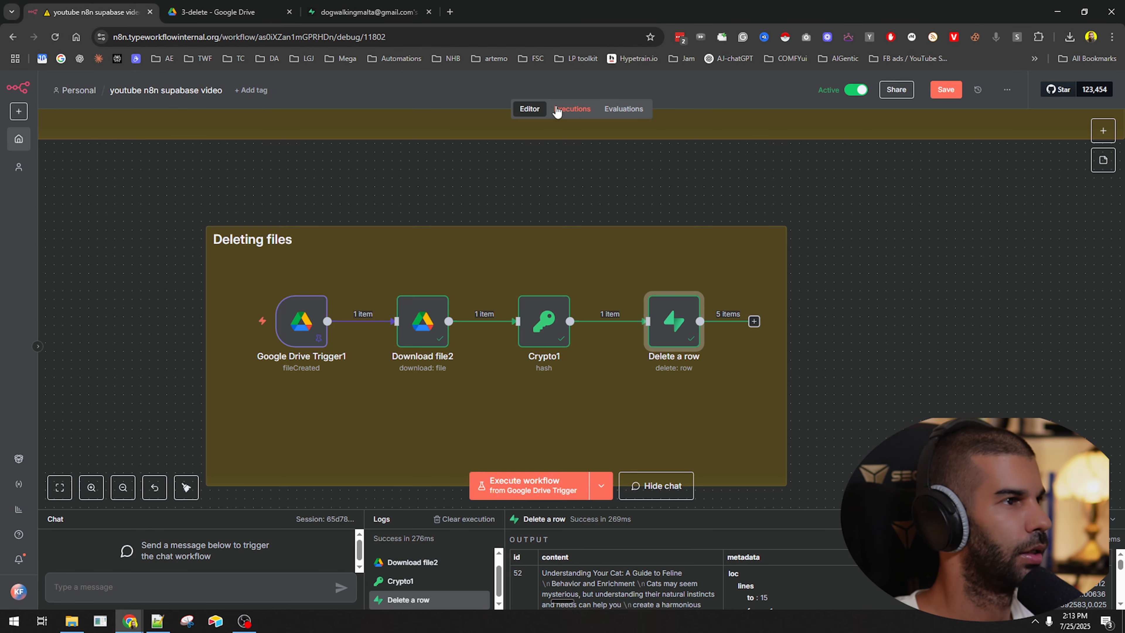
Inspect the Google Drive Trigger1 settings and check the 3-delete folder in Drive.
click(461, 179)
scroll(283, 150, down, 4)
drag(219, 263, 366, 286)
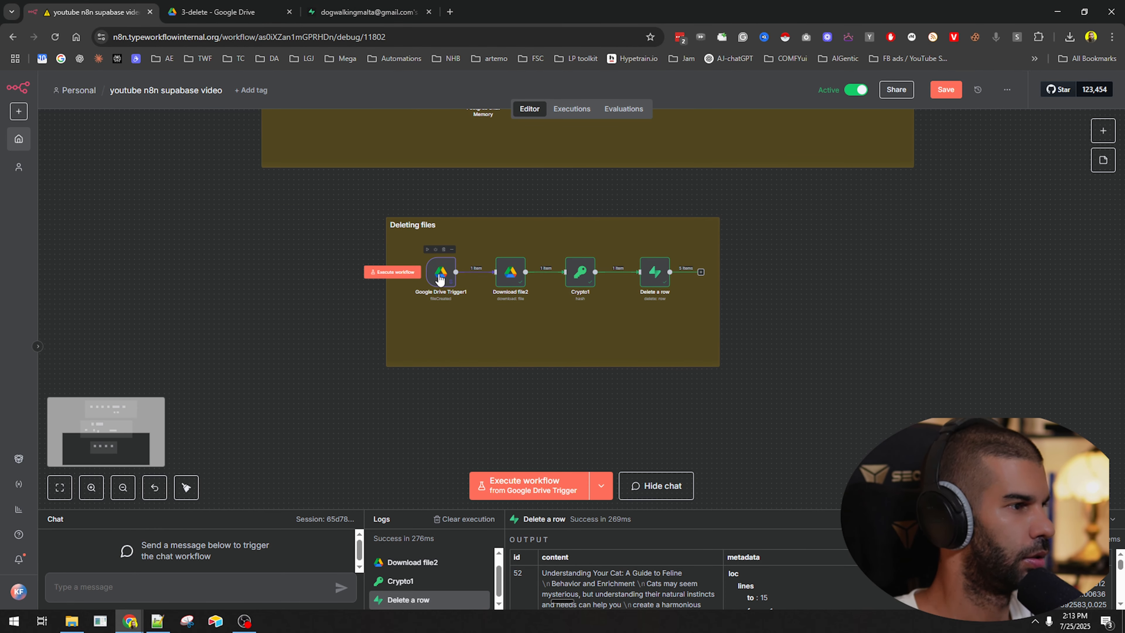
click(440, 278)
double_click(440, 276)
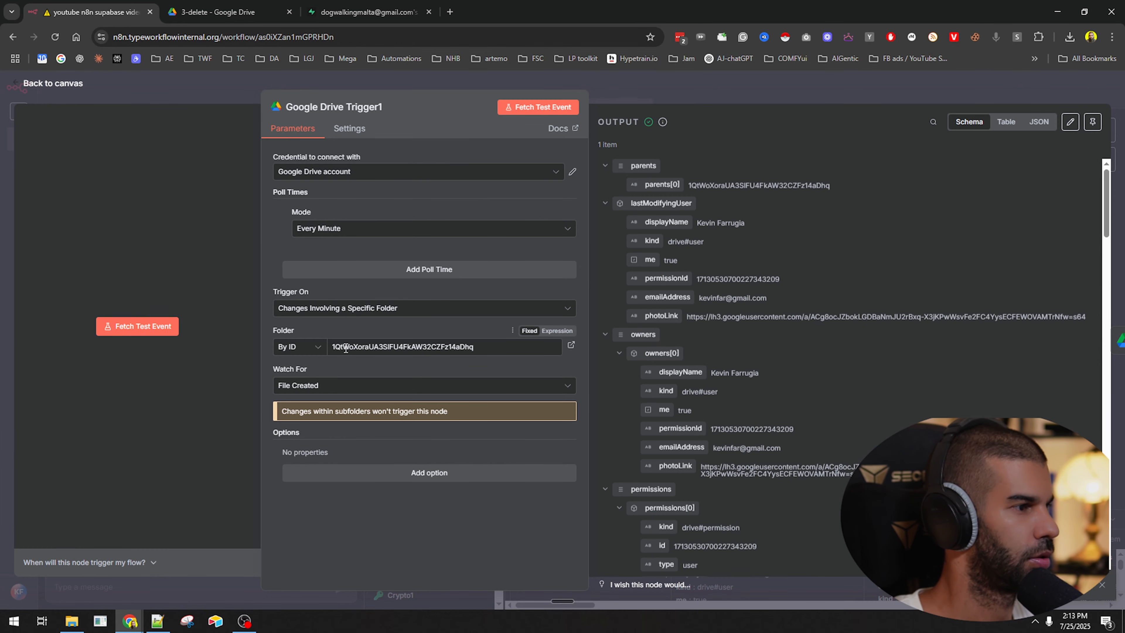
click(741, 97)
click(222, 12)
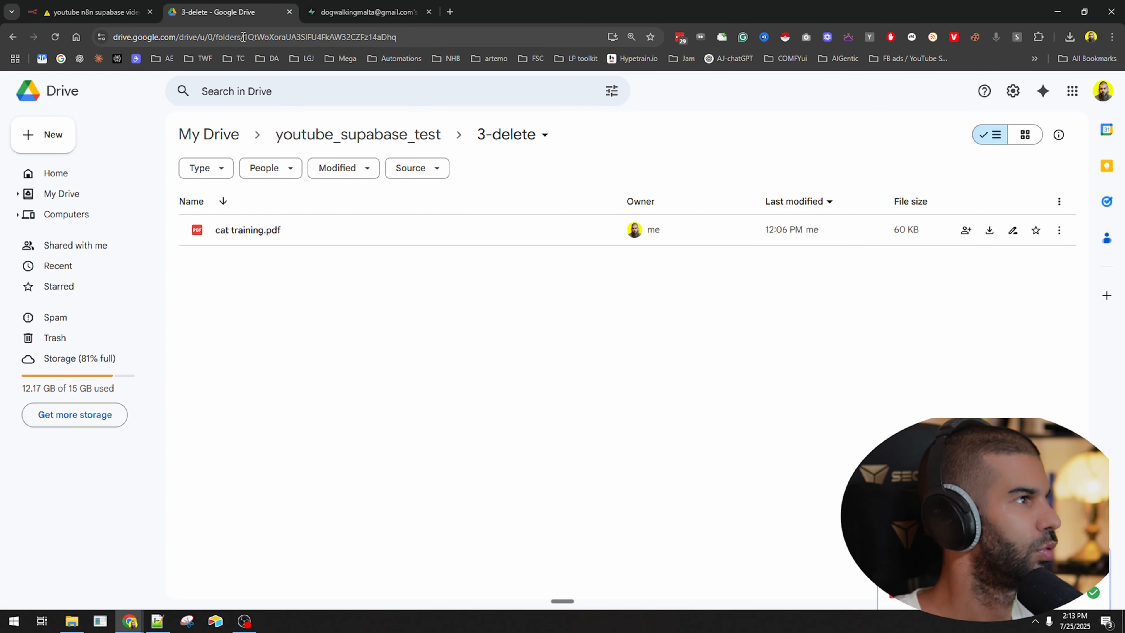
click(98, 13)
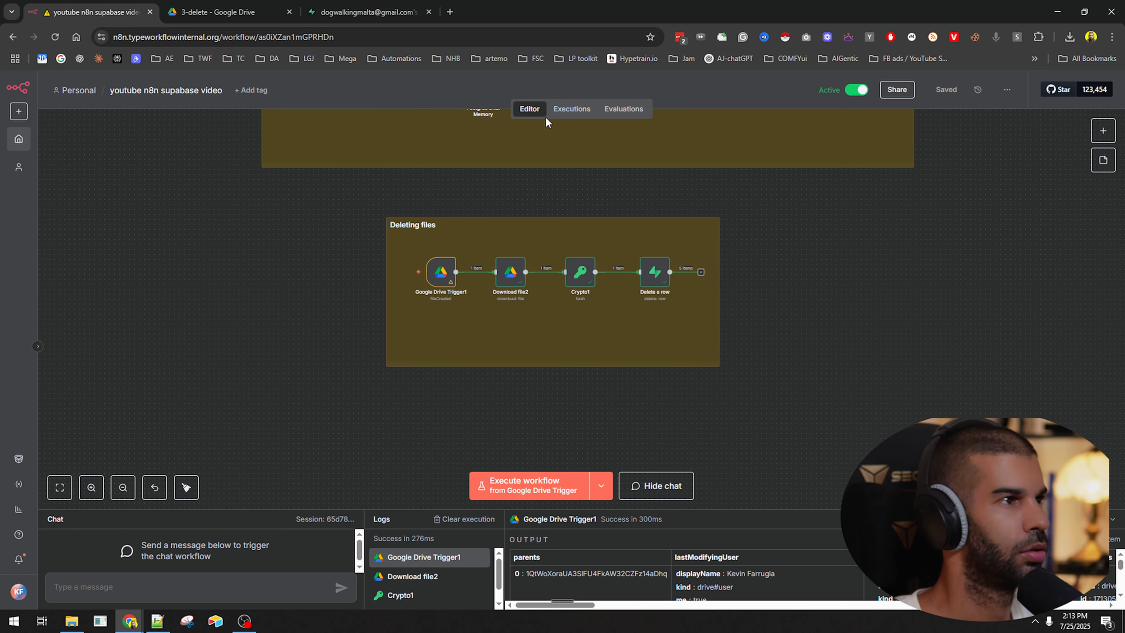
Open the 14:13:03 execution and inspect its Delete a row step.
click(572, 109)
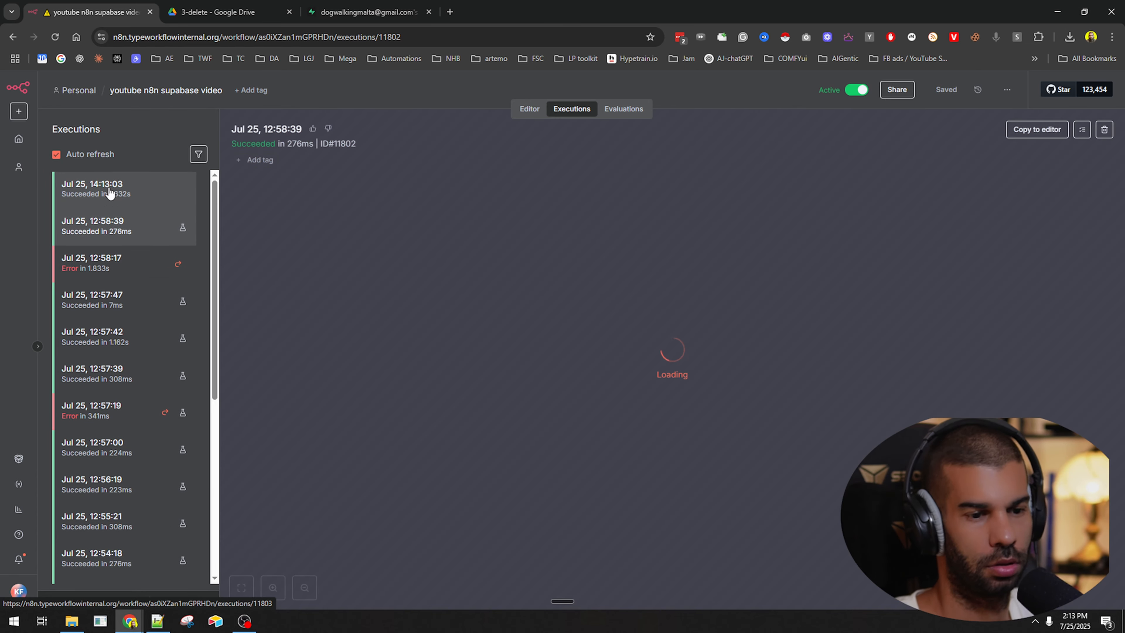
click(109, 193)
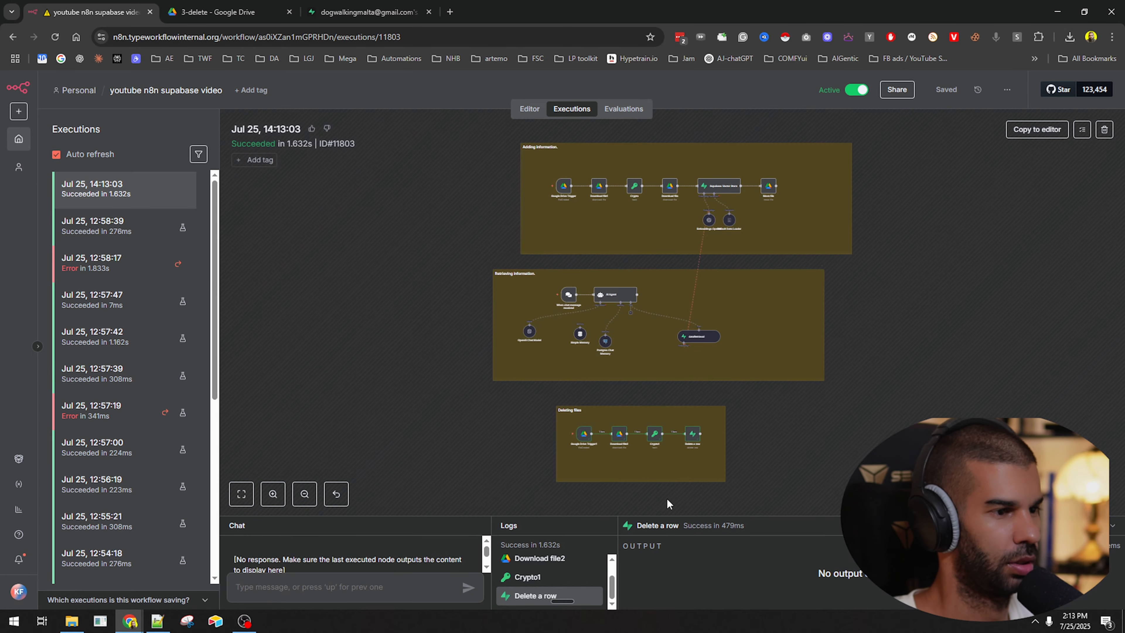
scroll(659, 439, up, 5)
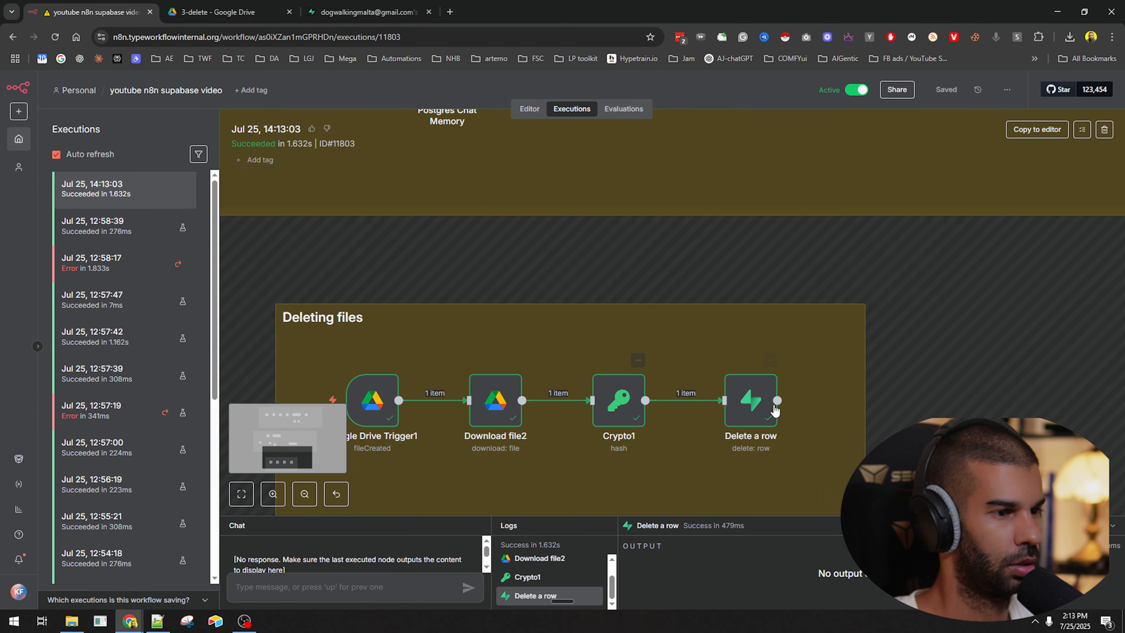
double_click(743, 404)
click(824, 95)
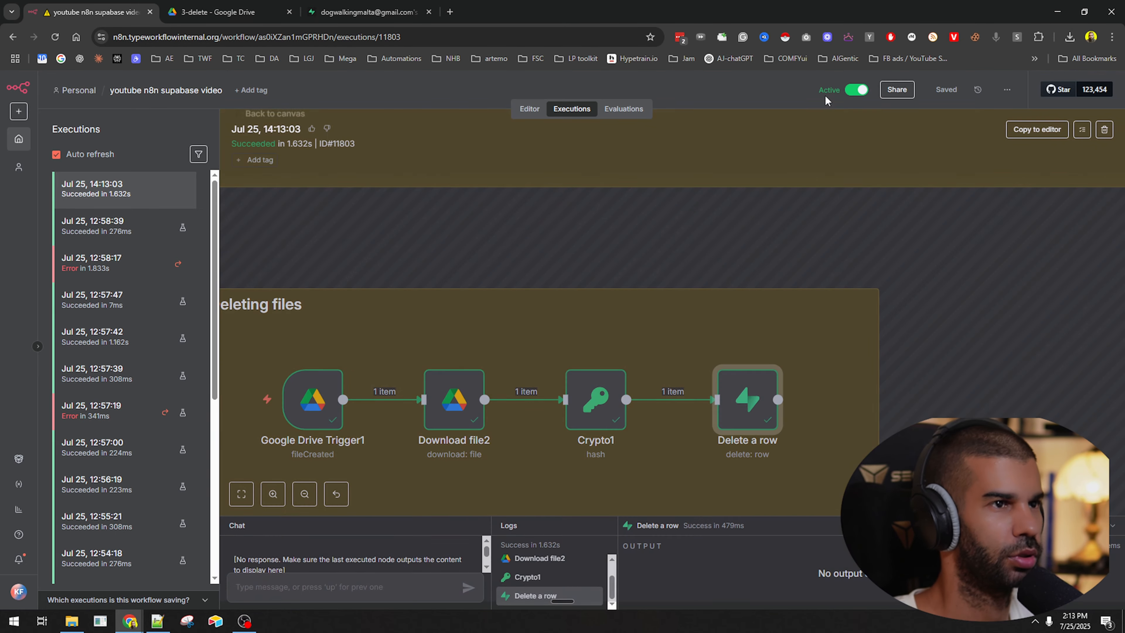
scroll(821, 357, down, 3)
Attempt to save the workflow and recheck cat training.pdf in the 3-delete folder.
key(ctrl+s)
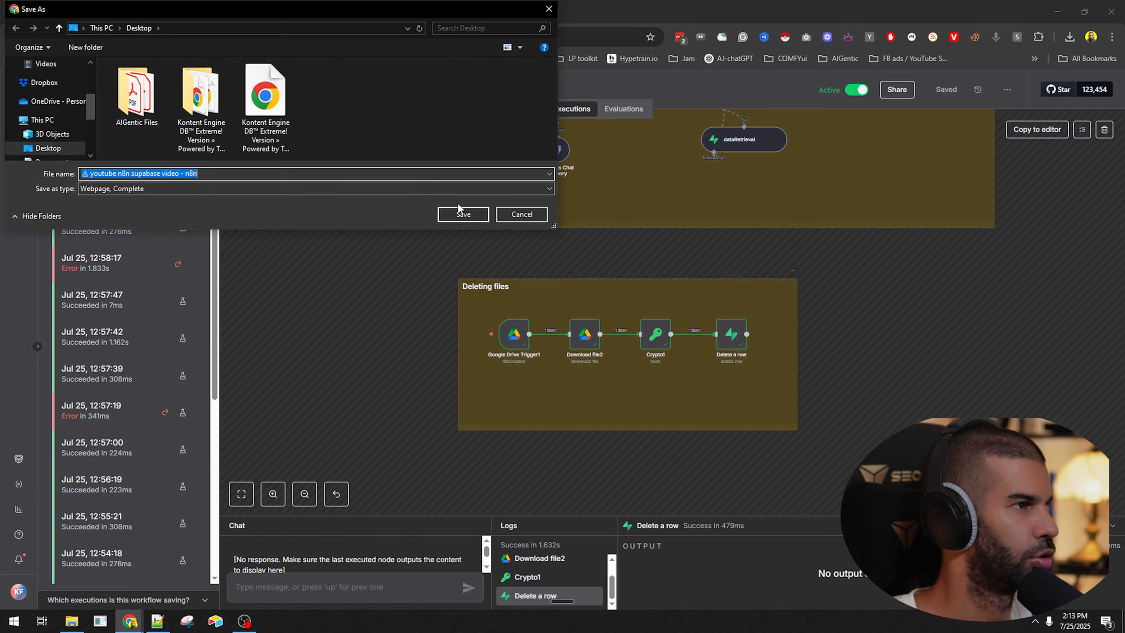
click(522, 214)
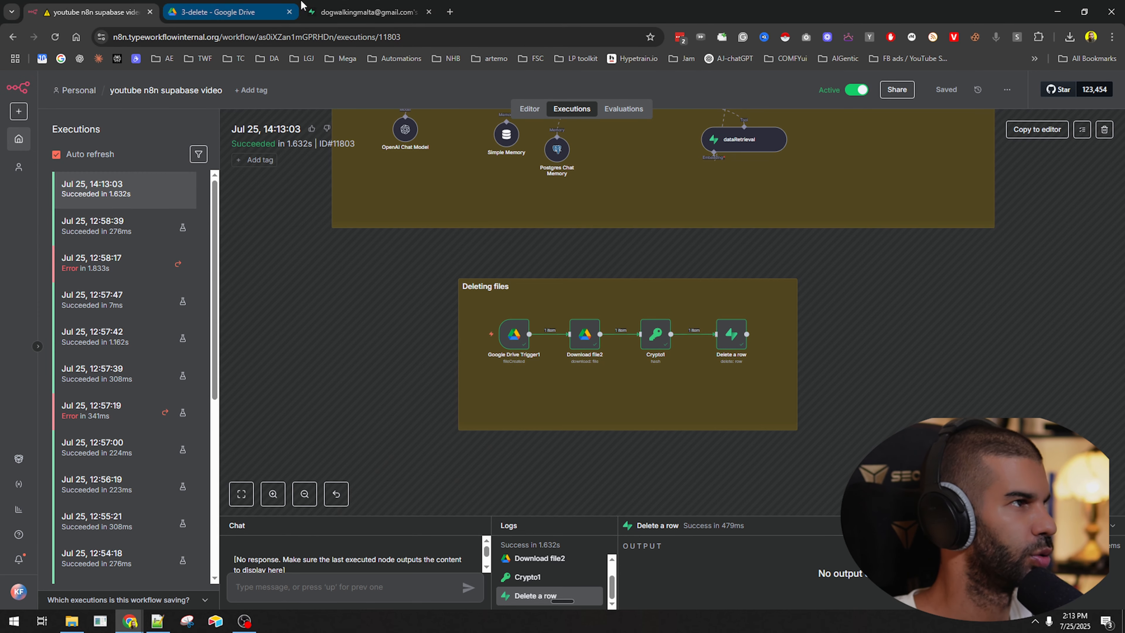
click(235, 12)
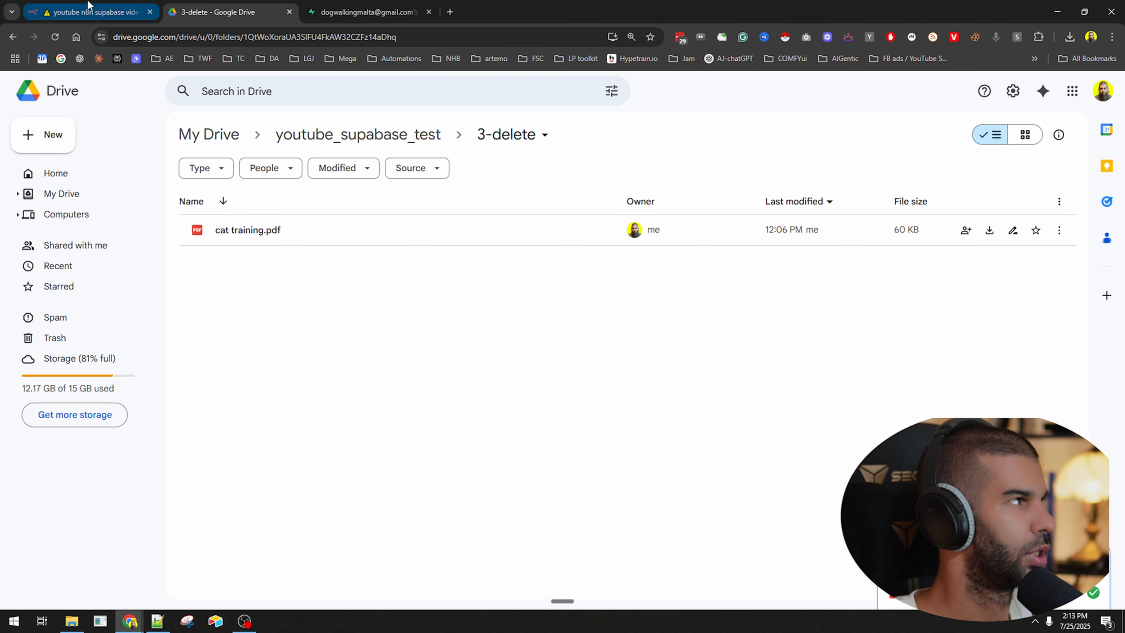
click(317, 237)
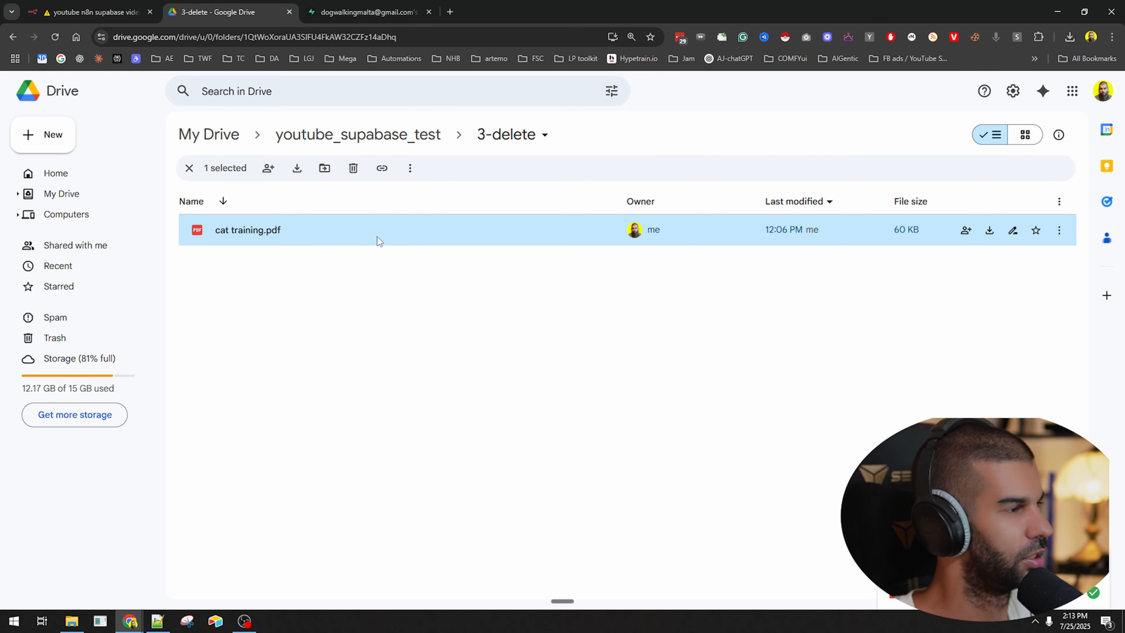
click(93, 12)
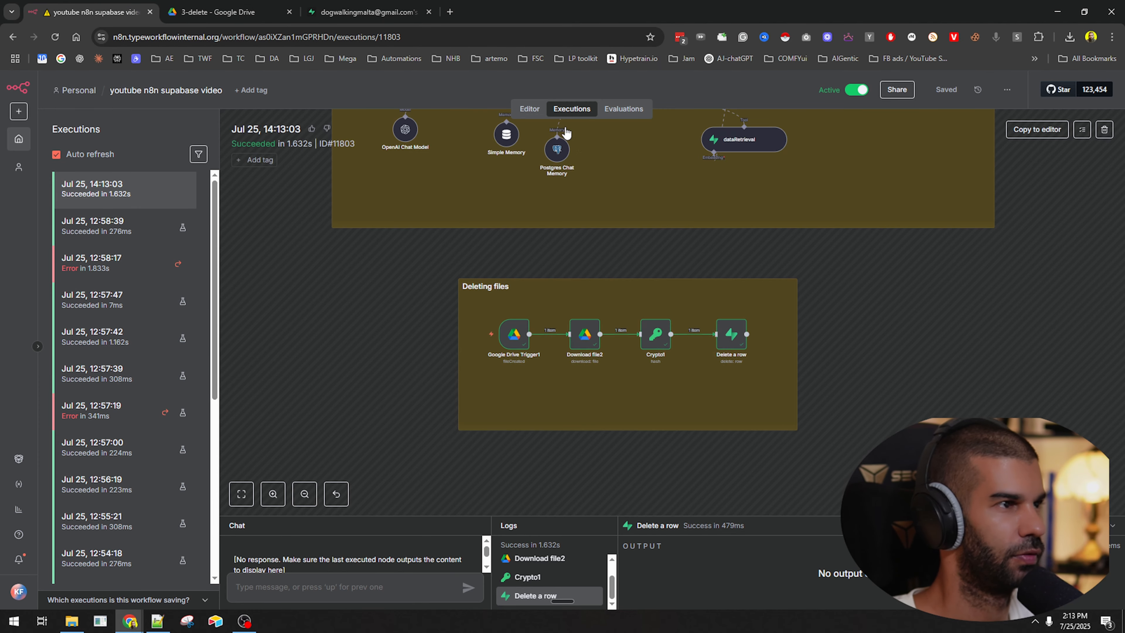
Back in the editor, widen the Deleting files sticky note.
click(530, 109)
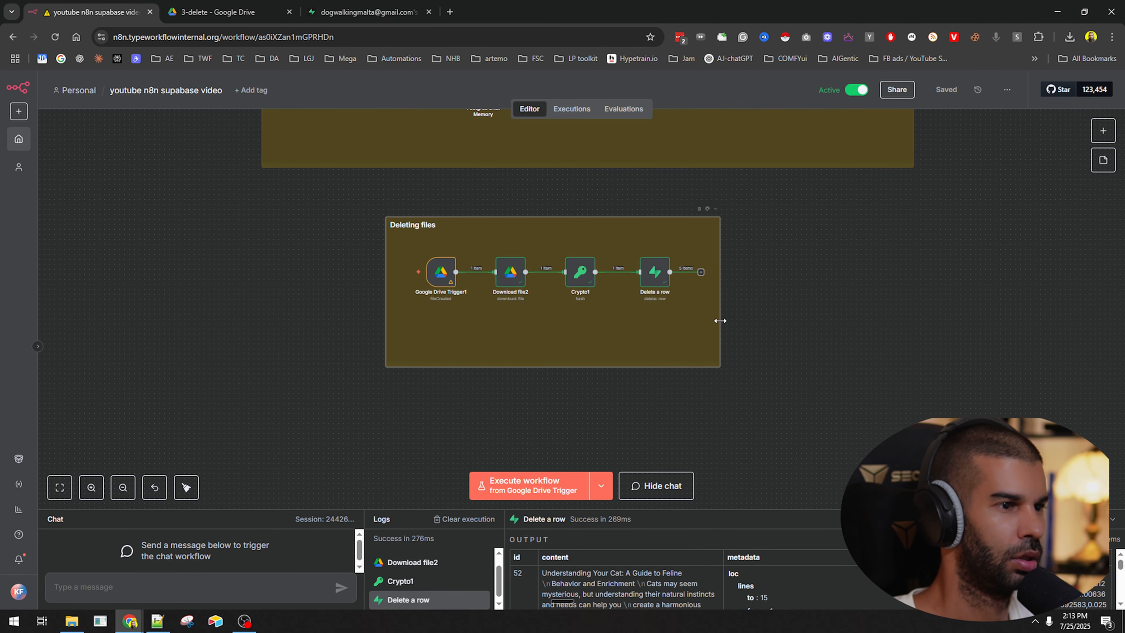
drag(720, 321, 839, 329)
scroll(639, 285, up, 4)
Duplicate Download file2 as Download file3 and connect it after Delete a row.
click(403, 277)
key(ctrl+c)
key(ctrl+v)
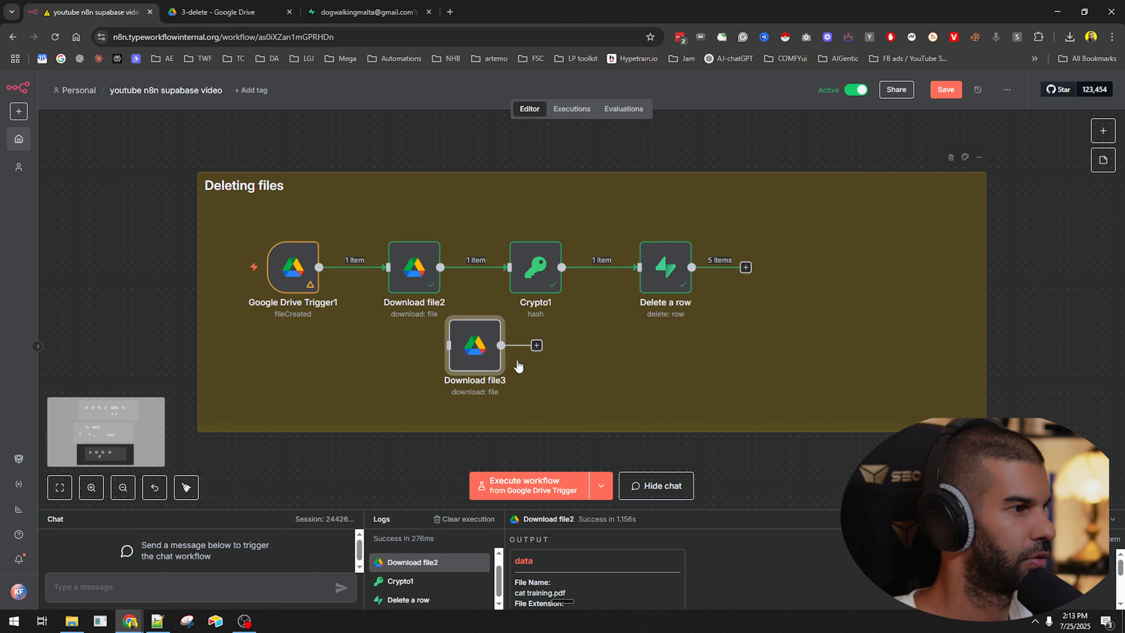
drag(484, 353, 813, 266)
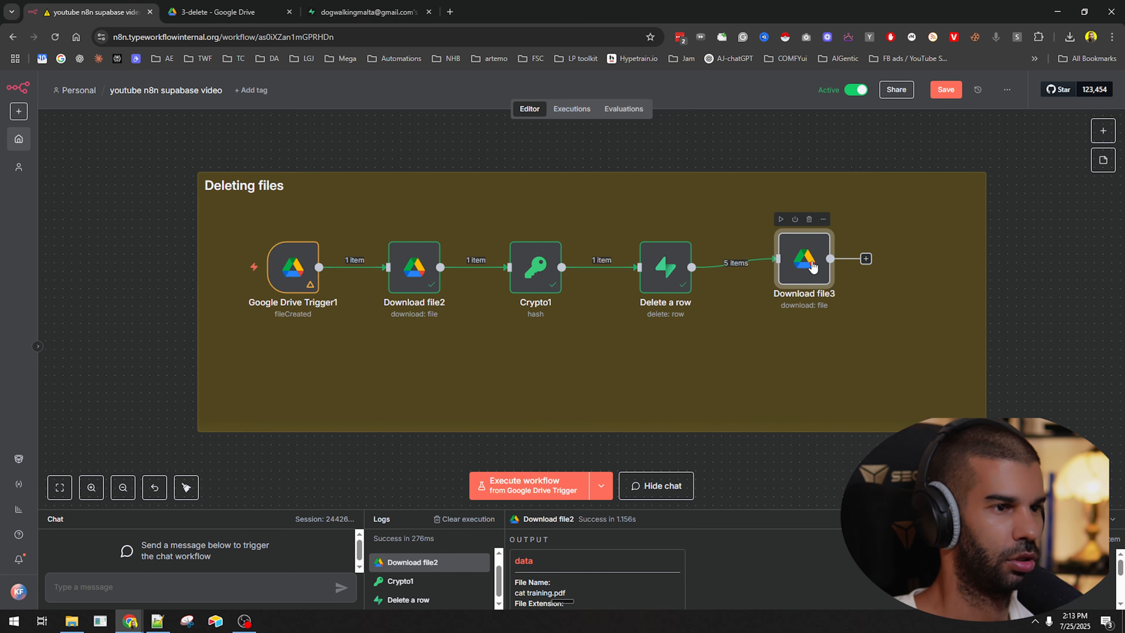
Change Download file3's operation to delete a file.
double_click(813, 266)
click(466, 253)
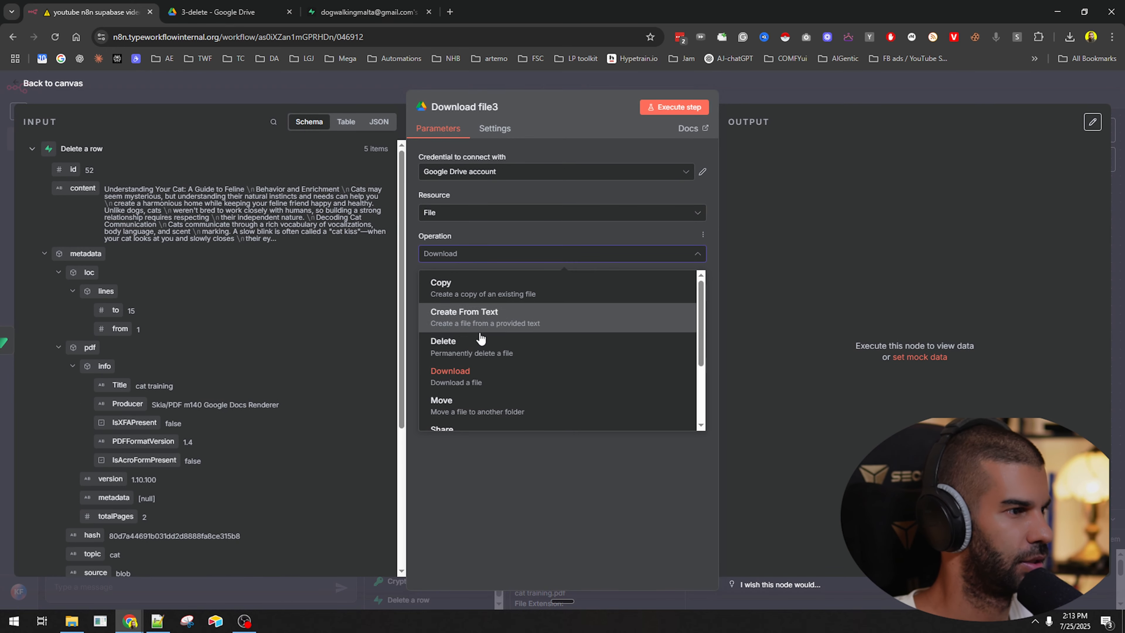
scroll(481, 338, down, 3)
scroll(483, 395, up, 3)
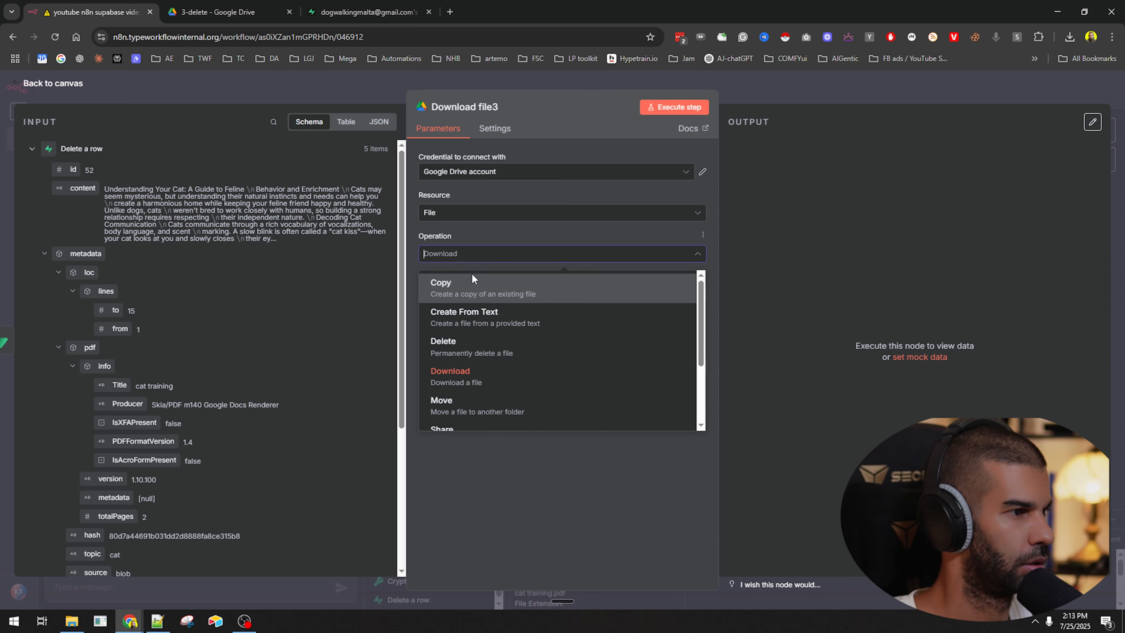
click(481, 350)
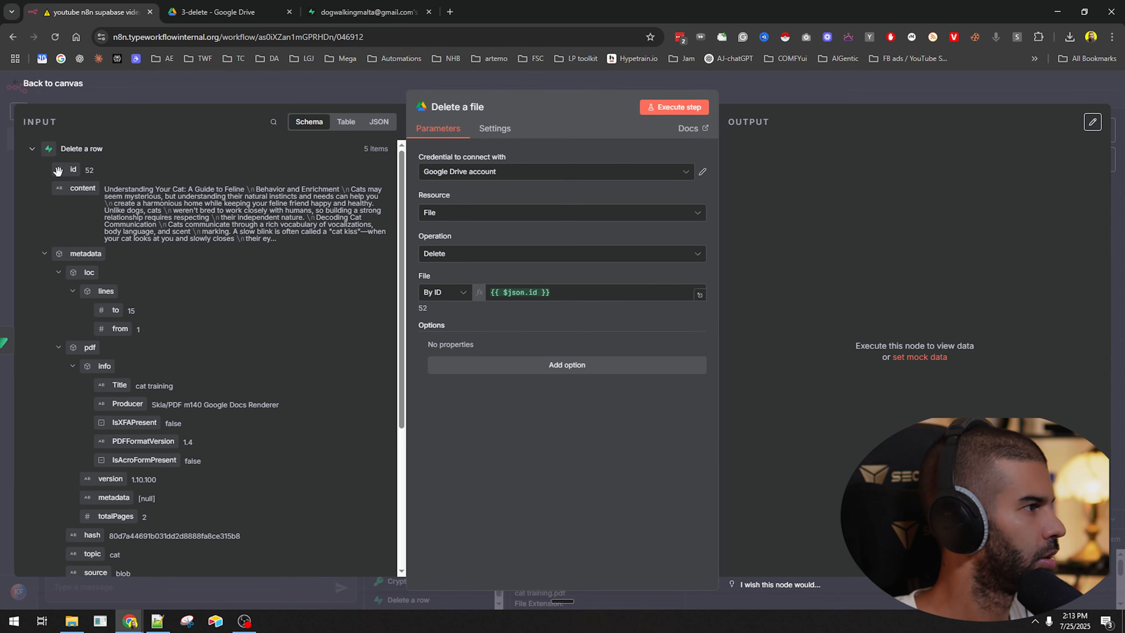
Clear the existing File By ID expression in the Delete a file node.
click(28, 149)
click(32, 215)
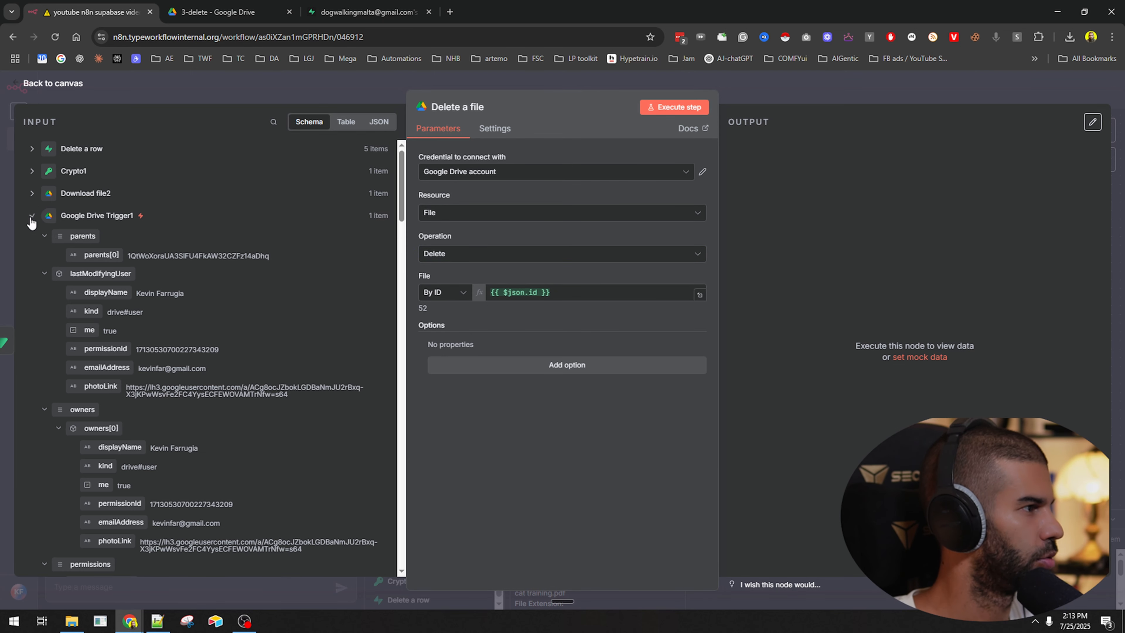
click(516, 290)
key(ctrl+a)
key(BackSpace)
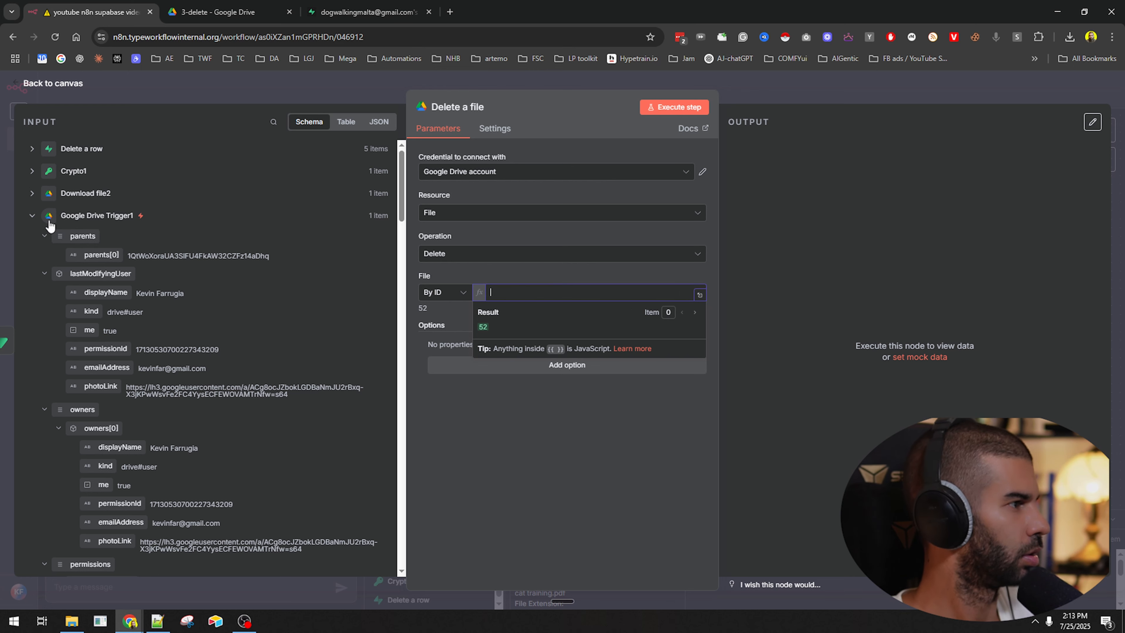
Fill File By ID with Google Drive Trigger1's id from the JSON input view.
click(31, 193)
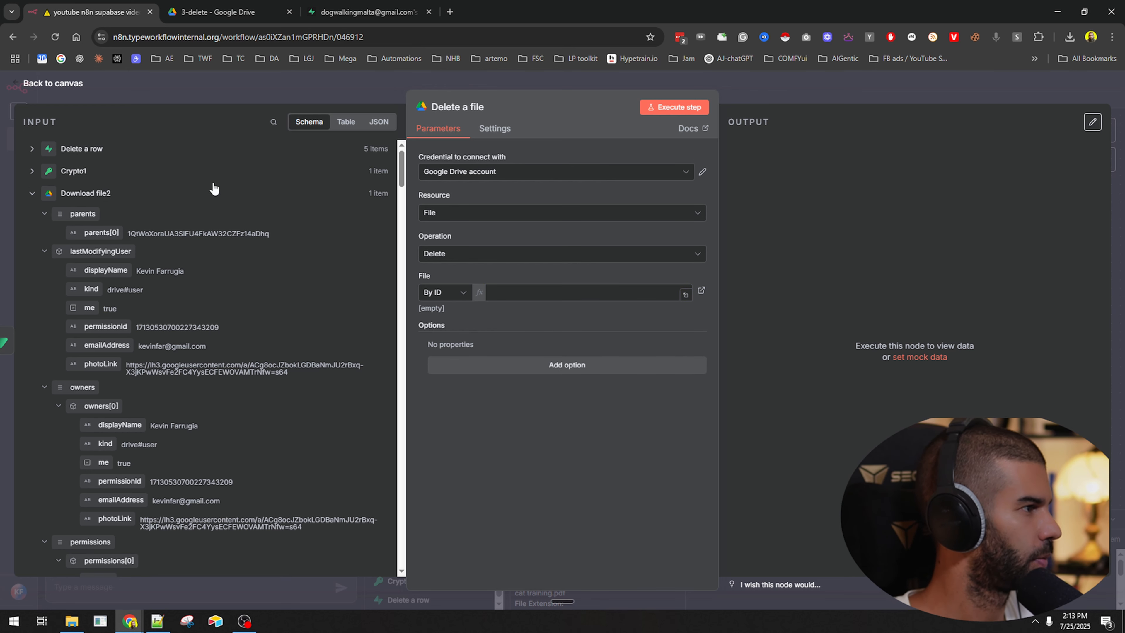
click(378, 123)
click(46, 150)
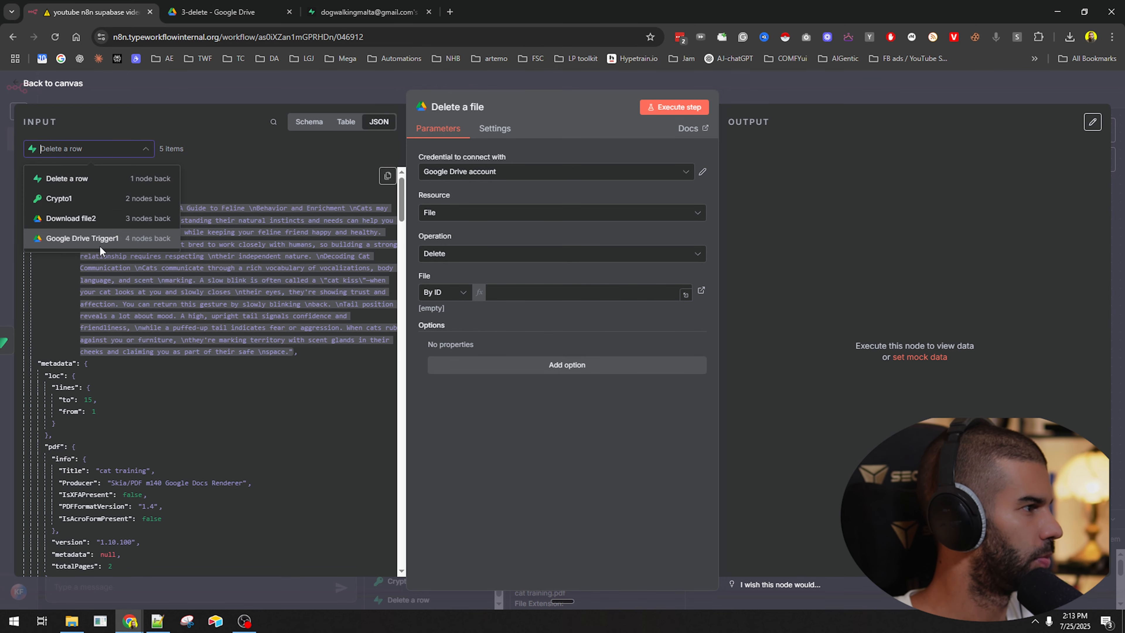
click(62, 239)
scroll(40, 212, down, 15)
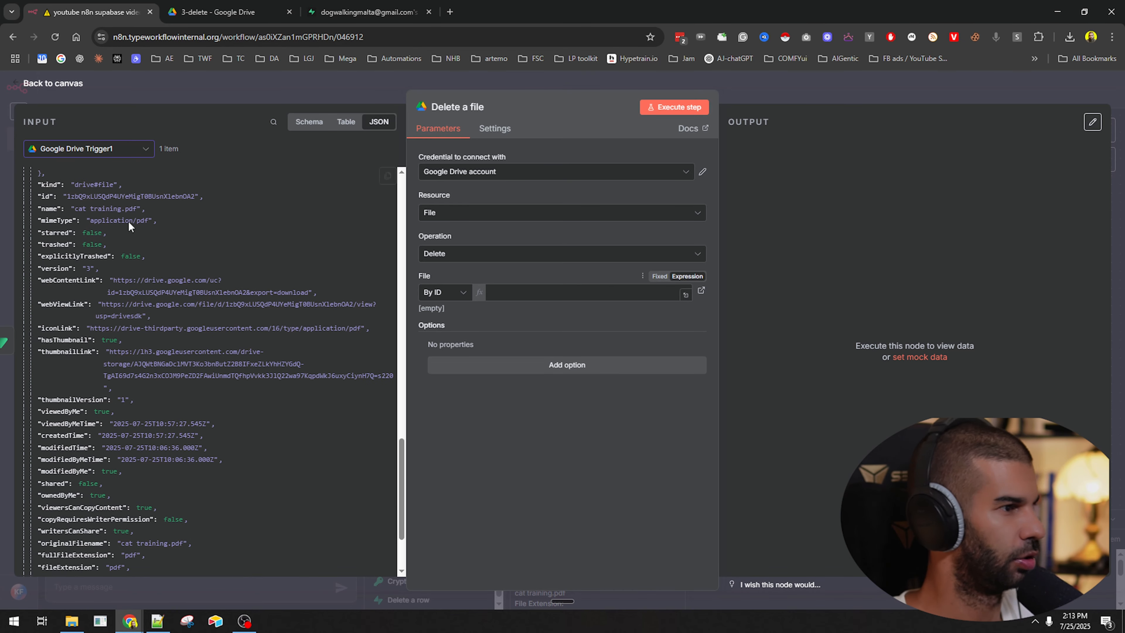
drag(44, 196, 554, 293)
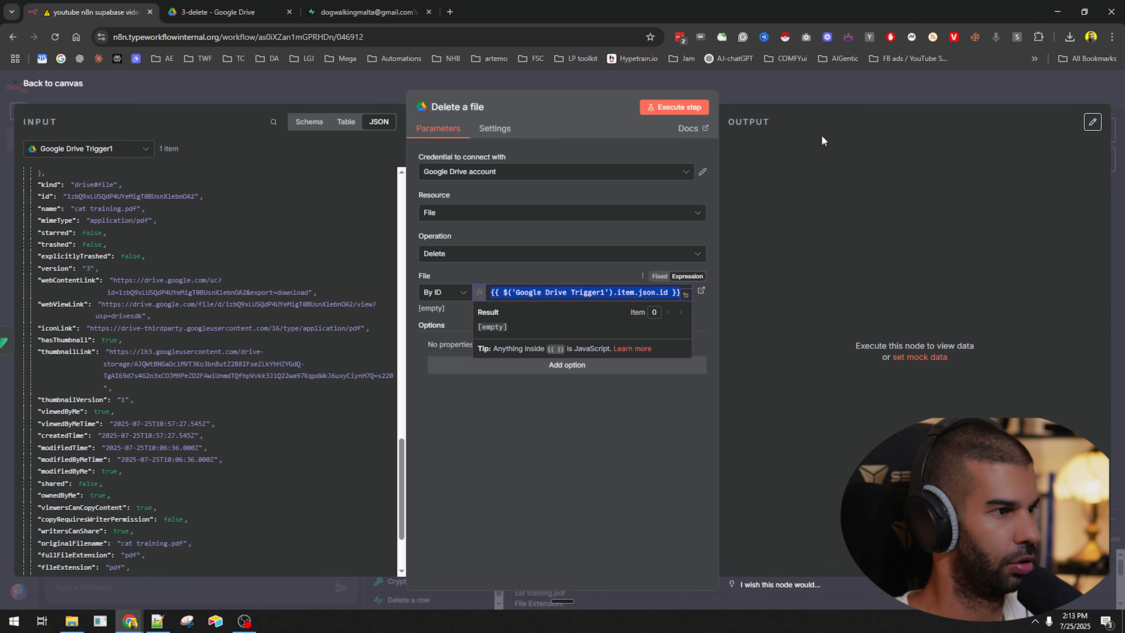
click(801, 91)
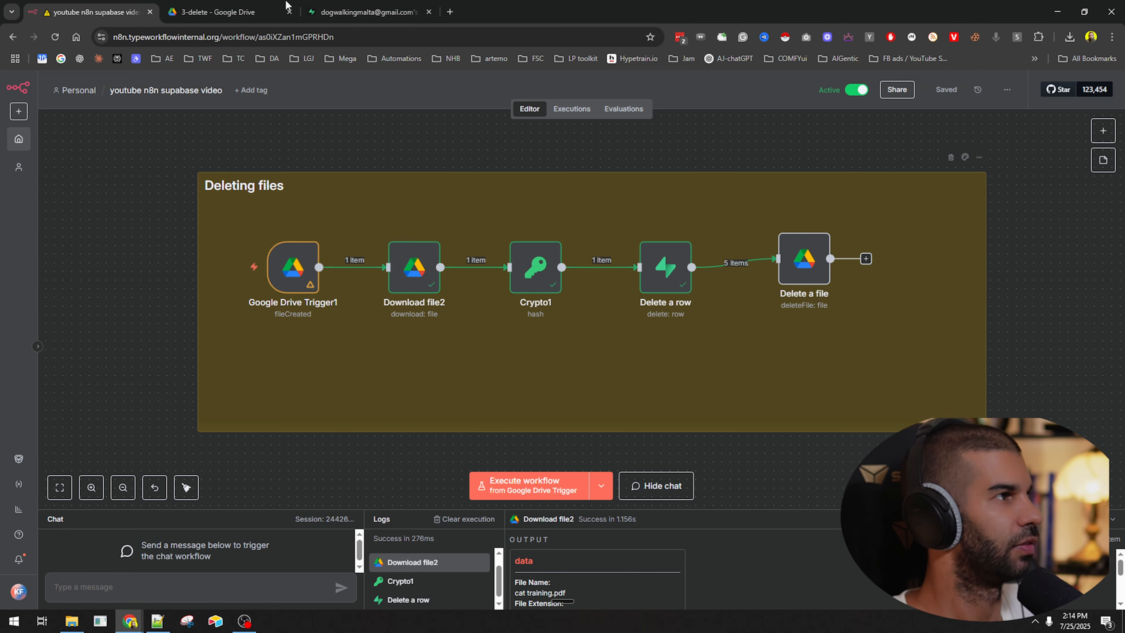
Trash cat training.pdf from 3-delete and check the Supabase documents table.
click(262, 11)
key(Delete)
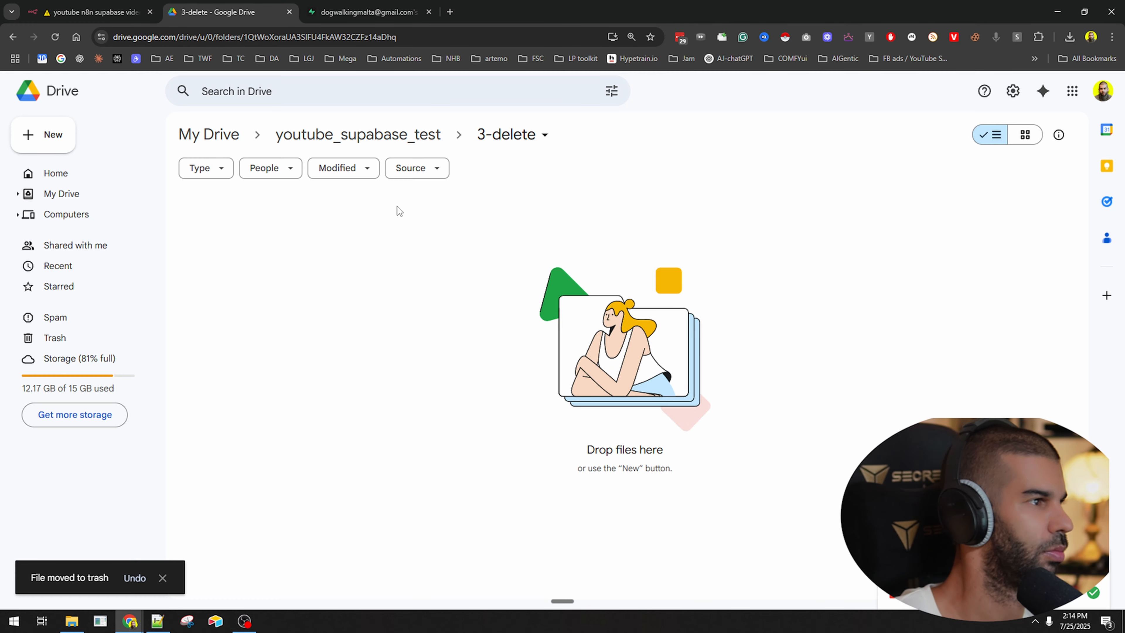
click(359, 135)
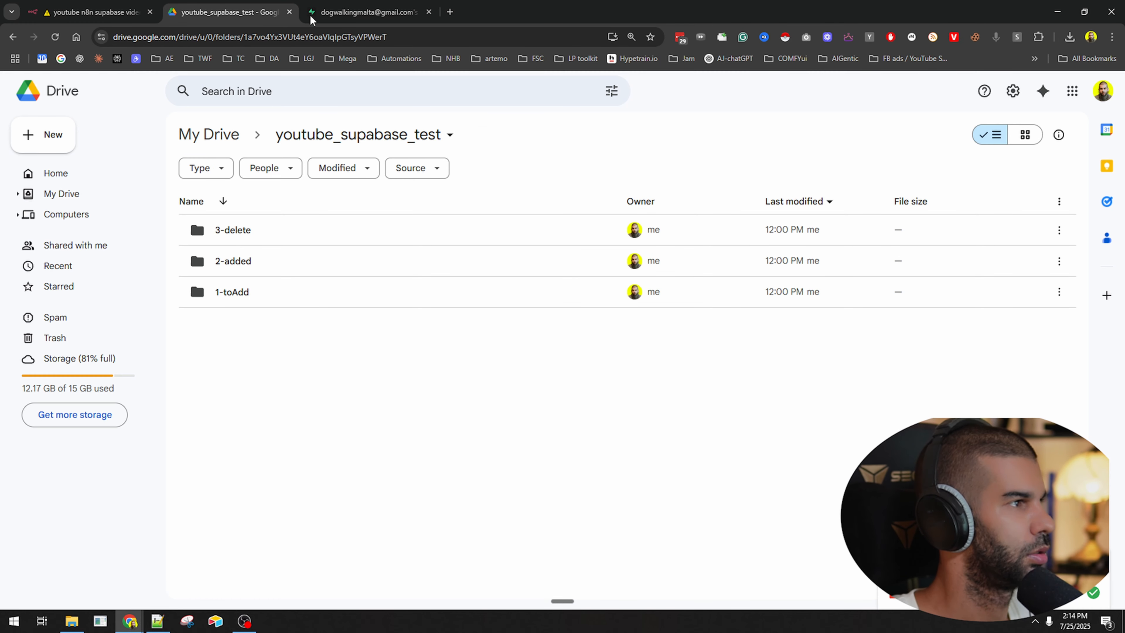
click(404, 5)
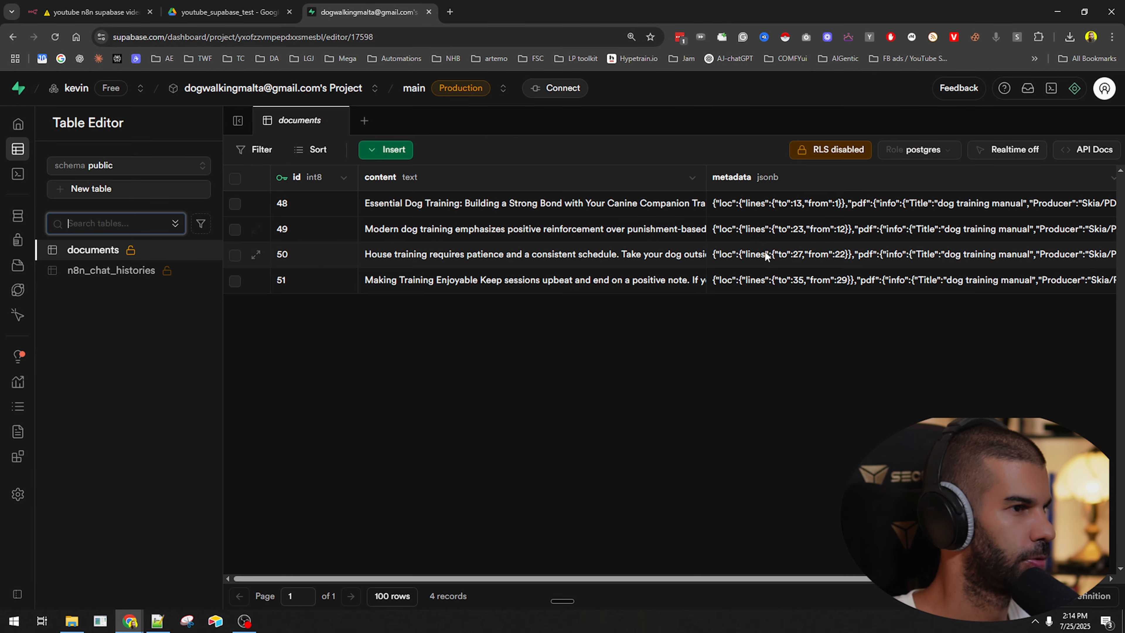
click(239, 12)
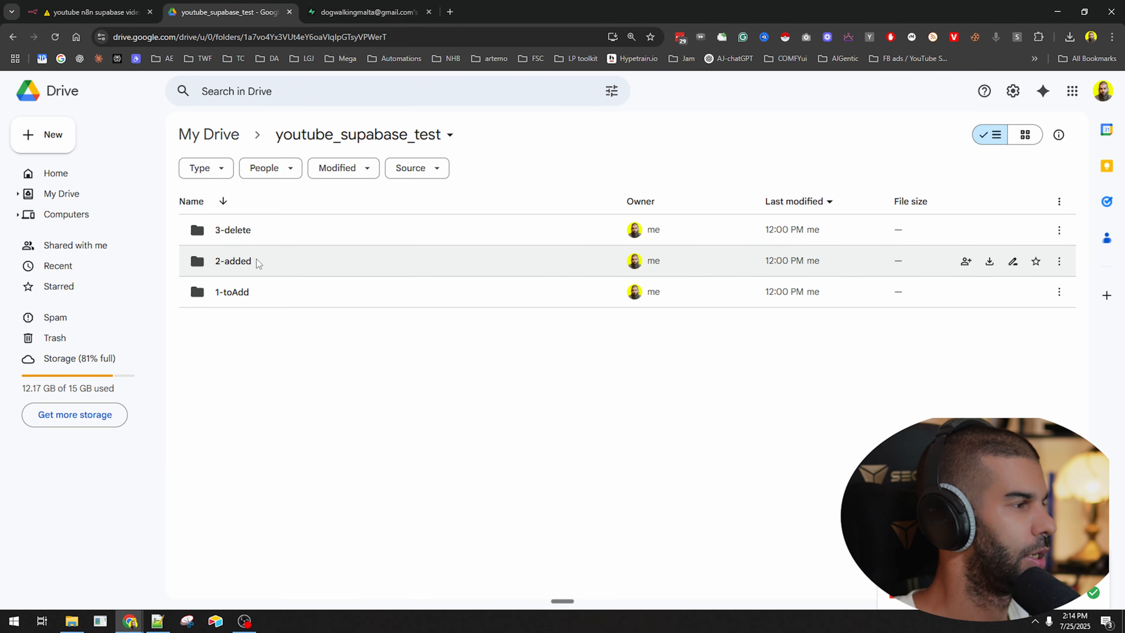
Open the youtube_supabase_test folder in a new tab and enter 2-added.
key(ctrl+n)
key(ctrl+w)
key(ctrl+l)
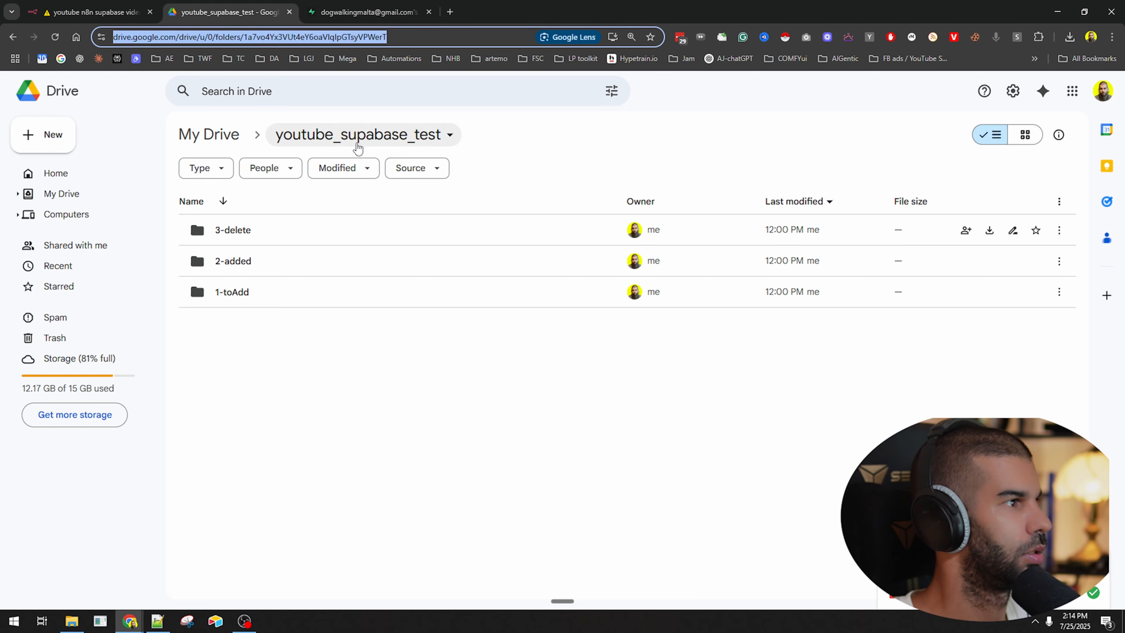
key(ctrl+c)
key(ctrl+t)
key(ctrl+v)
key(Return)
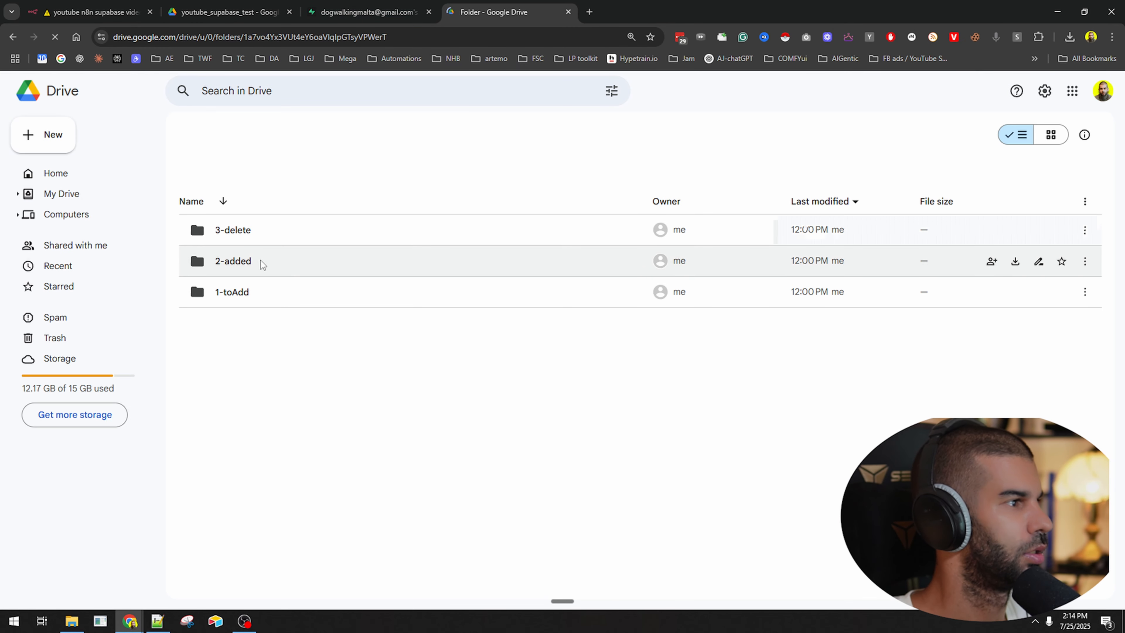
click(260, 272)
double_click(254, 316)
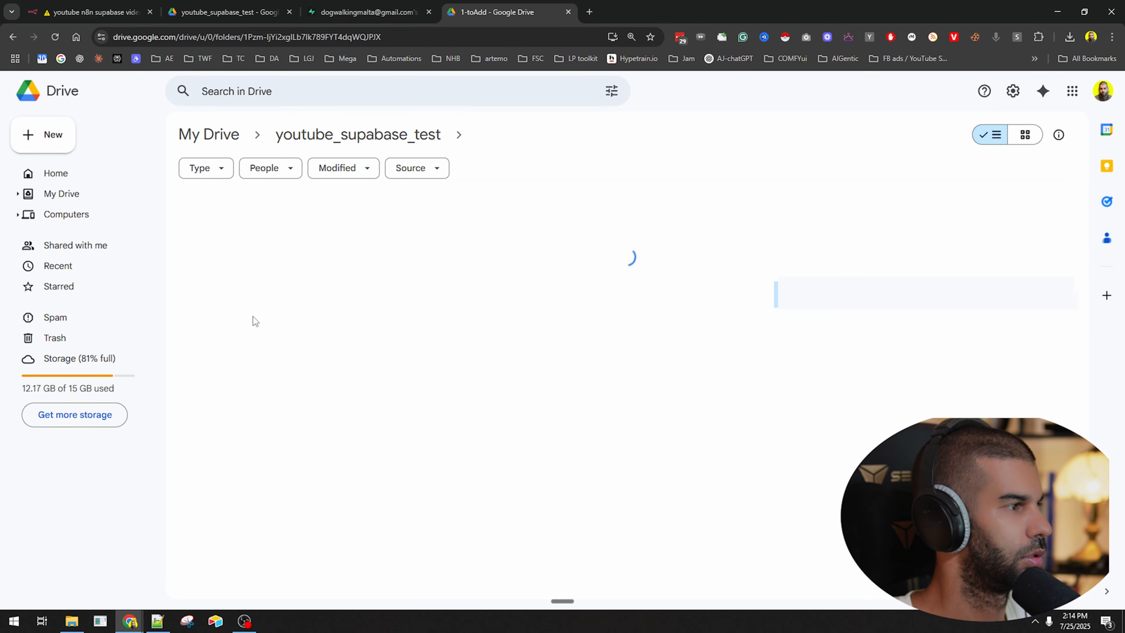
click(339, 133)
double_click(253, 271)
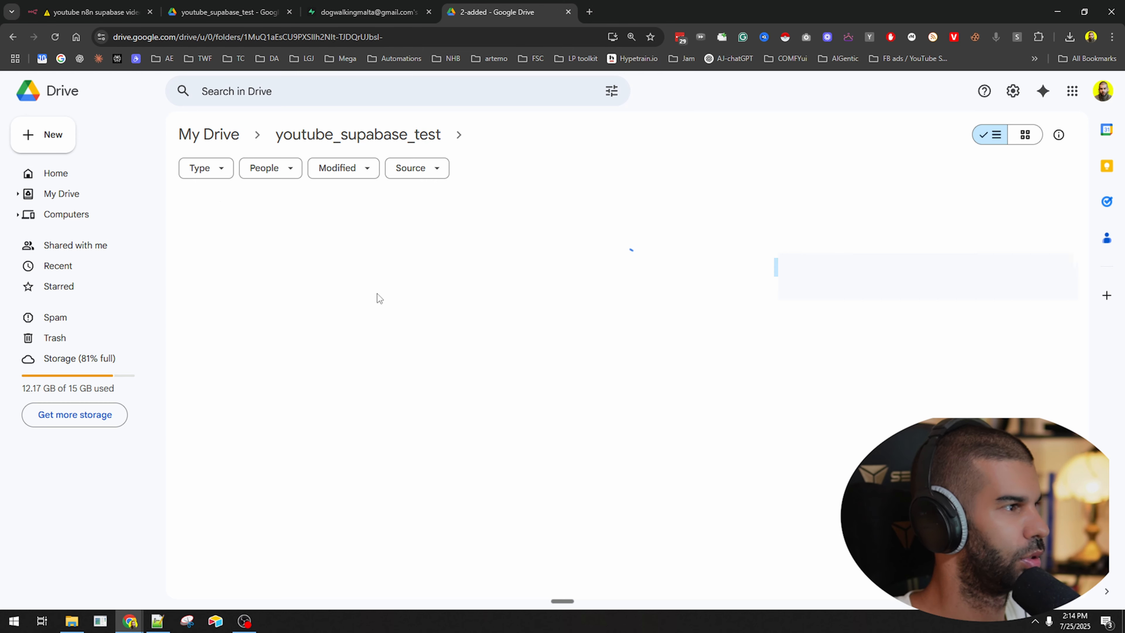
Look over dog training manual.pdf's actions and the 3-delete folder contents.
click(288, 232)
right_click(288, 232)
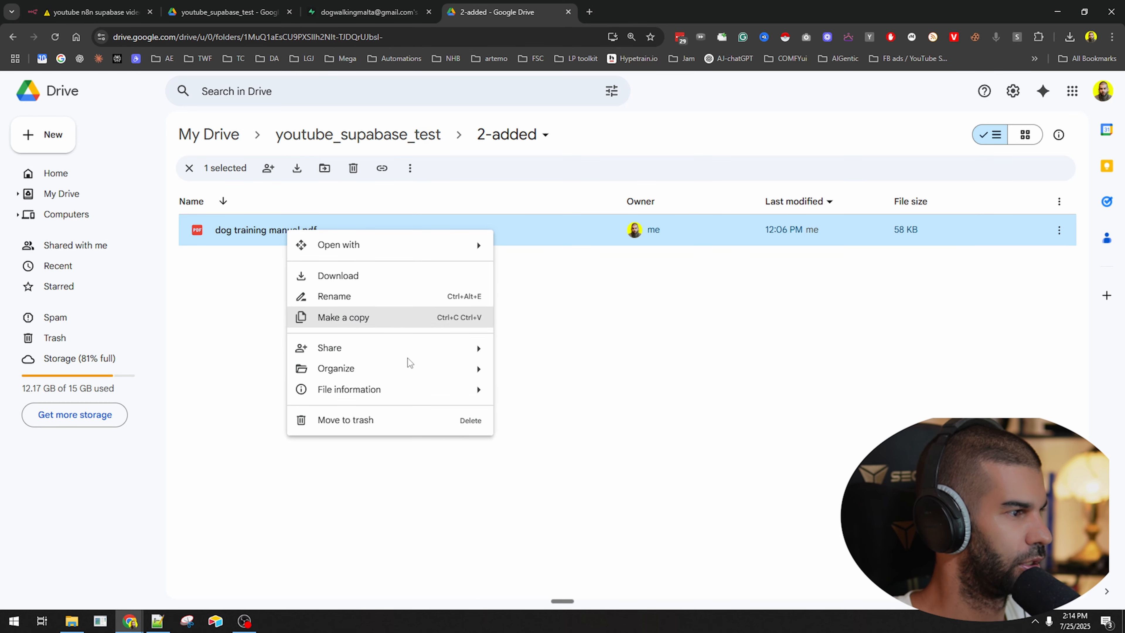
click(354, 316)
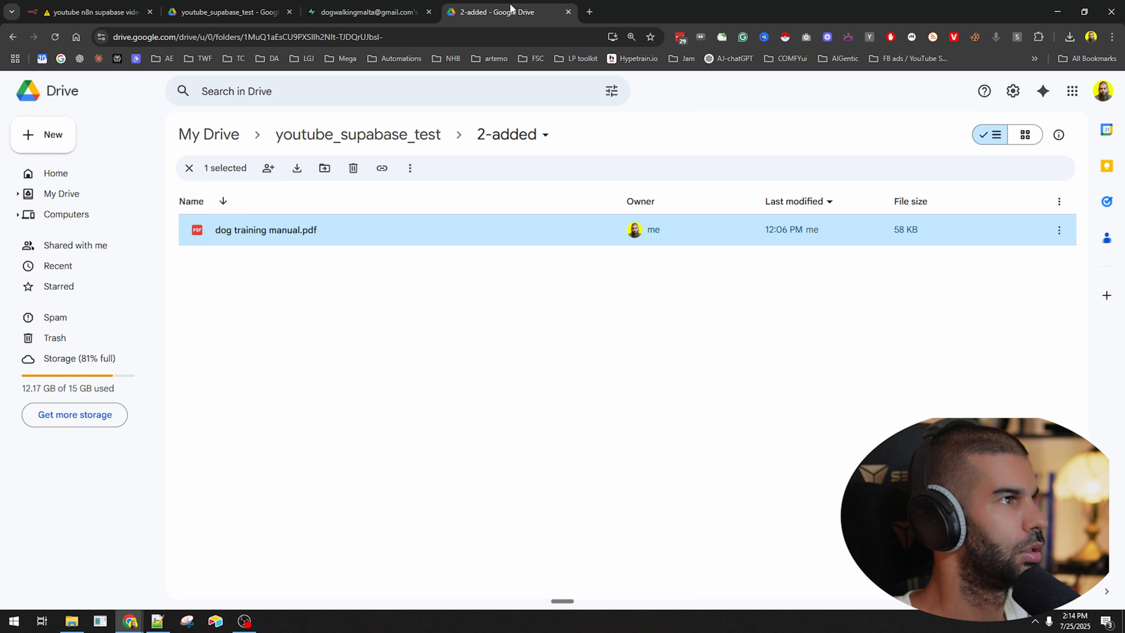
click(226, 12)
double_click(283, 234)
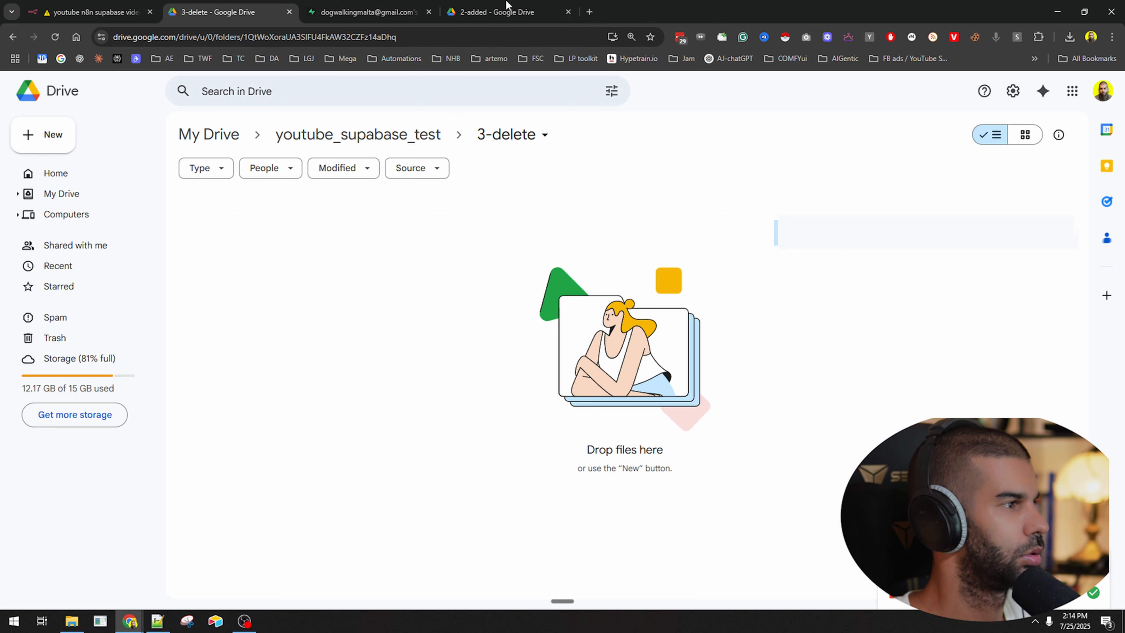
click(507, 10)
mouse_move(243, 231)
mouse_down()
mouse_move(329, 141)
mouse_move(221, 15)
mouse_move(243, 233)
mouse_up()
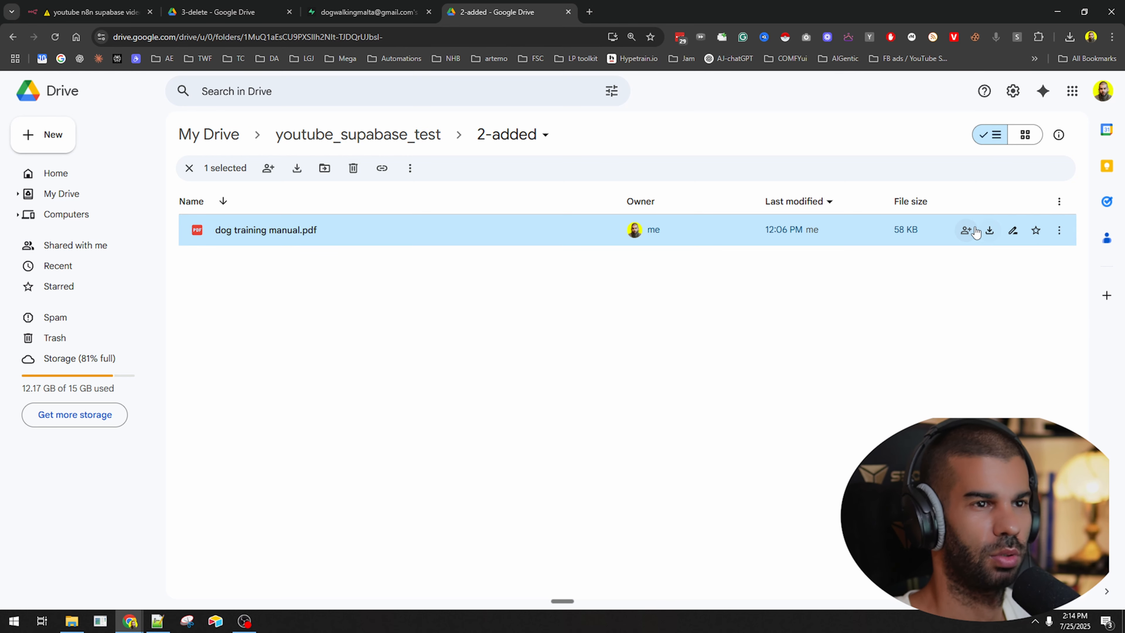
click(1058, 235)
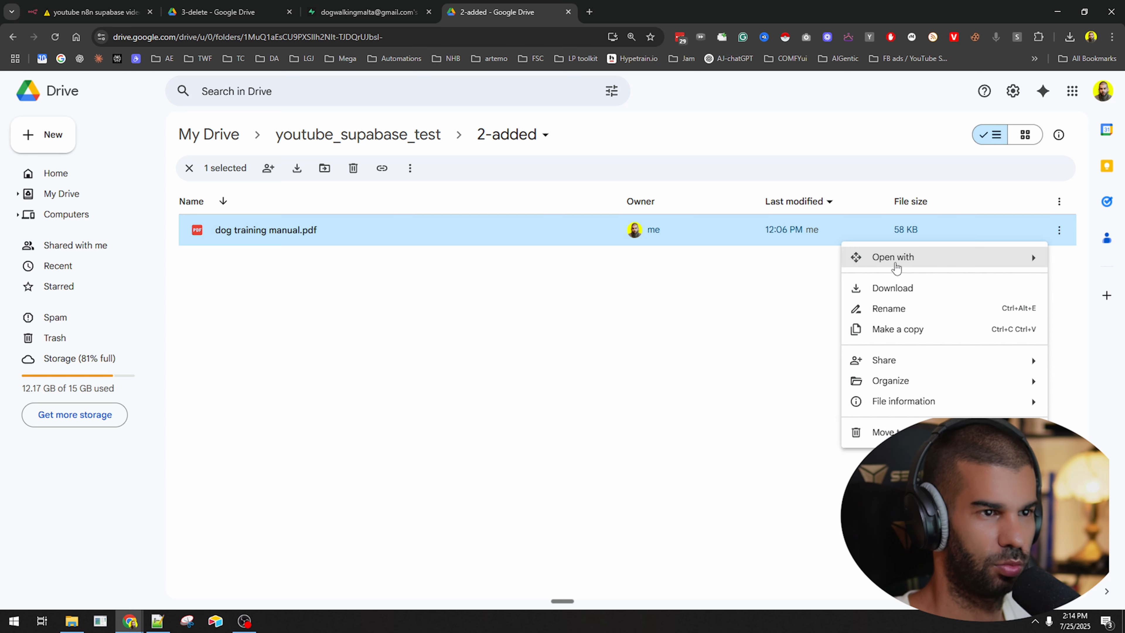
mouse_move(896, 262)
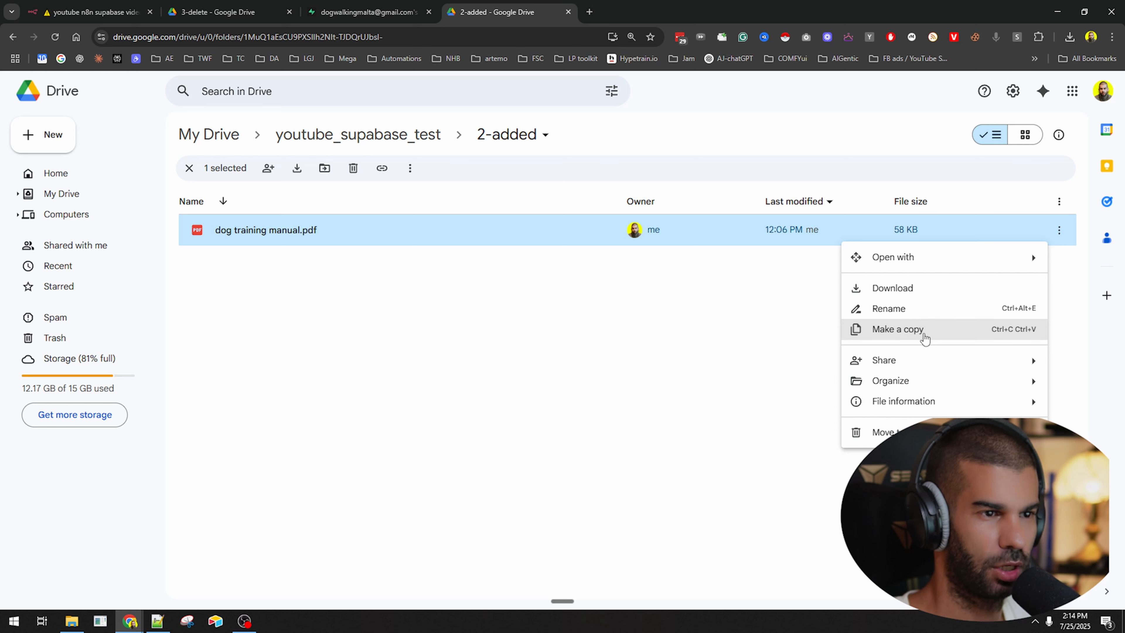
click(469, 376)
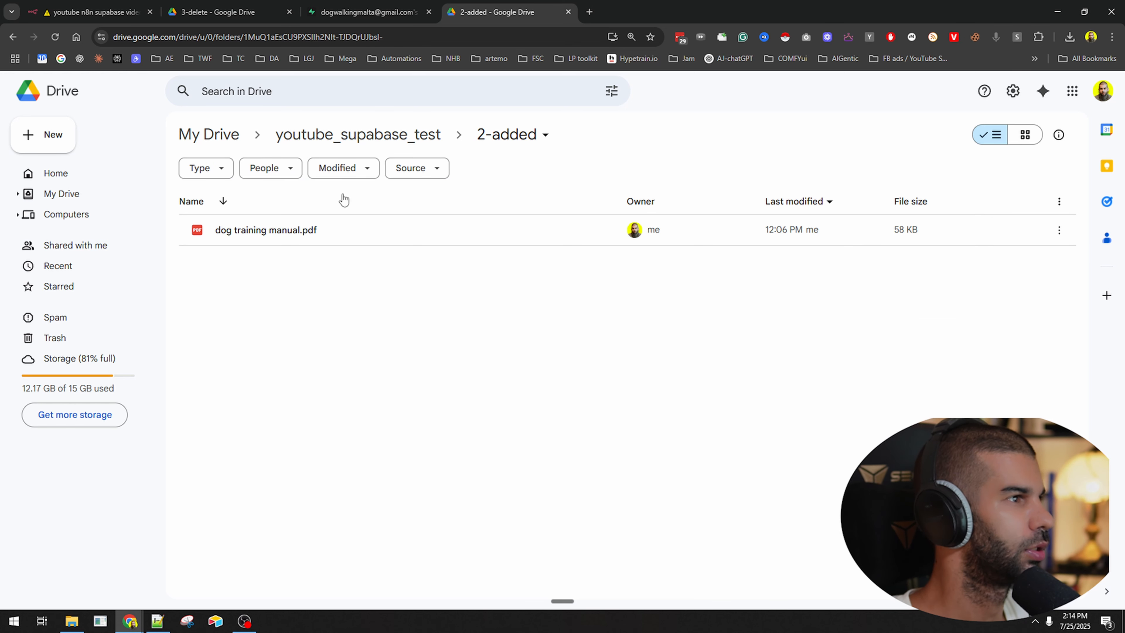
Move the 3-delete folder into 2-added and open it there.
right_click(294, 341)
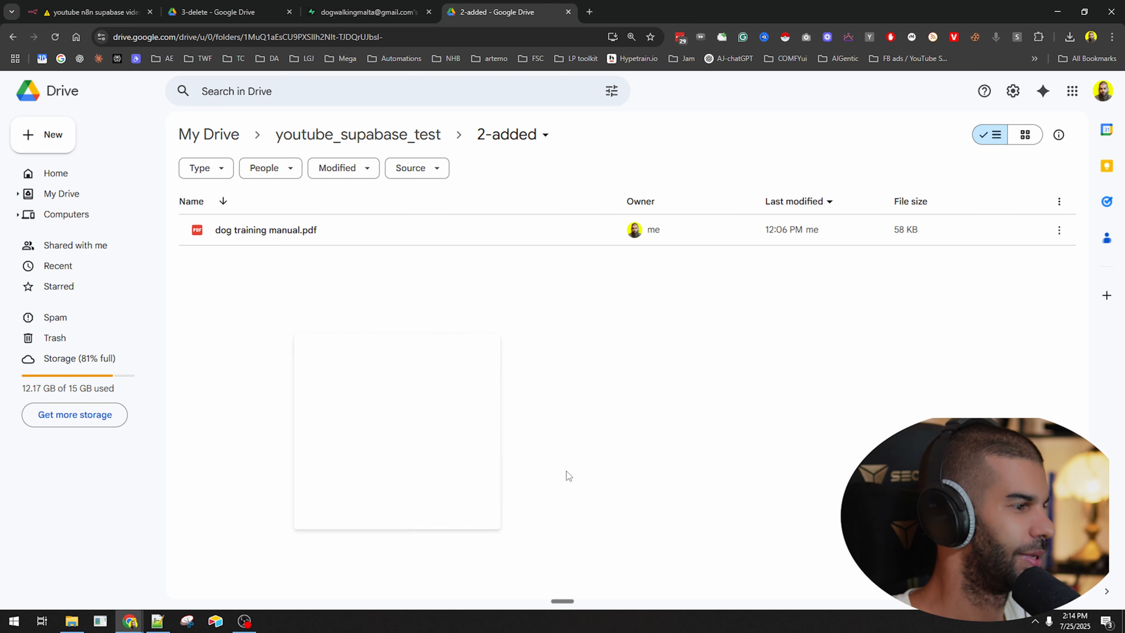
right_click(258, 291)
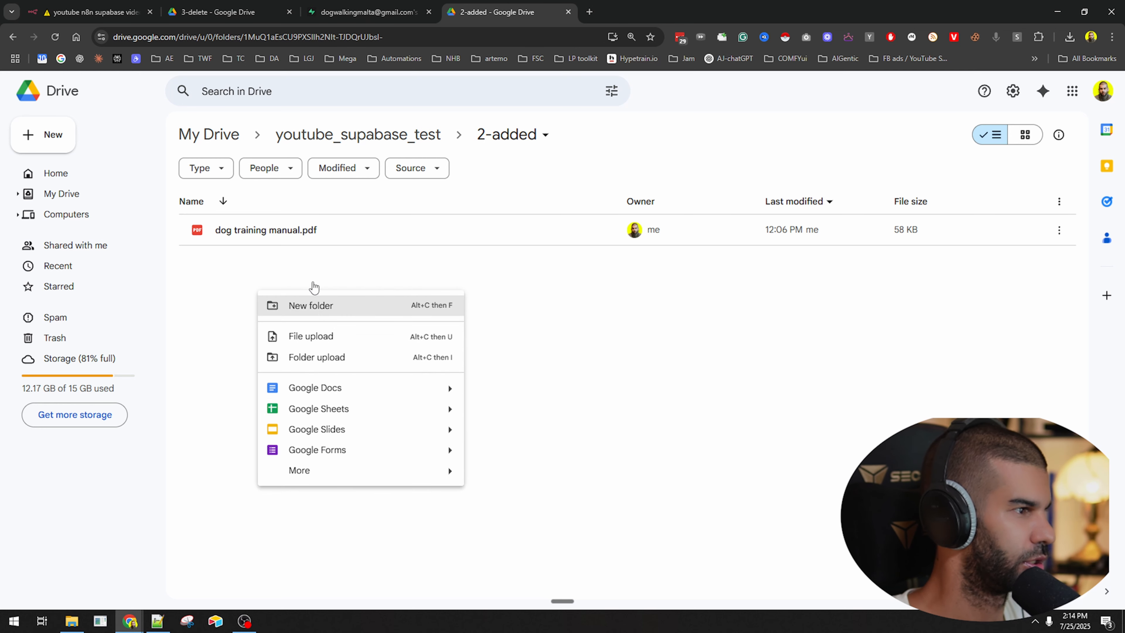
click(417, 134)
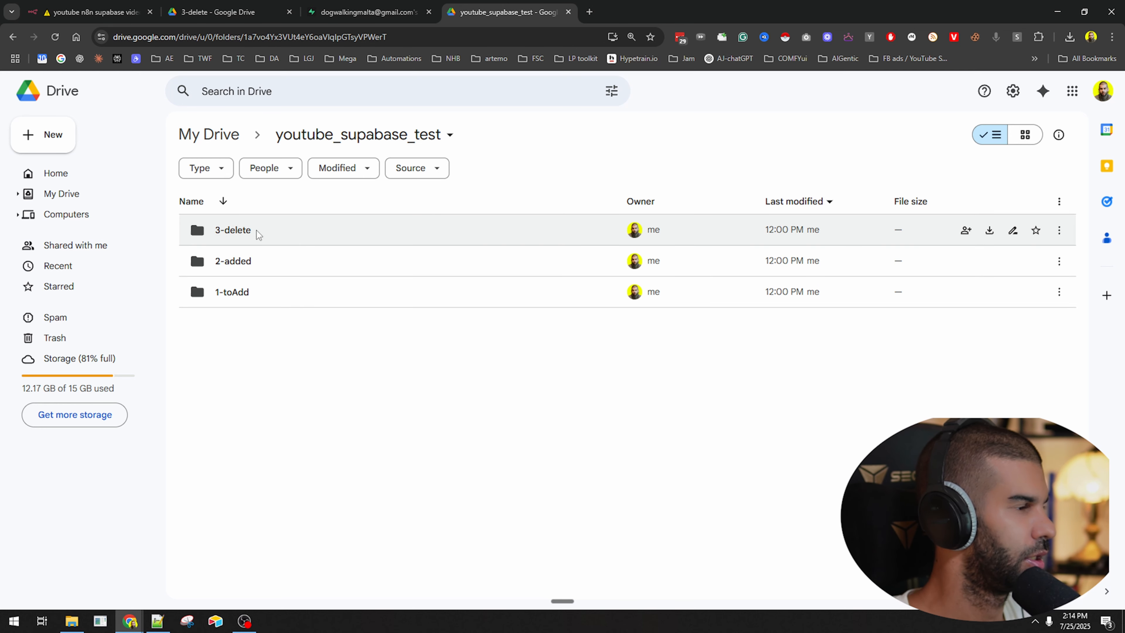
click(234, 235)
drag(233, 234, 231, 261)
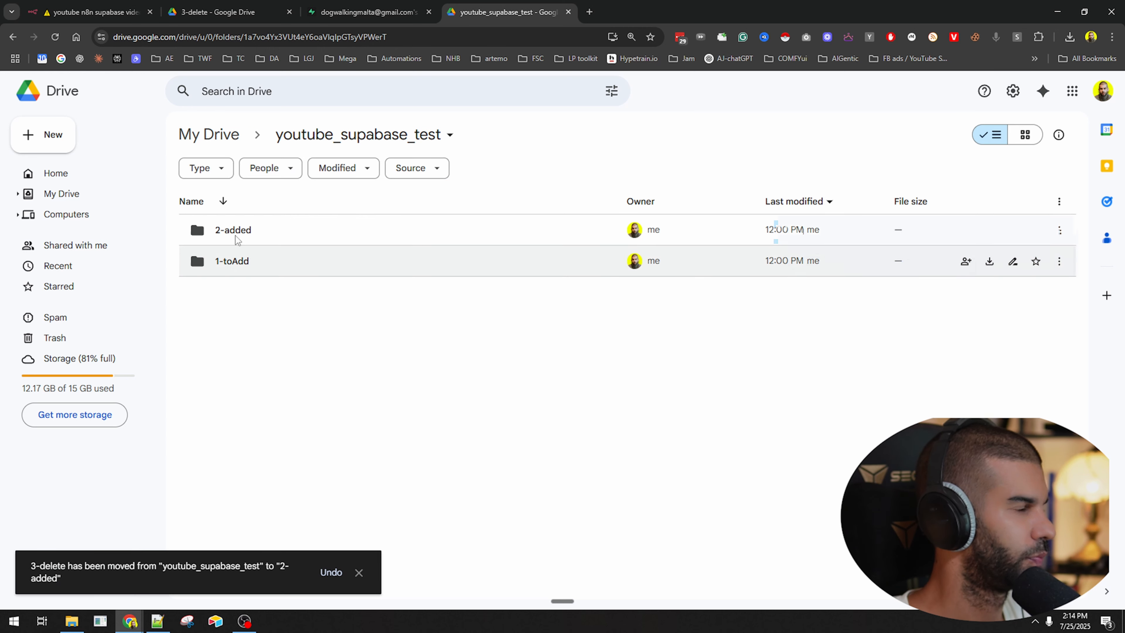
double_click(236, 234)
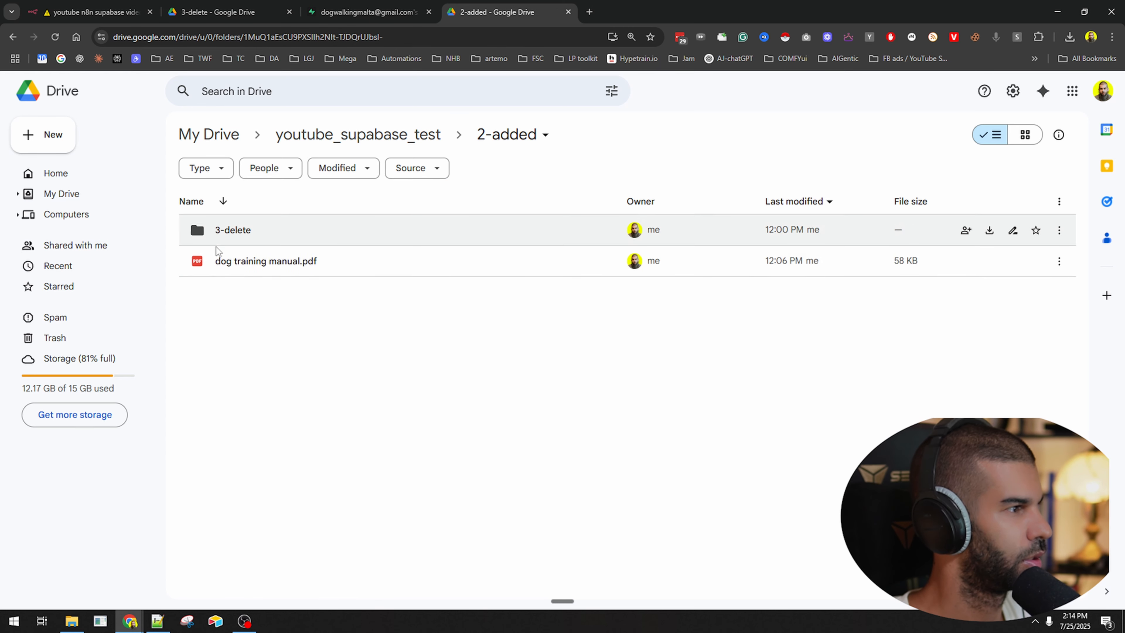
double_click(223, 230)
Move dog training manual.pdf from 2-added into the nested 3-delete folder.
drag(244, 37, 551, 23)
click(376, 290)
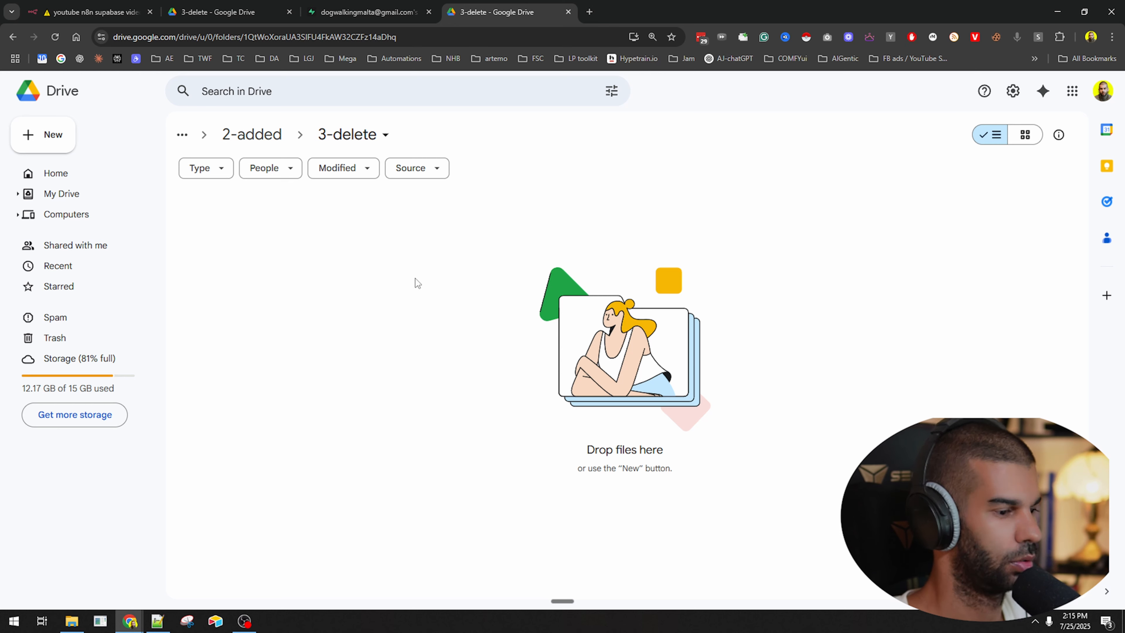
click(252, 134)
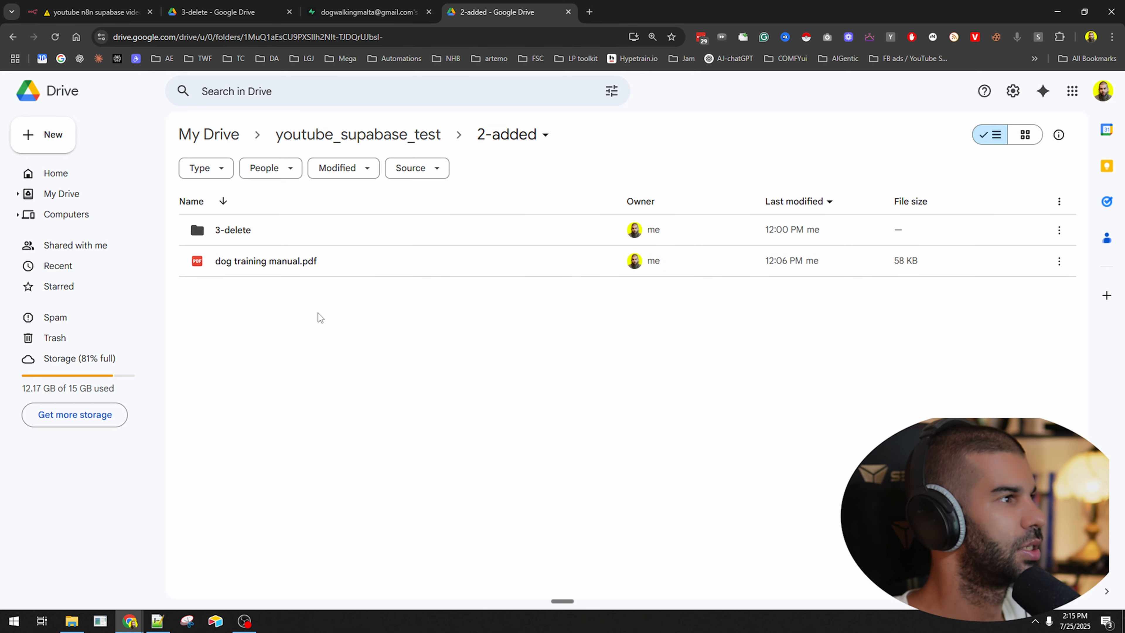
drag(278, 274, 242, 235)
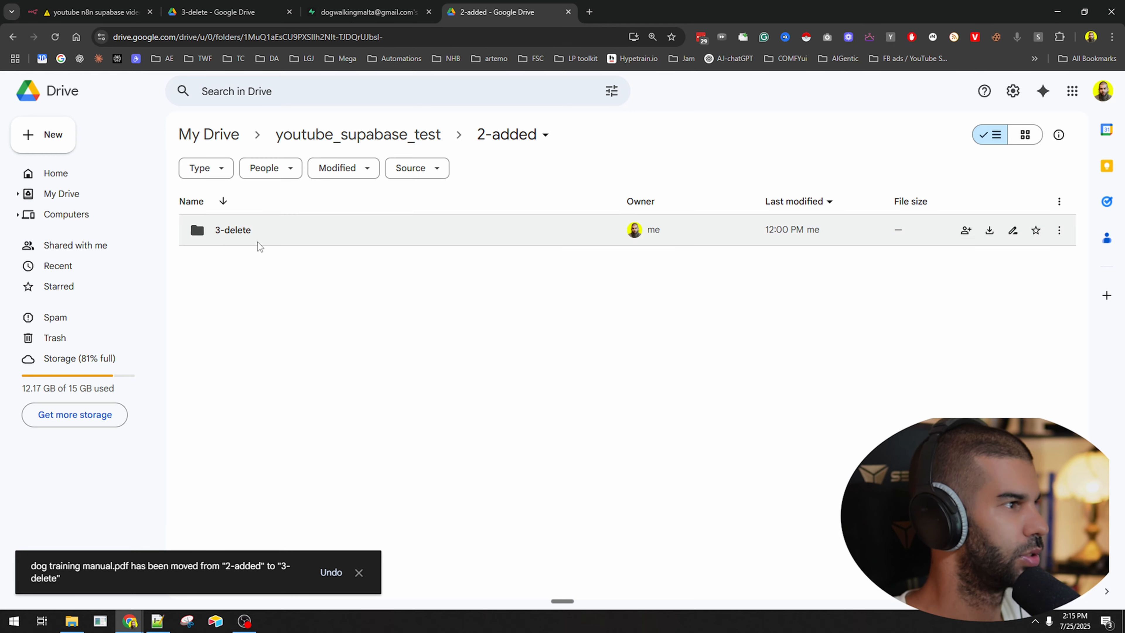
click(92, 12)
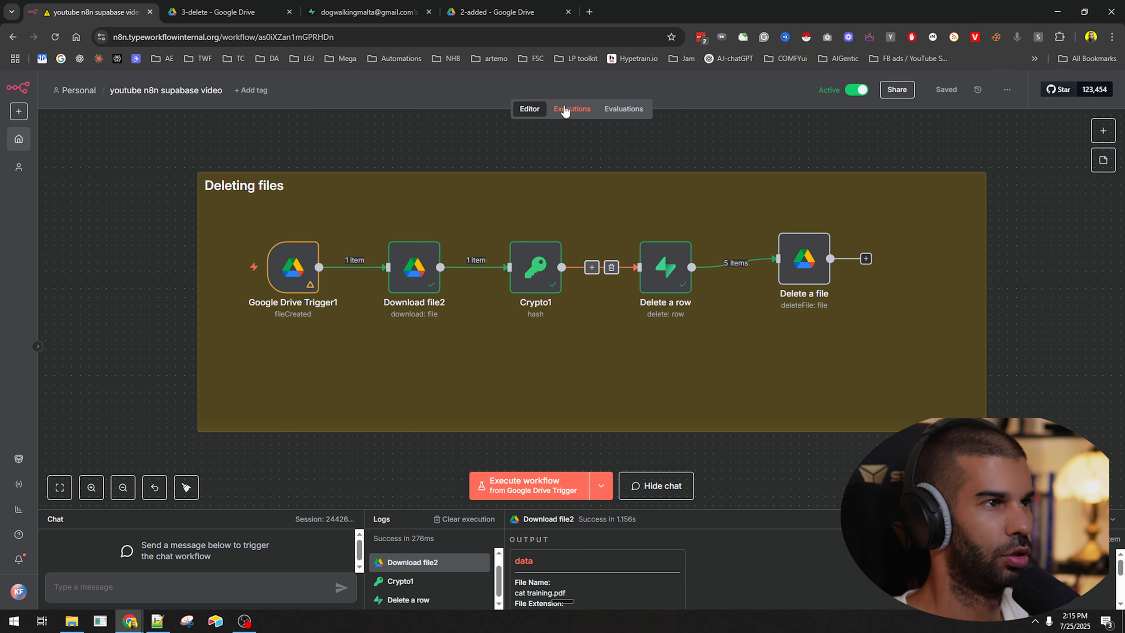
Review the workflow's execution history, newest run #11803 from 14:13:03.
click(565, 110)
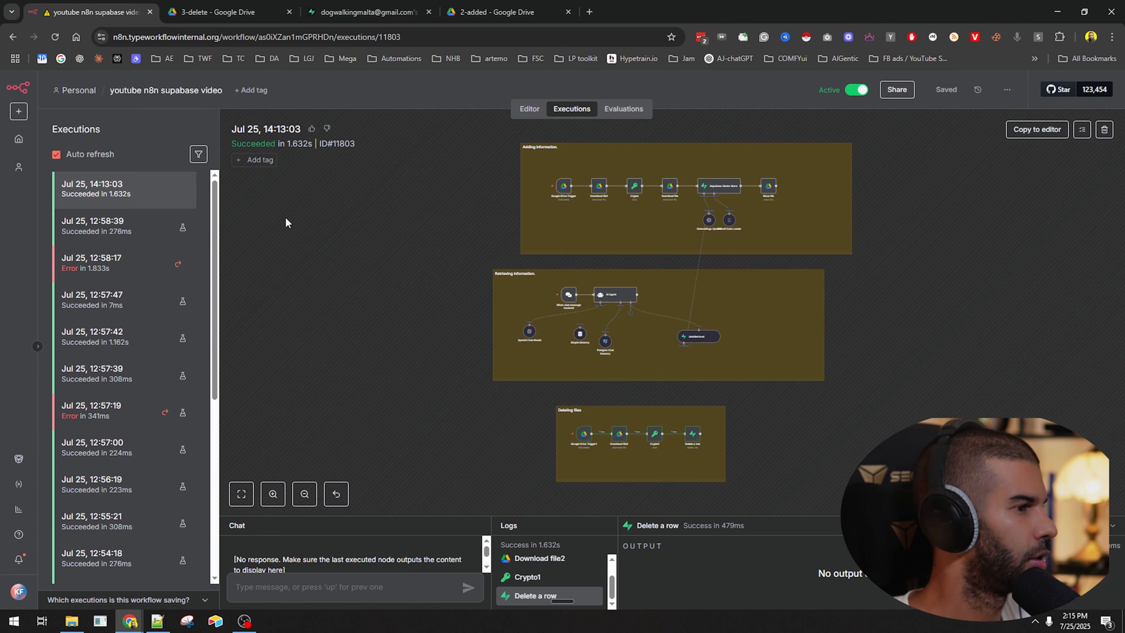
scroll(575, 420, down, 2)
scroll(618, 402, up, 5)
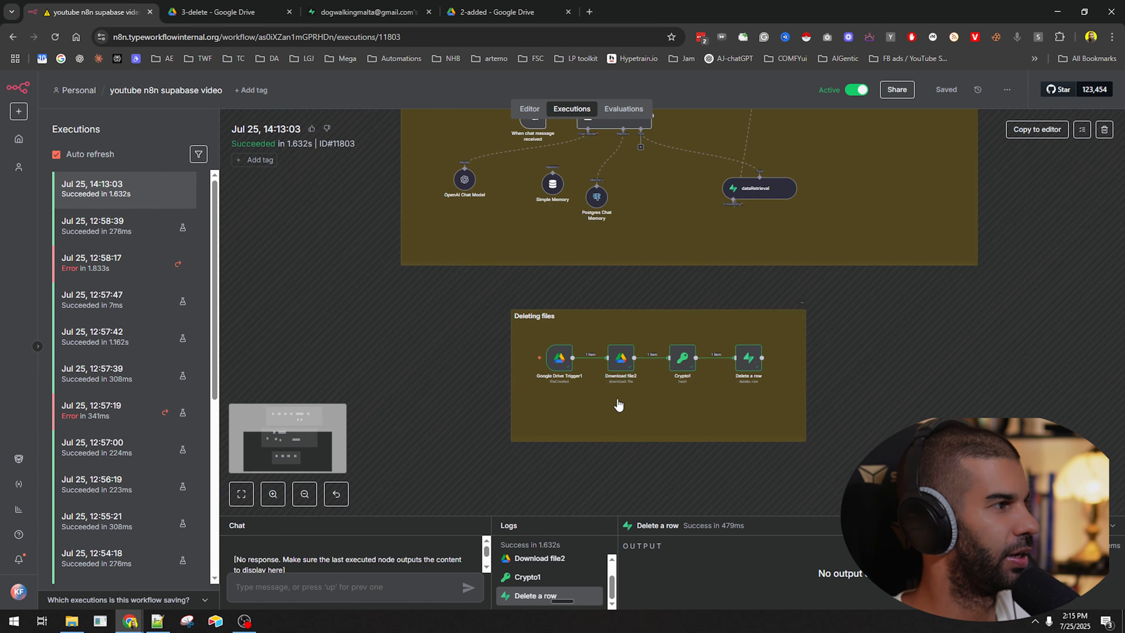
scroll(495, 280, down, 3)
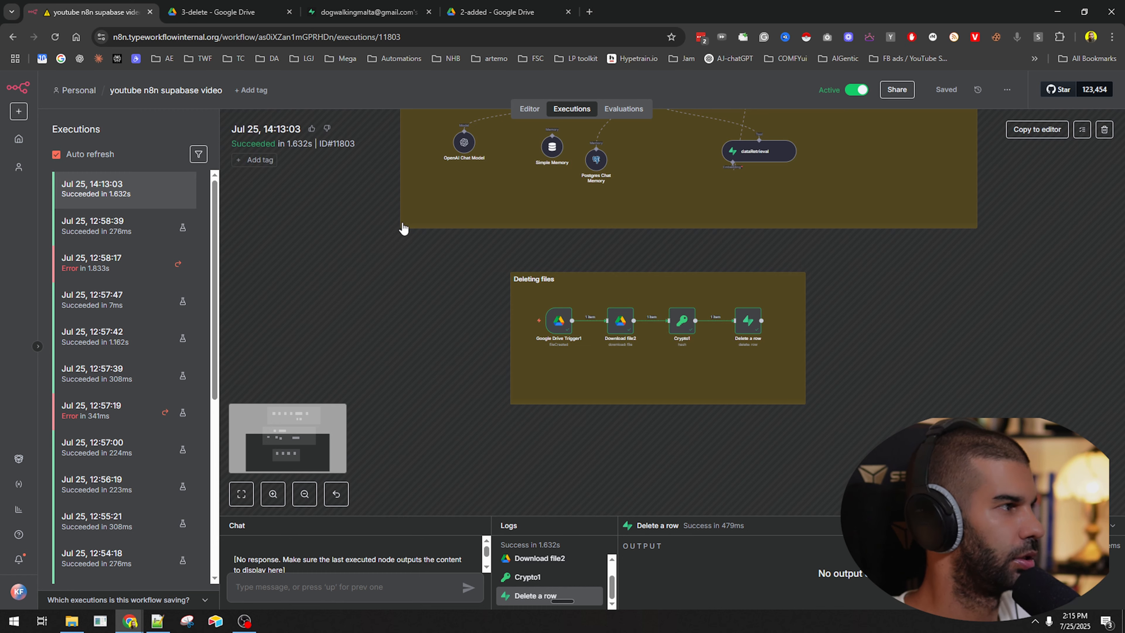
Check the 3-delete Drive tabs and Supabase, then reload n8n's executions.
click(497, 7)
double_click(297, 241)
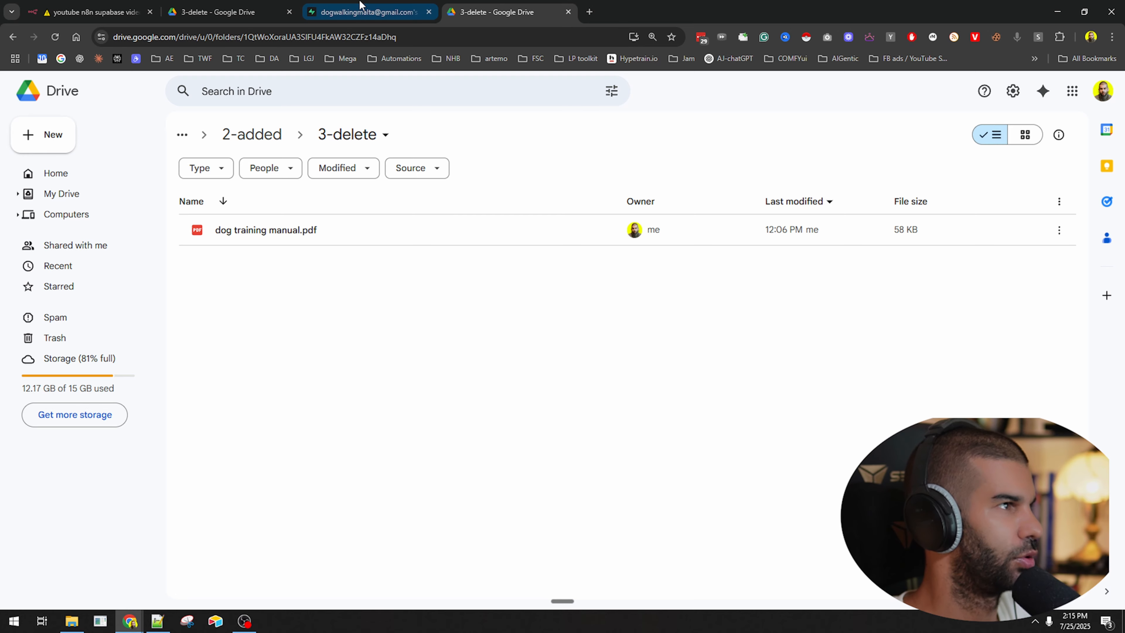
click(363, 12)
click(496, 12)
click(234, 6)
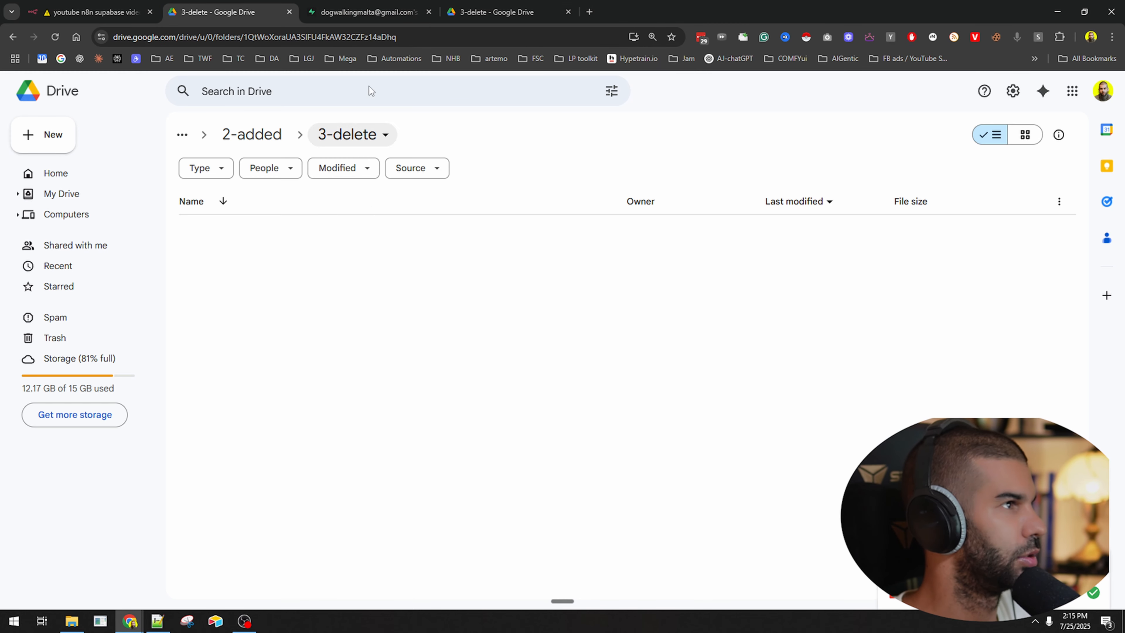
click(133, 8)
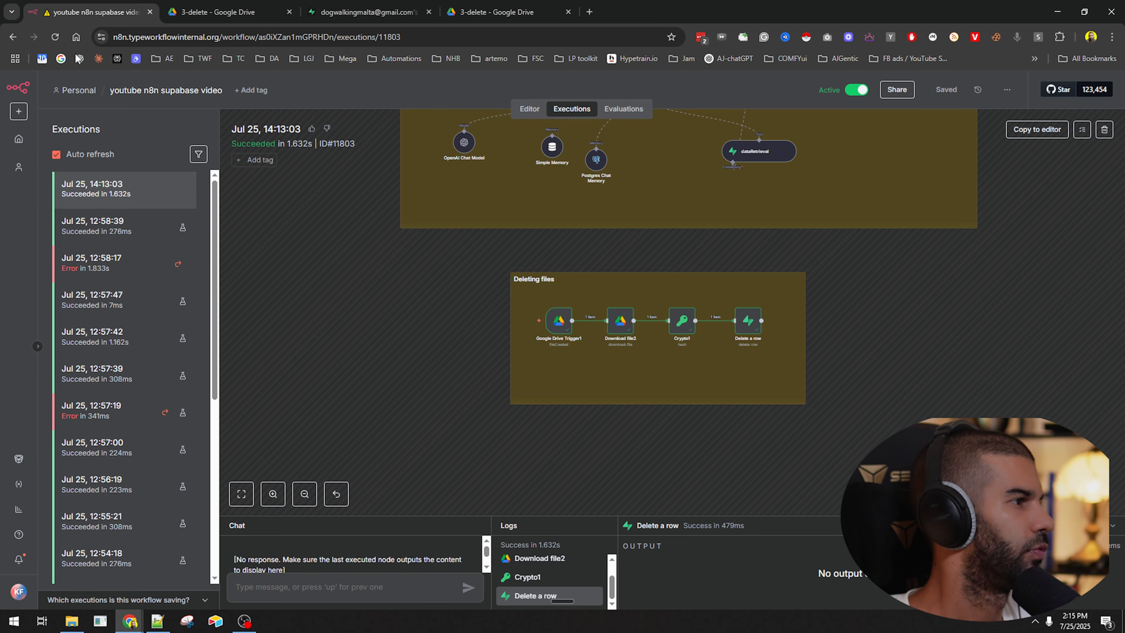
click(54, 38)
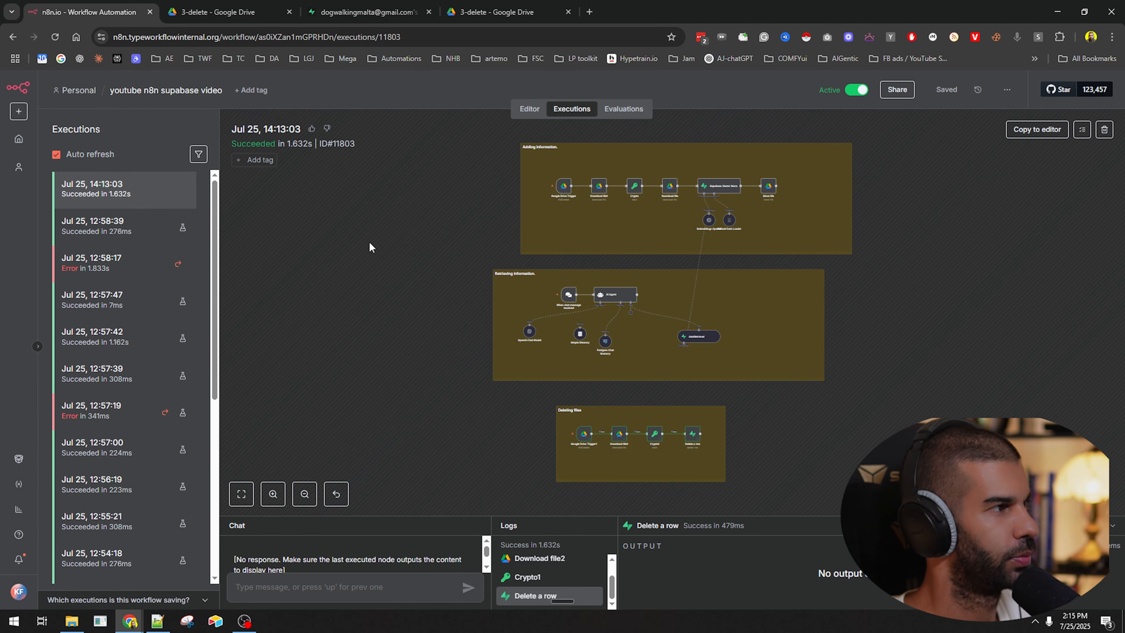
Reload the Supabase documents table and the second 3-delete Drive tab.
click(330, 5)
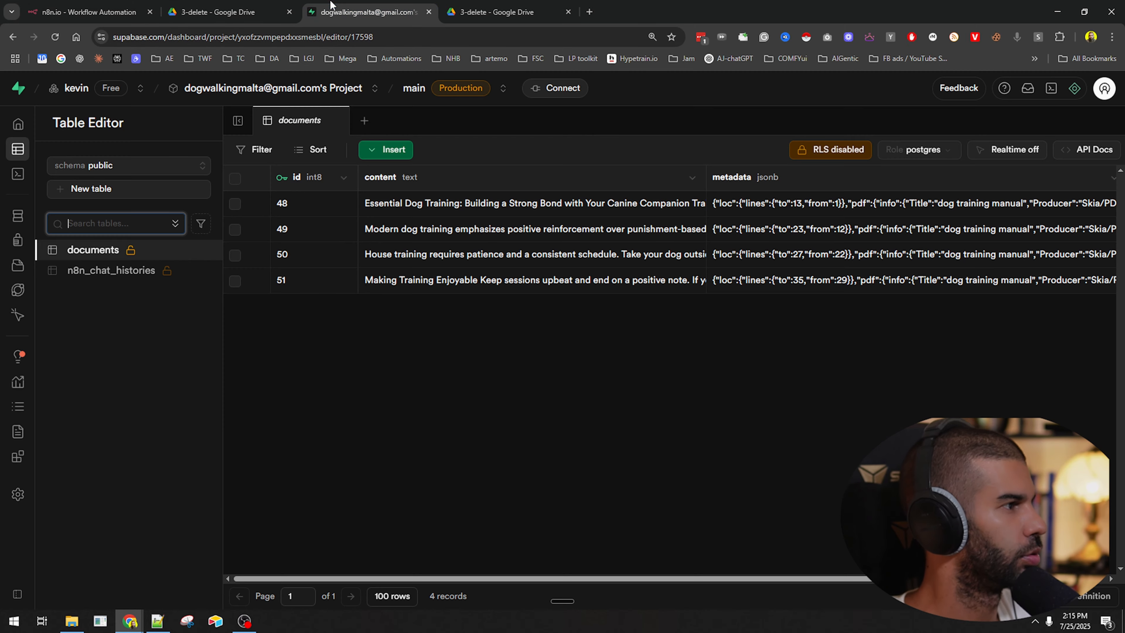
key(F5)
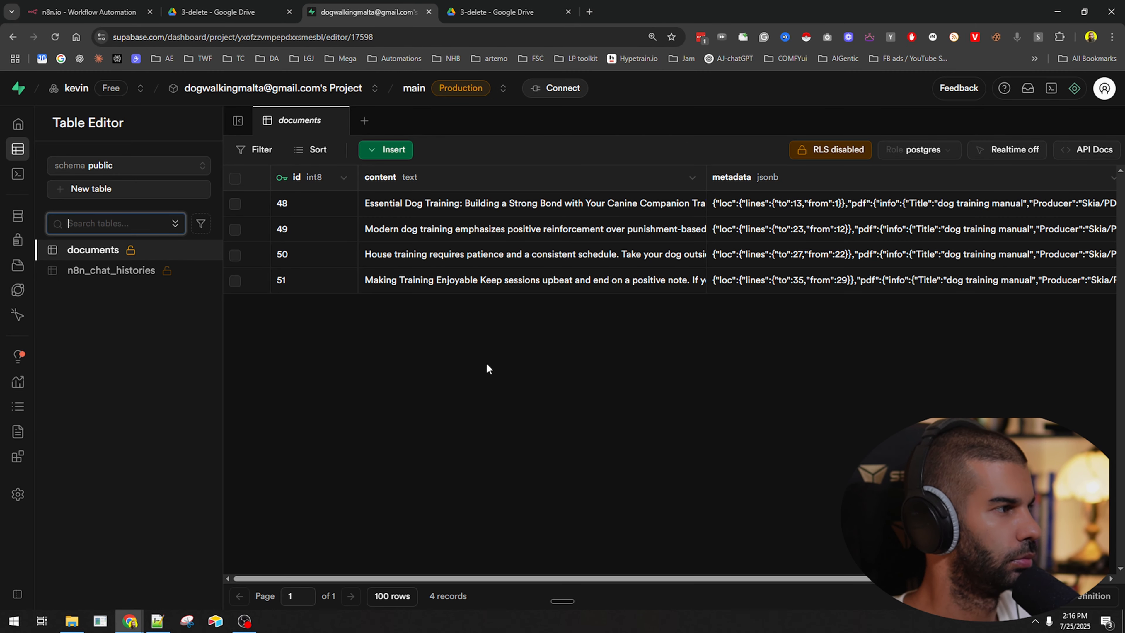
click(237, 6)
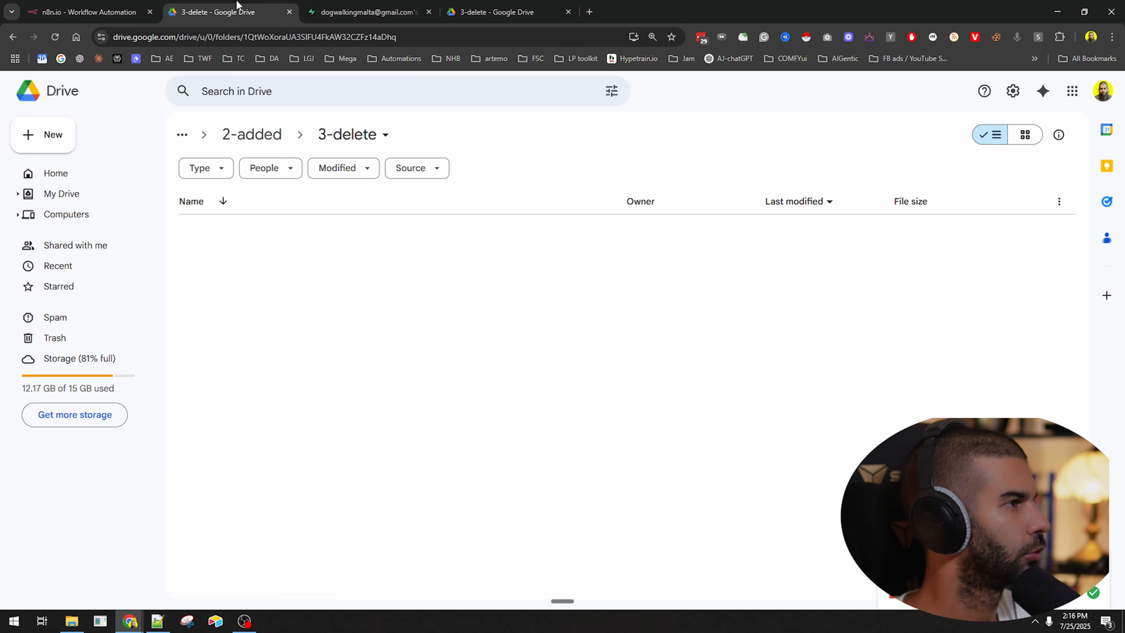
click(488, 9)
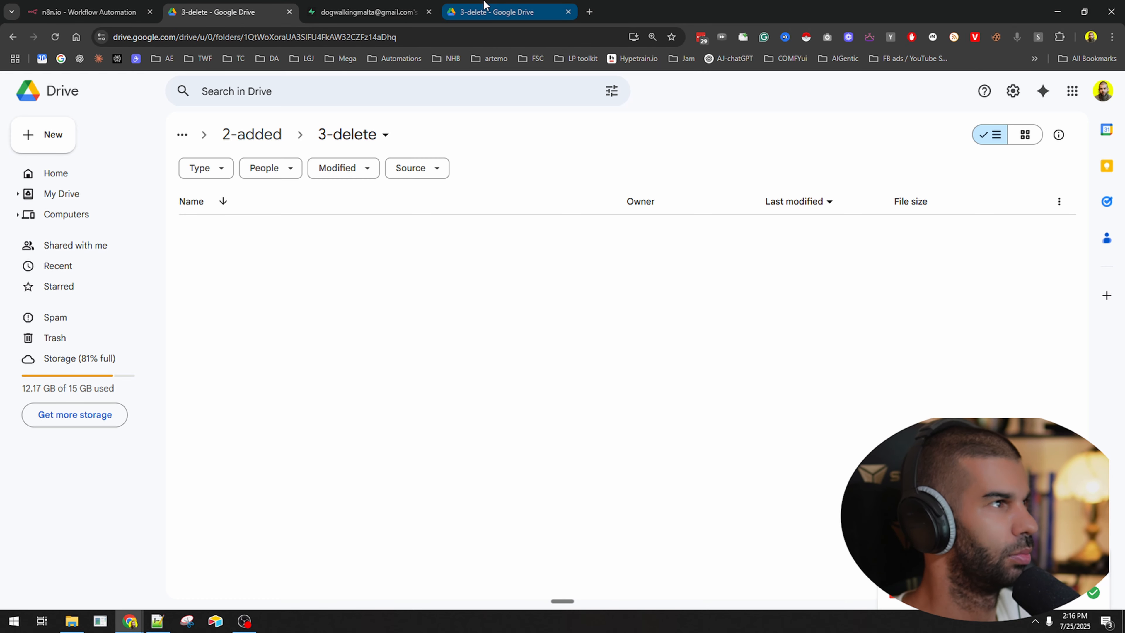
click(354, 6)
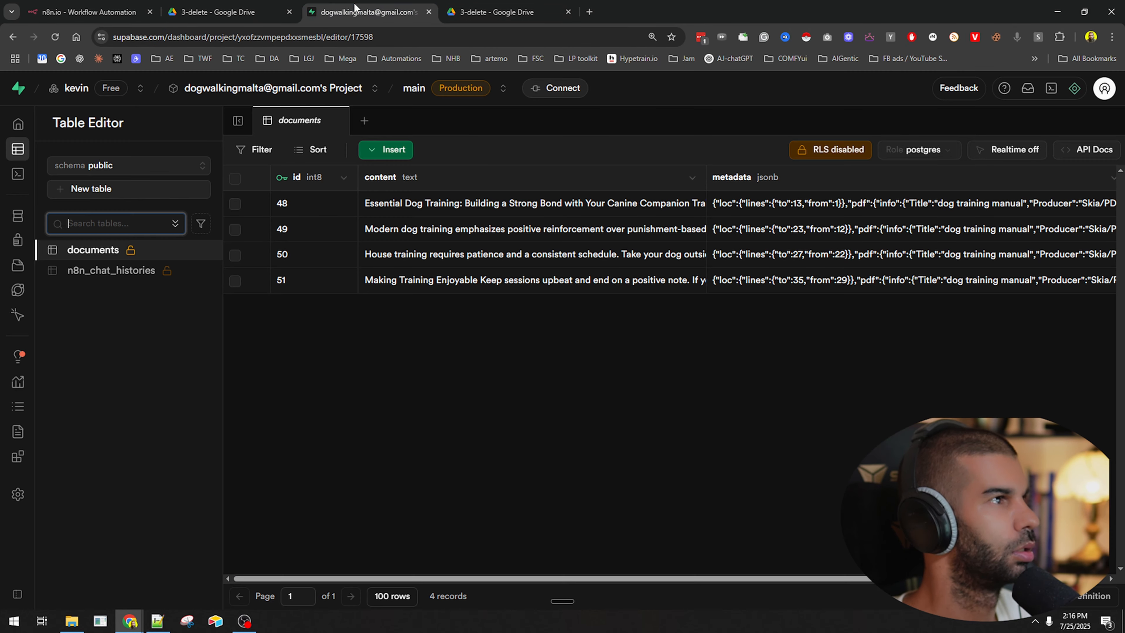
click(240, 8)
click(522, 8)
key(F5)
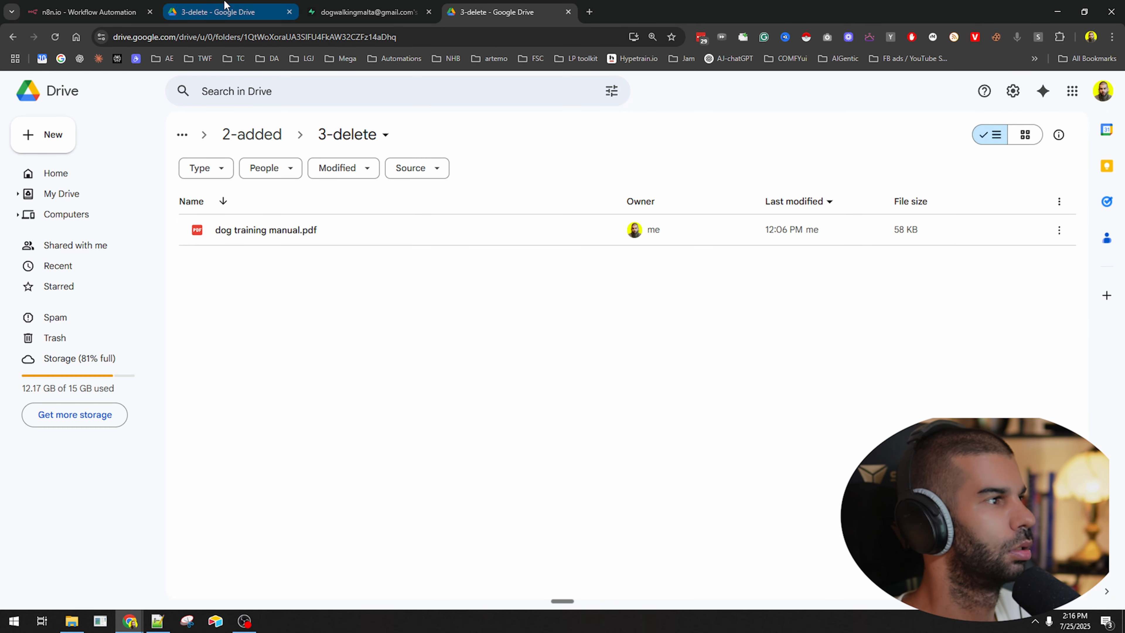
Reopen 2-added/3-delete, close the duplicate Drive tab, and select the folder's ID.
click(252, 135)
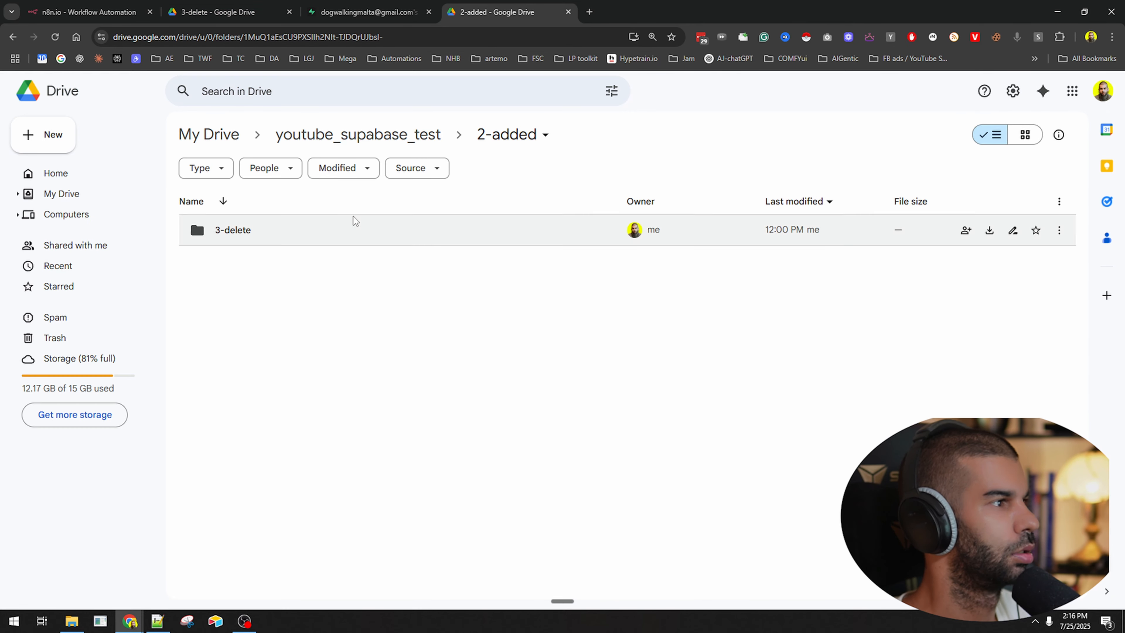
click(399, 134)
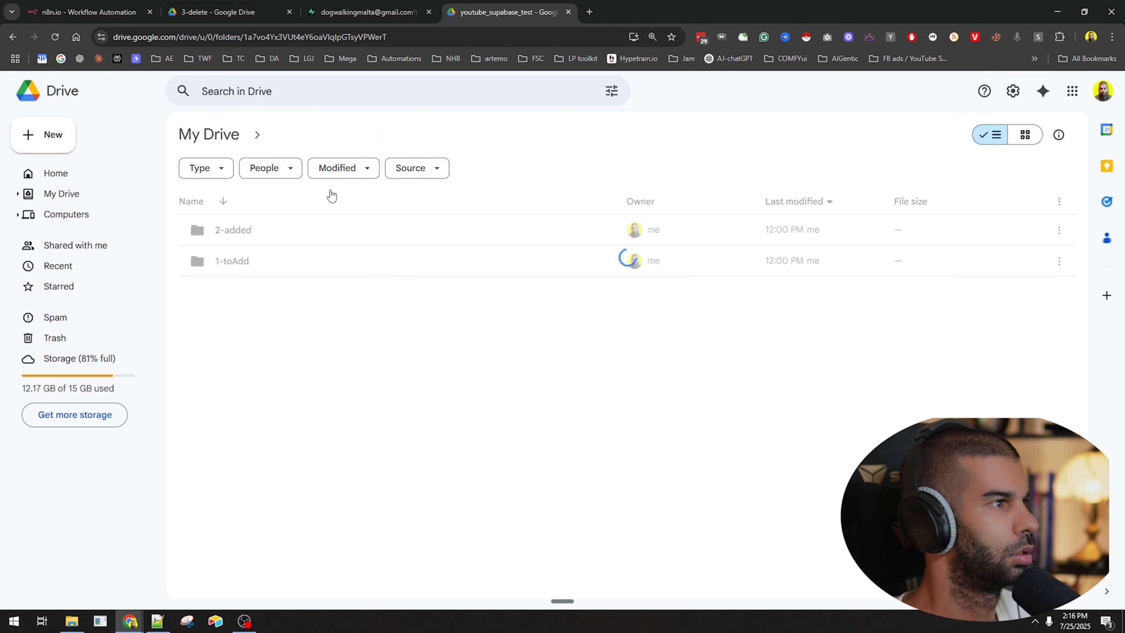
double_click(274, 243)
double_click(222, 235)
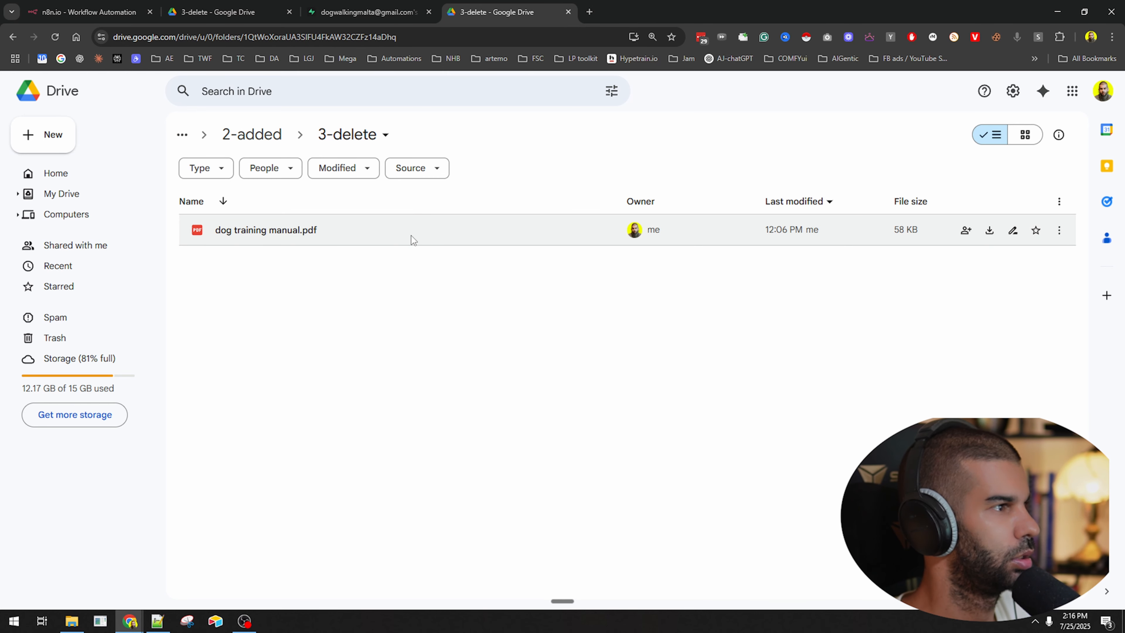
click(247, 4)
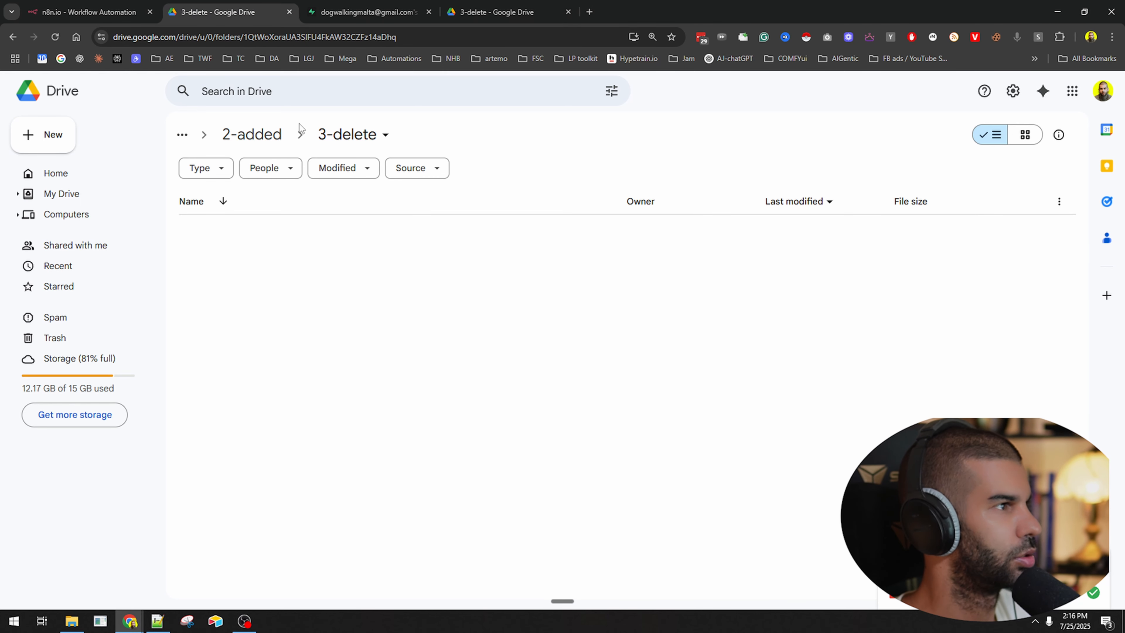
key(F5)
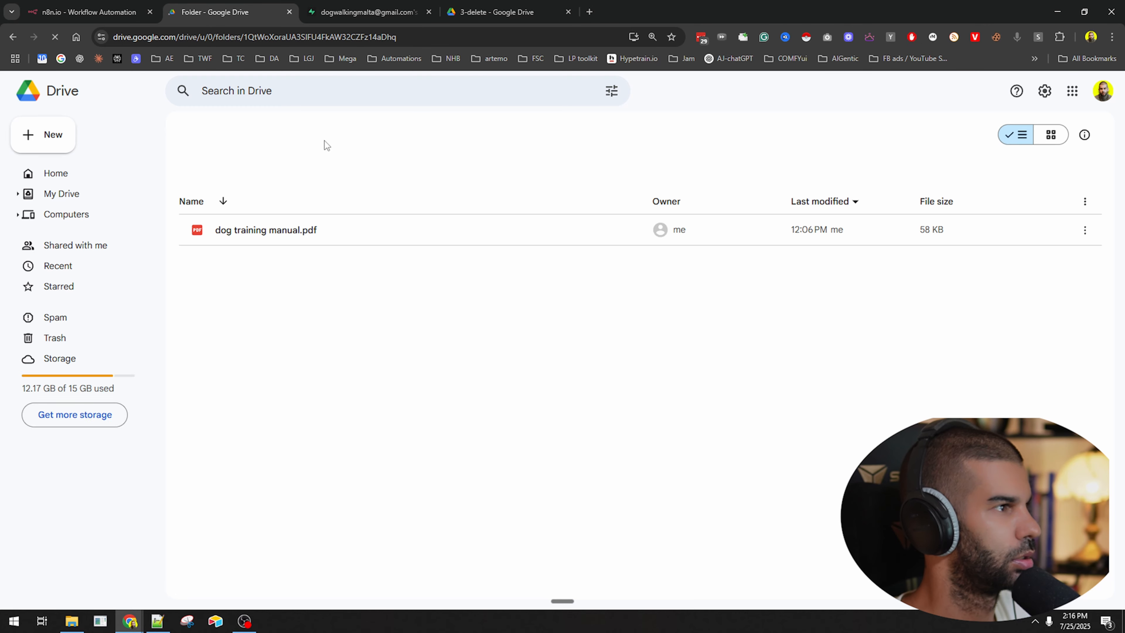
key(ctrl+w)
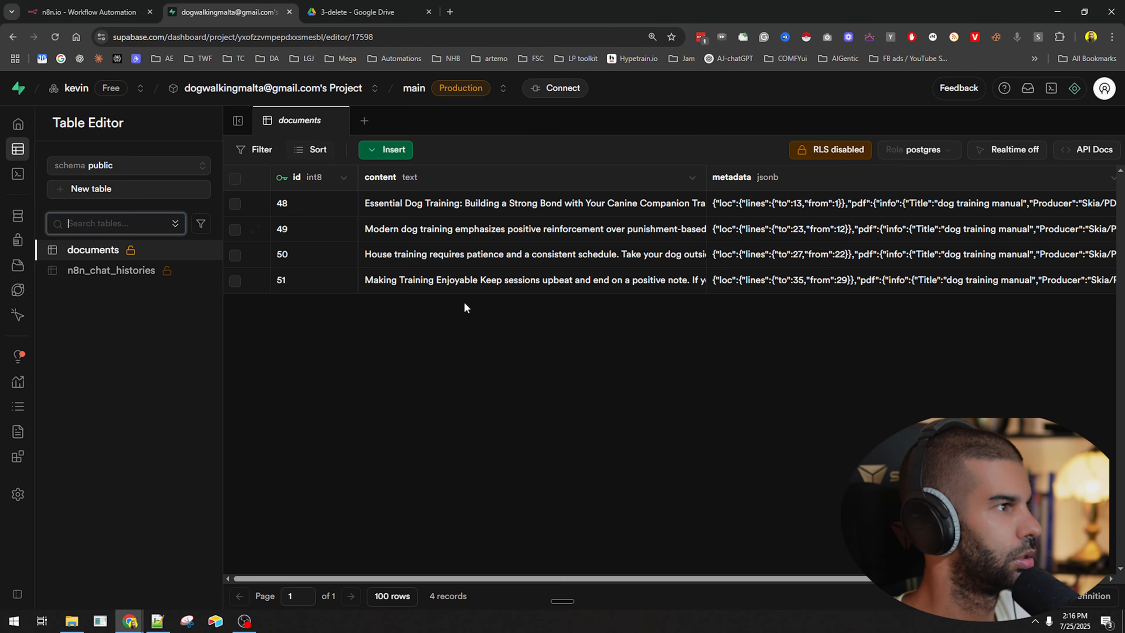
click(328, 5)
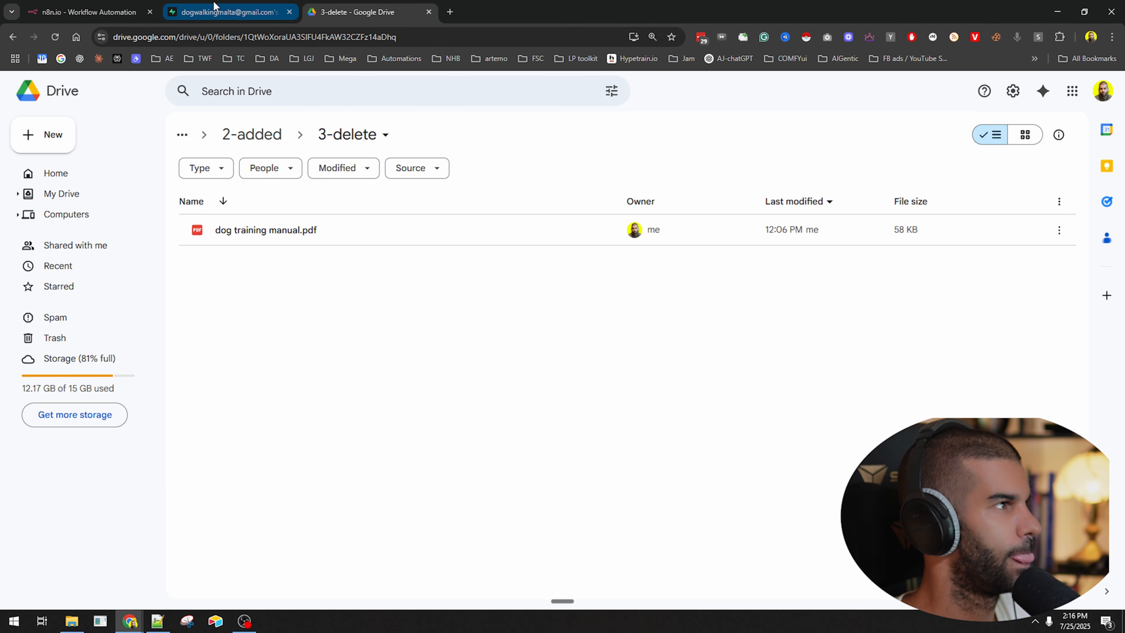
double_click(245, 39)
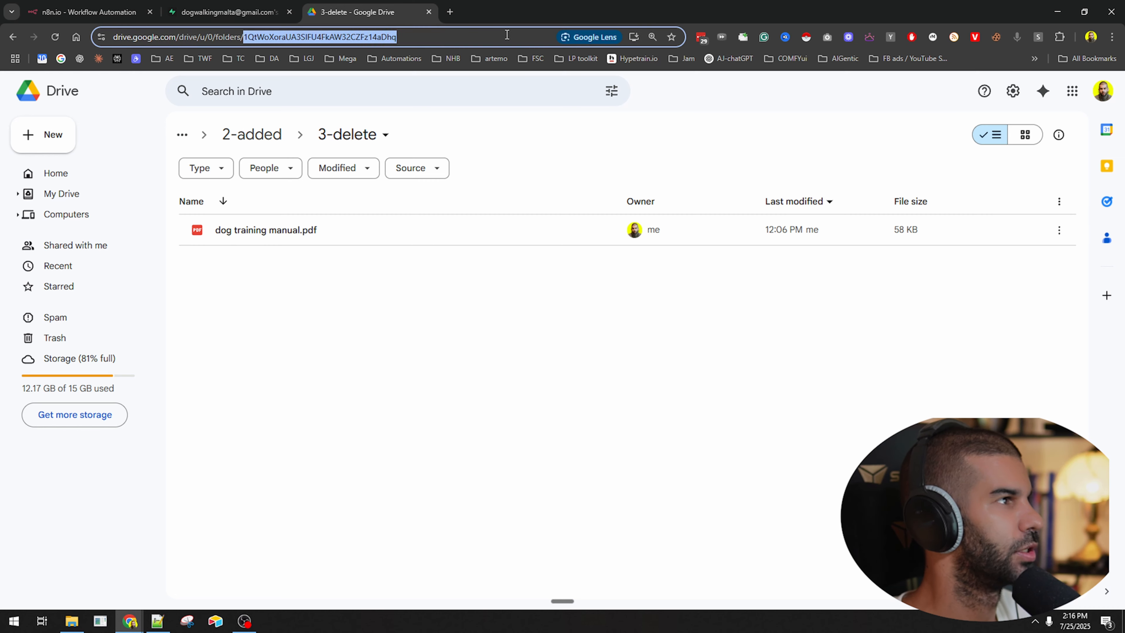
click(102, 5)
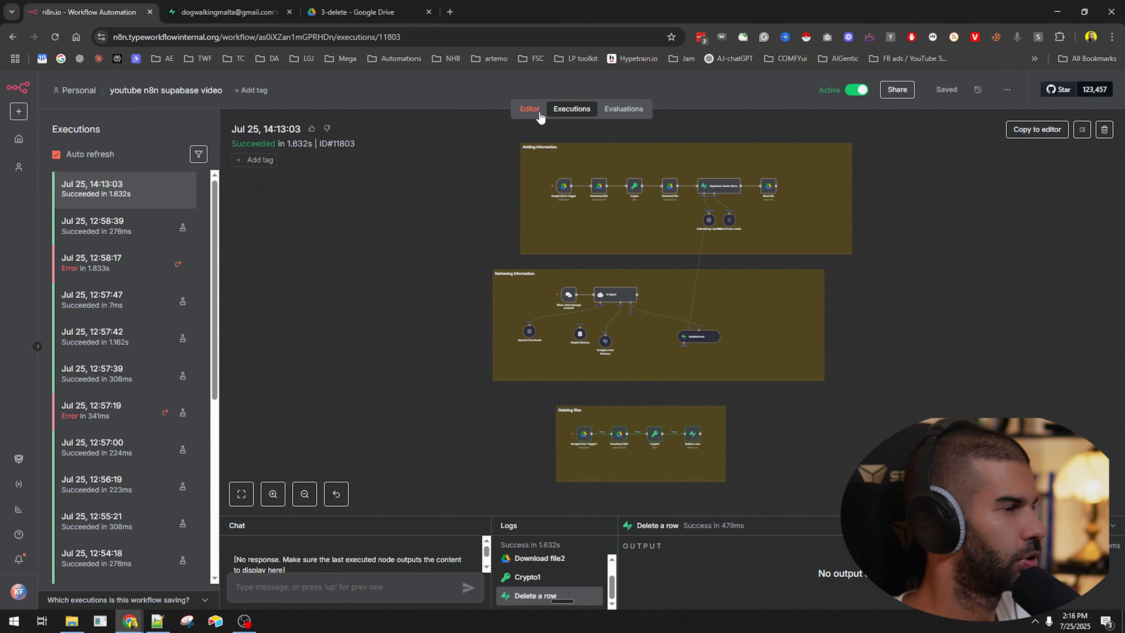
Confirm Google Drive Trigger1's folder ID and fetch a test event.
click(531, 109)
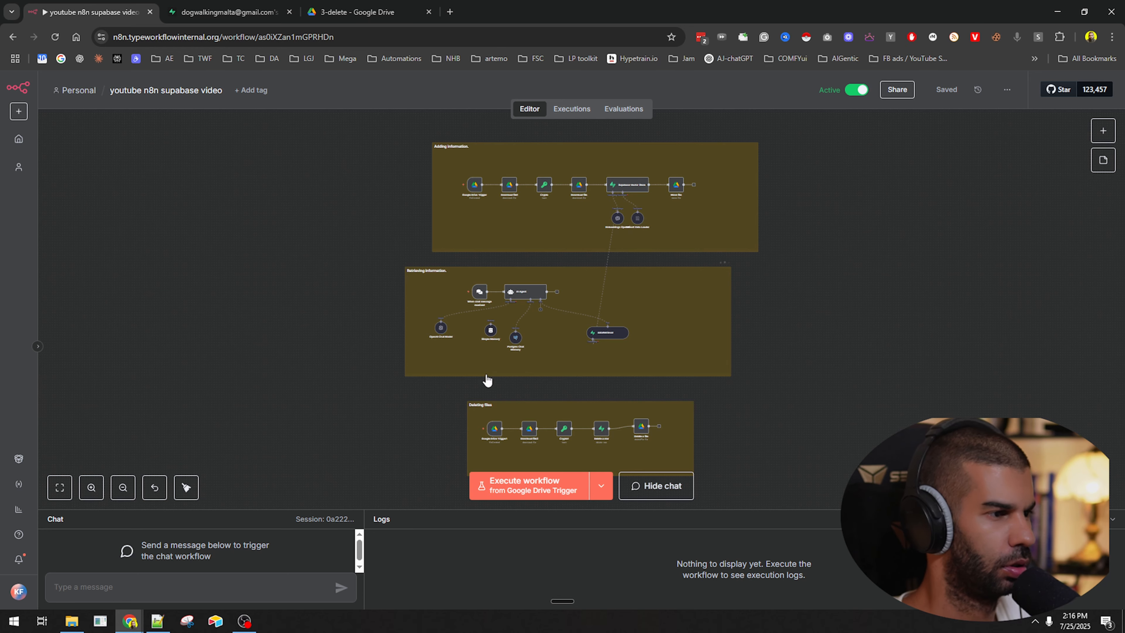
scroll(507, 432, up, 5)
double_click(466, 433)
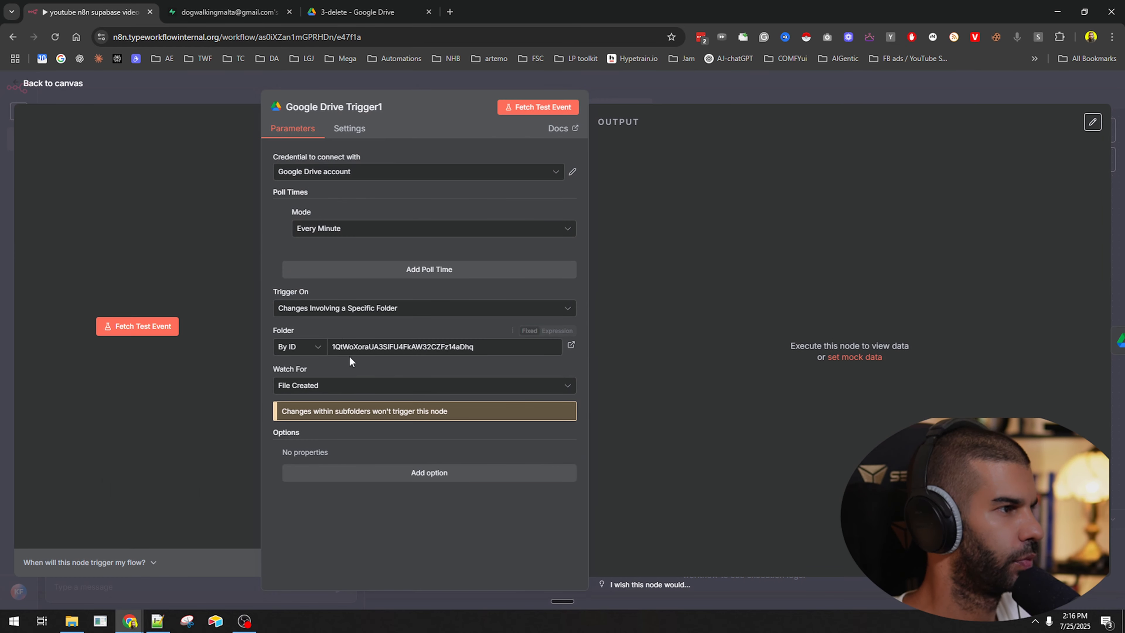
key(ctrl+a)
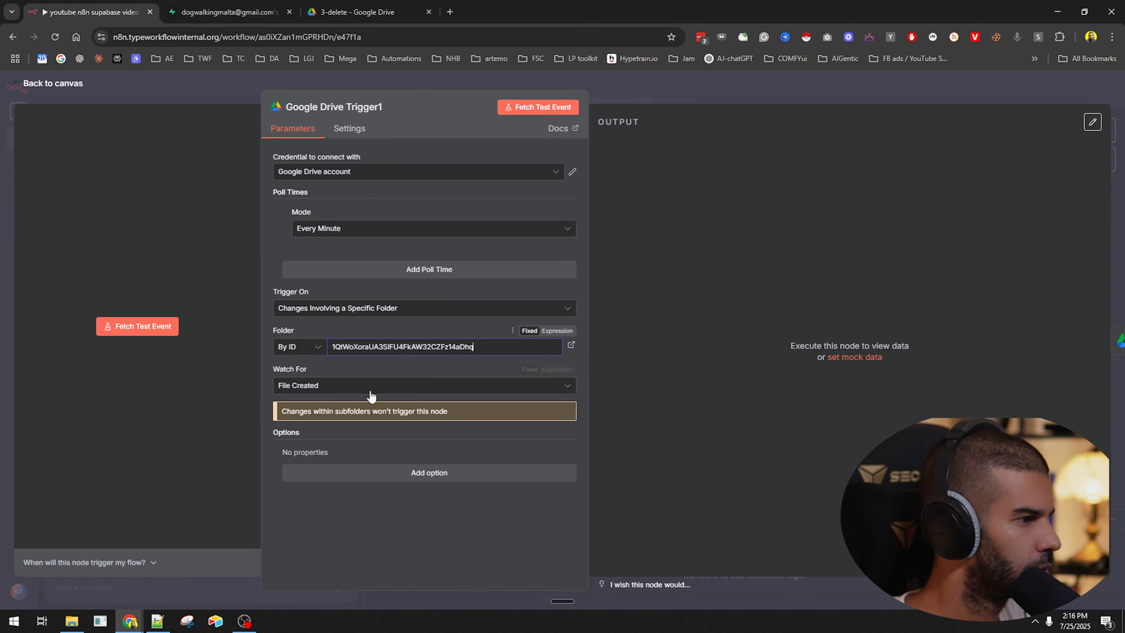
click(558, 109)
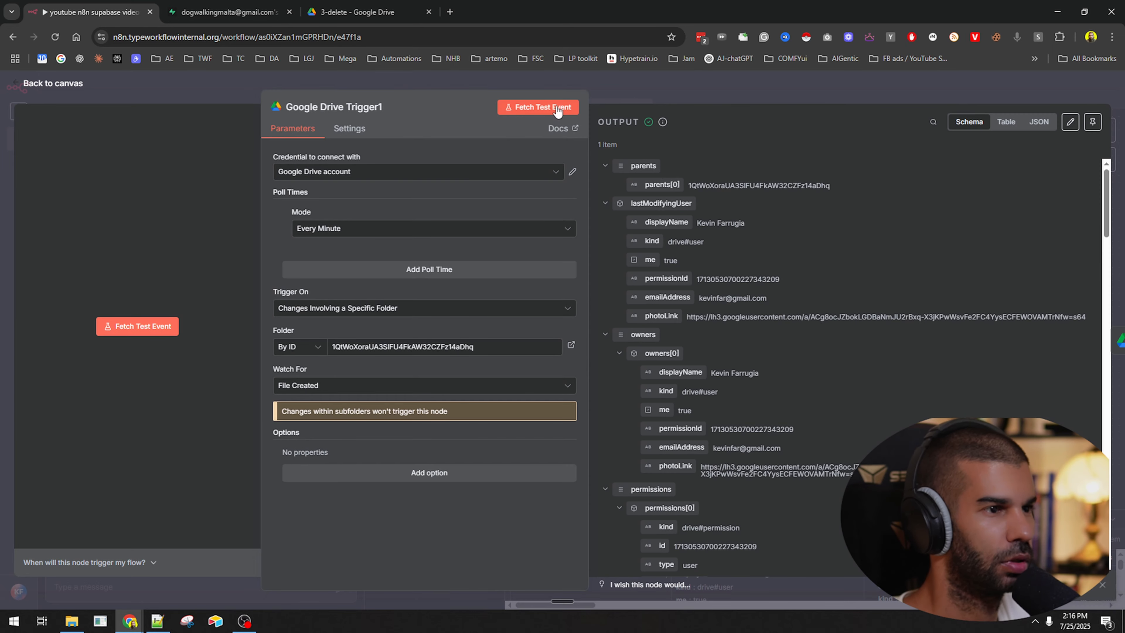
click(749, 91)
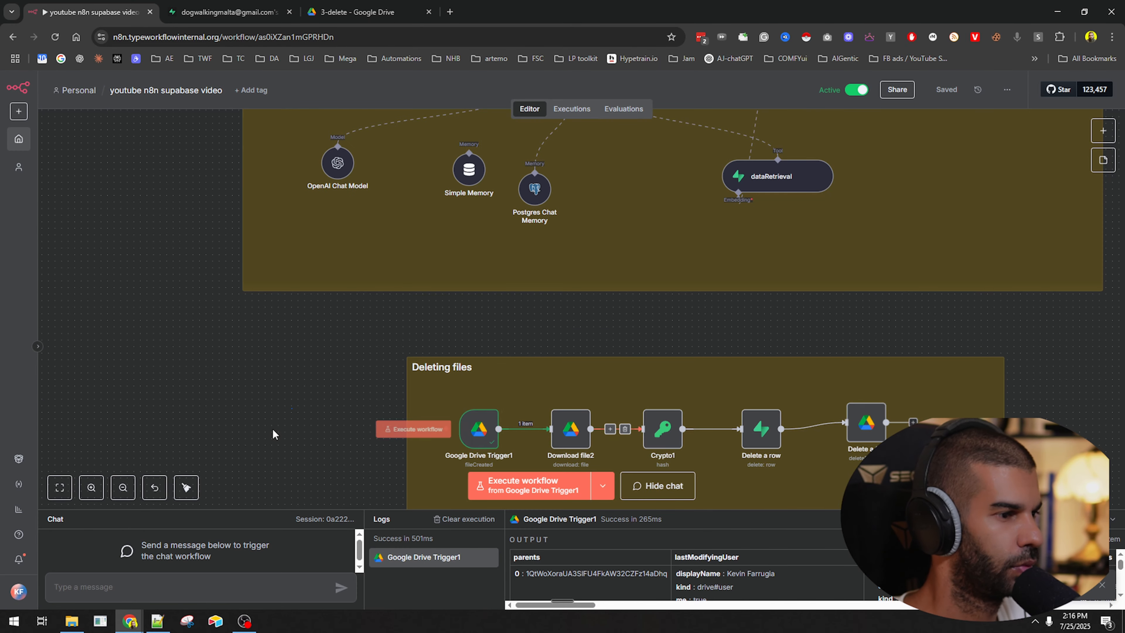
Inspect the Delete a file step's settings in the Deleting files section.
drag(371, 435, 277, 295)
click(468, 298)
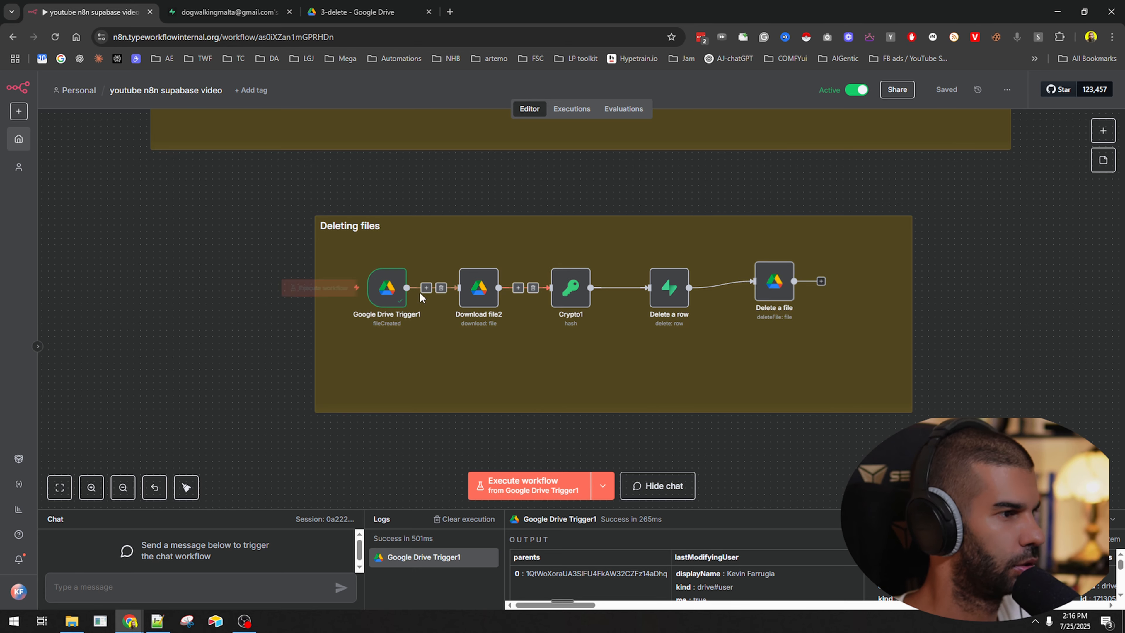
double_click(780, 286)
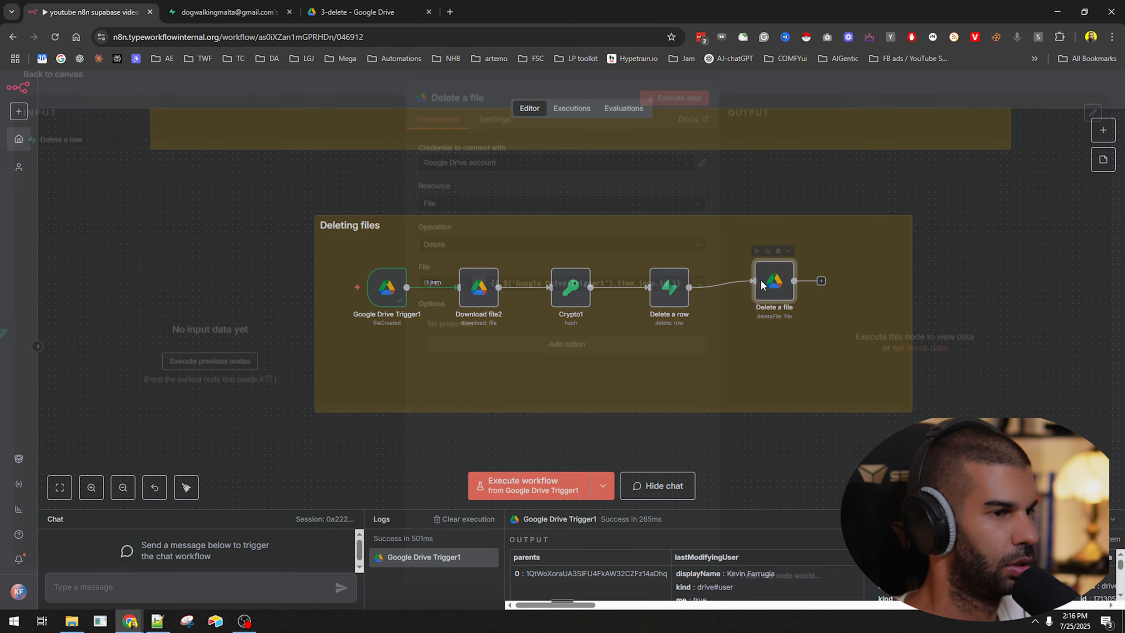
key(Escape)
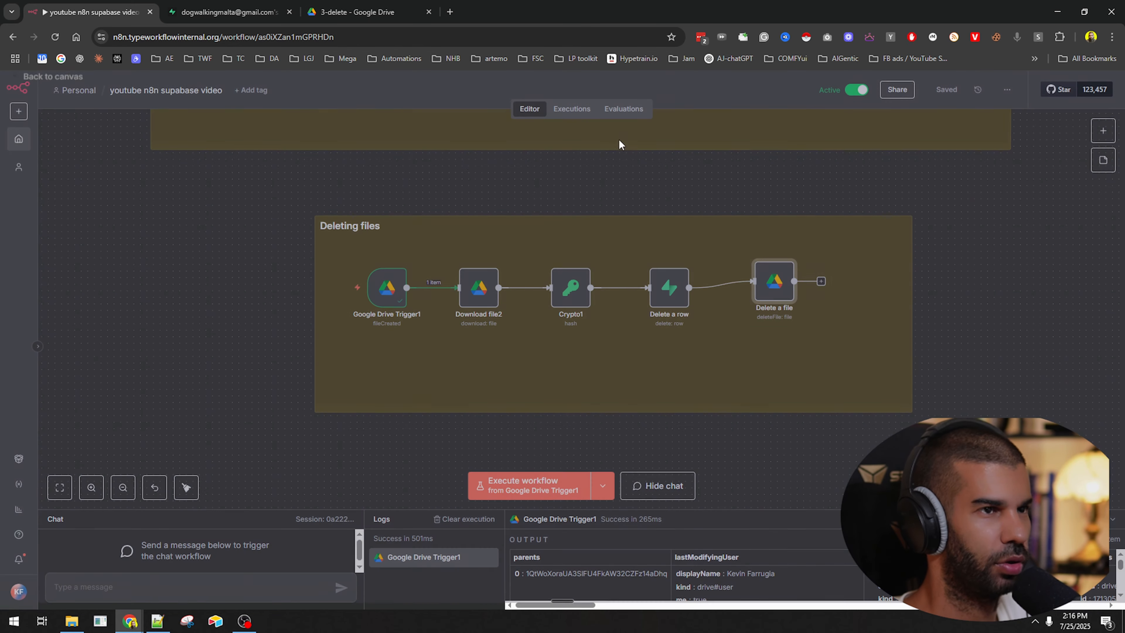
click(364, 12)
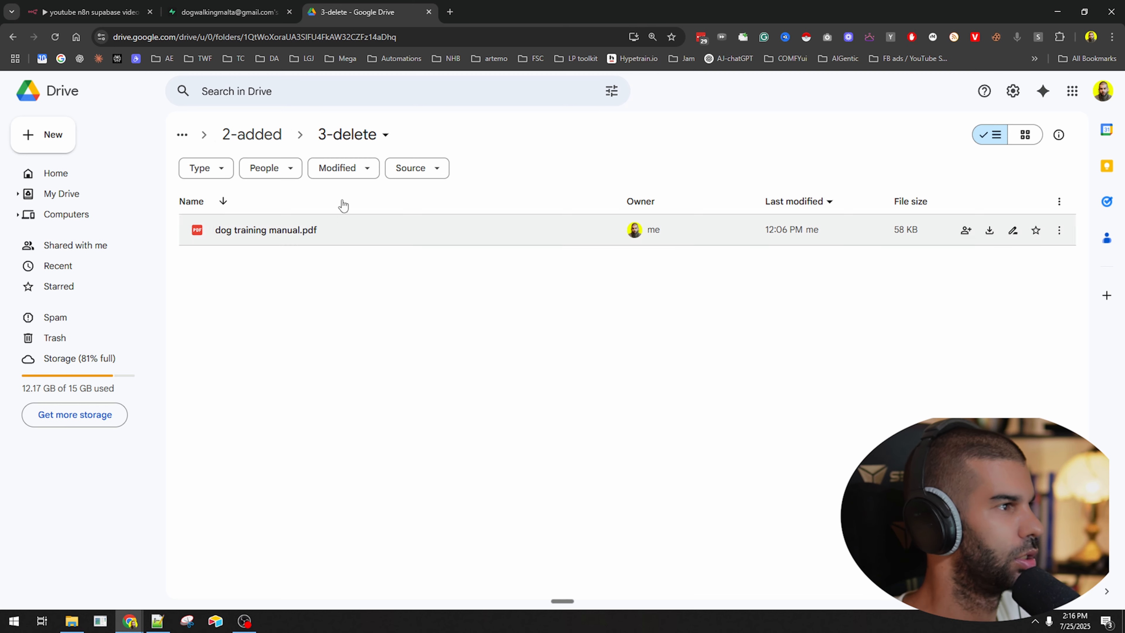
Copy dog training manual.pdf, then trash the copy in the 3-delete folder.
click(312, 241)
key(ctrl+c)
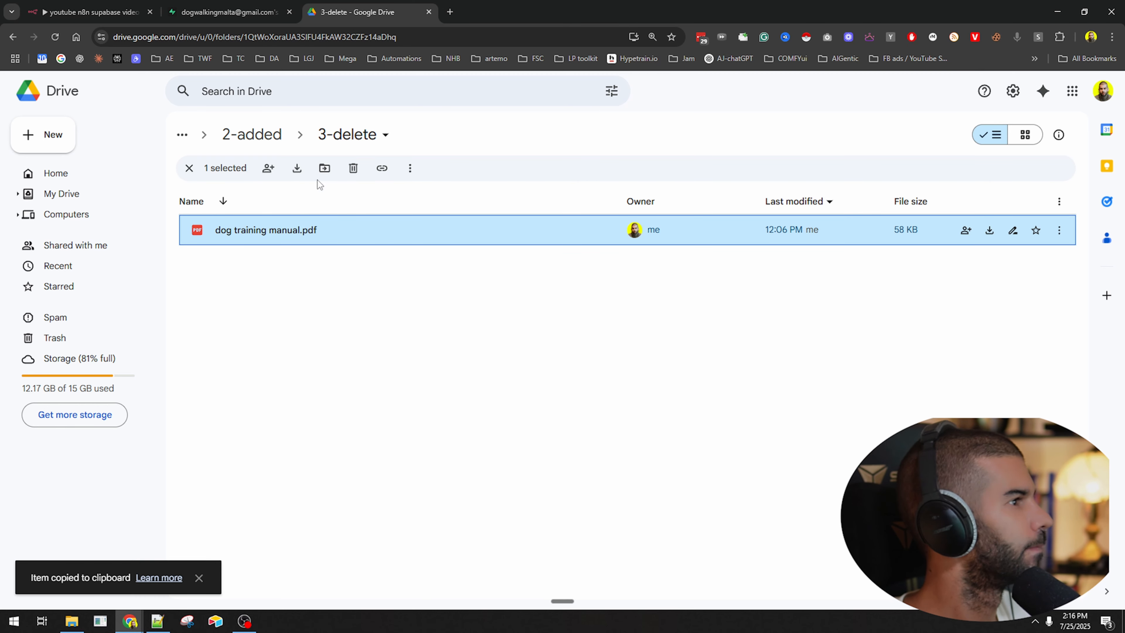
click(297, 168)
click(252, 134)
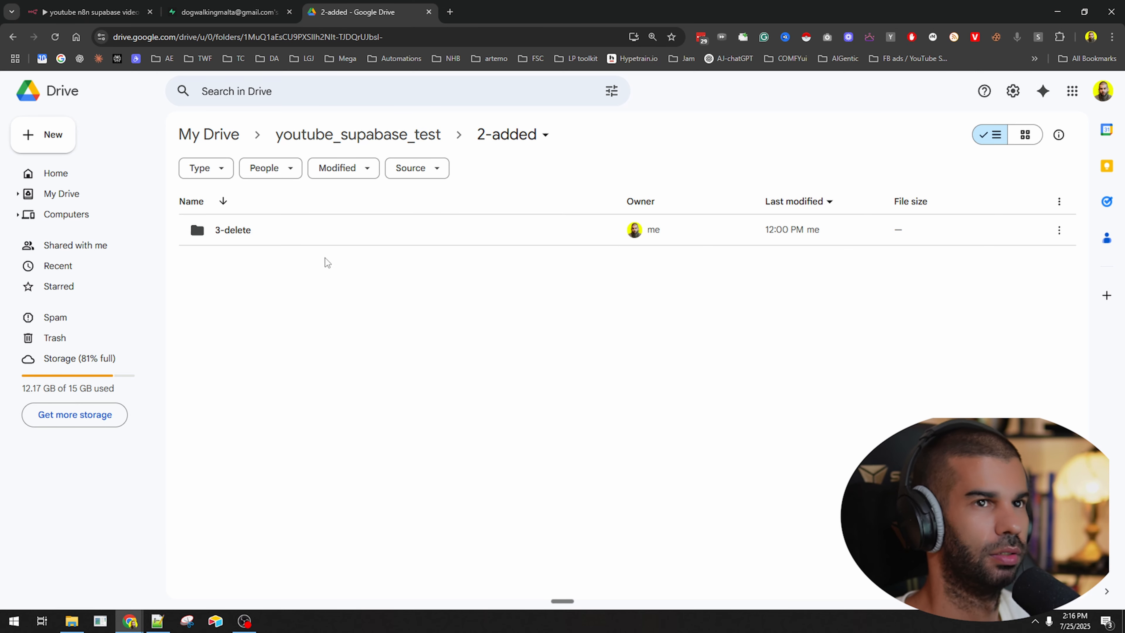
click(304, 242)
double_click(304, 246)
click(324, 250)
key(Delete)
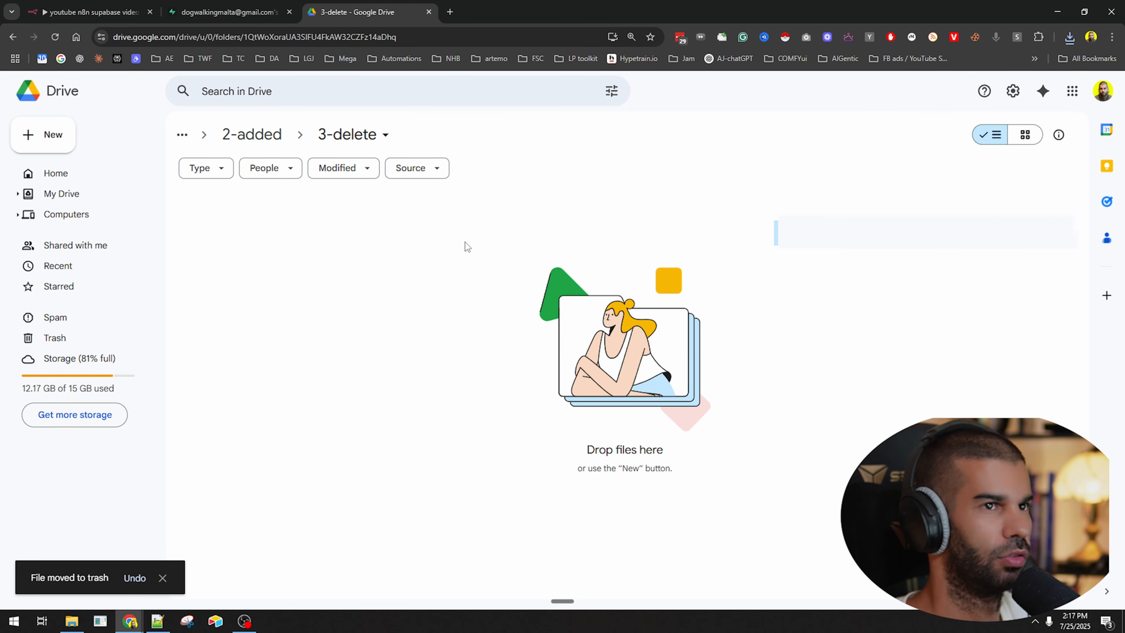
Upload the downloaded dog training manual into 2-added and rename it dog training manual.pdf, dropping '(1)'.
click(264, 137)
click(1070, 39)
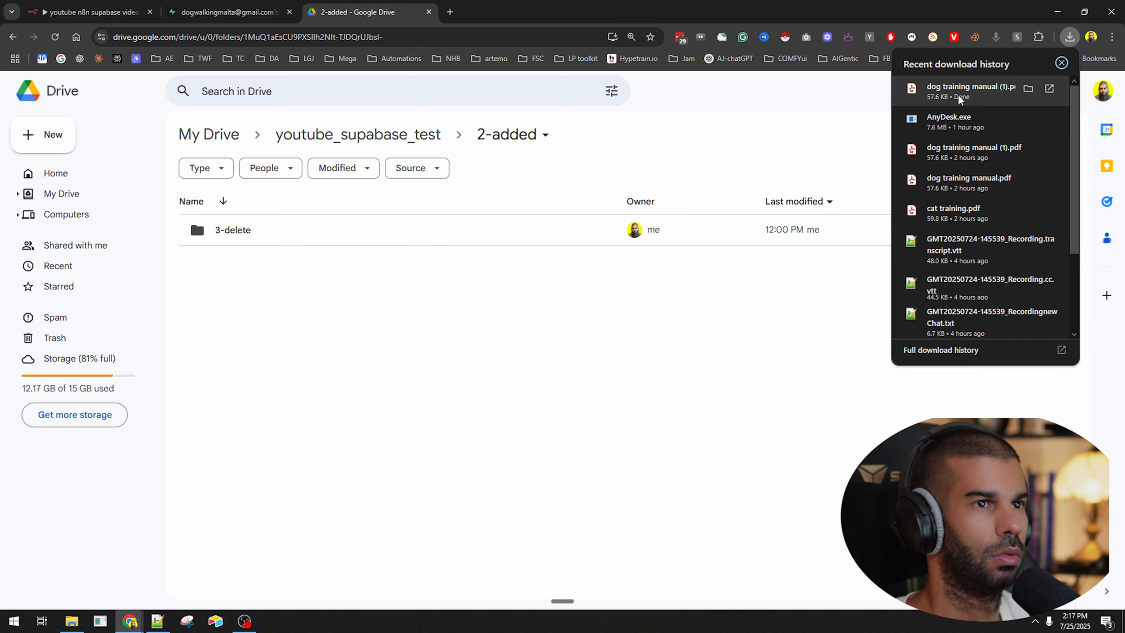
drag(962, 95, 537, 455)
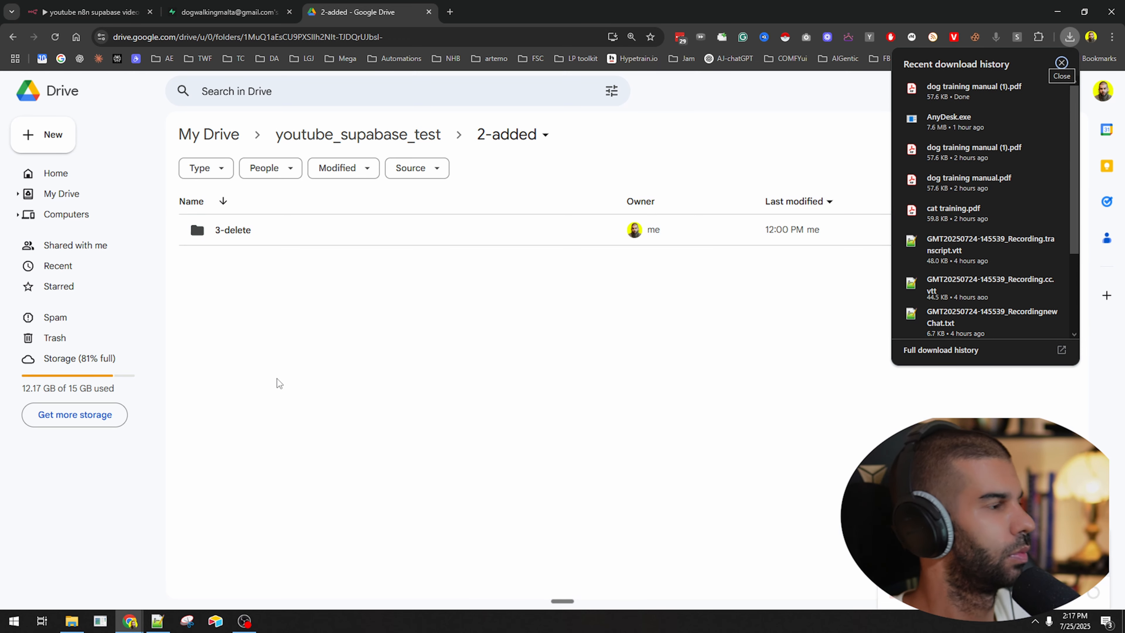
click(339, 294)
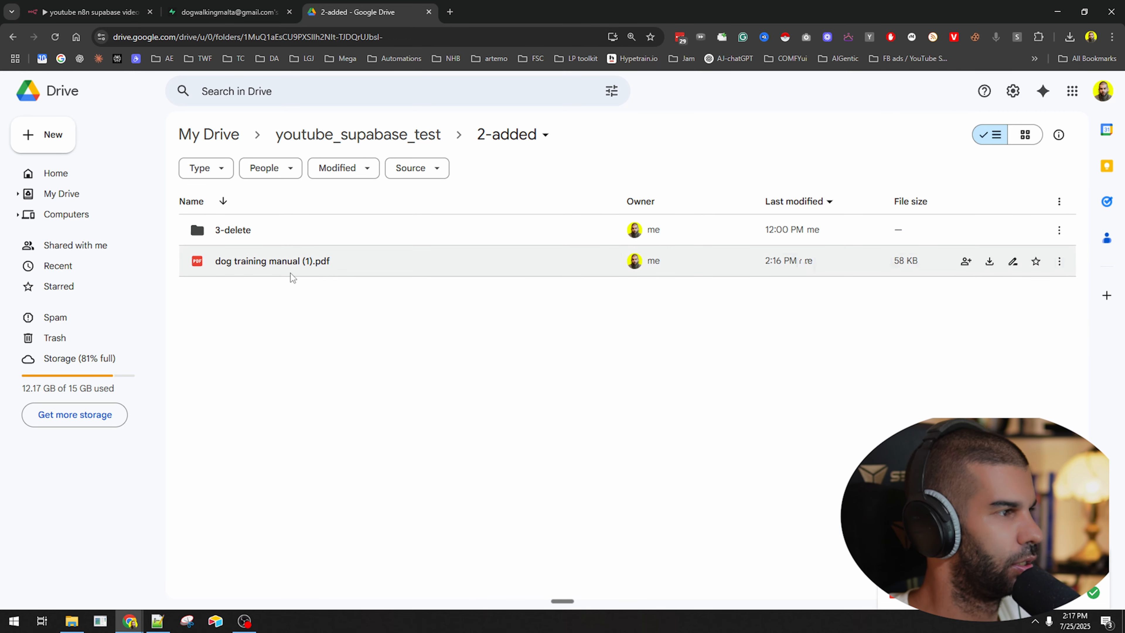
click(289, 262)
key(F2)
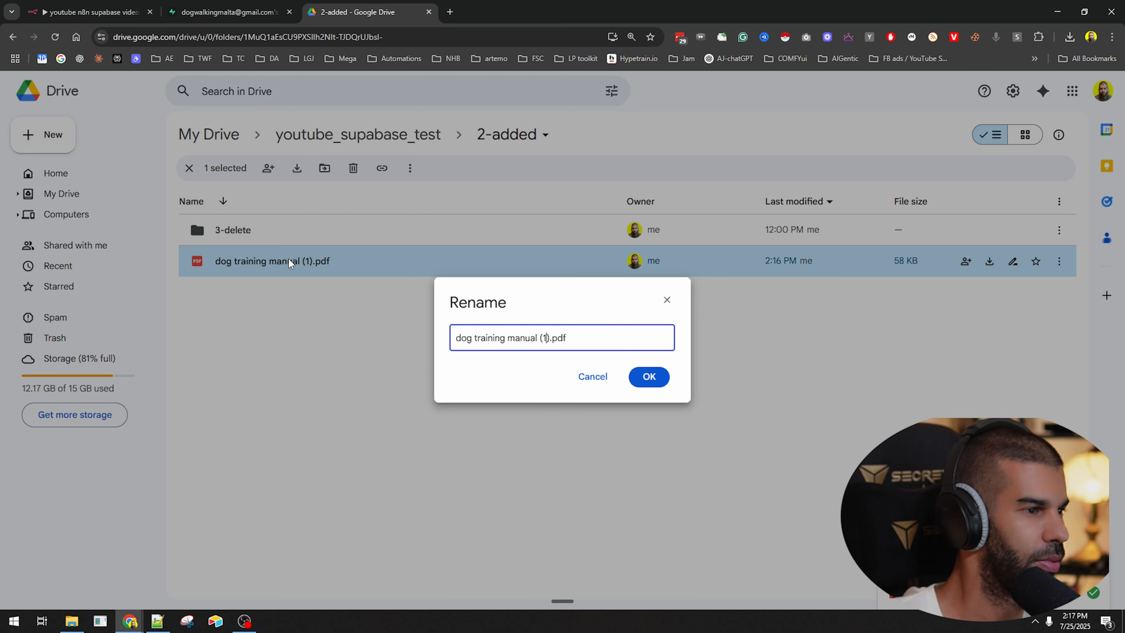
key(Return)
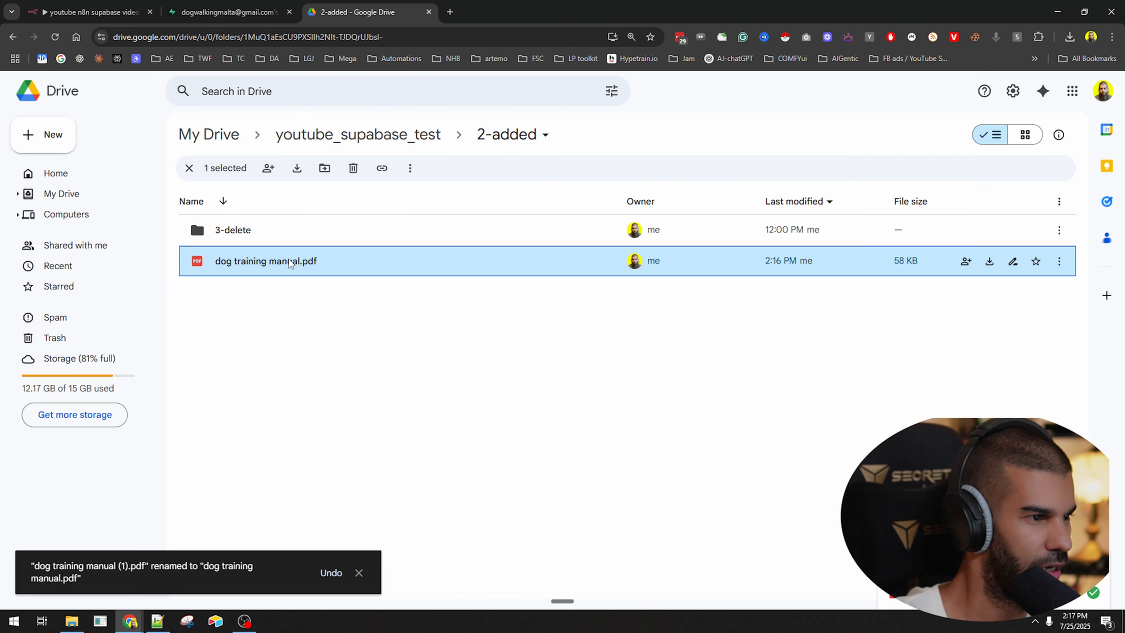
Reopen the 2-added folder, then bring up the n8n workflow's past executions.
click(374, 146)
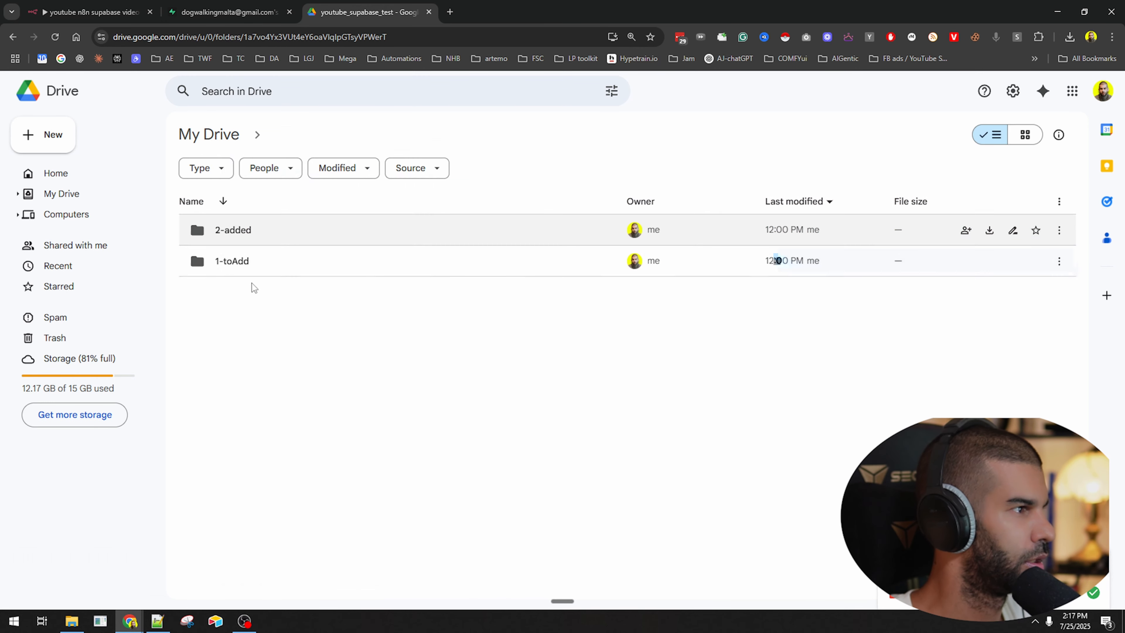
double_click(275, 262)
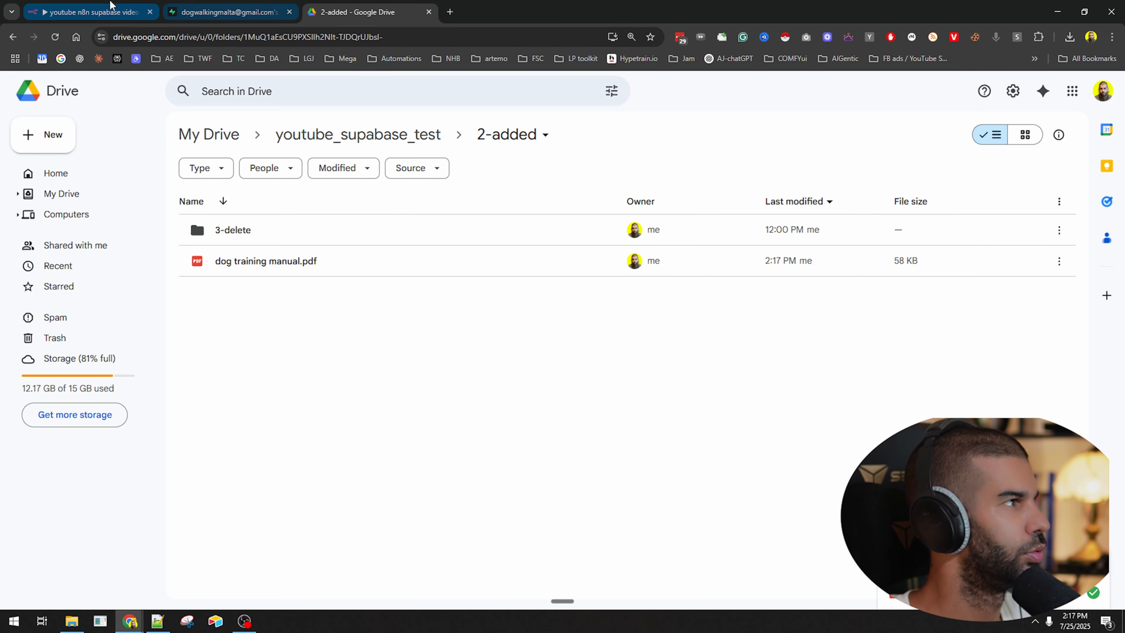
click(102, 12)
click(572, 109)
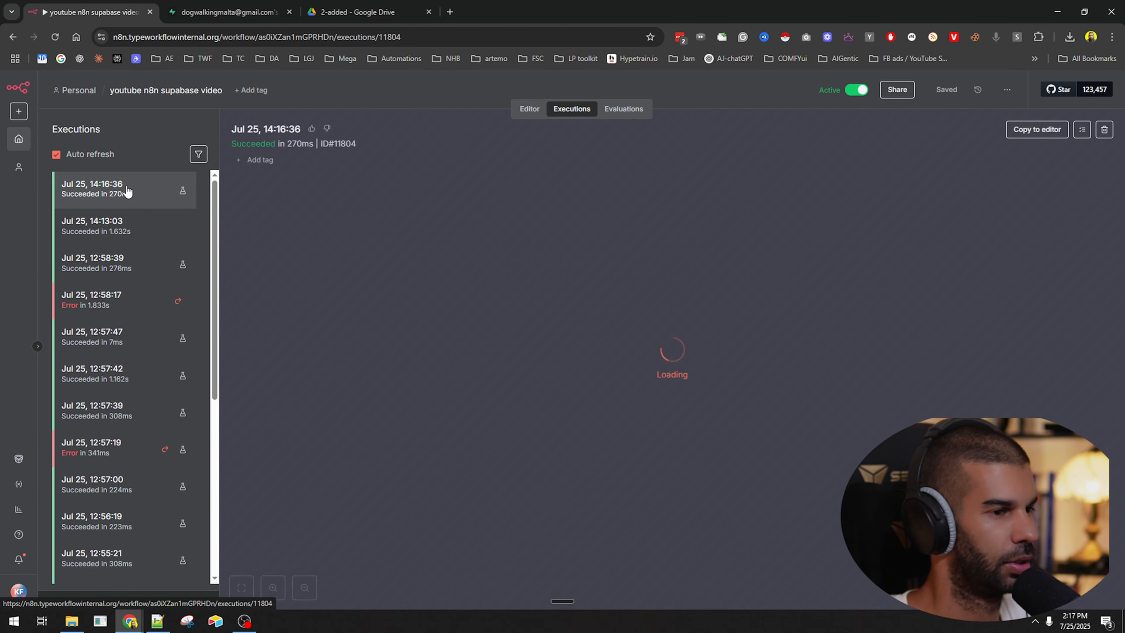
Review the latest Deleting files execution on the canvas and close the trigger node details.
scroll(567, 452, up, 4)
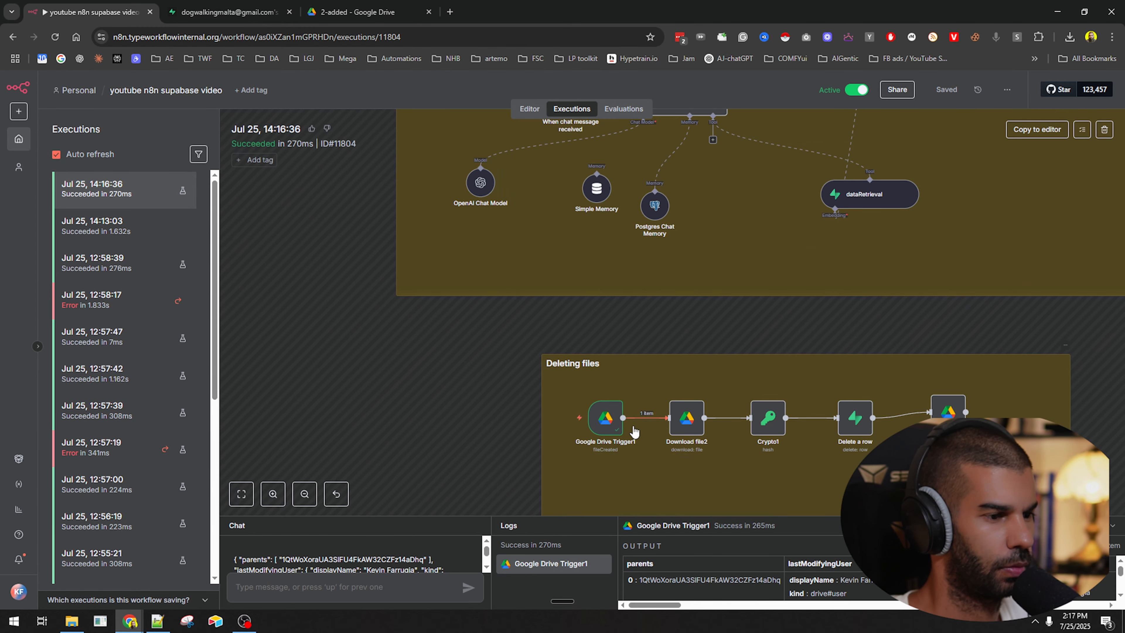
drag(428, 376, 349, 254)
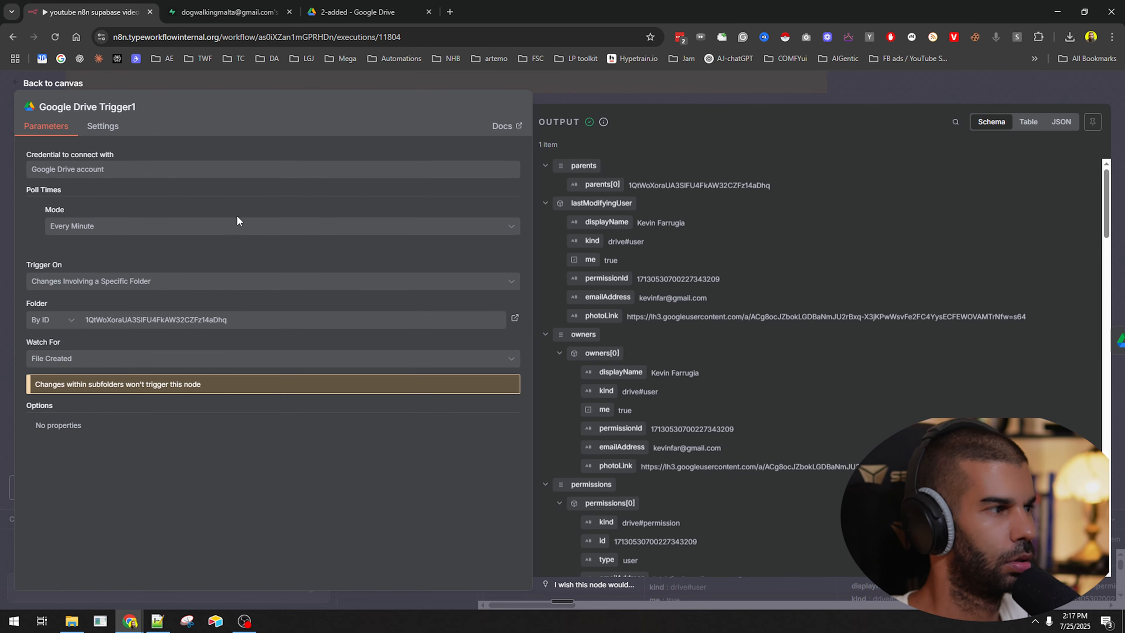
click(705, 93)
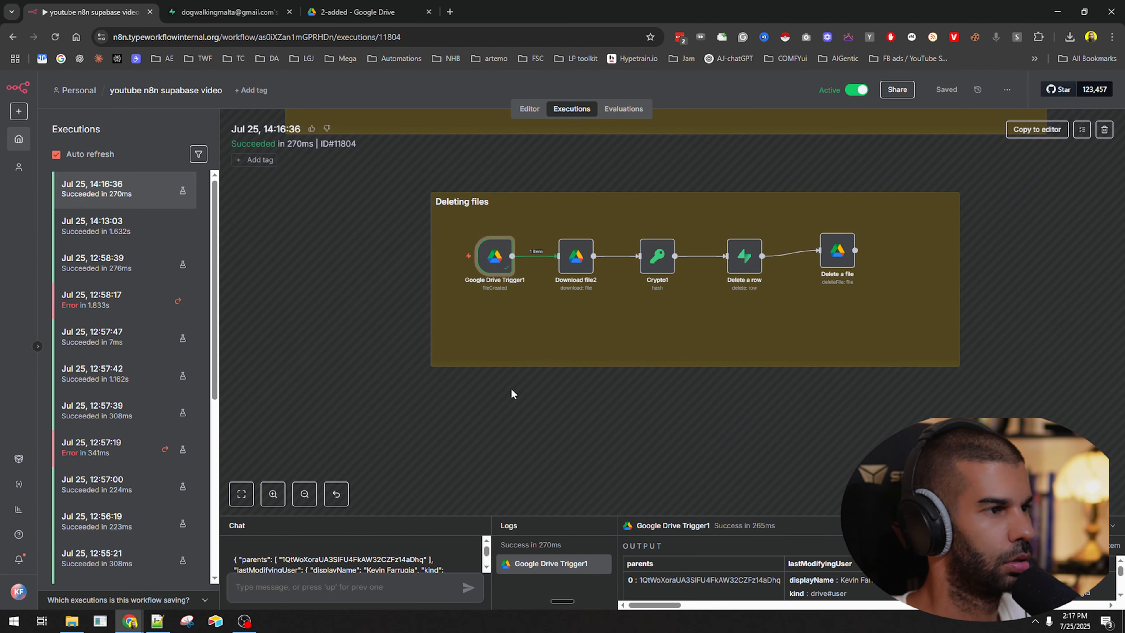
Move dog training manual.pdf into the 3-delete Drive folder and open that folder.
click(340, 4)
click(301, 275)
drag(301, 275, 243, 240)
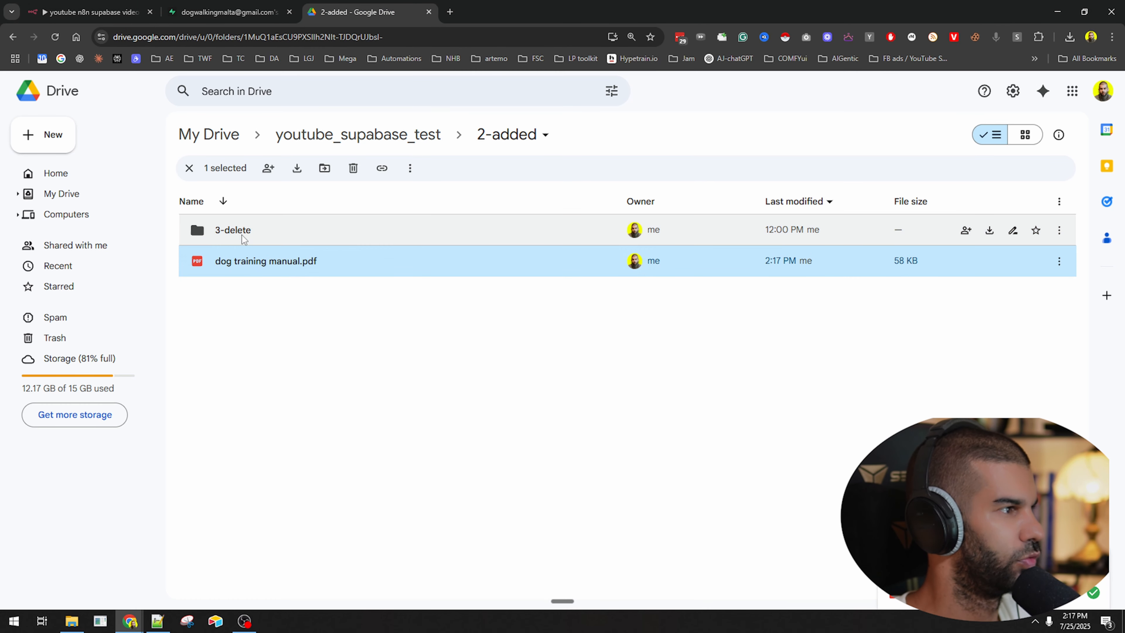
double_click(281, 239)
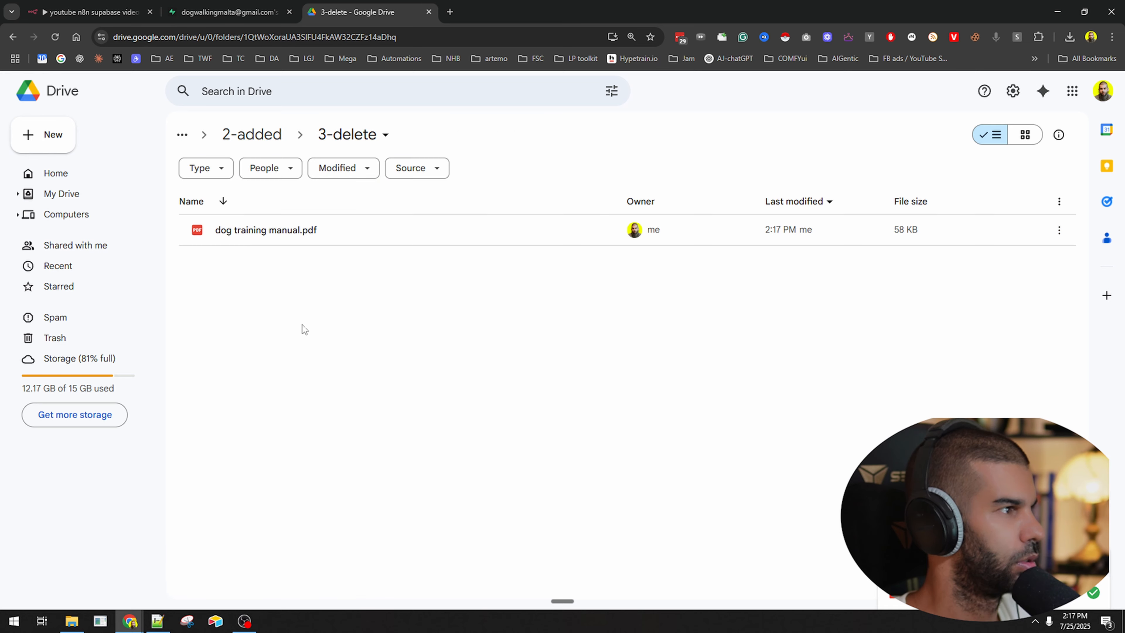
Reload the 3-delete folder and check n8n executions for a new run.
click(226, 12)
click(354, 12)
click(139, 5)
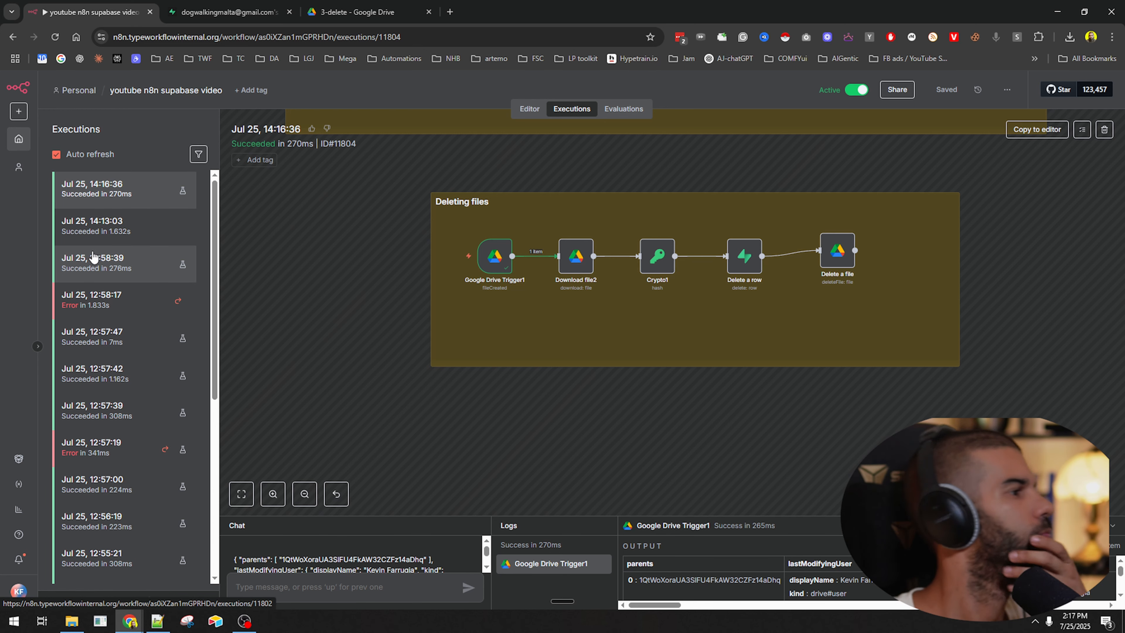
click(376, 6)
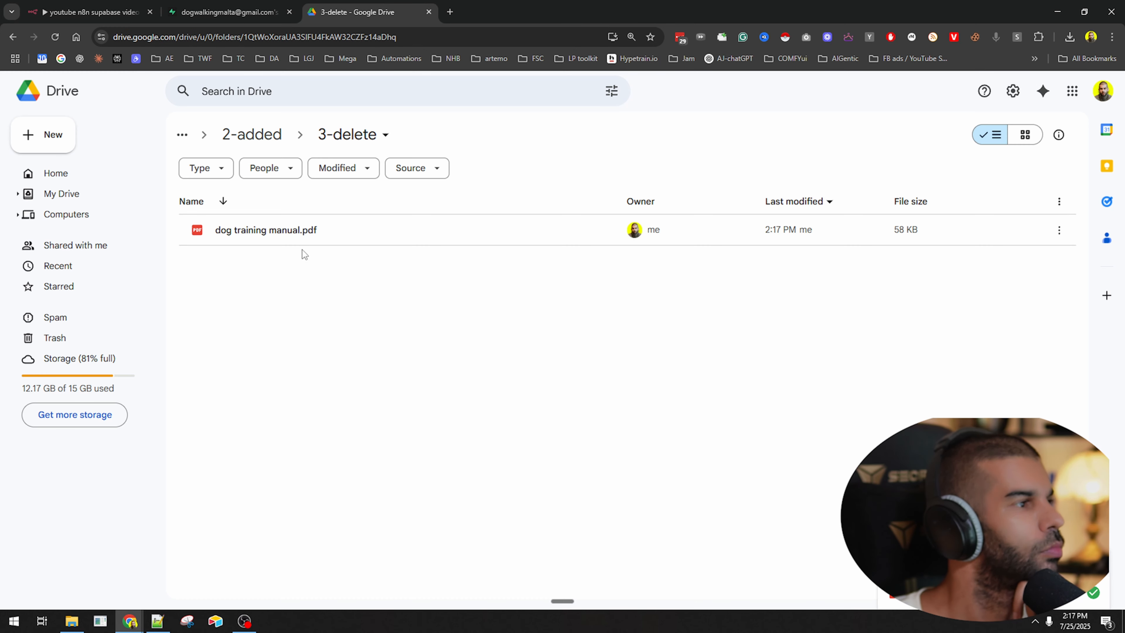
click(55, 37)
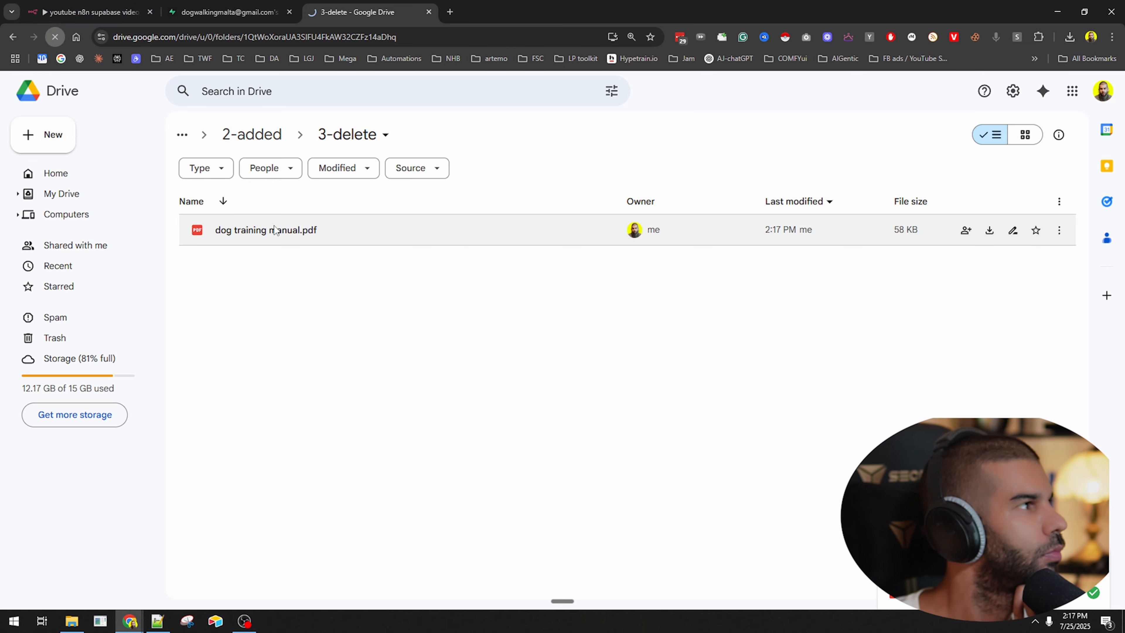
click(82, 6)
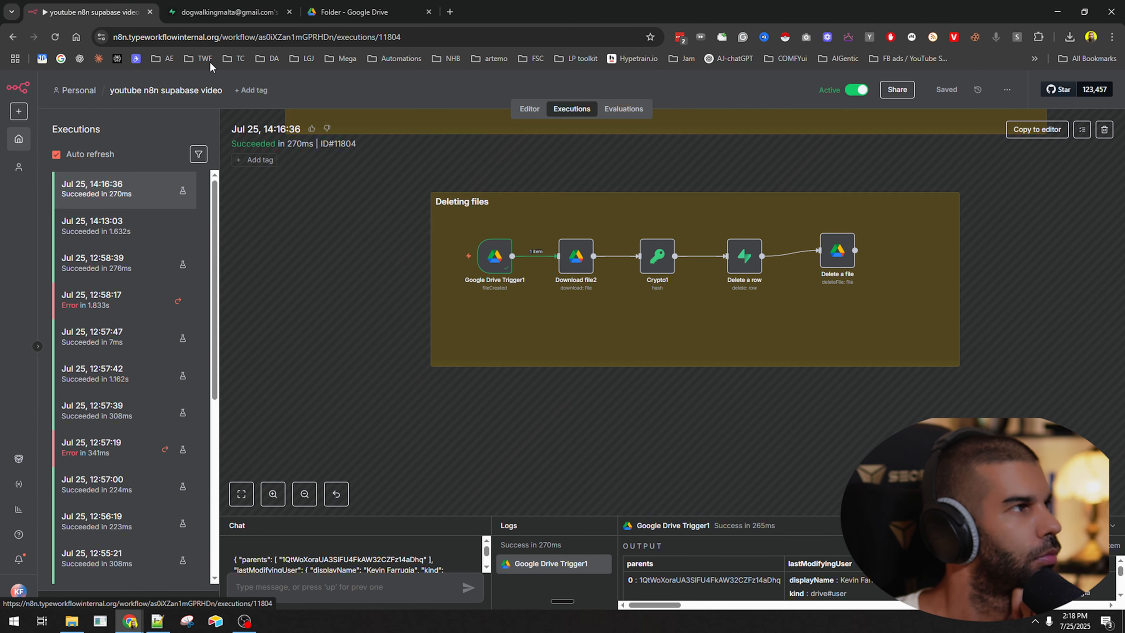
Reload the Supabase documents table and open the 14:18:02 execution in n8n.
click(224, 12)
click(55, 37)
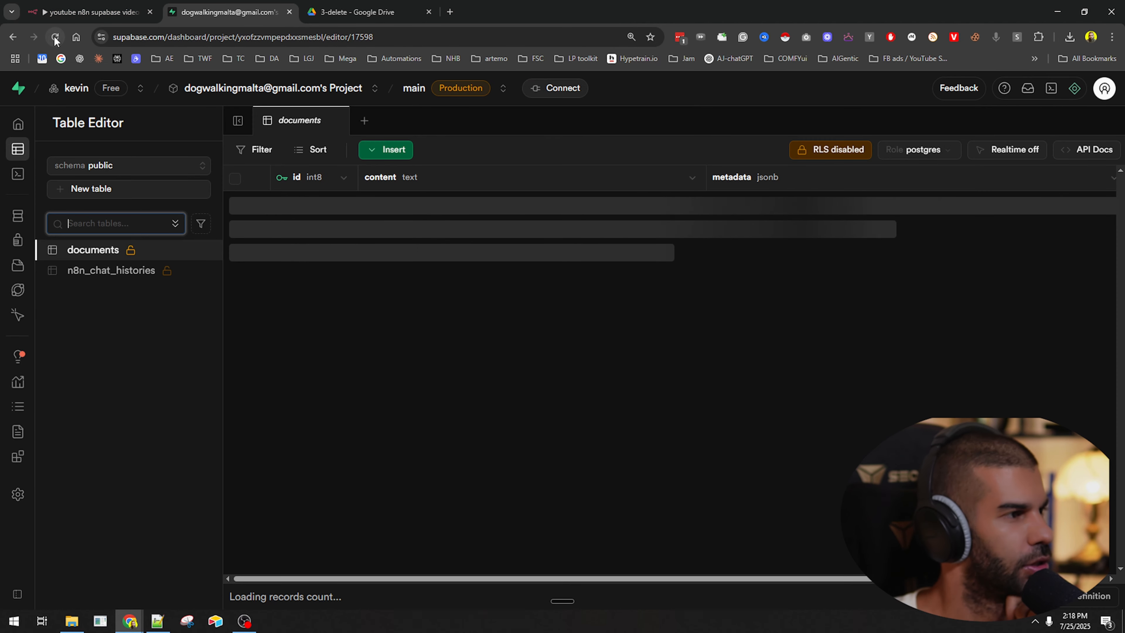
click(93, 12)
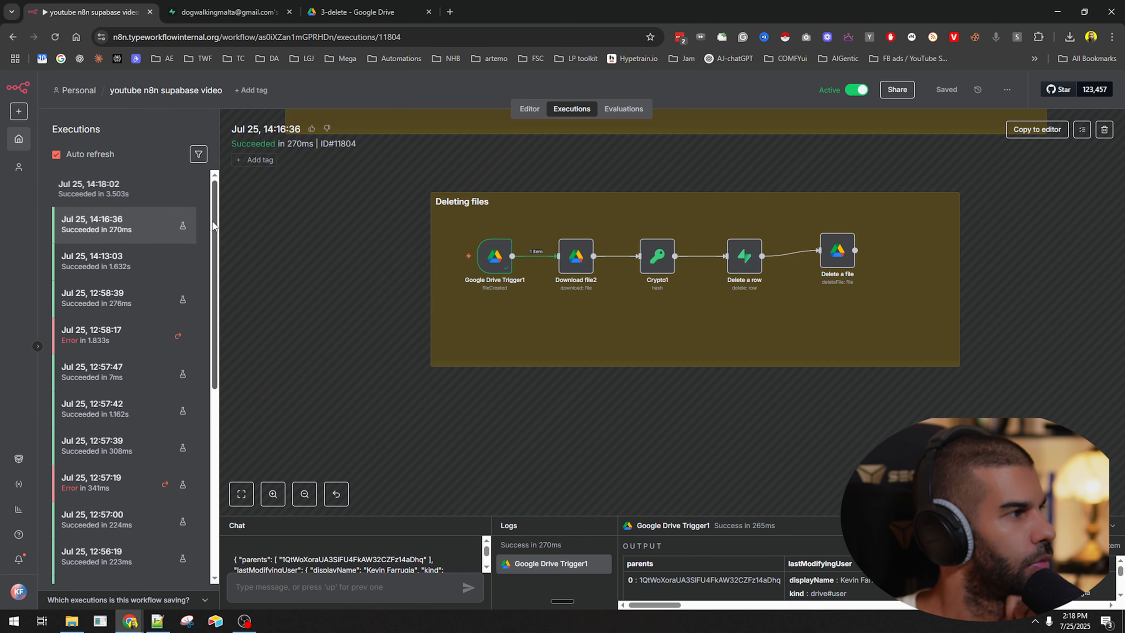
click(86, 195)
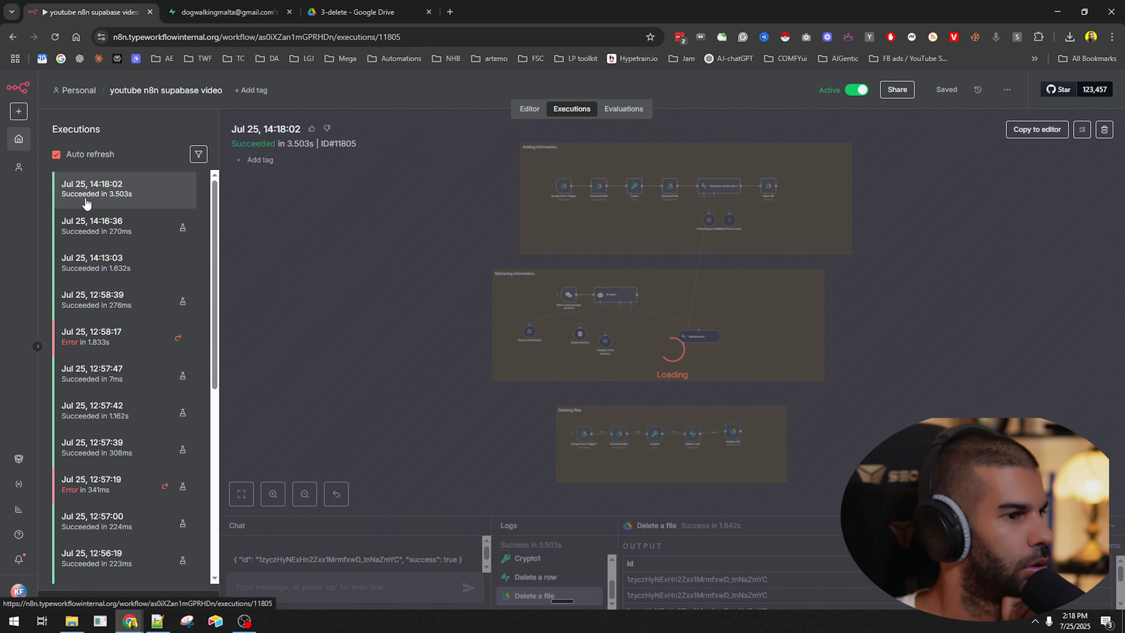
scroll(628, 472, up, 5)
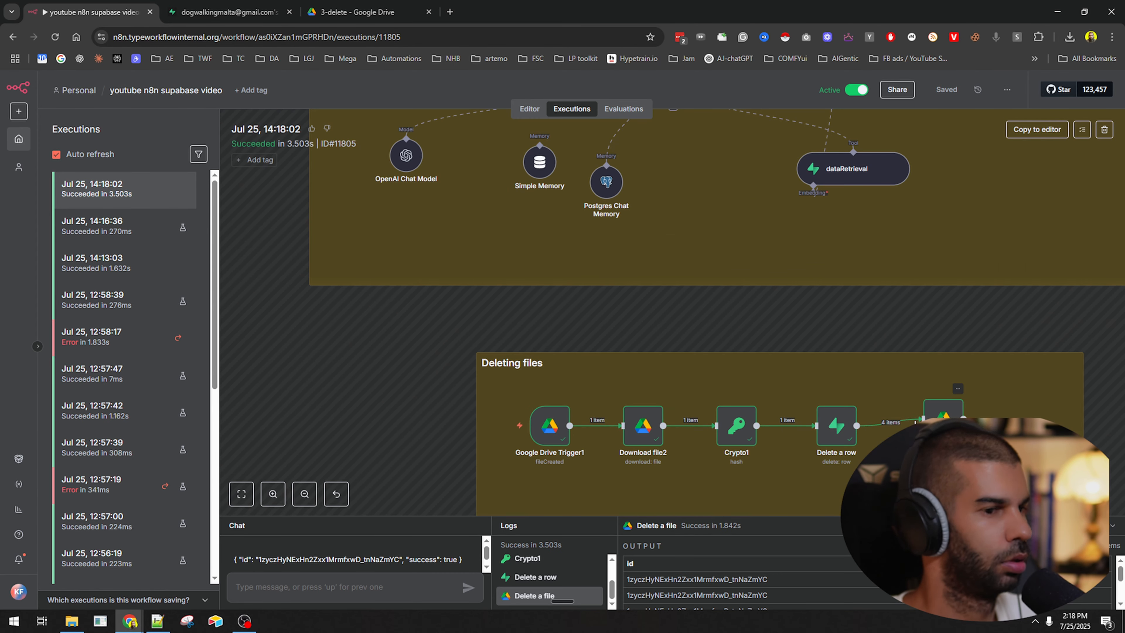
Confirm 3-delete is empty and the refreshed Supabase documents table shows 0 records.
click(230, 12)
click(410, 12)
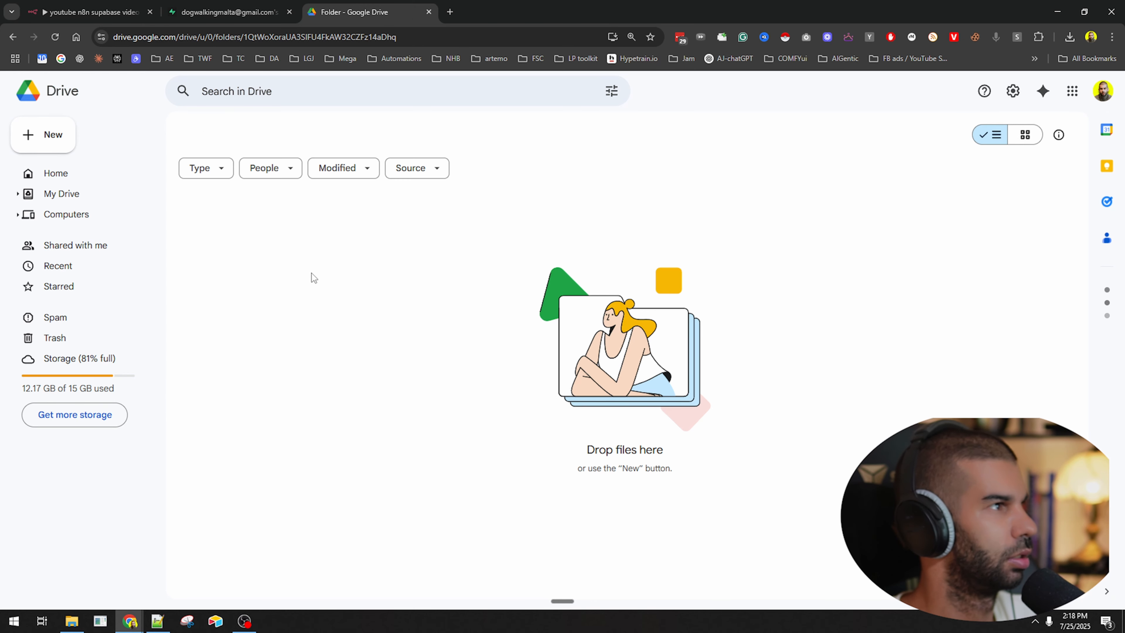
click(230, 12)
key(F5)
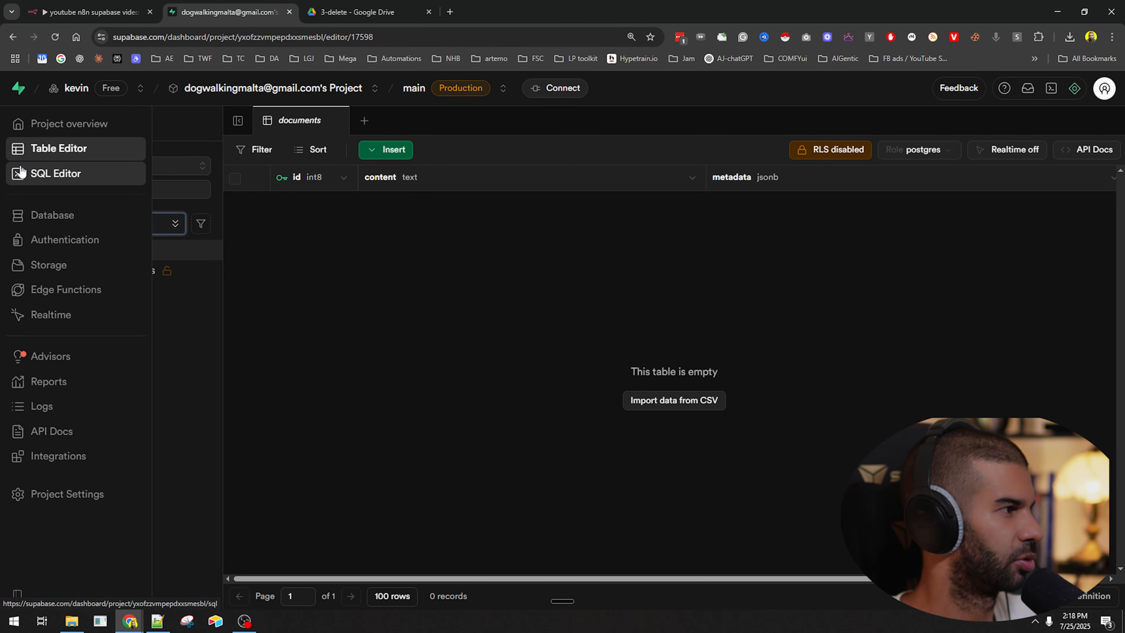
click(163, 622)
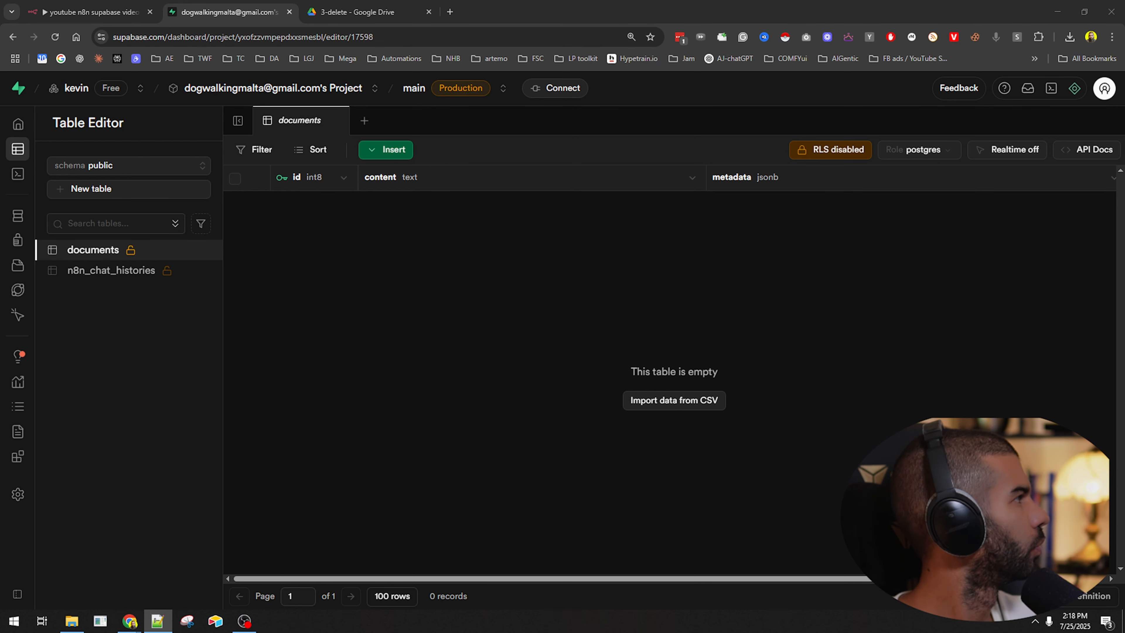